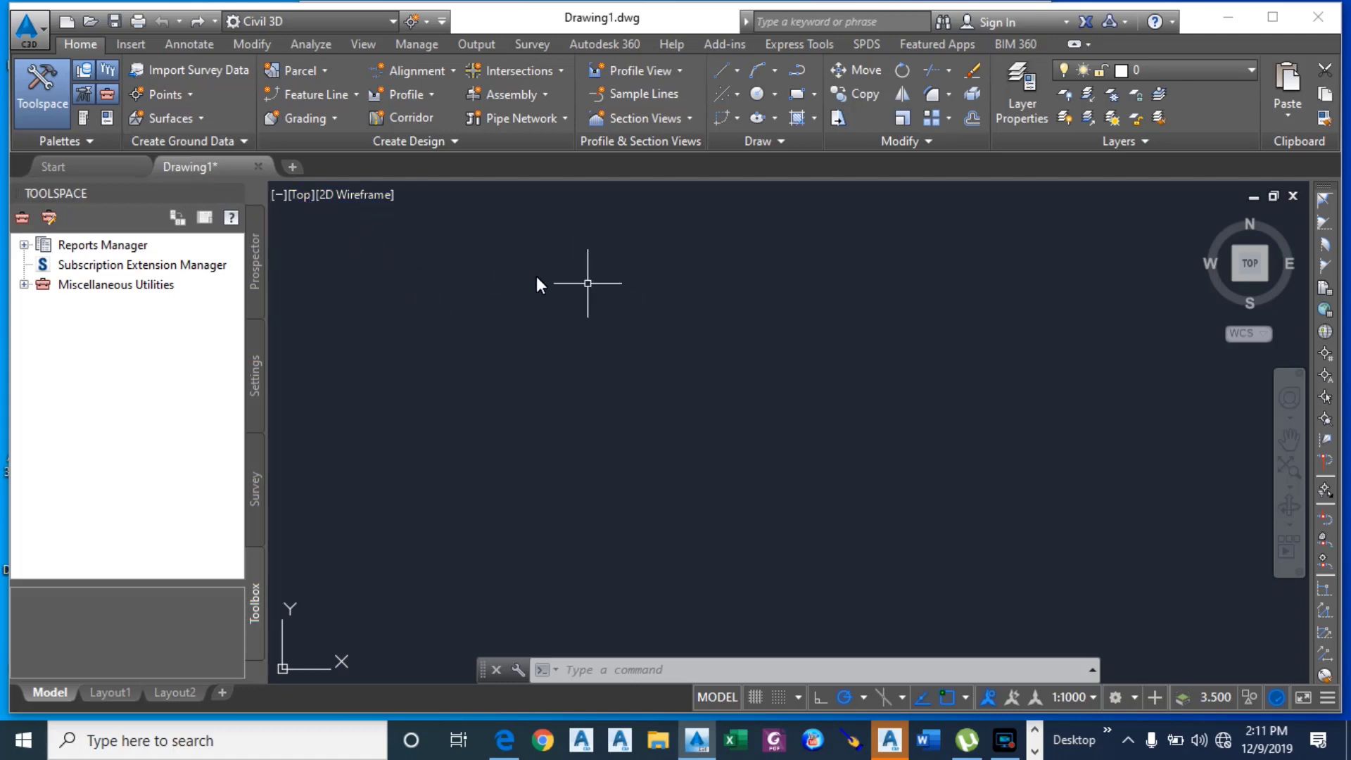
Step: Start importing points from a file and browse for the source file to add
left_click(126, 50)
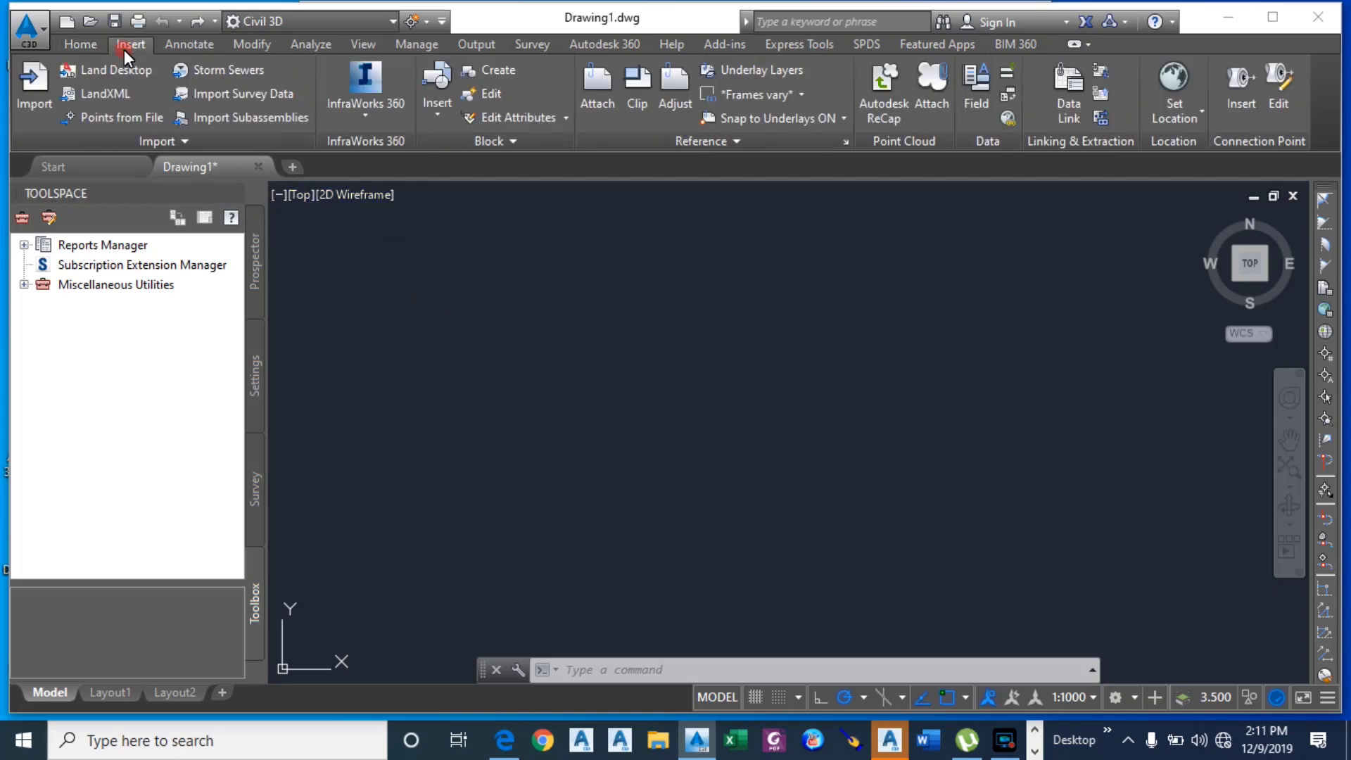
left_click(125, 121)
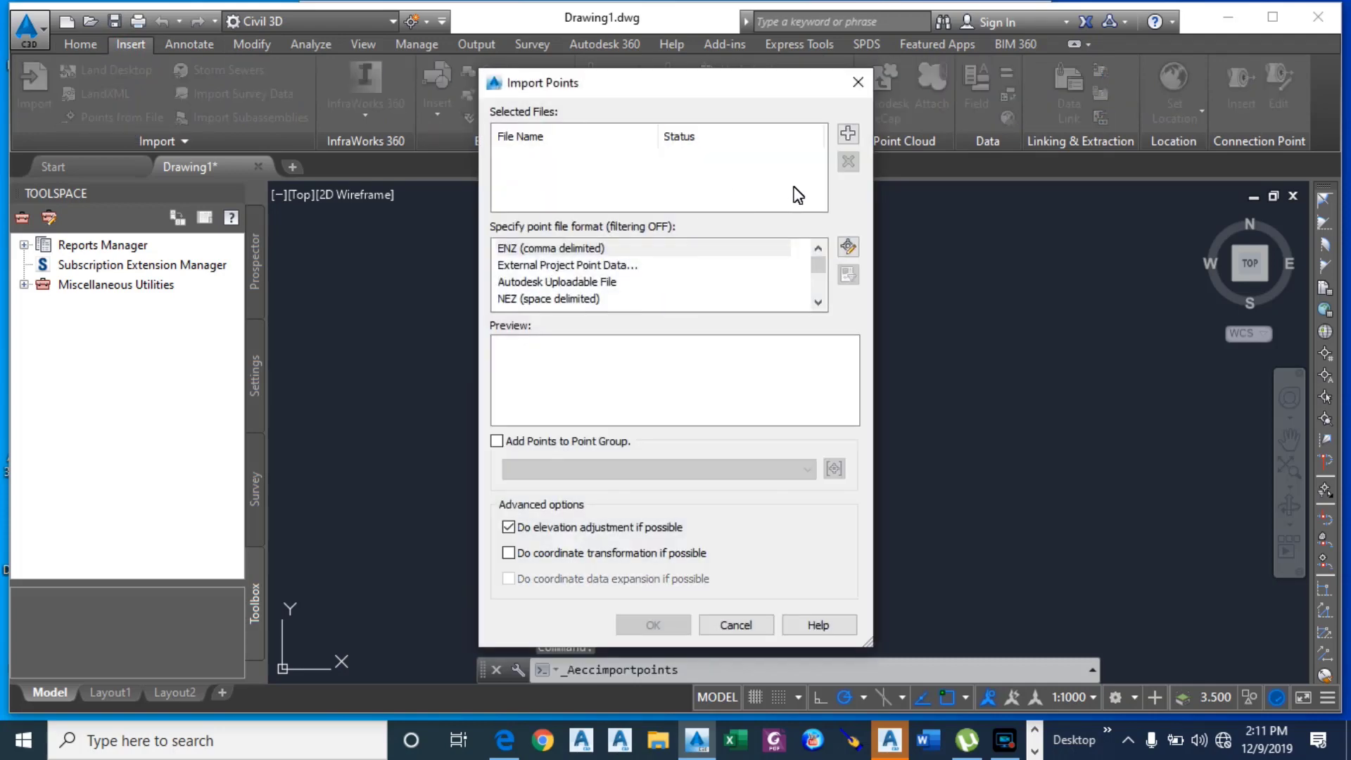
left_click(847, 134)
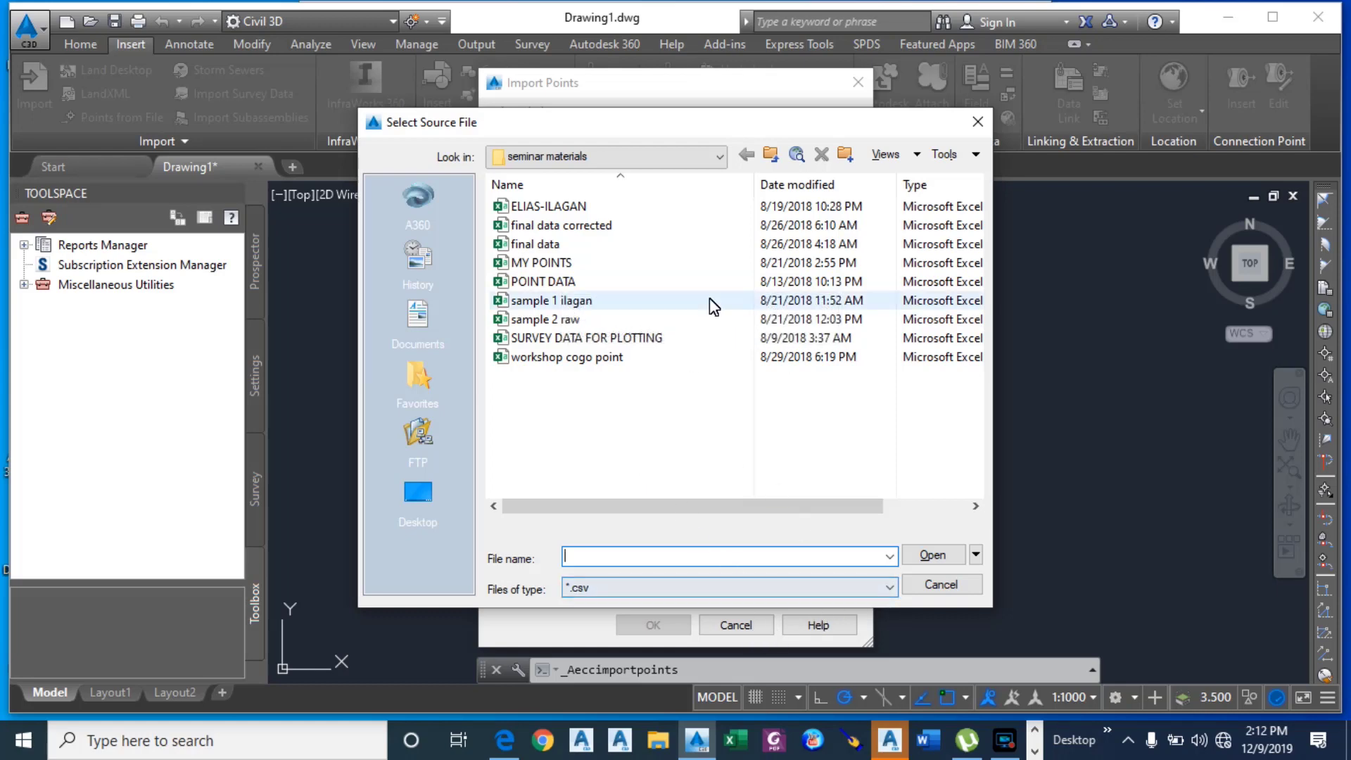
left_click(889, 587)
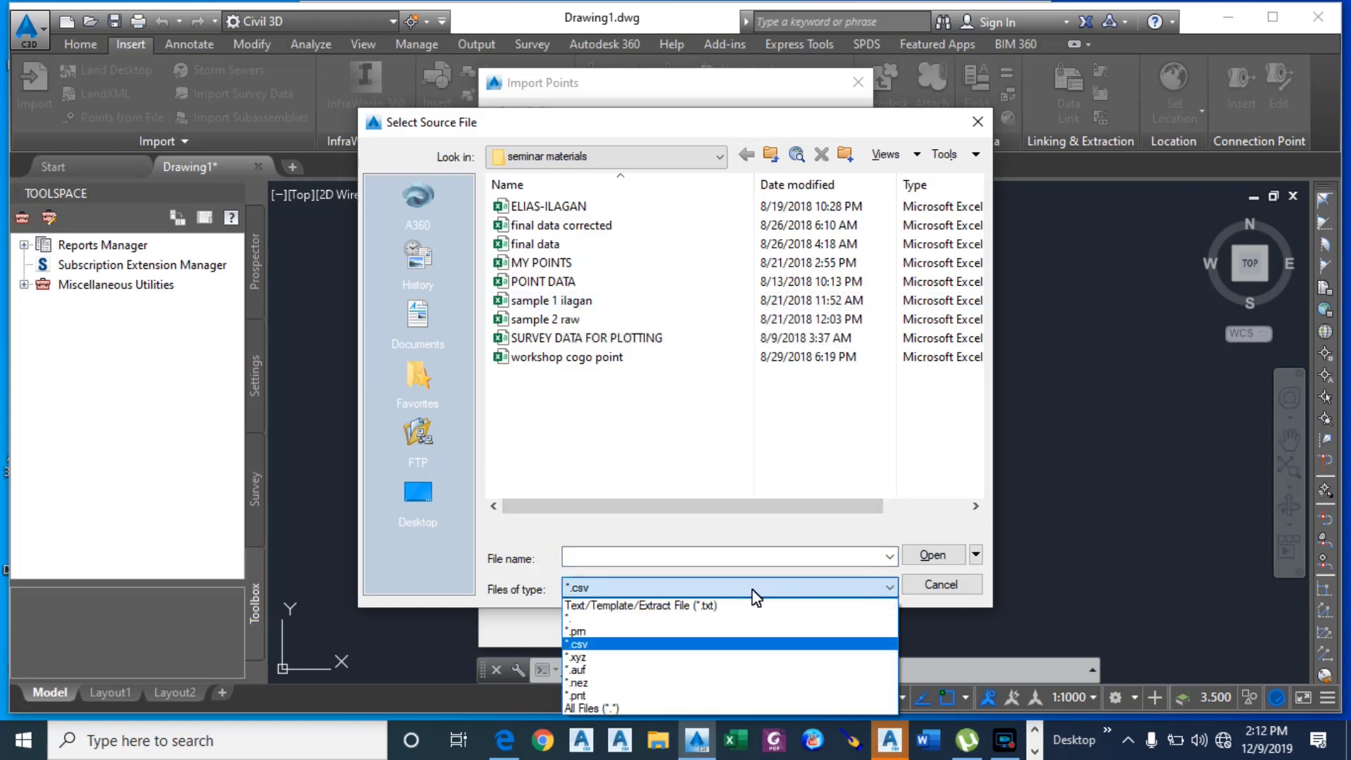
left_click(689, 607)
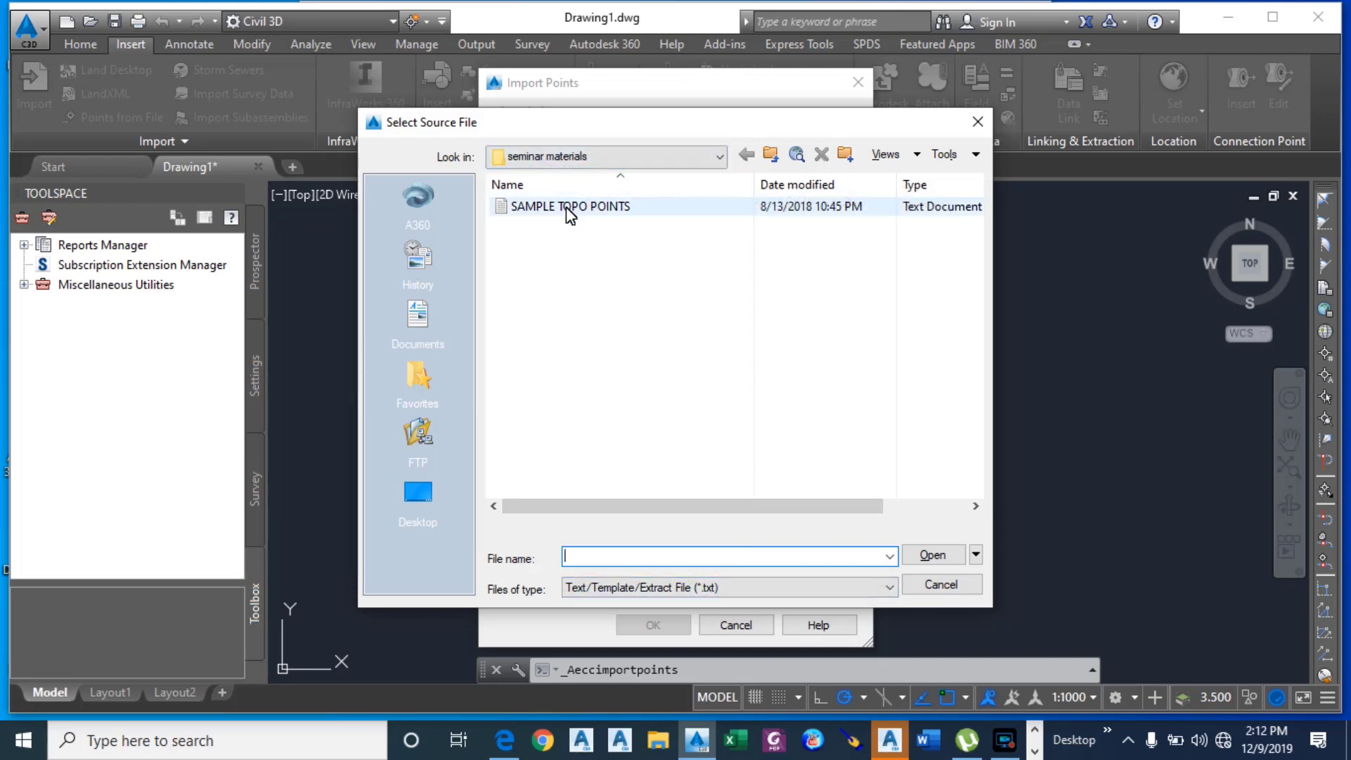
left_click(716, 157)
left_click(819, 341)
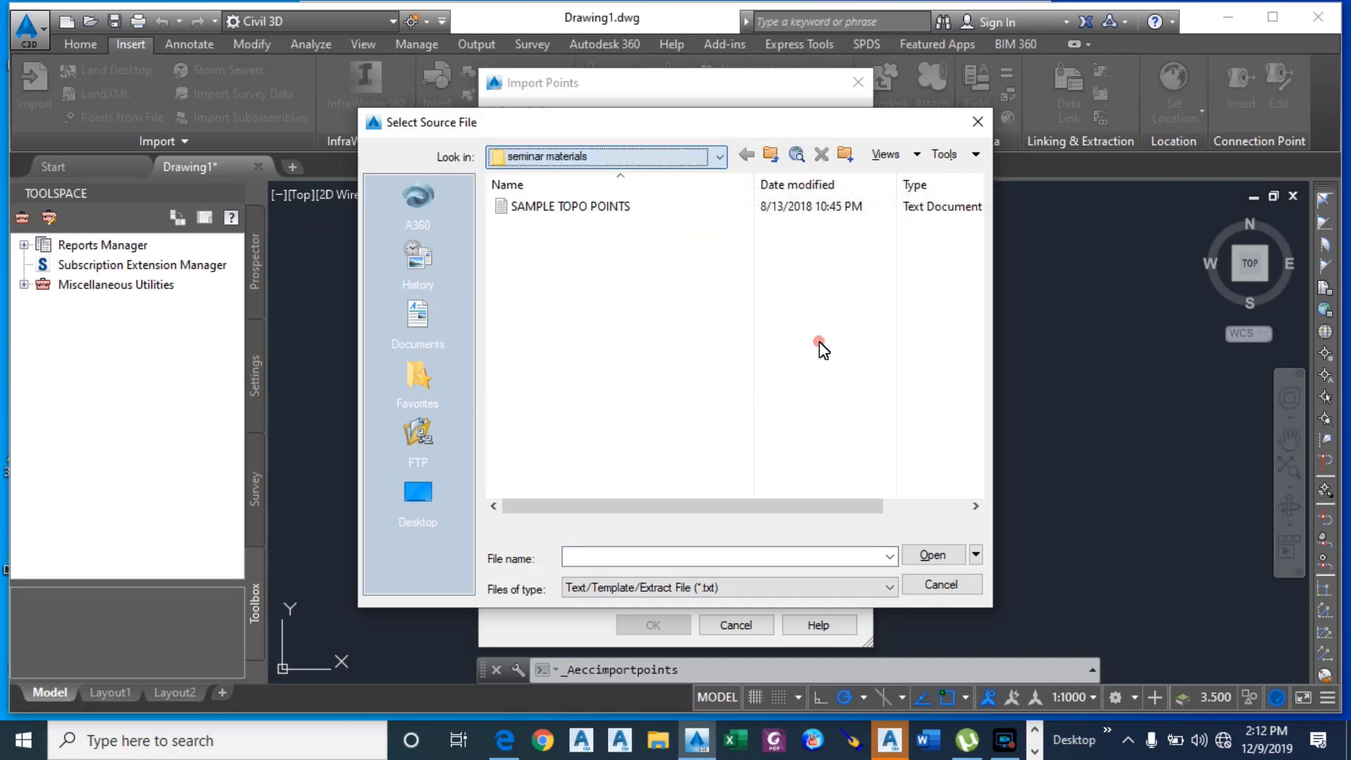
left_click(888, 589)
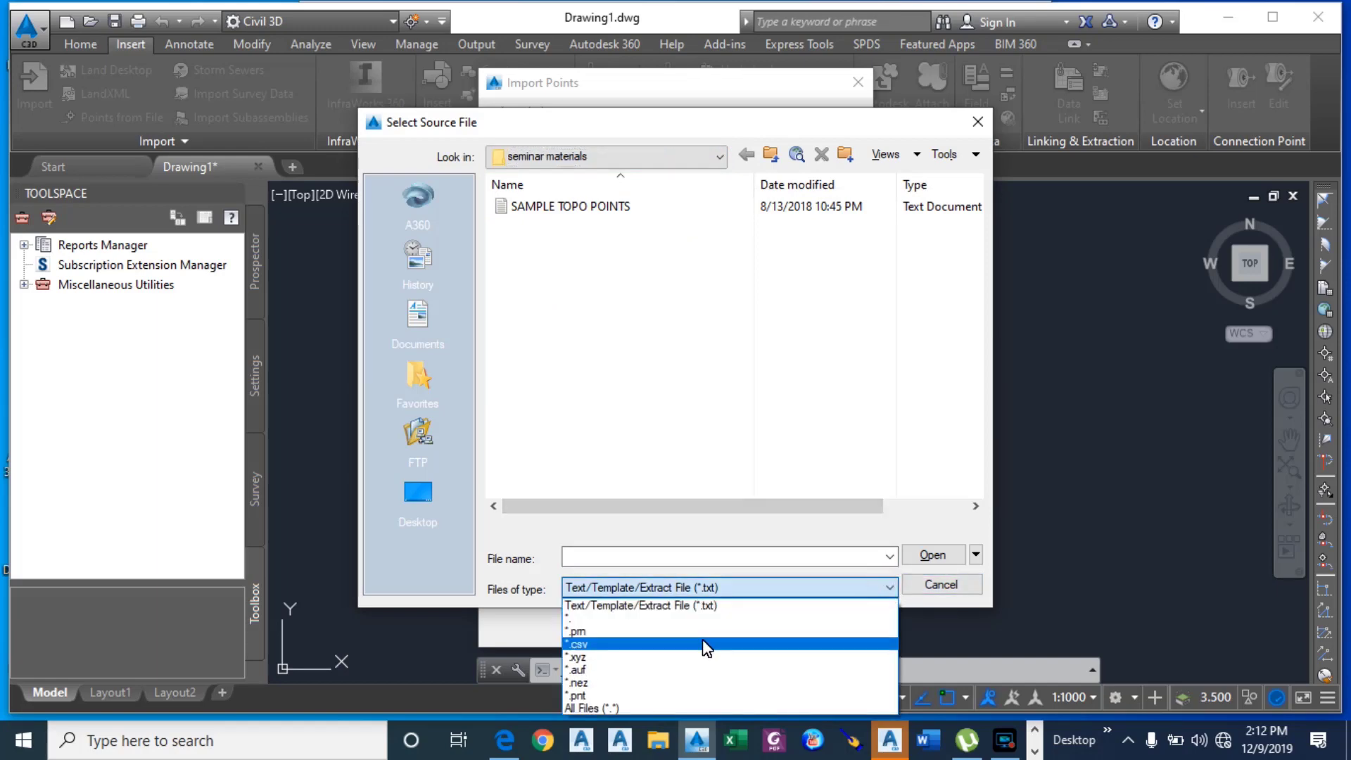
left_click(684, 644)
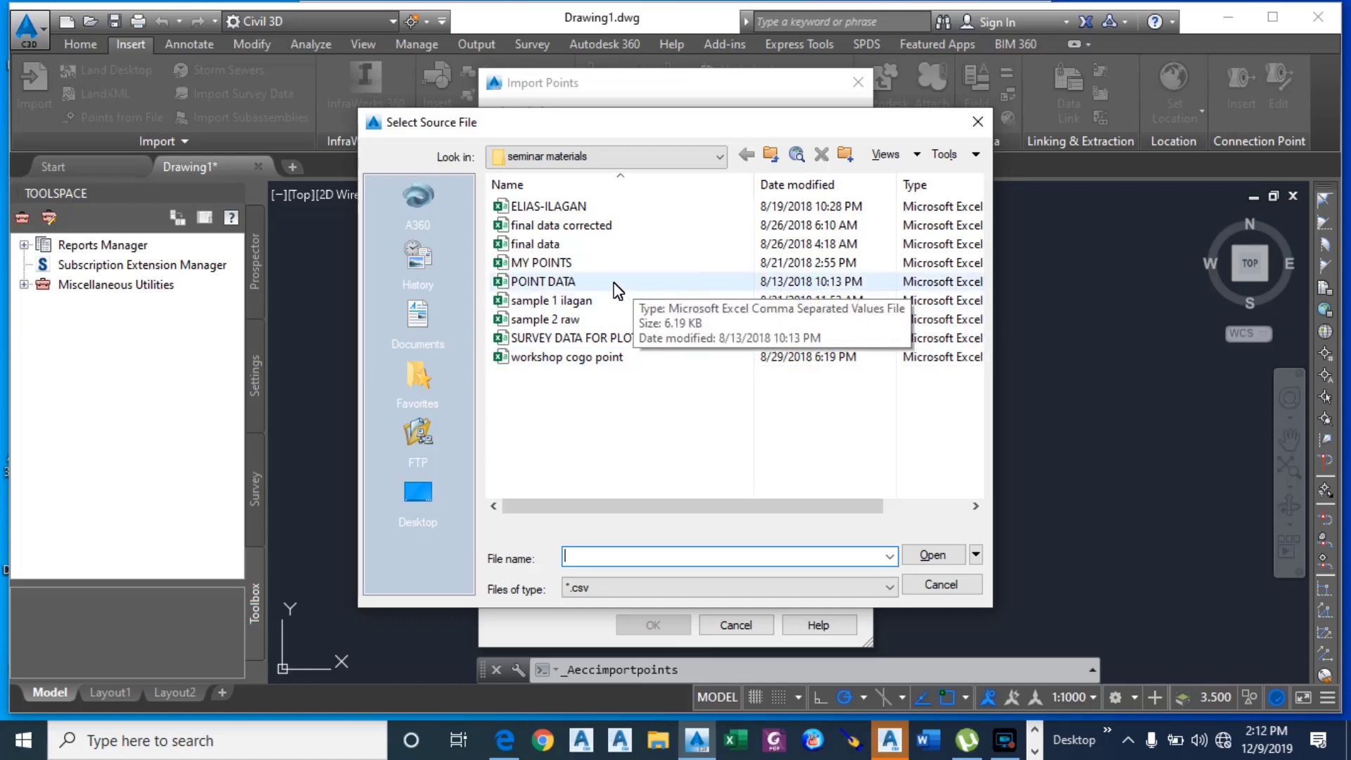
Step: Add the MY POINTS CSV file and import its points with the PNEZD (comma delimited) format
left_click(534, 263)
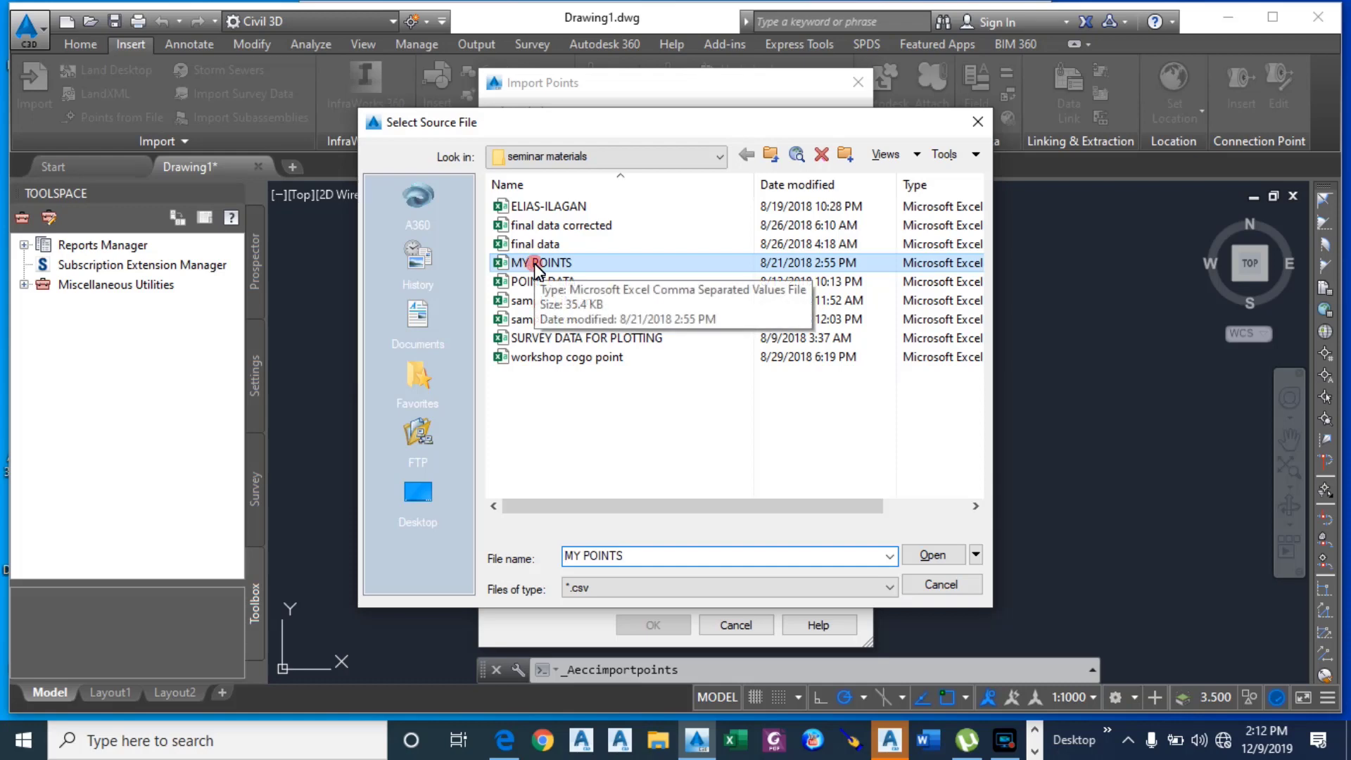
left_click(932, 555)
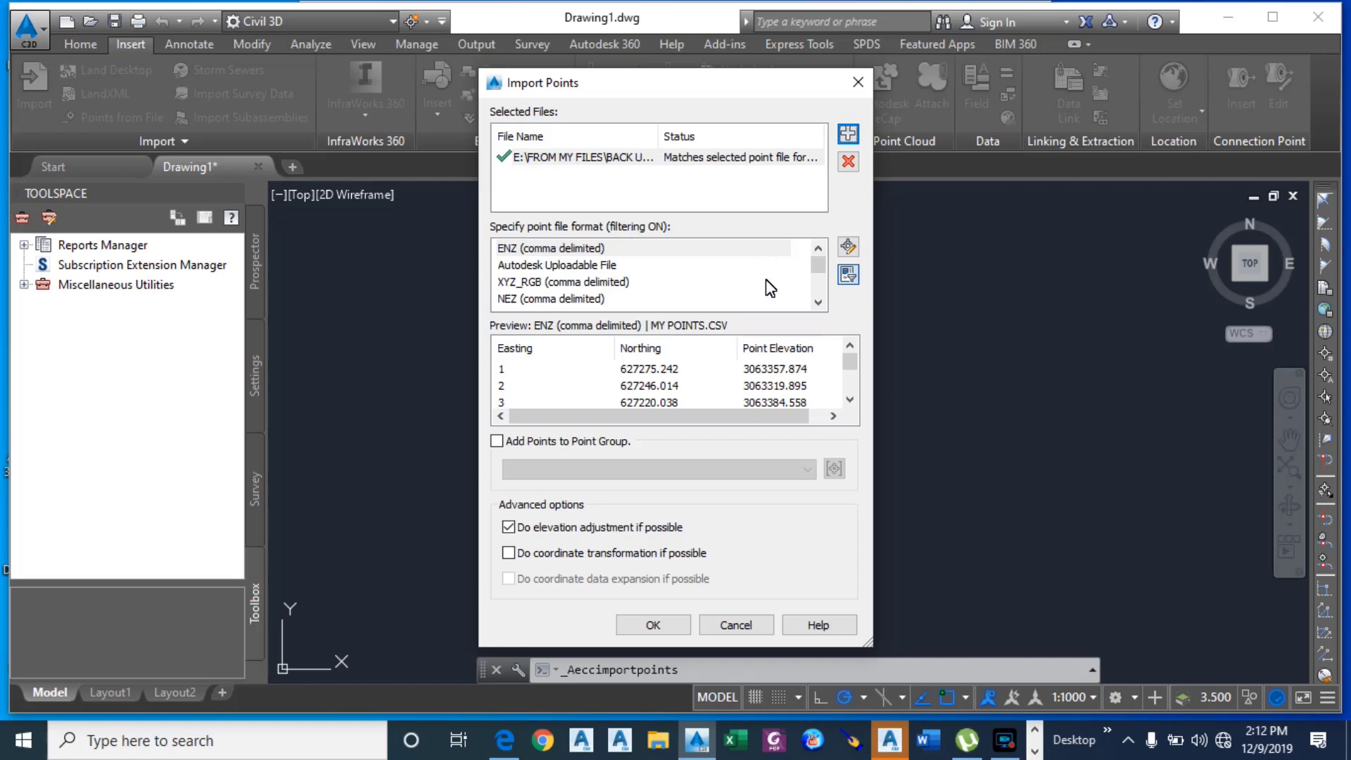
left_click_drag(822, 273, 816, 295)
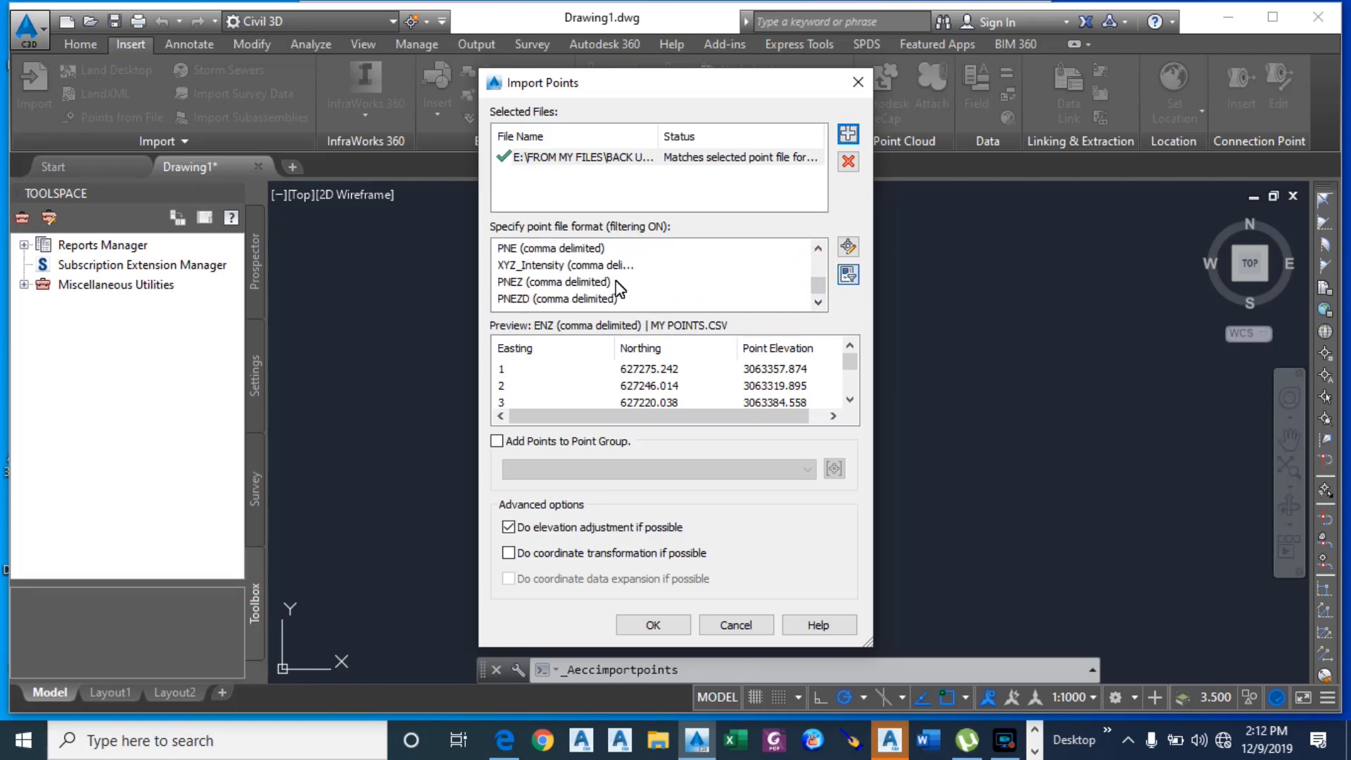
left_click(576, 300)
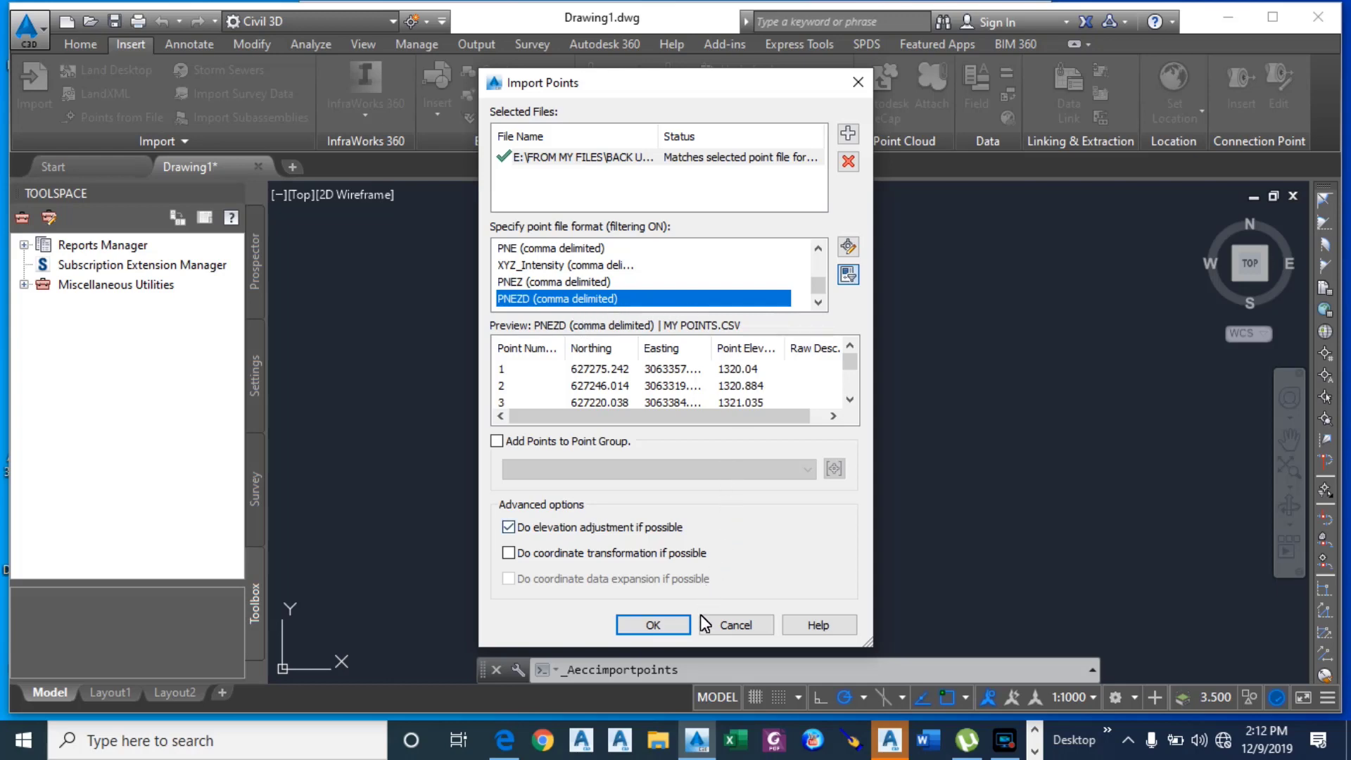
left_click(666, 624)
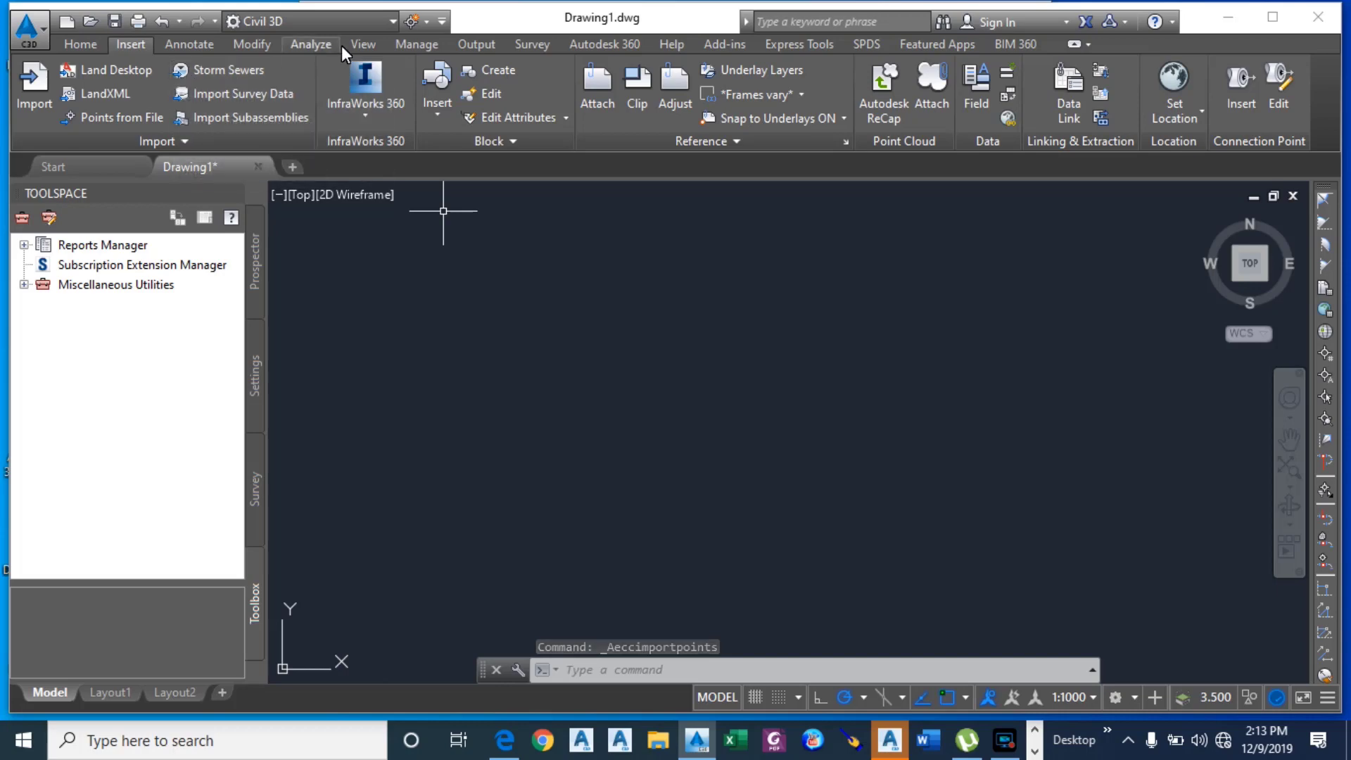
Step: Zoom to the extents of the imported points and set the annotation scale to 1:250
left_click(362, 45)
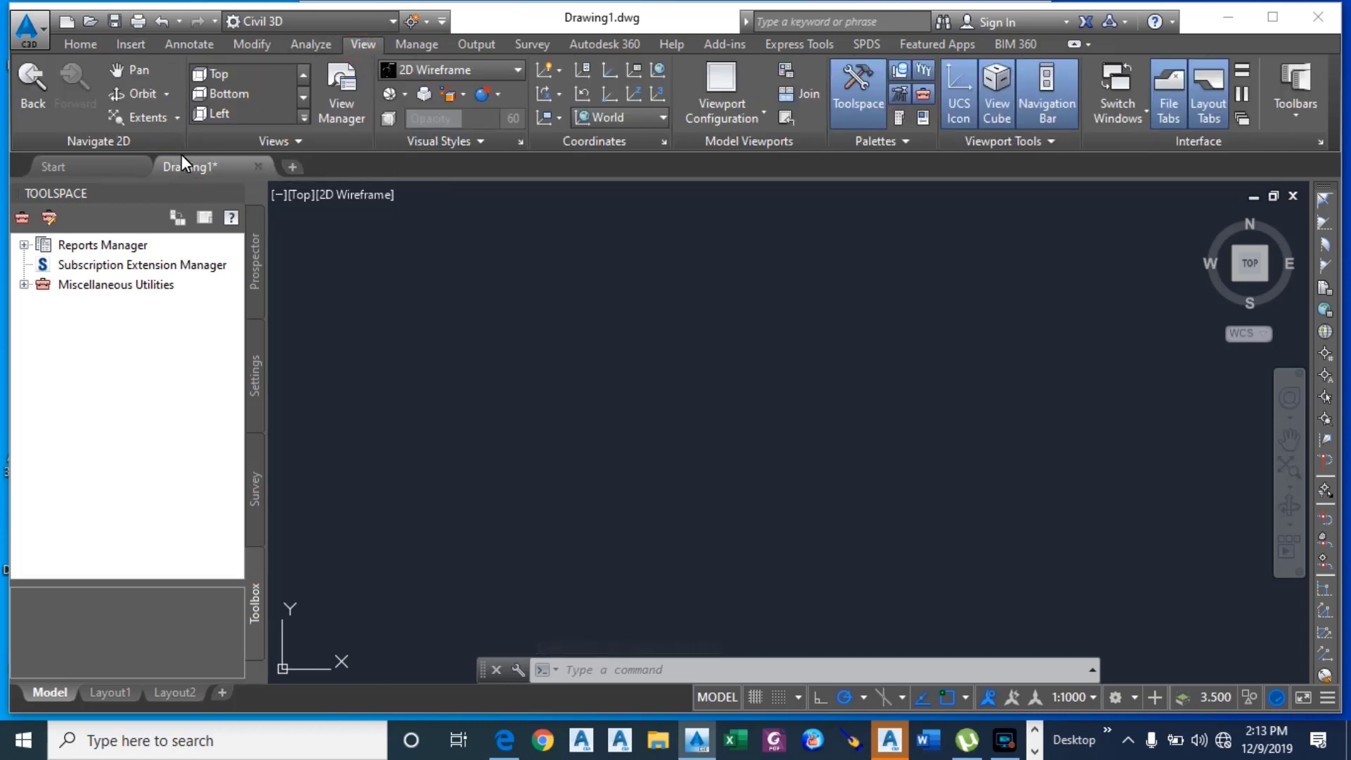
left_click(151, 127)
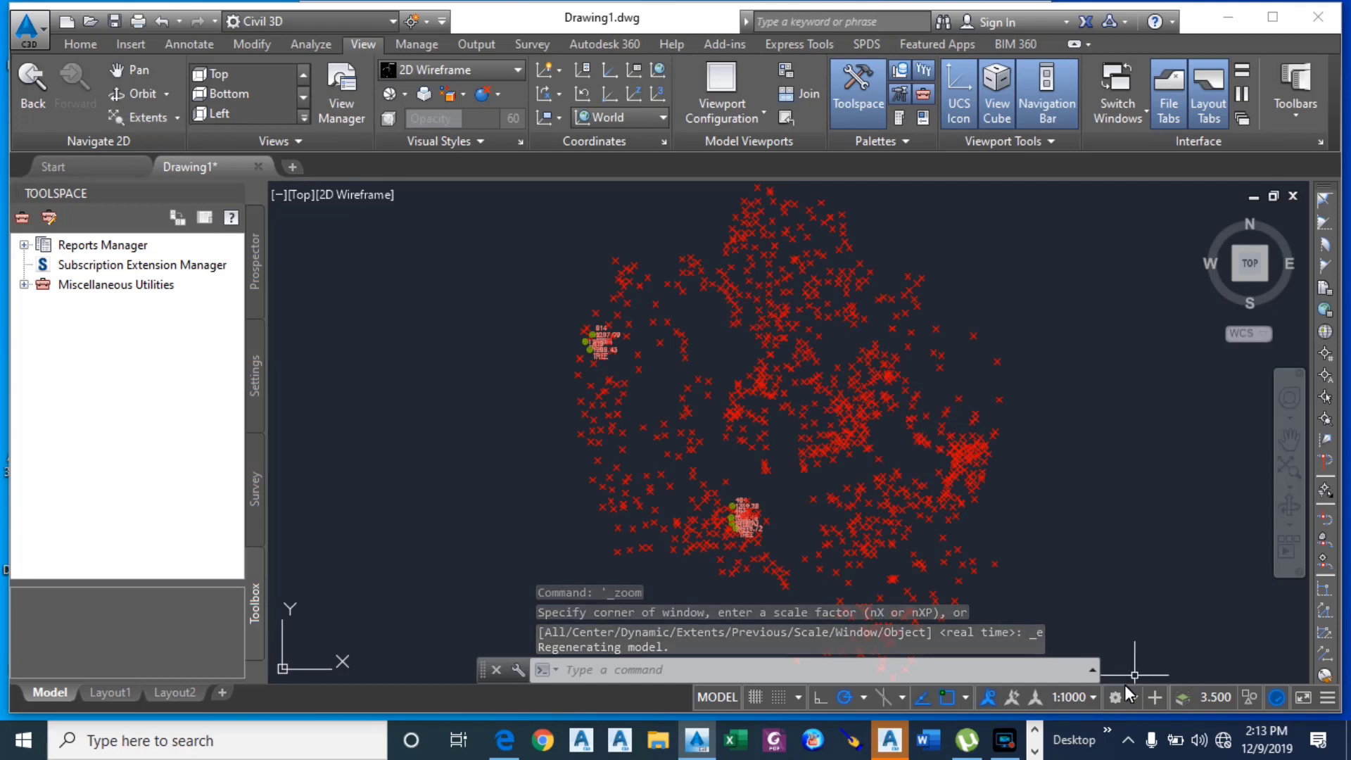
left_click(1089, 697)
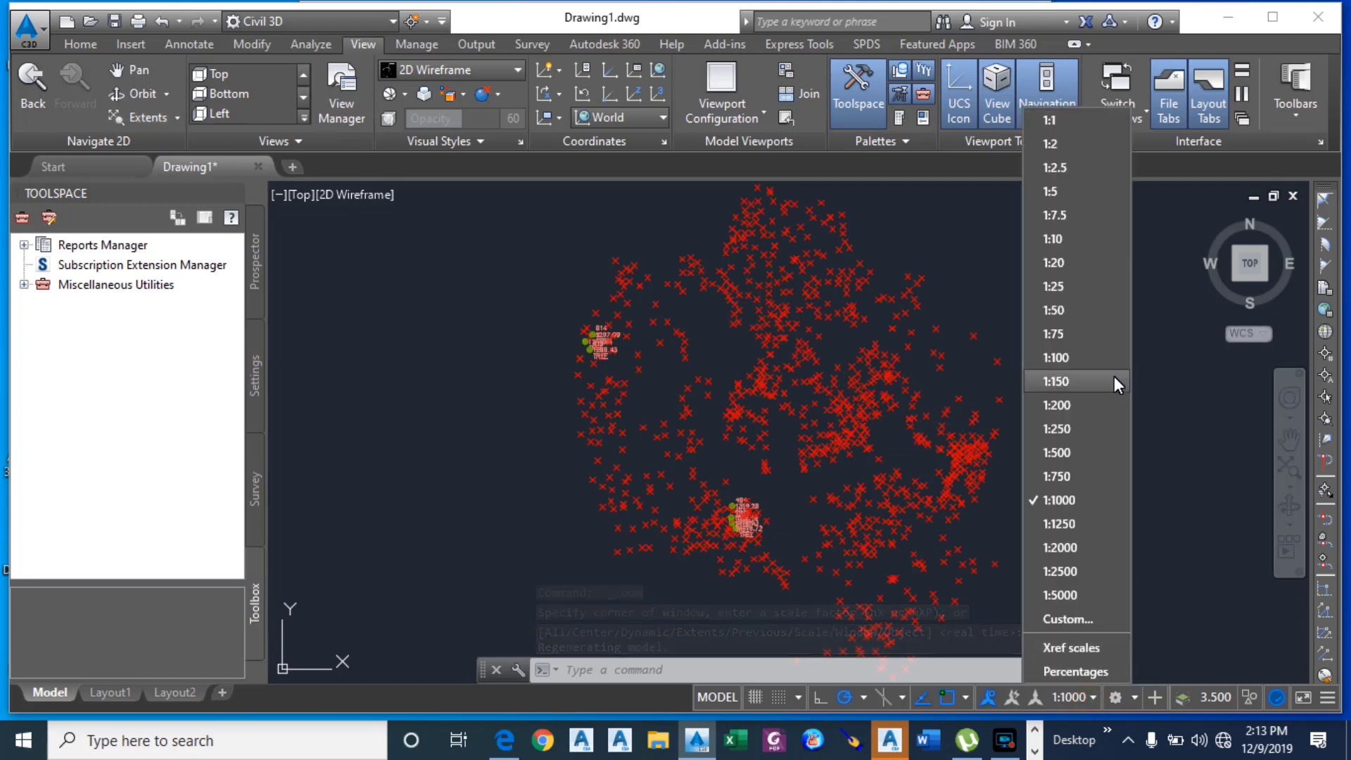
left_click(1071, 427)
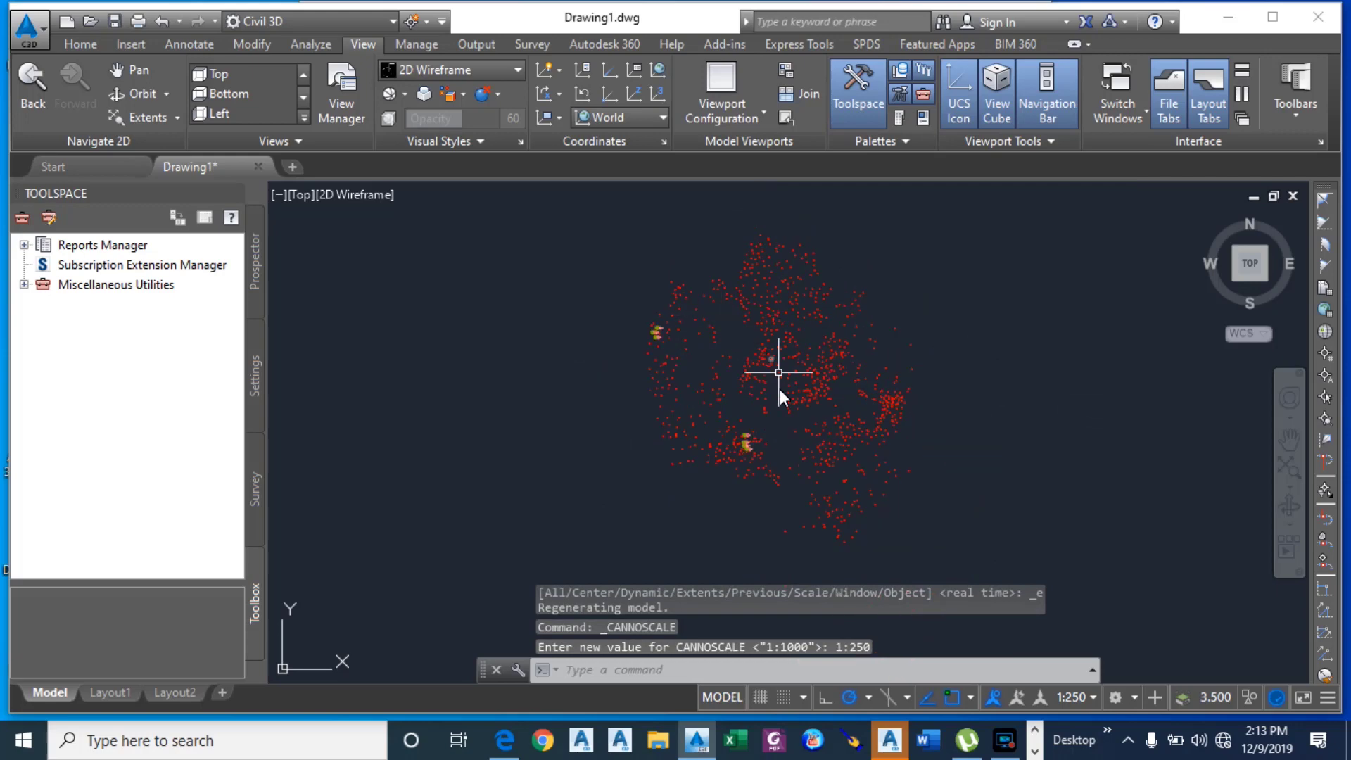
Step: Select one of the imported COGO points and open the properties of its point group
scroll(809, 373, "up", 5)
scroll(645, 322, "up", 3)
scroll(736, 362, "down", 5)
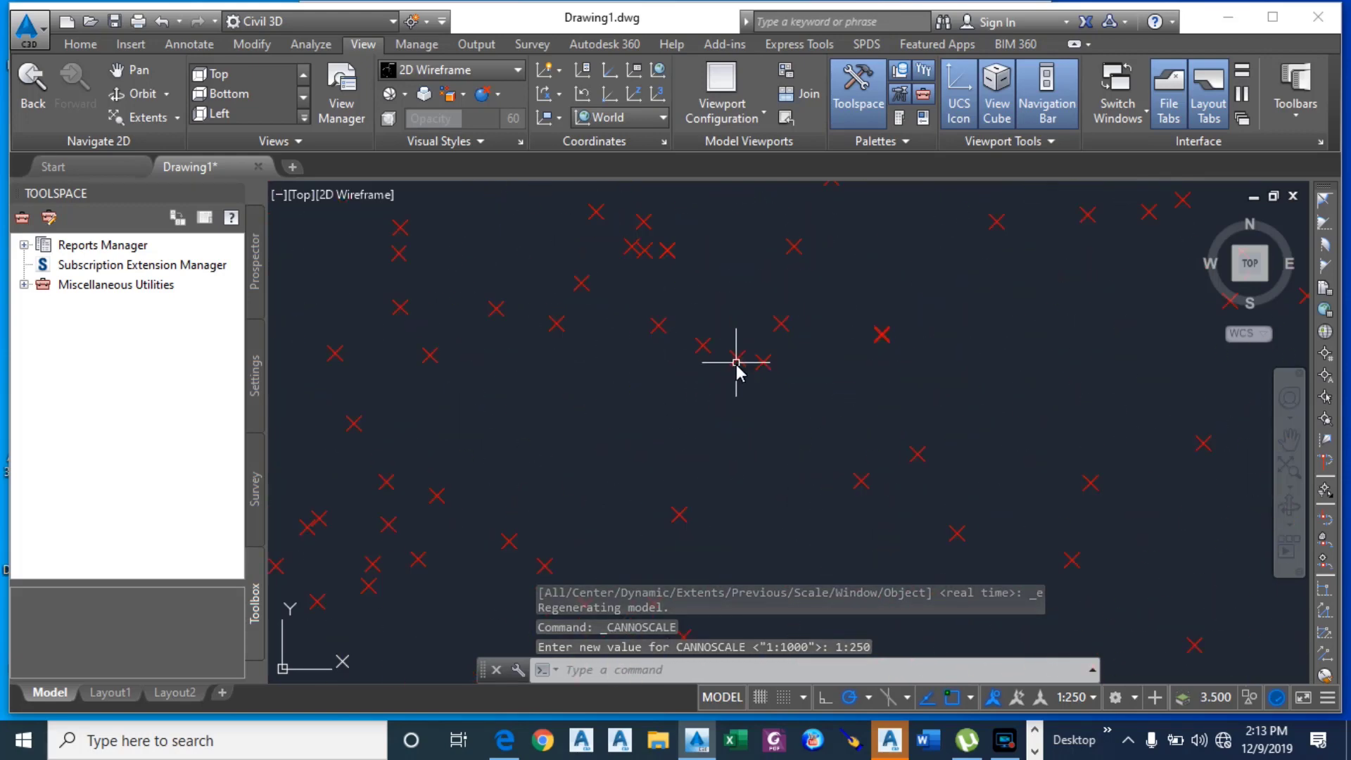
scroll(738, 359, "up", 6)
scroll(774, 373, "down", 4)
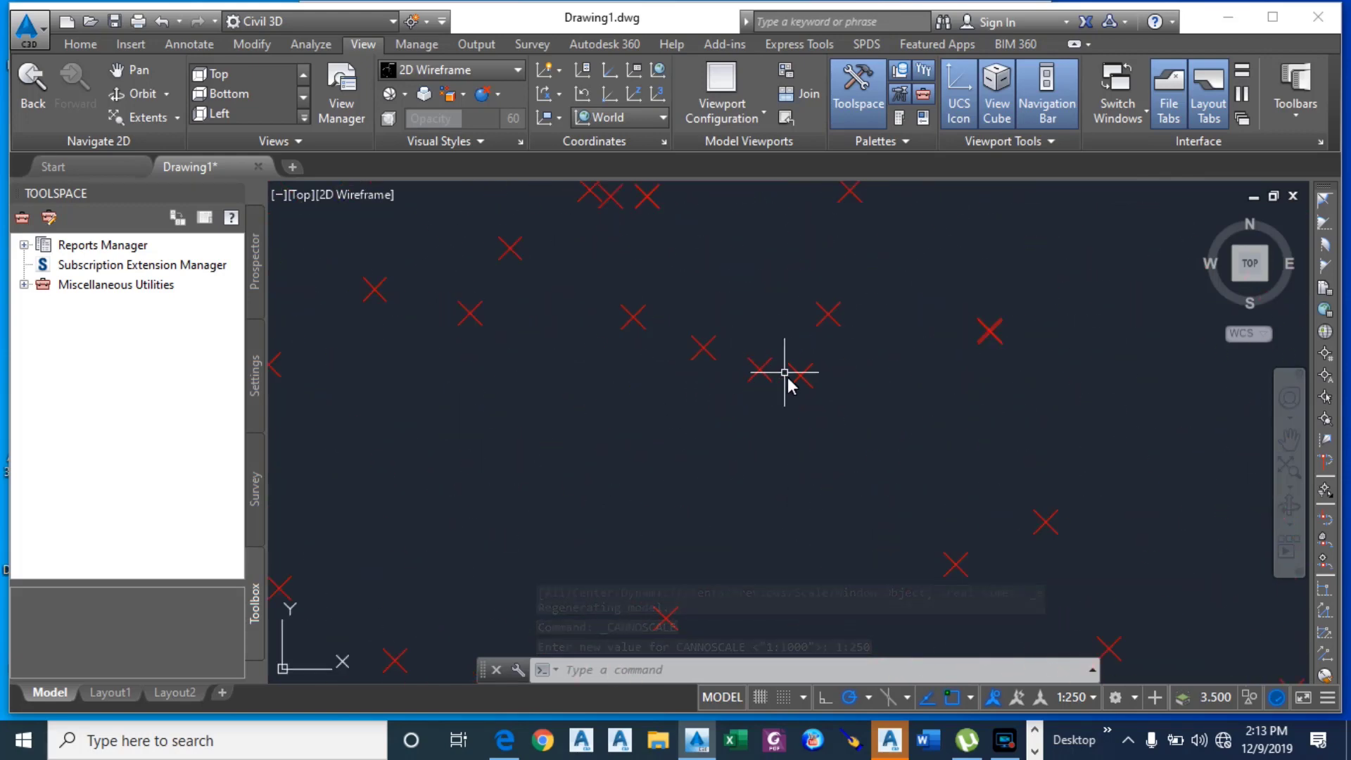
scroll(802, 382, "up", 6)
left_click(784, 333)
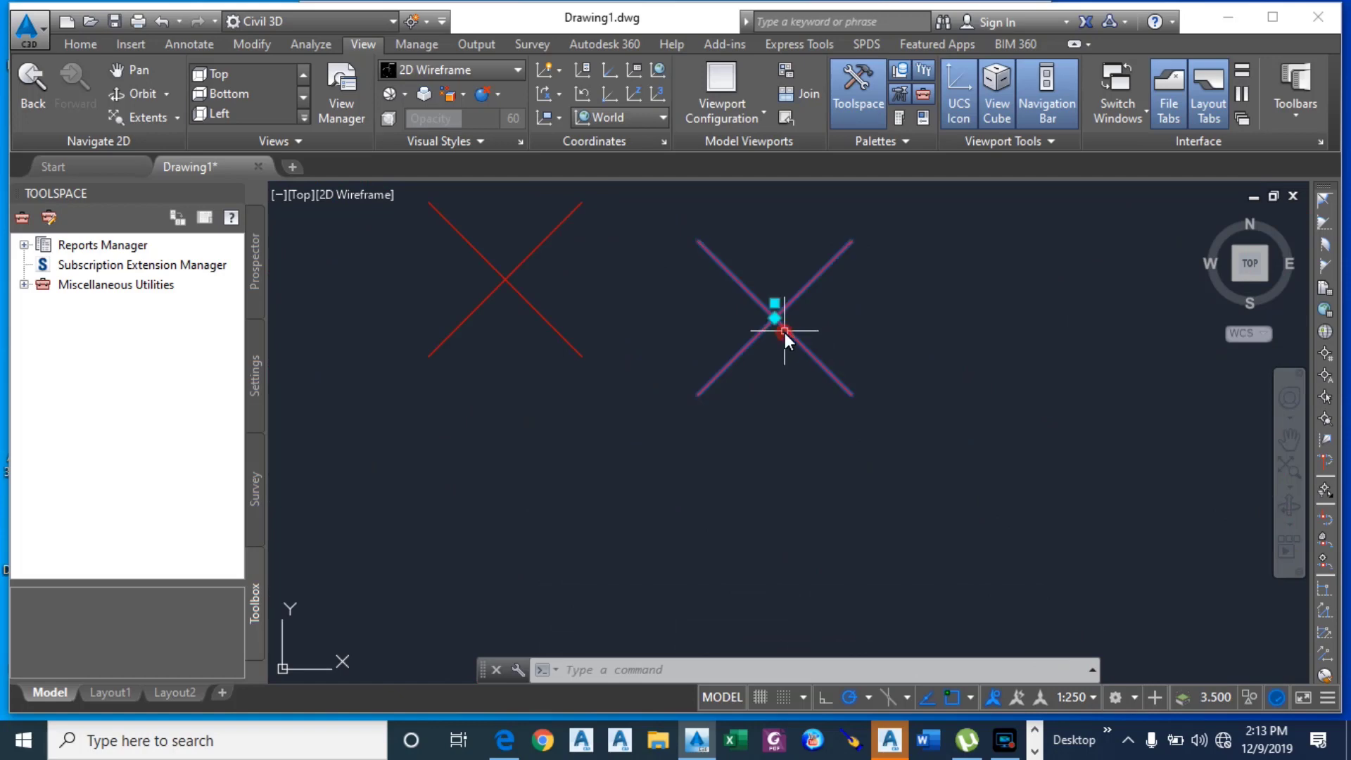
scroll(703, 398, "down", 4)
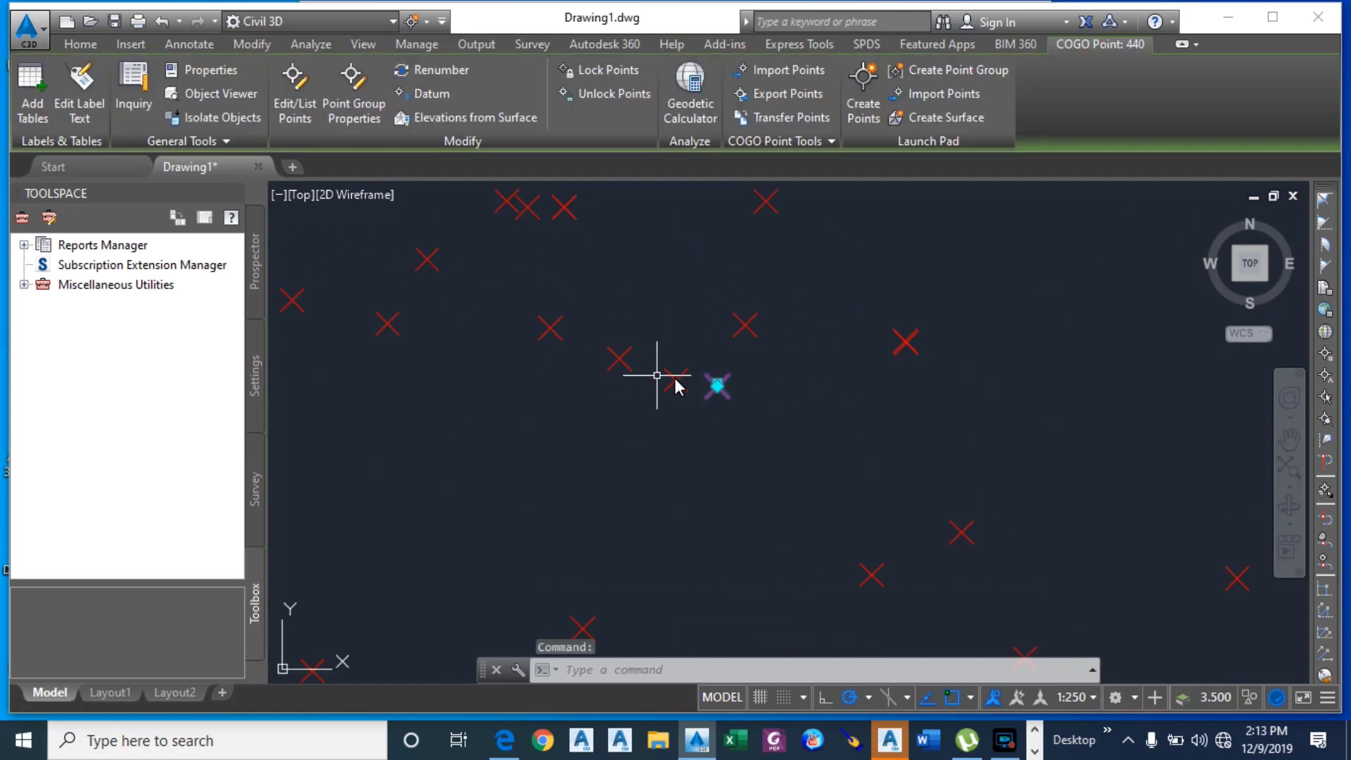
scroll(699, 396, "up", 5)
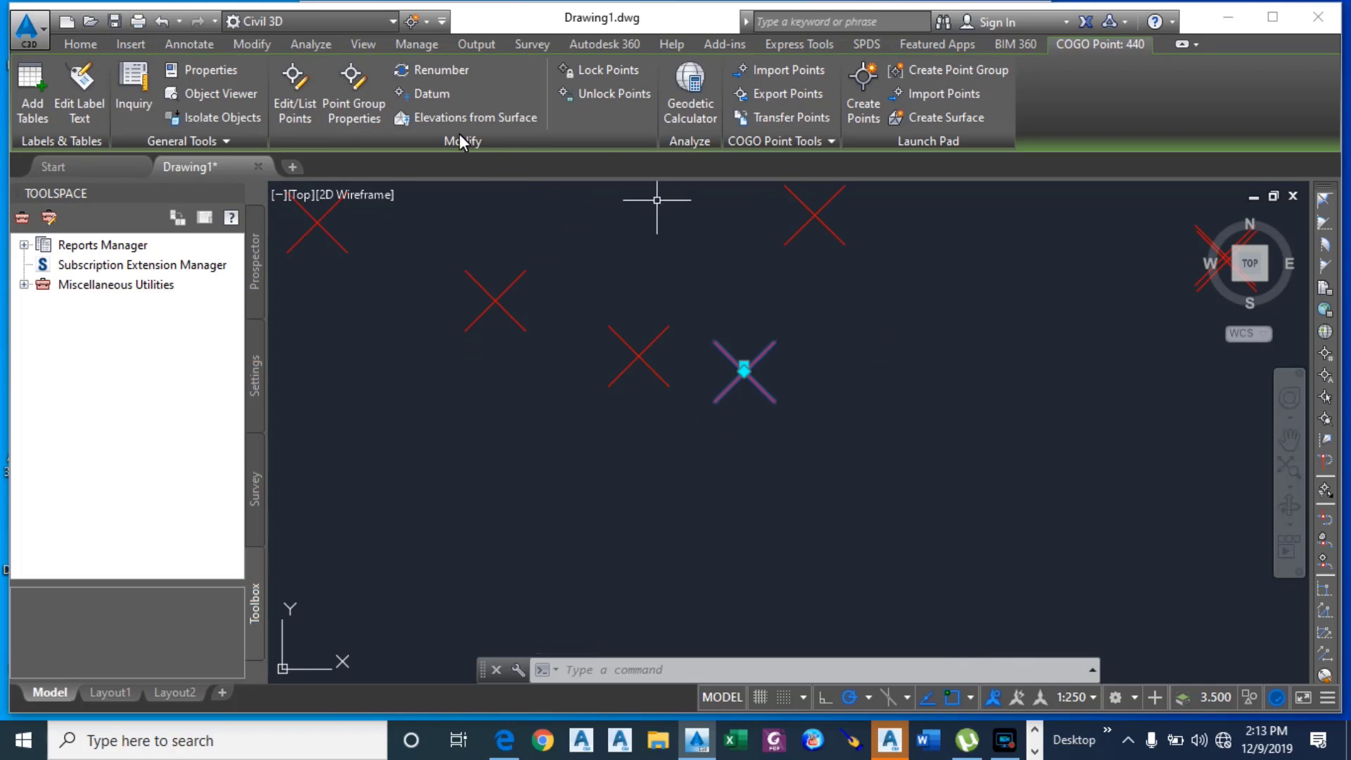
left_click(359, 115)
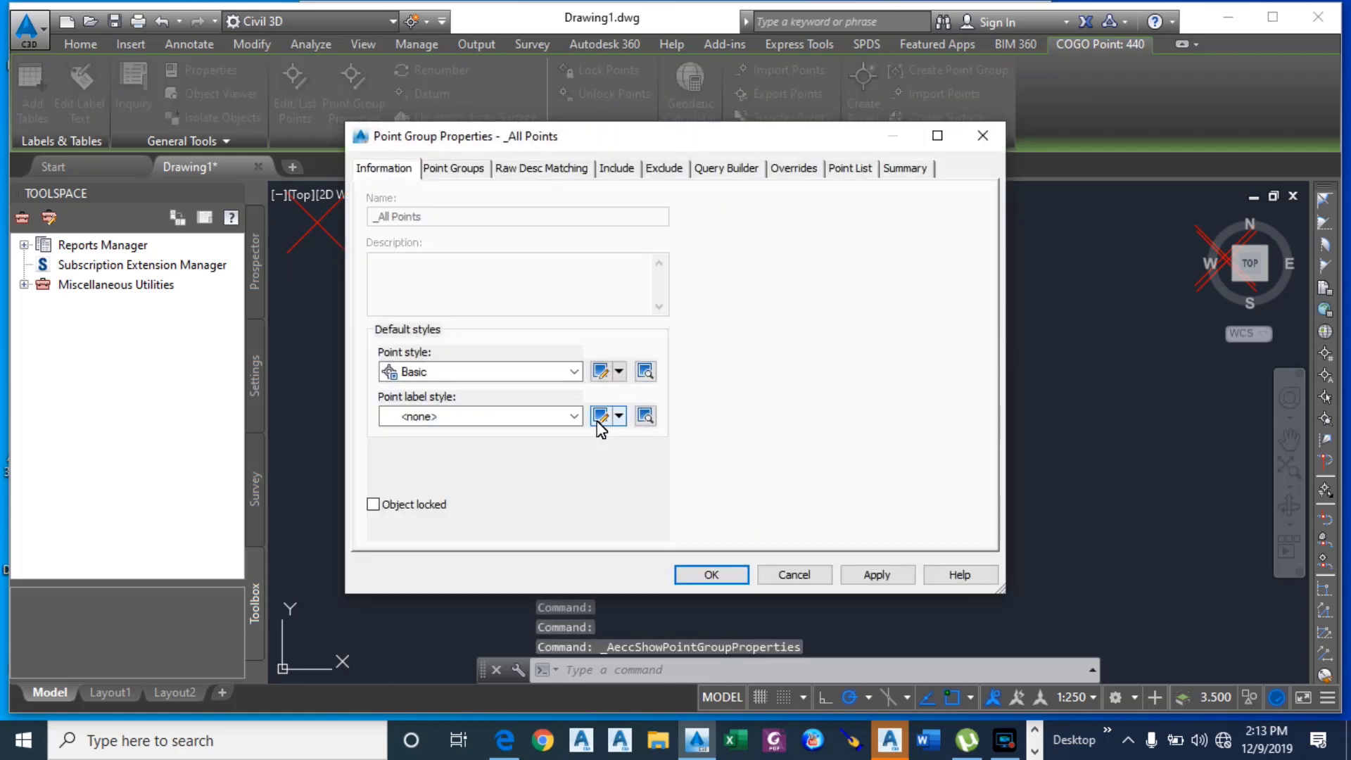
Step: Set the _All Points group's label style to Point#-Elevation-Description, choose Basic as the point style, and apply both
left_click(576, 417)
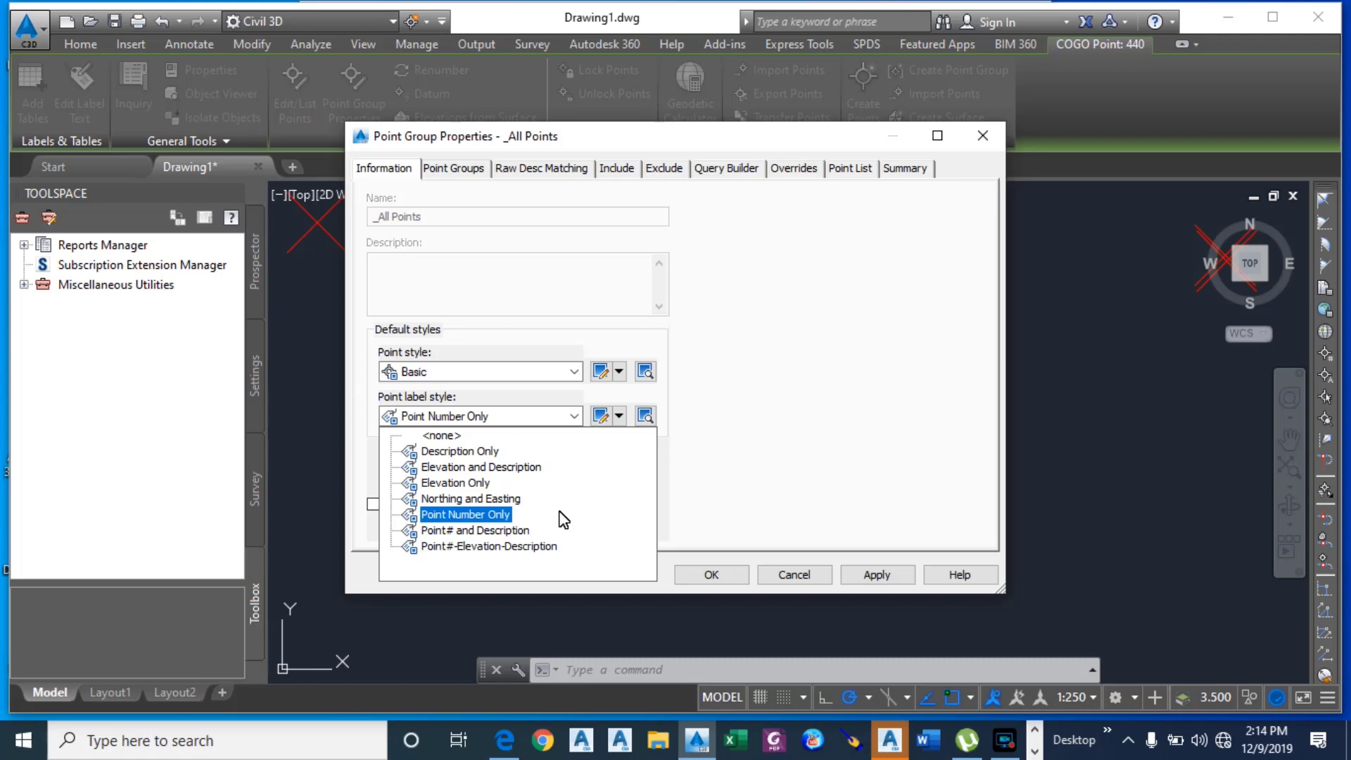
left_click(538, 546)
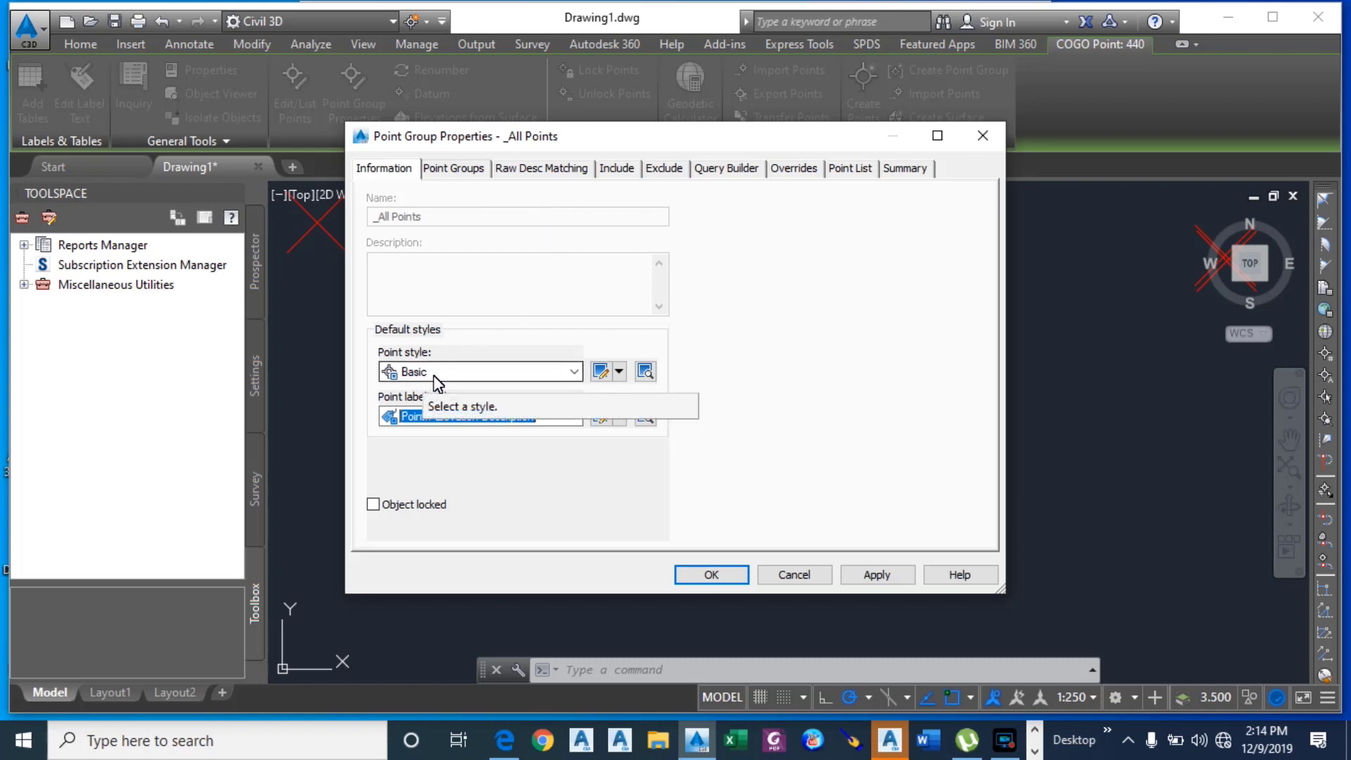
left_click(575, 373)
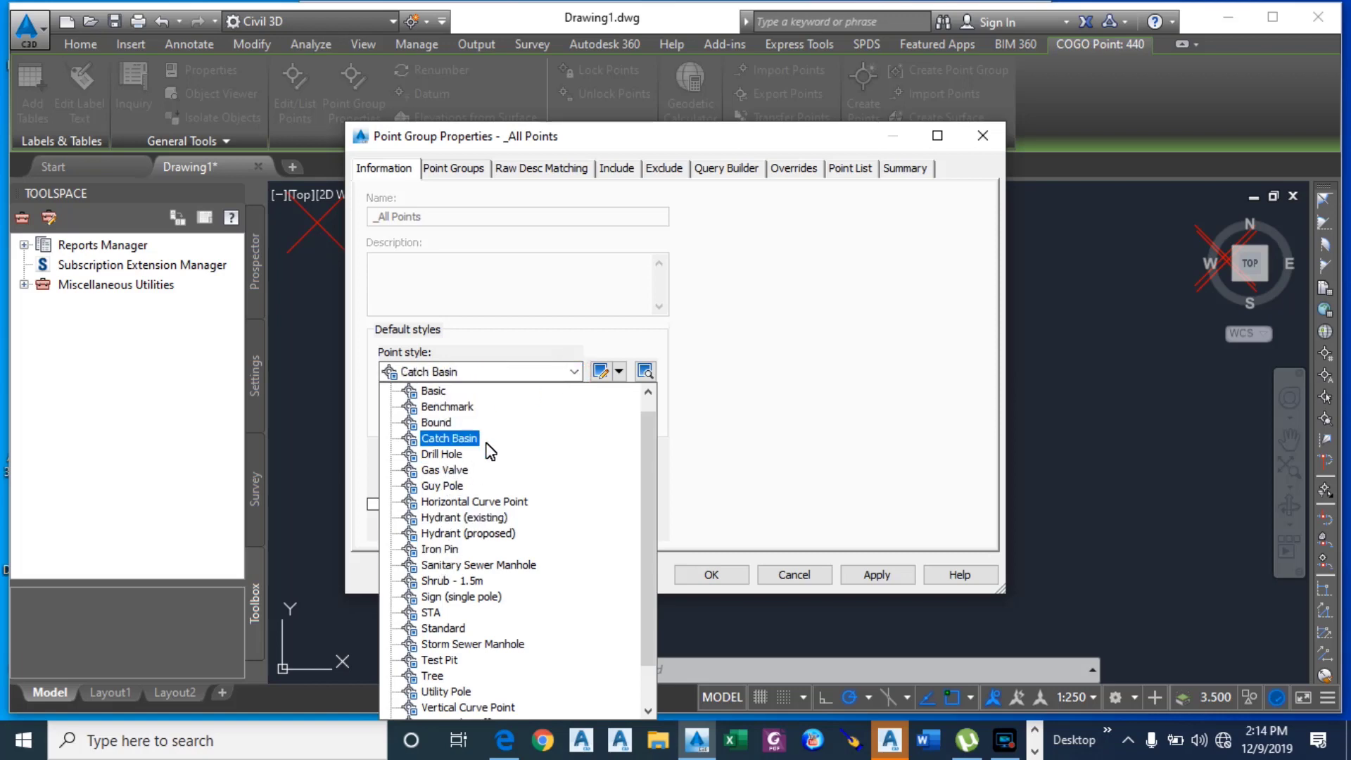
scroll(513, 531, "down", 1)
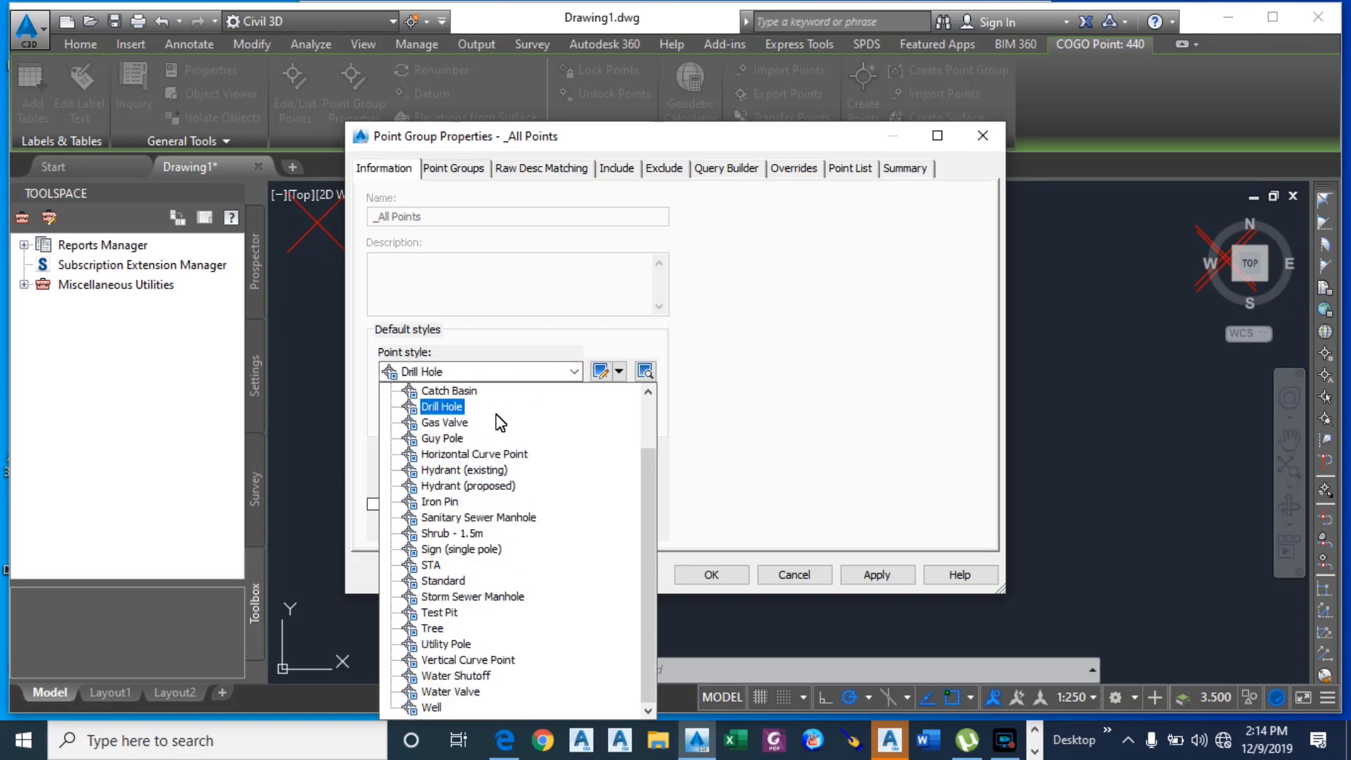
scroll(497, 431, "up", 2)
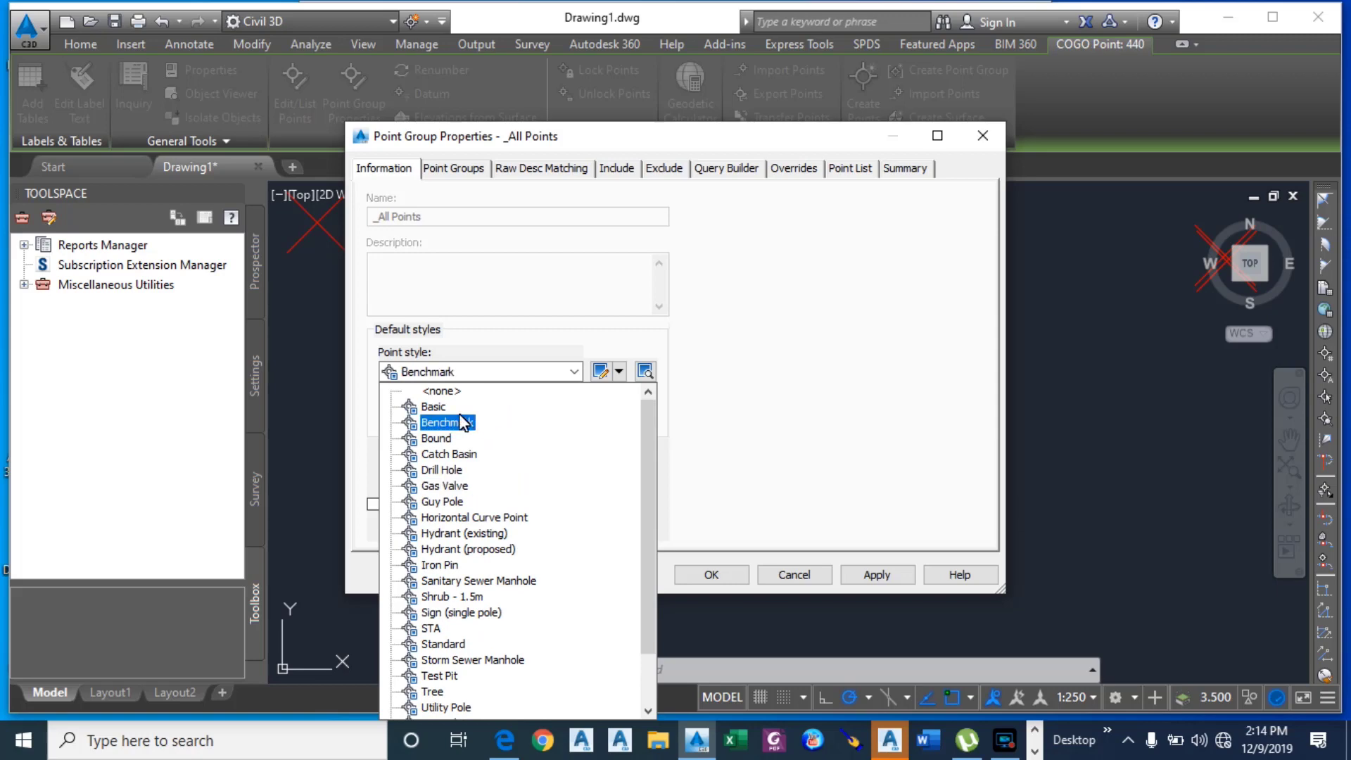
left_click(435, 405)
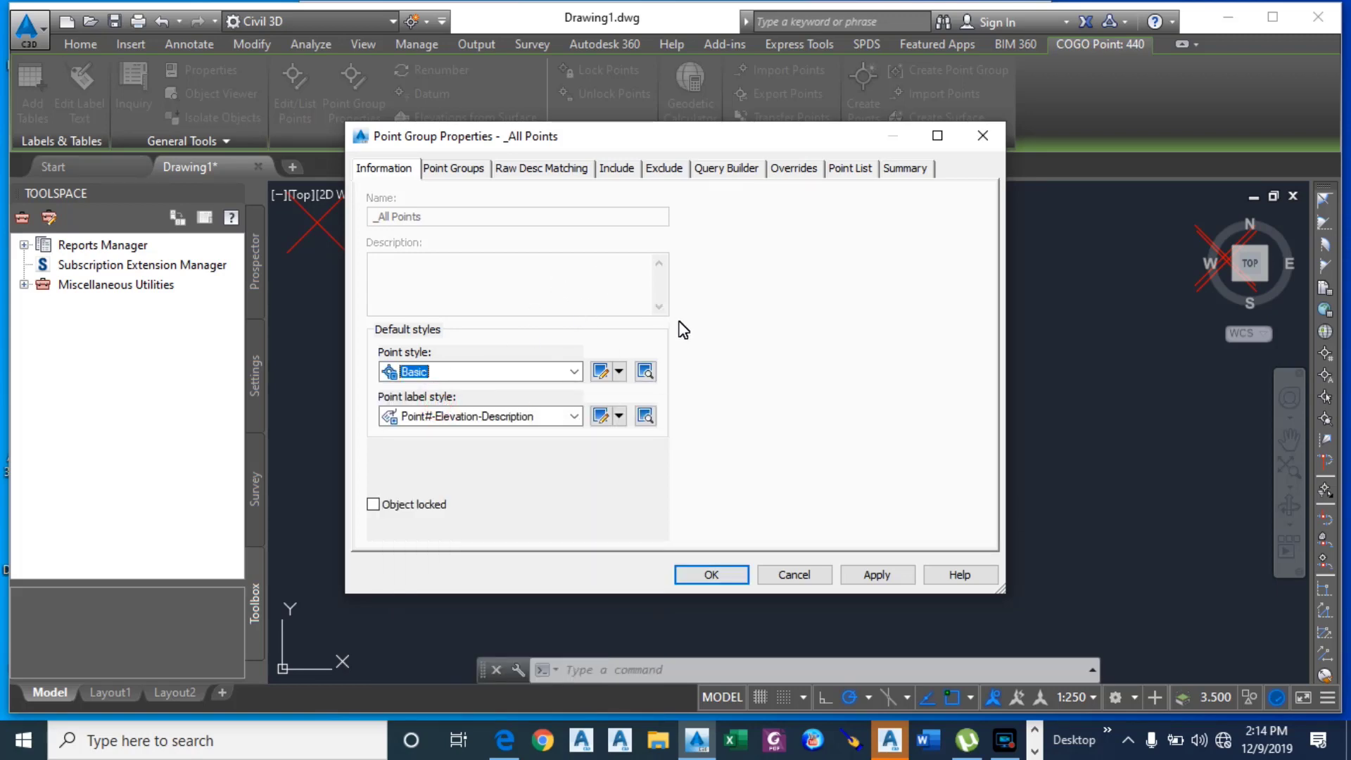
left_click(892, 572)
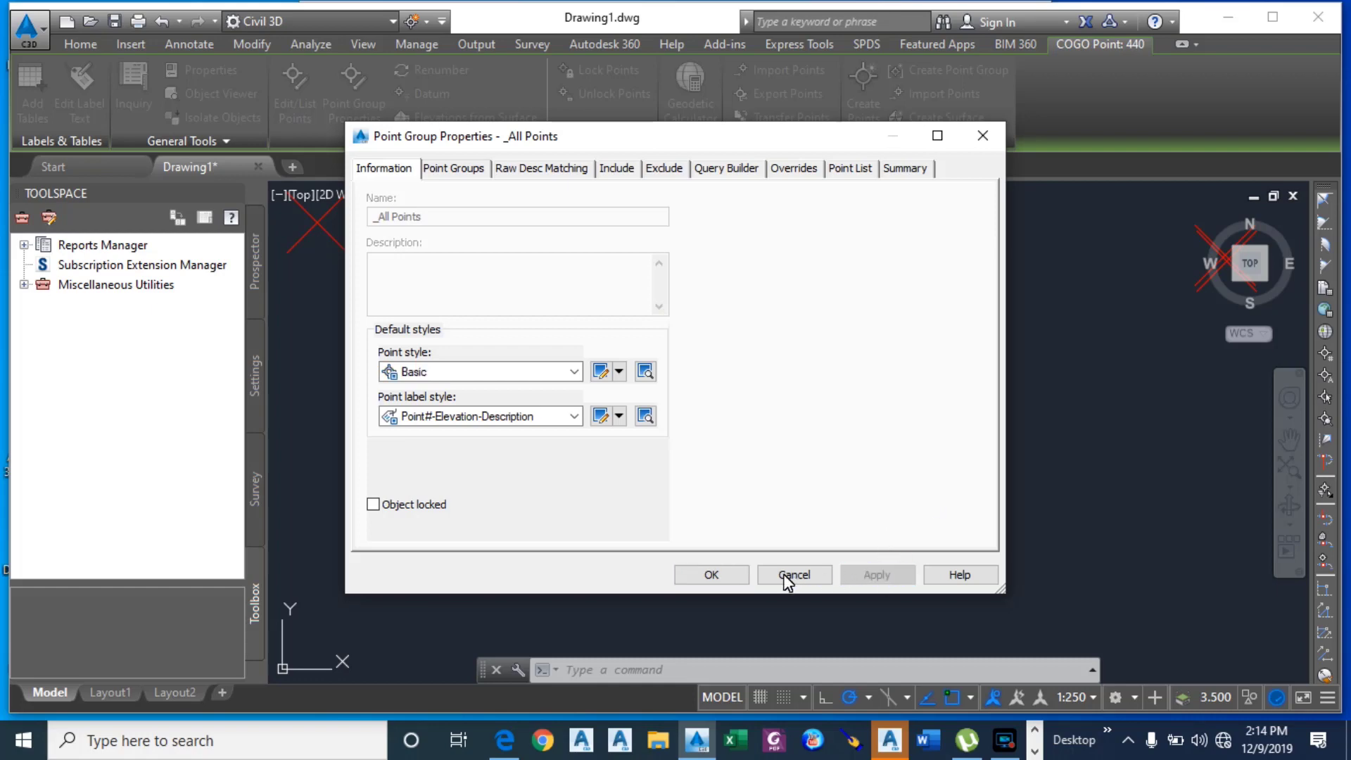
left_click(715, 578)
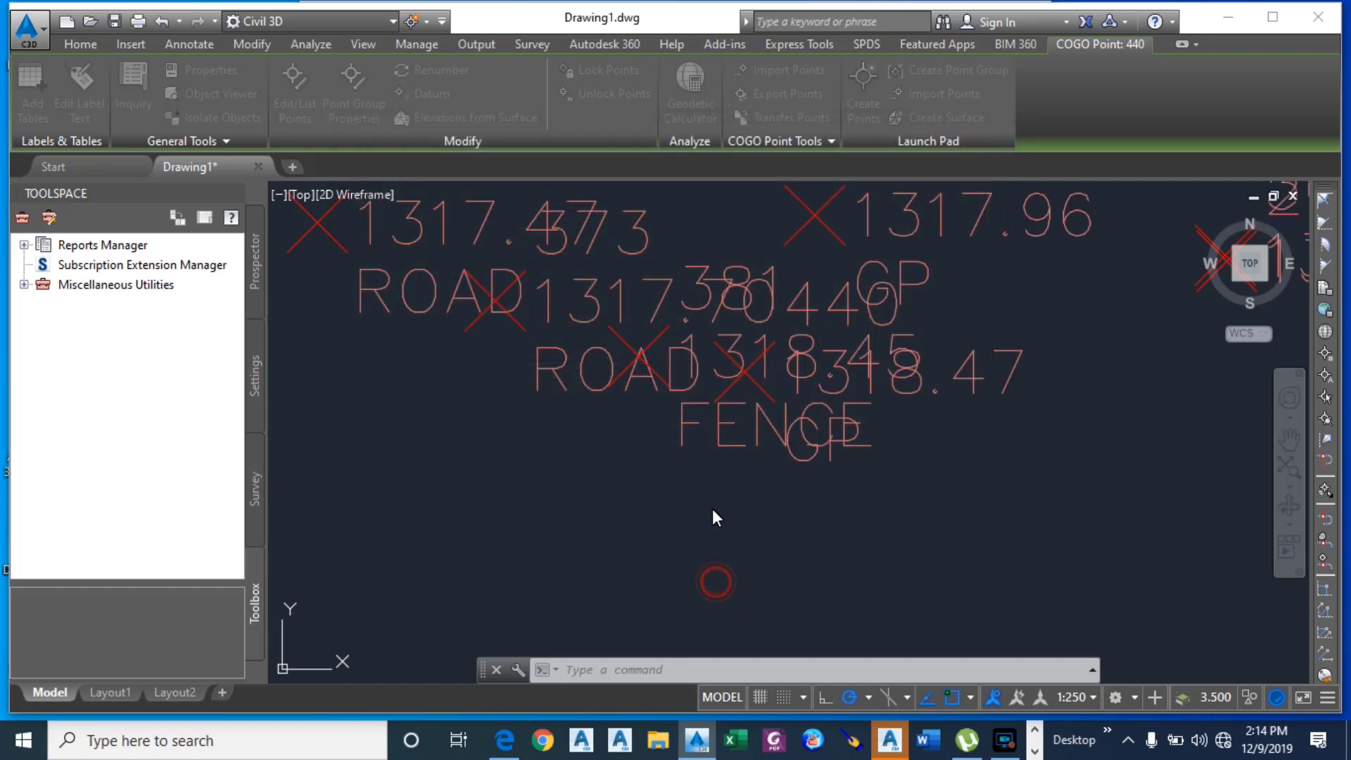
scroll(823, 458, "down", 2)
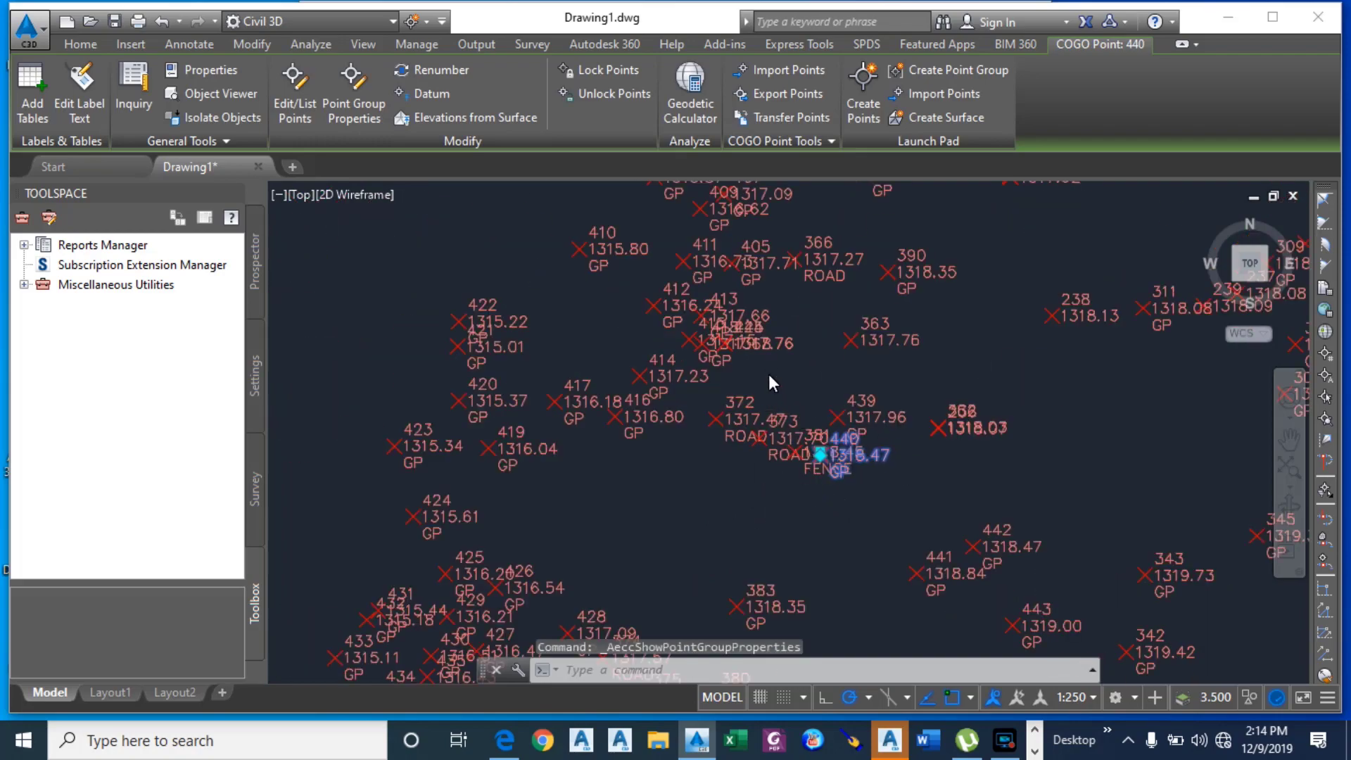
scroll(774, 383, "down", 2)
scroll(918, 488, "up", 5)
scroll(837, 470, "down", 3)
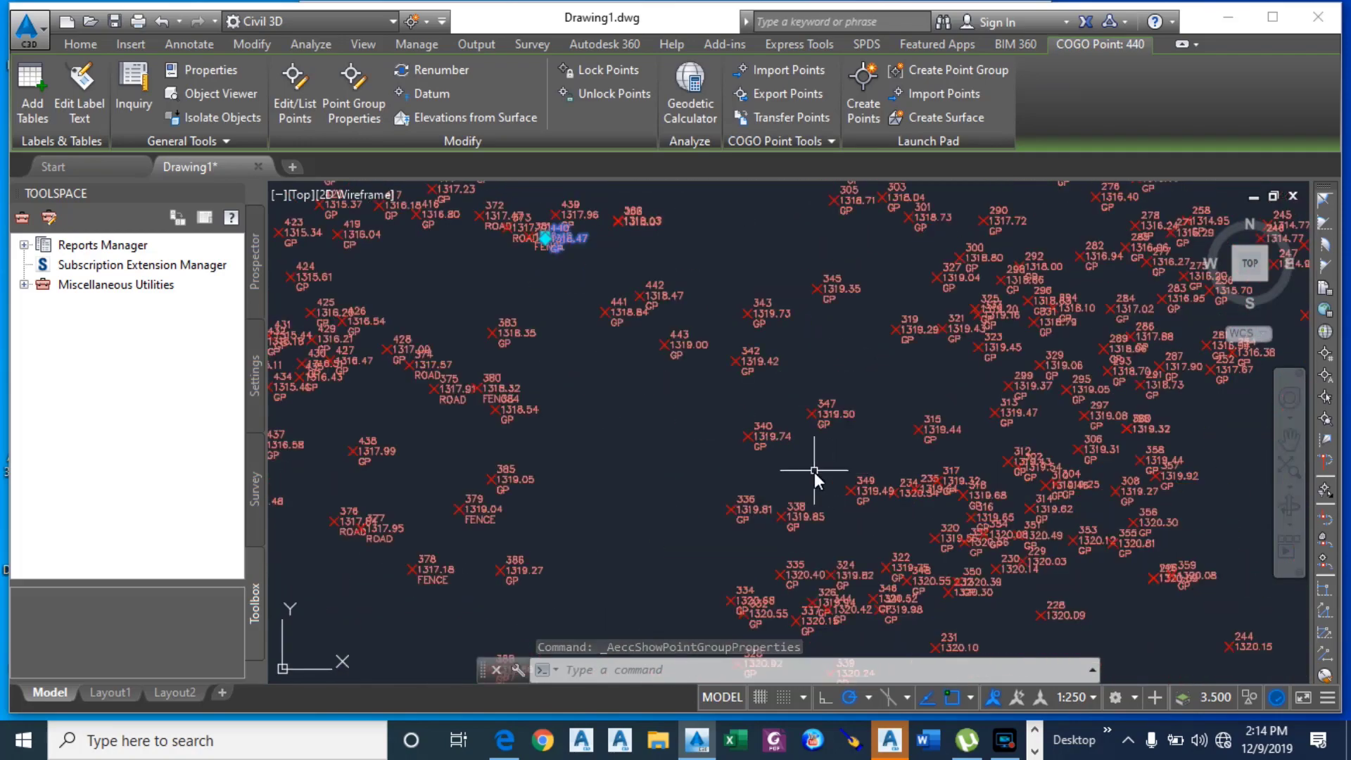
scroll(795, 472, "down", 3)
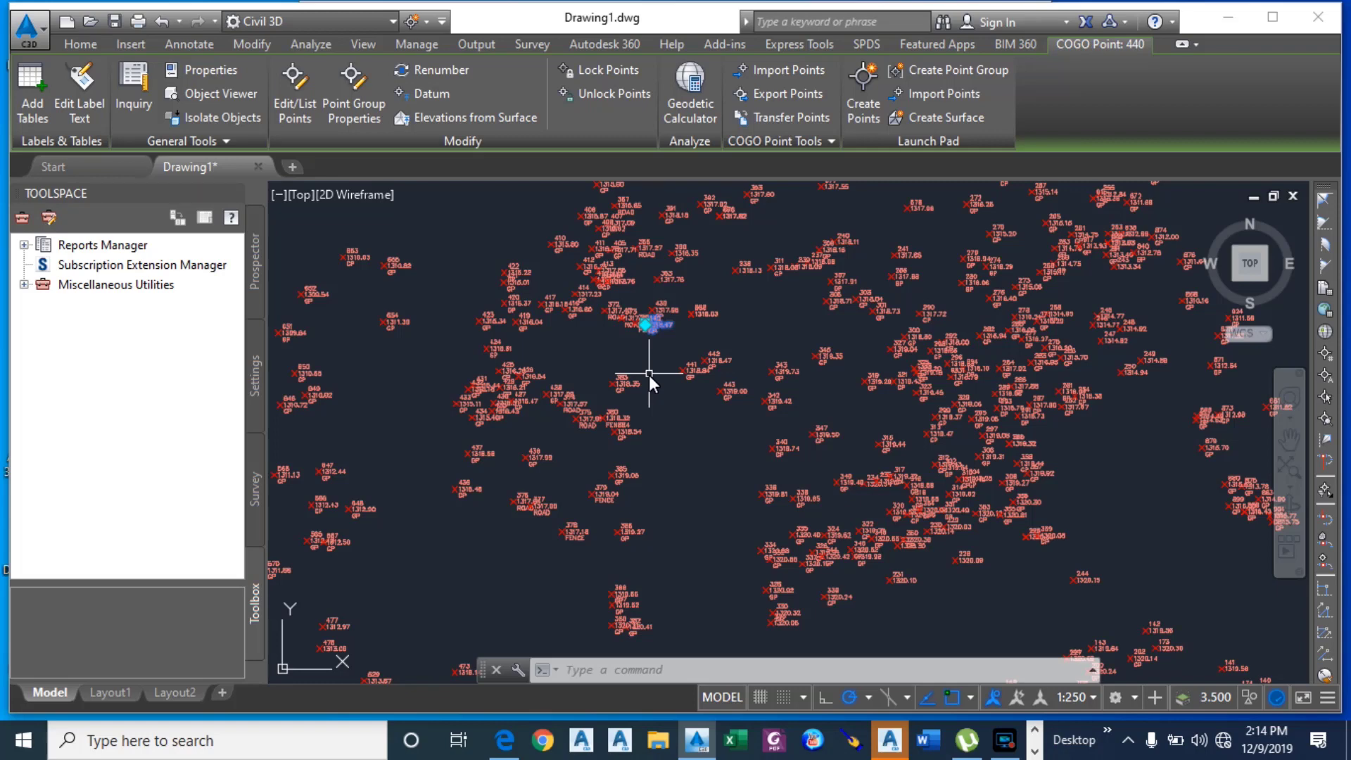
Step: Start creating a new TIN surface and choose Contours 1m and 5m (Background) as its surface style
left_click(257, 275)
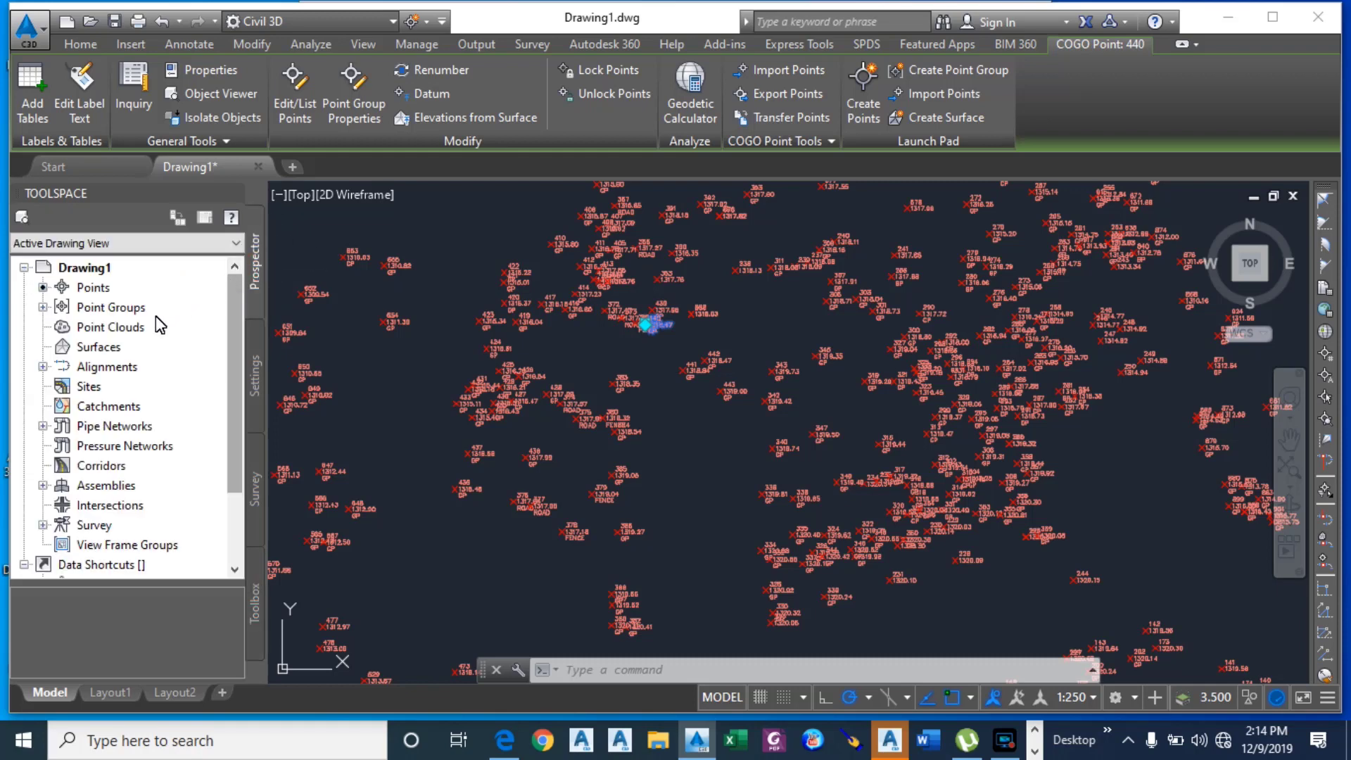
right_click(92, 350)
left_click(123, 358)
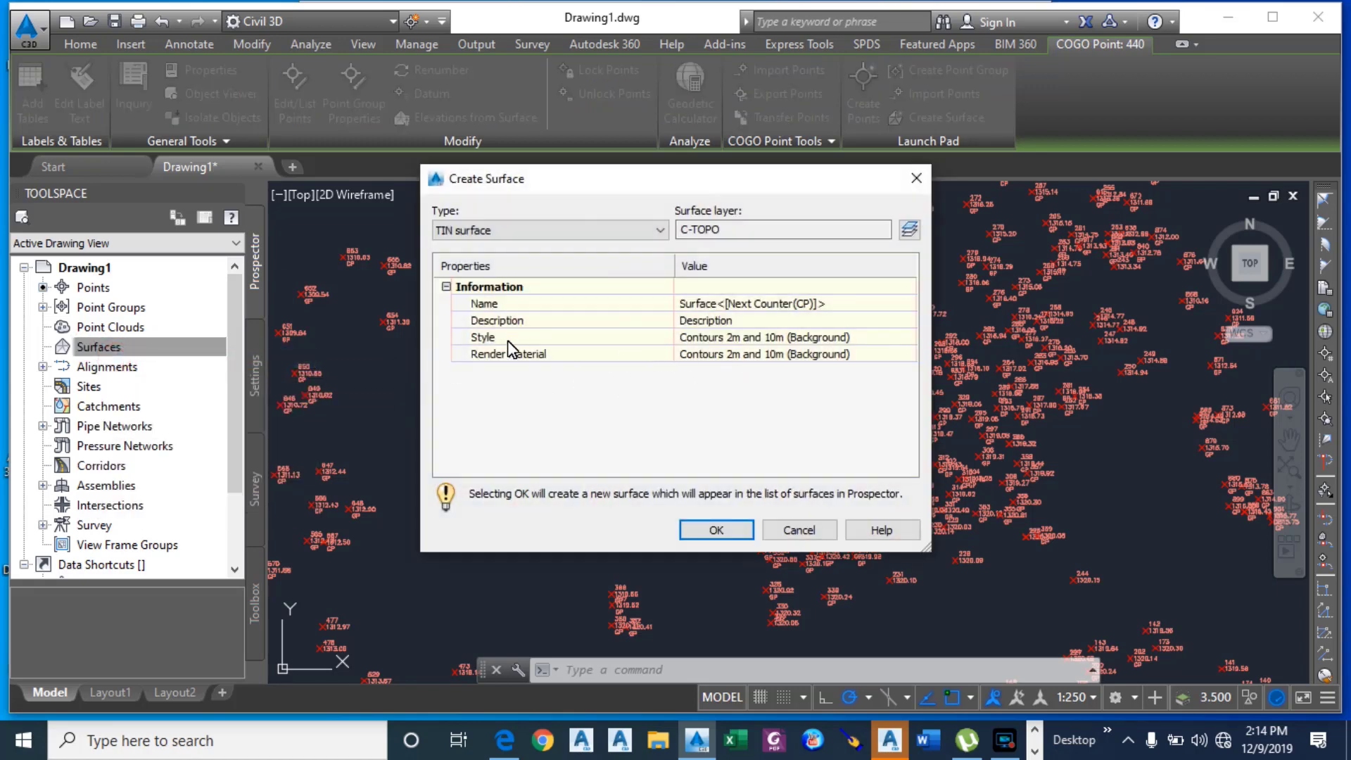
left_click(760, 343)
left_click(908, 338)
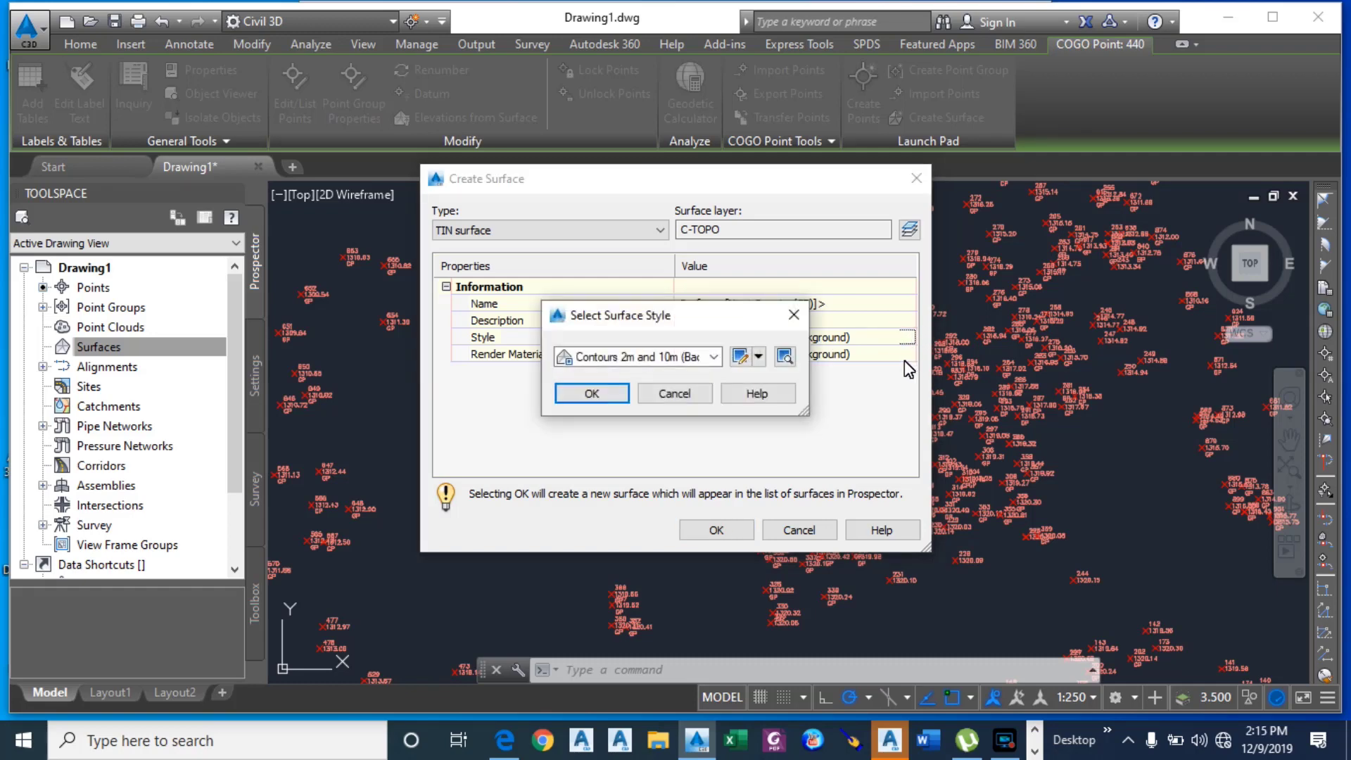
left_click(713, 358)
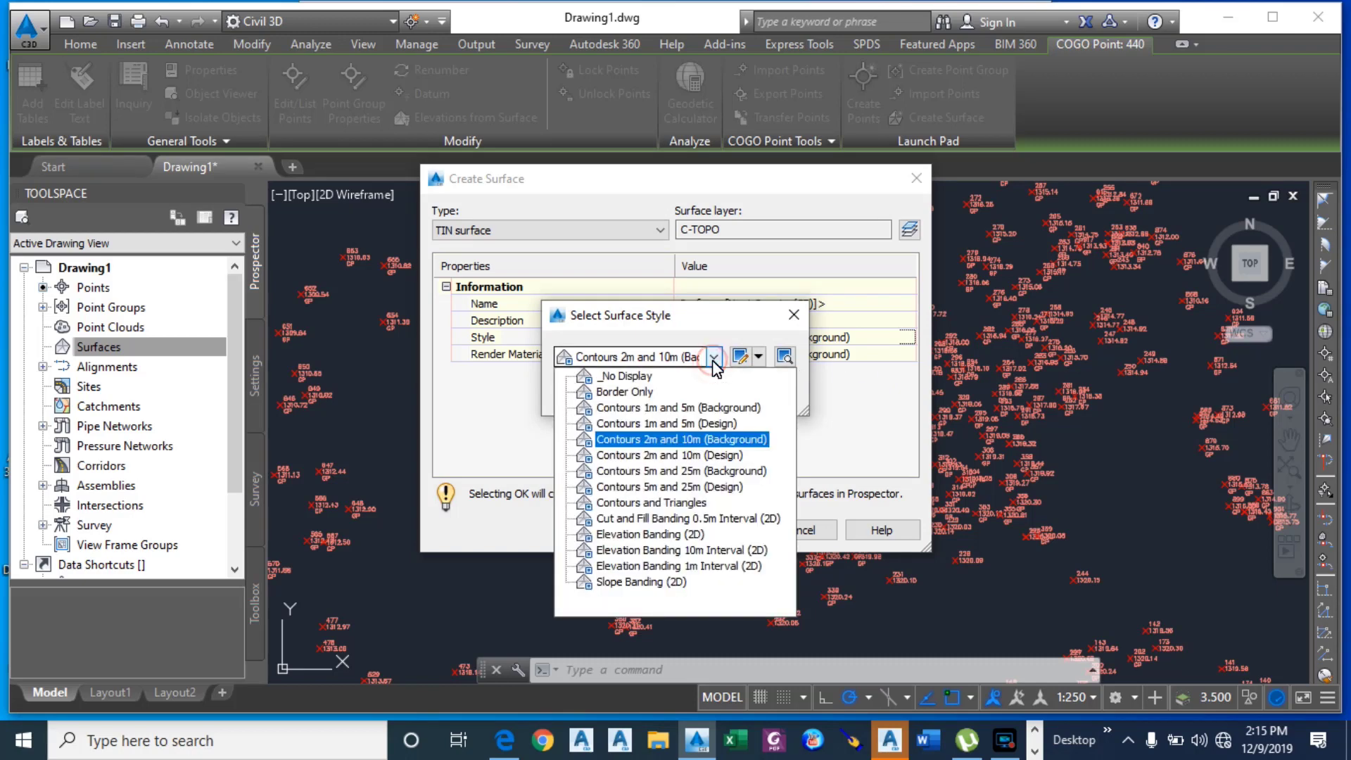
left_click(690, 407)
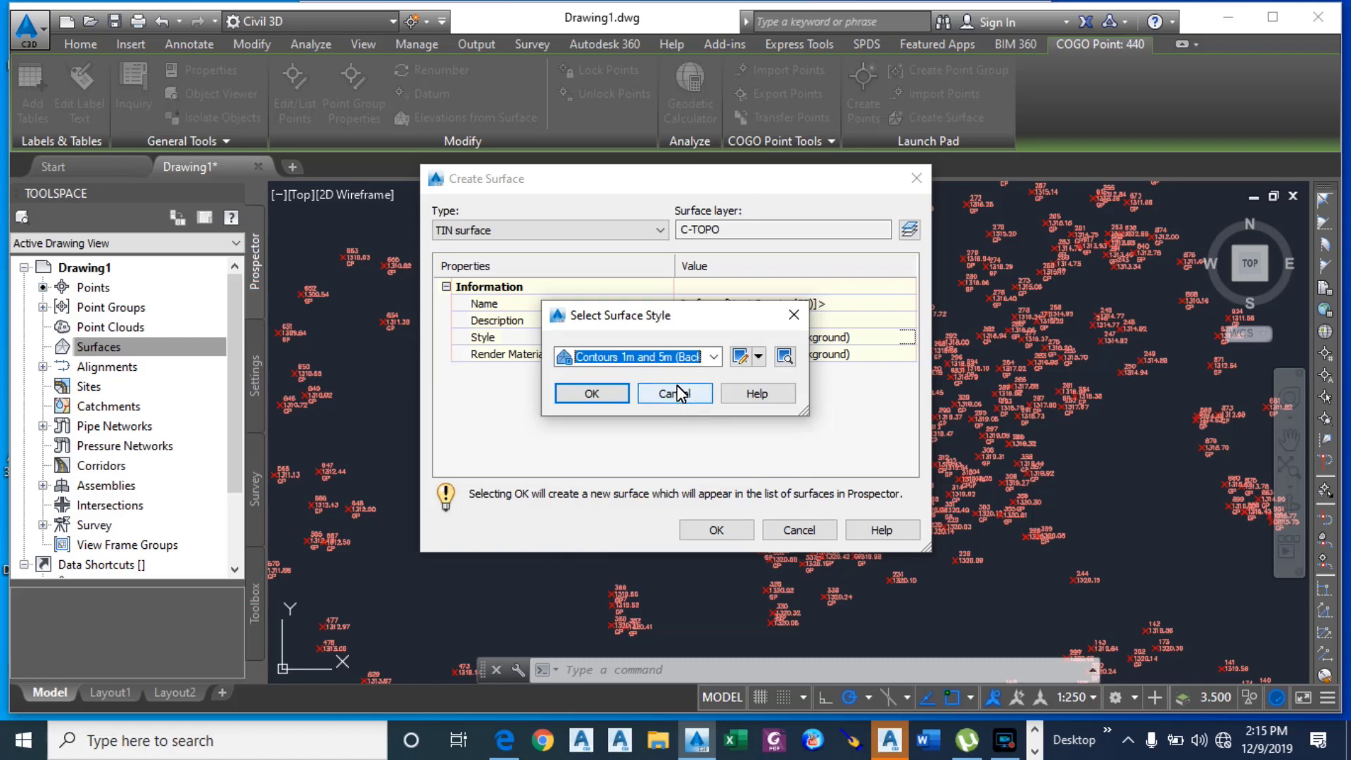
Step: Edit the selected surface style and set the Major Contour display color to yellow
left_click(740, 357)
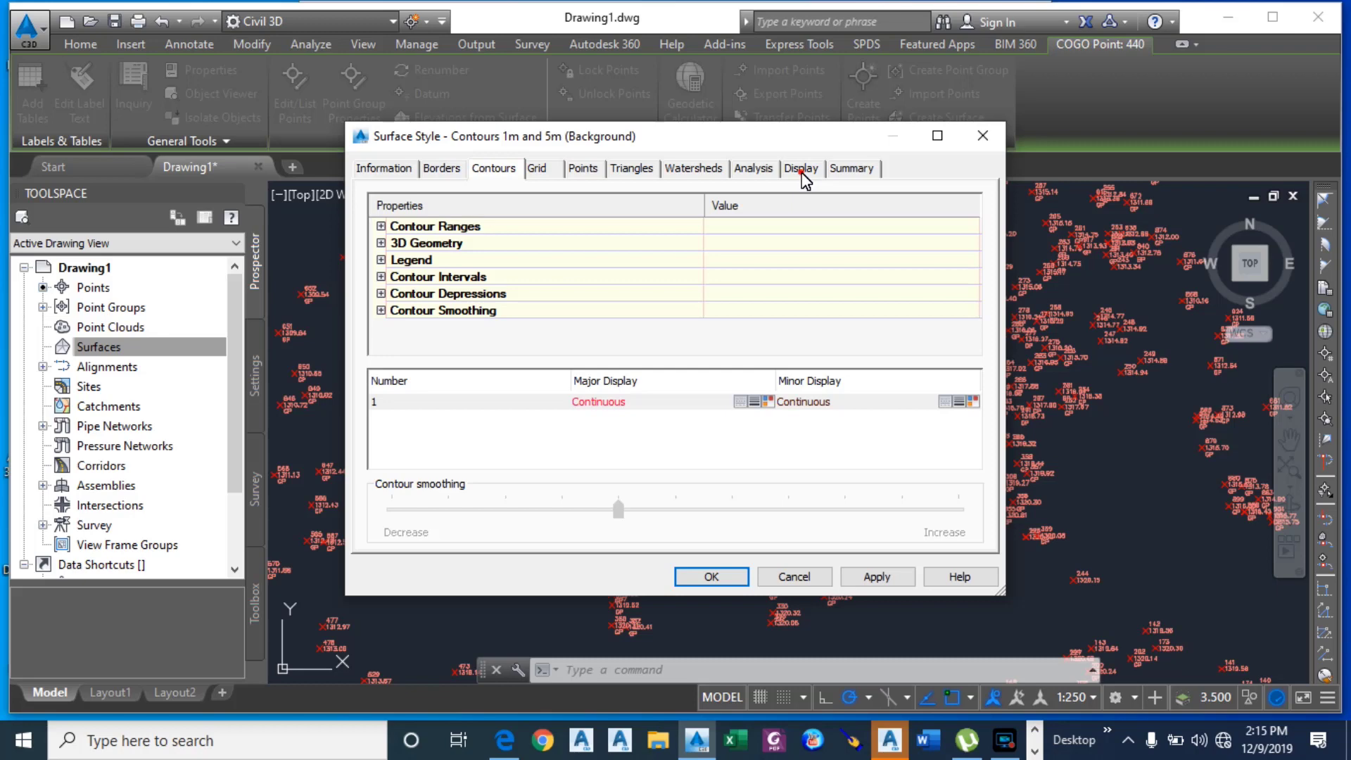
left_click(802, 174)
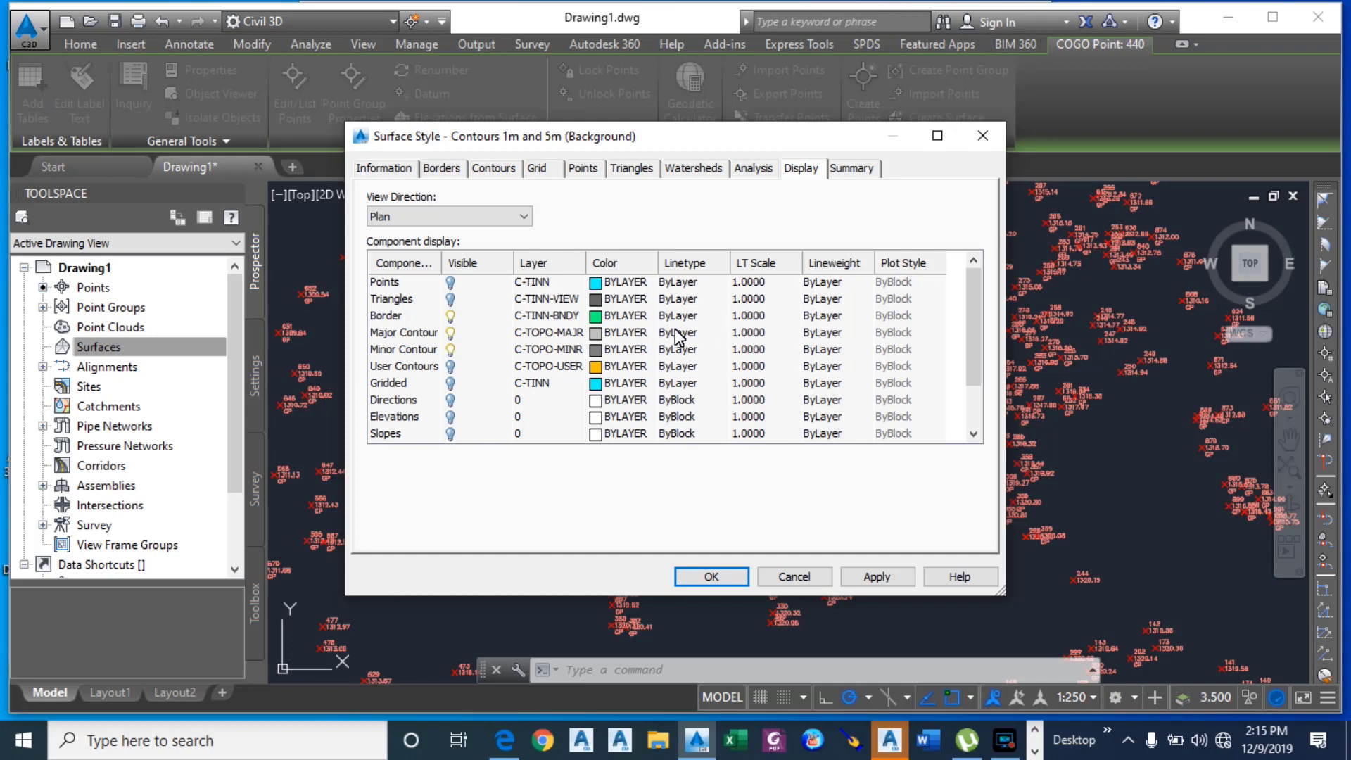
left_click(597, 339)
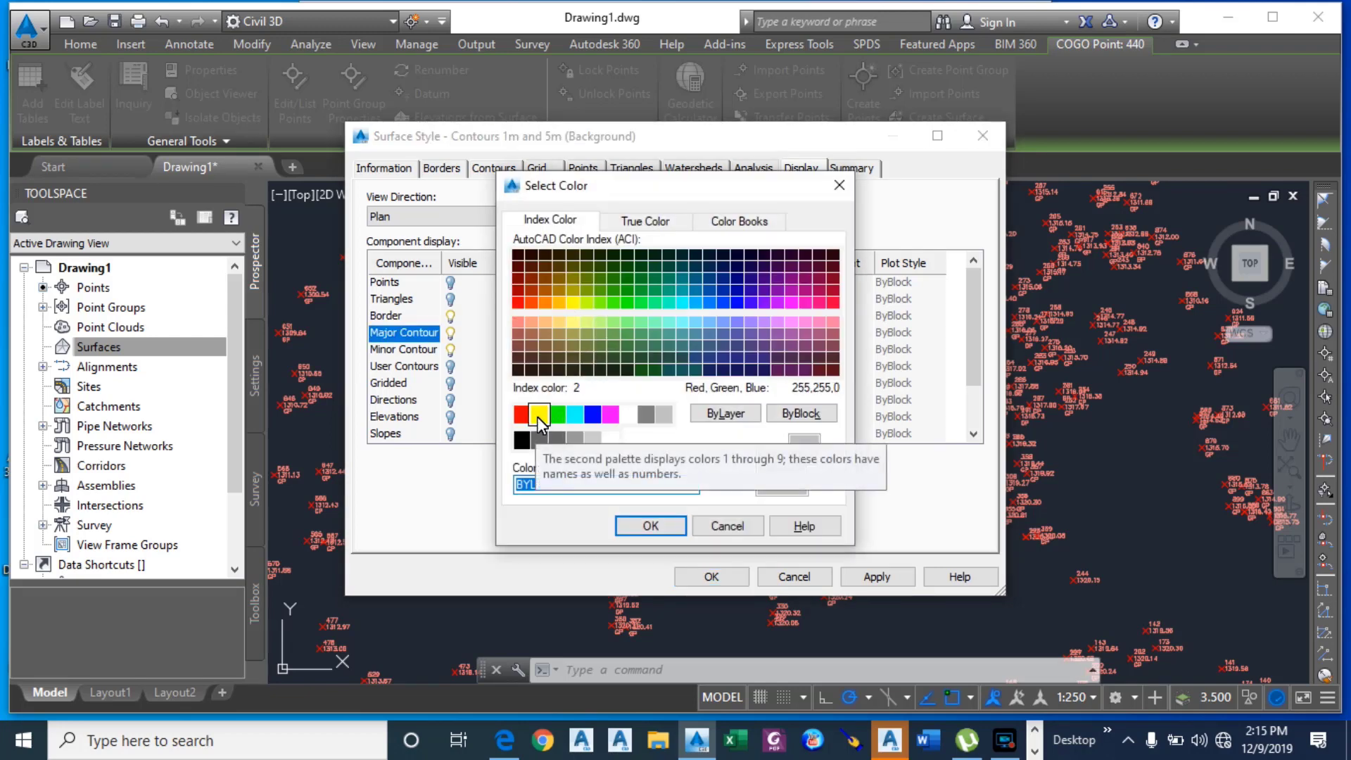
left_click(538, 416)
left_click(652, 525)
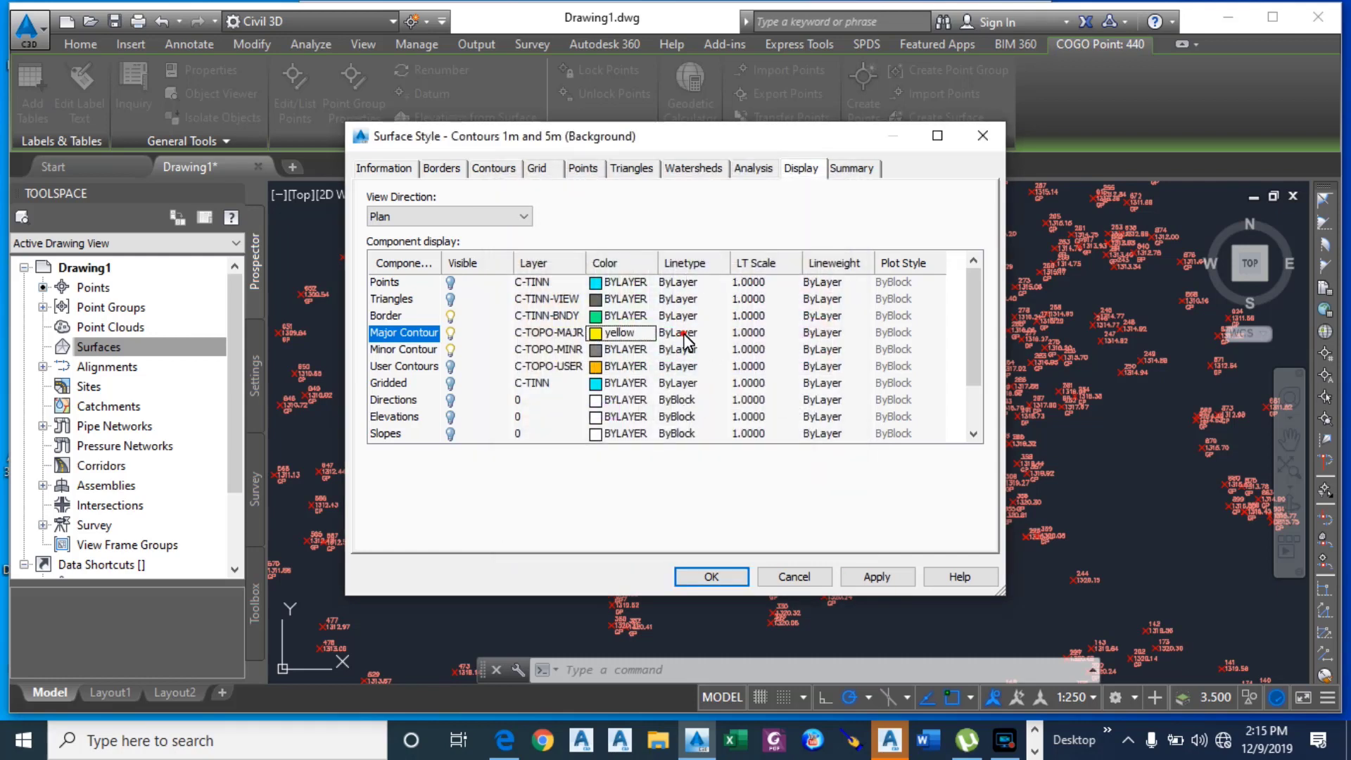
Step: Give the Major Contour component the PHANTOM2 linetype from acadiso.lin and a 0.20 mm lineweight
left_click(683, 337)
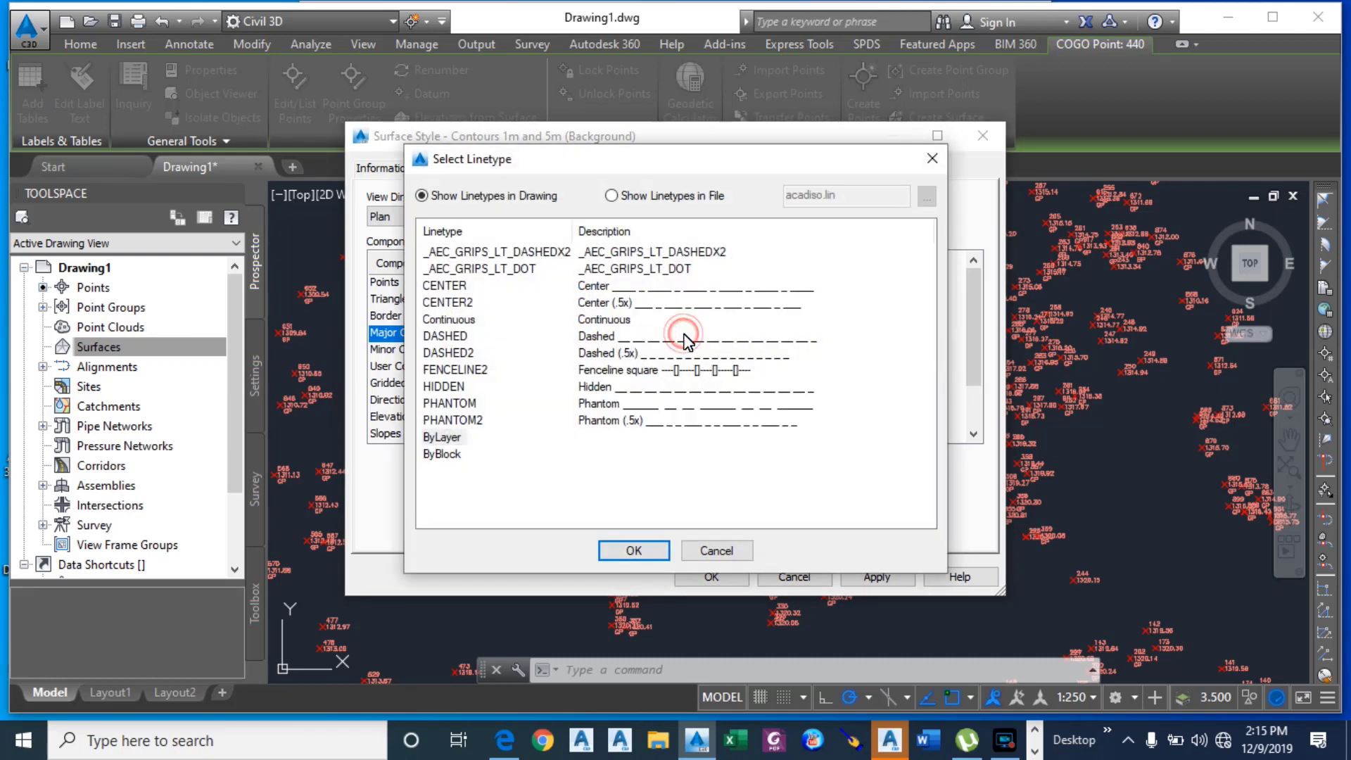
left_click(649, 199)
scroll(701, 401, "down", 11)
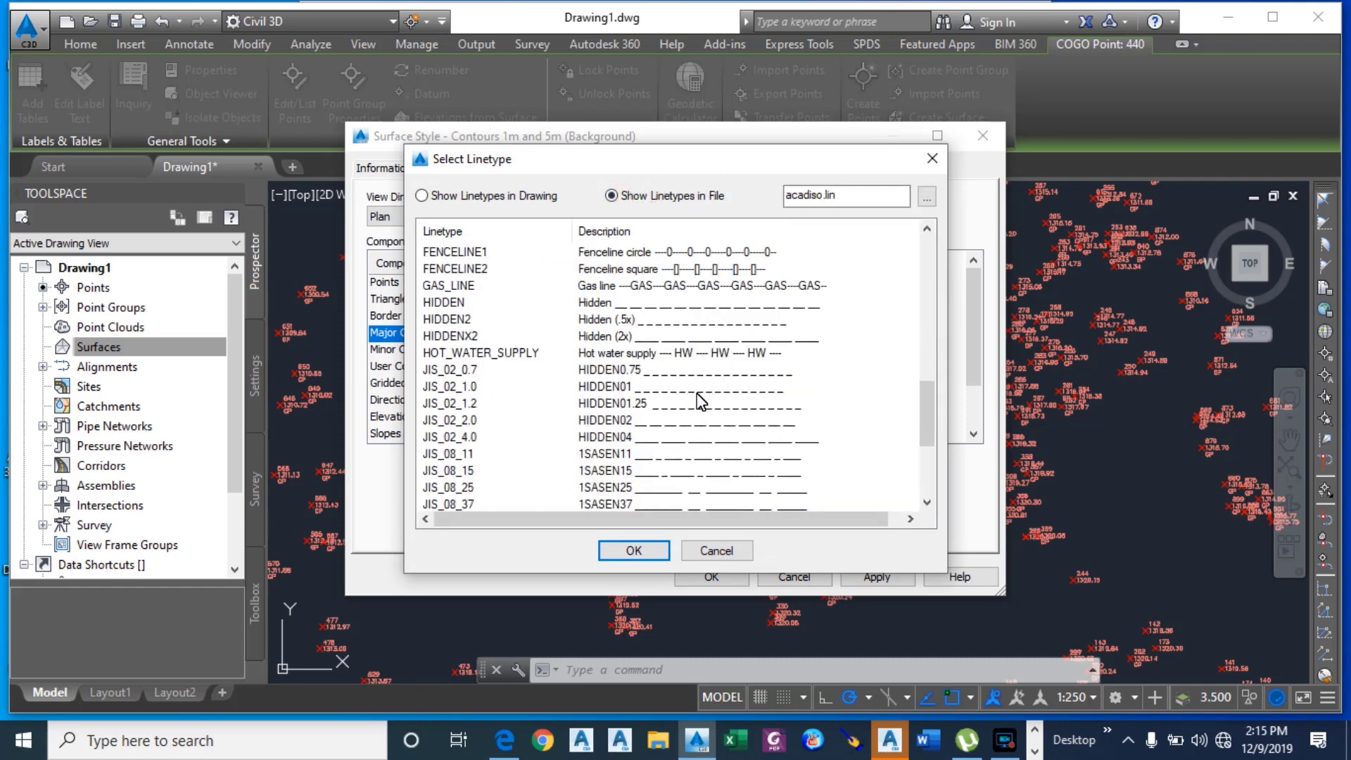
scroll(702, 401, "down", 4)
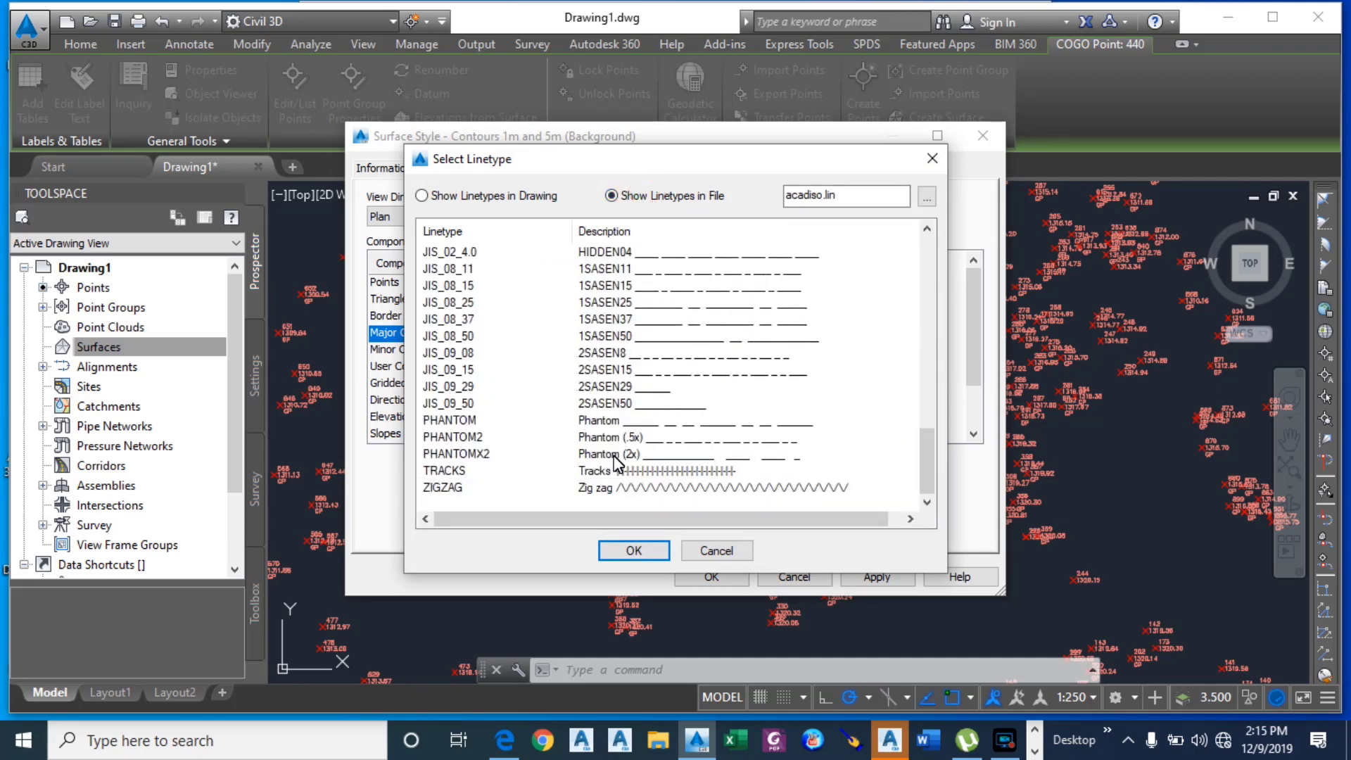
left_click(451, 437)
left_click(634, 550)
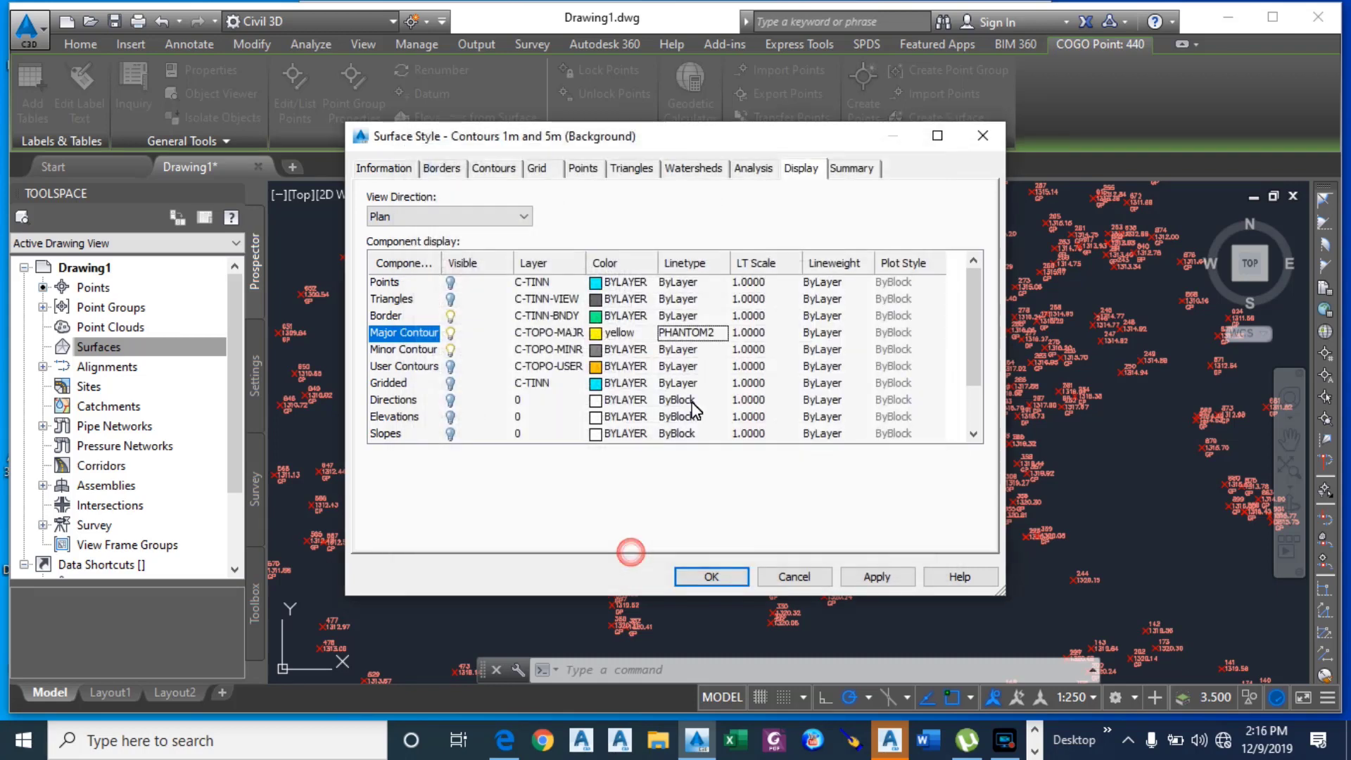
left_click(819, 334)
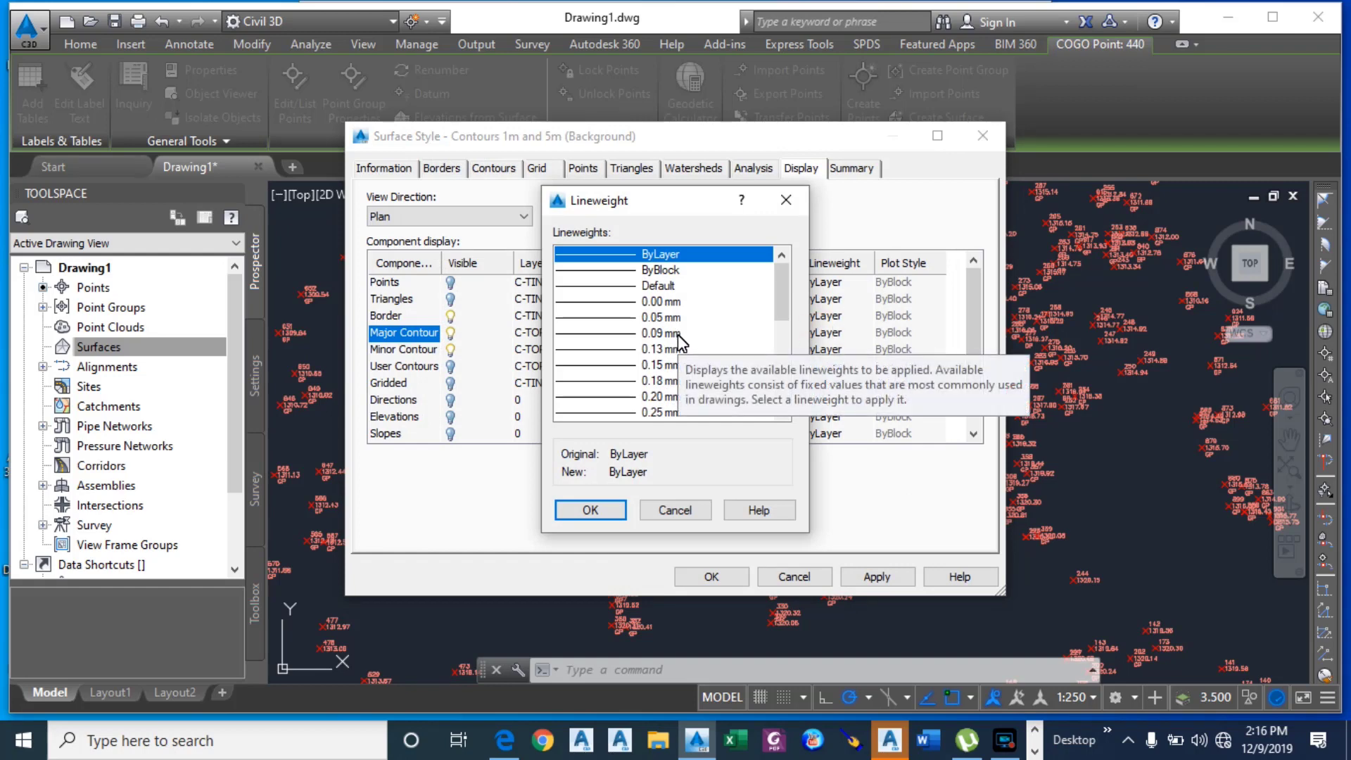
left_click(661, 398)
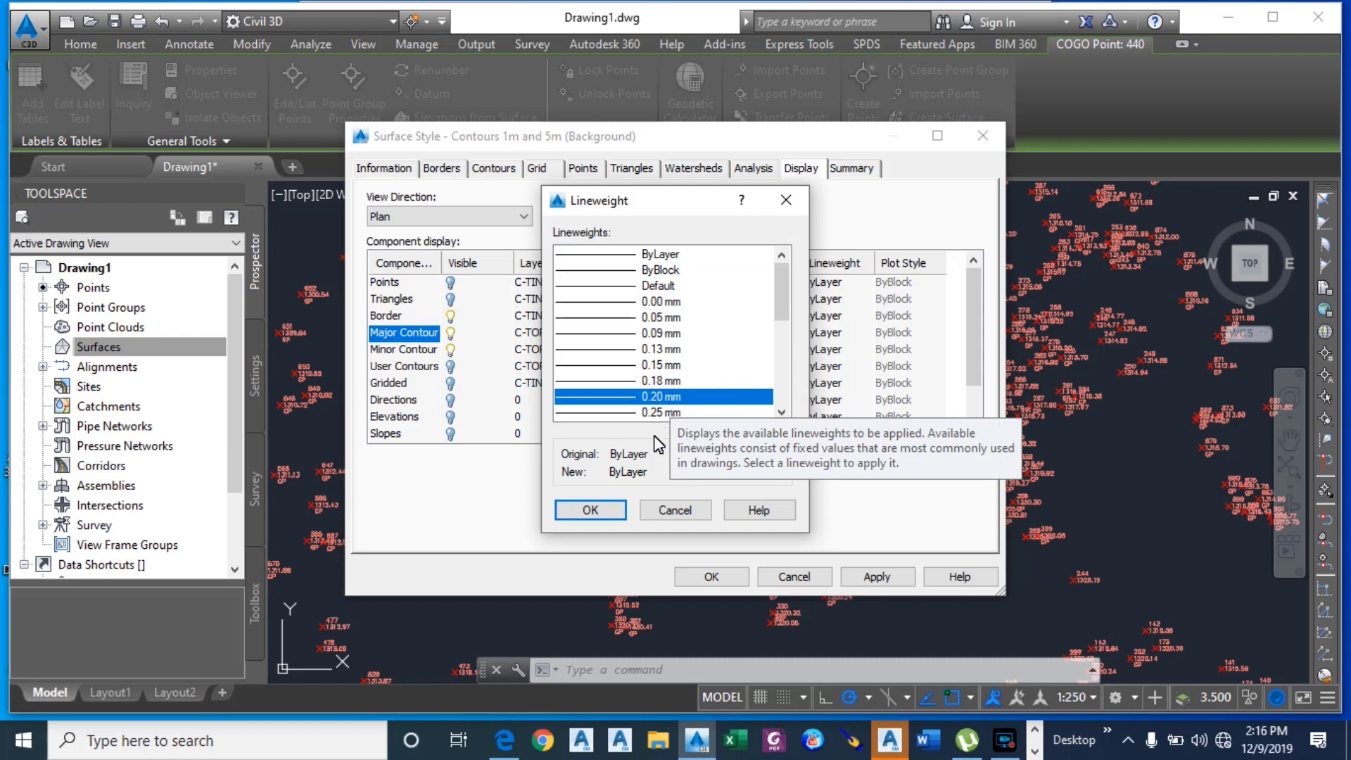
left_click(591, 510)
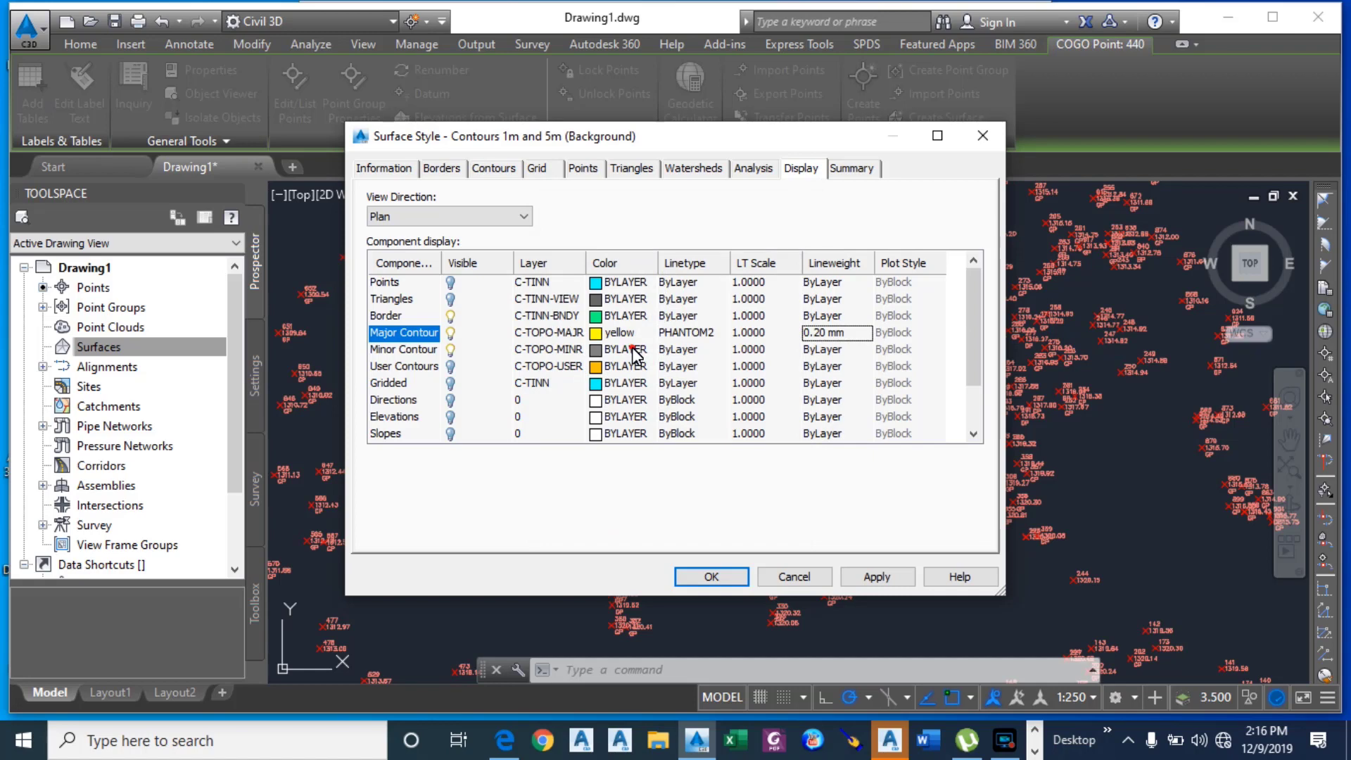
Step: Set the Minor Contour component's color to index 9 and its linetype to HIDDEN
left_click(632, 347)
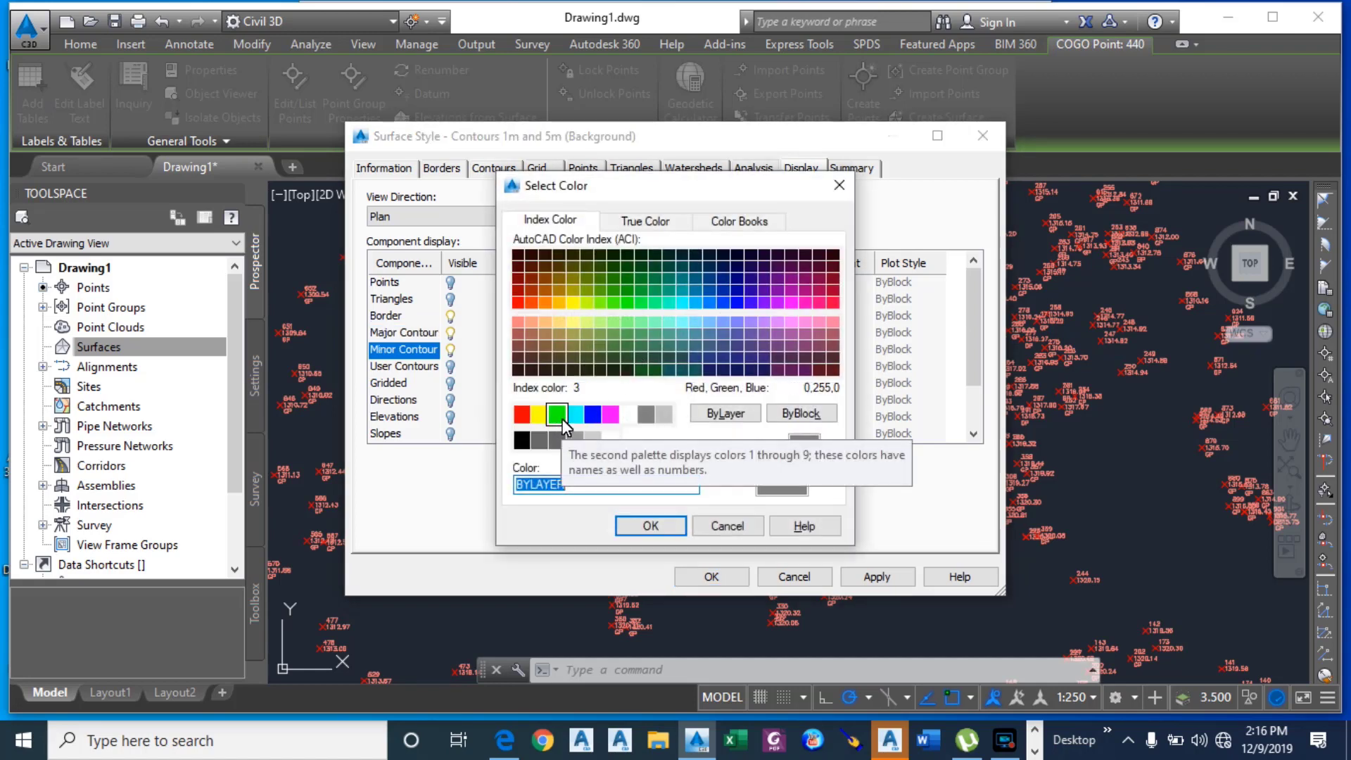
left_click(663, 413)
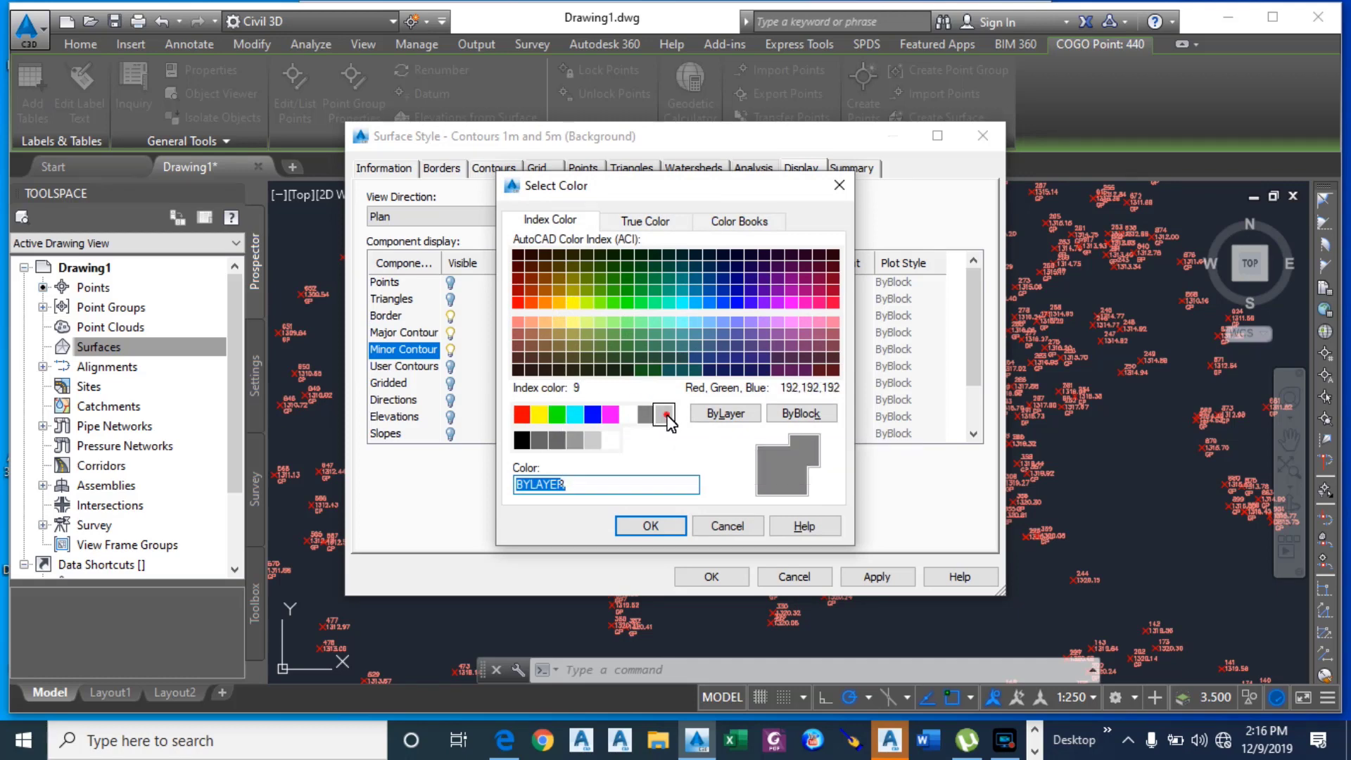
left_click(658, 533)
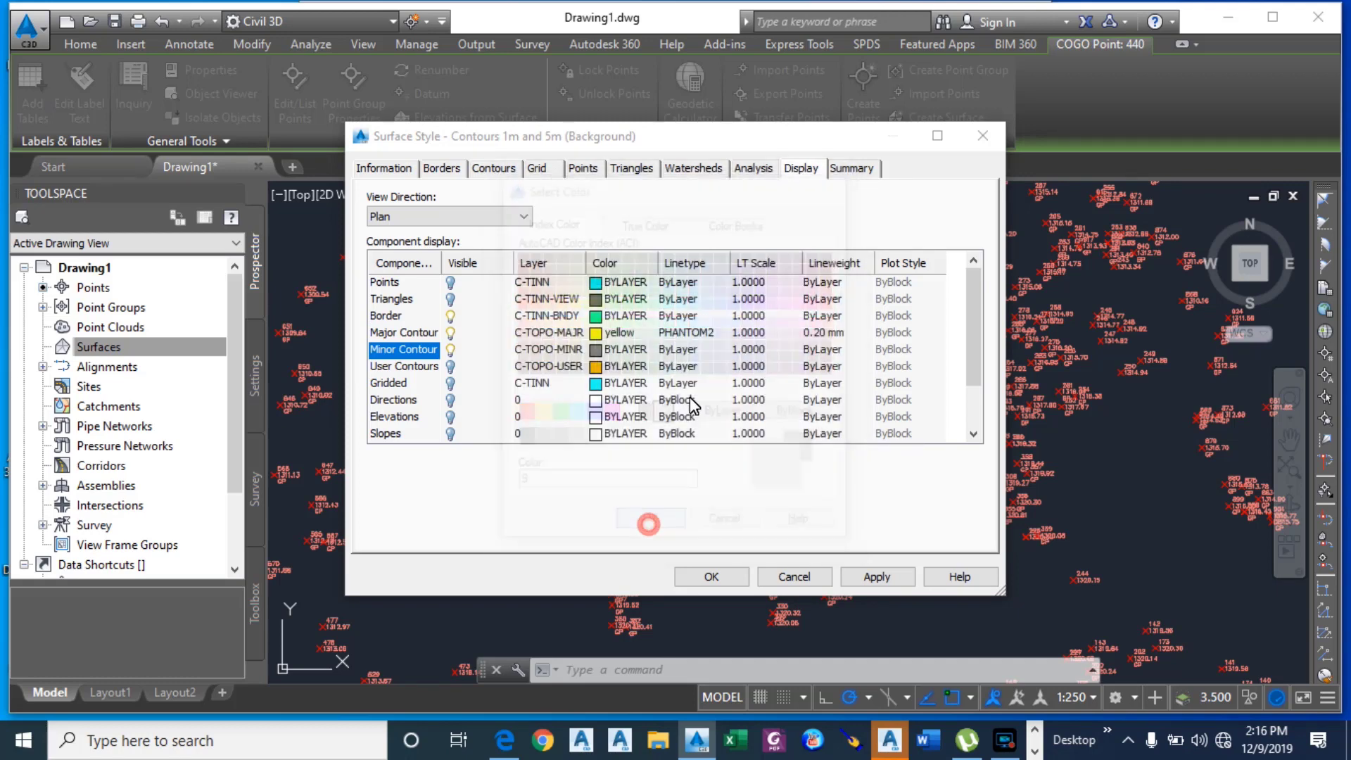
left_click(677, 350)
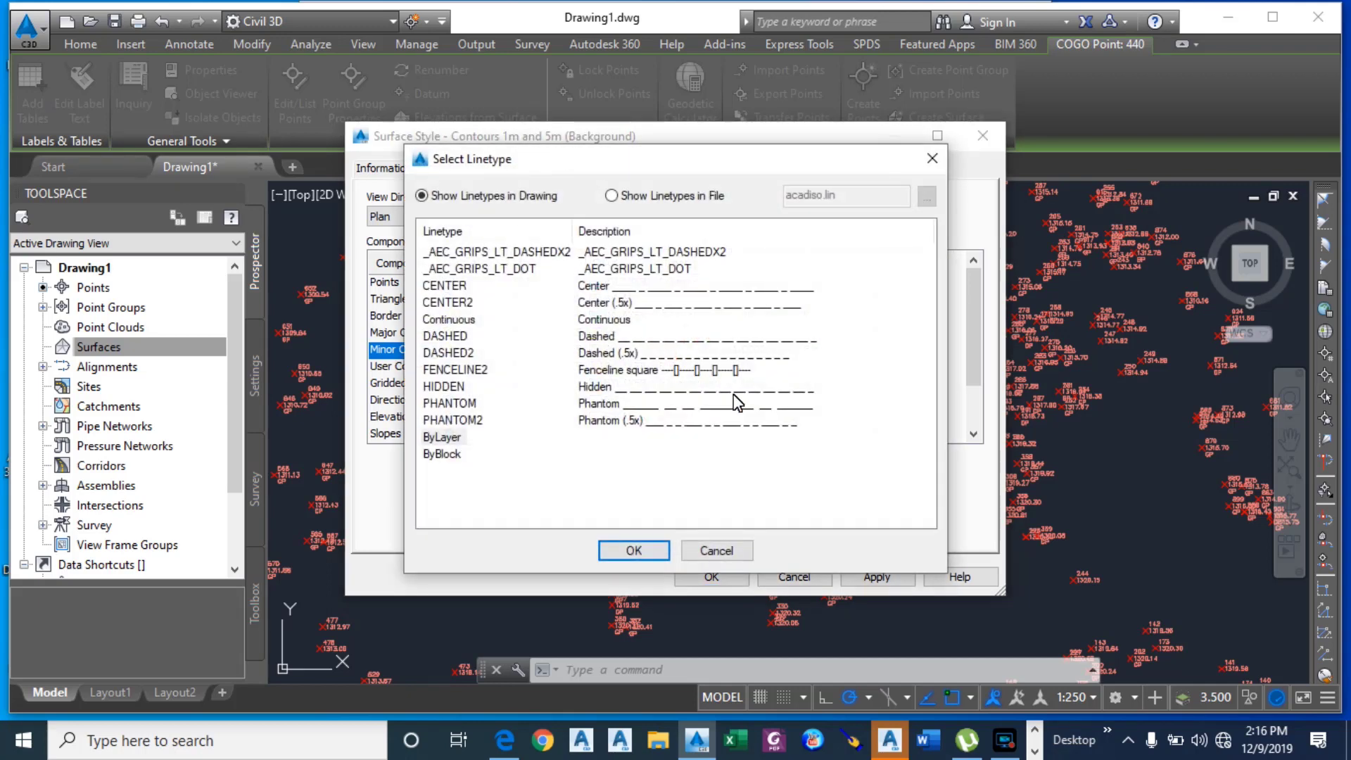
left_click(444, 386)
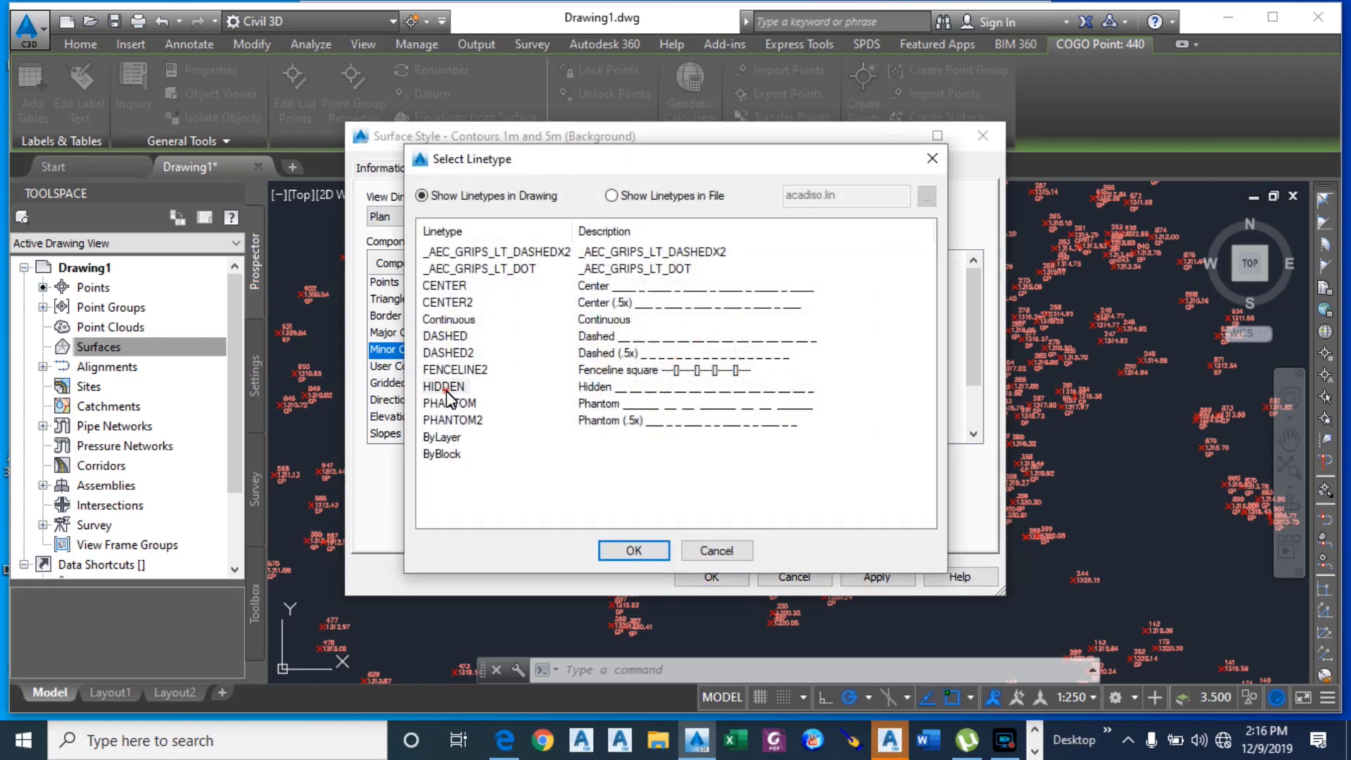
left_click(634, 550)
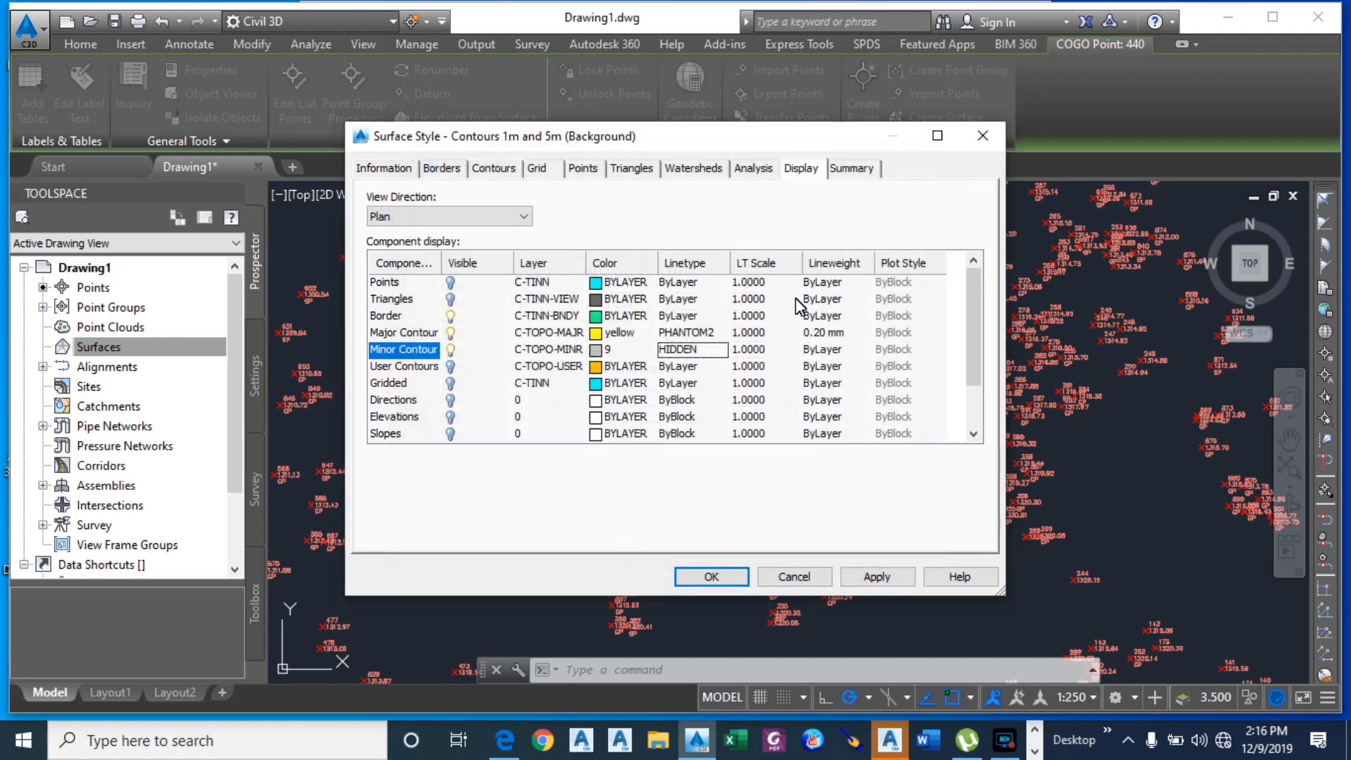
Step: Set the Minor Contour lineweight to 0.05 mm and apply the display changes to the surface style
left_click(822, 350)
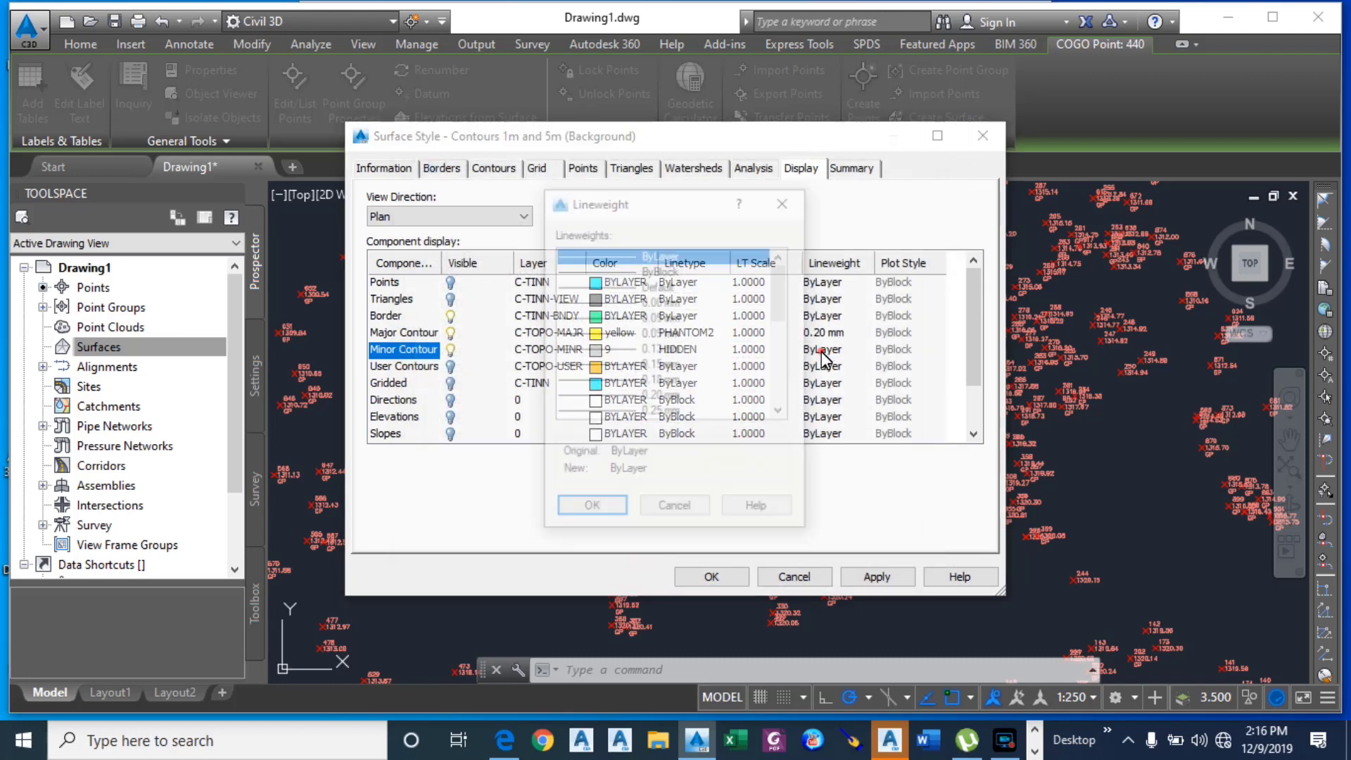
left_click(667, 319)
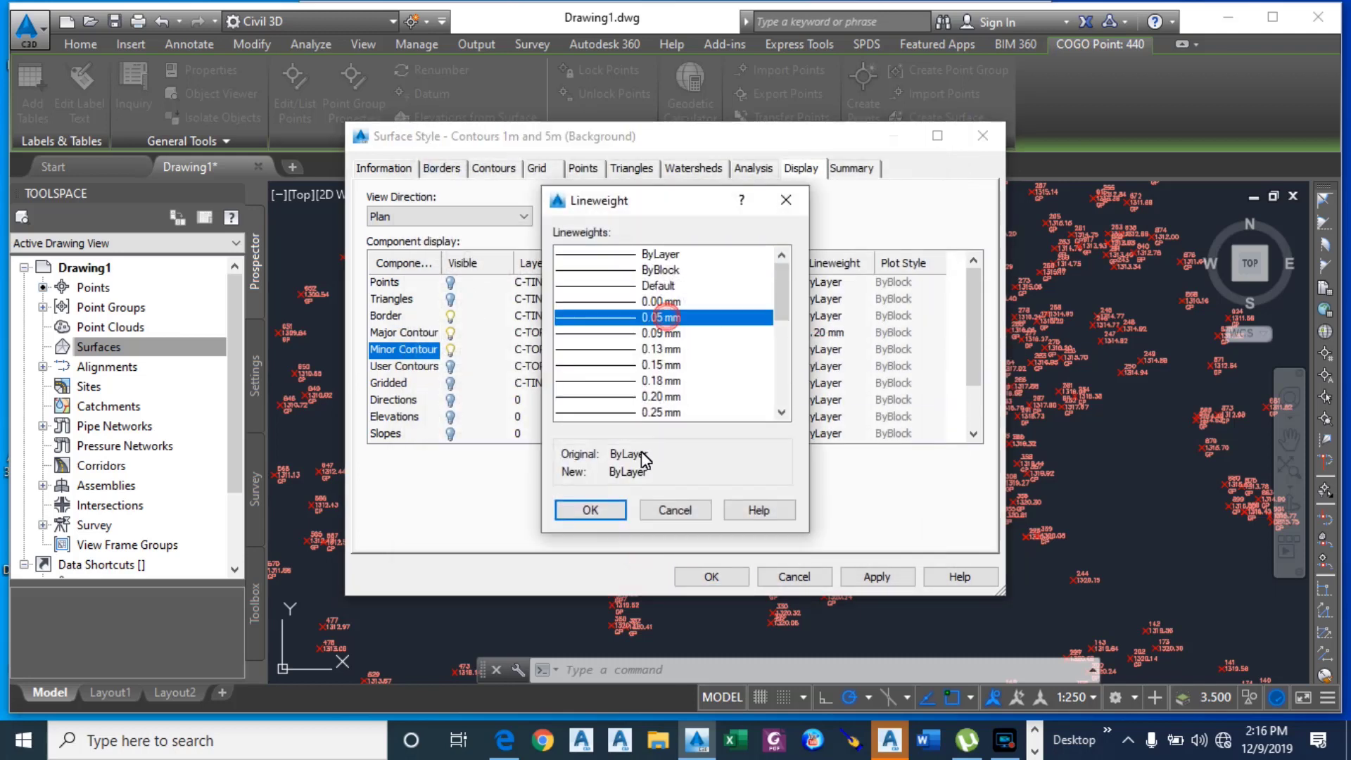
left_click(591, 510)
left_click(873, 581)
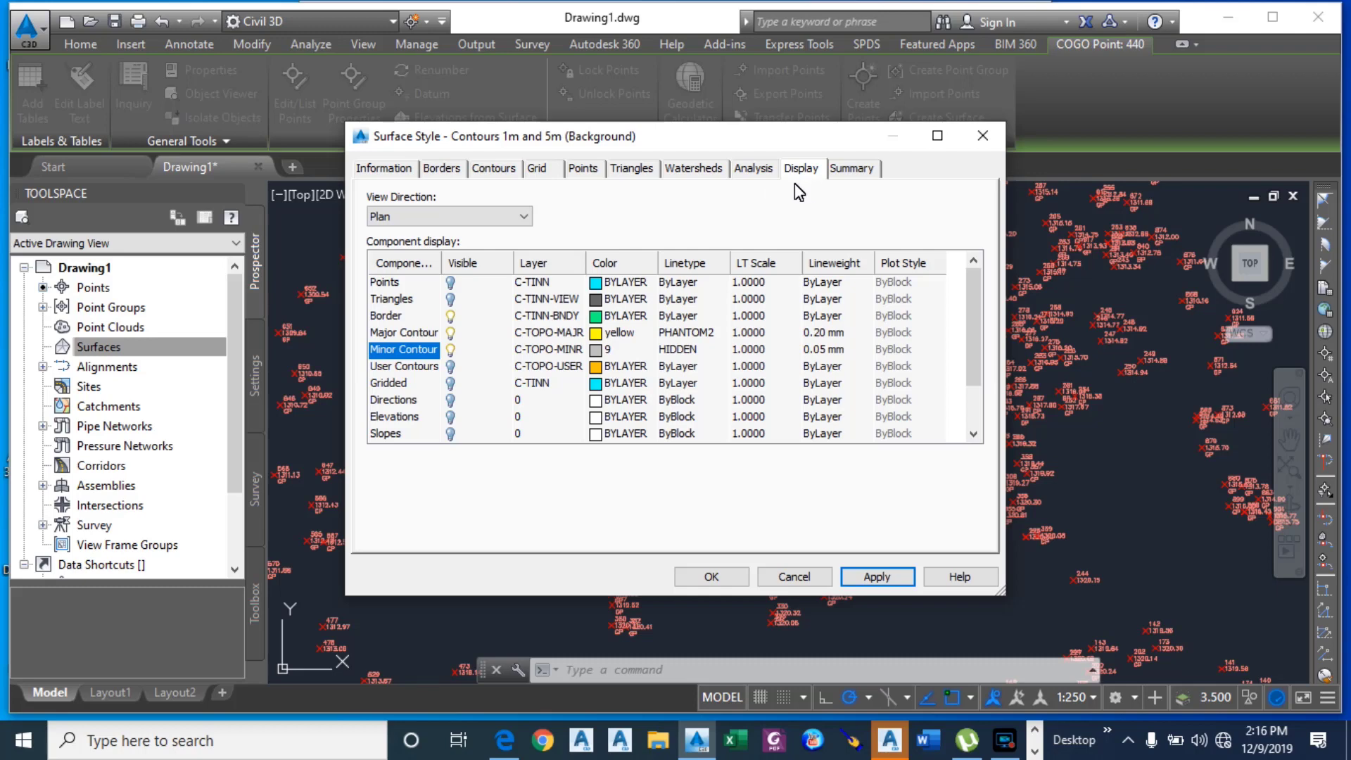
Step: Set the surface style's minor contour interval to 0.5 m
left_click(492, 170)
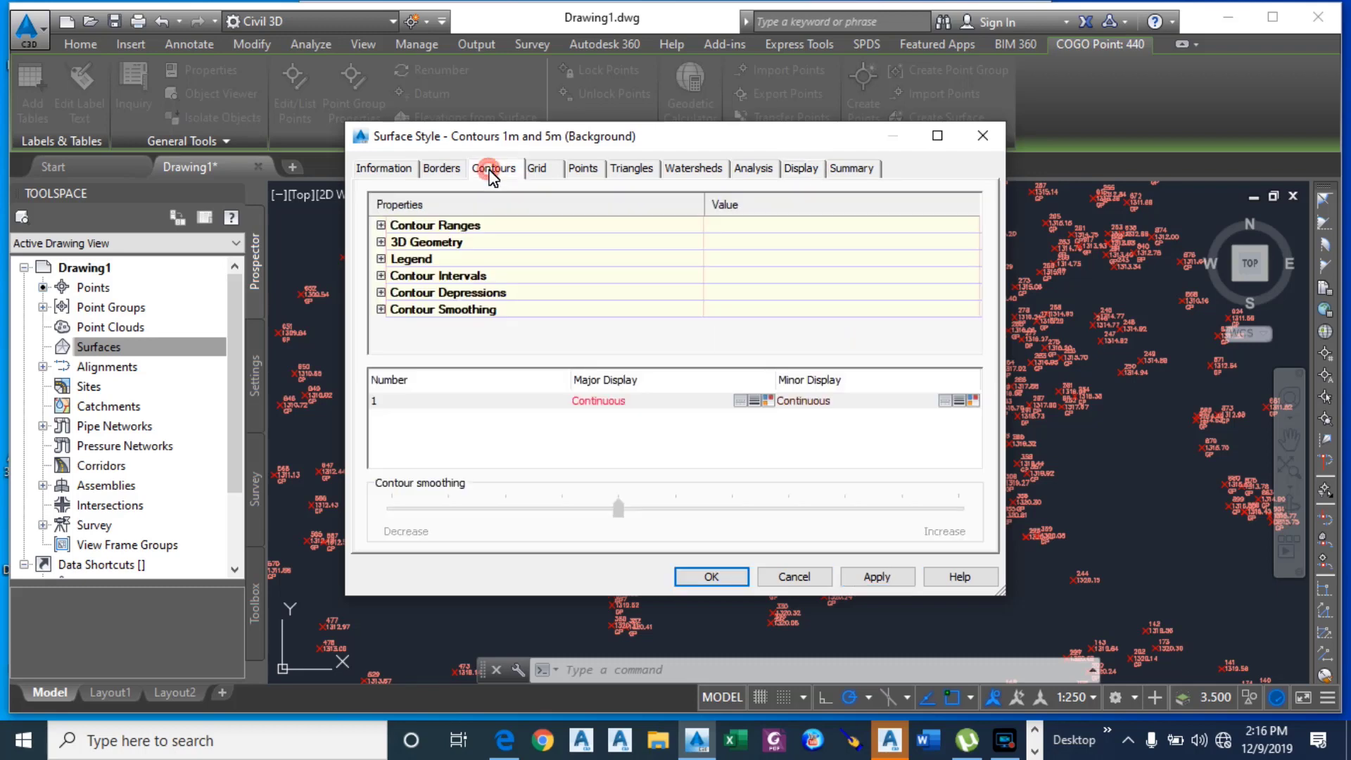
left_click(380, 276)
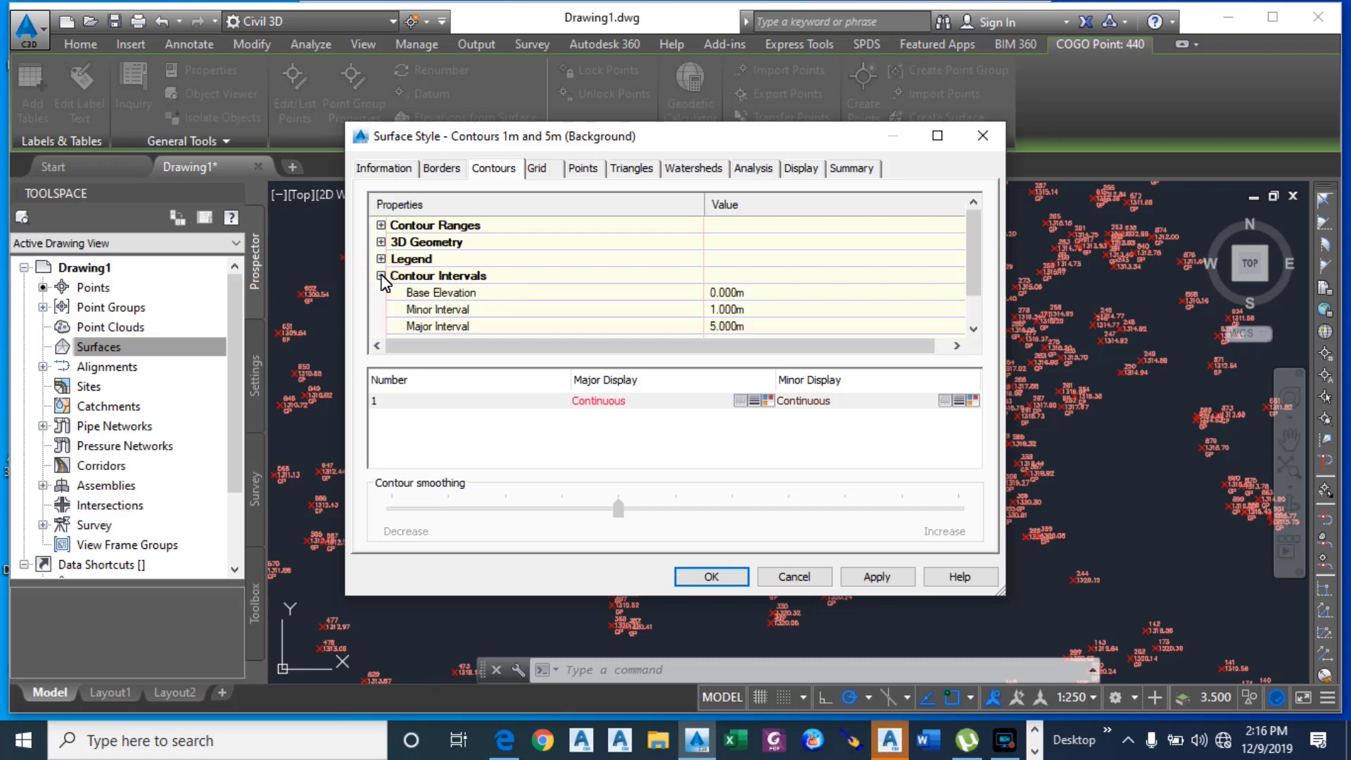
left_click(745, 308)
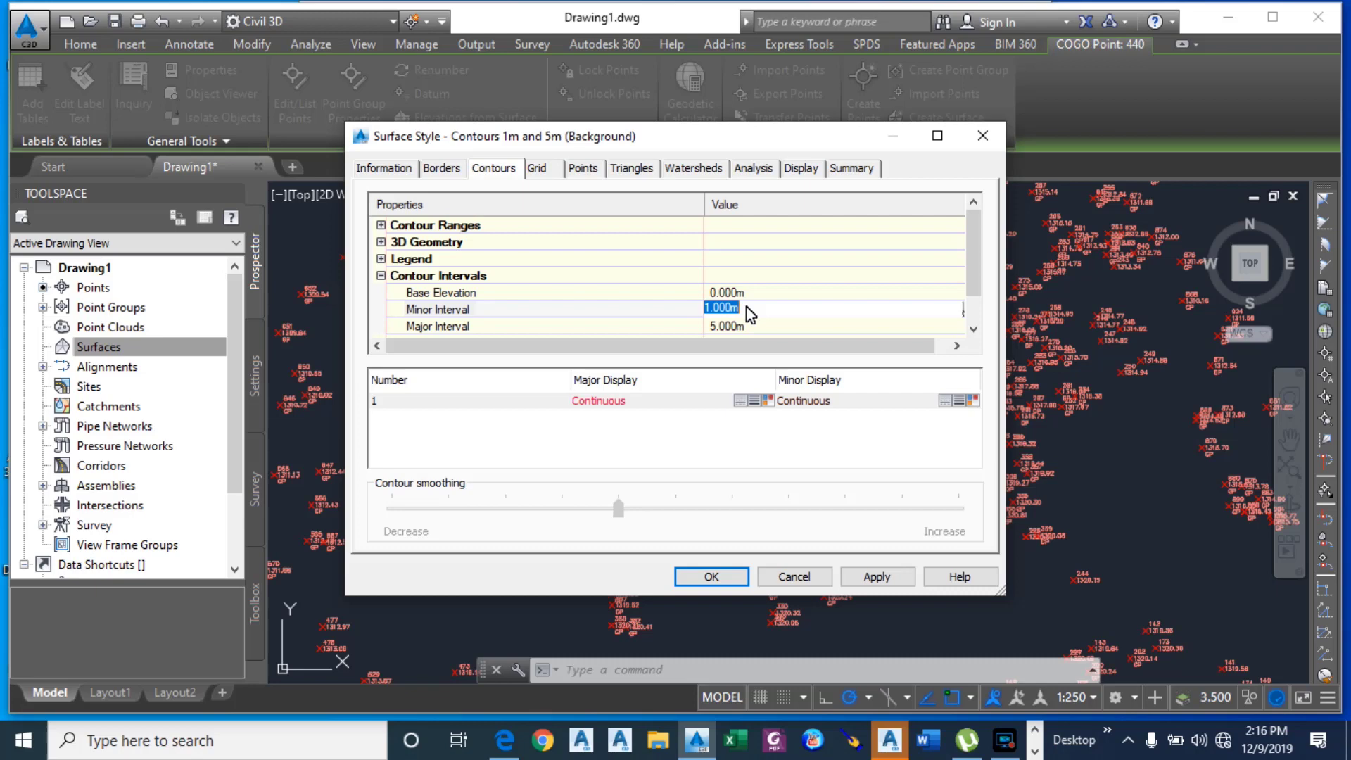
key("BackSpace")
key("Return")
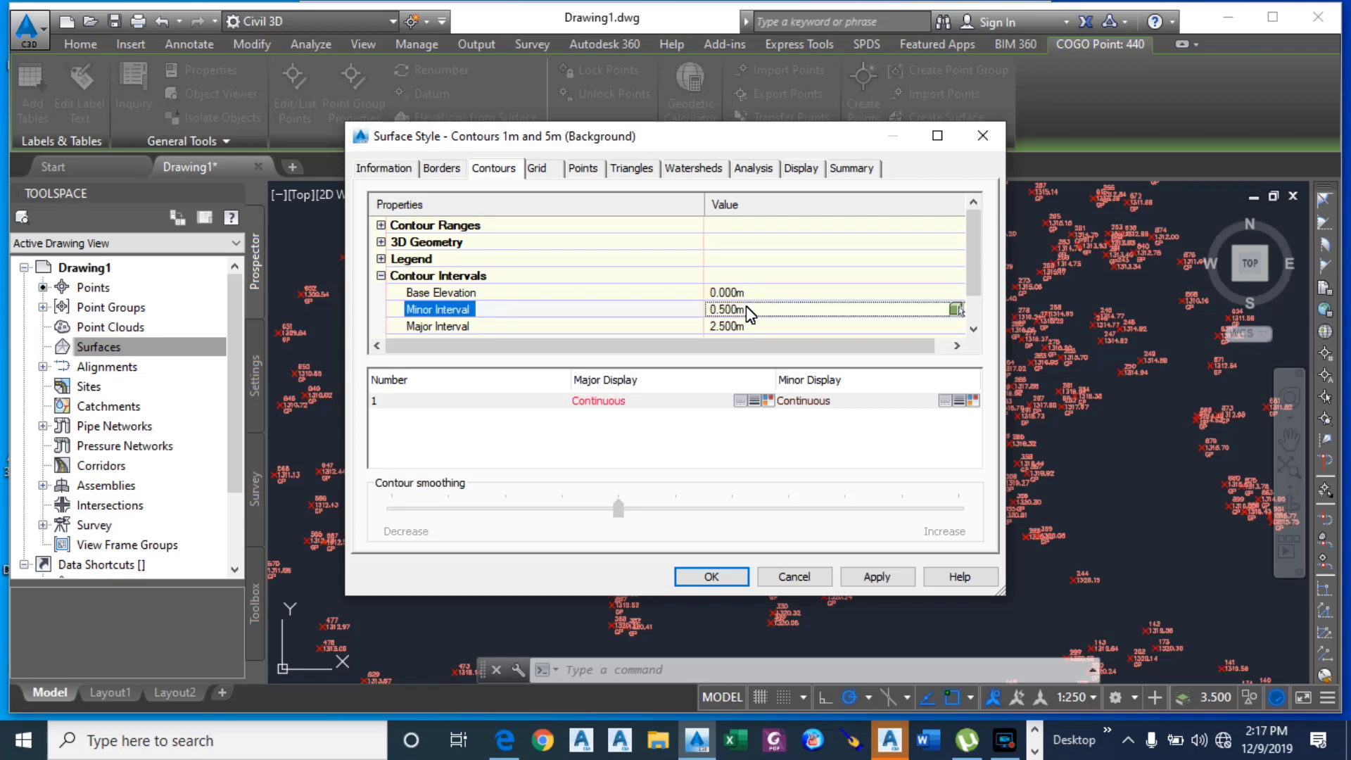
Step: Turn on contour smoothing in the surface style and set the smoothing type to Spline curve
scroll(715, 345, "down", 1)
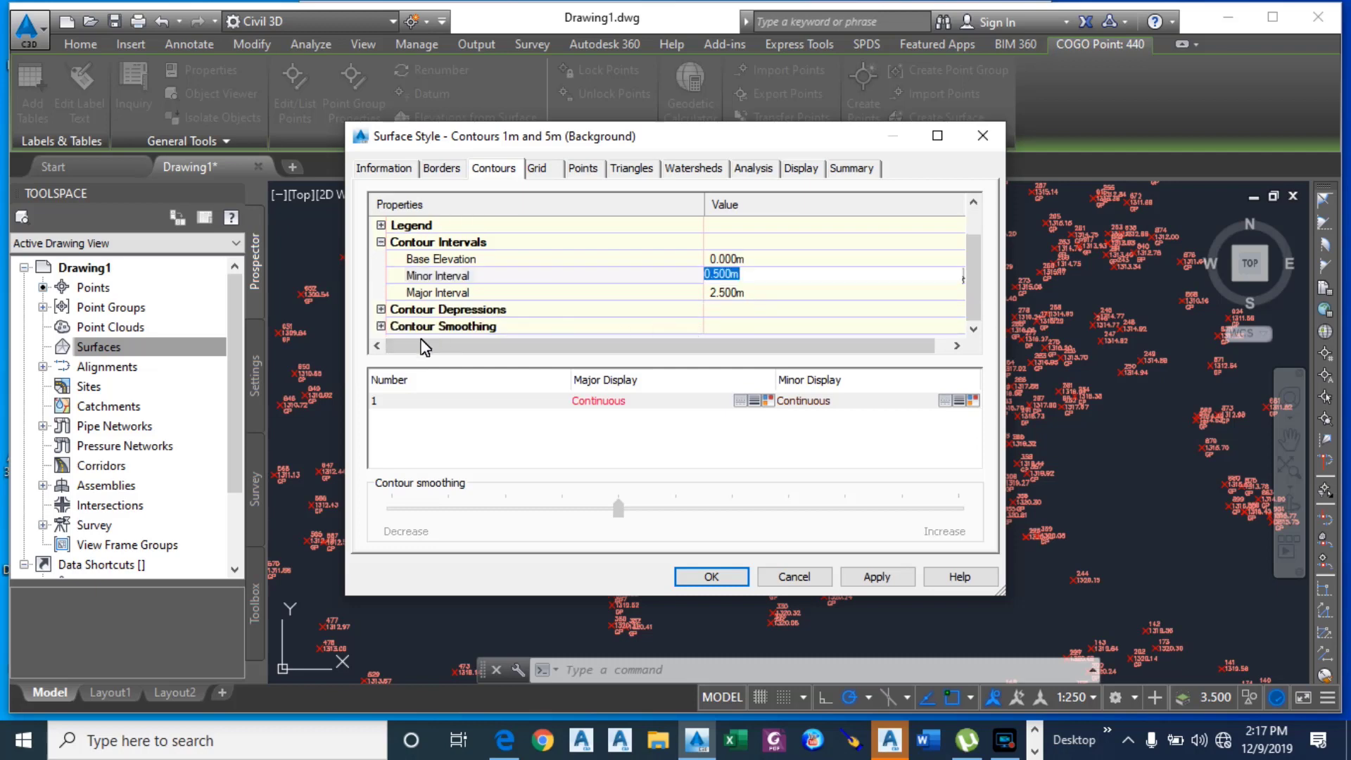
left_click(380, 325)
scroll(765, 320, "down", 1)
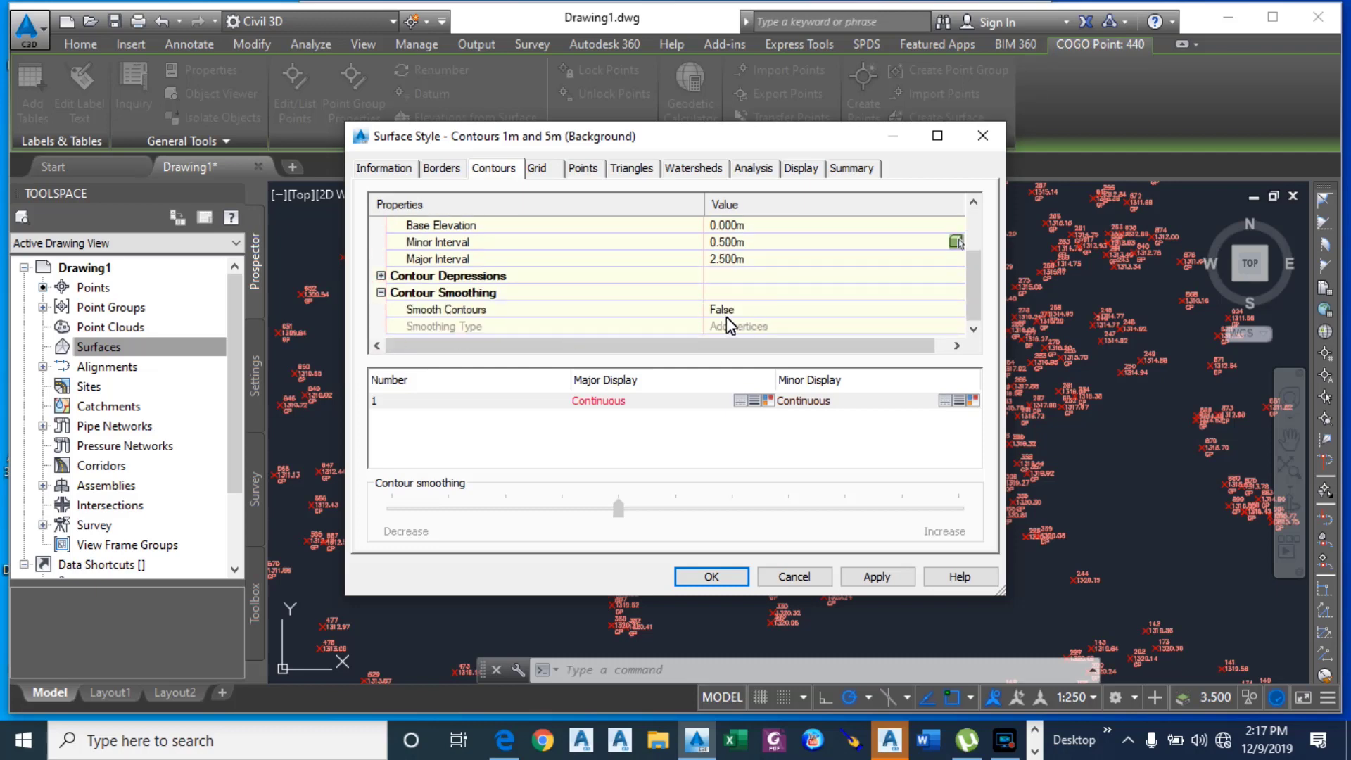
left_click(725, 311)
left_click(759, 313)
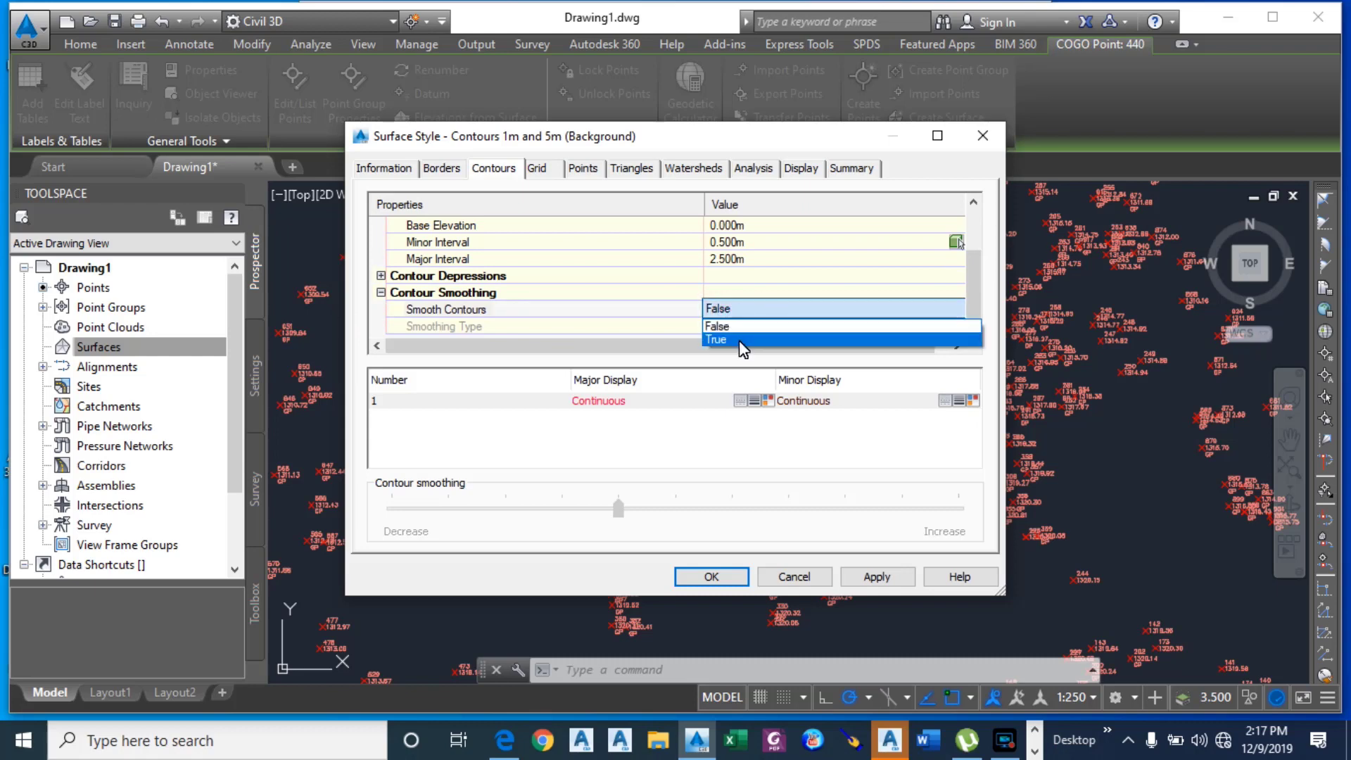
left_click(740, 342)
left_click(758, 327)
left_click(758, 327)
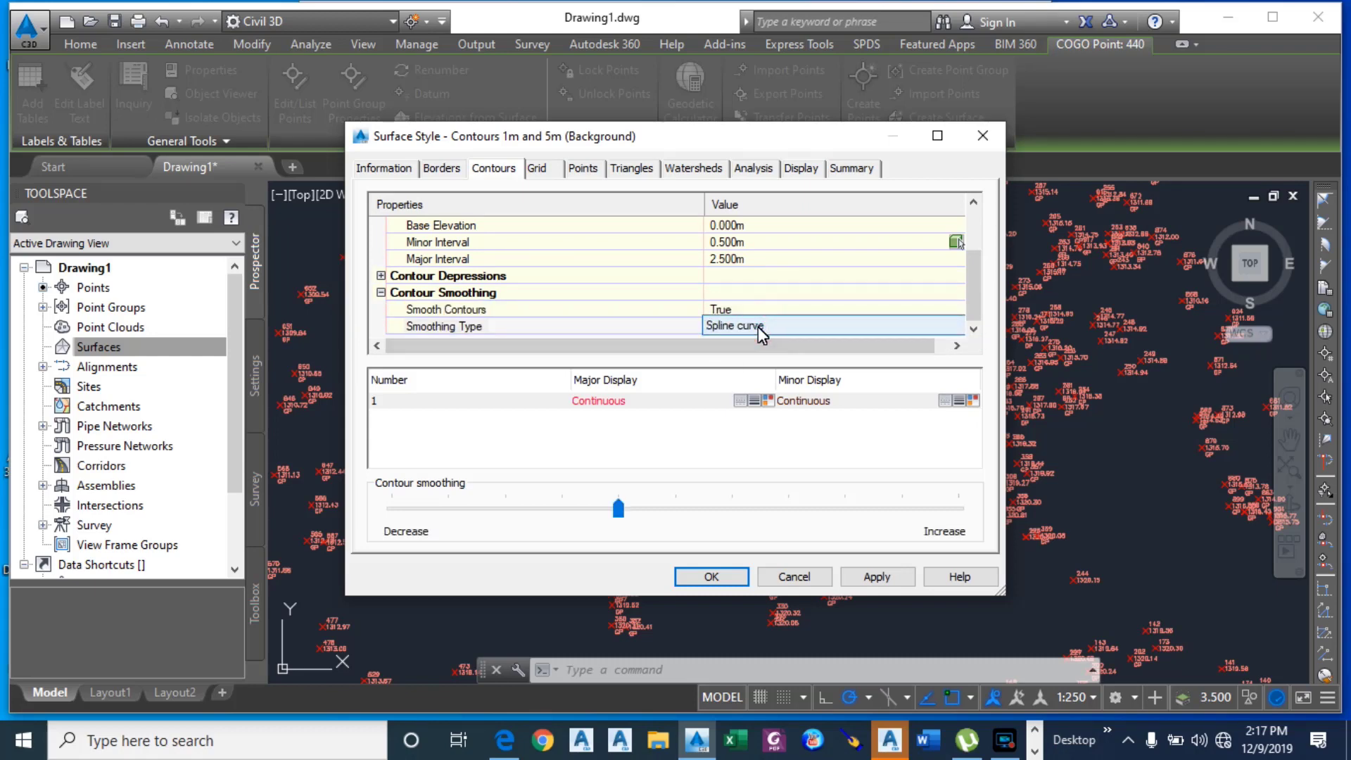
left_click(757, 326)
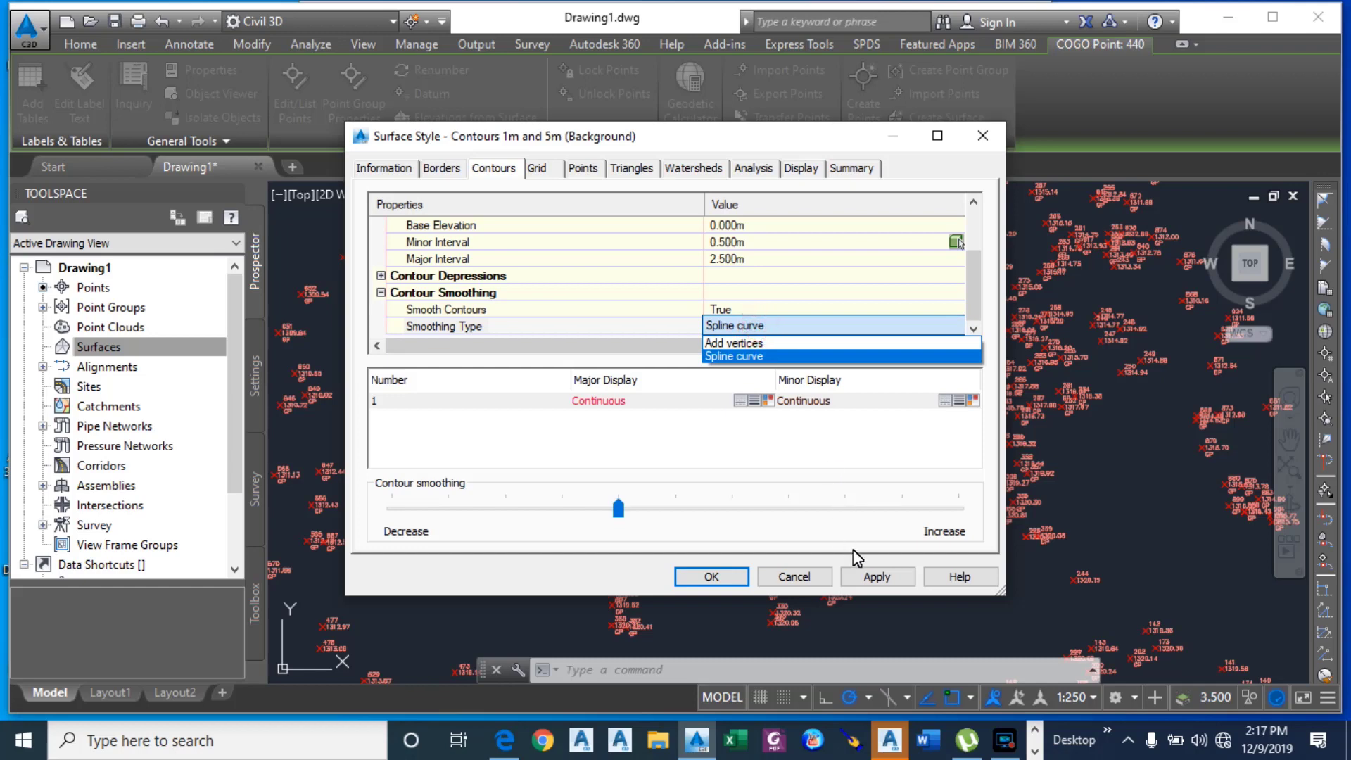
Step: Apply the surface style edits and create the TIN surface with the Contours 1m and 5m (Background) style
left_click(886, 580)
left_click(732, 577)
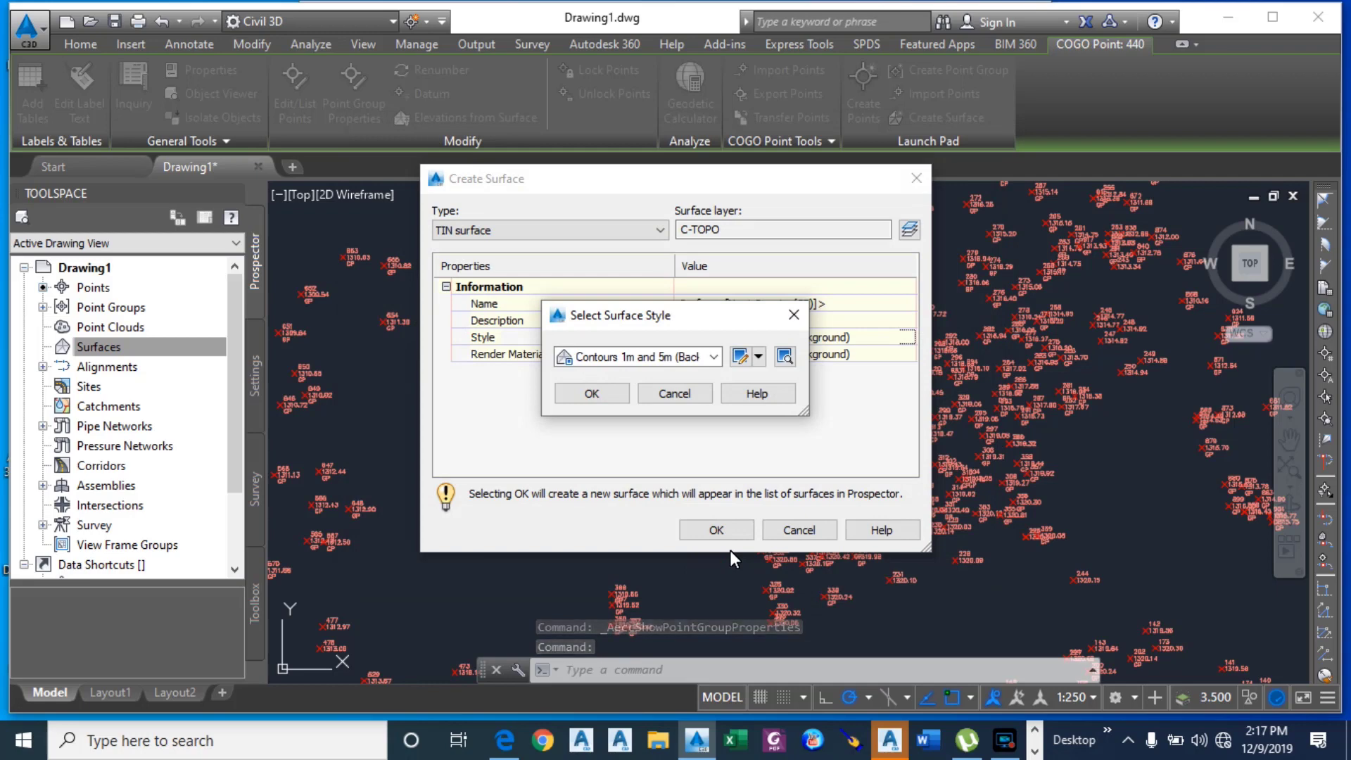
left_click(589, 396)
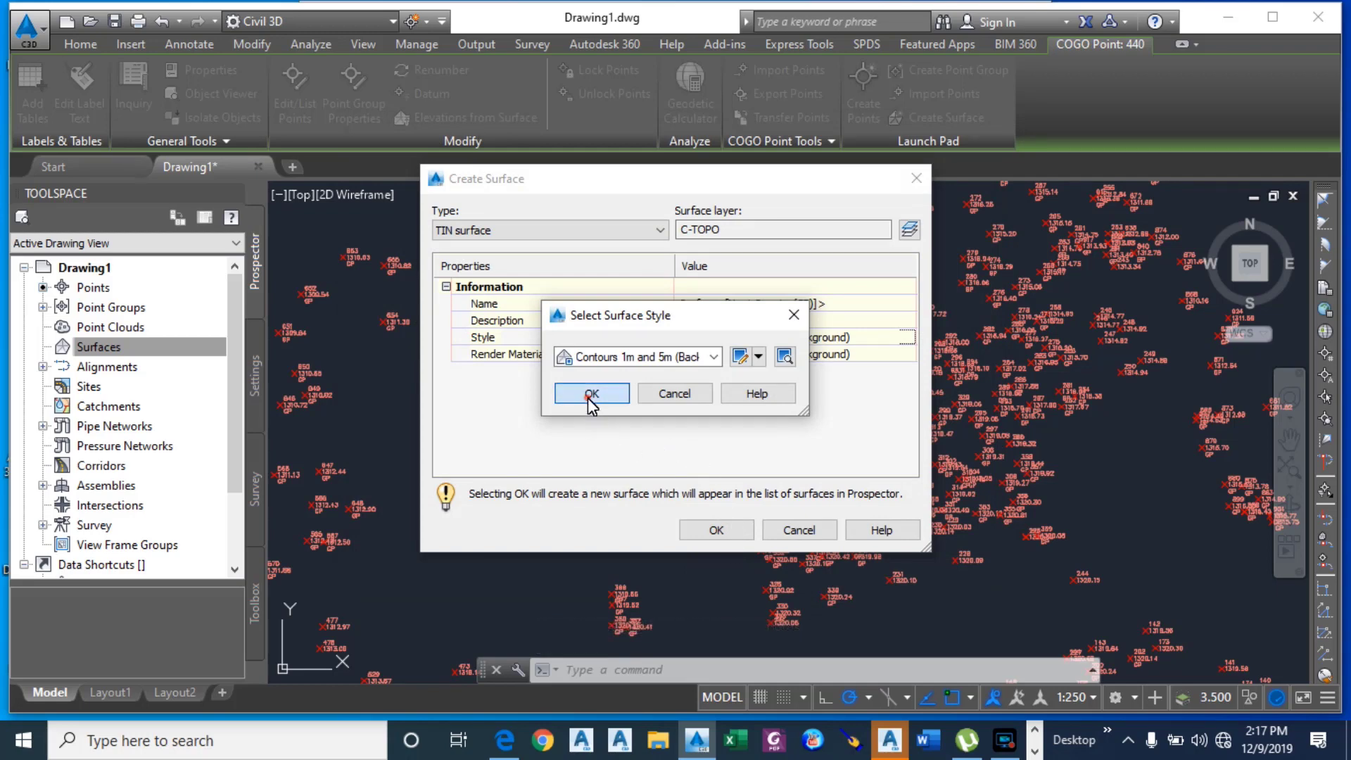
left_click(716, 530)
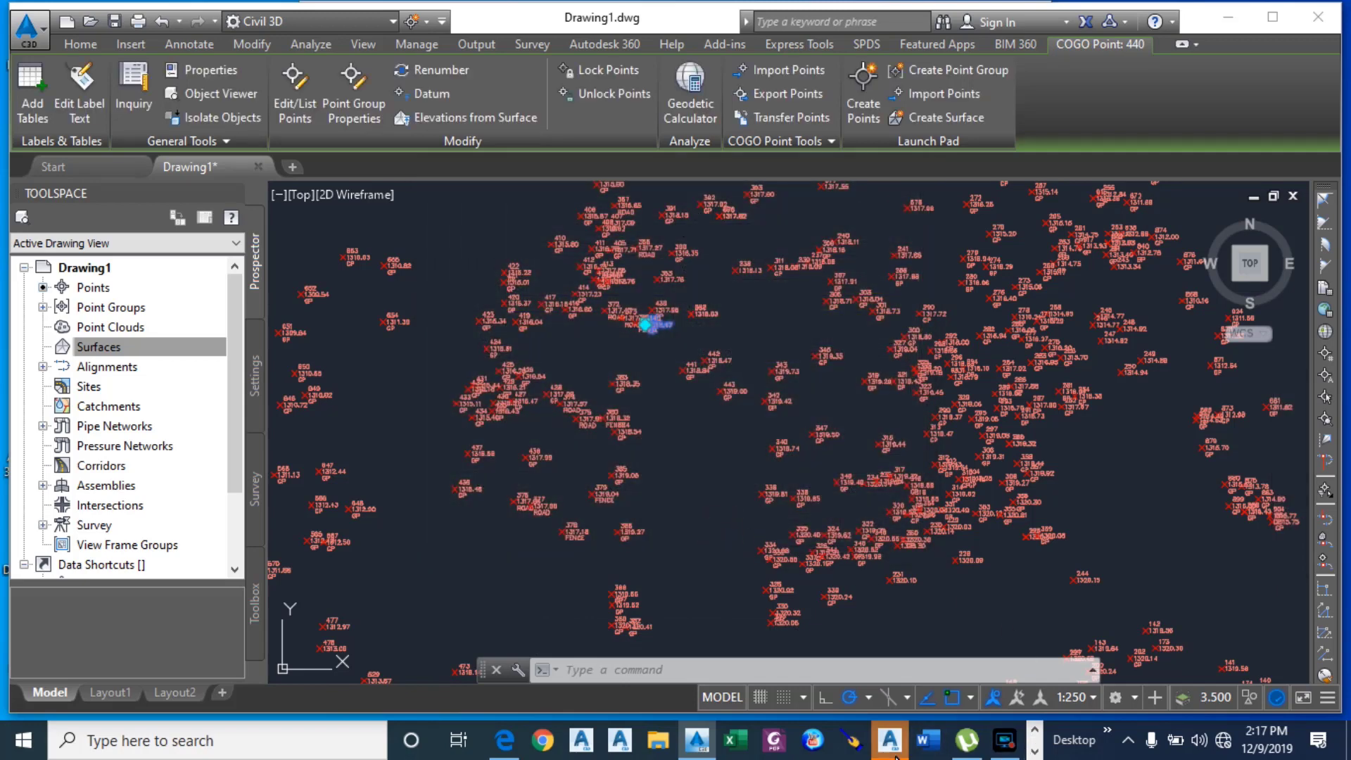
left_click(1006, 746)
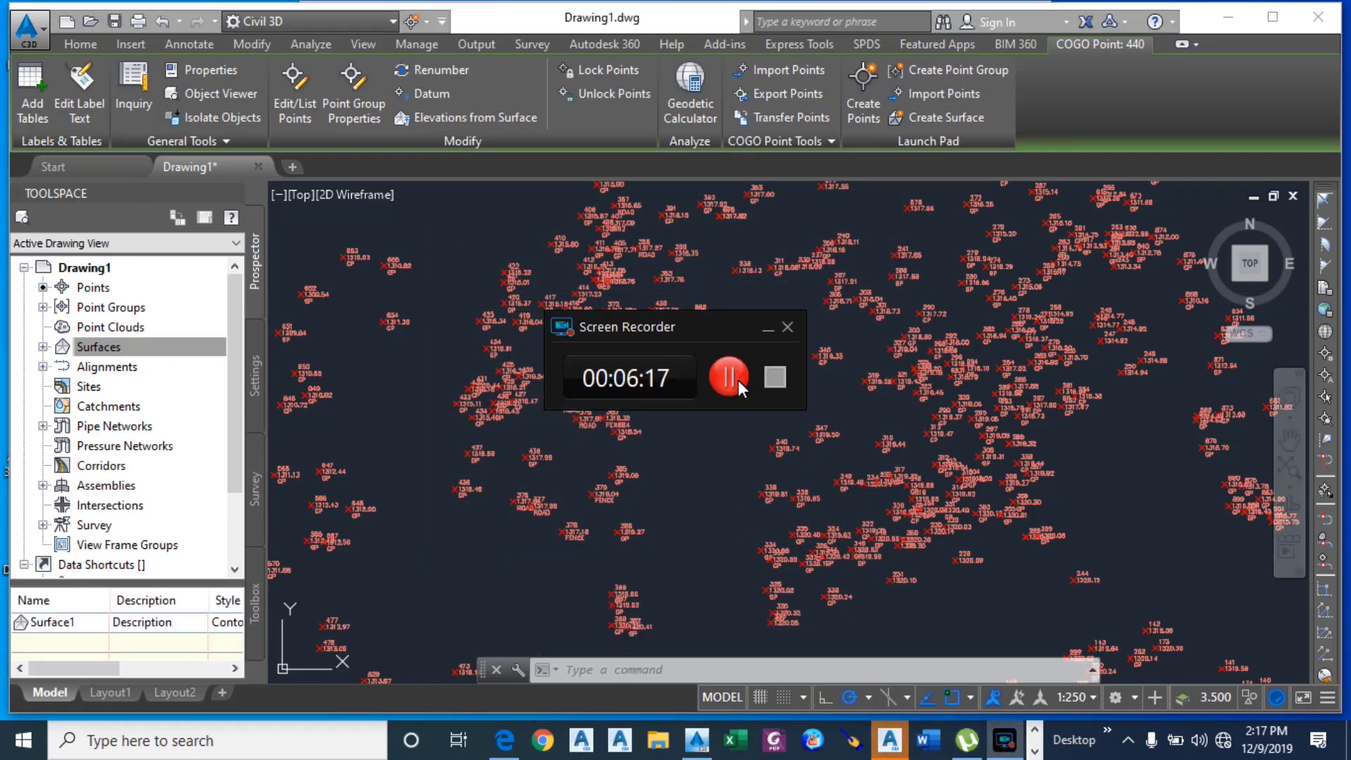
left_click(729, 377)
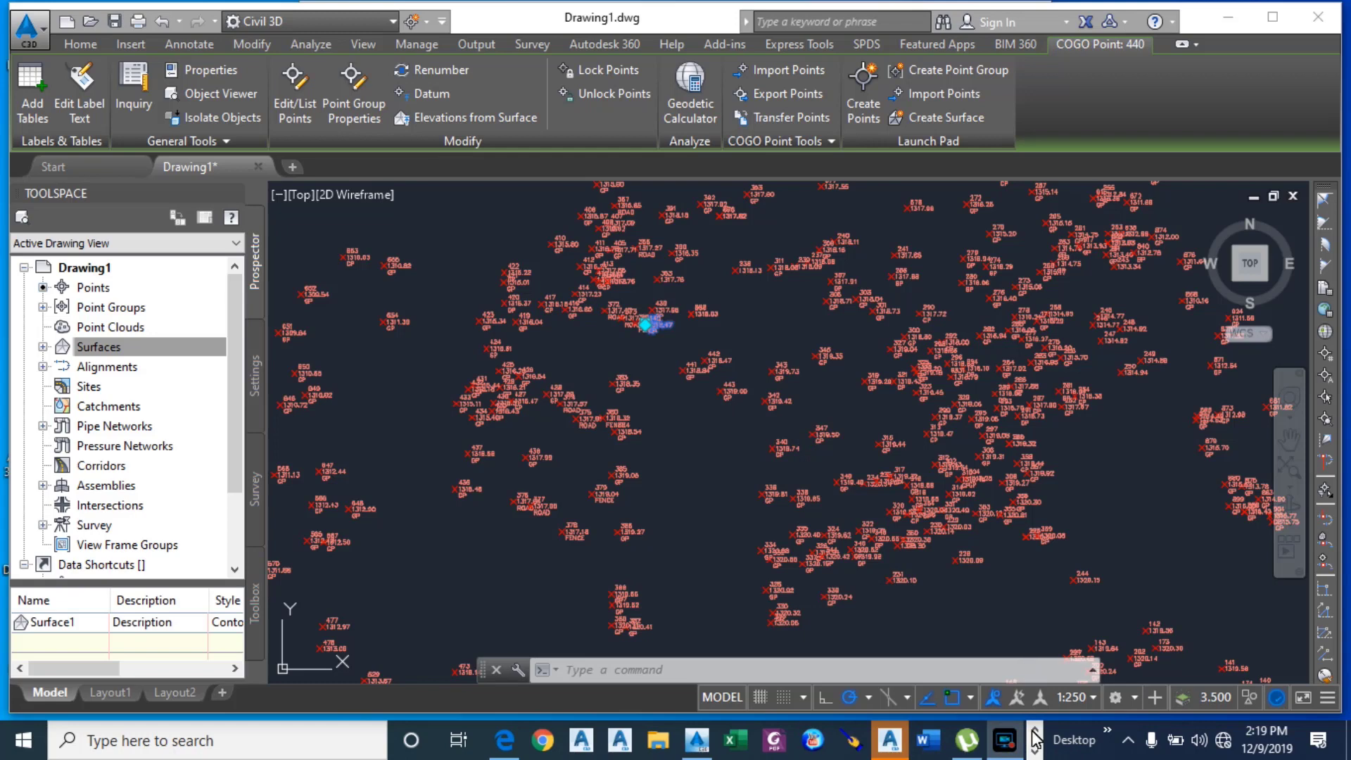
left_click(662, 431)
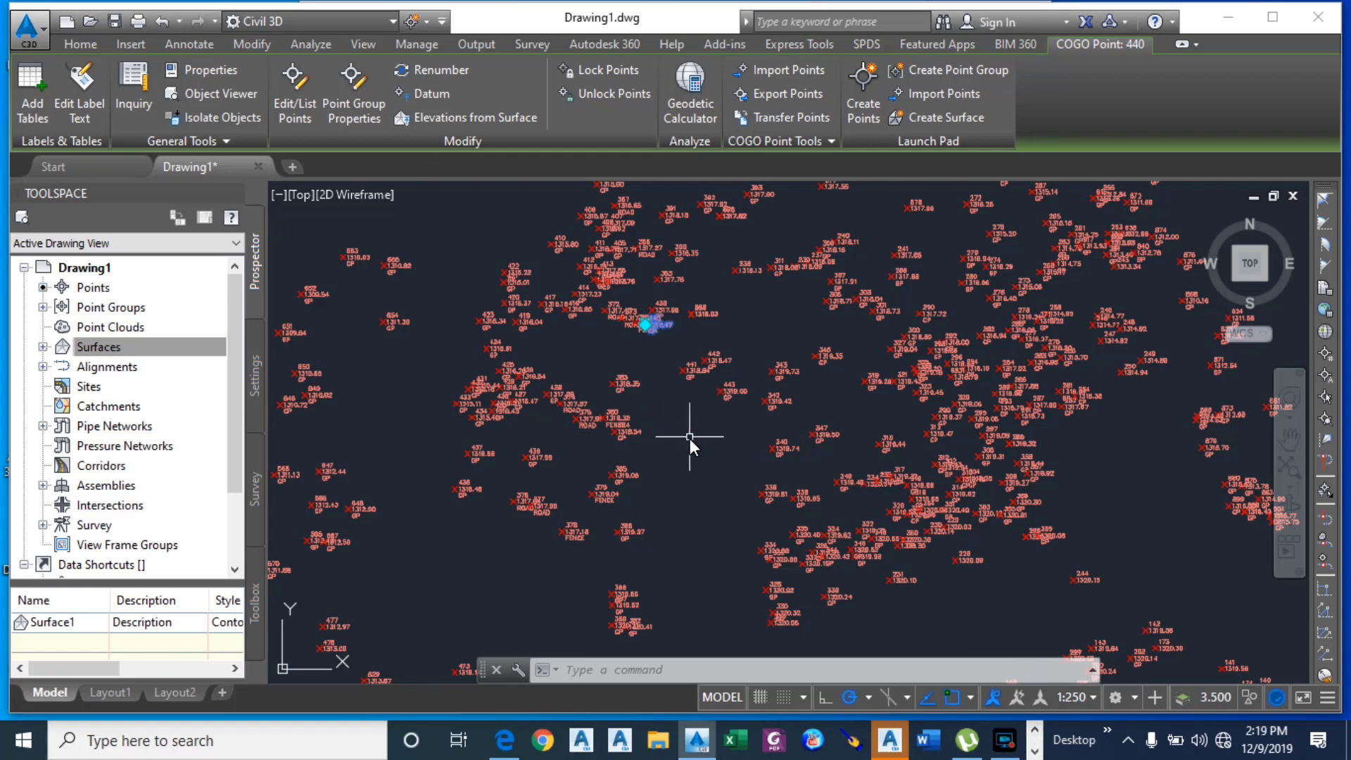
scroll(695, 430, "down", 6)
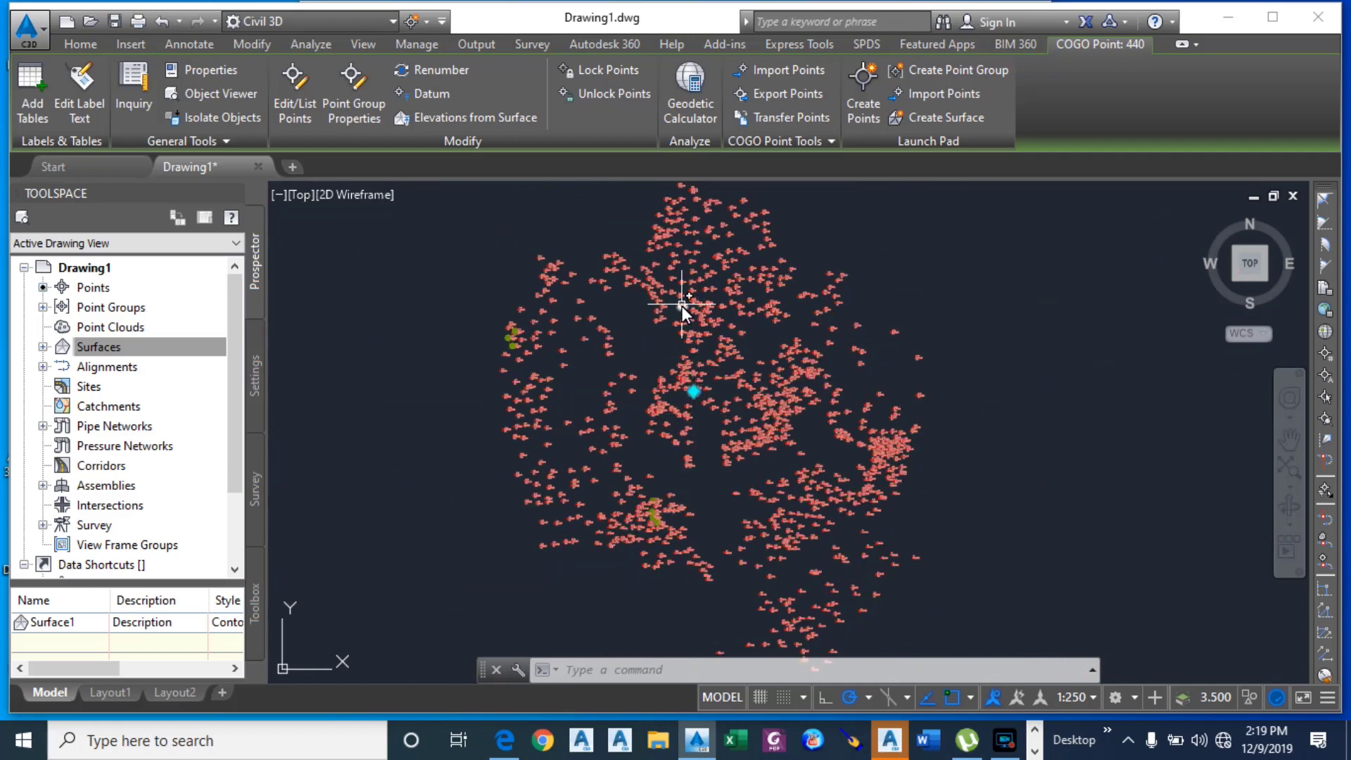
scroll(681, 306, "up", 2)
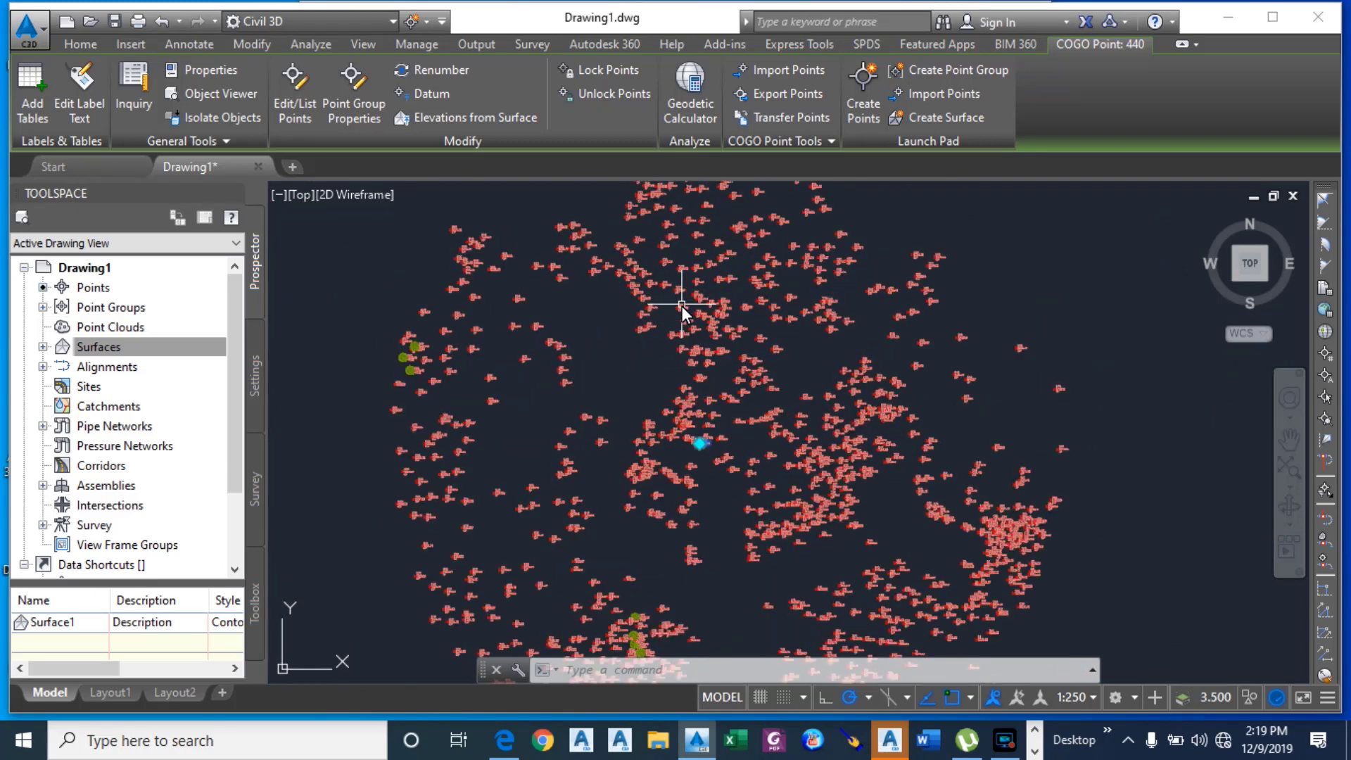
Step: Add the _All Points point group to the definition of Surface1
left_click(43, 348)
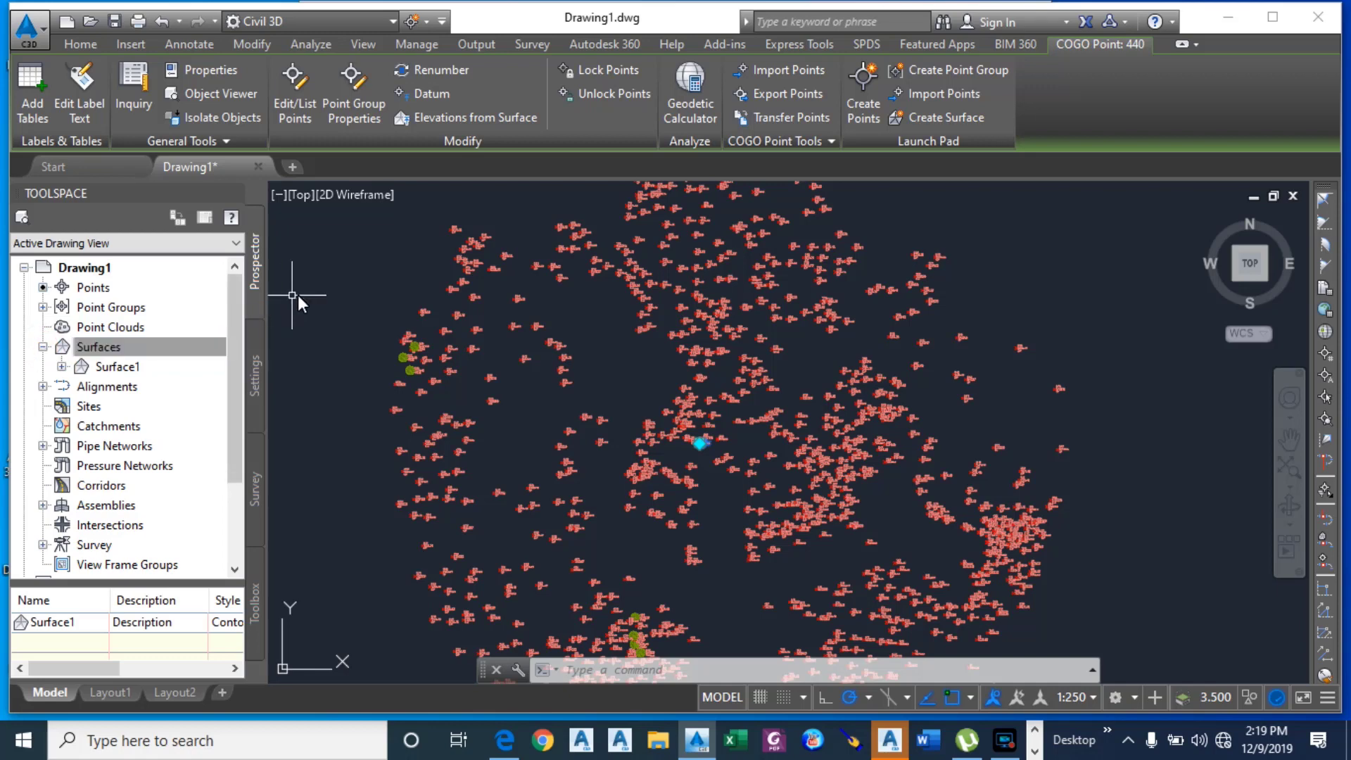
left_click(62, 367)
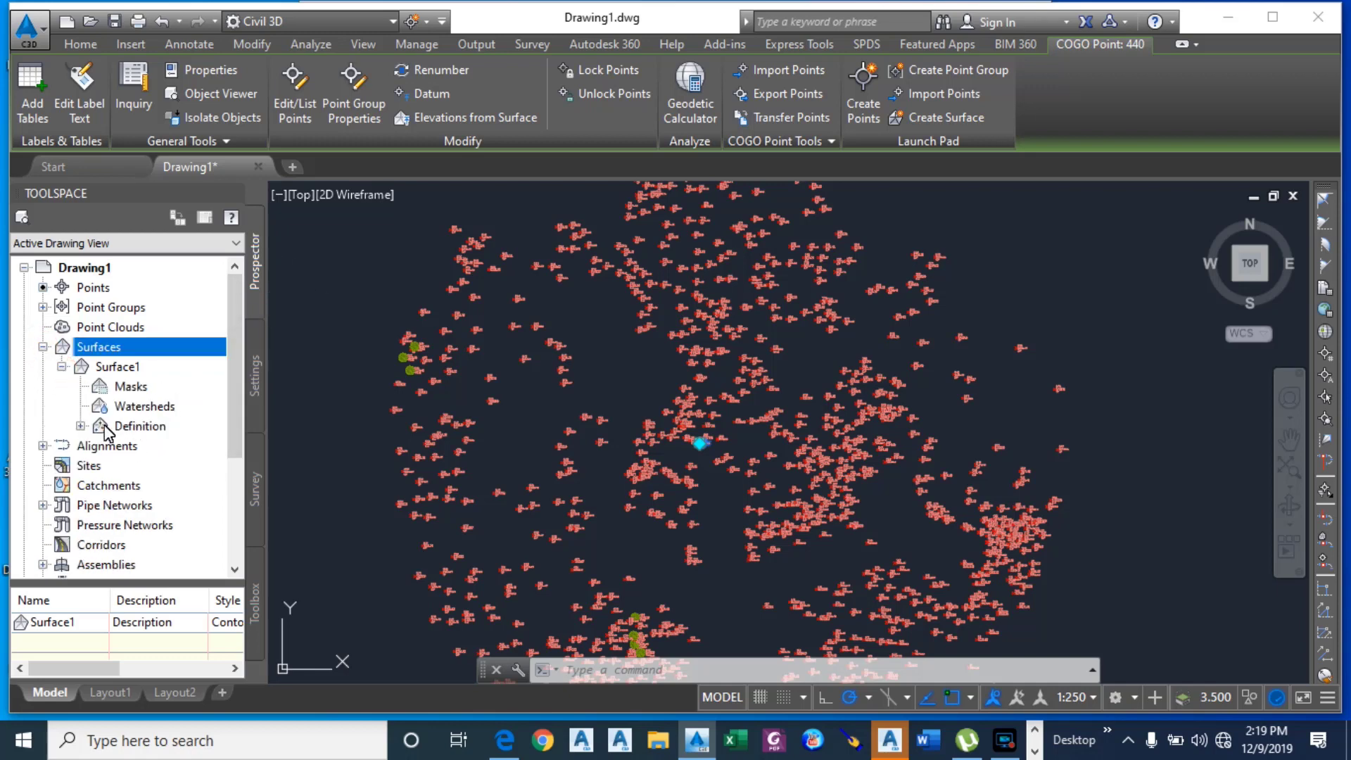
left_click(81, 426)
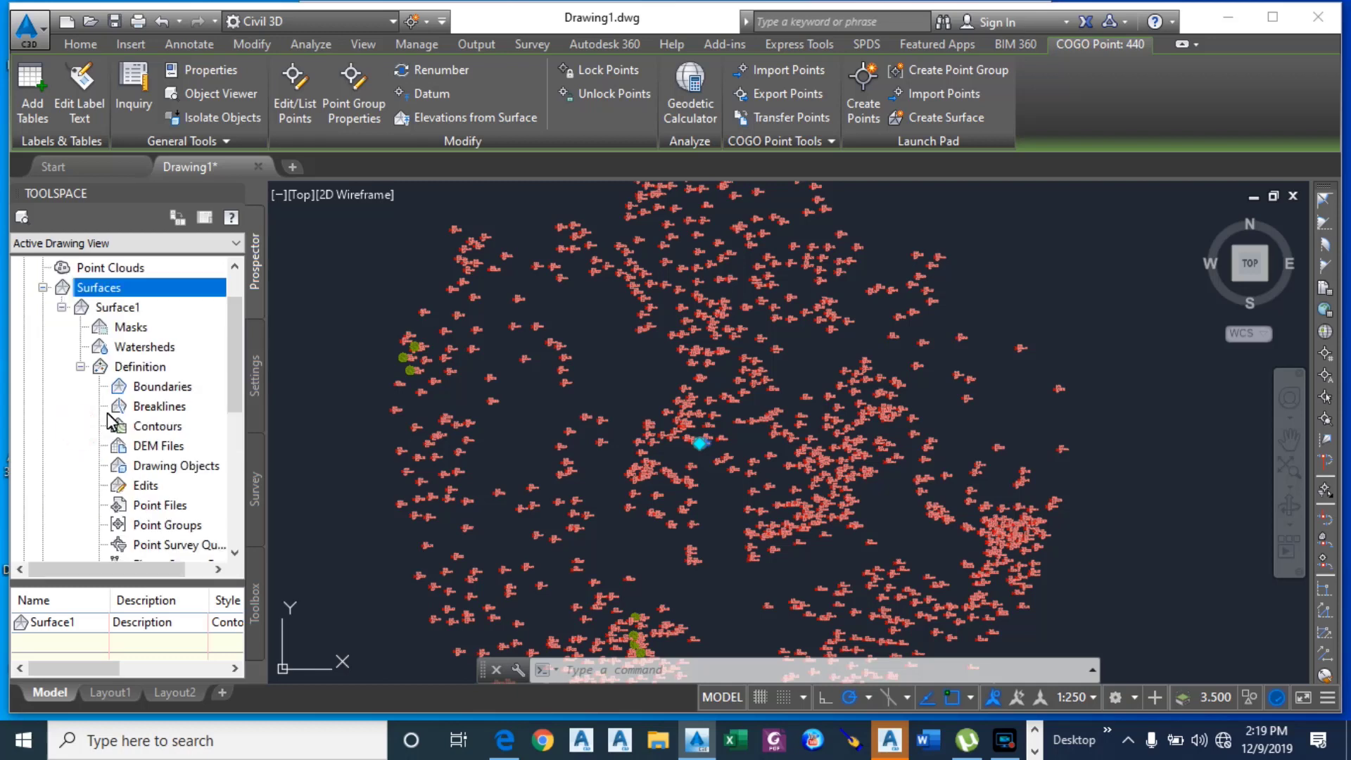
scroll(198, 358, "down", 2)
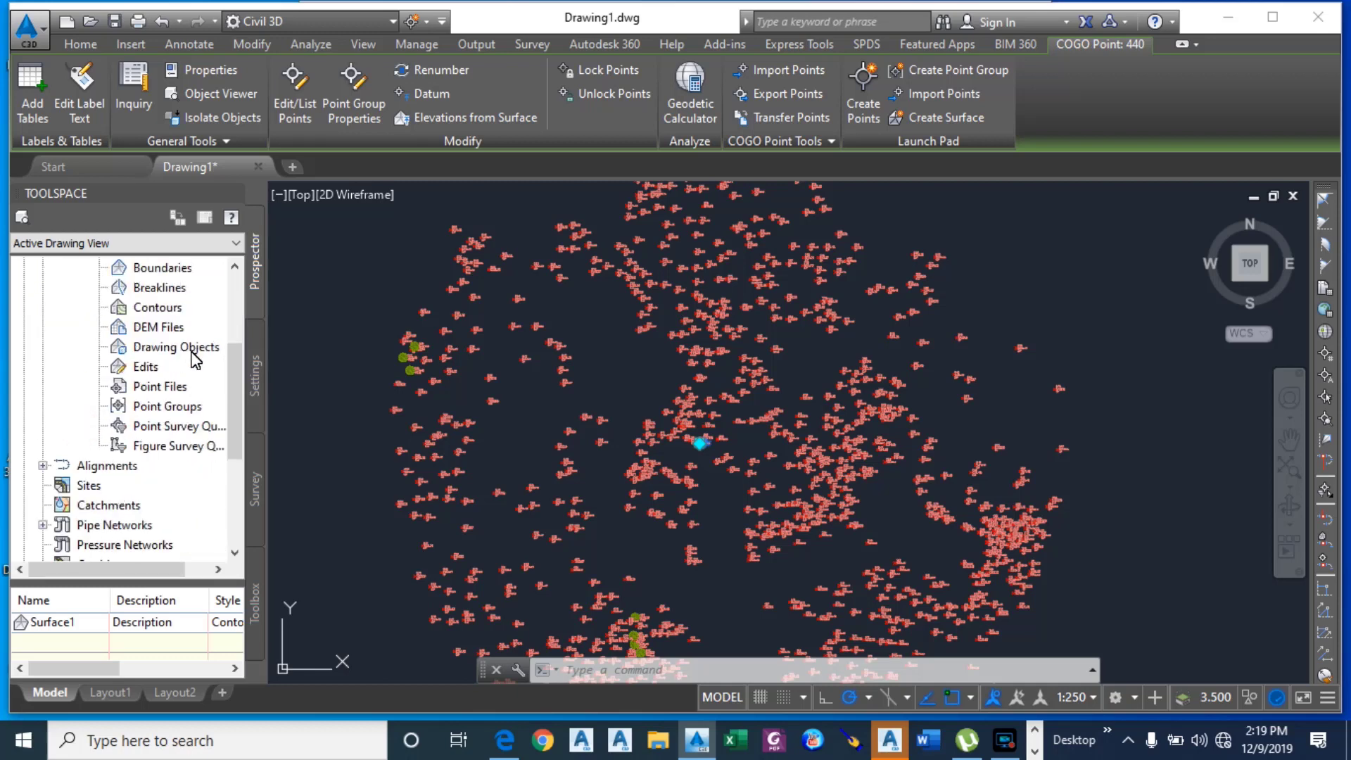
right_click(155, 408)
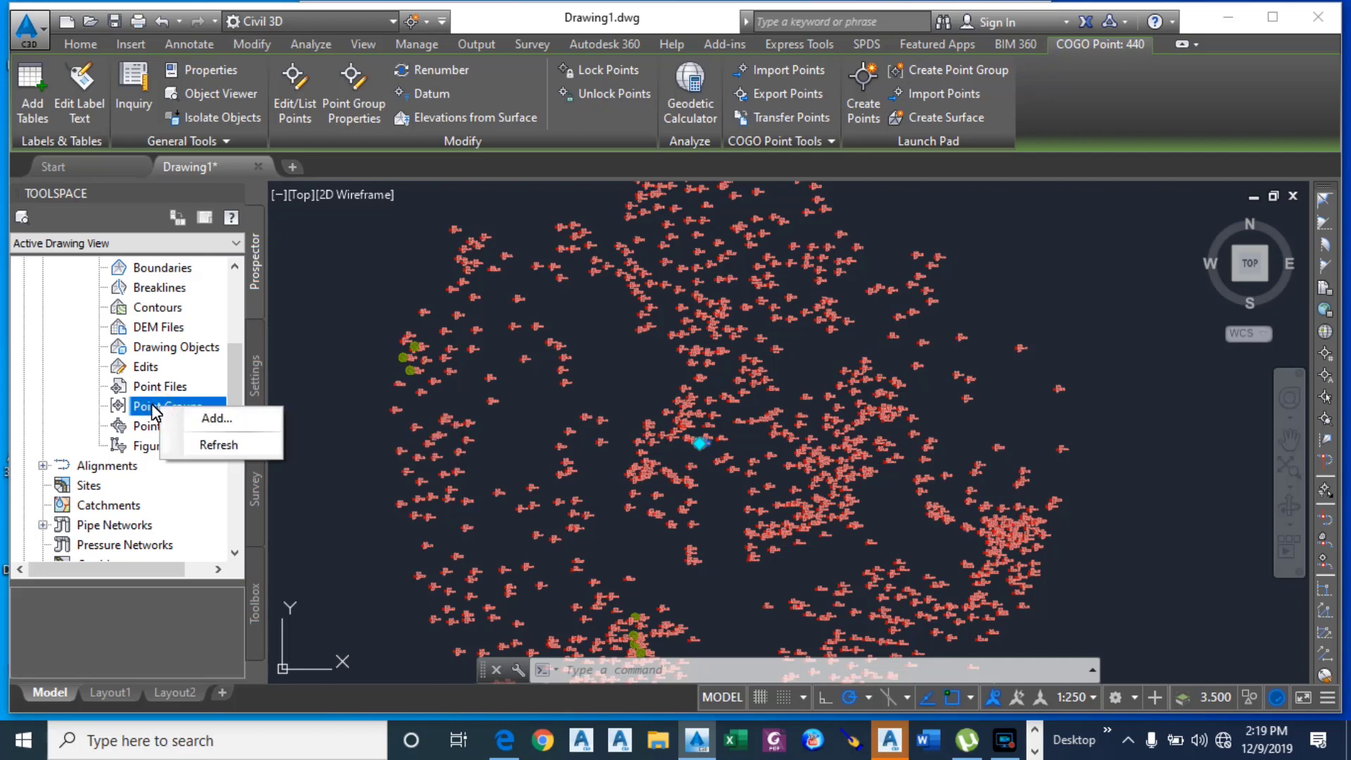
left_click(211, 420)
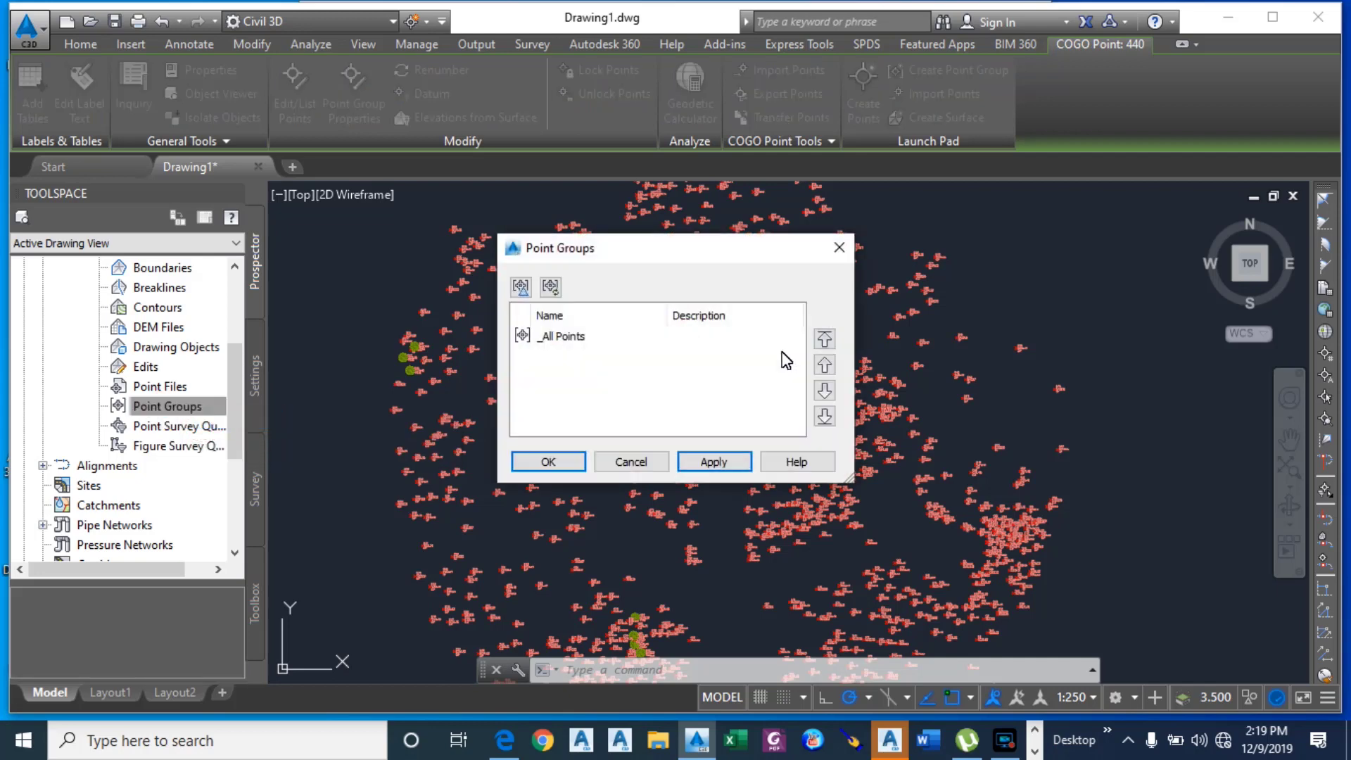
left_click(563, 337)
left_click(715, 462)
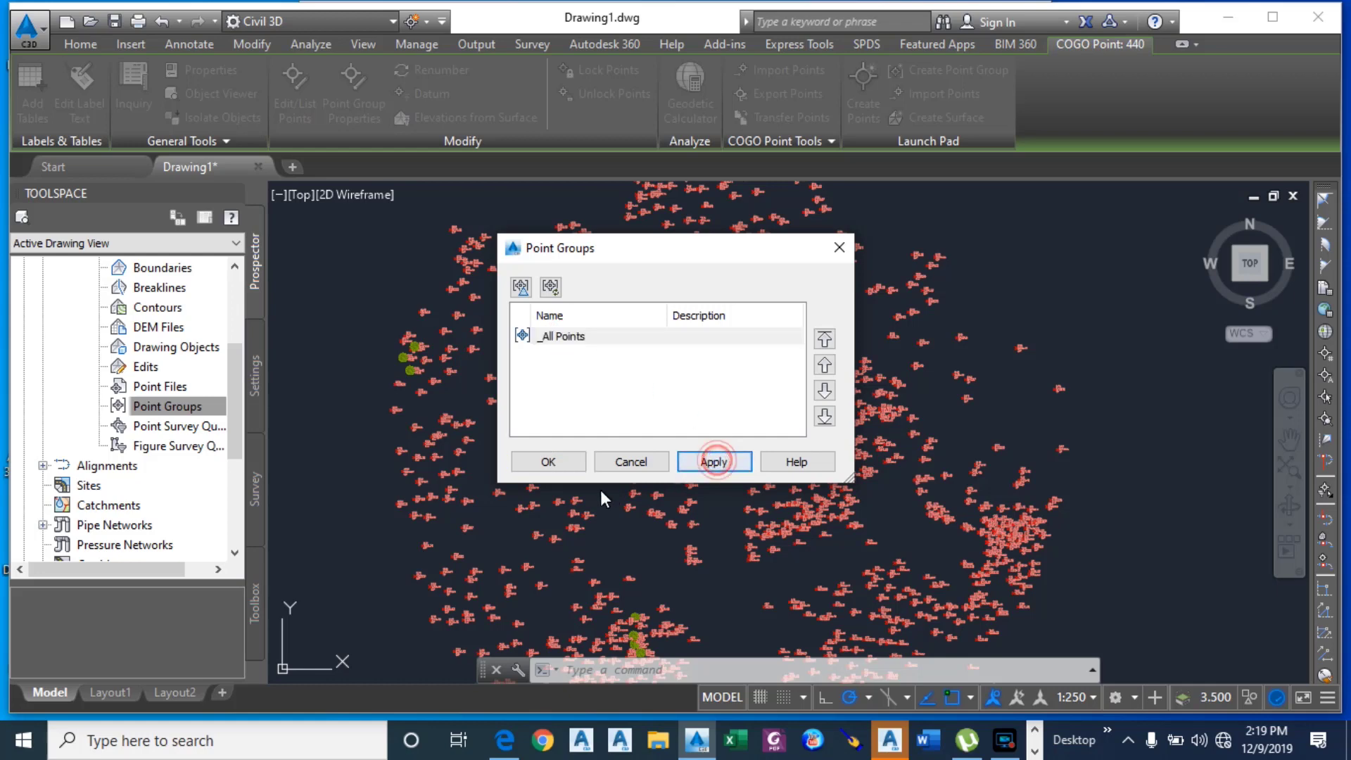
left_click(550, 466)
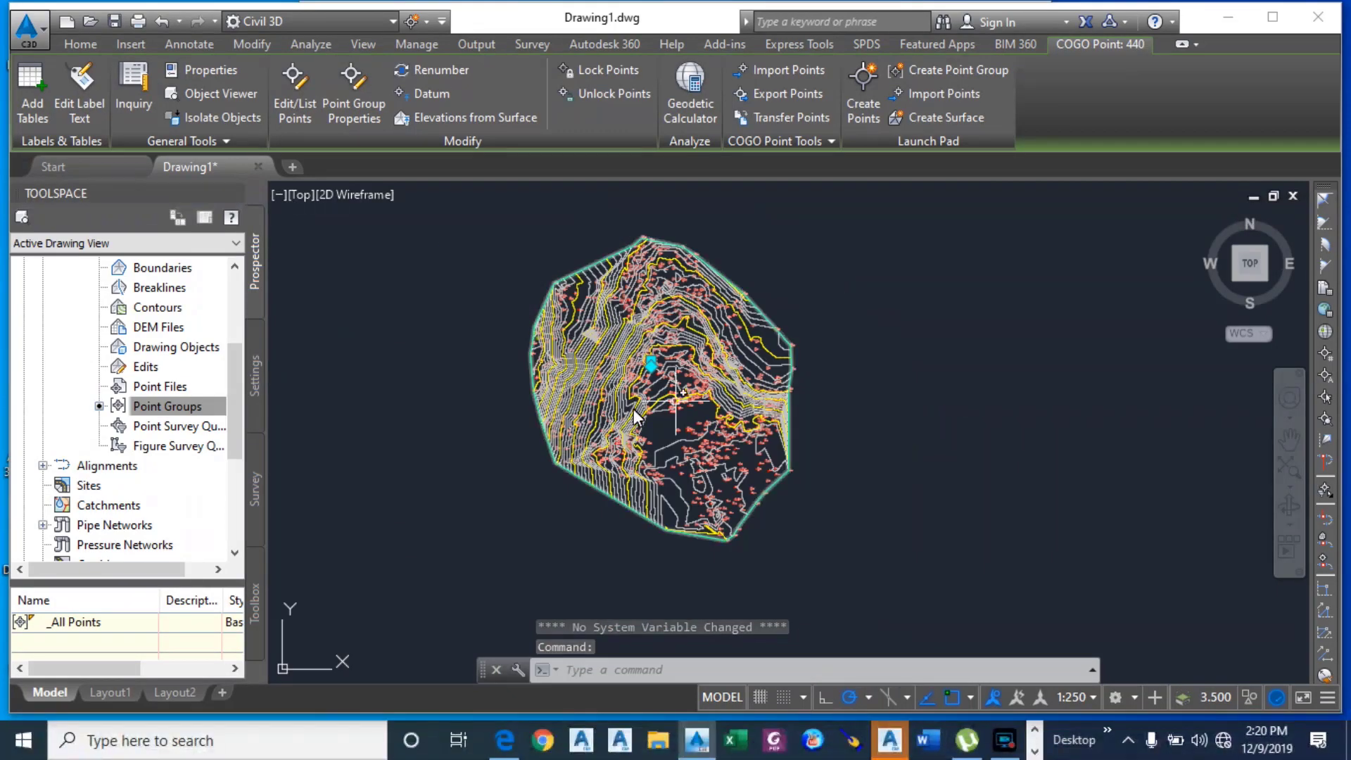
Step: Select a survey point inside the surface and freeze its V-NODE layer
scroll(550, 375, "up", 6)
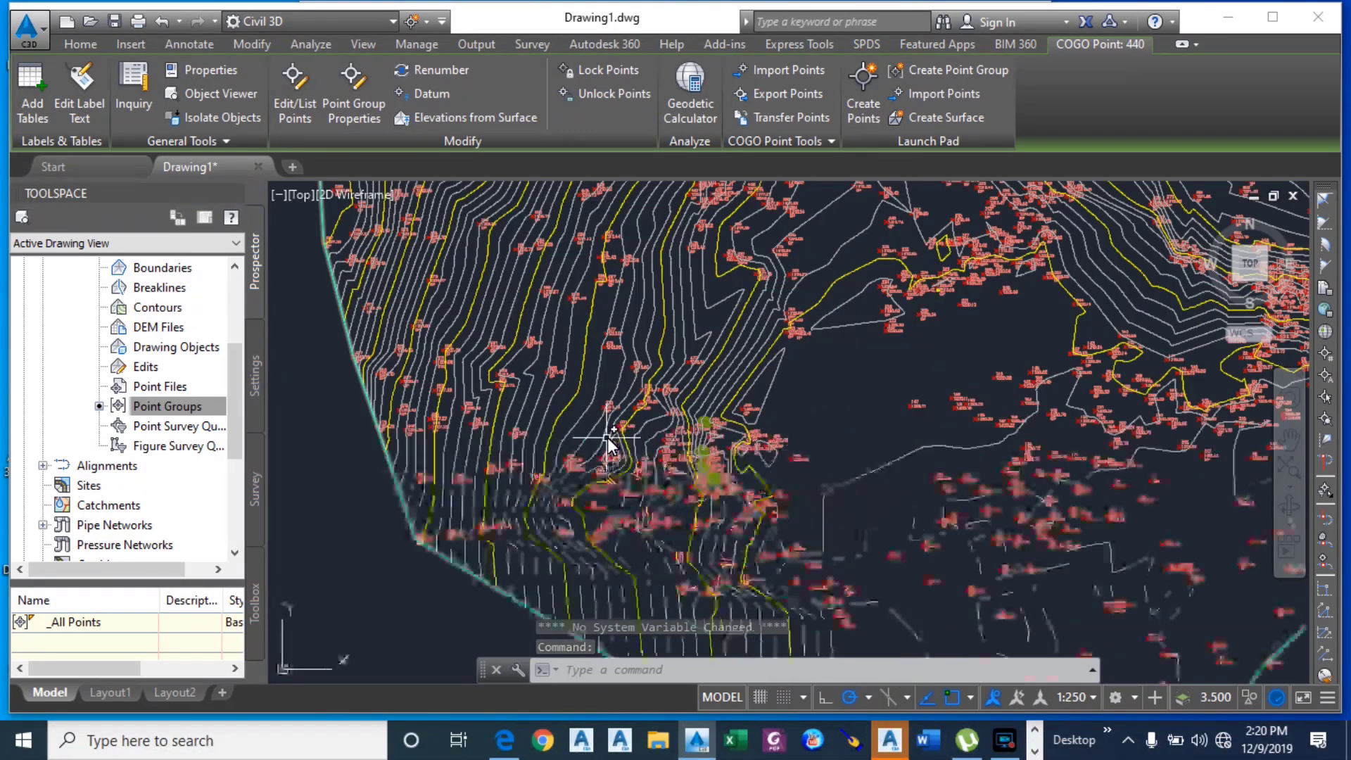
scroll(510, 393, "down", 2)
scroll(617, 279, "up", 2)
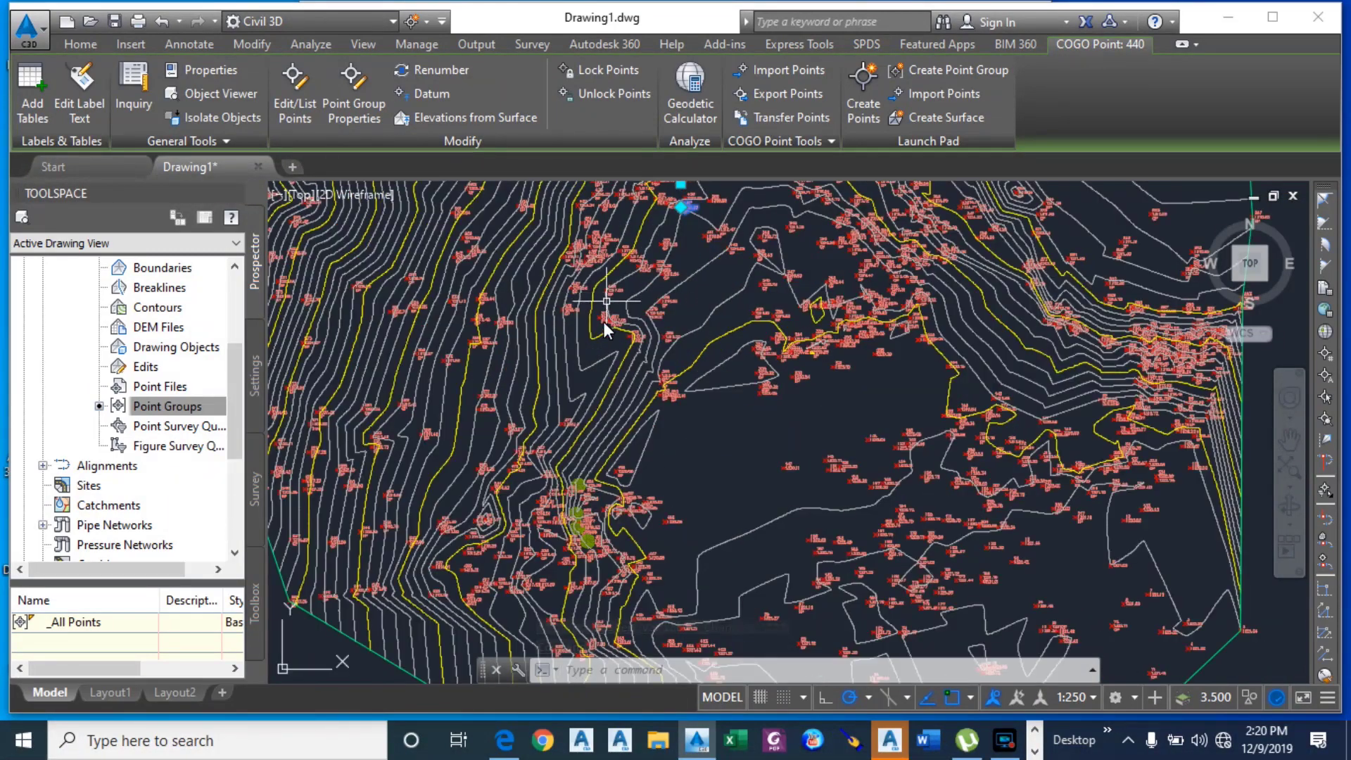
scroll(746, 476, "down", 5)
scroll(746, 471, "up", 8)
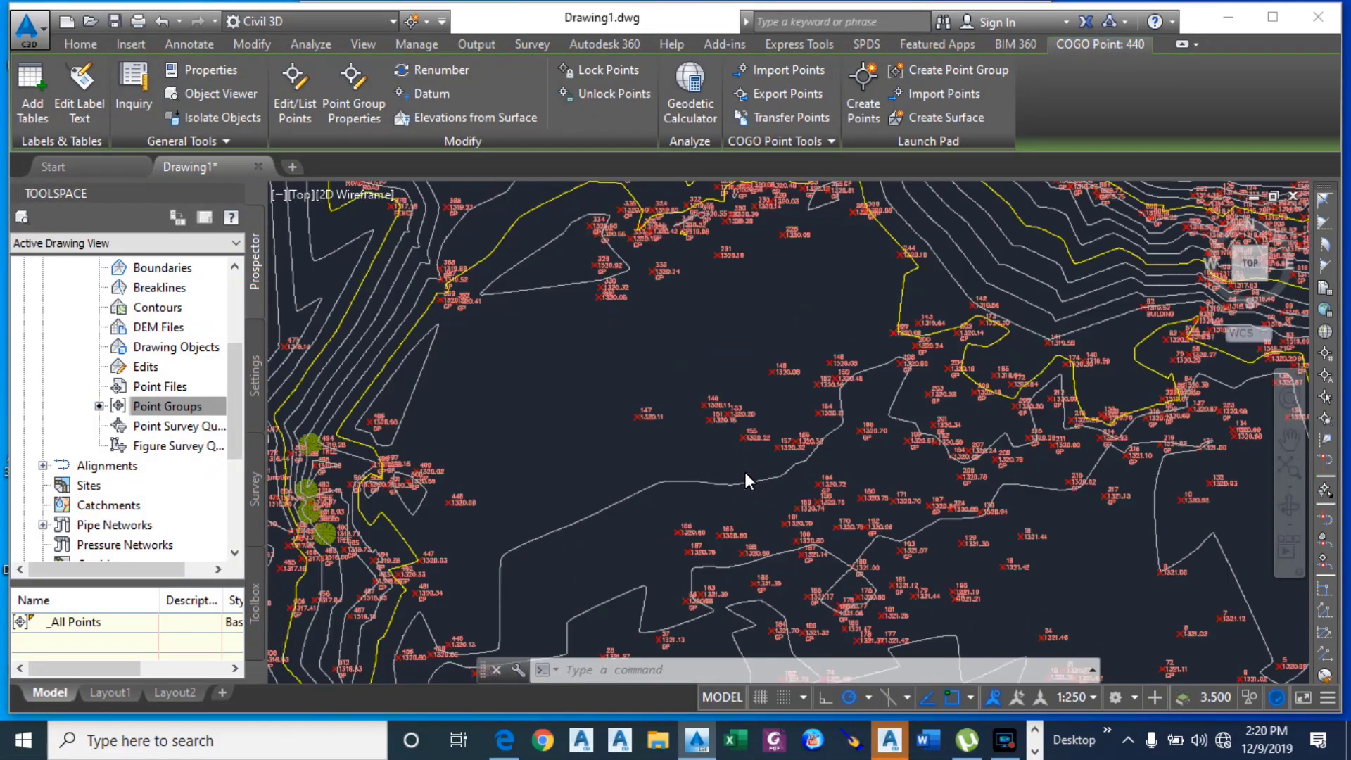
left_click(645, 435)
left_click(573, 380)
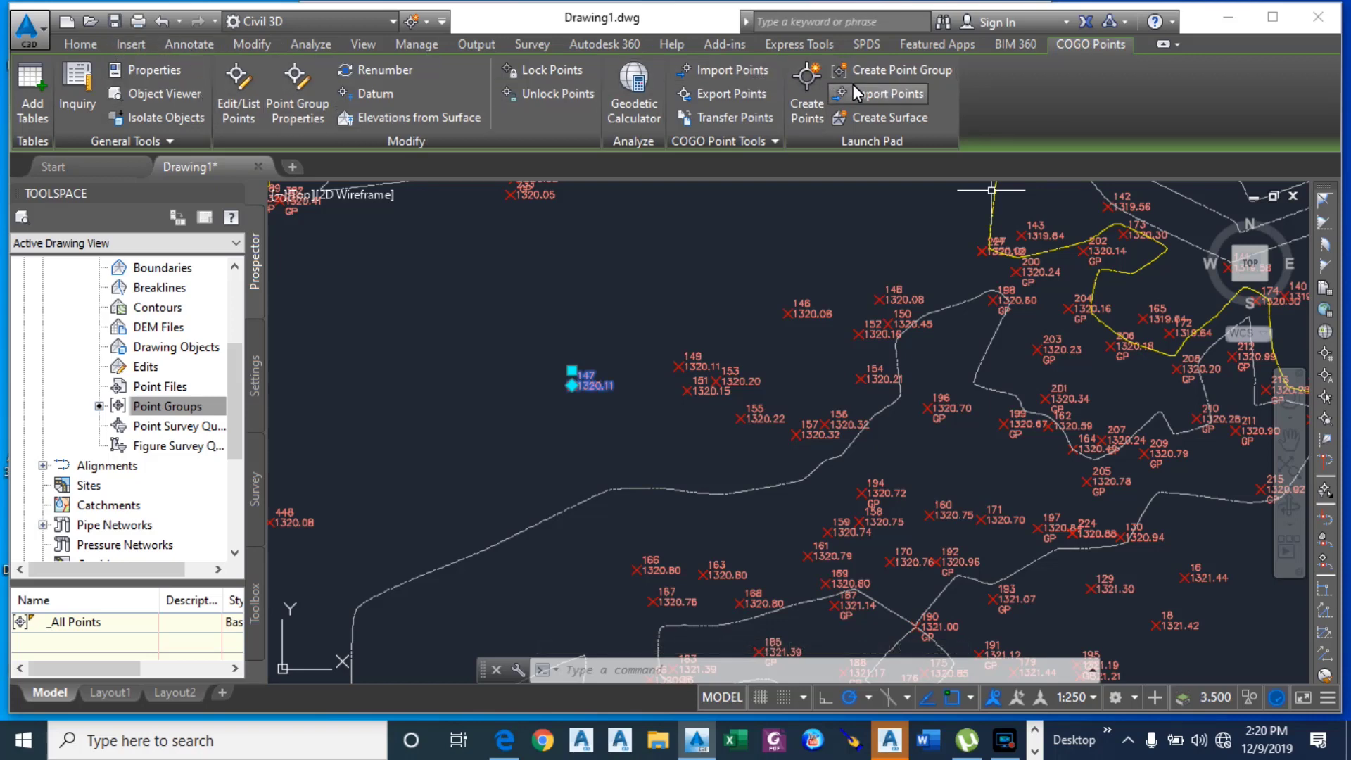
left_click(79, 45)
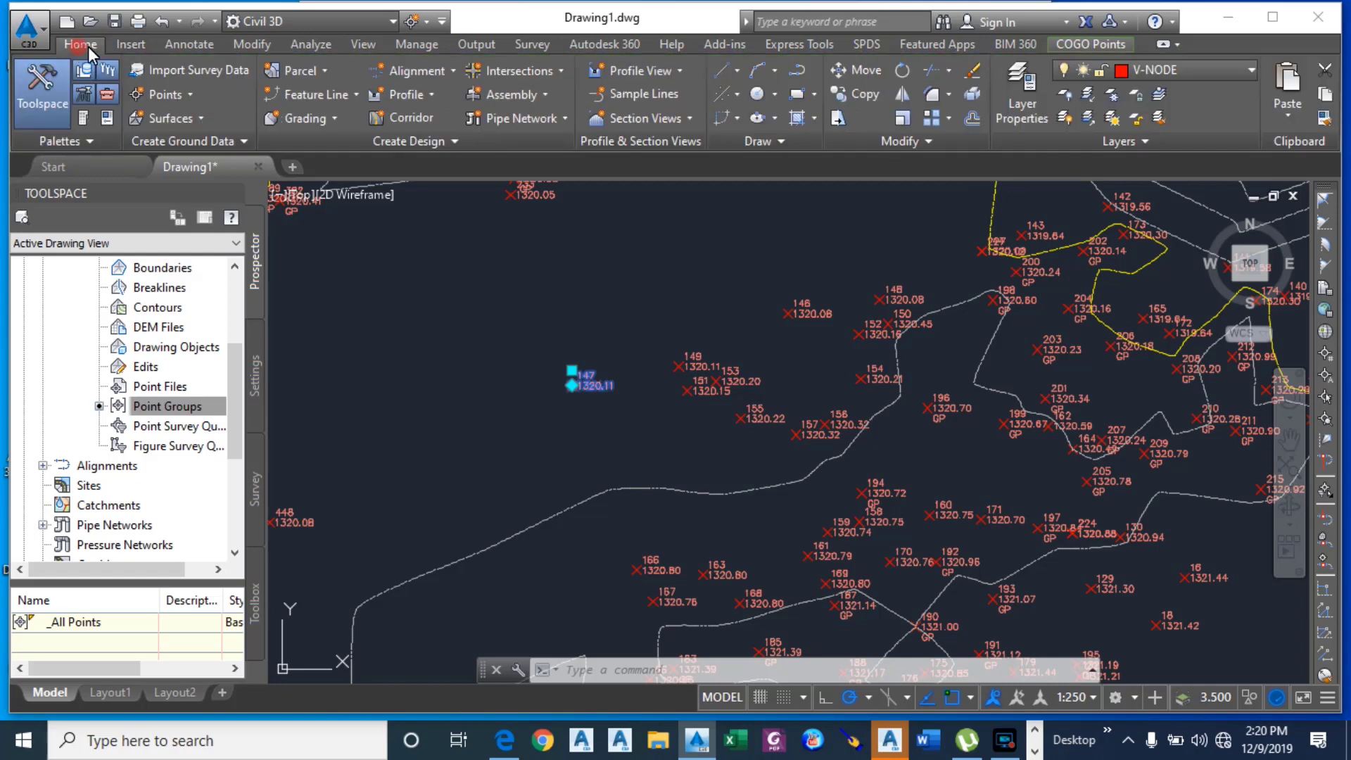
left_click(1085, 74)
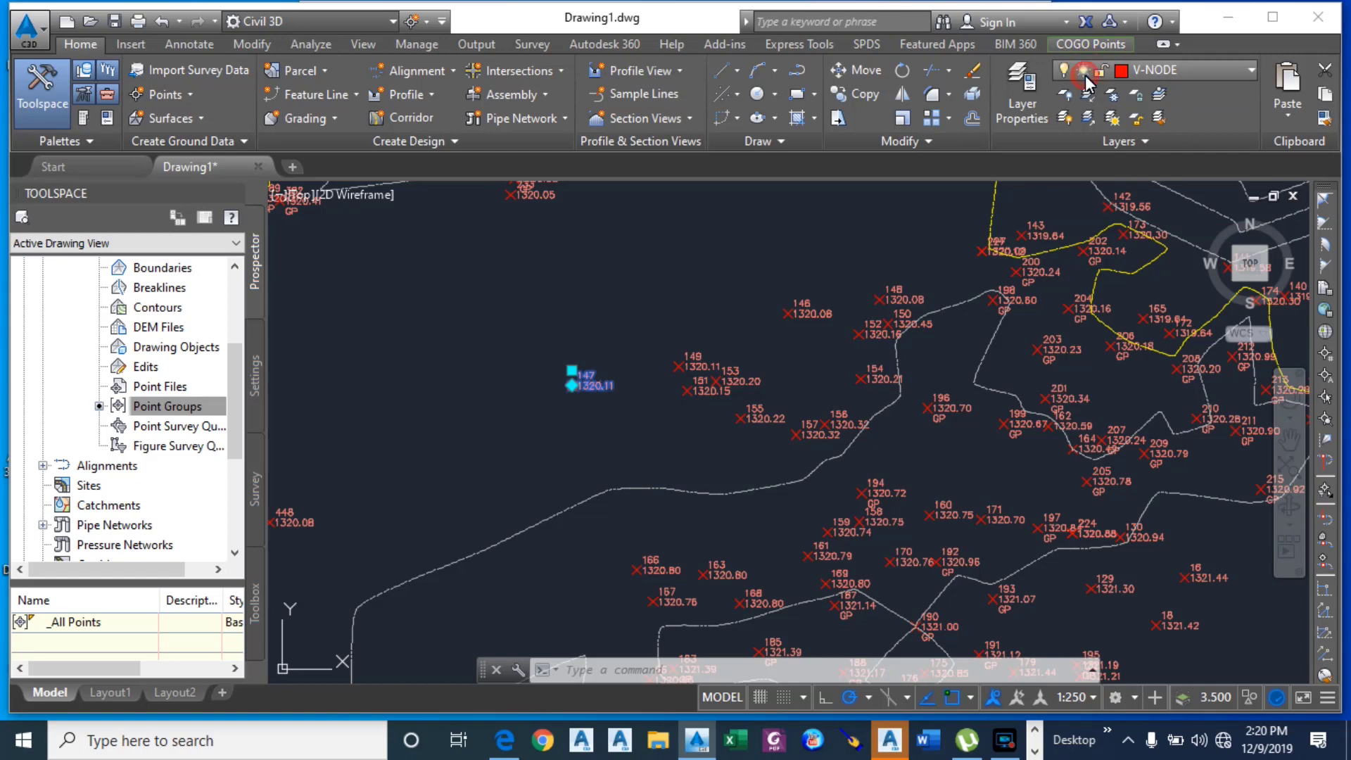
left_click(1086, 74)
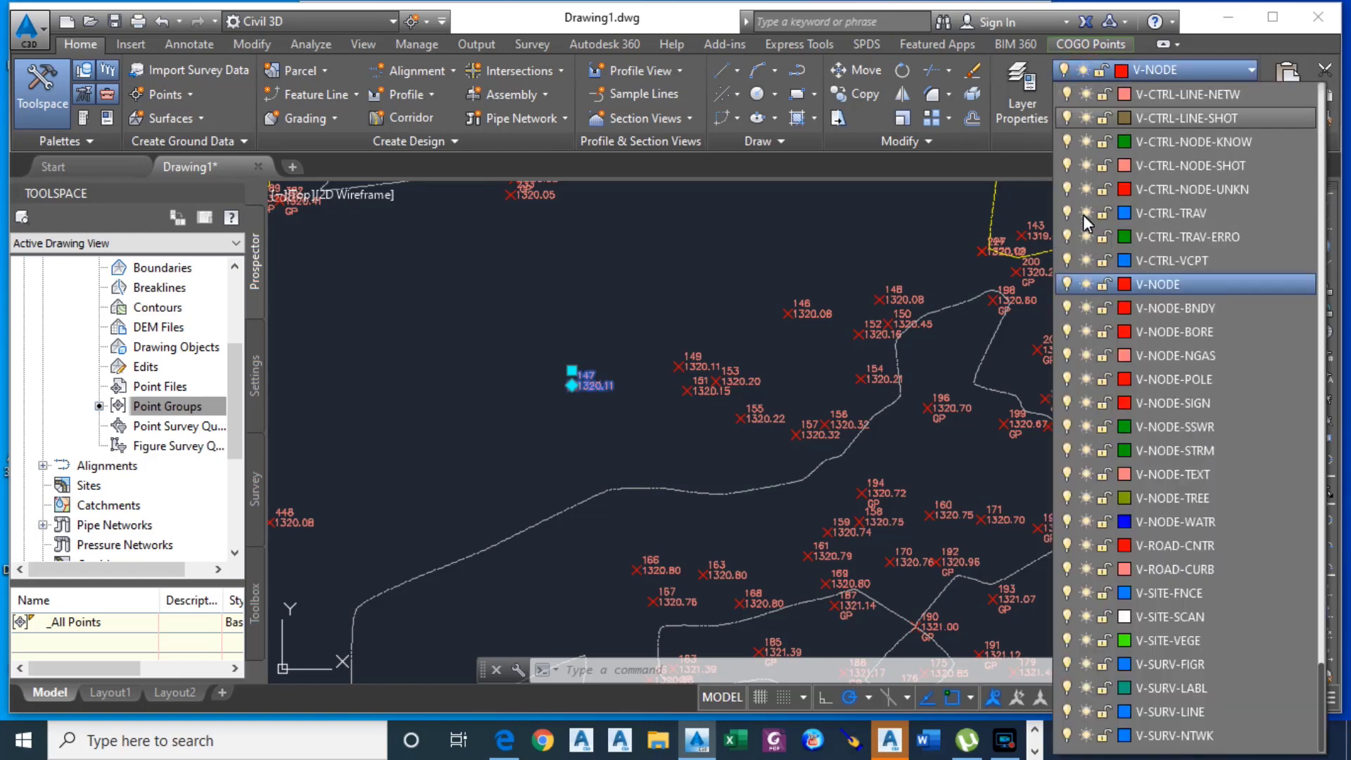
left_click(1085, 285)
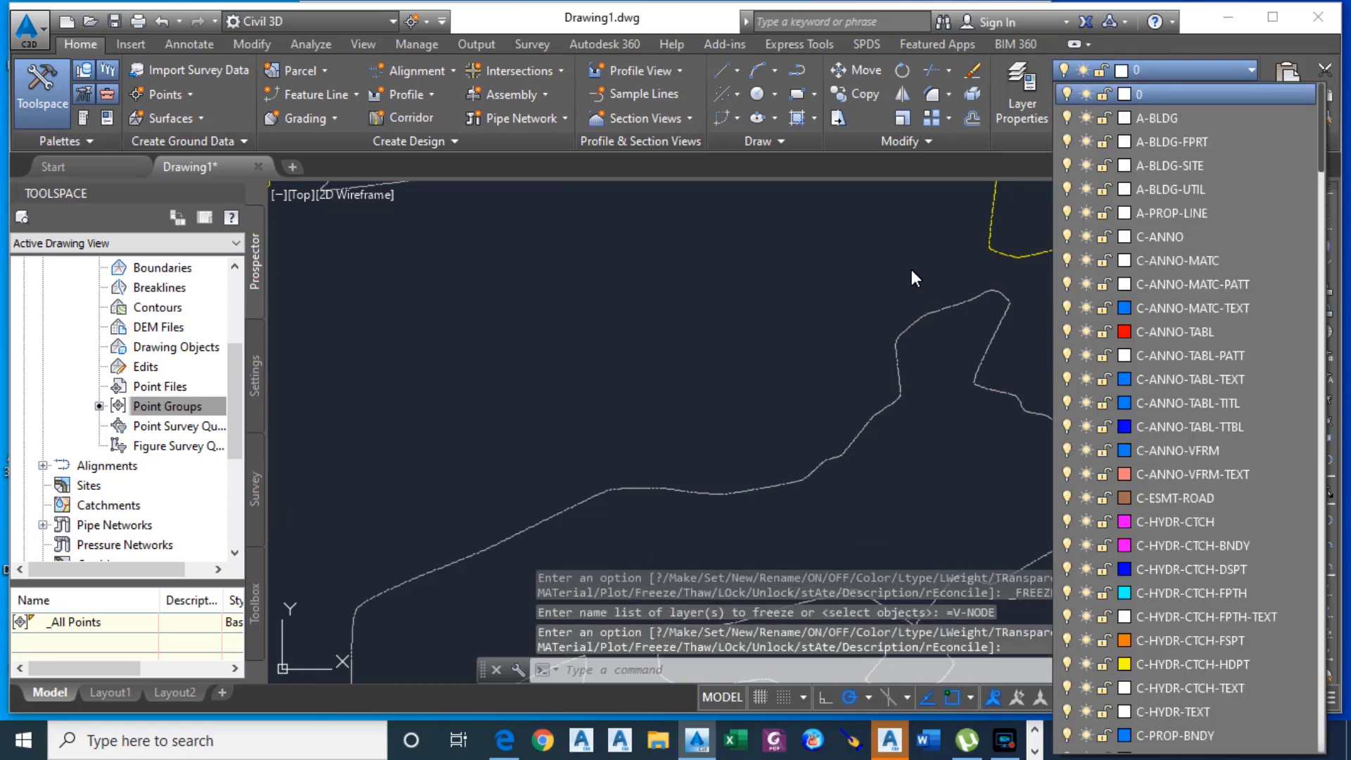
left_click(901, 266)
Step: Start a new centerline alignment by layout, naming it ROAD 1 with the description RD 1
scroll(901, 268, "down", 5)
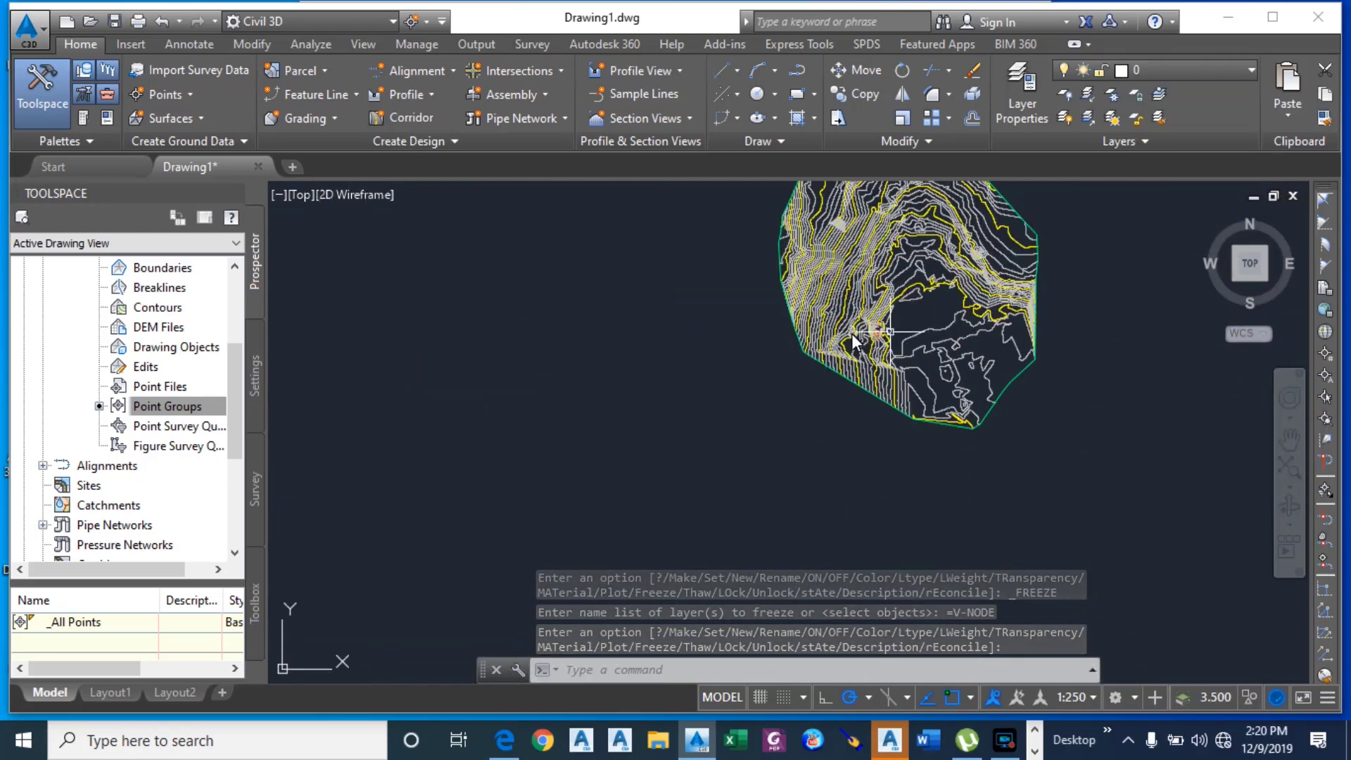
scroll(867, 292, "up", 2)
scroll(863, 283, "down", 3)
scroll(887, 243, "up", 6)
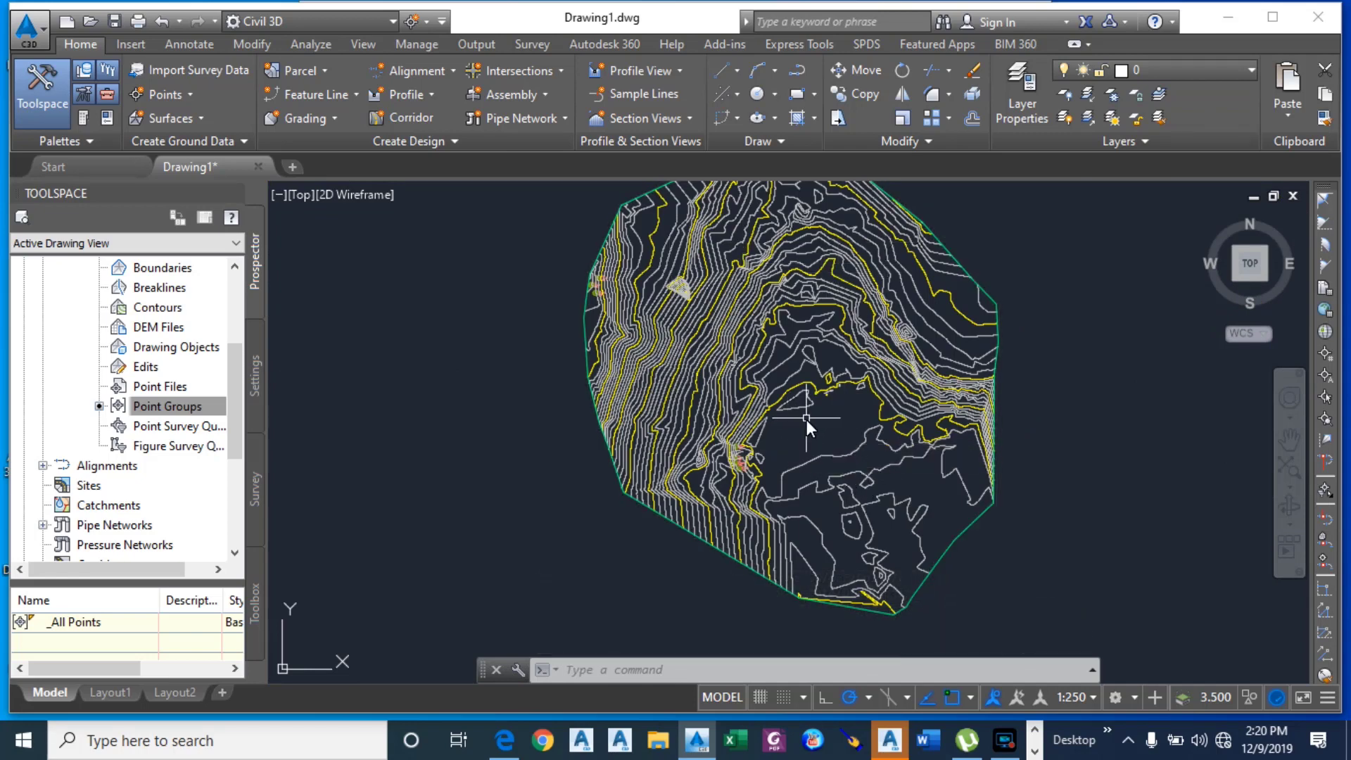
mouse_move(807, 419)
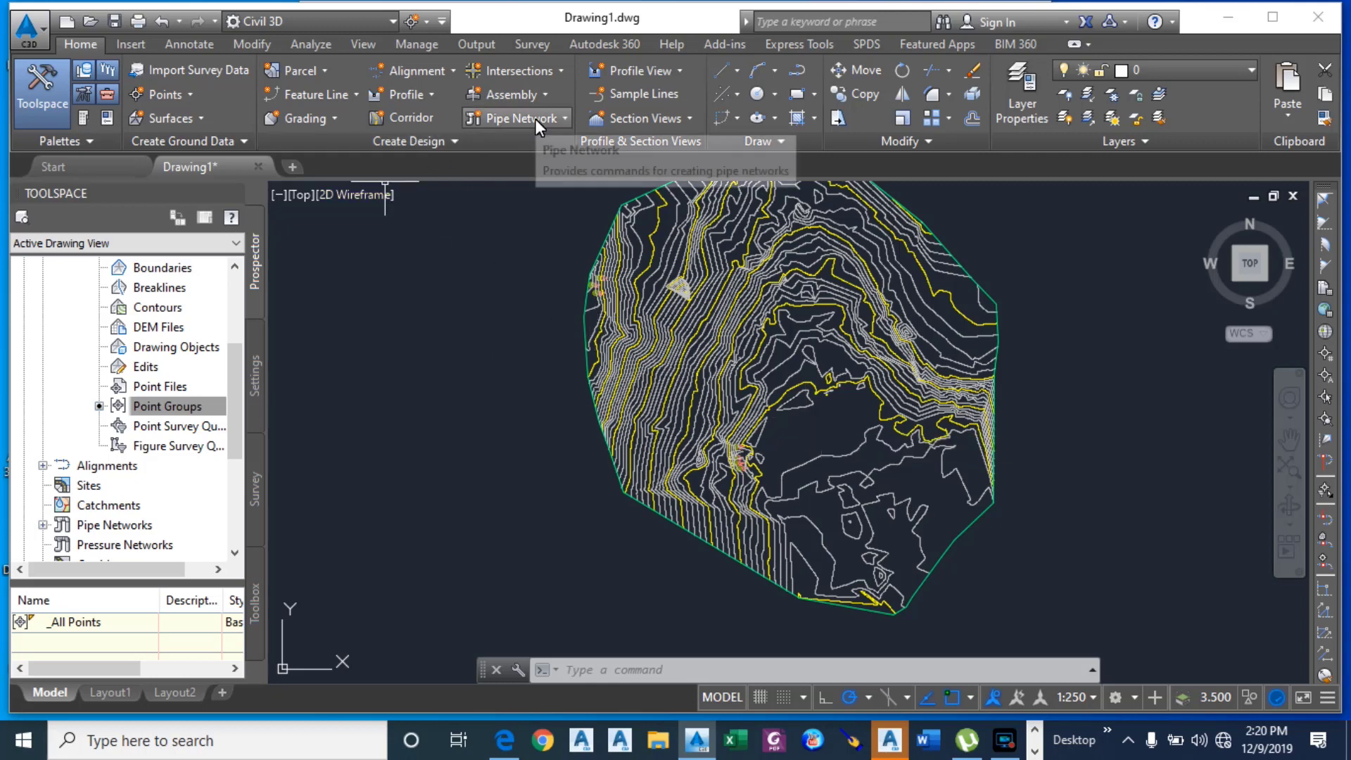
left_click(450, 71)
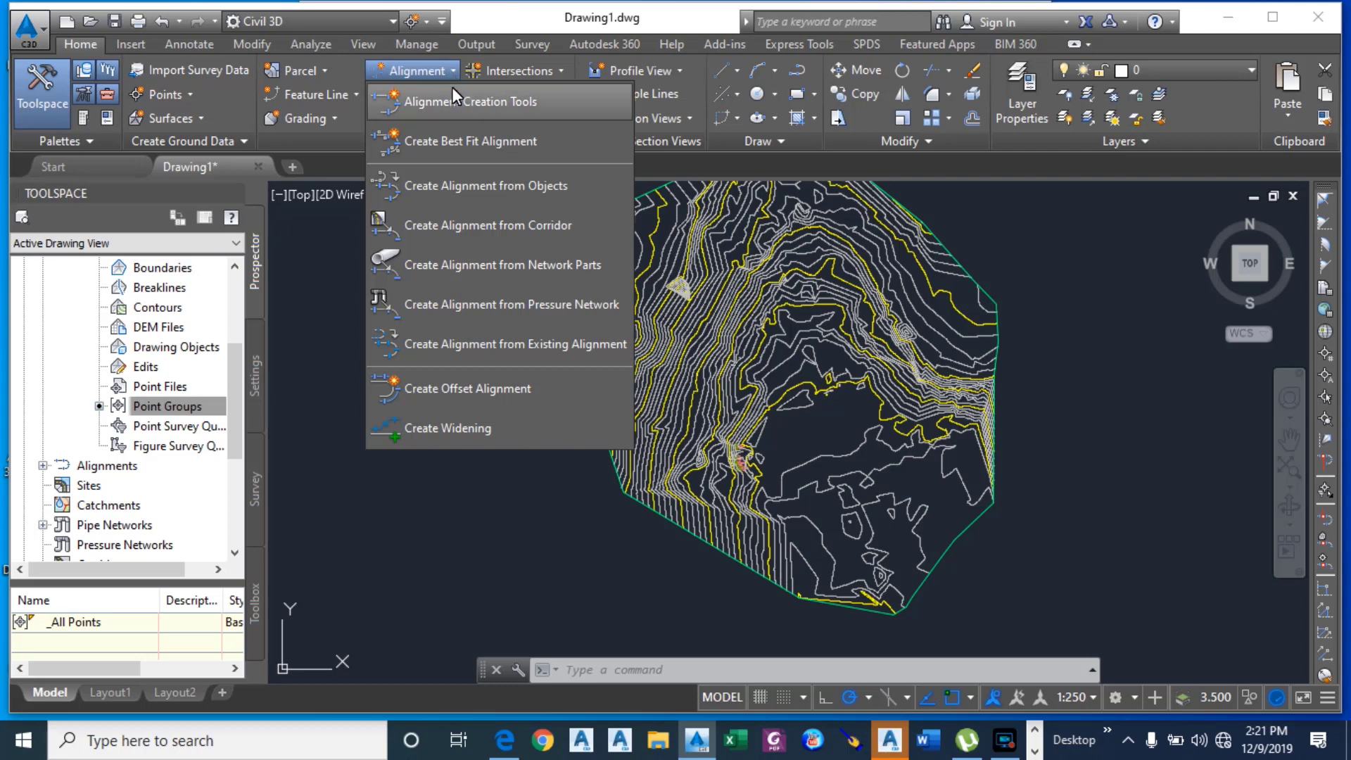
left_click(446, 104)
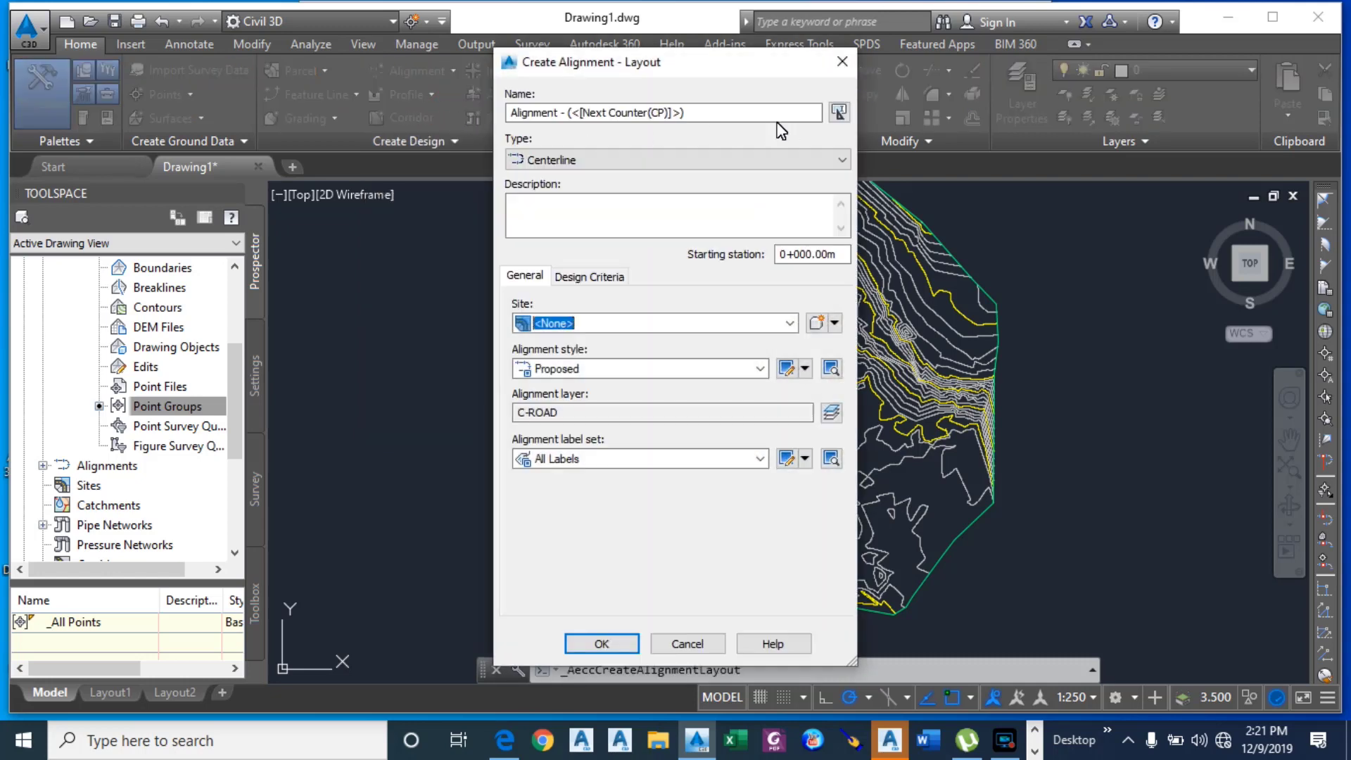
double_click(707, 112)
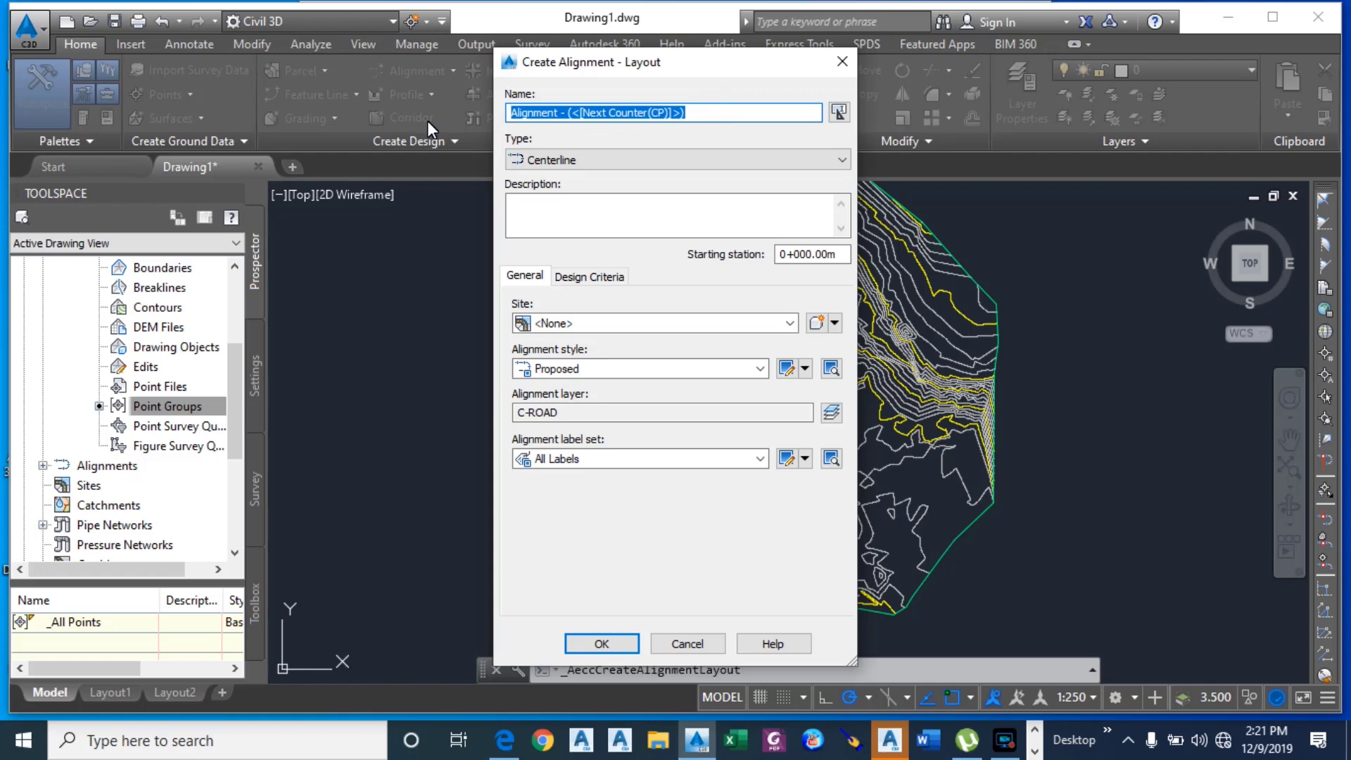
type("ROAD ")
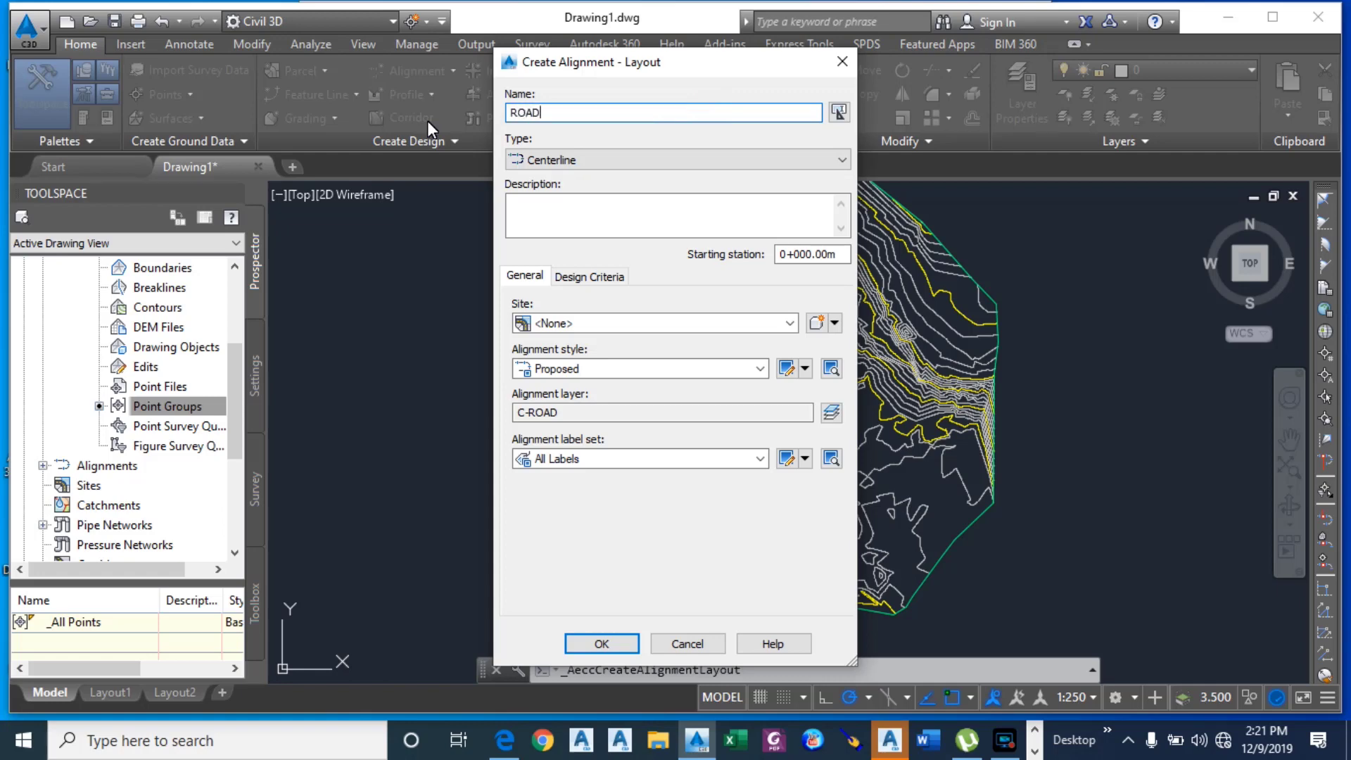
type("1")
left_click(535, 212)
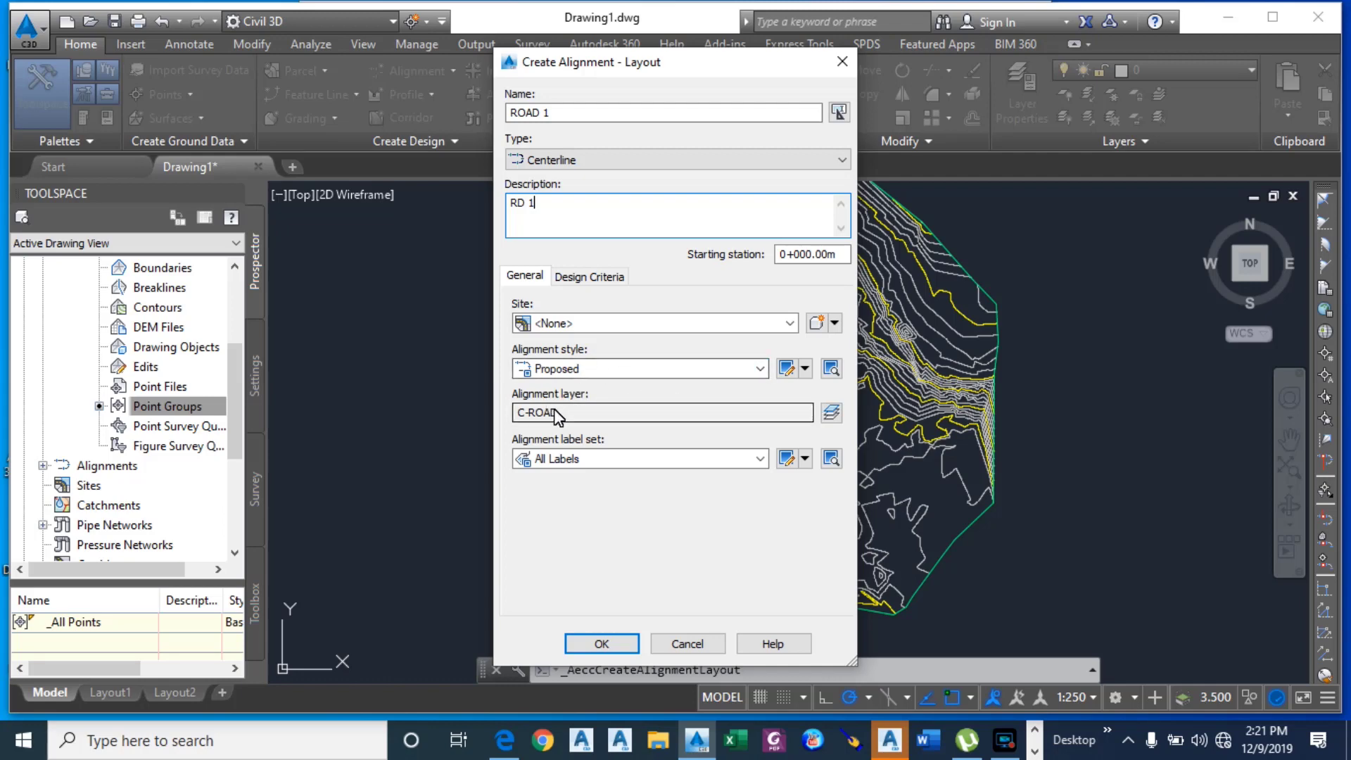
Step: Keep the C-ROAD layer and All Labels label set, and accept the alignment settings
left_click(588, 412)
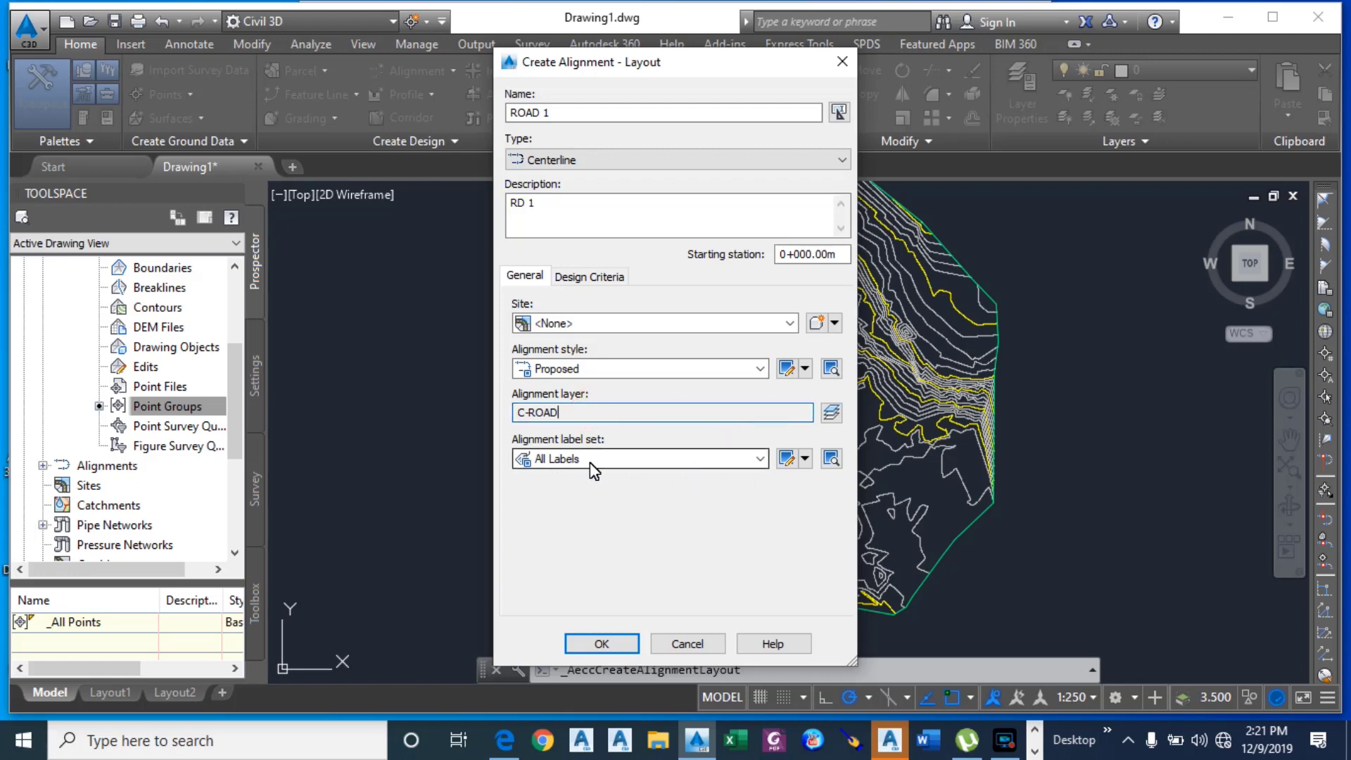
left_click(759, 460)
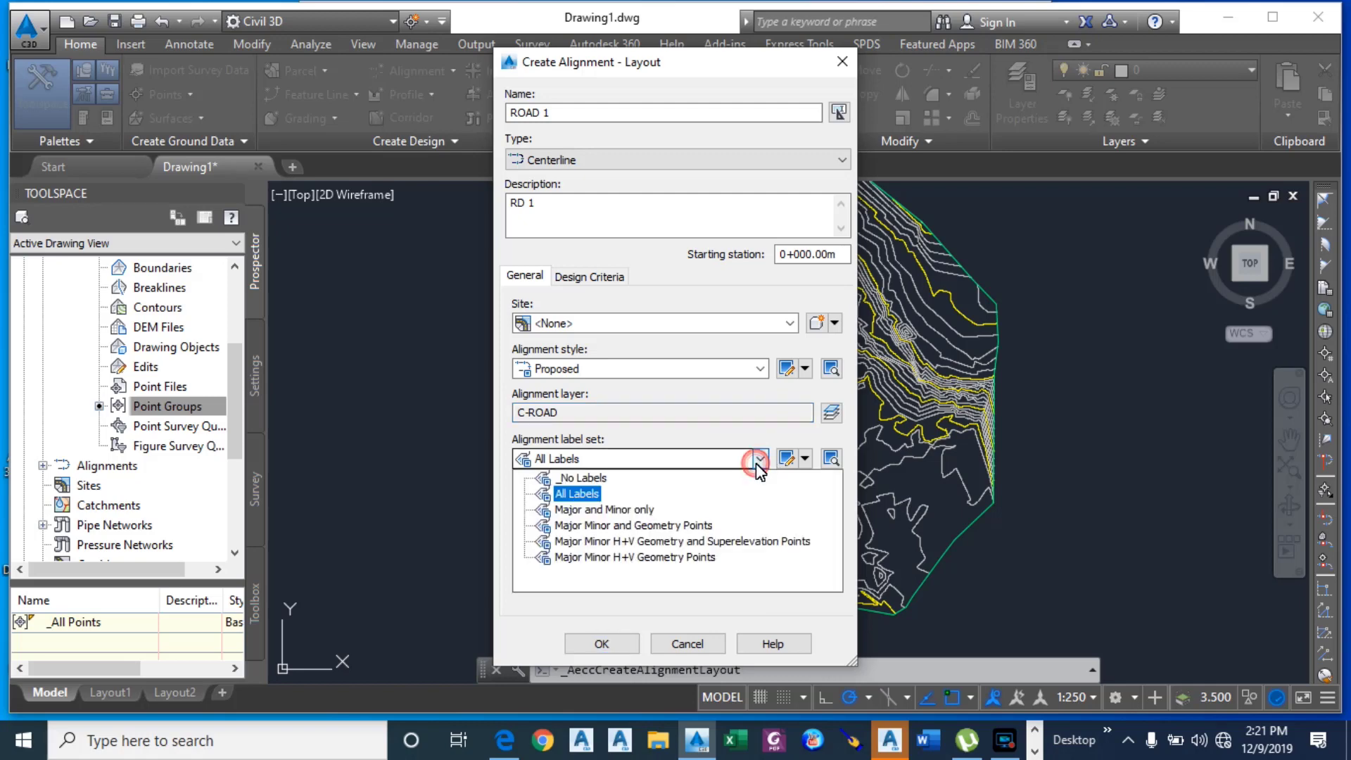
left_click(757, 461)
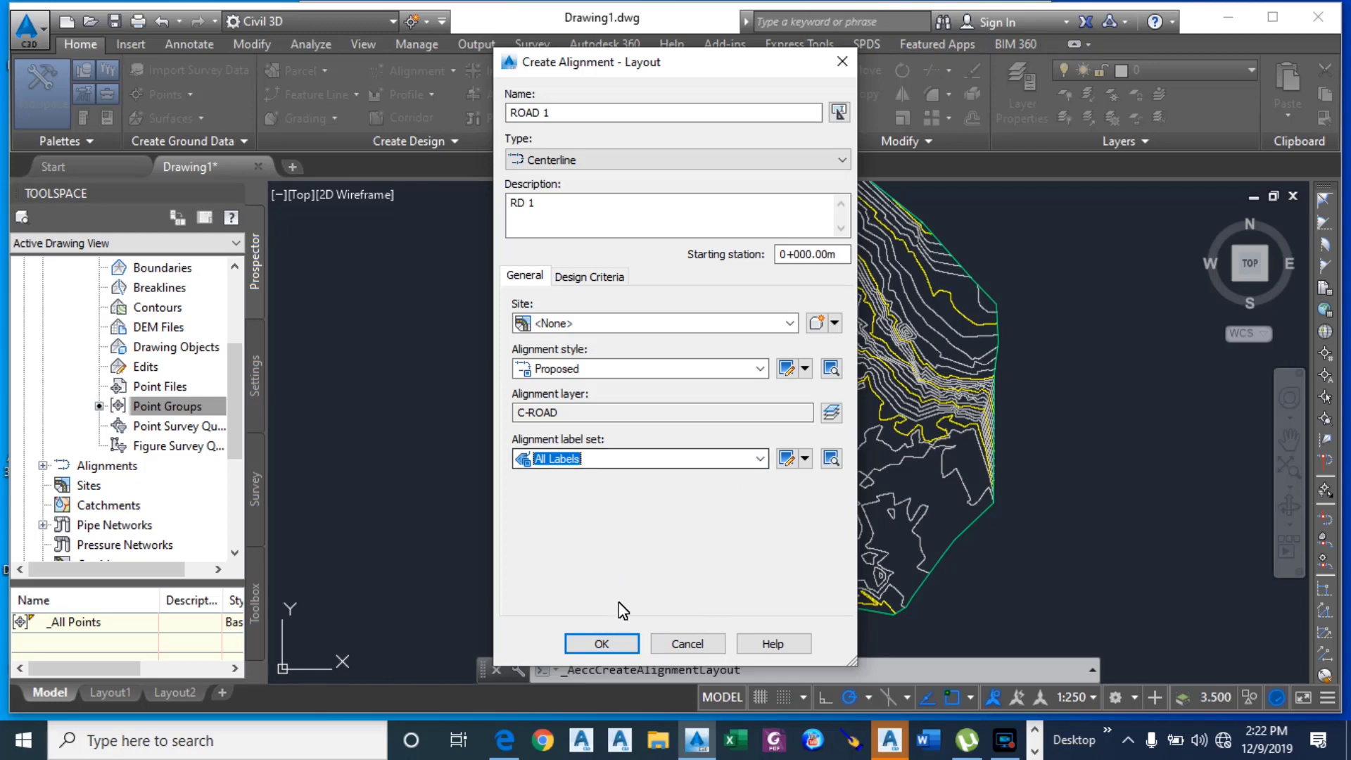
left_click(602, 643)
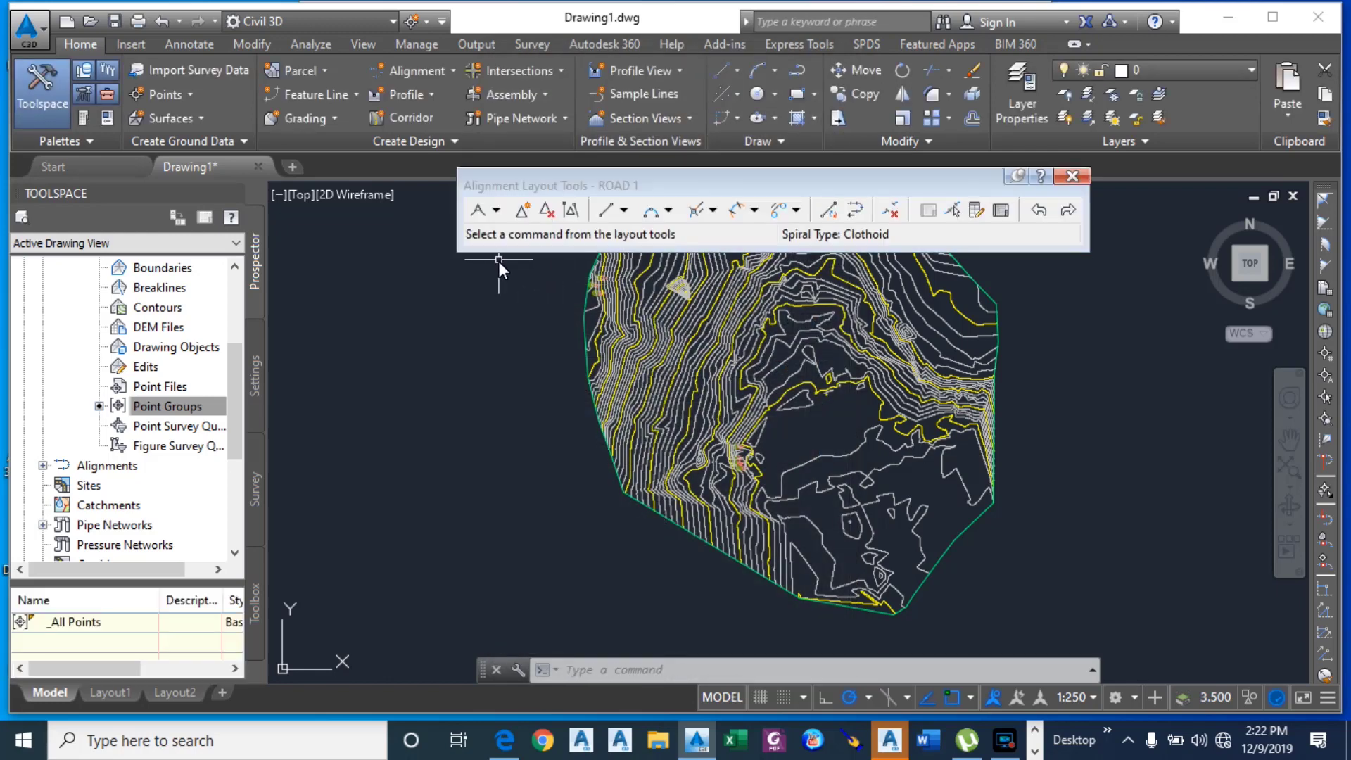
Step: Begin a Tangent-Tangent (With curves) layout near the surface's southern tip and run its first tangent northwest to the southwestern contours
left_click(496, 210)
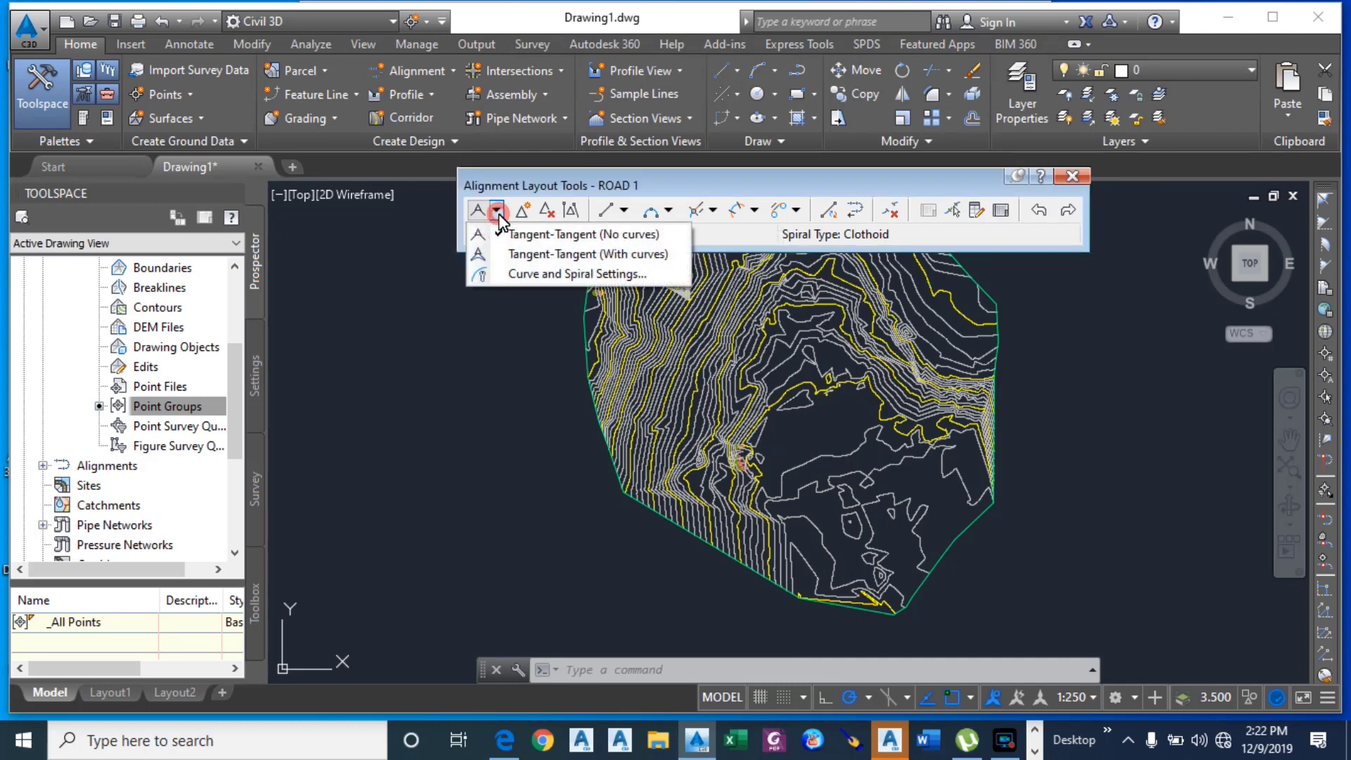
left_click(520, 257)
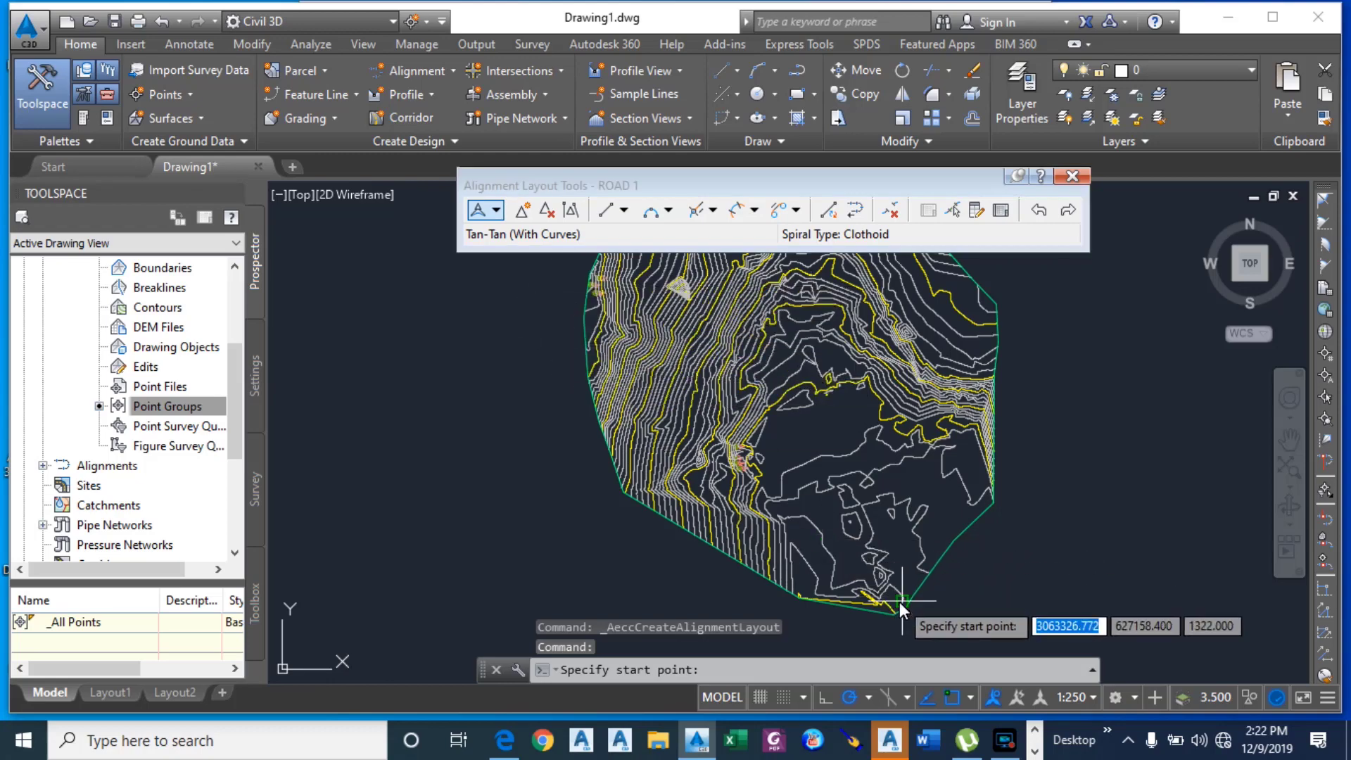
scroll(888, 596, "up", 2)
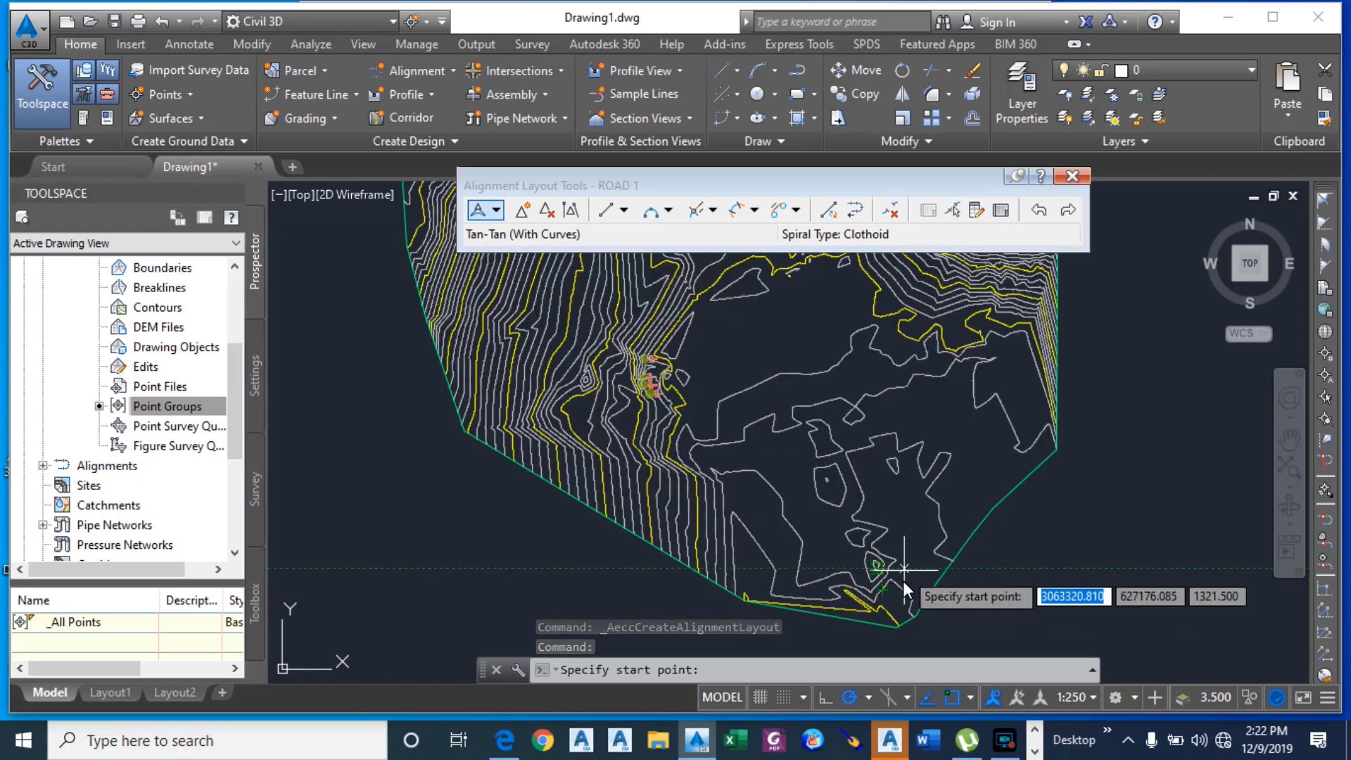
scroll(900, 594, "up", 1)
scroll(901, 591, "down", 3)
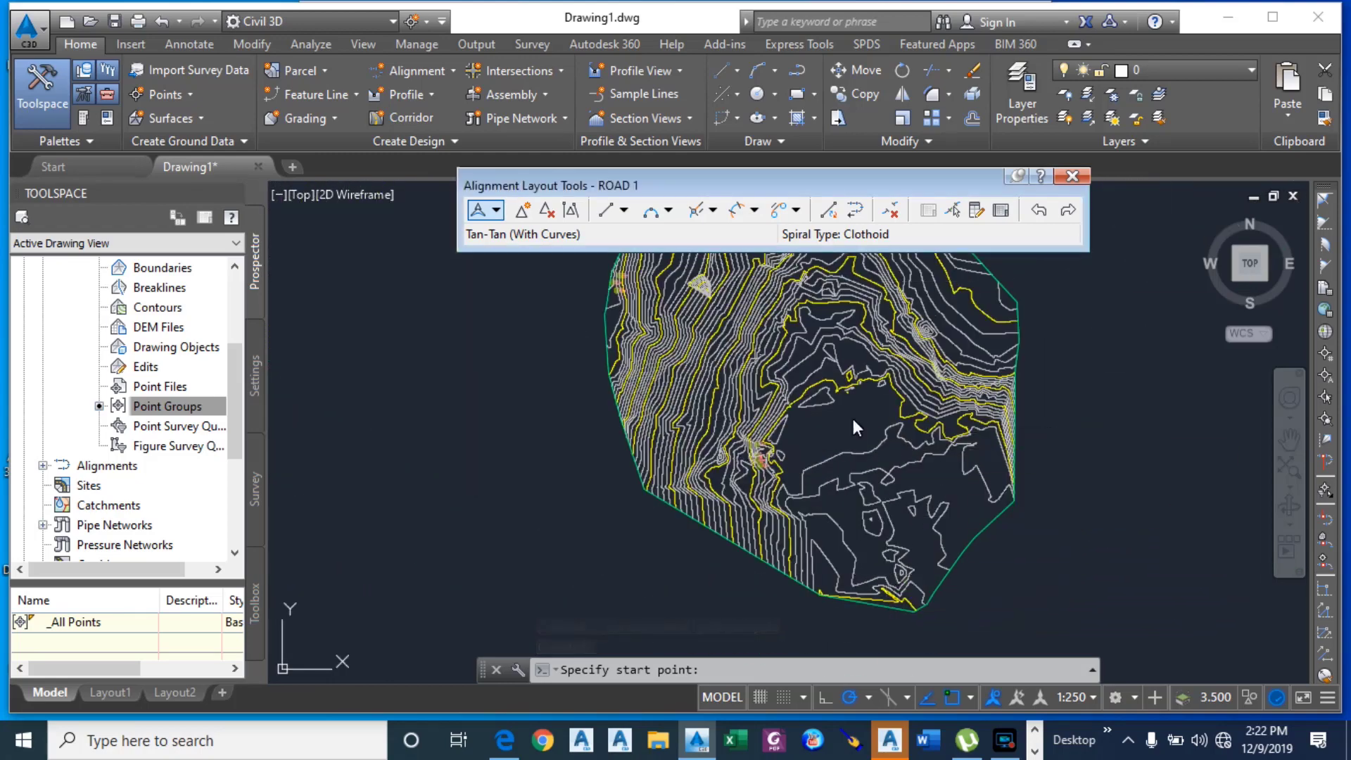
scroll(908, 584, "up", 3)
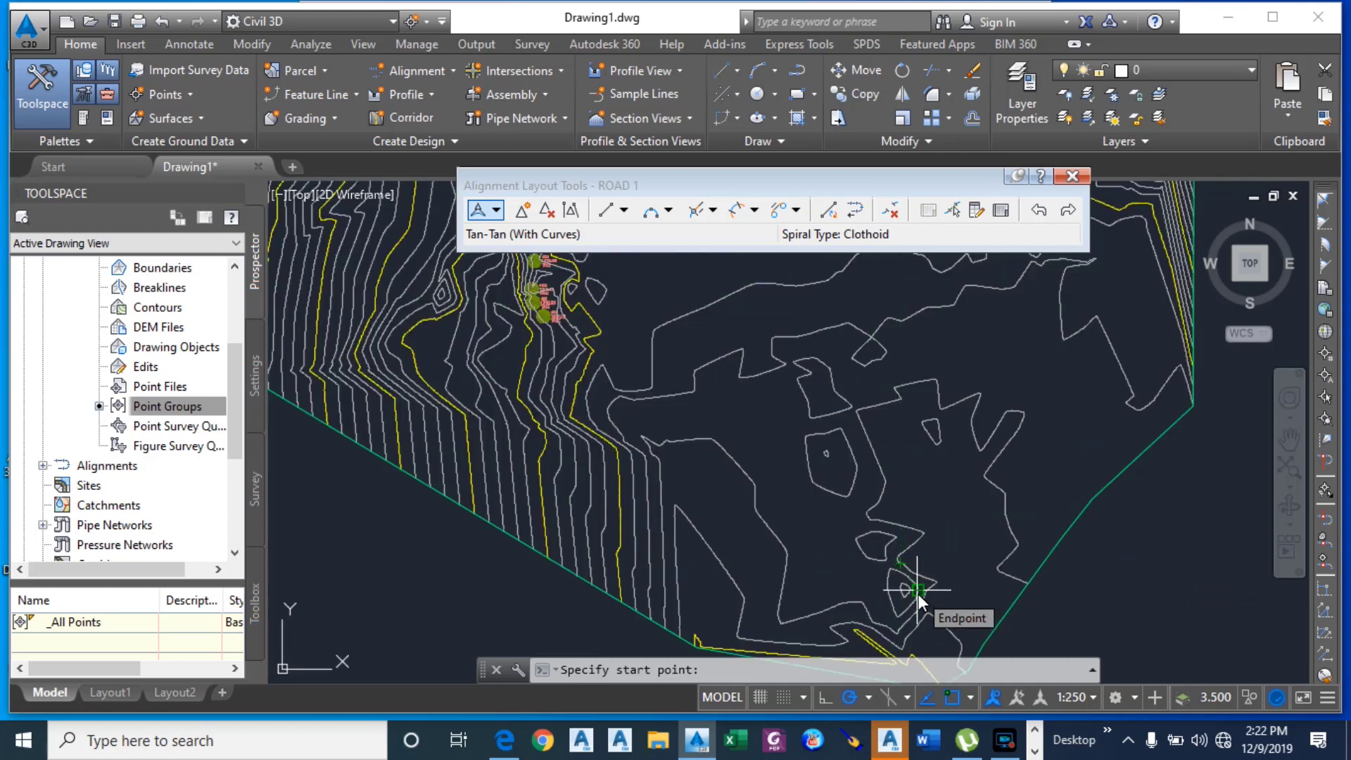
left_click(918, 594)
scroll(915, 597, "down", 3)
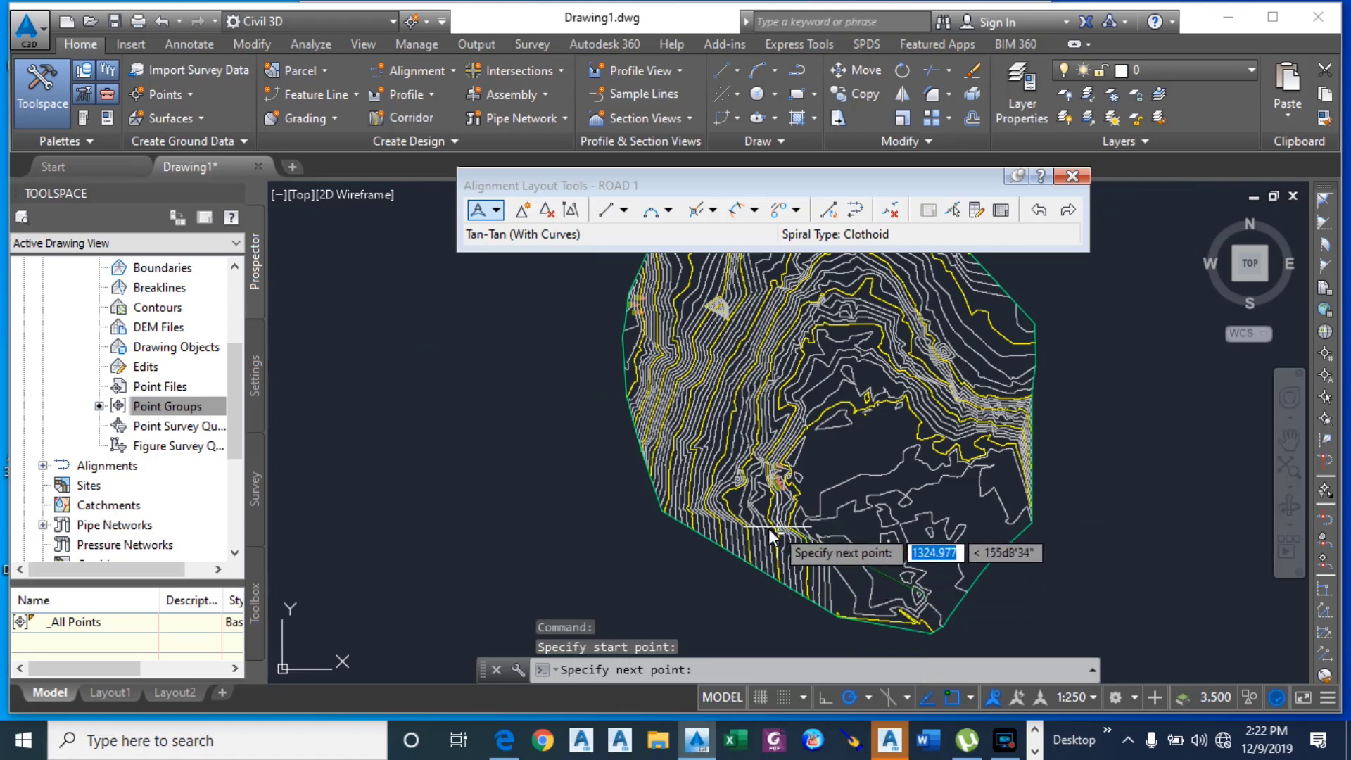
scroll(771, 533, "up", 3)
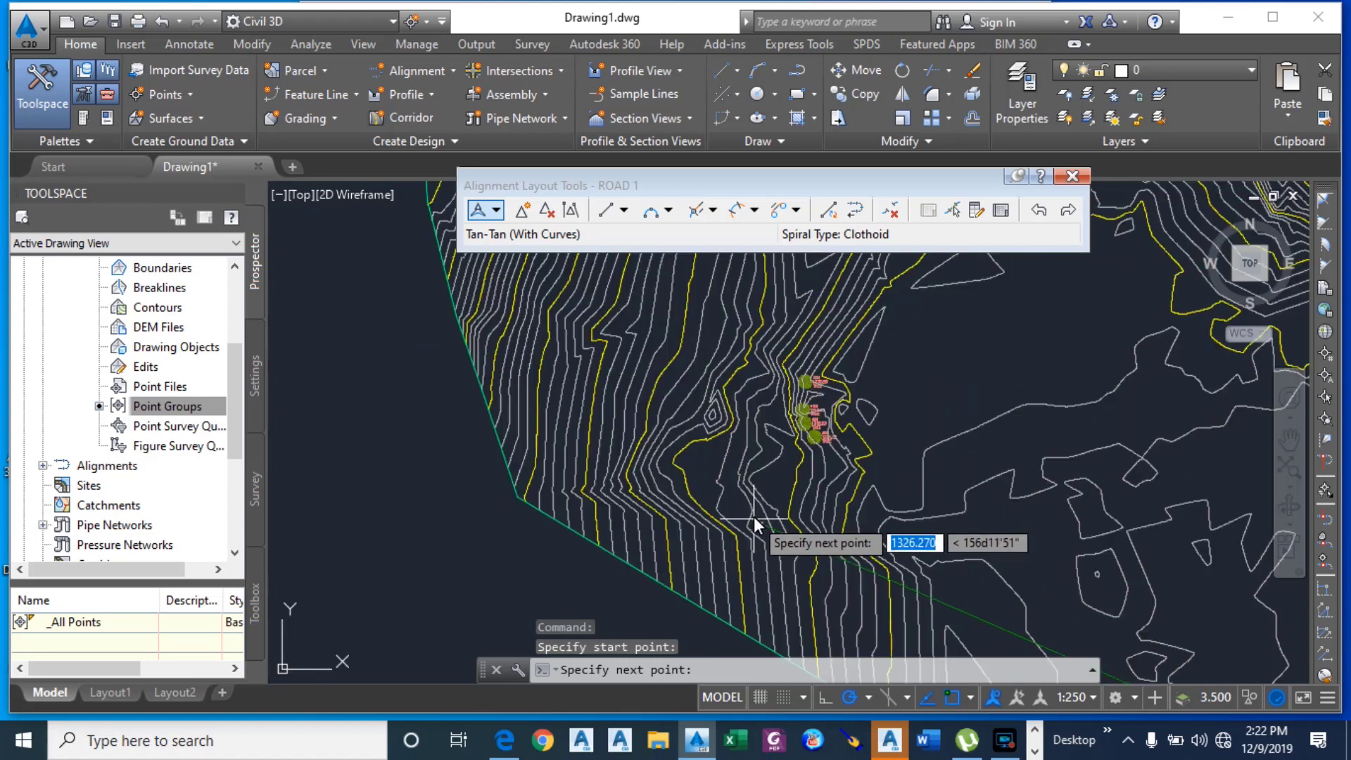
left_click(668, 458)
Step: Extend the alignment with tangents up the surface's western side, across the north and down to the northeastern edge
scroll(669, 458, "down", 3)
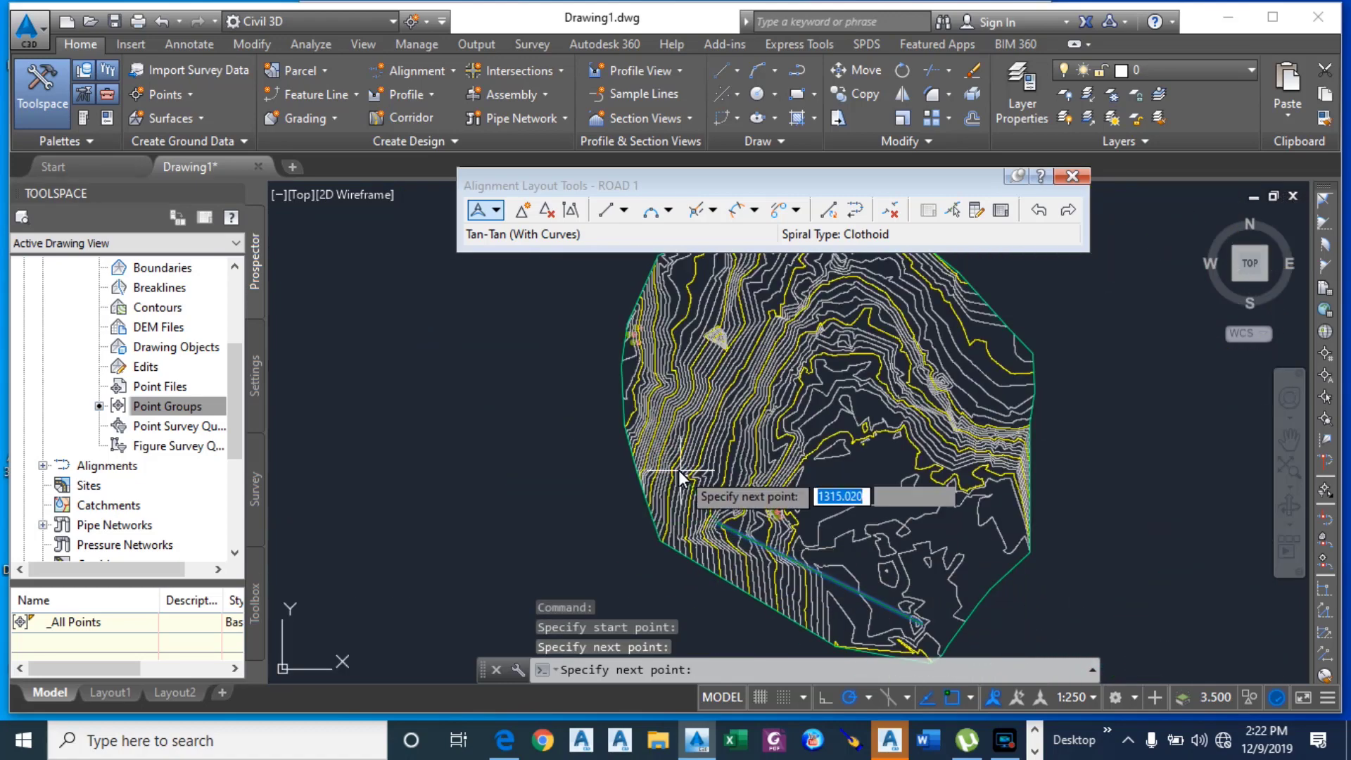
left_click(666, 439)
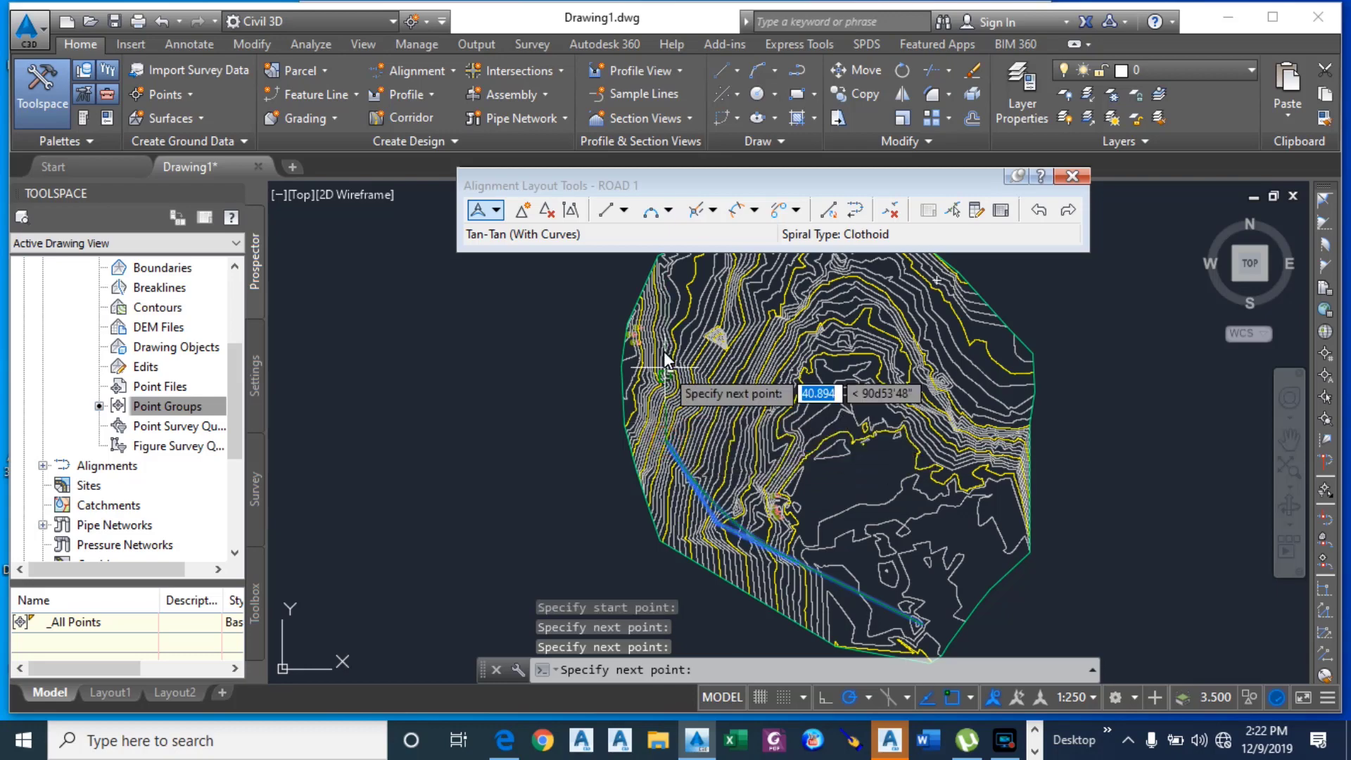
left_click(673, 307)
scroll(674, 313, "down", 3)
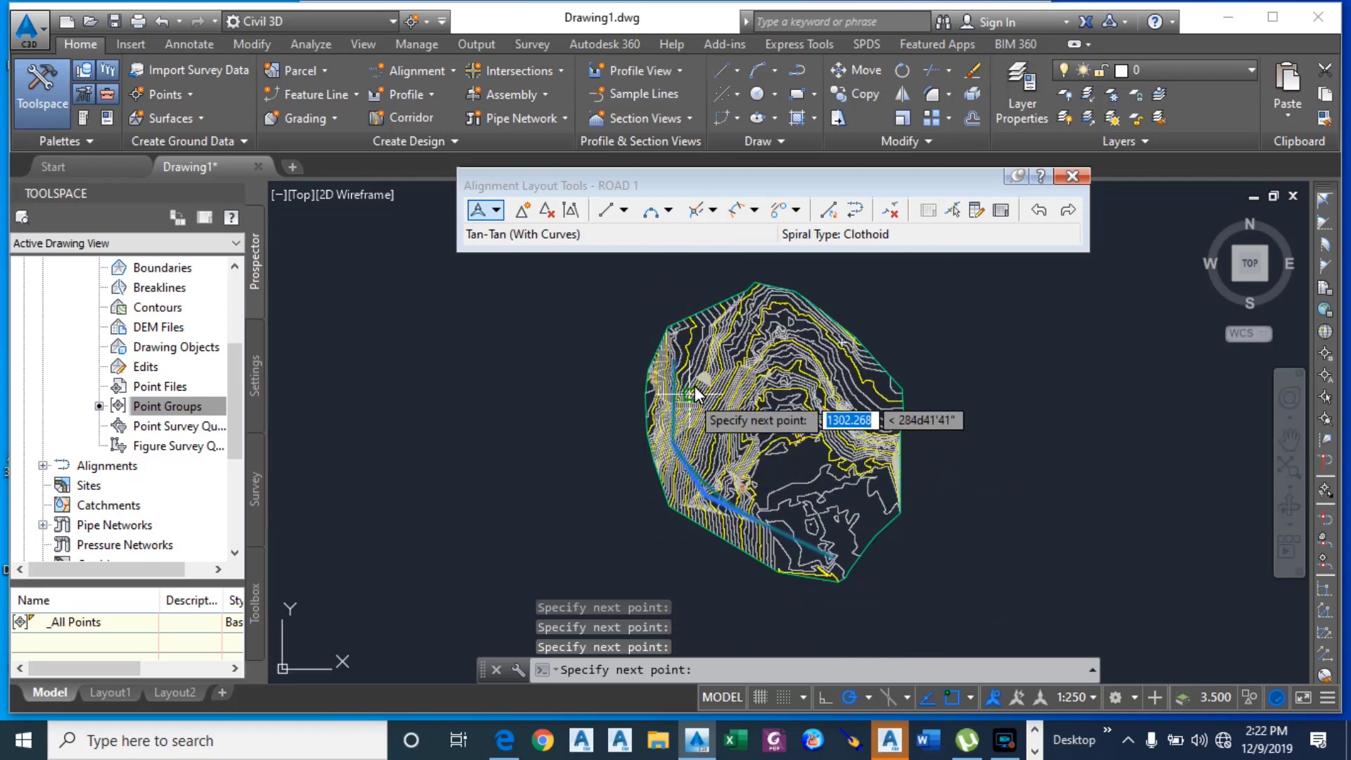
scroll(714, 321, "up", 5)
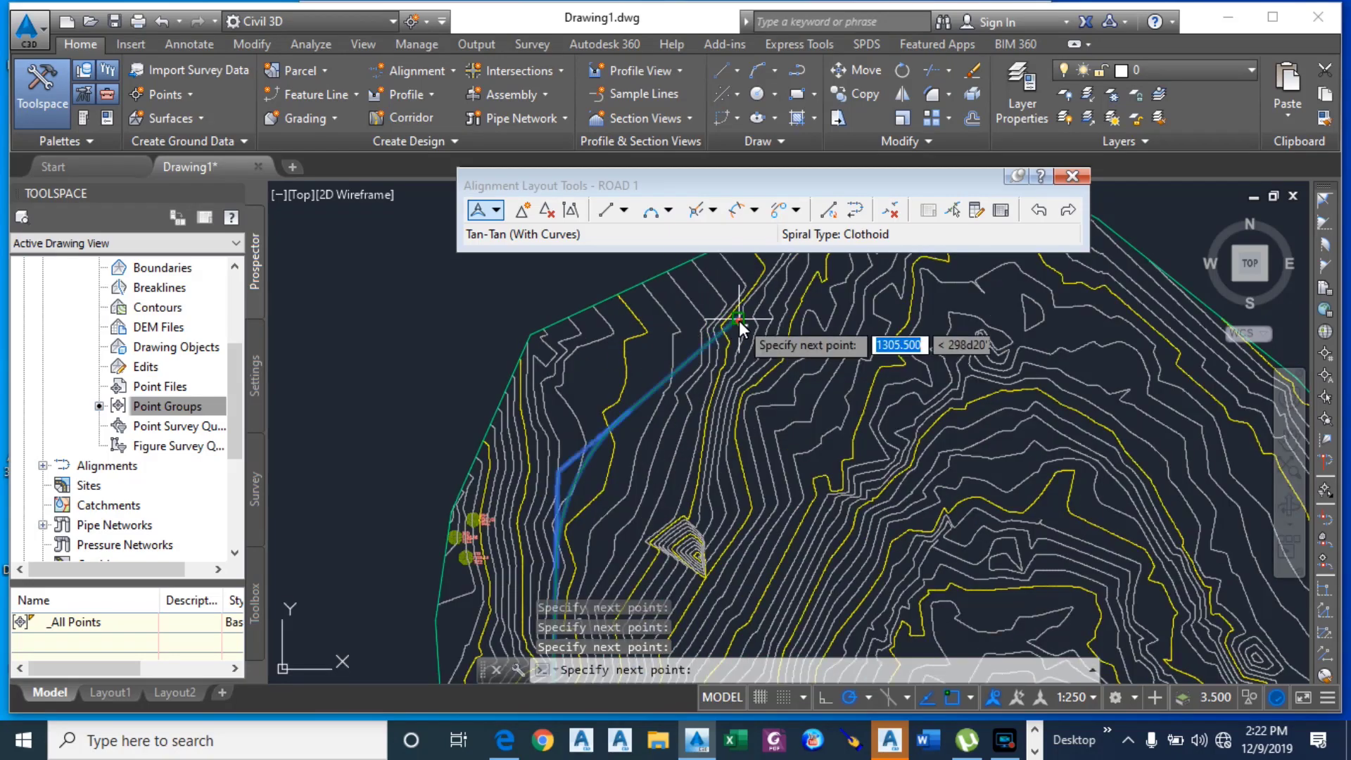
scroll(739, 324, "down", 5)
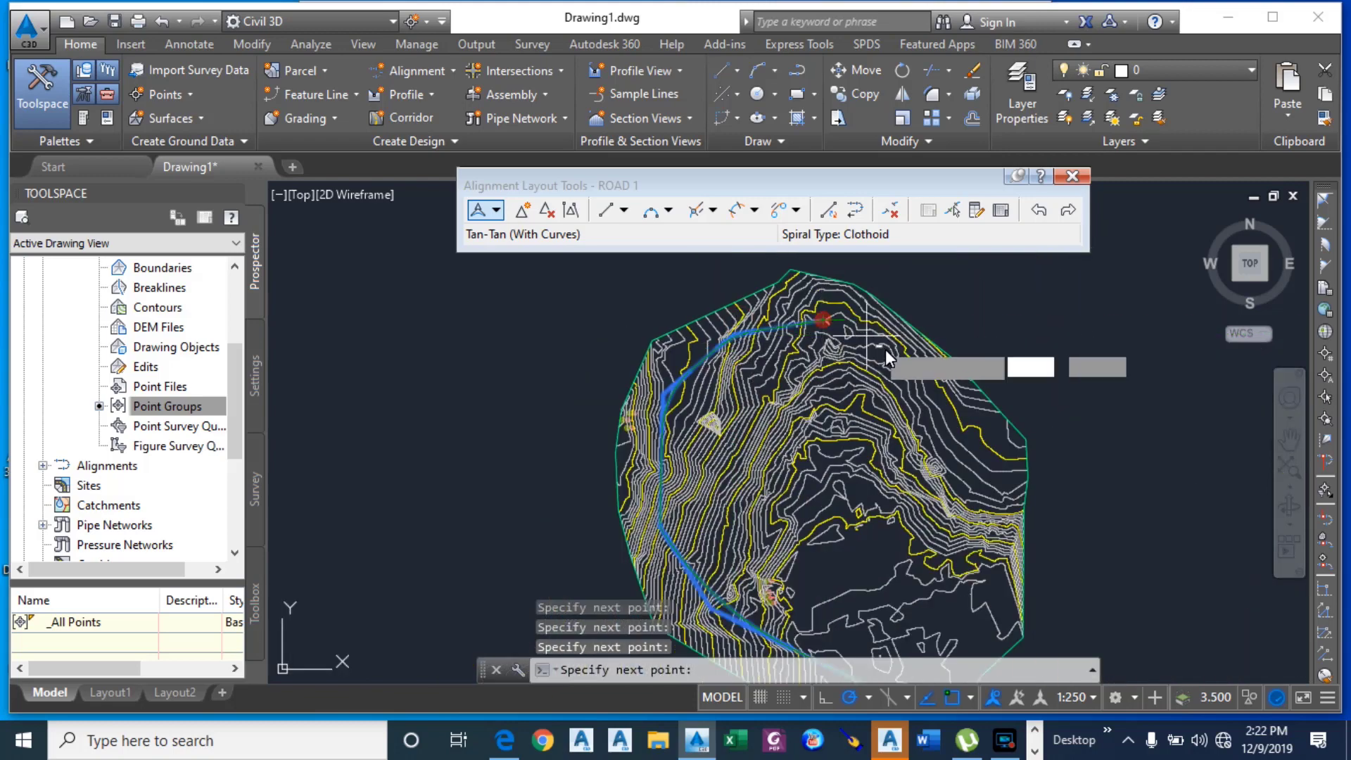
left_click(918, 378)
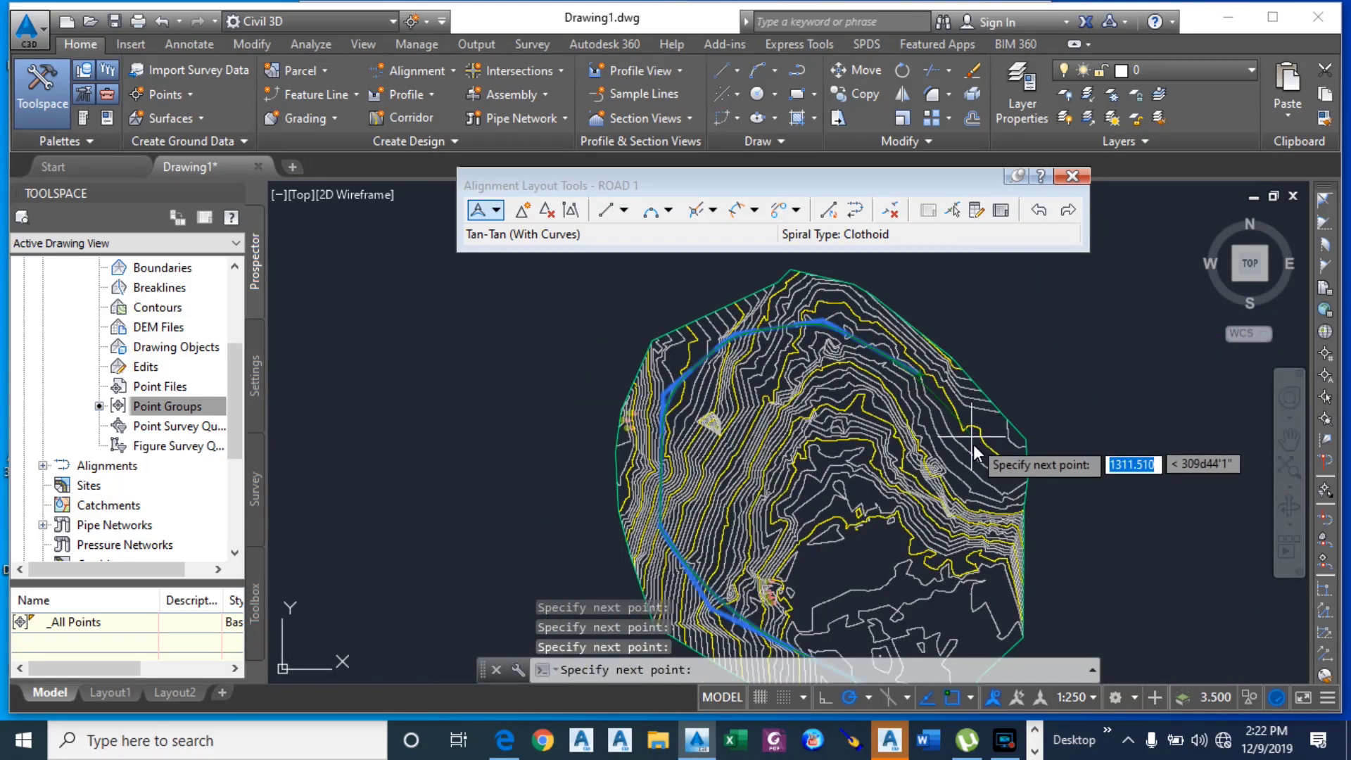
left_click(986, 462)
Step: Continue the alignment south along the eastern edge, then back west and northwest across the flat central area
scroll(989, 519, "down", 5)
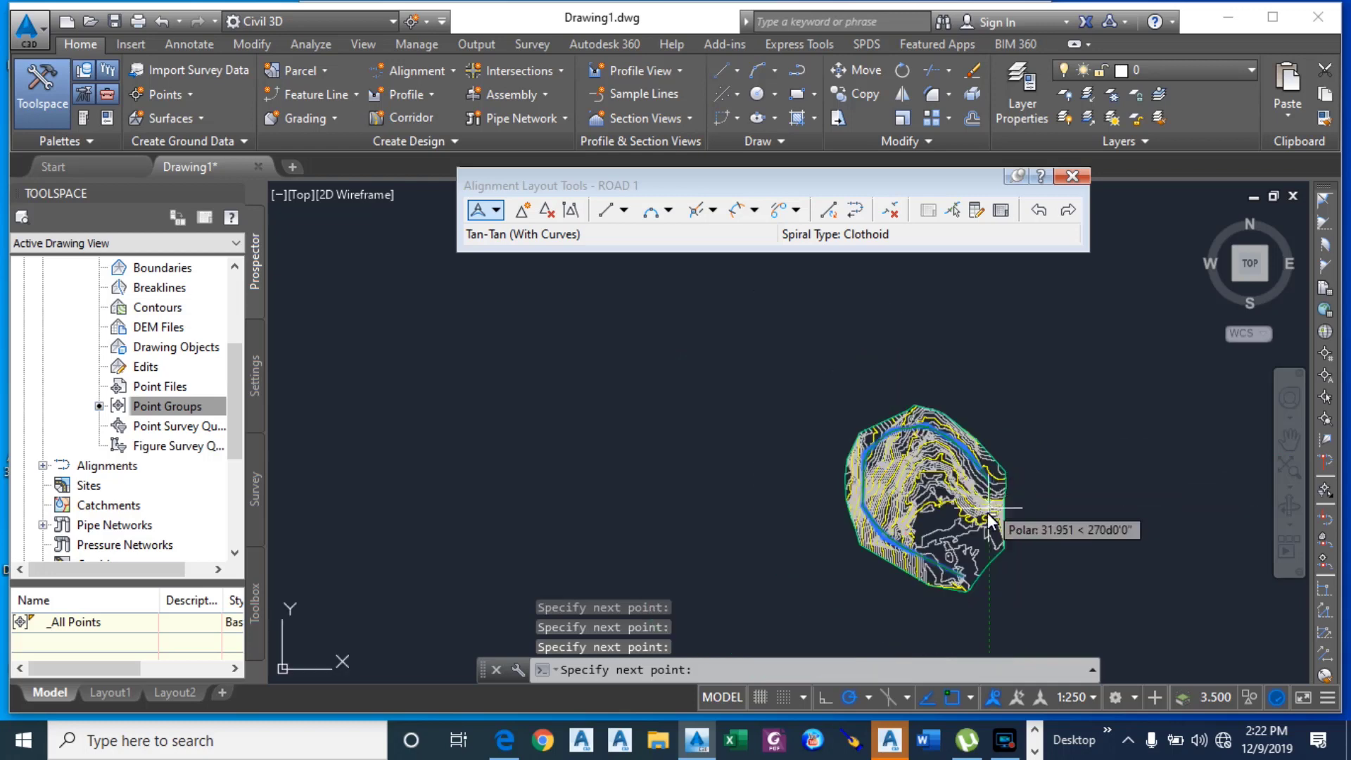
scroll(987, 536, "up", 3)
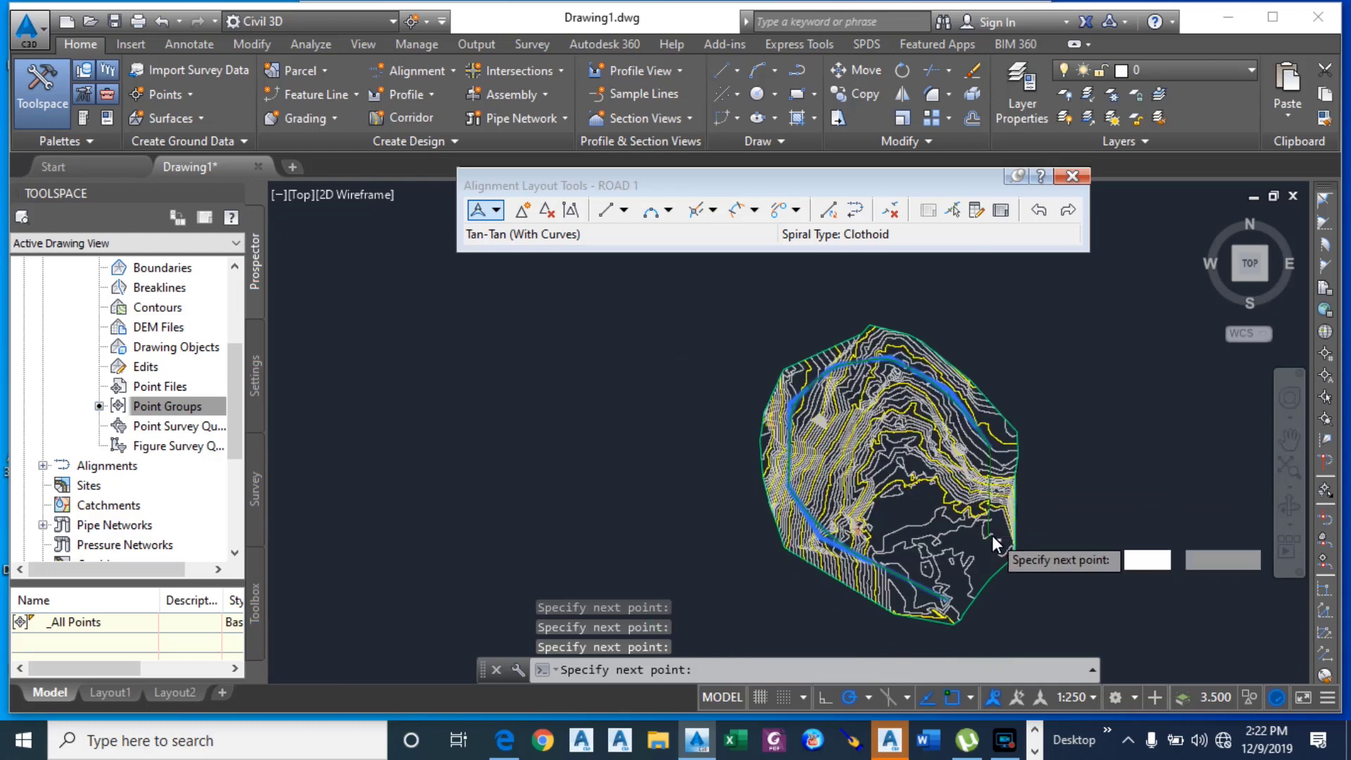
scroll(992, 534, "up", 2)
left_click(992, 535)
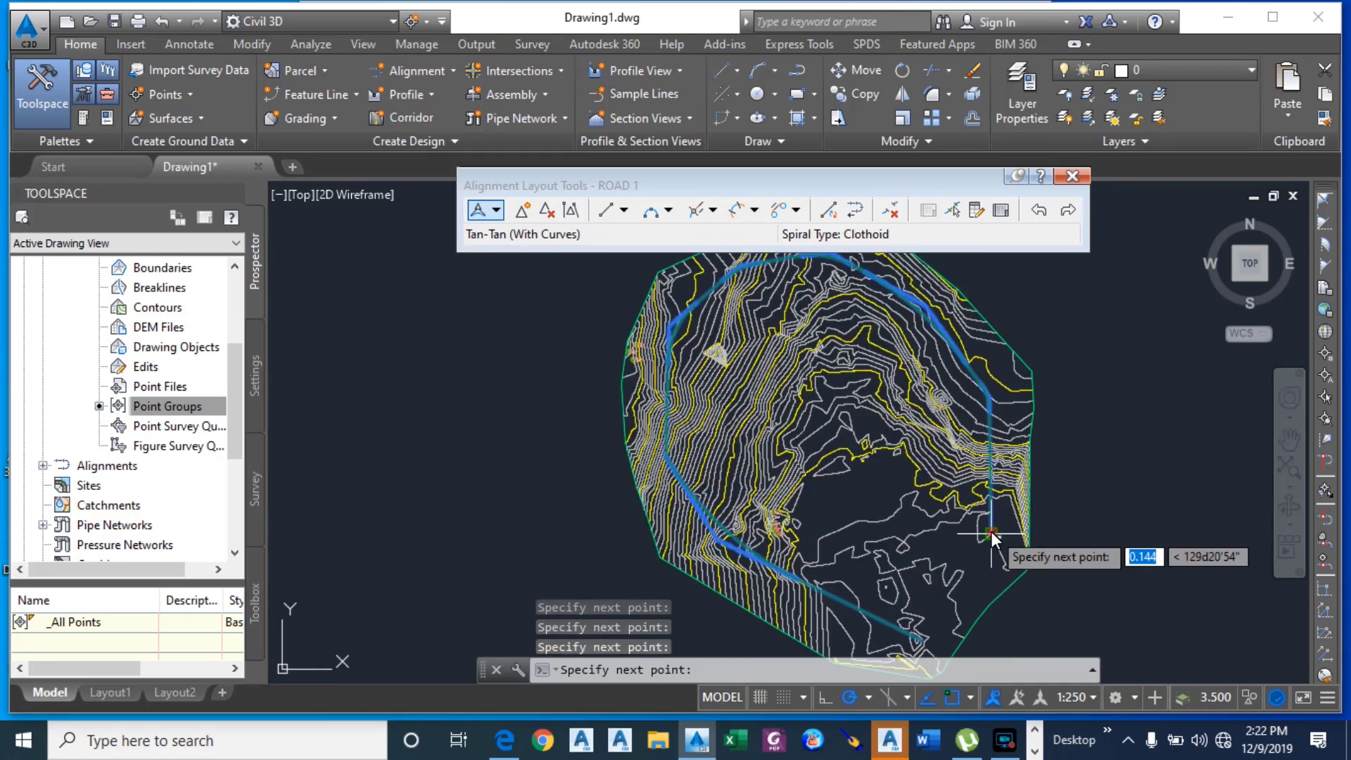
left_click(906, 556)
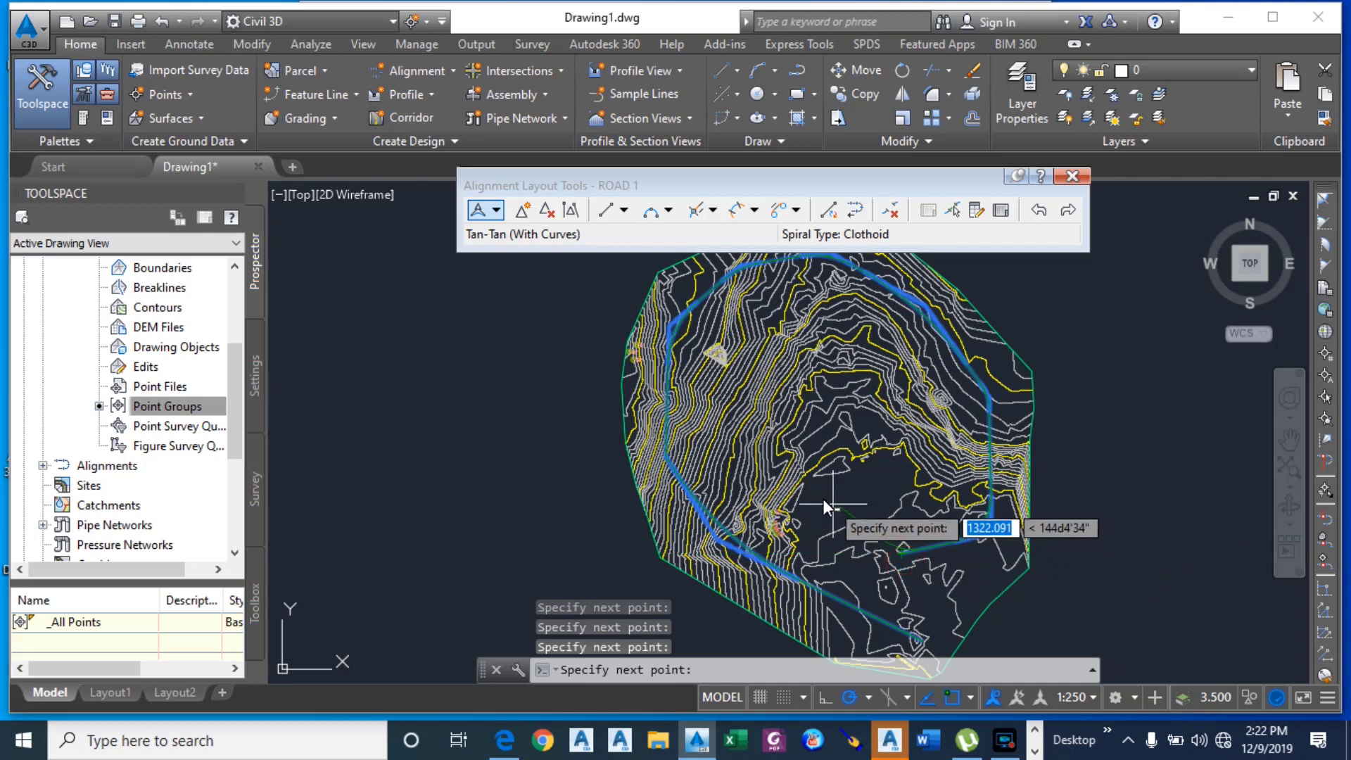
left_click(803, 487)
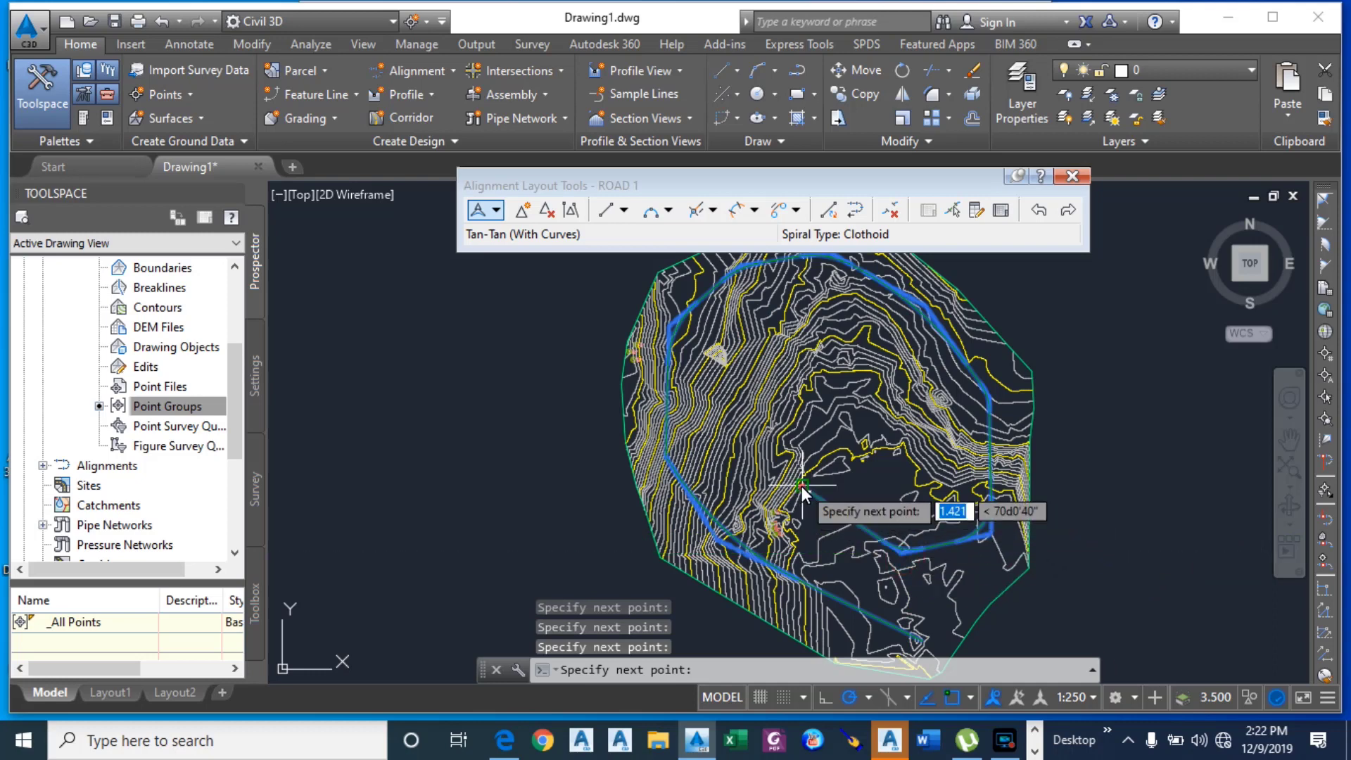
Step: Loop the alignment north and around the inner contours, end it at a contour endpoint on the inner eastern slope, and finish the layout
left_click(752, 390)
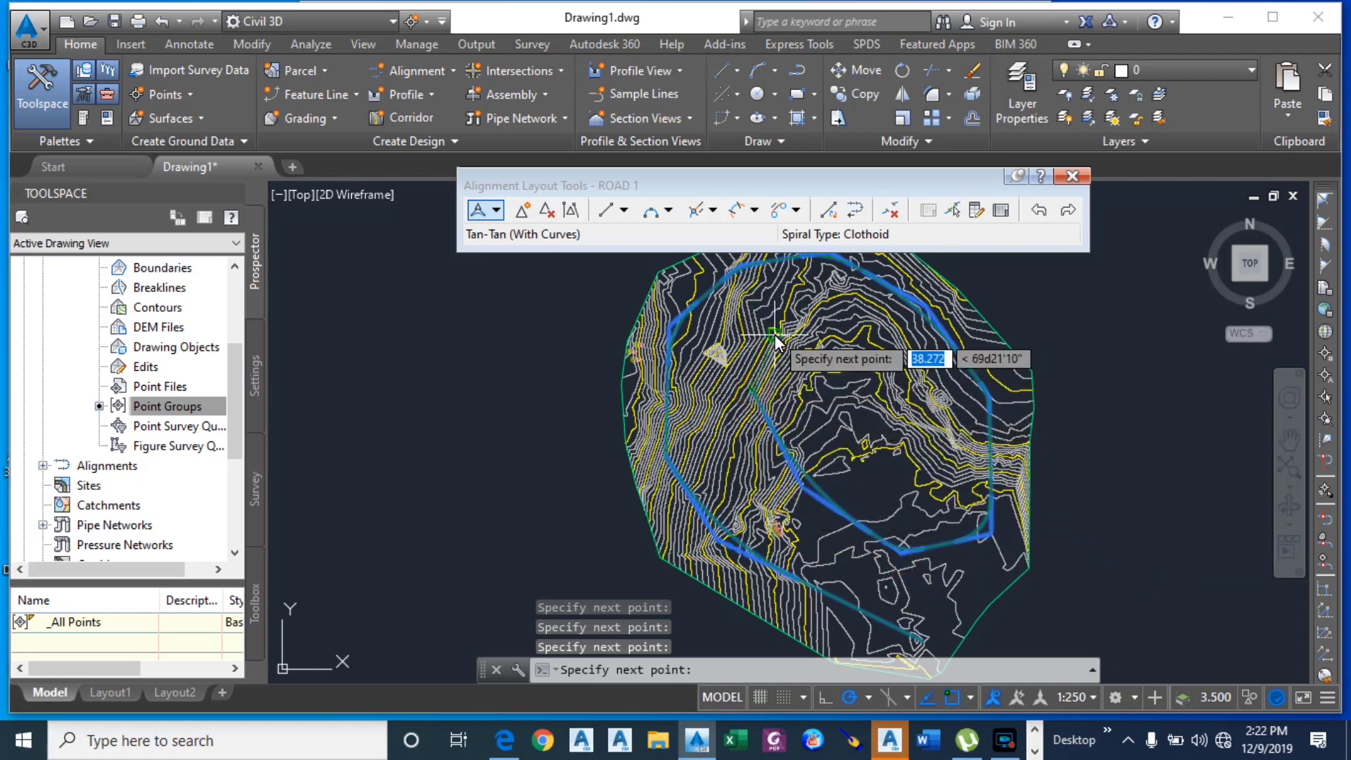
left_click(774, 333)
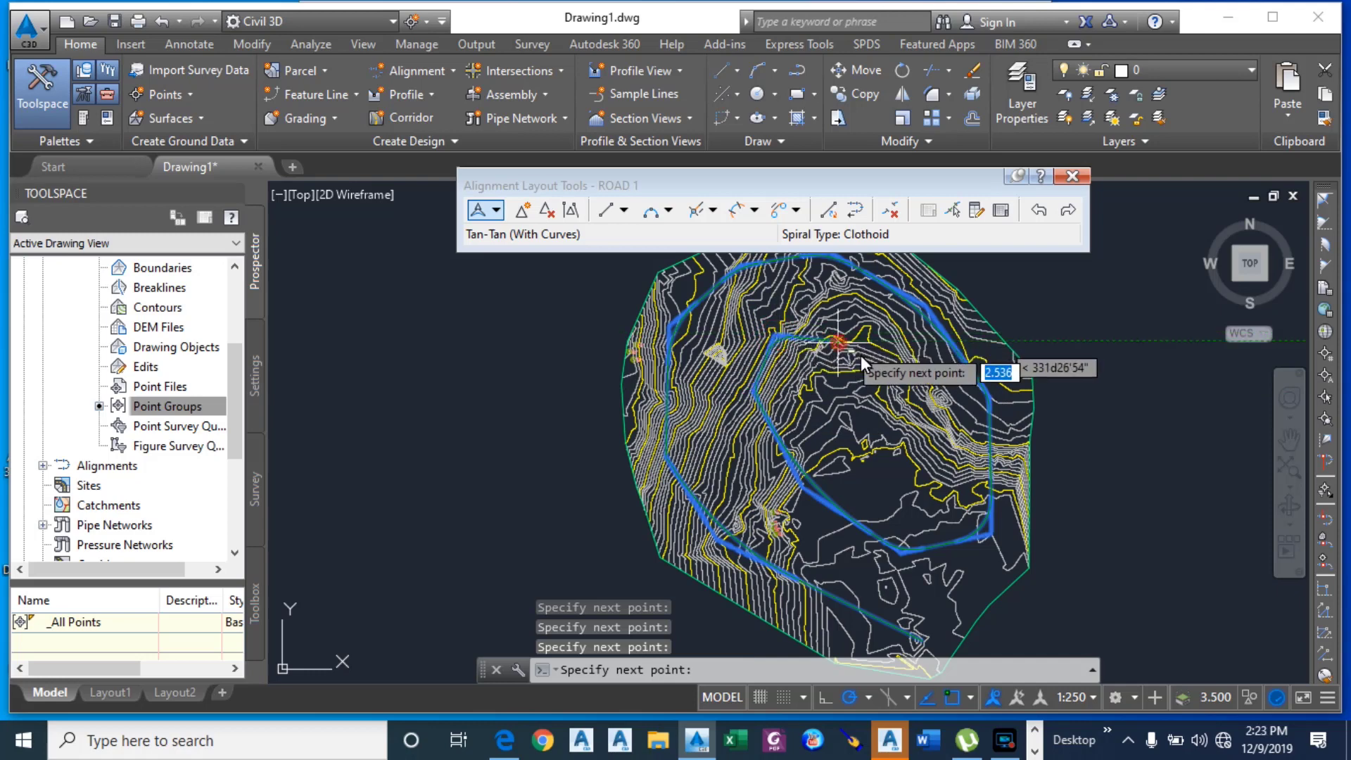
left_click(837, 343)
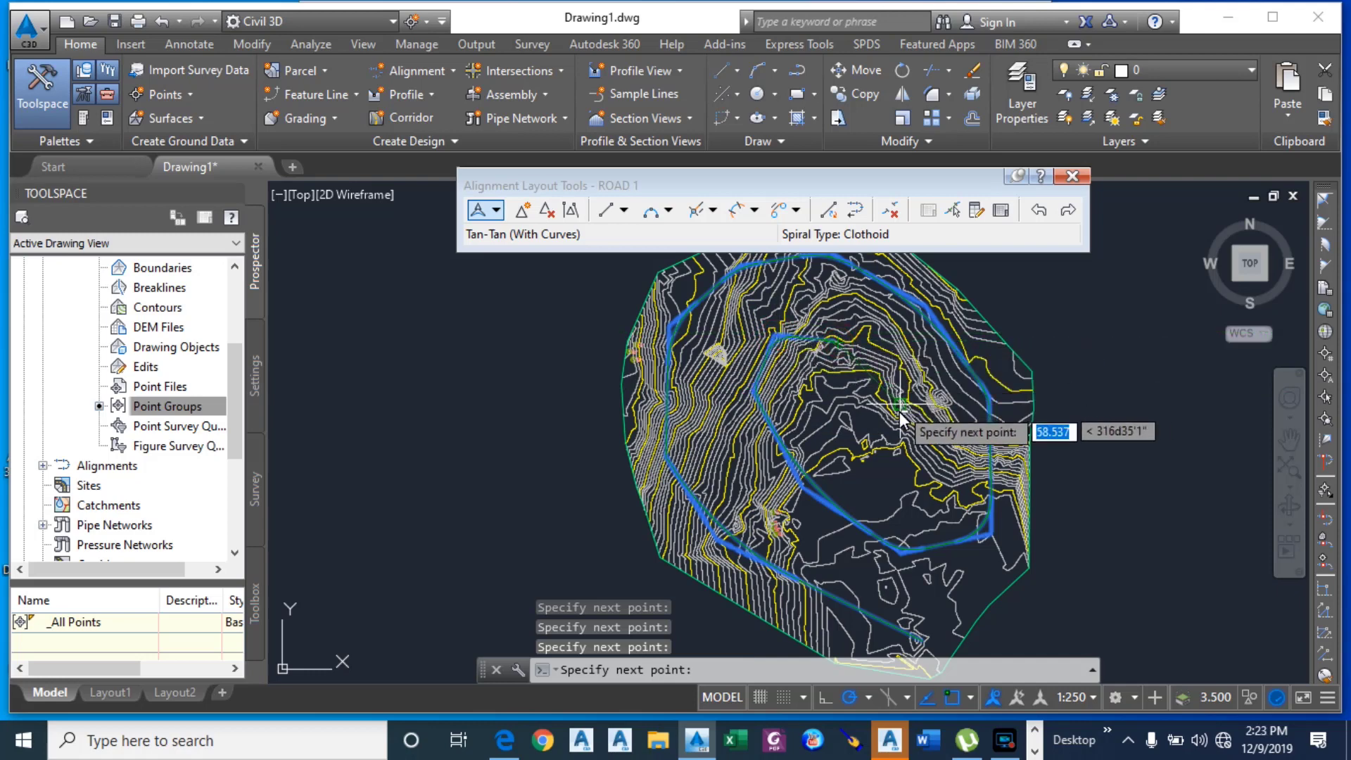
left_click(927, 462)
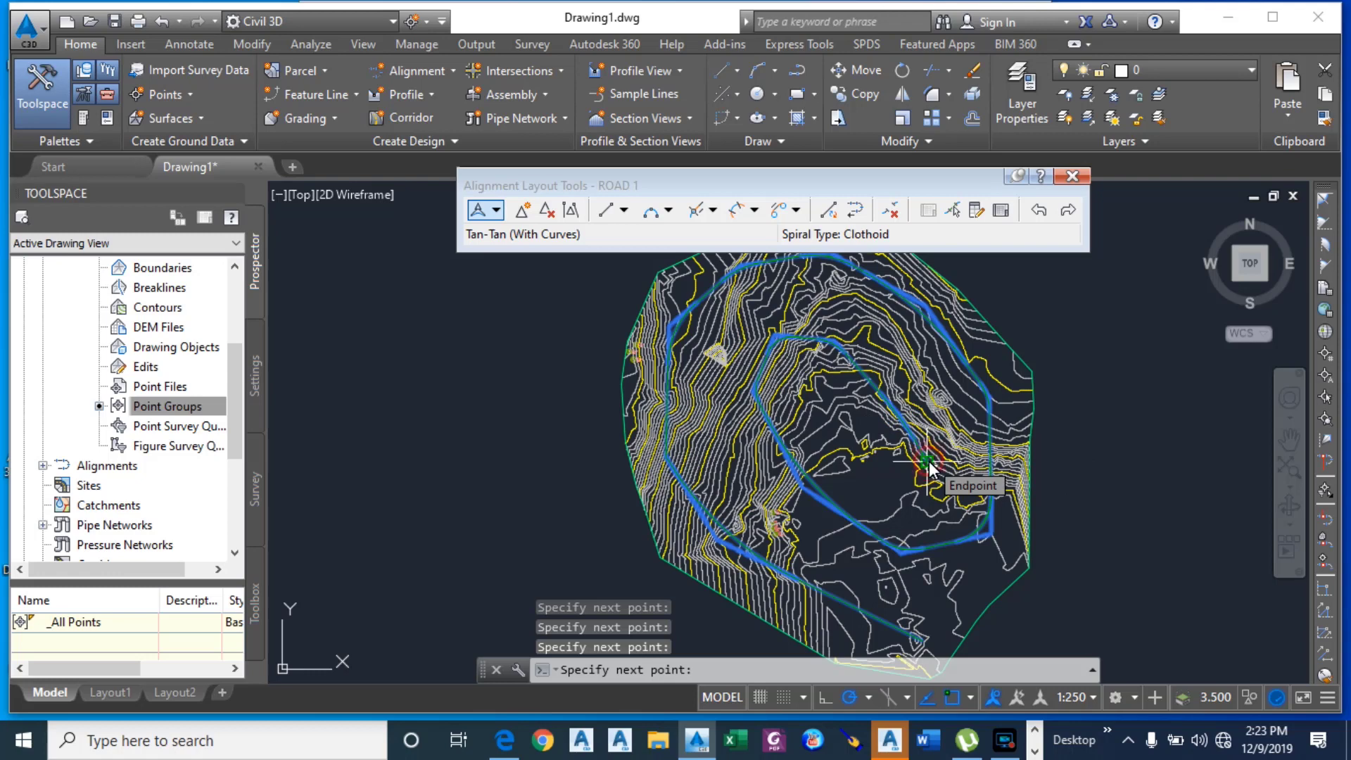
key("Return")
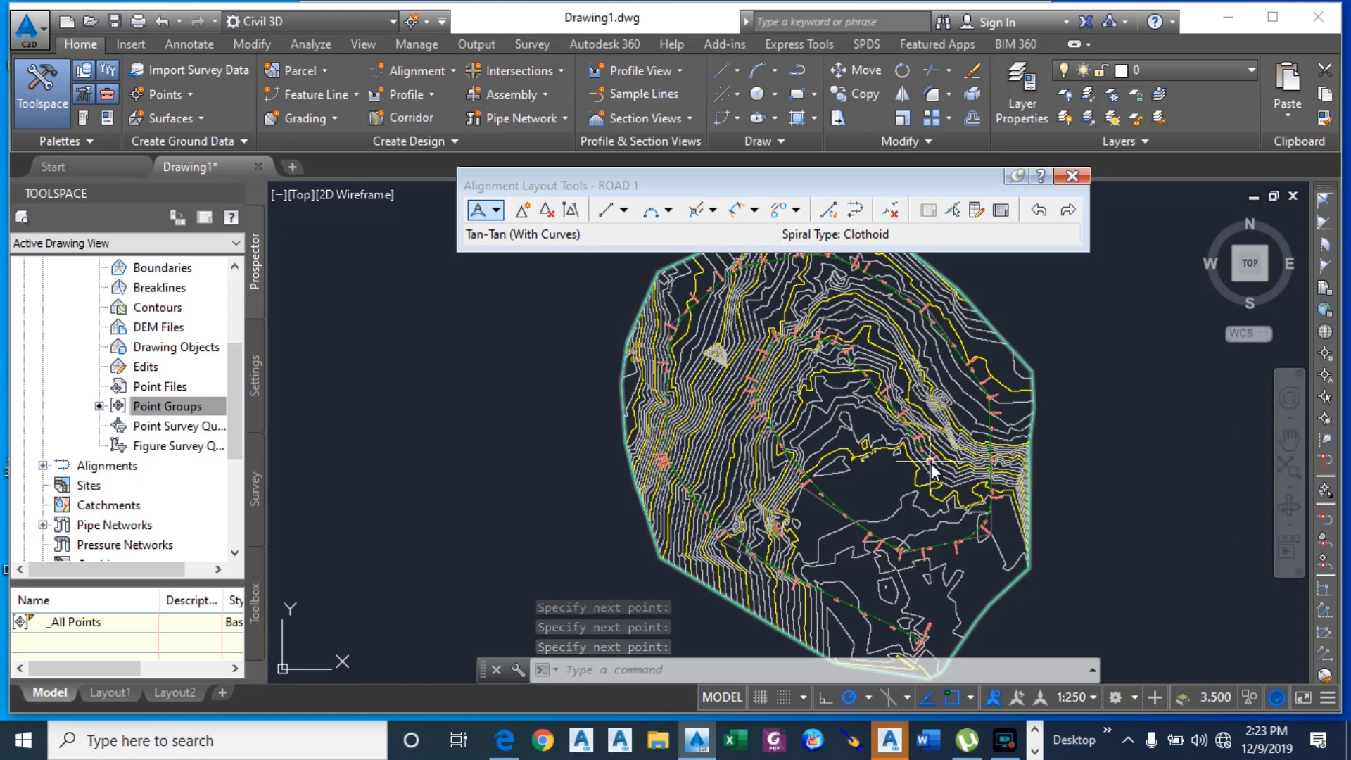
Step: Examine the ROAD 1 alignment from its start station northwest to the tight curve on the surface's western side
scroll(933, 463, "up", 4)
scroll(871, 446, "up", 8)
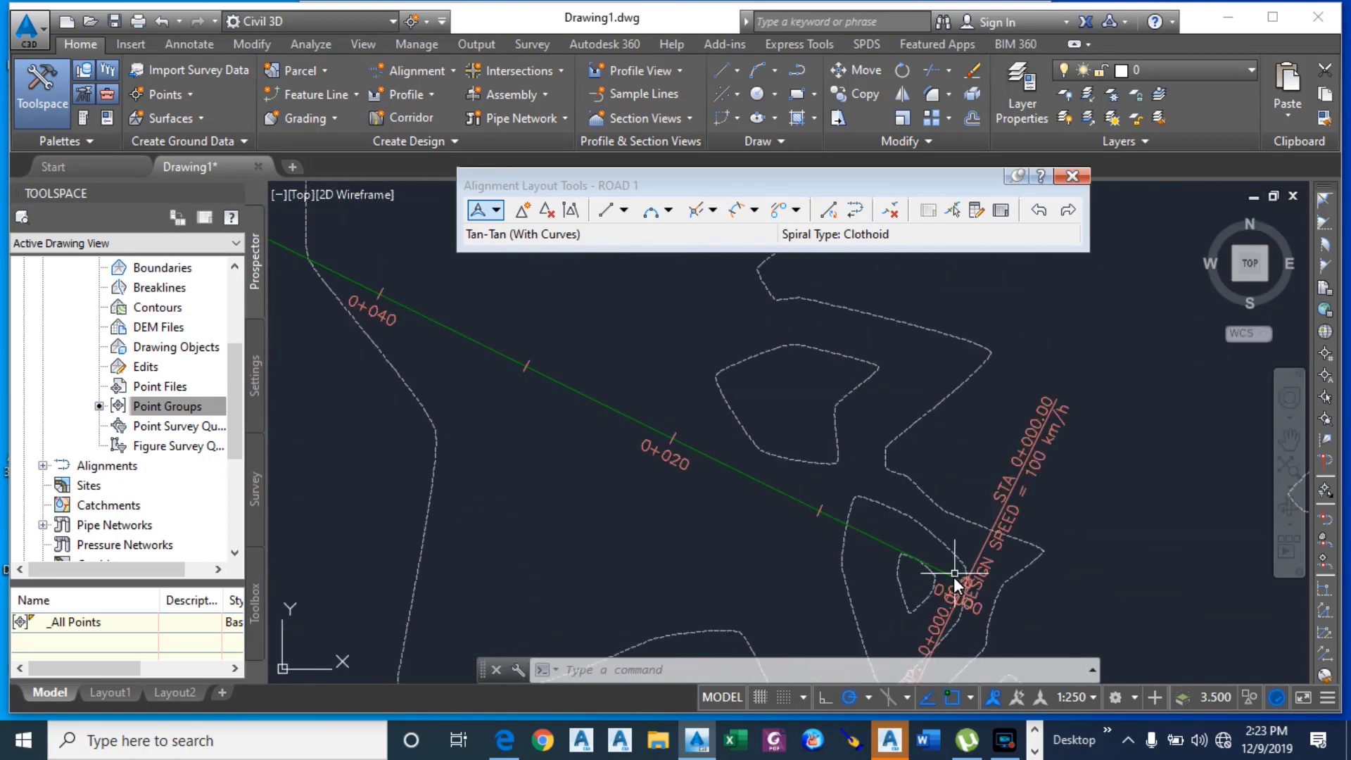
scroll(956, 615, "down", 6)
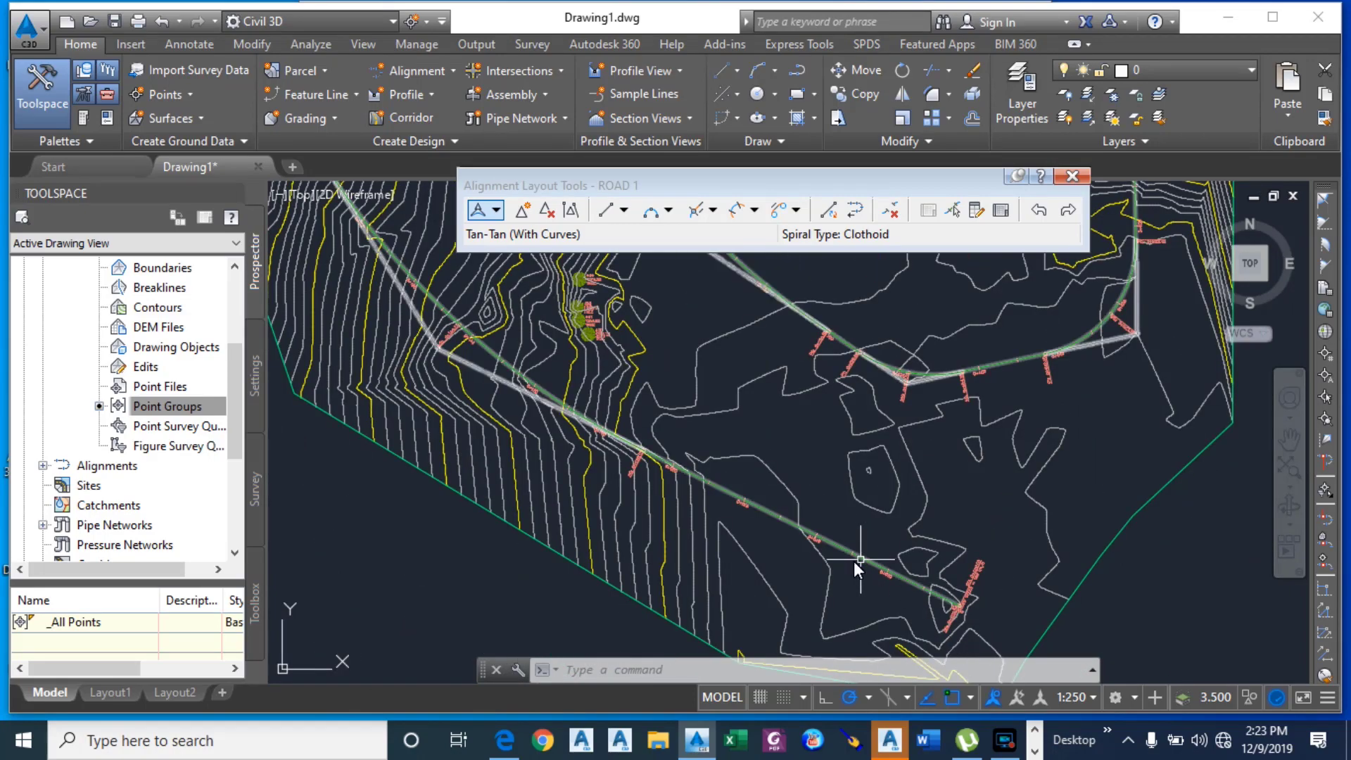
scroll(774, 535, "down", 4)
scroll(549, 407, "up", 8)
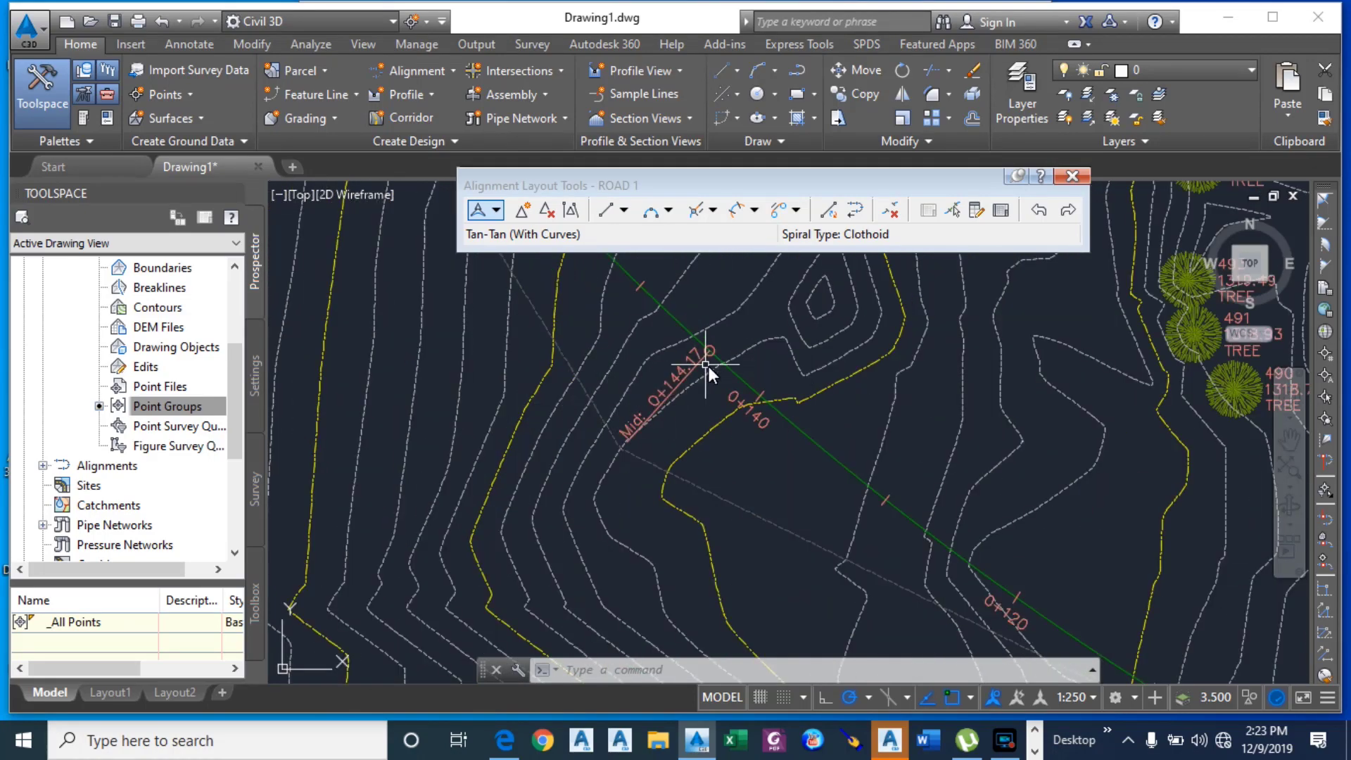
scroll(704, 506, "down", 5)
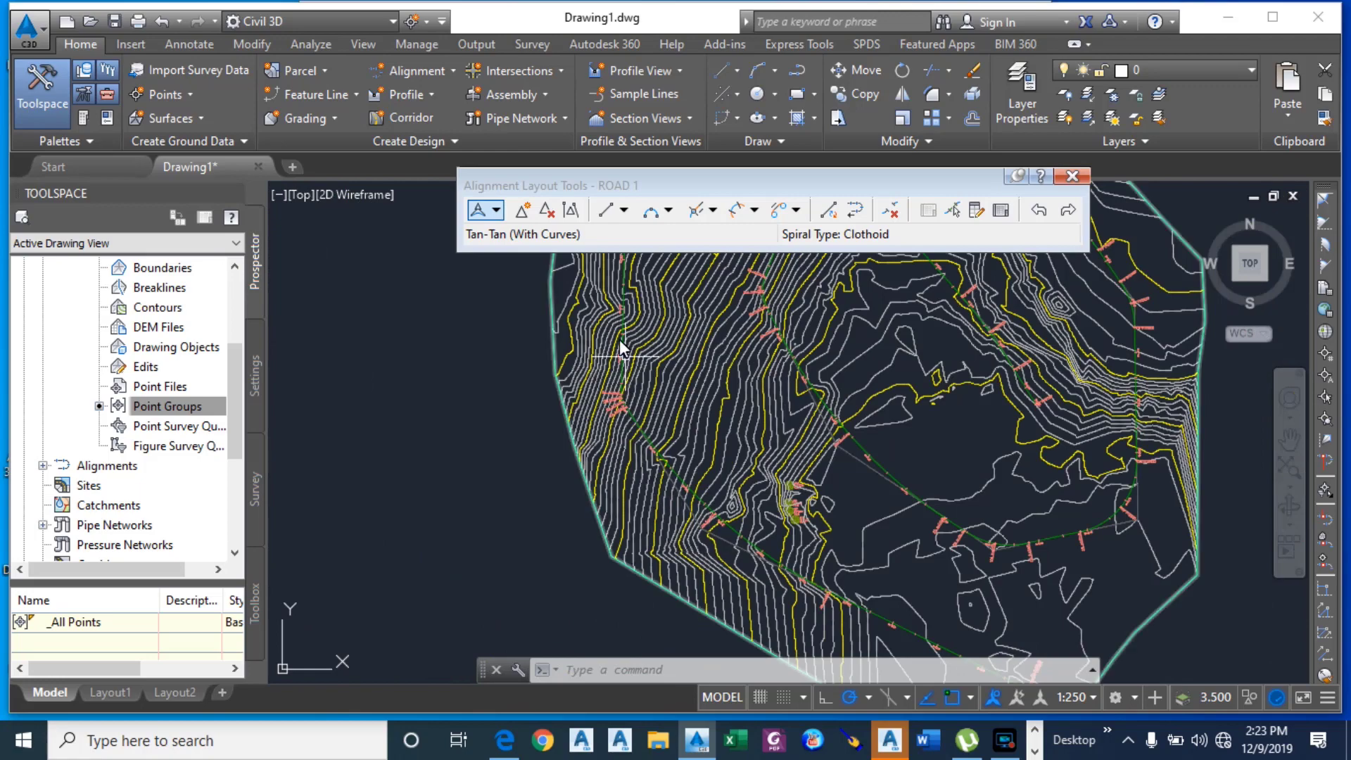
scroll(634, 380, "up", 6)
scroll(652, 416, "down", 2)
scroll(619, 429, "up", 7)
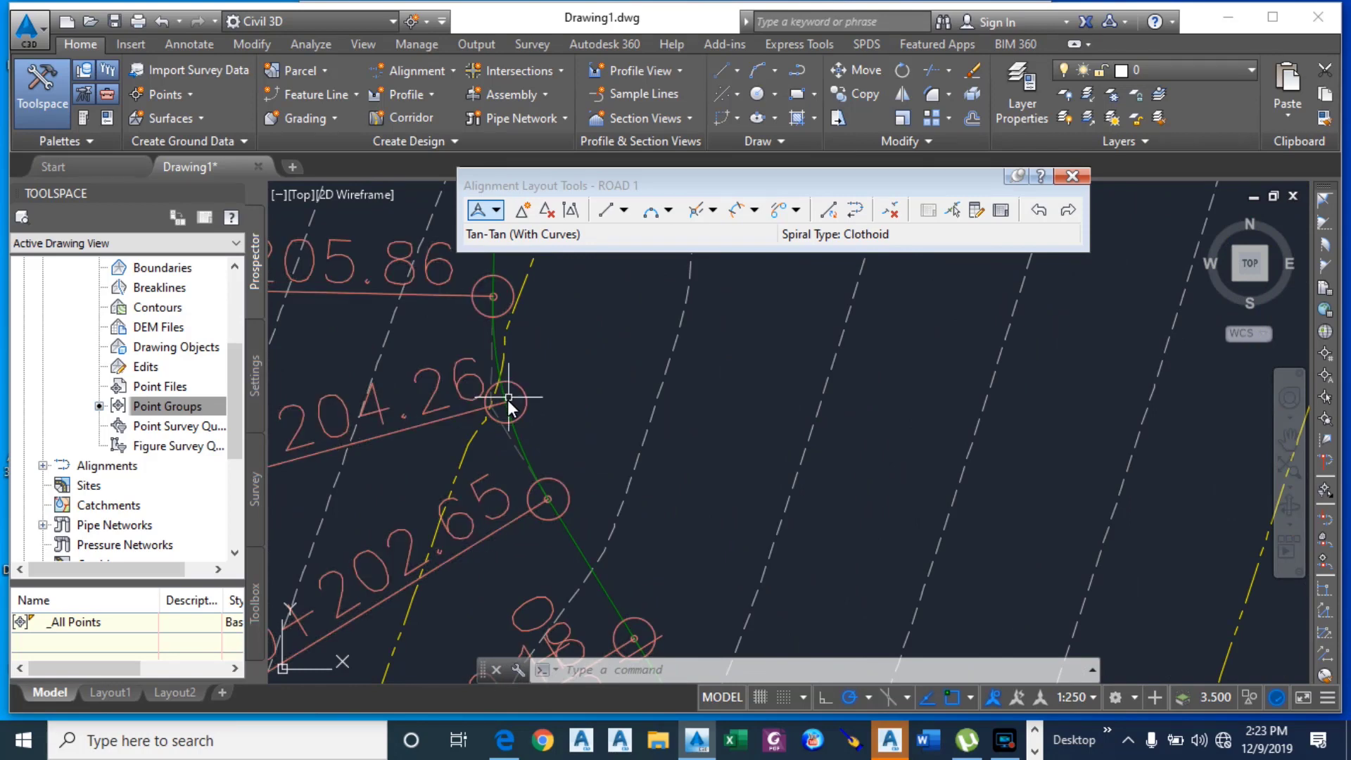
Step: Select the ROAD 1 alignment and enlarge the tight western curve near station 0+204 by stretching its midpoint east, away from the intersection point
left_click(505, 398)
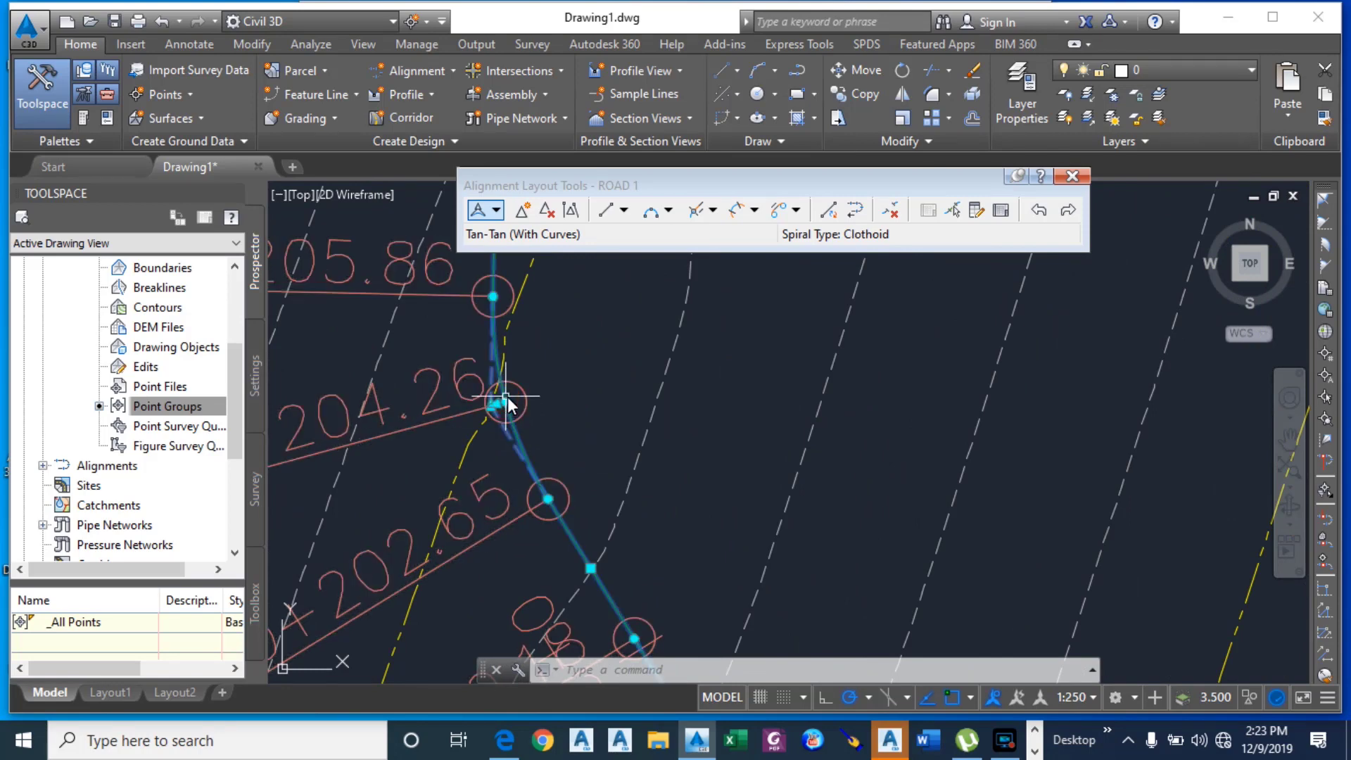
scroll(517, 437, "up", 2)
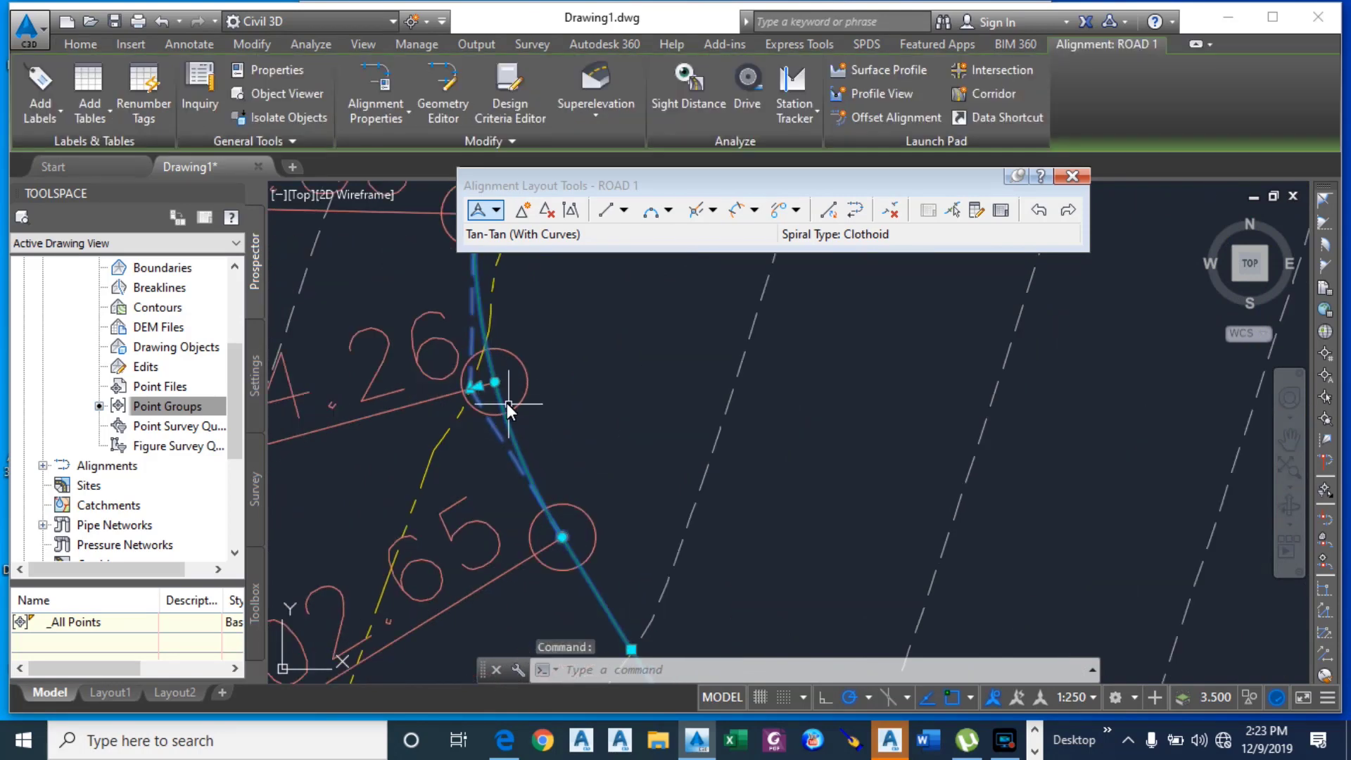
left_click(496, 382)
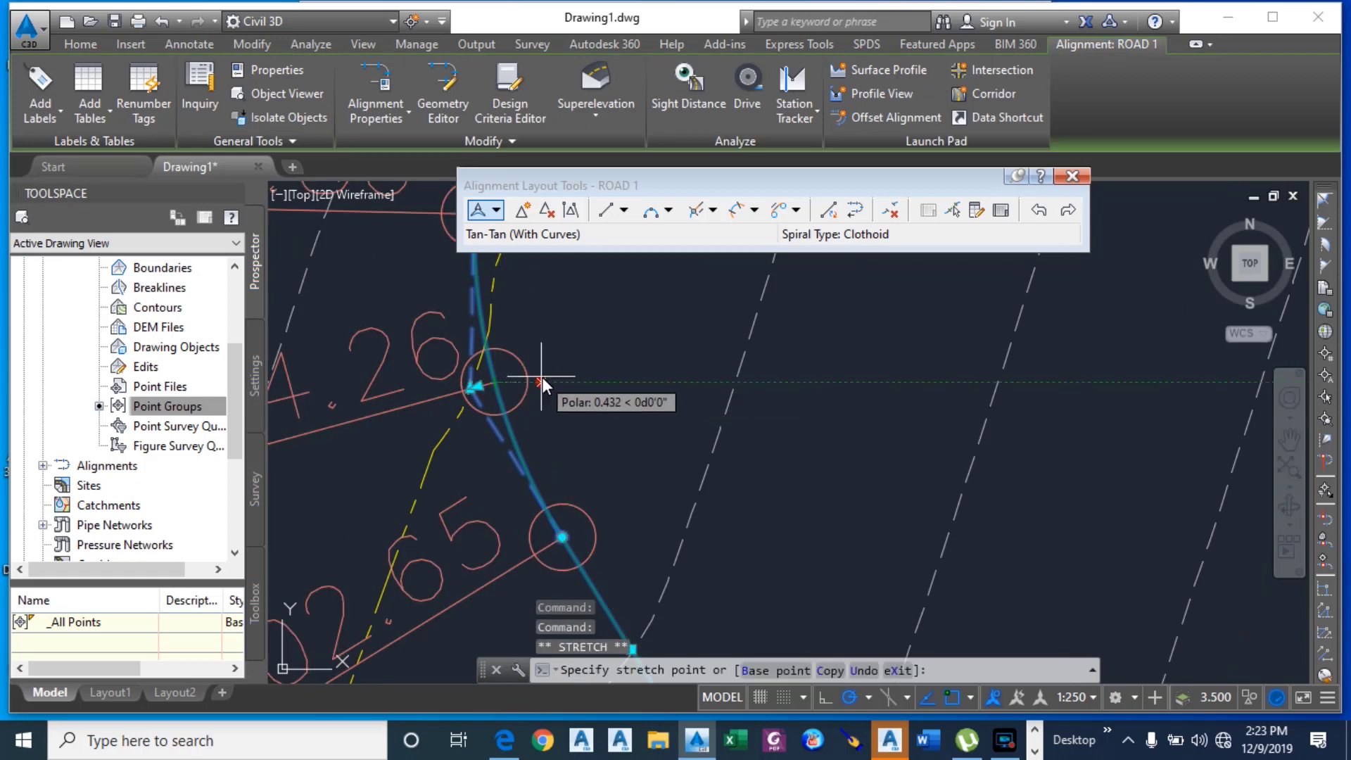
scroll(538, 377, "up", 3)
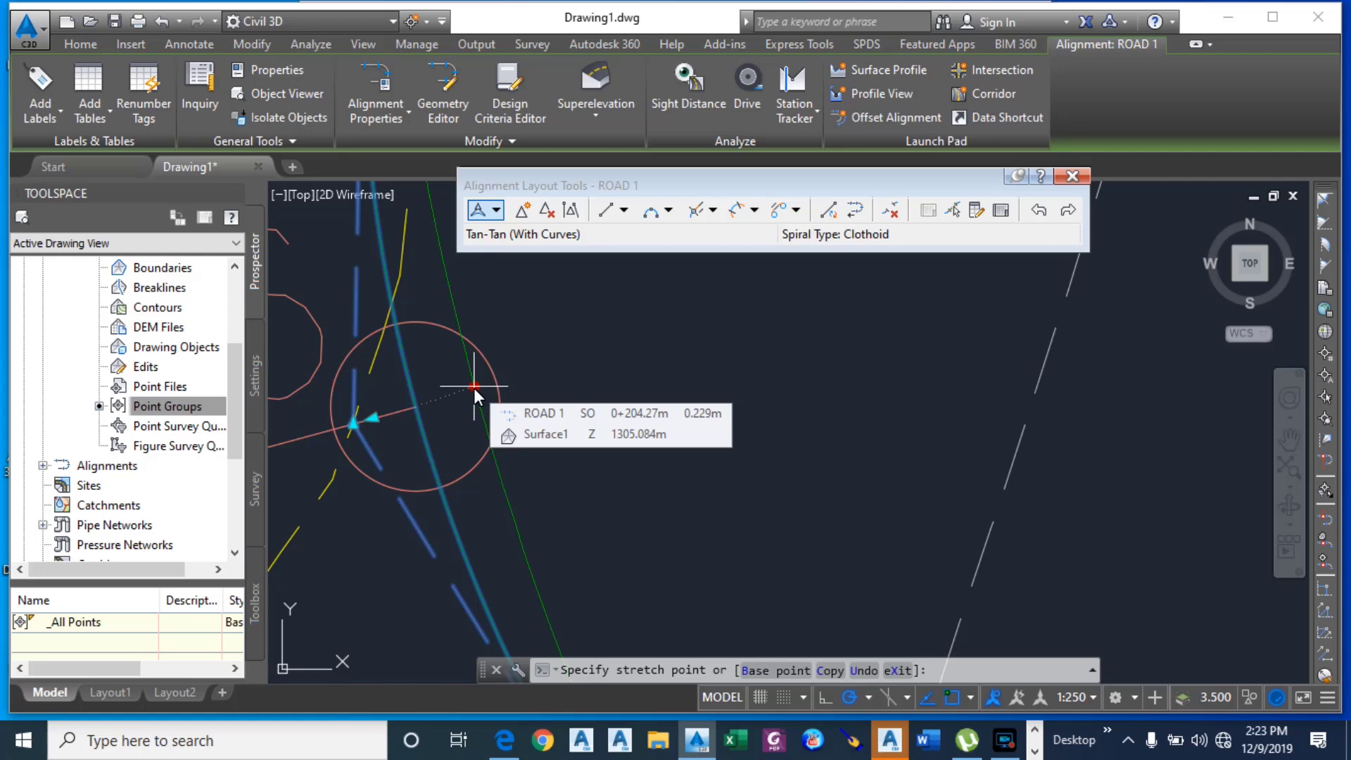
left_click(475, 387)
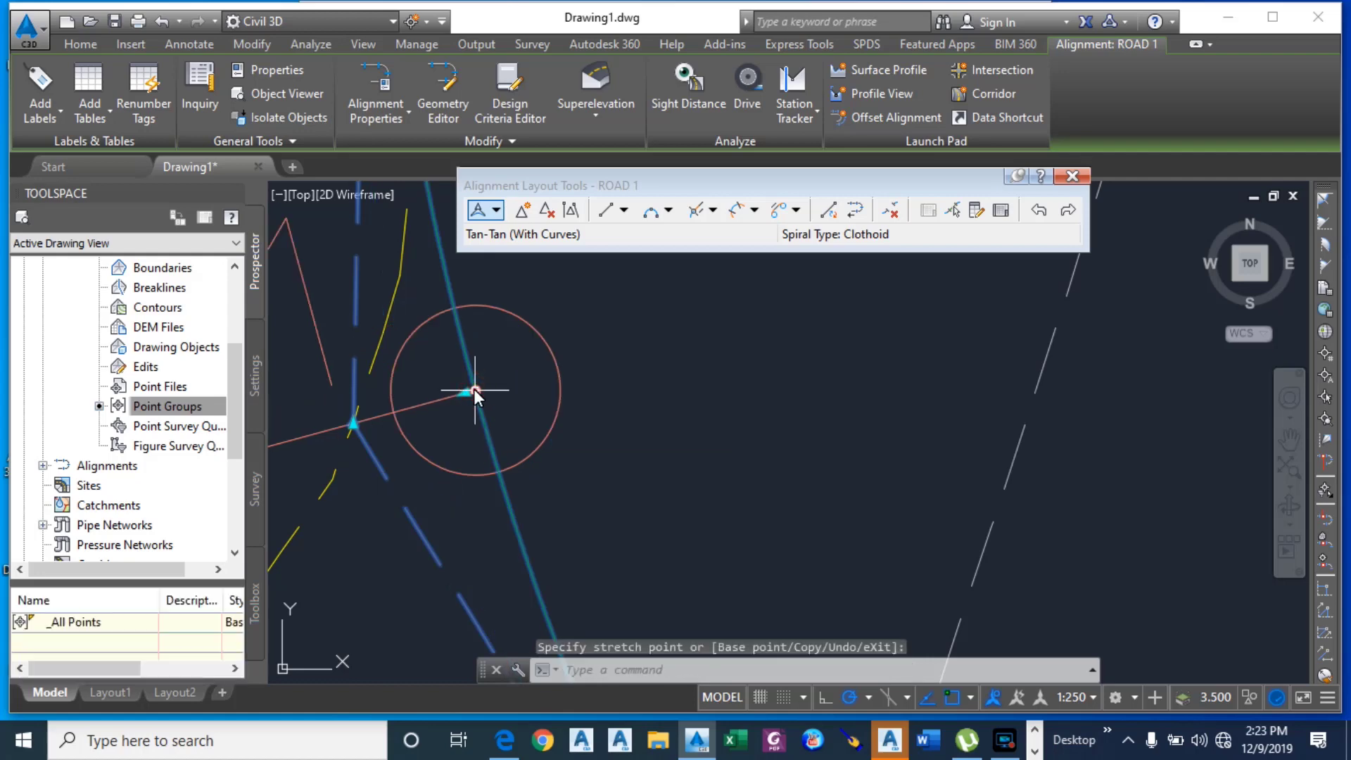
Step: Try to stretch the end point of the western curve near station 0+207 north along its tangent
scroll(492, 450, "down", 4)
scroll(493, 497, "down", 5)
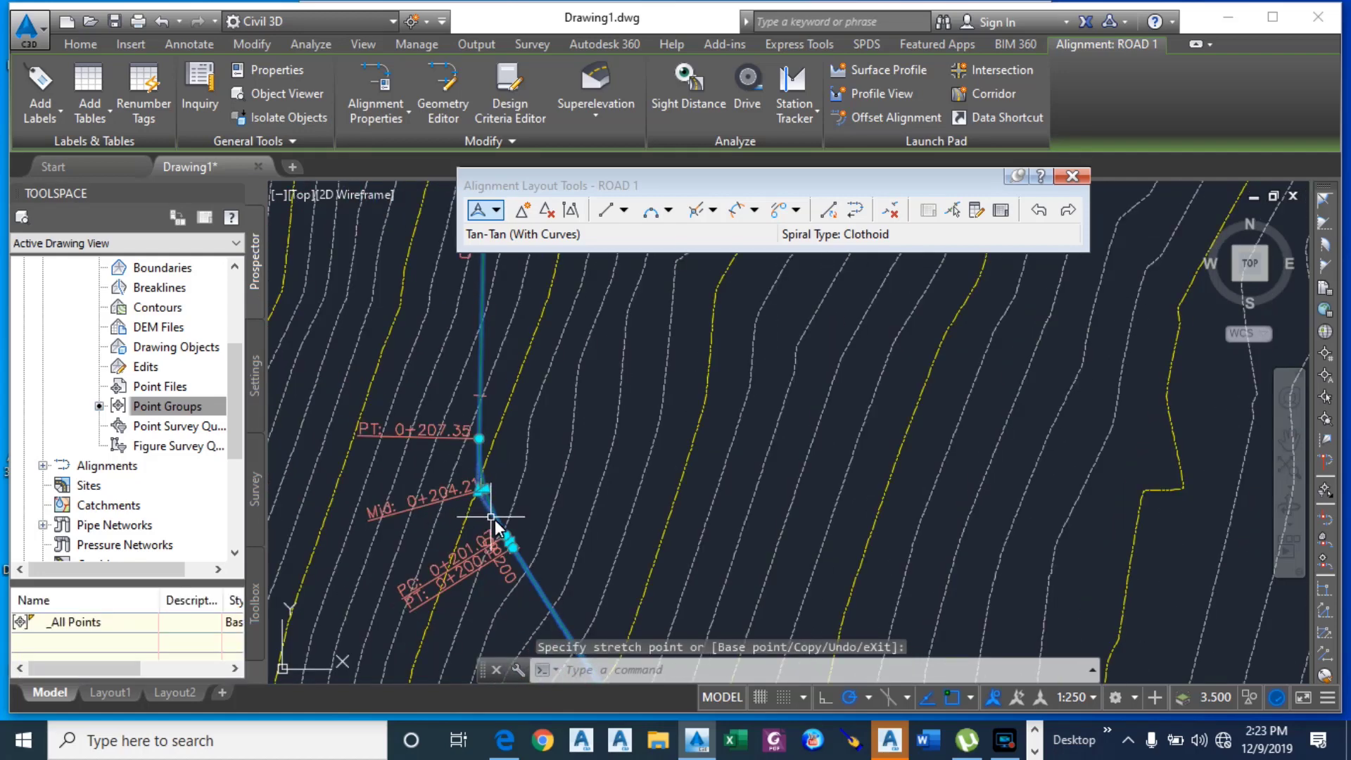
scroll(476, 488, "up", 4)
scroll(476, 478, "down", 1)
scroll(472, 345, "up", 4)
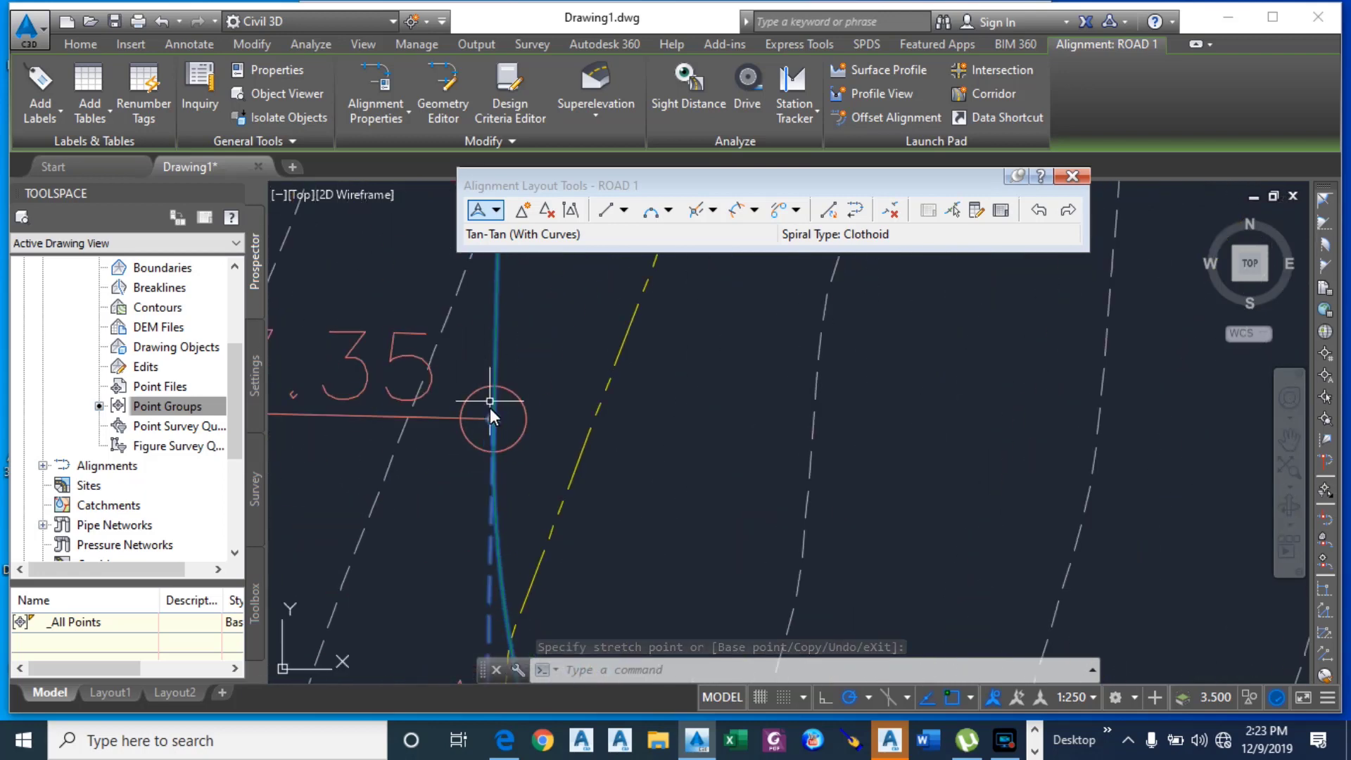
scroll(495, 435, "up", 4)
left_click(494, 393)
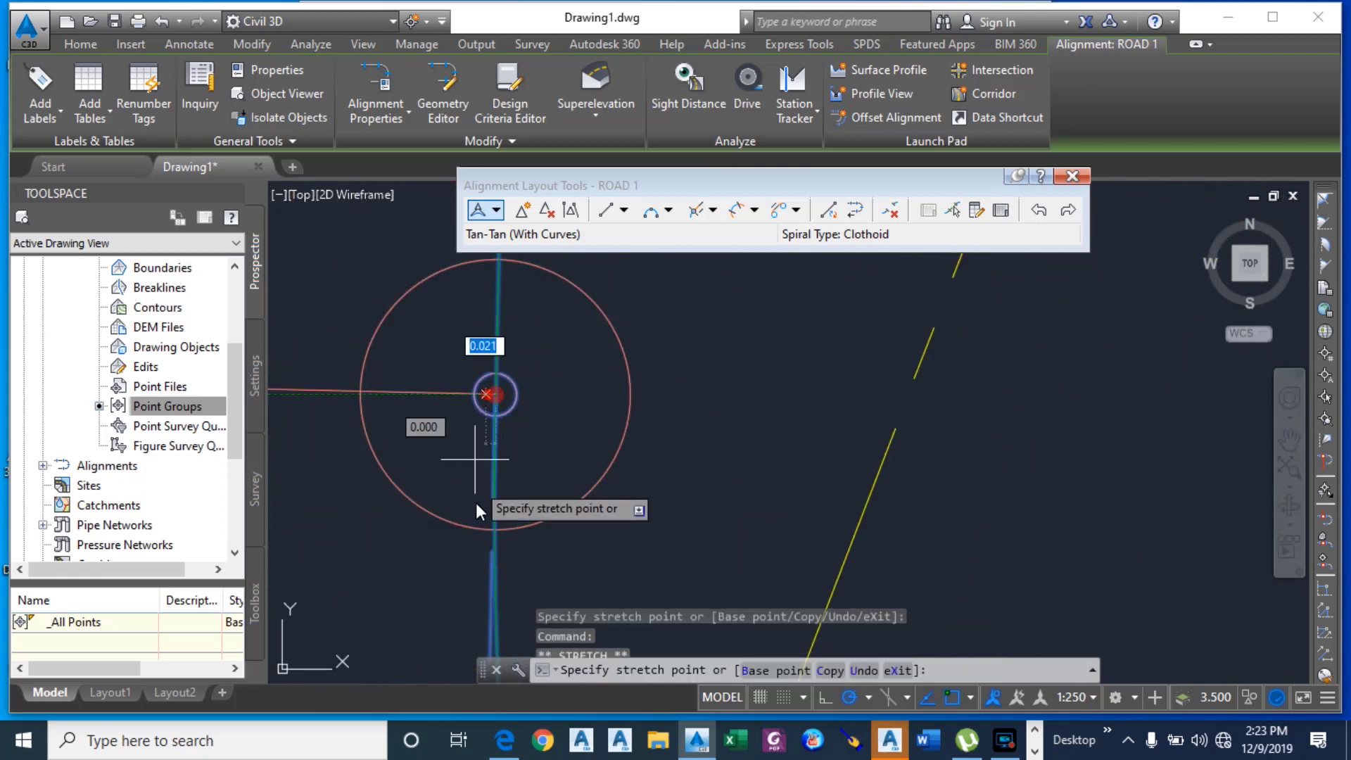
scroll(486, 534, "down", 4)
scroll(486, 549, "down", 3)
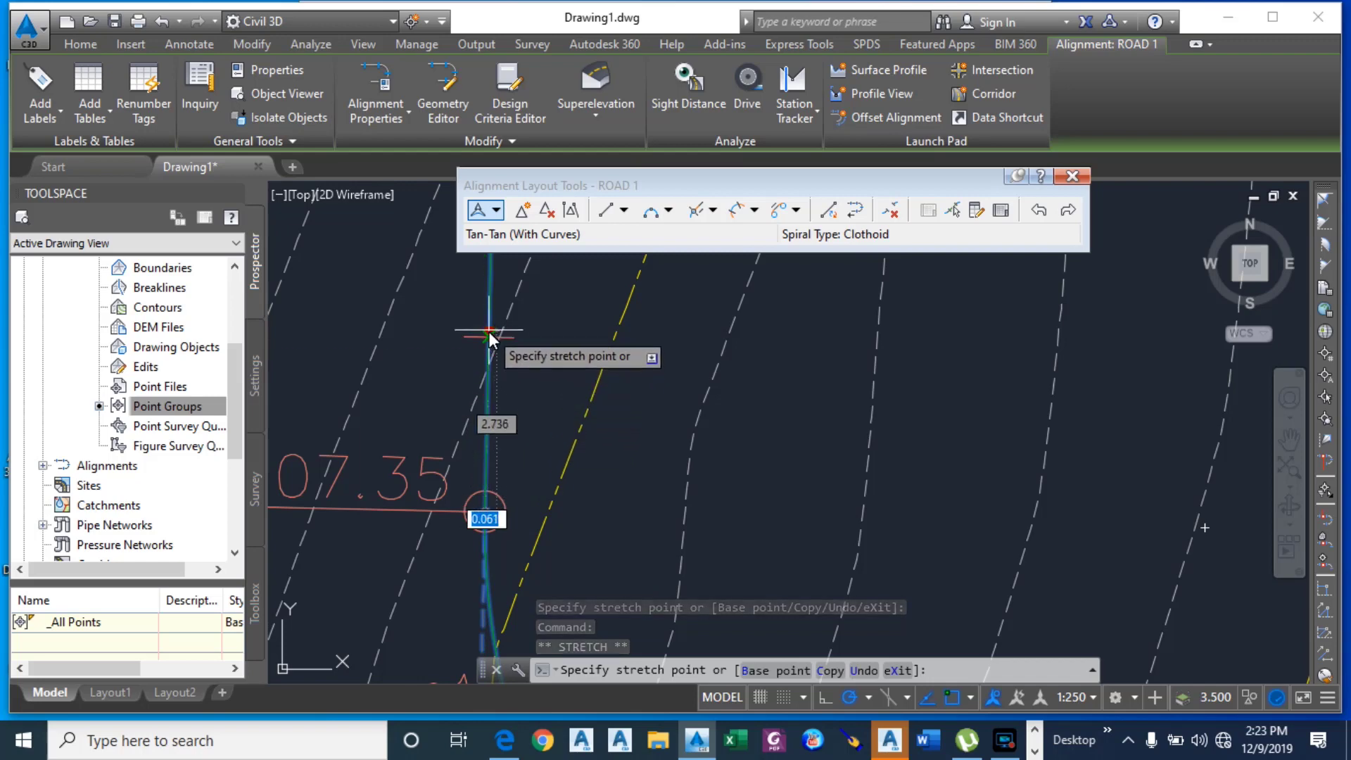
scroll(488, 330, "up", 4)
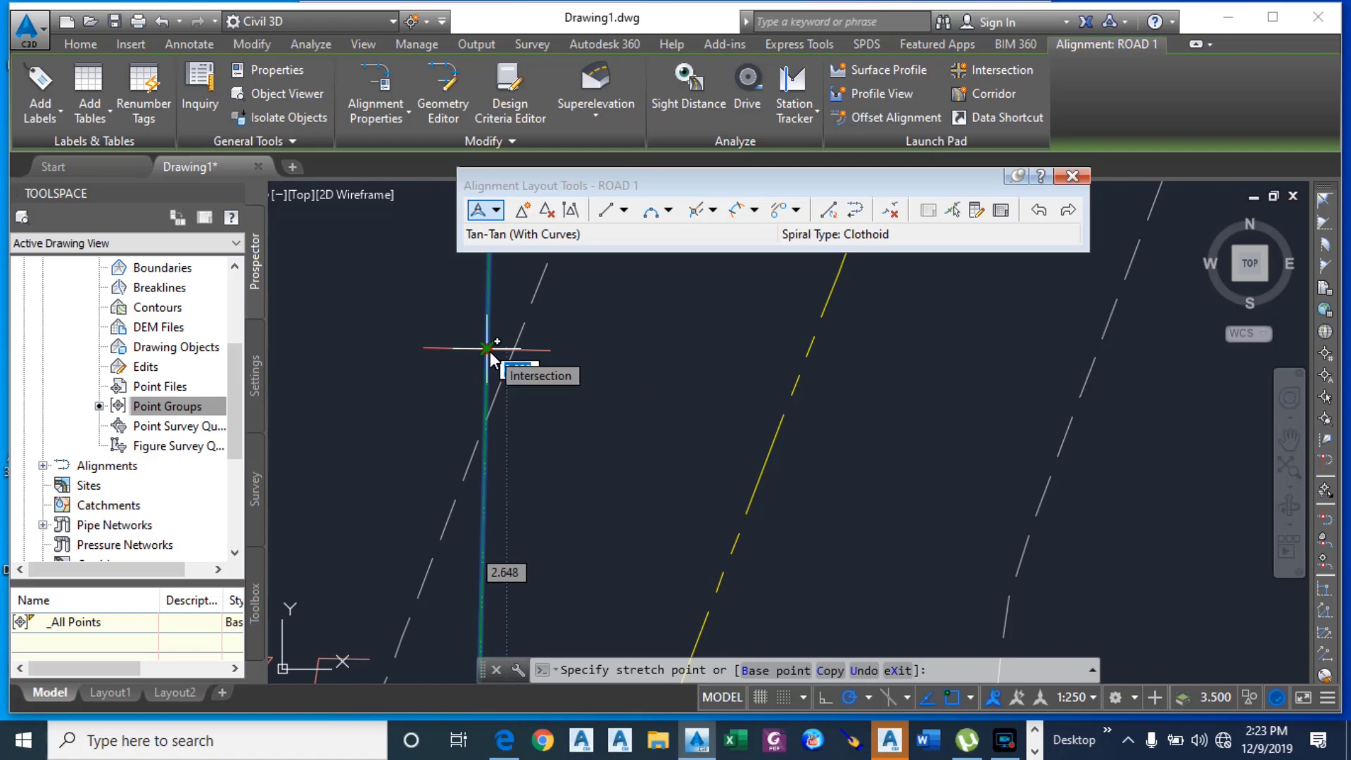
left_click(488, 351)
scroll(498, 329, "up", 3)
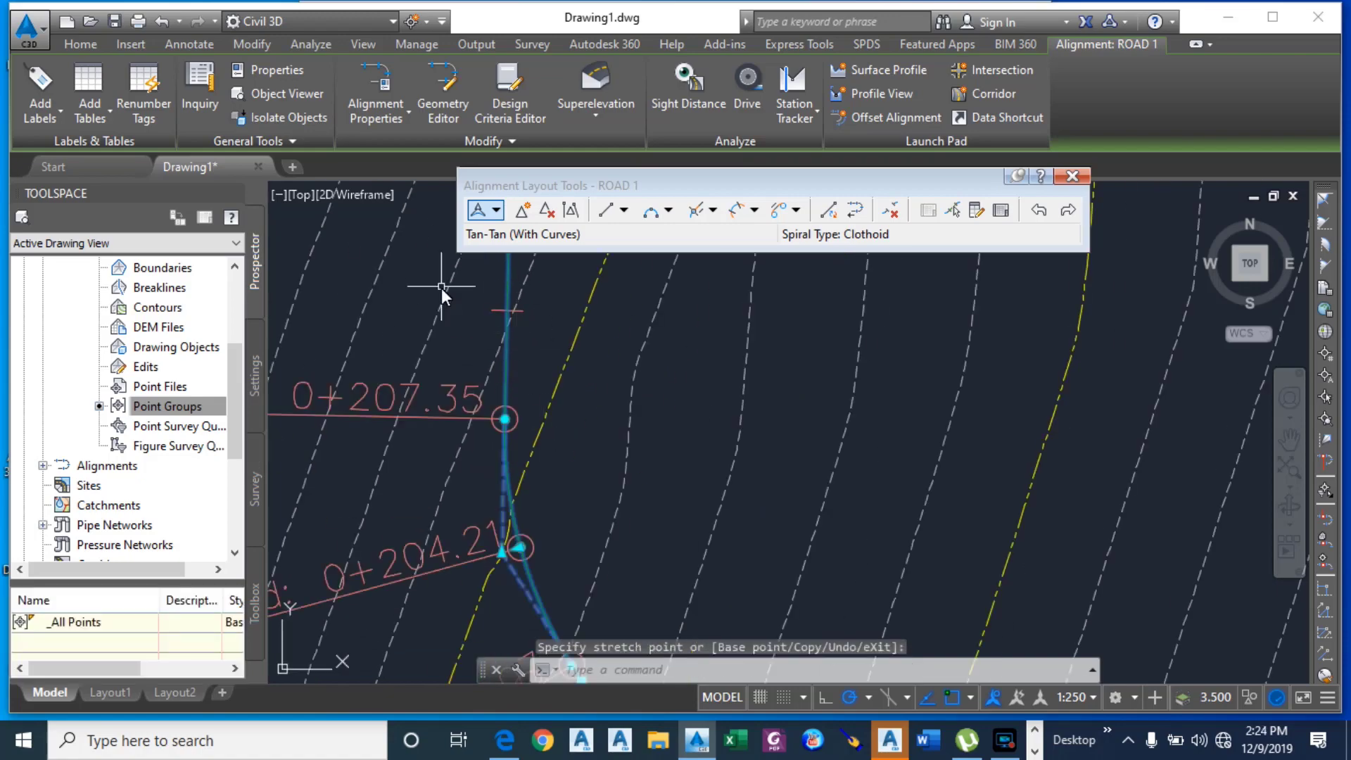
Step: Stretch the preceding curve's end point southeast along the tangent to about station 0+196, freeing space before the western curve
scroll(486, 352, "down", 5)
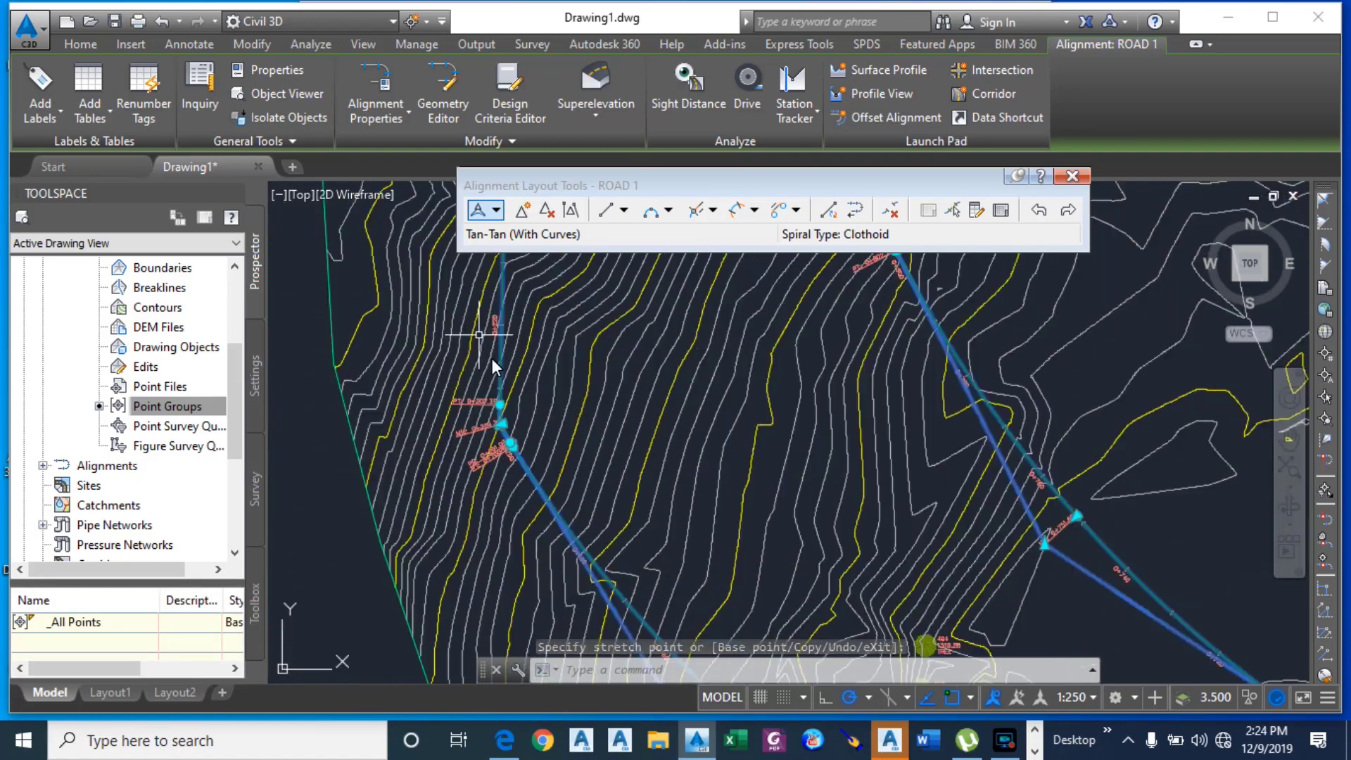
scroll(513, 454, "up", 5)
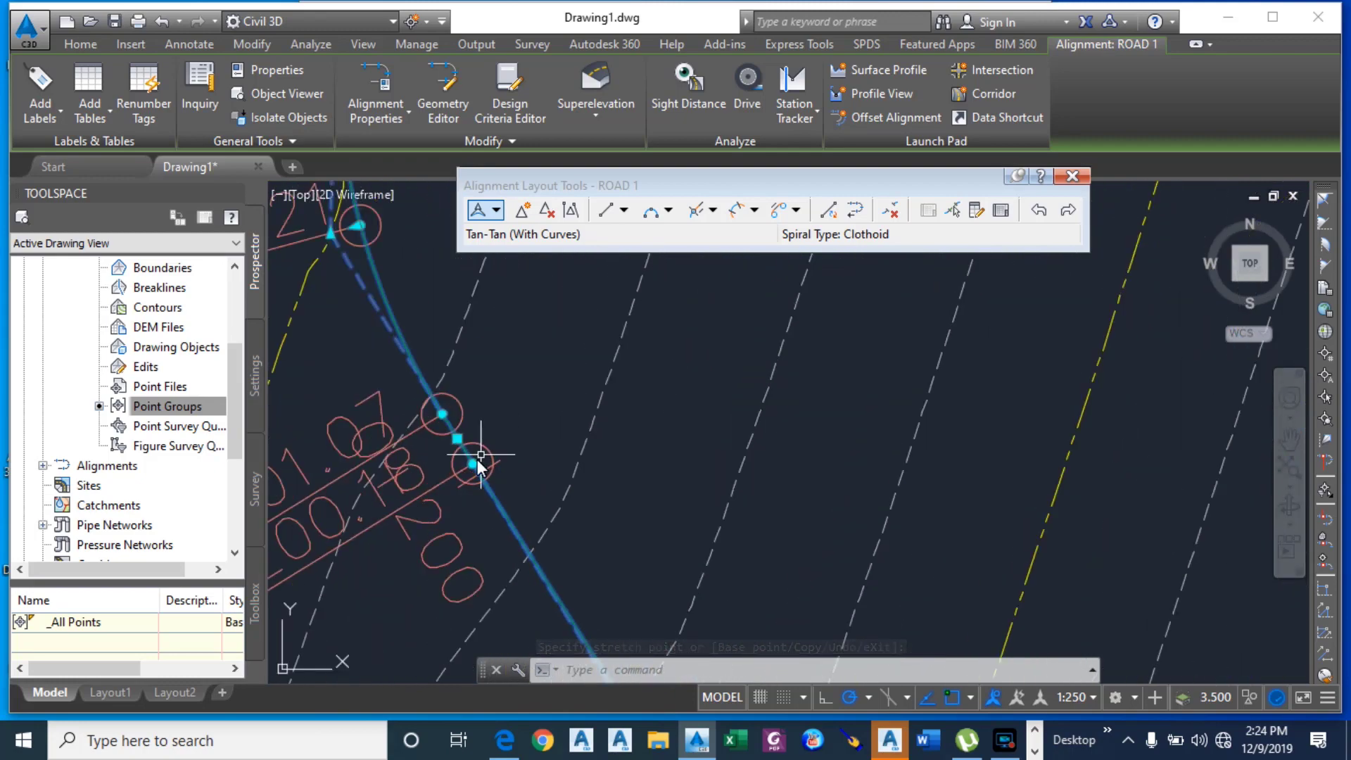
left_click(459, 476)
scroll(479, 443, "down", 3)
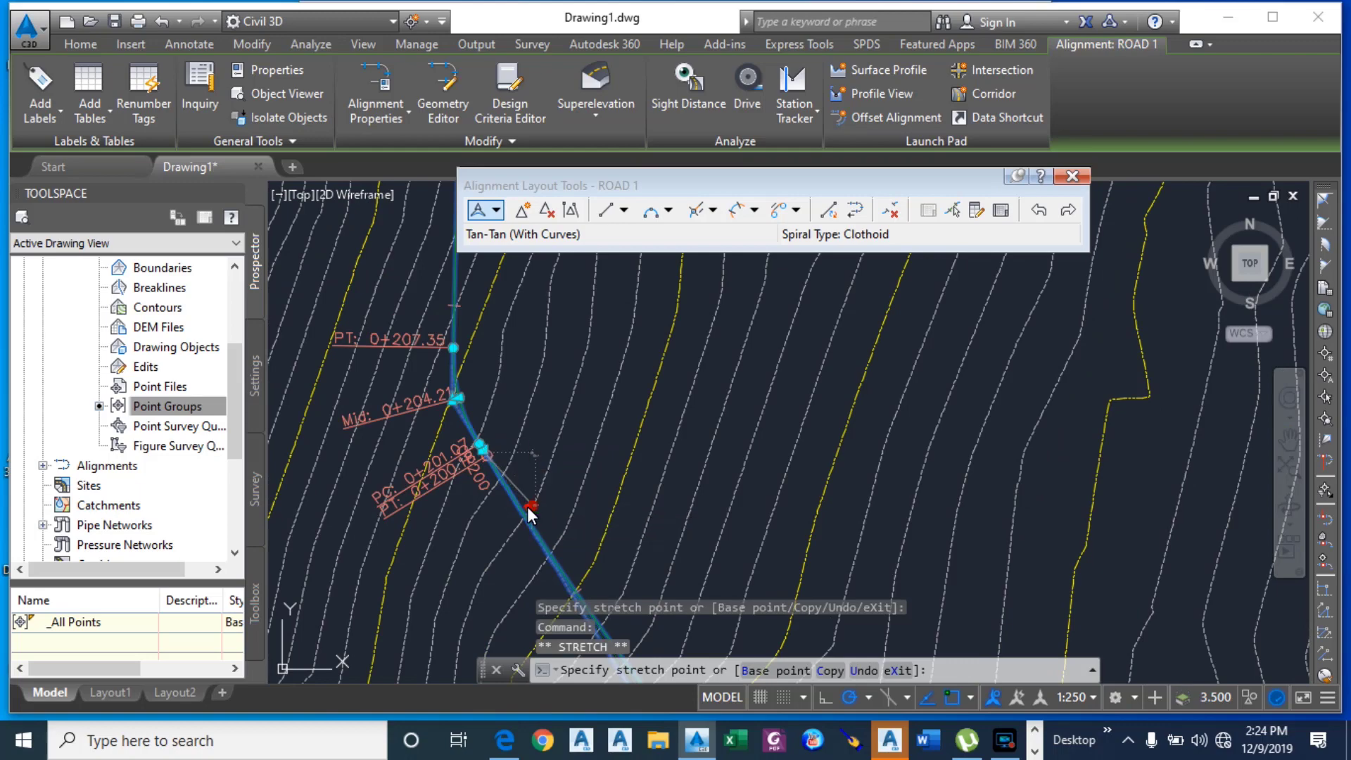
left_click(500, 478)
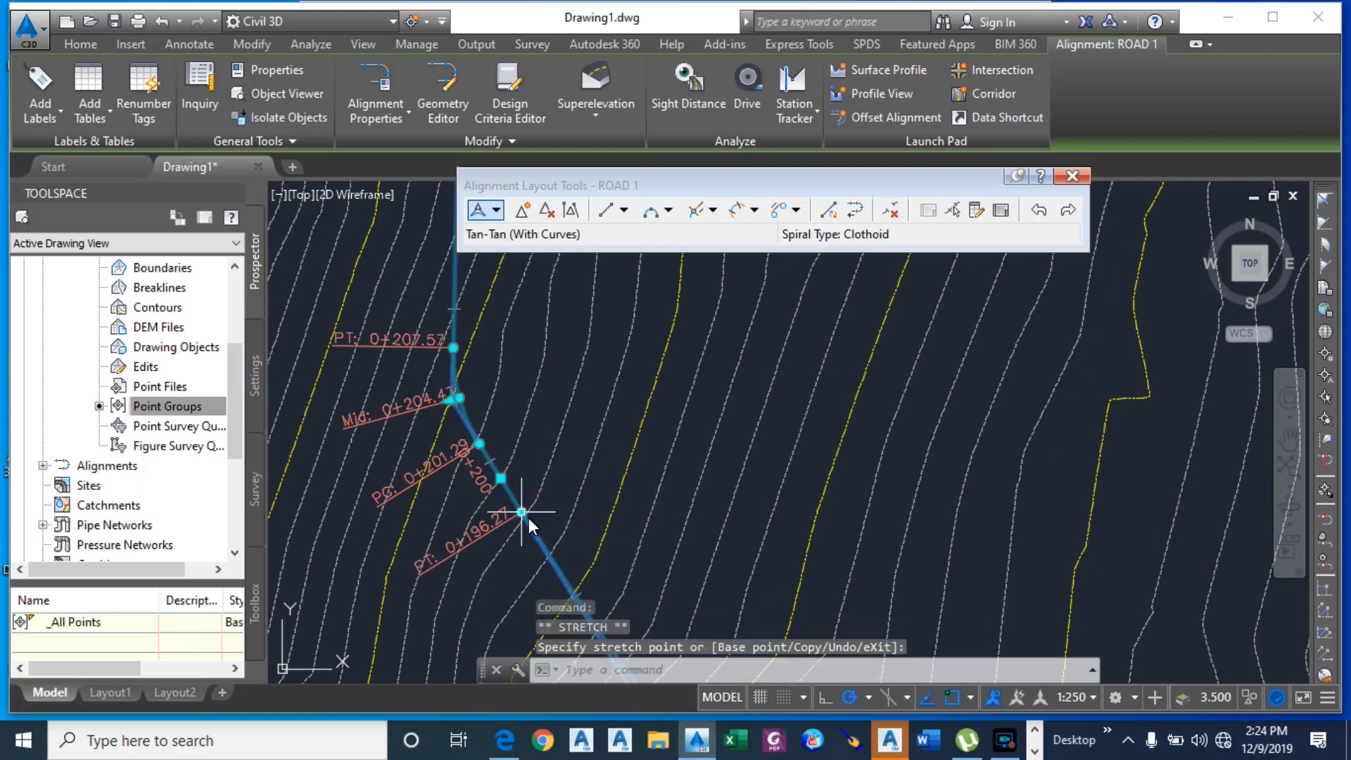
Step: Move the preceding curve's end point farther southeast along the tangent, beyond station 0+196
scroll(518, 461, "down", 3)
scroll(493, 445, "up", 5)
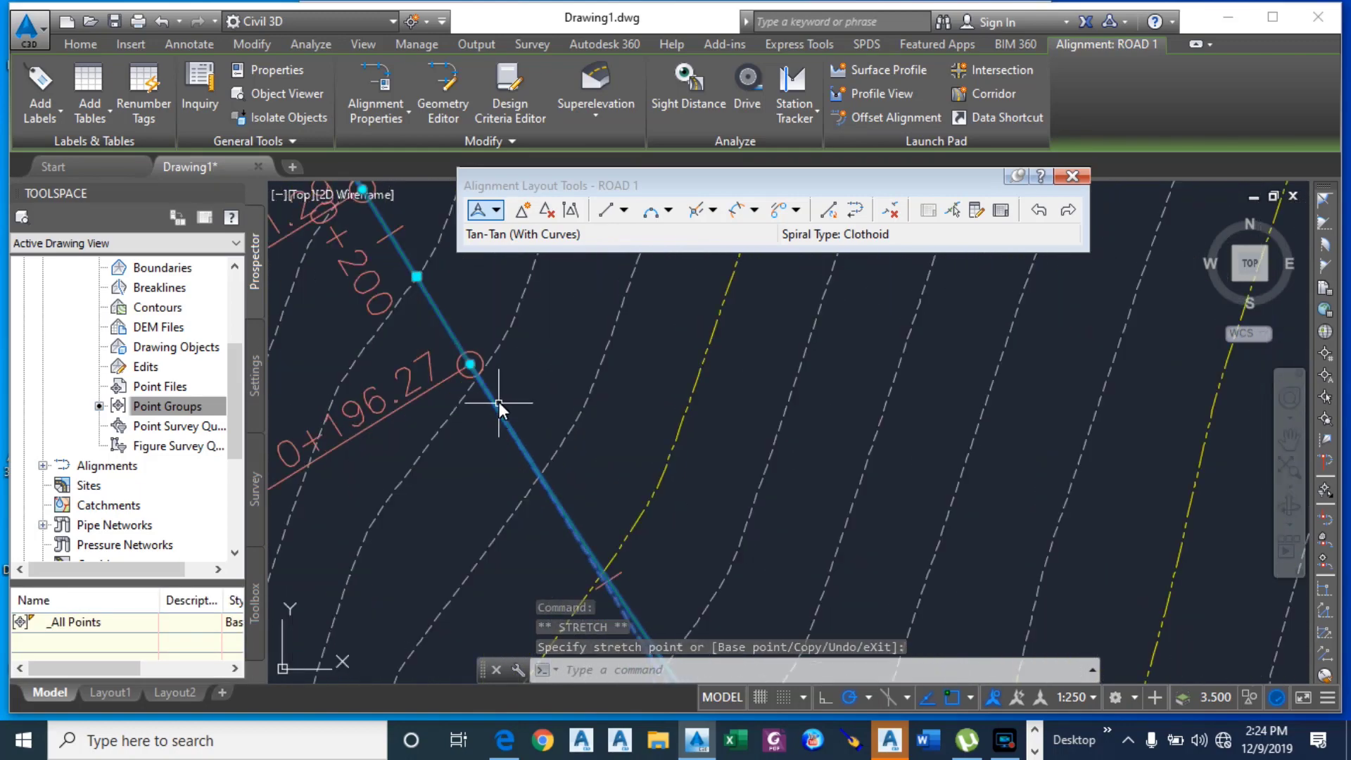
left_click(469, 365)
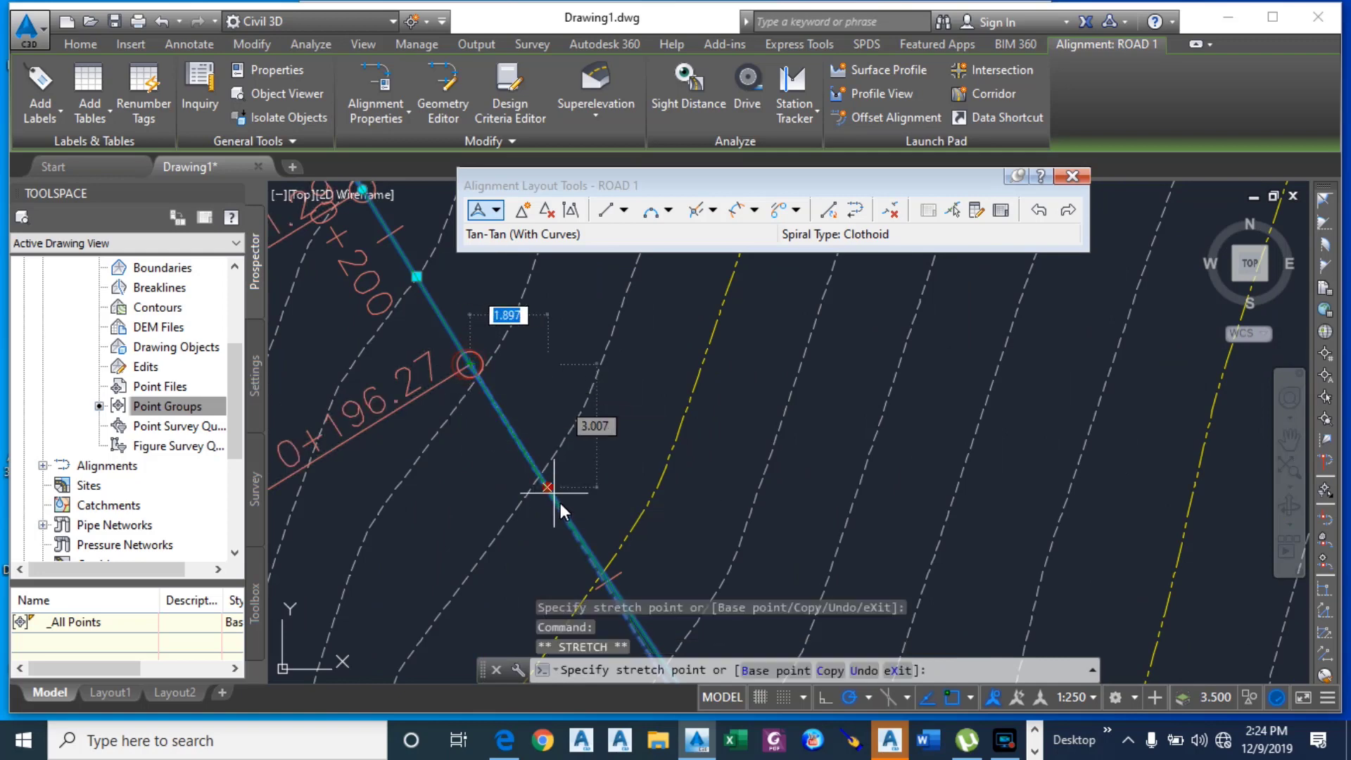
left_click(581, 529)
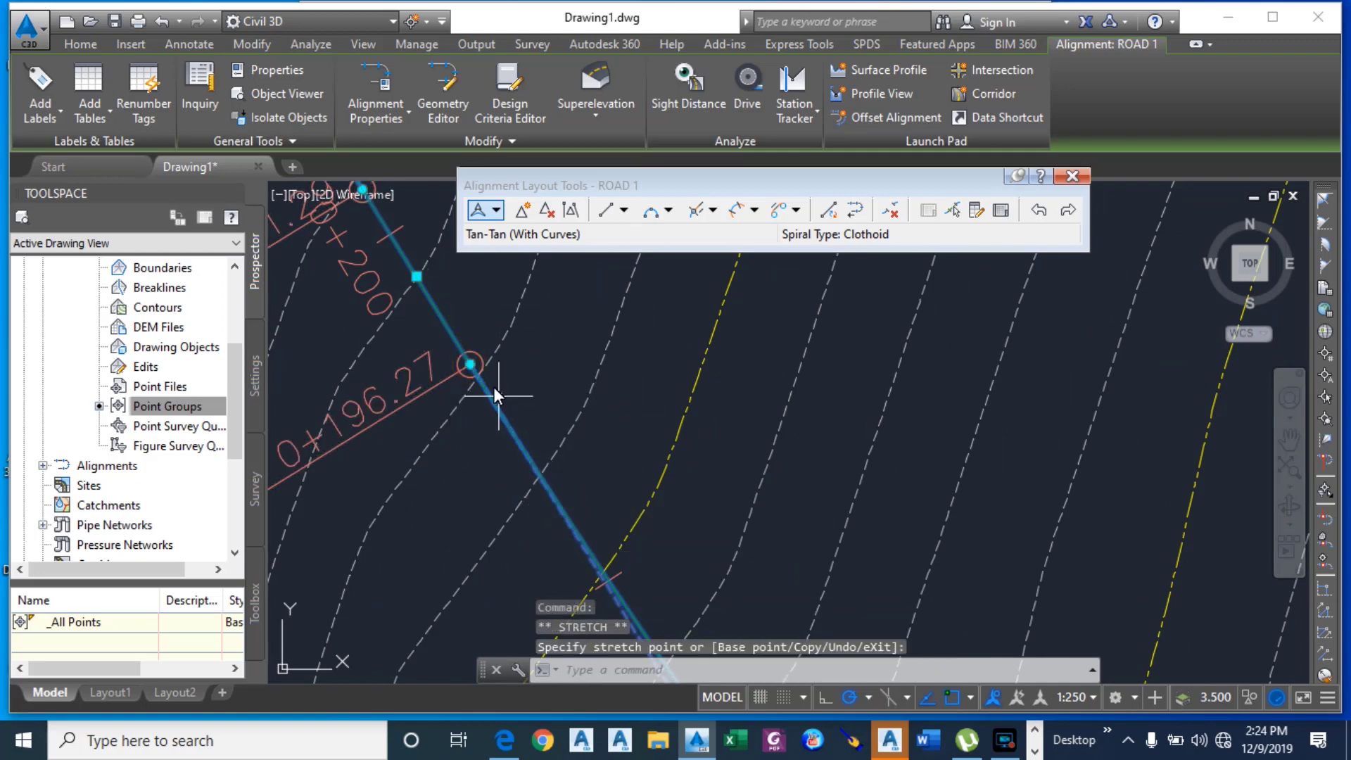
left_click(470, 365)
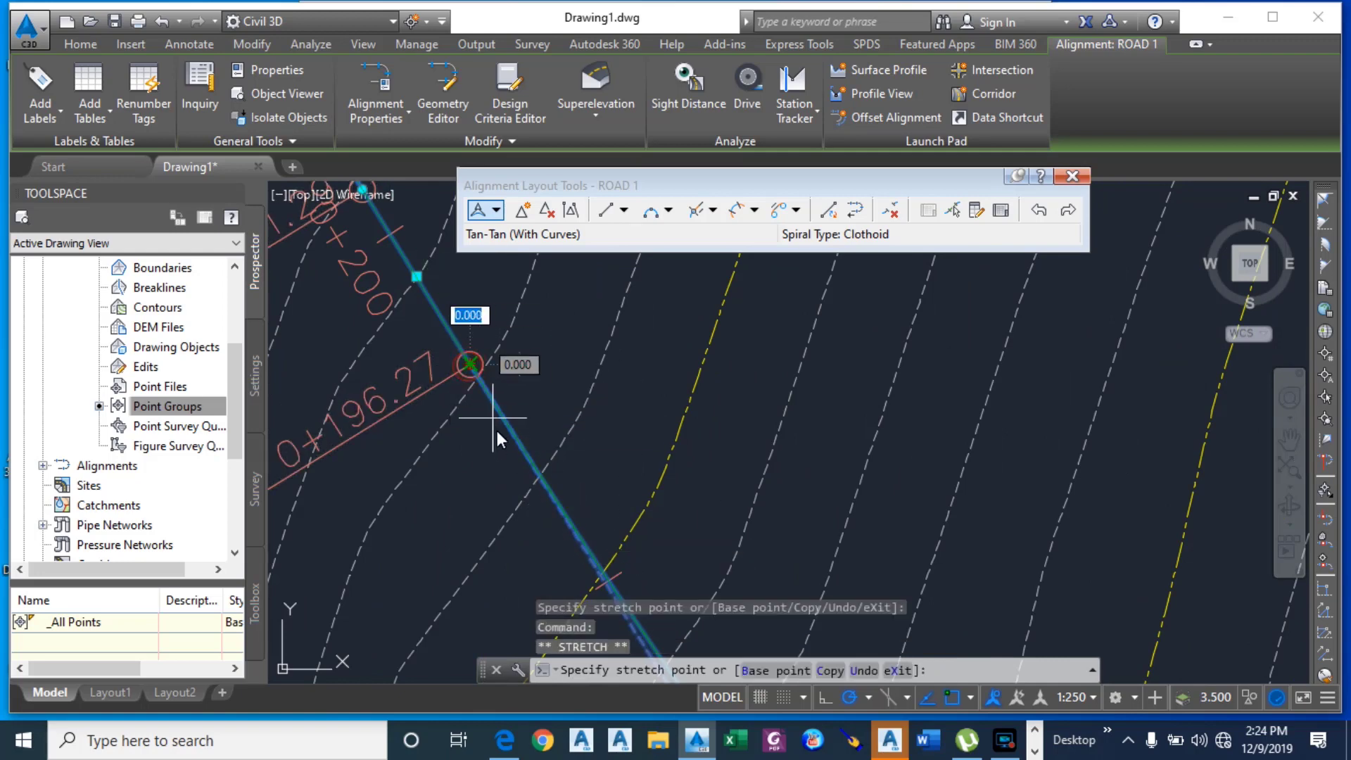
left_click(533, 475)
scroll(517, 532, "down", 5)
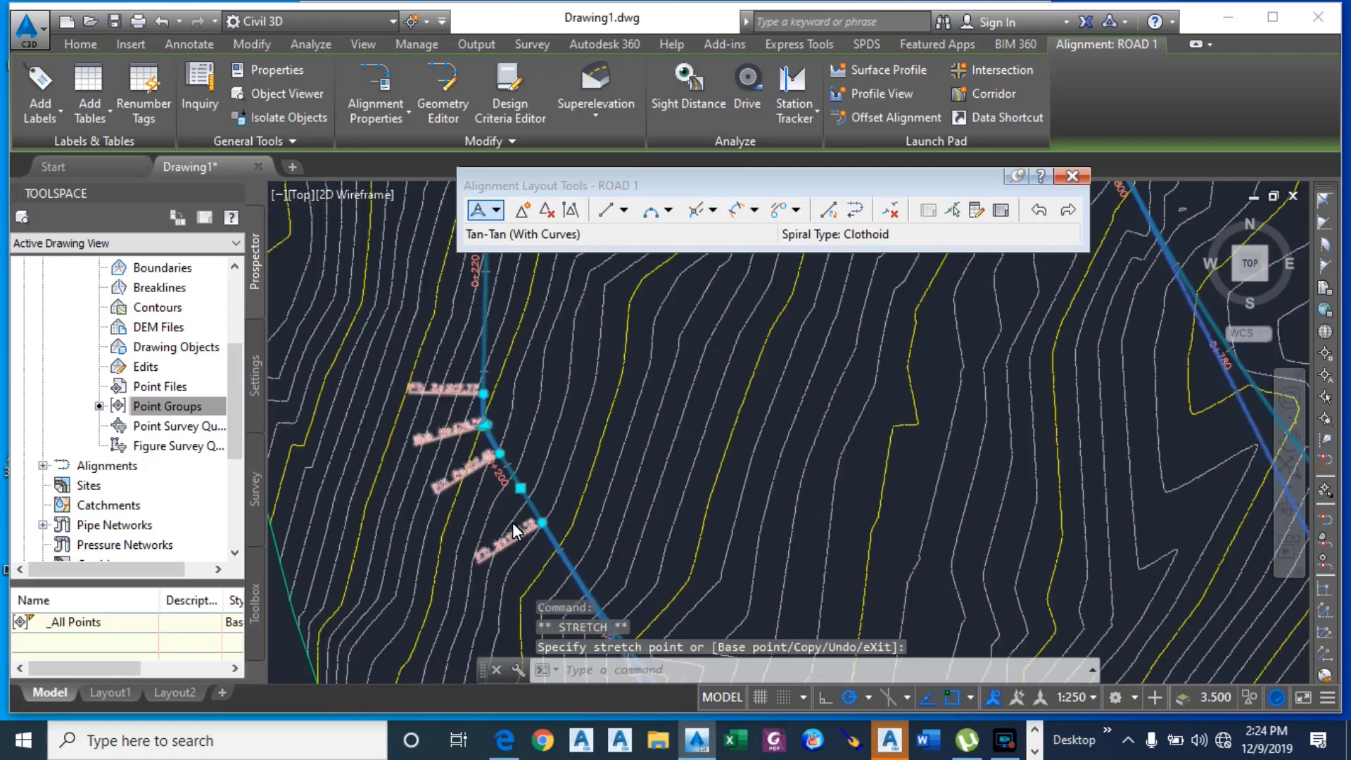
Step: Stretch the end point at station 0+207.73 north along the tangent to lengthen the western curve
scroll(517, 532, "down", 2)
scroll(489, 456, "up", 6)
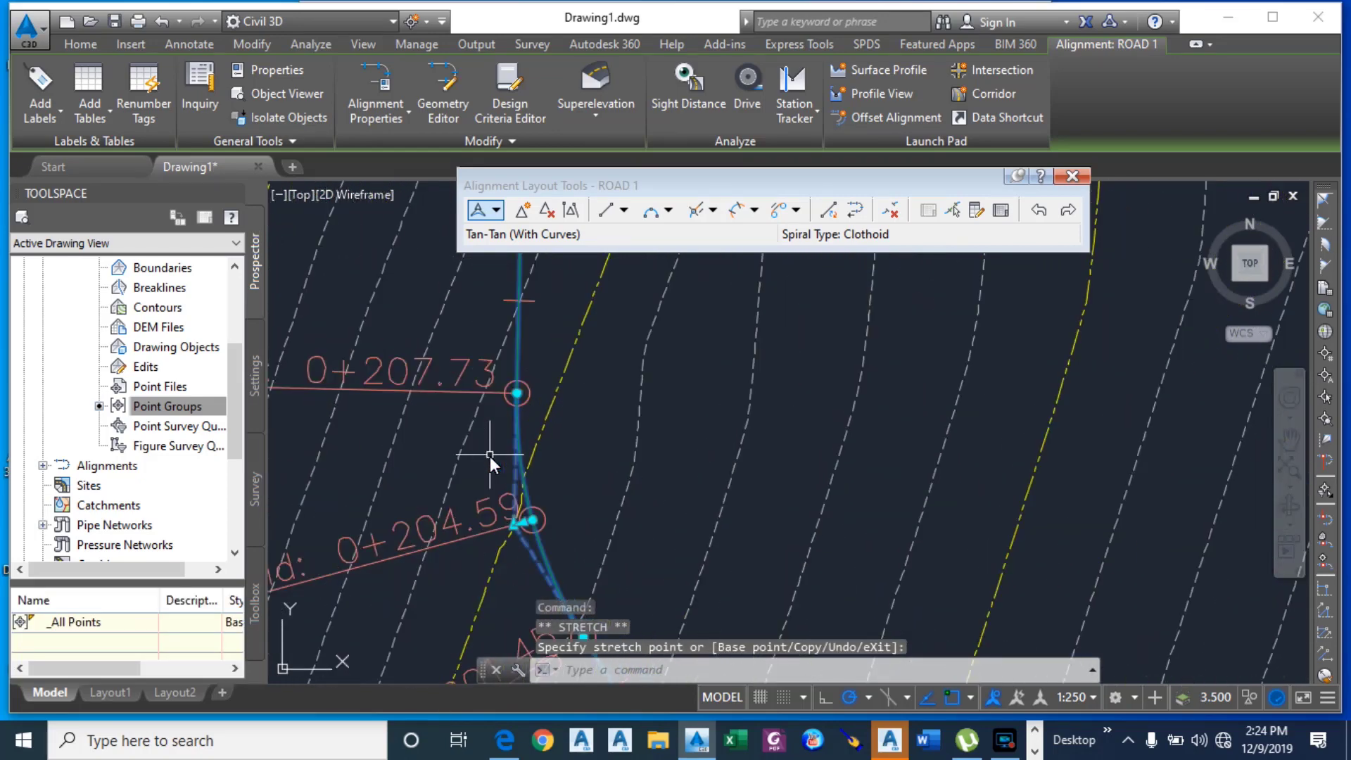
left_click(520, 397)
scroll(517, 390, "down", 2)
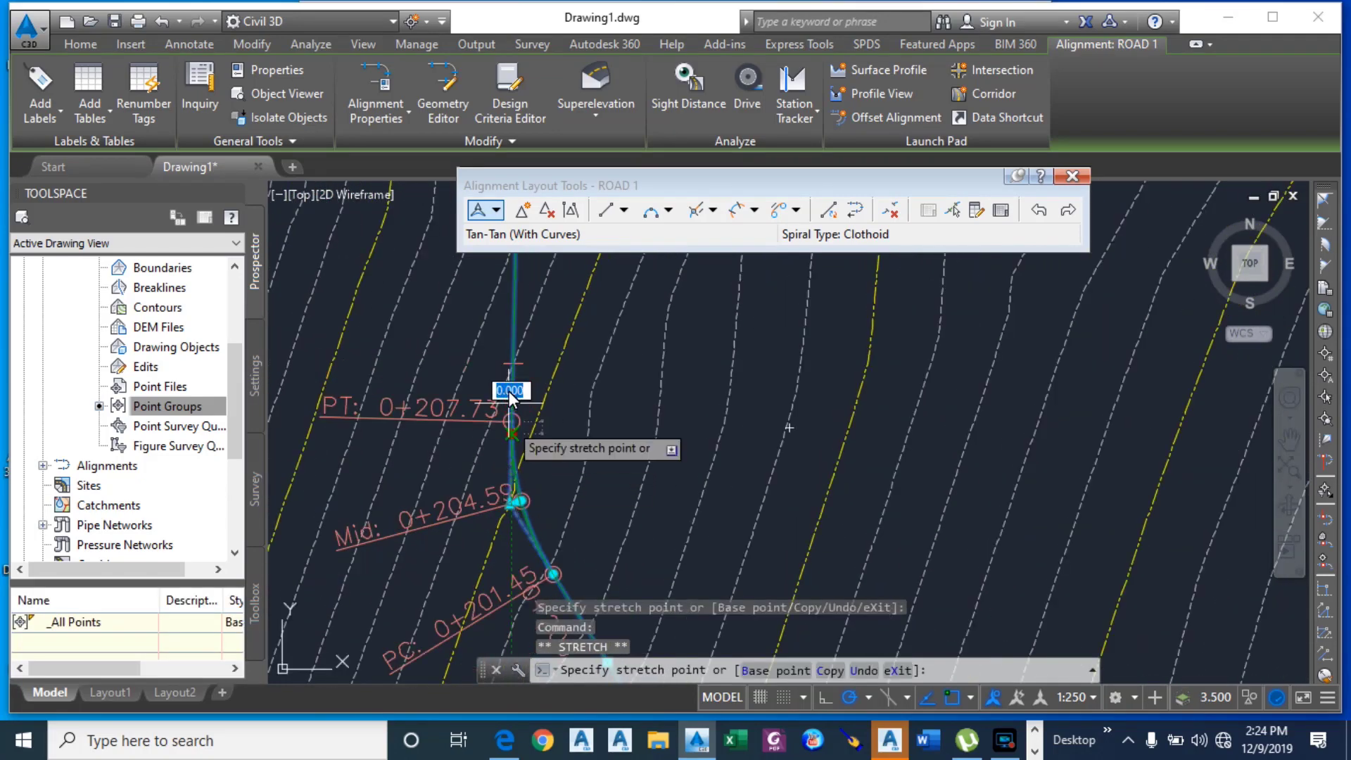
left_click(513, 314)
scroll(517, 331, "down", 10)
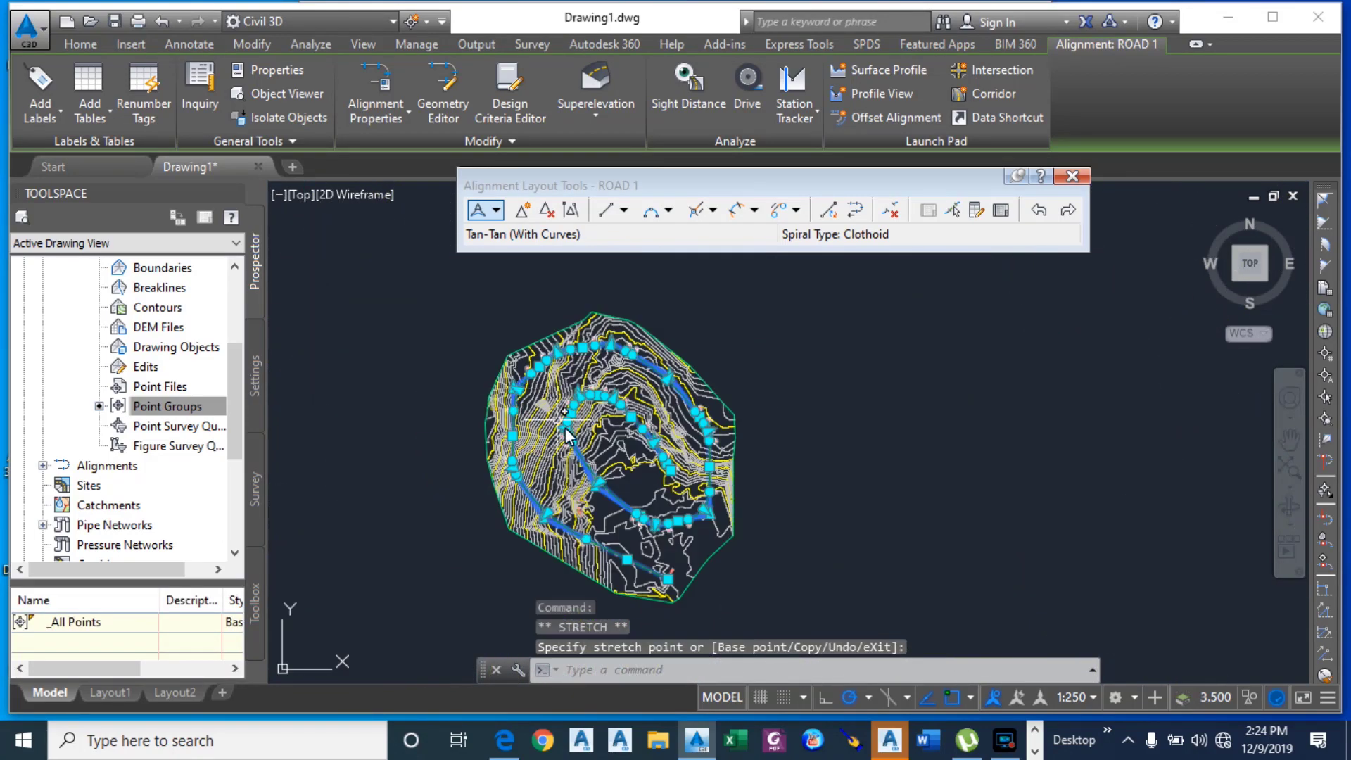
Step: Enlarge the inner loop's curve near station 0+819 by stretching its midpoint about 1.65 m east
scroll(529, 423, "up", 10)
scroll(542, 443, "up", 5)
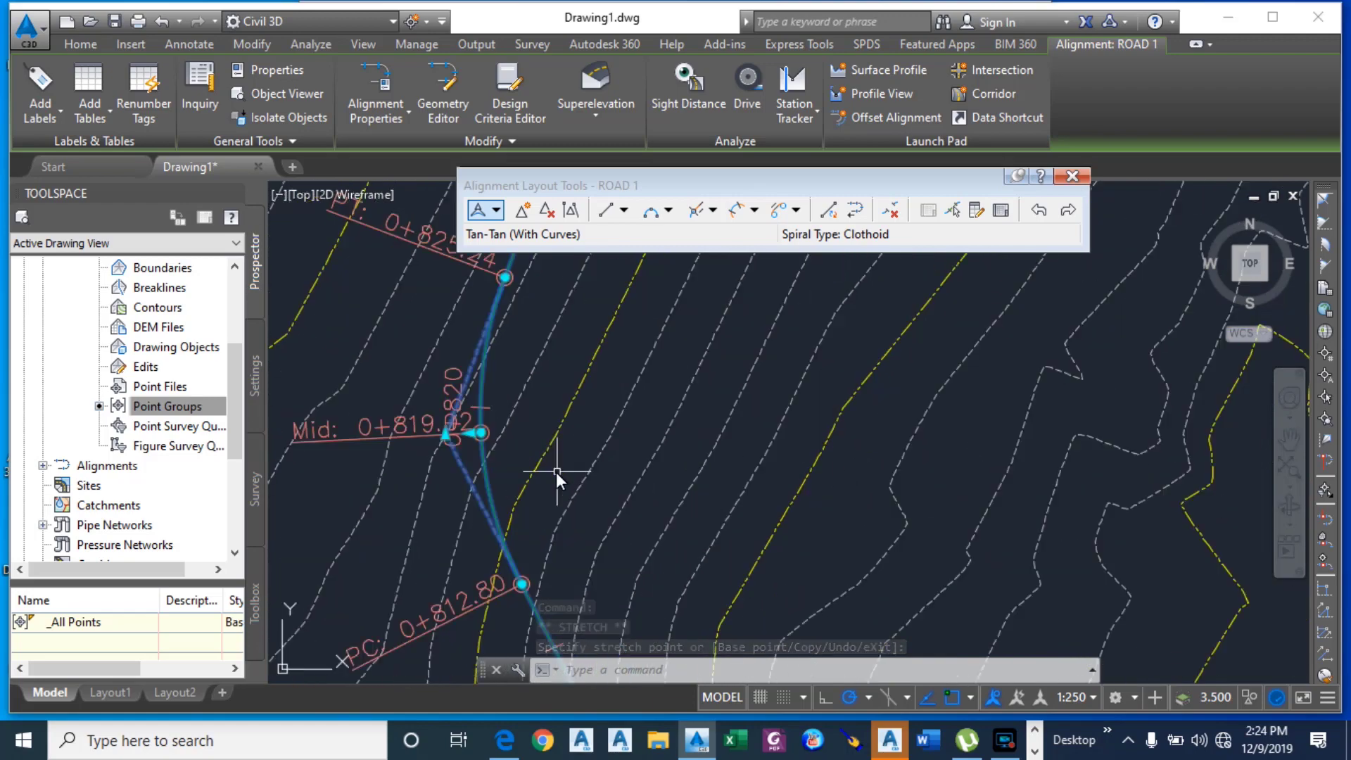
left_click(361, 383)
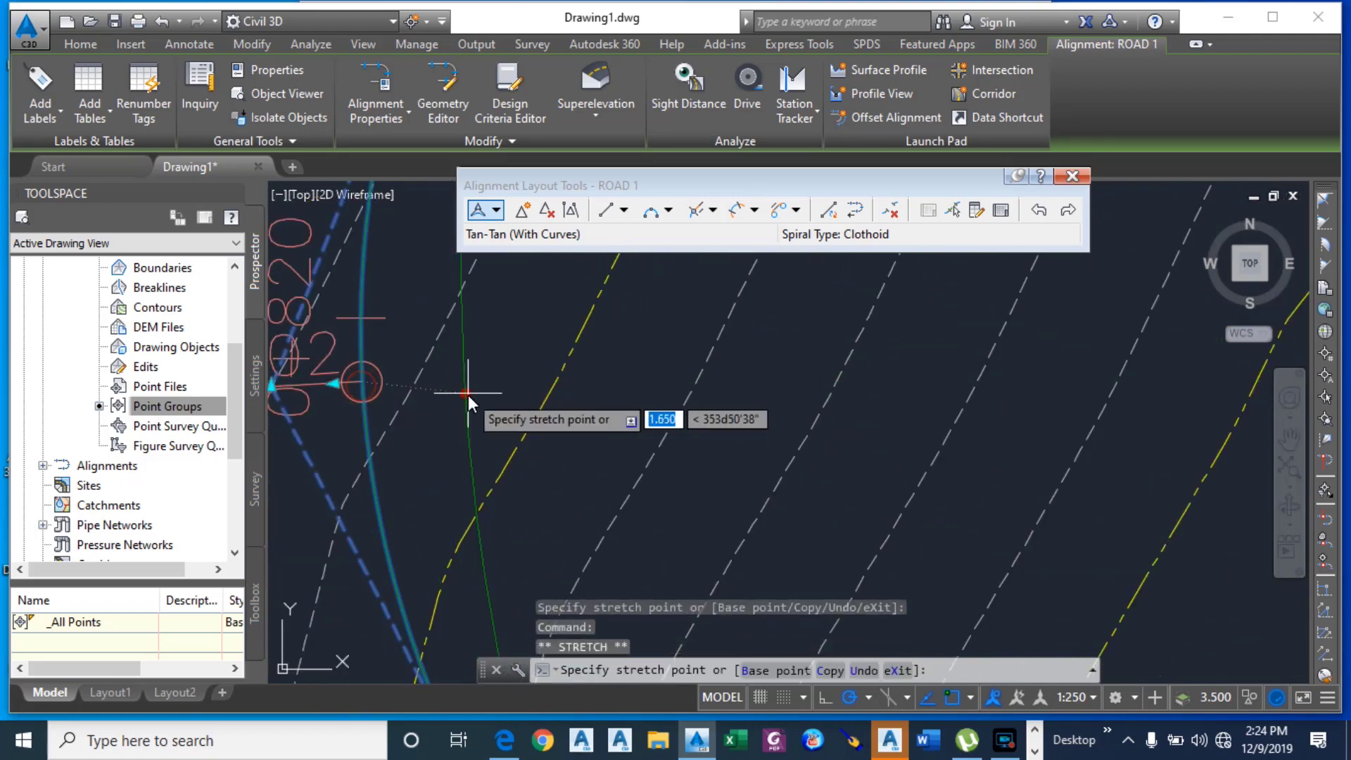
left_click(467, 395)
Step: Enlarge the inner loop's northwestern curve near station 0+854 by stretching its midpoint southeast, away from the intersection point
scroll(475, 493, "down", 10)
scroll(518, 463, "up", 10)
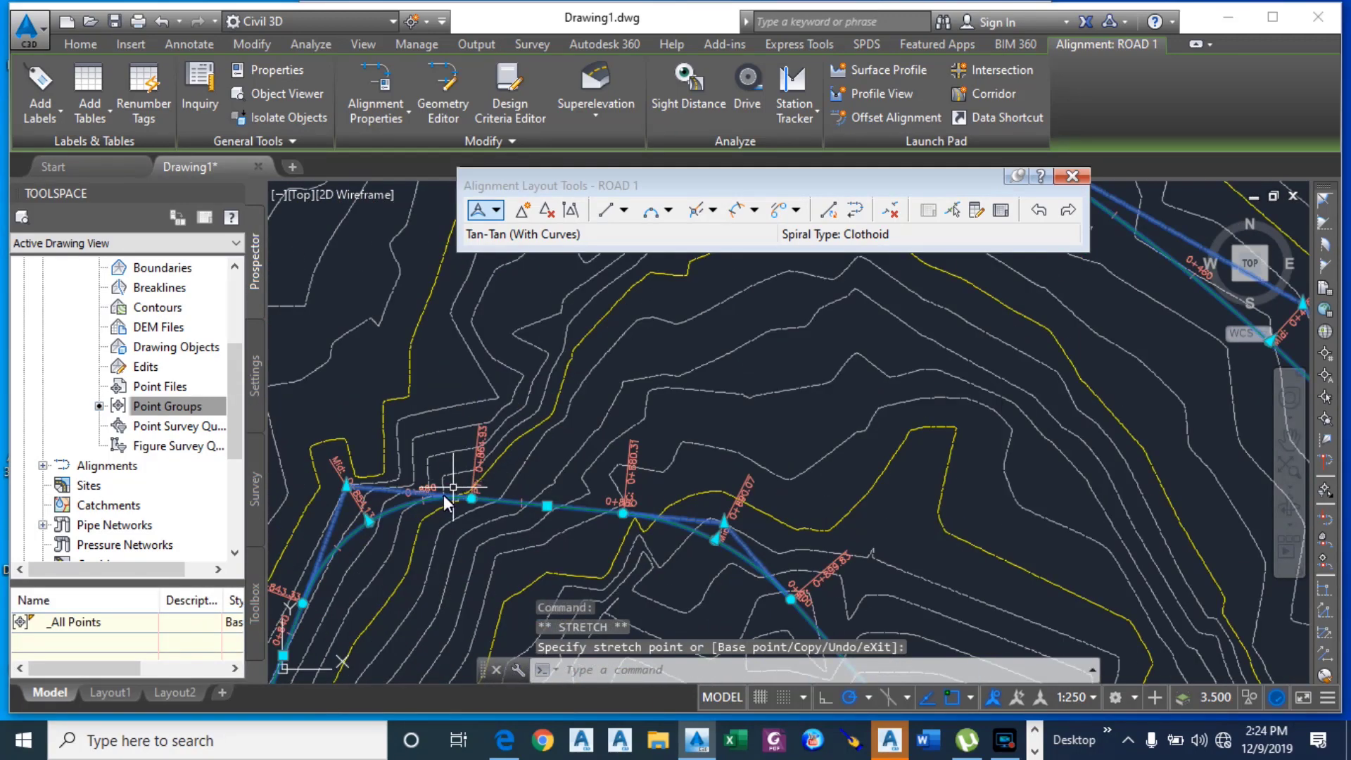
scroll(347, 513, "up", 5)
left_click(342, 512)
scroll(380, 472, "down", 5)
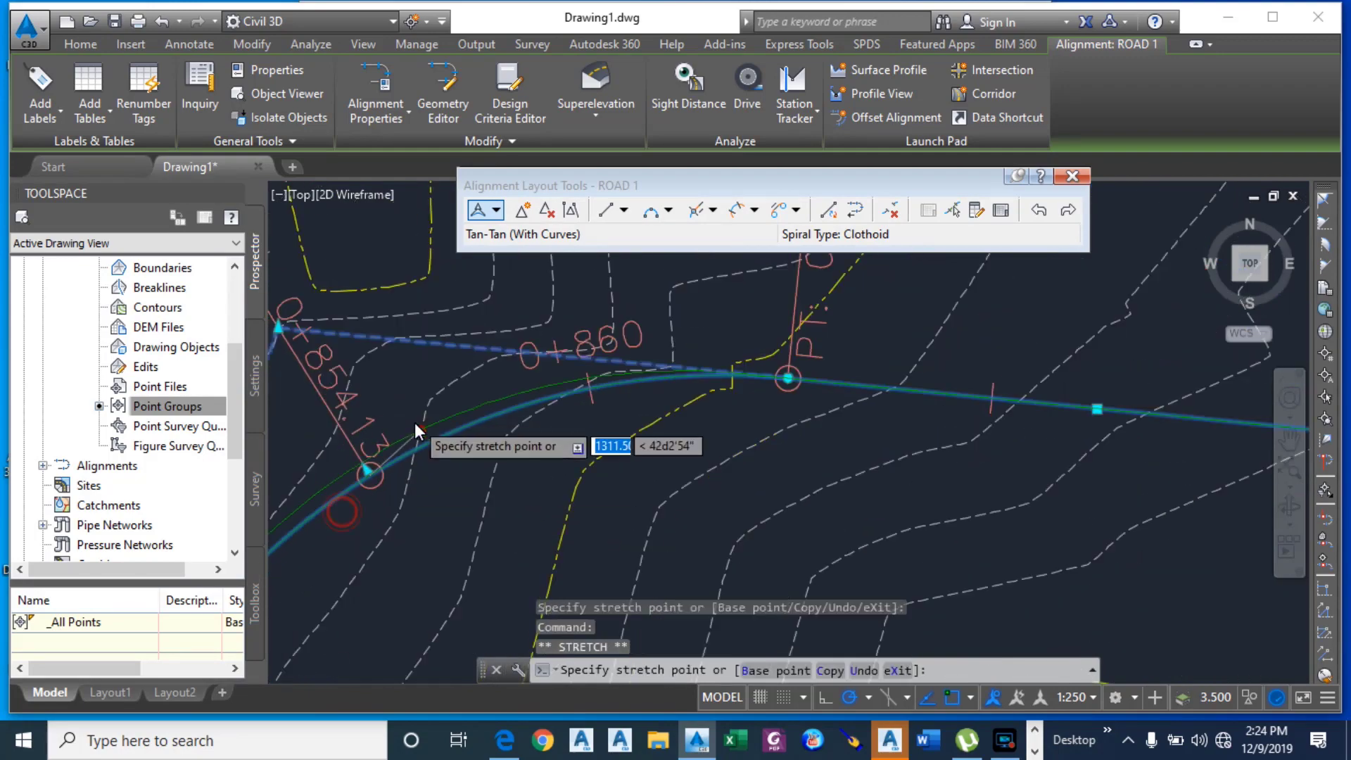
left_click(400, 443)
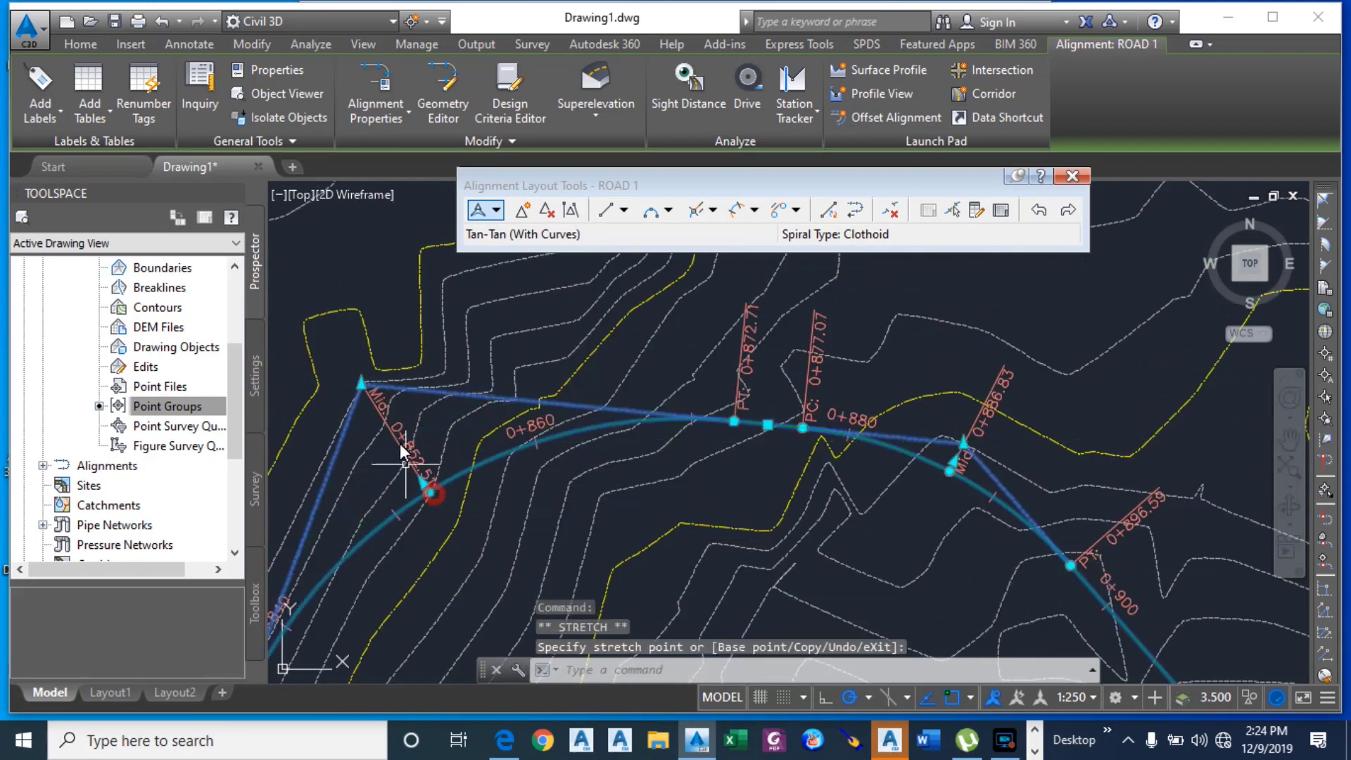
scroll(458, 442, "down", 4)
scroll(622, 457, "up", 8)
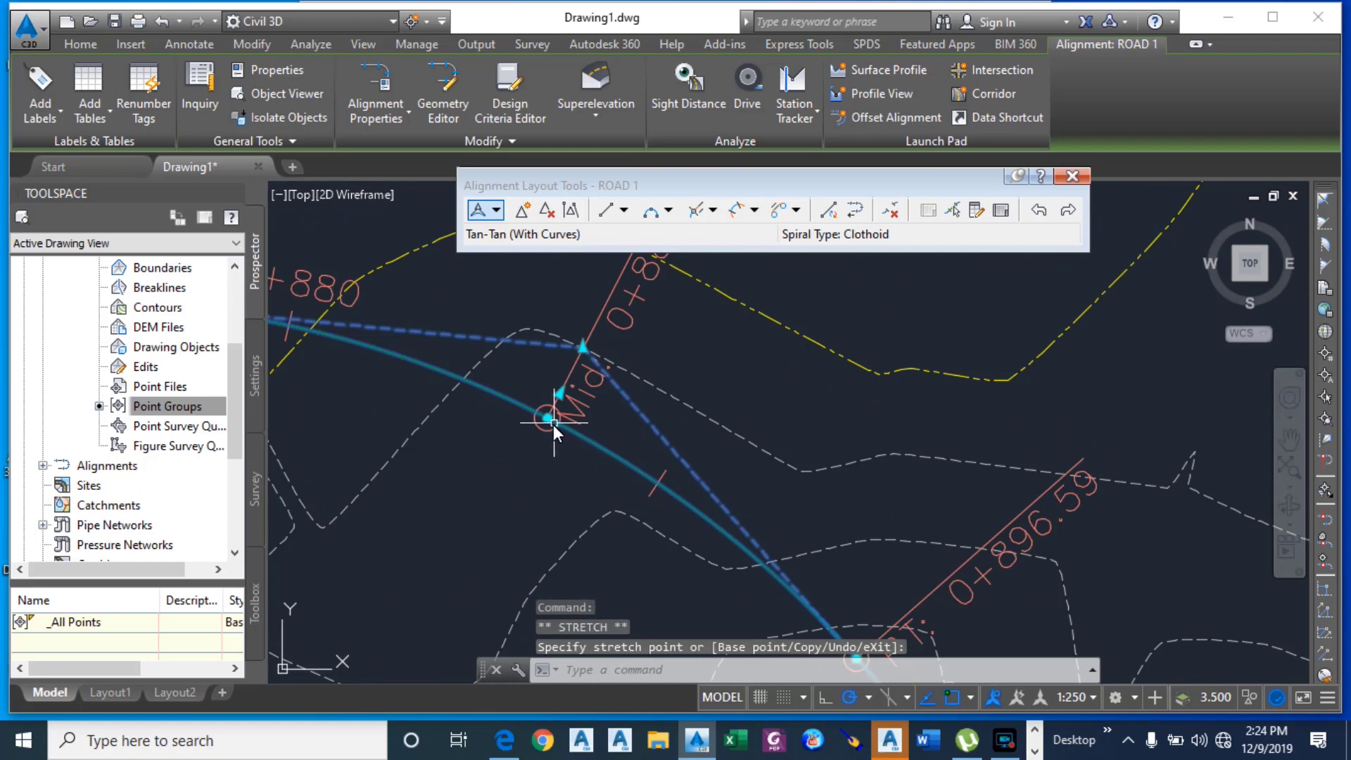
scroll(707, 525, "down", 8)
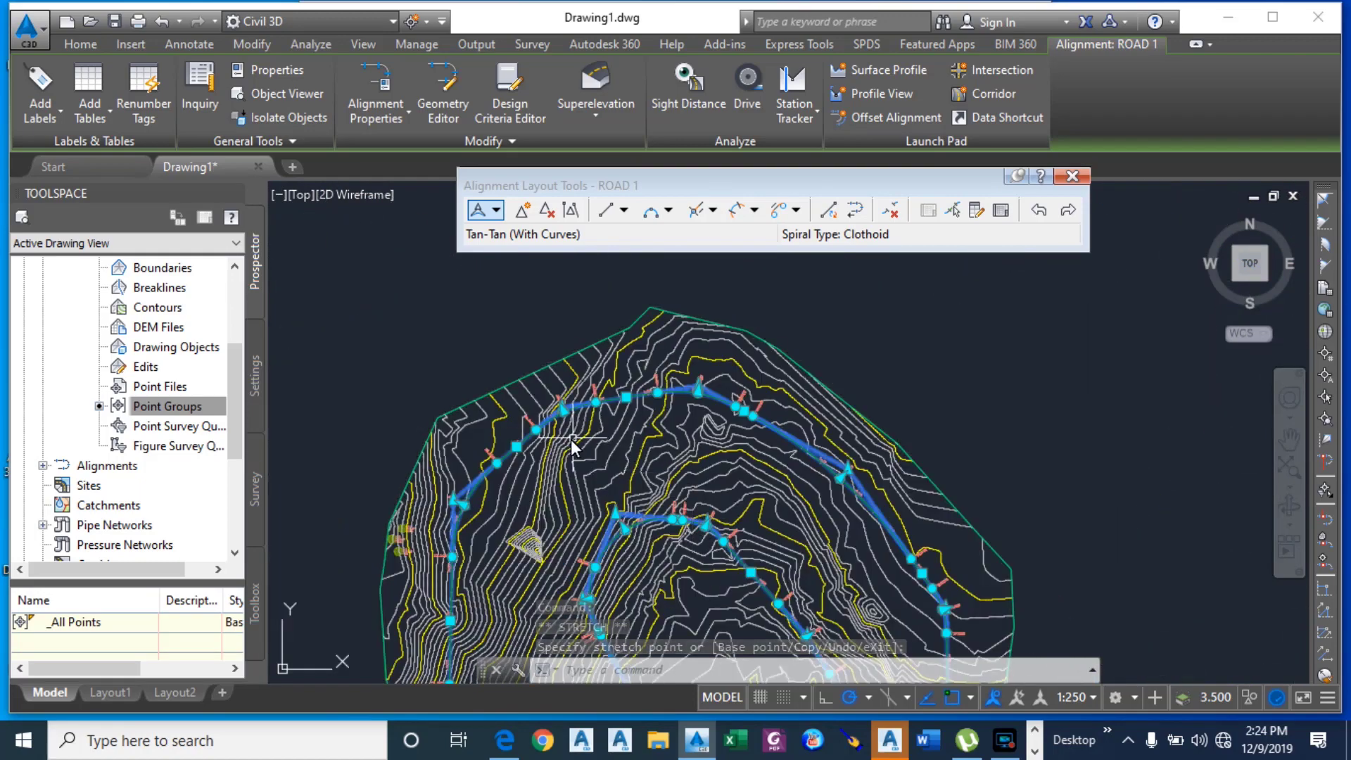
Step: Enlarge the eastern curve near station 0+539 by stretching its midpoint west-southwest, away from the intersection point
scroll(567, 429, "up", 8)
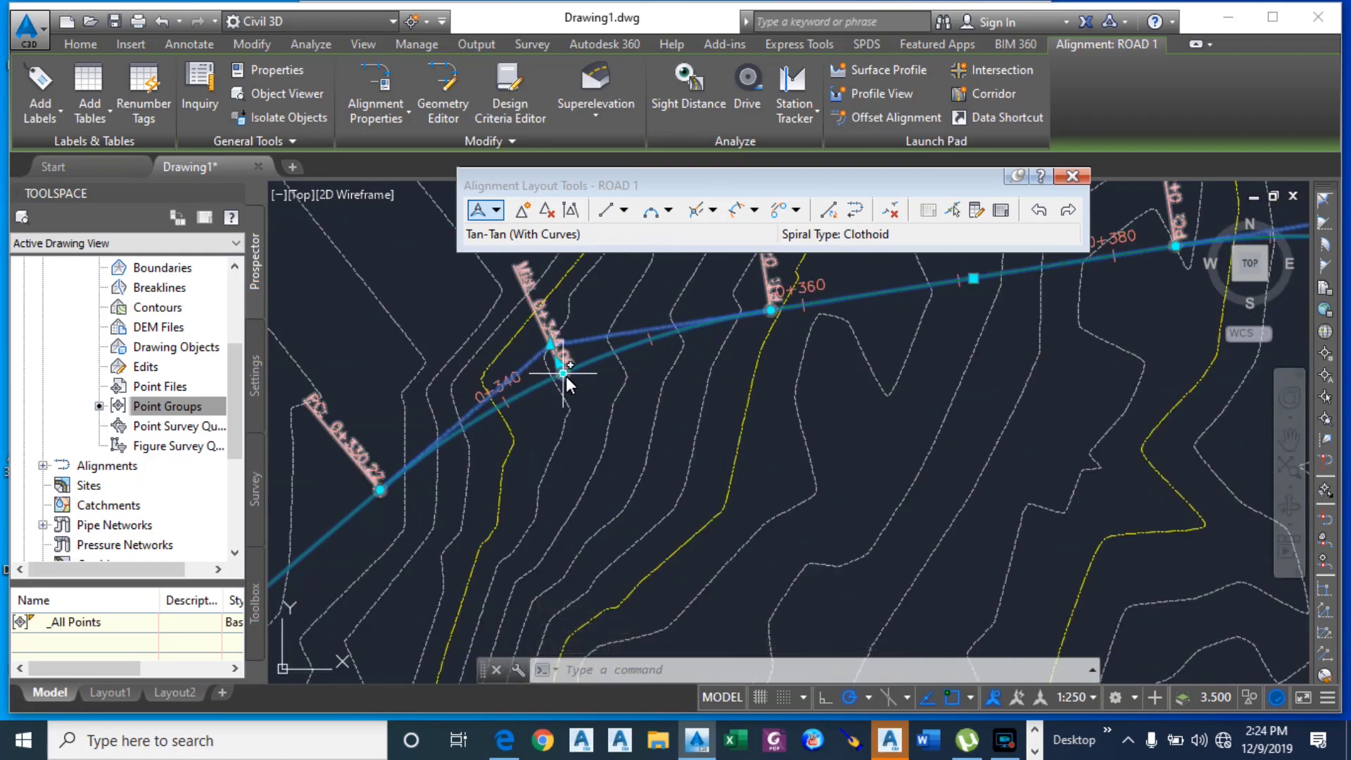
scroll(542, 394, "down", 8)
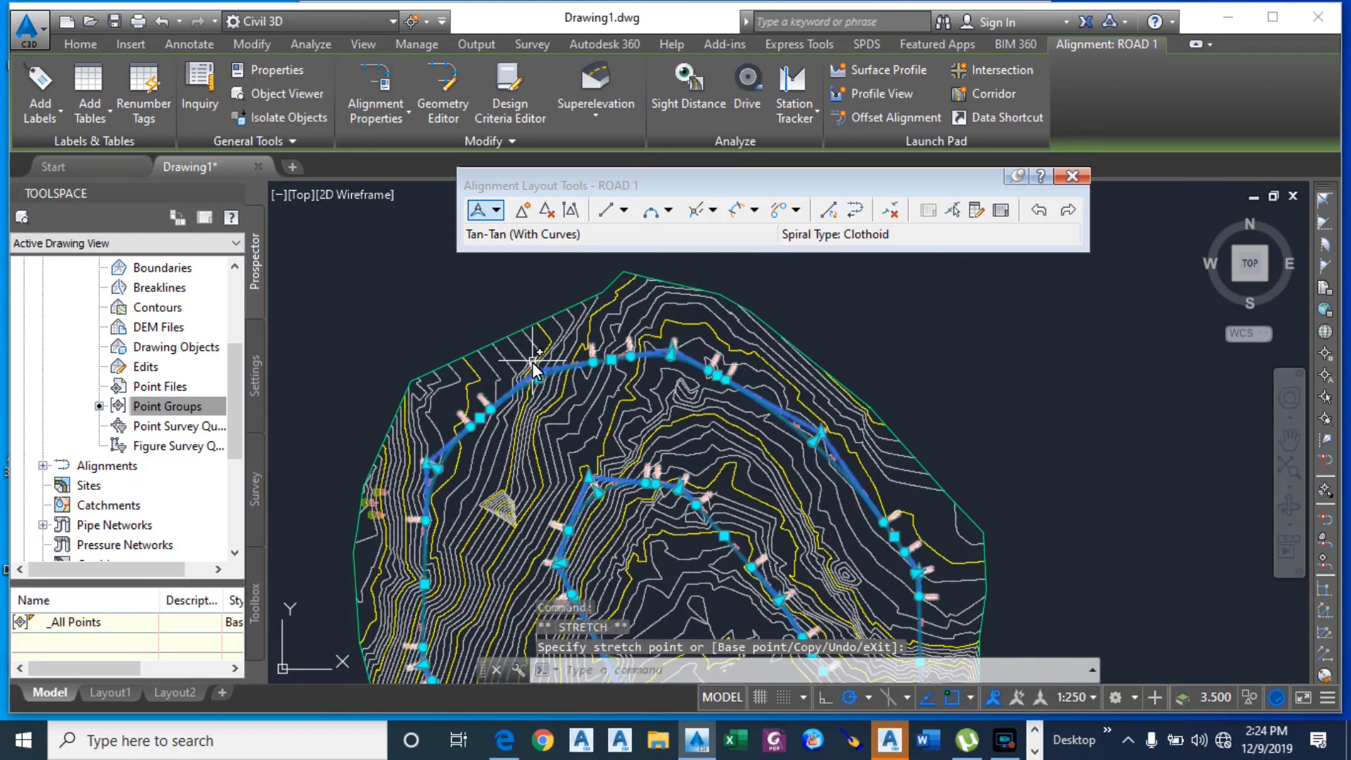
scroll(890, 534, "up", 8)
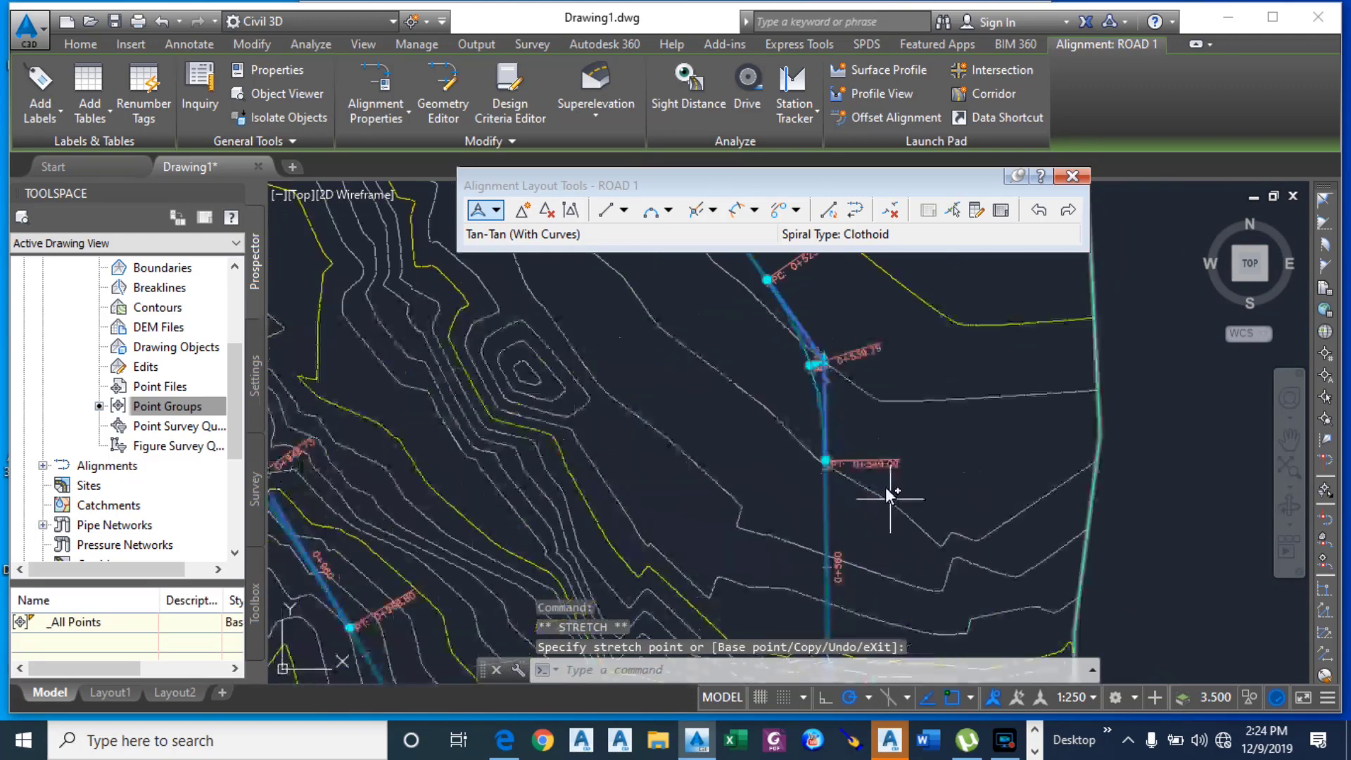
scroll(823, 394, "up", 5)
left_click(824, 449)
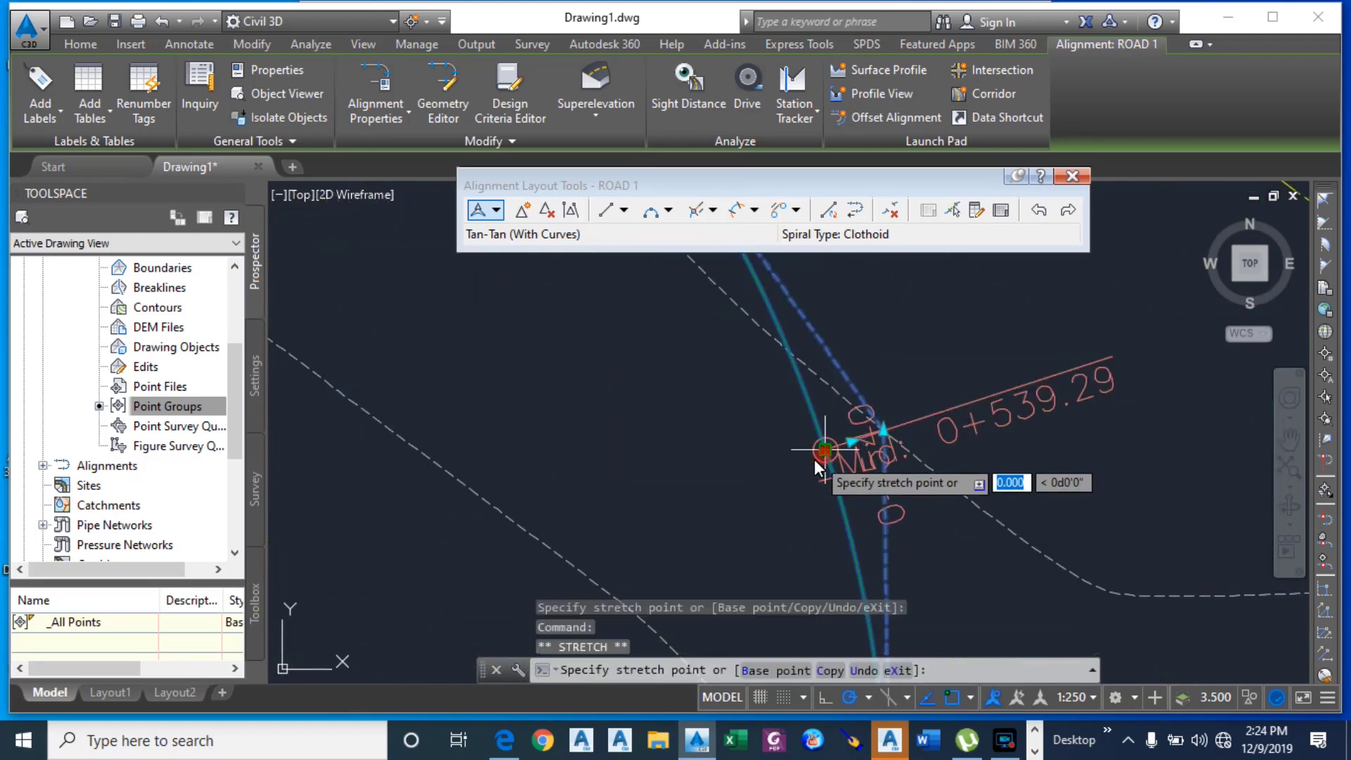
left_click(761, 477)
scroll(890, 405, "down", 5)
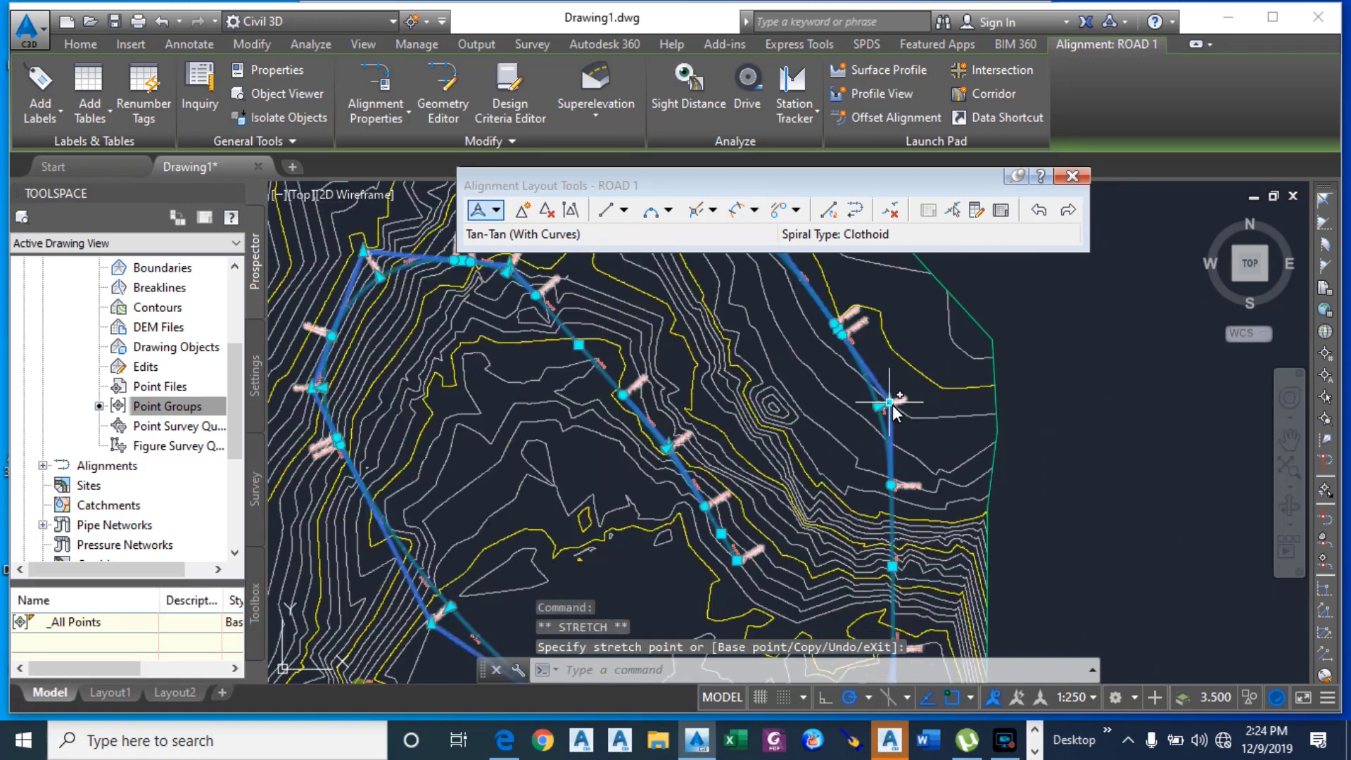
Step: Enlarge the southeastern curve near station 0+622 by stretching its midpoint northwest, away from the intersection point
scroll(890, 405, "down", 3)
scroll(866, 510, "up", 8)
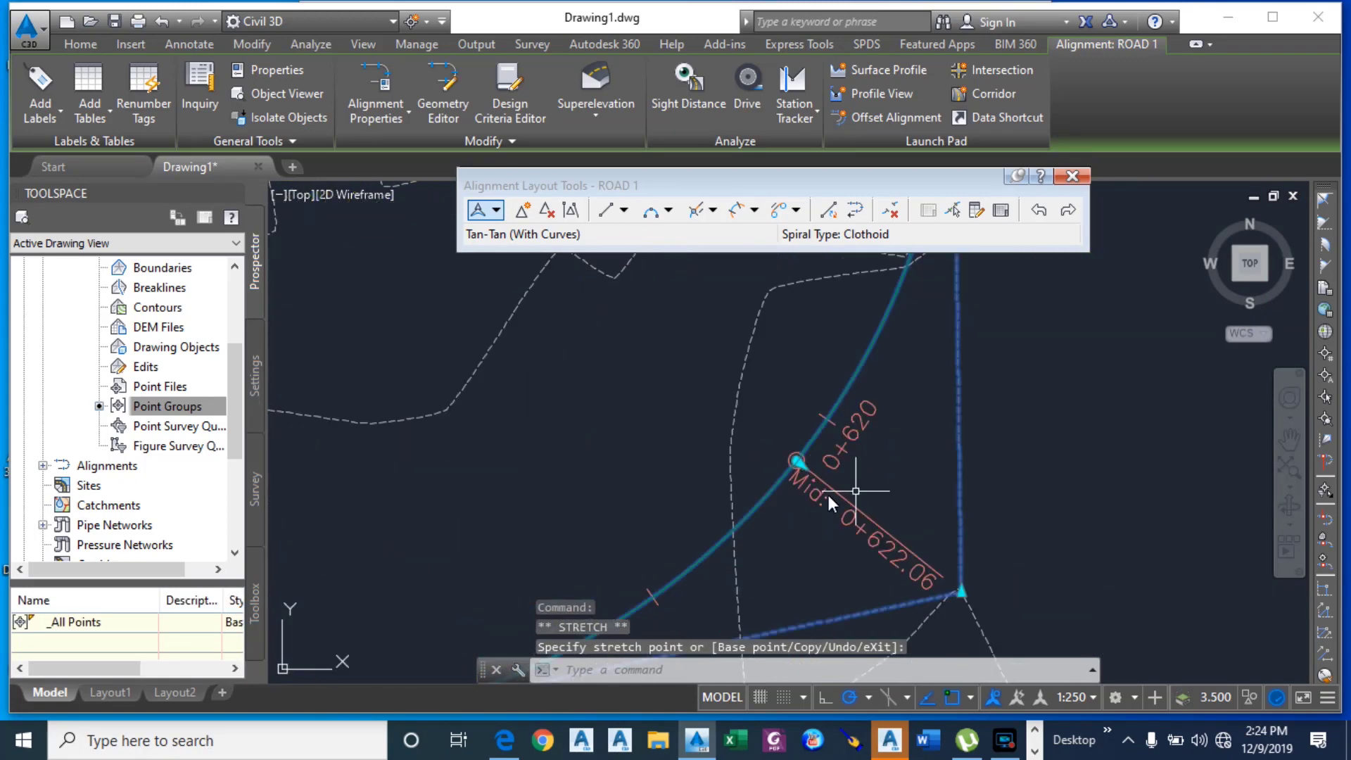
left_click(796, 461)
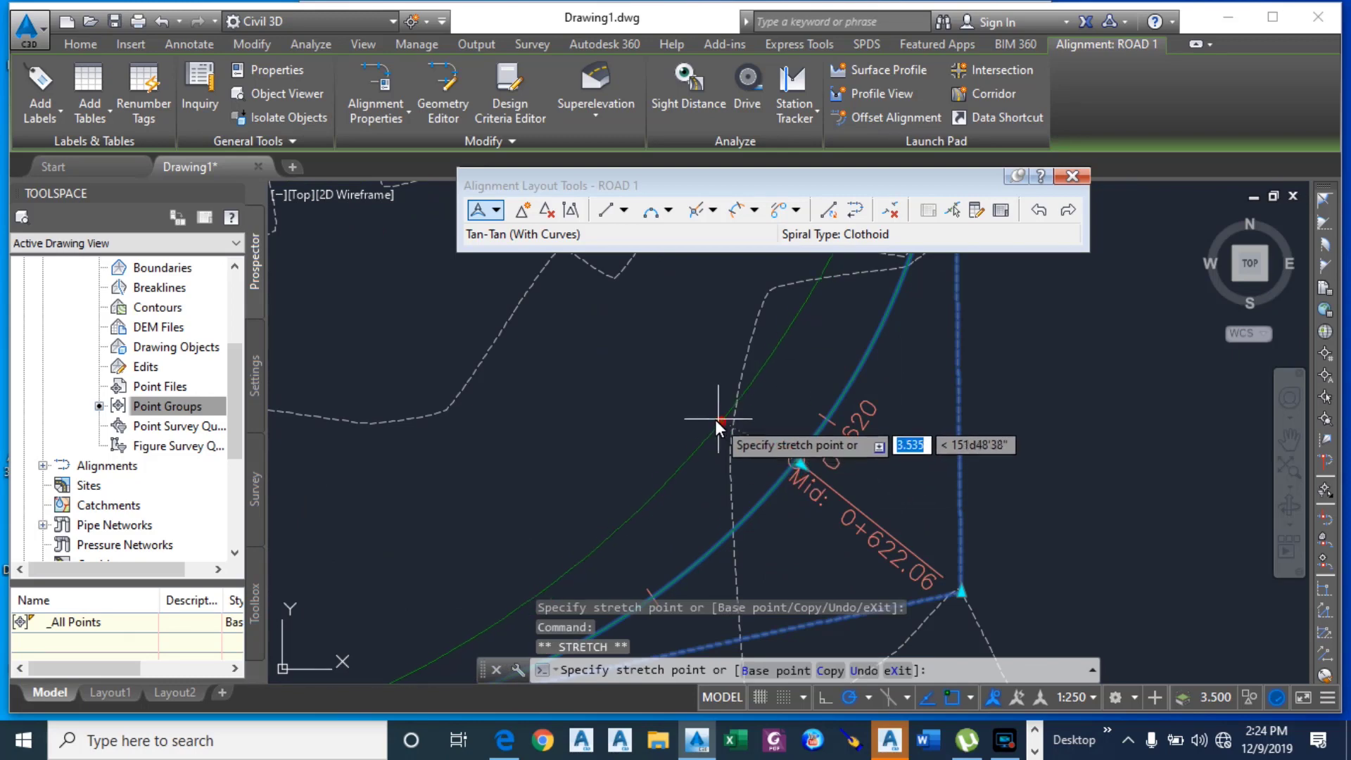
left_click(704, 402)
scroll(711, 390, "down", 5)
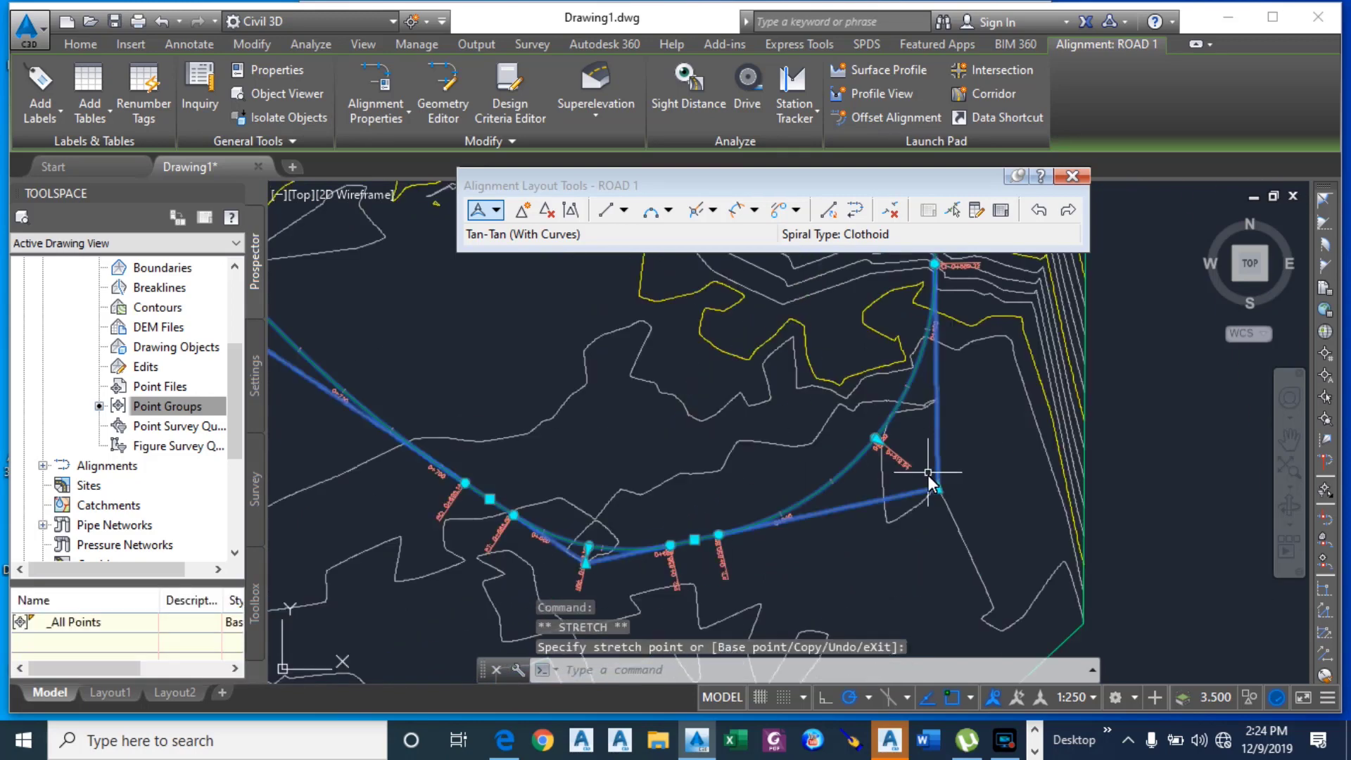
Step: Try to enlarge the southern curve near station 0+672 by stretching its midpoint about 2.45 m northeast
scroll(563, 557, "up", 4)
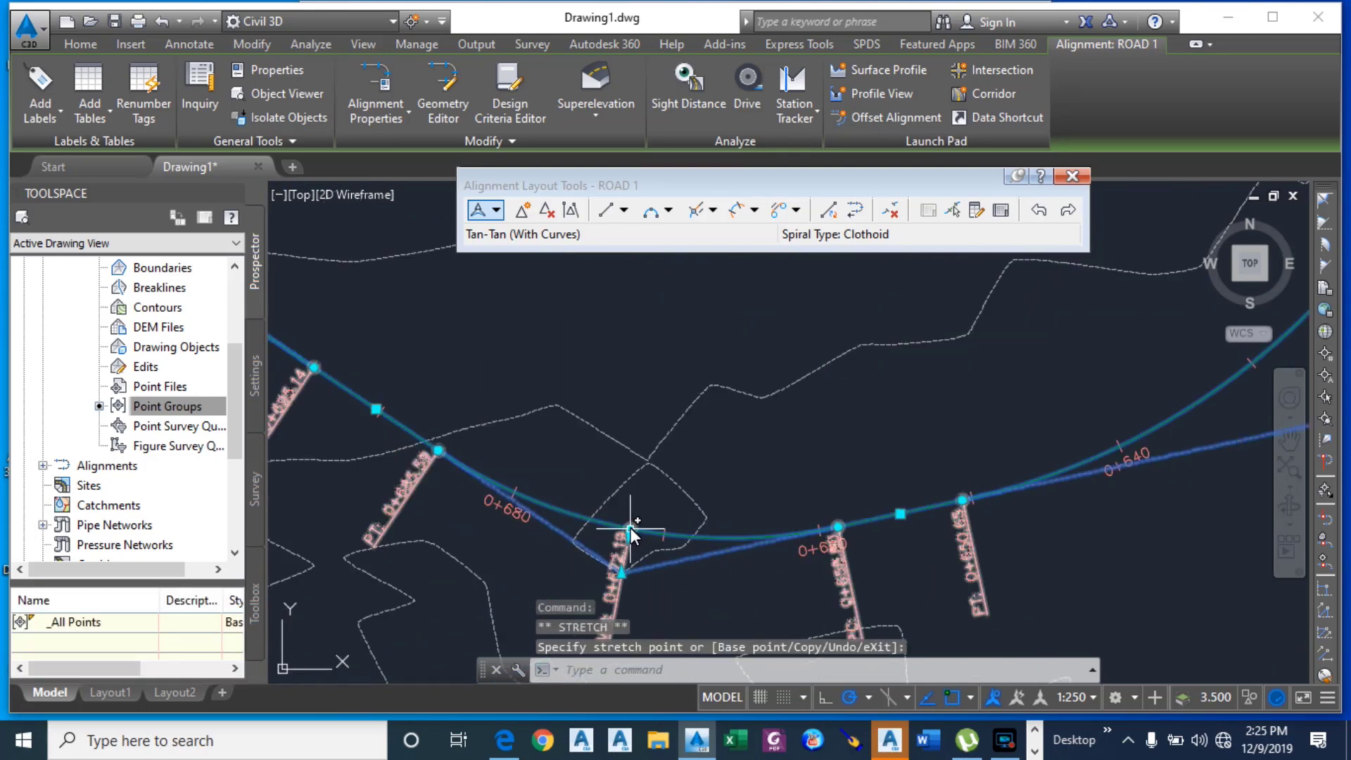
left_click(630, 528)
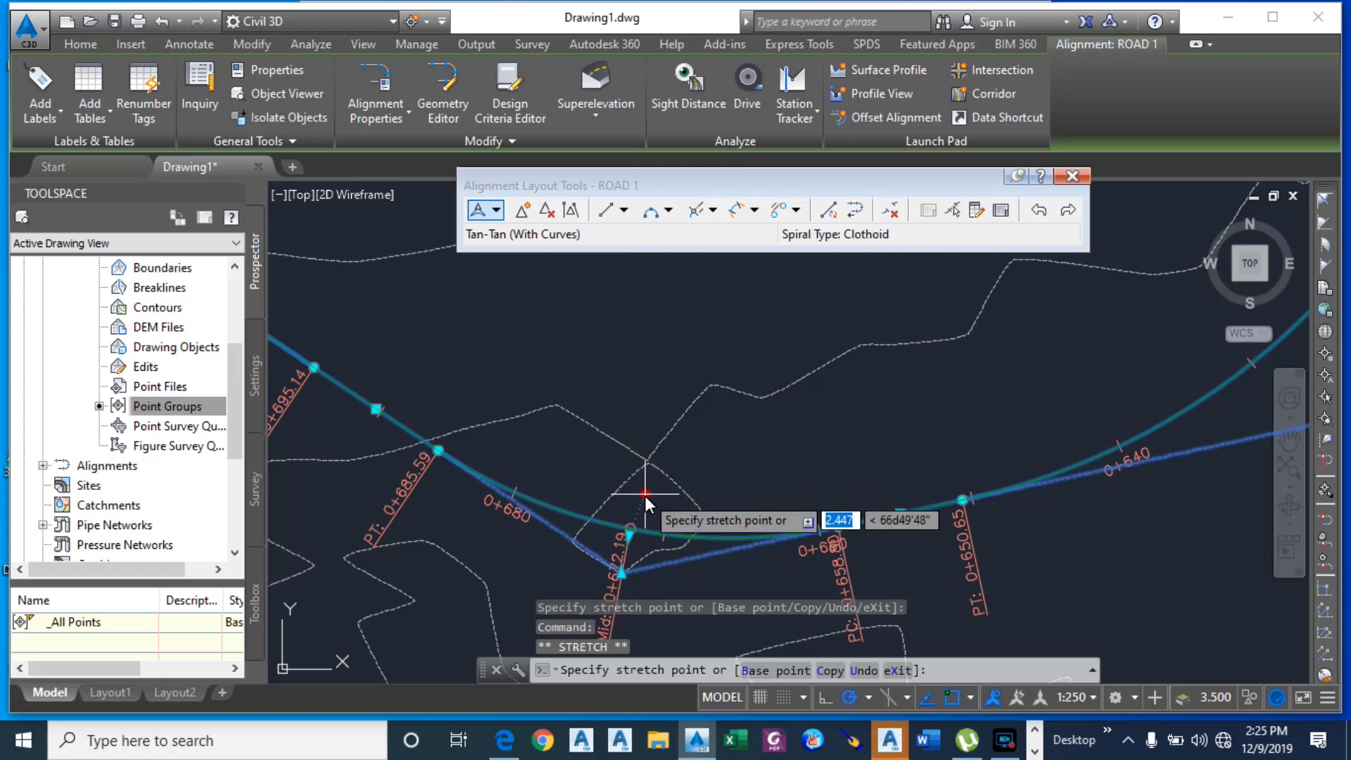
left_click(645, 495)
scroll(780, 597, "down", 3)
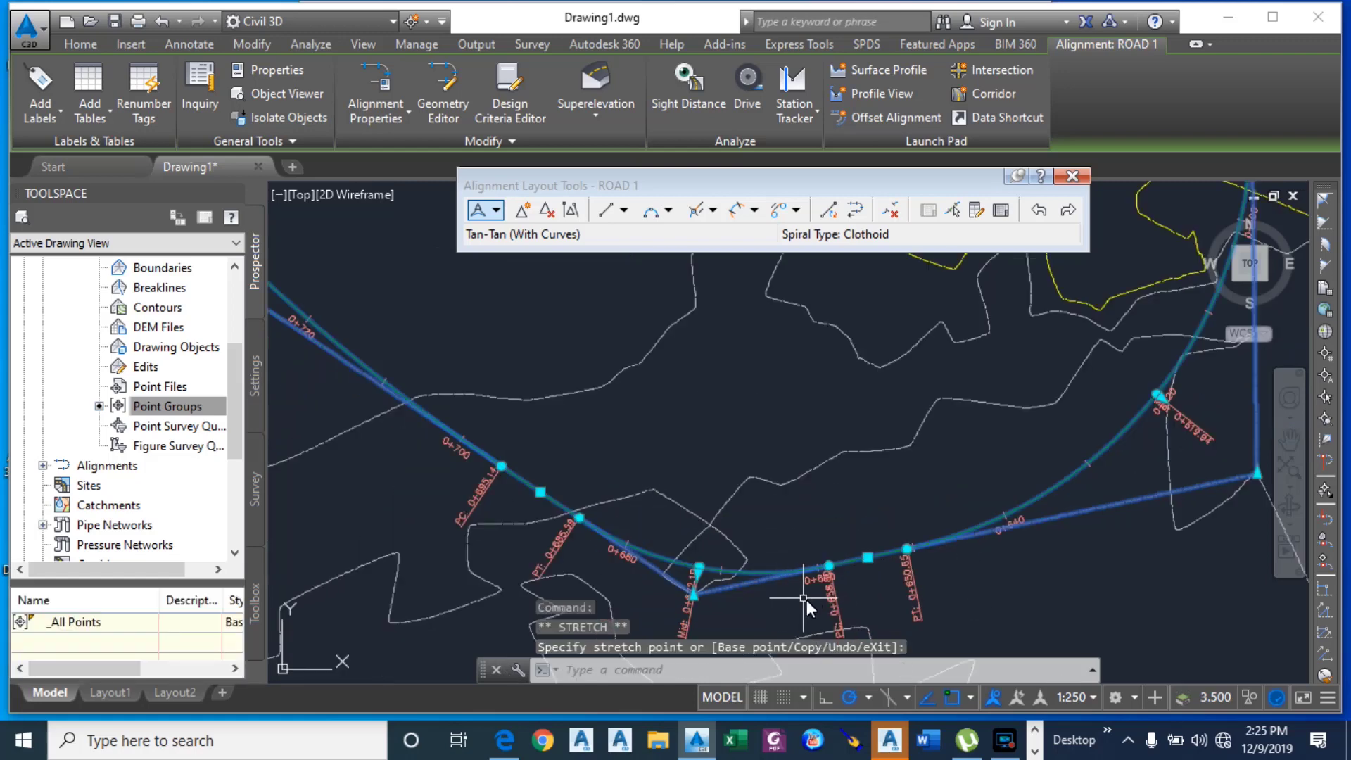
Step: Stretch the midpoint of the southern curve near station 0+672 about 1.5 m north to enlarge the curve
scroll(809, 598, "up", 3)
left_click(629, 554)
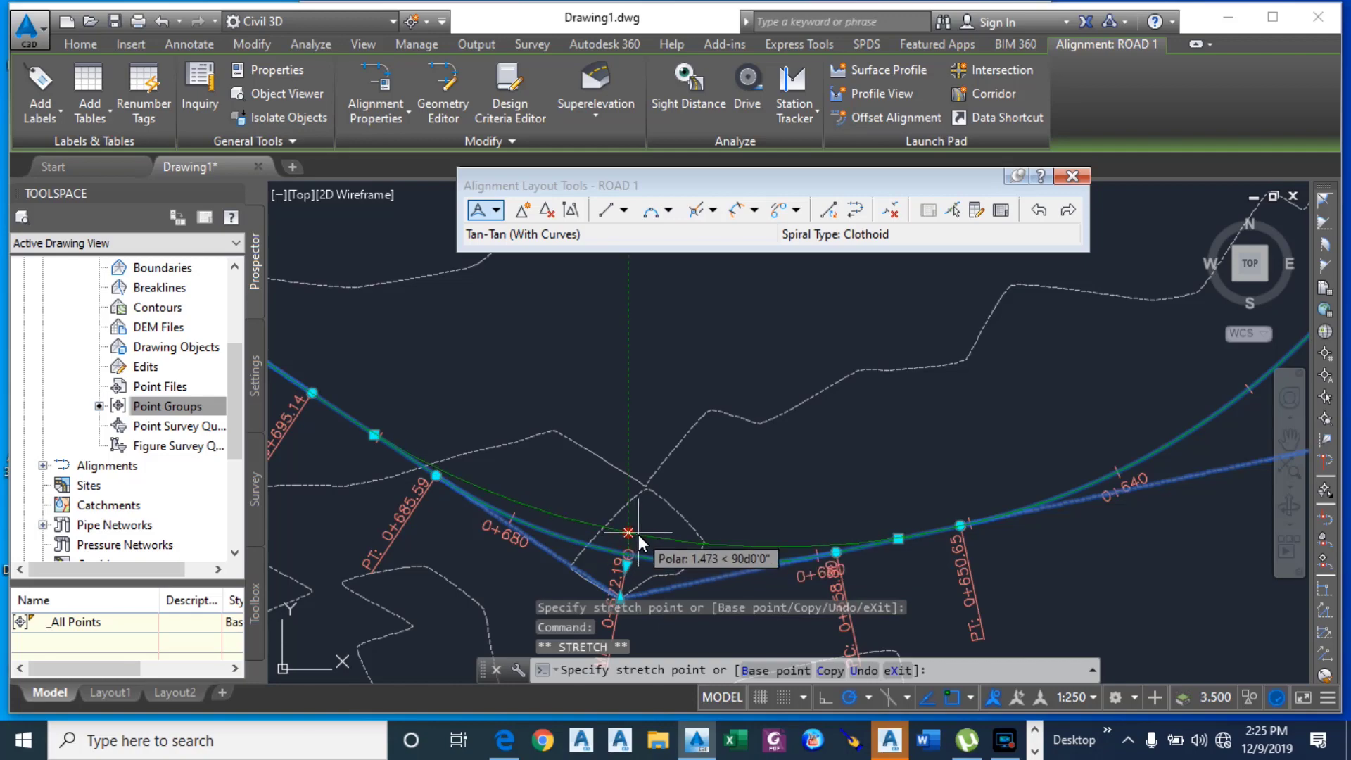
left_click(641, 536)
scroll(825, 592, "down", 5)
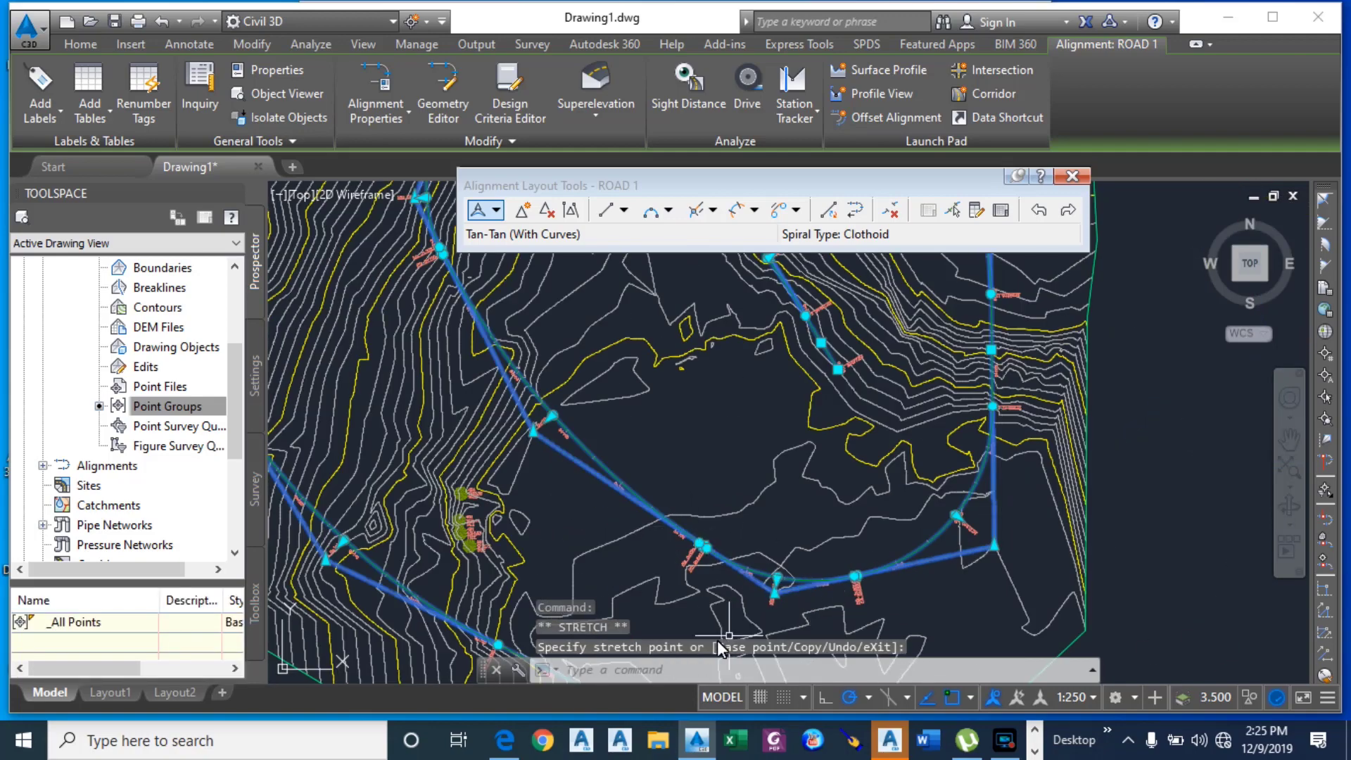
Step: Examine the curves along the whole ROAD 1 alignment, including the northern, eastern and southern parts, for any needing further adjustment
scroll(721, 646, "down", 5)
scroll(660, 439, "up", 4)
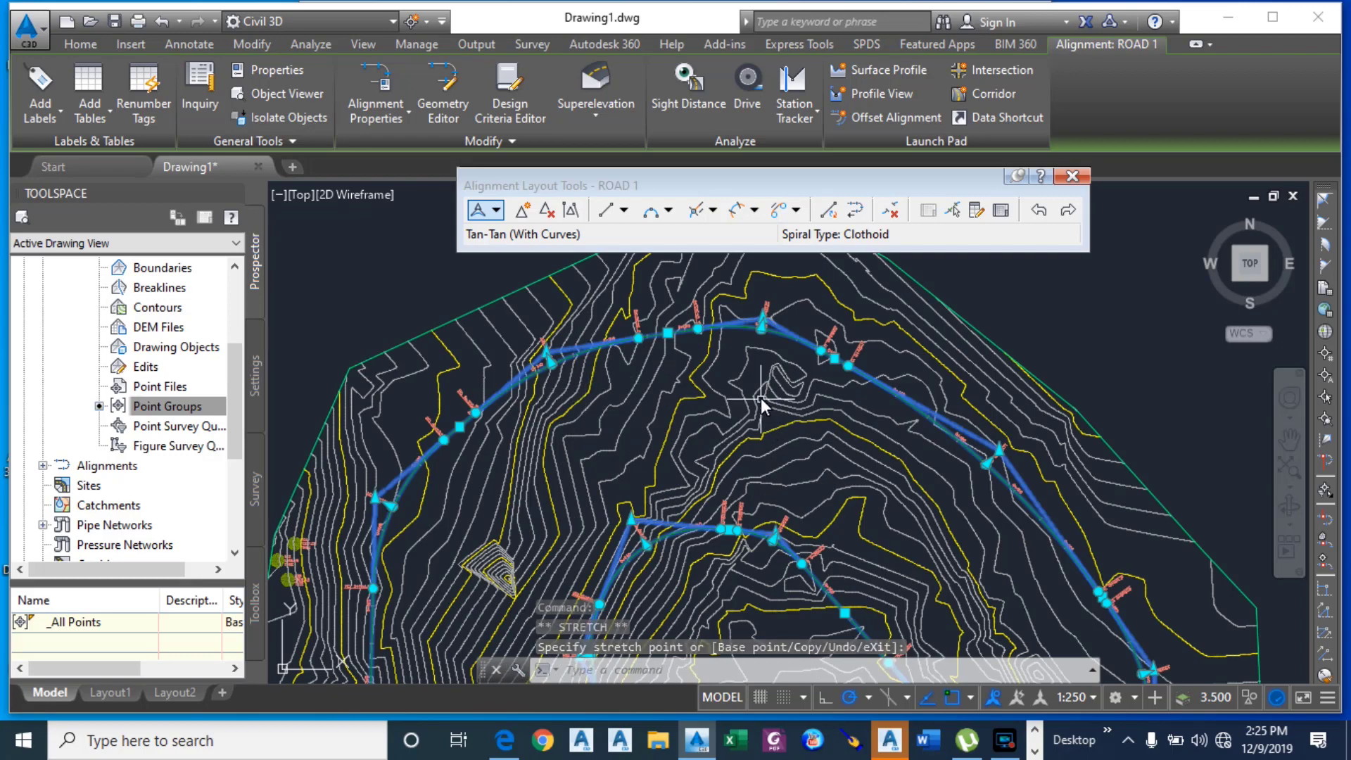
scroll(760, 383, "down", 5)
scroll(883, 486, "up", 8)
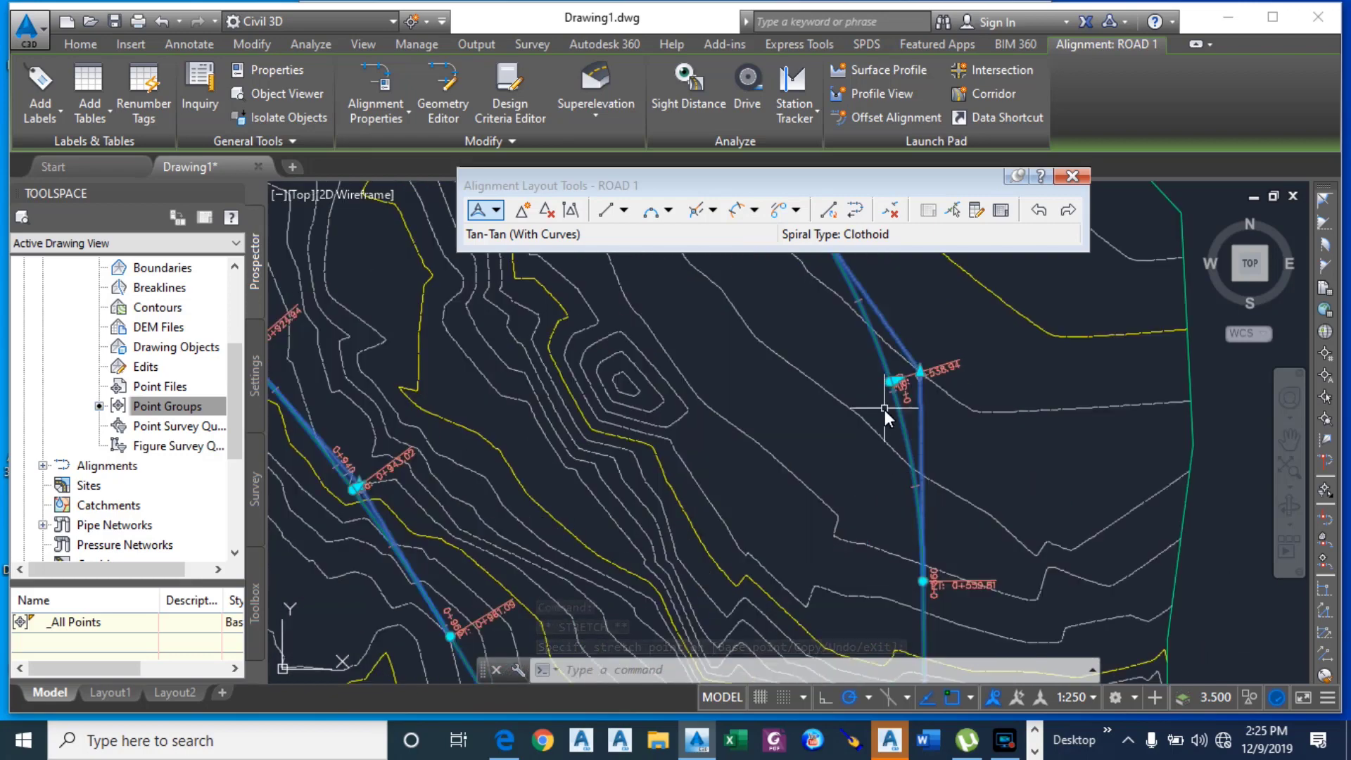
scroll(894, 351, "down", 5)
scroll(857, 529, "down", 5)
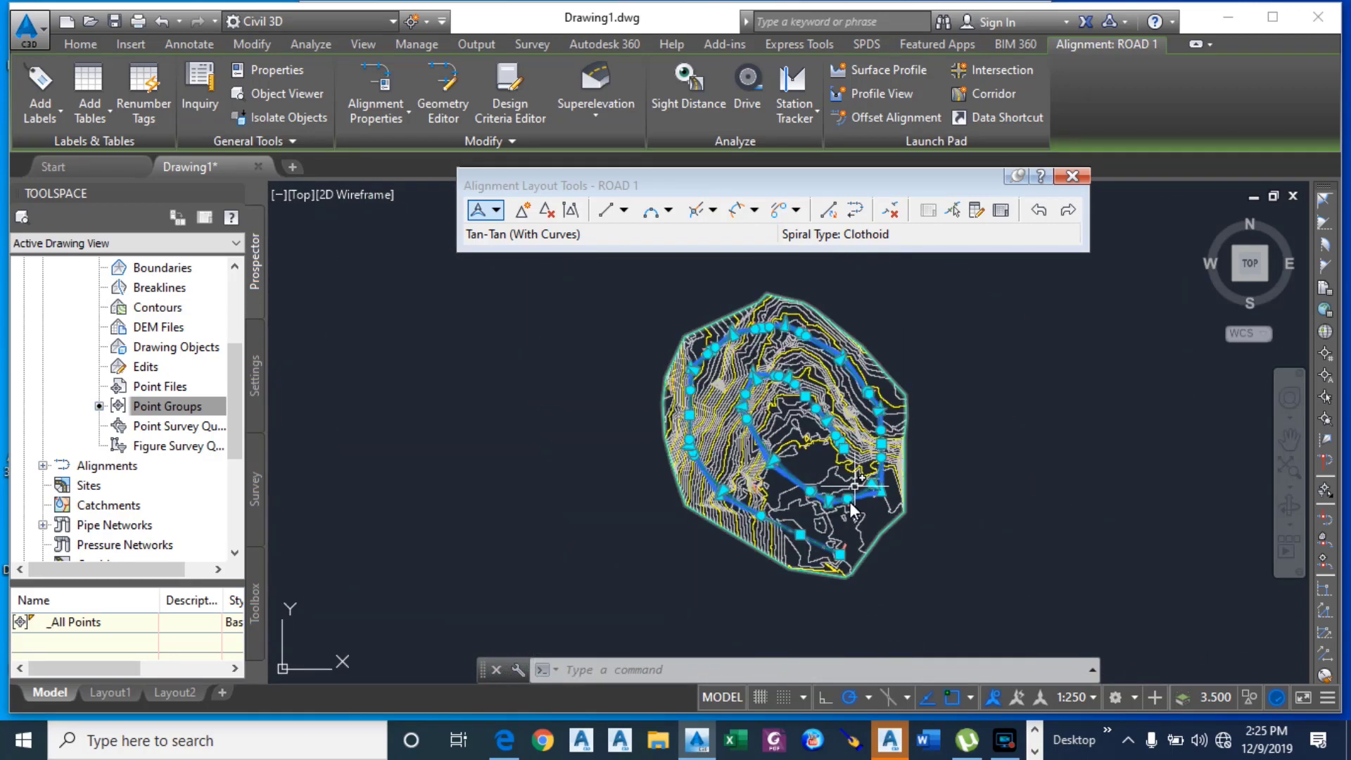
scroll(809, 422, "up", 8)
scroll(787, 410, "down", 4)
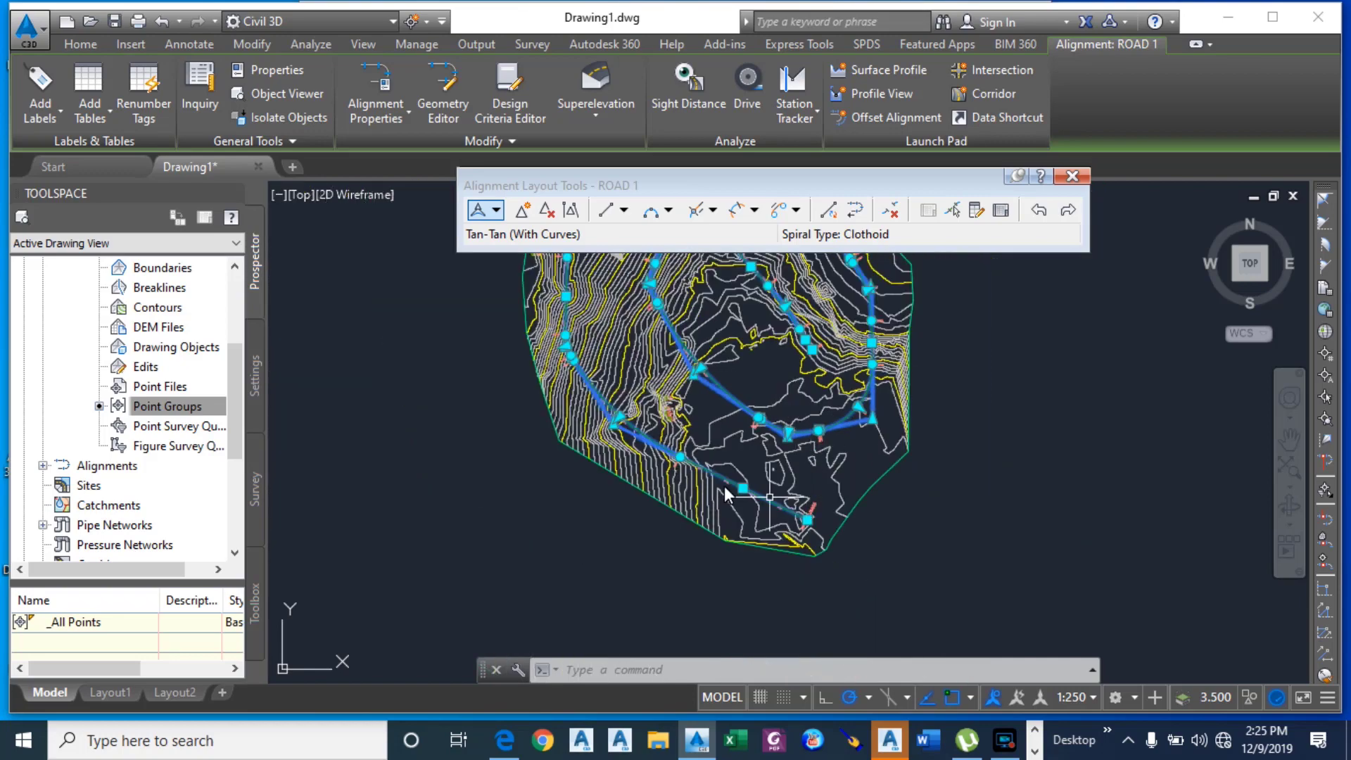
scroll(622, 433, "up", 5)
scroll(755, 464, "down", 5)
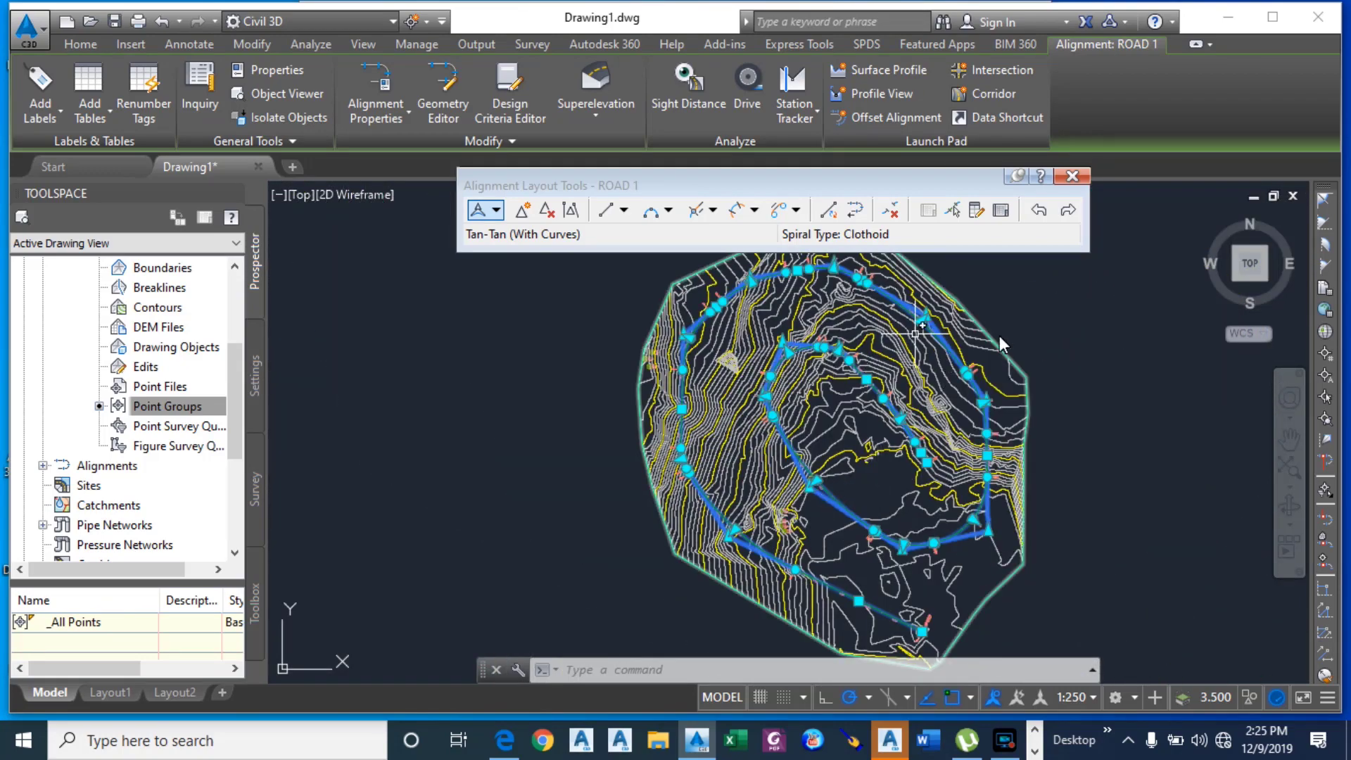
Step: Close the Alignment Layout Tools, deselect the ROAD 1 alignment and bring the whole surface into view
left_click(1074, 175)
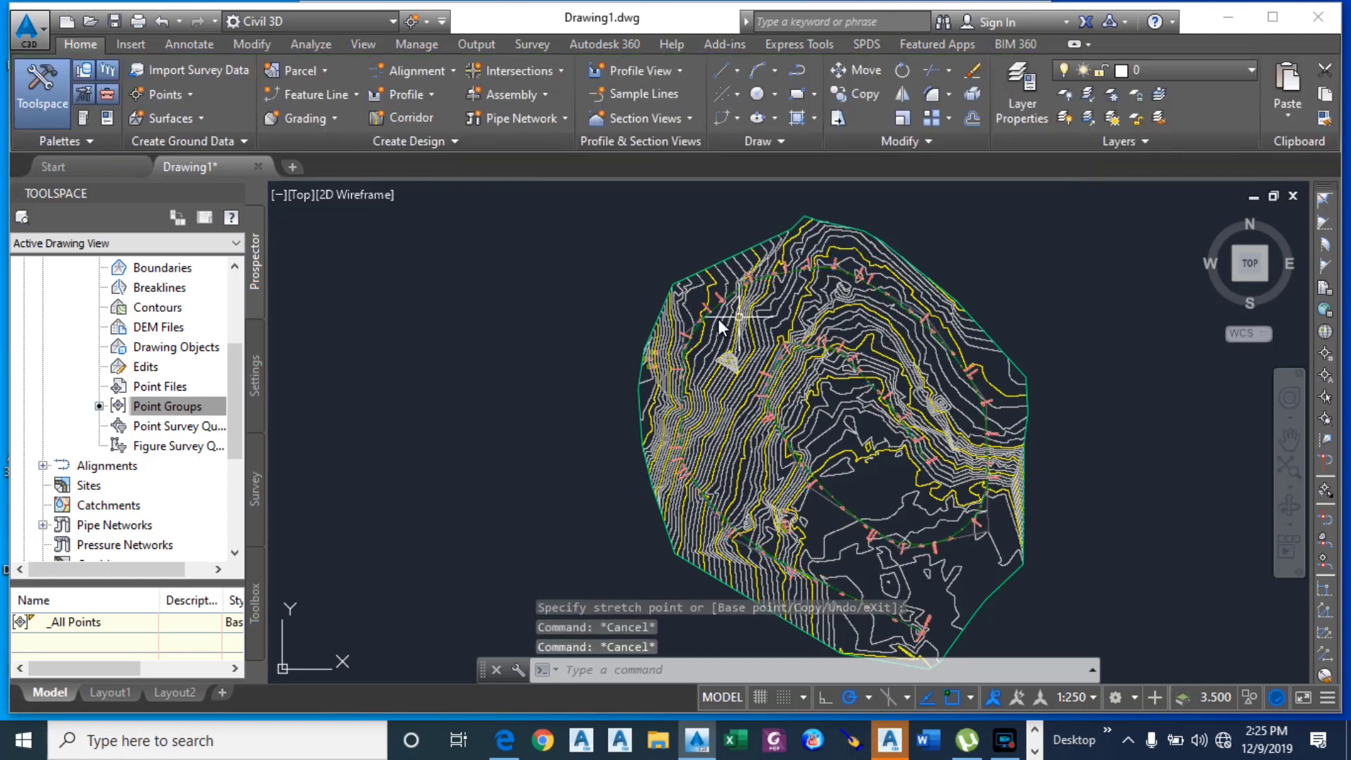
scroll(657, 339, "down", 2)
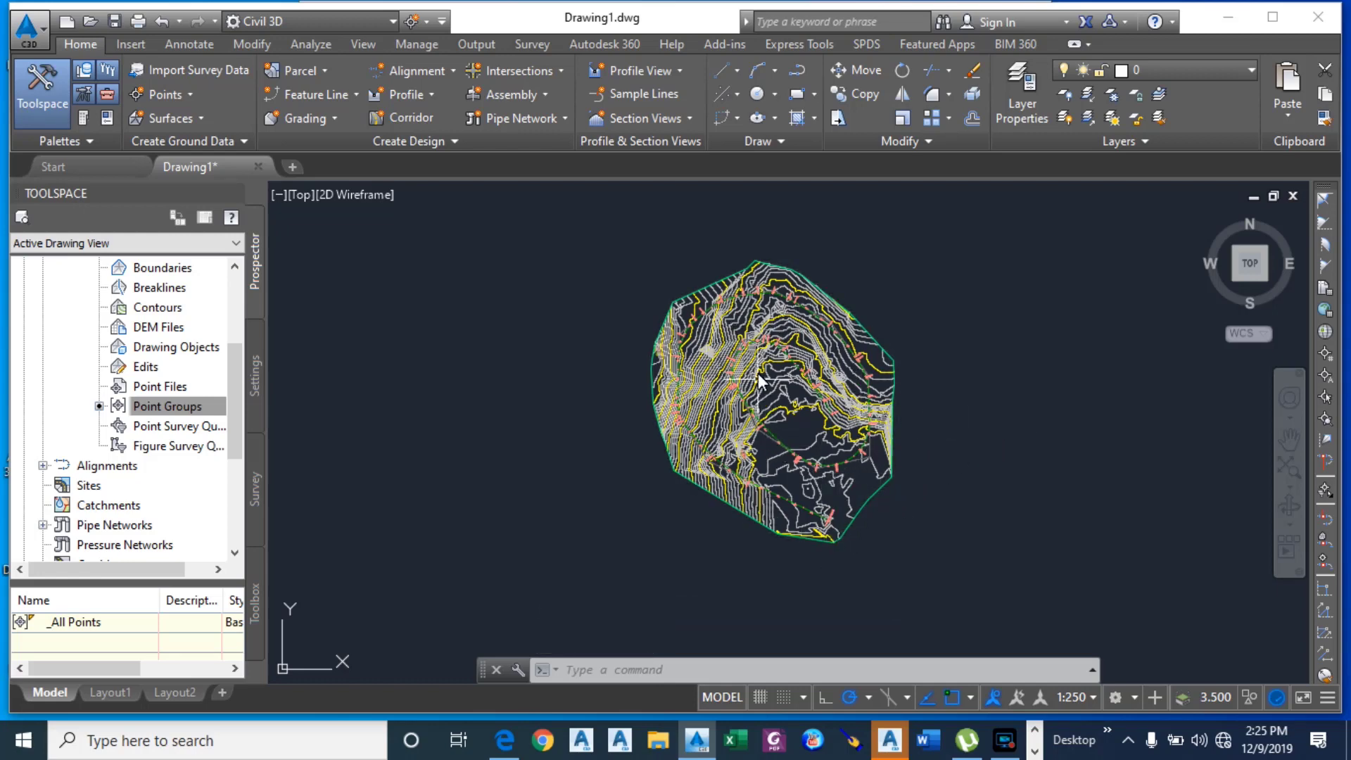
scroll(679, 333, "down", 2)
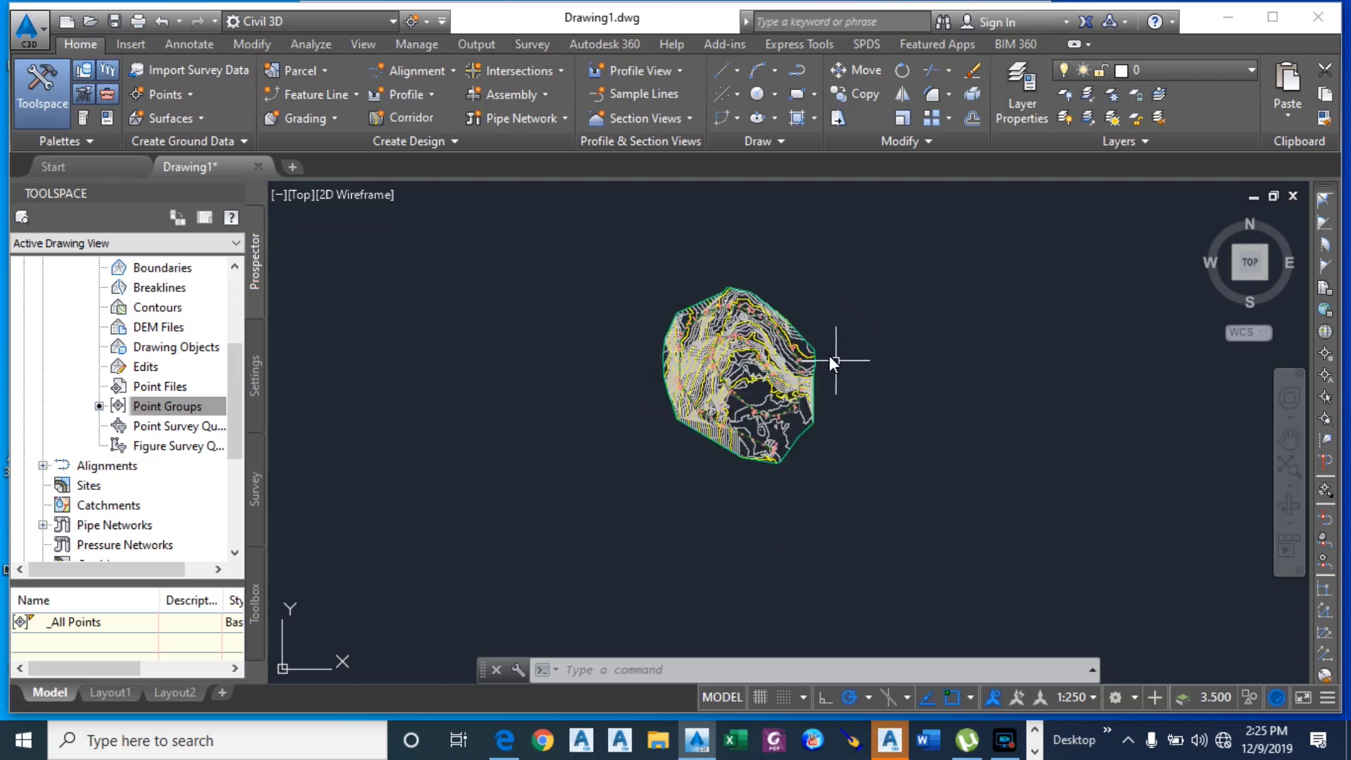
scroll(829, 349, "up", 4)
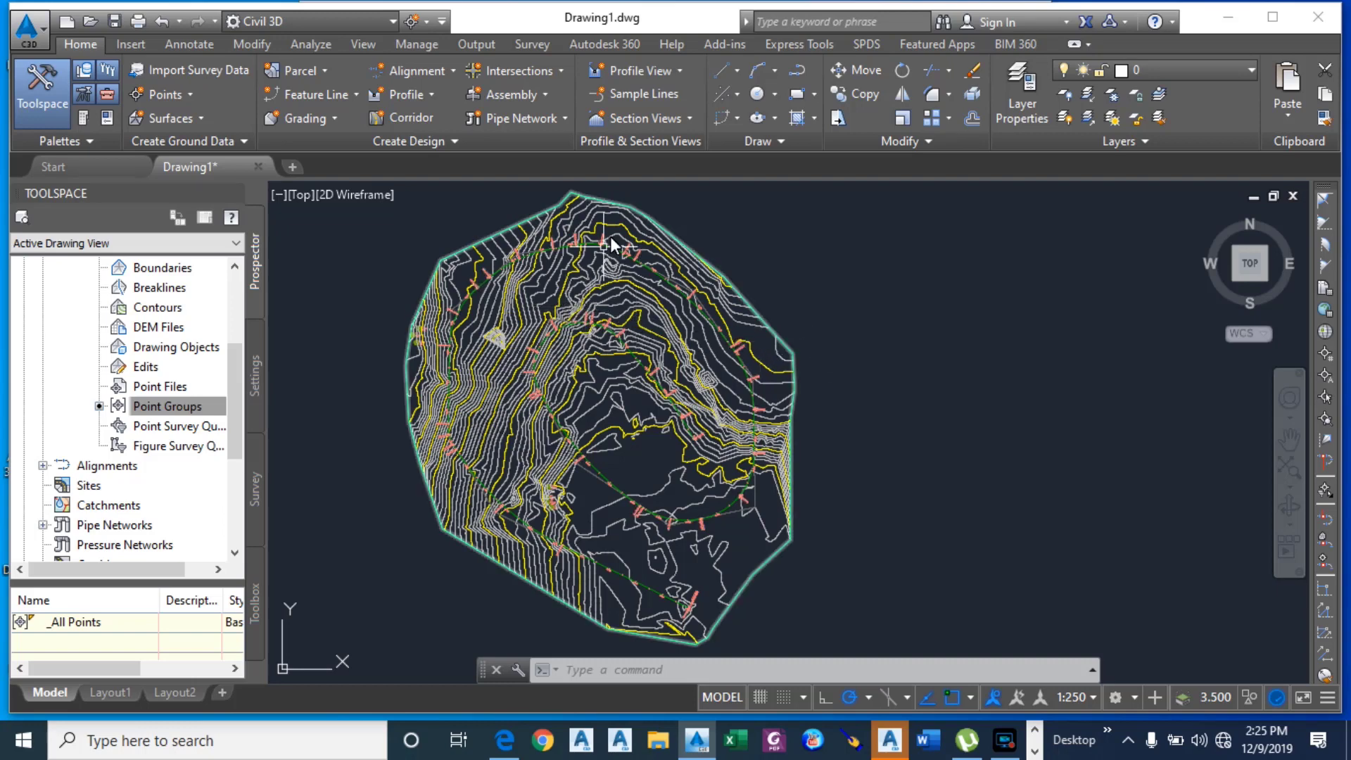
Step: Create a profile from Surface1 along ROAD 1 over its full station range and start drawing it in a profile view
left_click(434, 95)
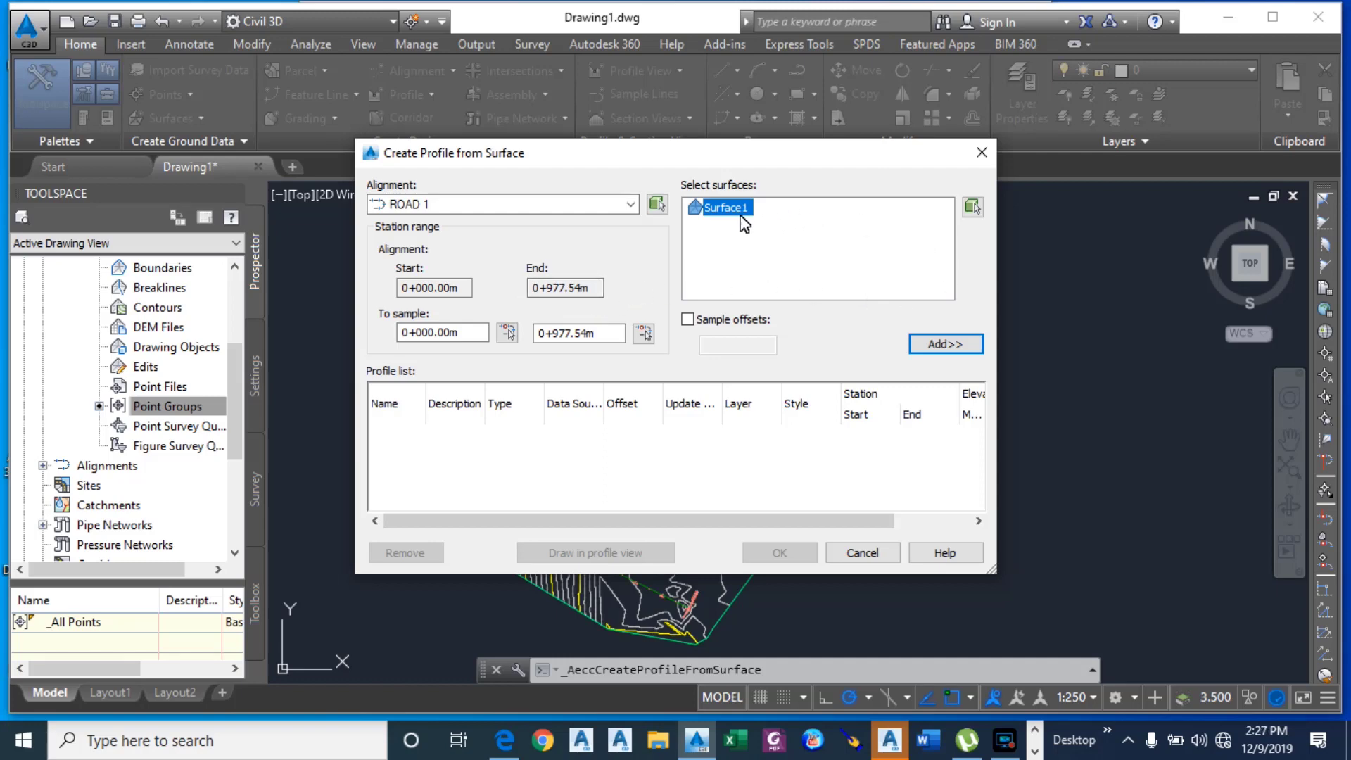
left_click(935, 345)
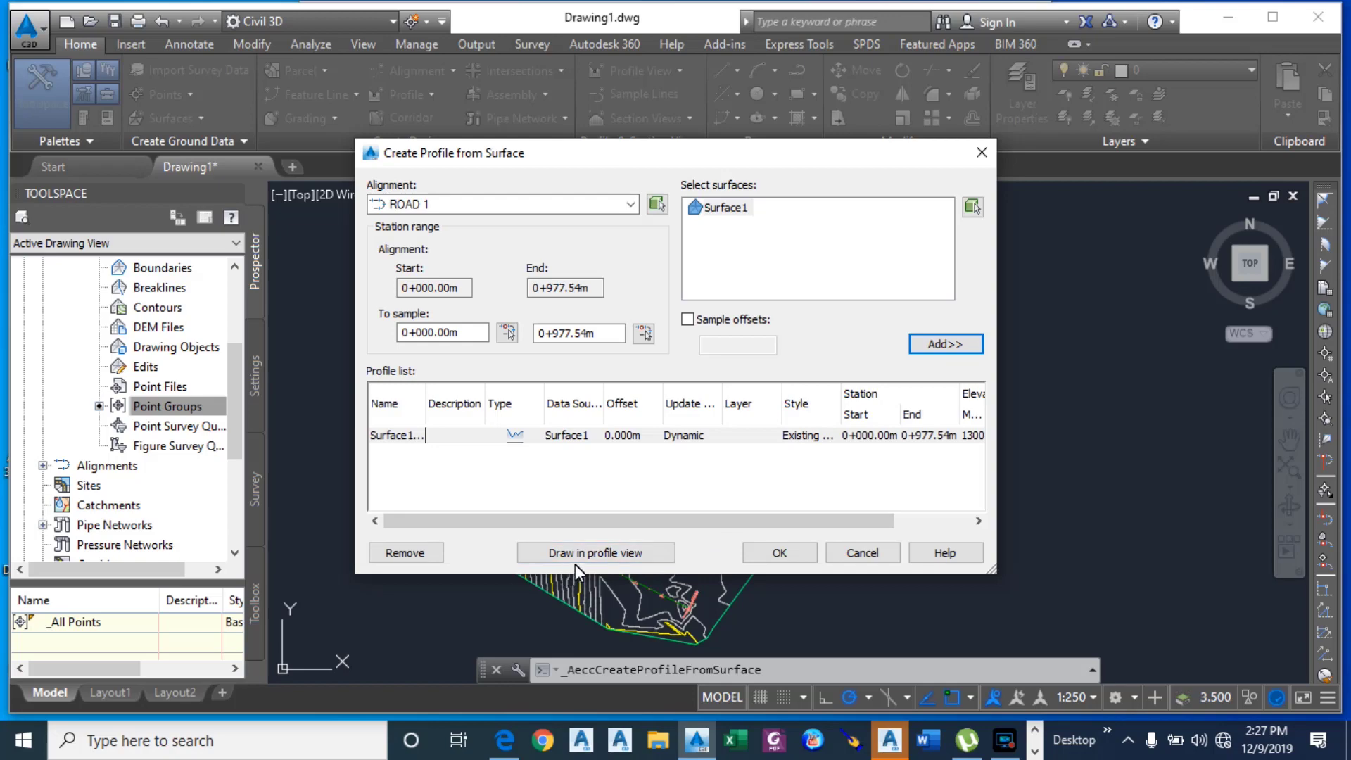
left_click(610, 554)
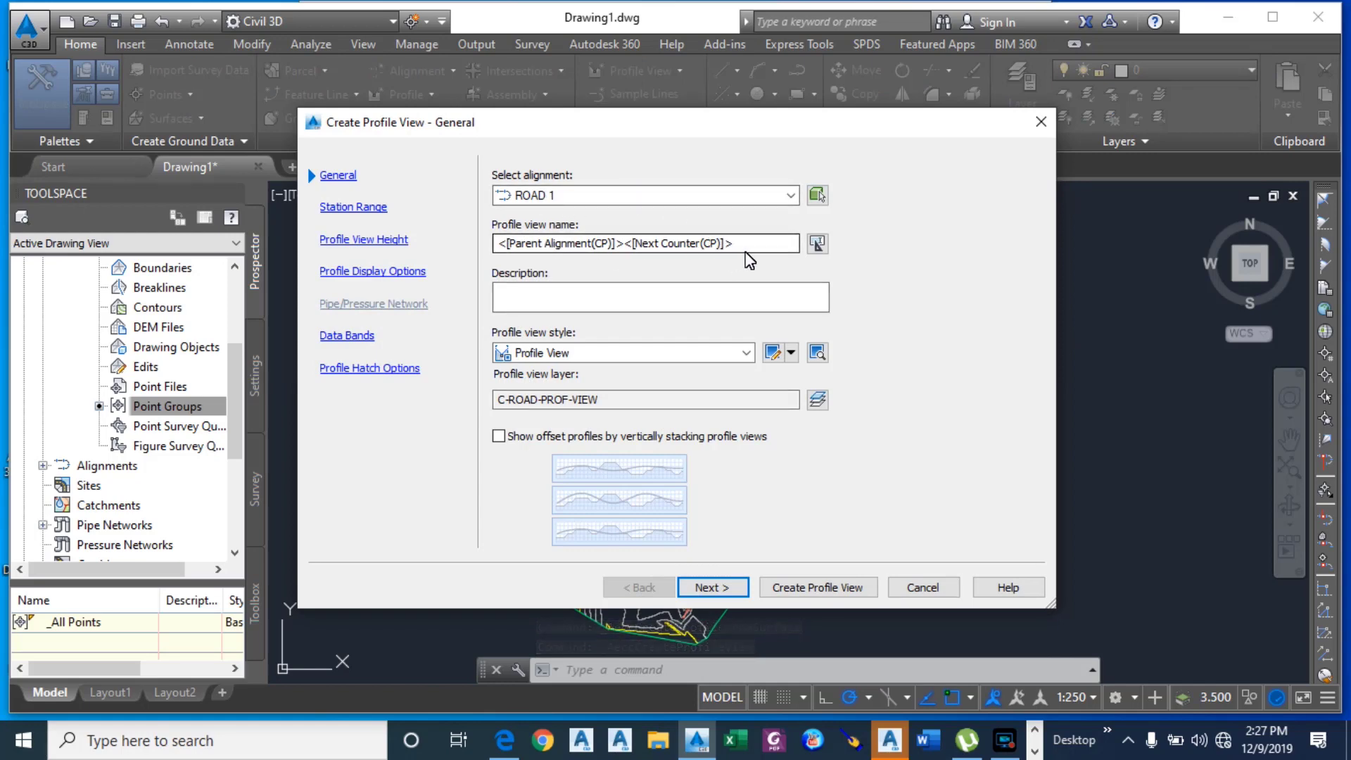
Step: Name the profile view ROAD 1 PV 1 with the description RPV1, and keep the automatic station range
left_click_drag(747, 245, 470, 259)
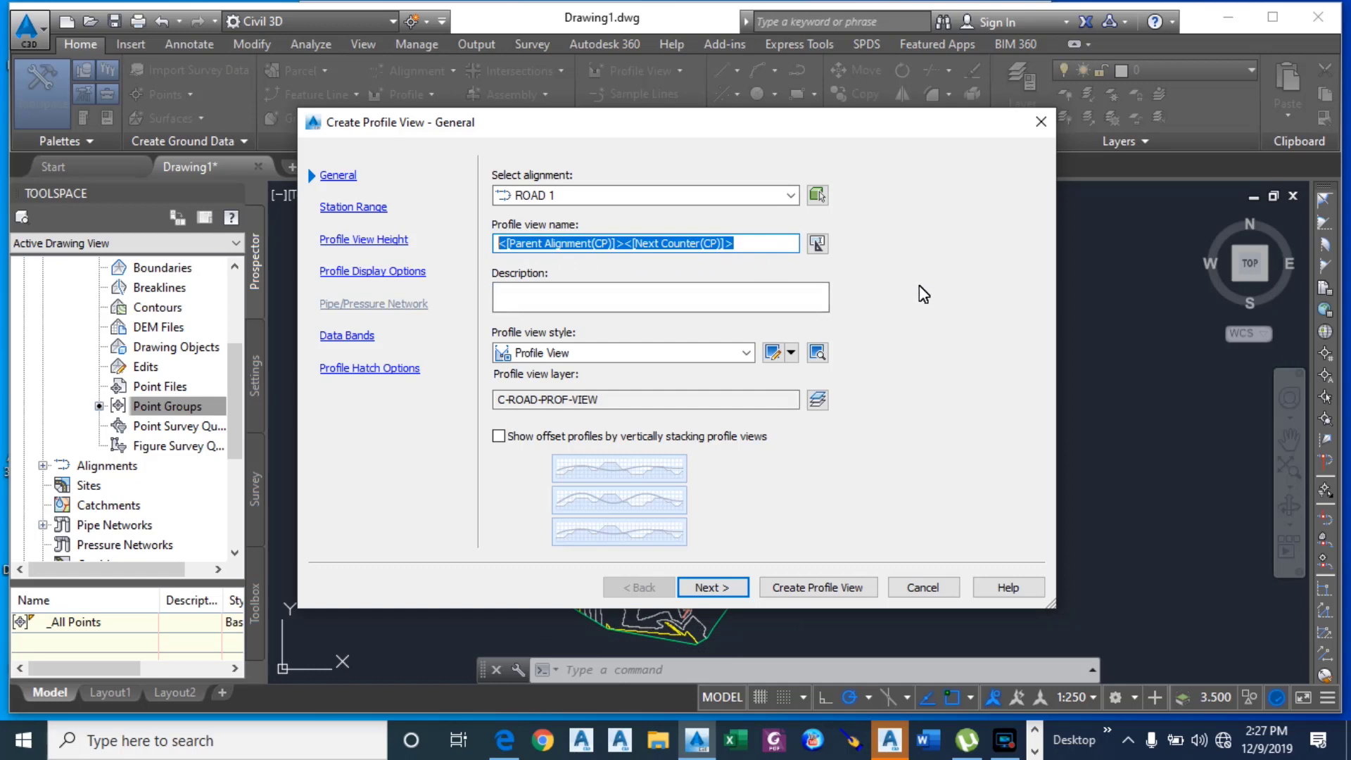
type("ROAD")
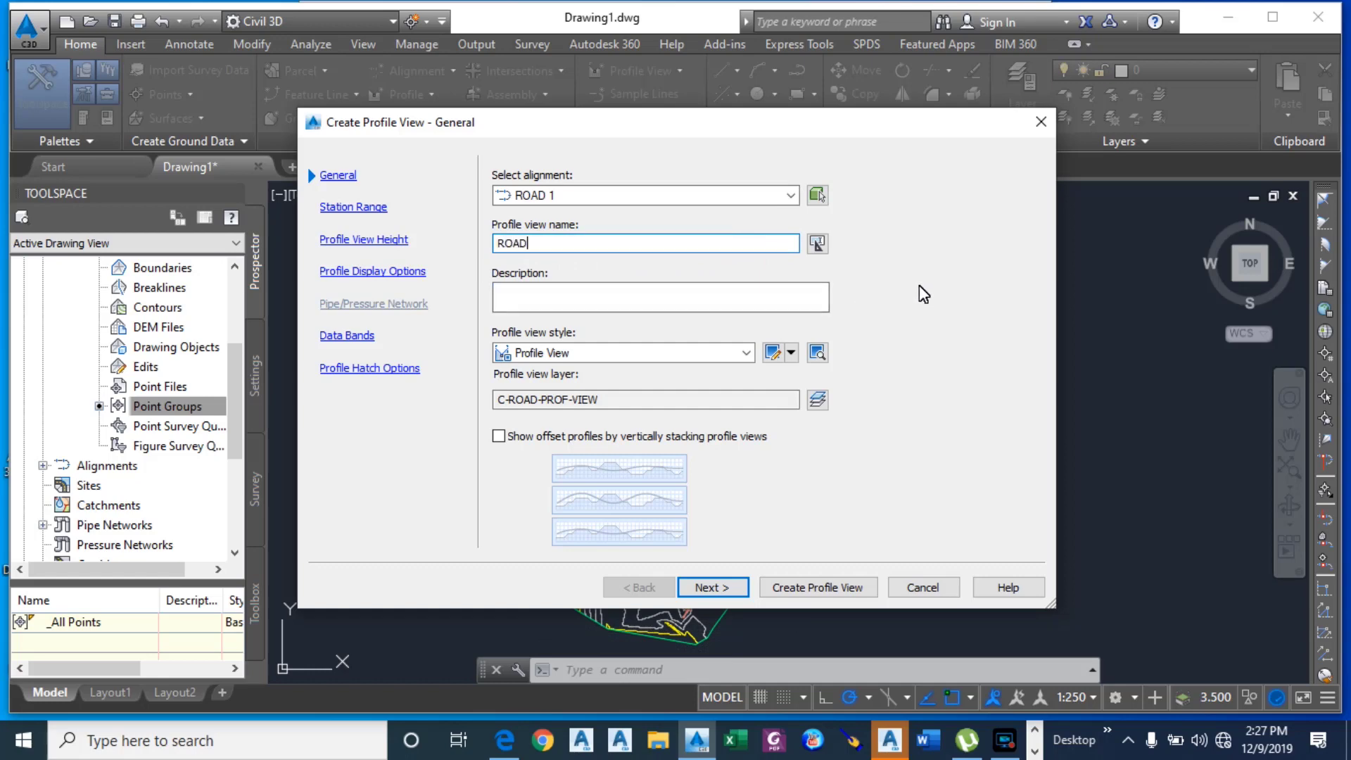
type(" 1 PV 1")
left_click(595, 298)
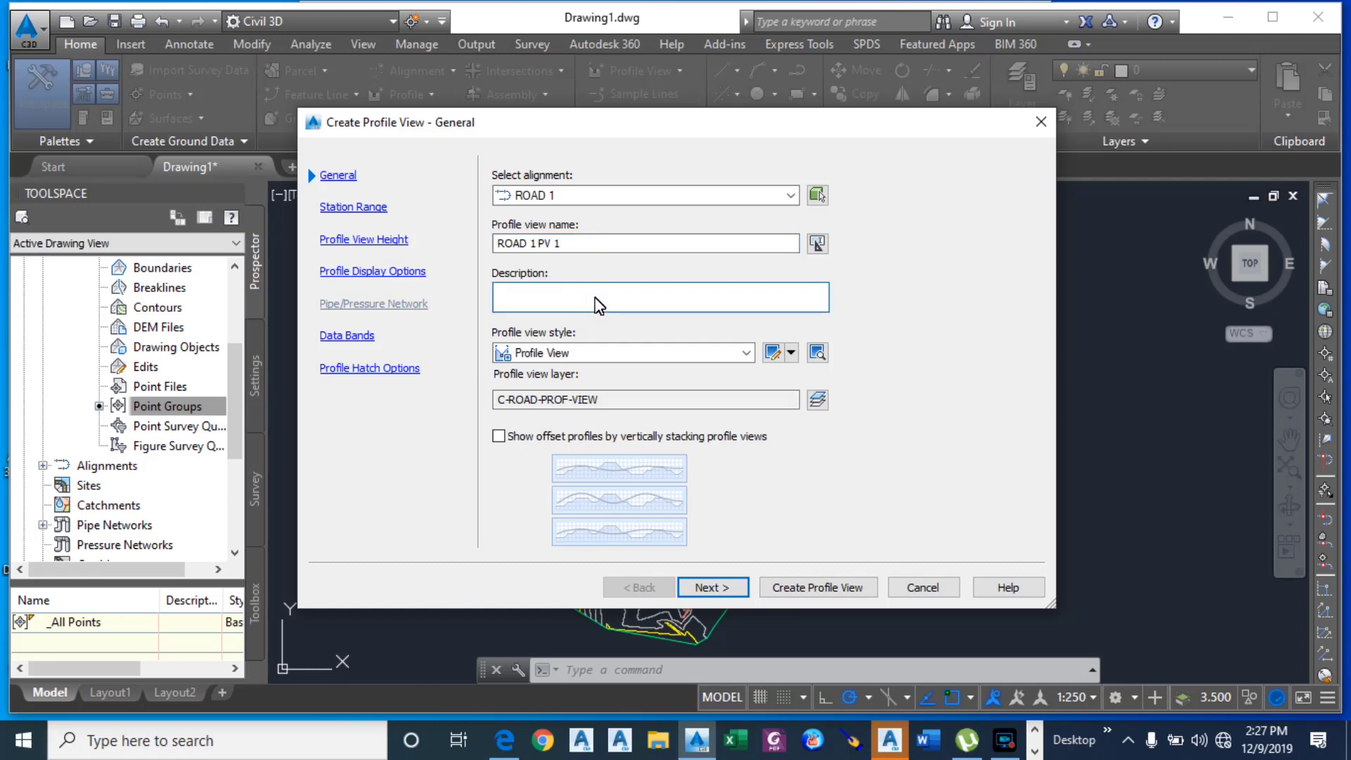
type("RPV1")
left_click(725, 588)
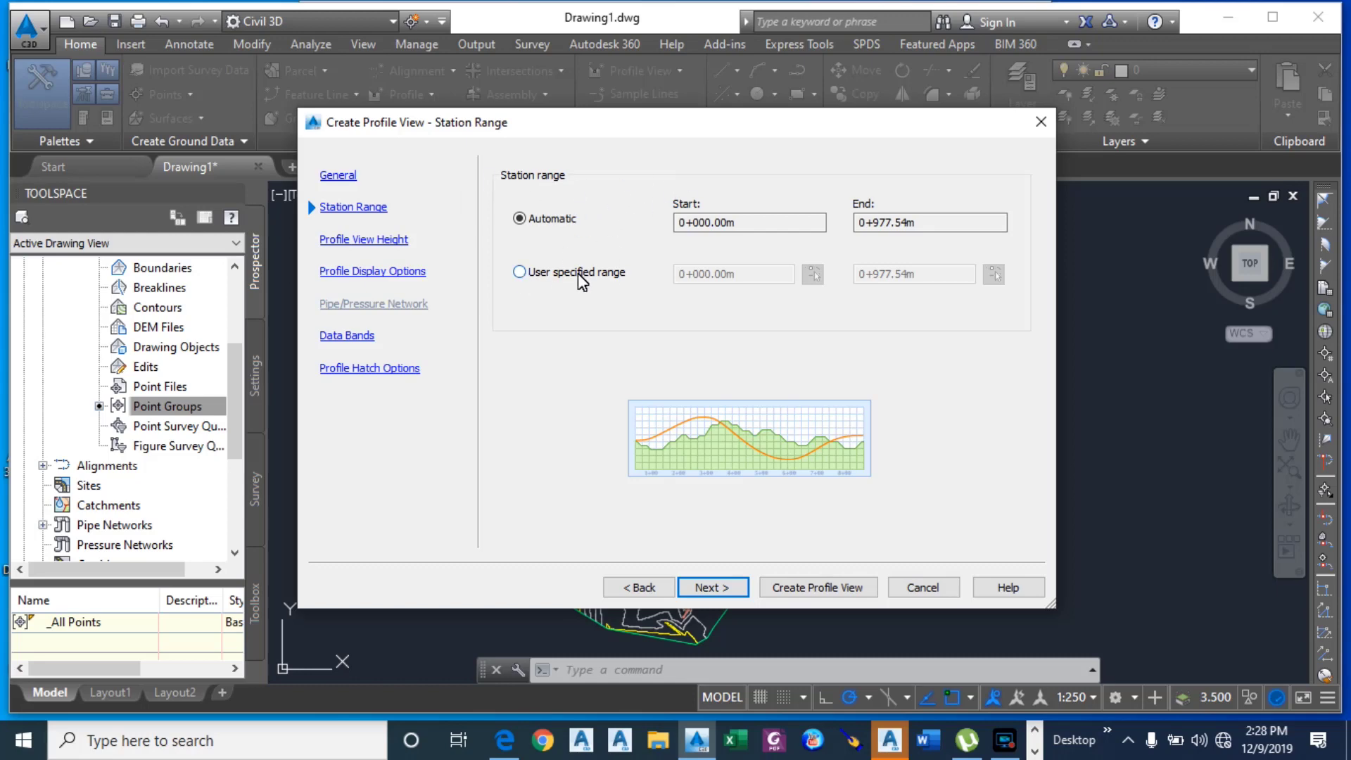
left_click(726, 591)
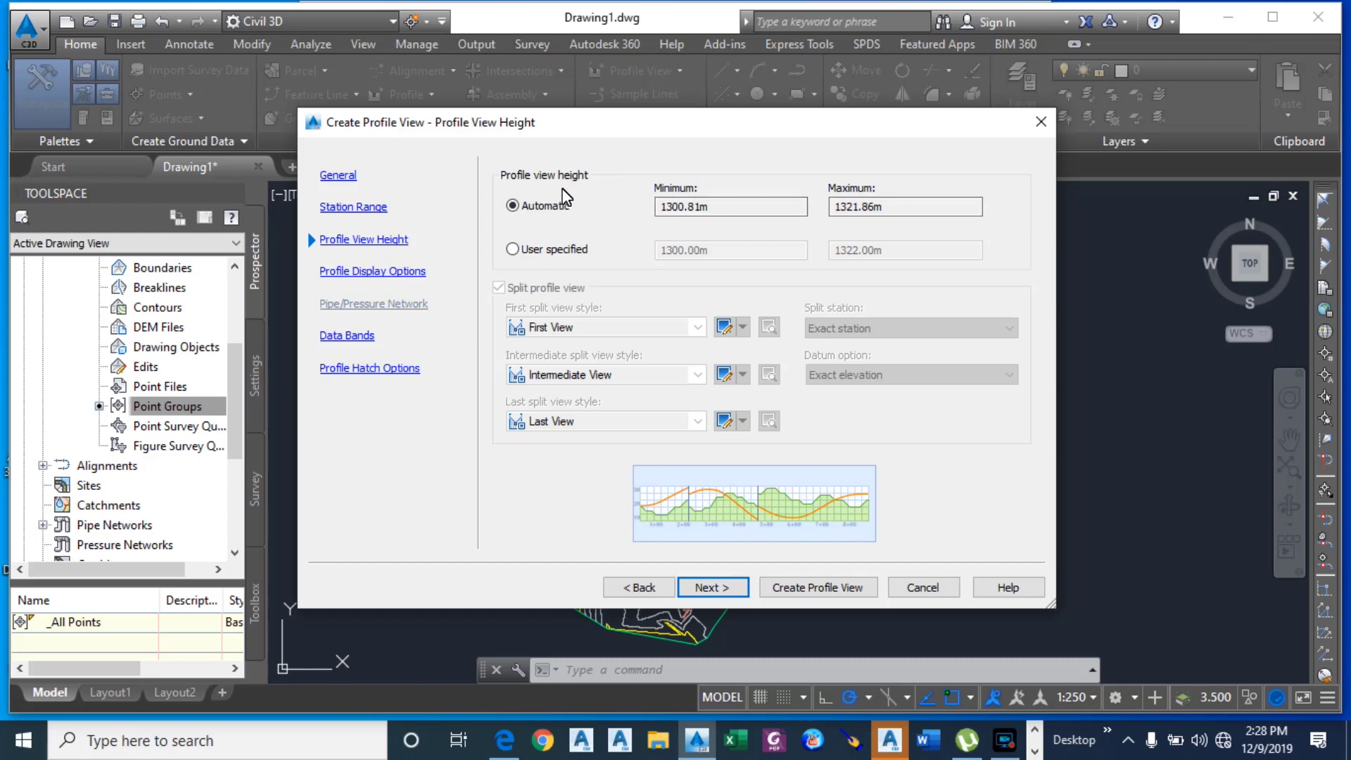
Step: Switch the profile view height to user specified and edit its minimum elevation
left_click(513, 249)
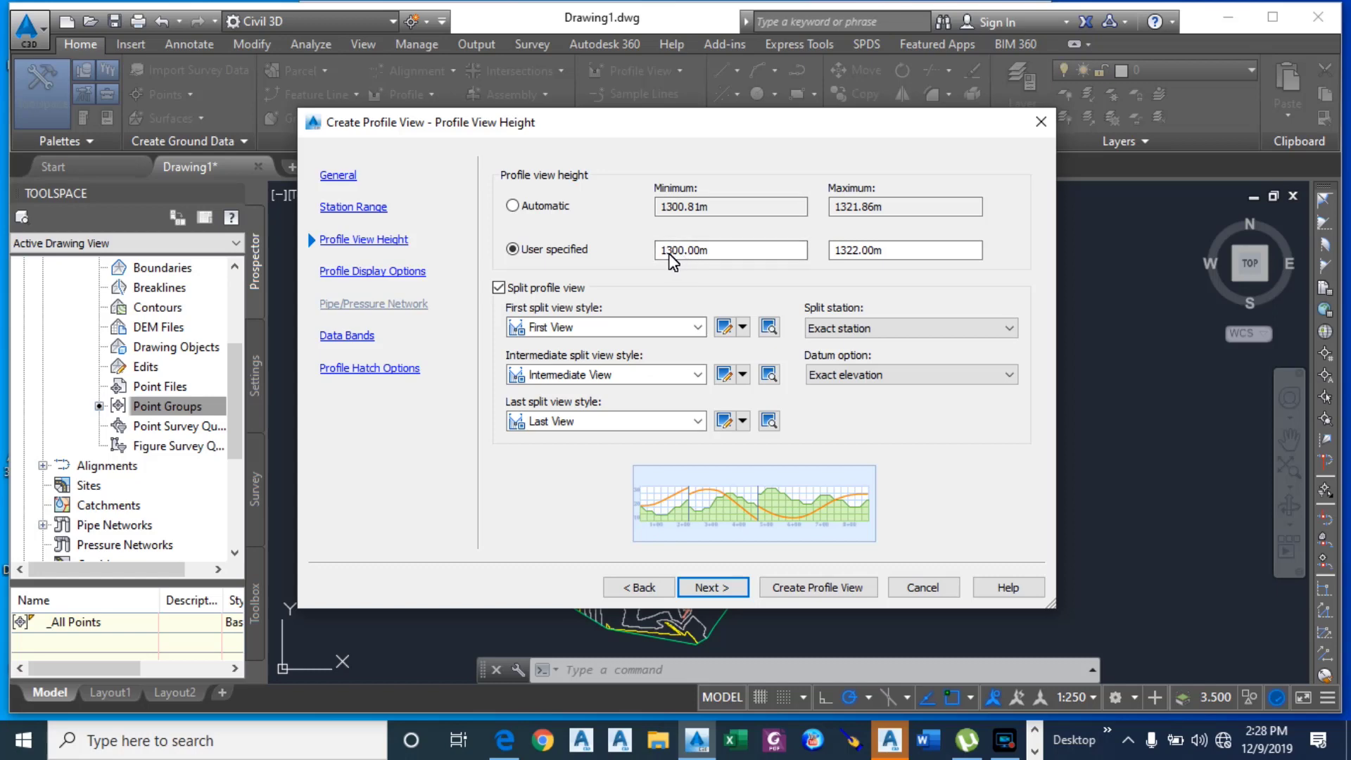
left_click_drag(679, 251, 715, 256)
type("1301")
left_click_drag(680, 251, 705, 257)
type("0")
left_click(712, 589)
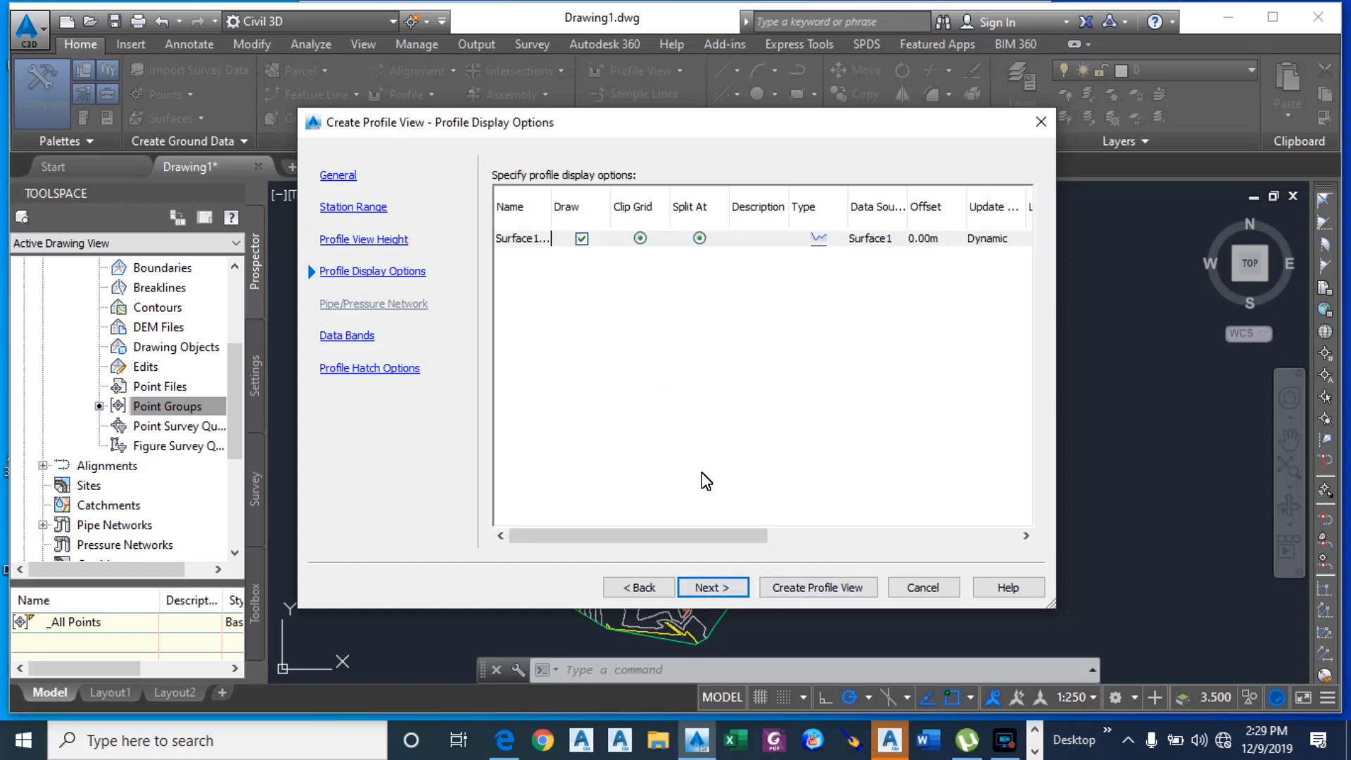
Step: Accept the default display, EG-FG Elevations and Stations band and hatch options, and place the profile view to the upper right of the surface
left_click(703, 588)
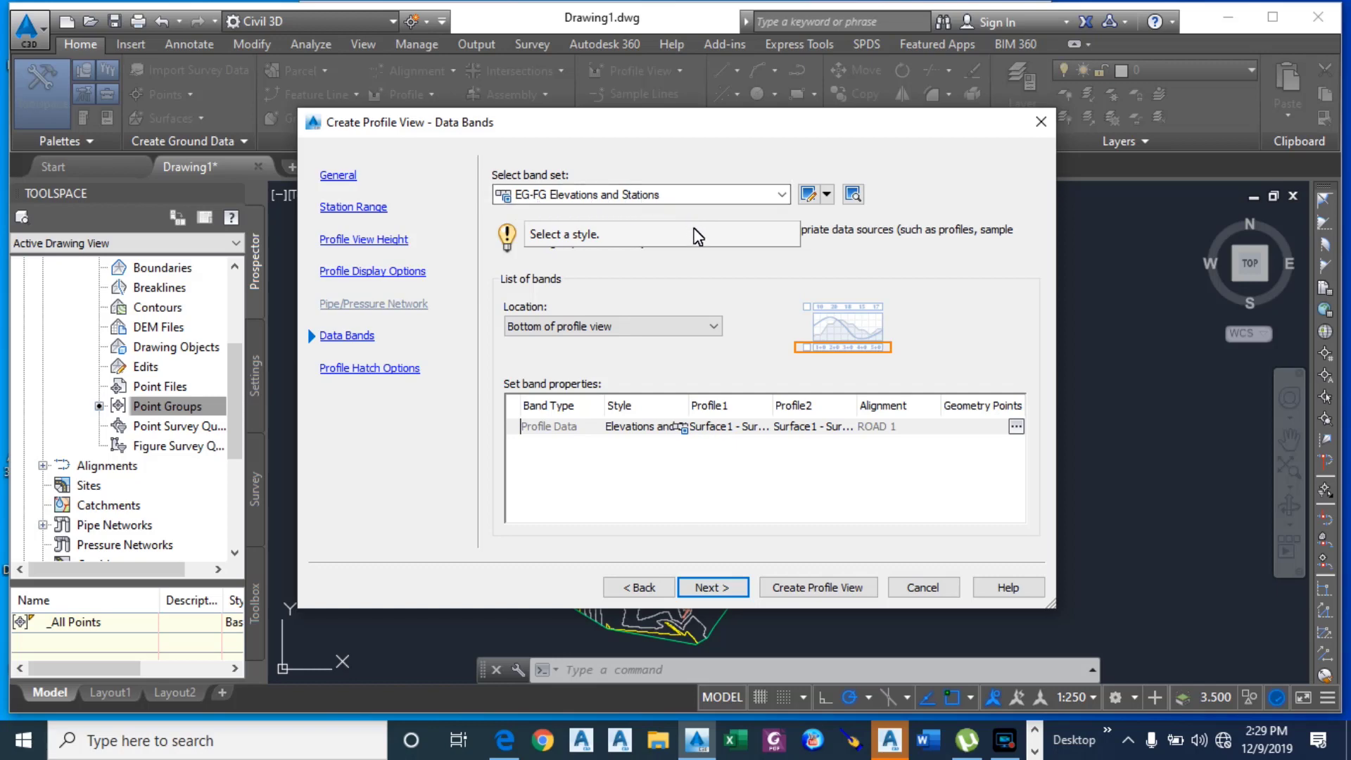
left_click(721, 585)
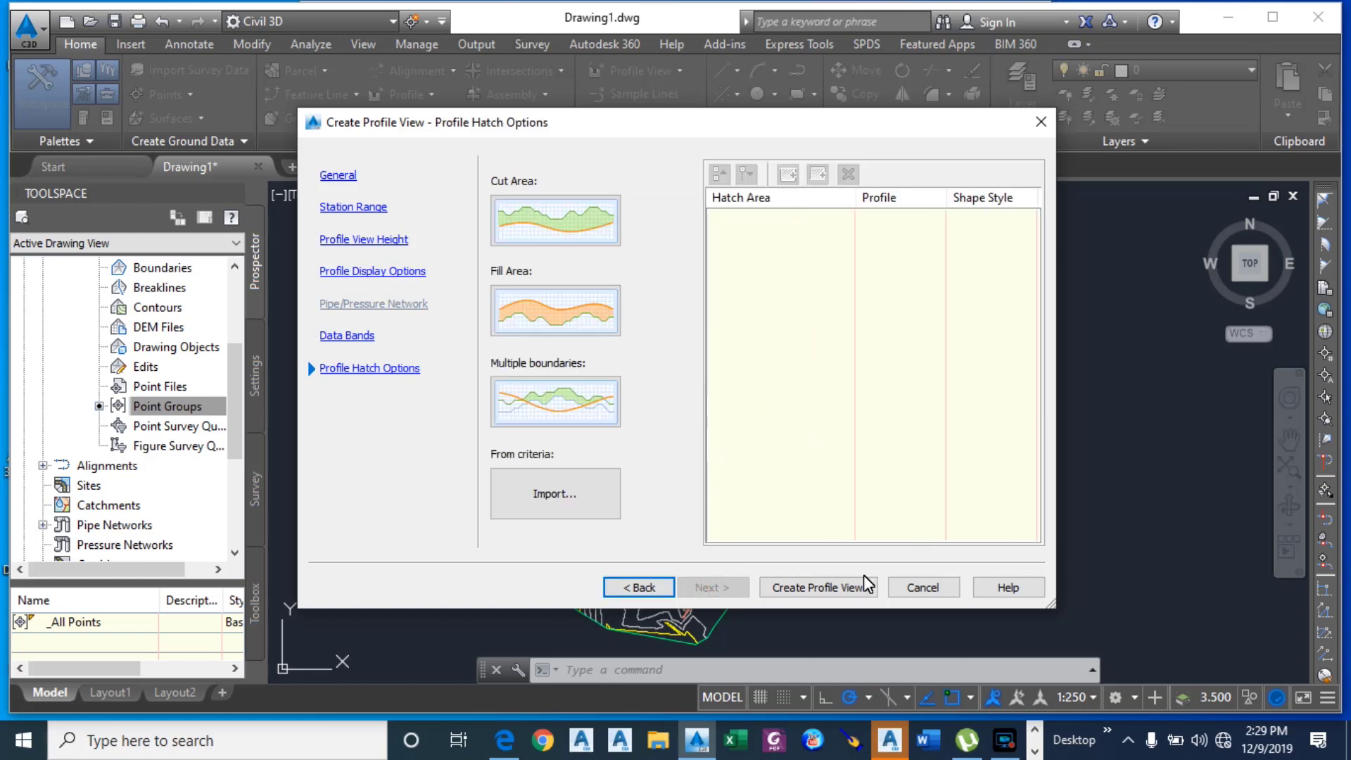
left_click(812, 586)
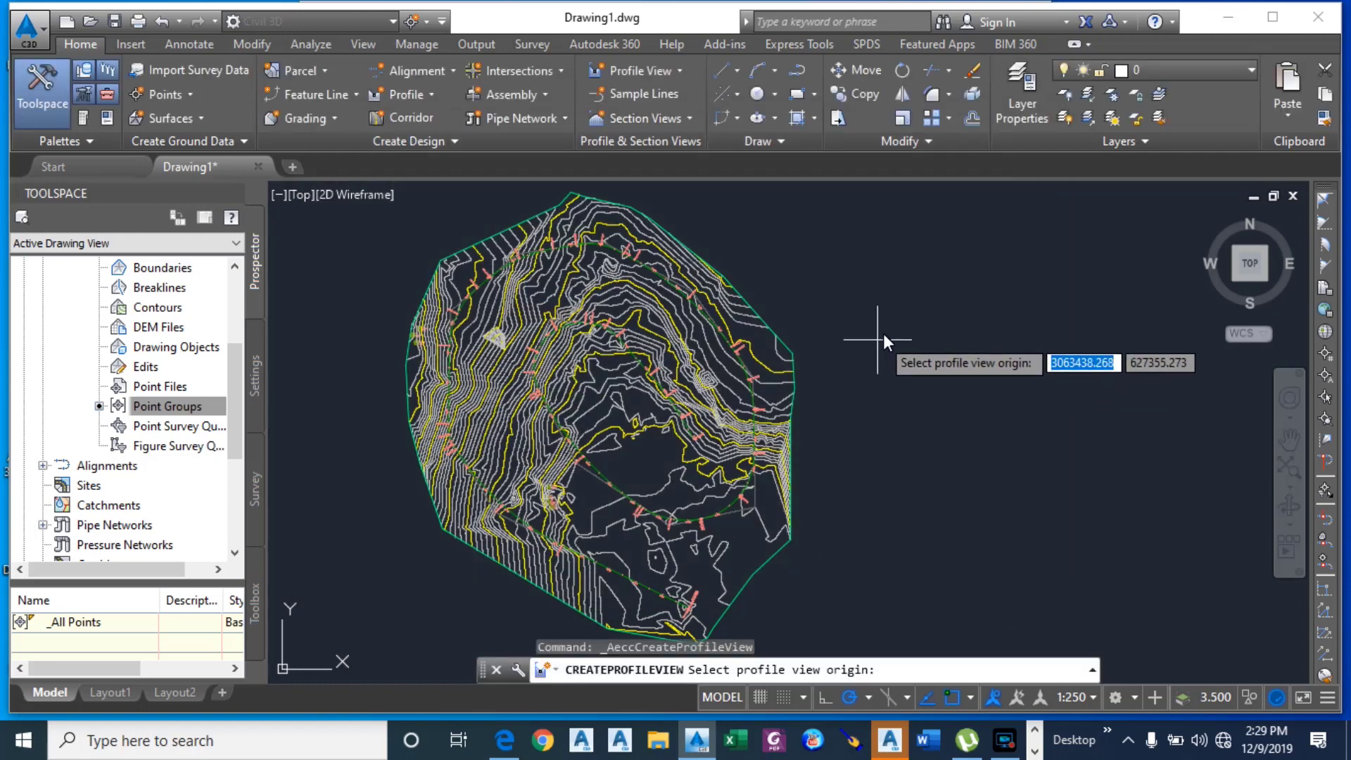
scroll(693, 320, "down", 2)
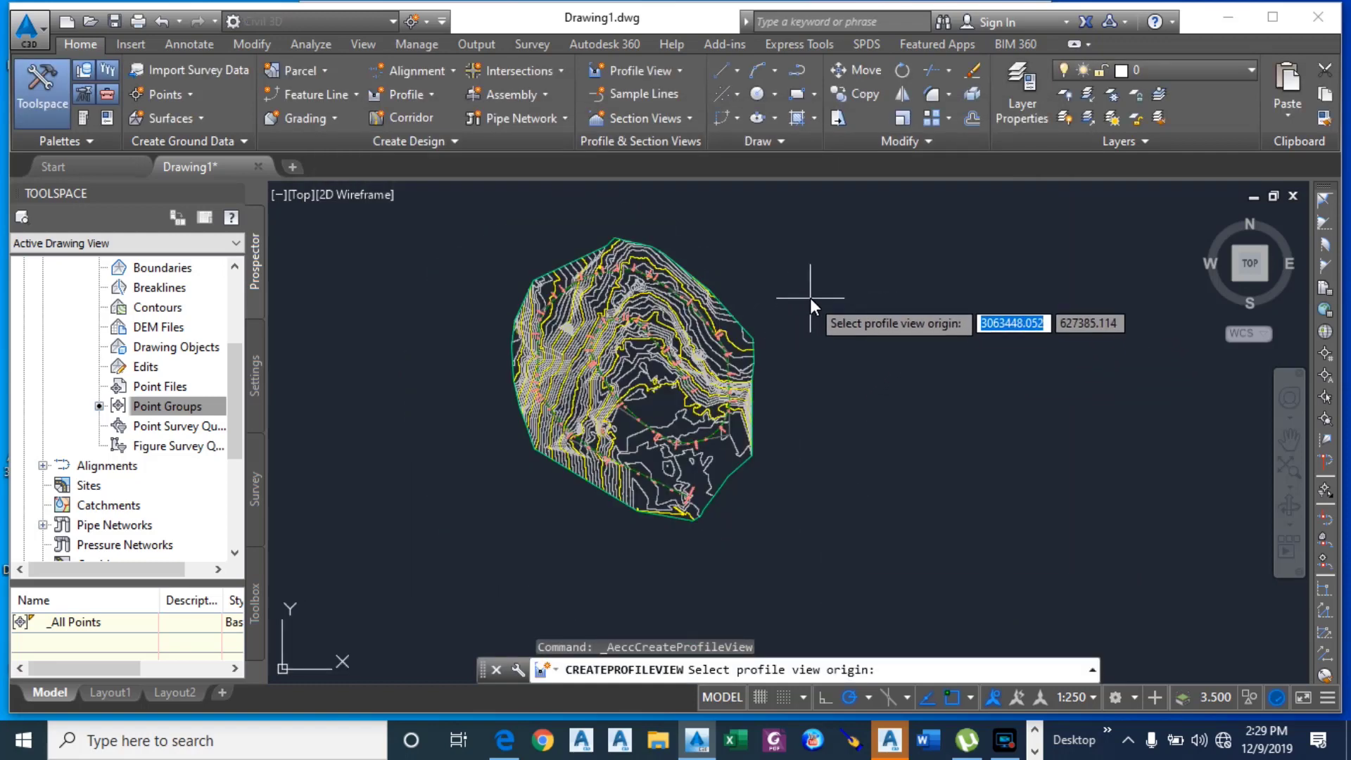
left_click(788, 264)
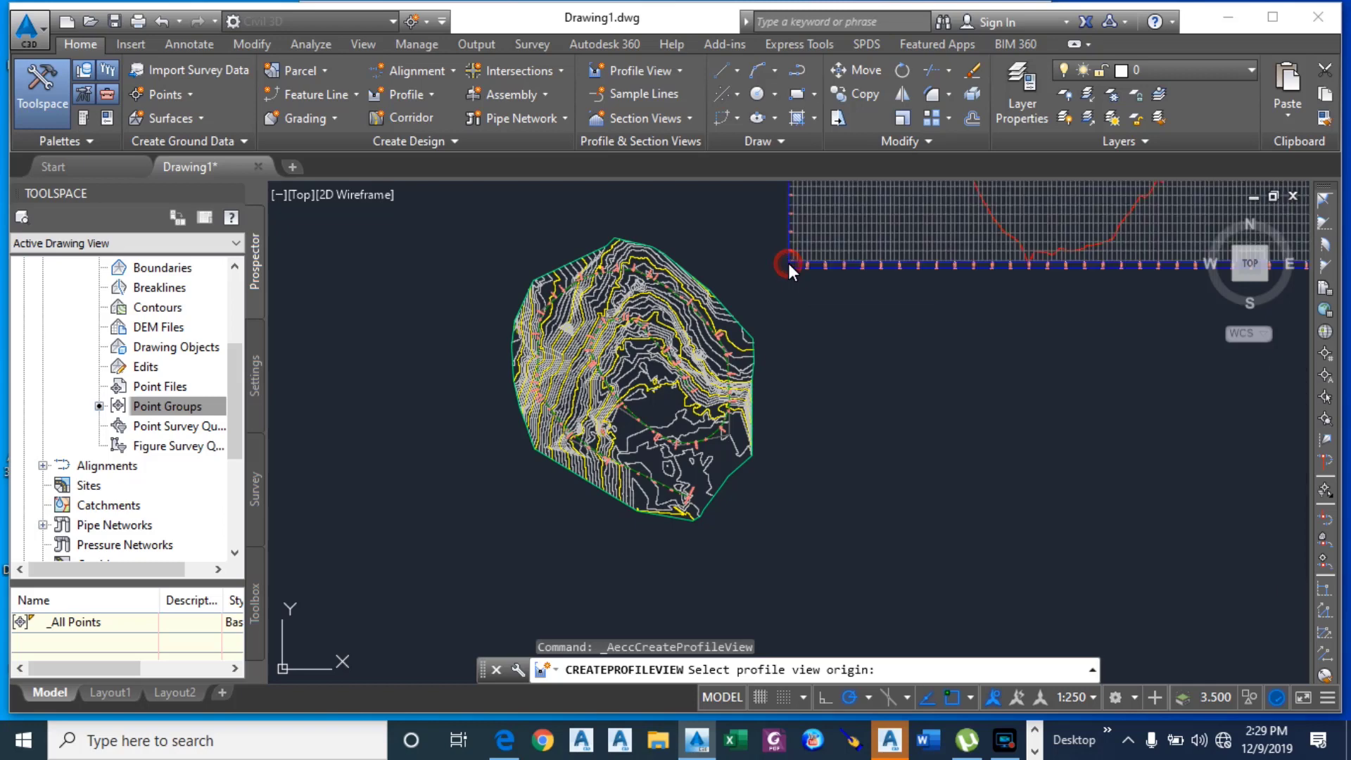
scroll(809, 359, "down", 5)
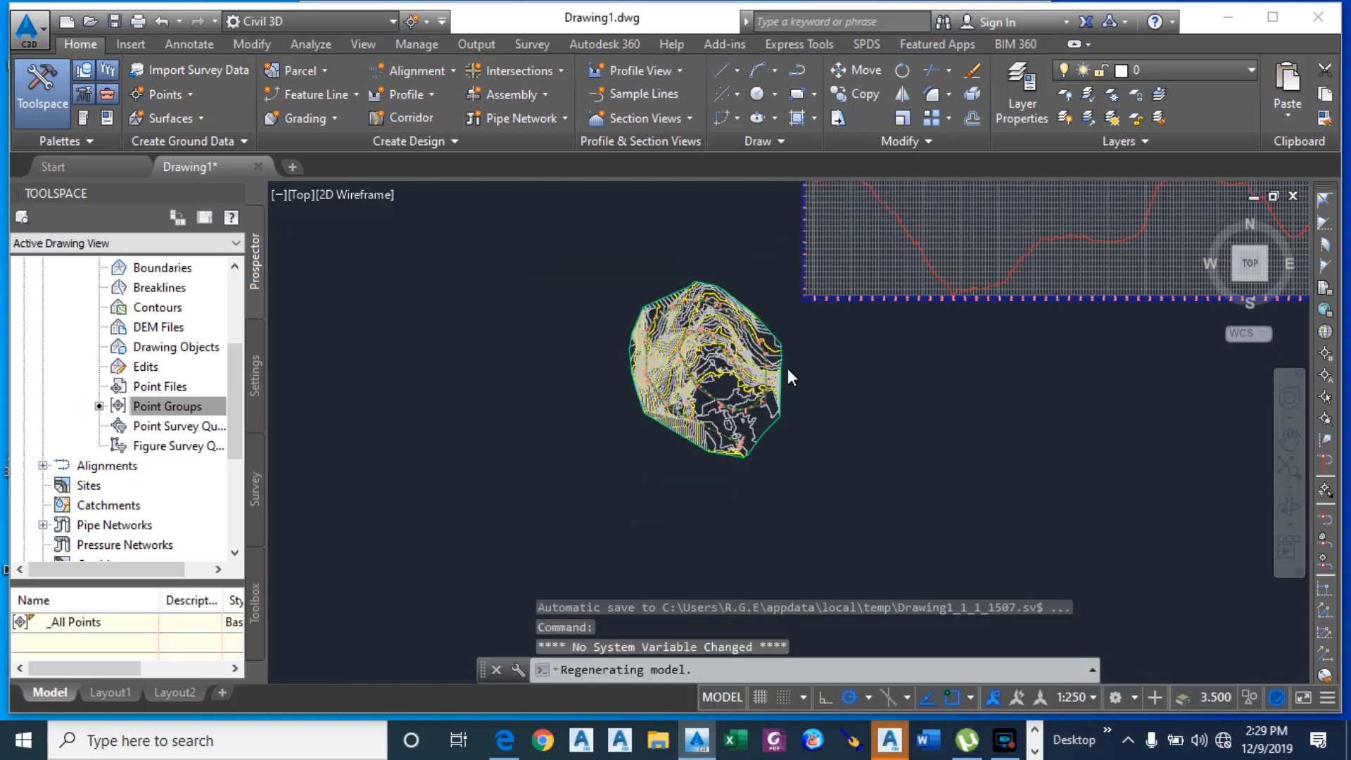
scroll(985, 290, "up", 4)
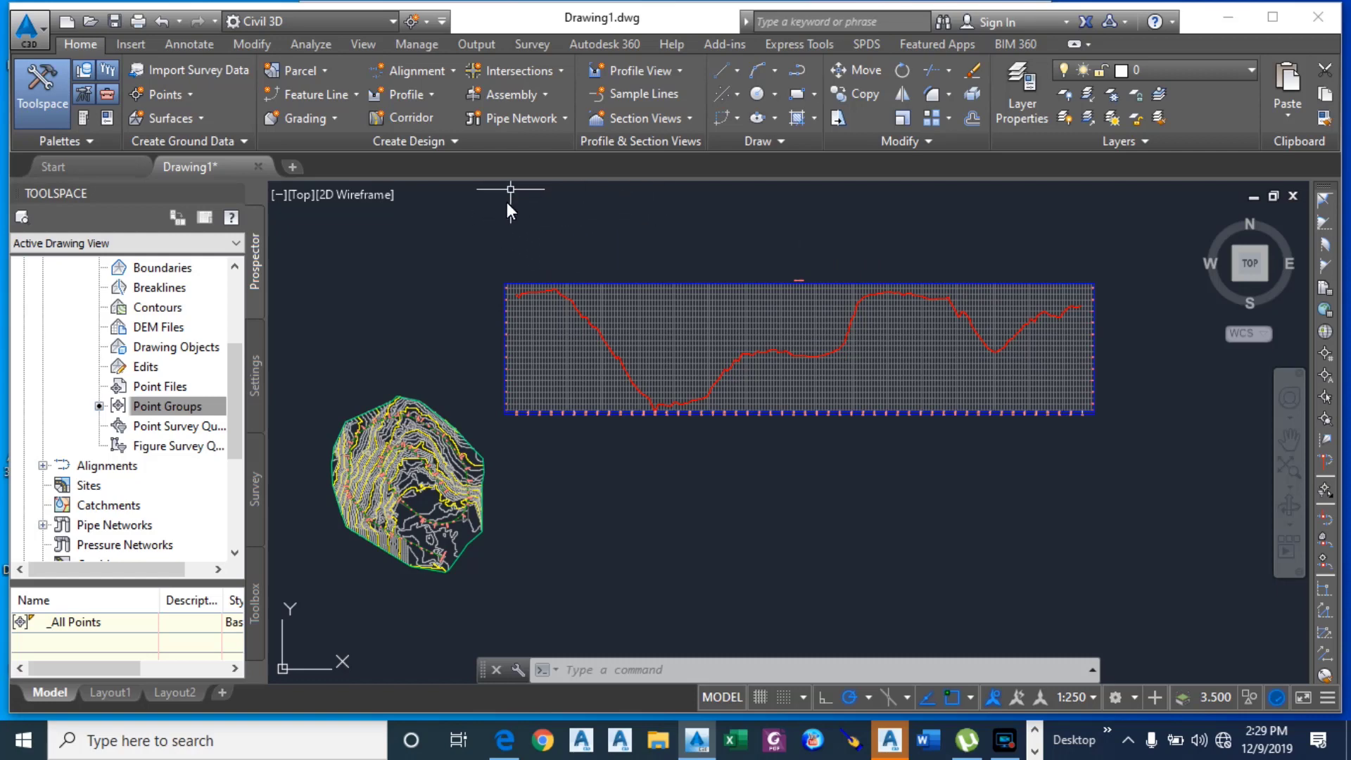
Step: Create a layout profile in the ROAD 1 profile view named PROPOSED ROAD 1 with description PR1, keeping the Design Profile style and Complete Label Set
left_click(432, 98)
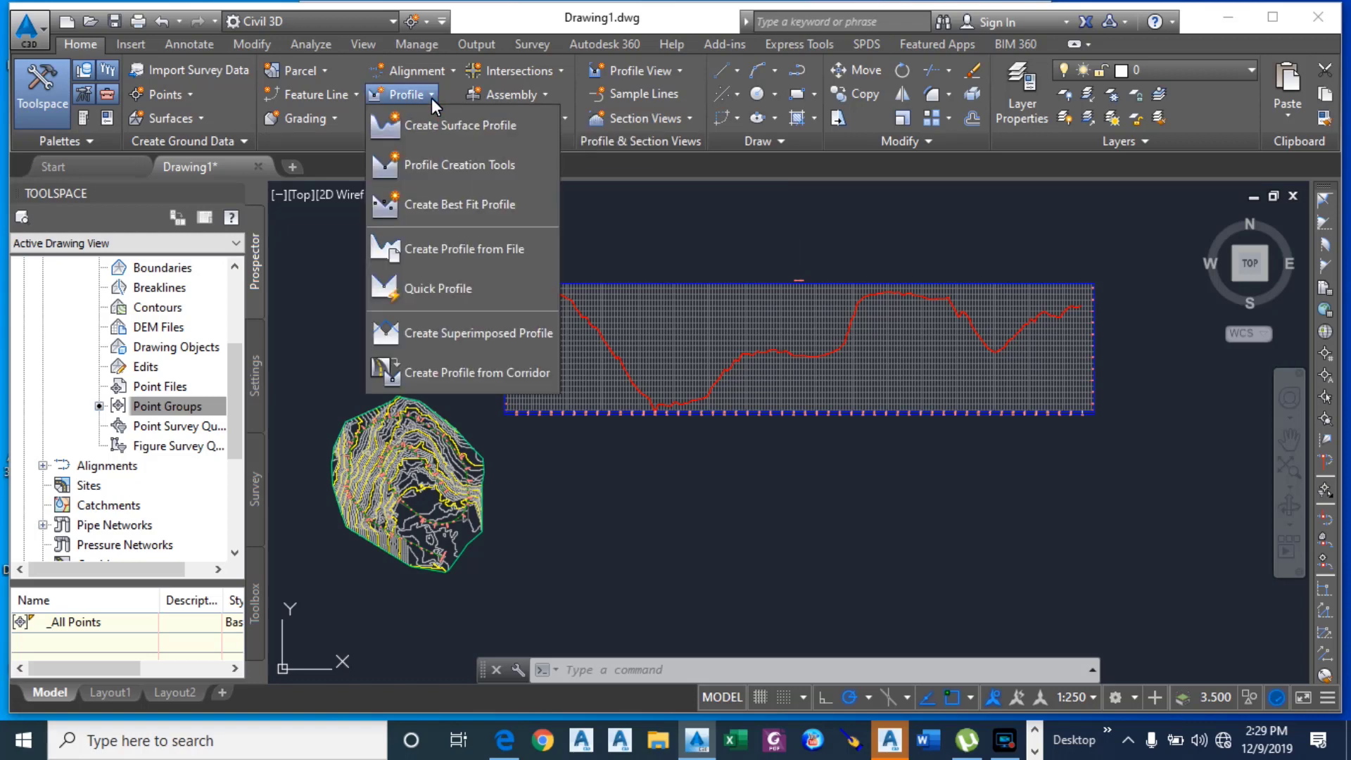
left_click(446, 168)
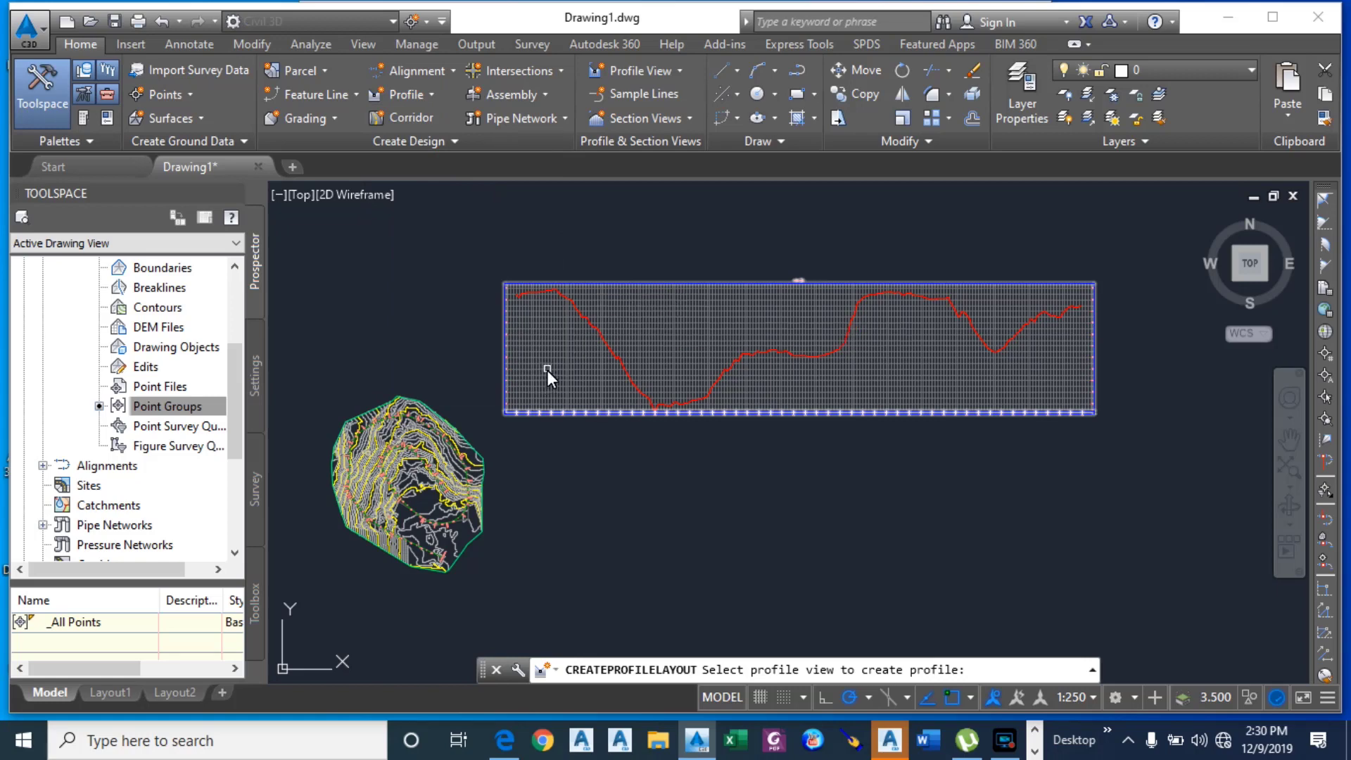
scroll(547, 370, "up", 2)
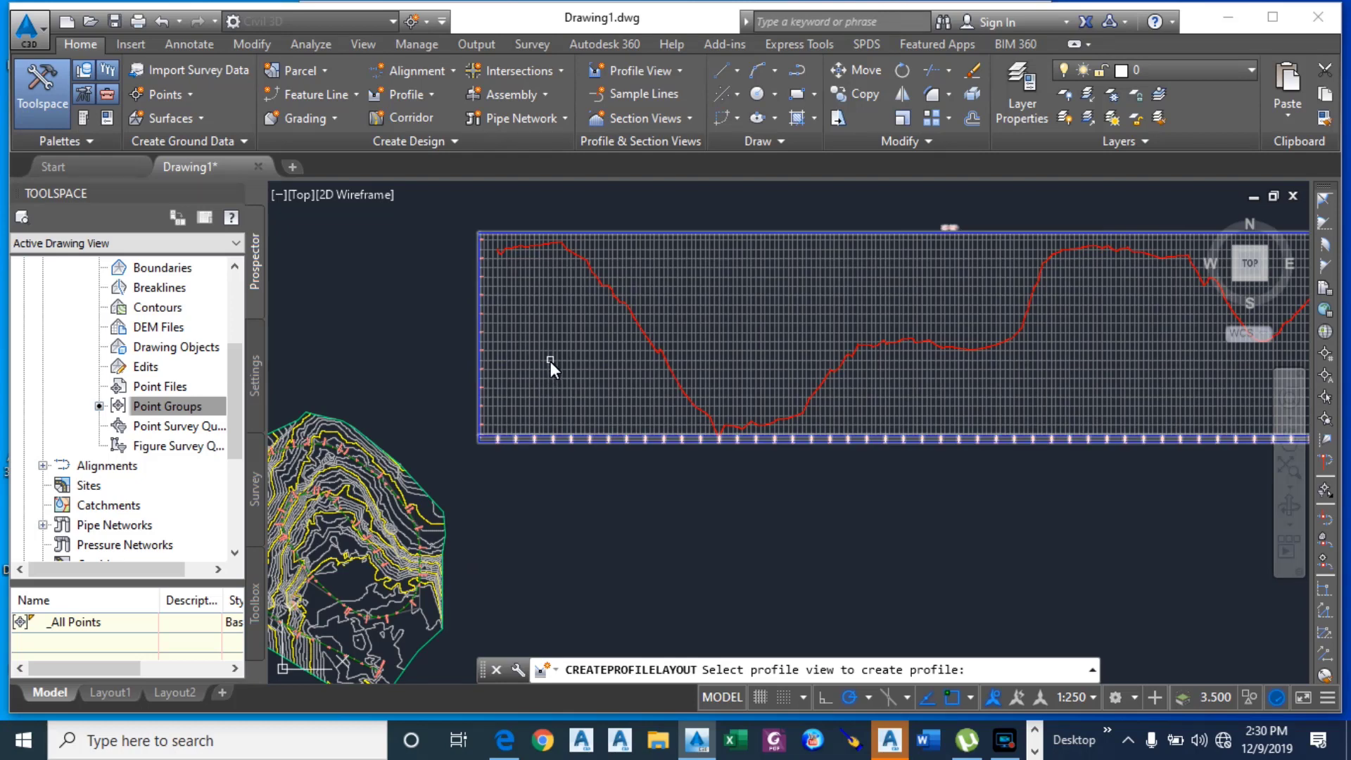
left_click(550, 361)
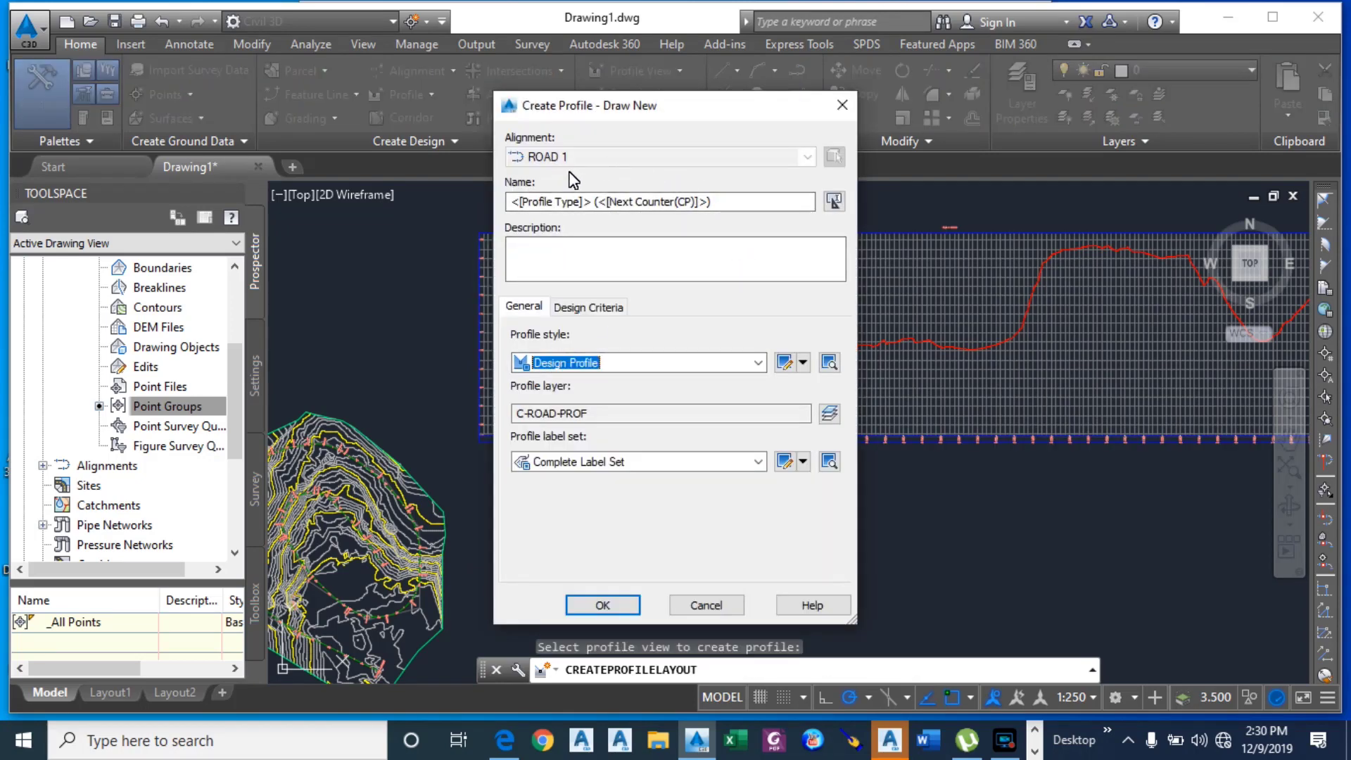
left_click(749, 200)
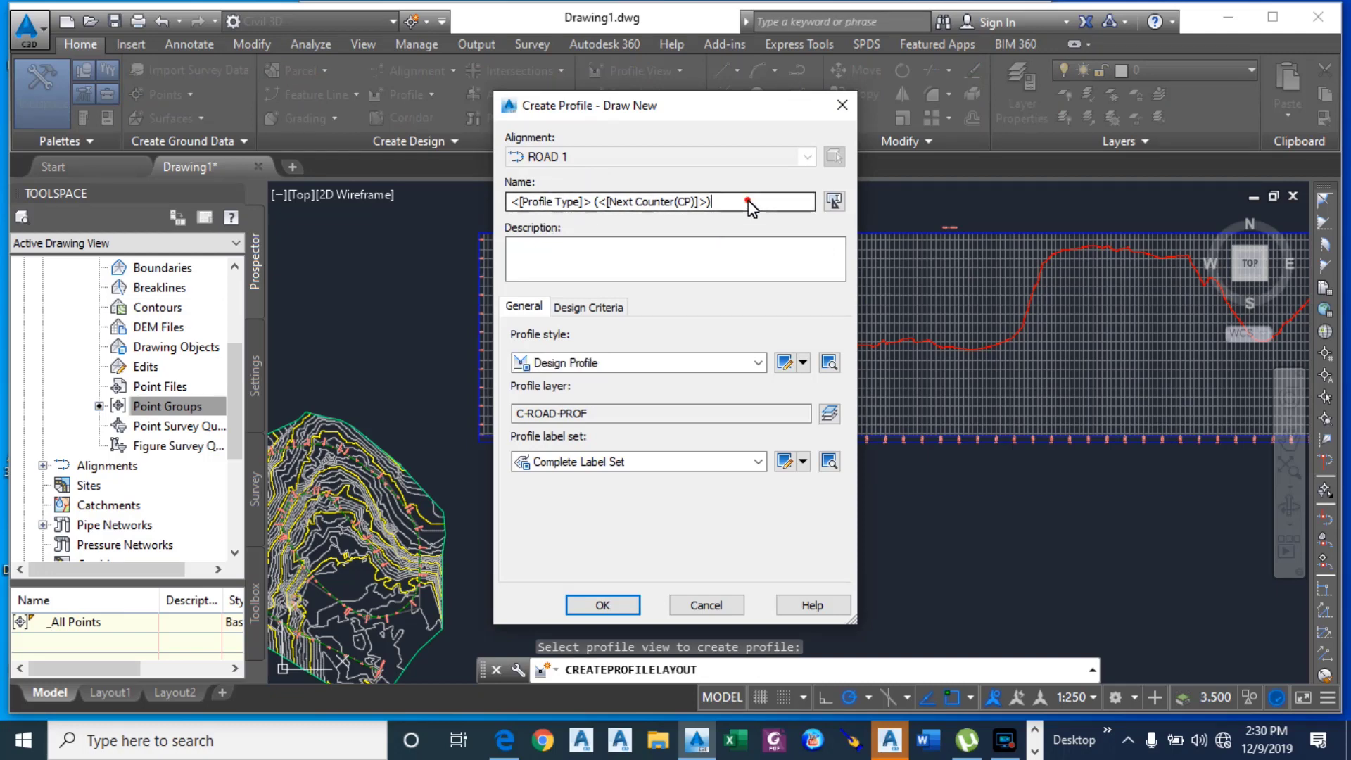
left_click_drag(749, 200, 502, 221)
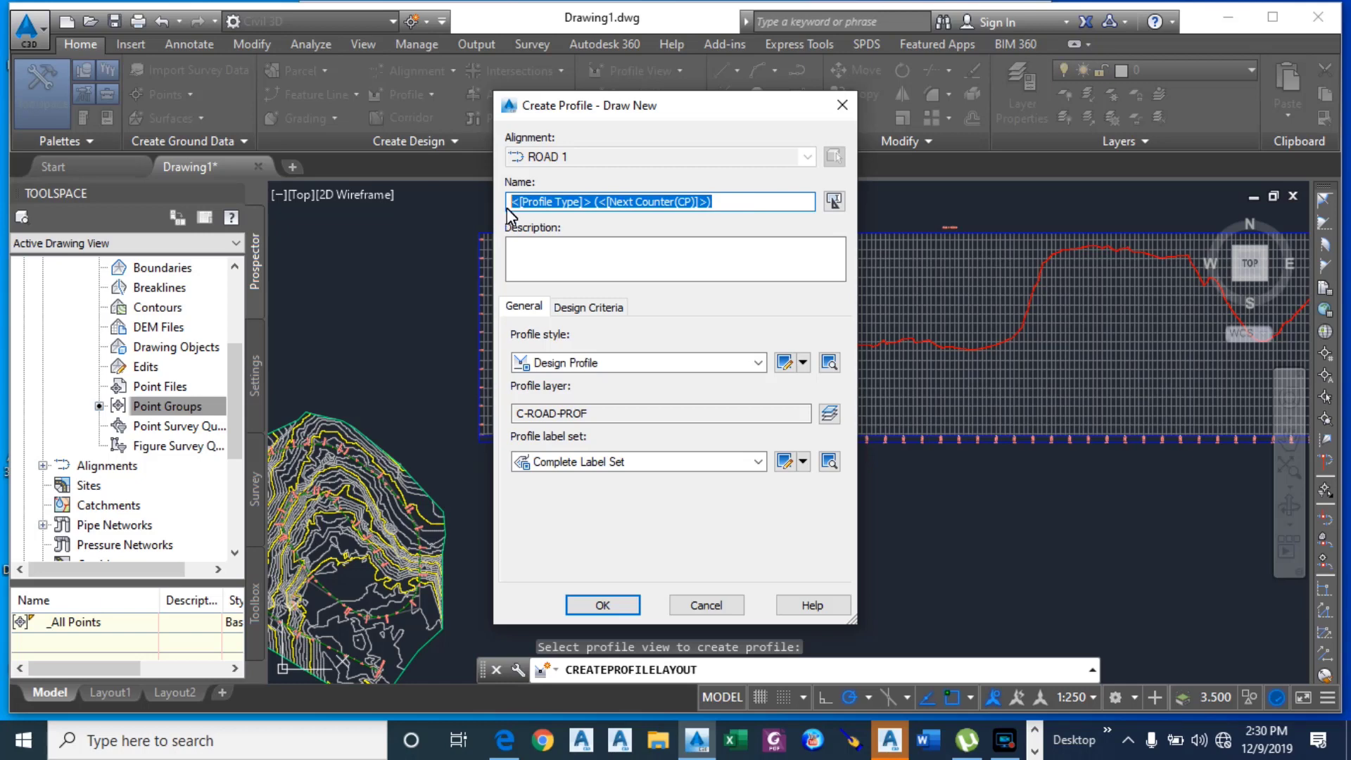
type("PROPOSED ROAD 1")
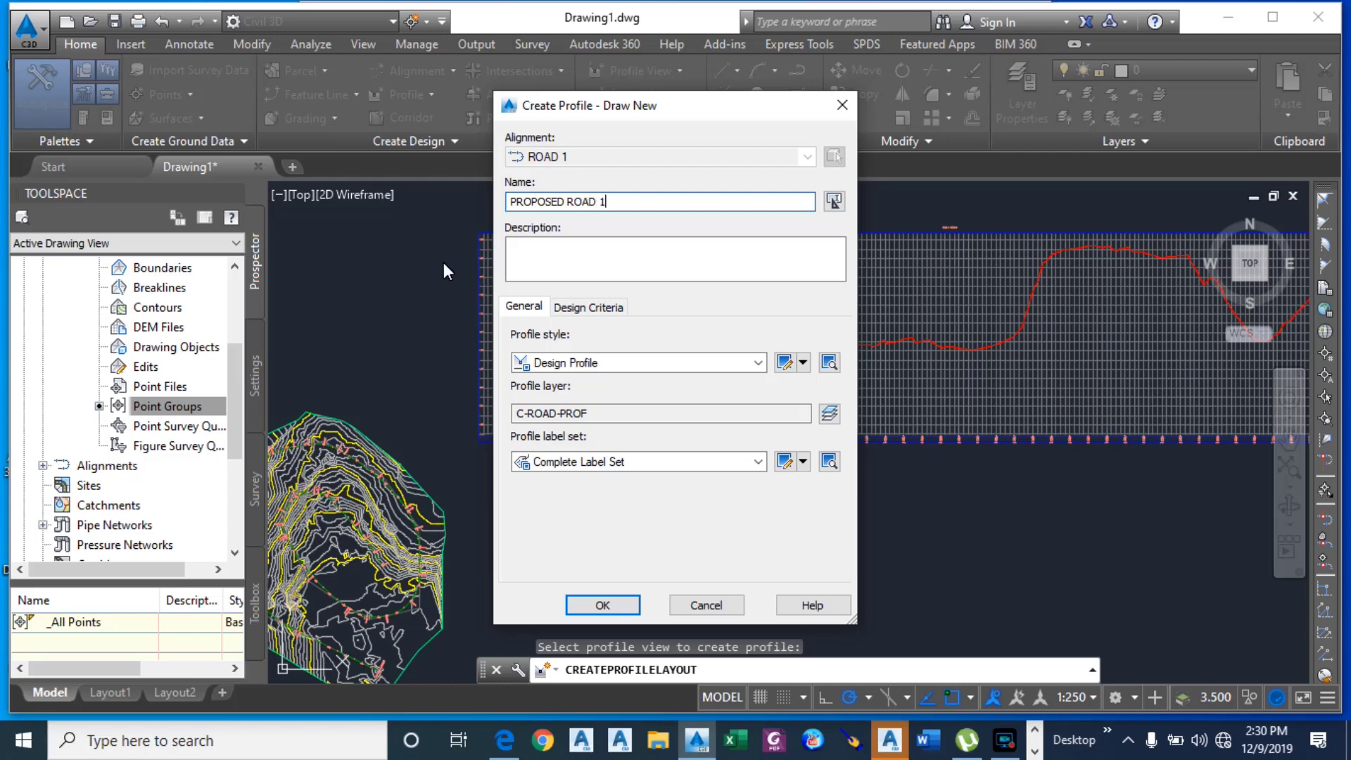
left_click(554, 265)
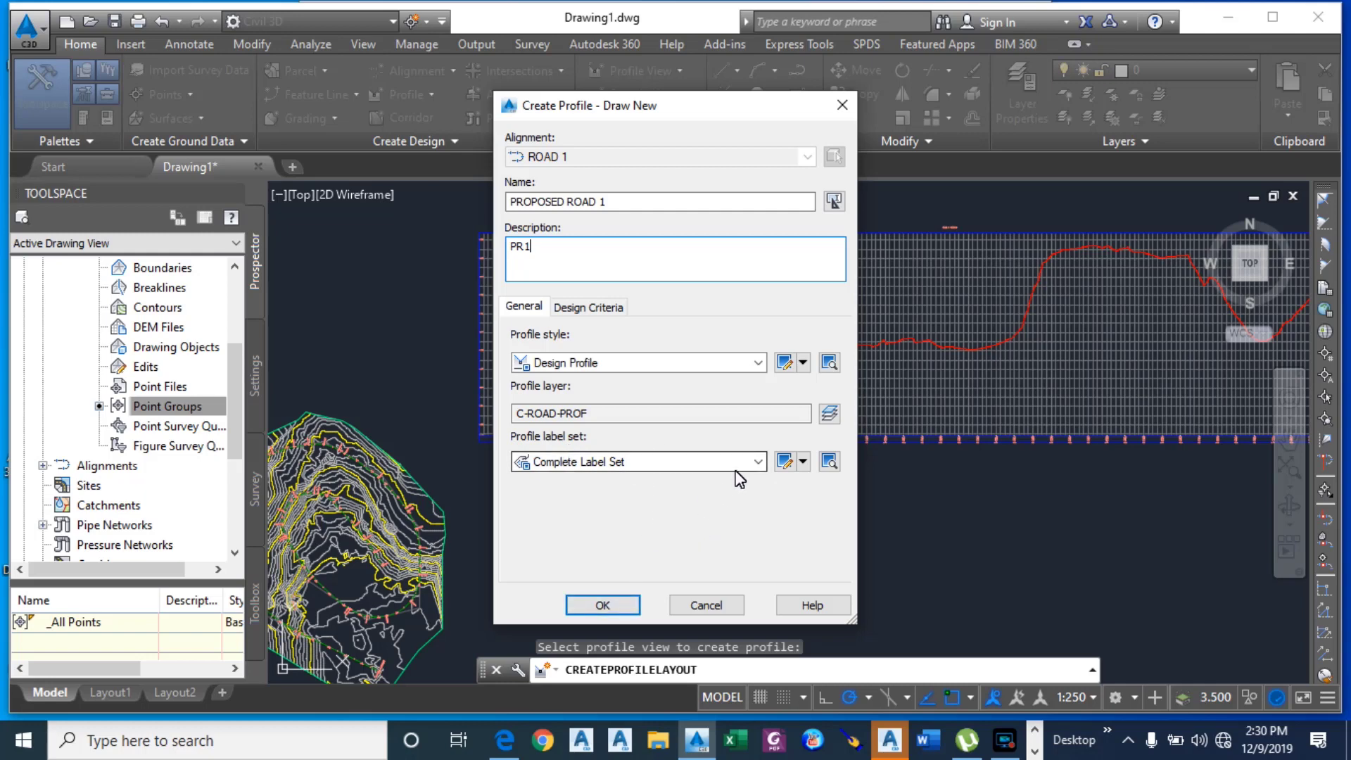
left_click(618, 609)
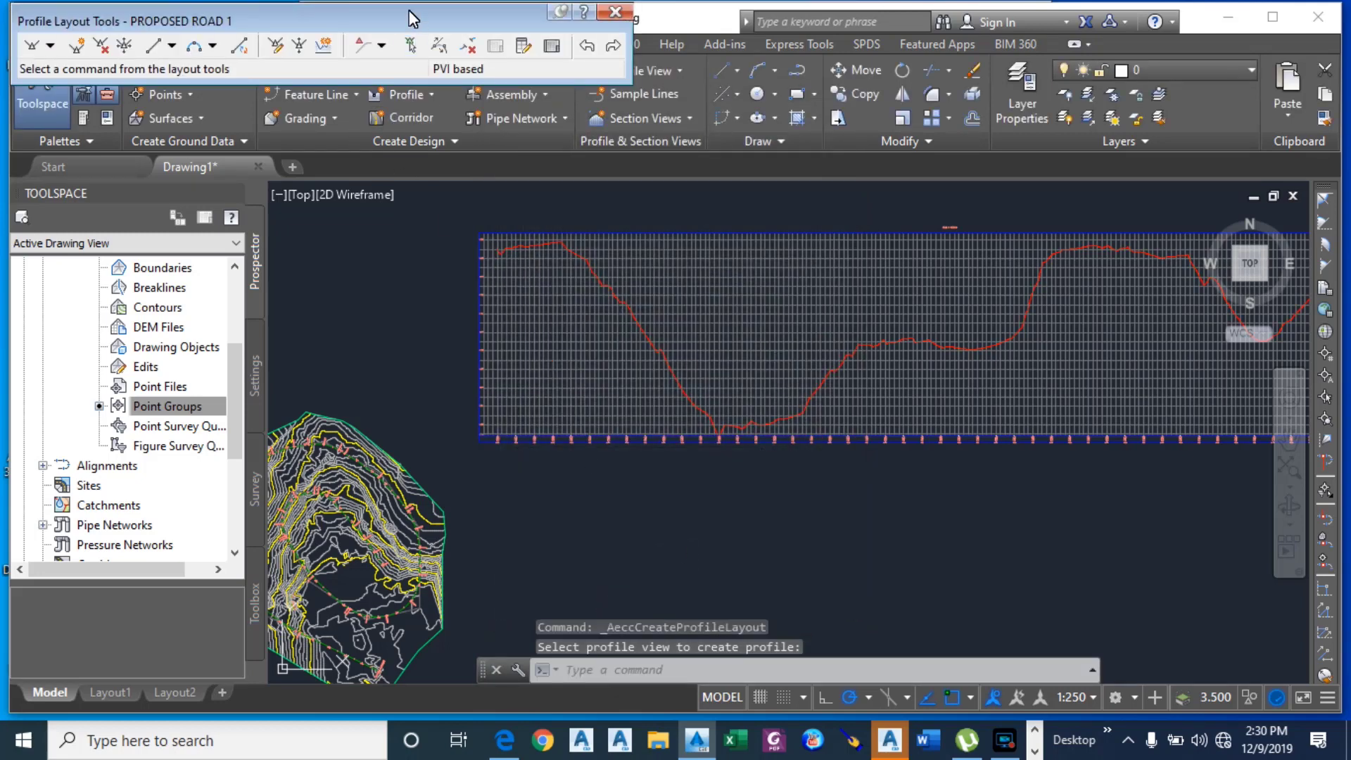
Step: Start drawing tangents with curves for PROPOSED ROAD 1, placing the first point at the starting end of the existing ground profile
left_click_drag(408, 10, 728, 158)
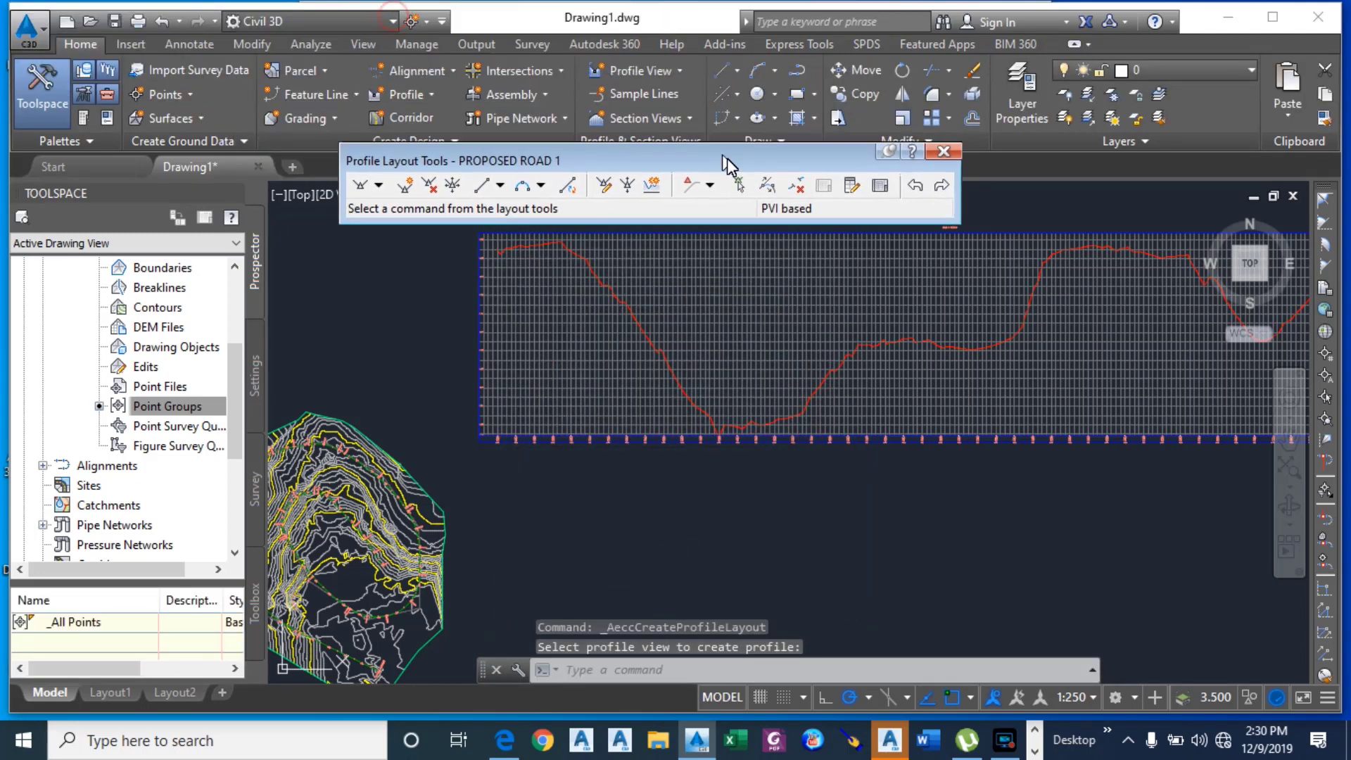
left_click(384, 189)
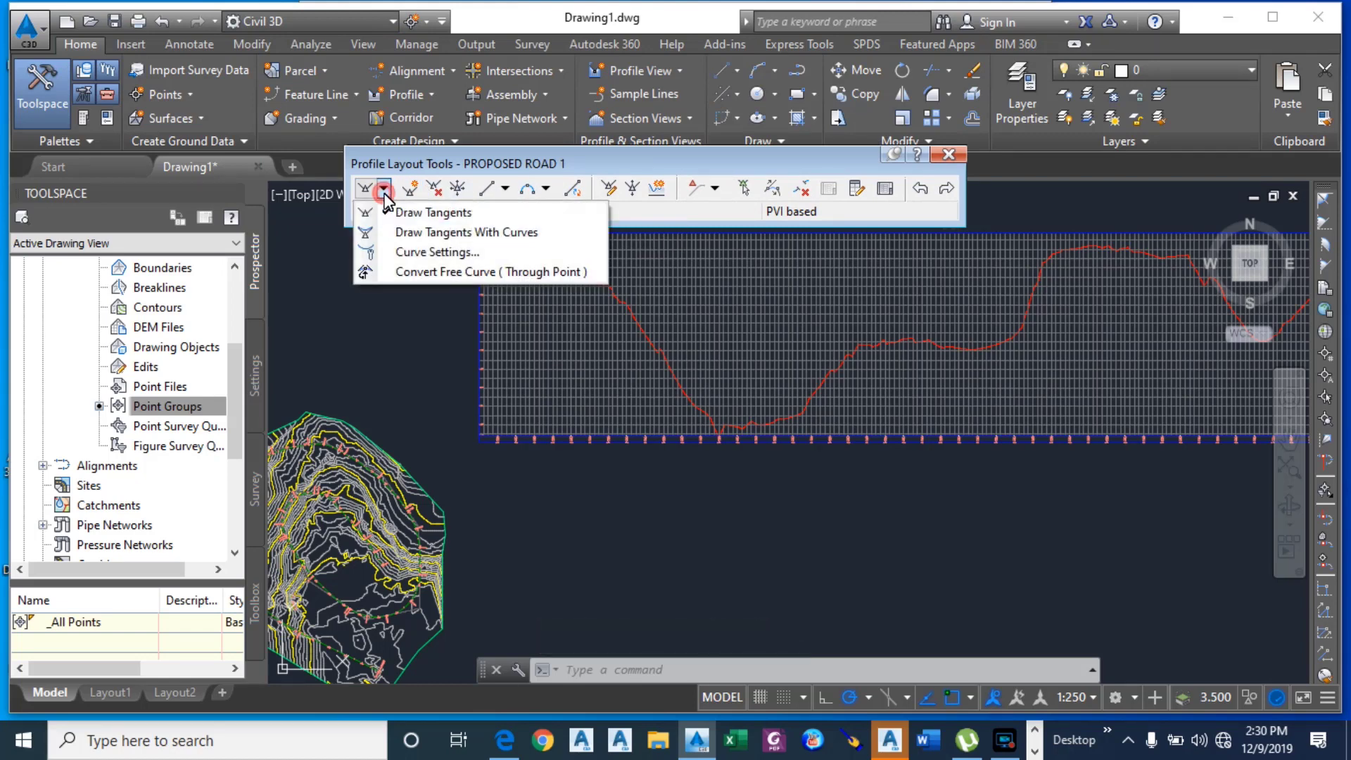
left_click(403, 237)
scroll(491, 248, "up", 4)
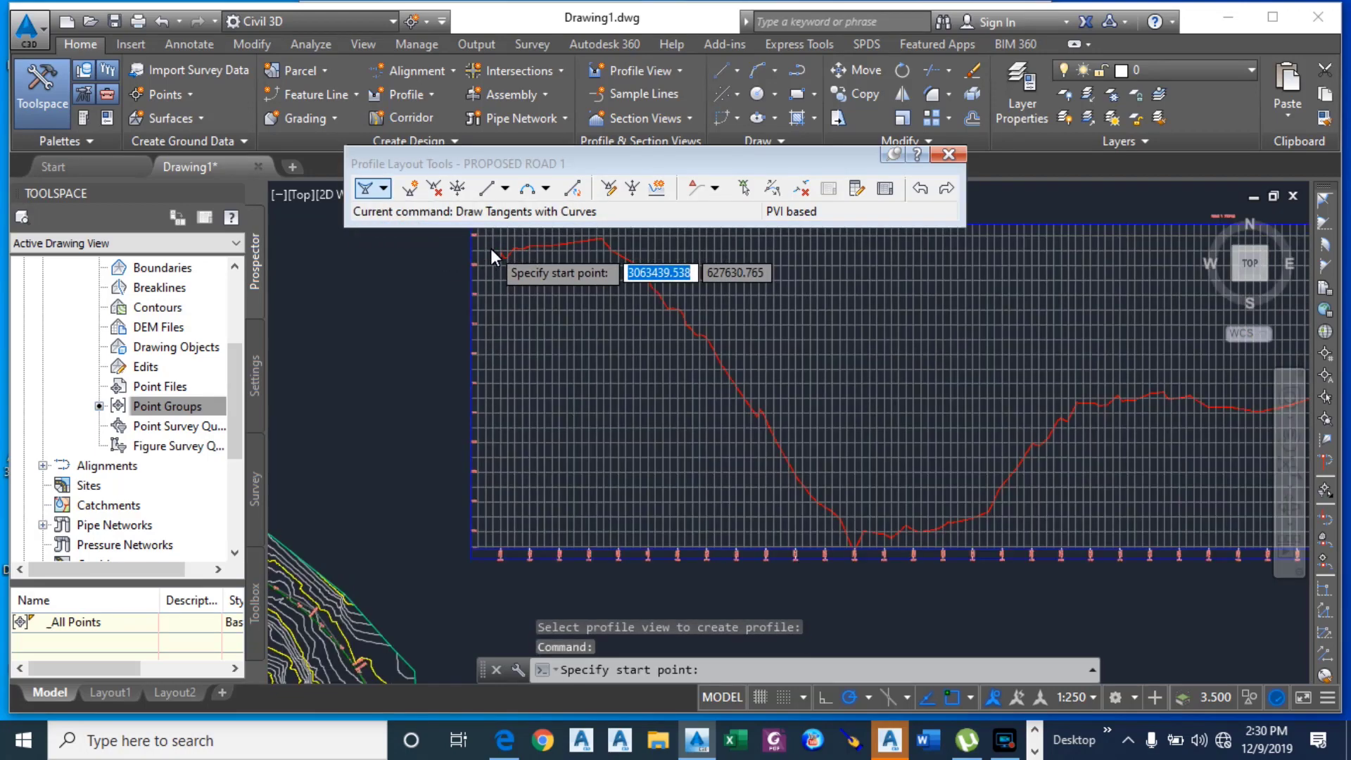
scroll(514, 301, "up", 3)
scroll(433, 431, "down", 3)
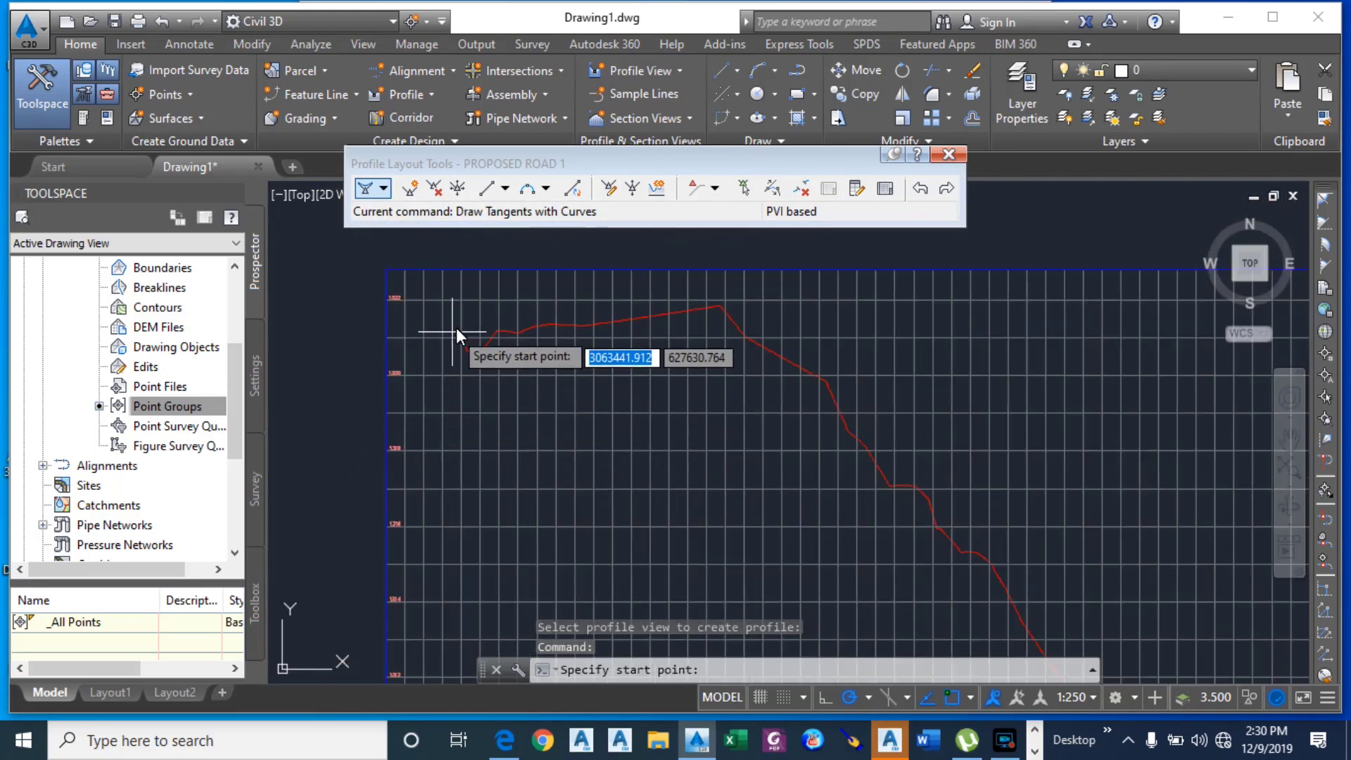
scroll(458, 327, "up", 3)
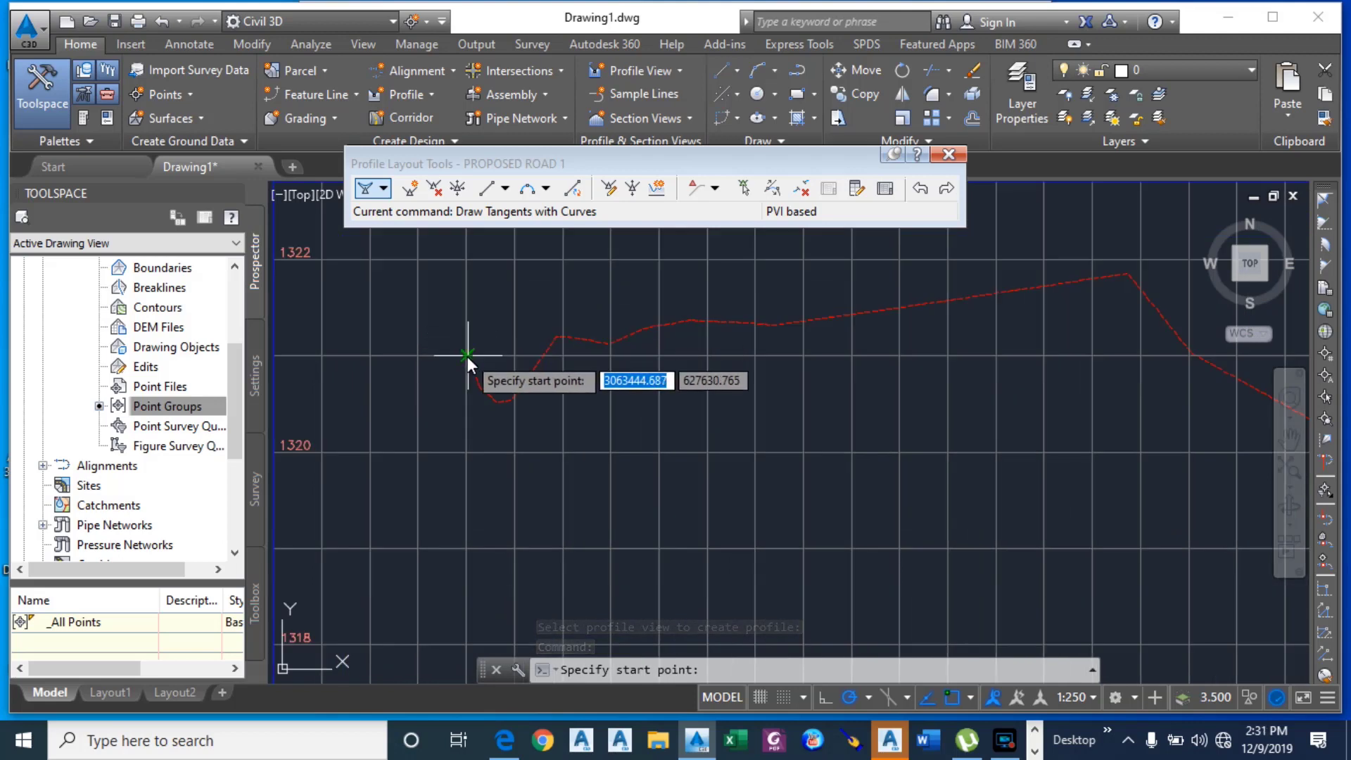
scroll(464, 338, "up", 5)
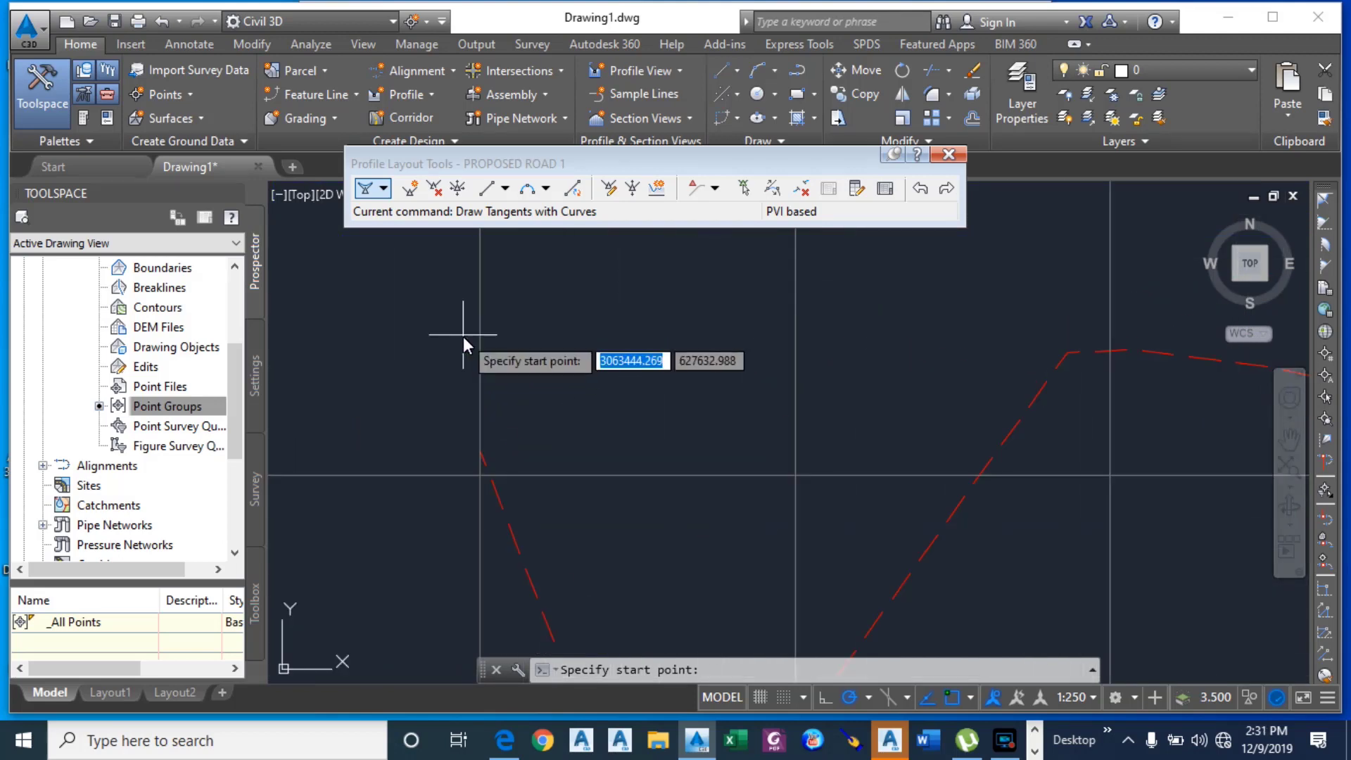
left_click(481, 450)
Step: Turn off object snap in the drafting settings while the tangent command stays active
scroll(386, 374, "down", 5)
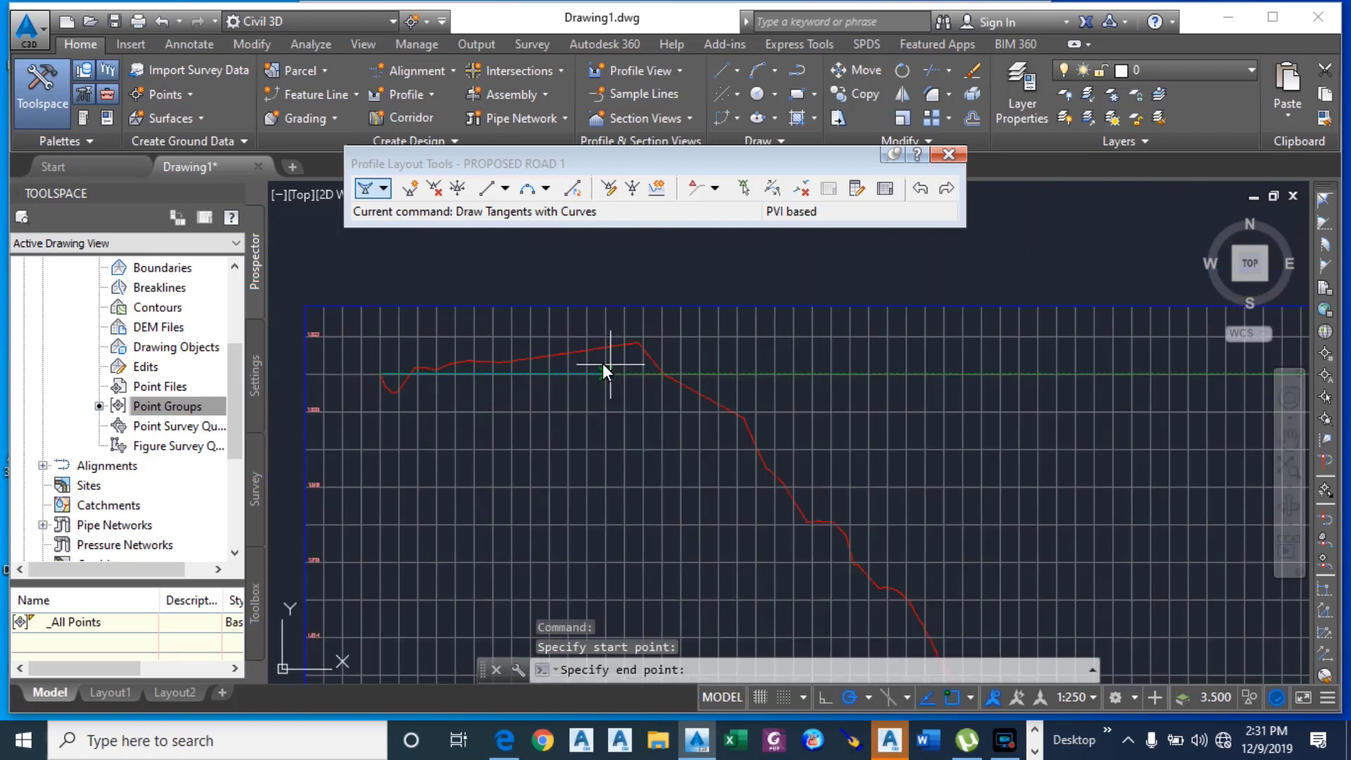
scroll(607, 361, "up", 2)
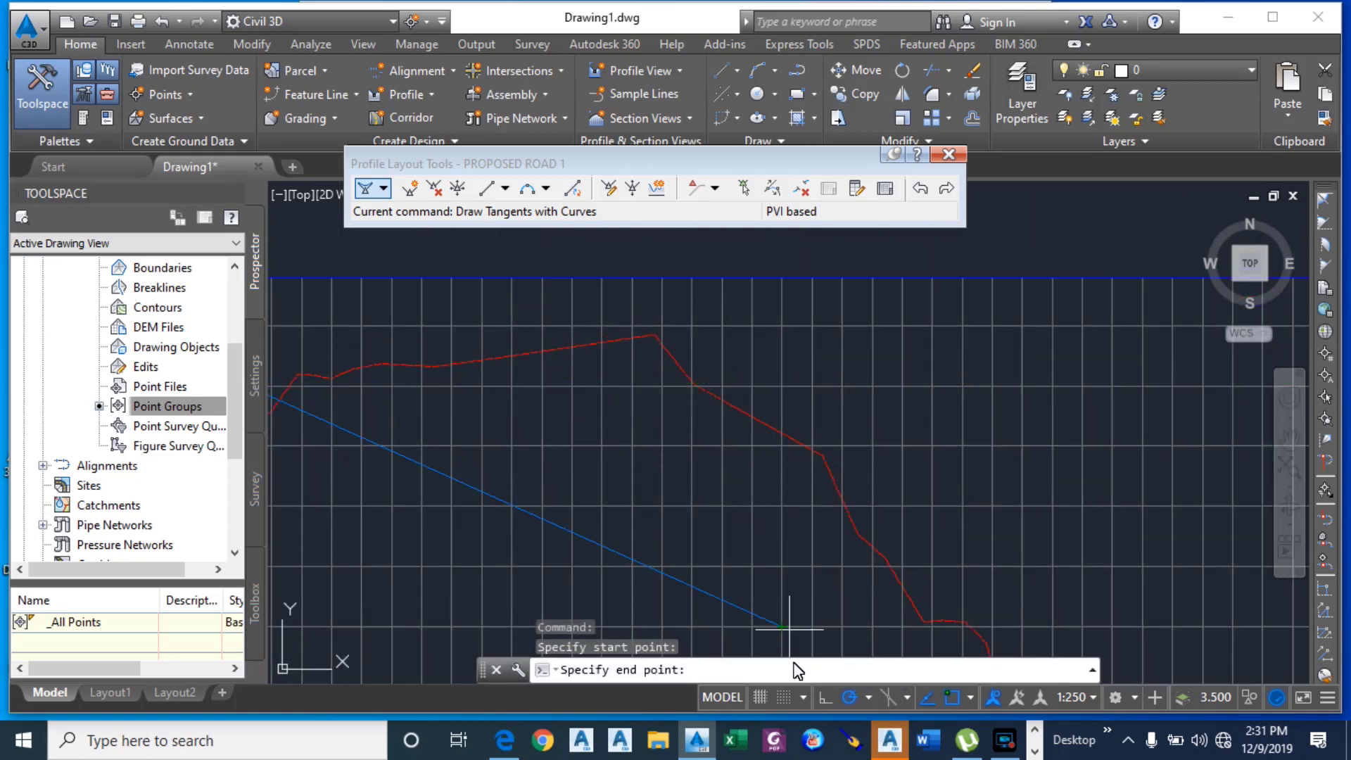
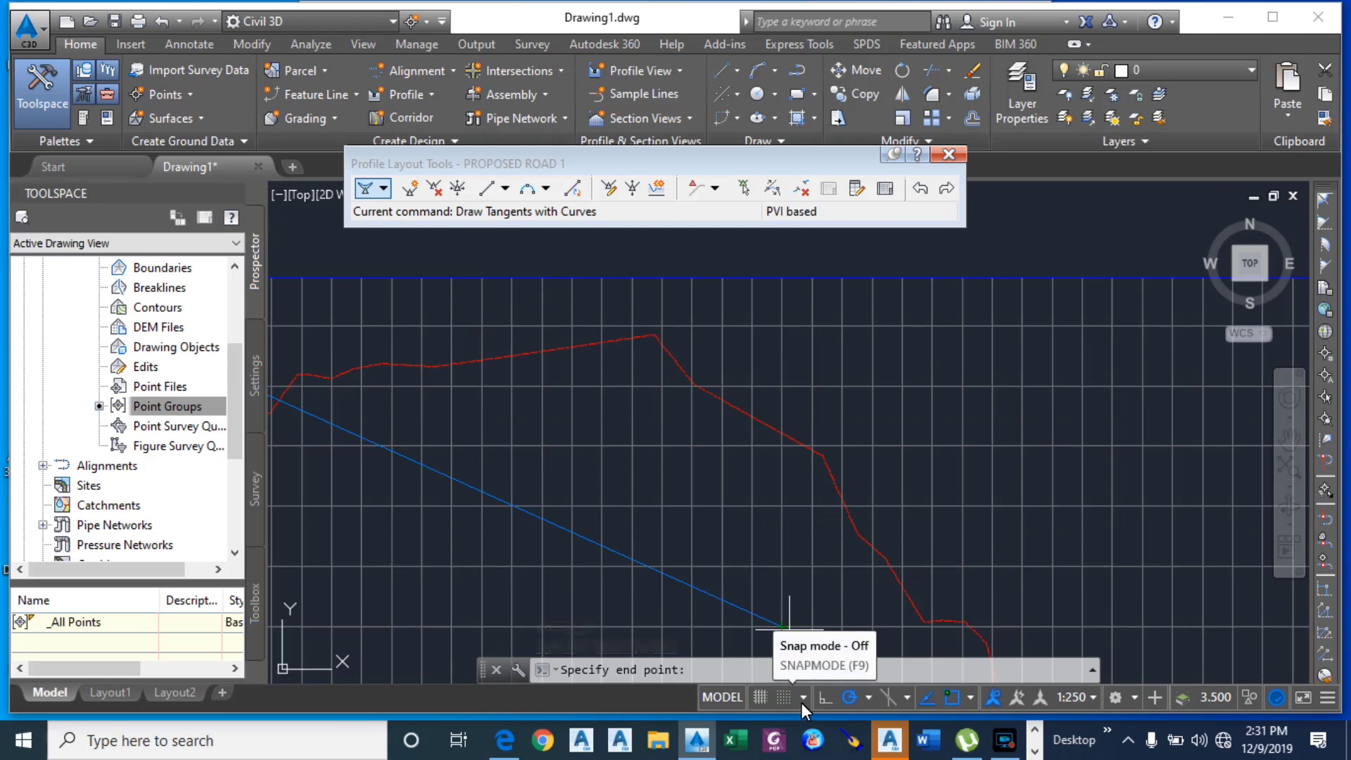
left_click(803, 698)
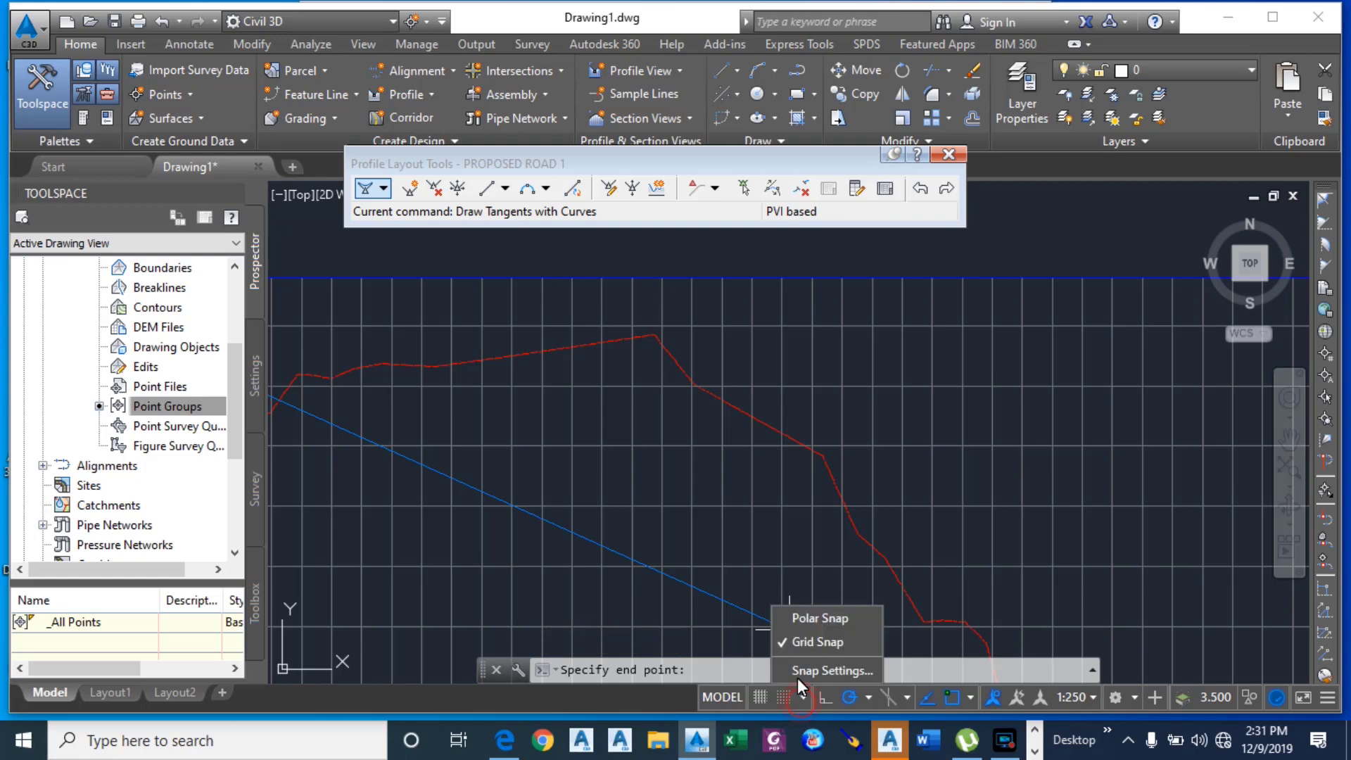
left_click(791, 679)
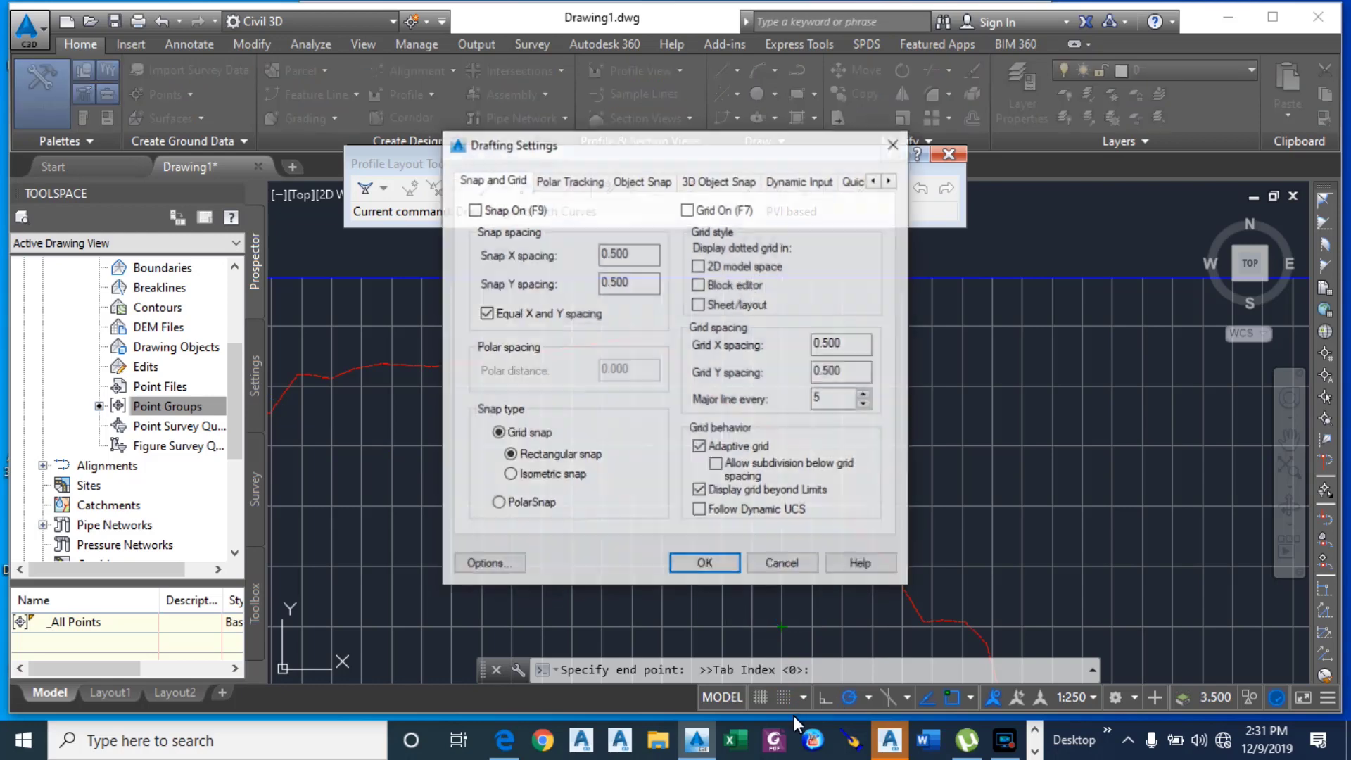
left_click(652, 181)
left_click(474, 209)
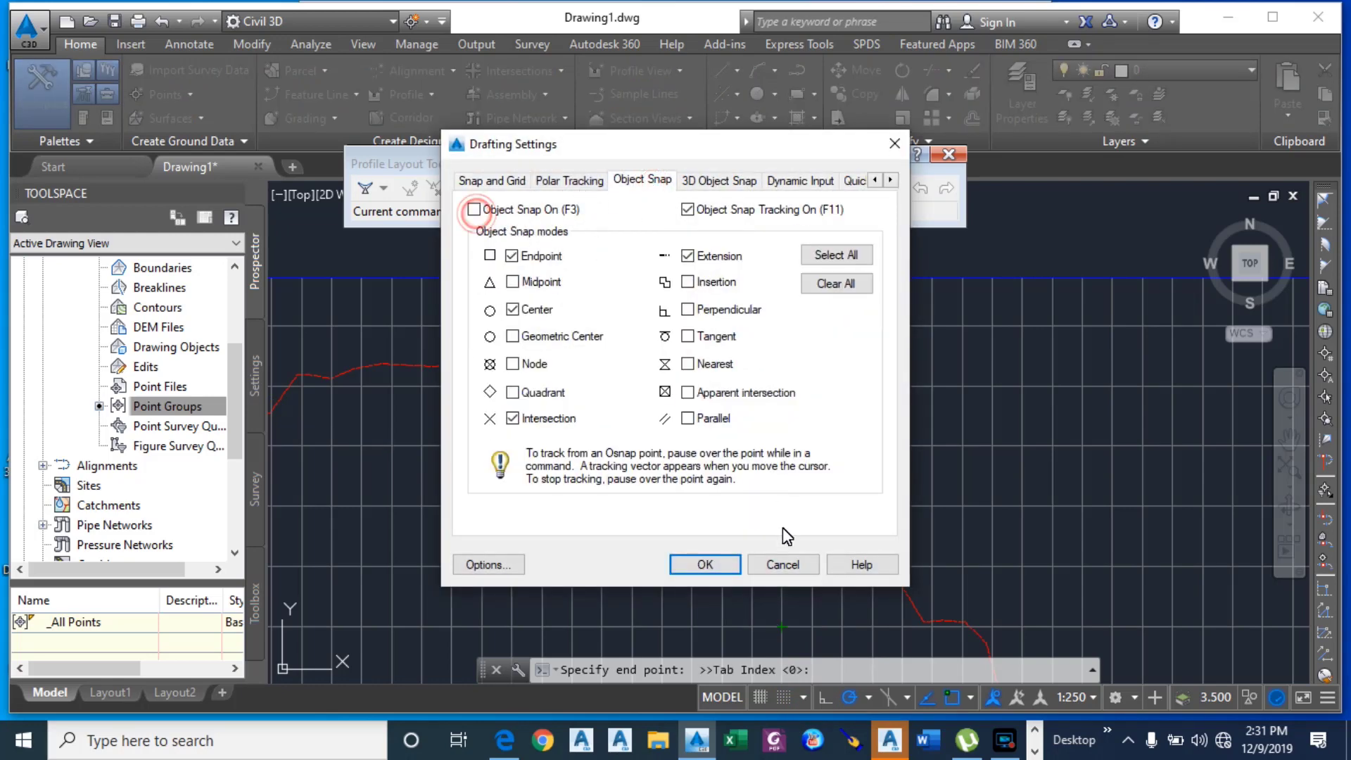
left_click(705, 564)
Step: Place the next PROPOSED ROAD 1 tangent points near the first crest and at the bottom of the first valley of the existing ground
scroll(735, 324, "down", 2)
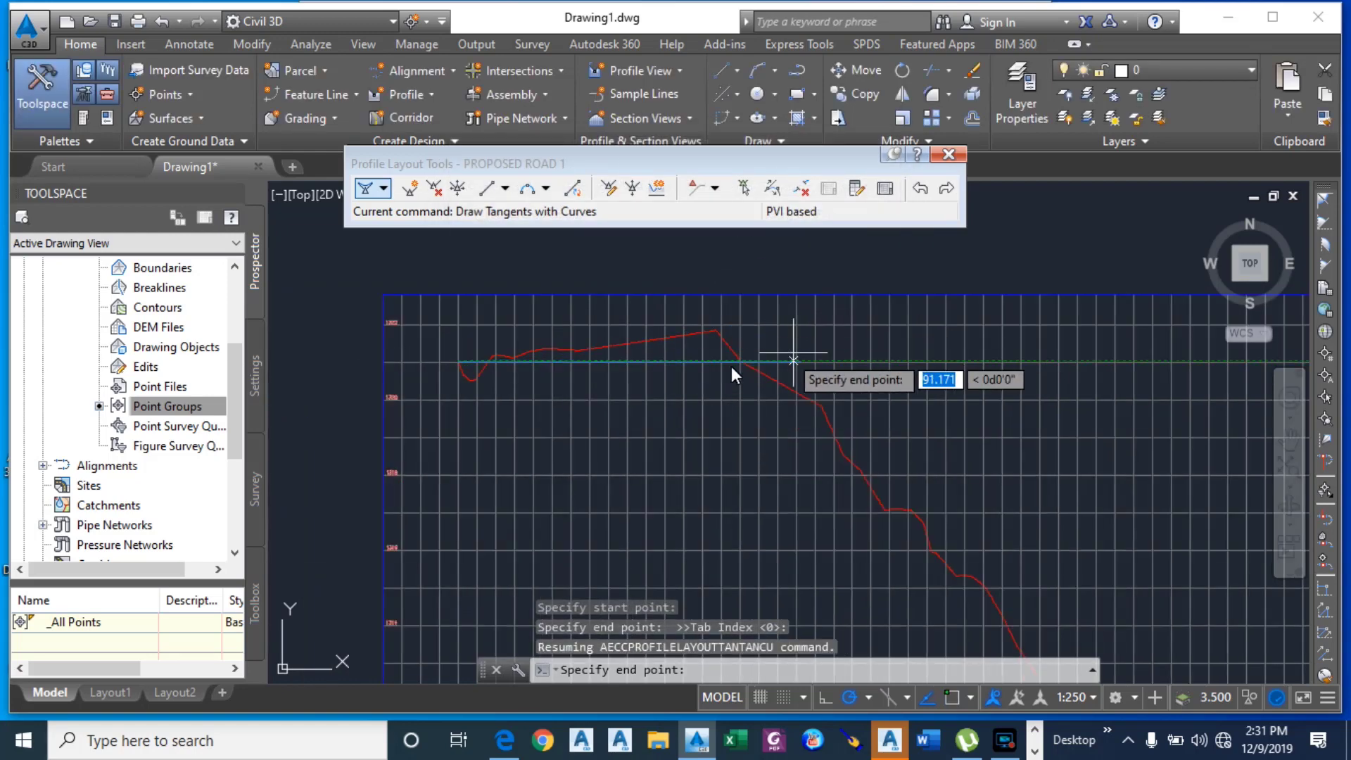
left_click(698, 344)
scroll(693, 331, "down", 4)
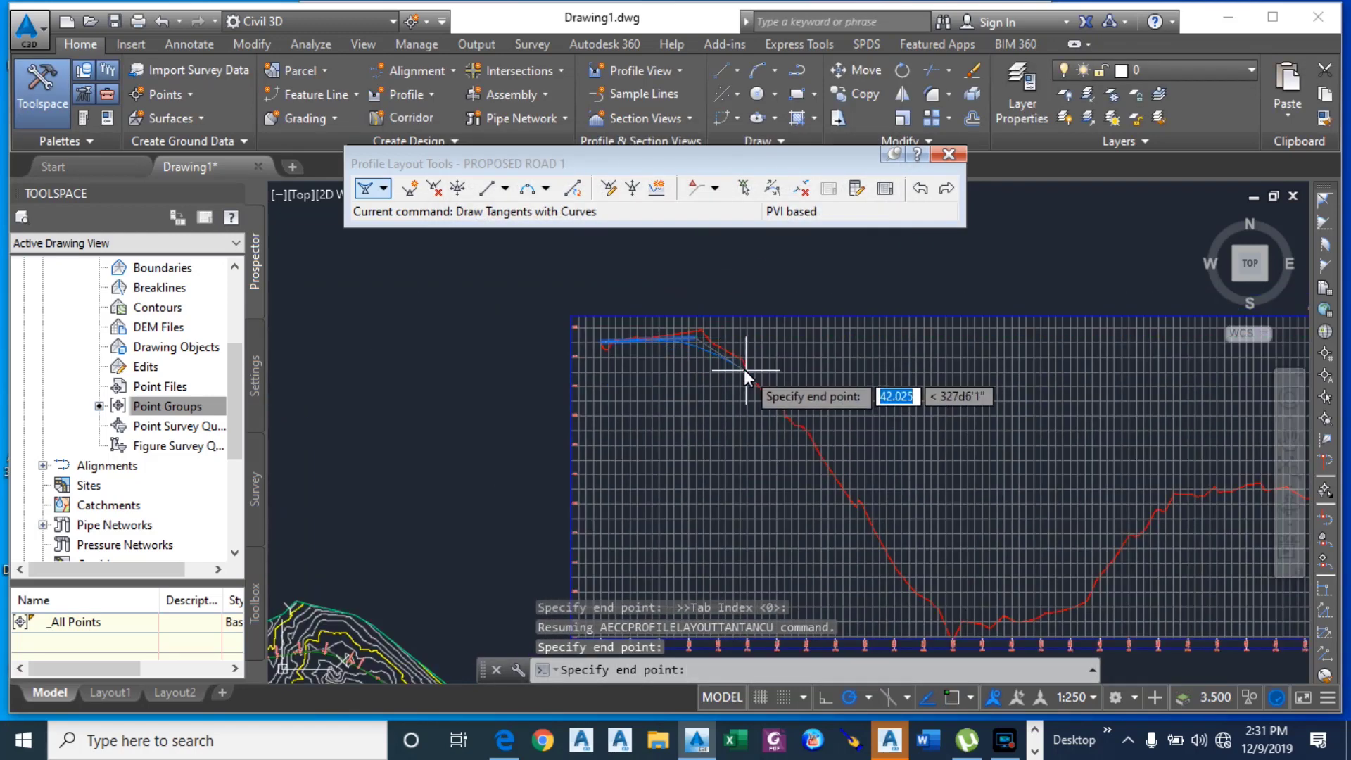
scroll(753, 372, "down", 4)
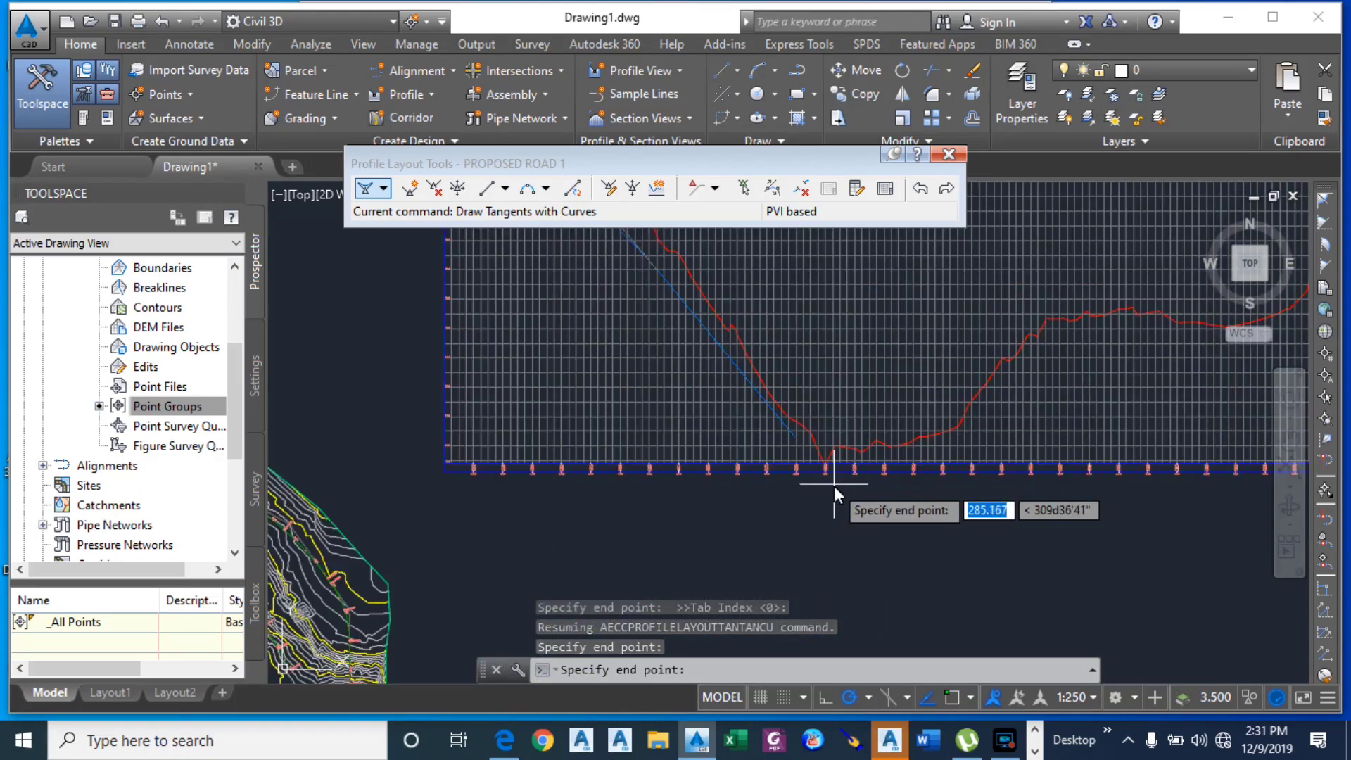
scroll(833, 485, "up", 4)
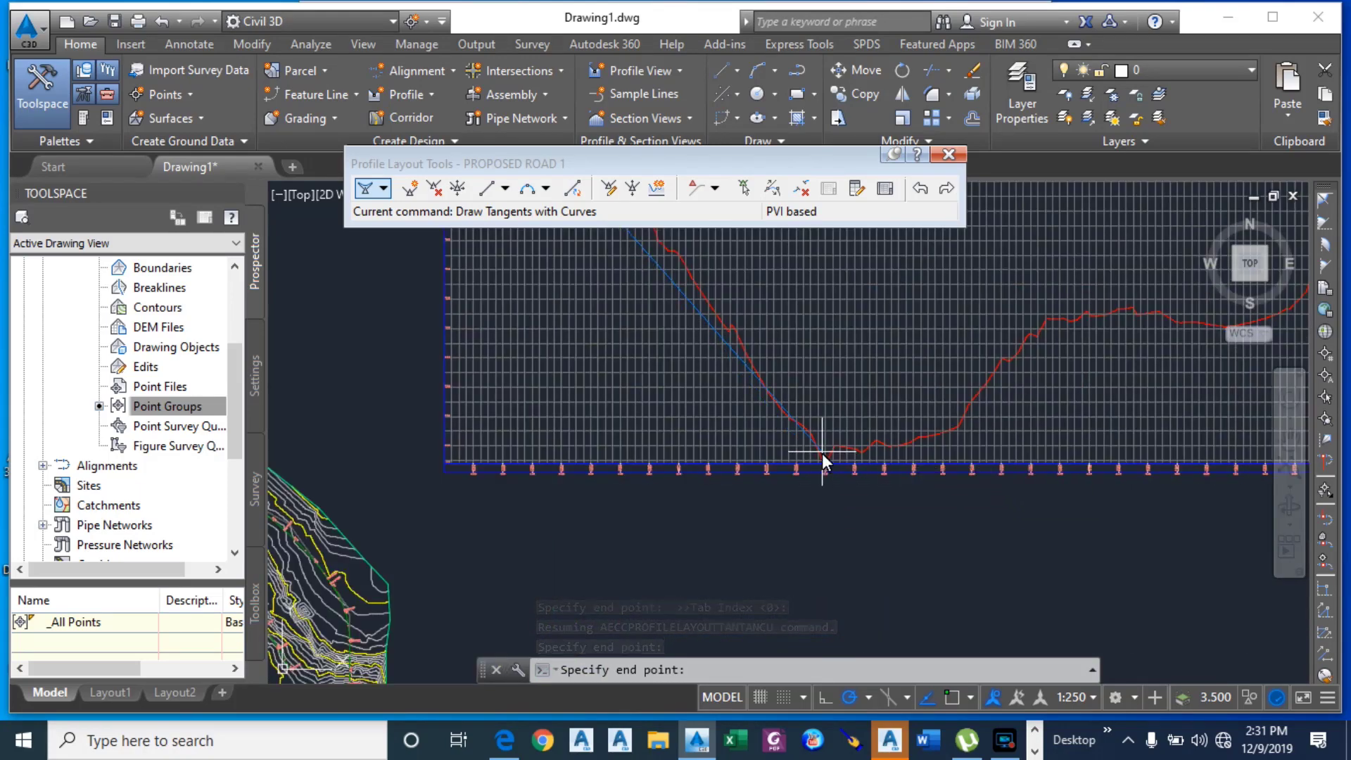
left_click(821, 453)
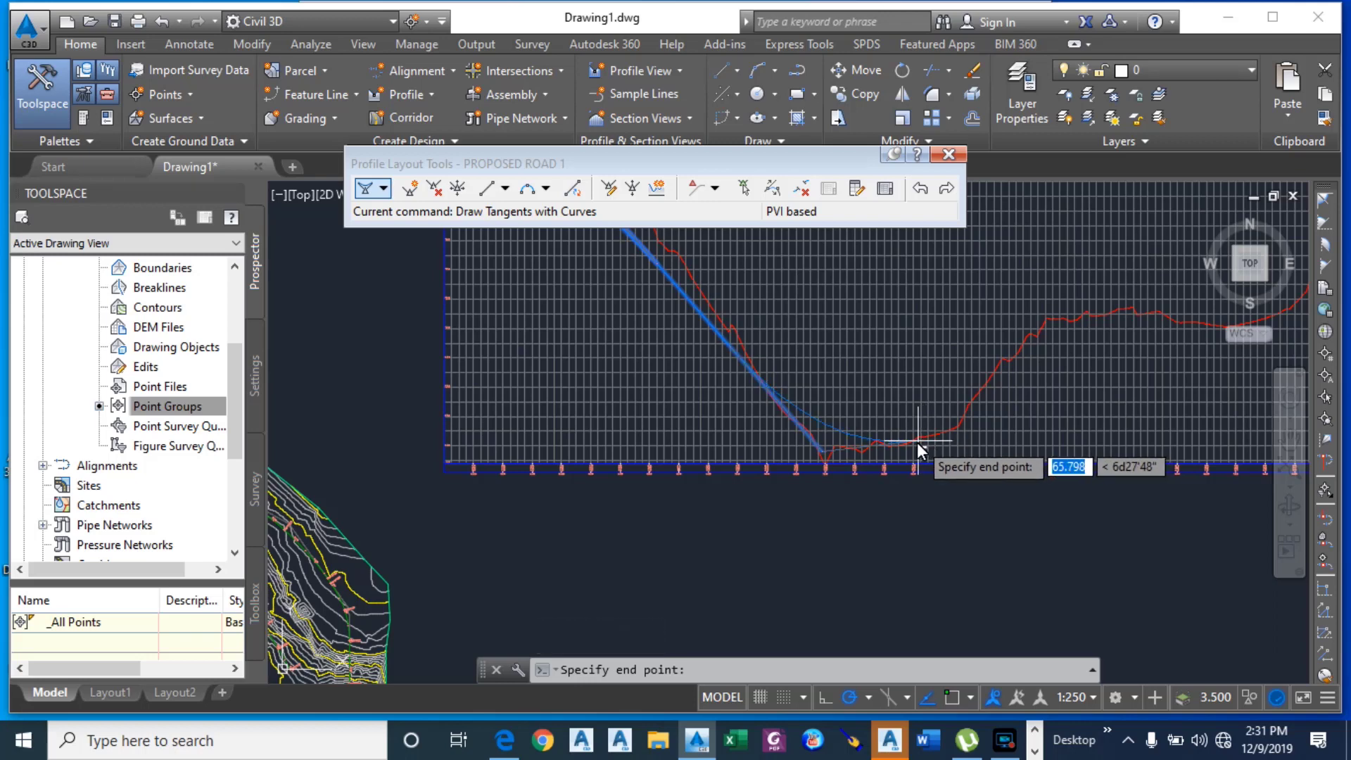
Step: Add two tangent points across the first valley floor, slightly below the existing ground, with the last segment running level
scroll(865, 458, "up", 6)
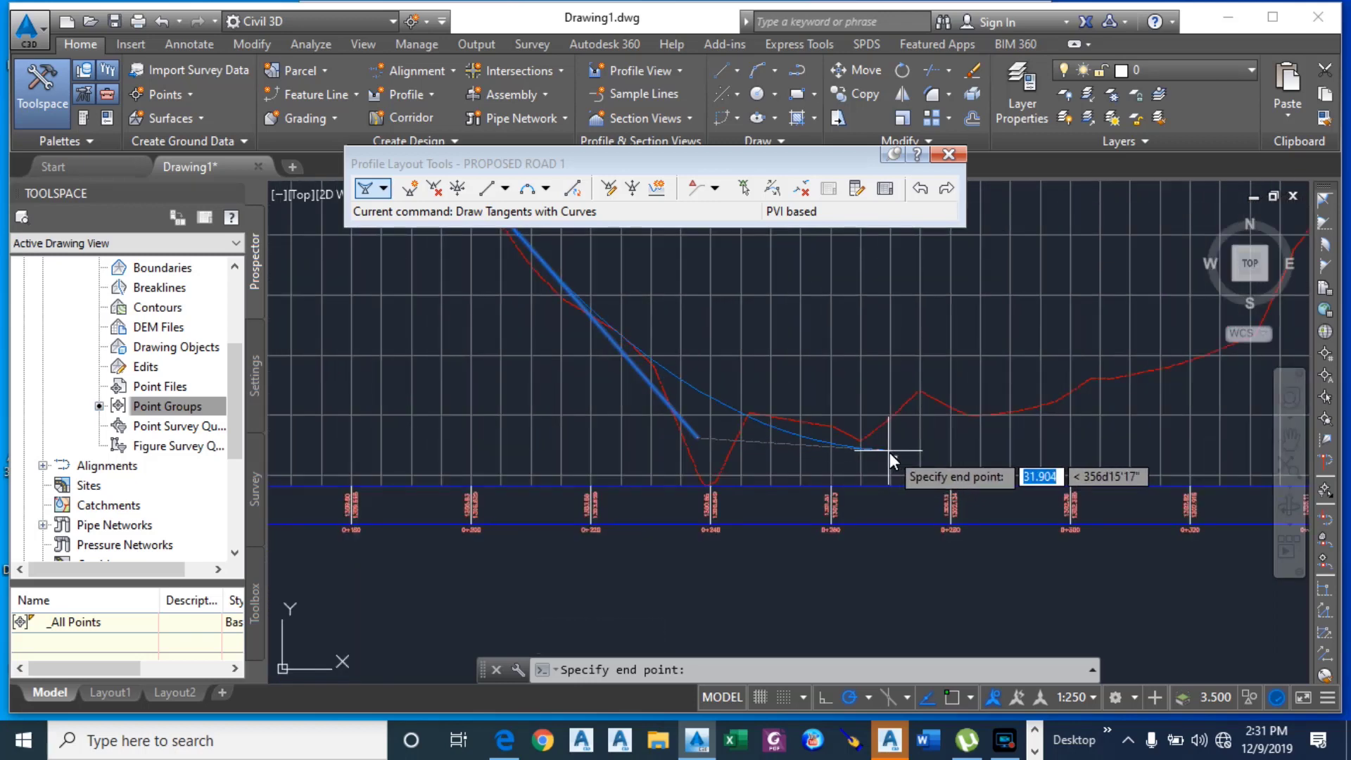
left_click(890, 451)
scroll(889, 453, "down", 2)
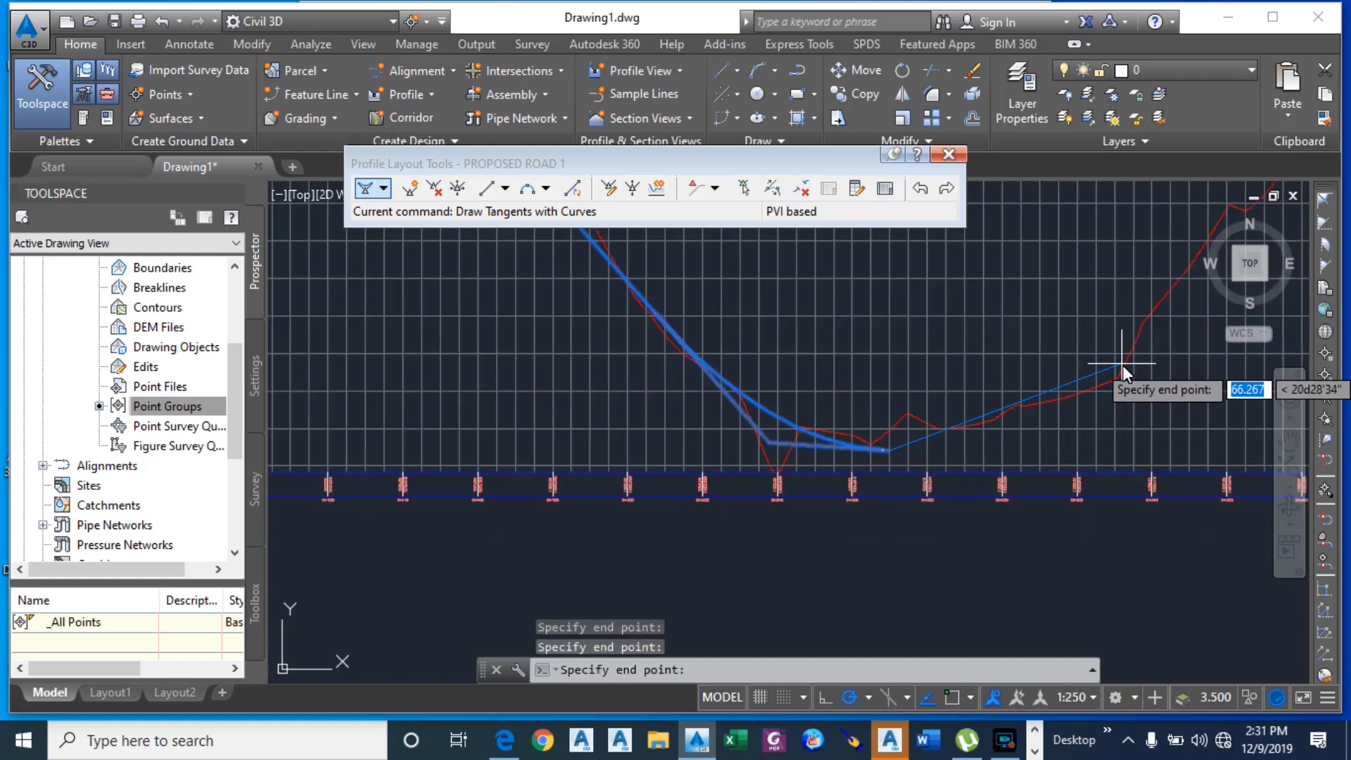
scroll(998, 407, "down", 2)
scroll(1033, 425, "up", 2)
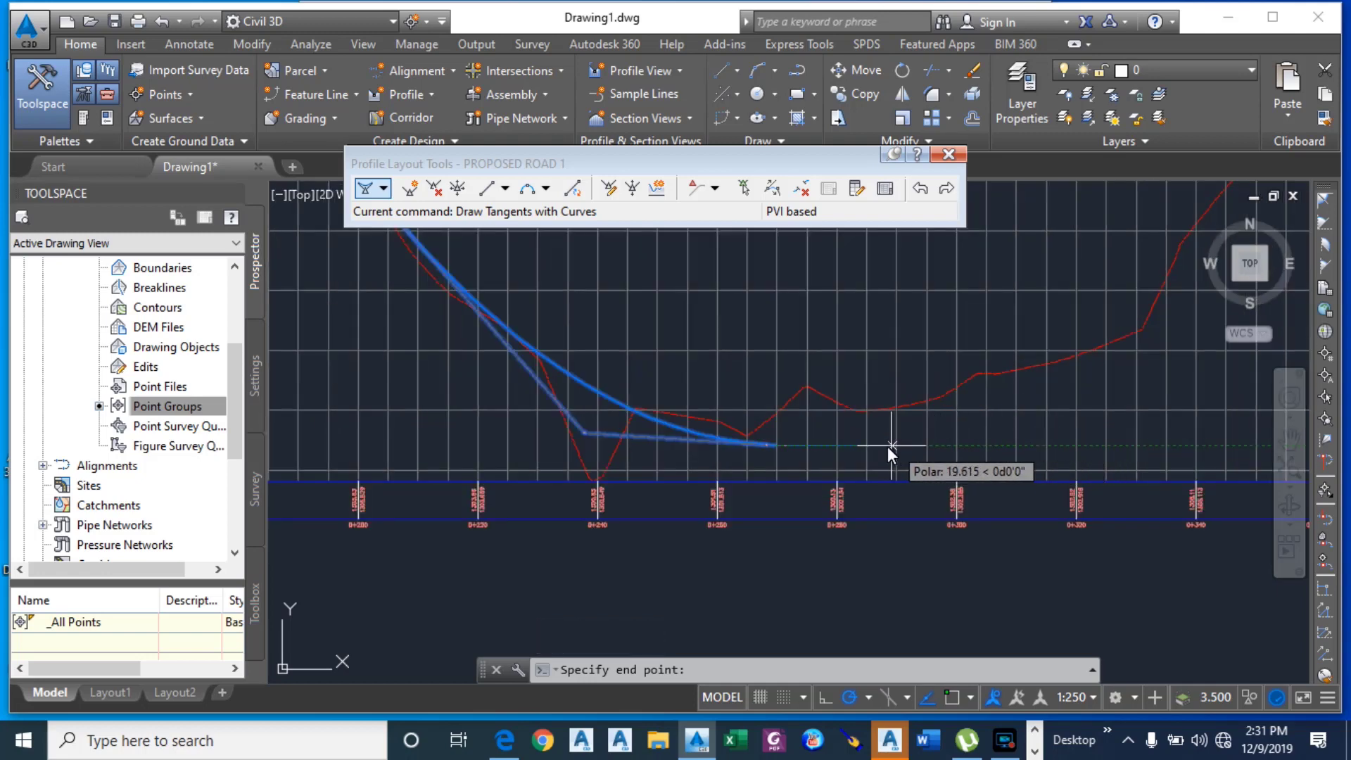
left_click(866, 446)
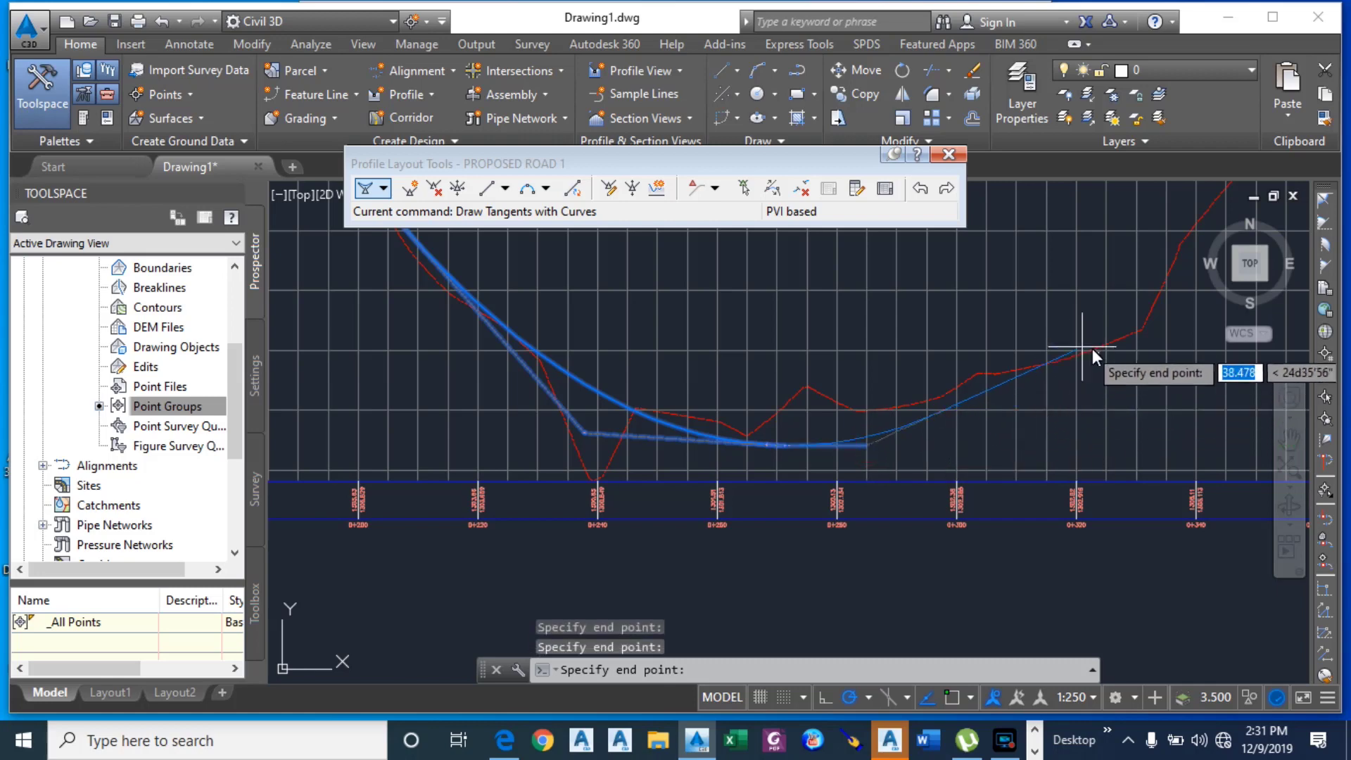
Step: Continue the tangents up the valley's far slope to the middle shelf and along it to the foot of the steep climb
left_click(1168, 314)
scroll(743, 429, "down", 3)
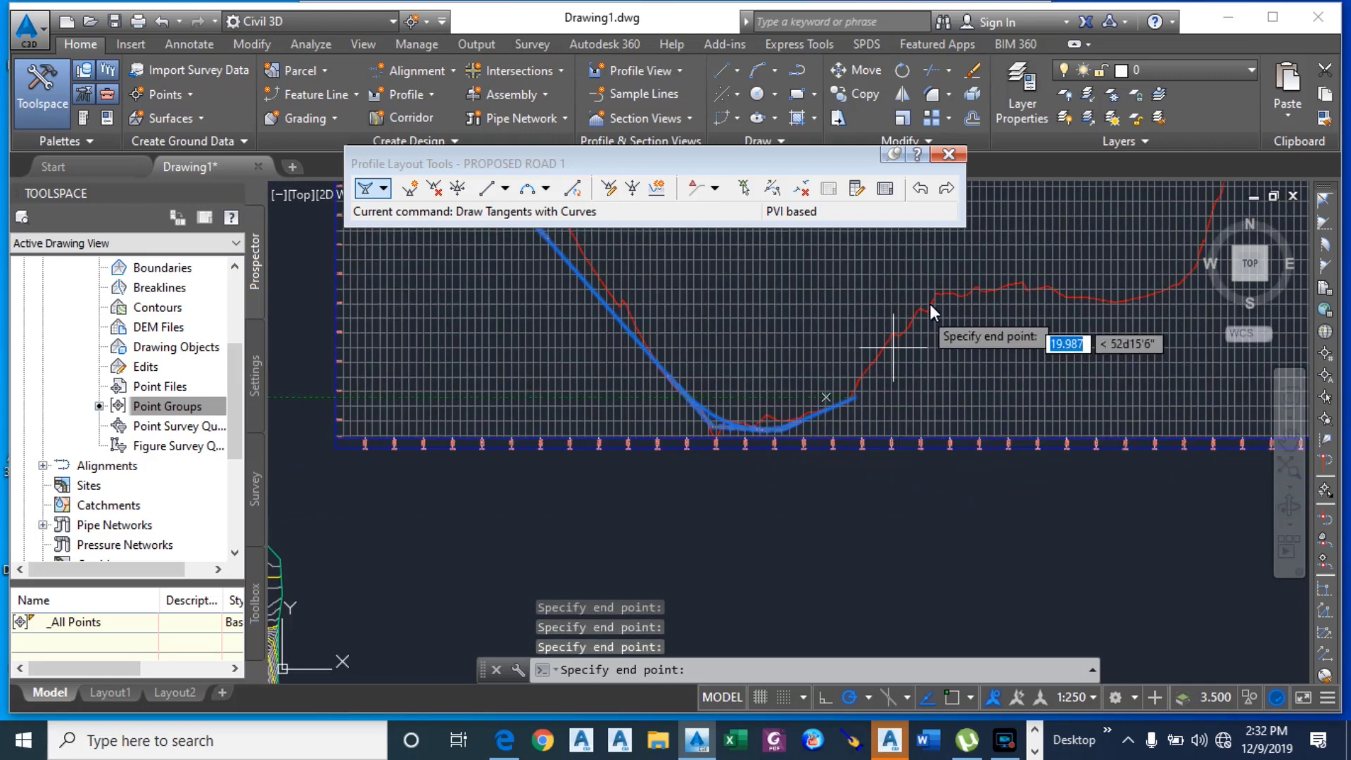
left_click(981, 301)
scroll(978, 375, "down", 4)
scroll(1056, 337, "up", 4)
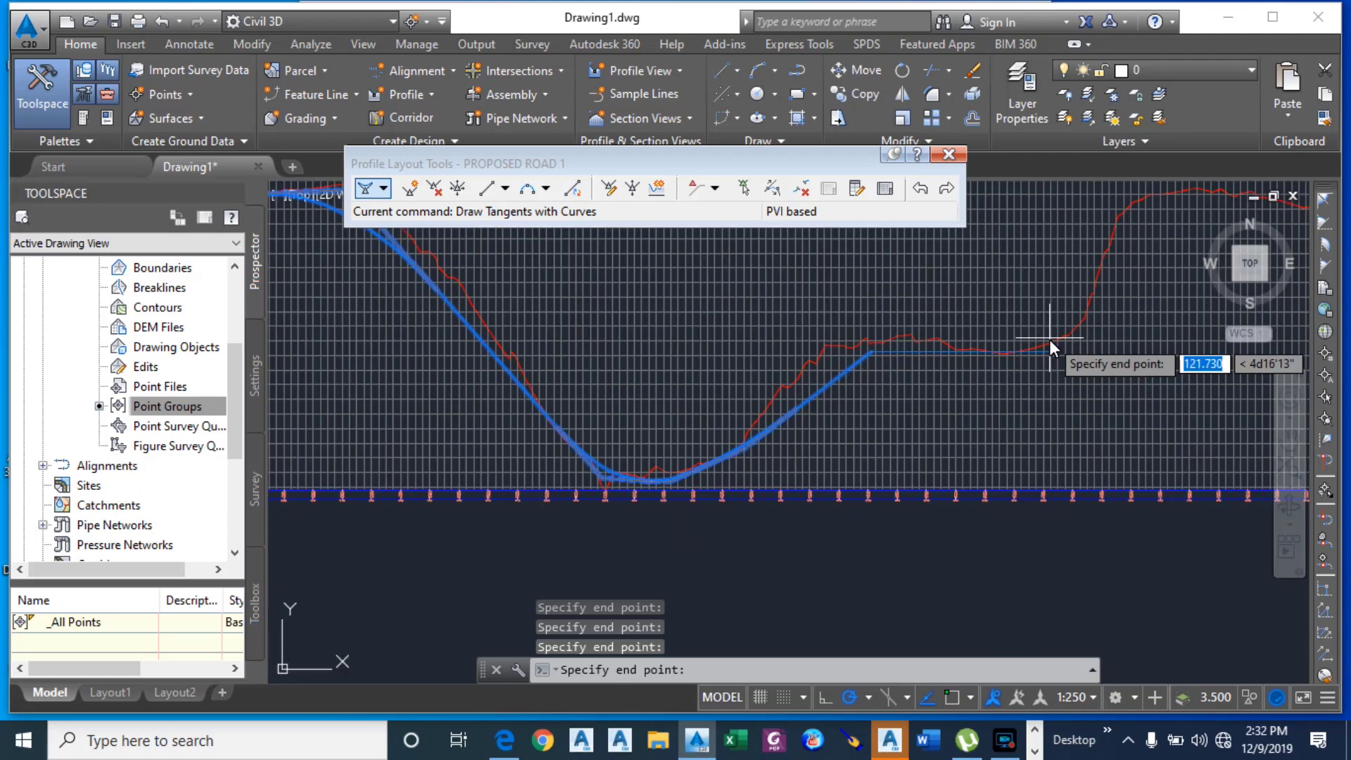
left_click(1053, 342)
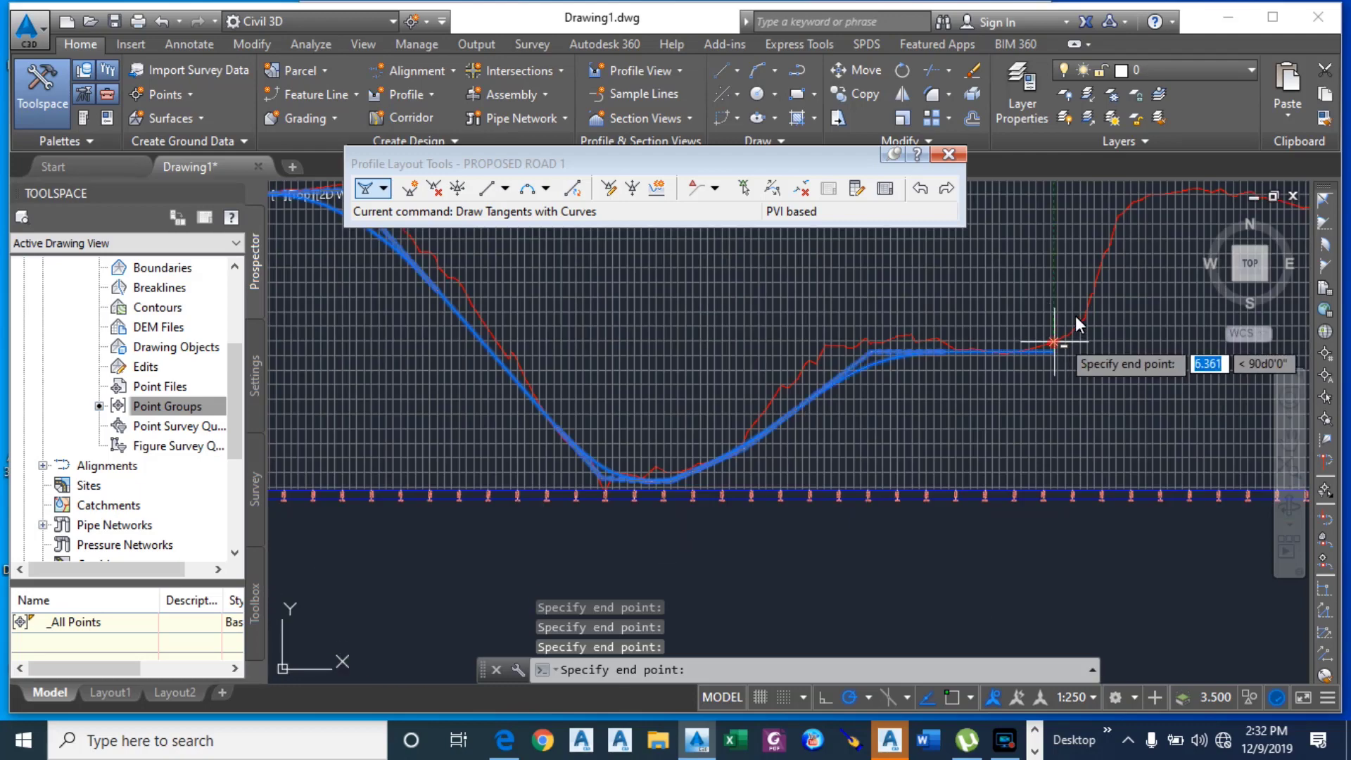
Step: Carry the tangents up the steep climb, over the high crest and down to the shoulder above the second valley
left_click(1147, 218)
scroll(993, 281, "down", 4)
scroll(1083, 269, "up", 4)
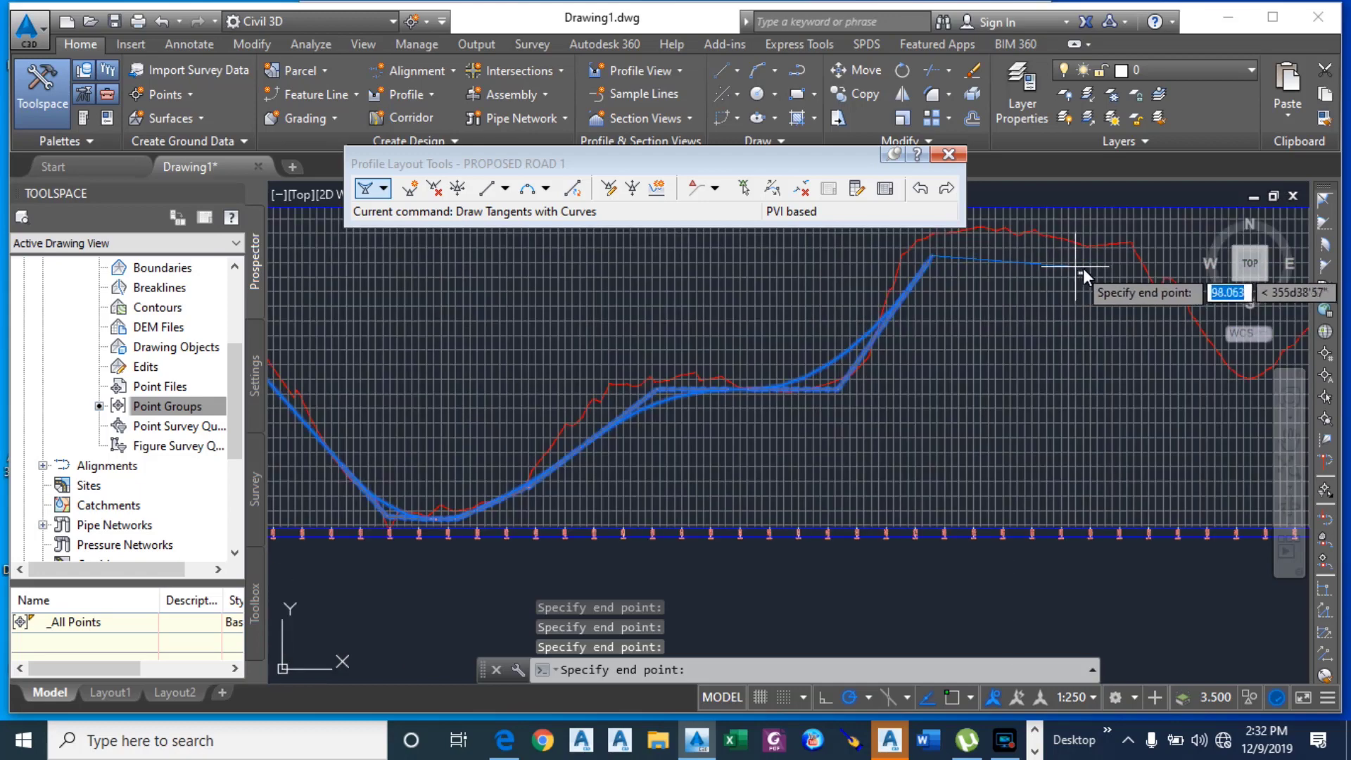
scroll(975, 235, "up", 2)
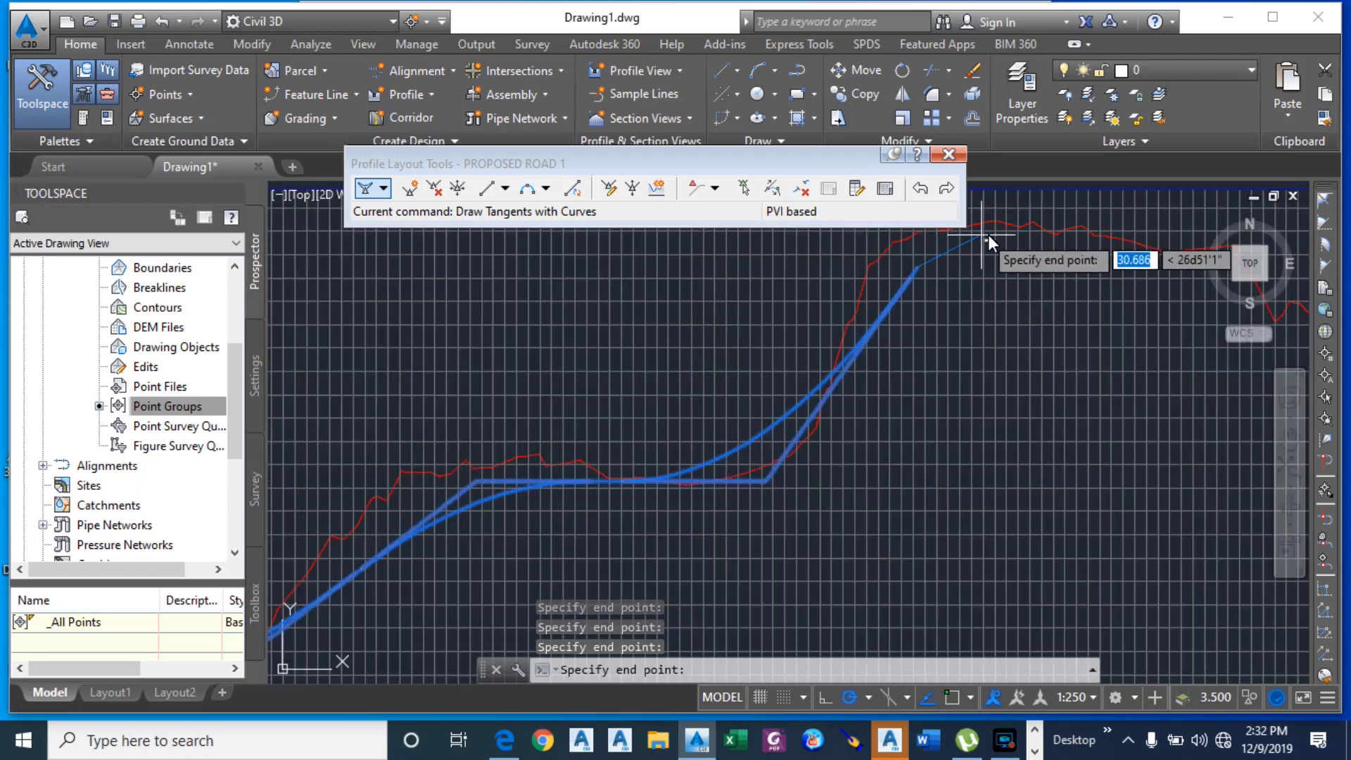
left_click(990, 233)
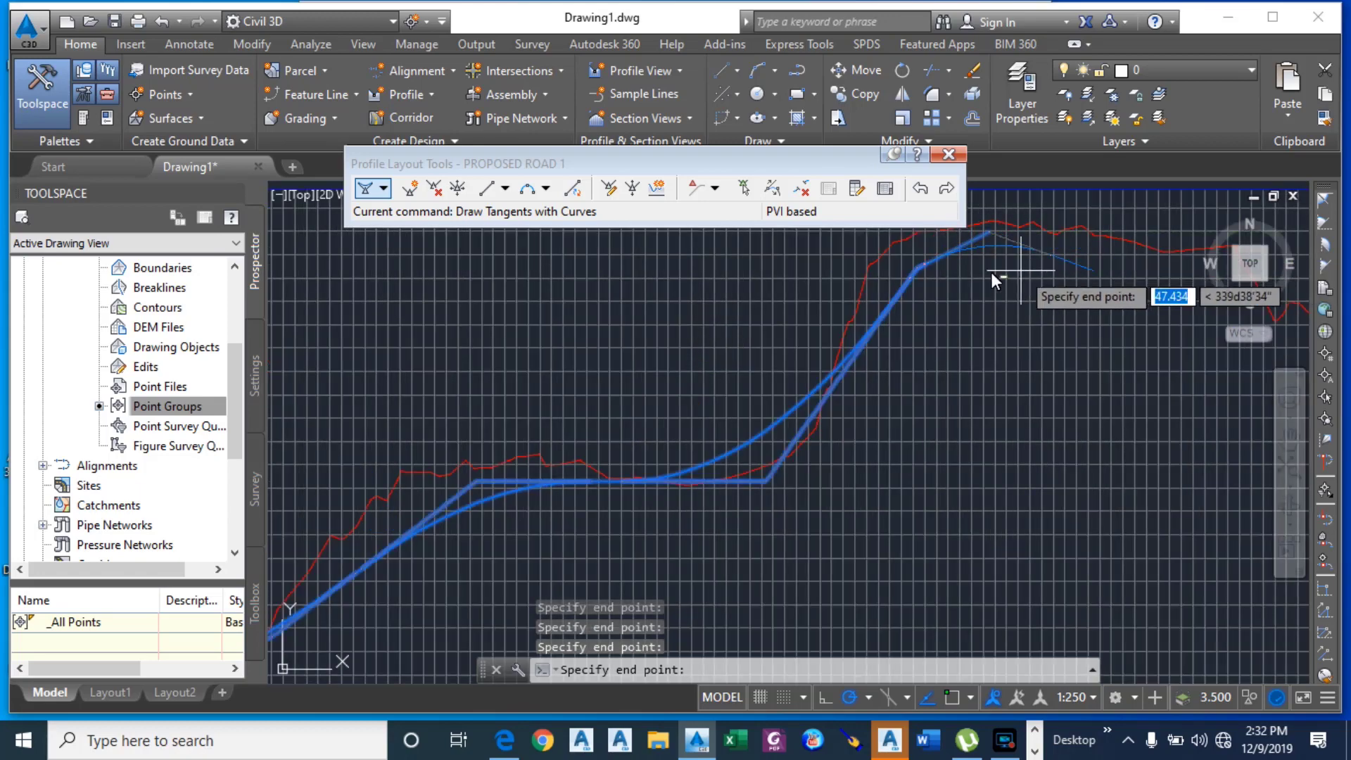
scroll(1020, 276, "down", 3)
left_click(1067, 277)
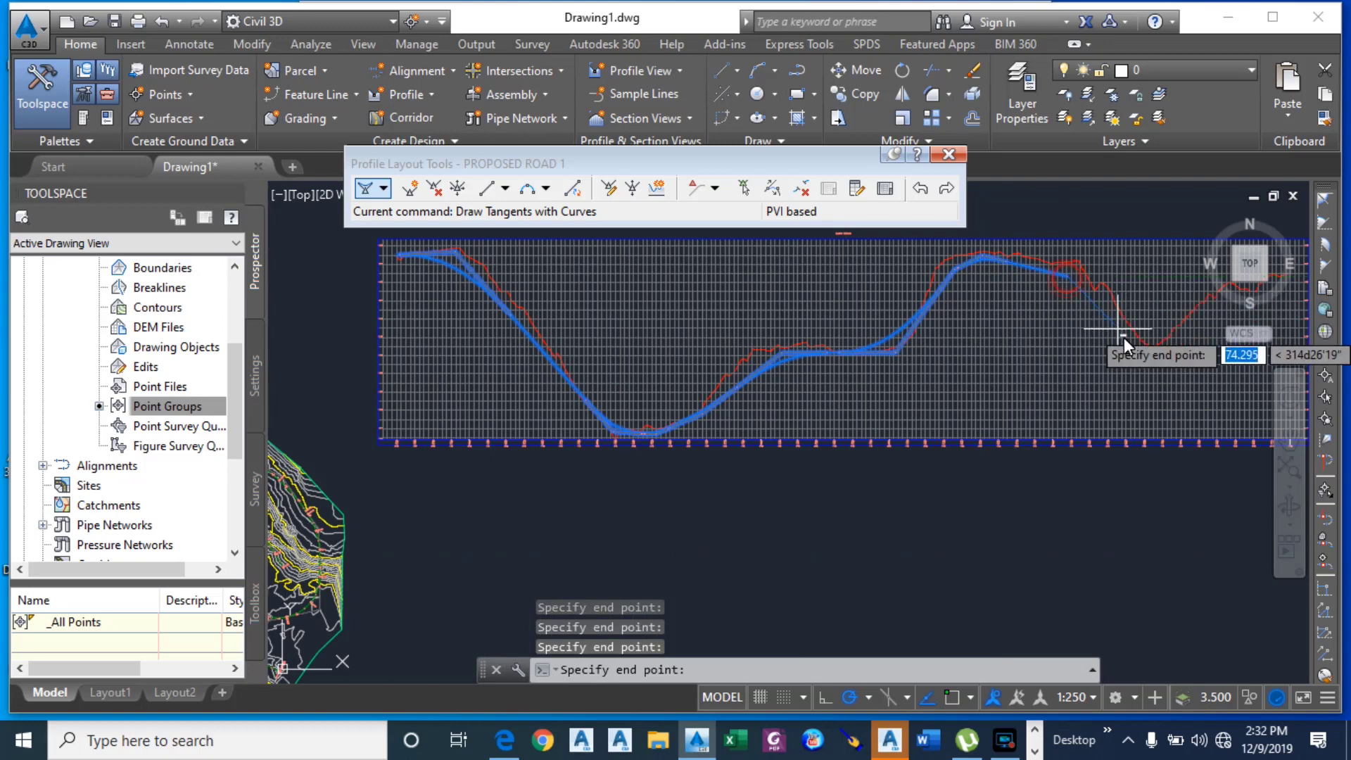
Step: Place tangent points at the bottom of the second valley and at the top of its rising far slope
left_click(1153, 351)
scroll(1154, 352, "down", 4)
scroll(1097, 369, "up", 9)
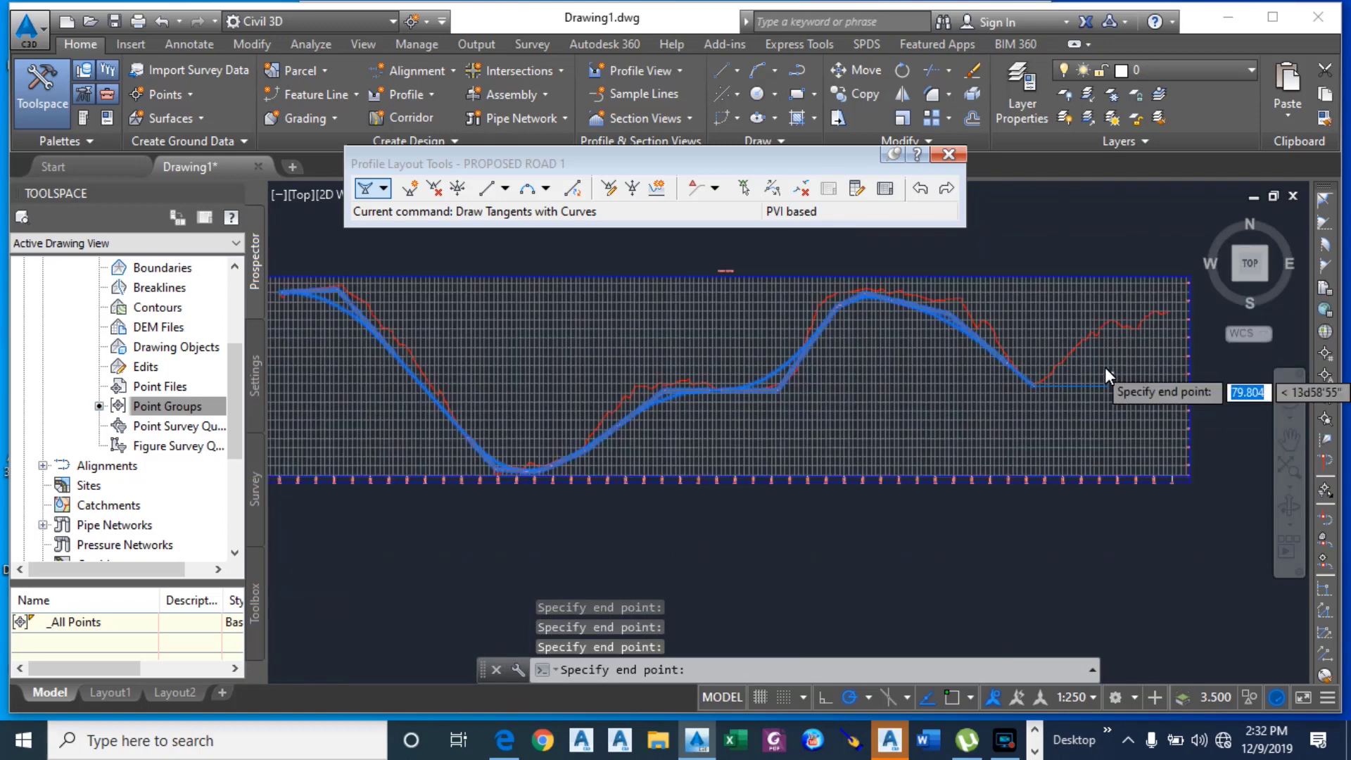
left_click(1134, 256)
Step: Place the last tangent point at the finishing end of the existing ground profile and end the tangent command
scroll(934, 404, "down", 2)
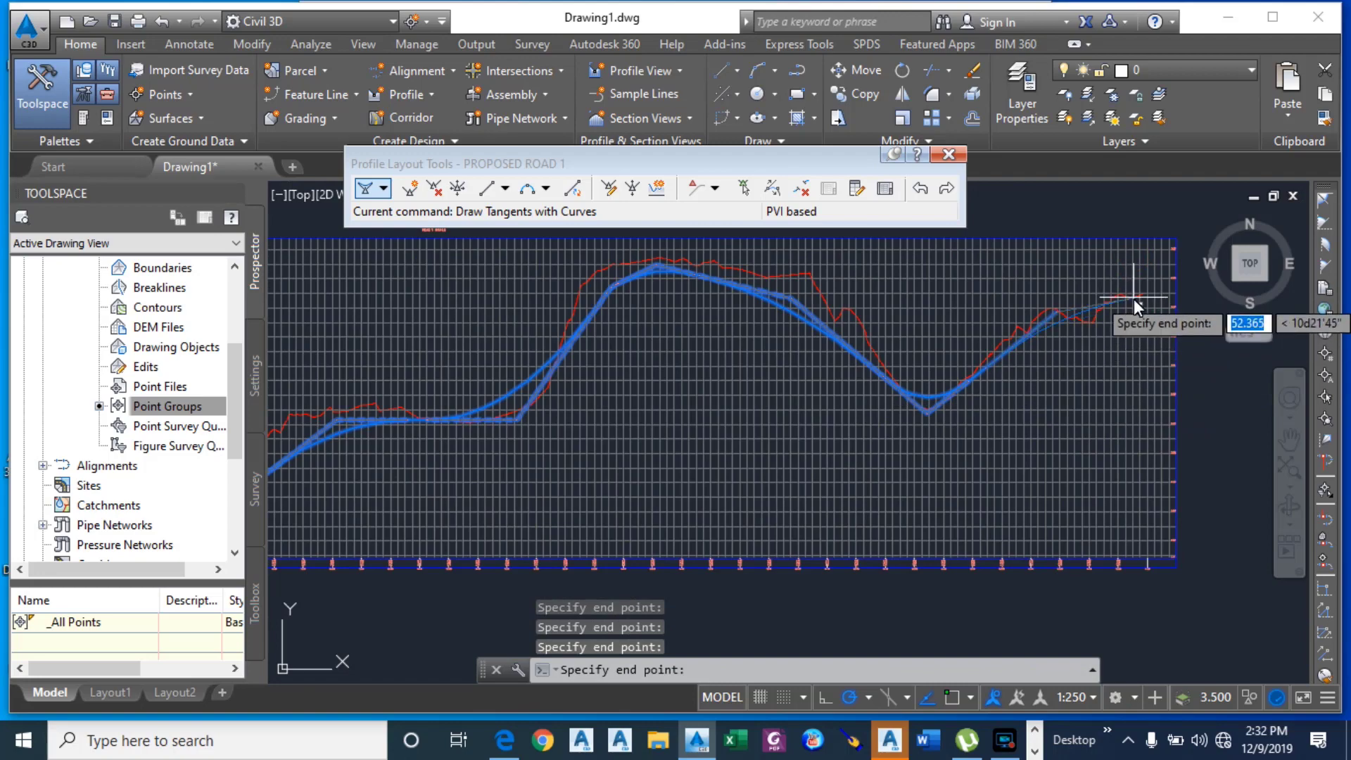
scroll(1145, 294, "up", 5)
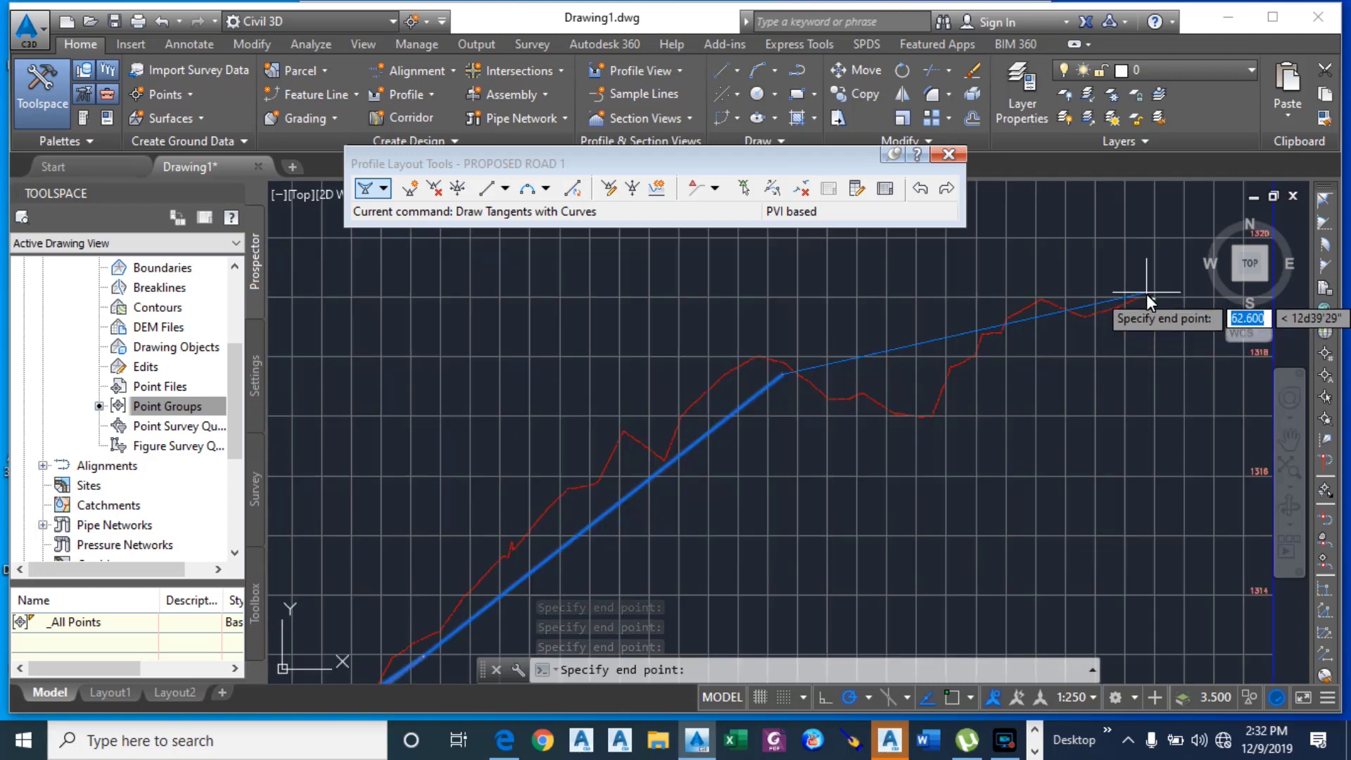
scroll(1164, 307, "up", 3)
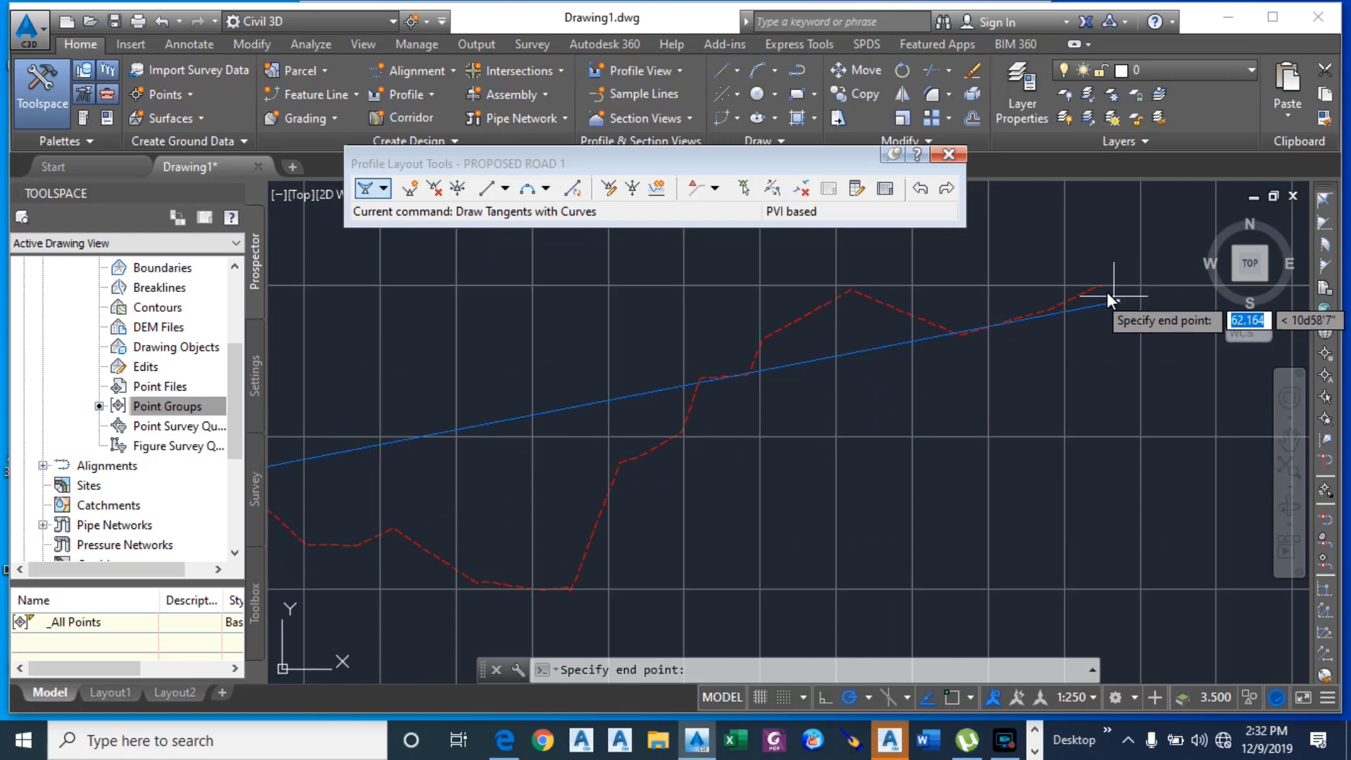
scroll(1104, 289, "up", 3)
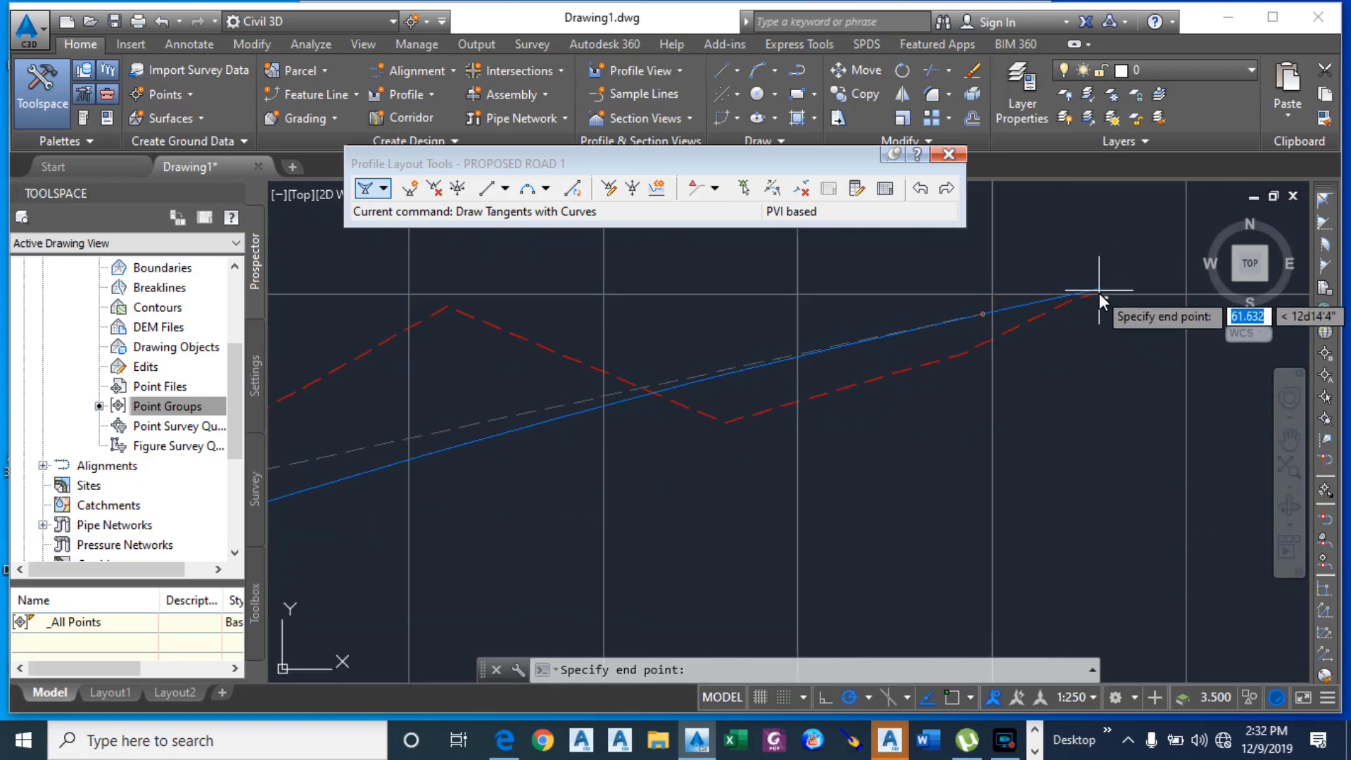
left_click(1100, 293)
key("Return")
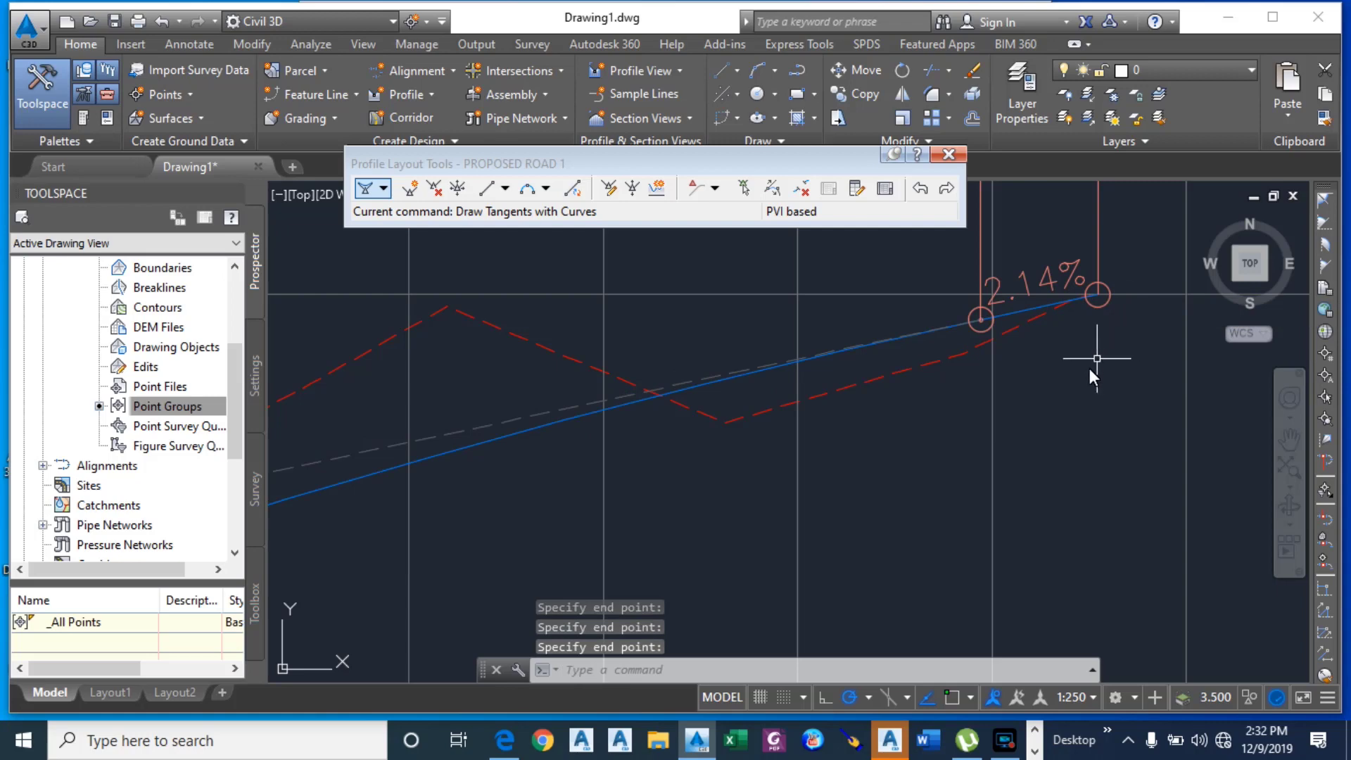
Step: Select the PROPOSED ROAD 1 profile and shorten its vertical curve at the high crest by stretching the curve toward its PVI
scroll(1026, 487, "down", 6)
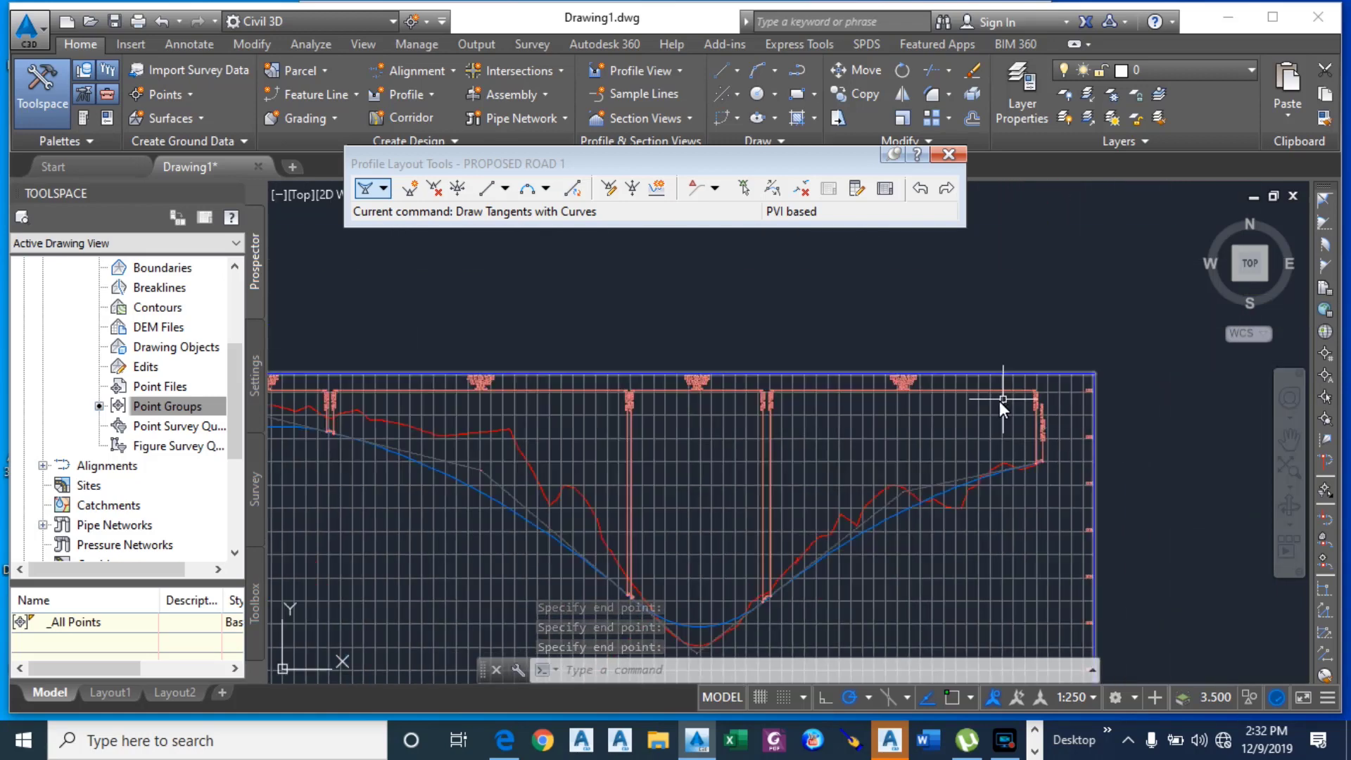
scroll(943, 429, "down", 2)
scroll(484, 449, "up", 6)
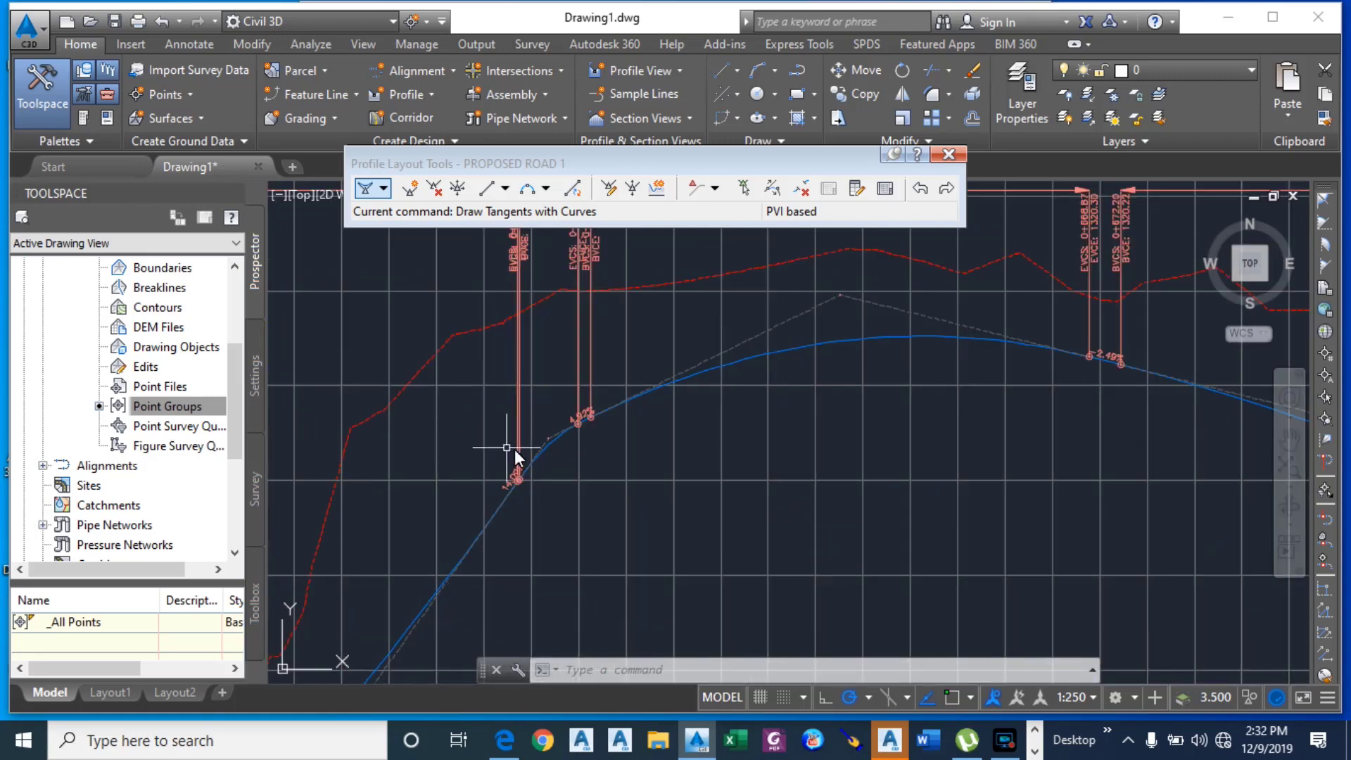
scroll(475, 364, "down", 2)
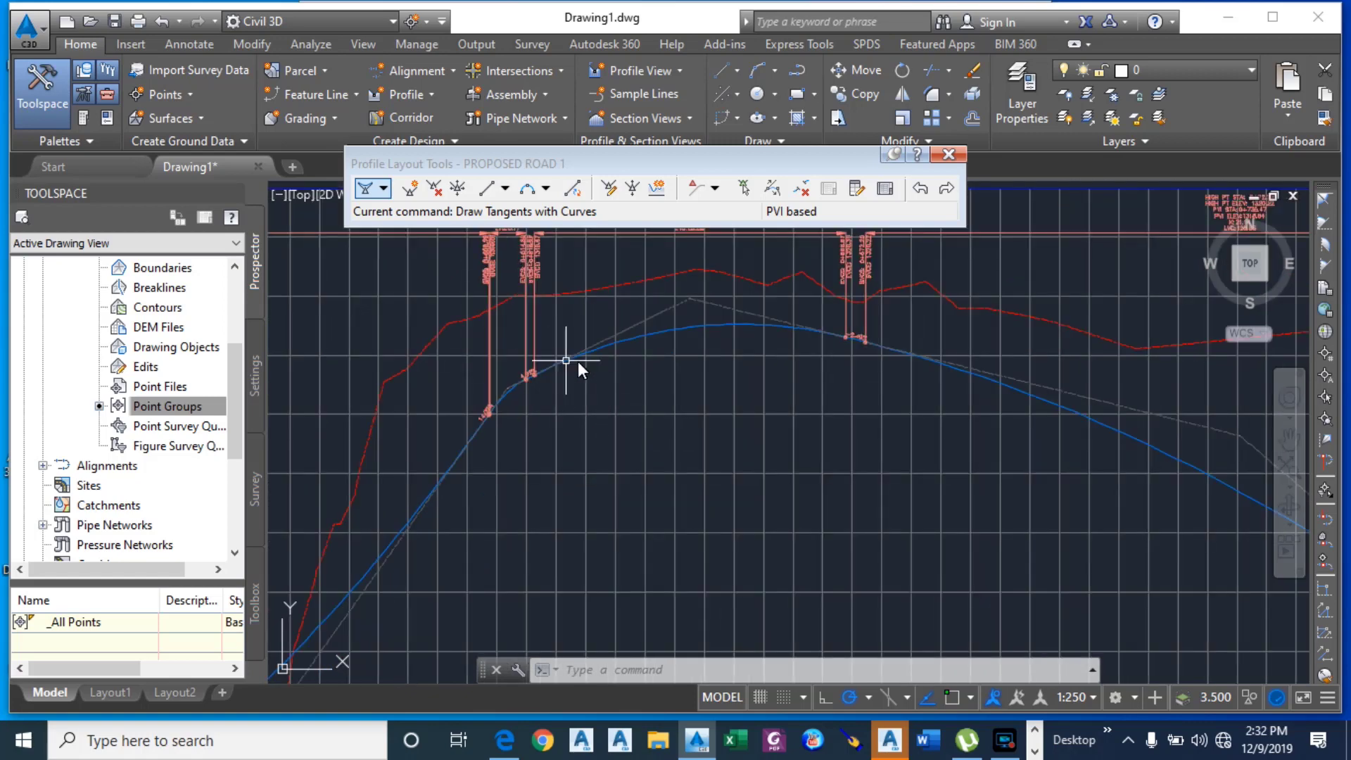
left_click(637, 337)
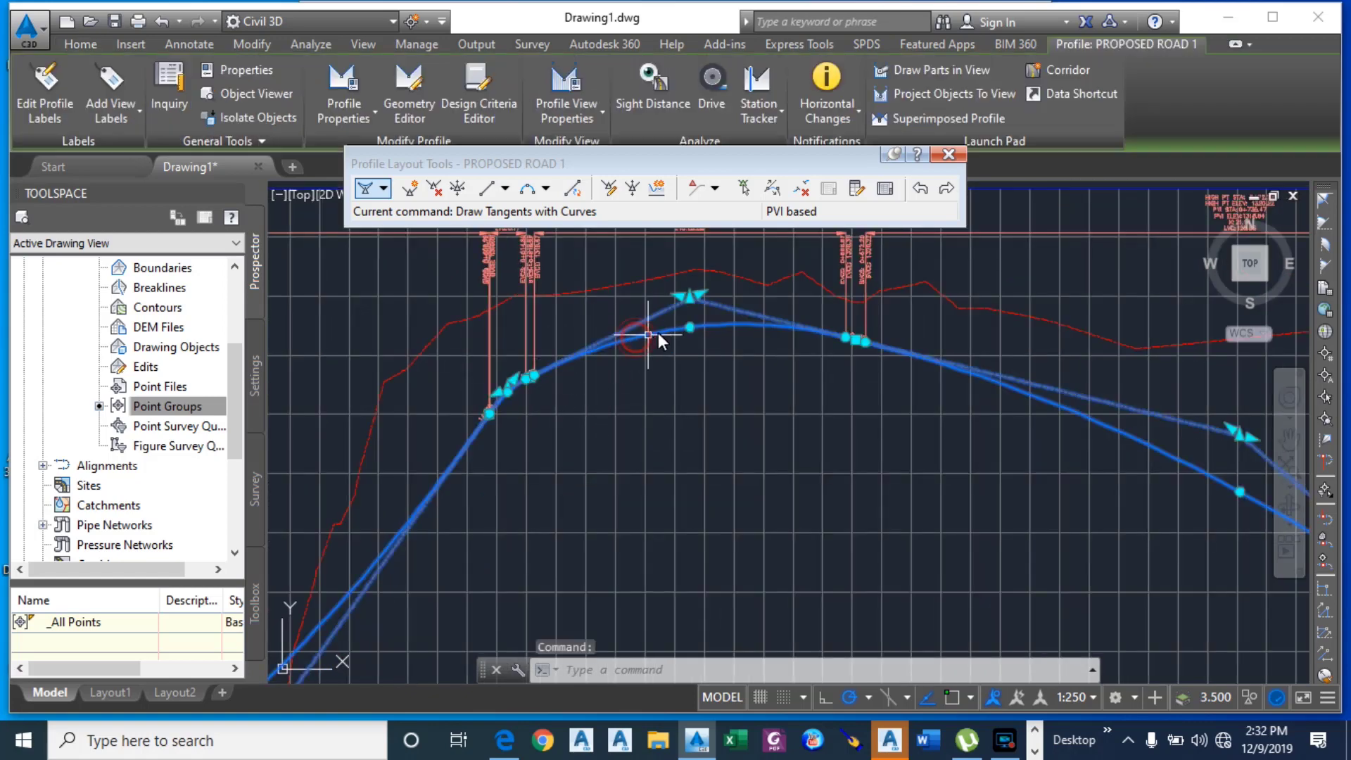
left_click(690, 327)
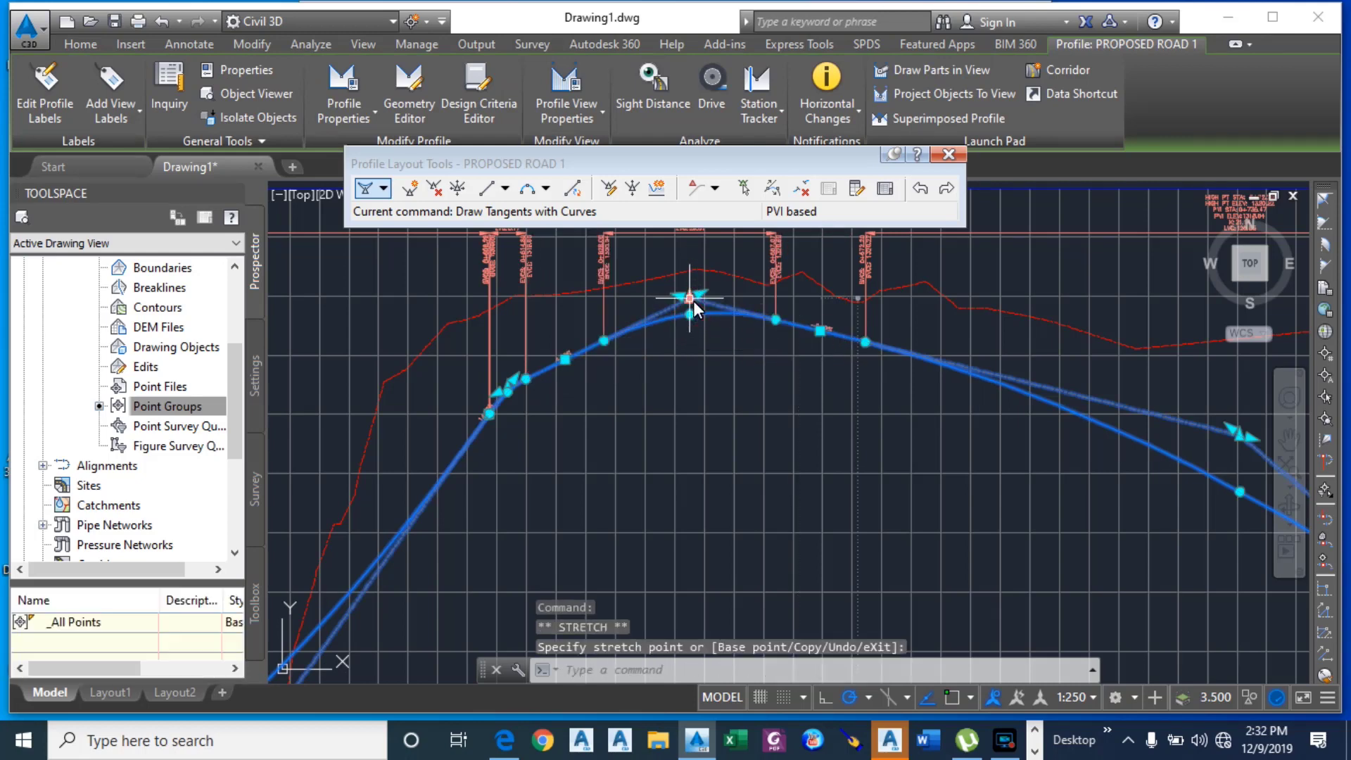
Step: Raise the PVI at the high crest to the level of the existing ground line
left_click(693, 301)
left_click(694, 292)
left_click(695, 270)
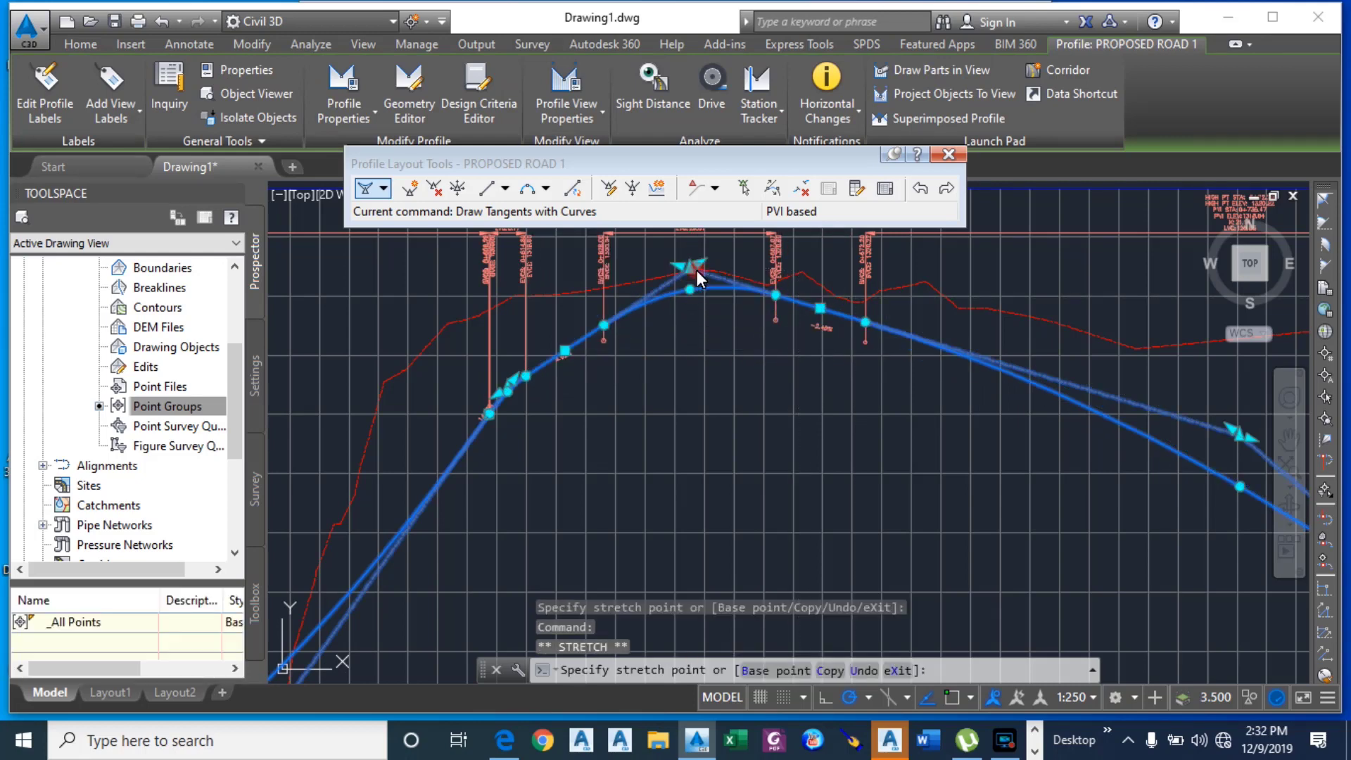
Step: Raise the PVI at the top of the steep climb straight up toward the existing ground line
scroll(505, 398, "up", 3)
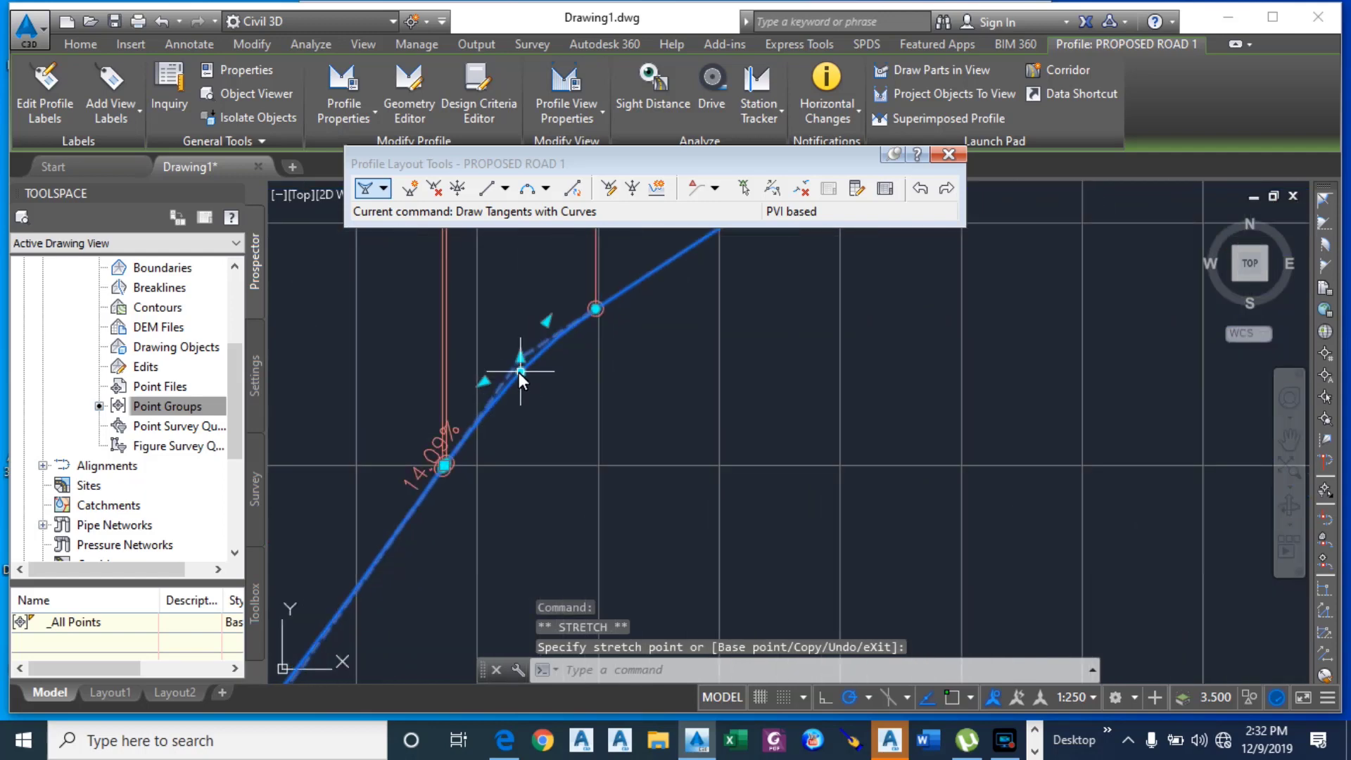
left_click(518, 366)
left_click(519, 369)
scroll(533, 369, "down", 2)
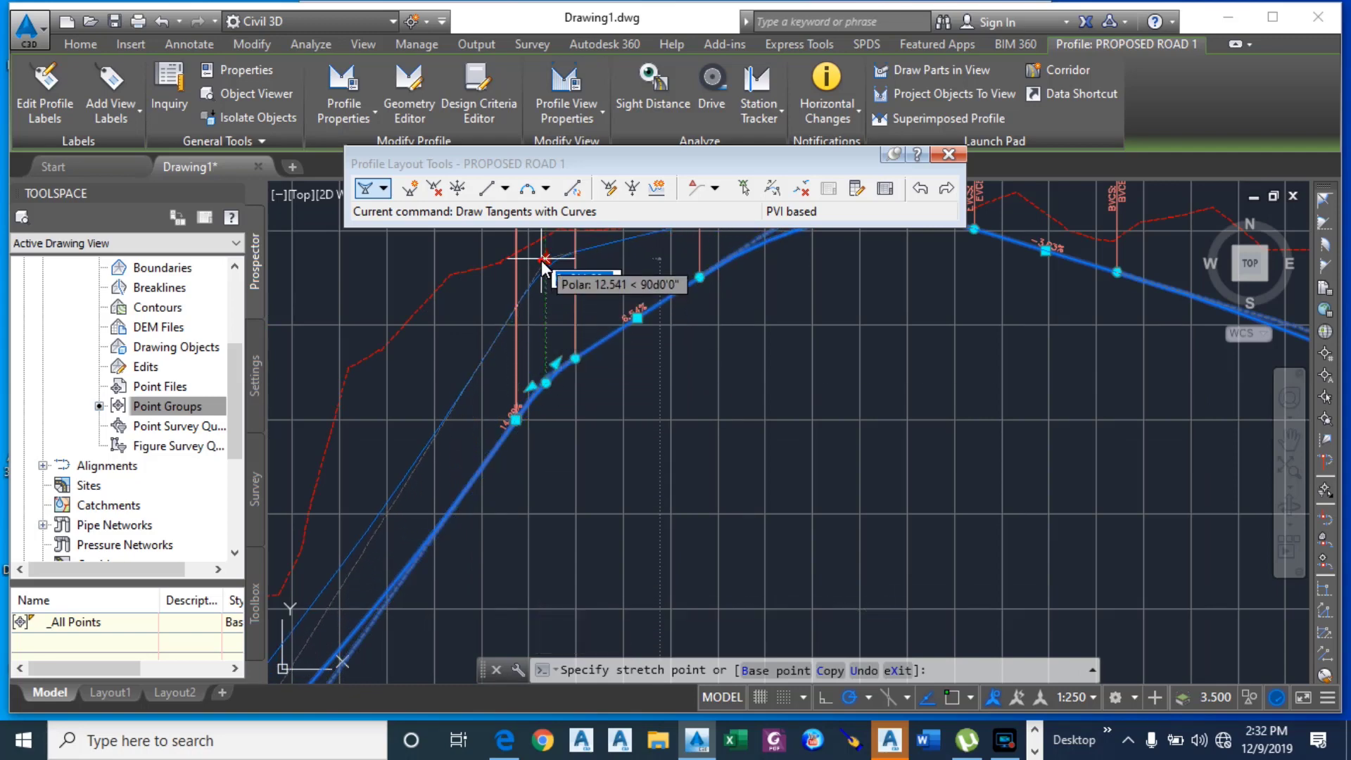
left_click(544, 260)
Step: Shorten the sag curve at the foot of the steep climb by stretching its upper end back down toward the PVI
scroll(543, 261, "down", 4)
scroll(539, 459, "down", 3)
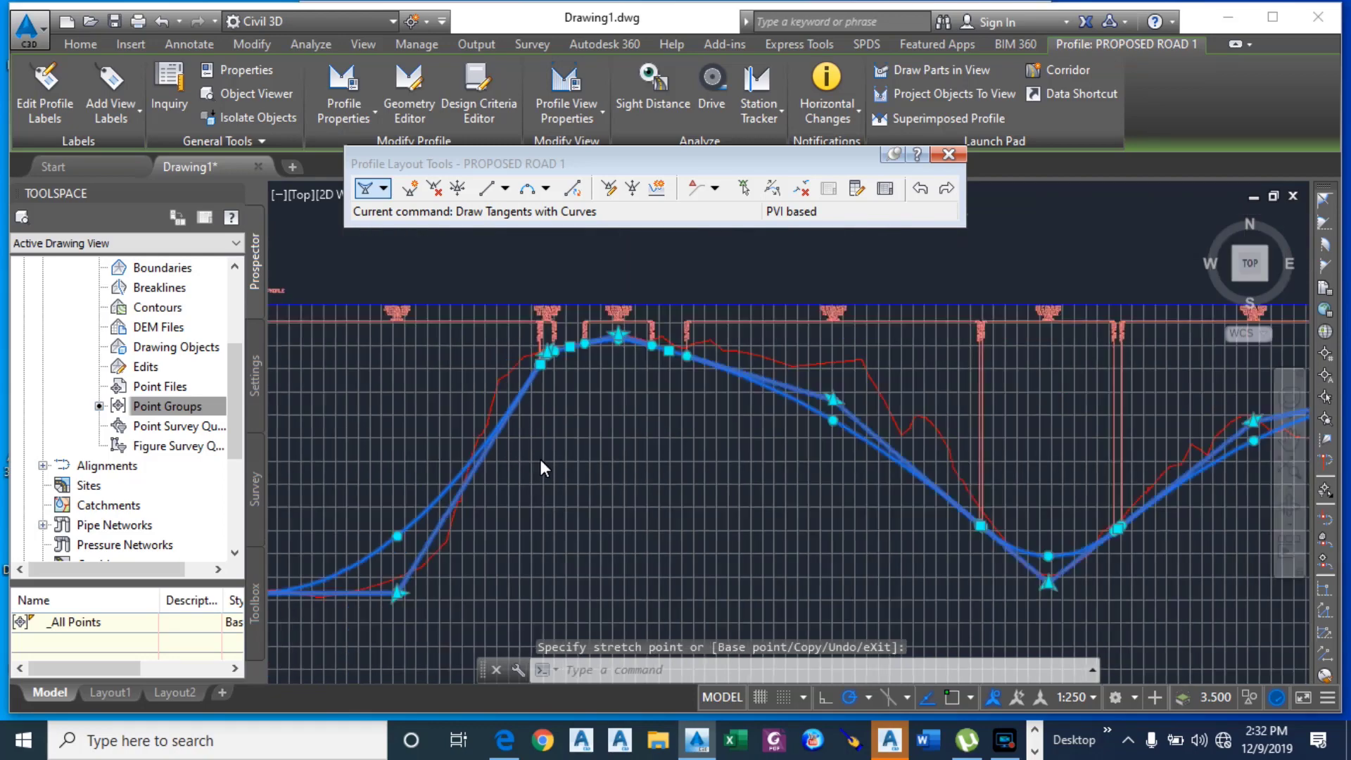
scroll(464, 493, "up", 5)
scroll(597, 364, "down", 3)
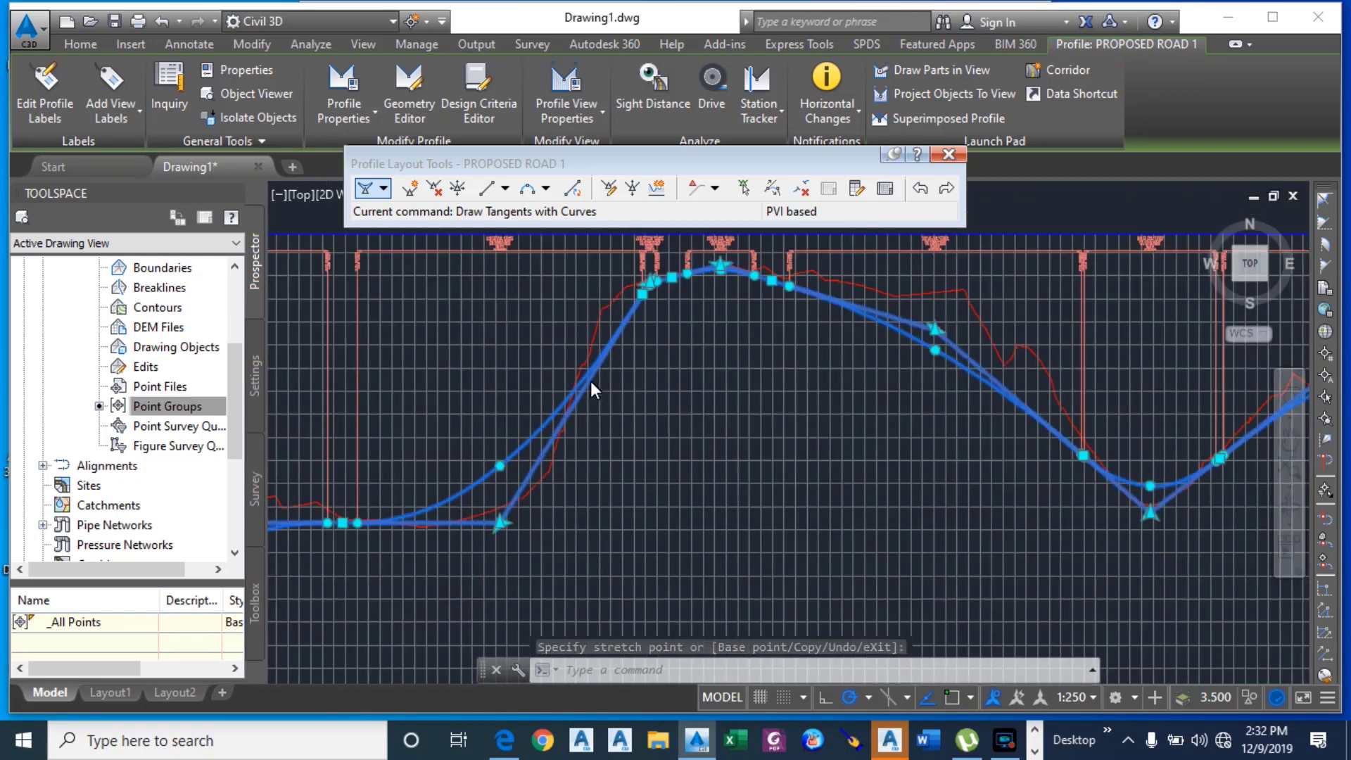
scroll(612, 310, "up", 5)
scroll(669, 380, "up", 4)
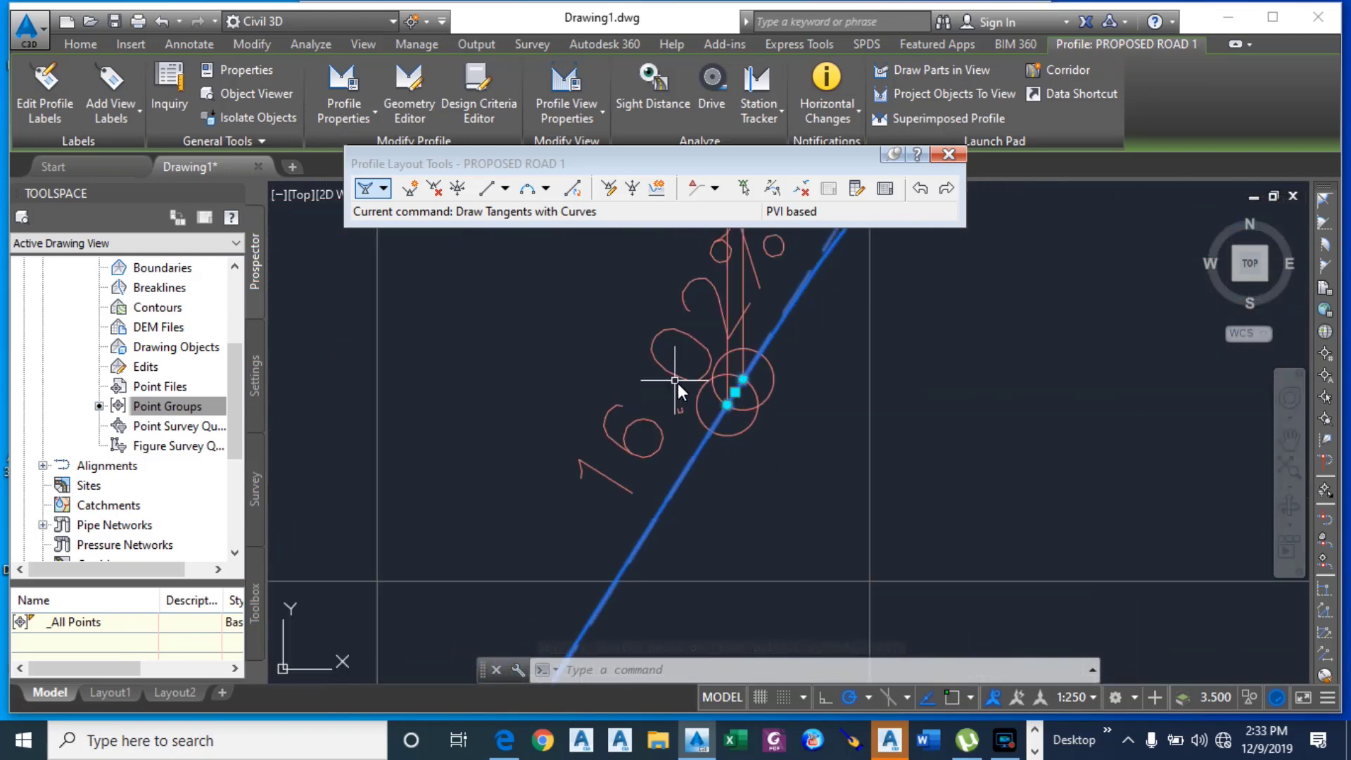
left_click(726, 405)
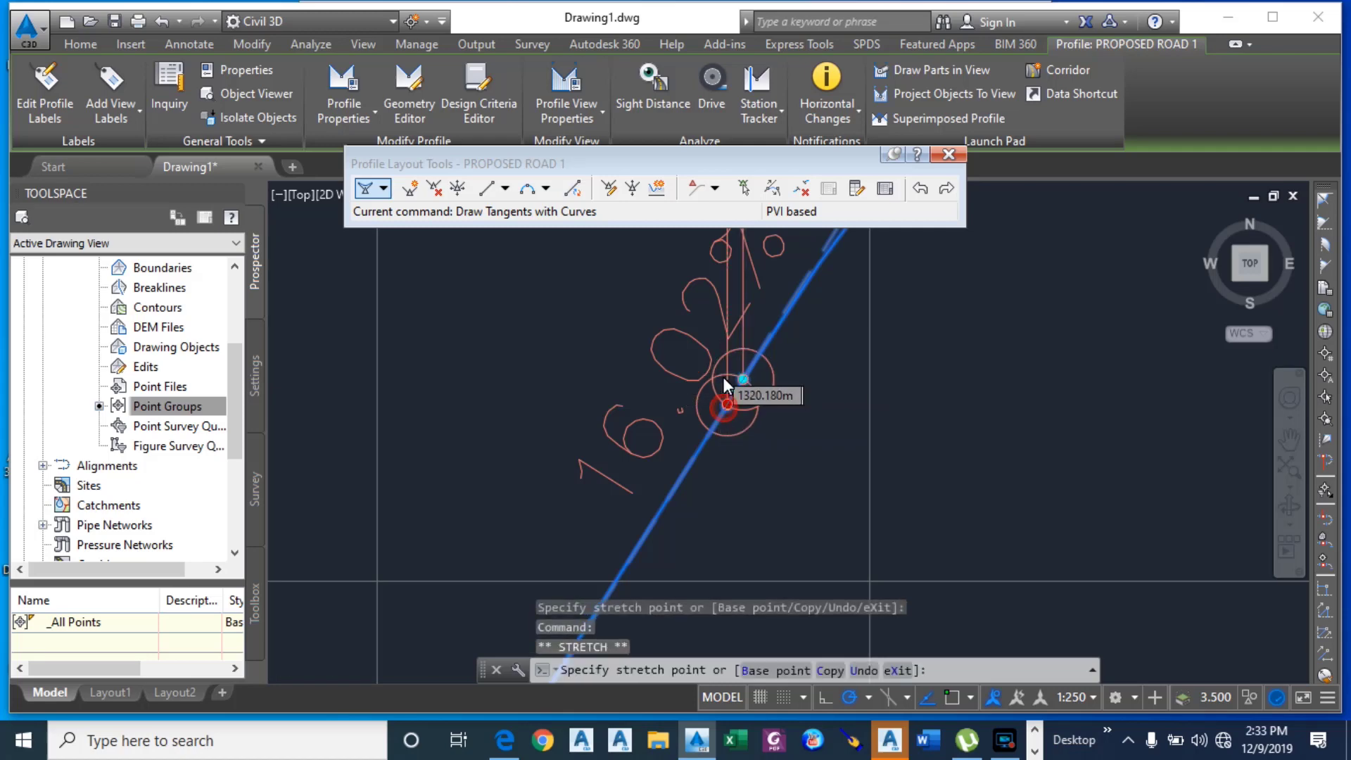
scroll(720, 379, "down", 3)
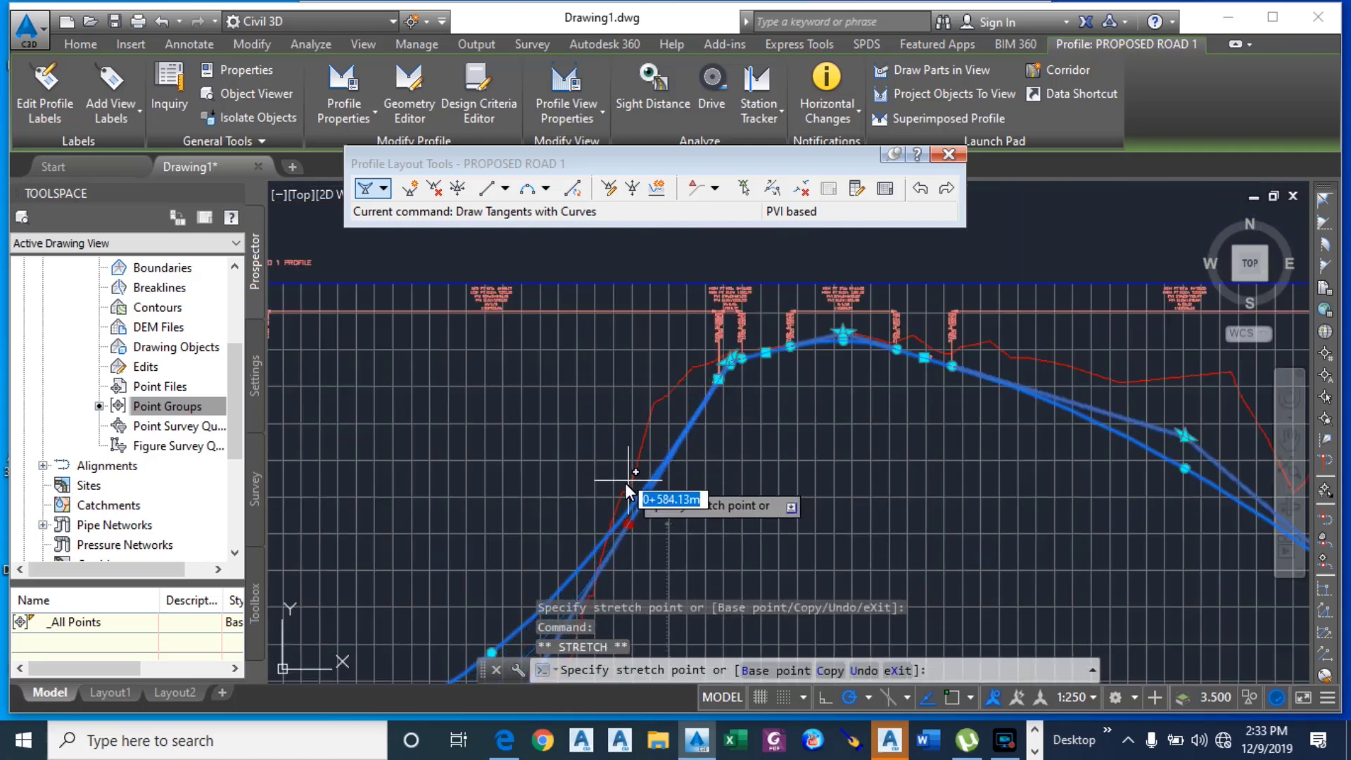
left_click(600, 504)
Step: Lengthen the vertical curve at the top of the steep climb by stretching its starting end down the slope
scroll(725, 405, "up", 3)
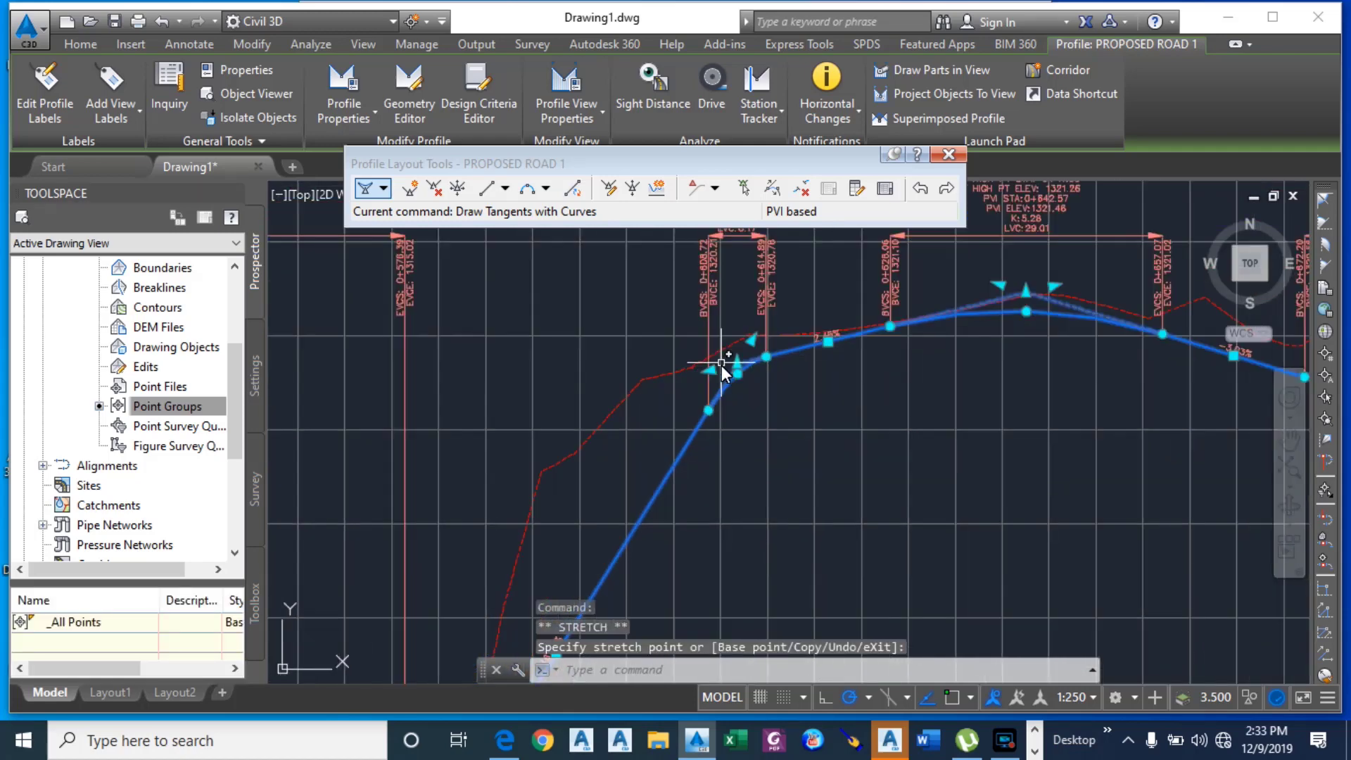
left_click(710, 410)
scroll(707, 401, "down", 3)
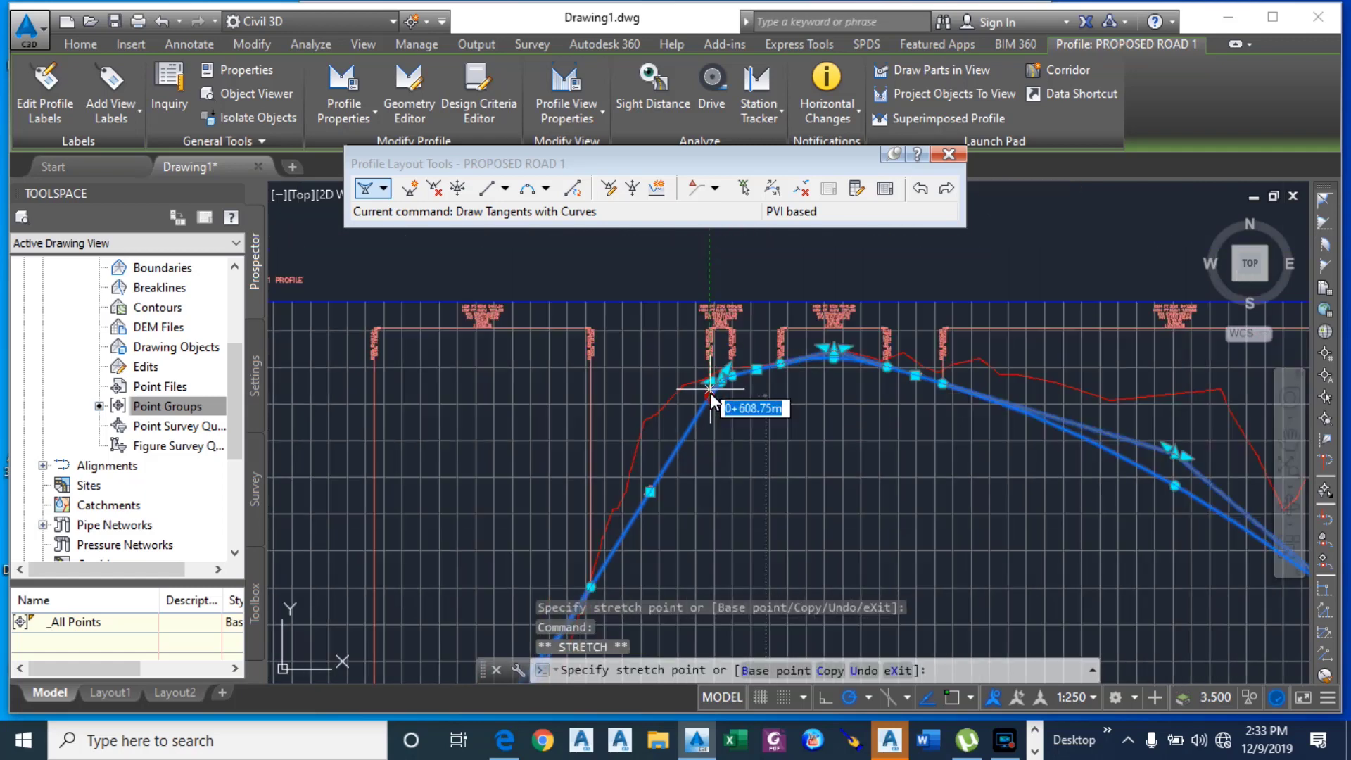
left_click(668, 462)
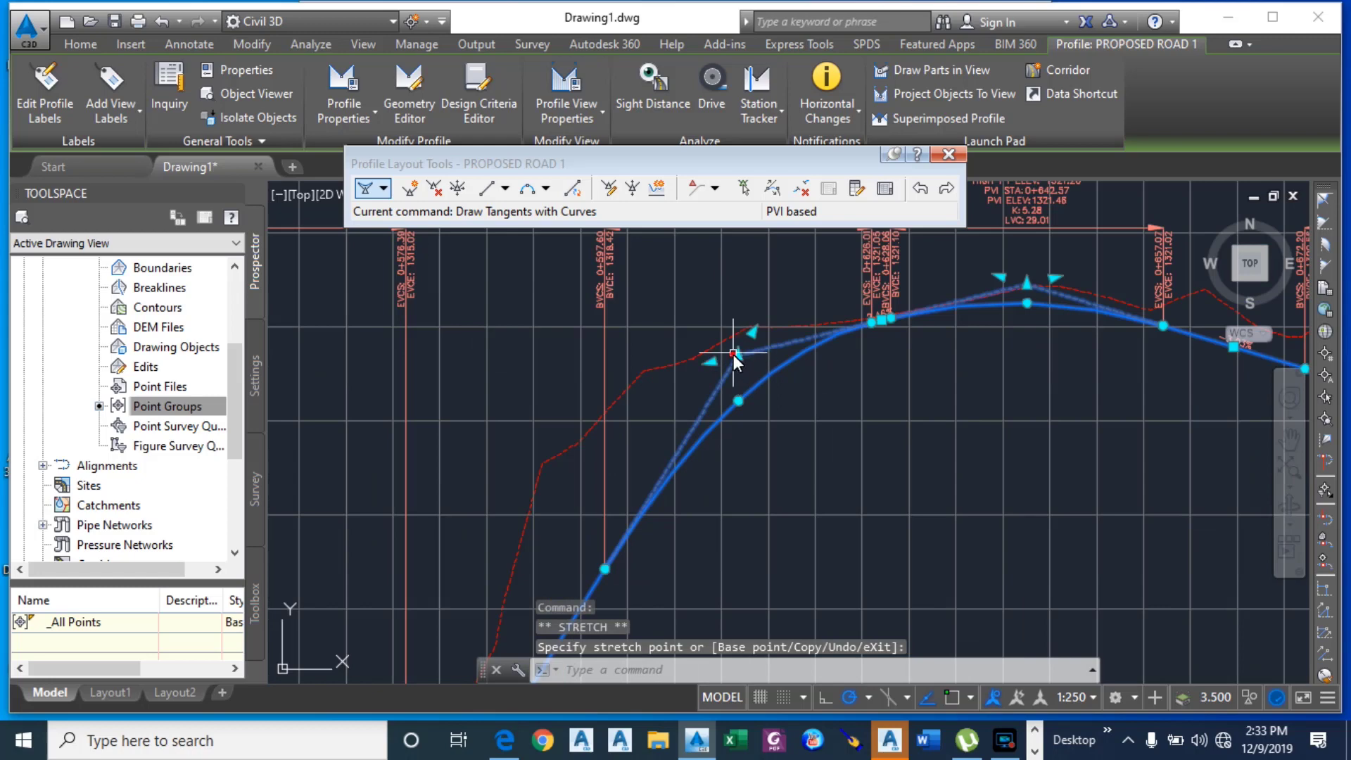
Step: Move the PVI at the top of the steep climb upward and slightly back, just above the existing ground line
left_click(733, 353)
left_click(735, 357)
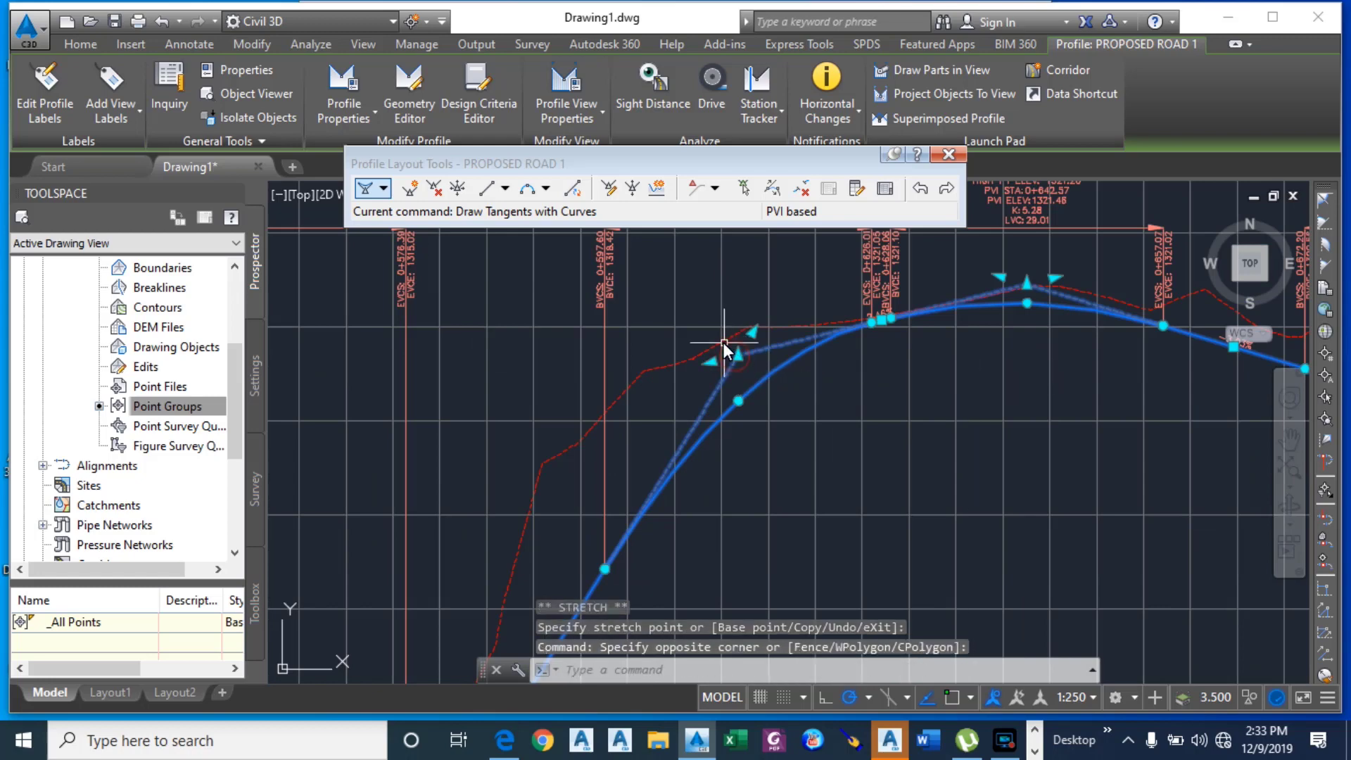
left_click(739, 355)
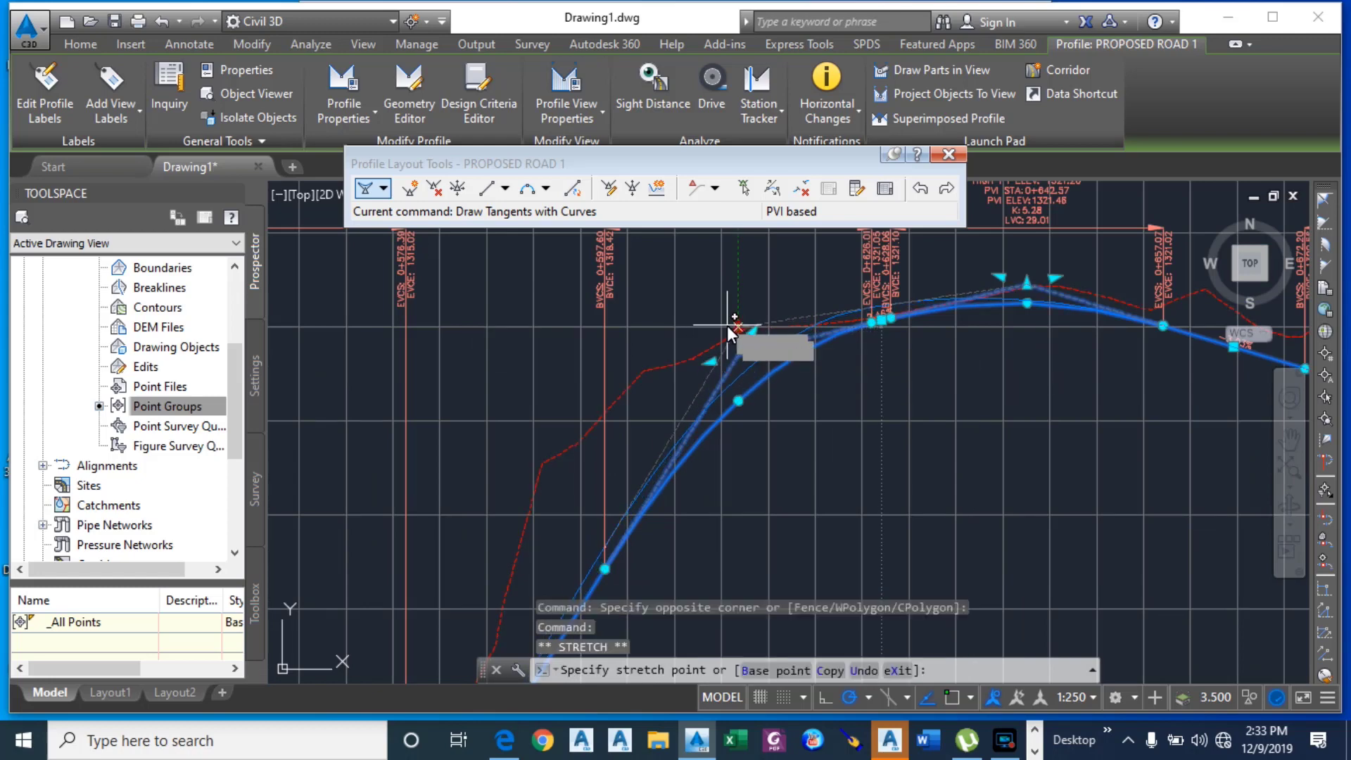
left_click(724, 322)
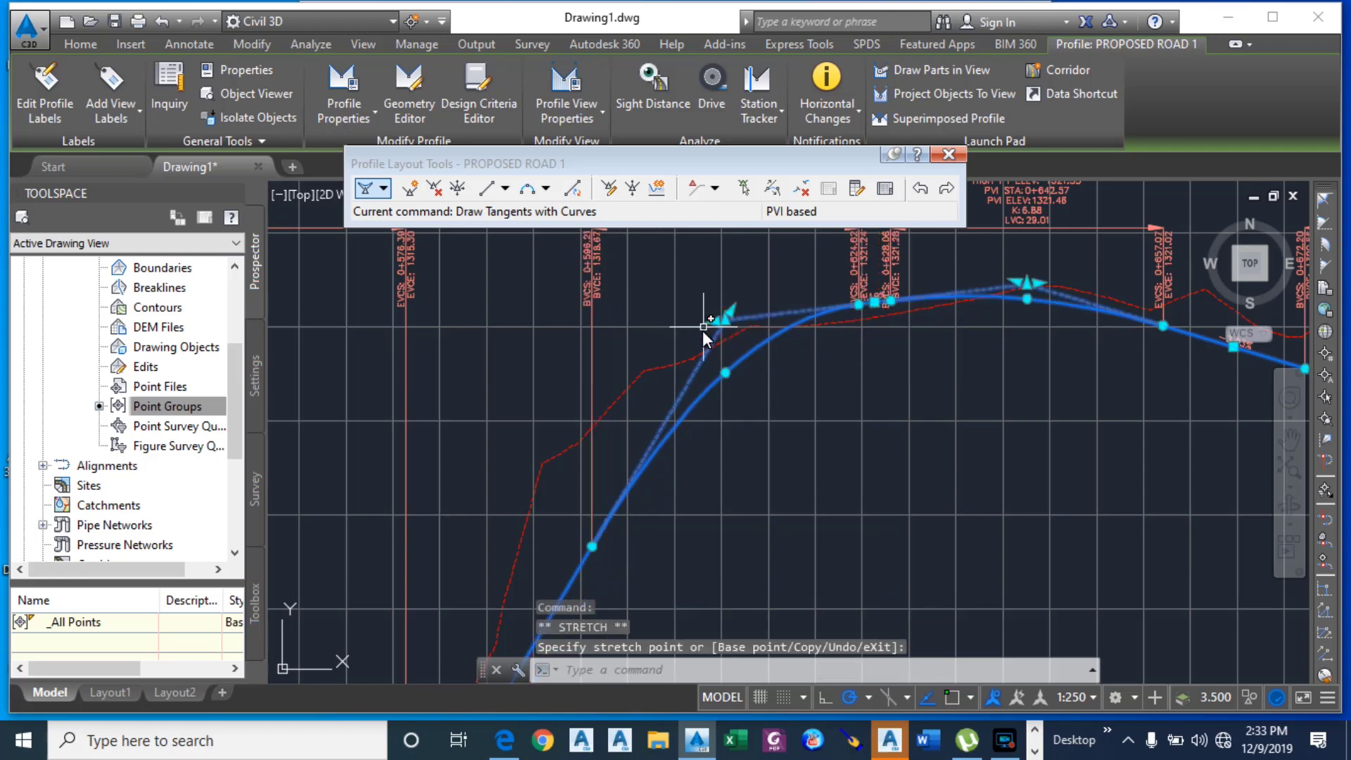
Step: Raise the PVI at the start of the level stretch before the steep climb to just above the existing ground line
scroll(719, 344, "down", 5)
scroll(508, 503, "up", 5)
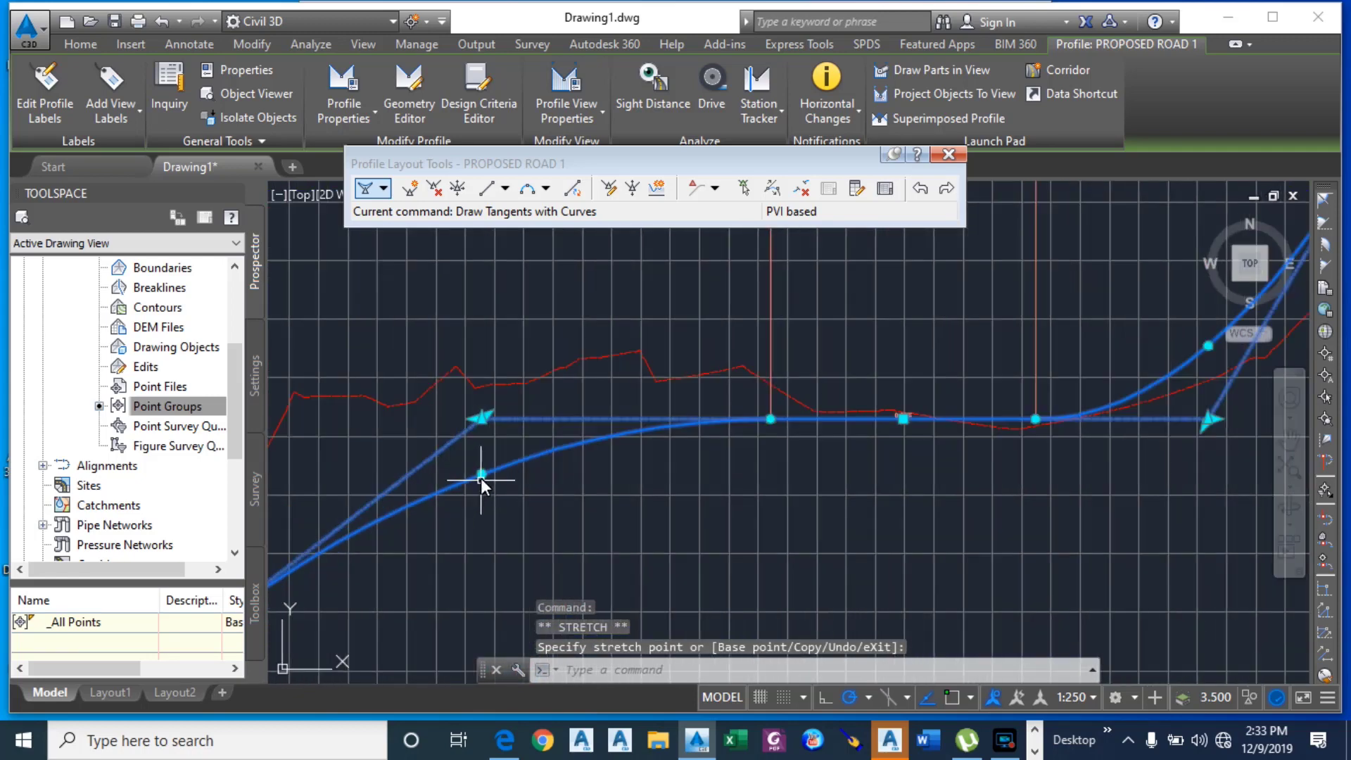
left_click(480, 420)
left_click(470, 352)
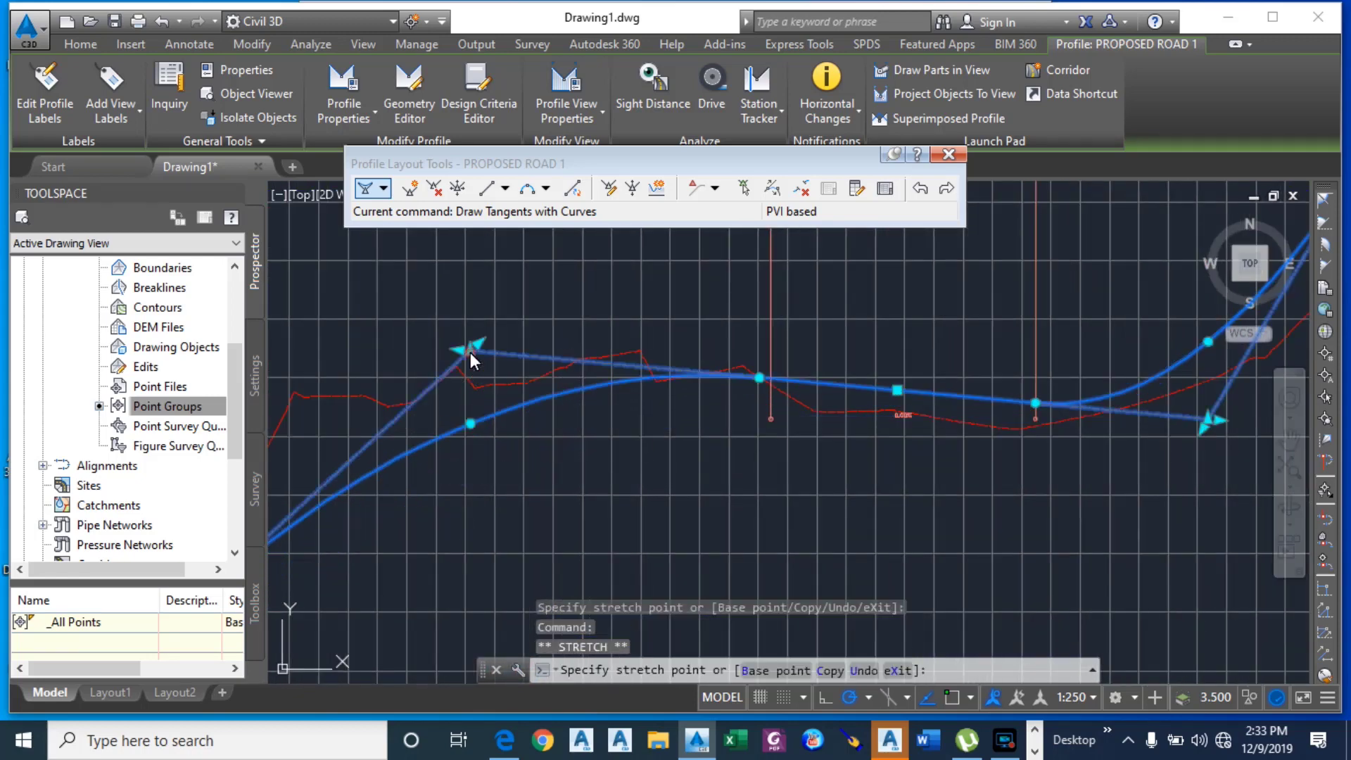
Step: Raise the short 9.15% tangent on the earlier climb straight up toward the existing ground line by its midpoint
scroll(746, 367, "down", 5)
scroll(587, 398, "up", 4)
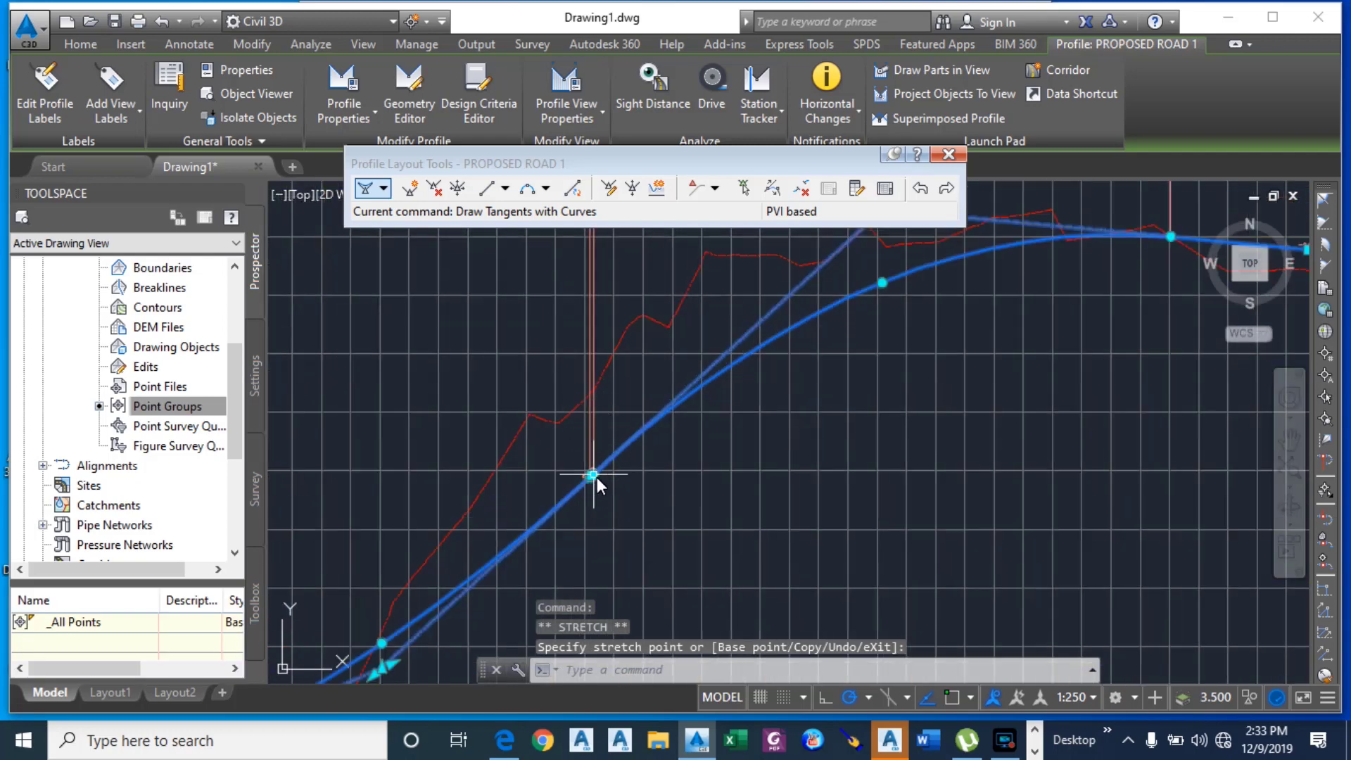
scroll(595, 477, "up", 4)
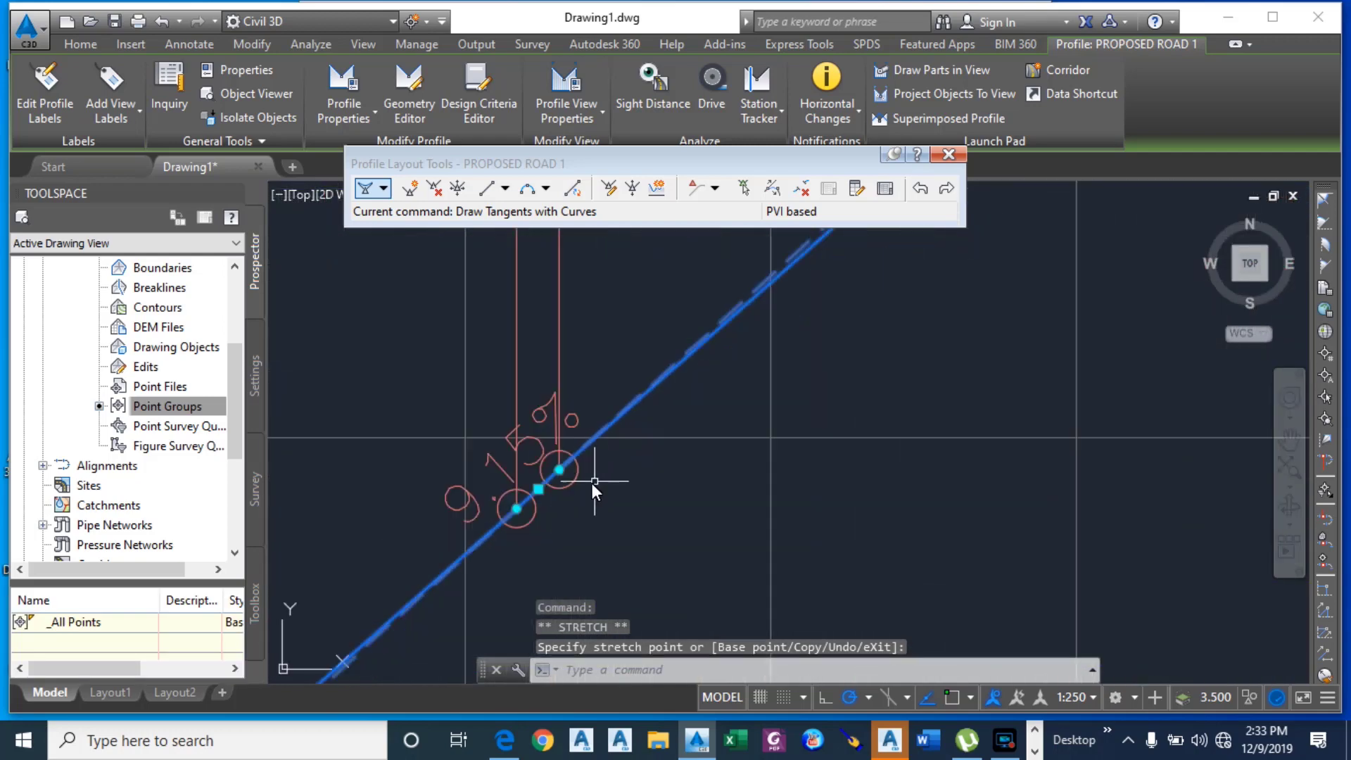
left_click(539, 490)
scroll(626, 444, "down", 5)
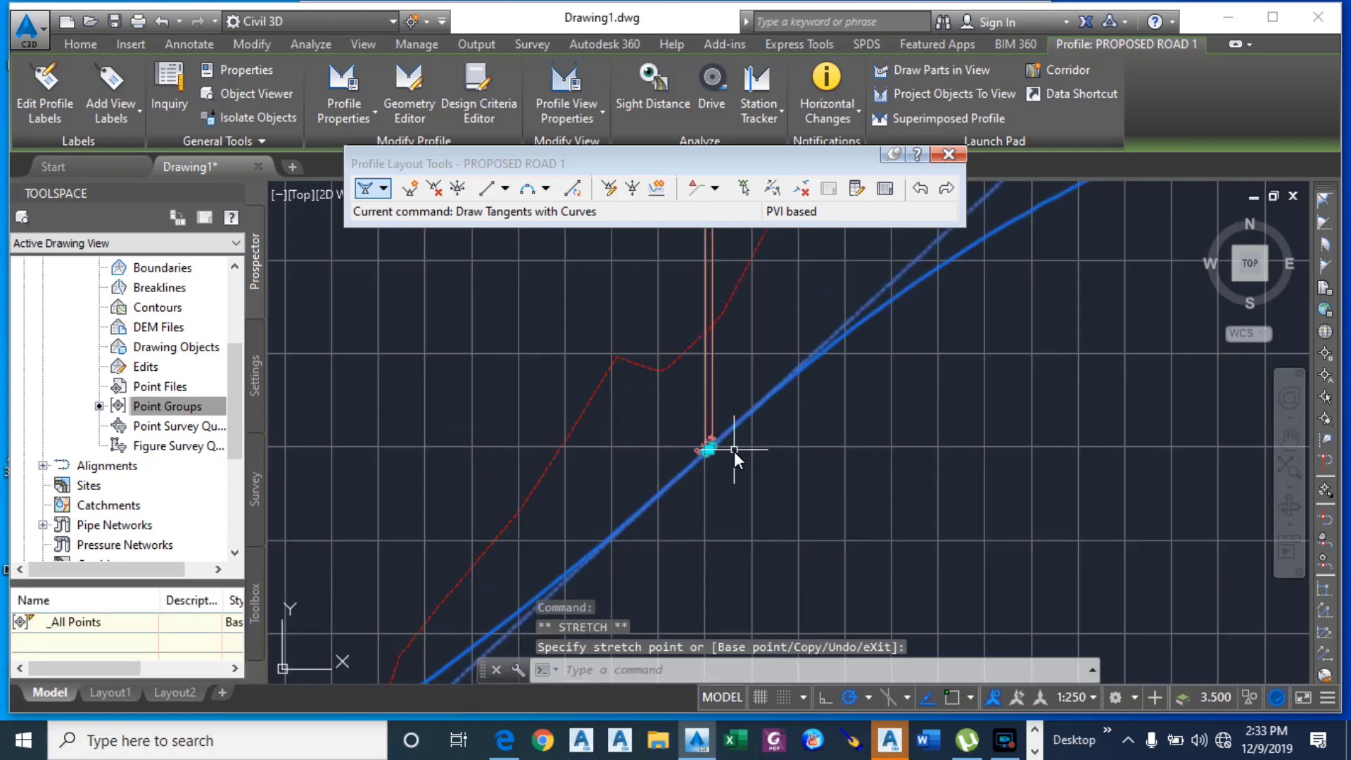
scroll(725, 450, "down", 5)
scroll(717, 465, "up", 3)
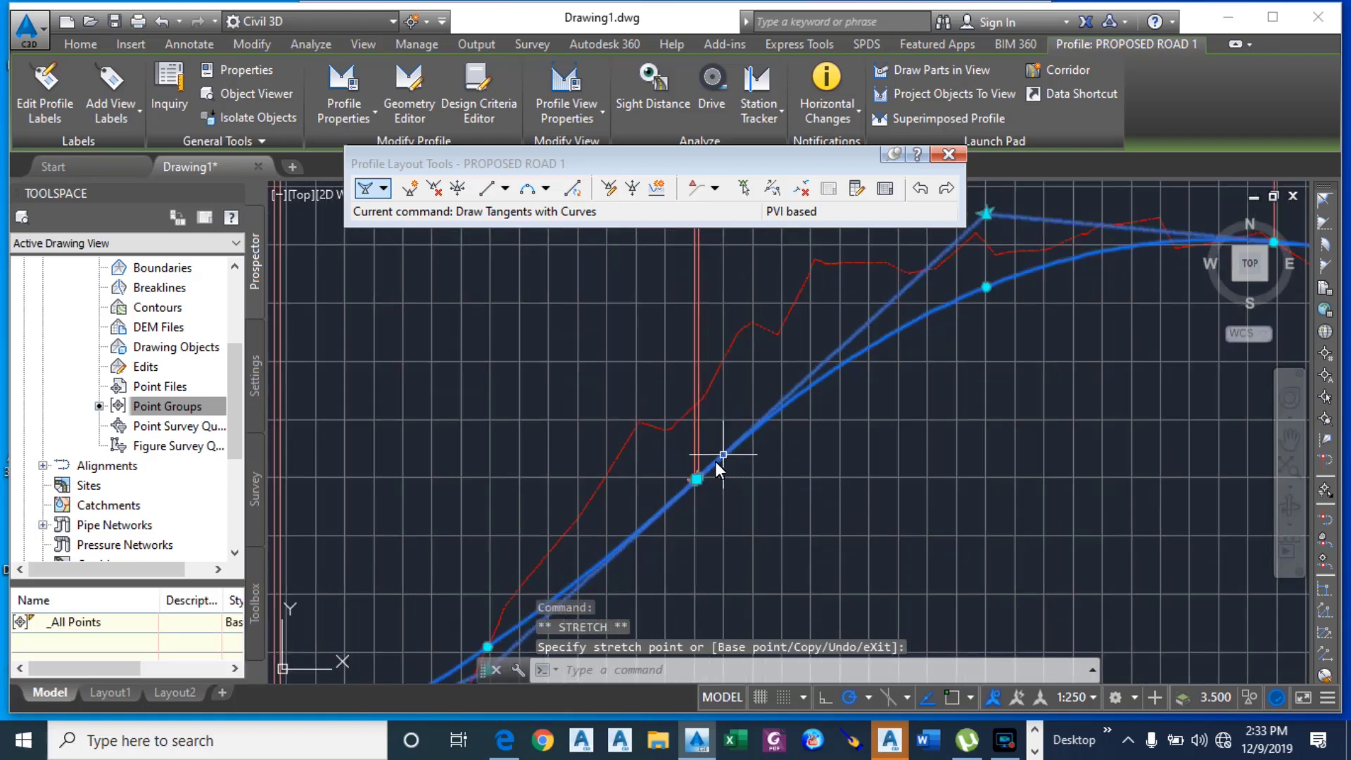
scroll(698, 482, "up", 5)
scroll(644, 412, "down", 2)
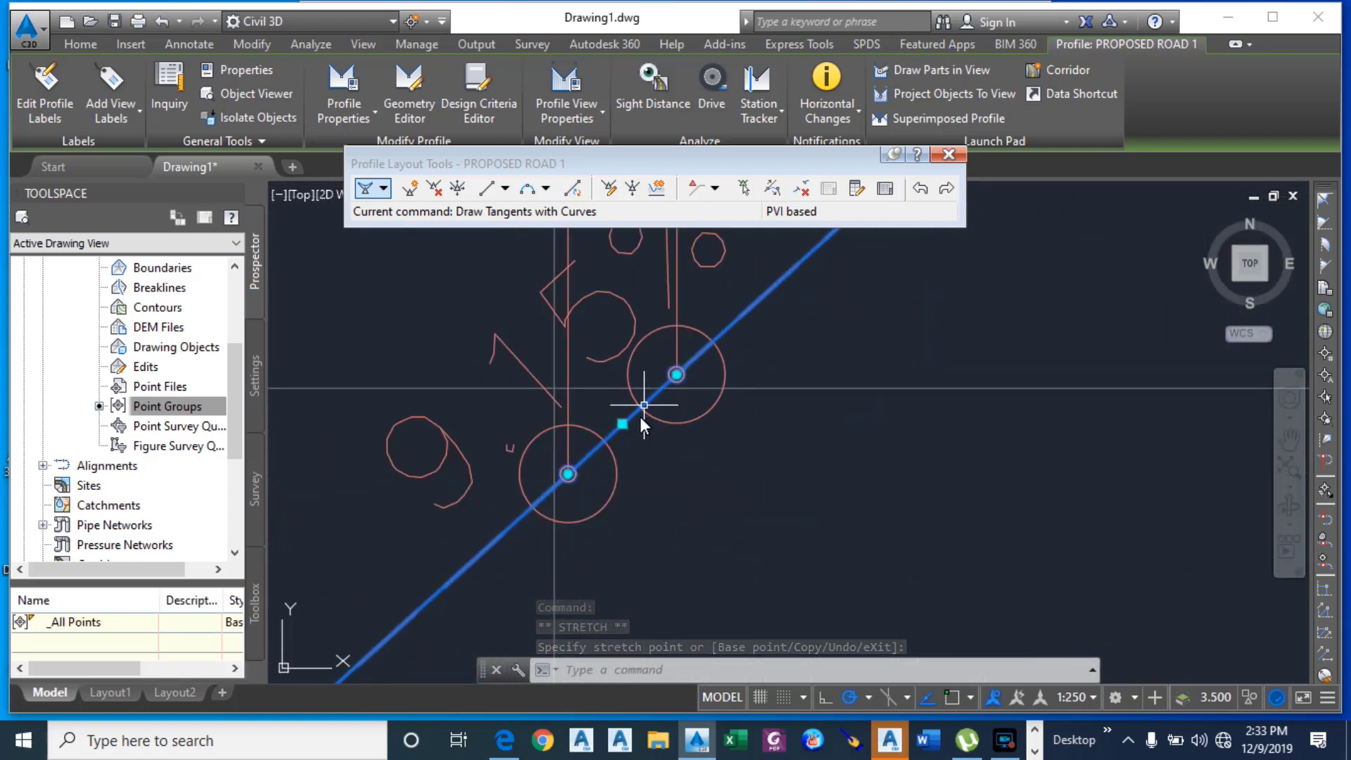
left_click(622, 423)
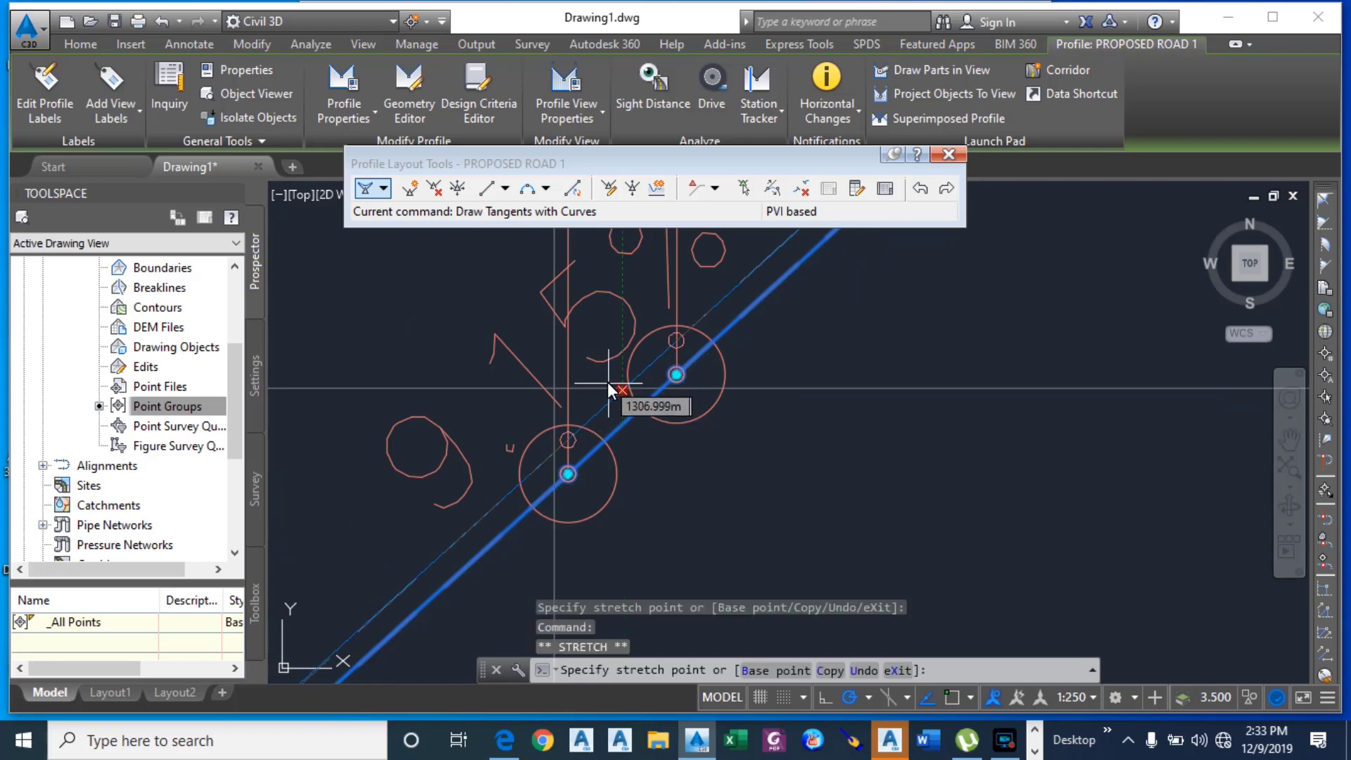
scroll(674, 466, "down", 5)
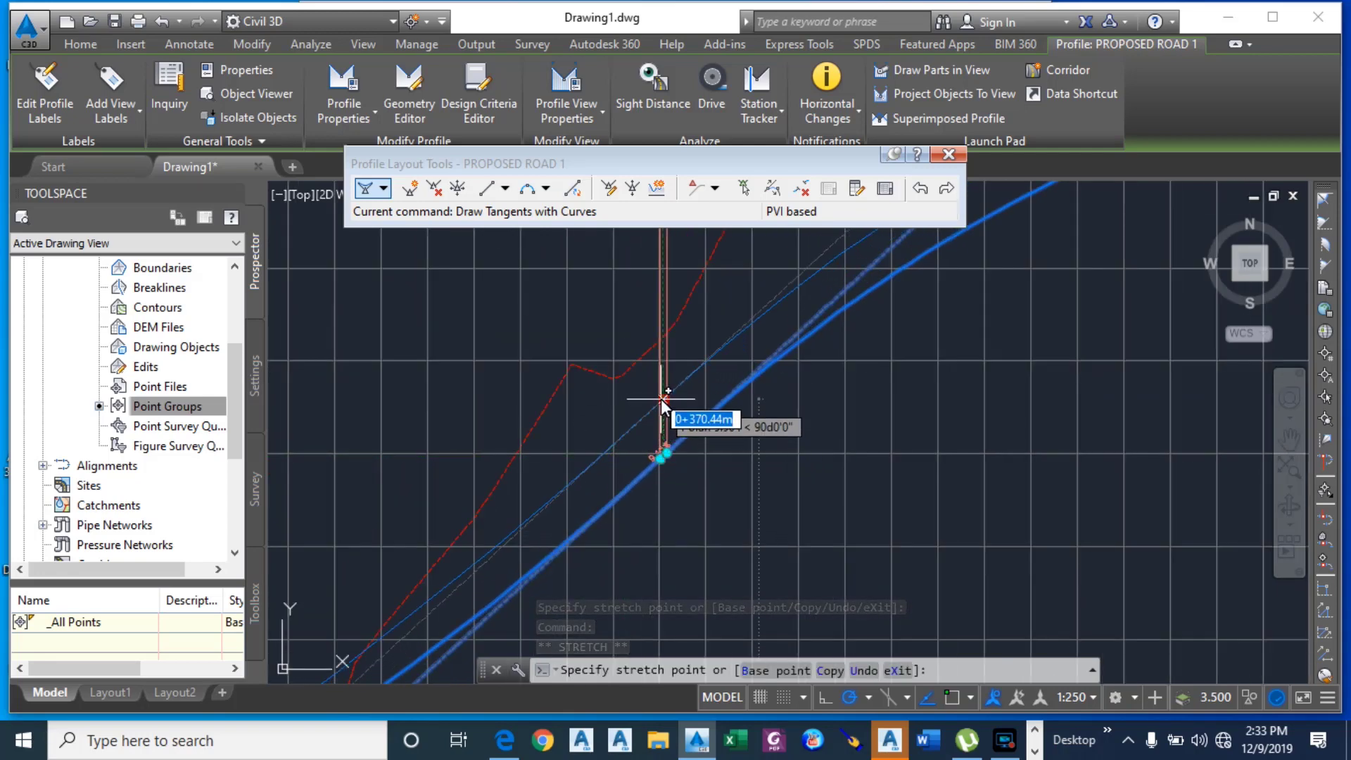
left_click(661, 371)
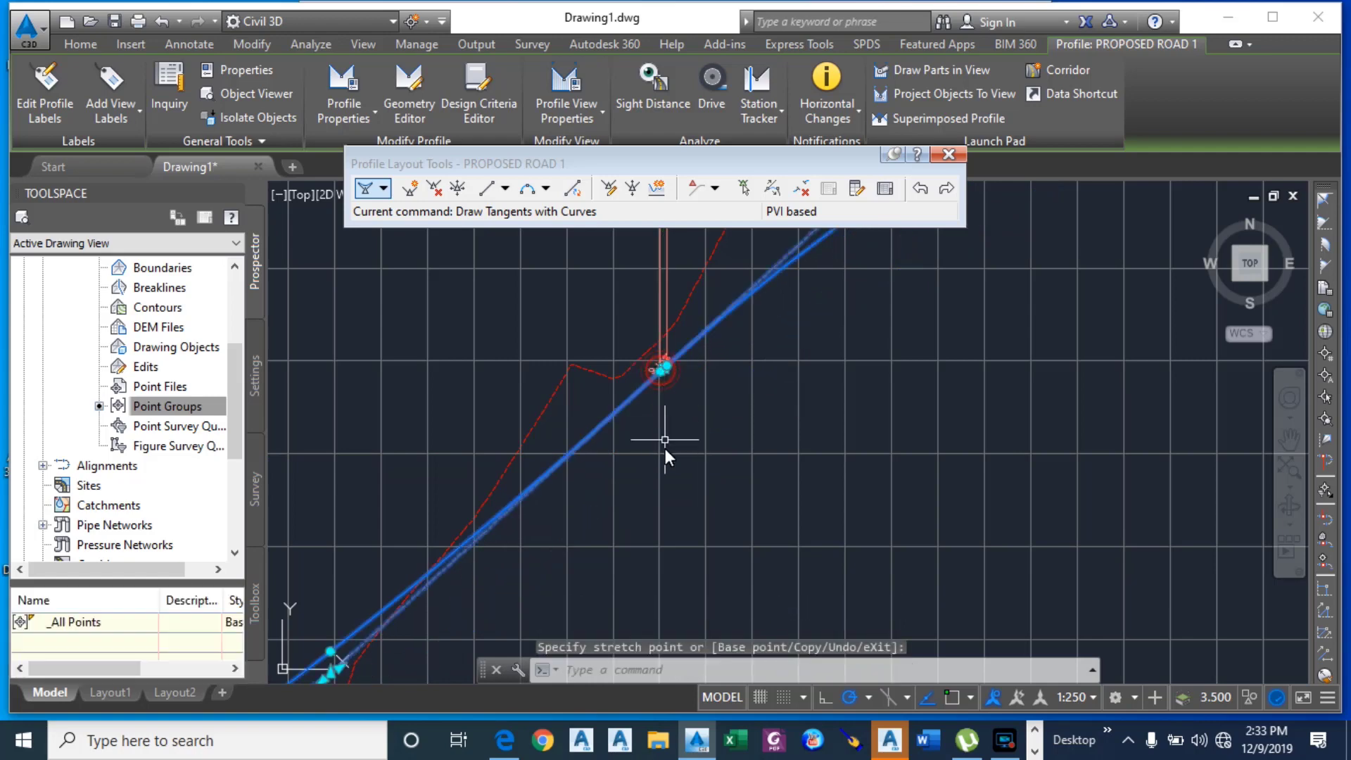
Step: Lower the gentle downhill tangent before the steep climb closer to the existing ground line by its midpoint
scroll(662, 436, "down", 5)
scroll(803, 349, "up", 3)
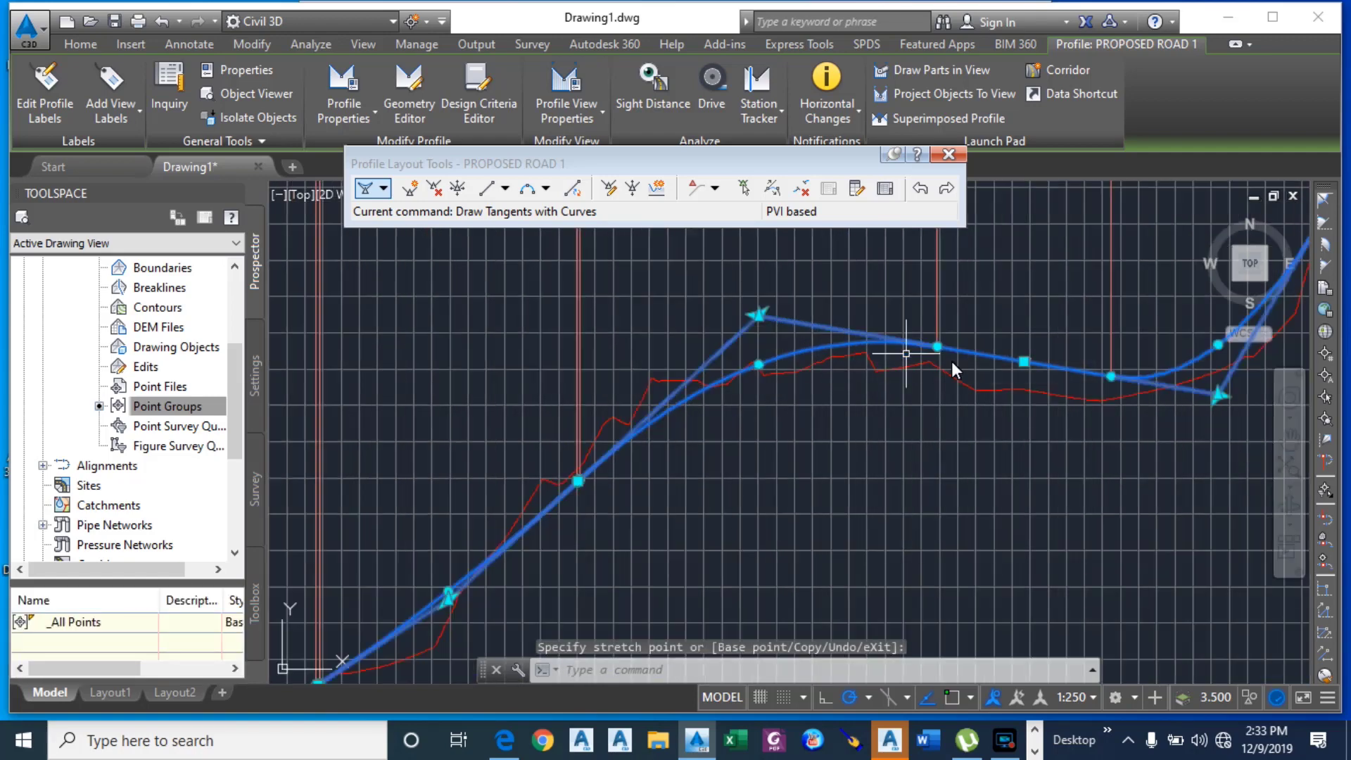
scroll(1012, 369, "up", 3)
scroll(1012, 369, "down", 1)
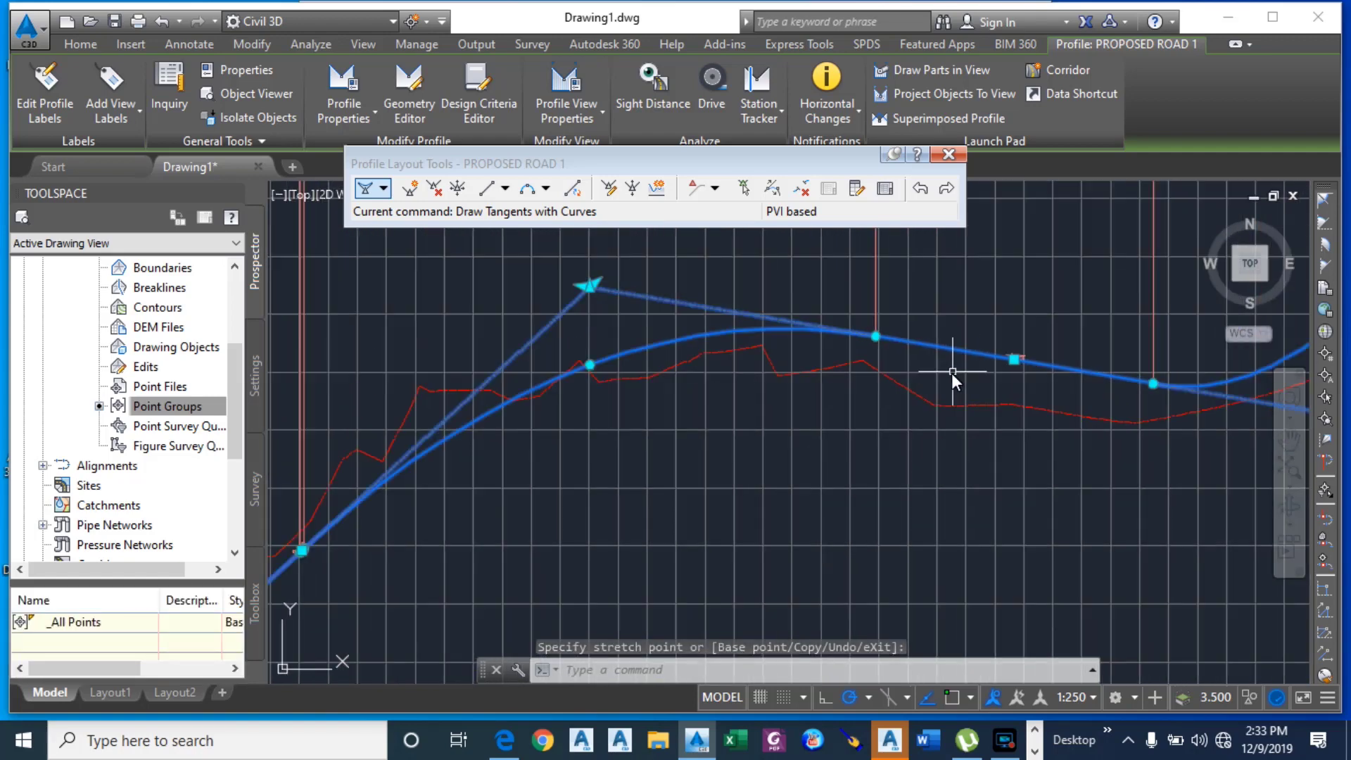
left_click(1014, 363)
left_click(1009, 385)
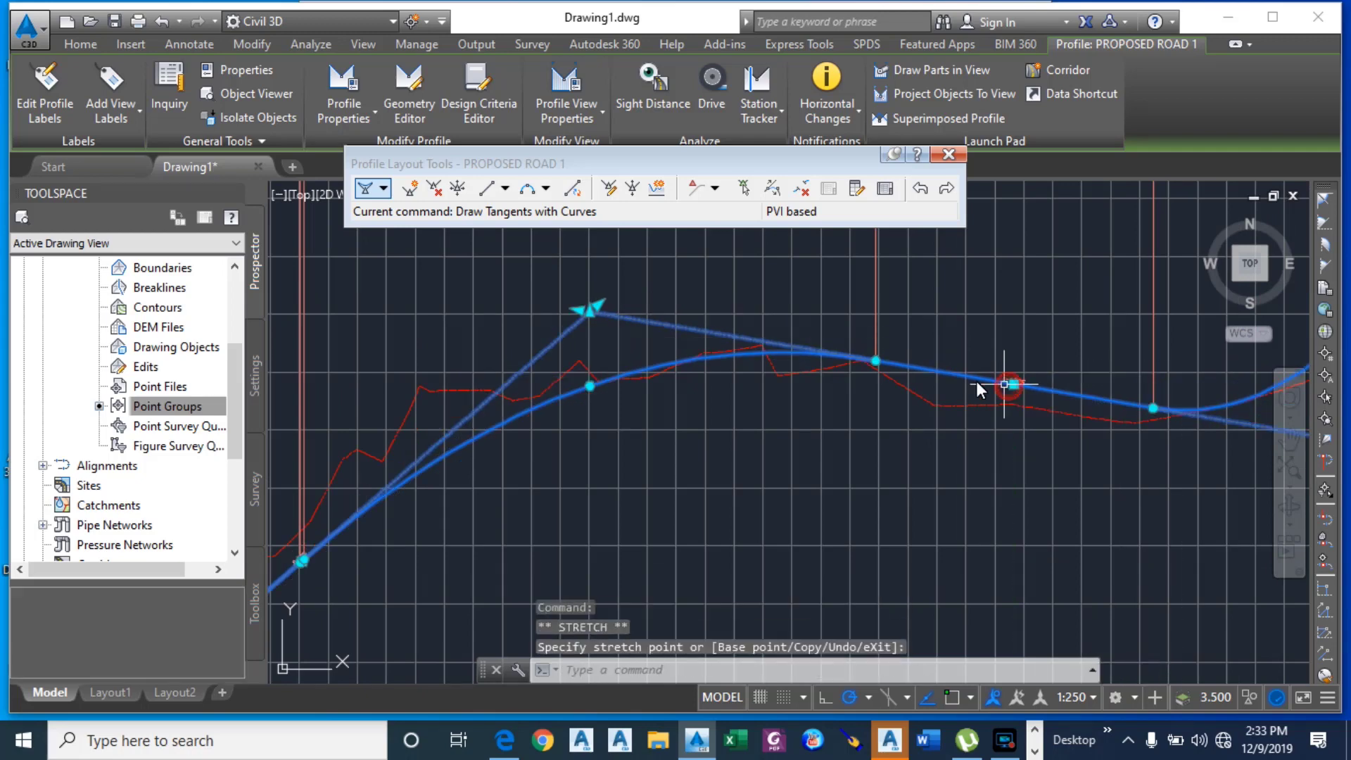
Step: Shorten the sag curve left of the -0.65% tangent at the valley bottom by pulling its end point back to an earlier station
scroll(977, 381, "down", 3)
scroll(478, 568, "up", 3)
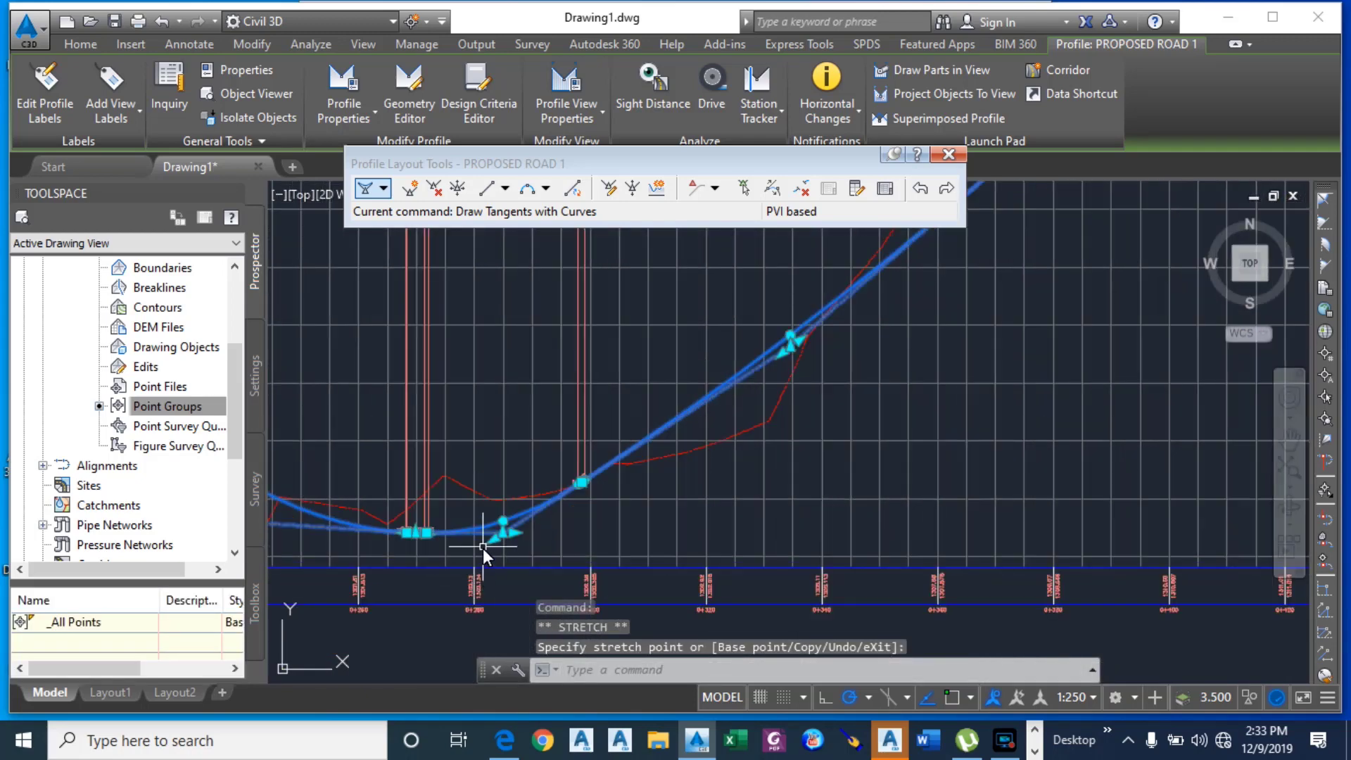
scroll(473, 519, "up", 6)
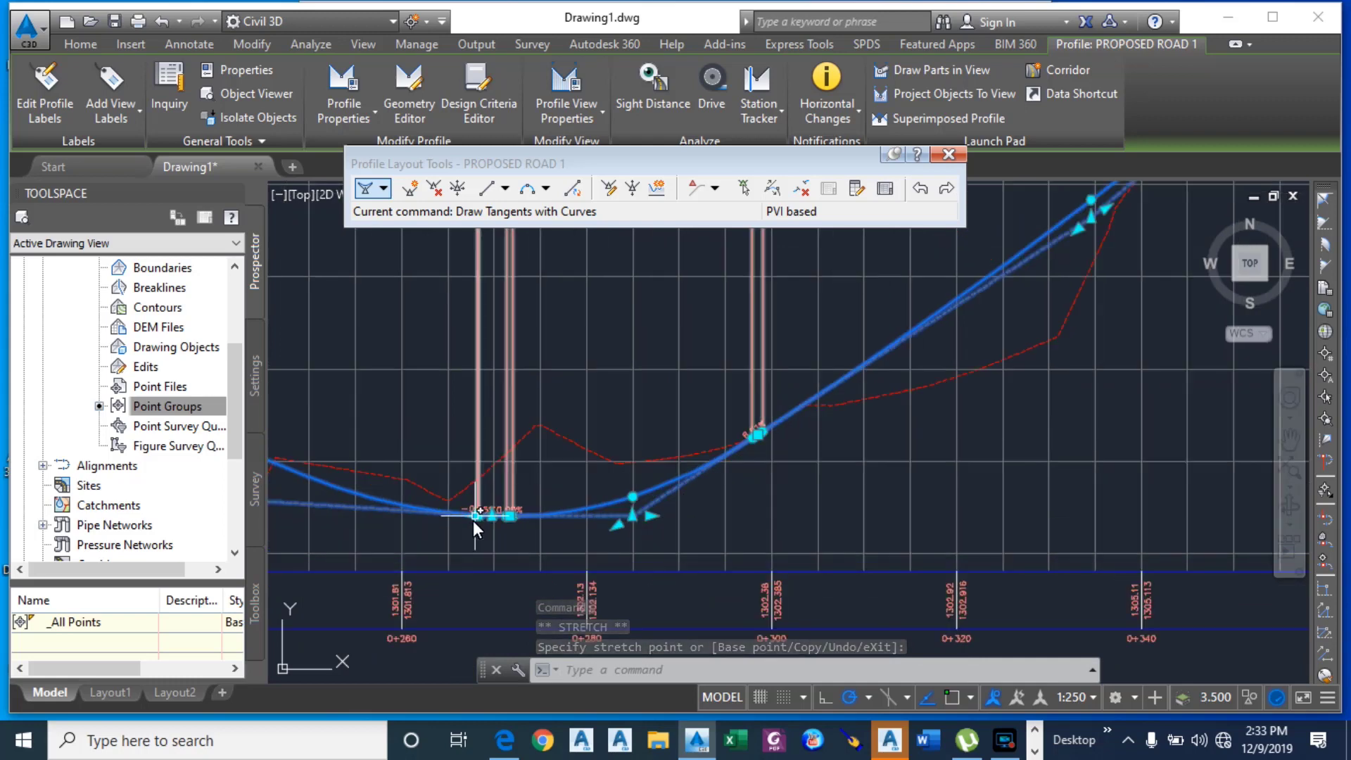
scroll(733, 521, "down", 8)
scroll(665, 527, "up", 6)
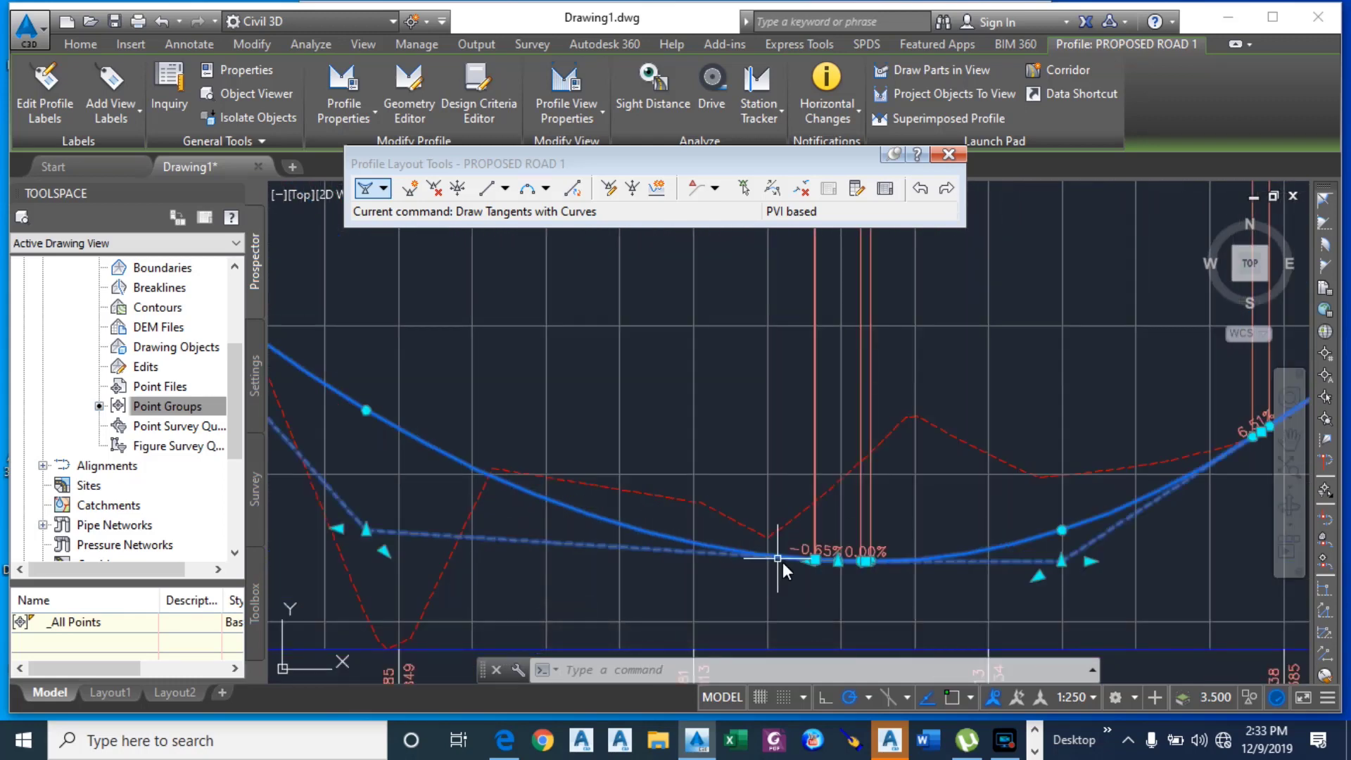
left_click(815, 562)
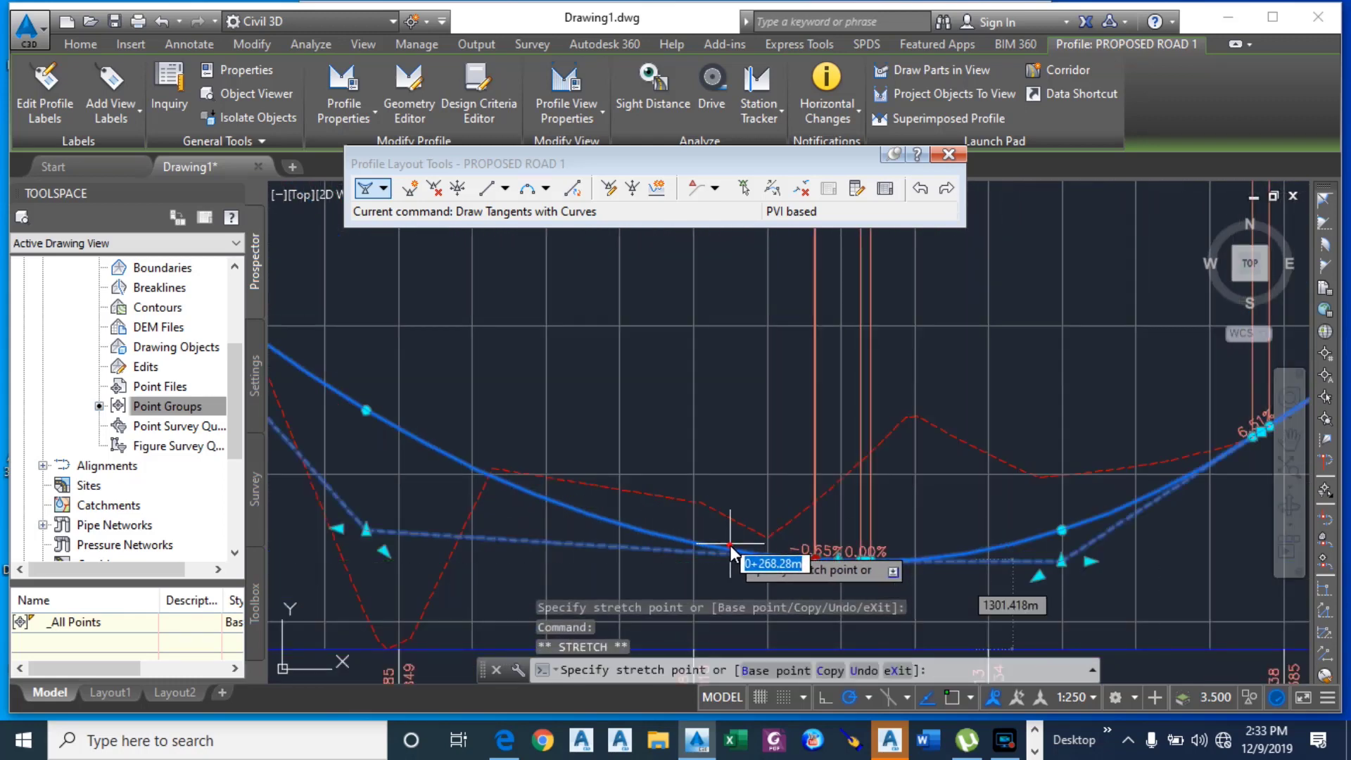
left_click(804, 560)
scroll(808, 564, "up", 5)
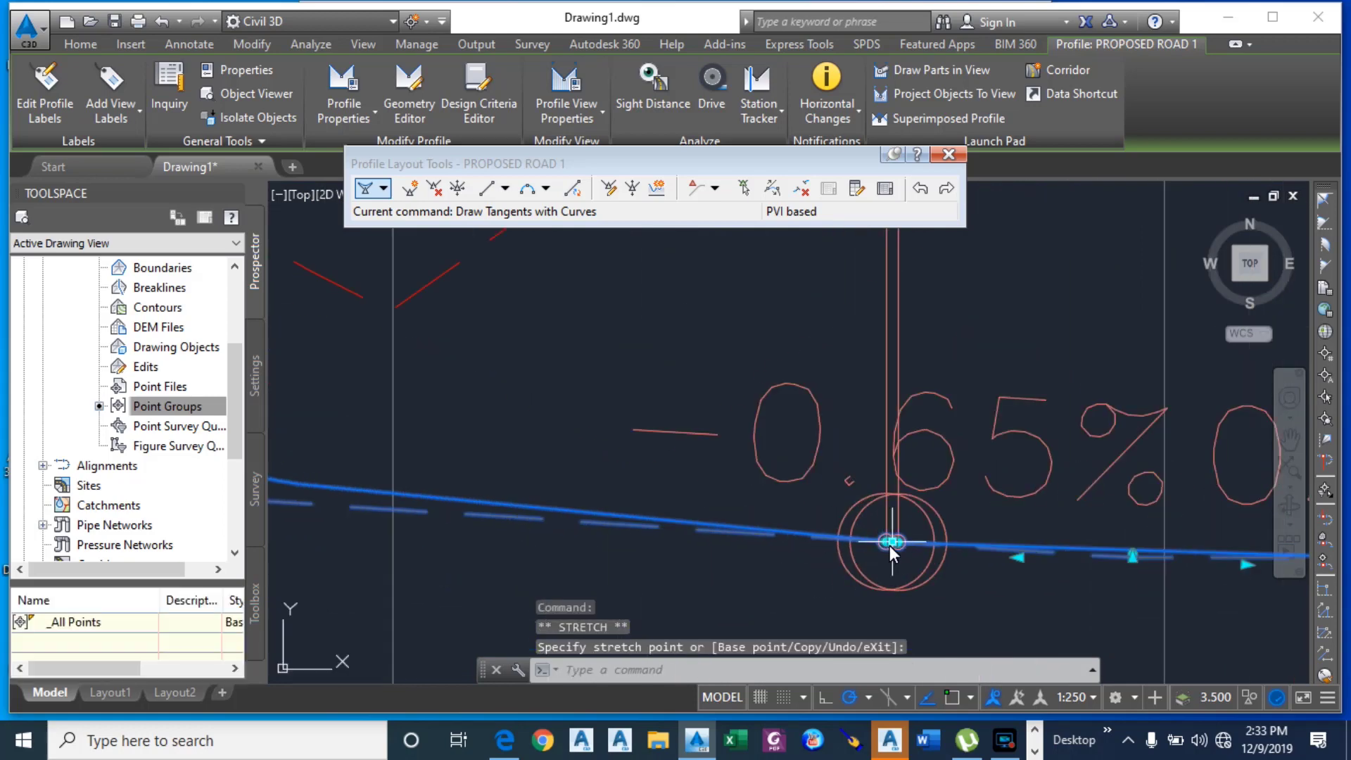
scroll(864, 546, "up", 7)
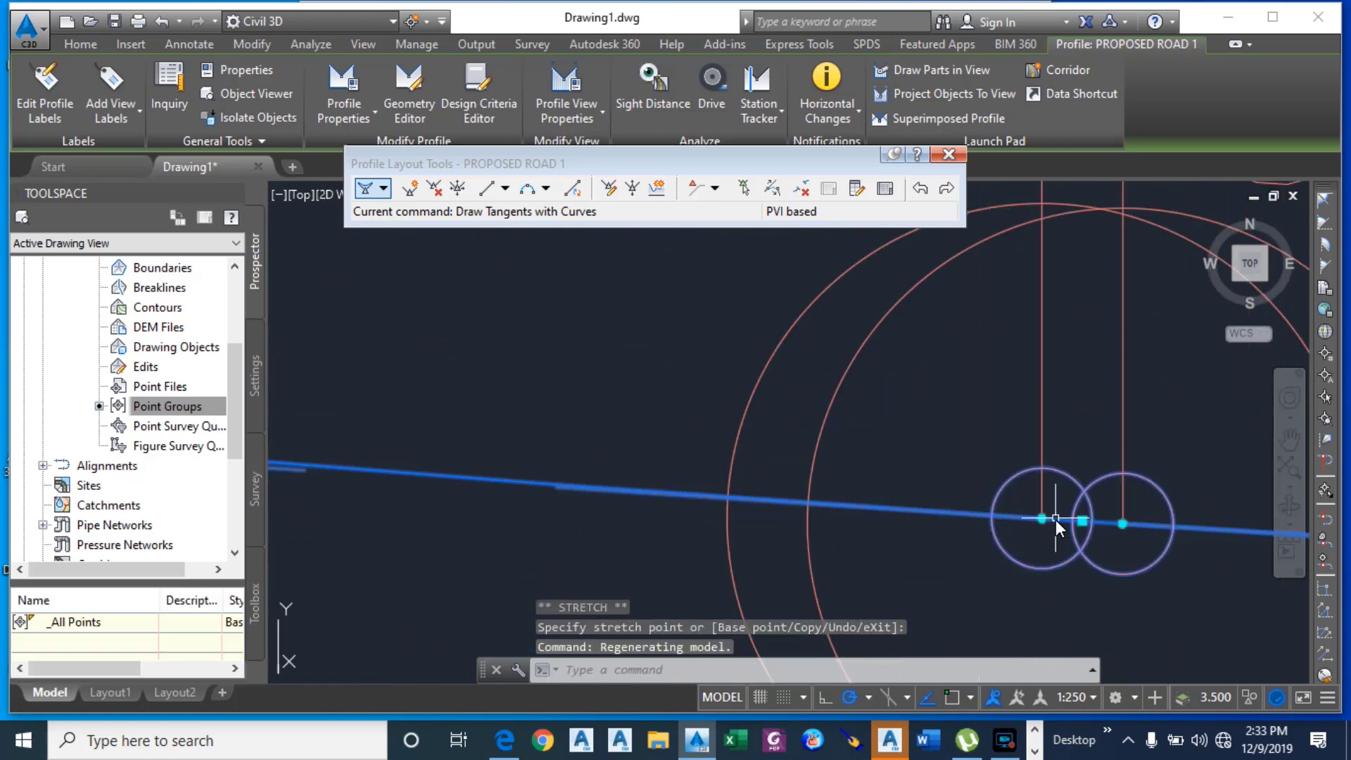
left_click(1043, 519)
scroll(1041, 524, "up", 5)
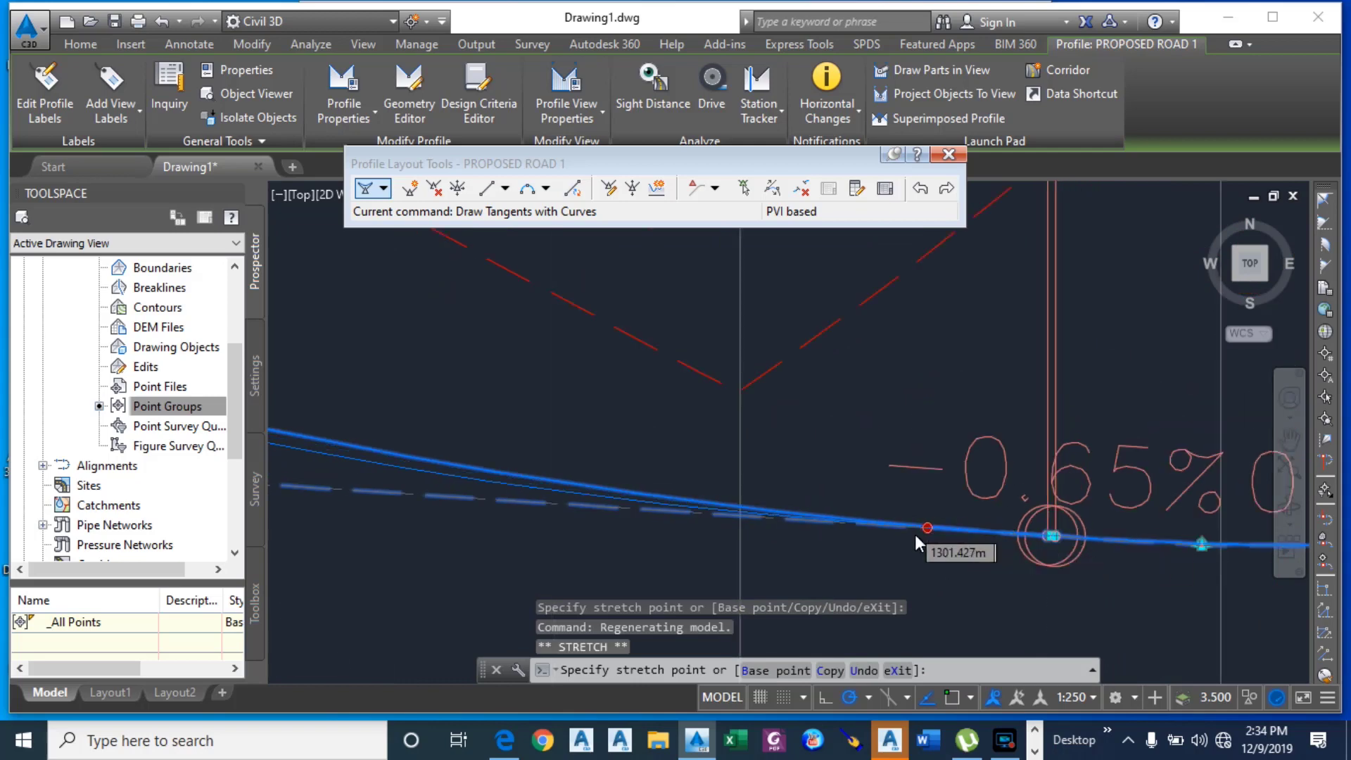
scroll(915, 534, "down", 4)
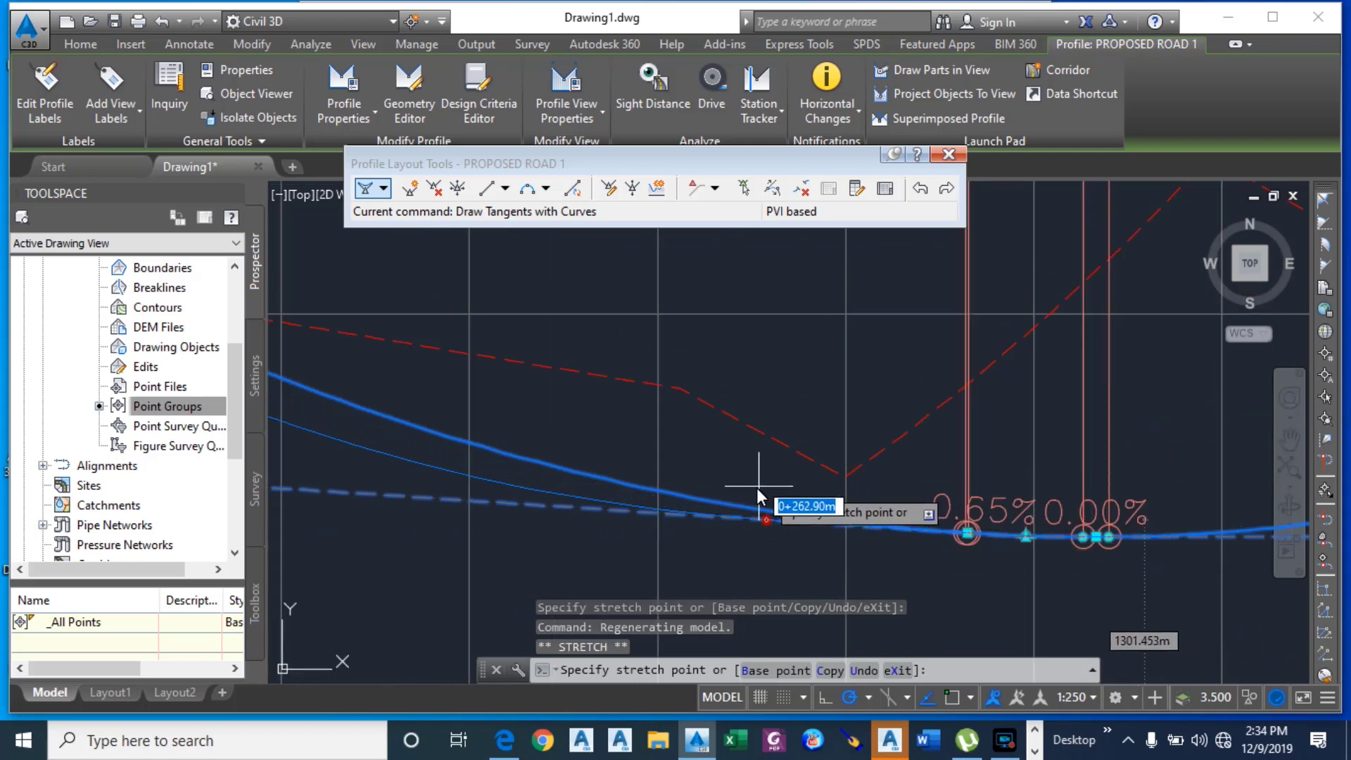
left_click(718, 489)
scroll(809, 512, "up", 2)
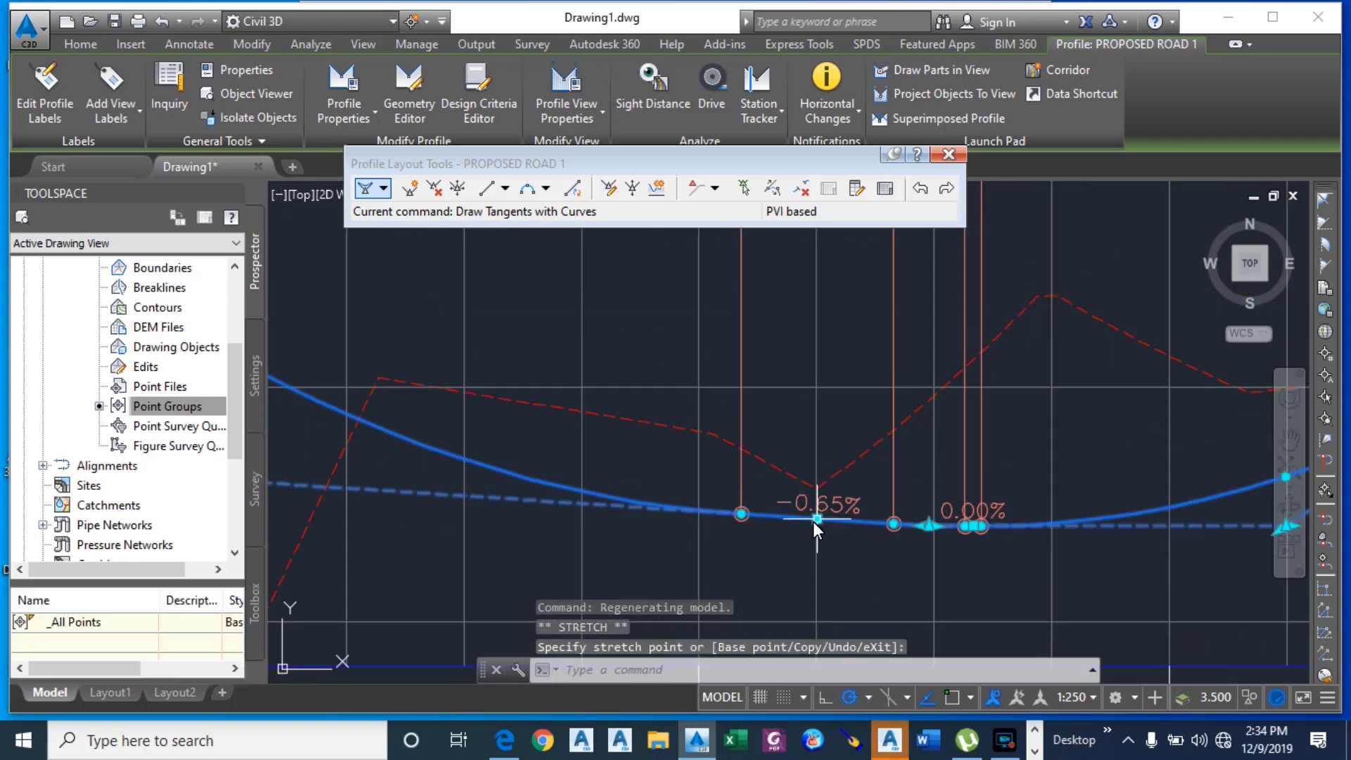
Step: Raise the -0.65% tangent at the valley bottom and lift the following PVI near station 0+285 toward the ground profile
left_click(816, 520)
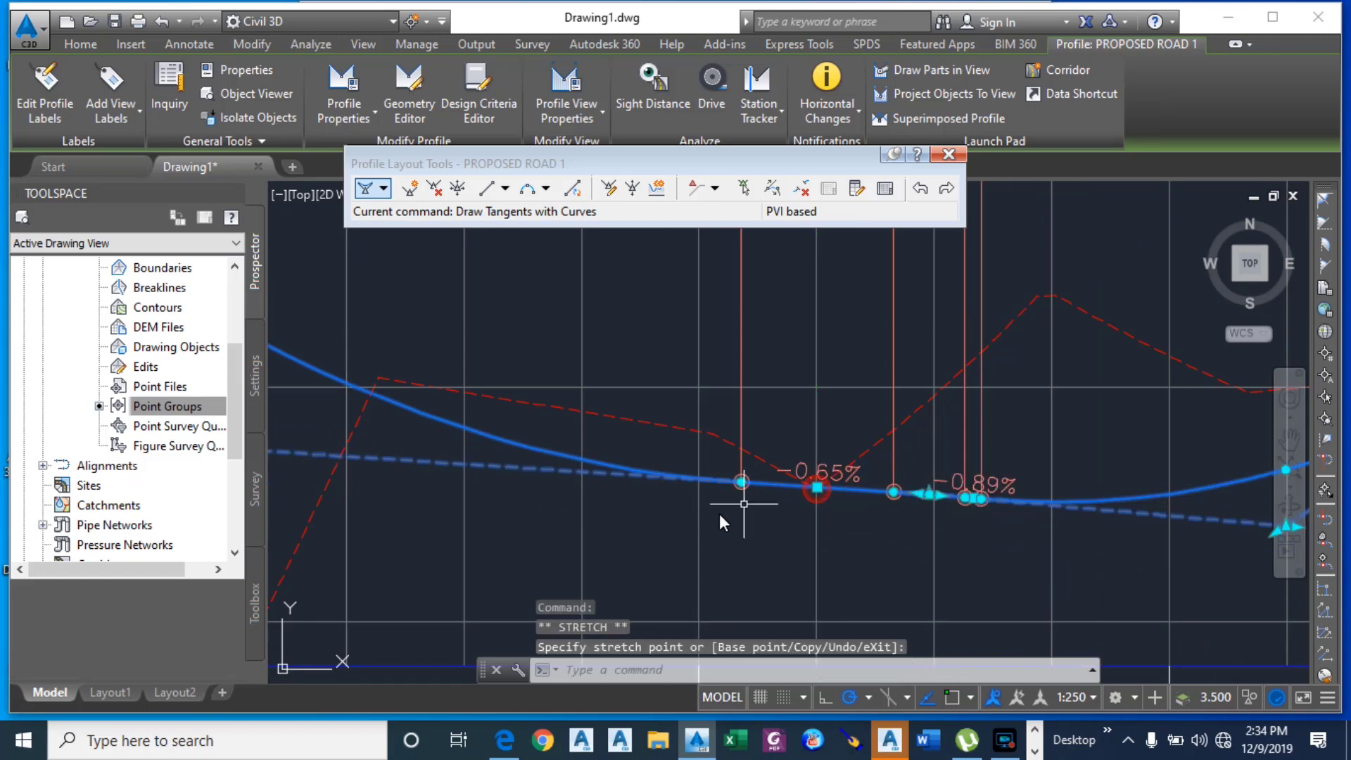
scroll(720, 516, "down", 4)
scroll(928, 503, "up", 4)
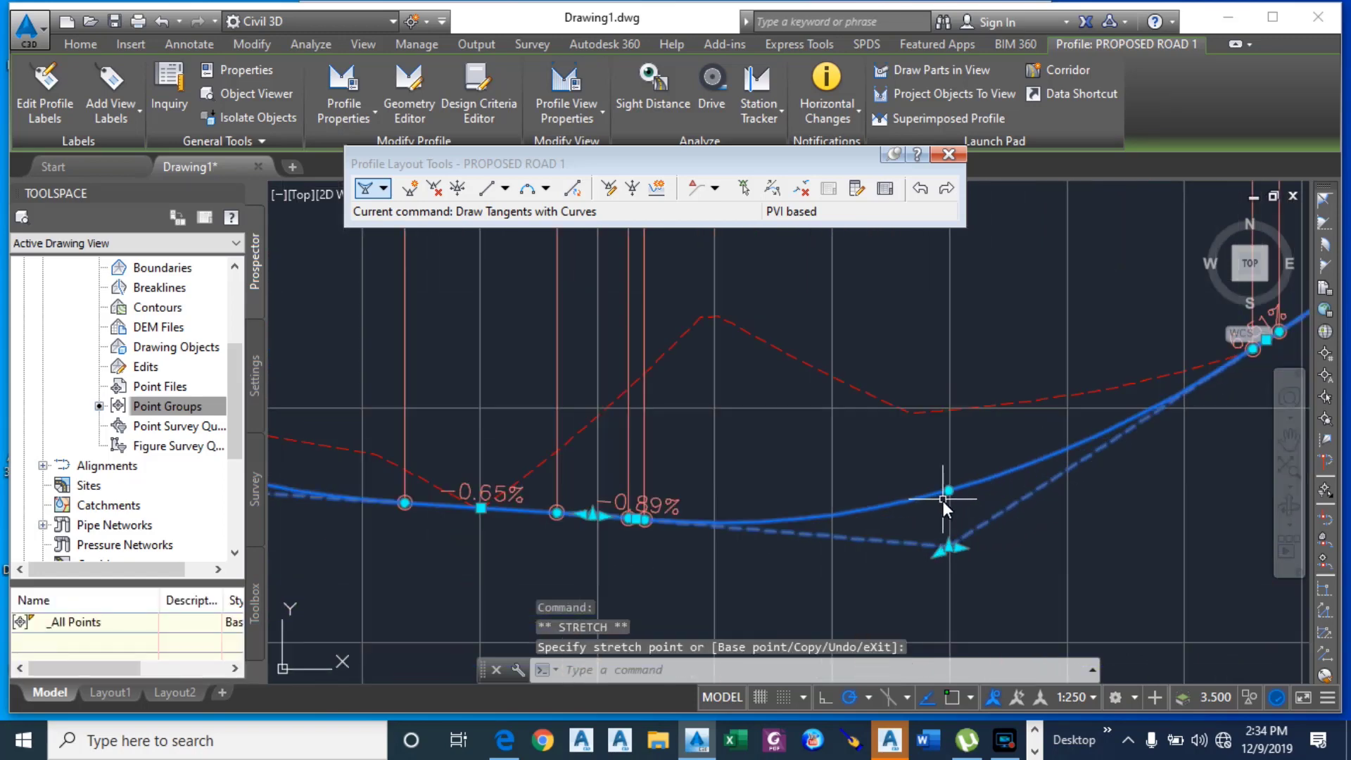
left_click(948, 492)
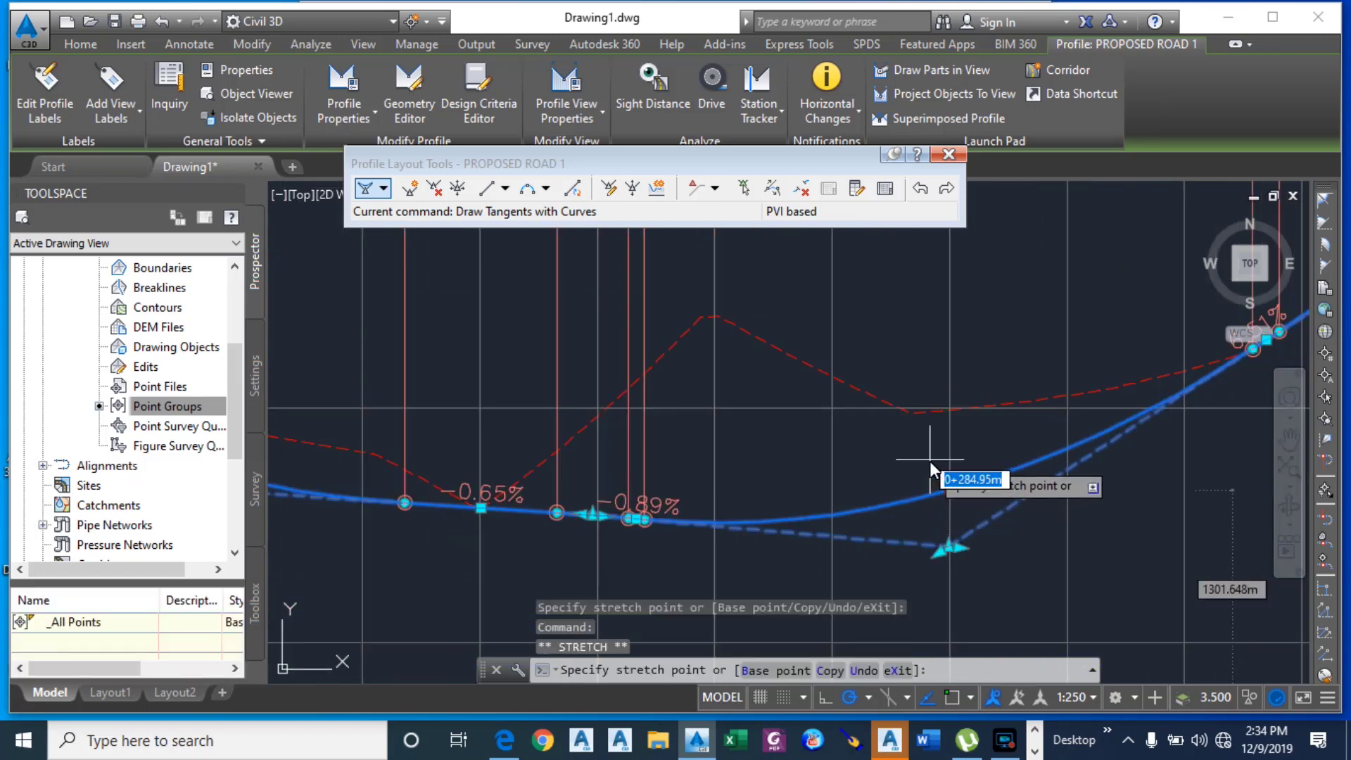
left_click(933, 470)
left_click(951, 548)
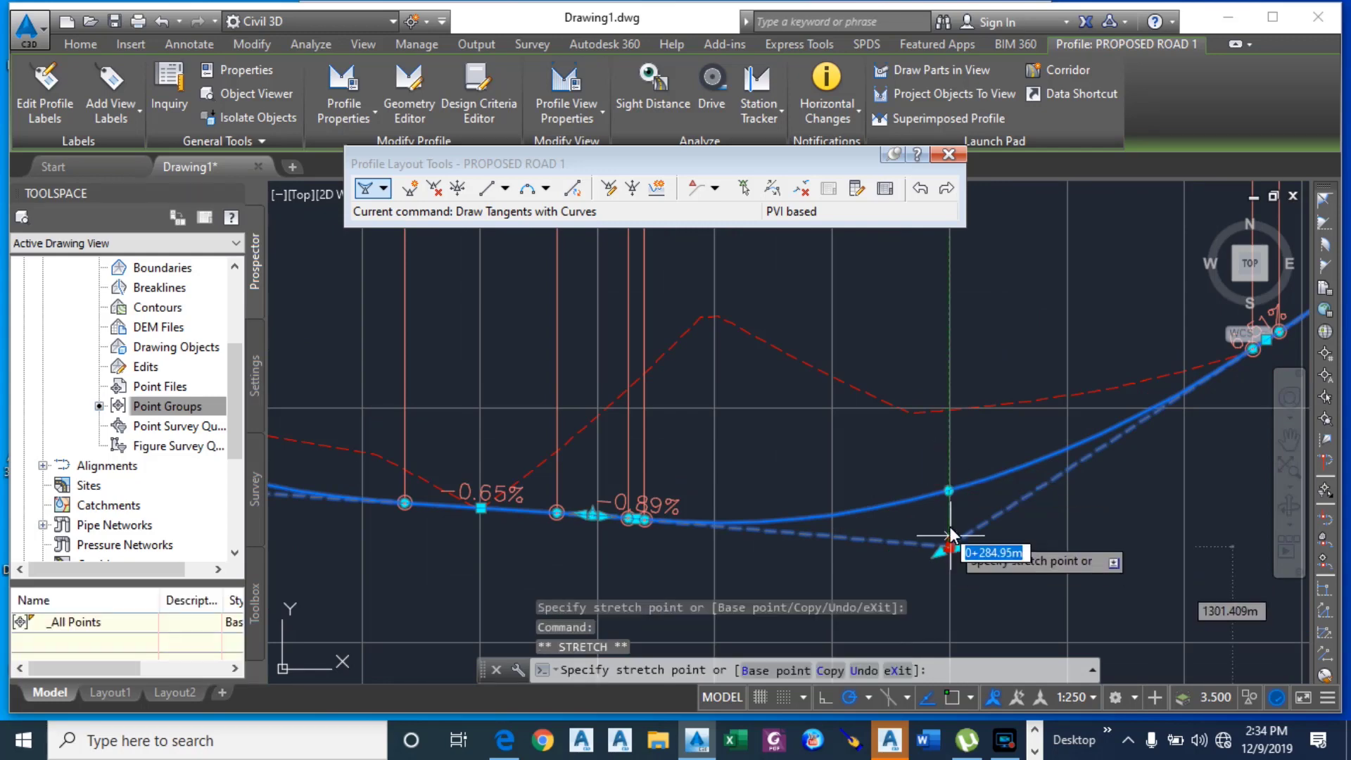
left_click(940, 500)
Step: Shift the long descending tangent by its midpoint onto the existing ground line at about station 0+174
scroll(758, 518, "down", 8)
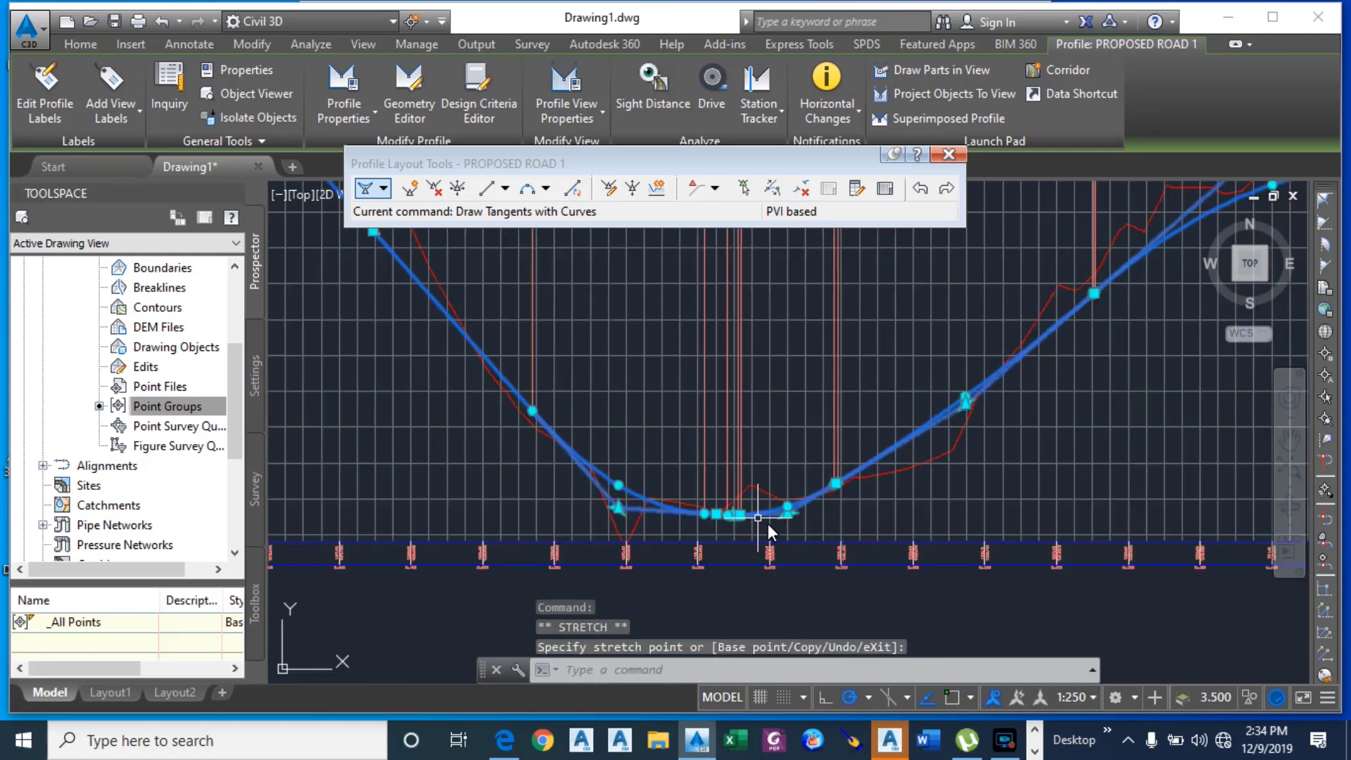
scroll(939, 433, "down", 3)
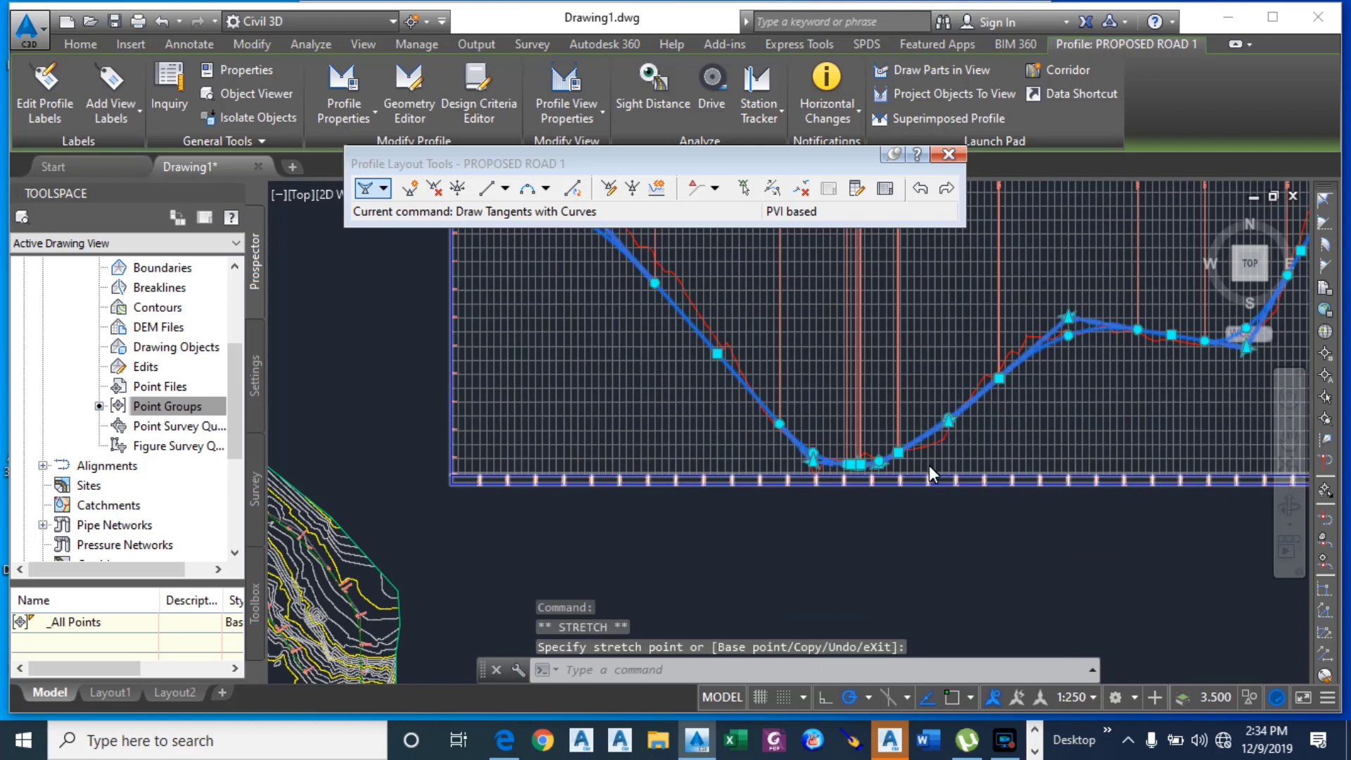
scroll(928, 465, "down", 2)
scroll(767, 345, "up", 5)
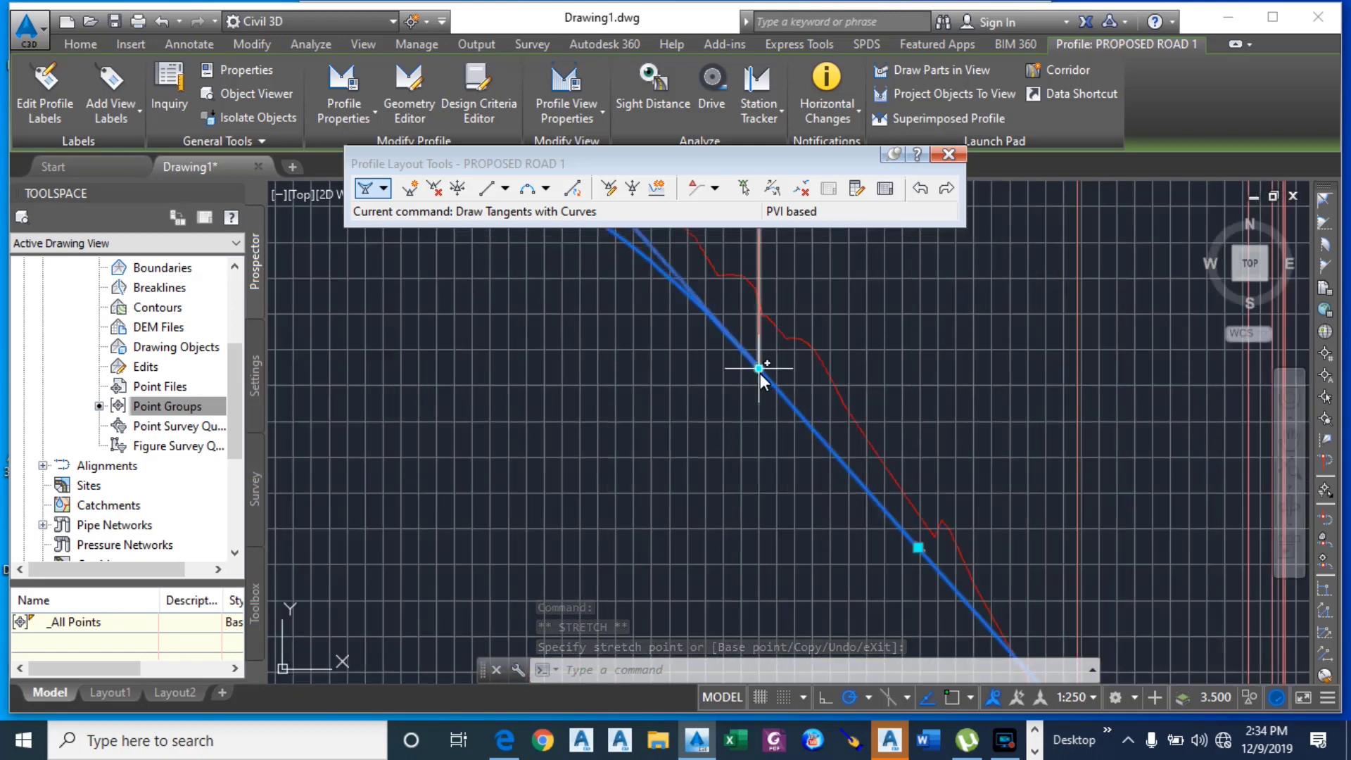
left_click(917, 548)
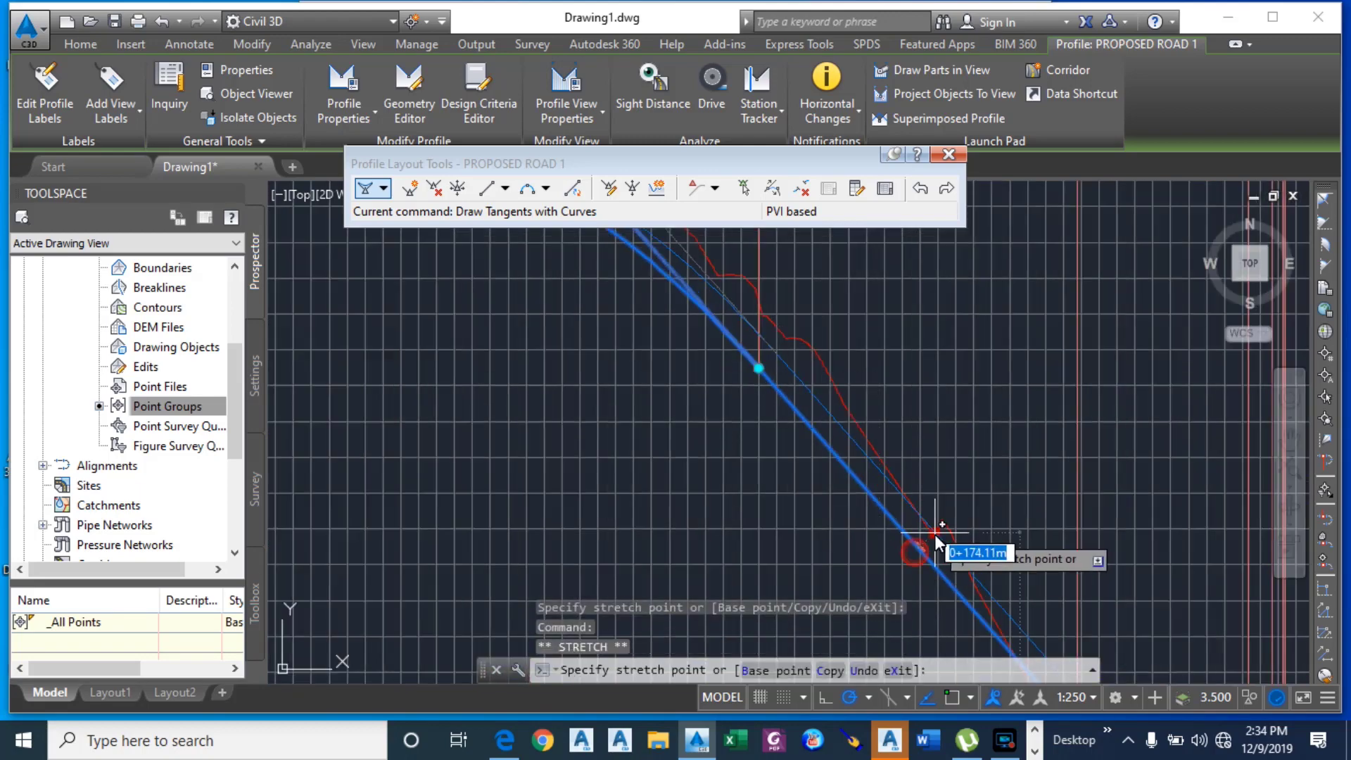
left_click(934, 534)
Step: Move the first crest's PVI upward and slightly forward along the road so its curve lies closer to the existing ground
scroll(797, 471, "down", 3)
scroll(786, 433, "up", 2)
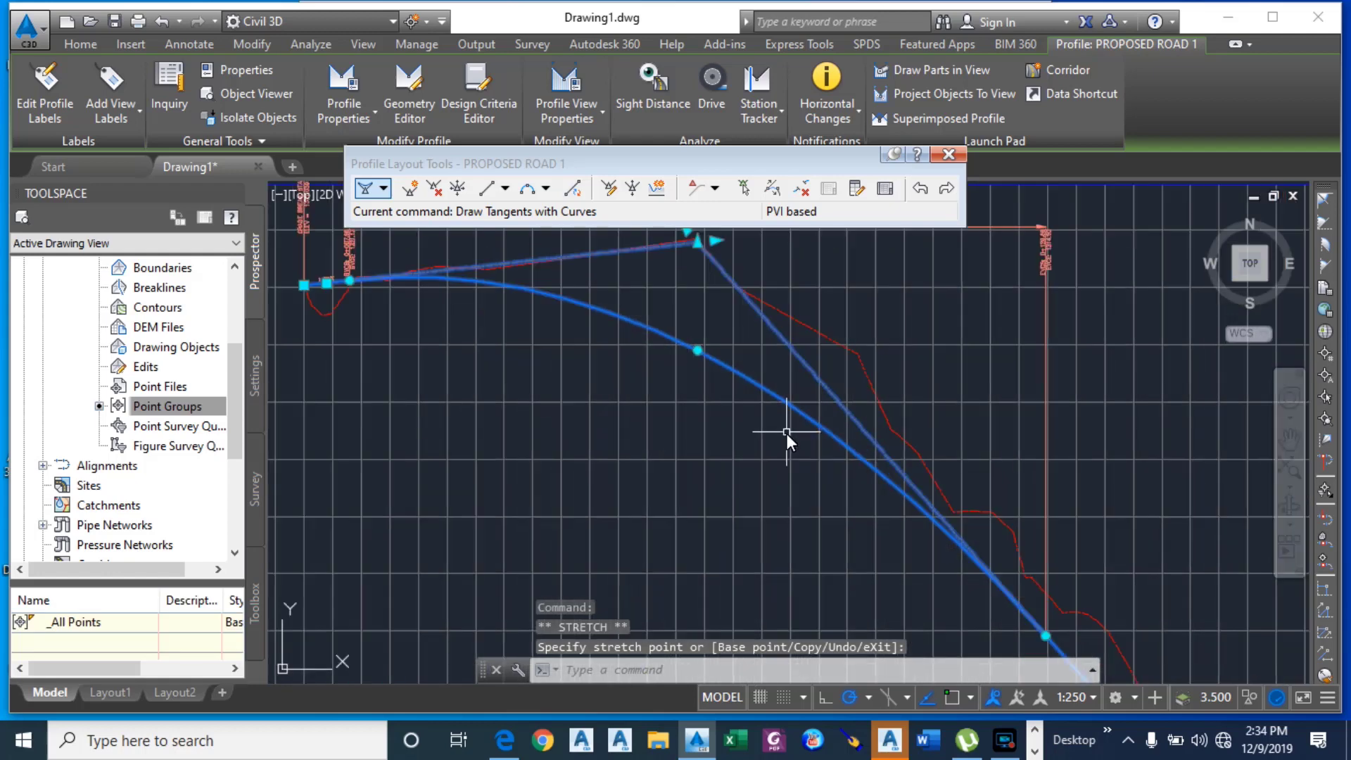
scroll(750, 399, "down", 2)
scroll(757, 395, "up", 1)
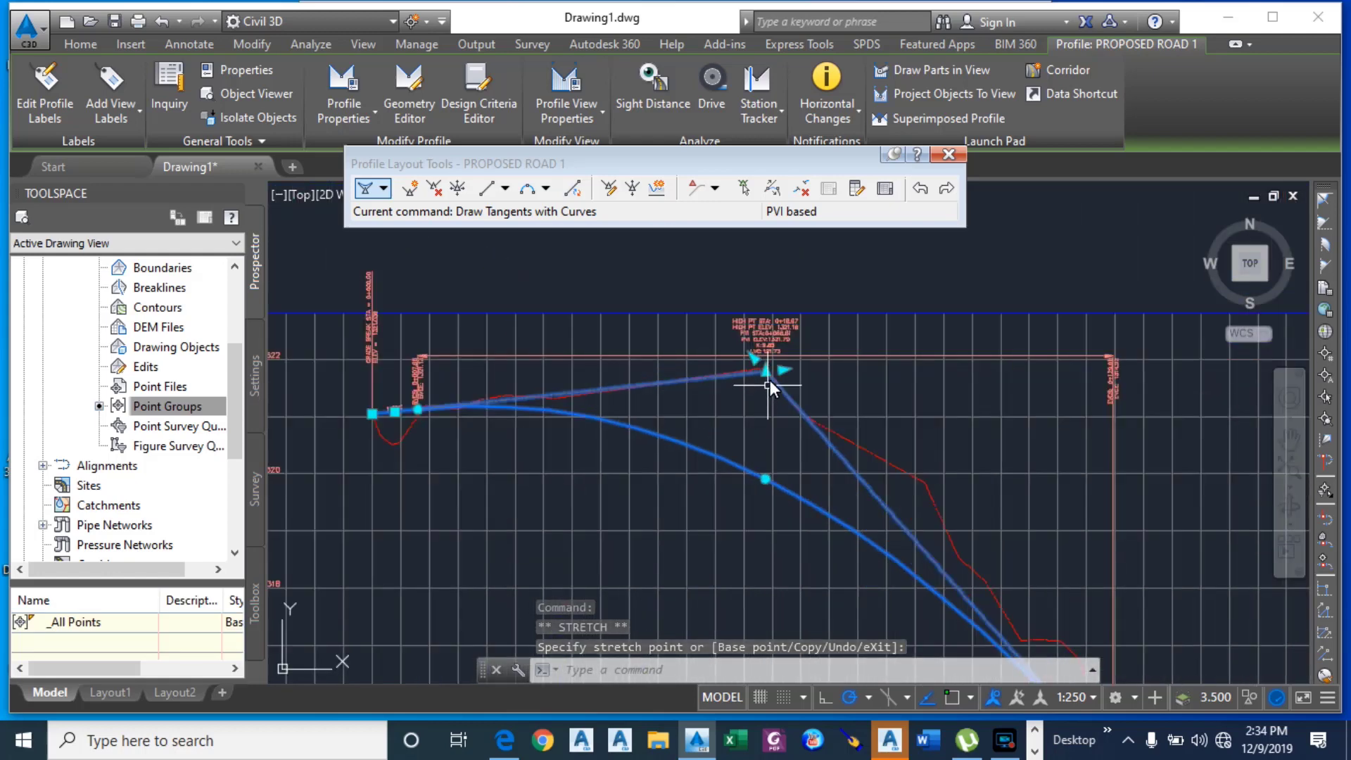
scroll(773, 374, "up", 4)
scroll(753, 407, "down", 1)
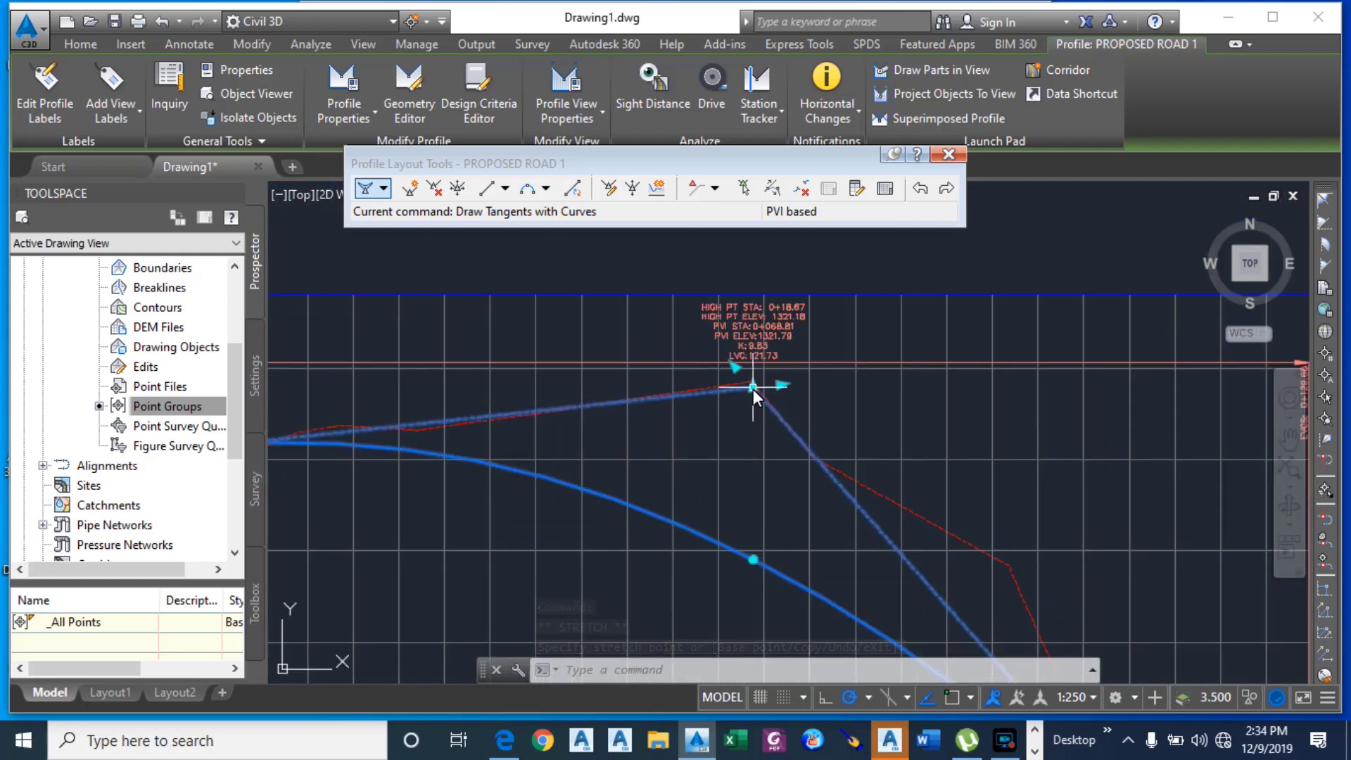
left_click(753, 387)
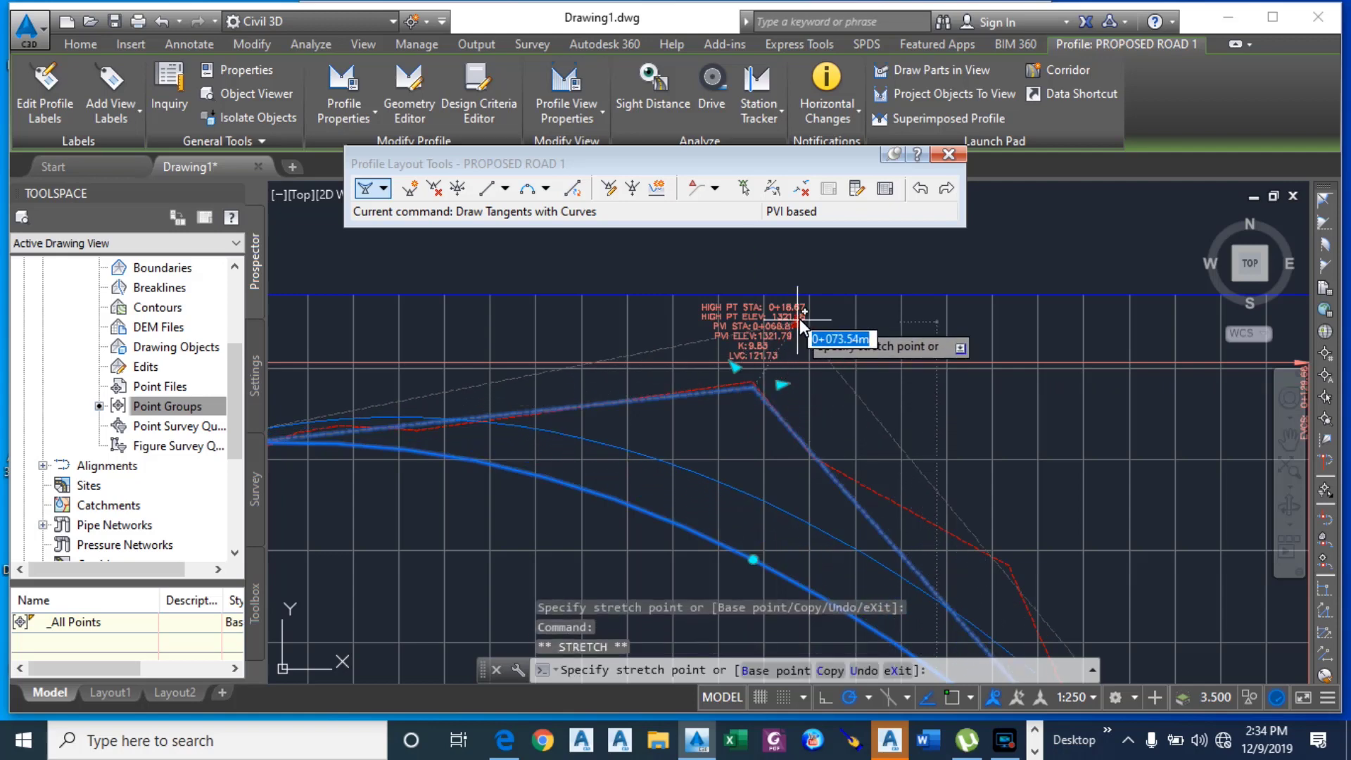
left_click(818, 288)
Step: Raise the PVI at about station 0+735, right of the summit, so its crest curve lies closer to the existing ground
scroll(774, 392, "down", 1)
scroll(711, 412, "down", 2)
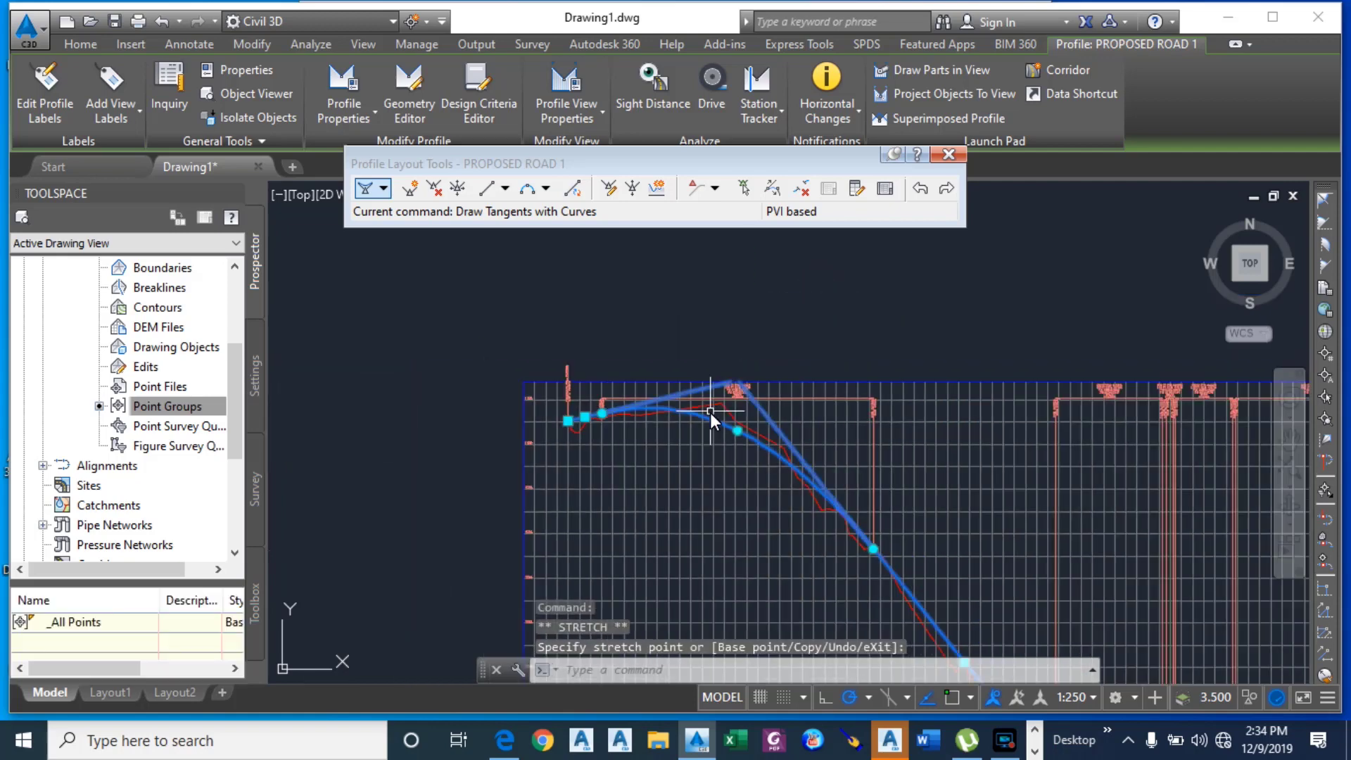
scroll(710, 412, "down", 3)
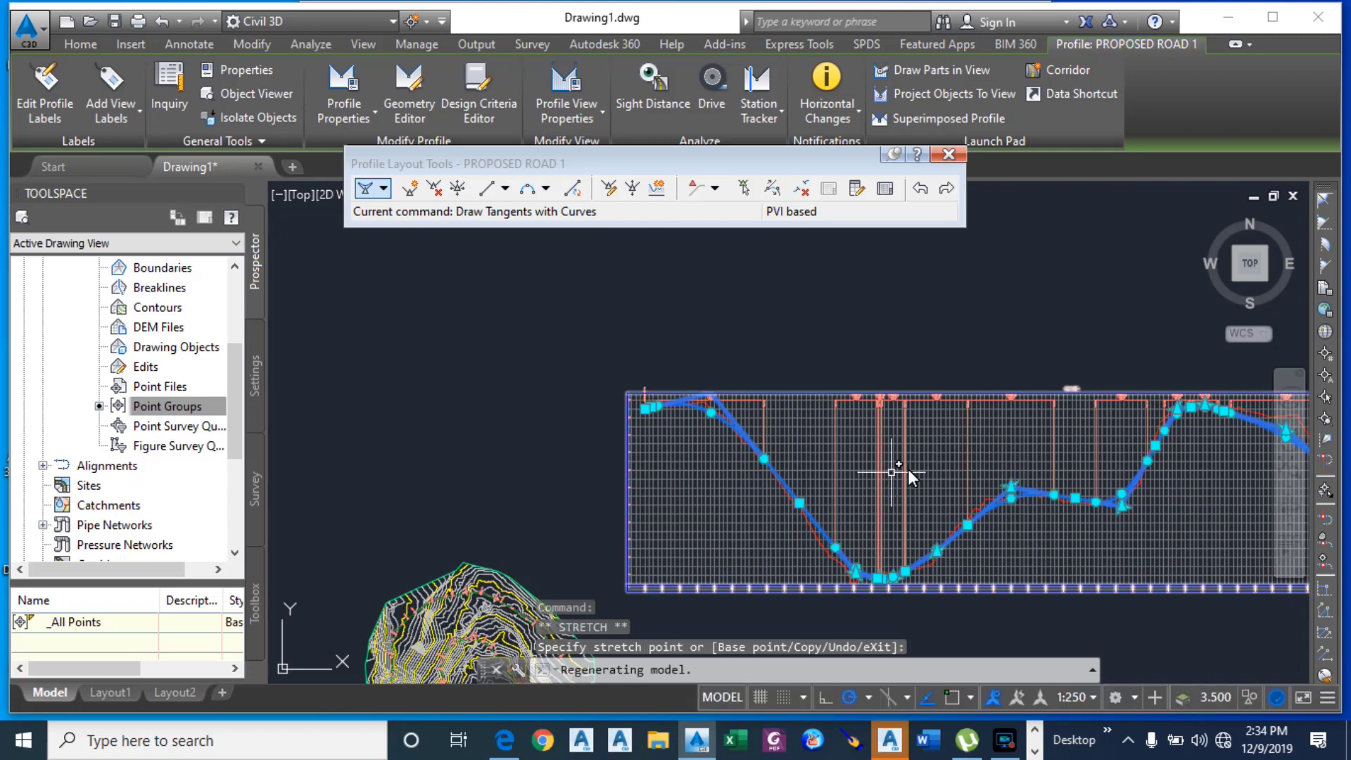
scroll(1029, 471, "down", 2)
scroll(1166, 448, "up", 4)
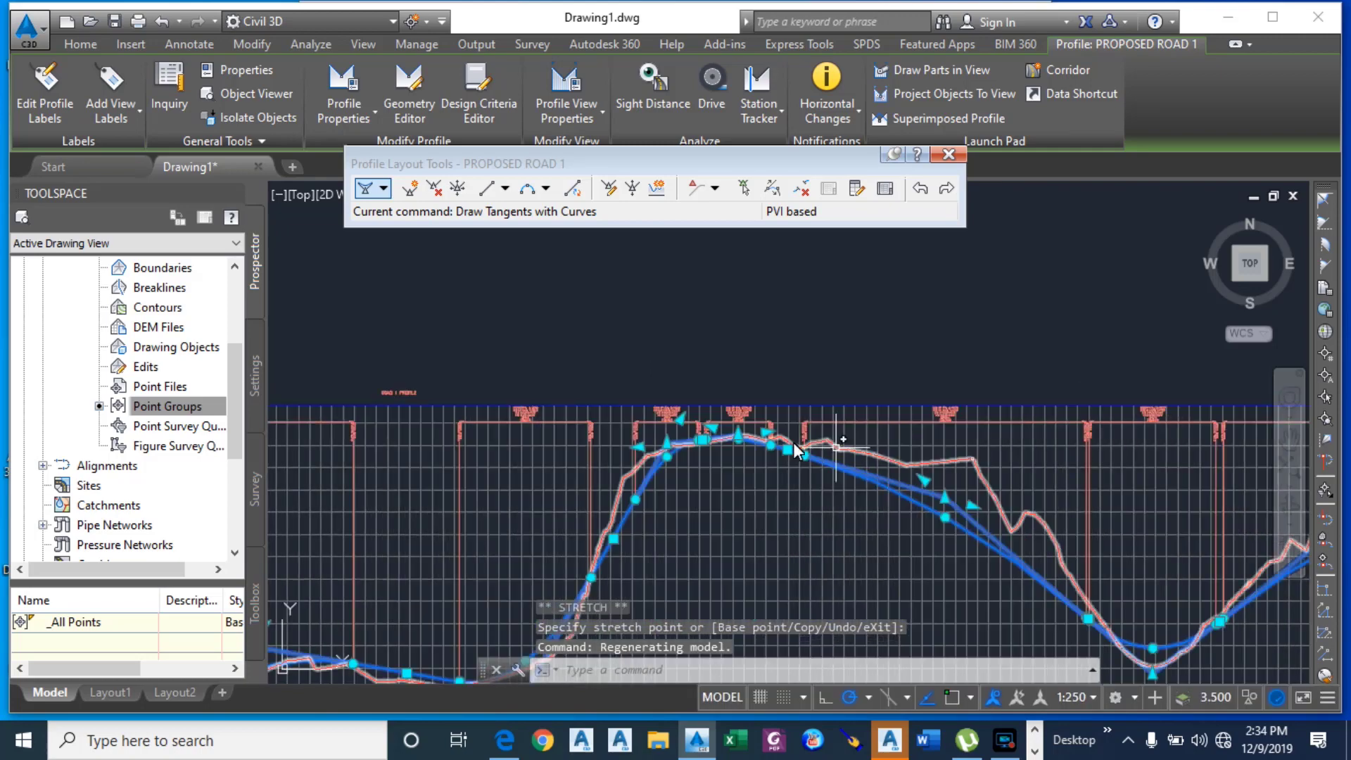
scroll(727, 437, "up", 3)
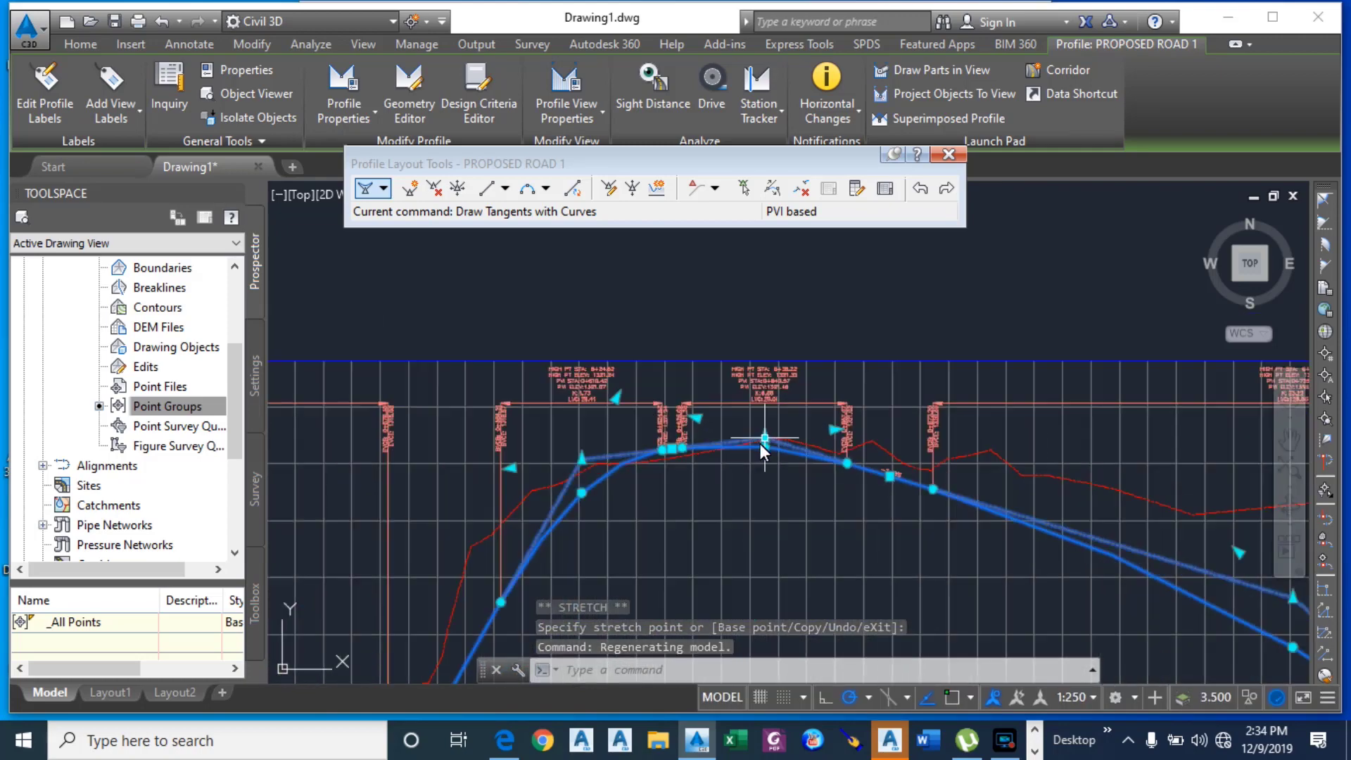
scroll(753, 440, "down", 1)
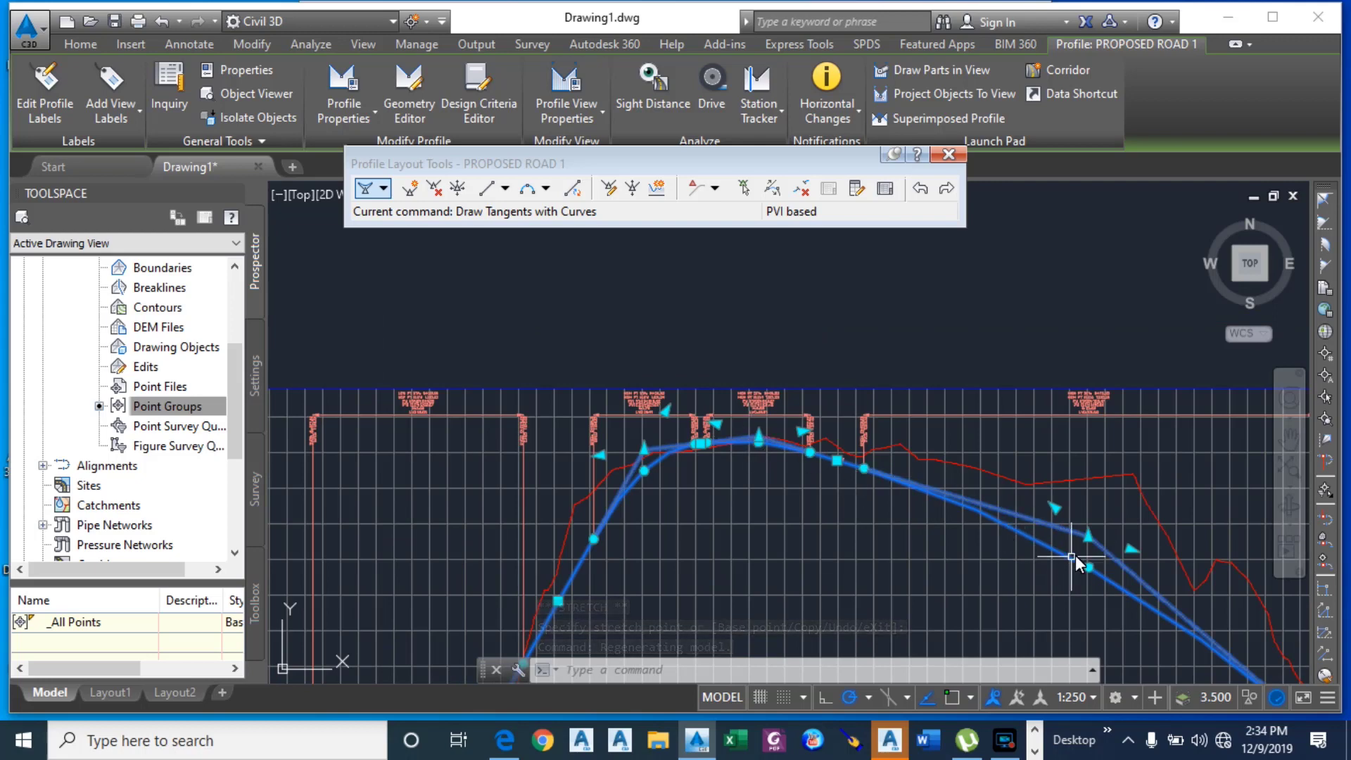
left_click(1088, 538)
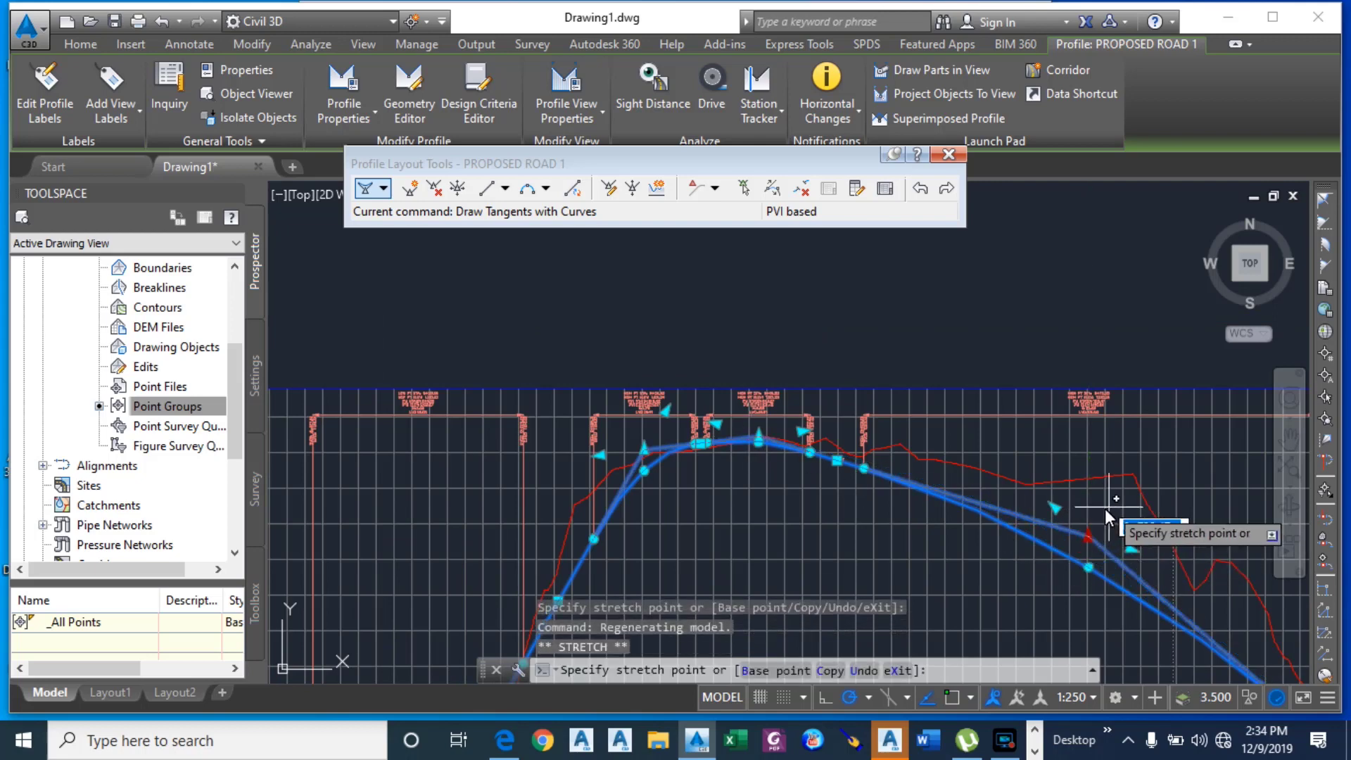
left_click(1097, 504)
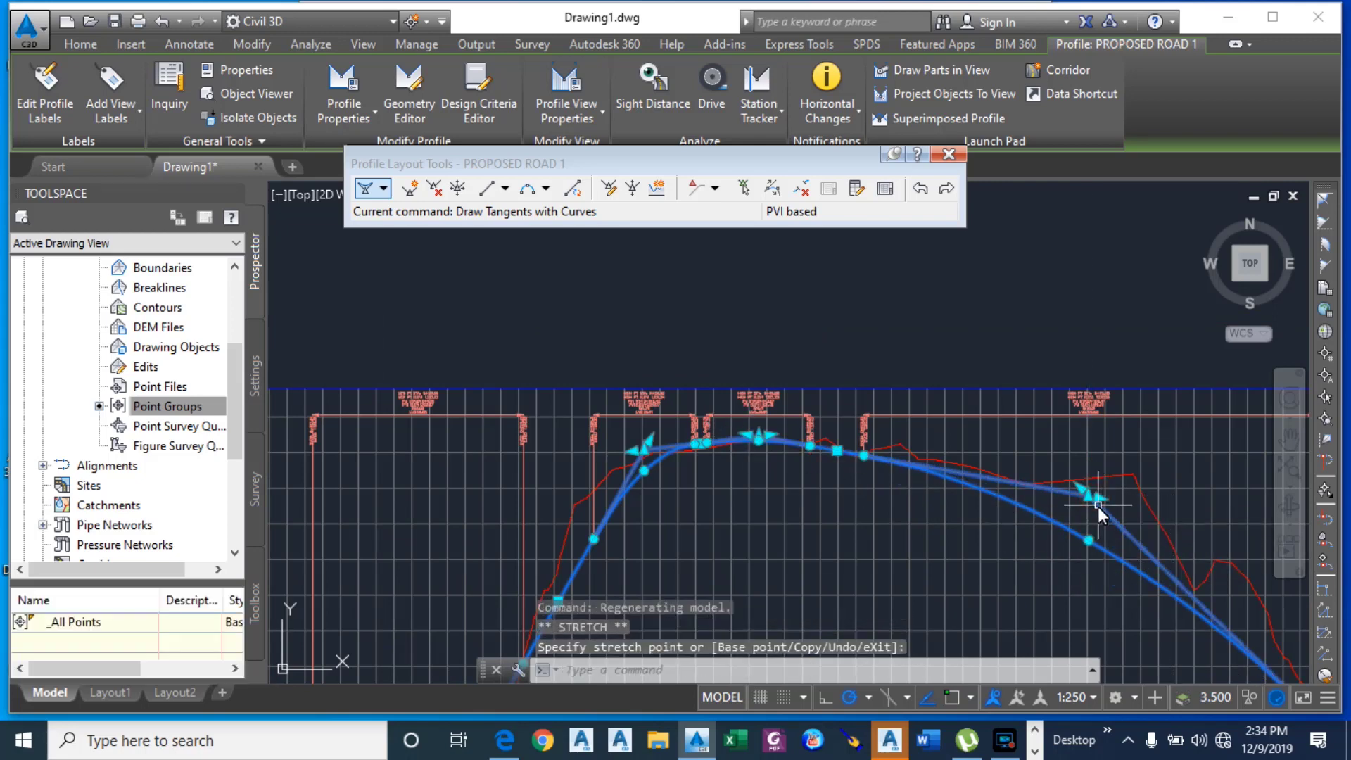
left_click(1098, 503)
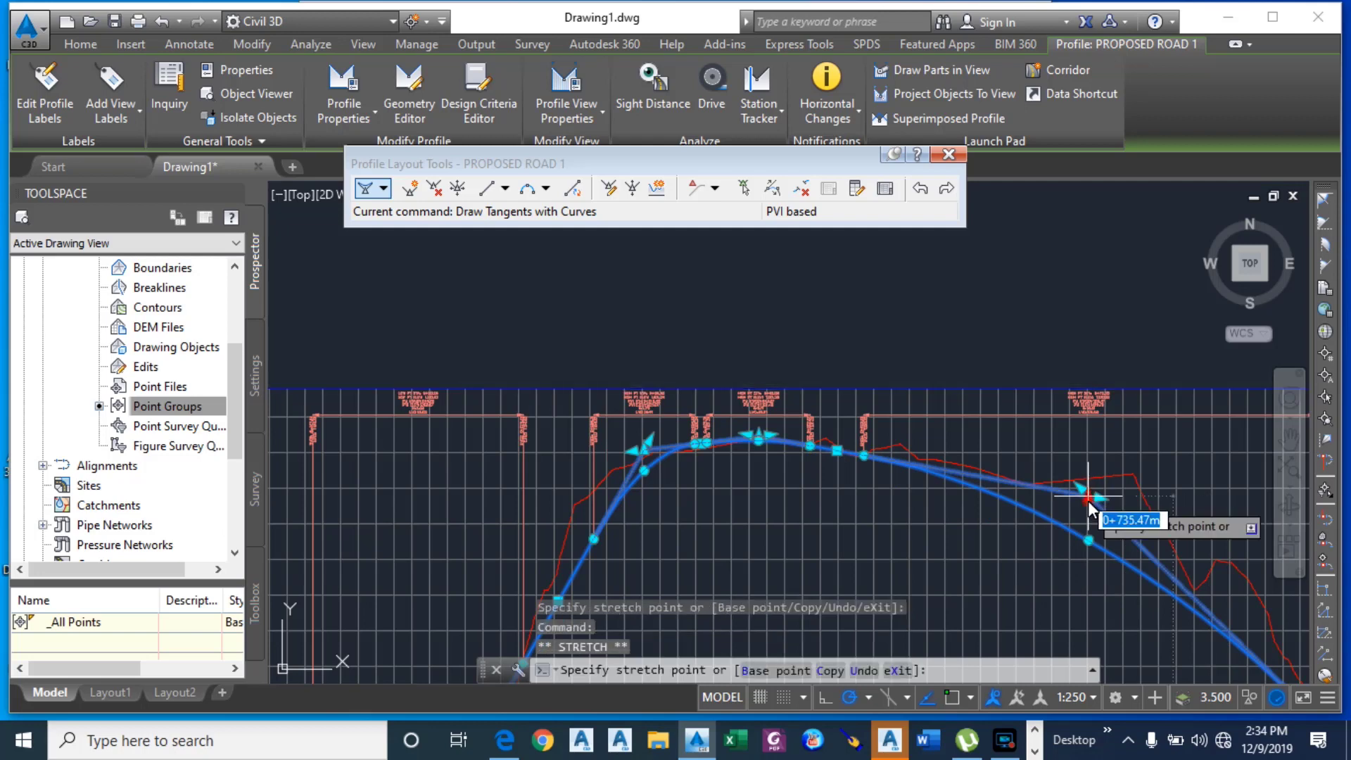
left_click(1092, 461)
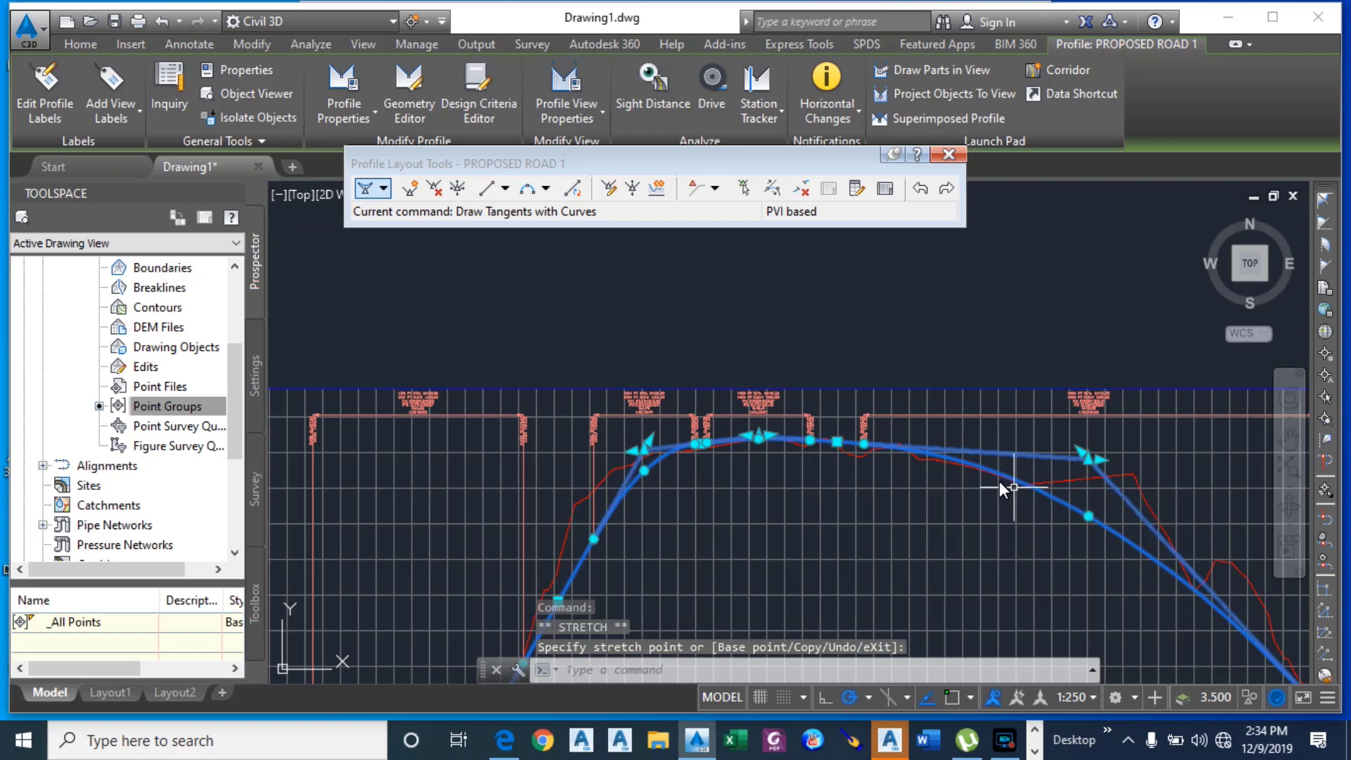
Step: Shorten the crest curve around station 0+735 by moving its start point forward and its end point back
left_click(861, 449)
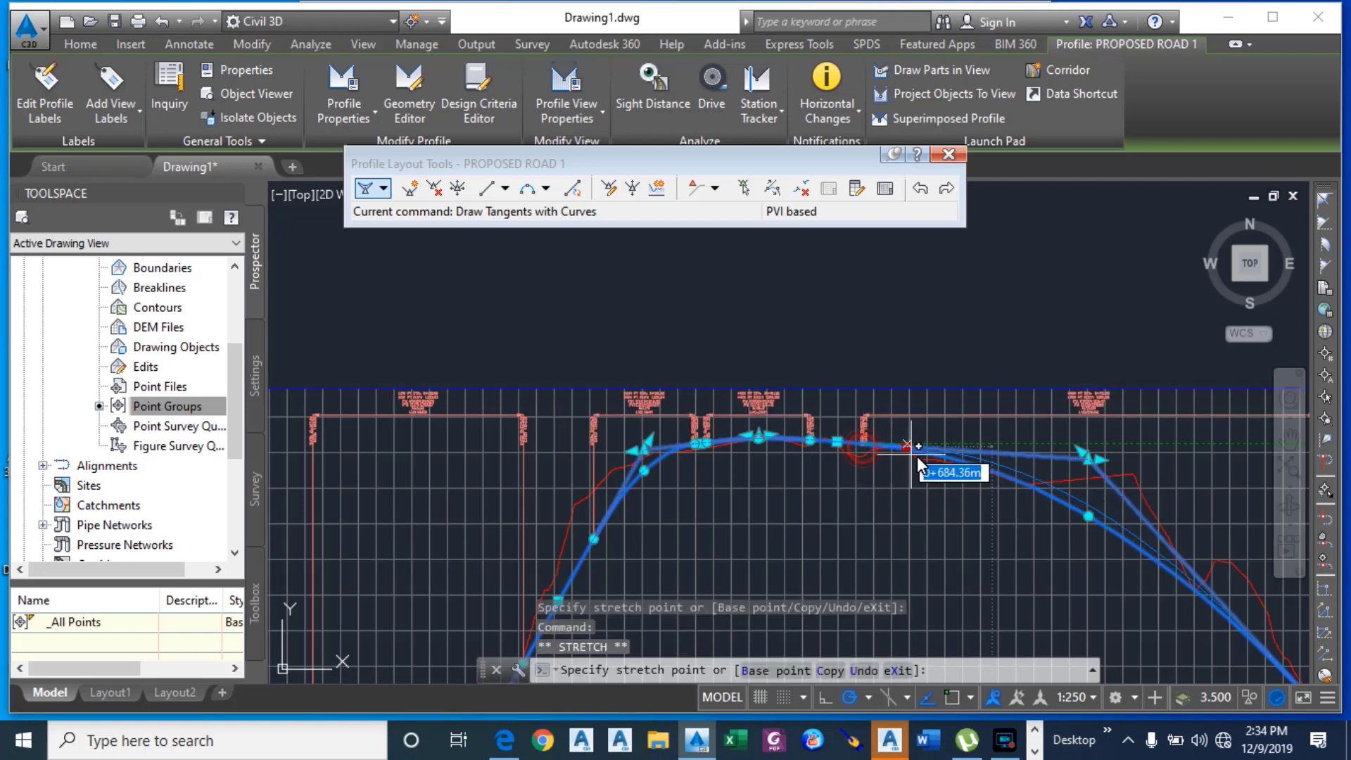
left_click(926, 457)
scroll(1041, 511, "up", 5)
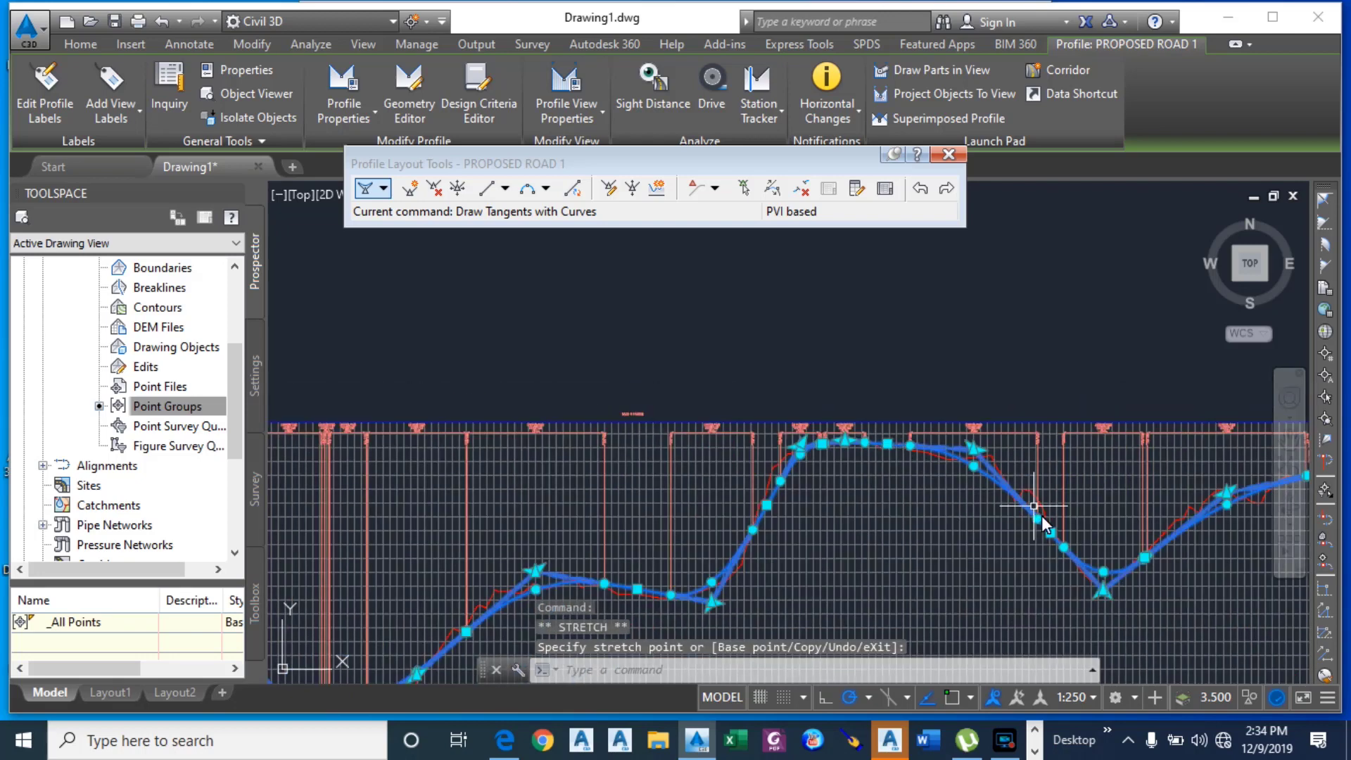
left_click(1016, 526)
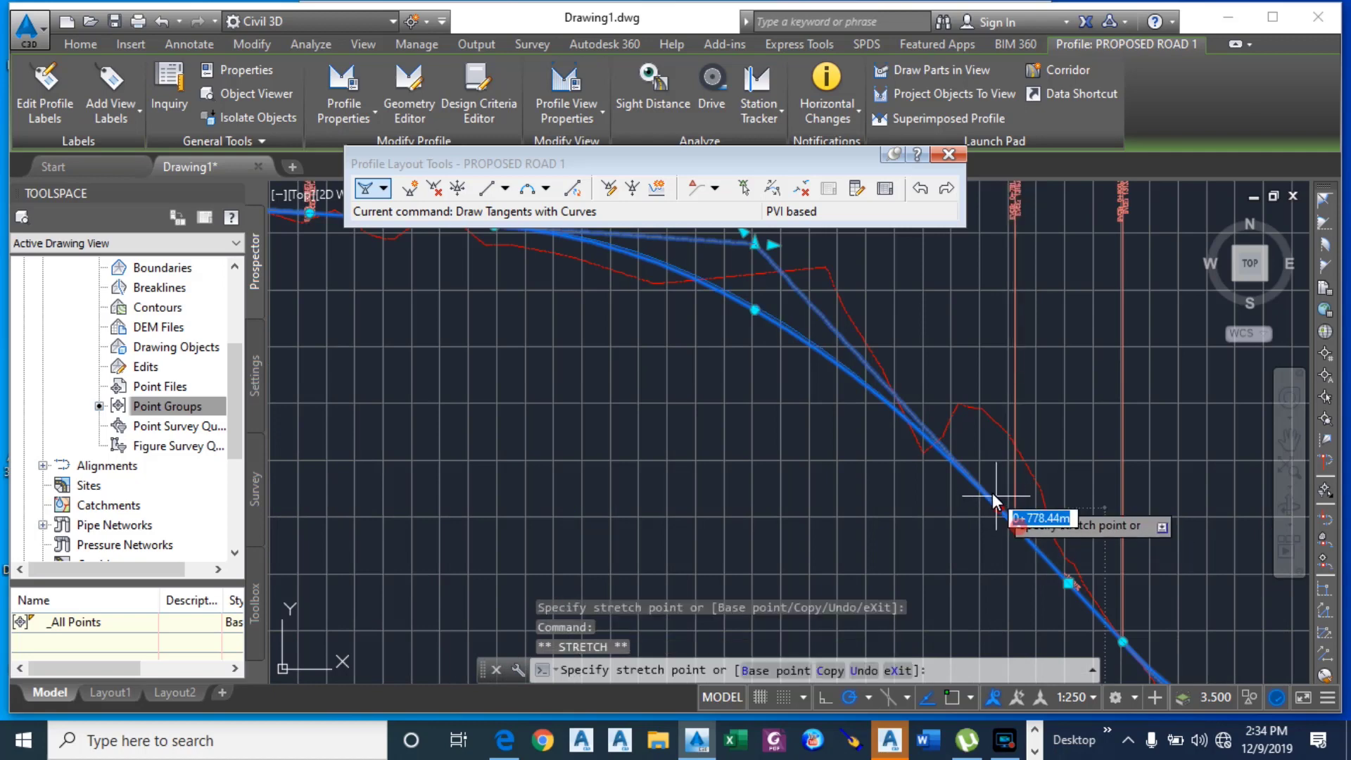
left_click(969, 472)
scroll(971, 472, "down", 5)
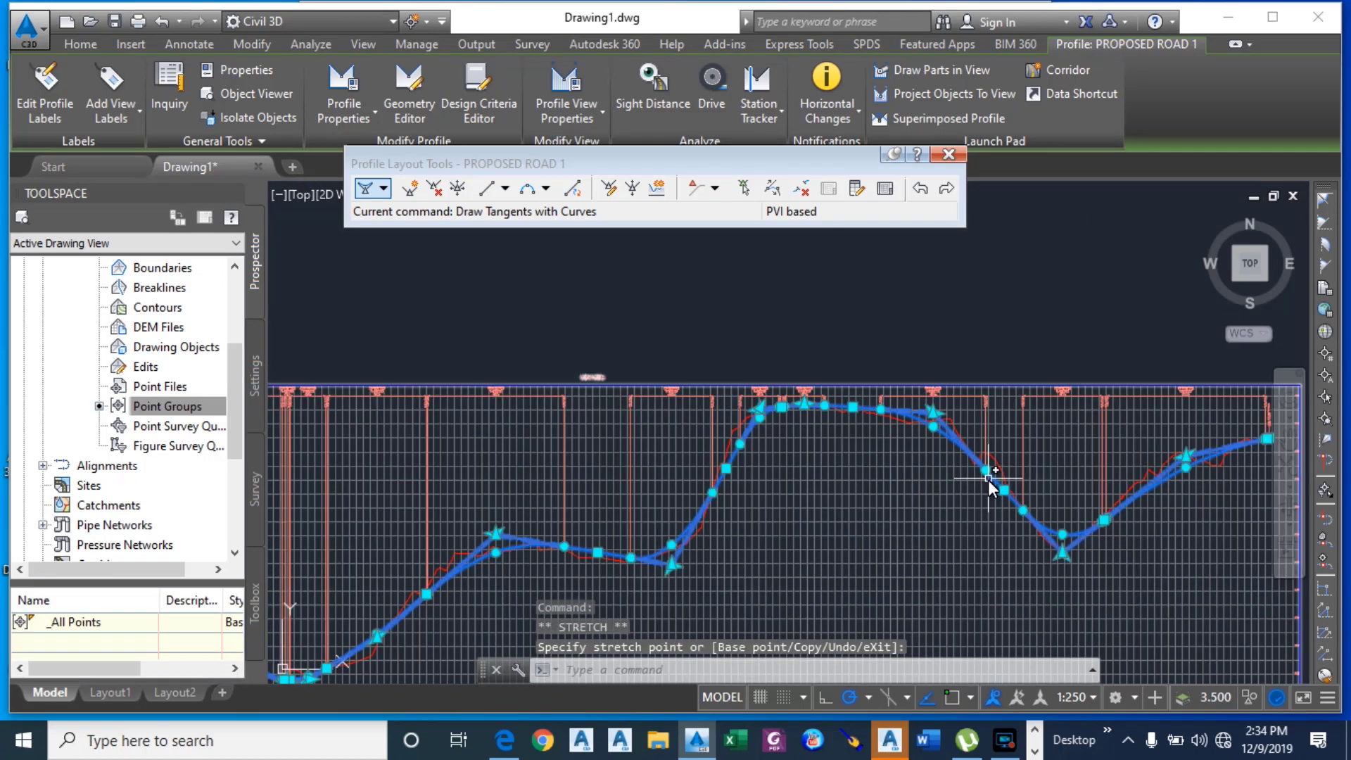
scroll(1104, 505, "down", 2)
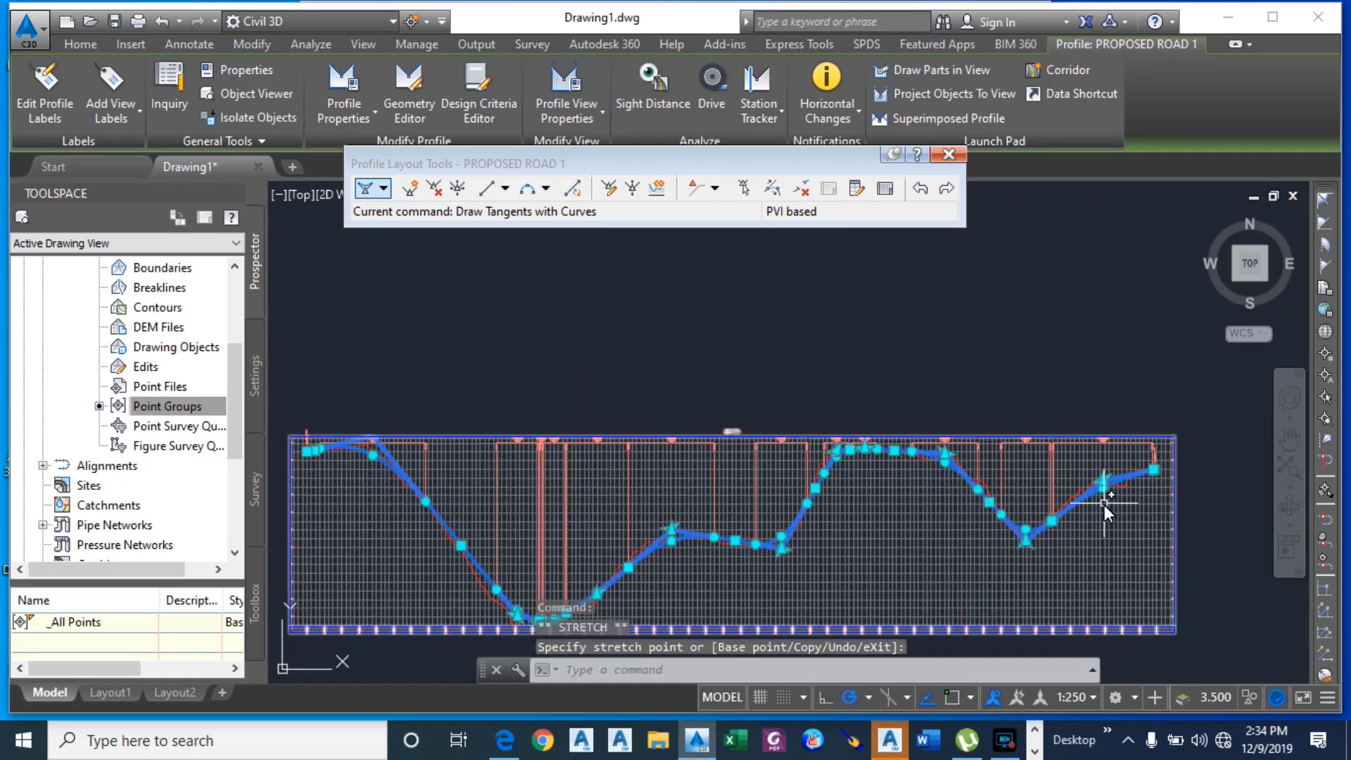
Step: Raise the last PVI before the profile's end and shift it slightly back so its curve lies closer to the existing ground
scroll(1105, 470, "up", 6)
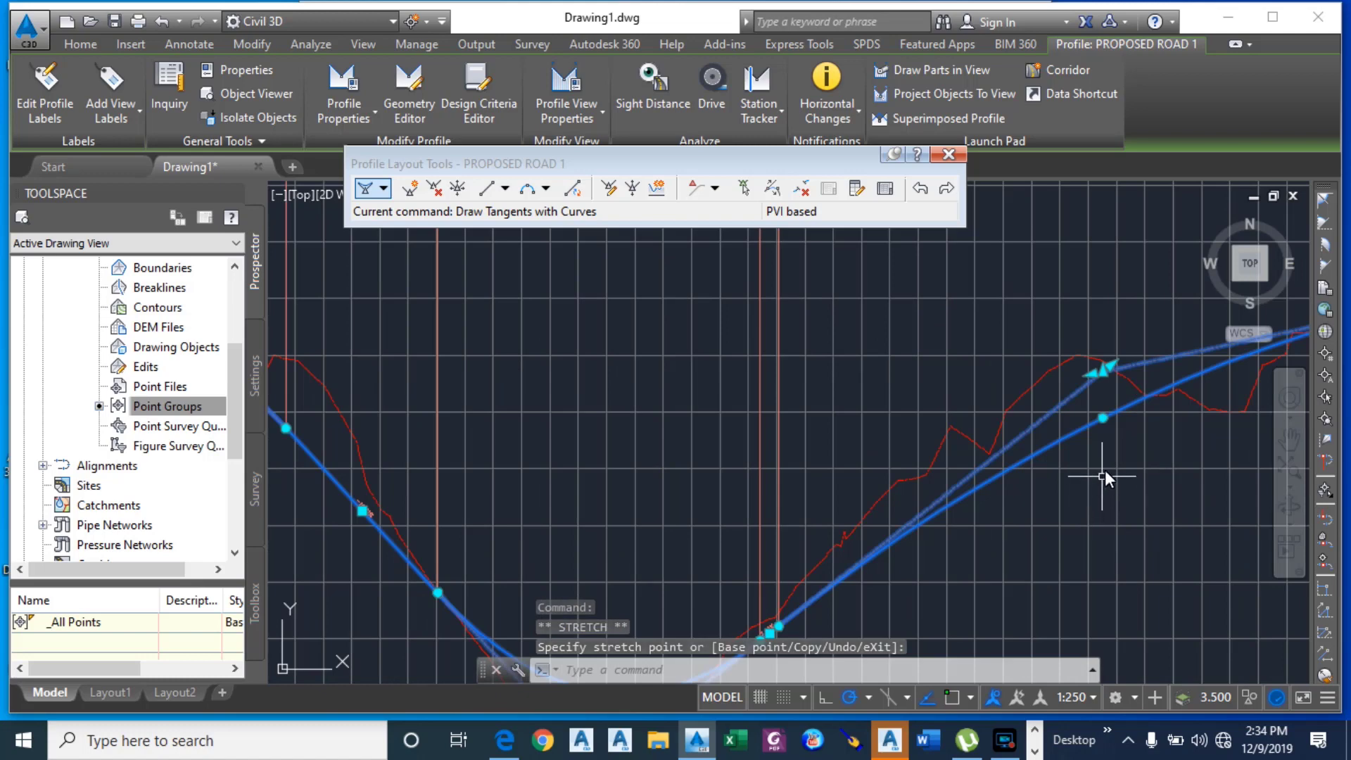
left_click(1103, 371)
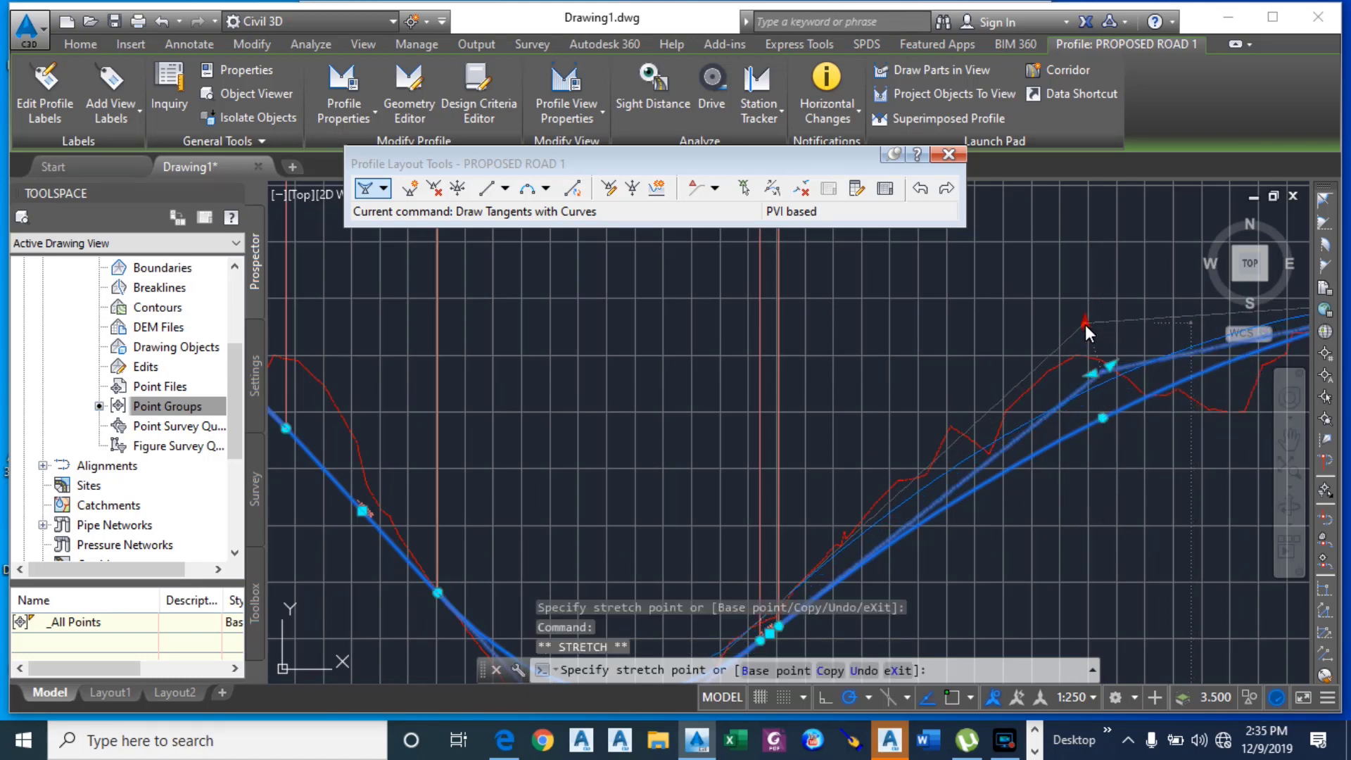
left_click(1085, 320)
scroll(1080, 347, "down", 5)
scroll(1124, 339, "up", 5)
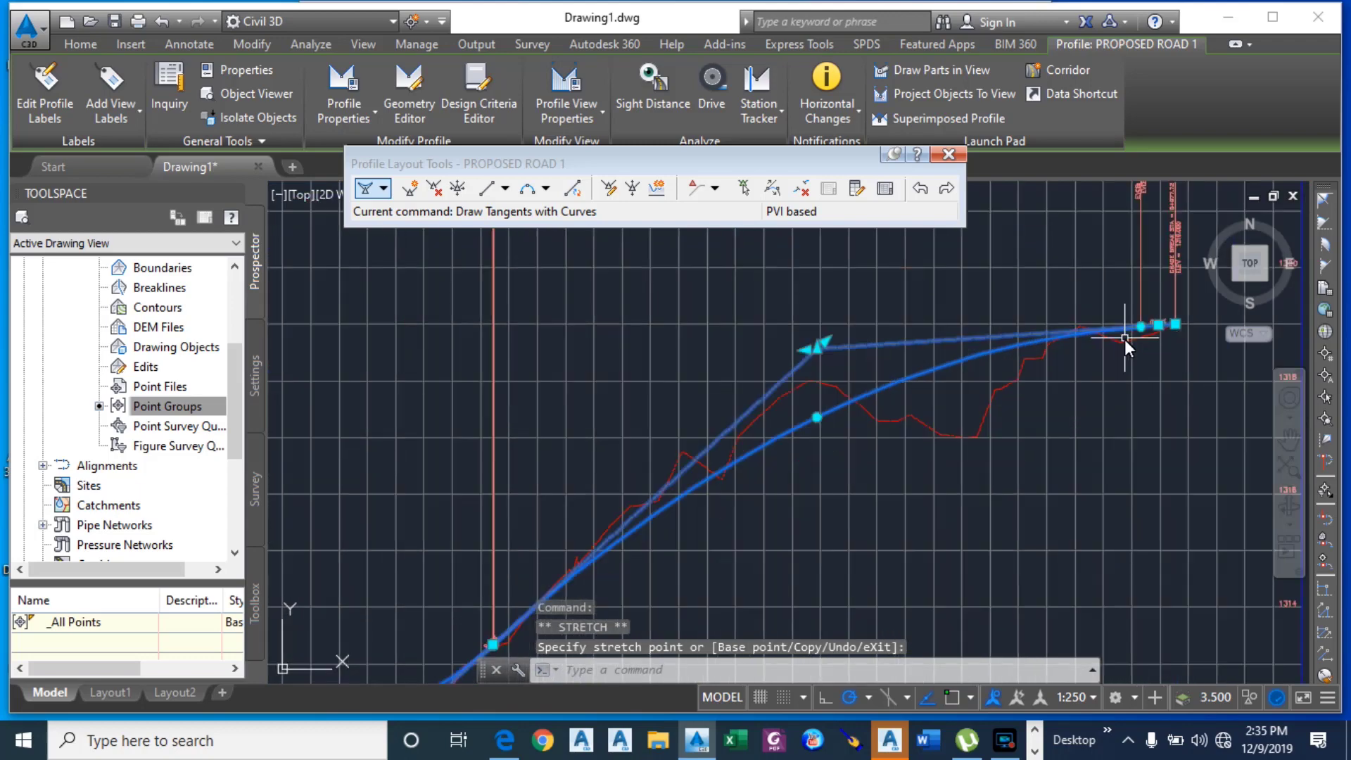
scroll(1147, 356, "down", 5)
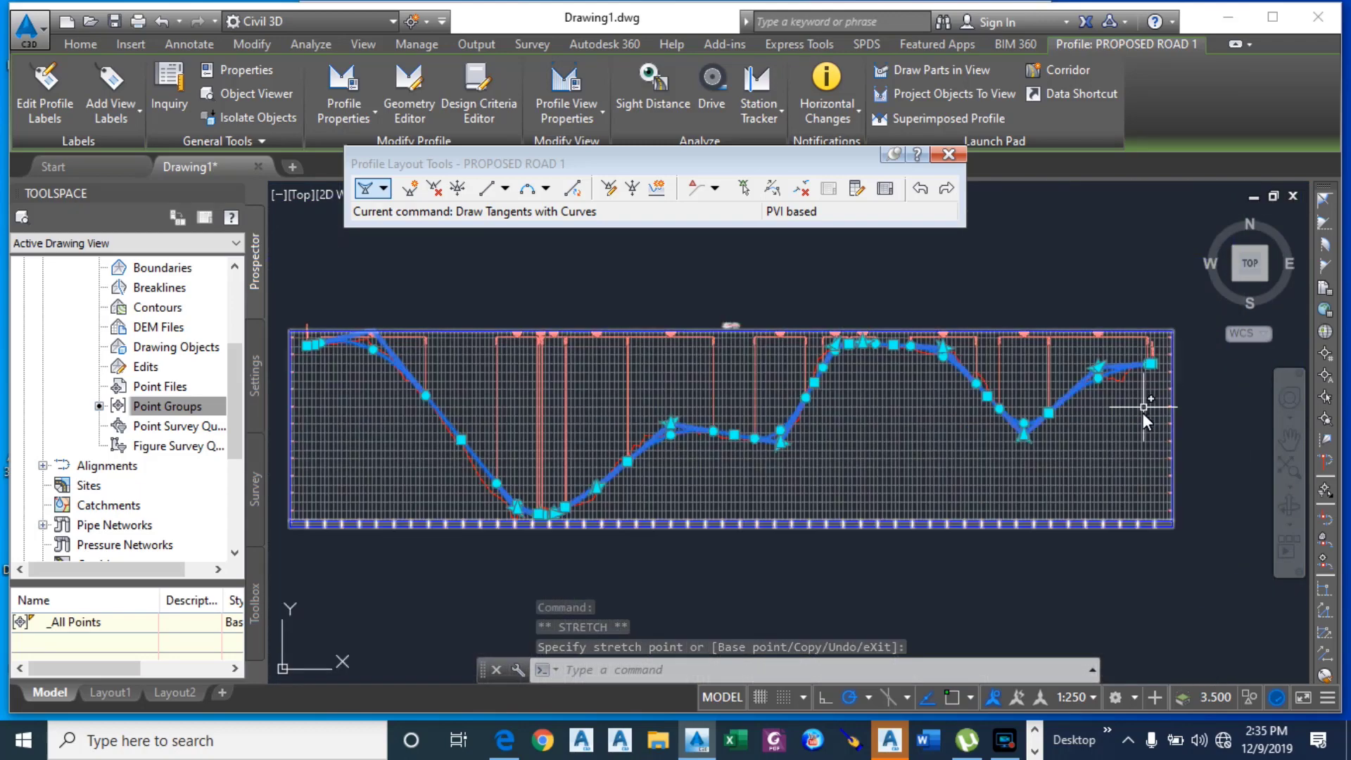
Step: Deselect the design profile and close its layout tools
scroll(944, 454, "down", 3)
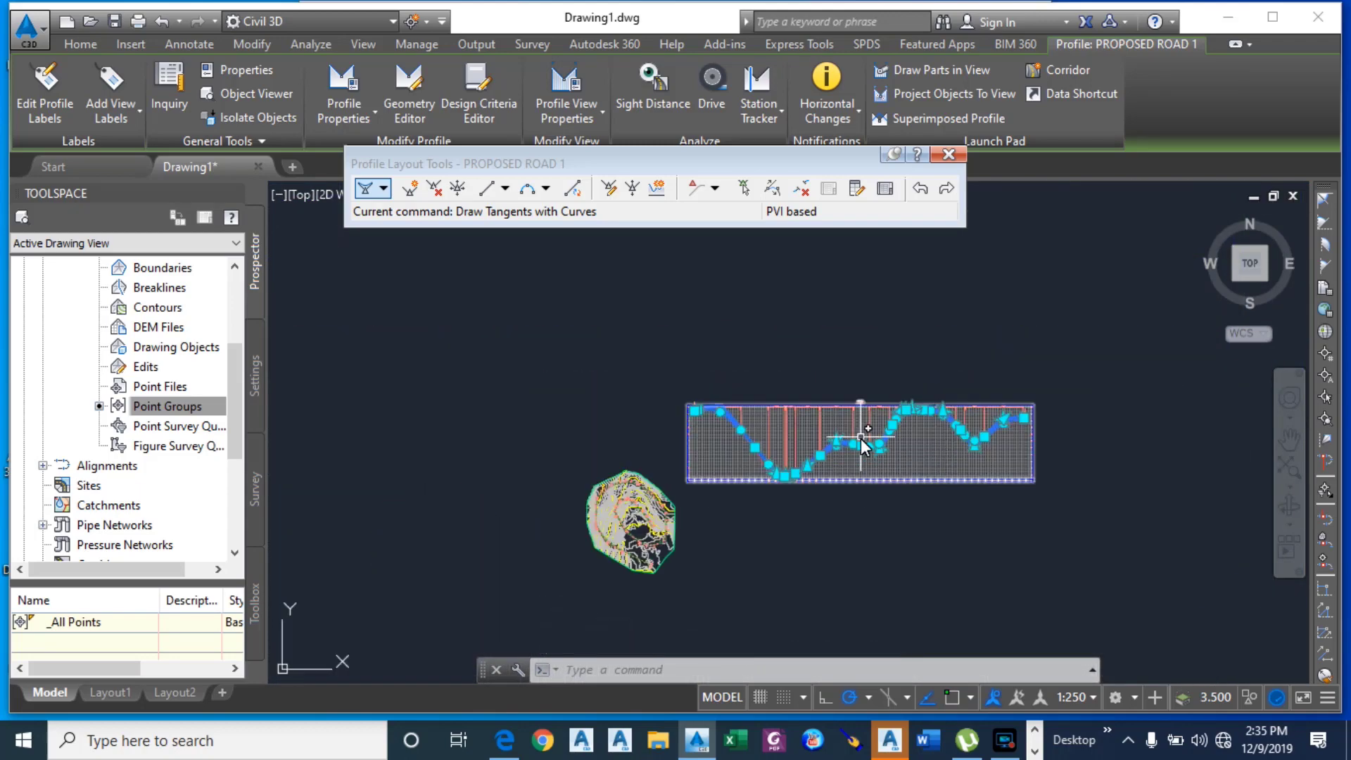
scroll(859, 446, "up", 7)
scroll(950, 497, "down", 6)
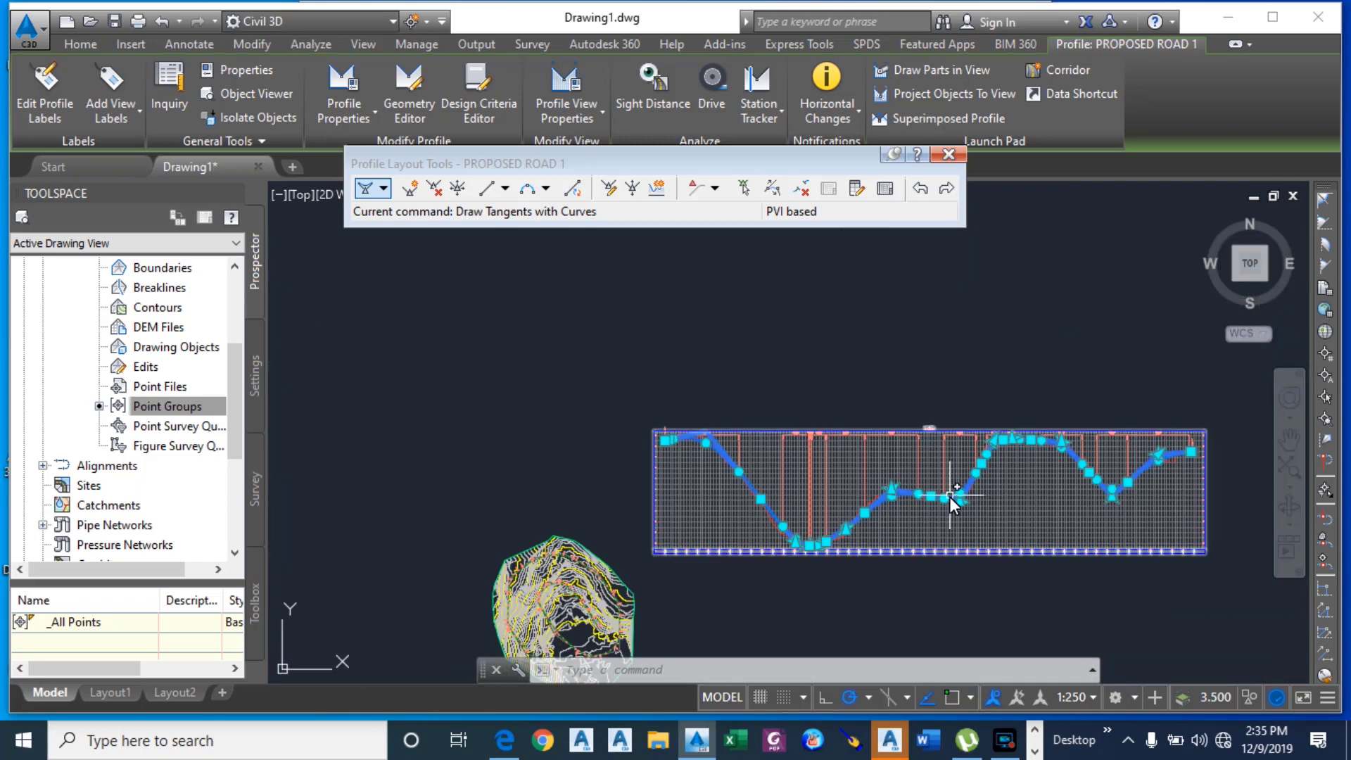
key("Escape")
scroll(921, 513, "up", 3)
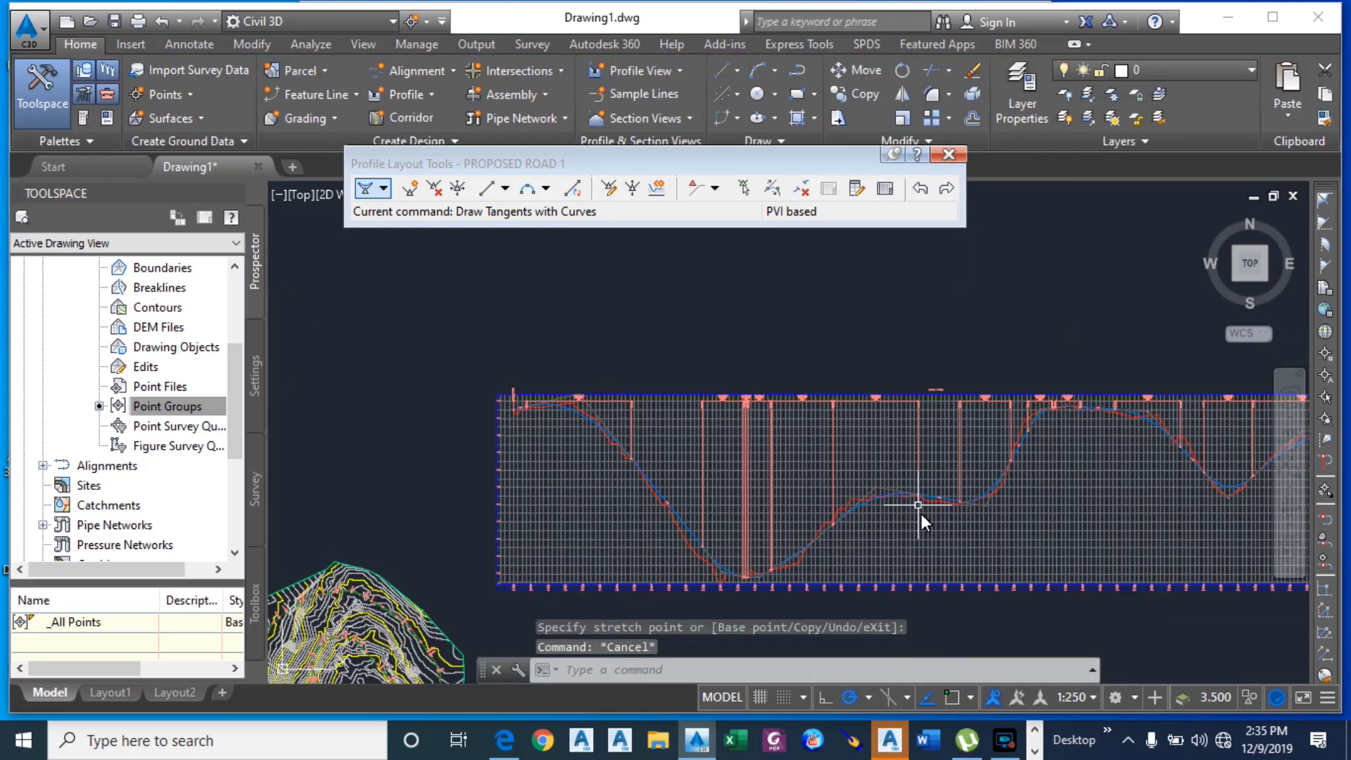
scroll(842, 521, "down", 5)
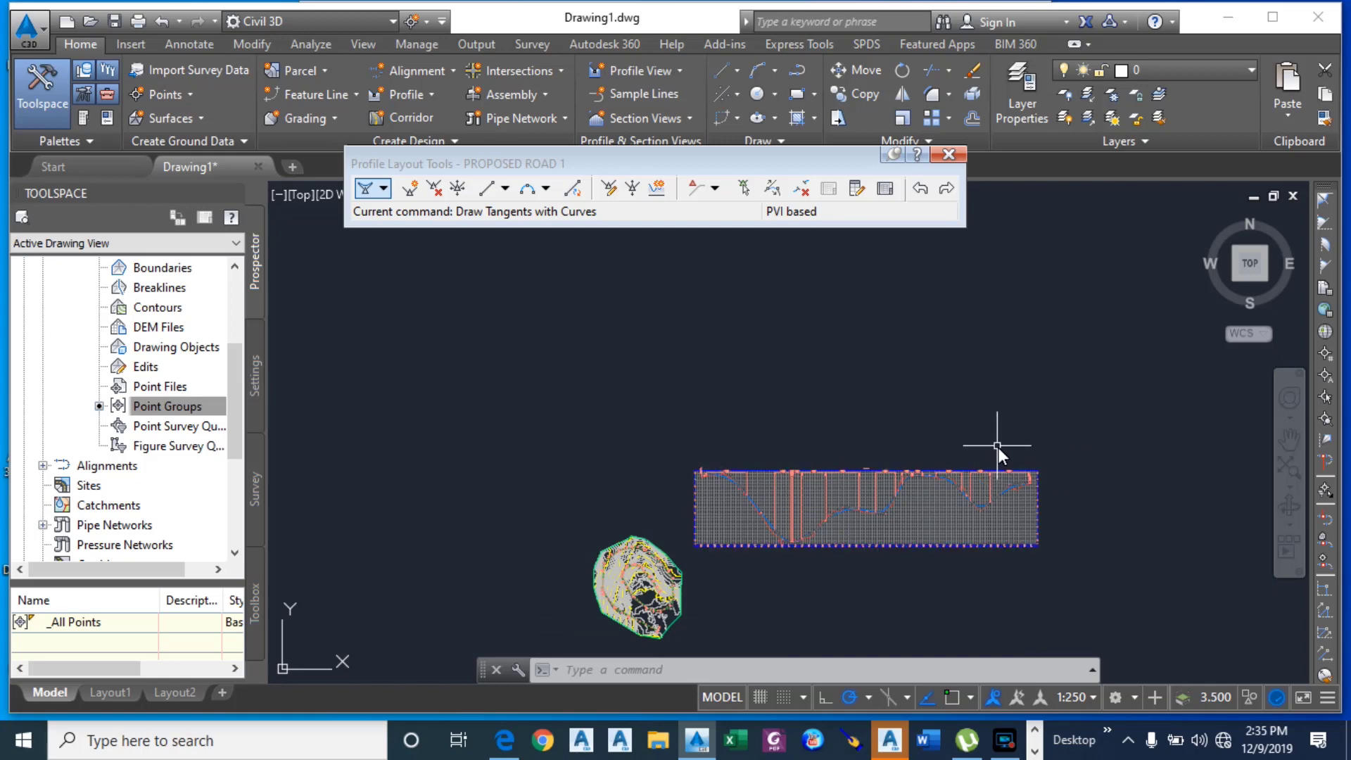
scroll(775, 521, "down", 5)
scroll(743, 570, "up", 7)
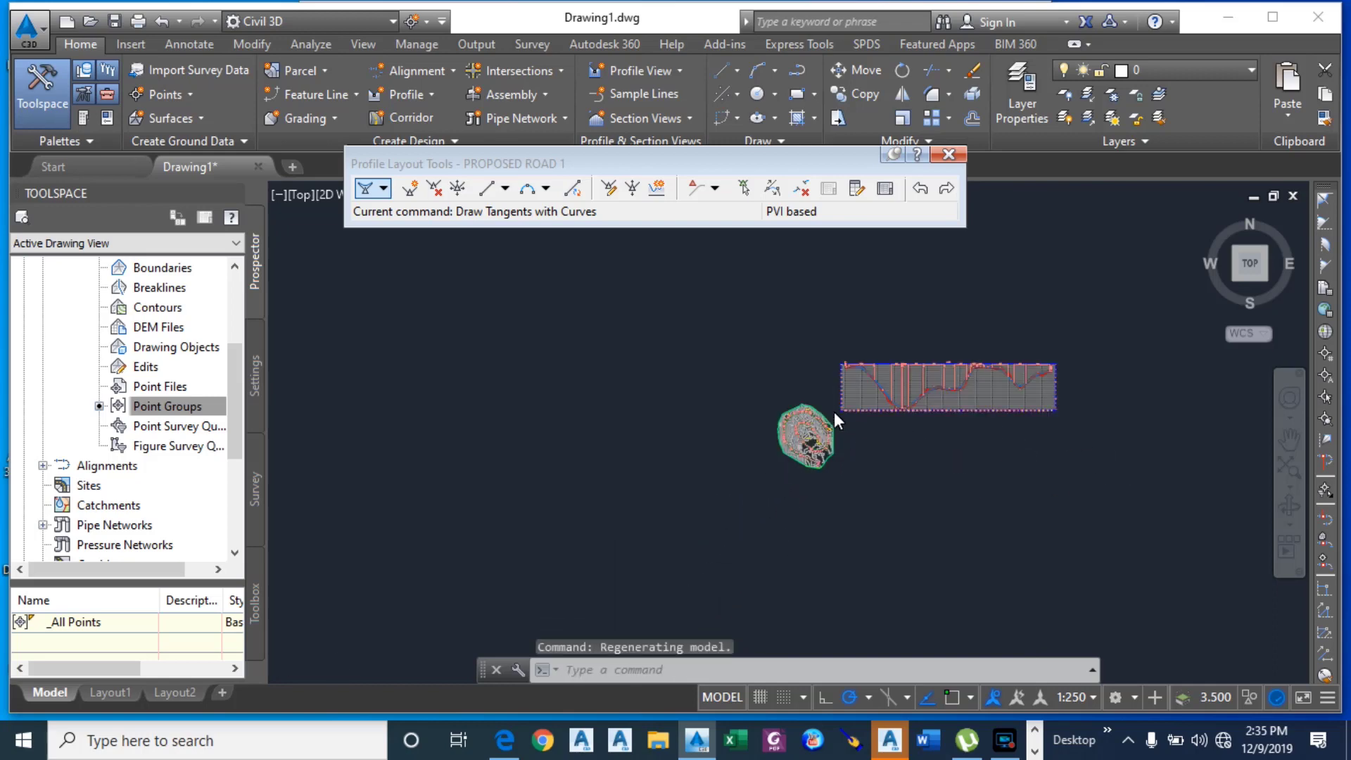
scroll(741, 577, "up", 5)
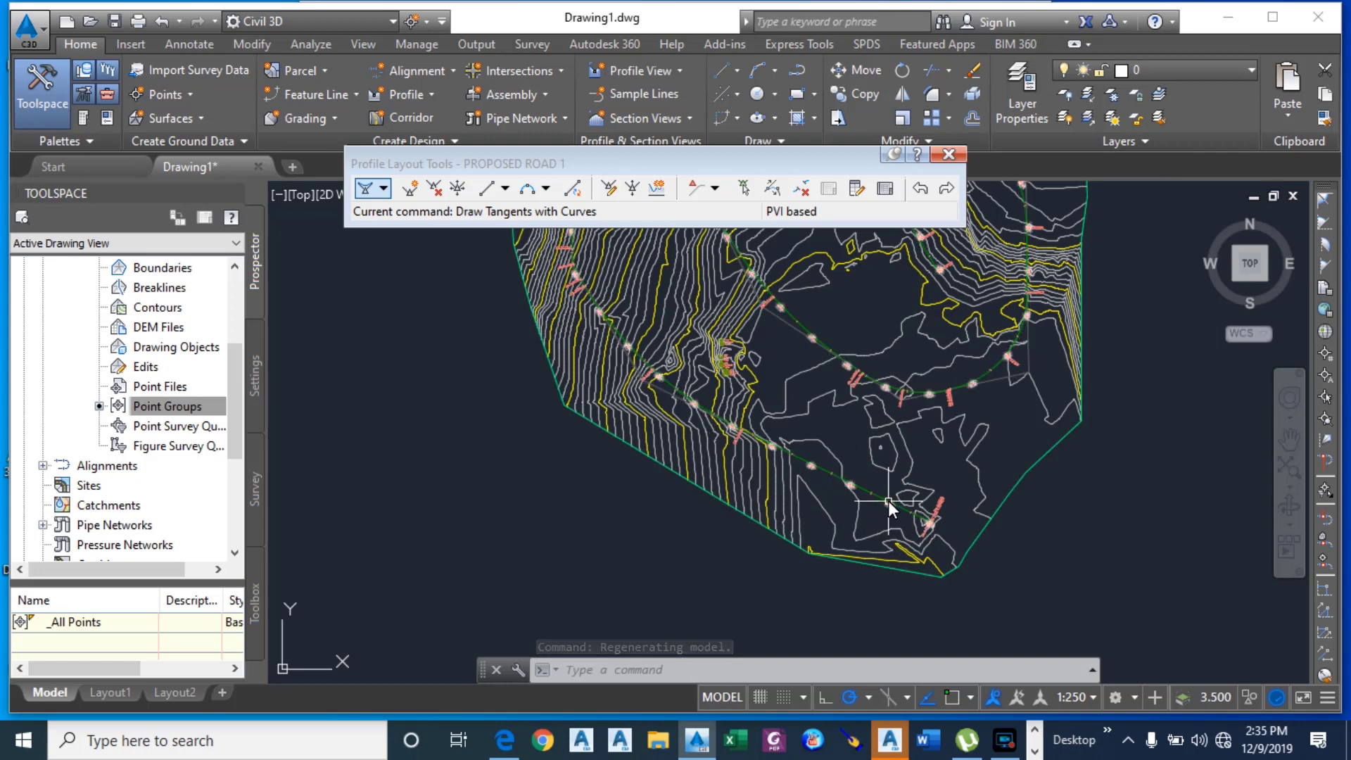
scroll(907, 512, "up", 5)
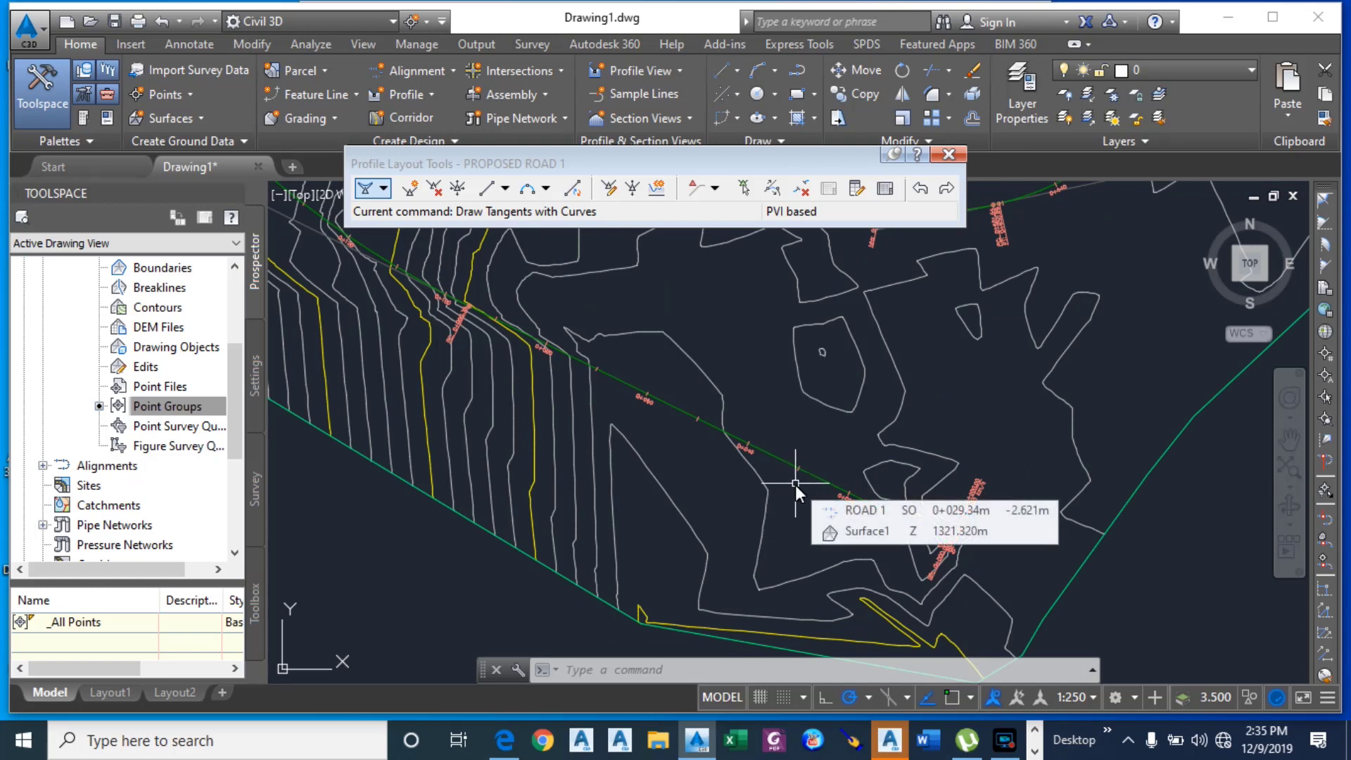
left_click(948, 155)
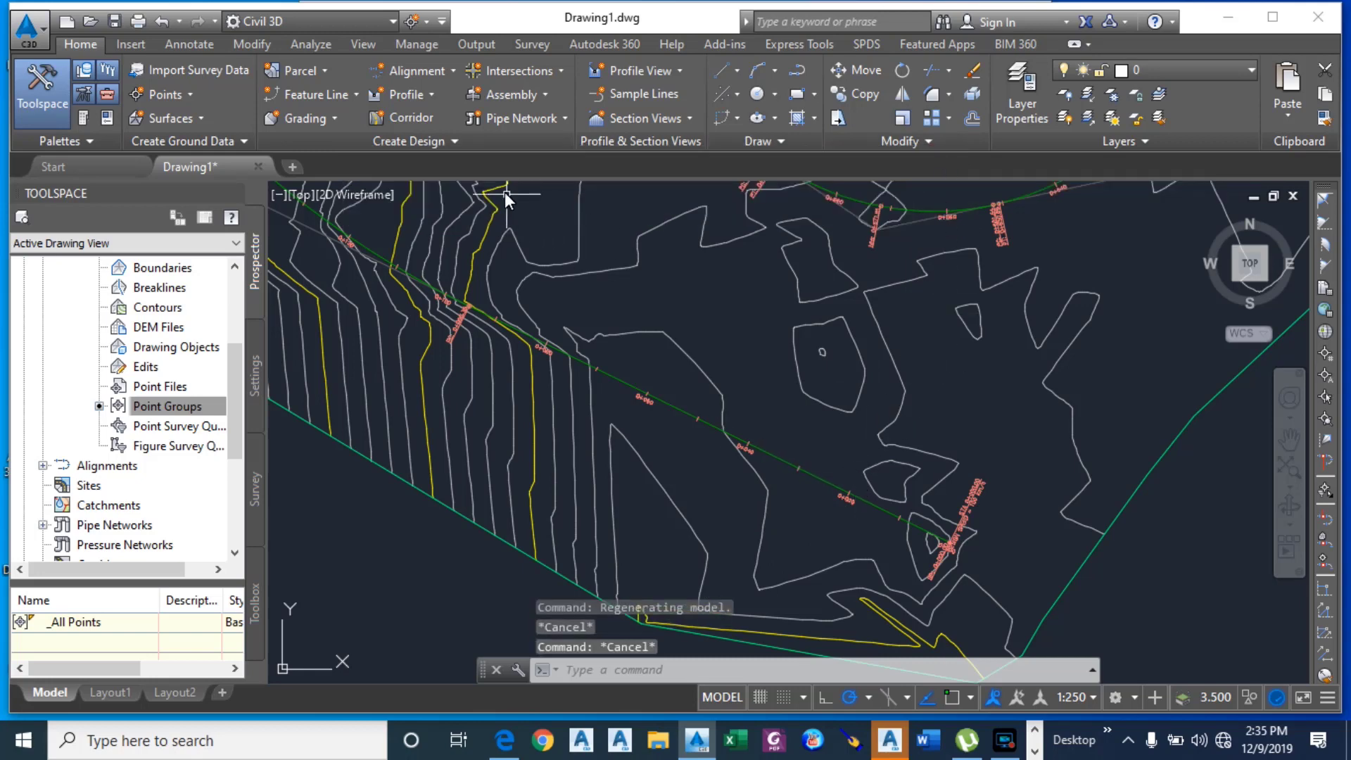
Step: Create a sample line group for the ROAD 1 alignment, sampling Surface1 with the Road Sample Line style and Section Name labels
left_click(646, 94)
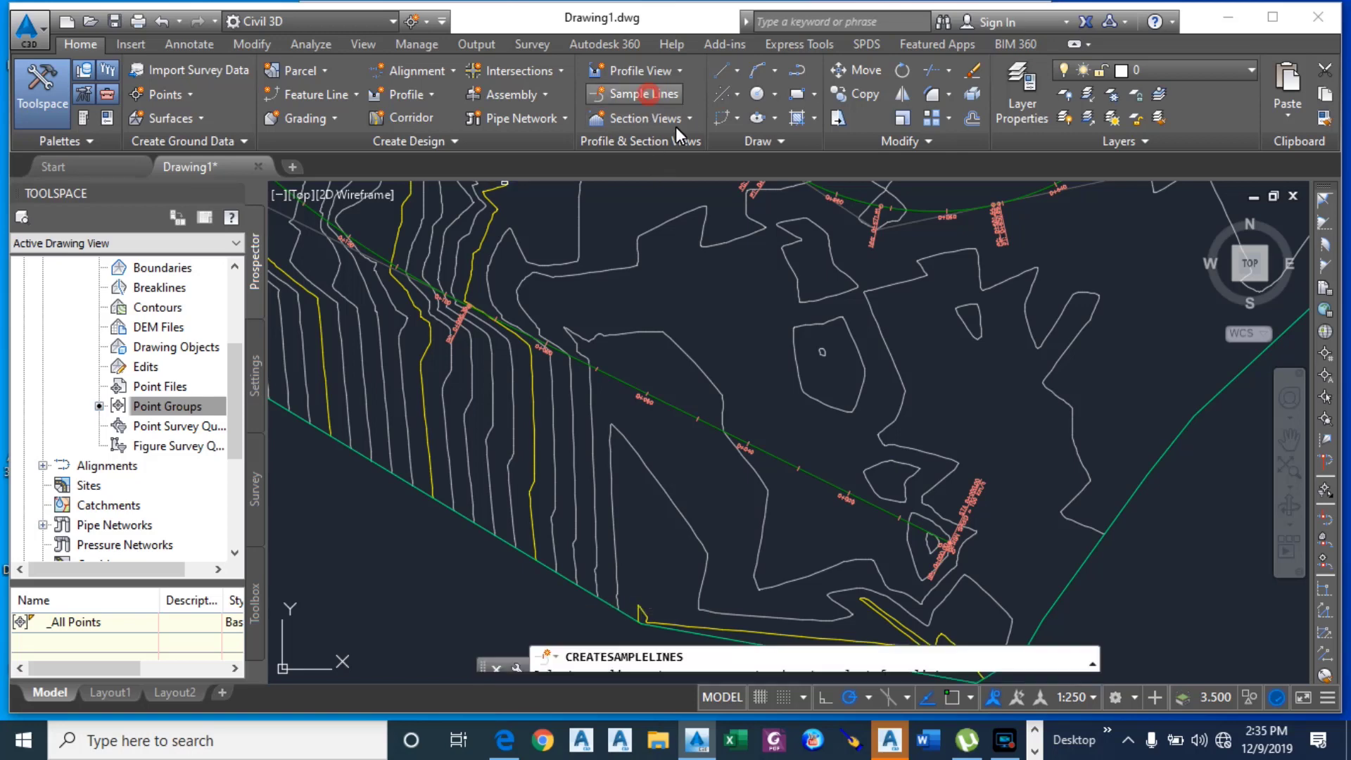
scroll(789, 463, "up", 2)
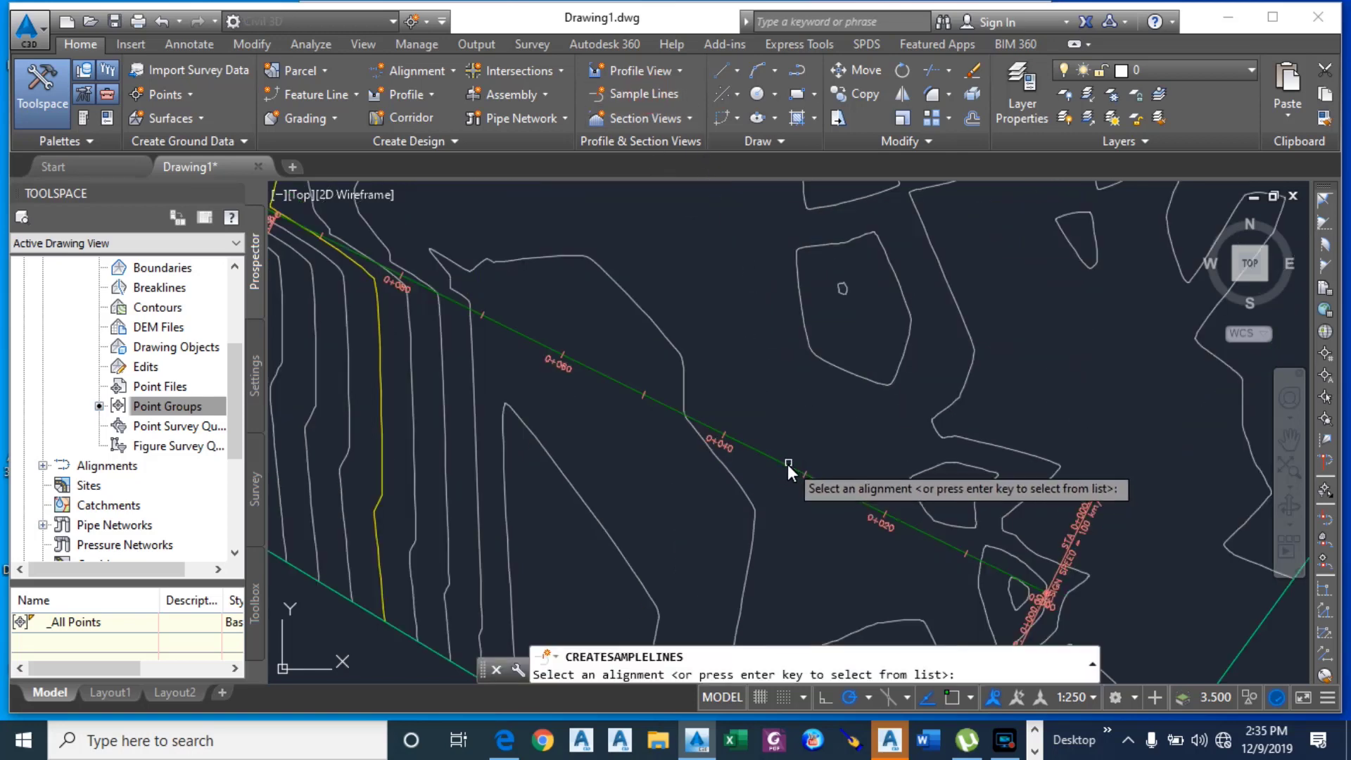
left_click(782, 467)
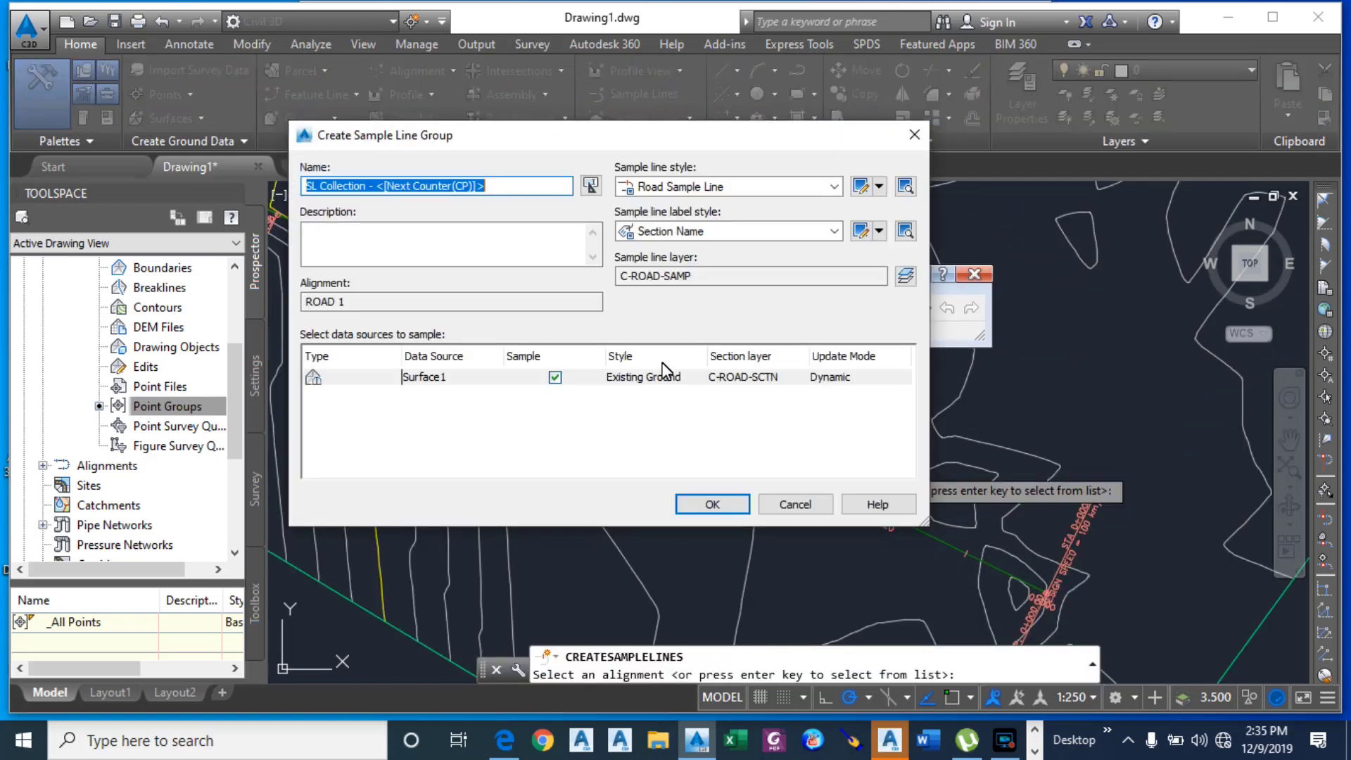
left_click(710, 504)
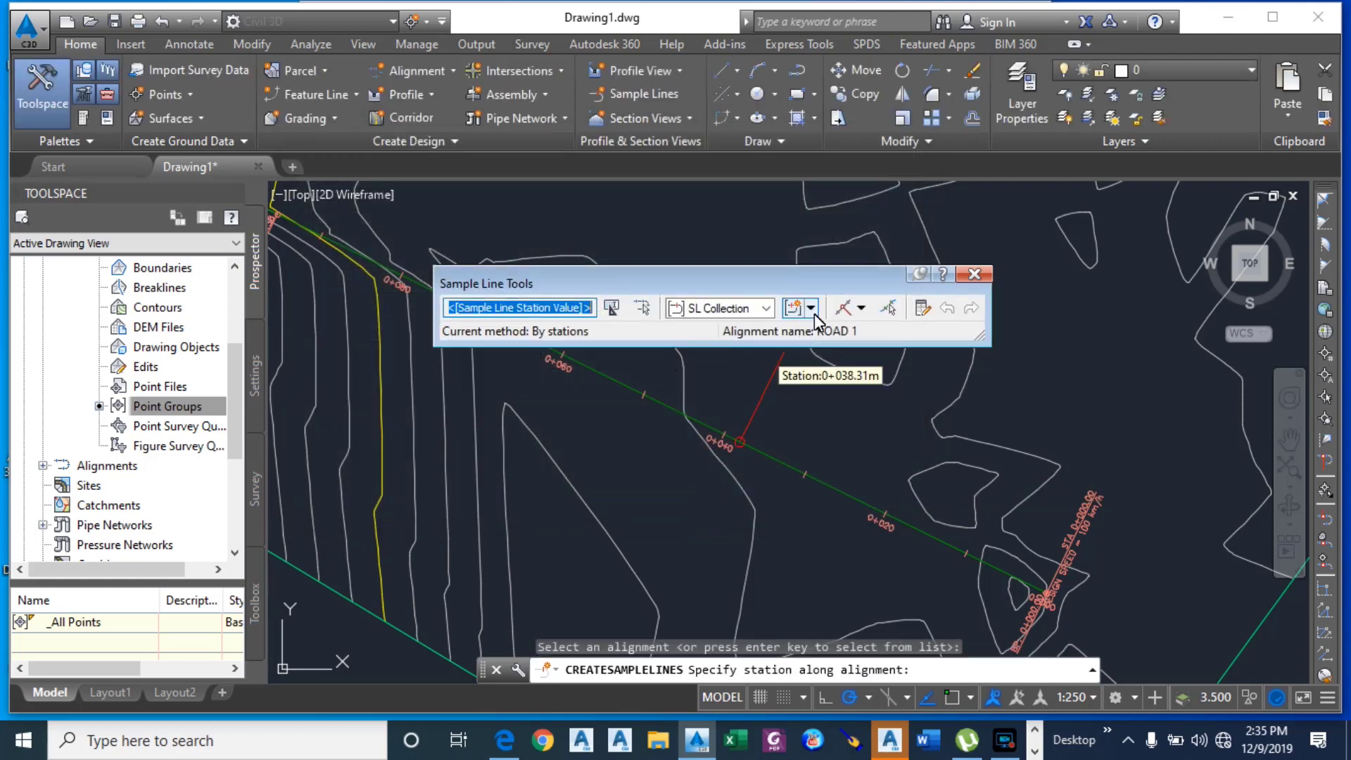
Step: Generate sample lines by range of stations over all of ROAD 1, with 20 m left and right swath widths and 20 m increments
scroll(715, 480, "down", 2)
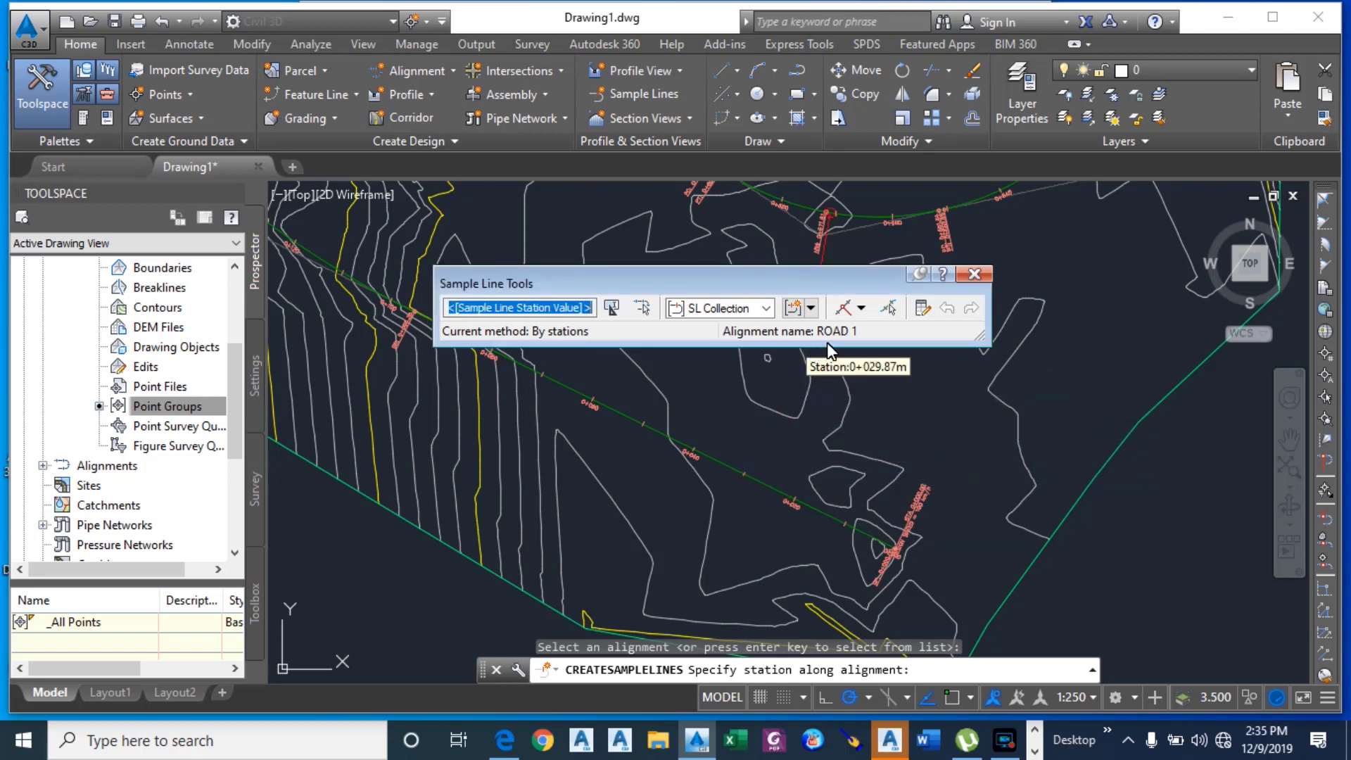
left_click(862, 309)
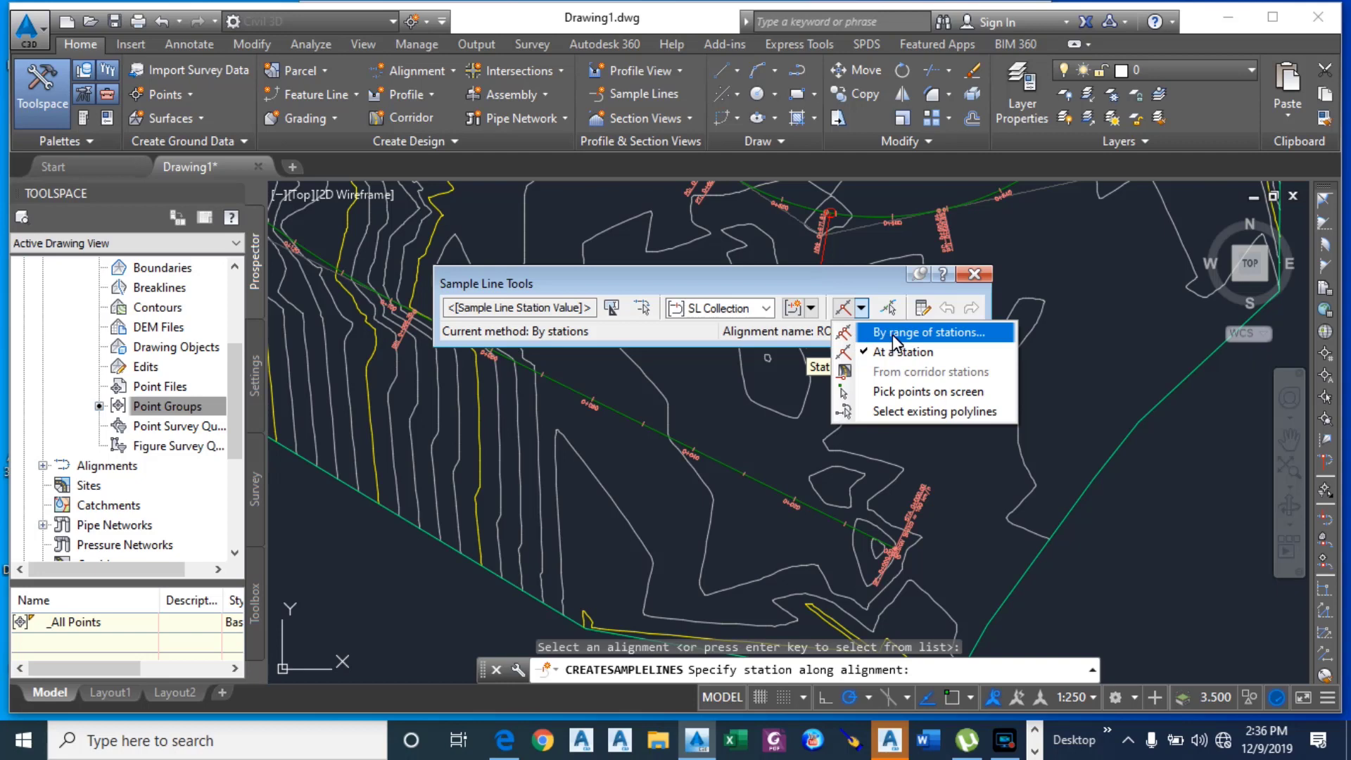
left_click(893, 335)
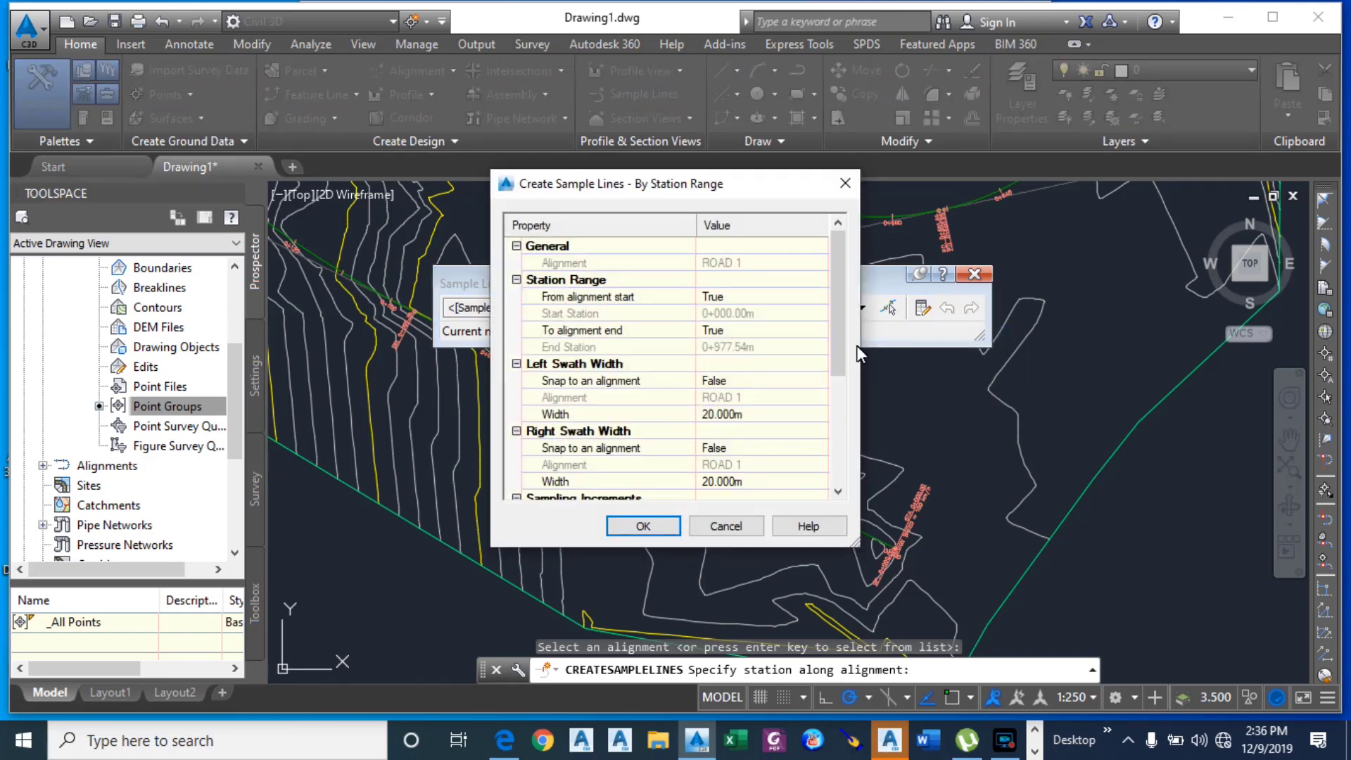
left_click_drag(838, 305, 834, 377)
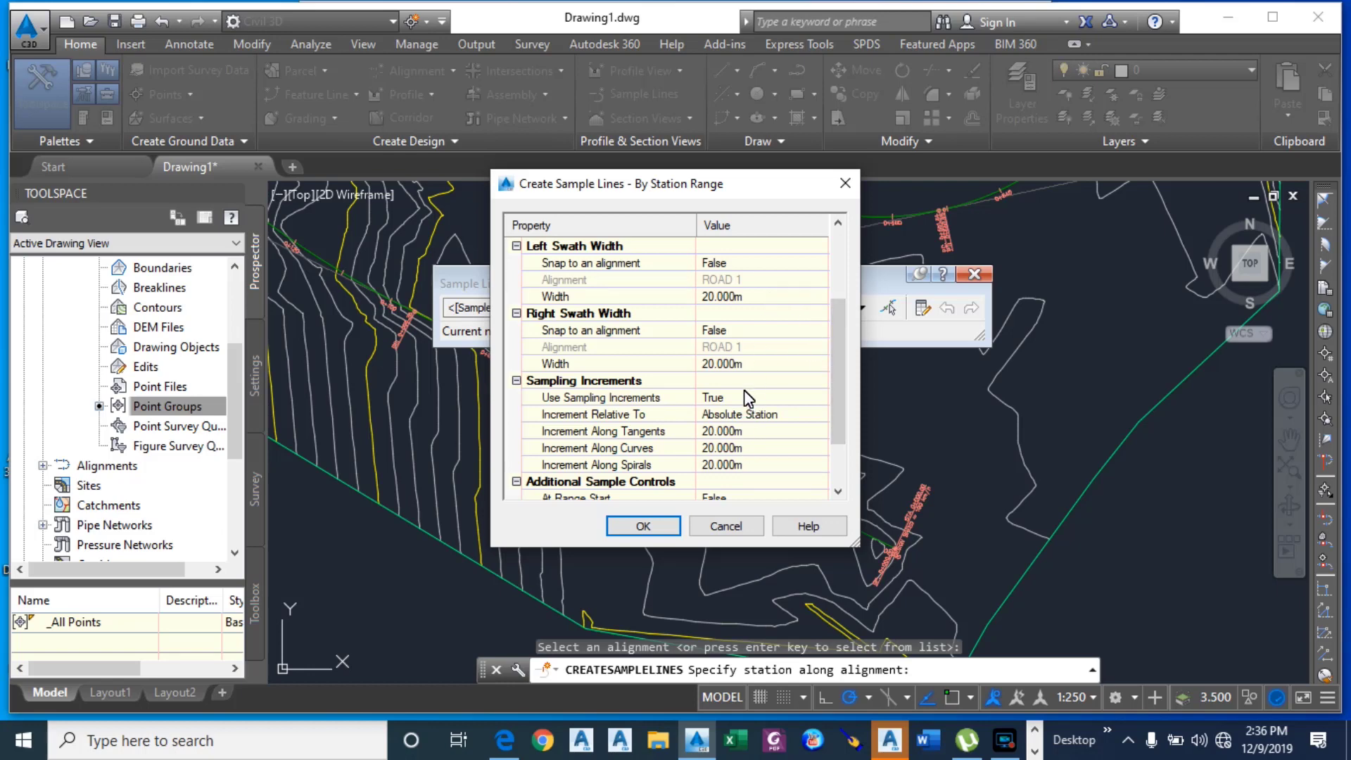
left_click(719, 304)
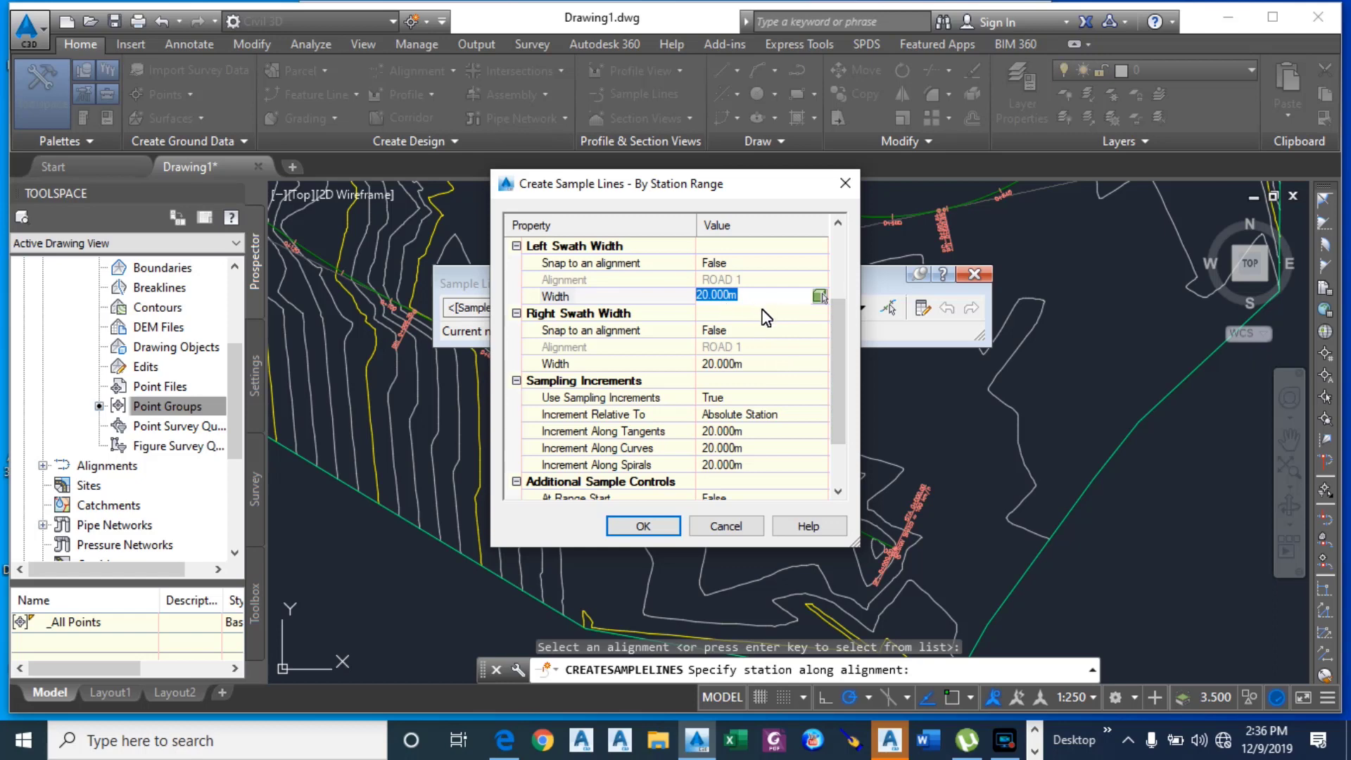
left_click(838, 364)
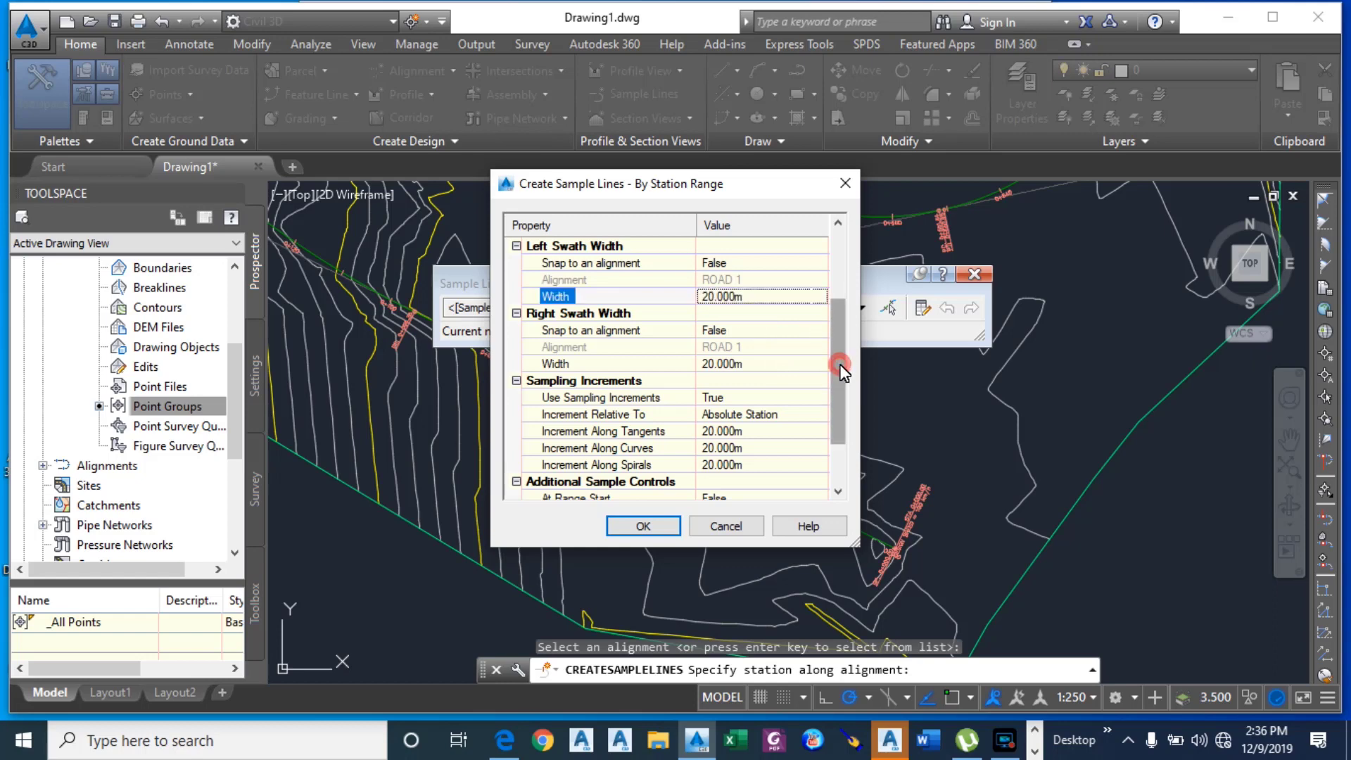
left_click(646, 523)
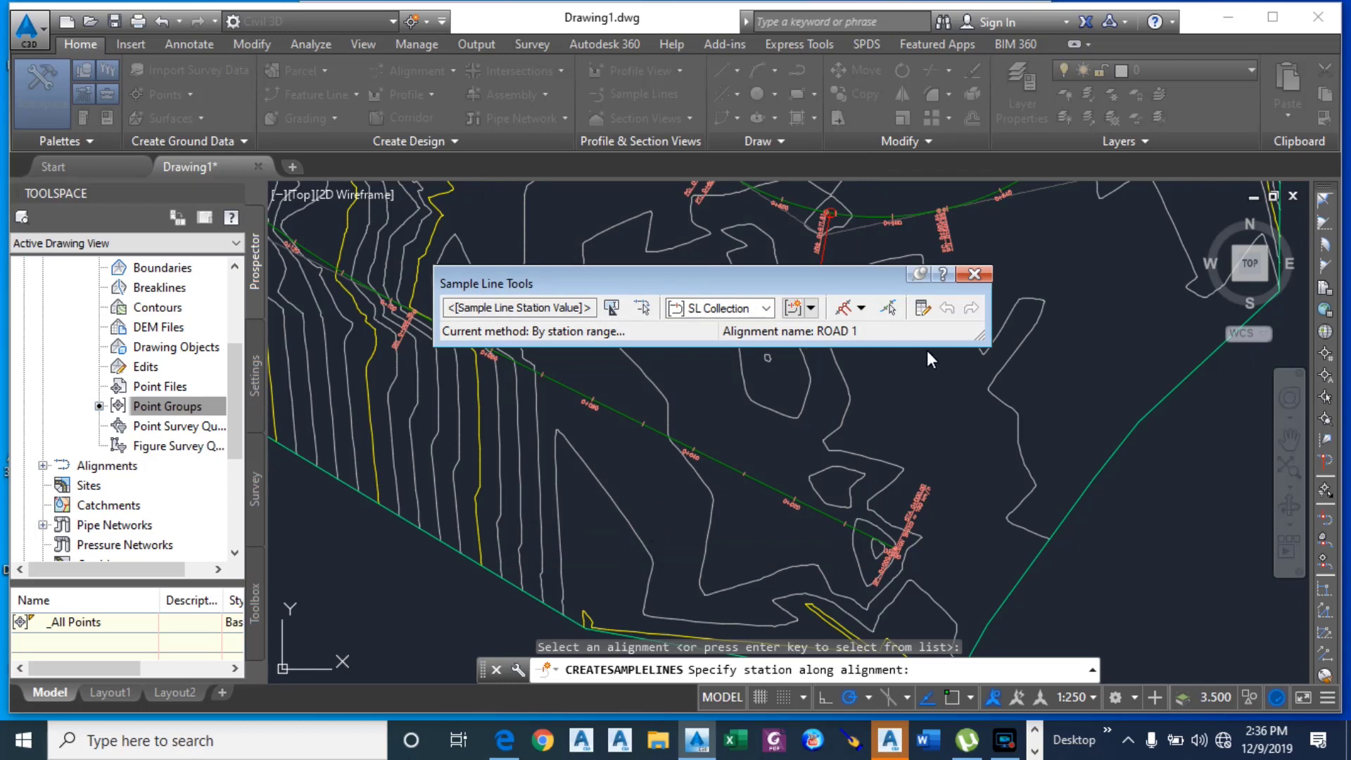
Step: Check the placement of the new sample lines across ROAD 1 and finish the sample line command
scroll(782, 525, "down", 6)
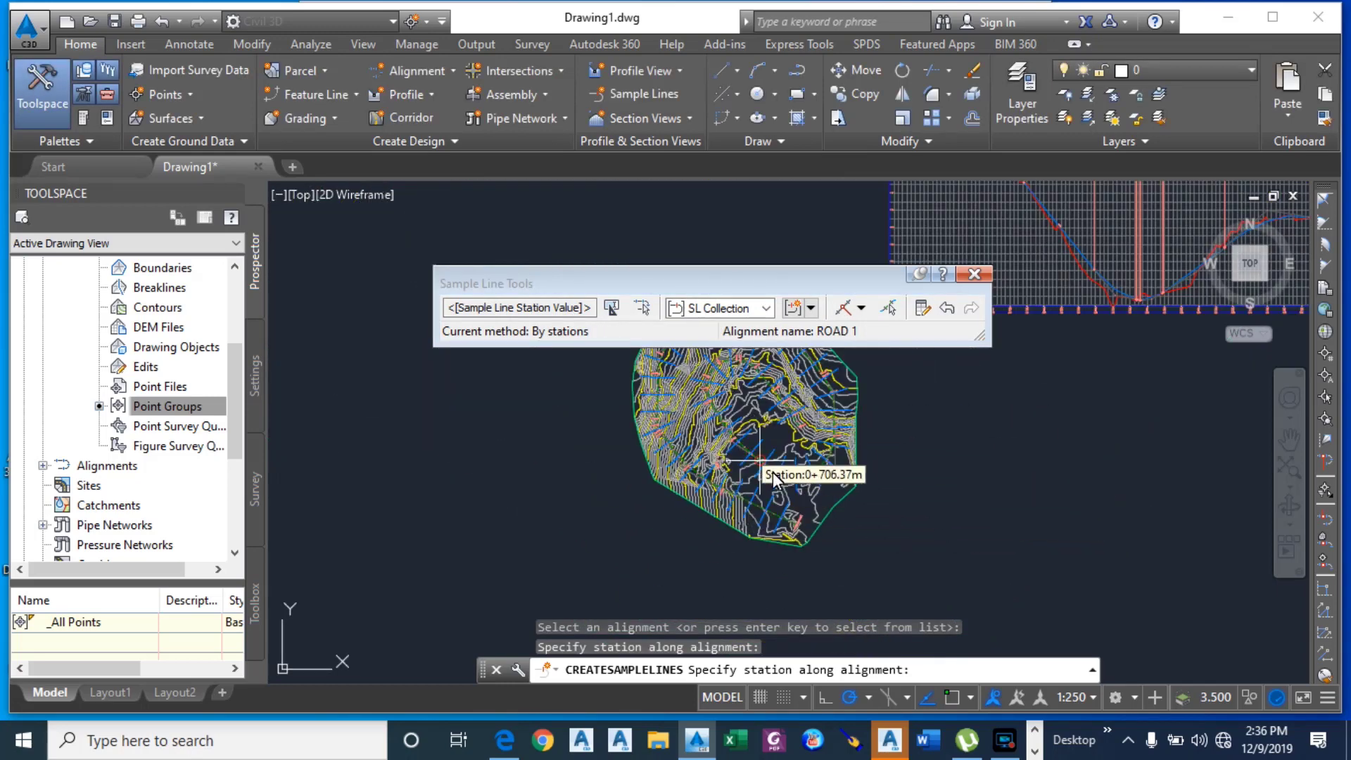
scroll(767, 485, "up", 4)
scroll(763, 493, "up", 2)
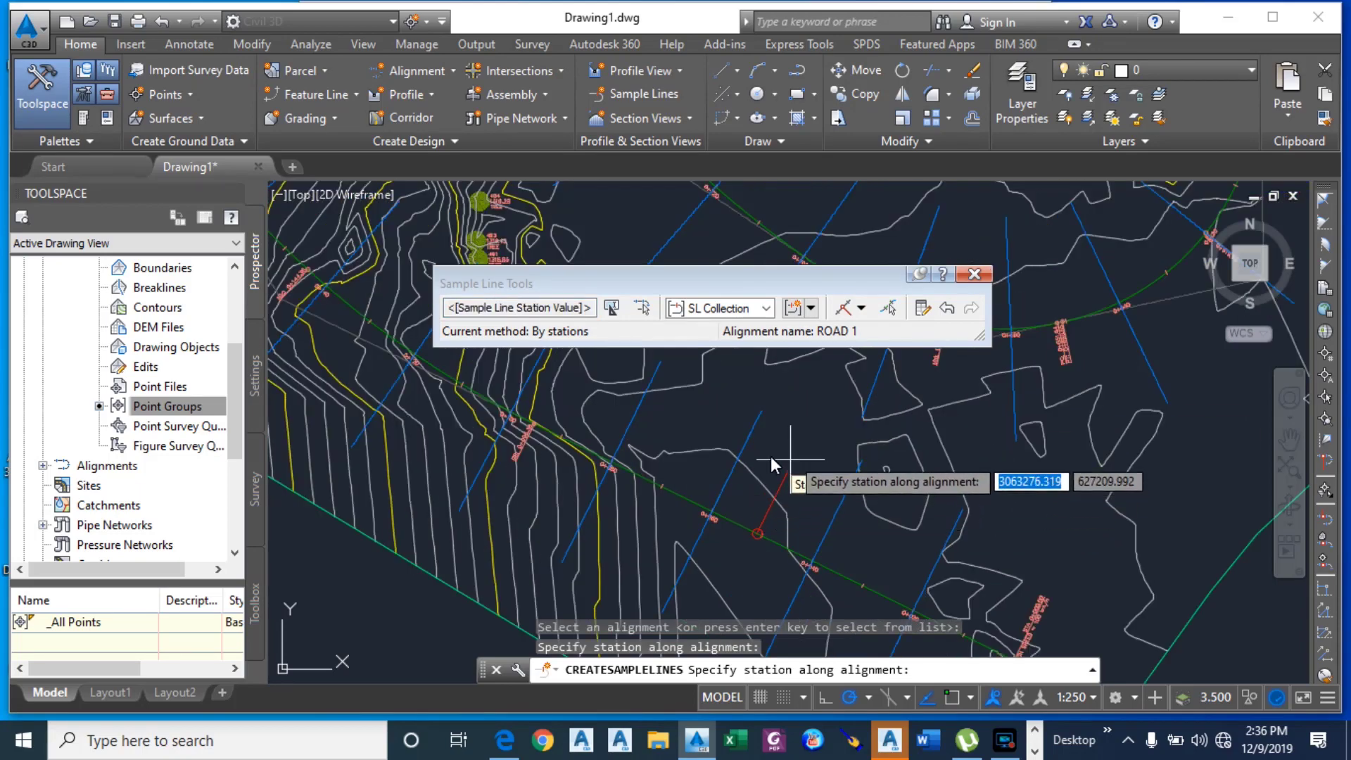
scroll(767, 480, "down", 2)
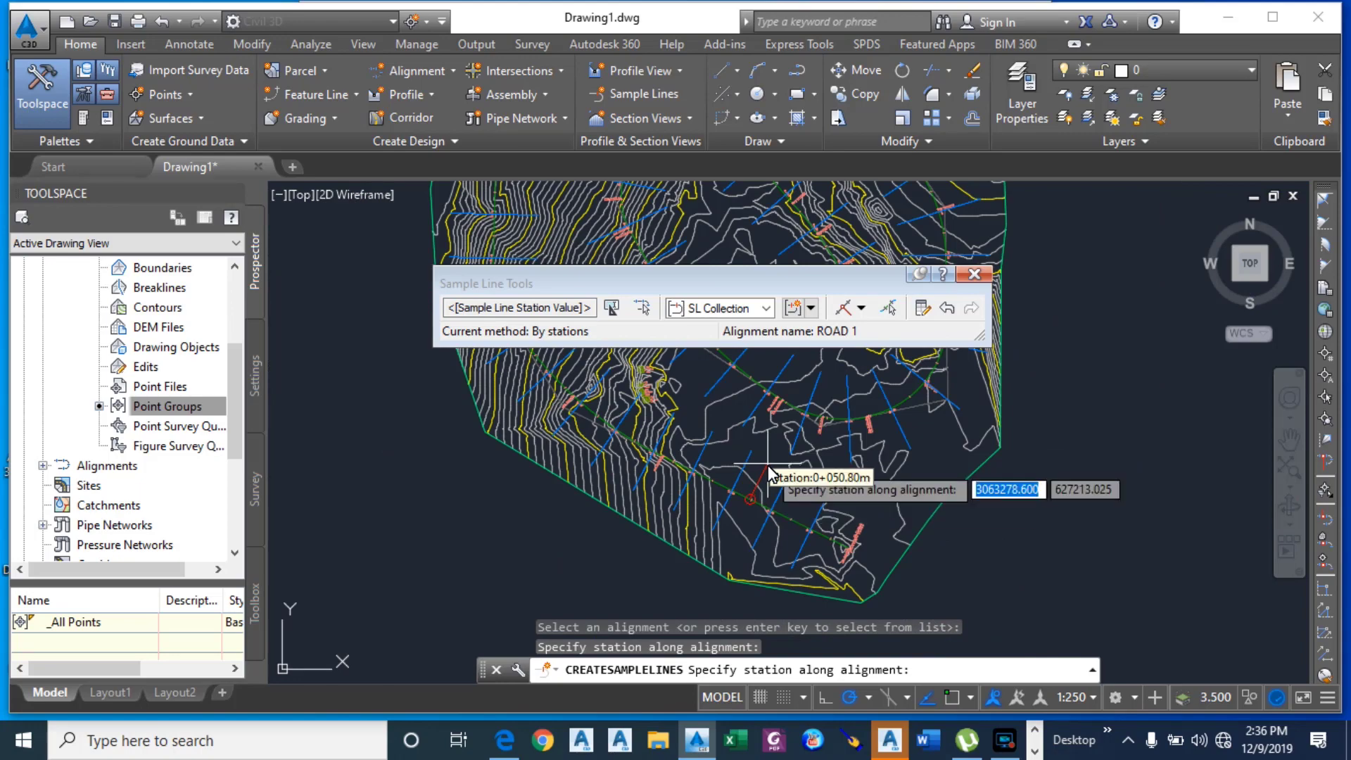
scroll(764, 466, "up", 2)
scroll(762, 463, "up", 2)
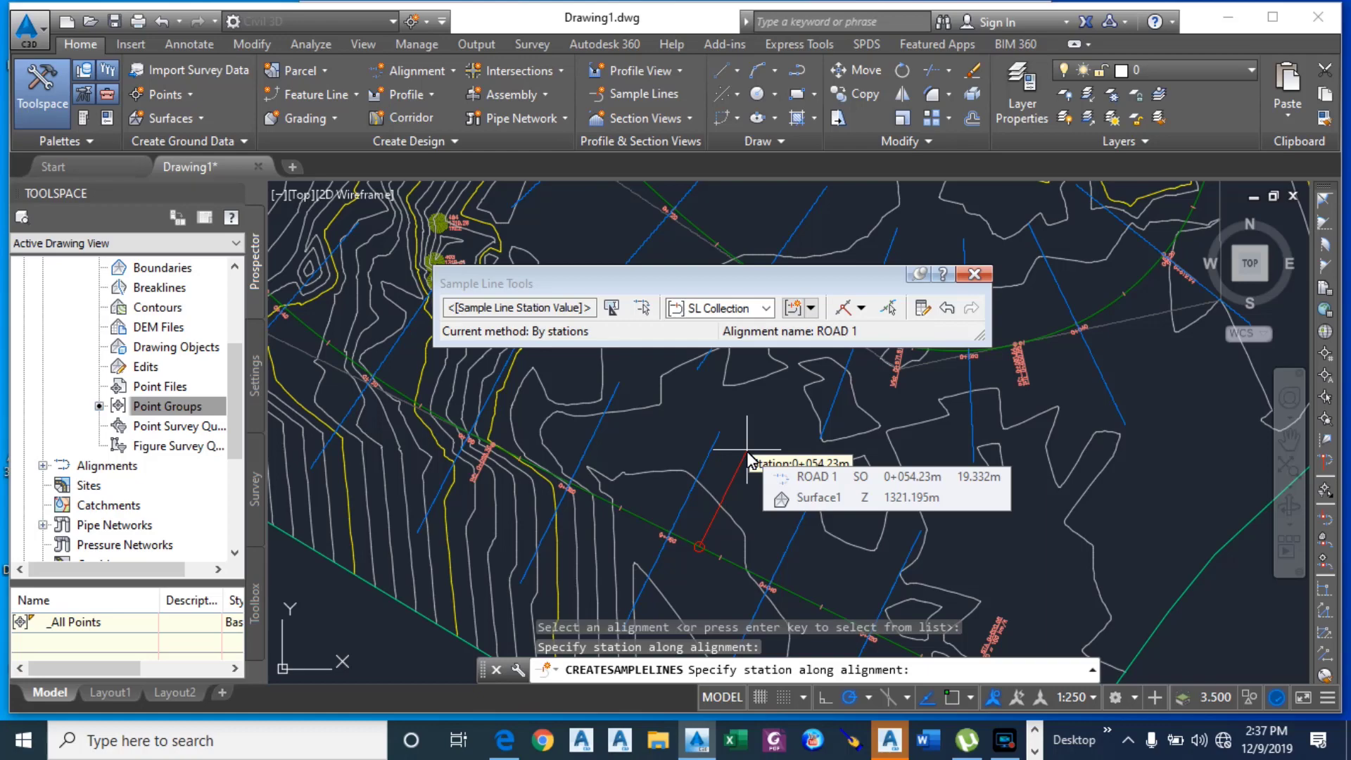
key("Return")
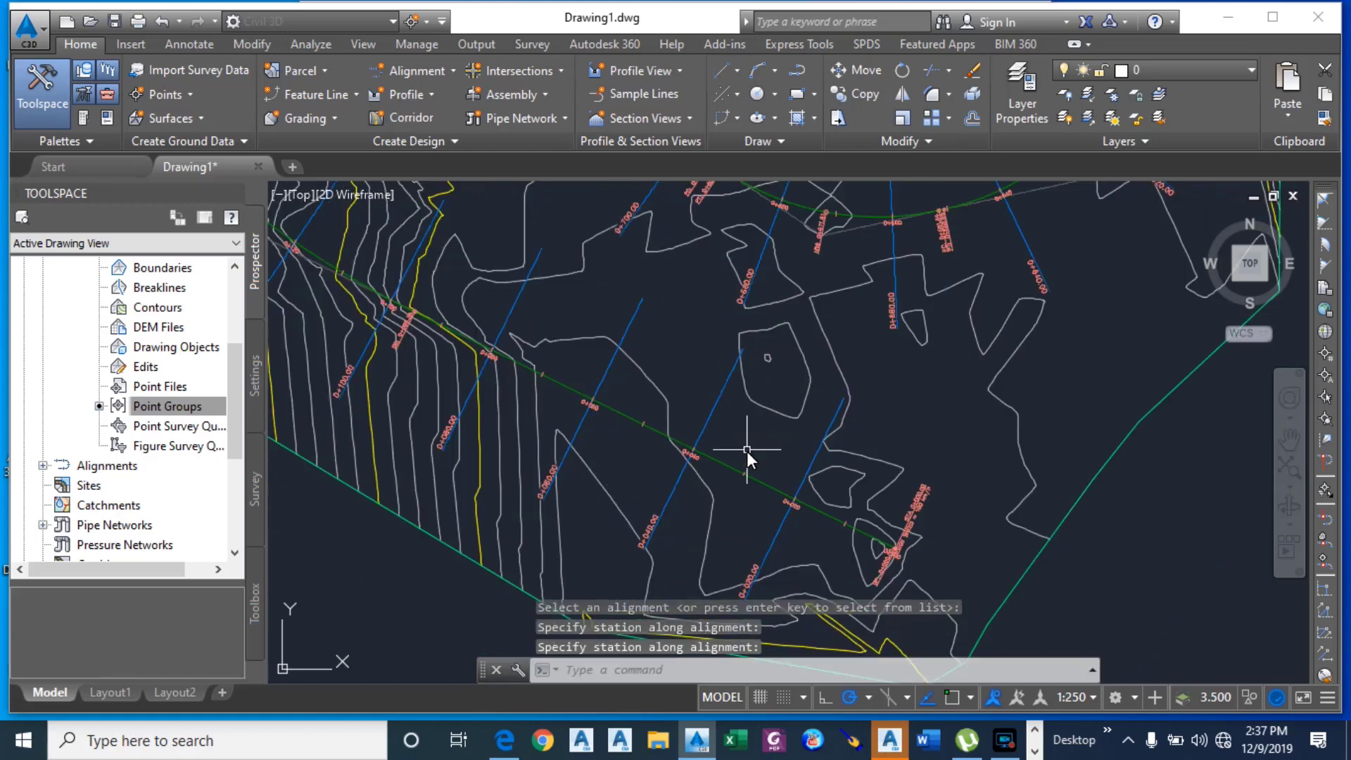
Step: Examine the sample lines and their station labels along the whole ROAD 1 alignment
scroll(656, 550, "up", 6)
scroll(646, 463, "down", 8)
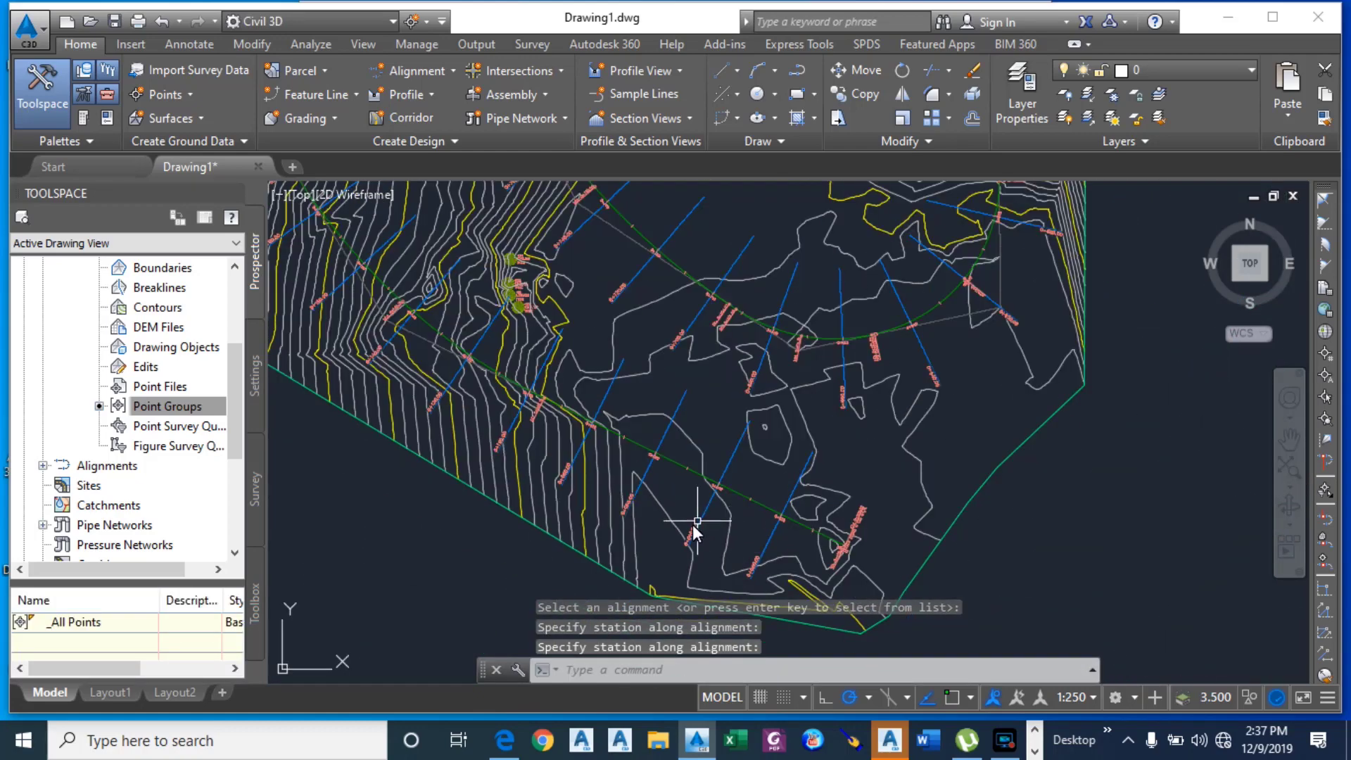
scroll(687, 242, "up", 6)
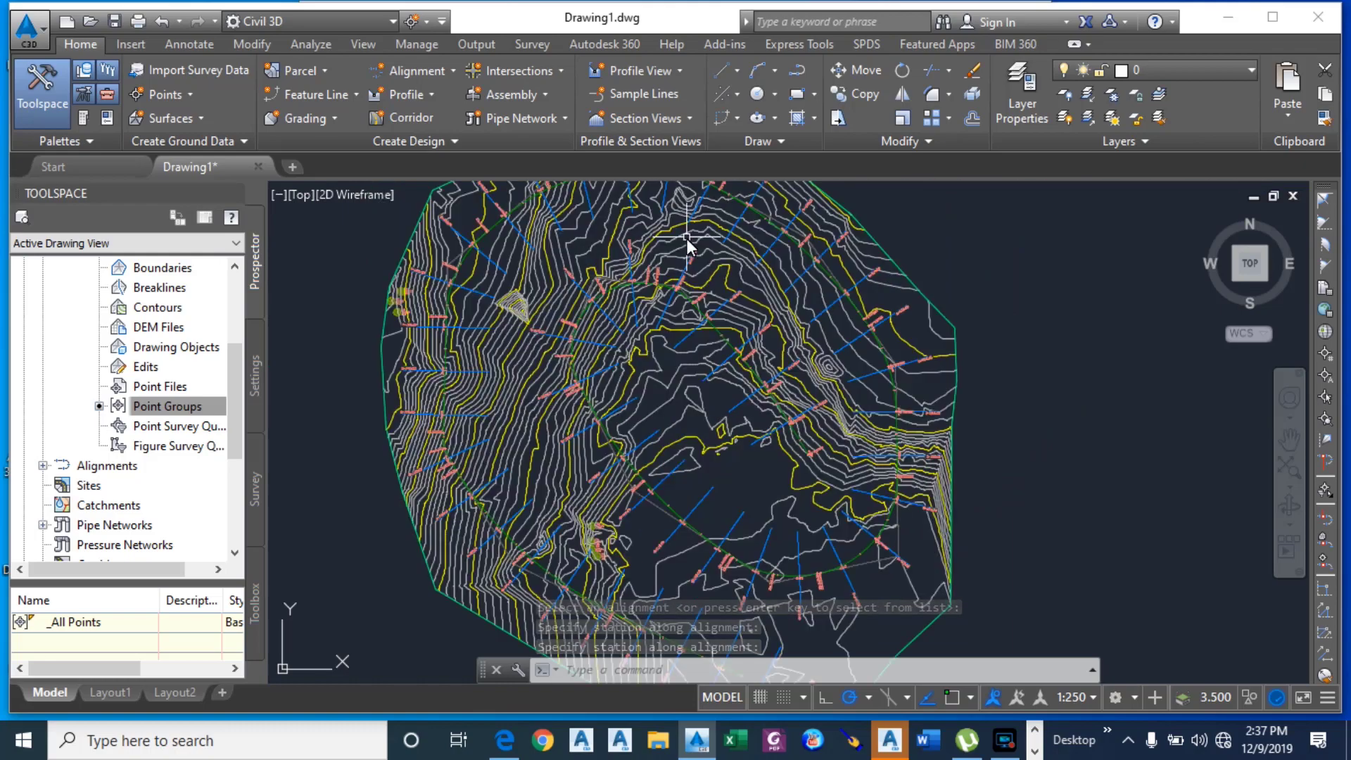
scroll(735, 331, "up", 2)
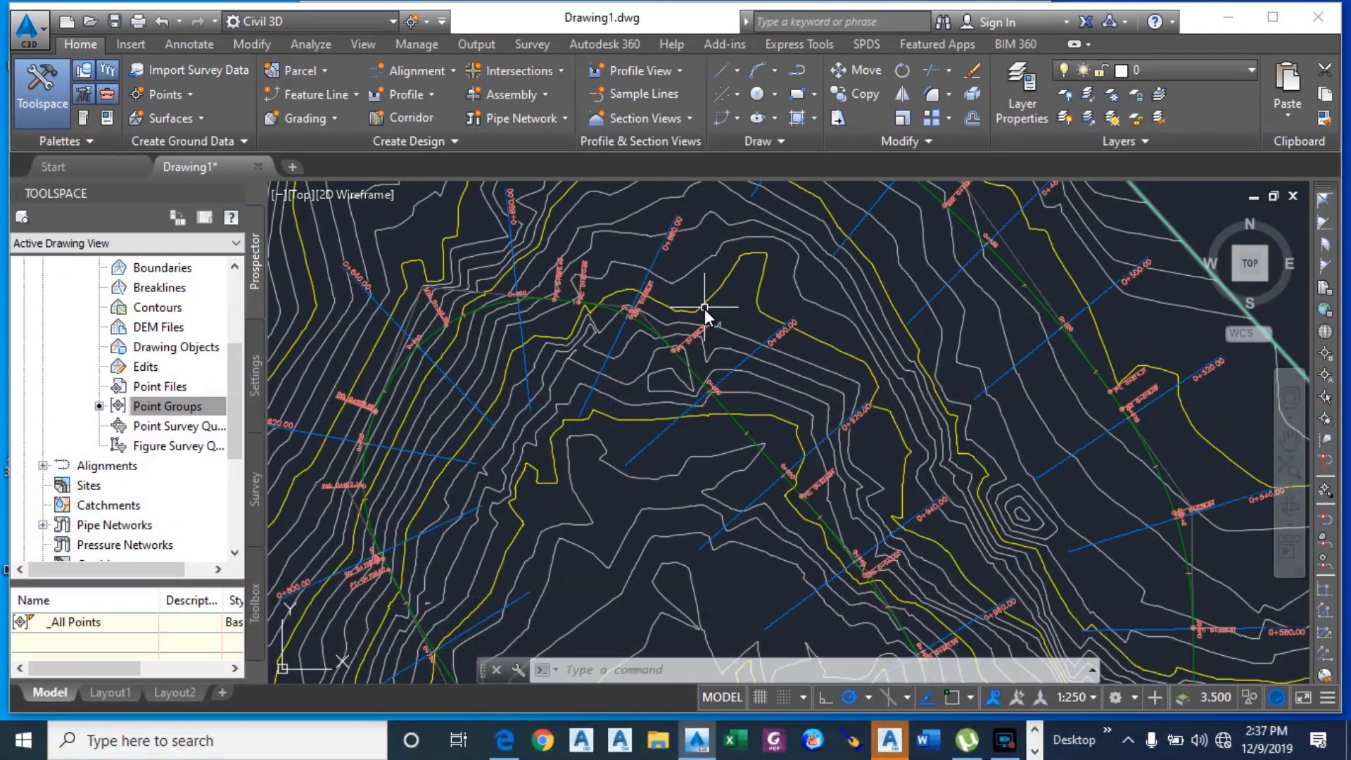
scroll(542, 352, "down", 2)
scroll(728, 339, "down", 5)
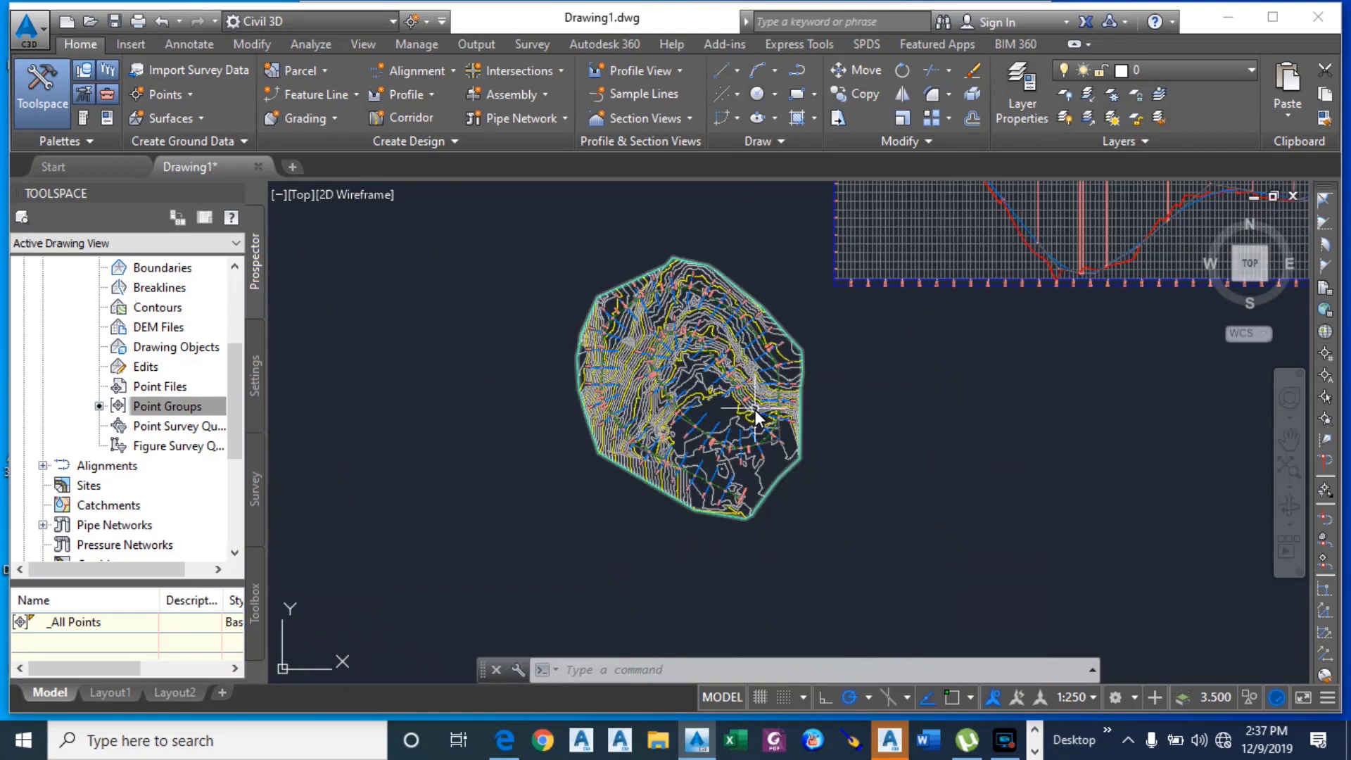
scroll(774, 419, "up", 6)
scroll(819, 468, "down", 4)
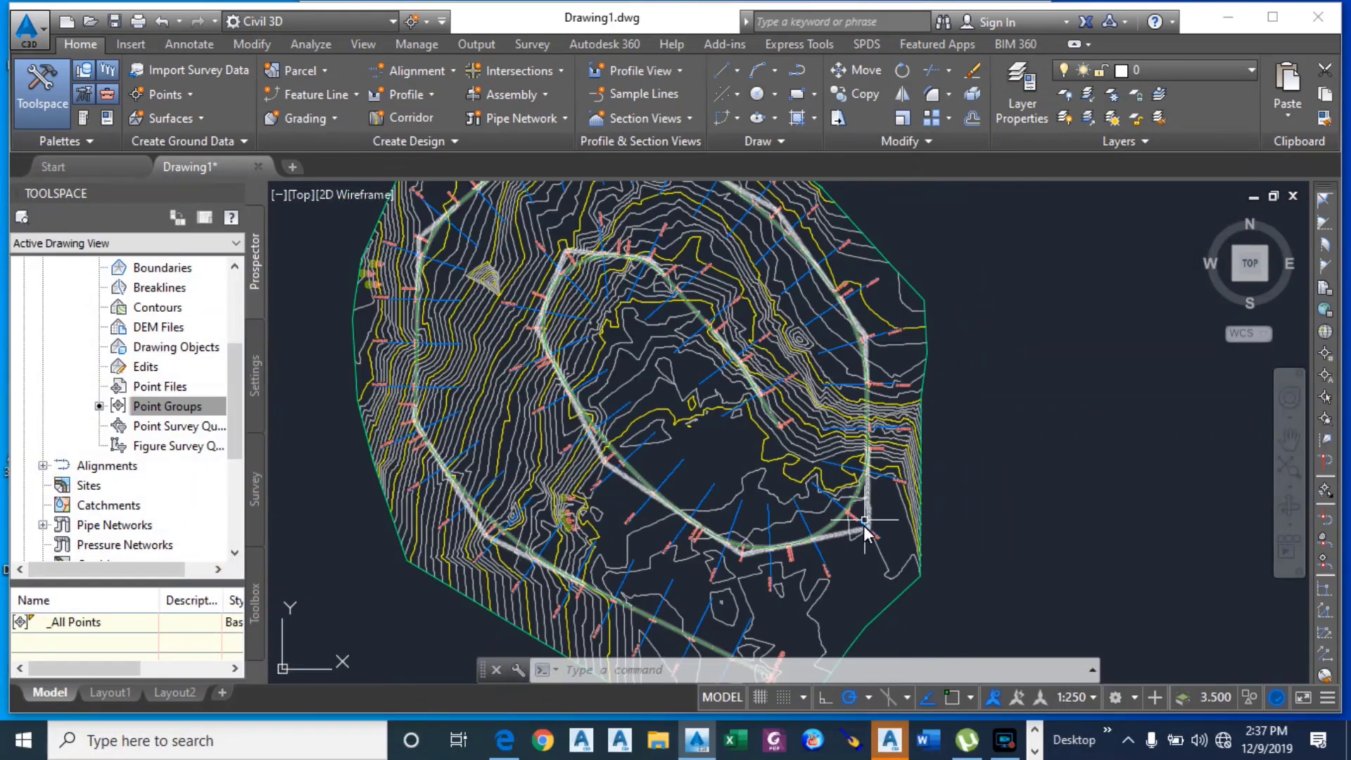
scroll(623, 272, "down", 2)
scroll(624, 268, "up", 3)
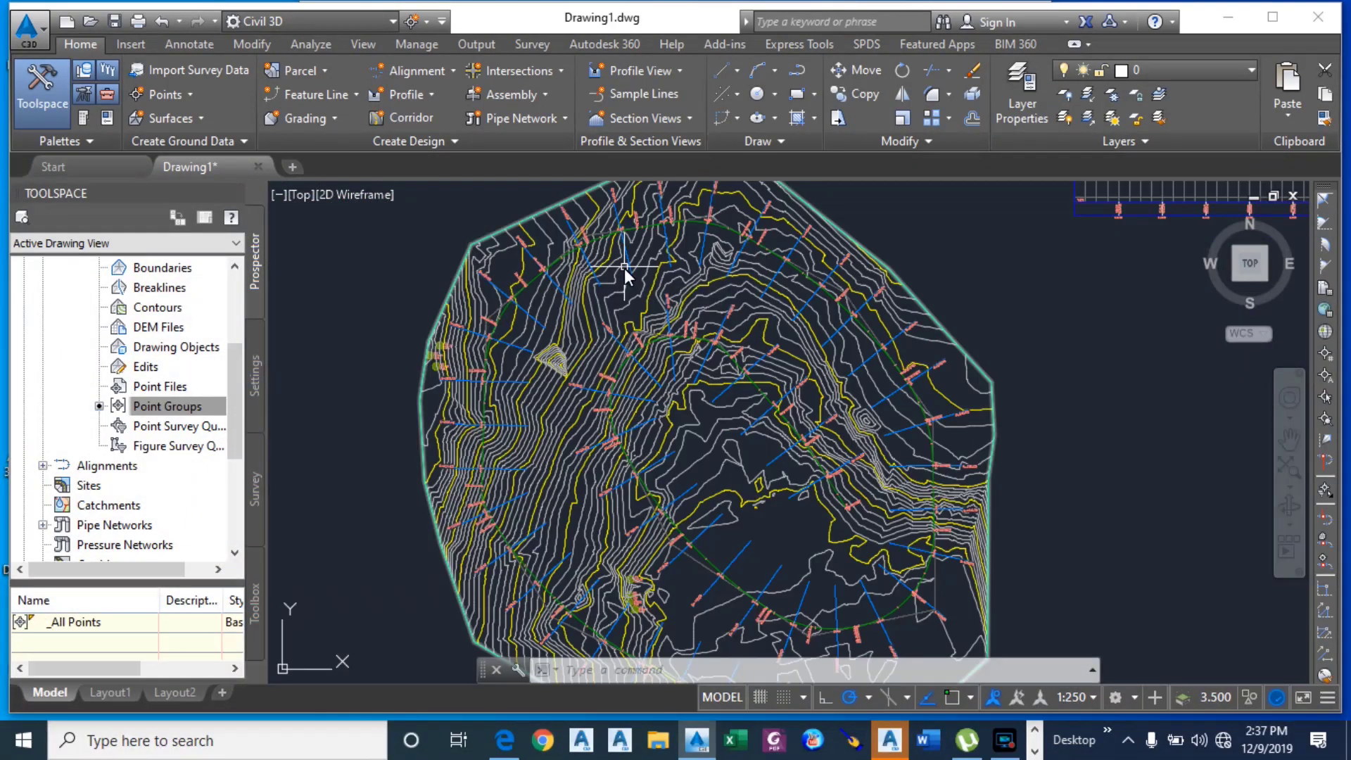
scroll(682, 349, "down", 2)
scroll(686, 333, "up", 4)
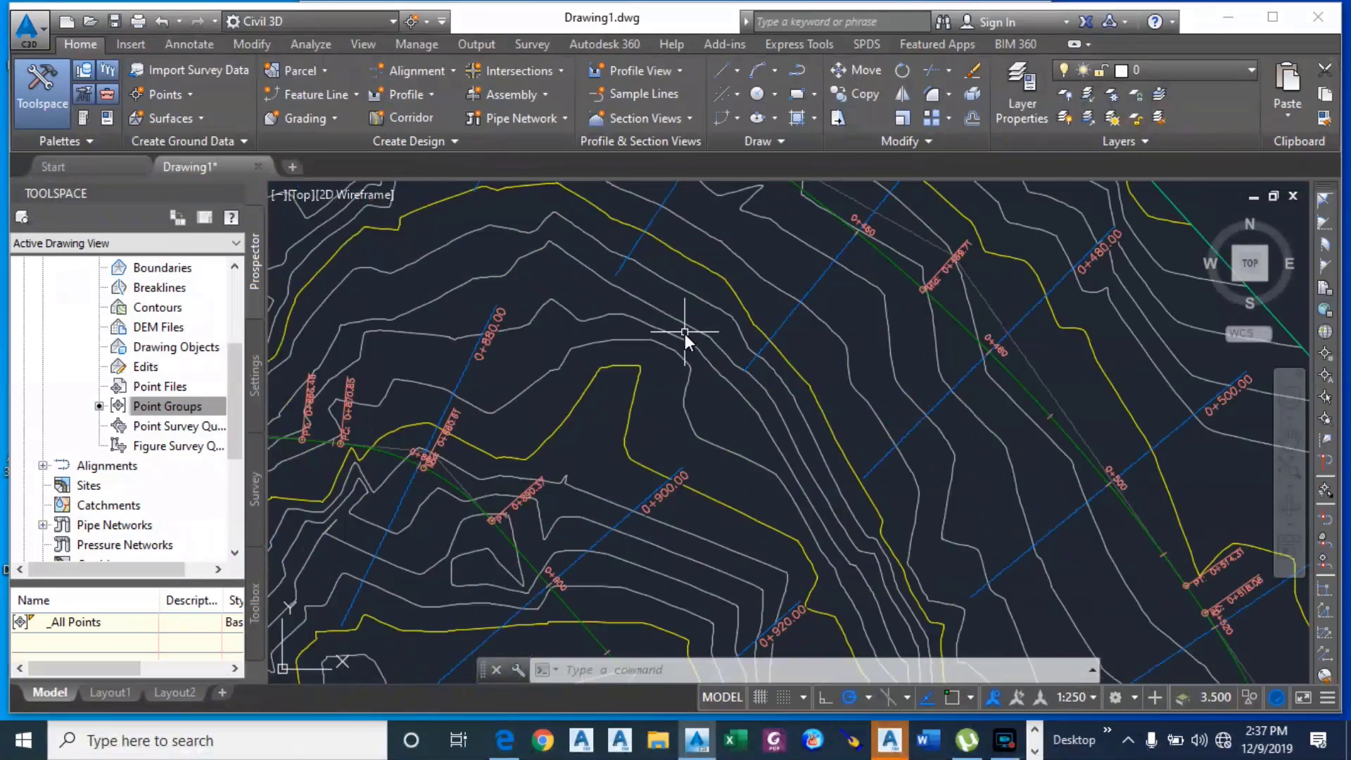
Step: Start multiple section views for the ROAD 1 alignment and its SL Collection - 1 sample line group, with the description MSV1
scroll(629, 356, "down", 4)
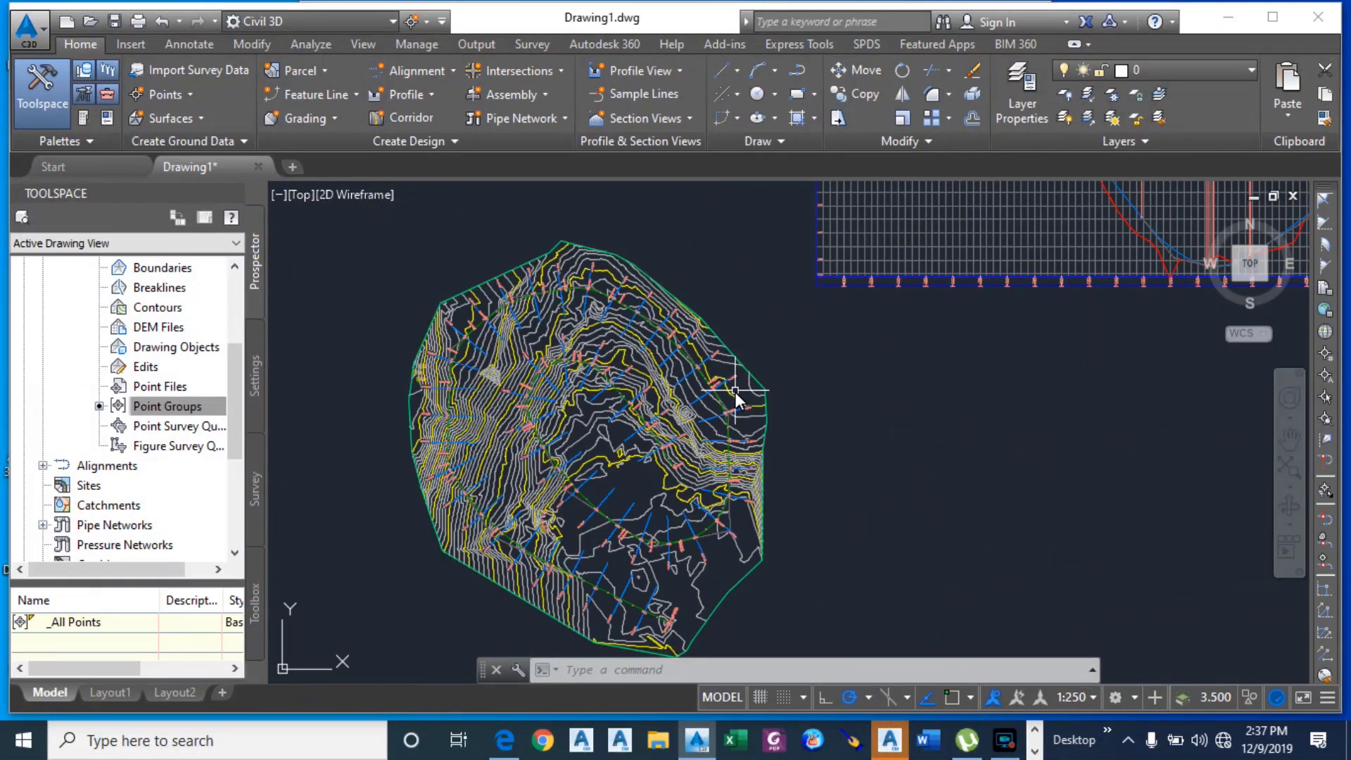
mouse_move(725, 374)
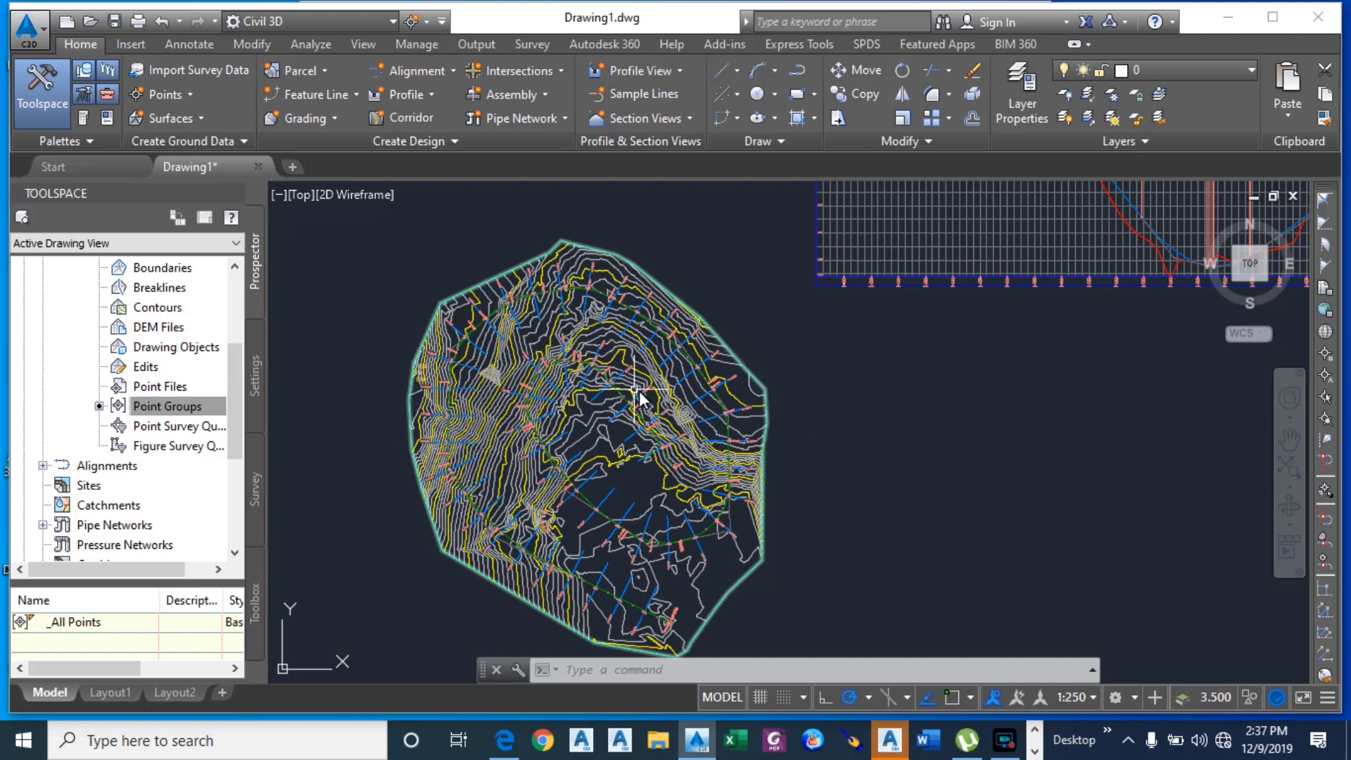
scroll(589, 363, "down", 4)
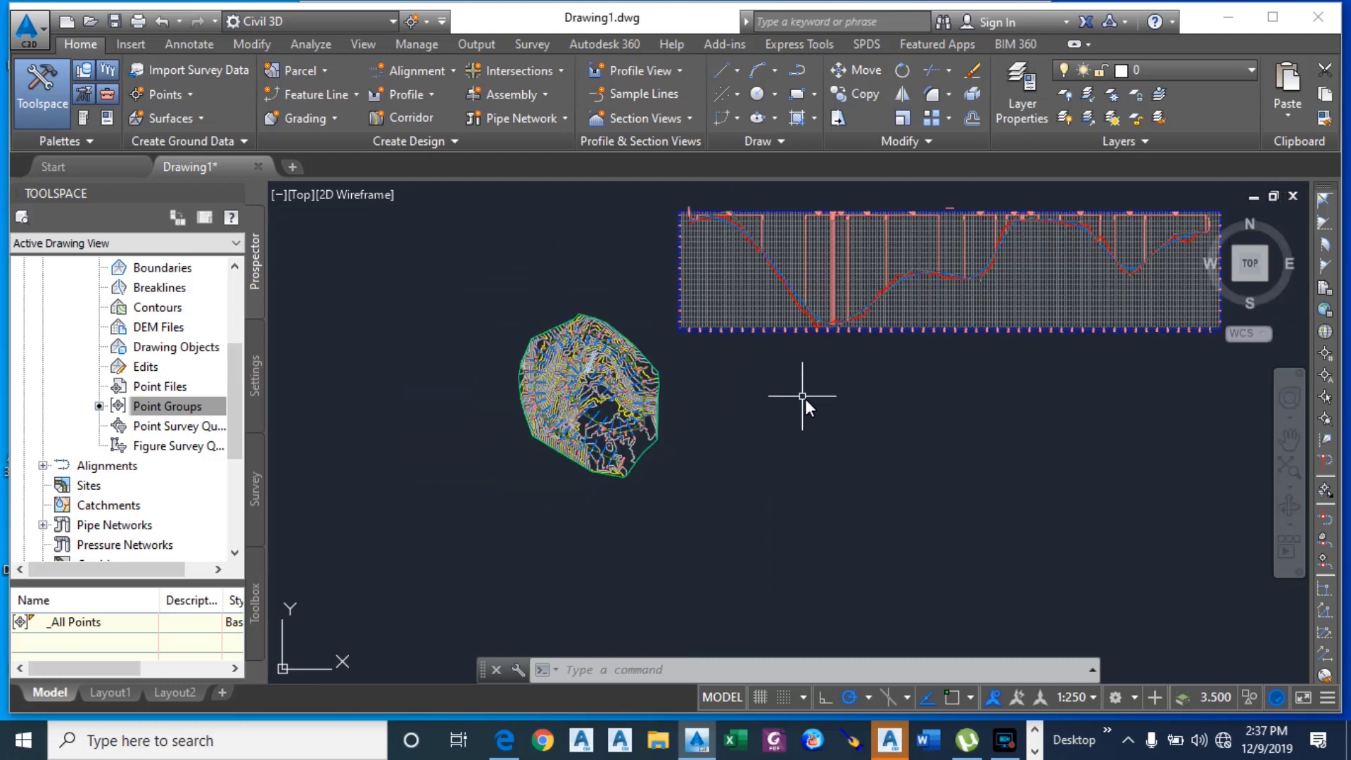
scroll(778, 390, "up", 2)
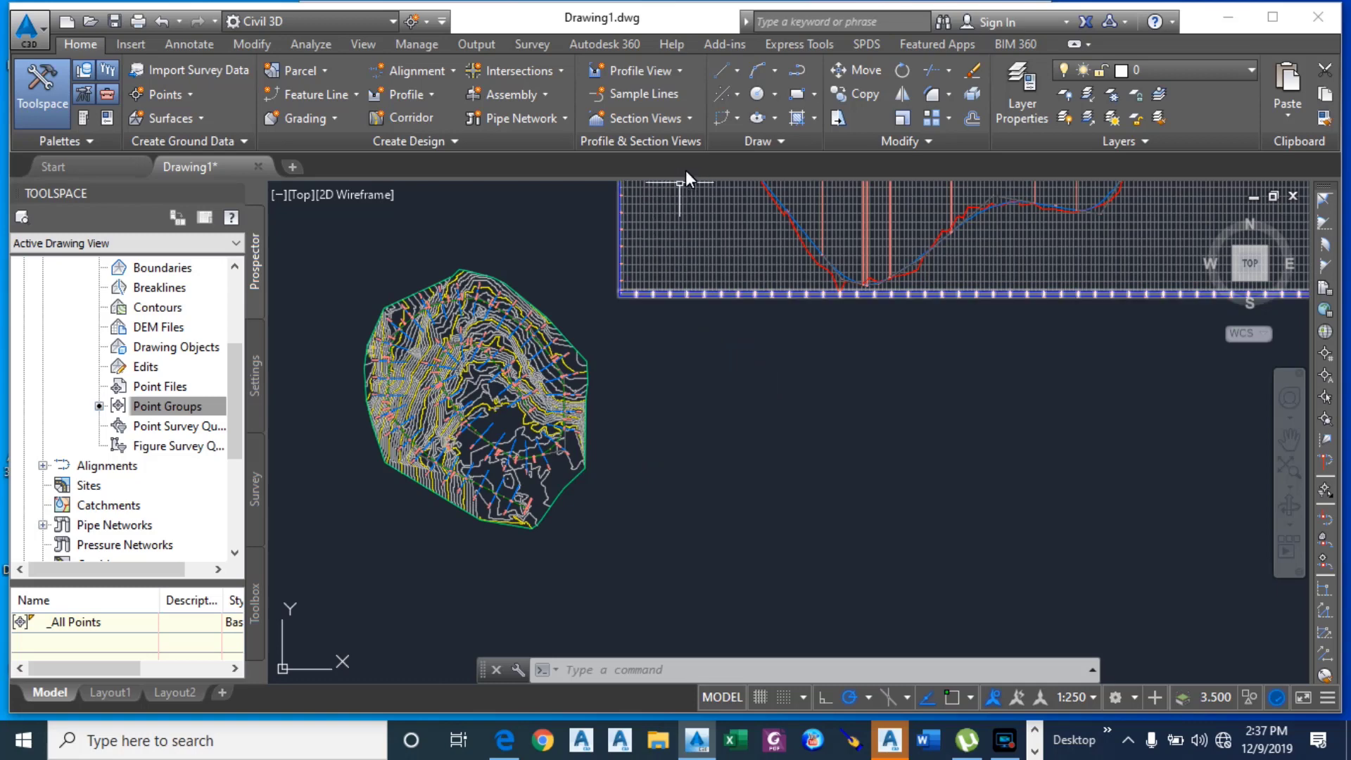
left_click(687, 120)
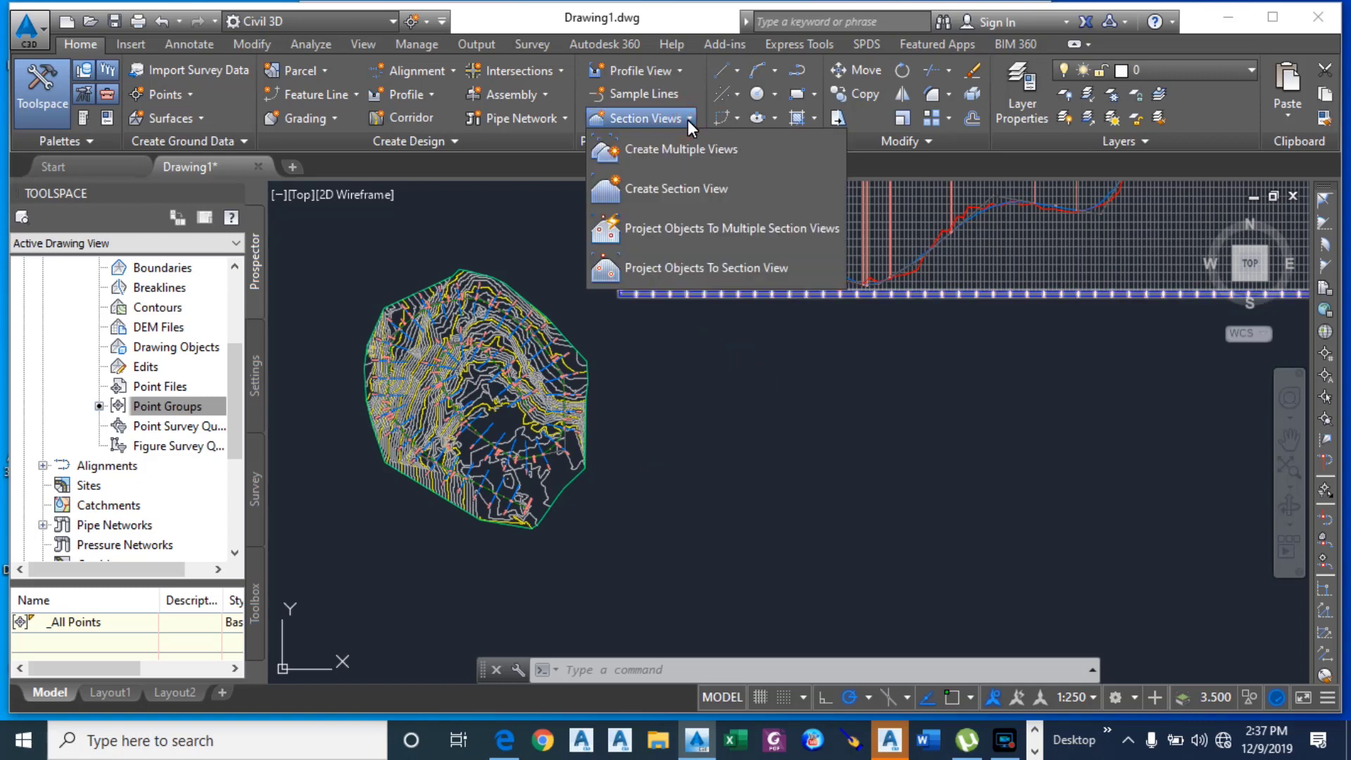
left_click(660, 149)
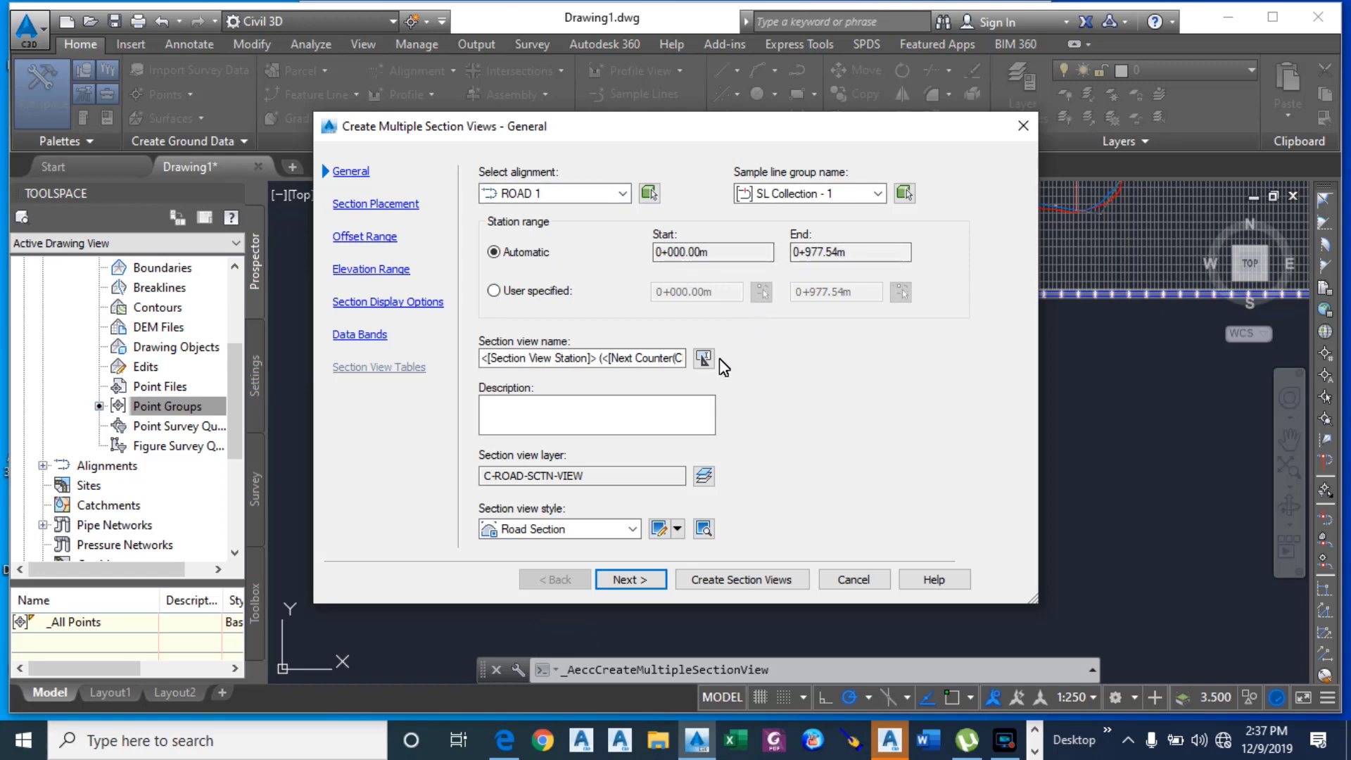
left_click(574, 408)
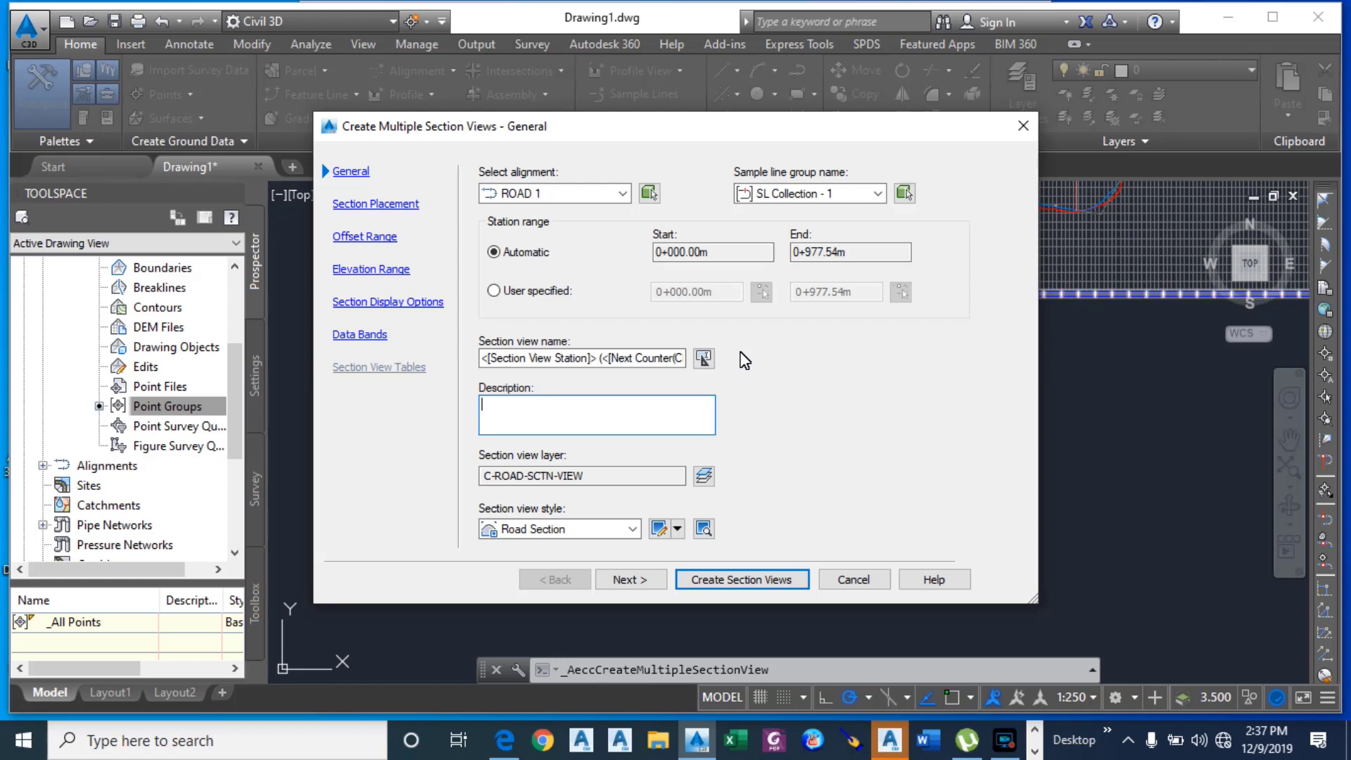
type("MSV1")
left_click(630, 581)
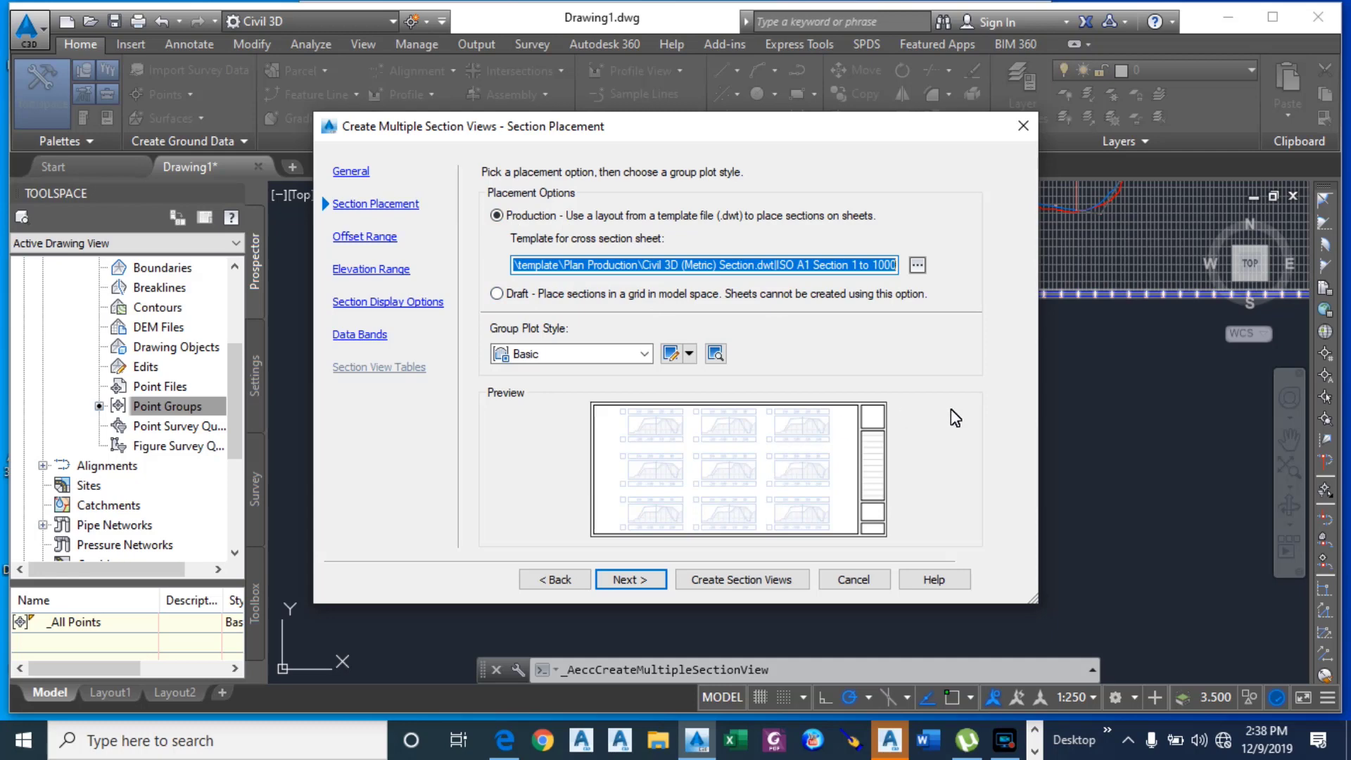
Step: Accept production placement with the Basic group plot style, automatic offset and elevation ranges, and Surface1 as the section drawn
left_click(627, 583)
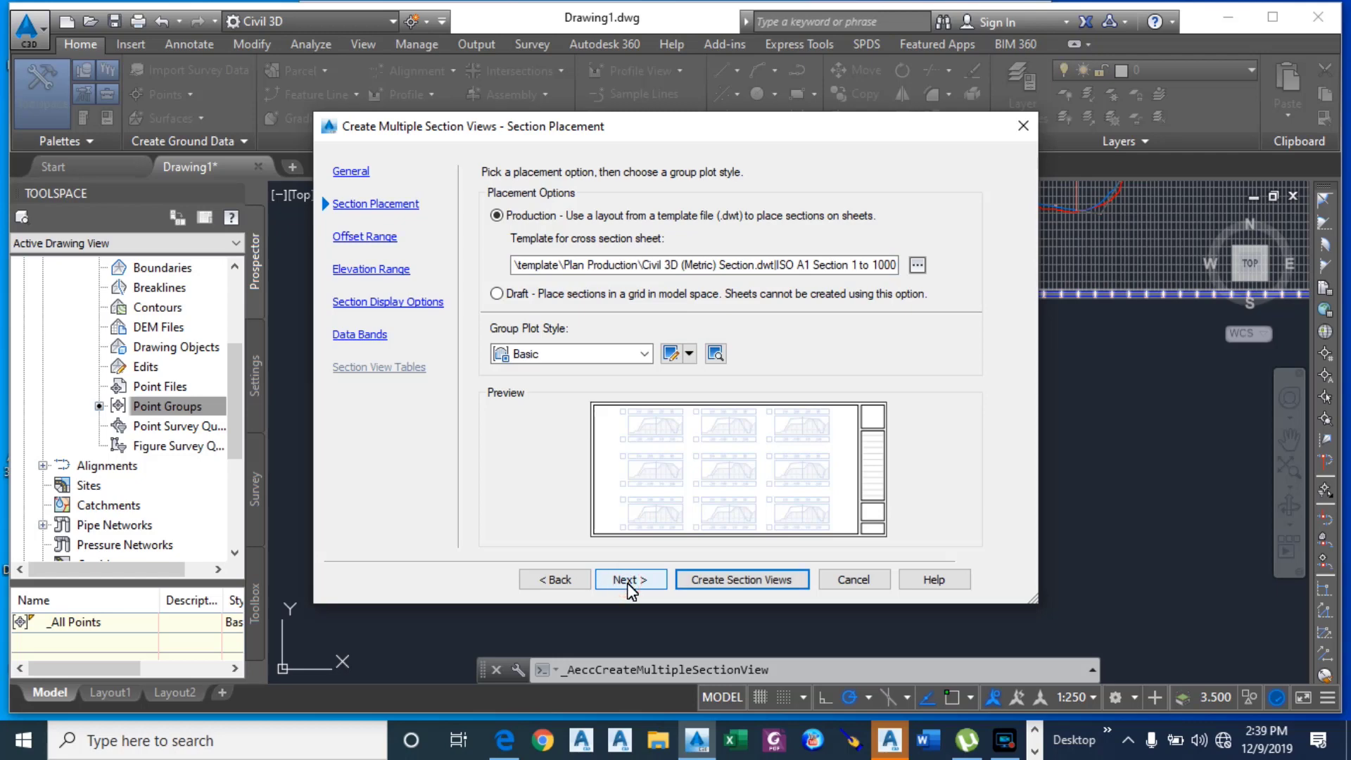
left_click(627, 583)
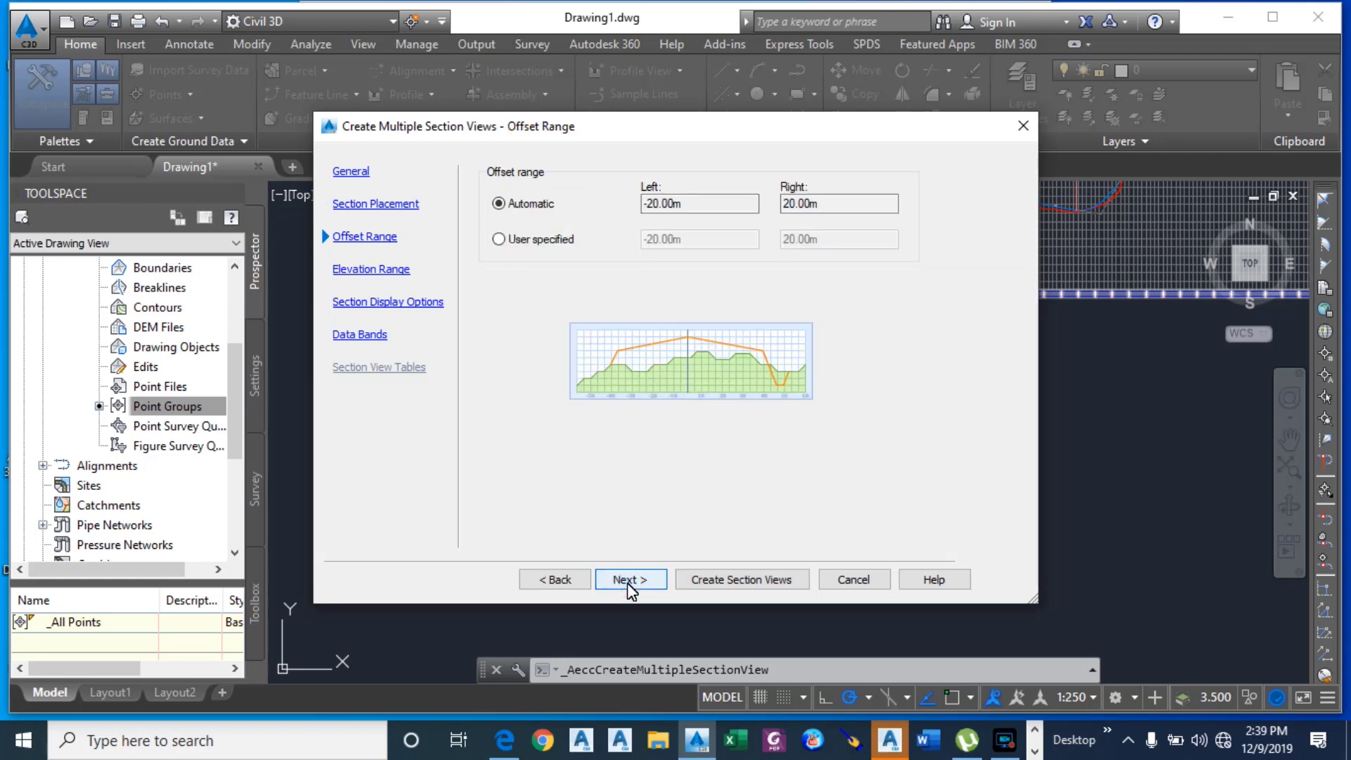
left_click(627, 583)
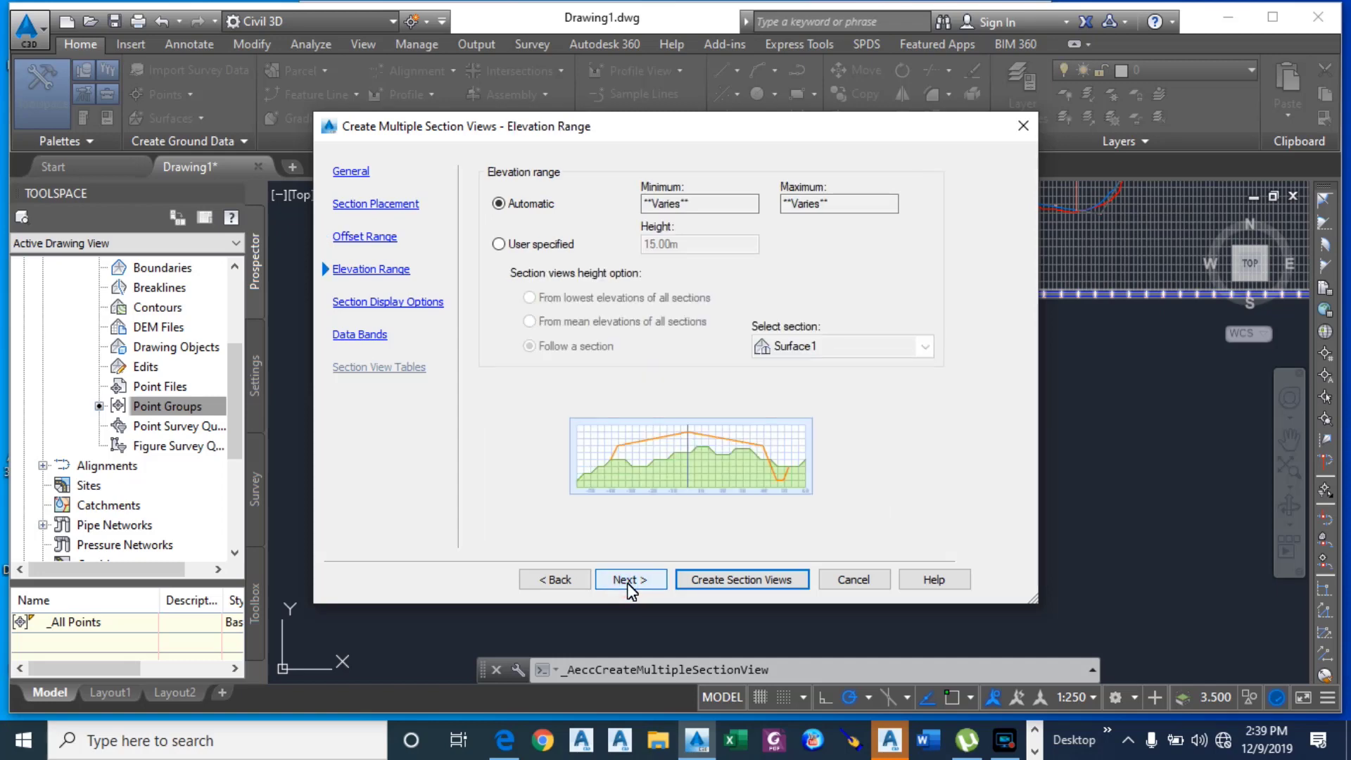
left_click(627, 582)
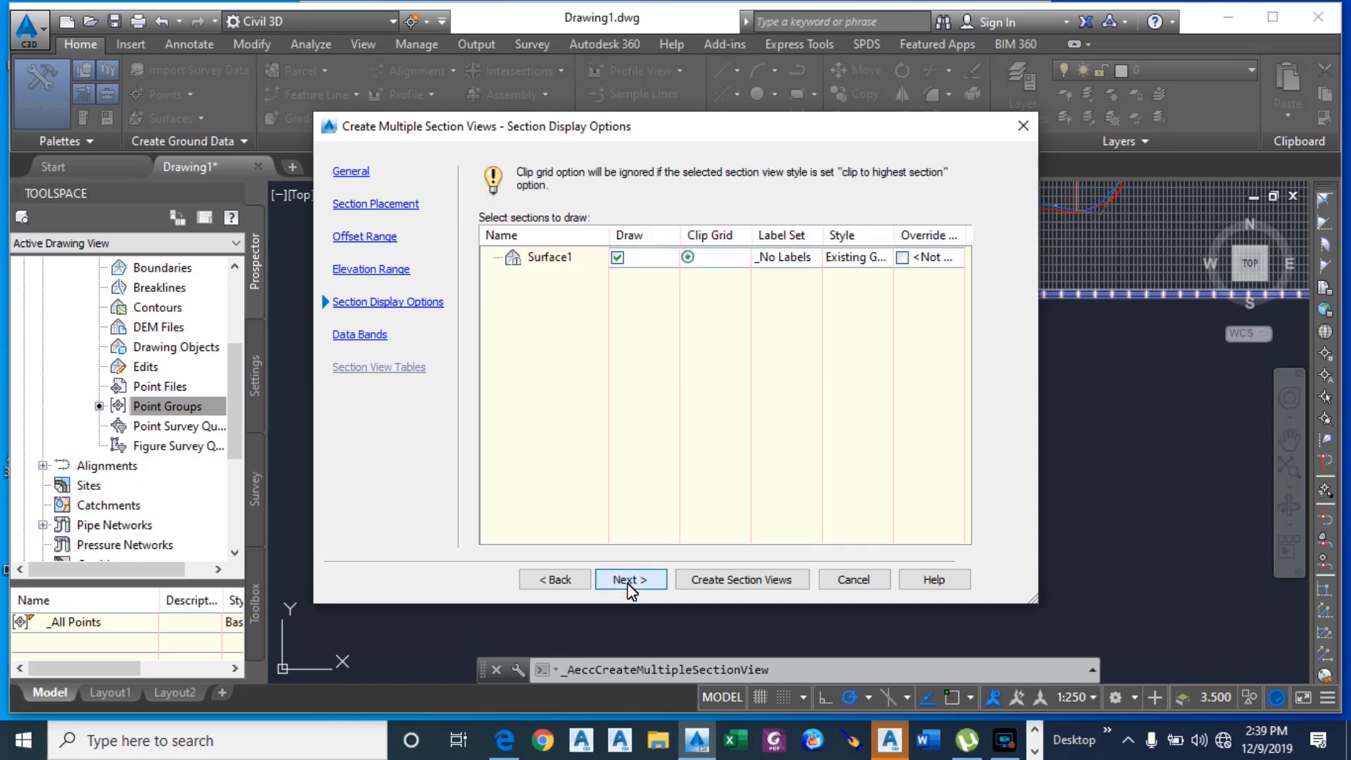
left_click(627, 582)
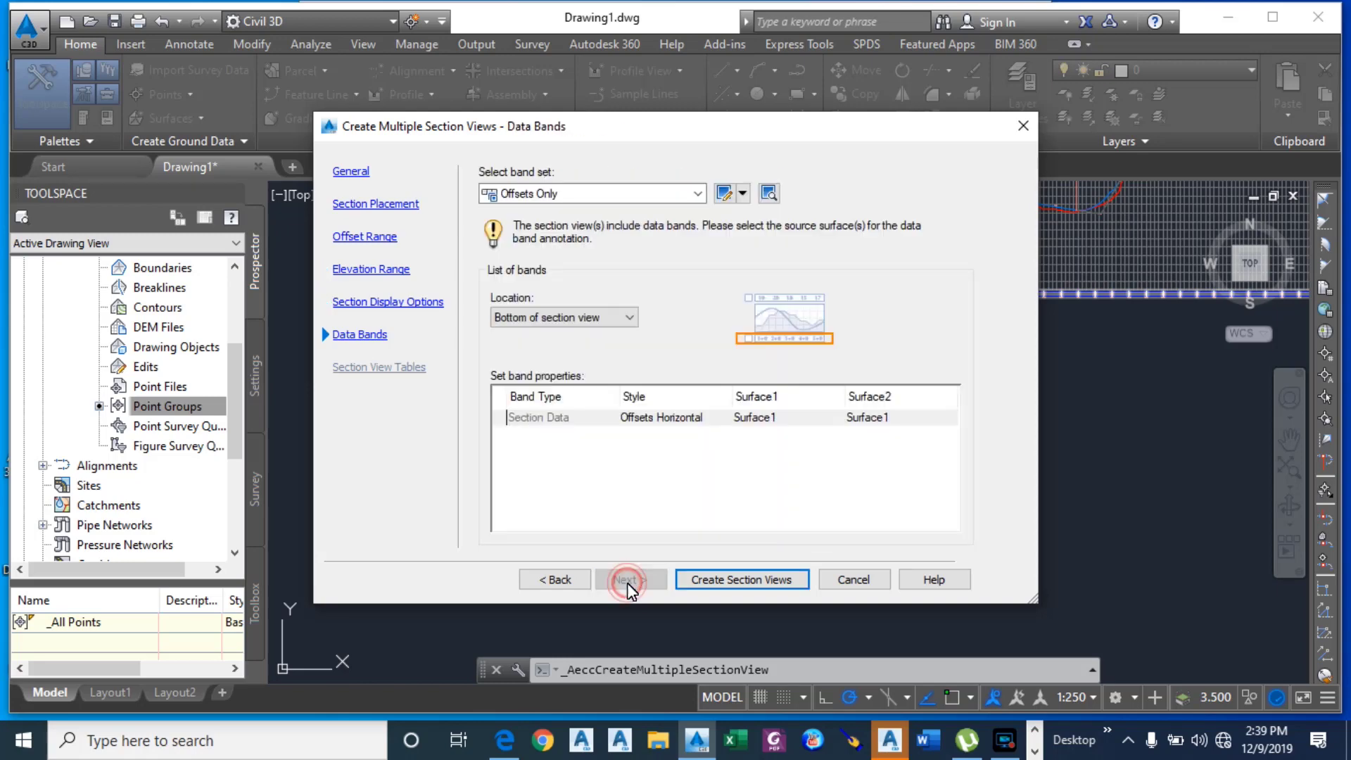
Step: Use the Major Stations Offset and Elevations band set and place the section views just below the profile view
left_click(699, 195)
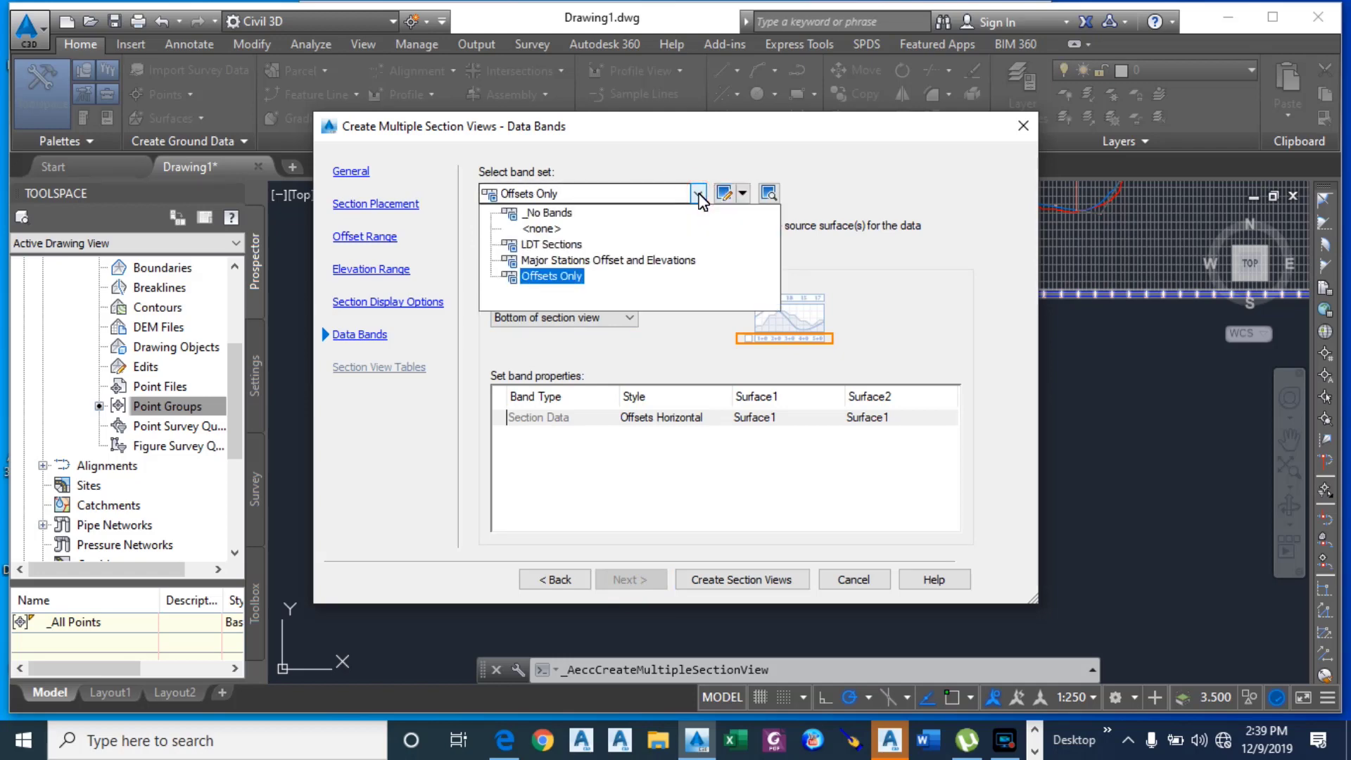
left_click(622, 262)
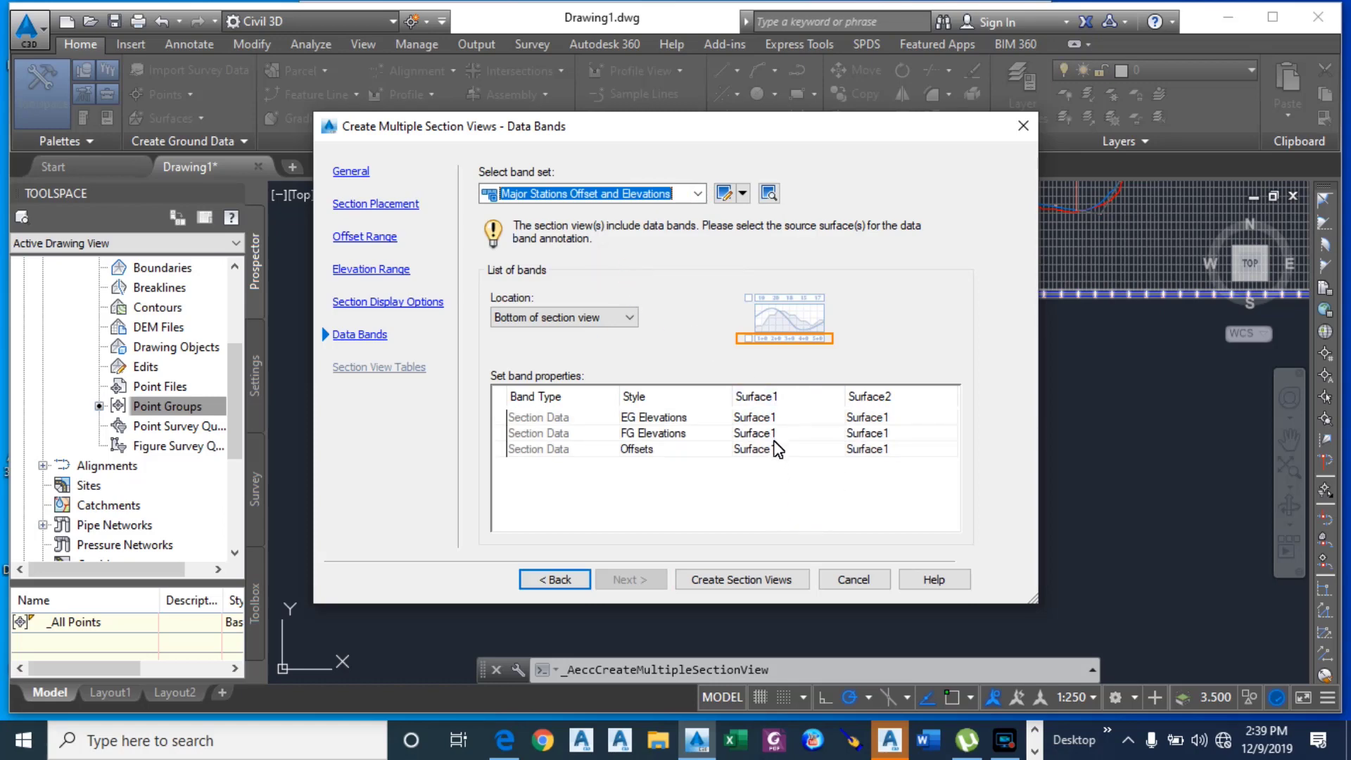
left_click(744, 581)
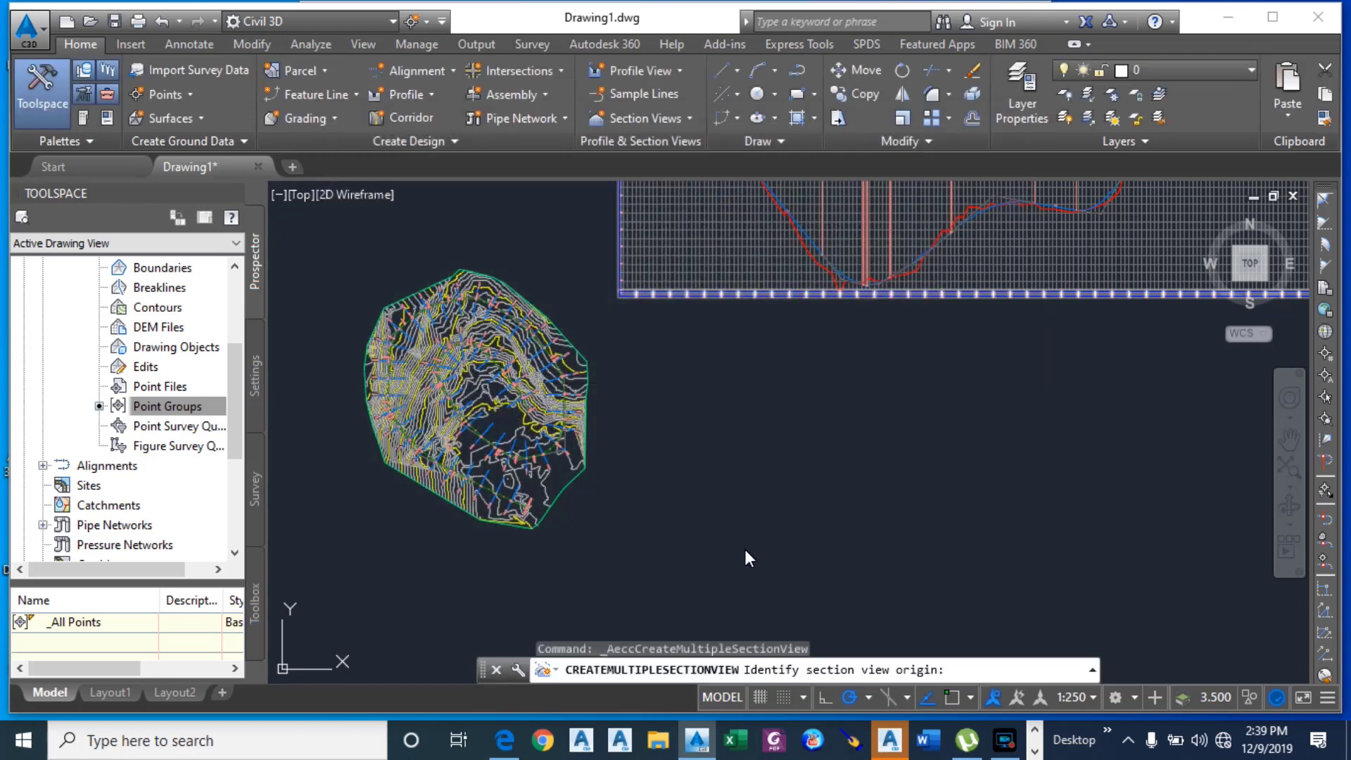
left_click(640, 398)
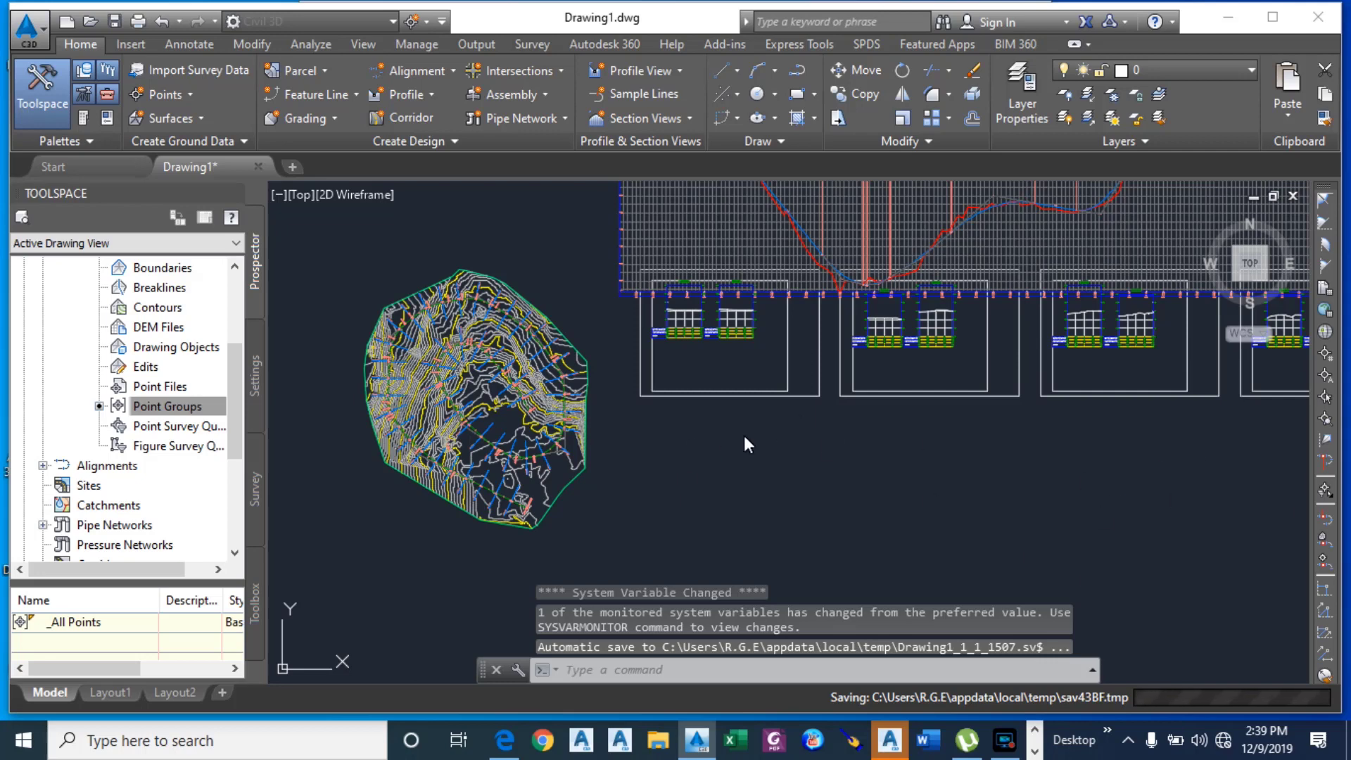
Step: Undo the creation of the multiple section views that overlap the profile view
scroll(922, 422, "down", 2)
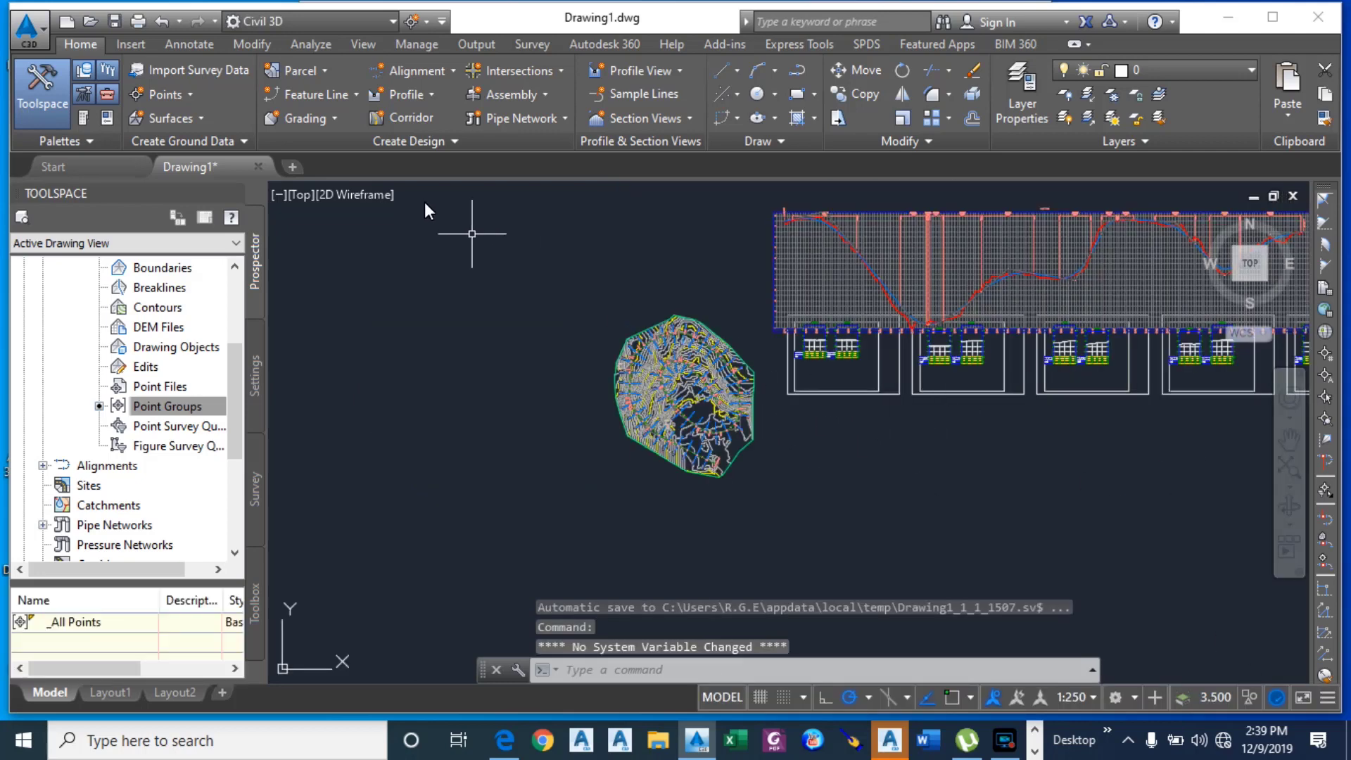
left_click(177, 23)
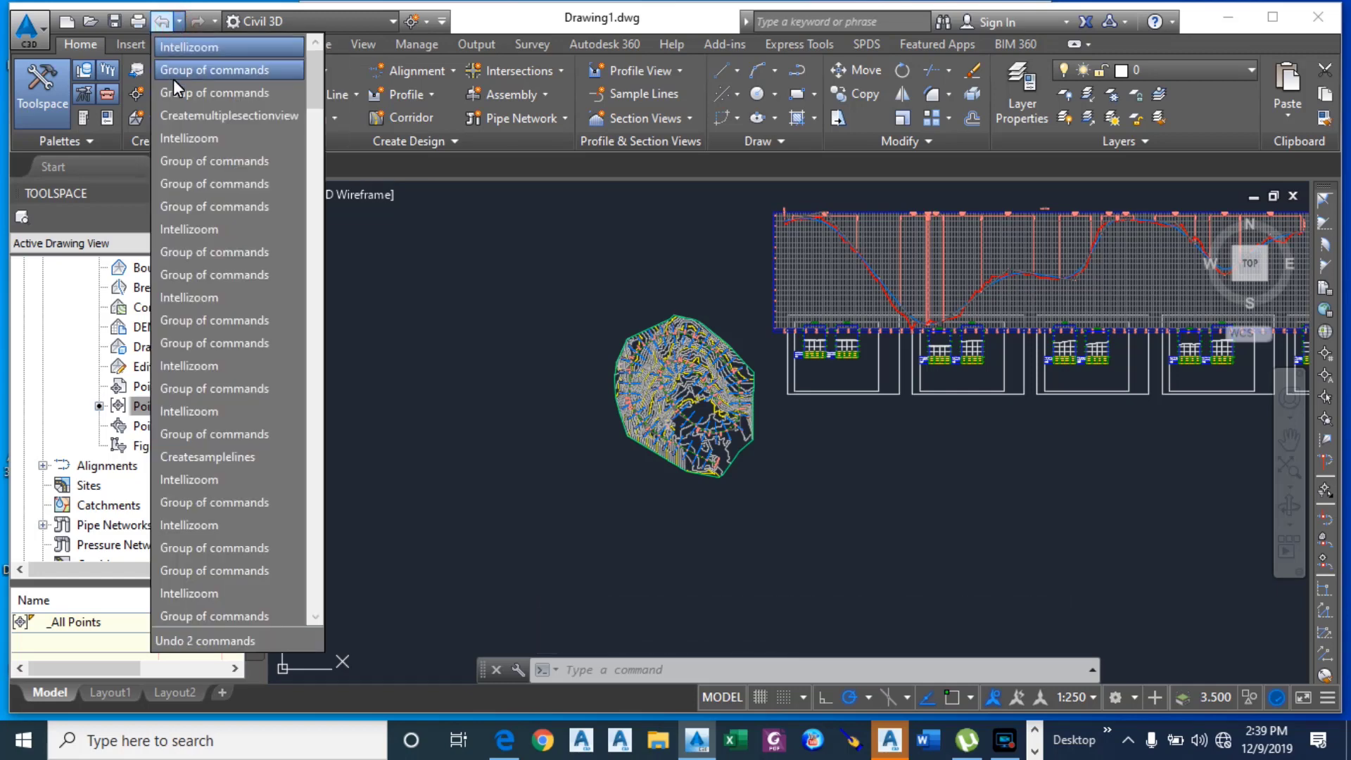
left_click(173, 136)
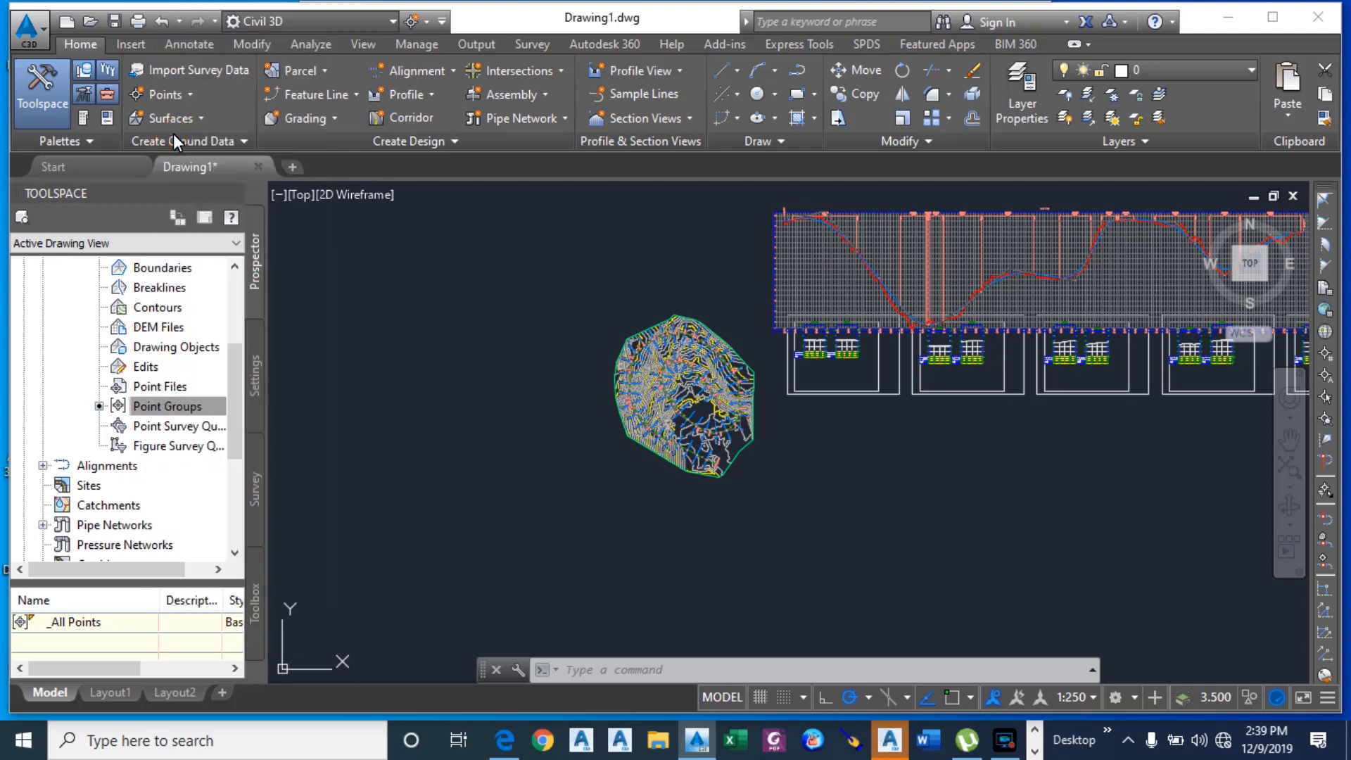
left_click(180, 23)
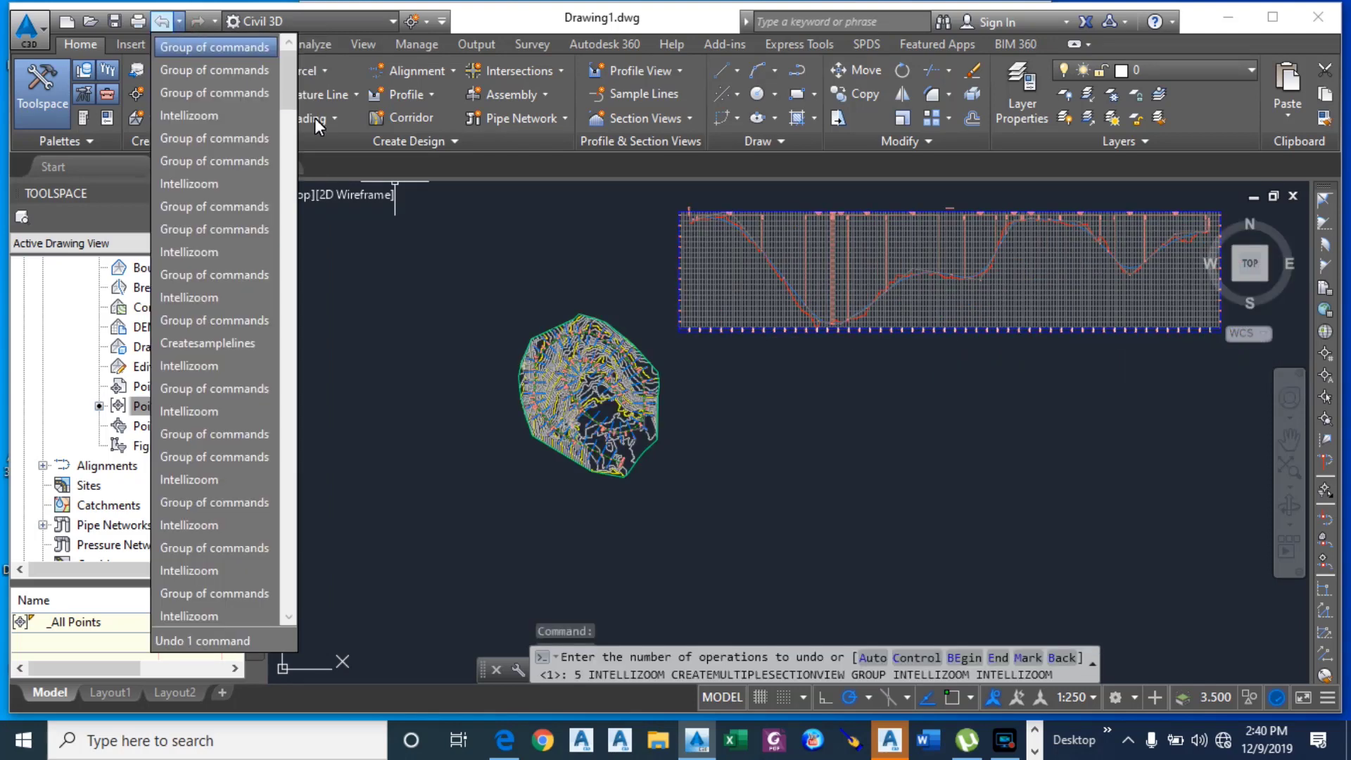
left_click(490, 280)
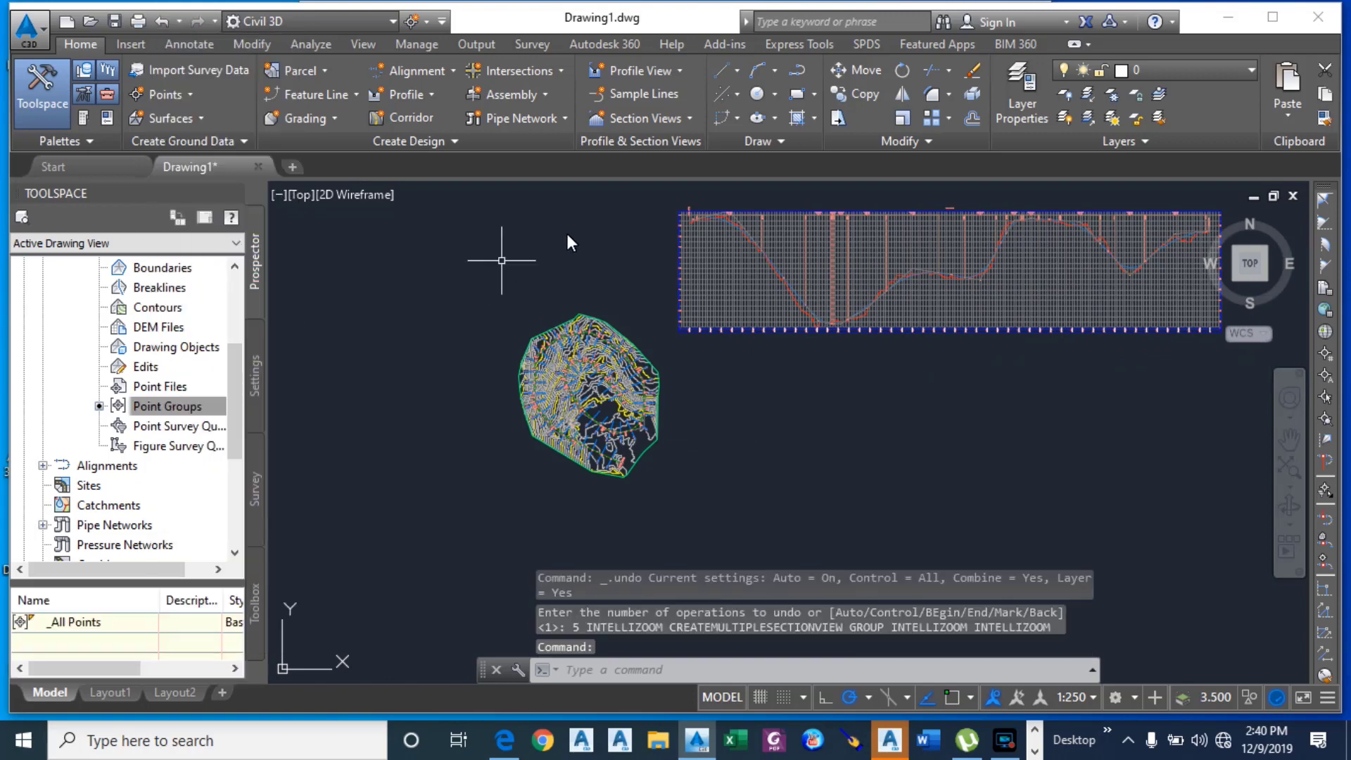
Step: Restart multiple section views for ROAD 1 over the automatic station range, using the Road Section style and the description MSV 1
left_click(694, 120)
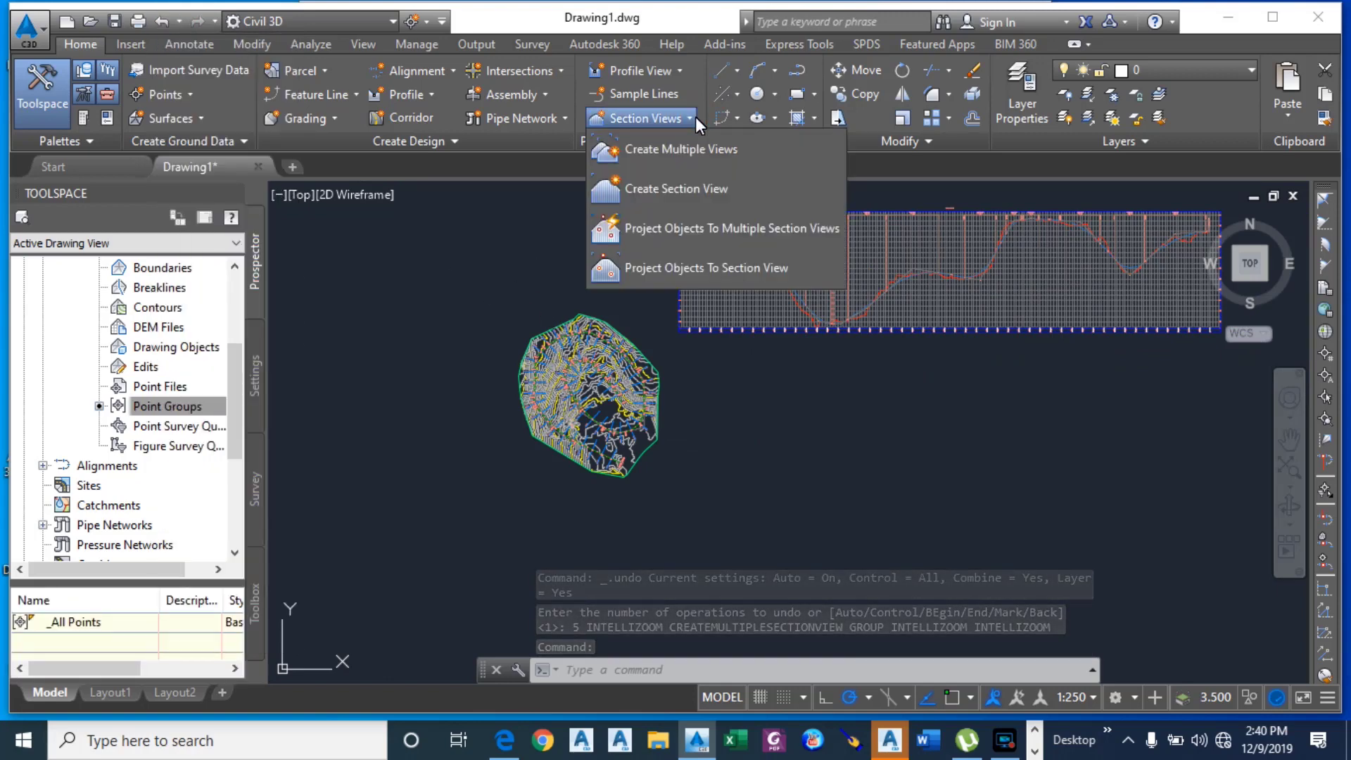
left_click(682, 152)
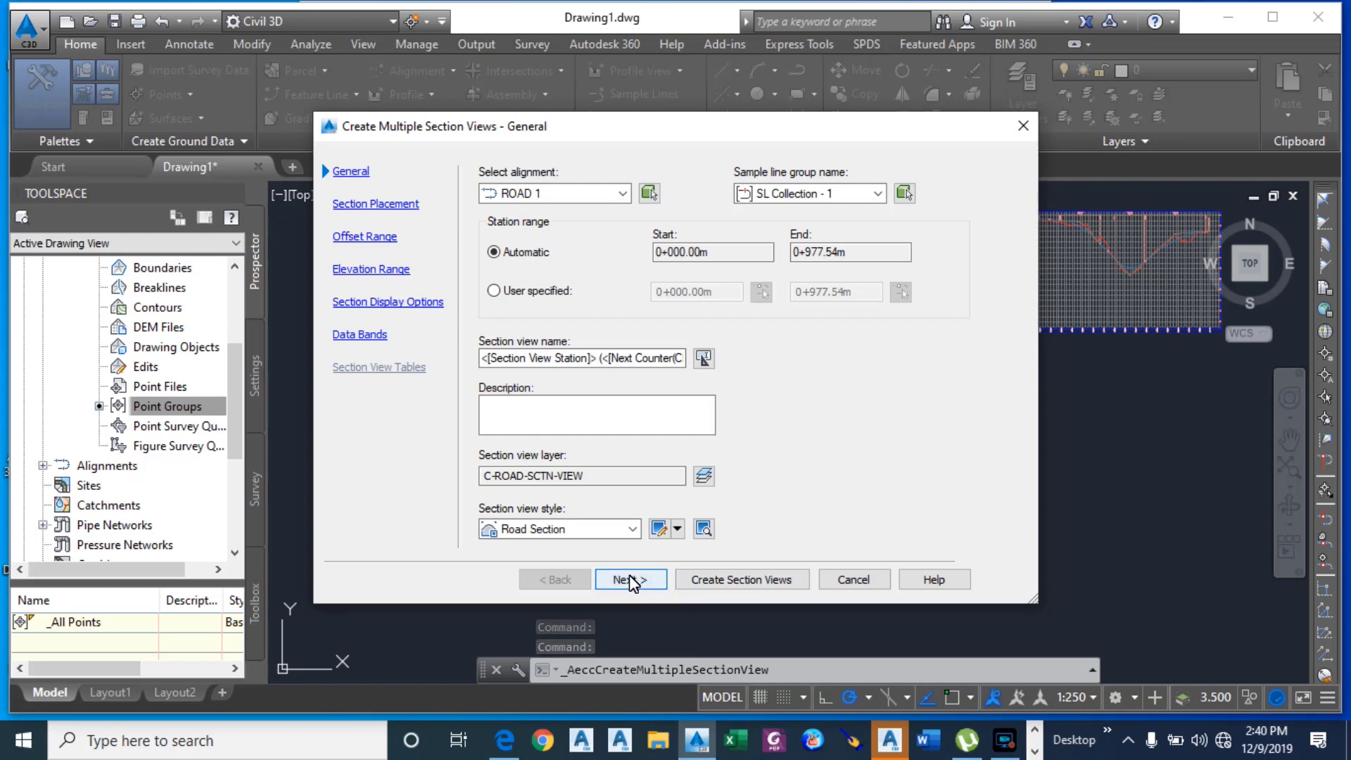
left_click(501, 406)
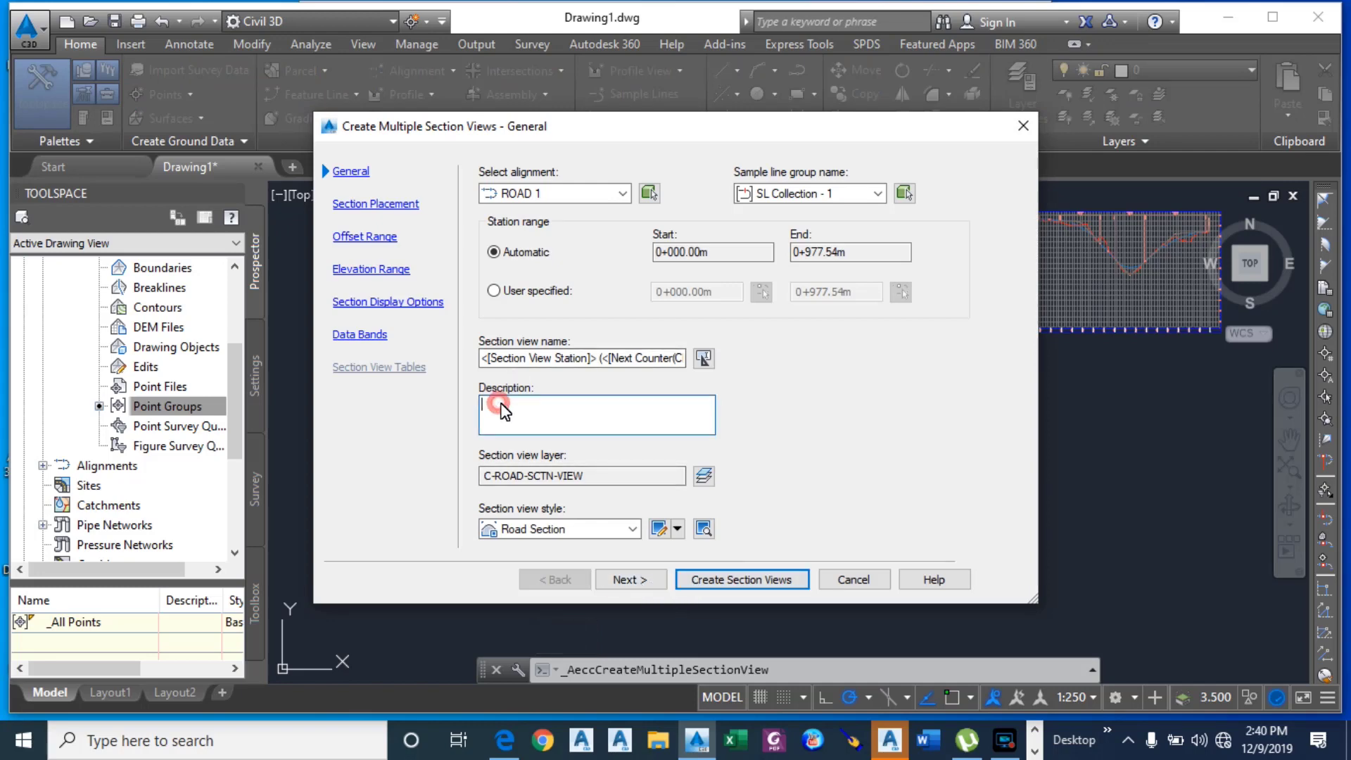
type("MV")
key("BackSpace")
type("SV 1")
left_click(640, 582)
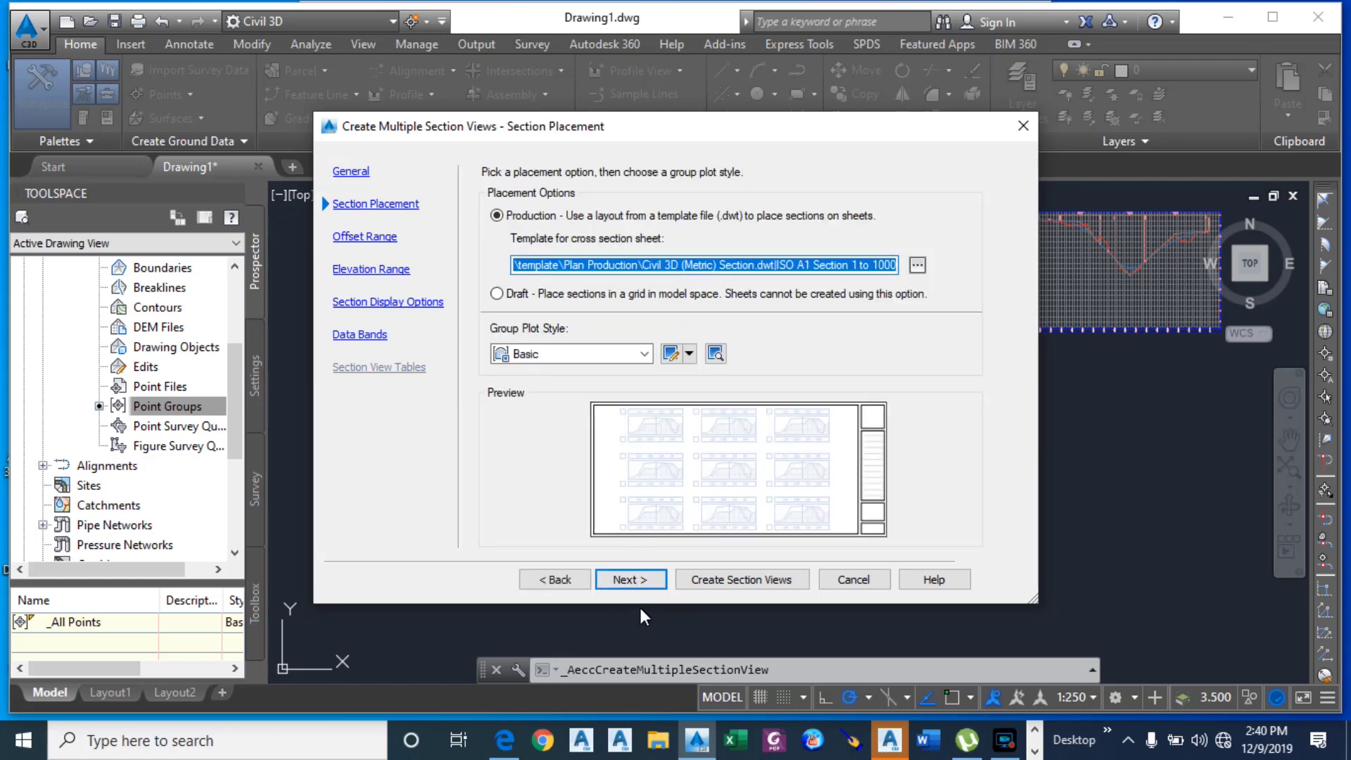
Step: Create the section views with production placement, automatic ranges and the Offsets Only band set, placing them in the empty area below the profile view
left_click(636, 585)
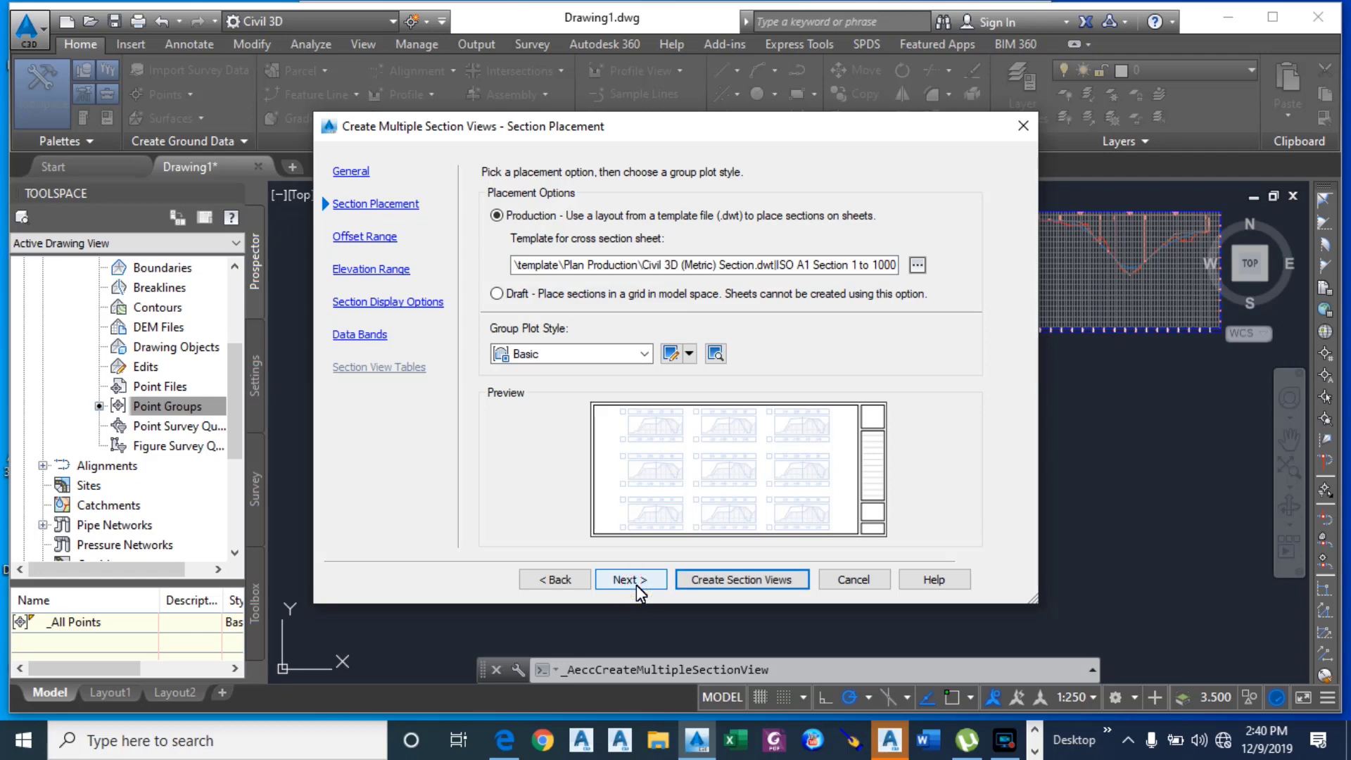
left_click(636, 581)
left_click(636, 581)
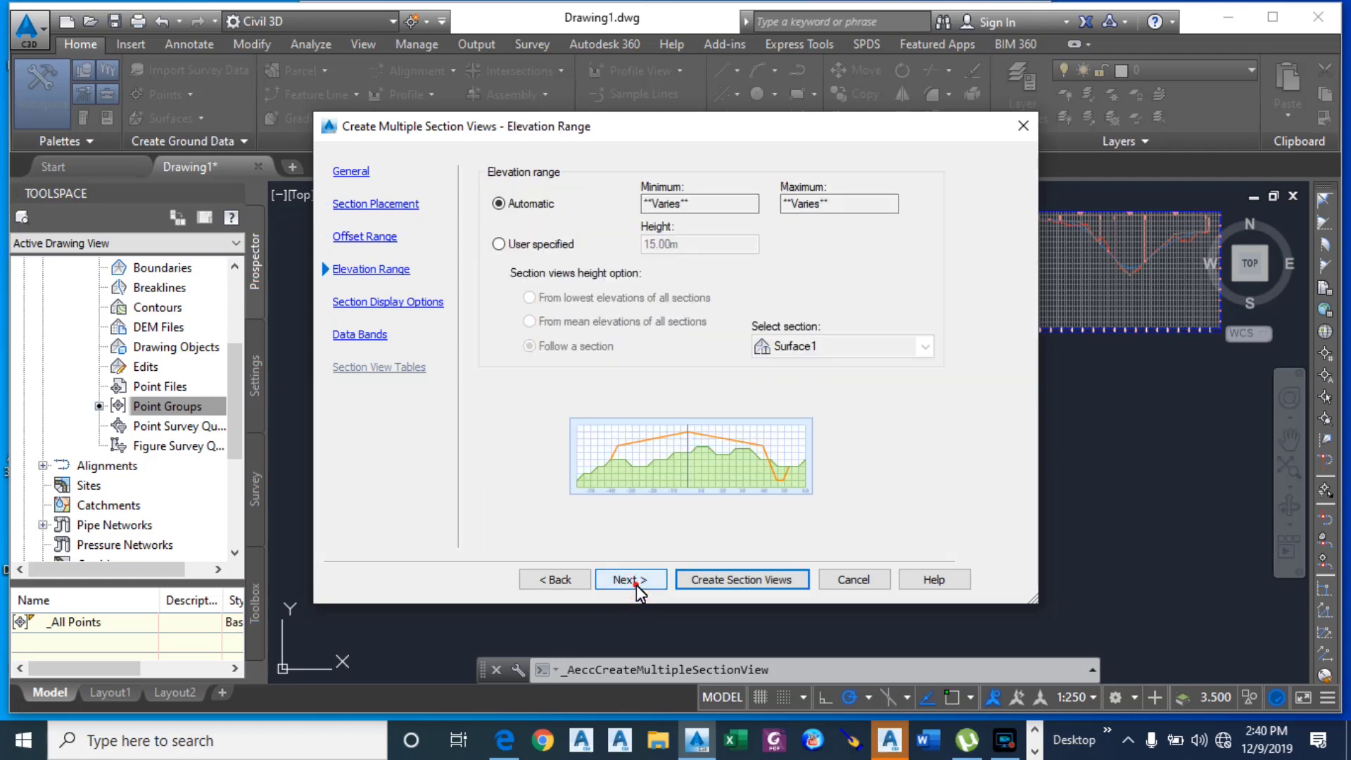
left_click(636, 581)
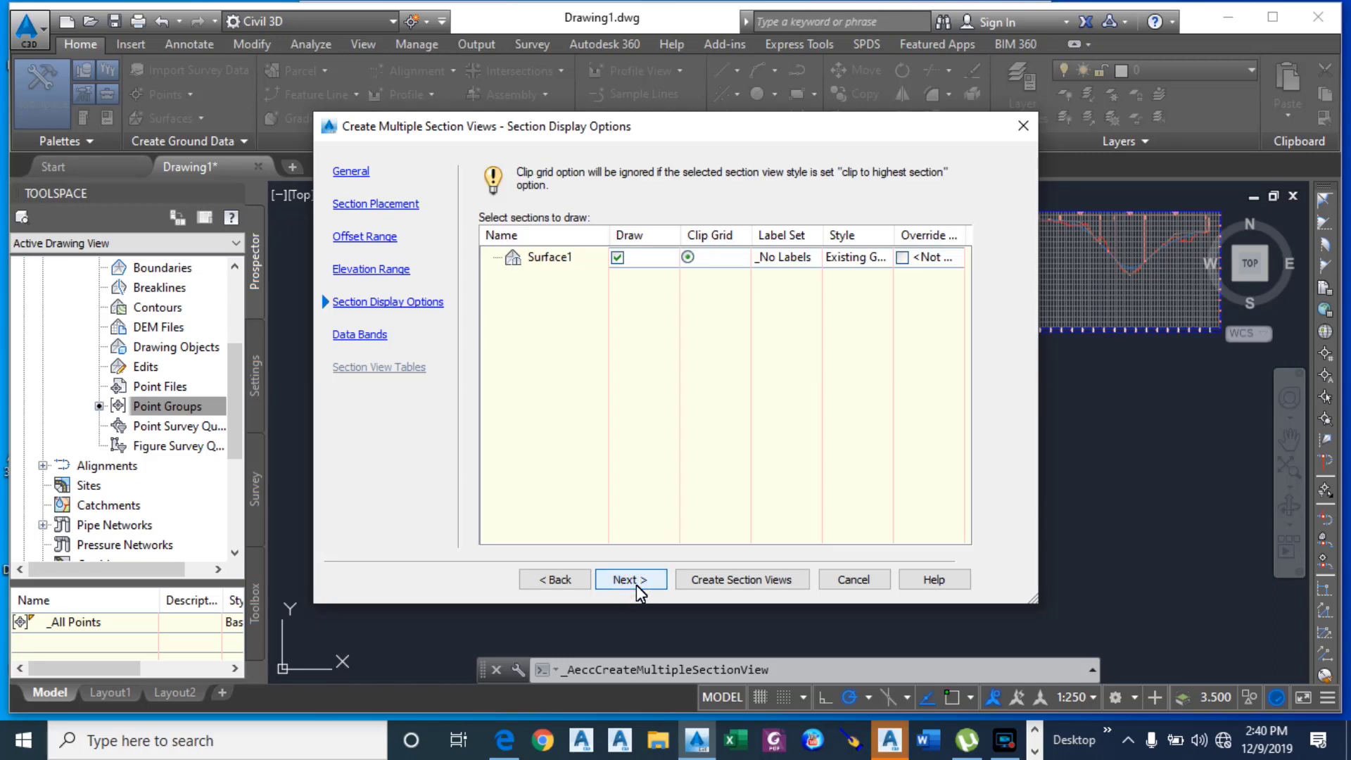
left_click(636, 581)
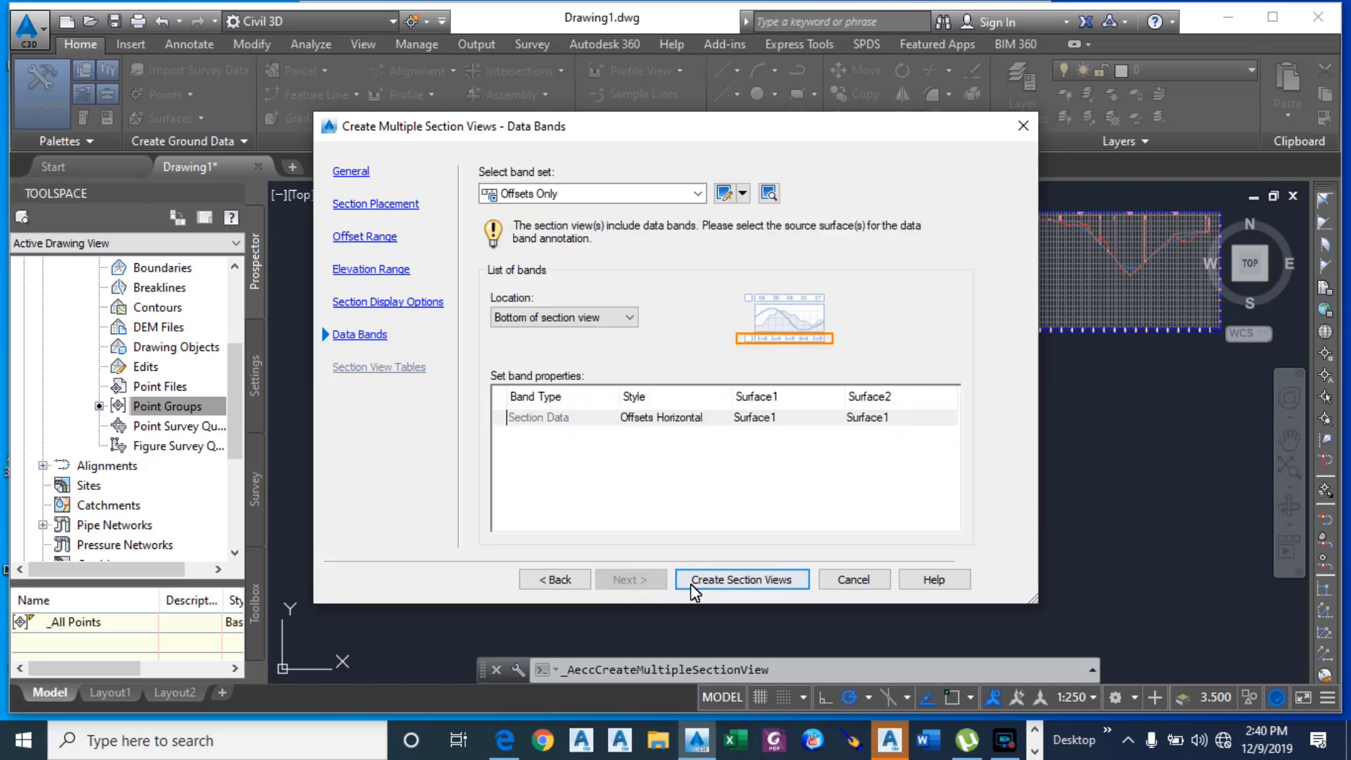
left_click(778, 582)
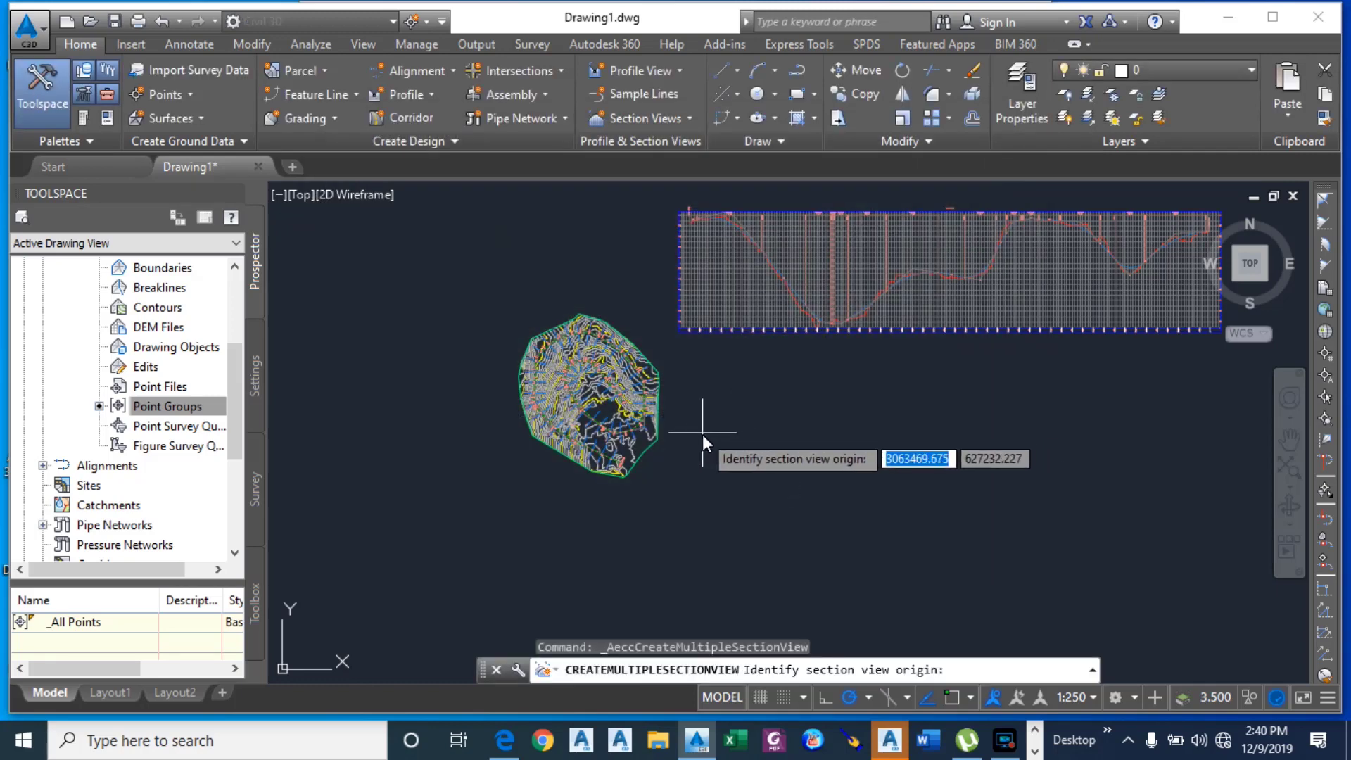
left_click(683, 425)
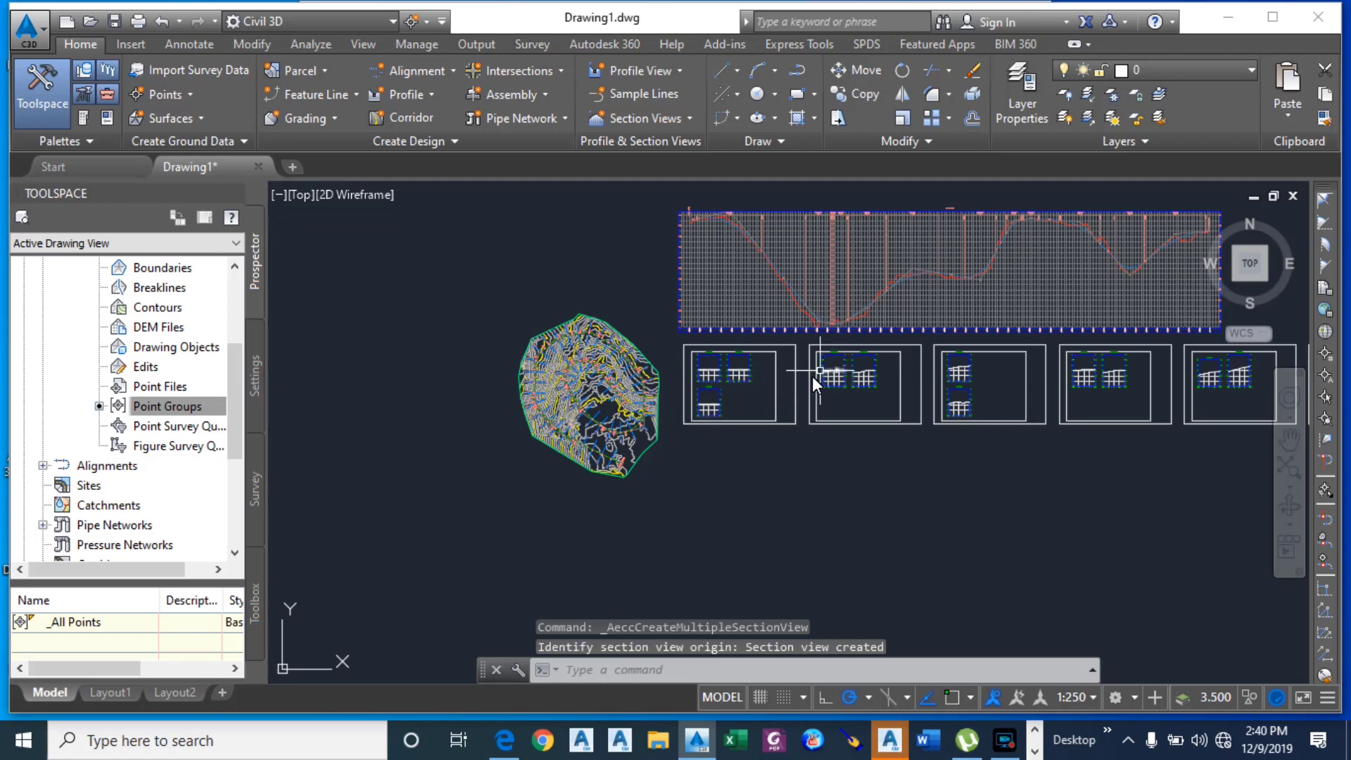
Step: Examine the ground lines and grids of the new cross sections on their section sheets
scroll(619, 373, "down", 2)
scroll(837, 382, "up", 5)
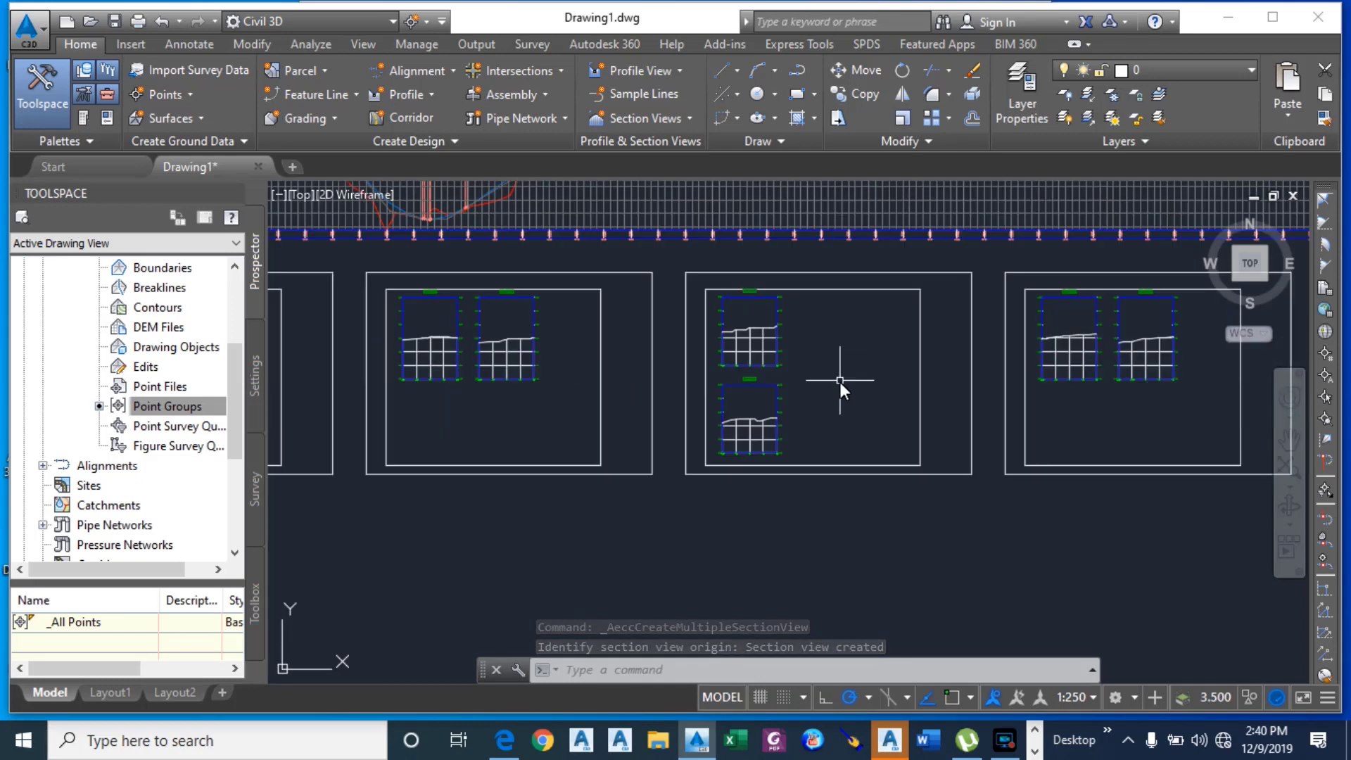
scroll(795, 336, "up", 3)
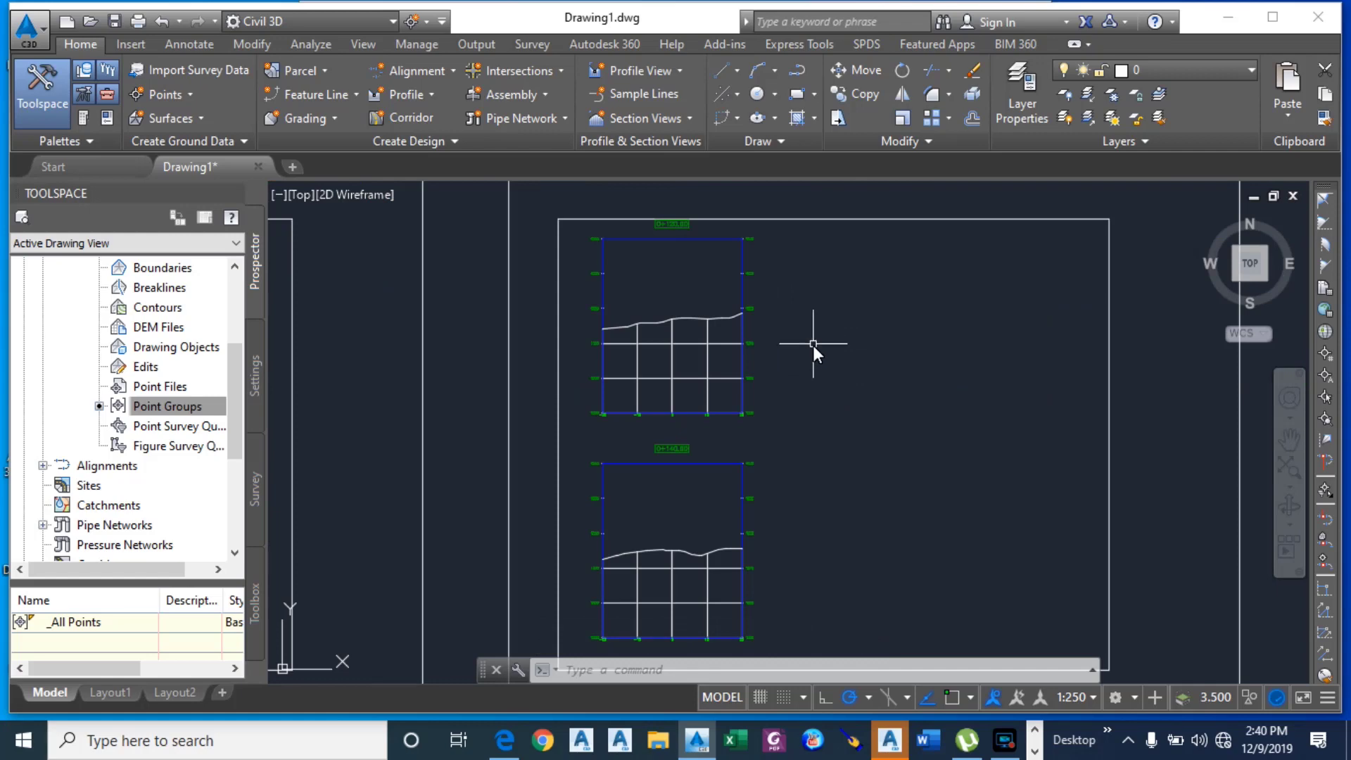
scroll(816, 352, "down", 5)
scroll(625, 372, "up", 6)
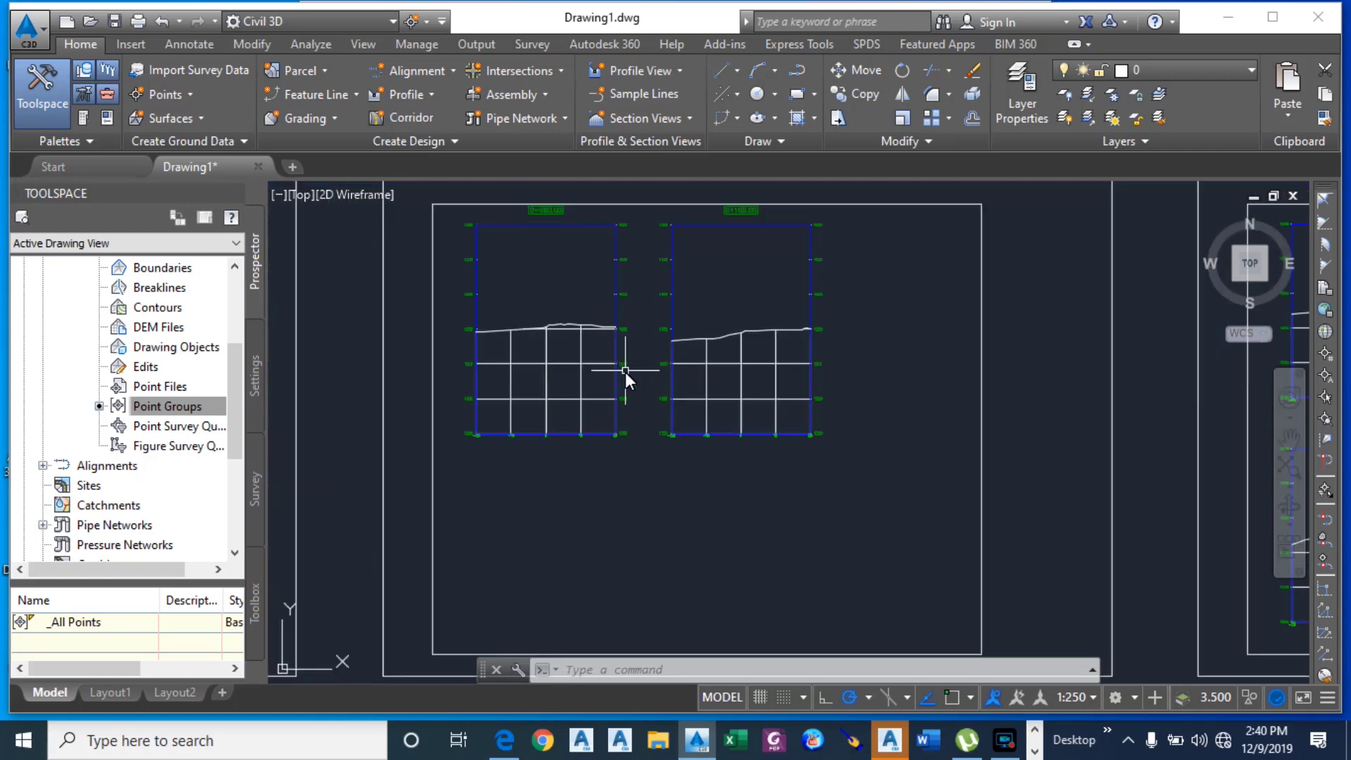
Step: Examine the ground lines, elevation labels and offset labels of the section views on the first two sheets
scroll(696, 430, "down", 6)
scroll(488, 450, "up", 4)
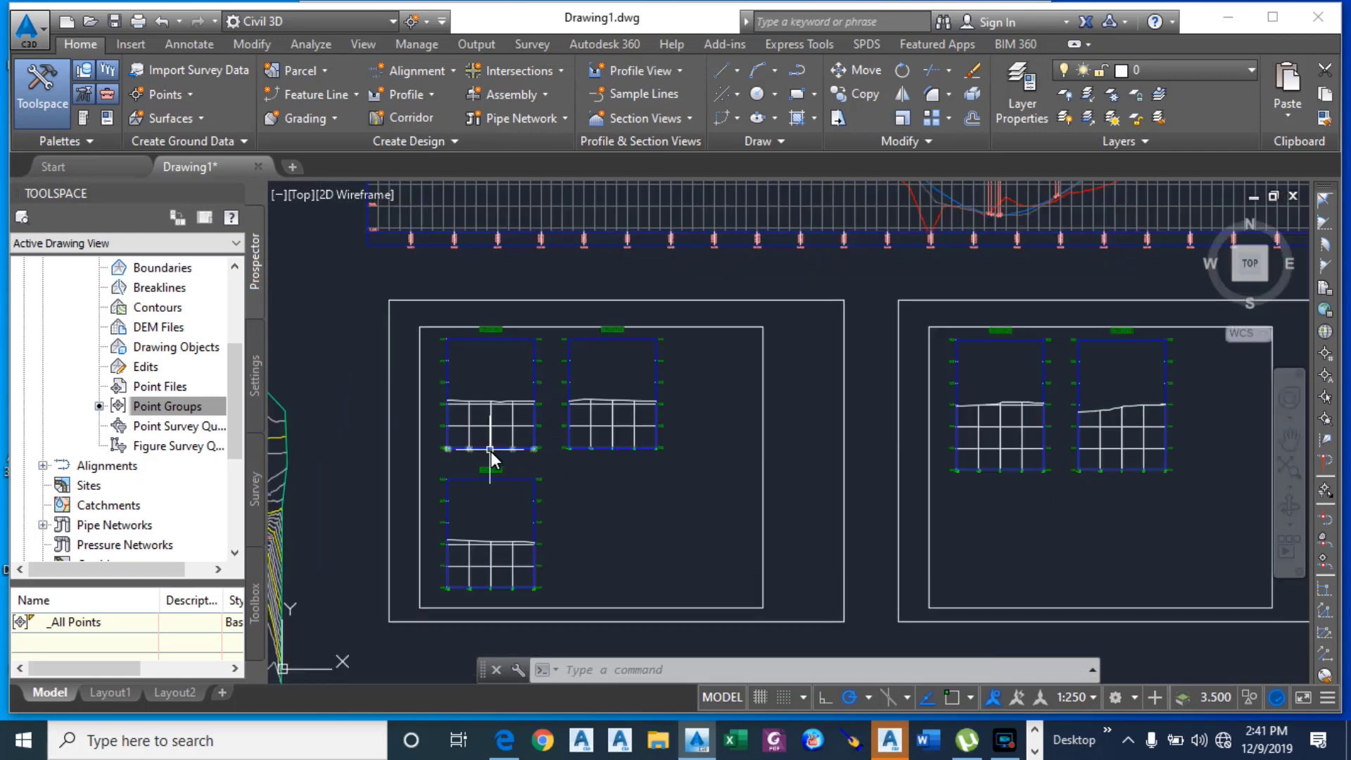
scroll(517, 476, "up", 4)
scroll(522, 484, "down", 5)
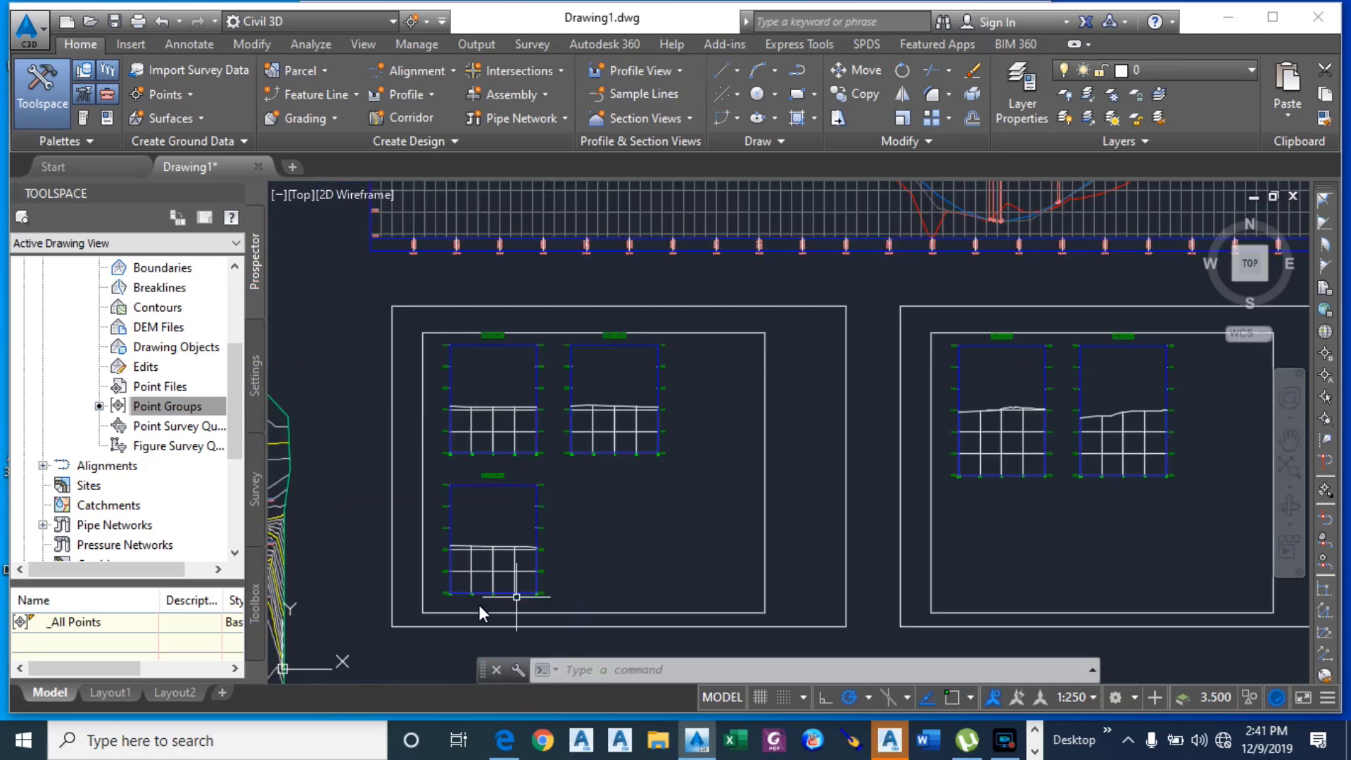
scroll(479, 605, "up", 7)
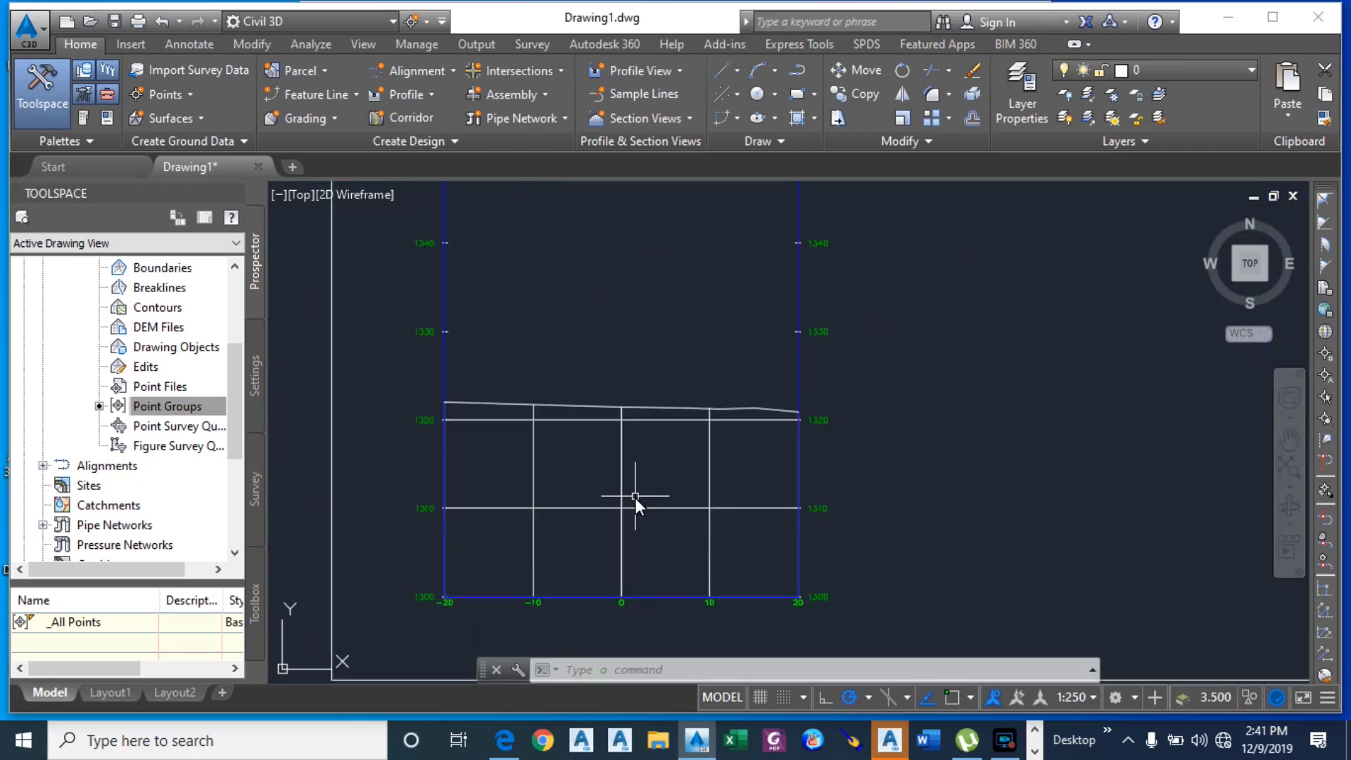
scroll(636, 508, "down", 5)
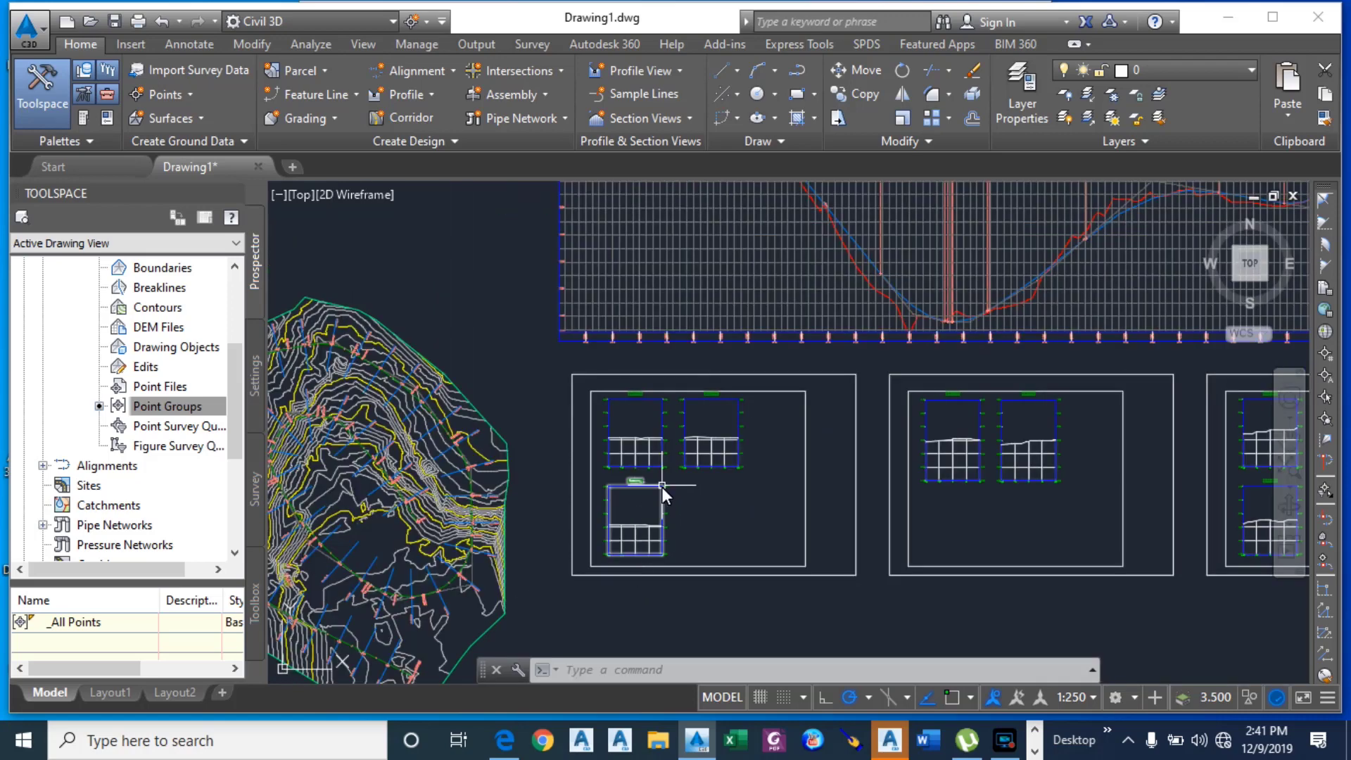
Step: Review the whole row of section sheets below the profile view, comparing how the section views are arranged on each sheet
scroll(599, 395, "down", 4)
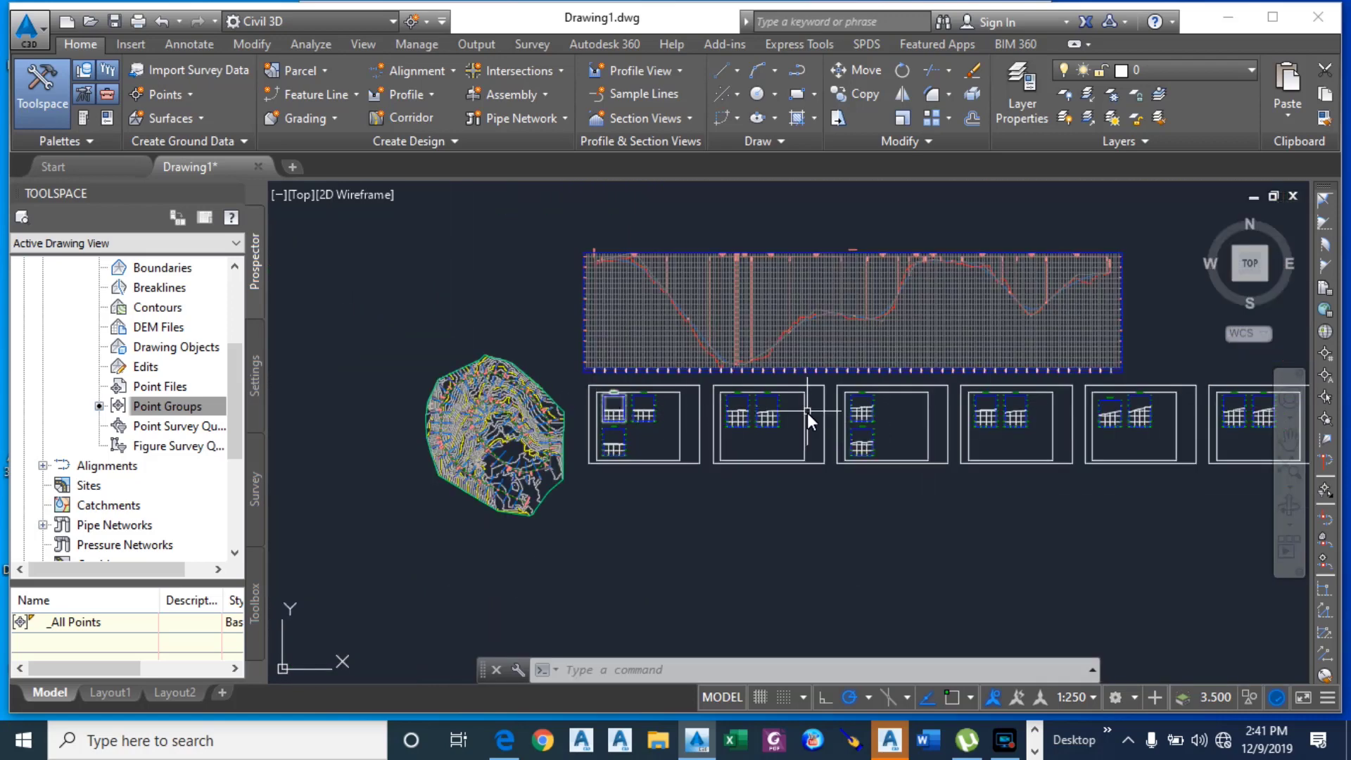
scroll(774, 435, "down", 2)
scroll(1027, 430, "up", 4)
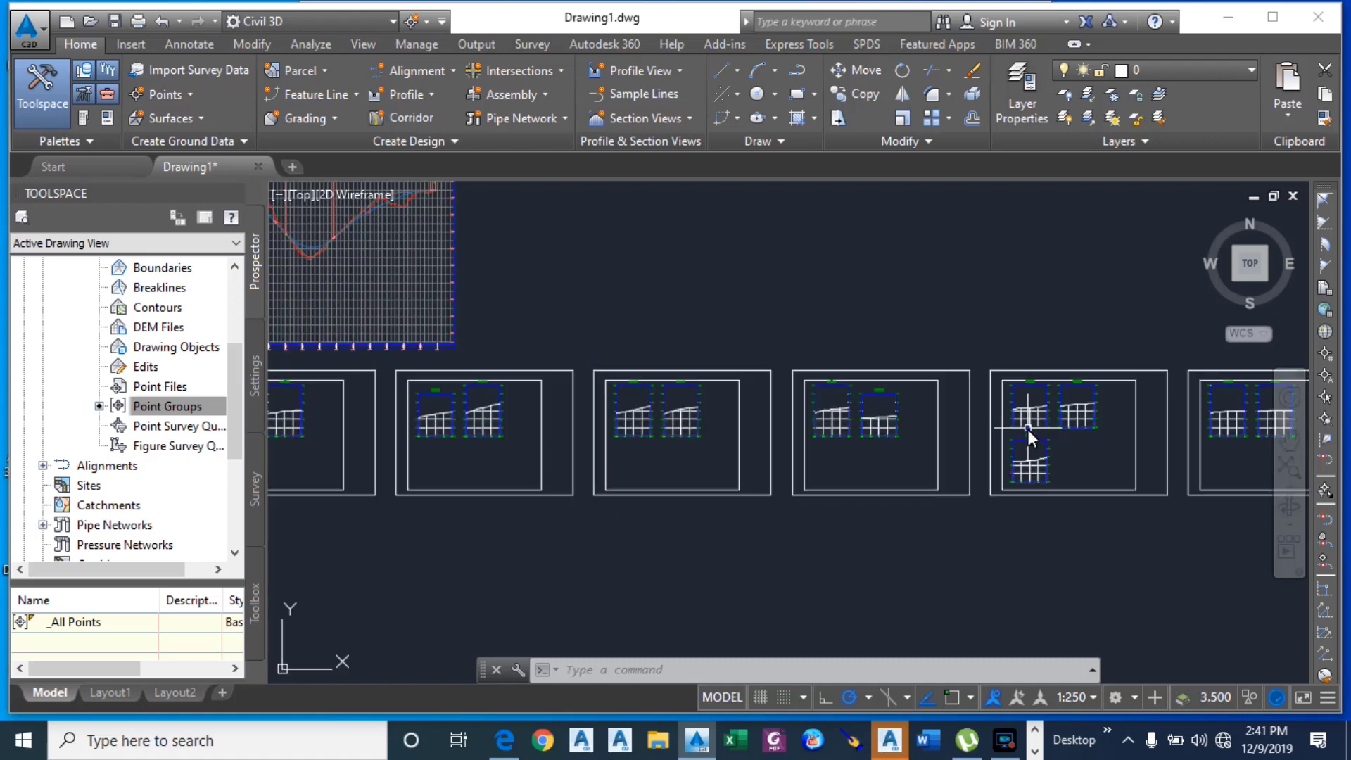
scroll(1059, 439, "up", 4)
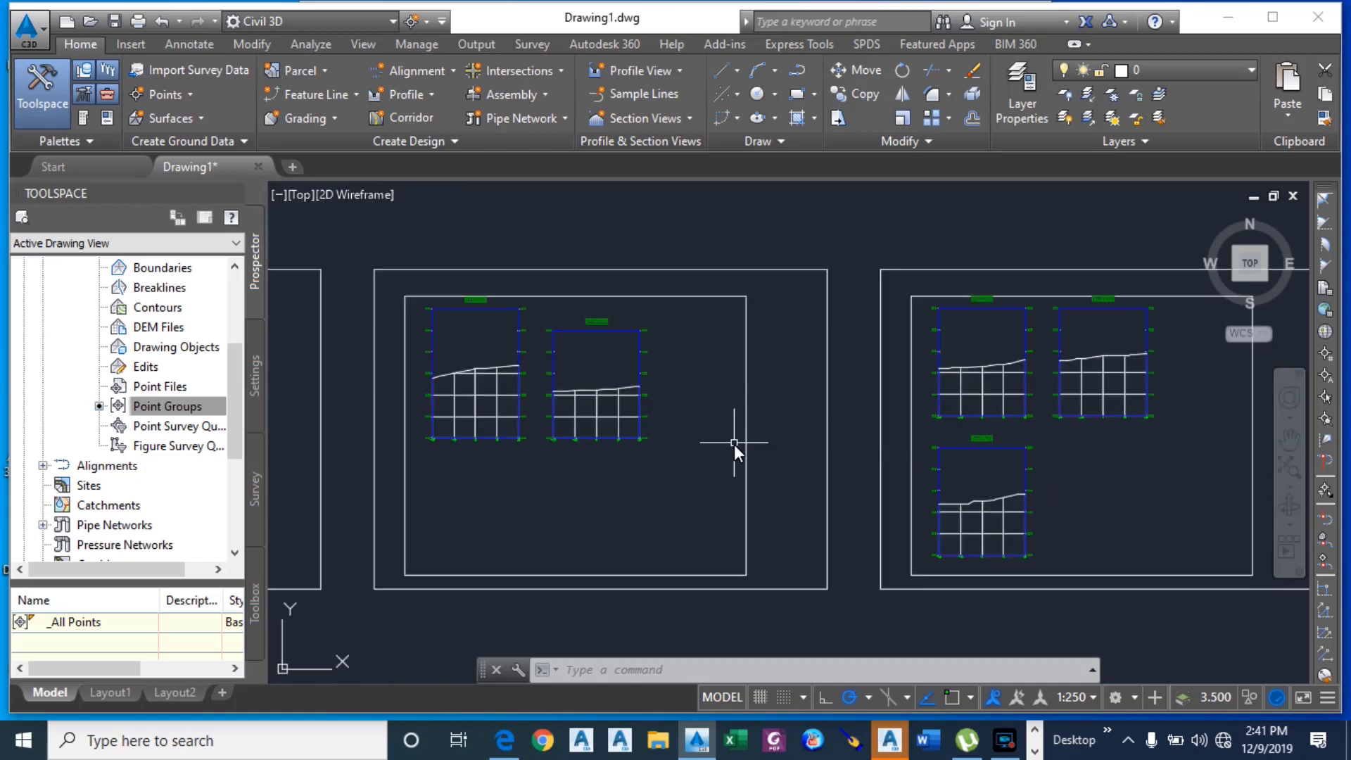
scroll(708, 448, "down", 2)
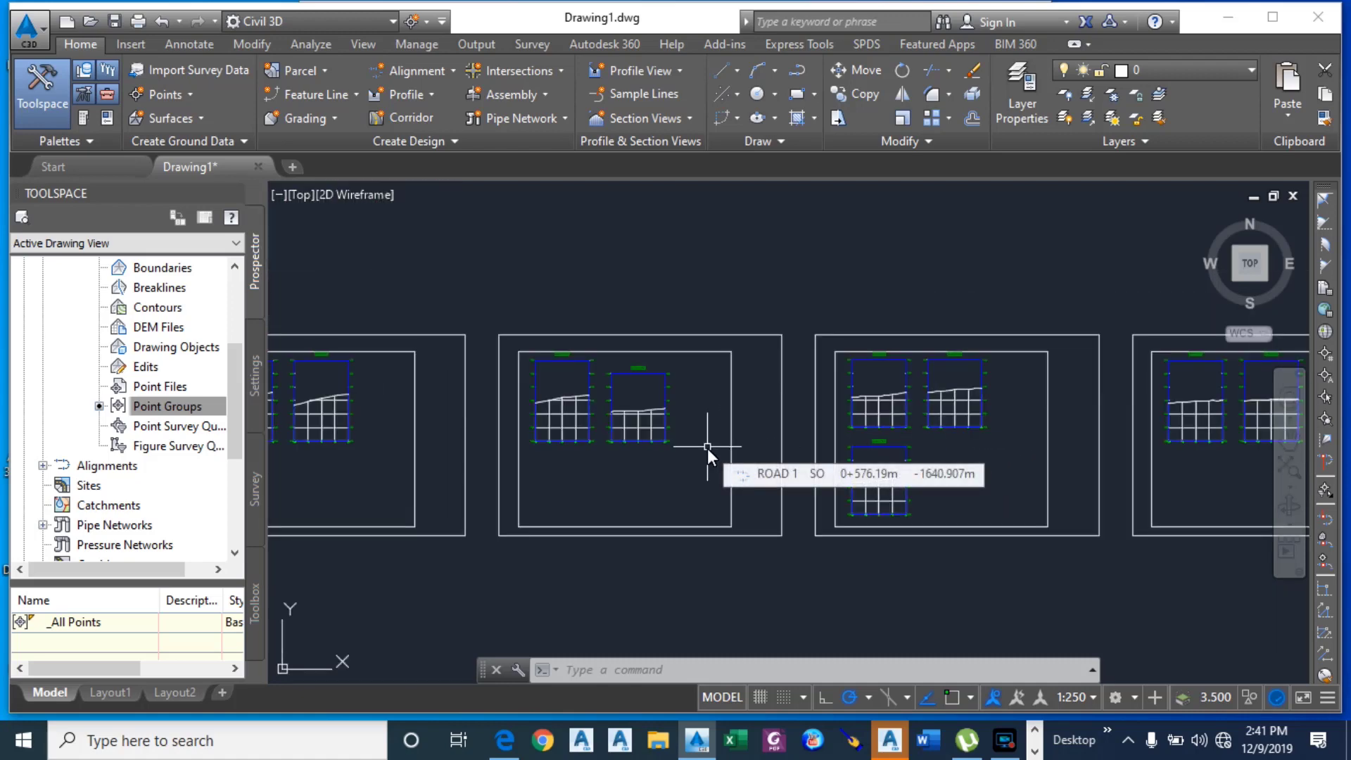
scroll(707, 449, "down", 3)
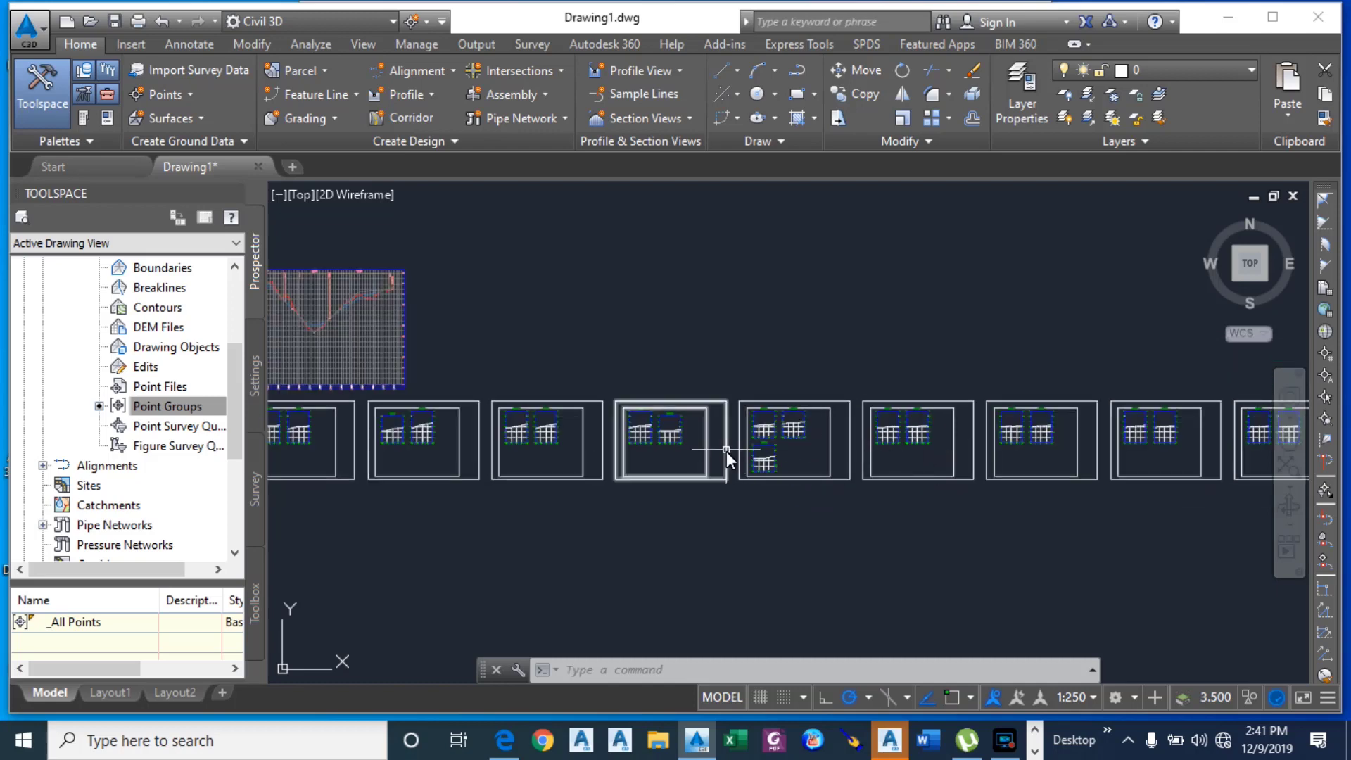
scroll(1085, 458, "down", 2)
scroll(563, 447, "down", 3)
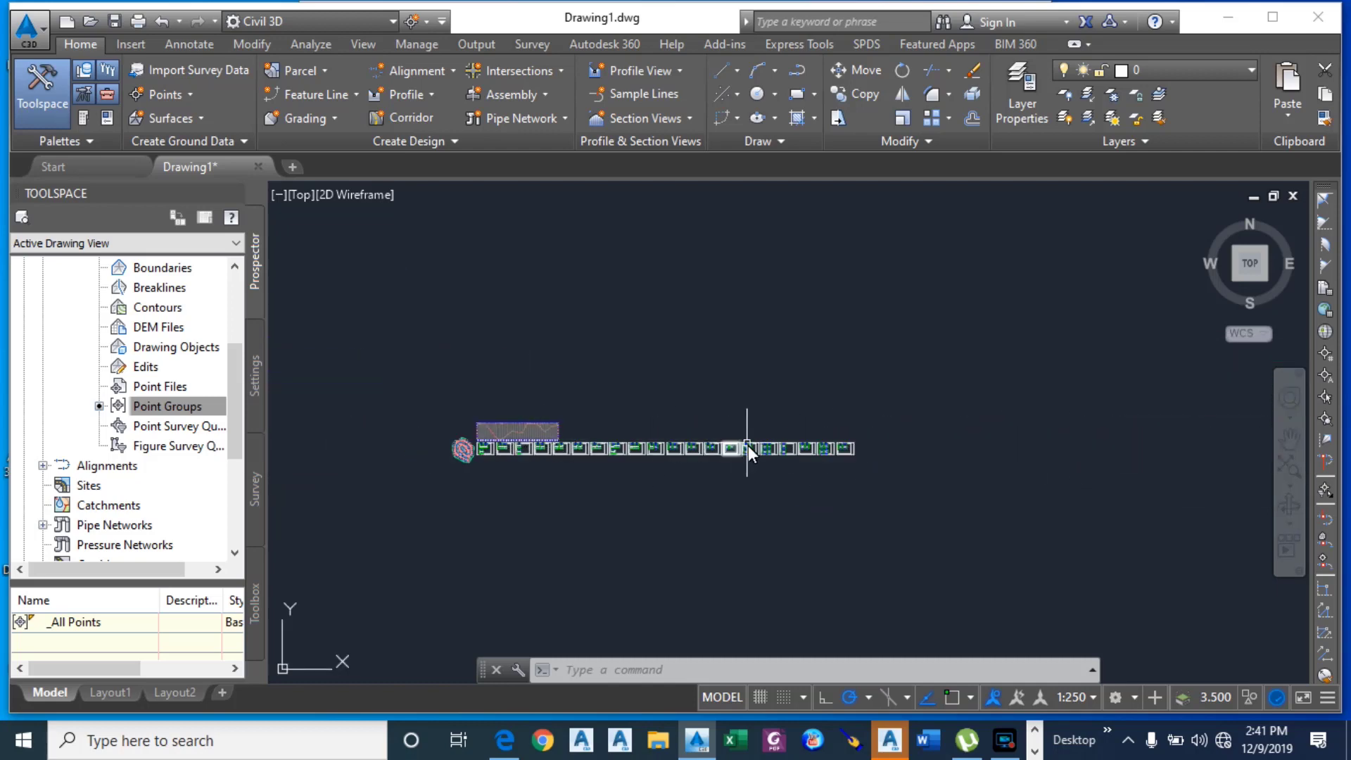
scroll(750, 445, "up", 5)
scroll(867, 500, "up", 4)
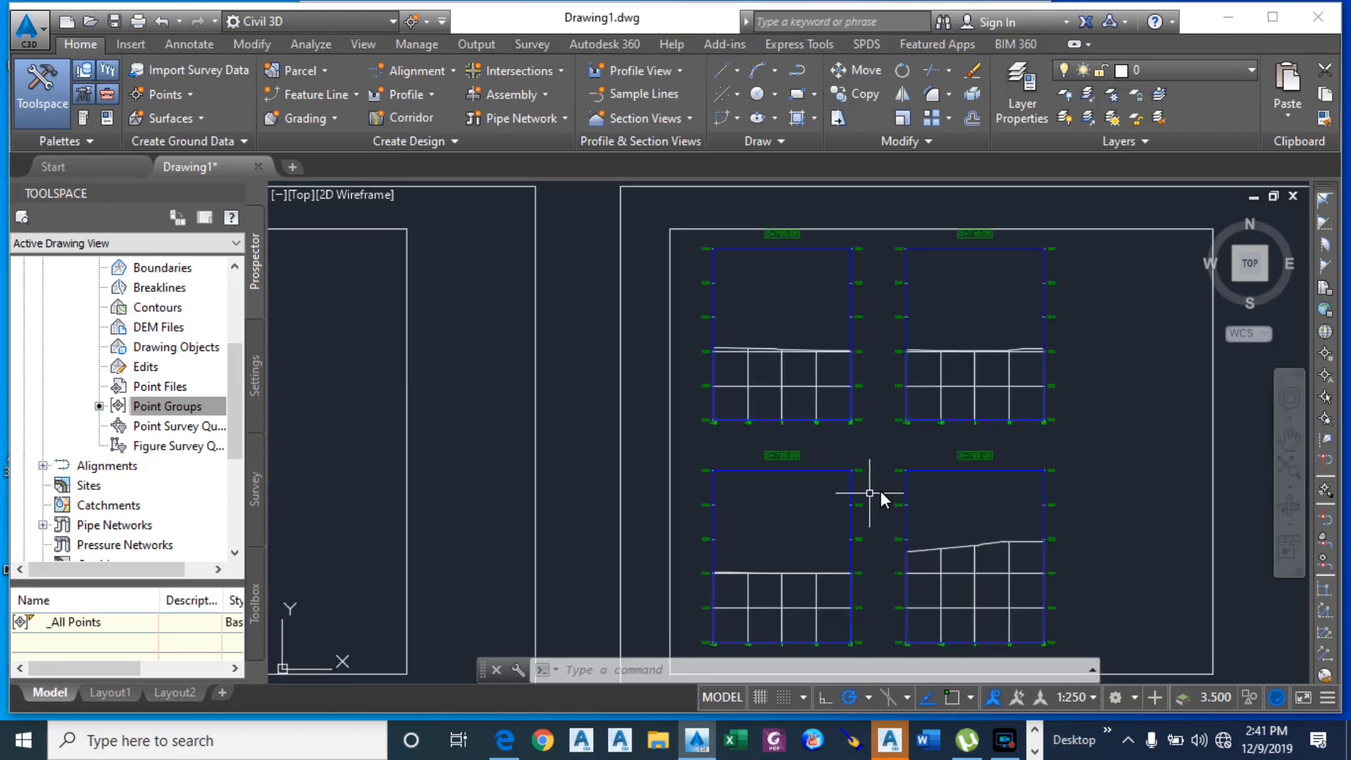
scroll(976, 433, "down", 2)
scroll(1099, 360, "down", 2)
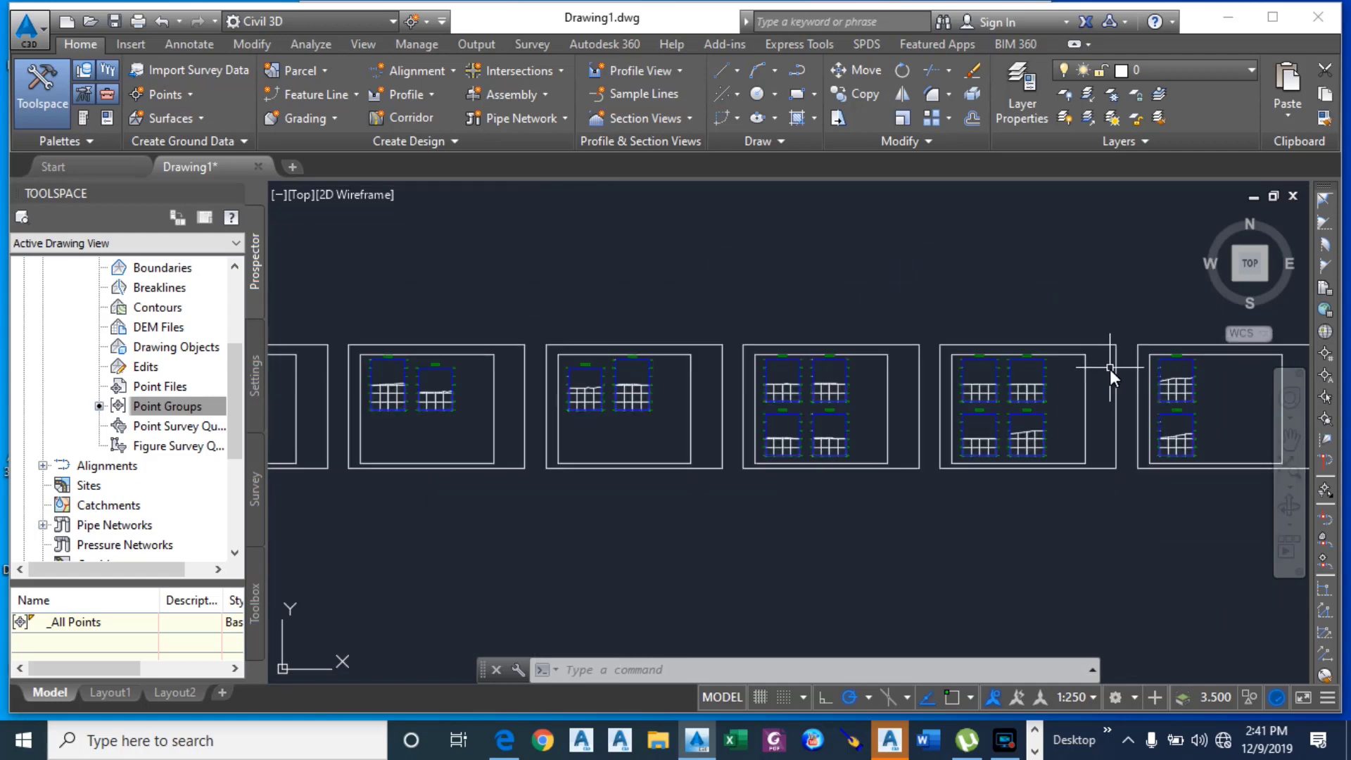
scroll(1109, 369, "down", 5)
scroll(437, 386, "up", 4)
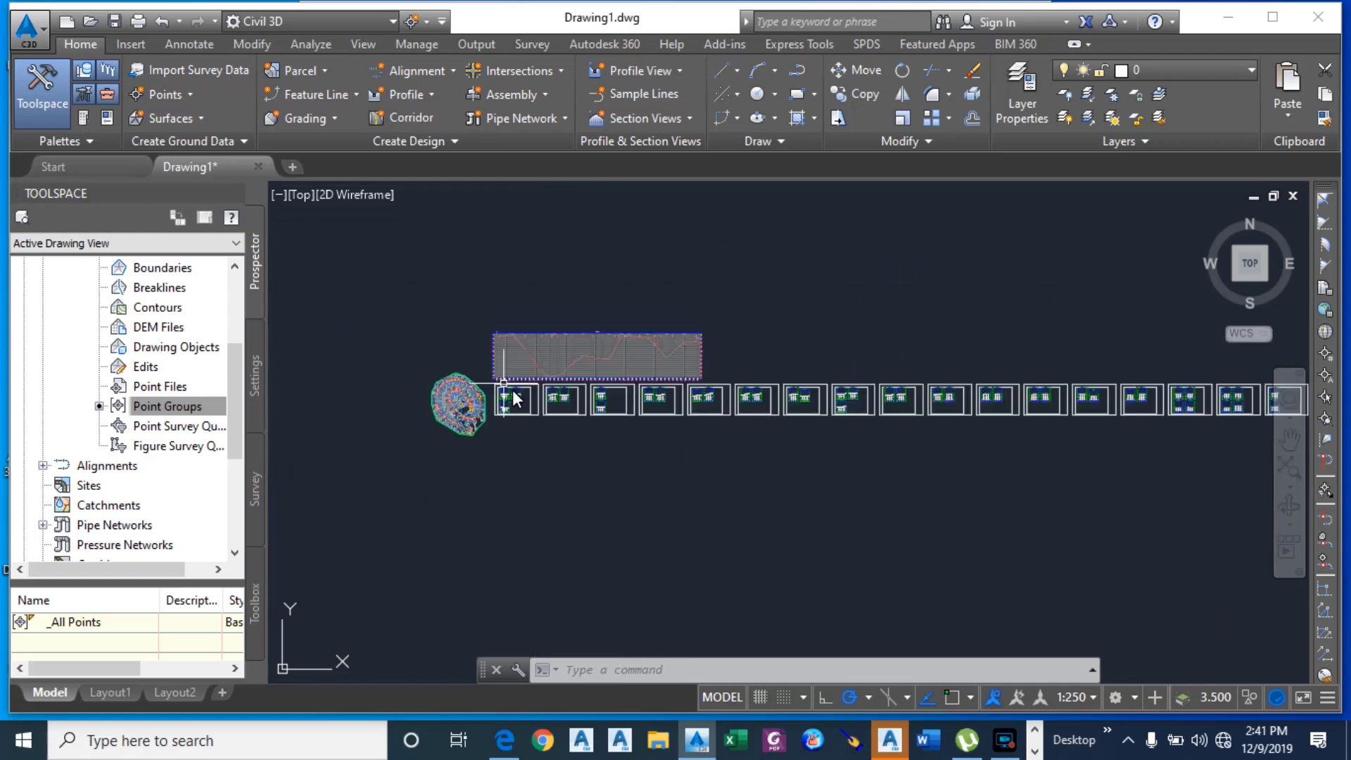
scroll(495, 398, "up", 5)
scroll(515, 391, "down", 5)
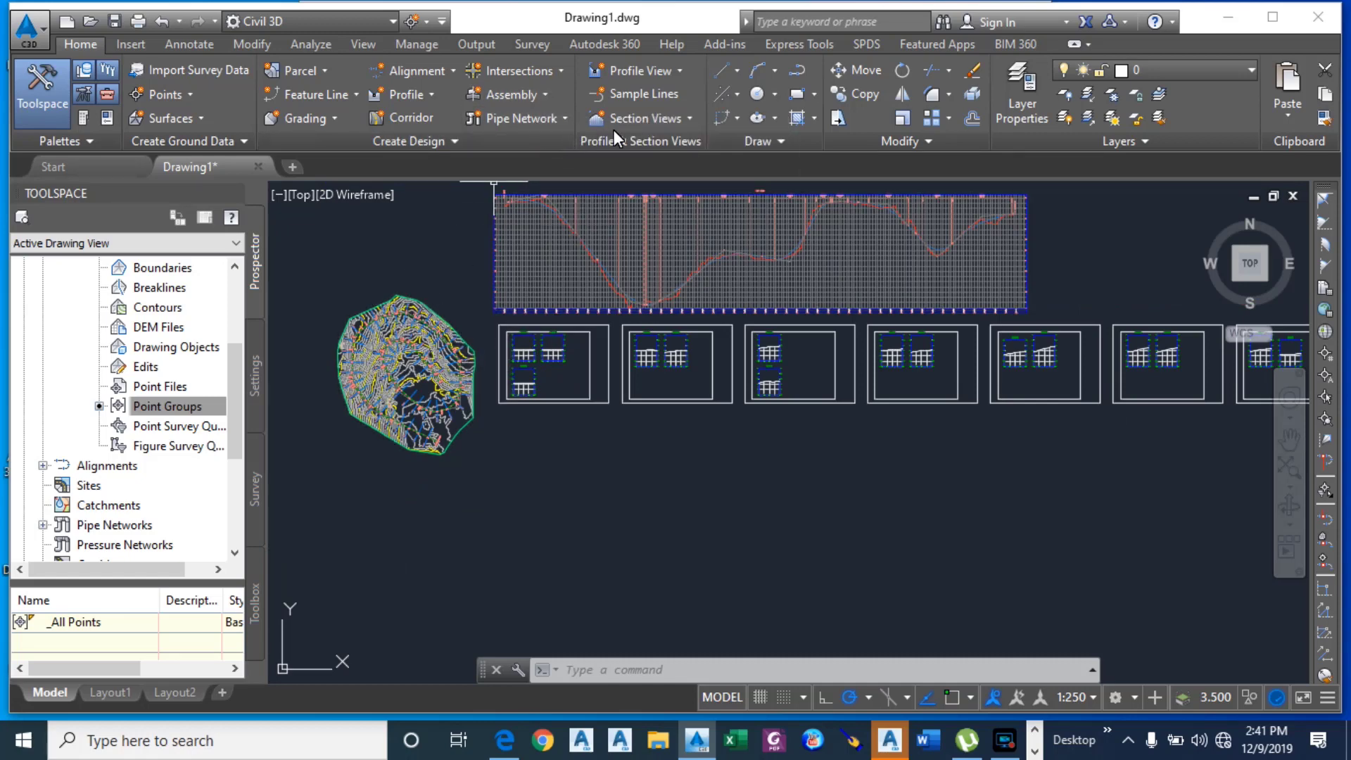
Step: Start another set of multiple section views for ROAD 1 with the Road Section style, draft placement and automatic offset and elevation ranges
left_click(691, 119)
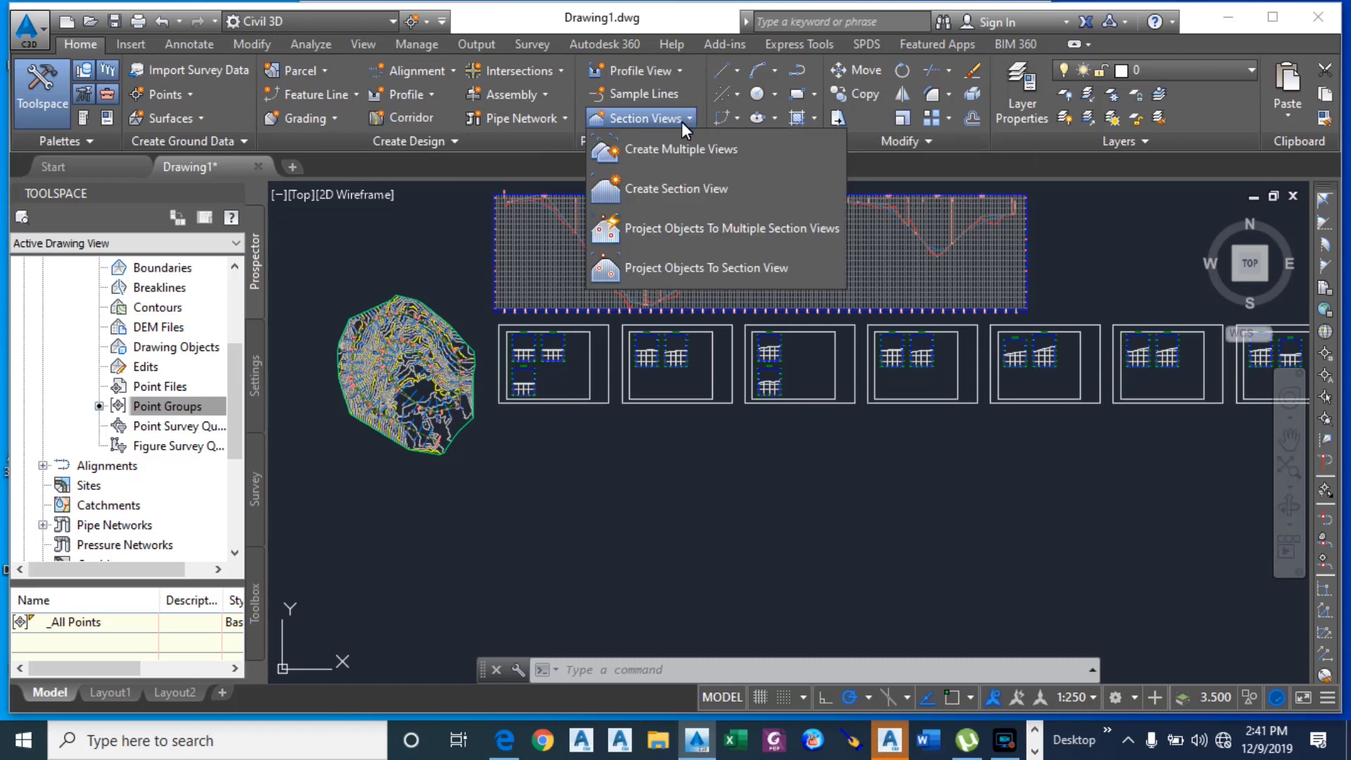
left_click(674, 159)
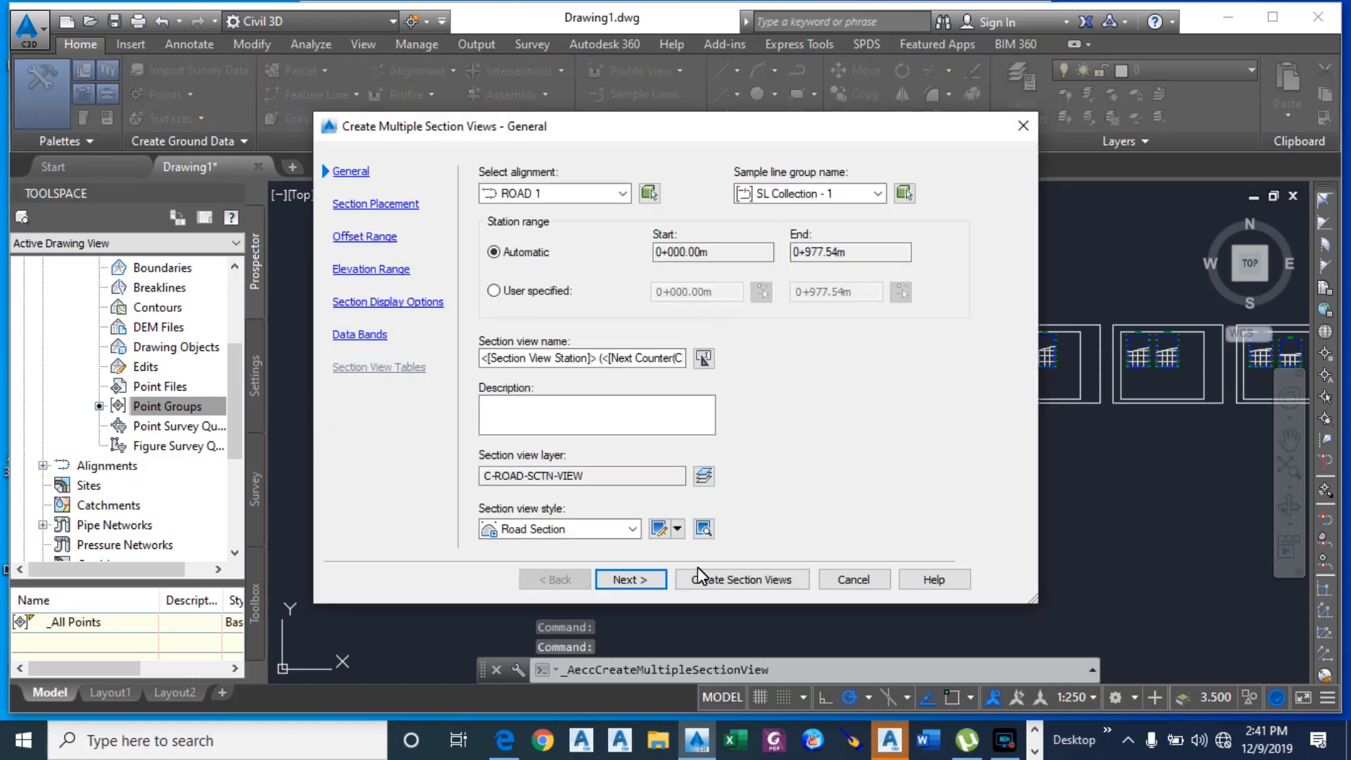
left_click(631, 578)
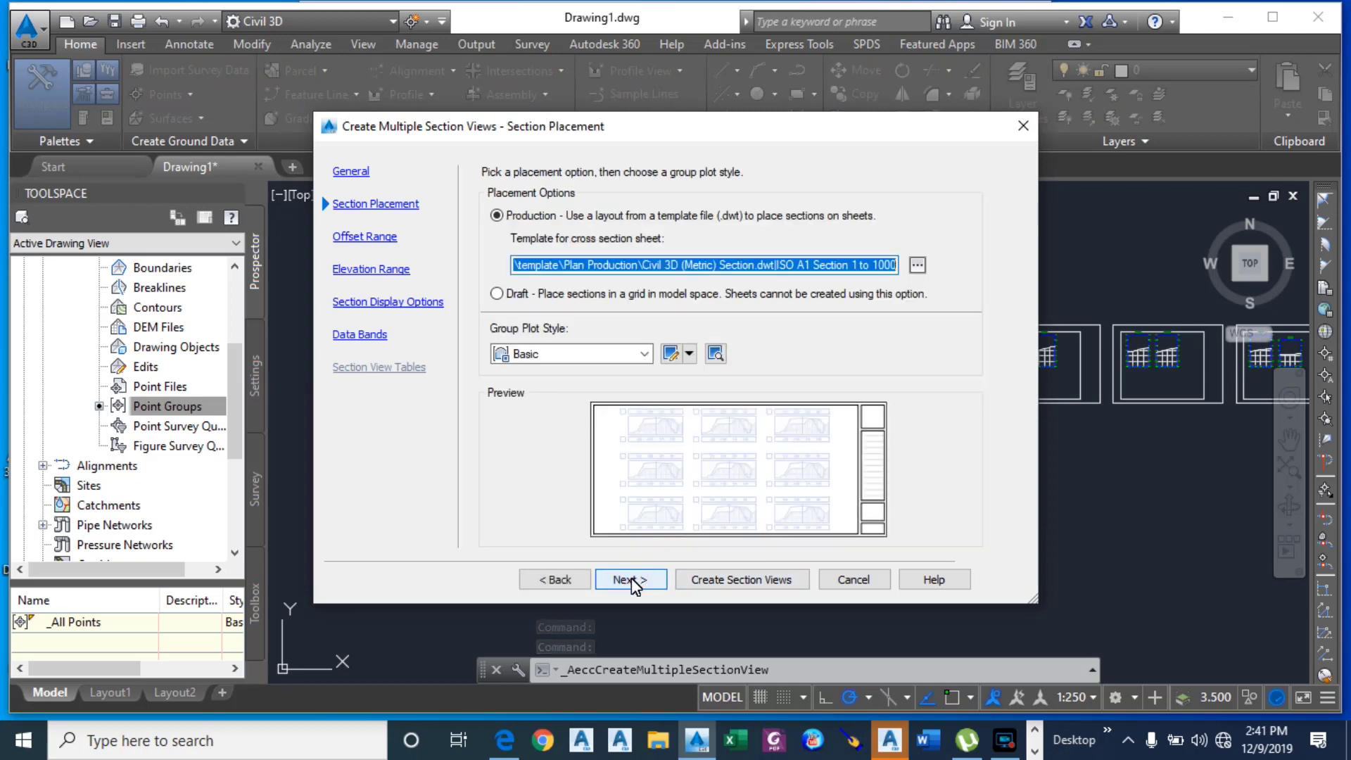
left_click(497, 293)
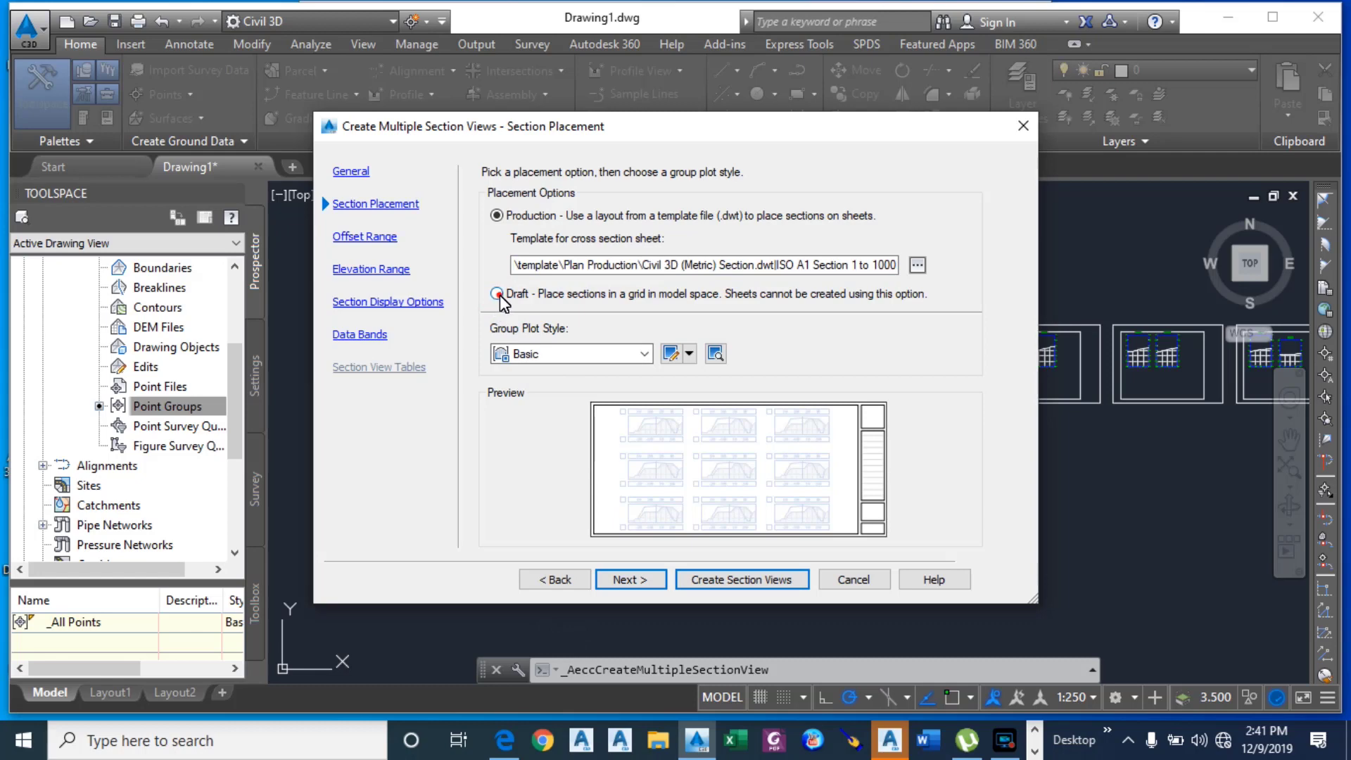
left_click(636, 578)
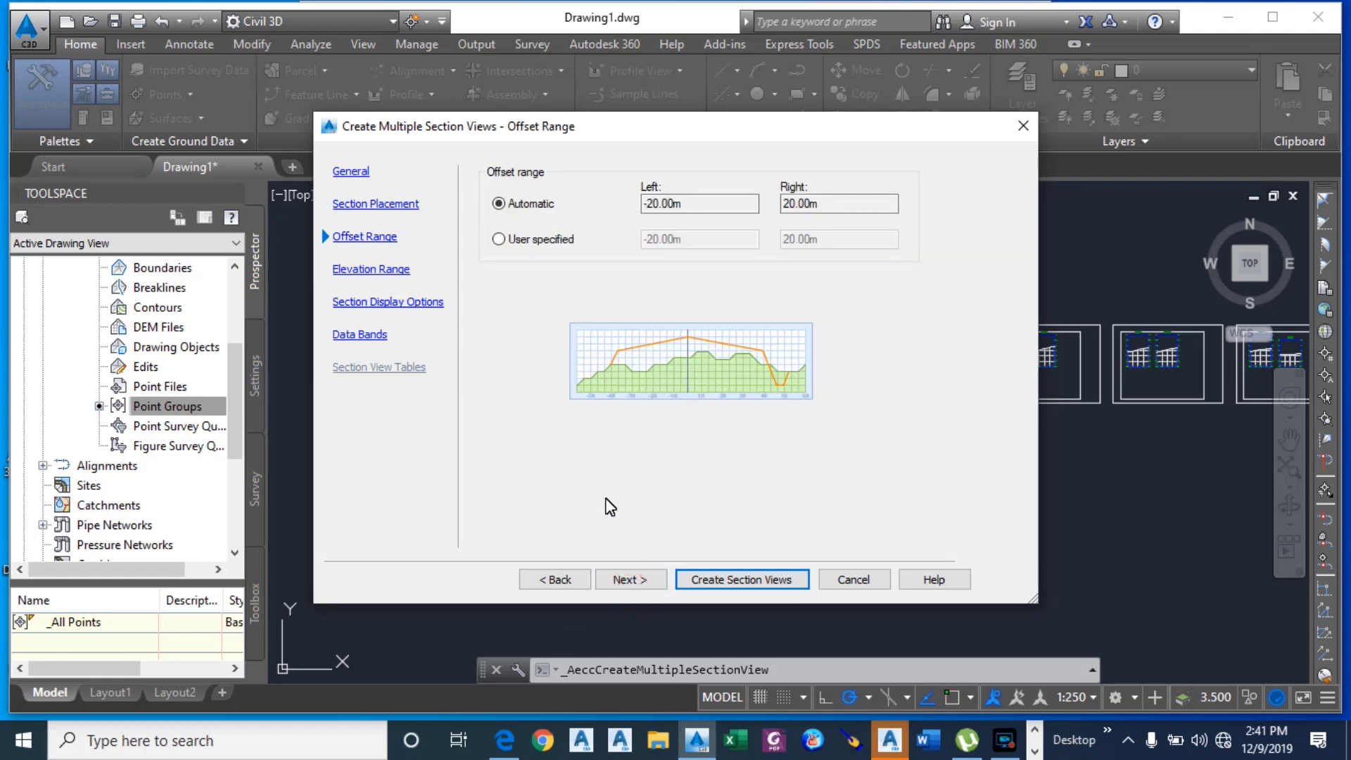
left_click(632, 581)
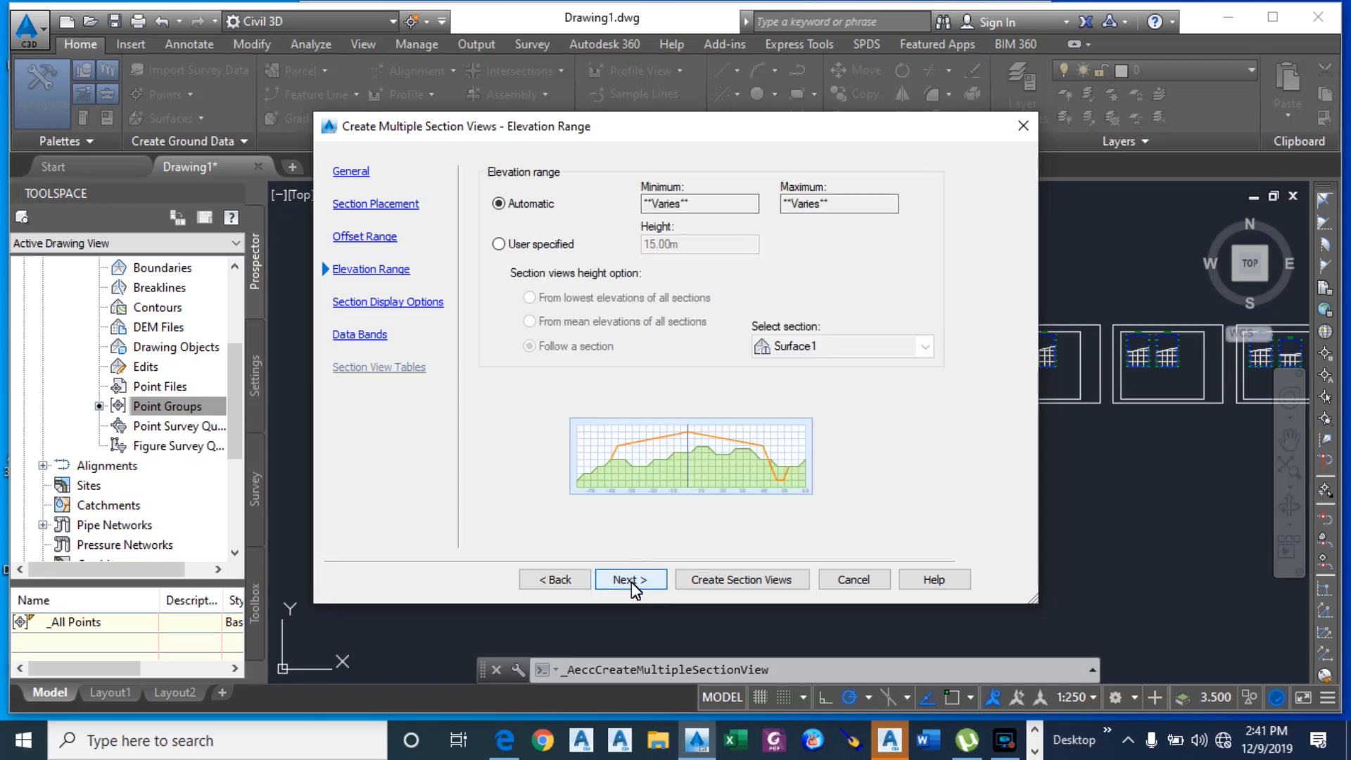
left_click(631, 581)
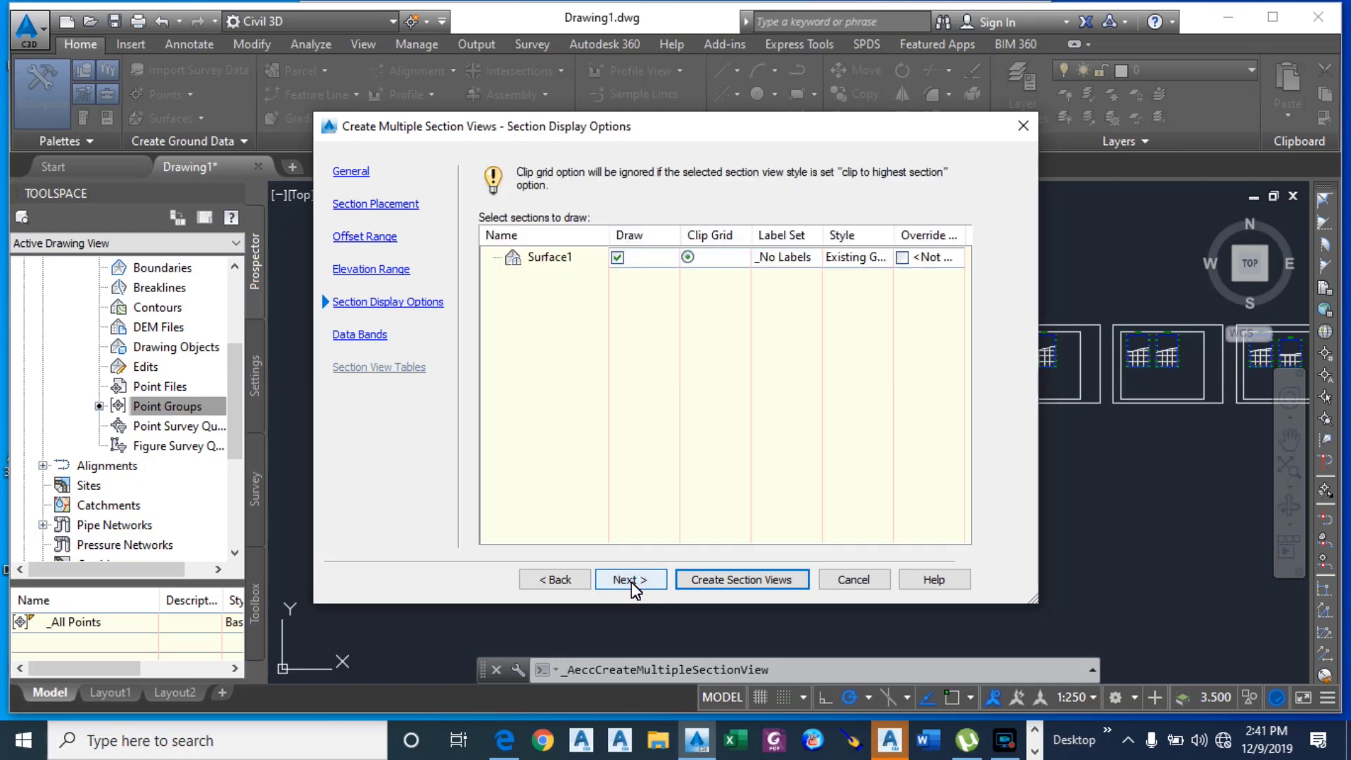
Step: Choose the Major Stations Offset and Elevations band set, located at the bottom of the section view
left_click(631, 582)
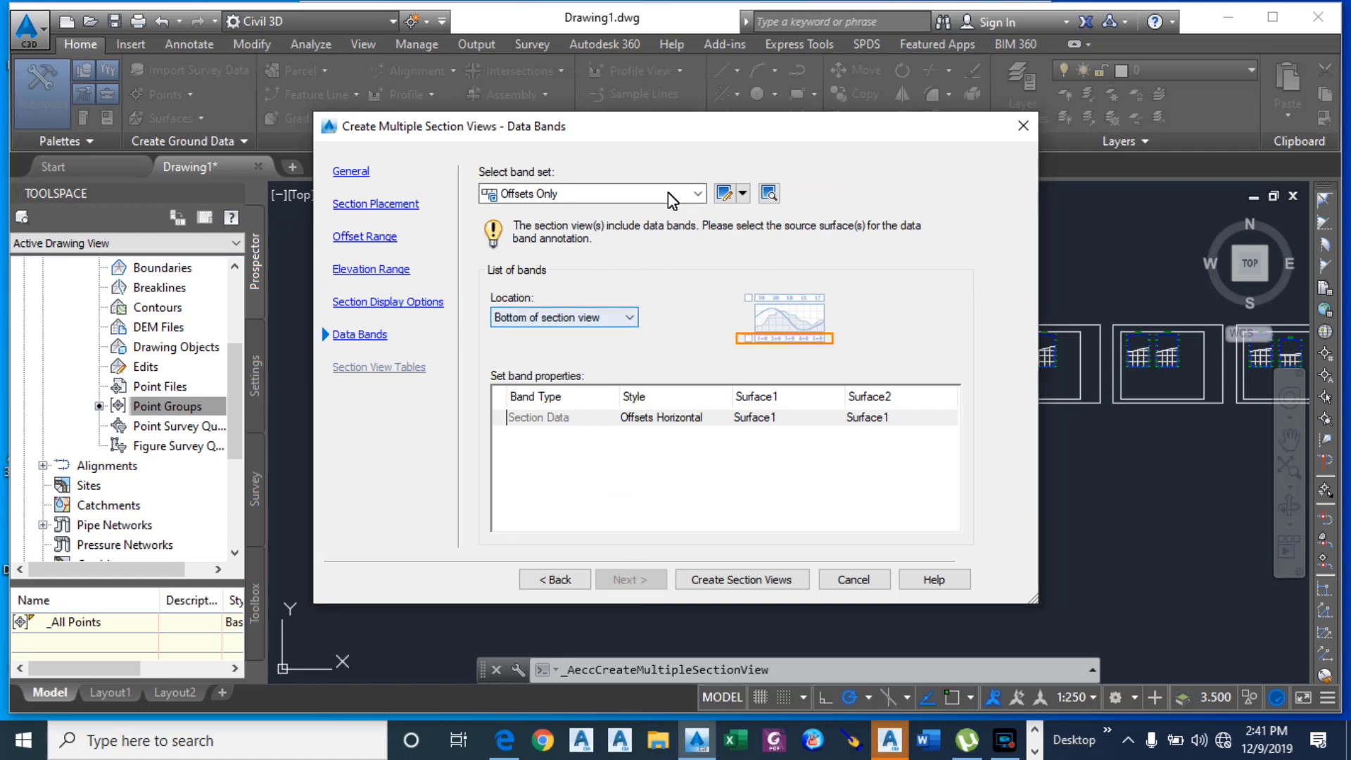
left_click(693, 200)
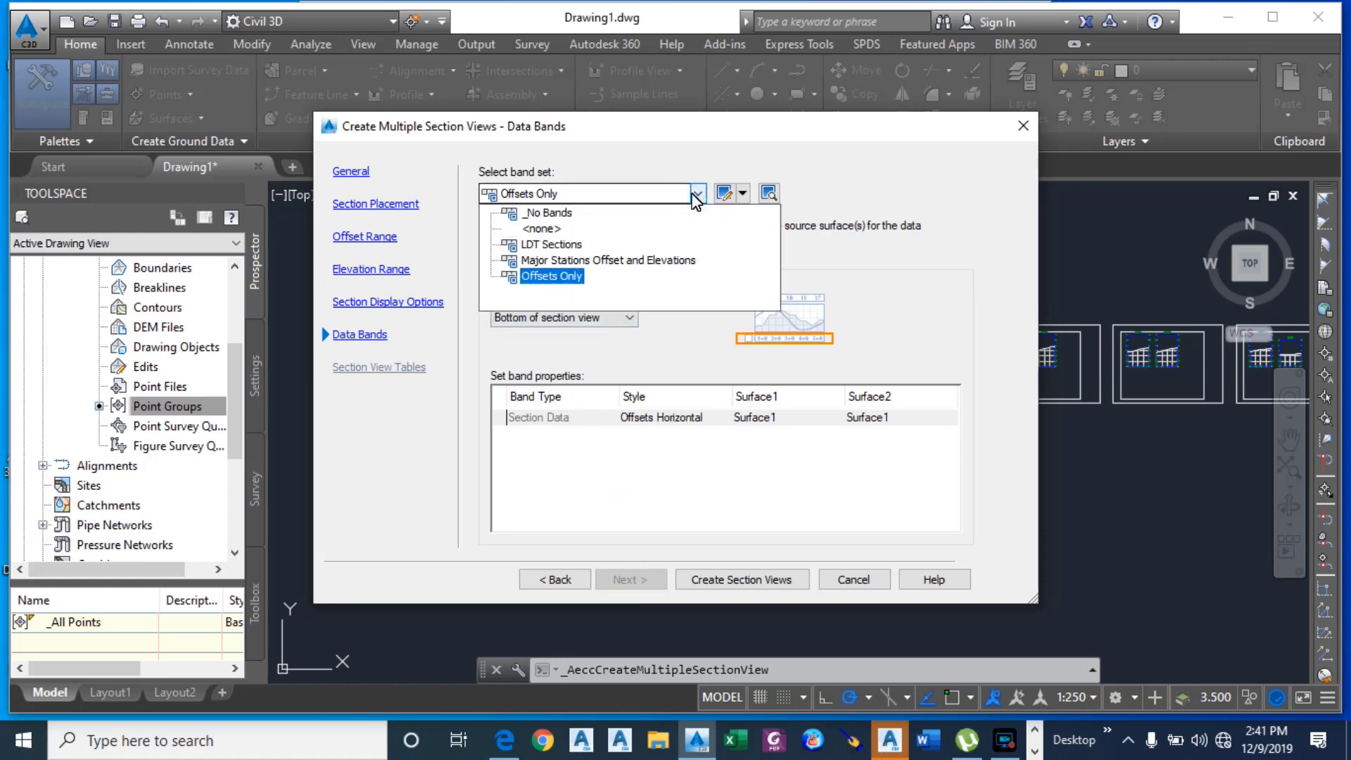
left_click(608, 260)
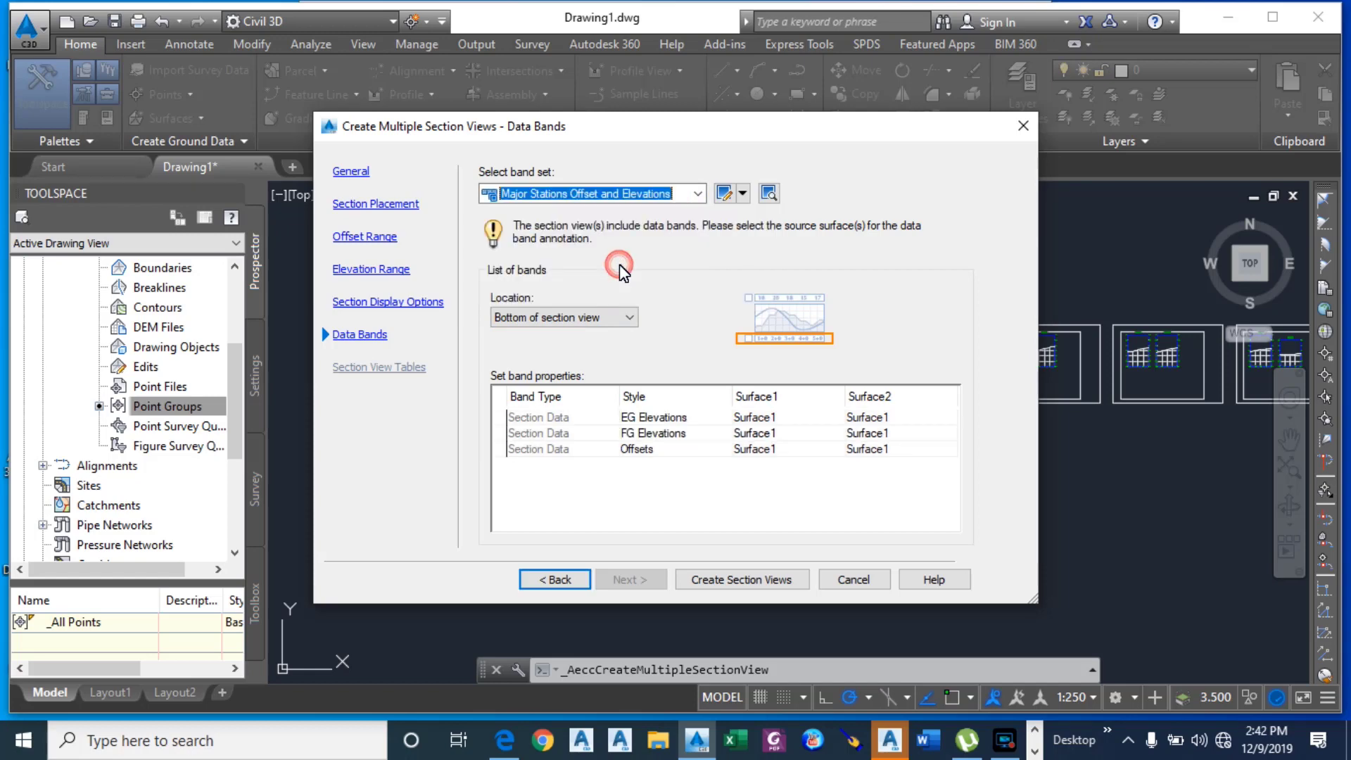
left_click(626, 320)
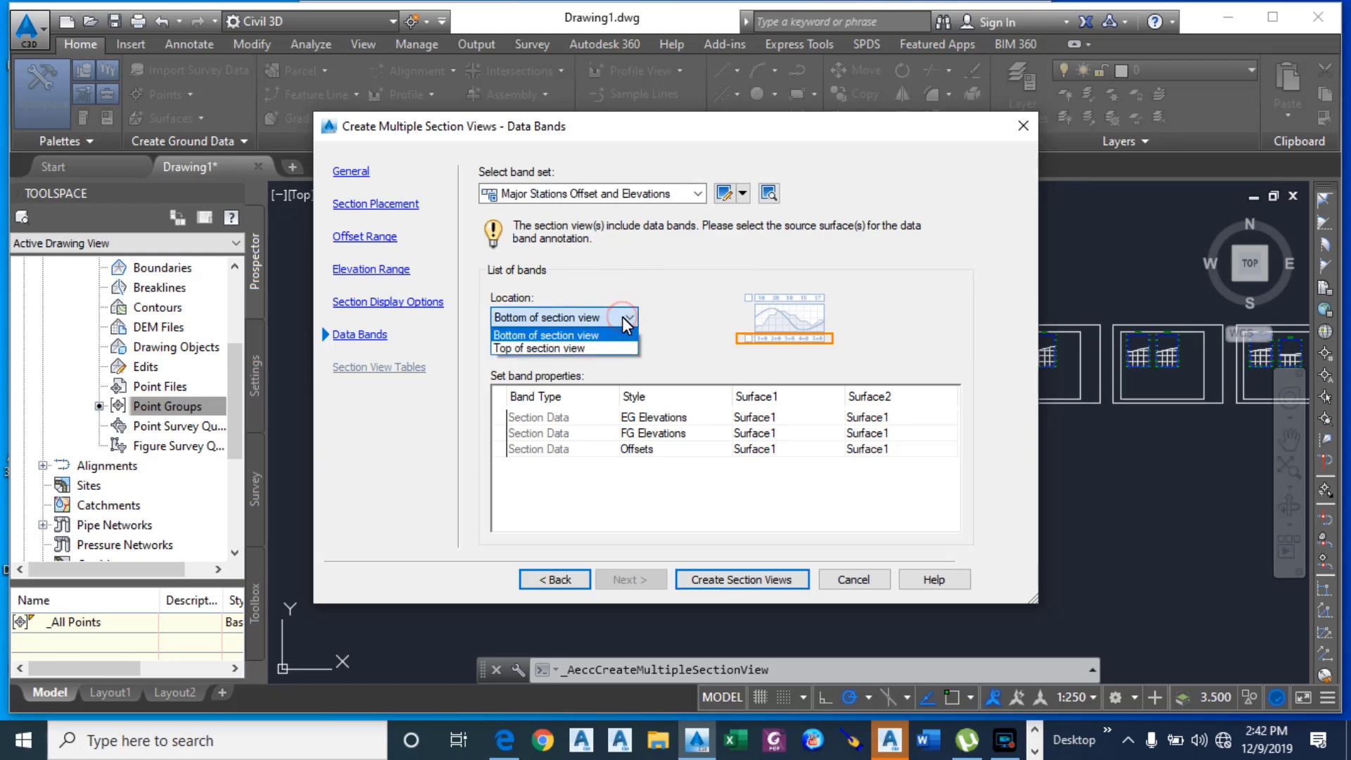
left_click(623, 318)
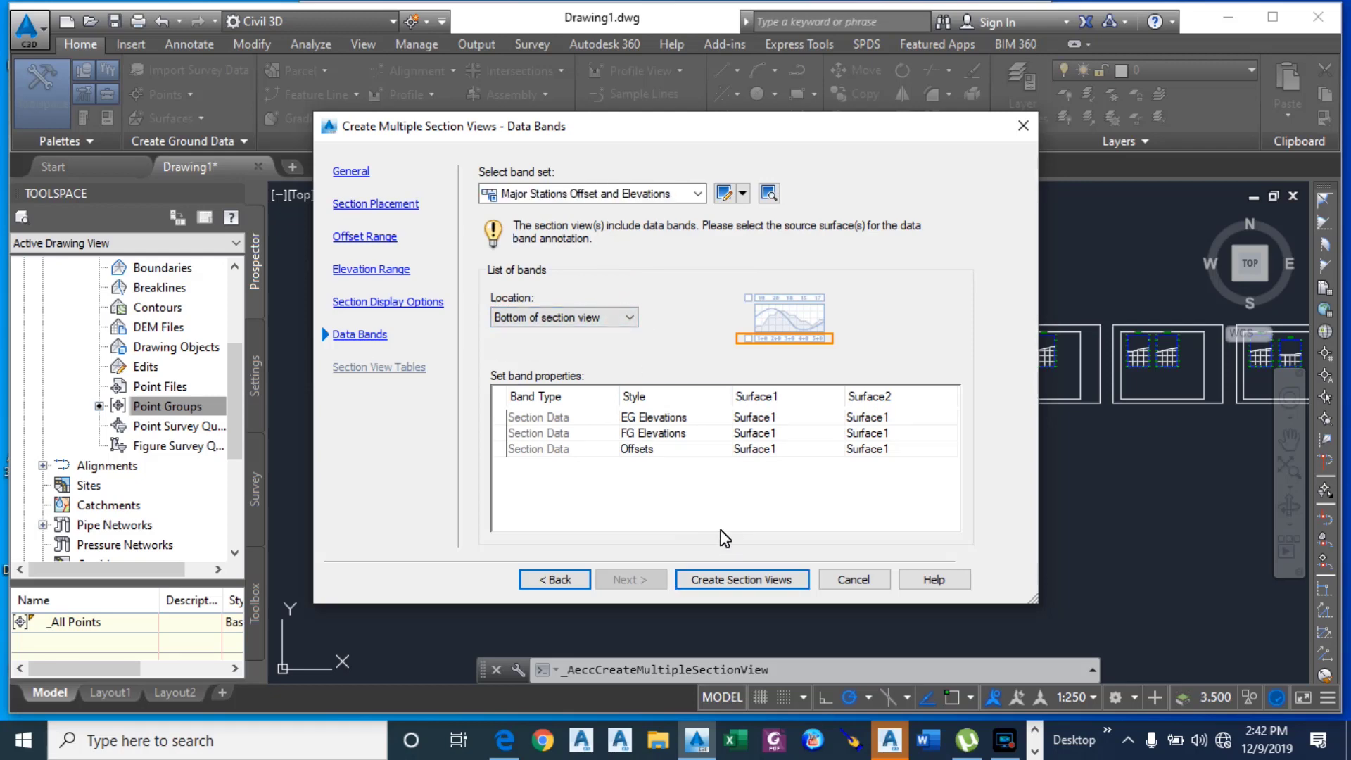
Step: Keep Surface1 as the source for the FG Elevations band and create the section views in the empty area below the section sheets
left_click(756, 436)
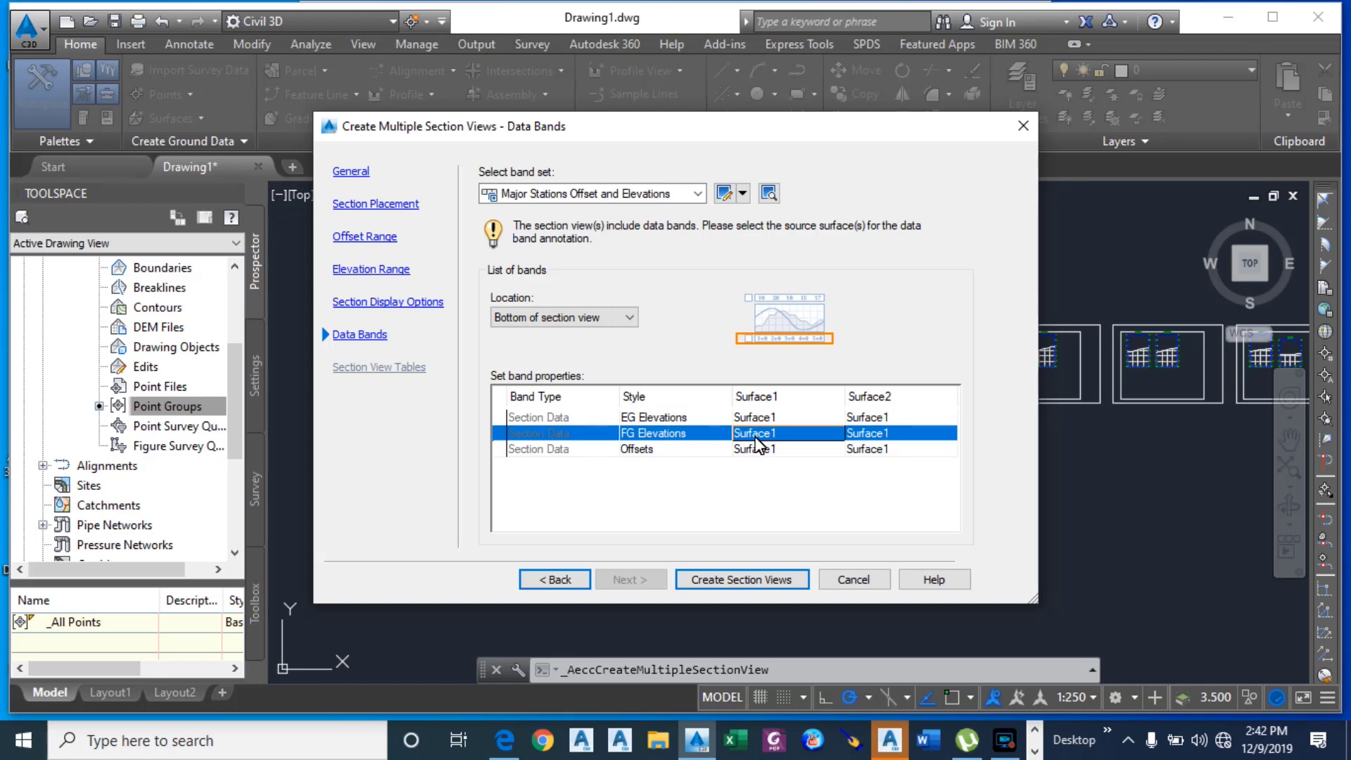
left_click(755, 436)
left_click(758, 436)
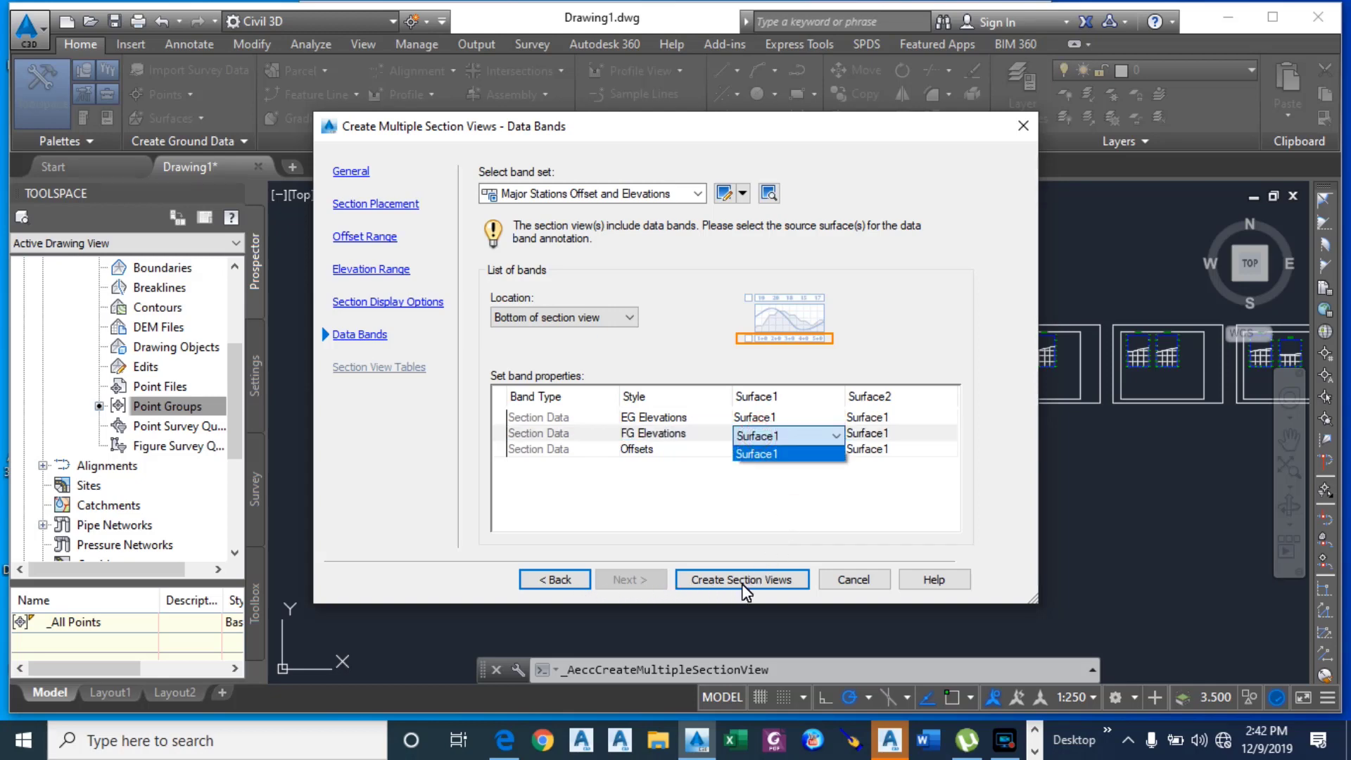
left_click(792, 522)
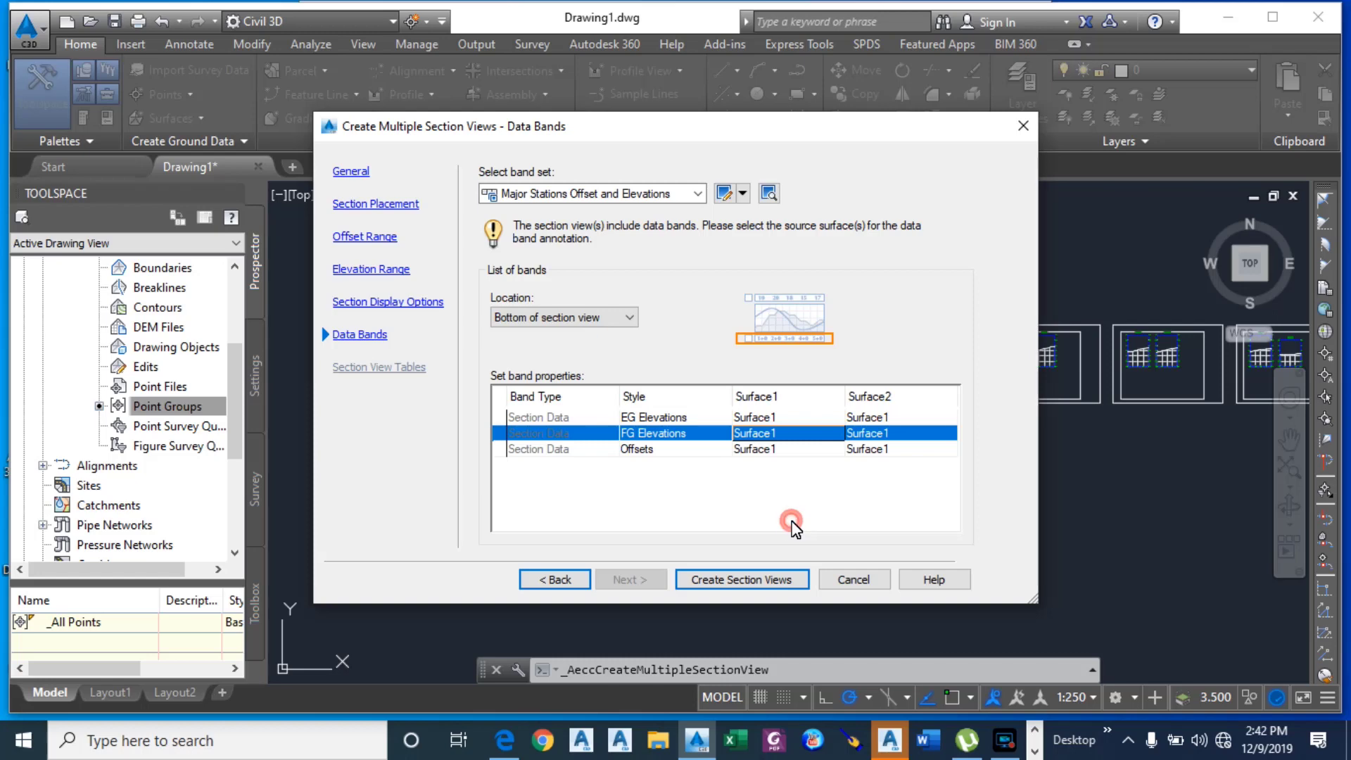
left_click(753, 585)
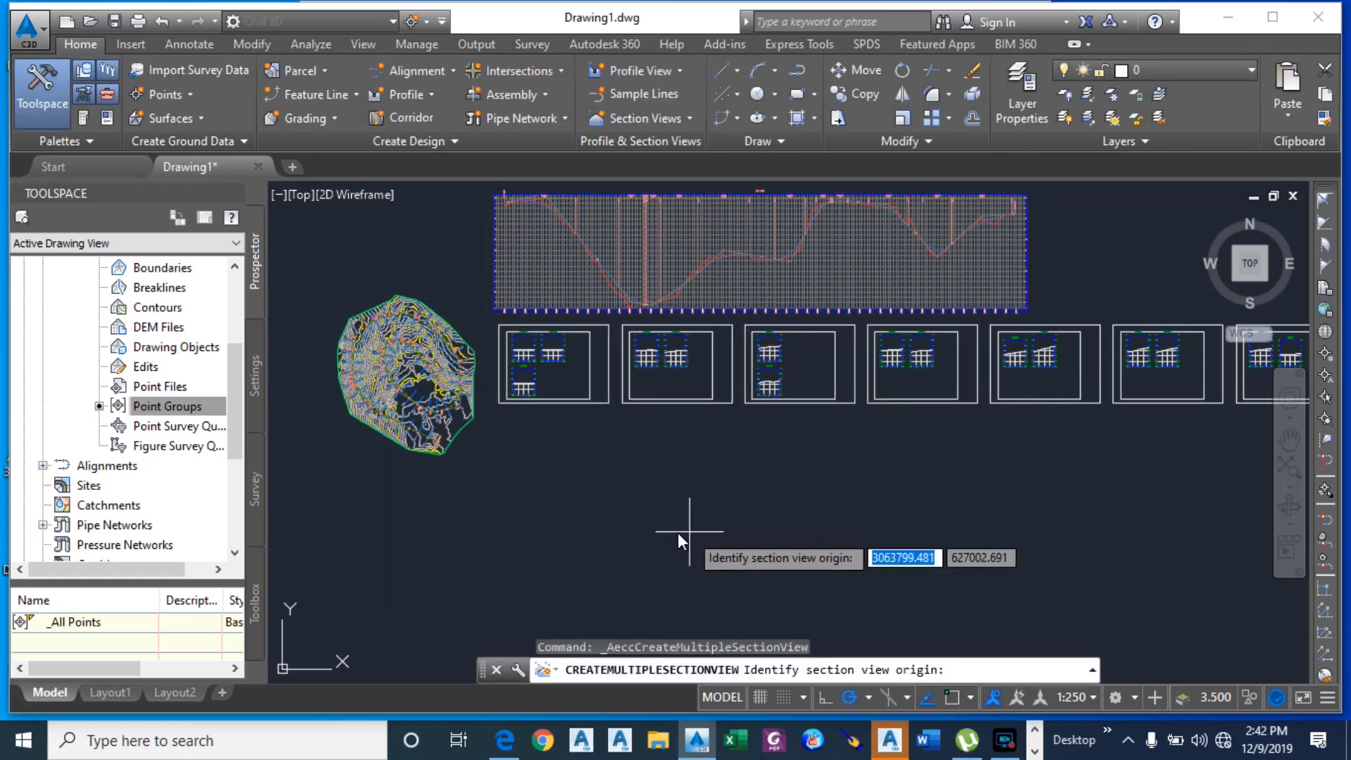
left_click(503, 481)
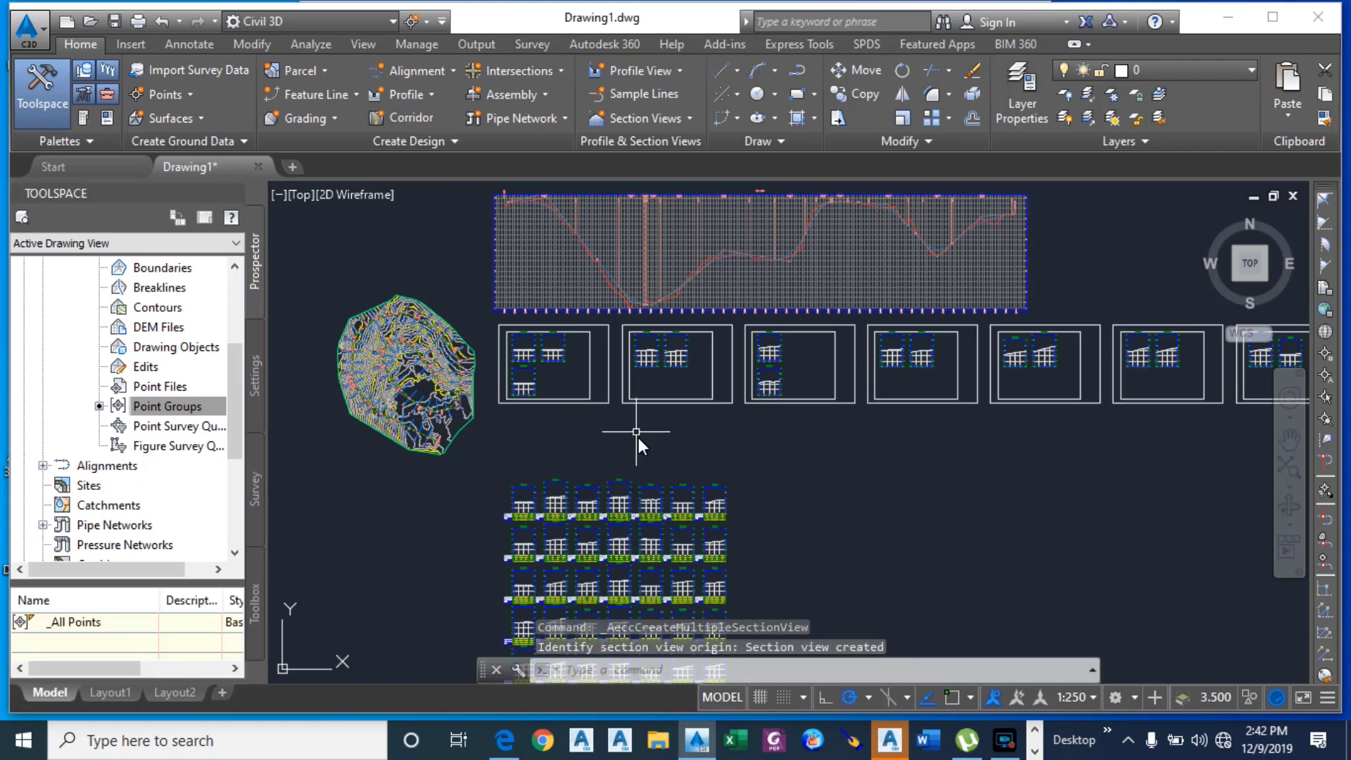
Step: Examine the draft grid of section views and their existing elevation, proposed elevation and offset bands
scroll(640, 442, "down", 4)
scroll(623, 501, "up", 8)
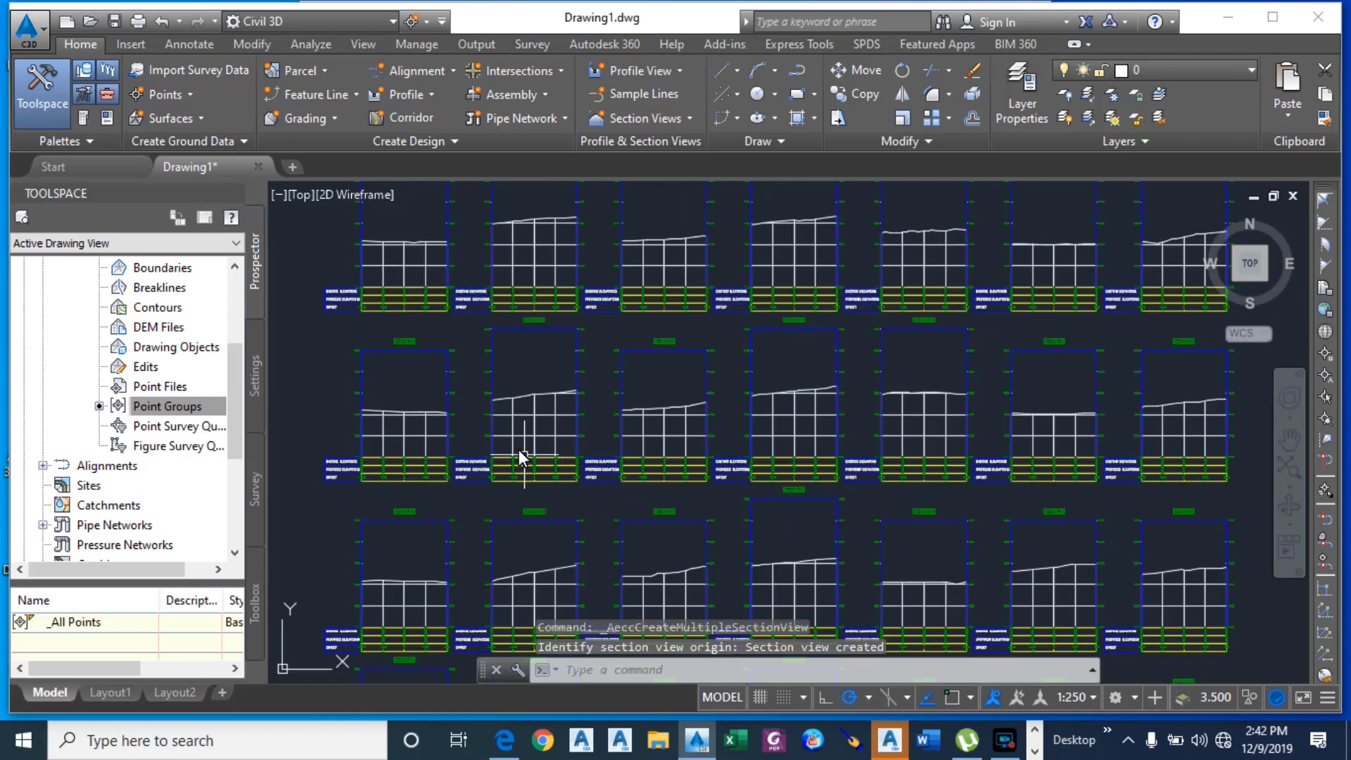
scroll(665, 420, "down", 3)
scroll(599, 366, "up", 7)
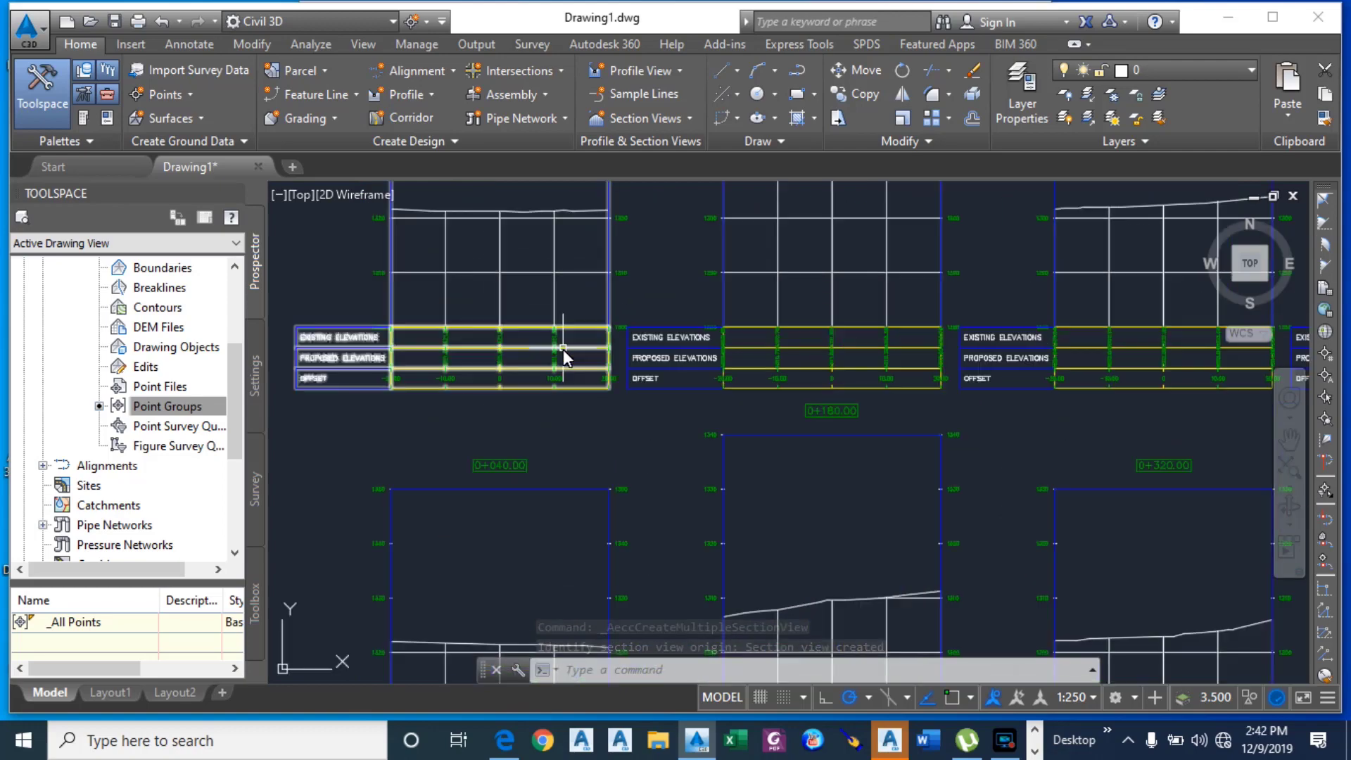
scroll(563, 349, "down", 8)
scroll(639, 399, "up", 1)
scroll(530, 351, "up", 3)
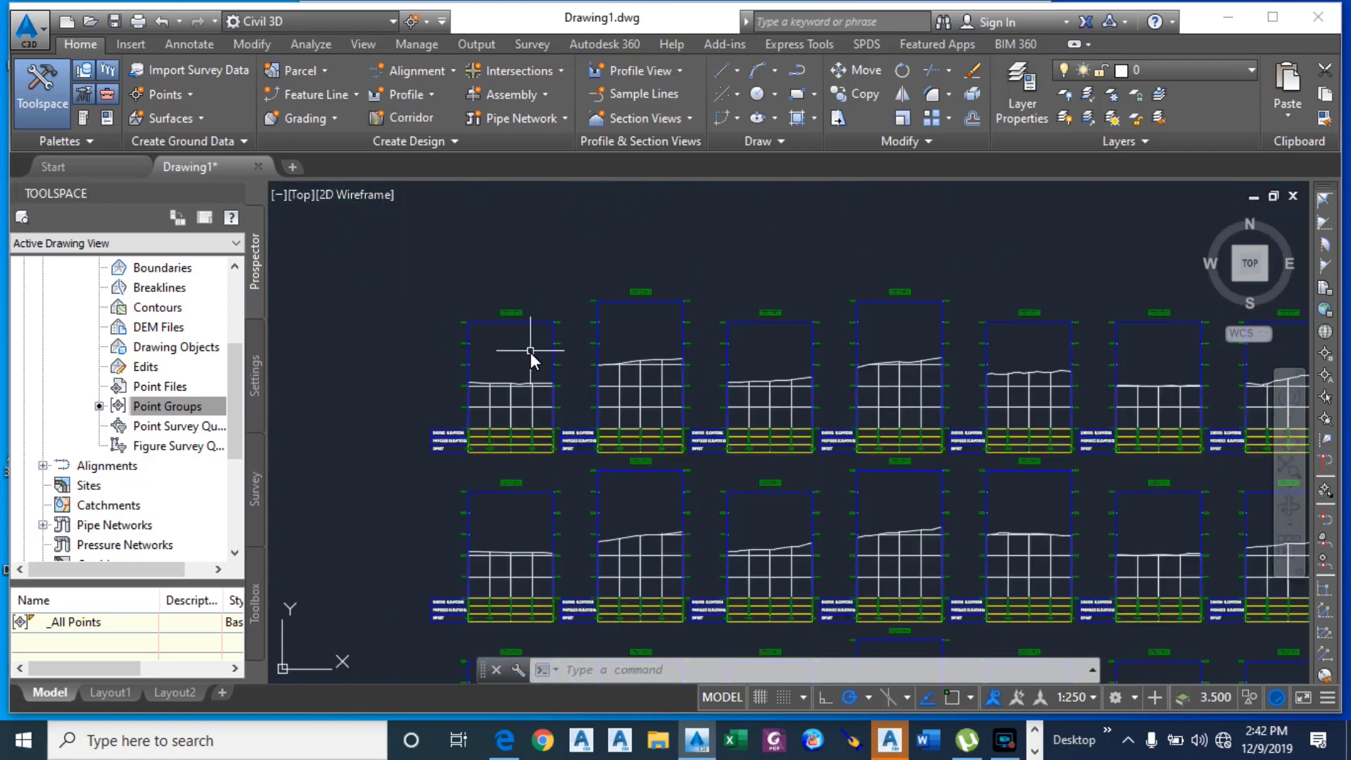
scroll(480, 296, "down", 2)
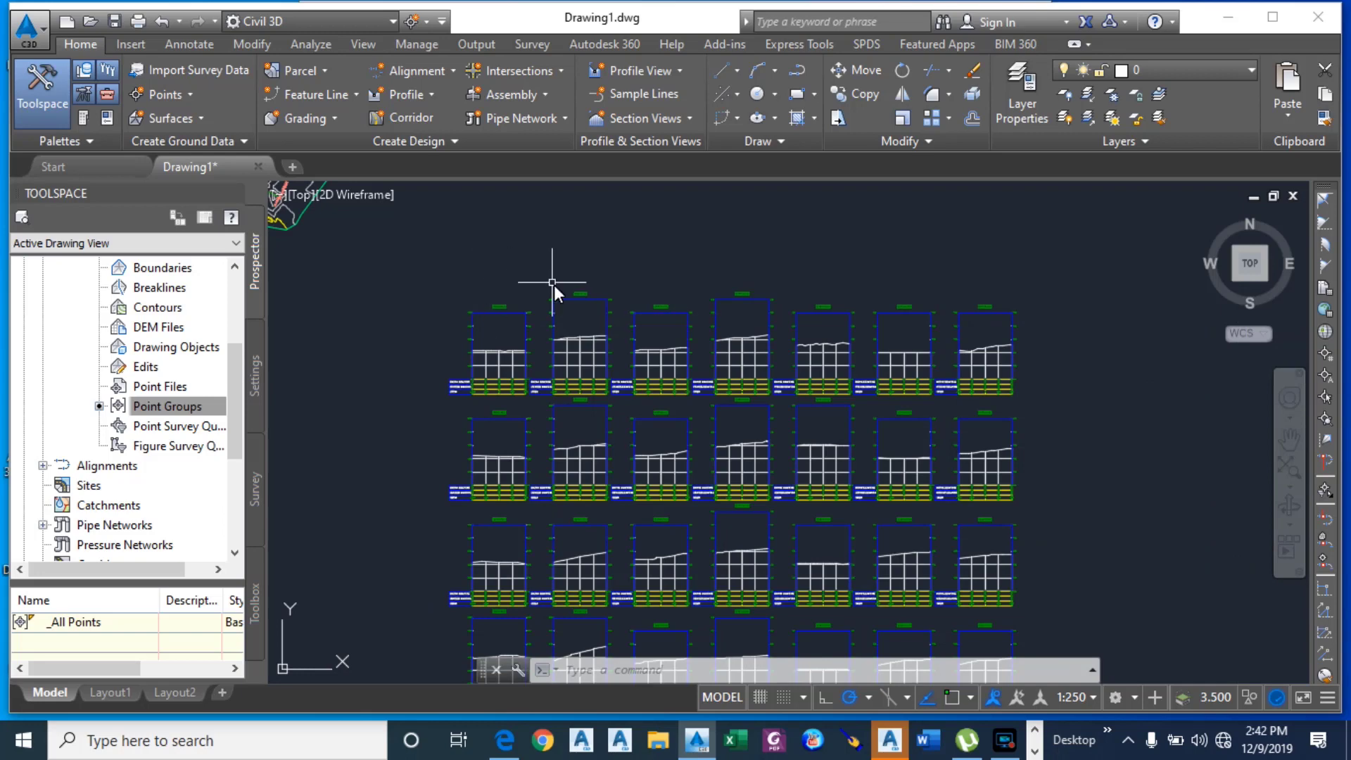
Step: Add a Cut Data band to the bottom of the ROAD 1 profile view, with all profile geometry point labels turned off
scroll(556, 289, "down", 4)
scroll(530, 573, "up", 5)
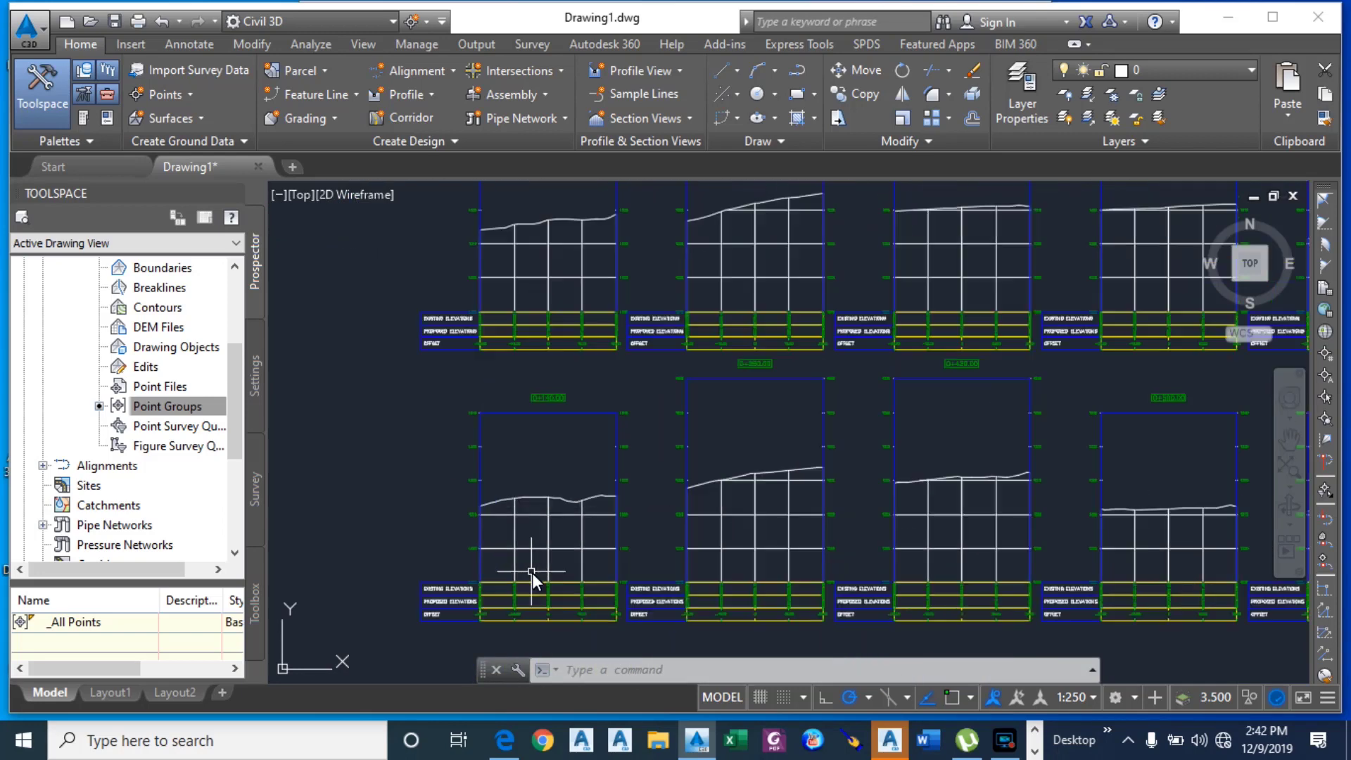
scroll(607, 591, "down", 2)
scroll(607, 591, "down", 5)
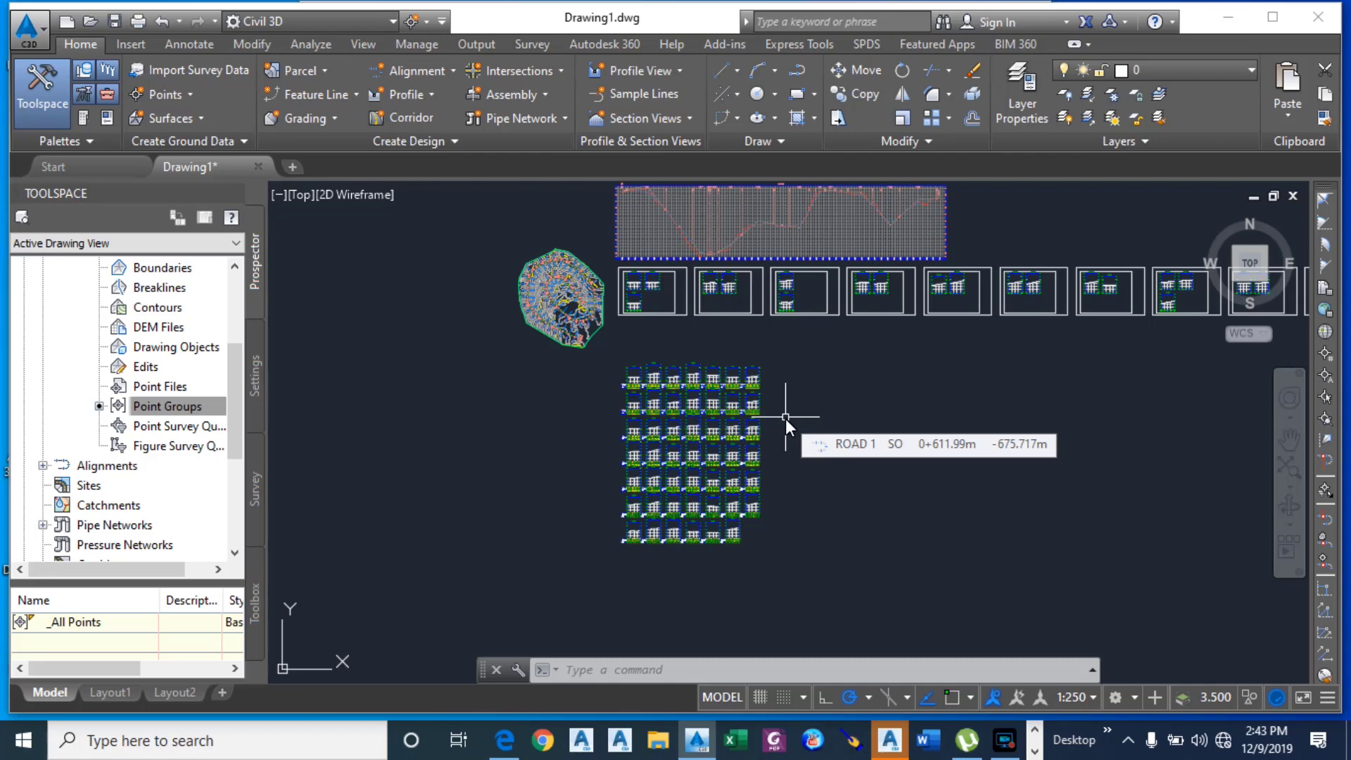
left_click(646, 232)
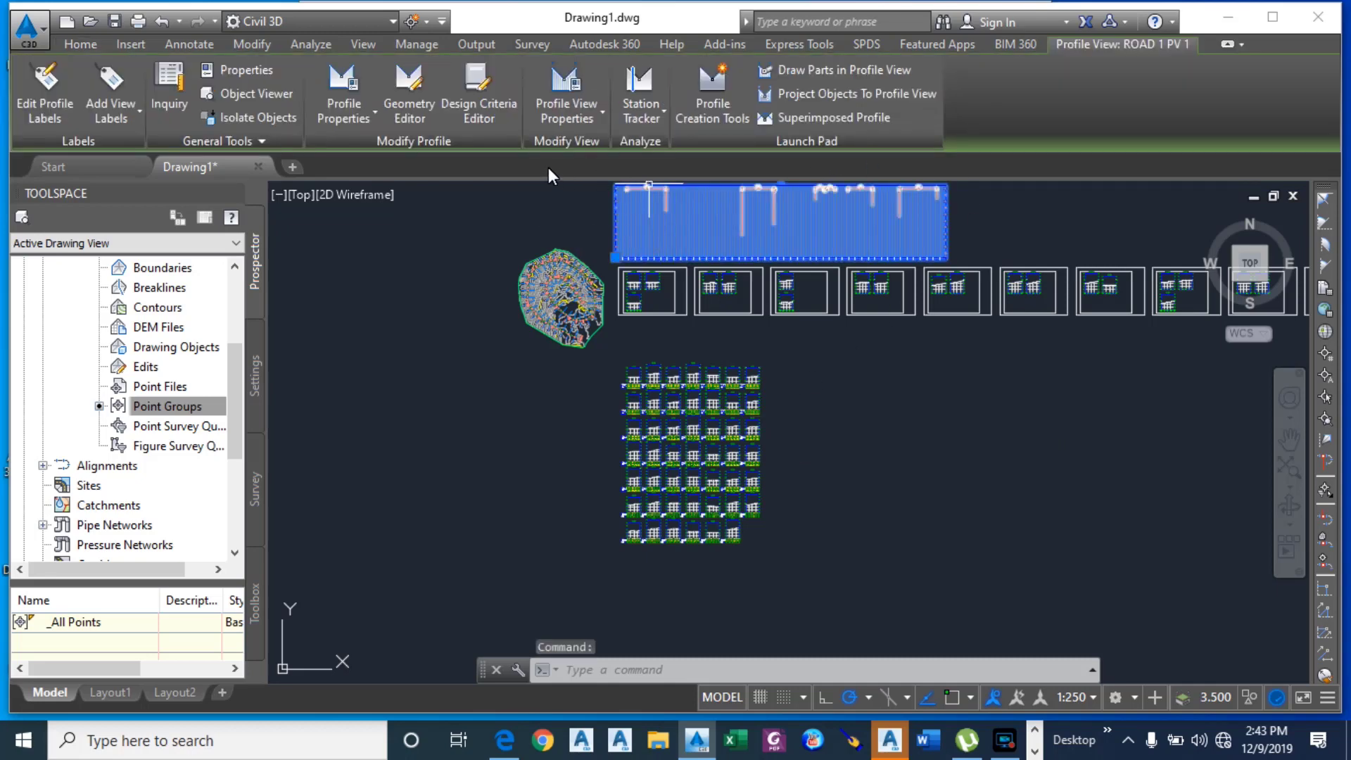
left_click(593, 117)
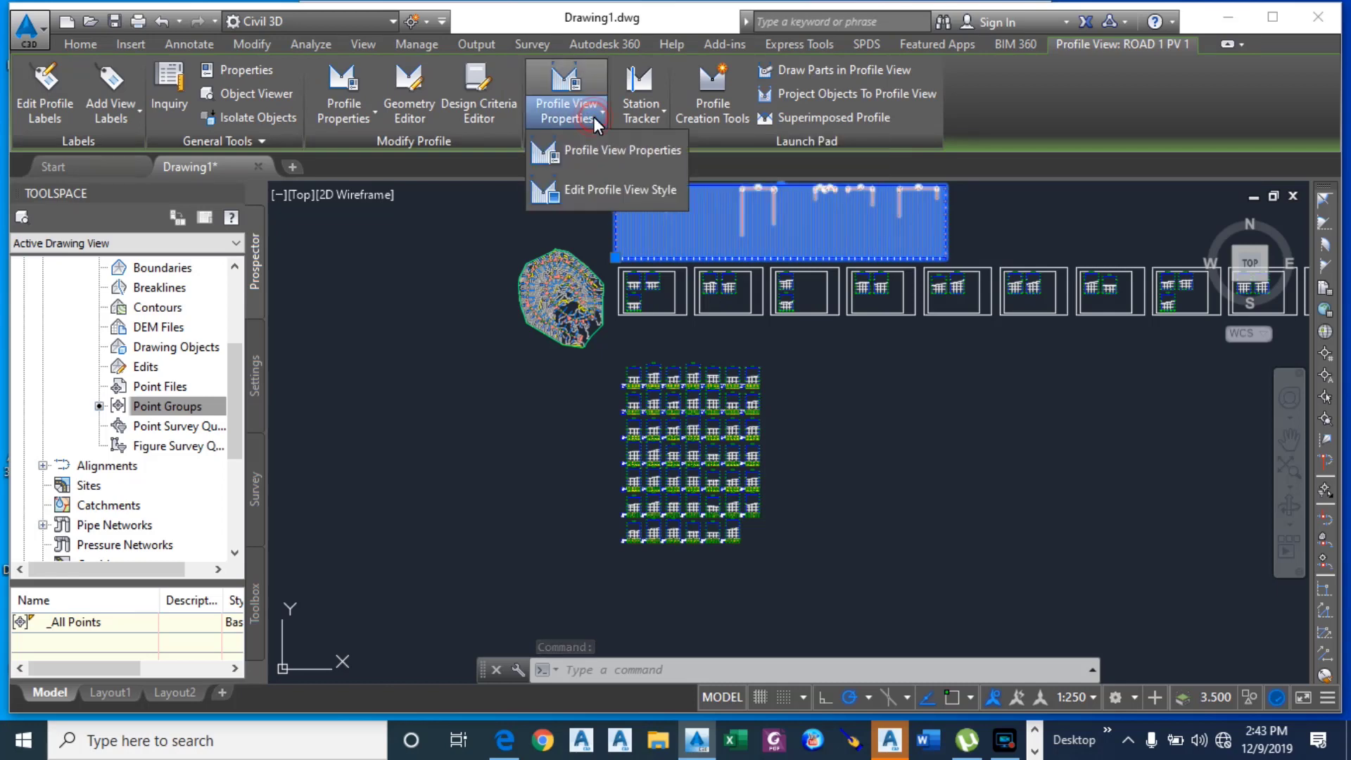
left_click(582, 152)
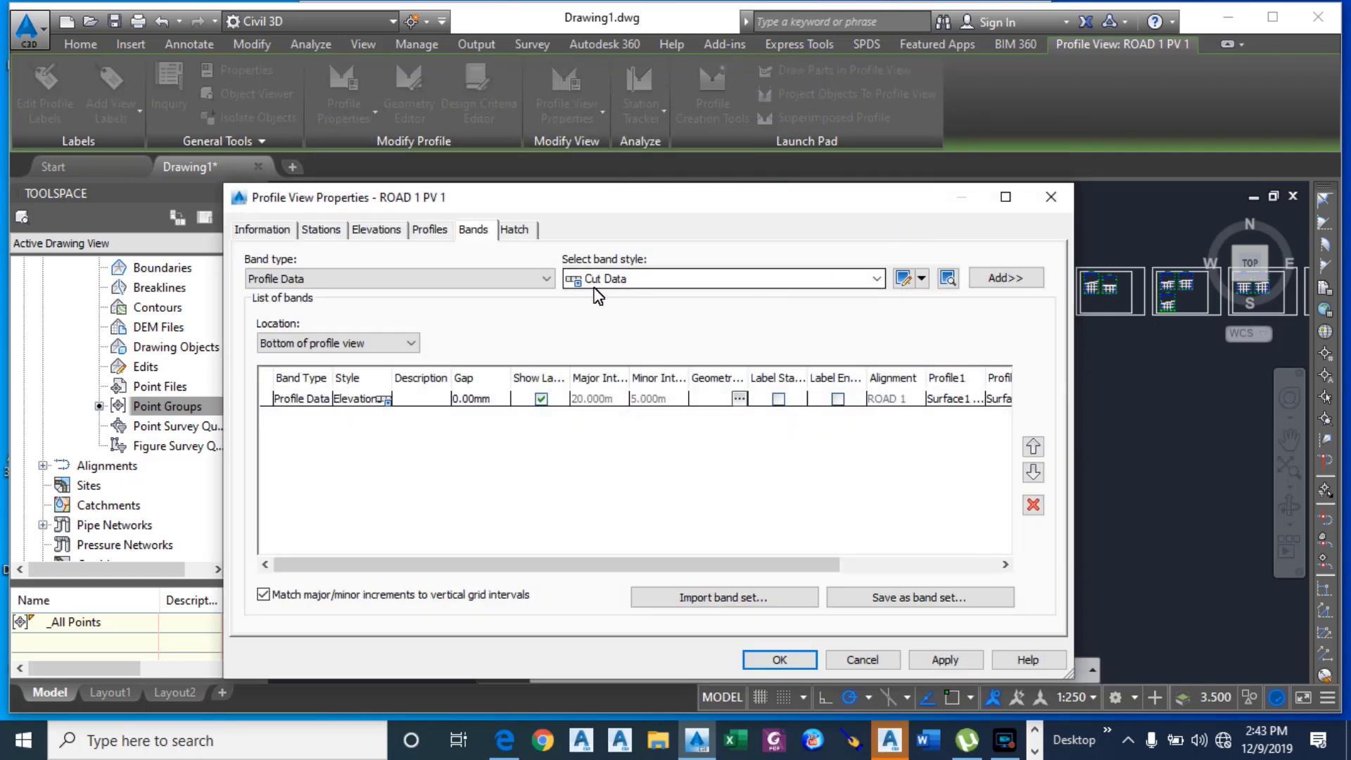
left_click(1016, 280)
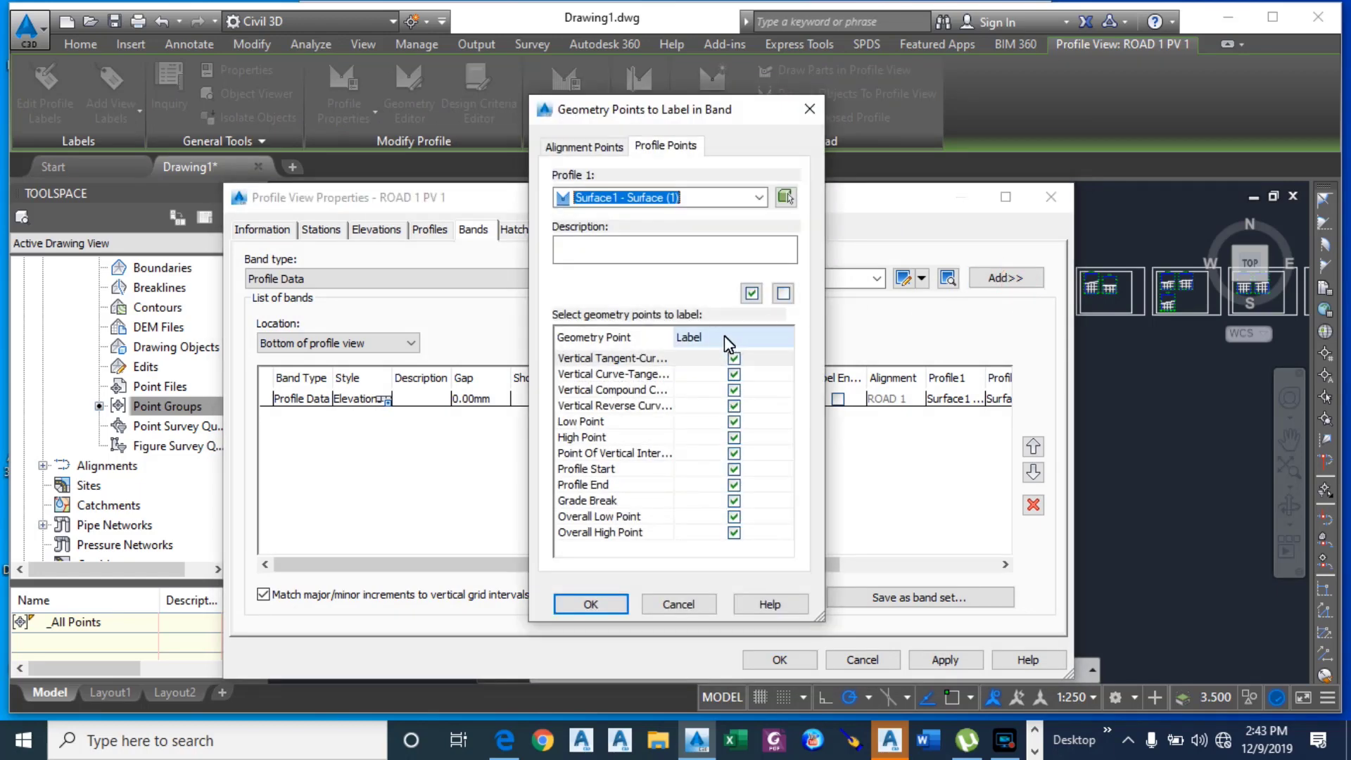
left_click(785, 296)
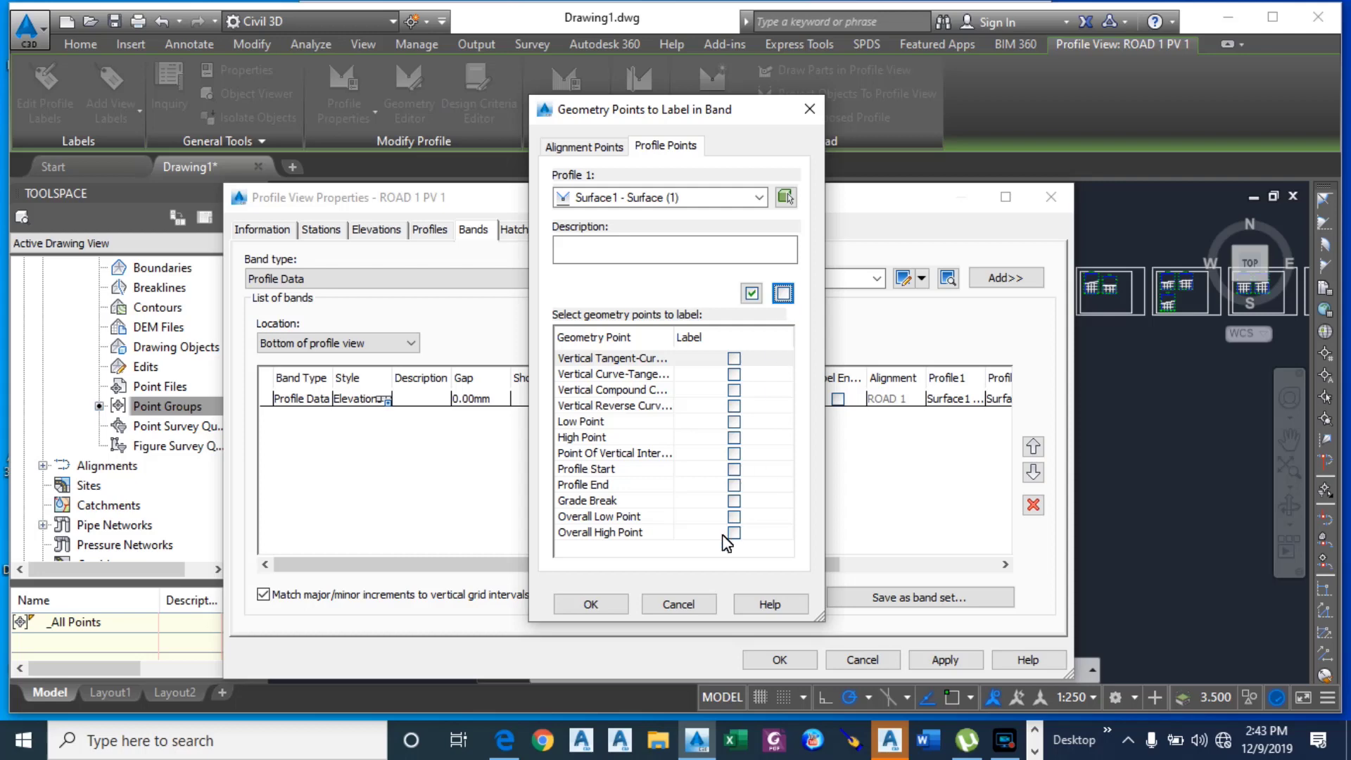
left_click(592, 605)
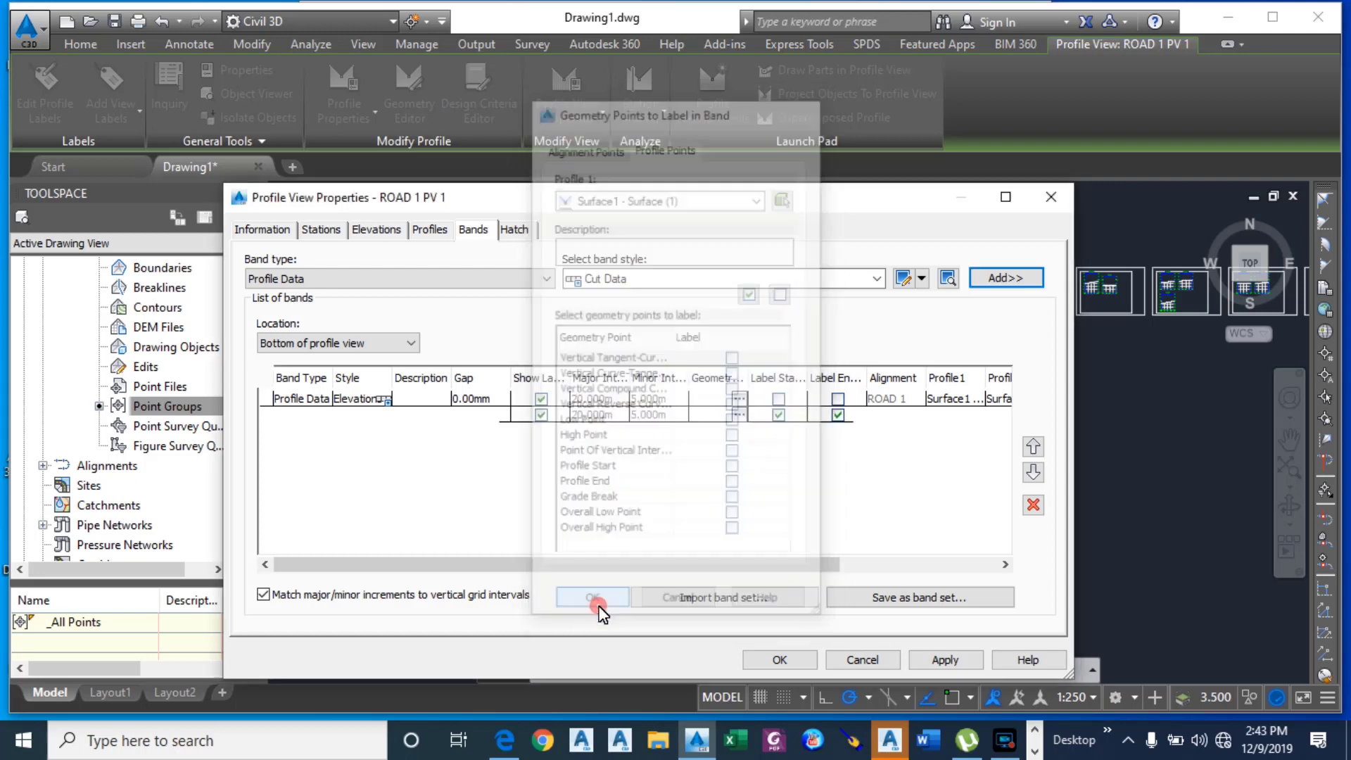
Step: Add a Fill Data band to the same profile view, also with every profile geometry point label turned off
left_click(876, 278)
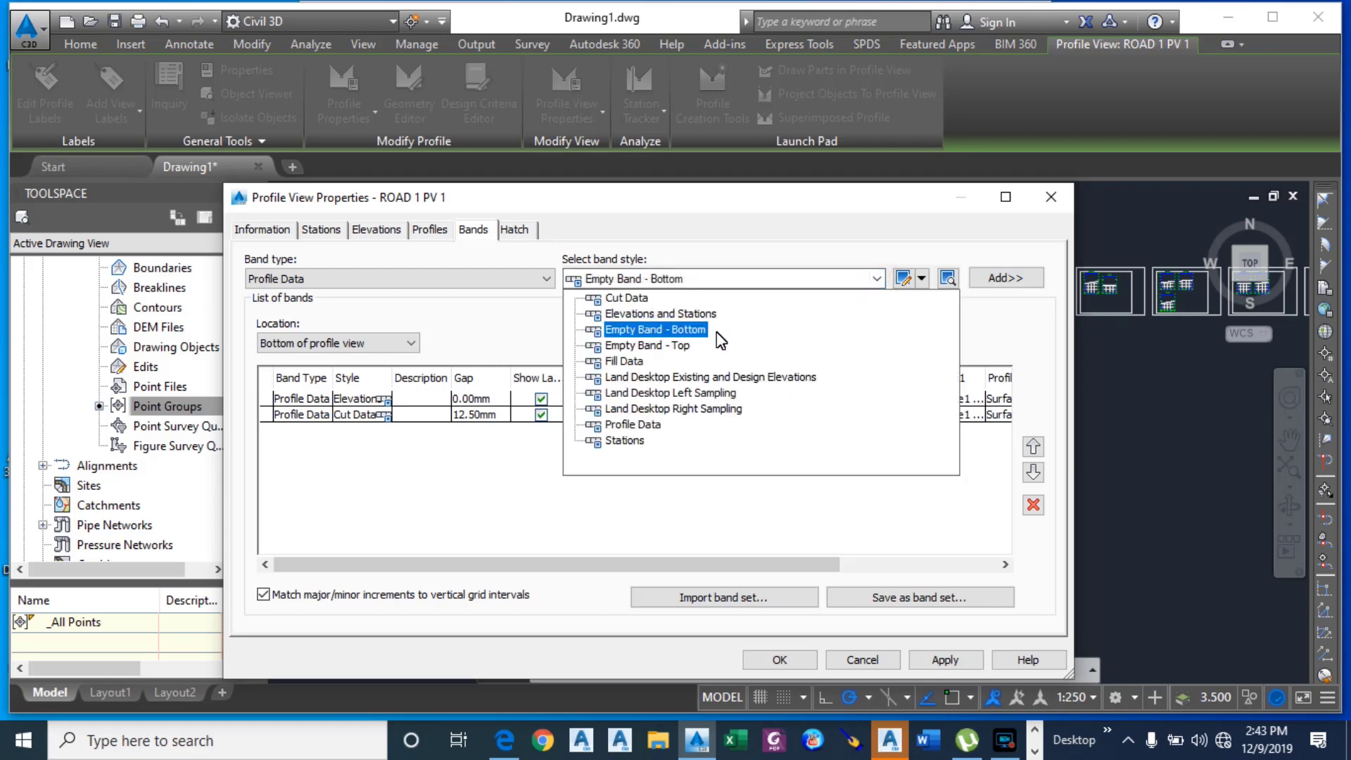
left_click(640, 362)
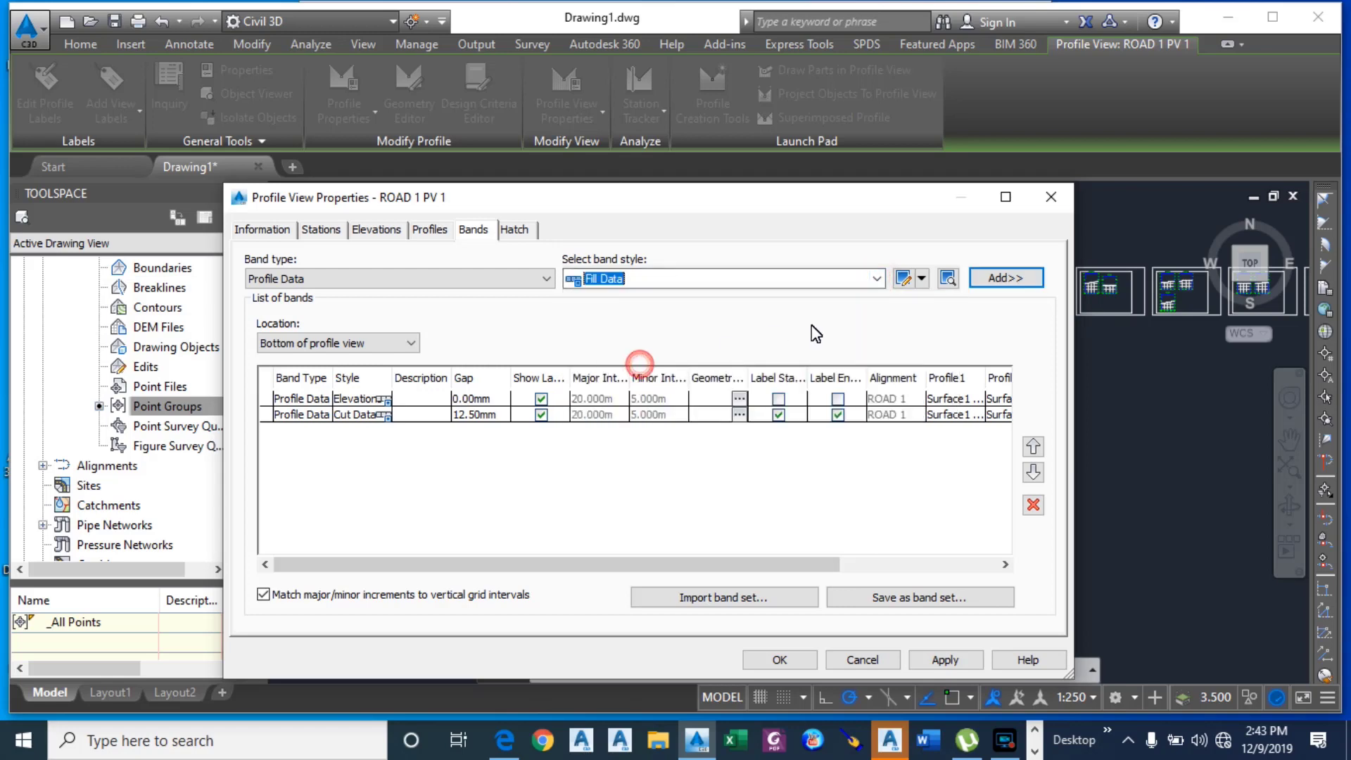
left_click(1007, 278)
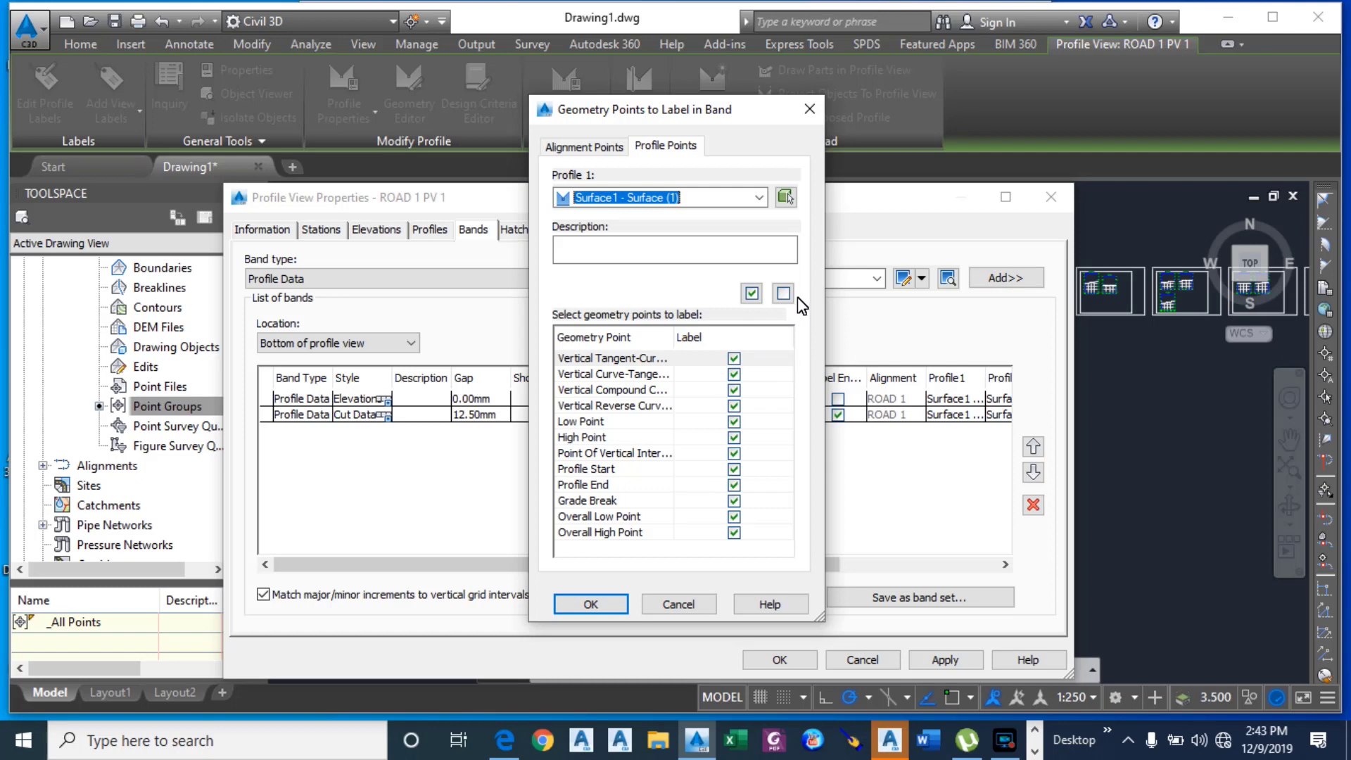
left_click(783, 293)
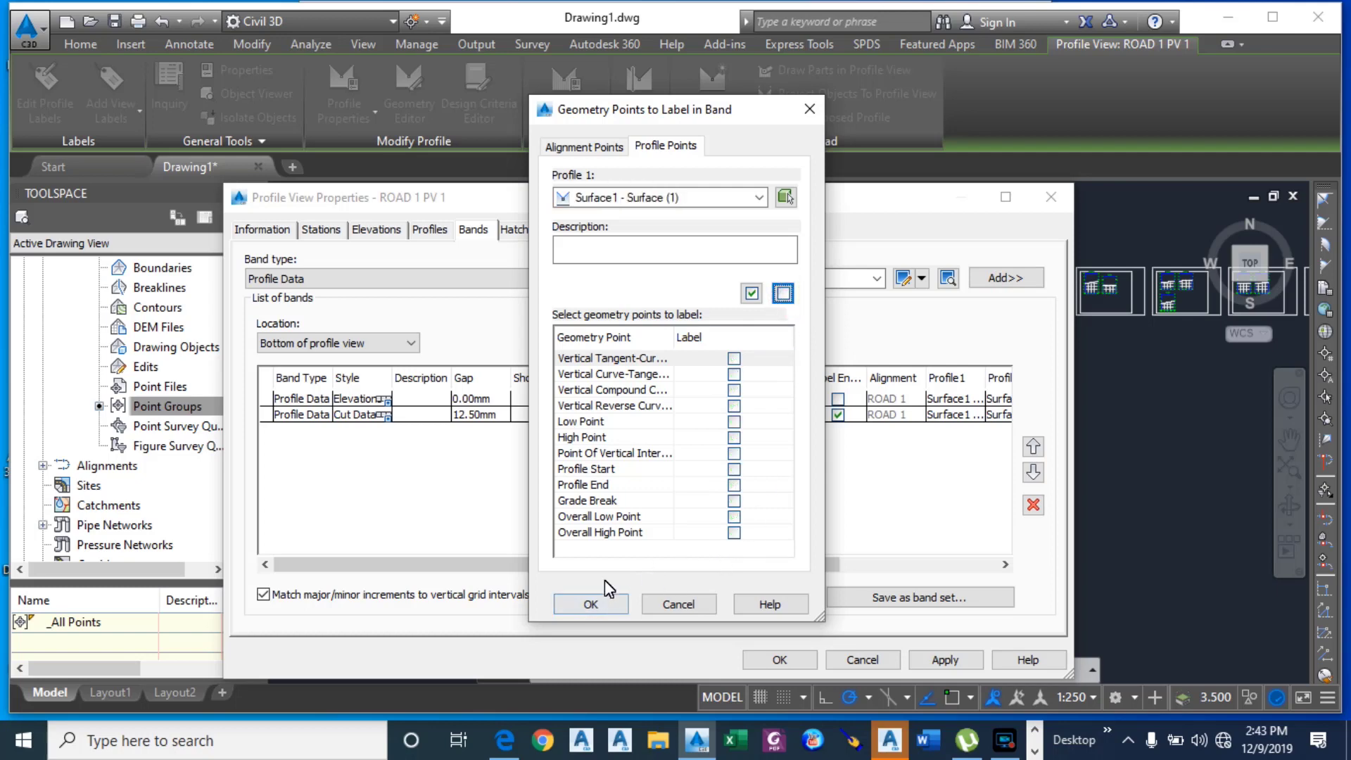
left_click(588, 605)
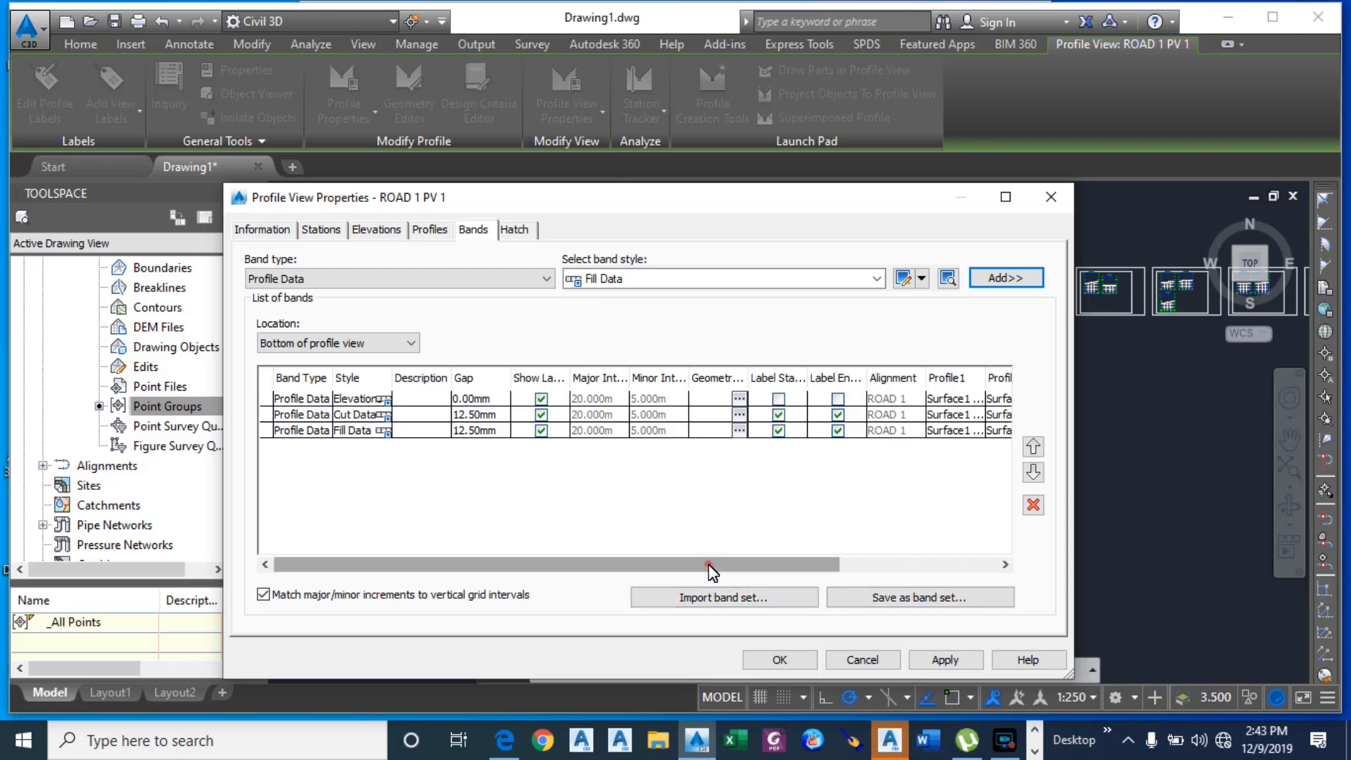
Step: Set Profile2 to PROPOSED ROAD 1 for both the Cut Data and Fill Data bands and apply the profile view changes
left_click_drag(710, 565, 888, 473)
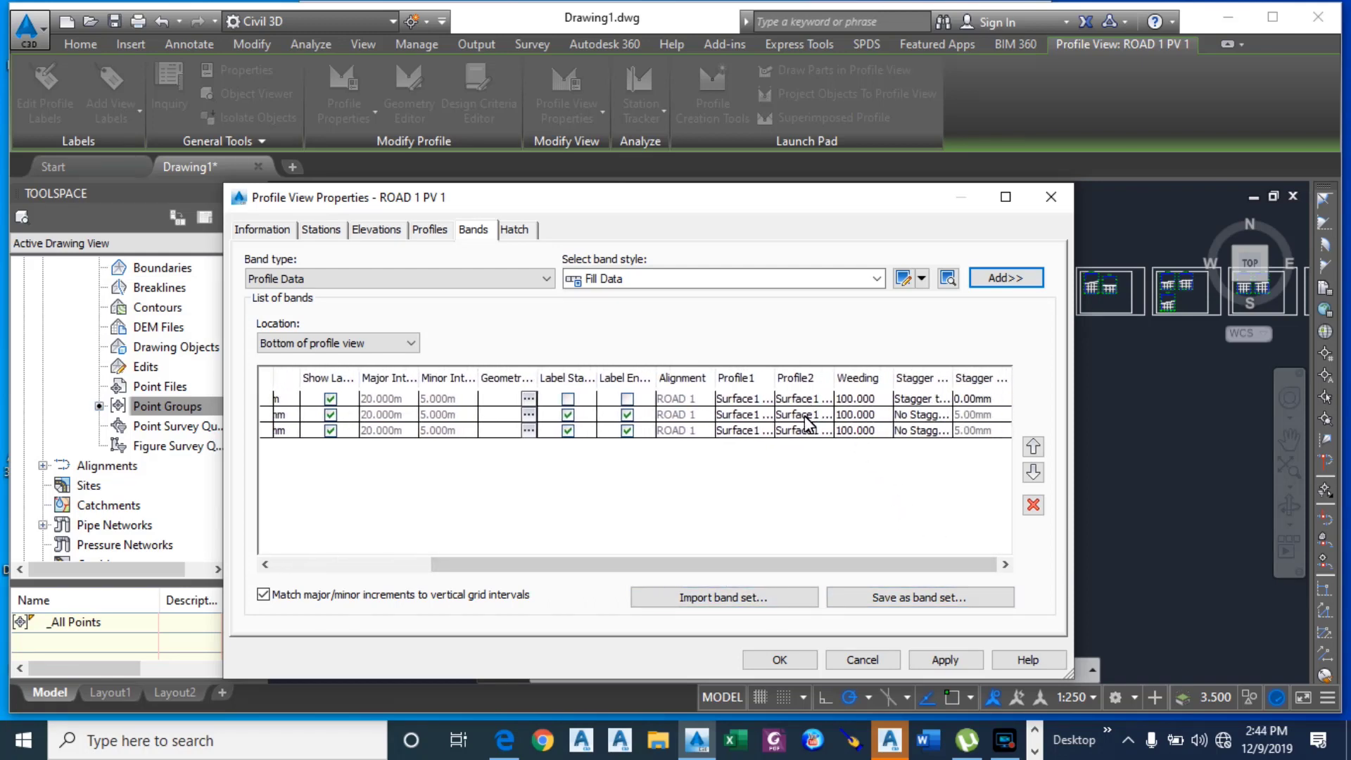
left_click(806, 420)
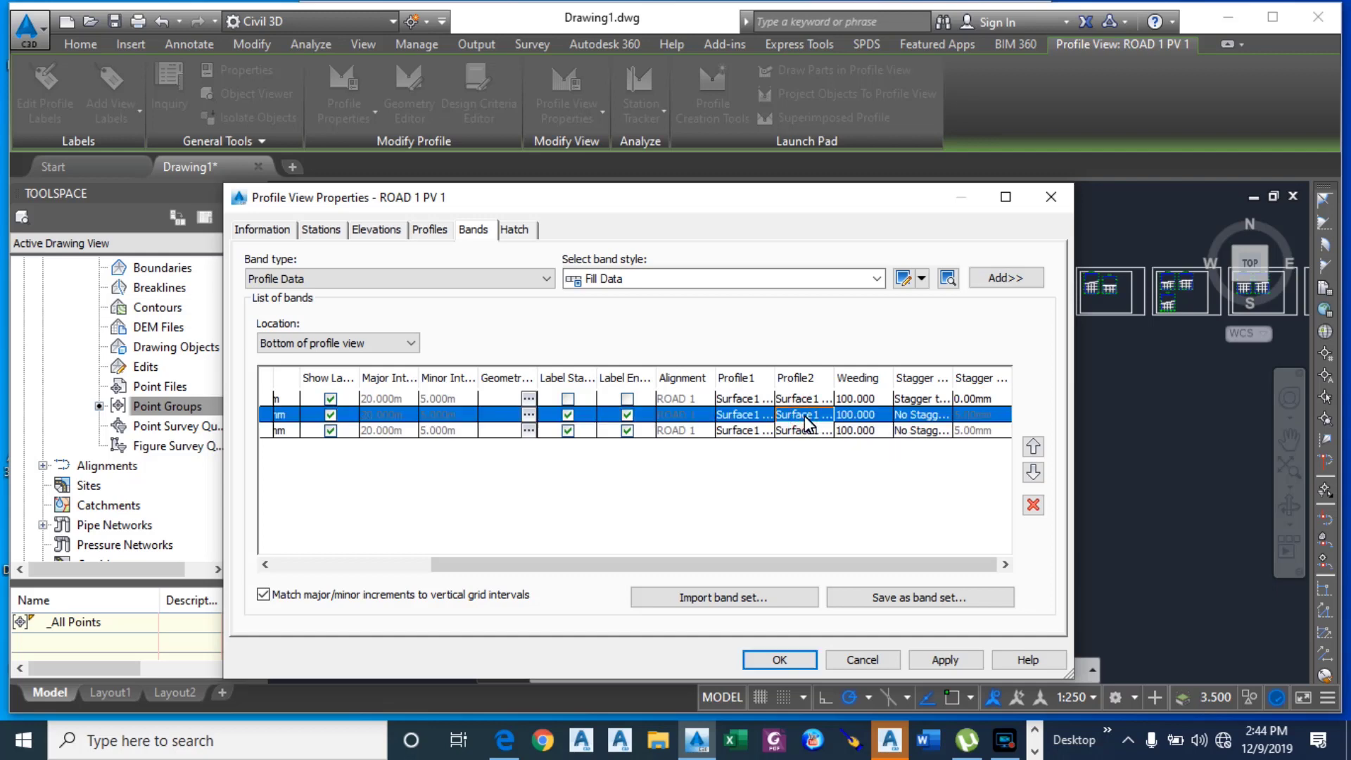
left_click(805, 416)
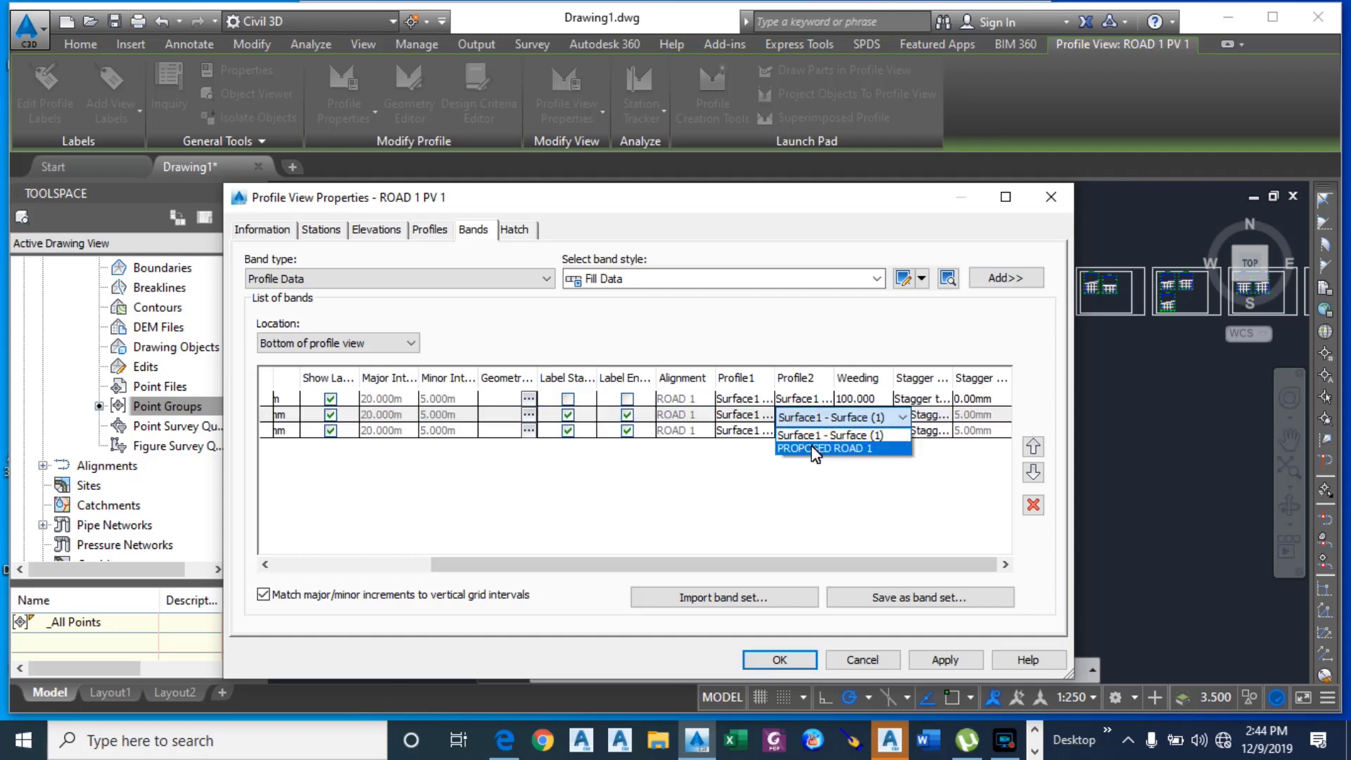
left_click(814, 449)
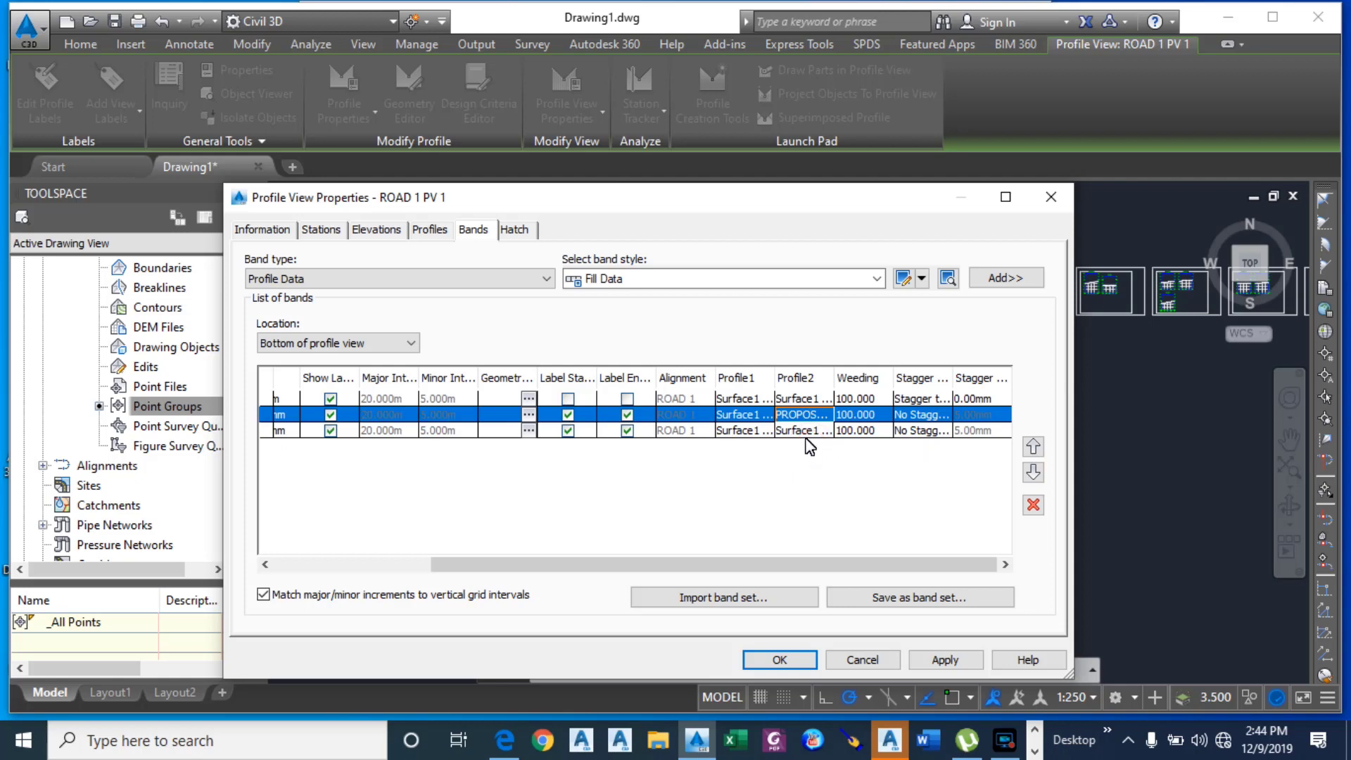
left_click(807, 432)
left_click(807, 432)
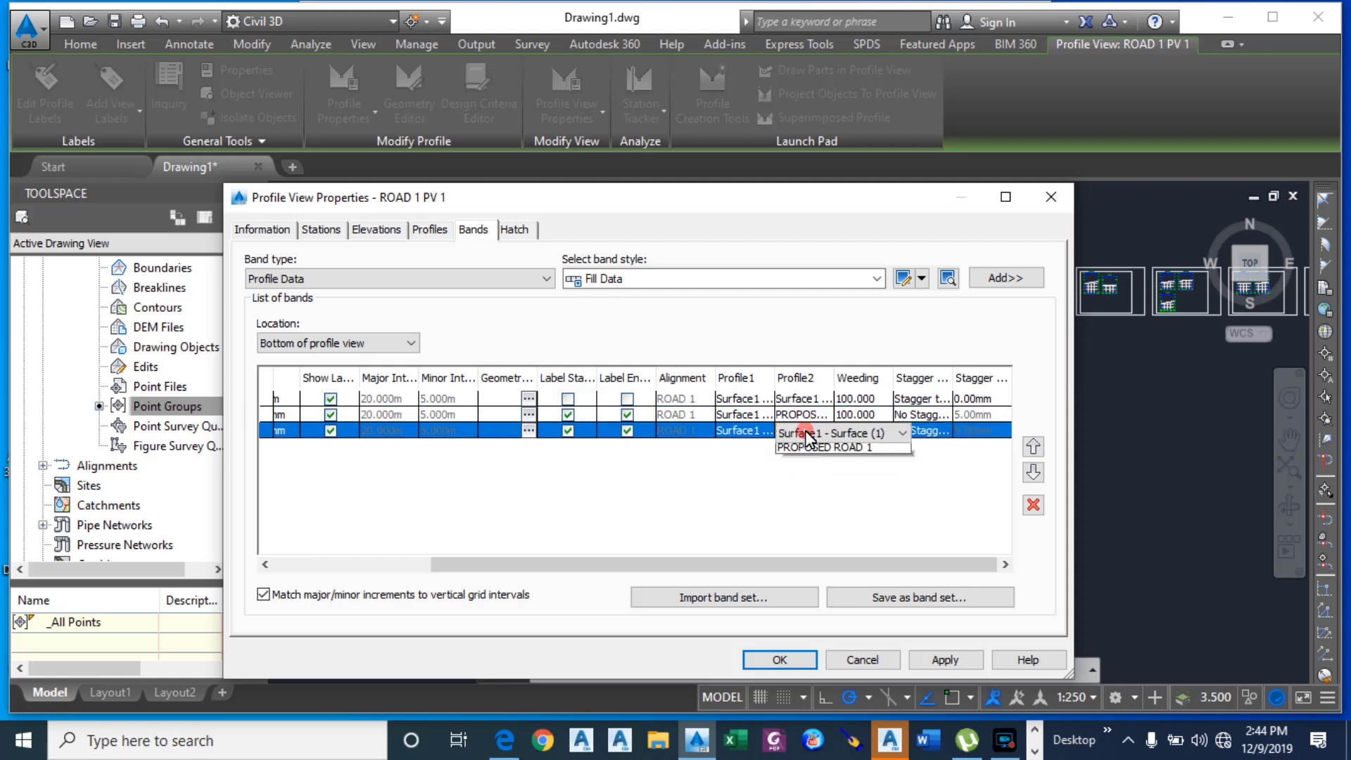
left_click(809, 465)
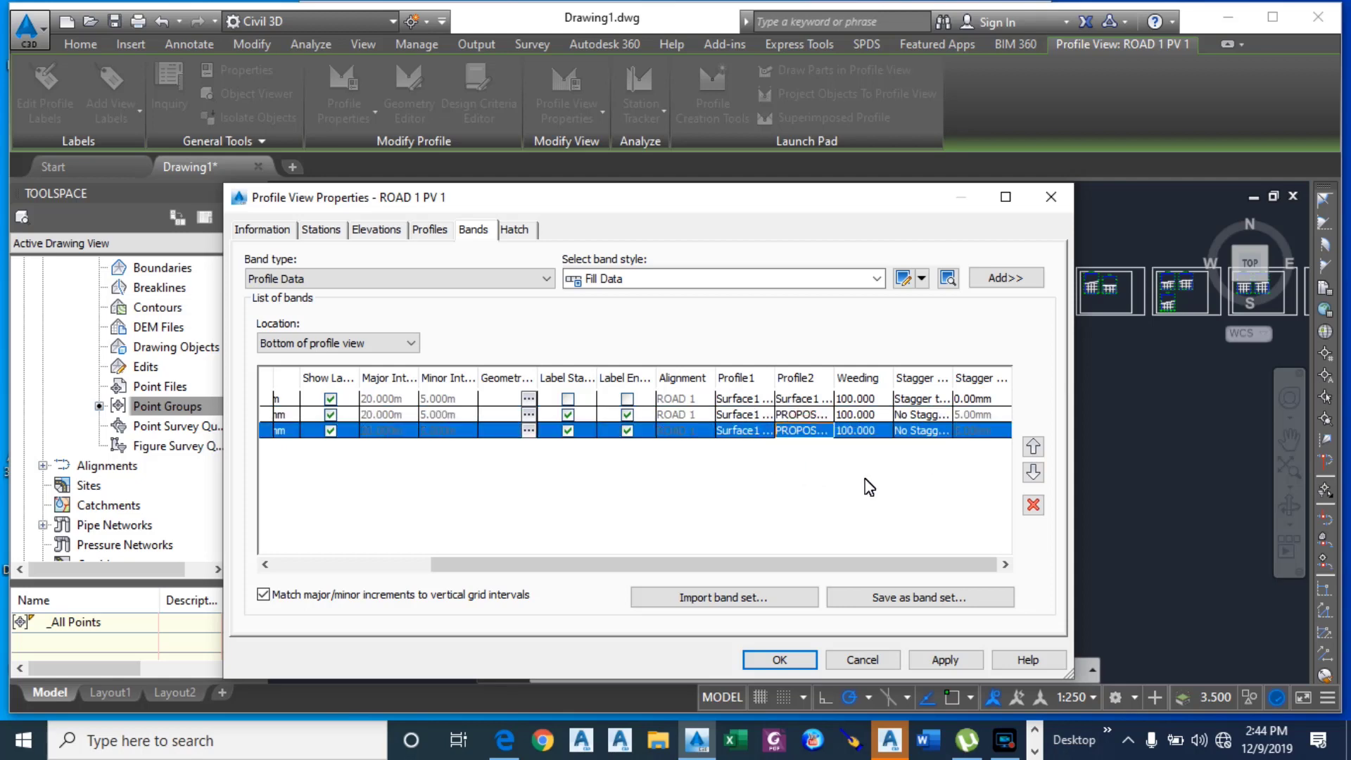
left_click(950, 660)
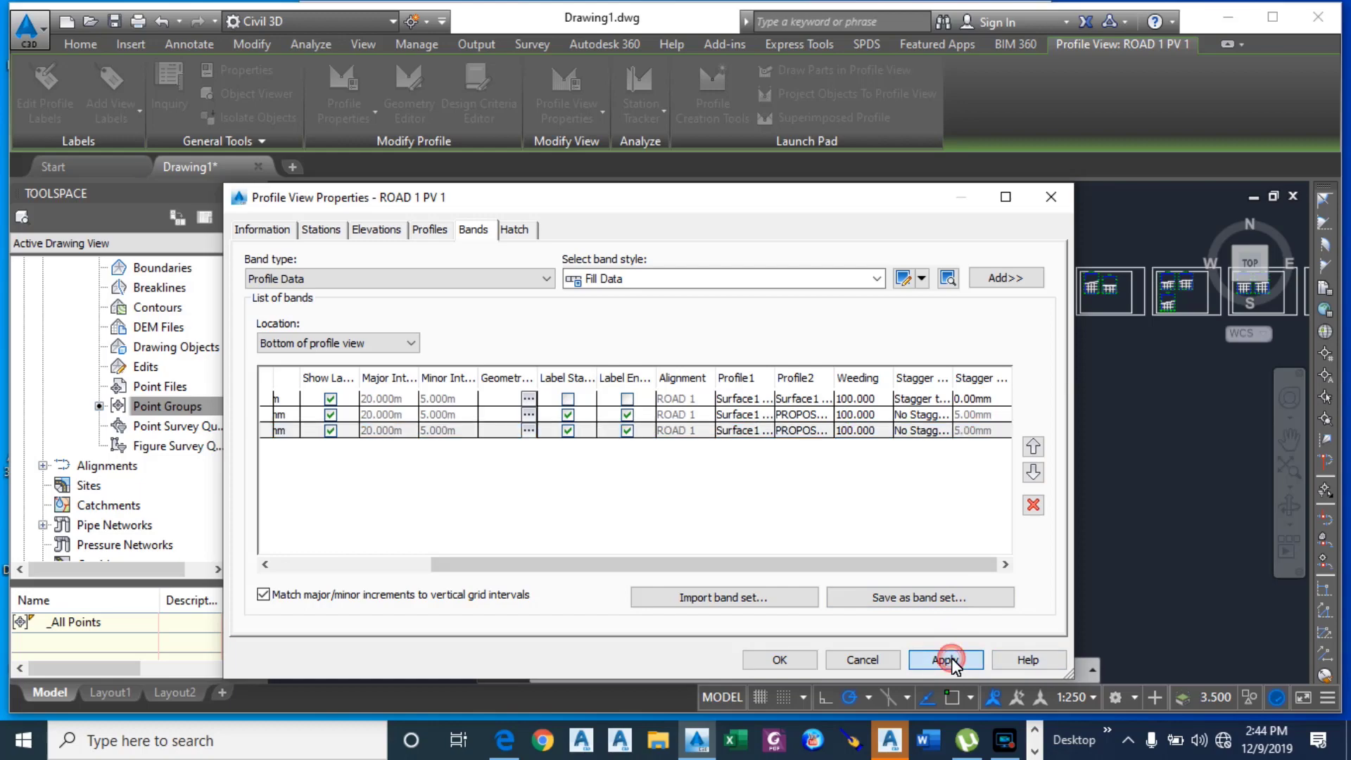
left_click(780, 660)
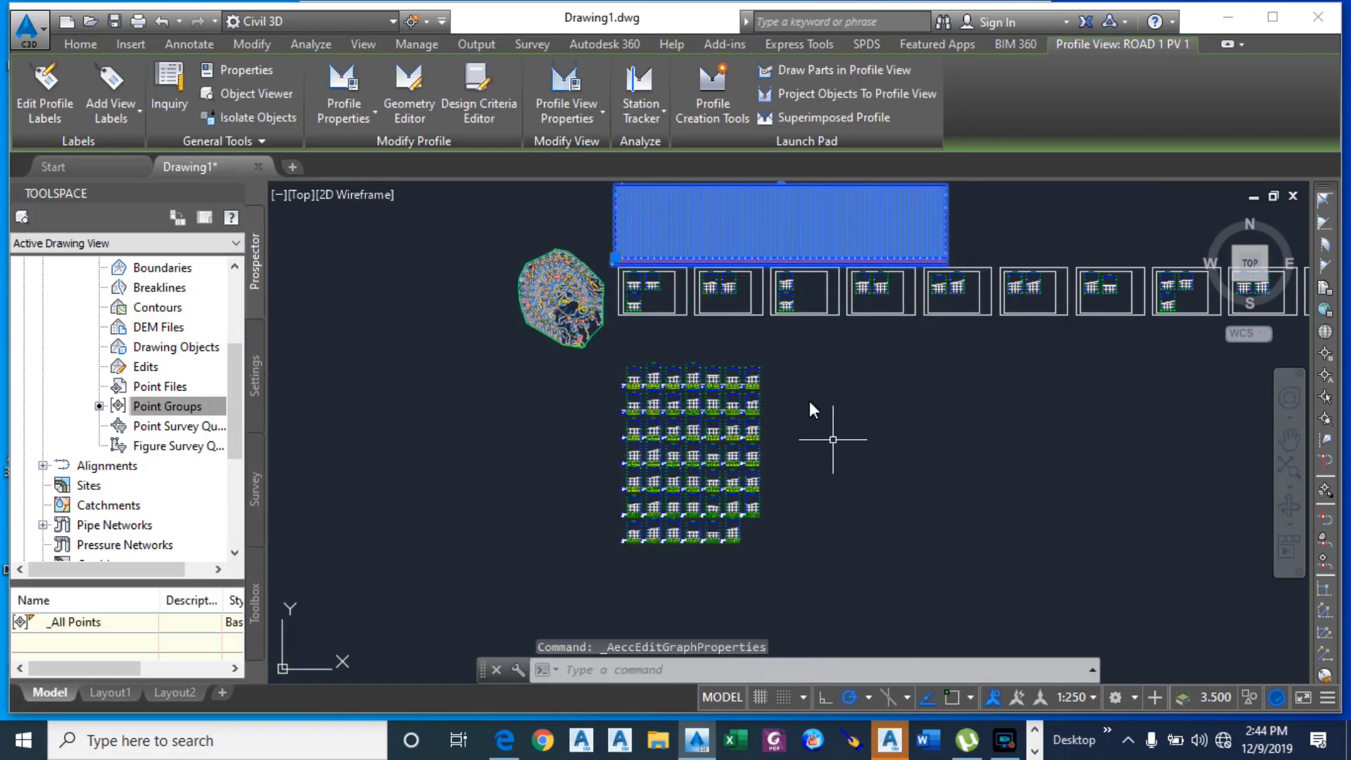
Step: Examine the cut and fill depths in the new bands at the stations along the ROAD 1 profile view
scroll(670, 251, "up", 4)
scroll(345, 388, "up", 5)
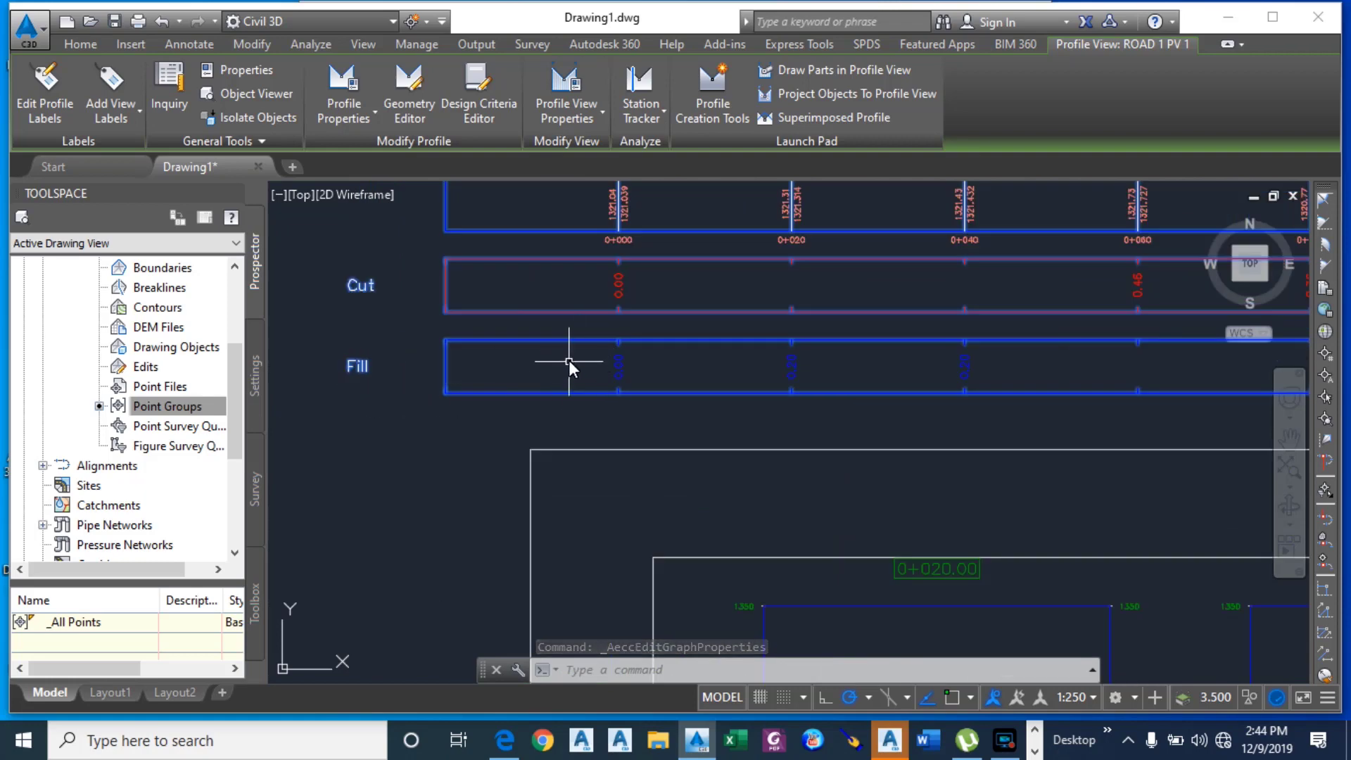
scroll(424, 421, "down", 3)
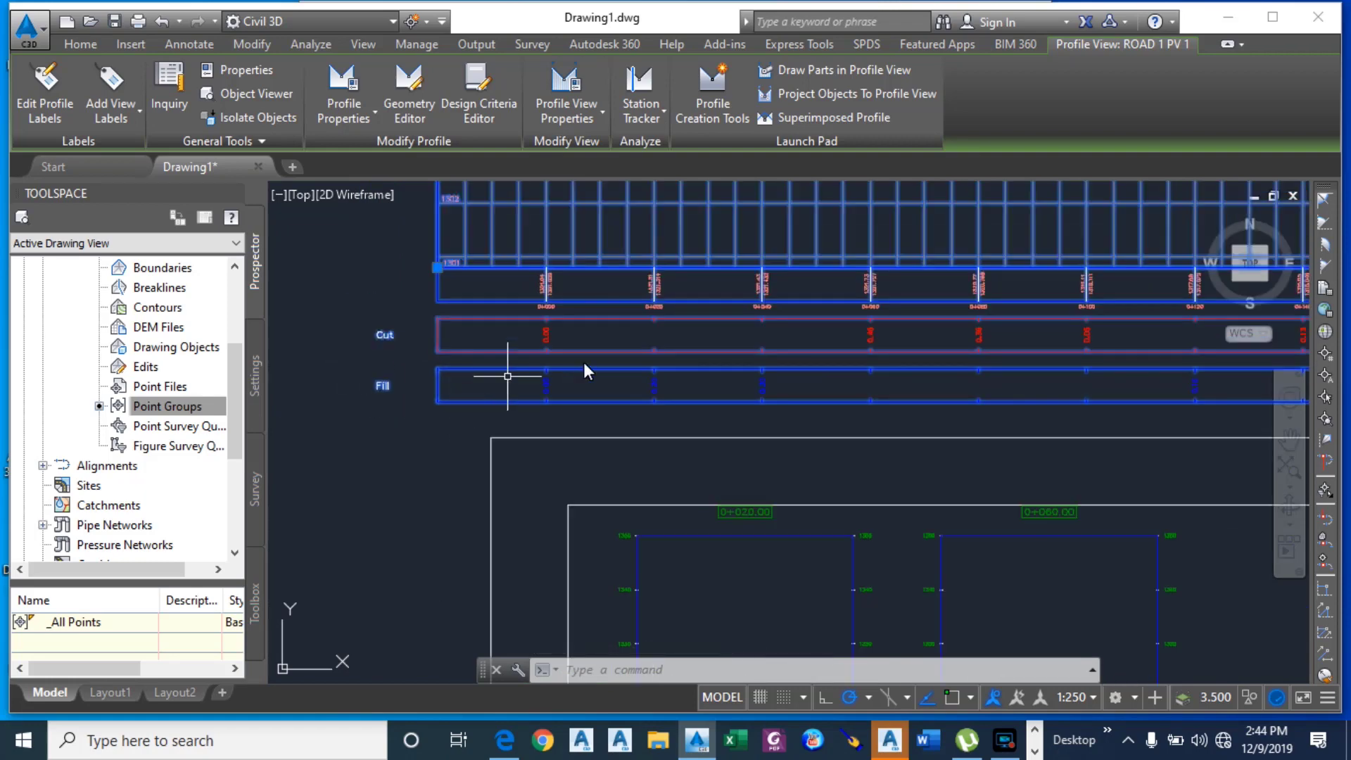
scroll(698, 375, "down", 3)
scroll(731, 366, "up", 2)
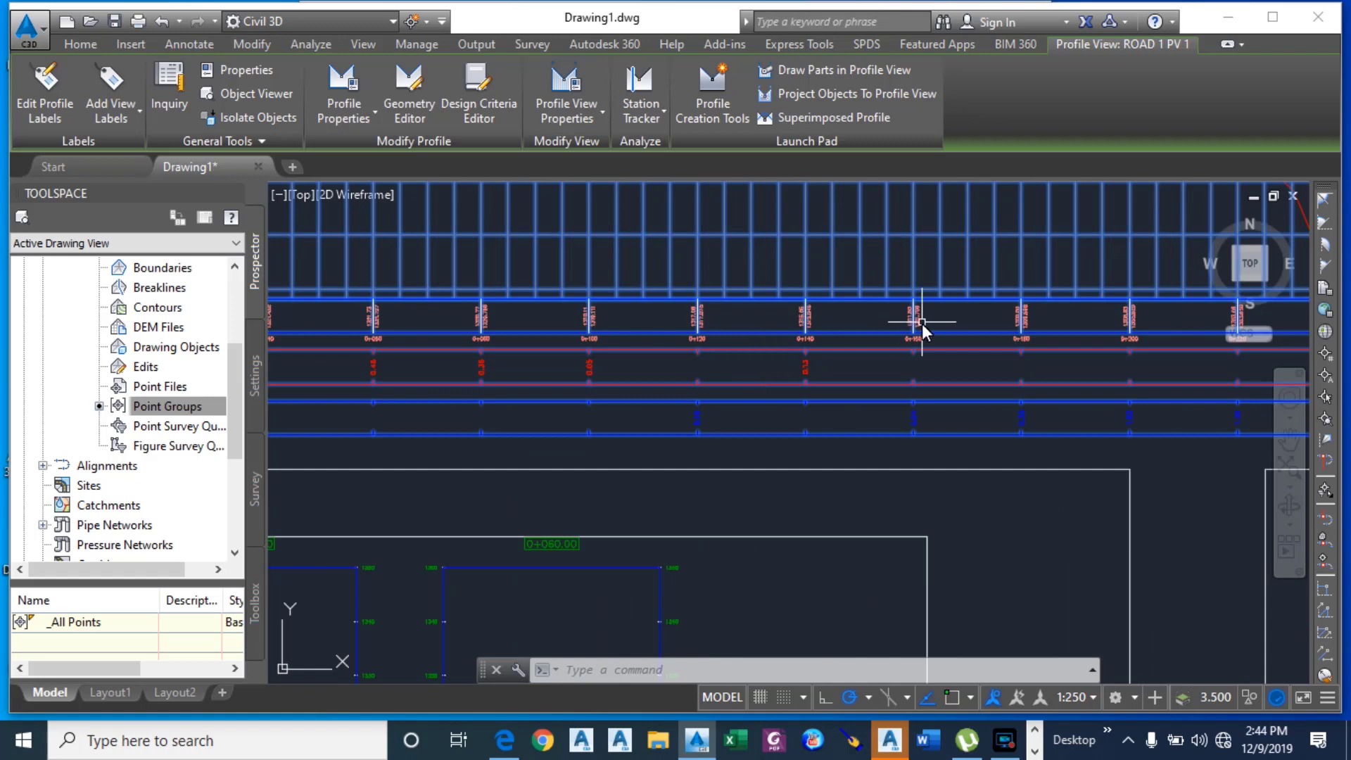
scroll(880, 345, "up", 1)
scroll(418, 359, "up", 1)
scroll(619, 378, "up", 2)
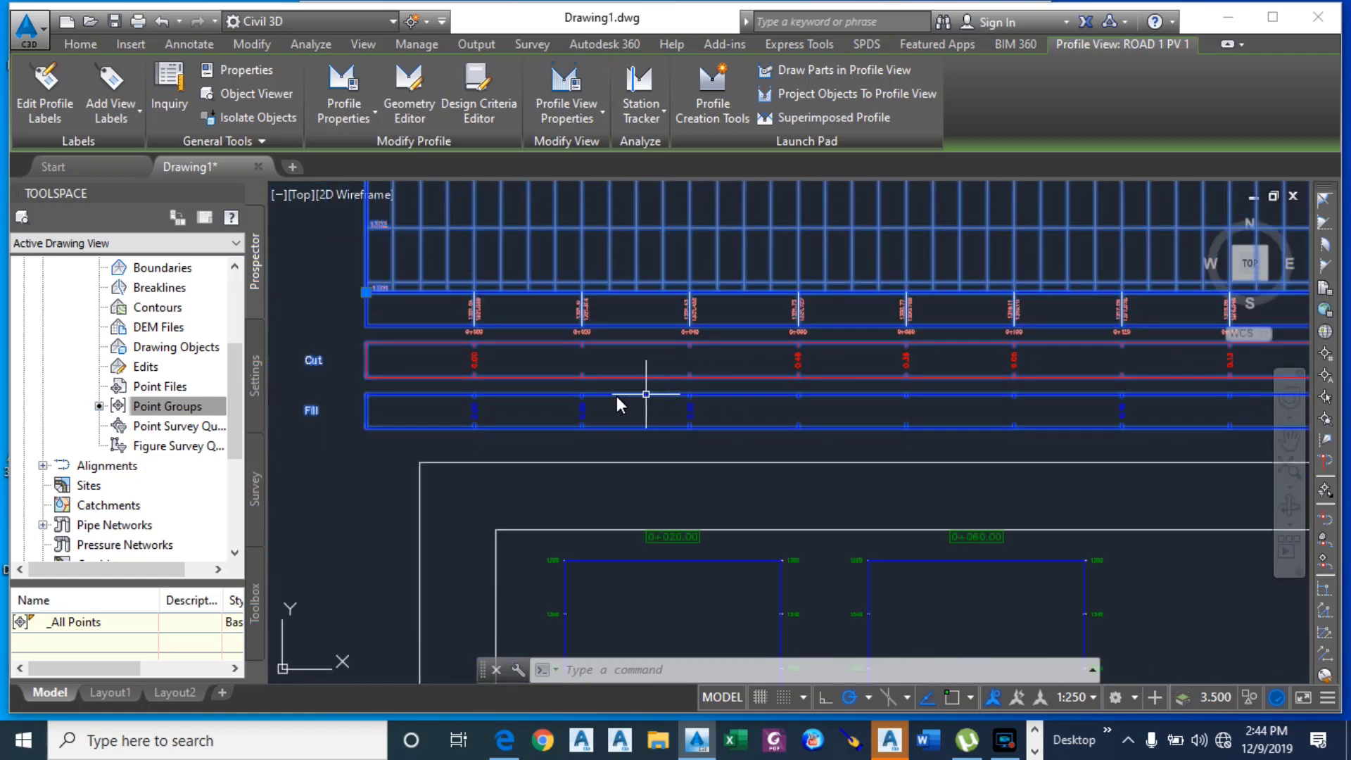
scroll(462, 359, "up", 1)
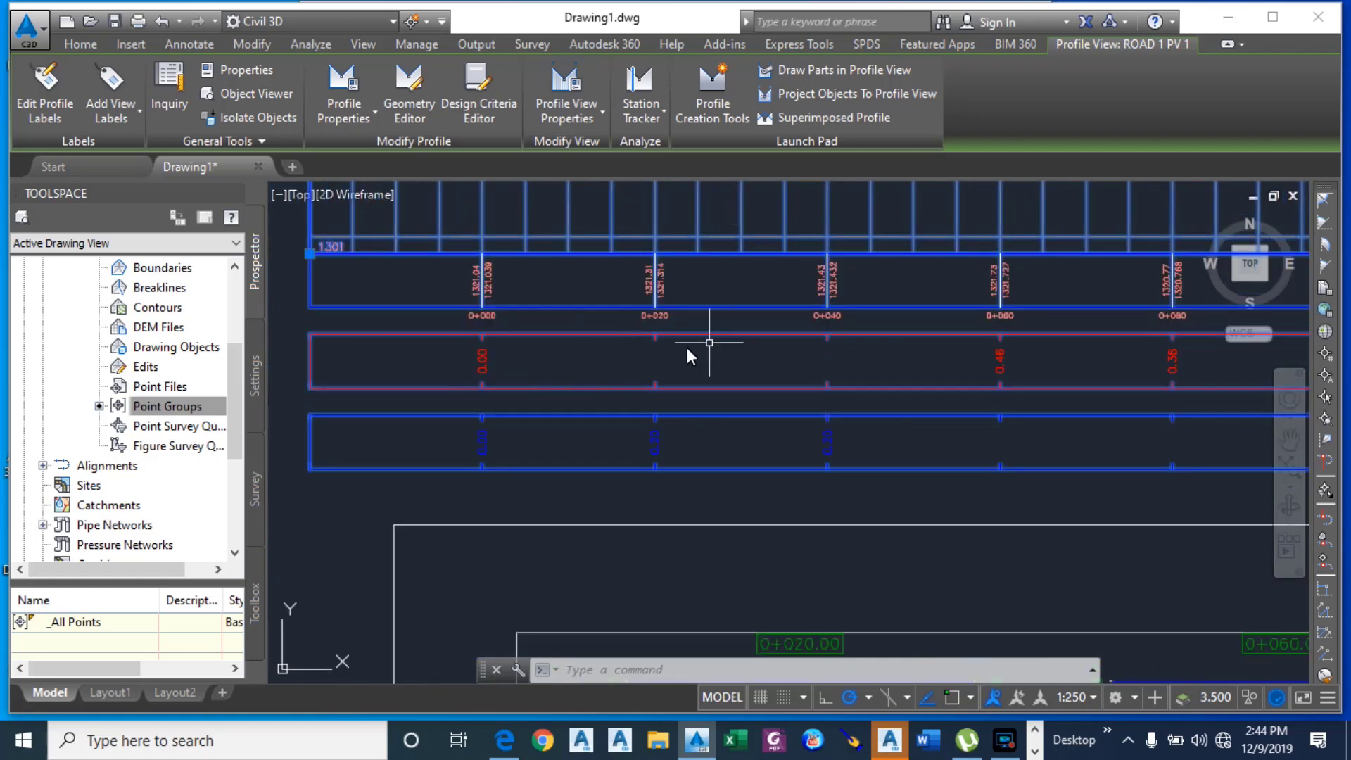
scroll(486, 363, "up", 2)
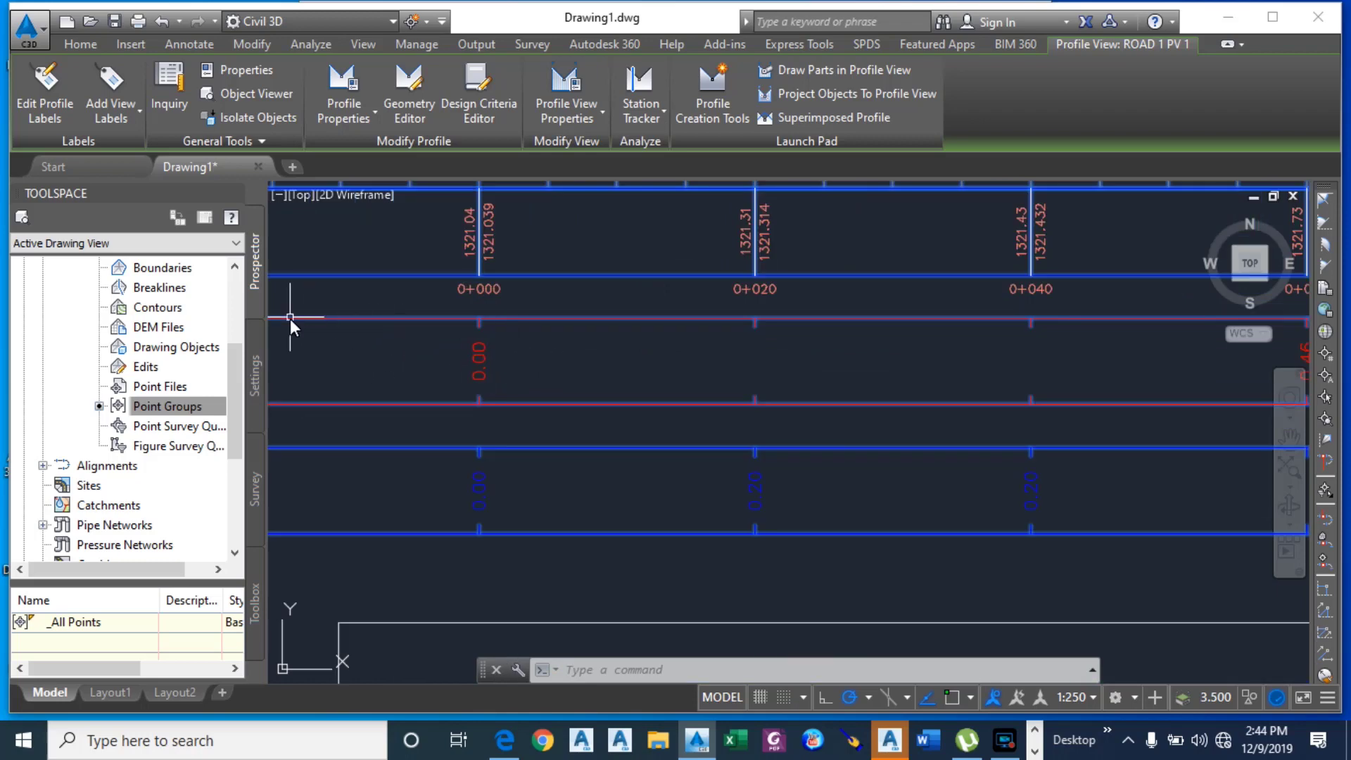
scroll(327, 324, "down", 2)
scroll(515, 379, "up", 3)
scroll(552, 412, "down", 2)
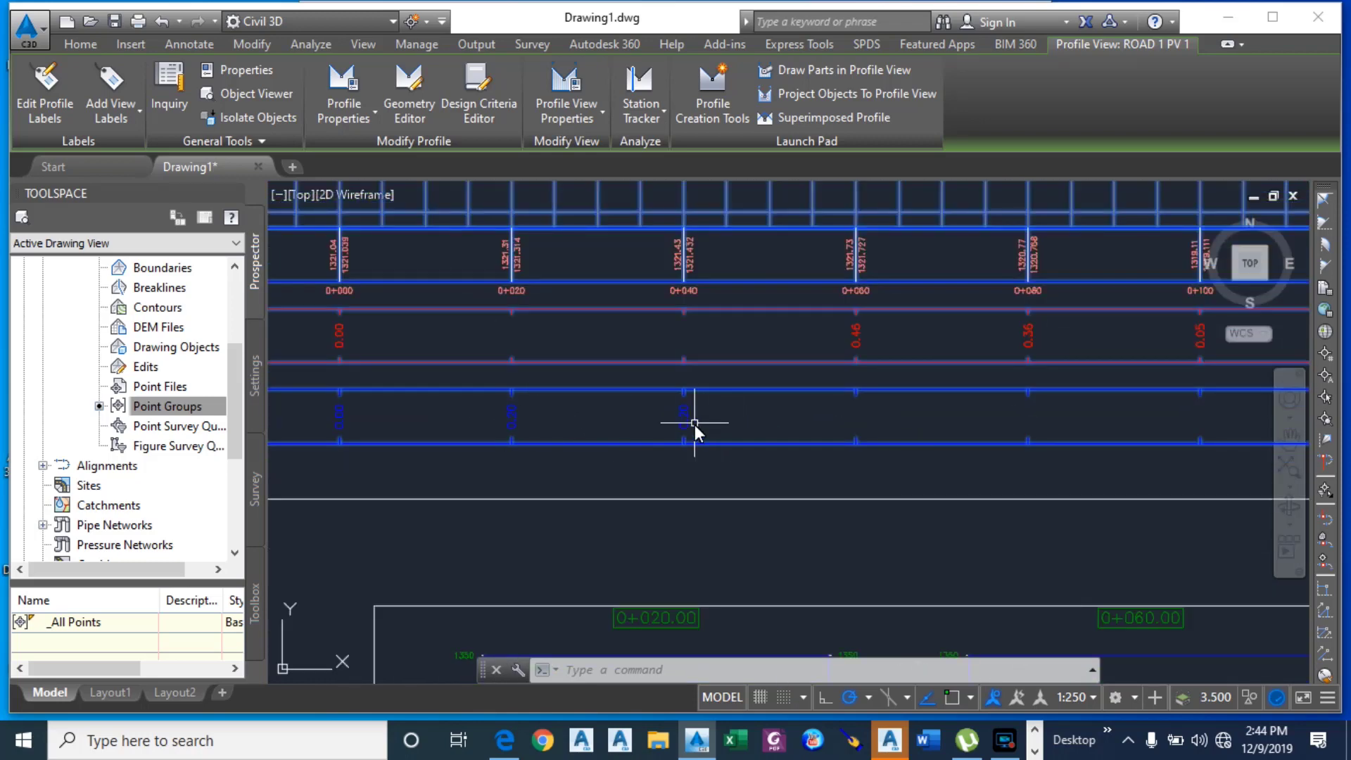
scroll(694, 424, "up", 2)
scroll(534, 426, "down", 3)
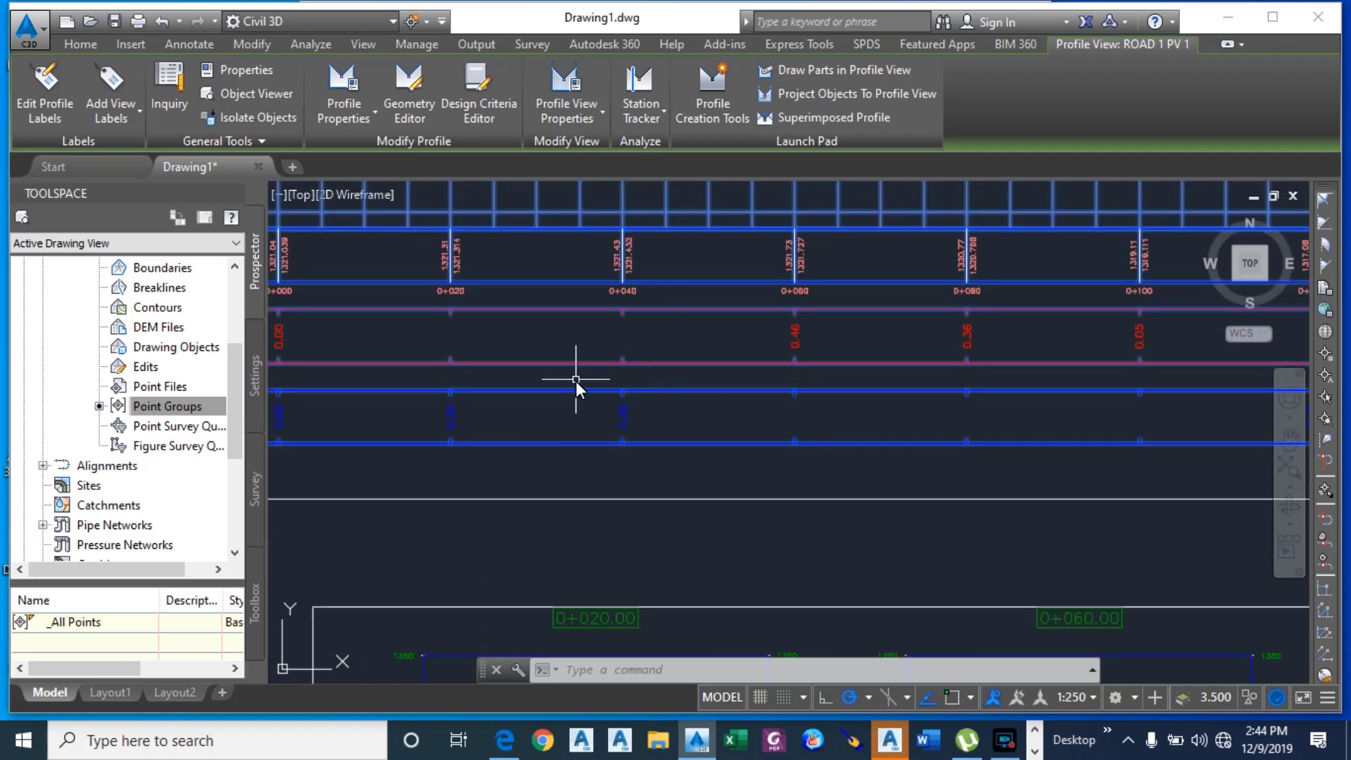
scroll(782, 369, "up", 4)
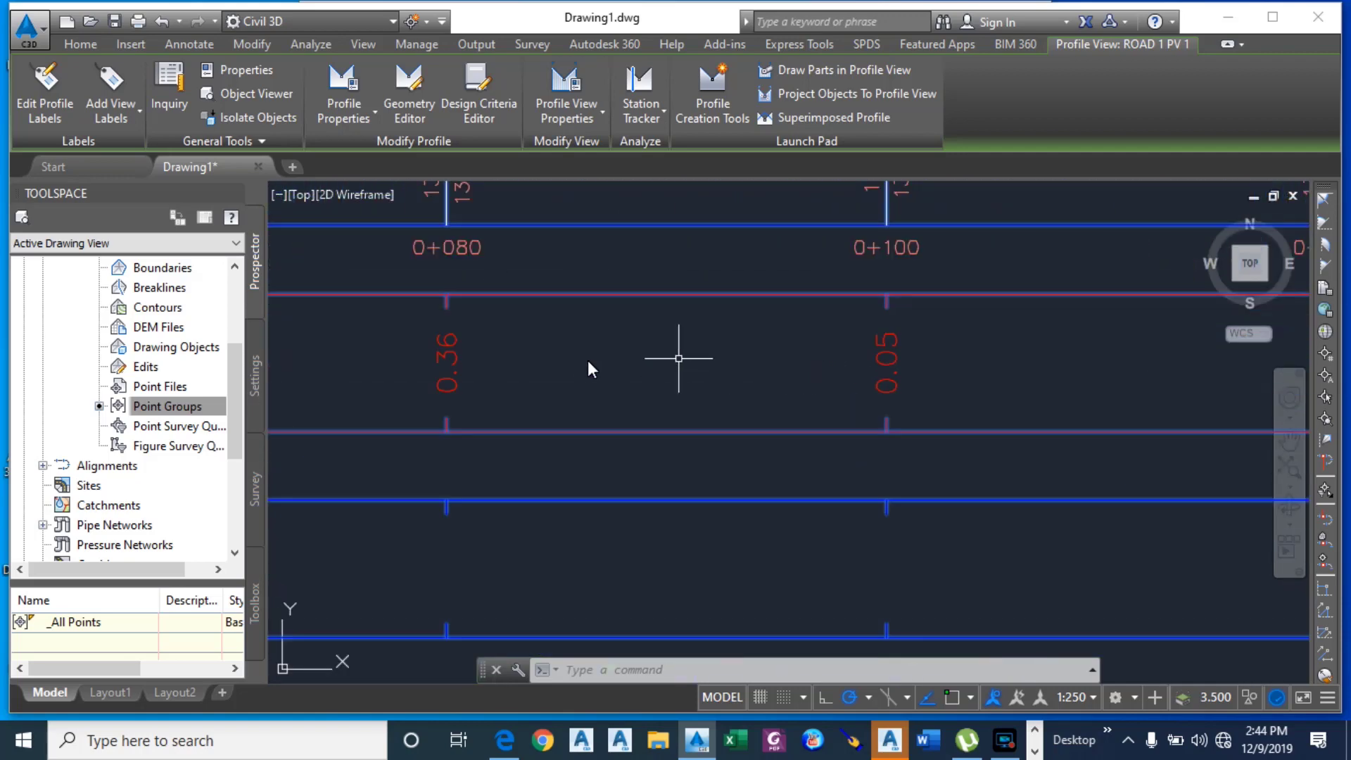
scroll(697, 401, "down", 4)
scroll(964, 401, "up", 4)
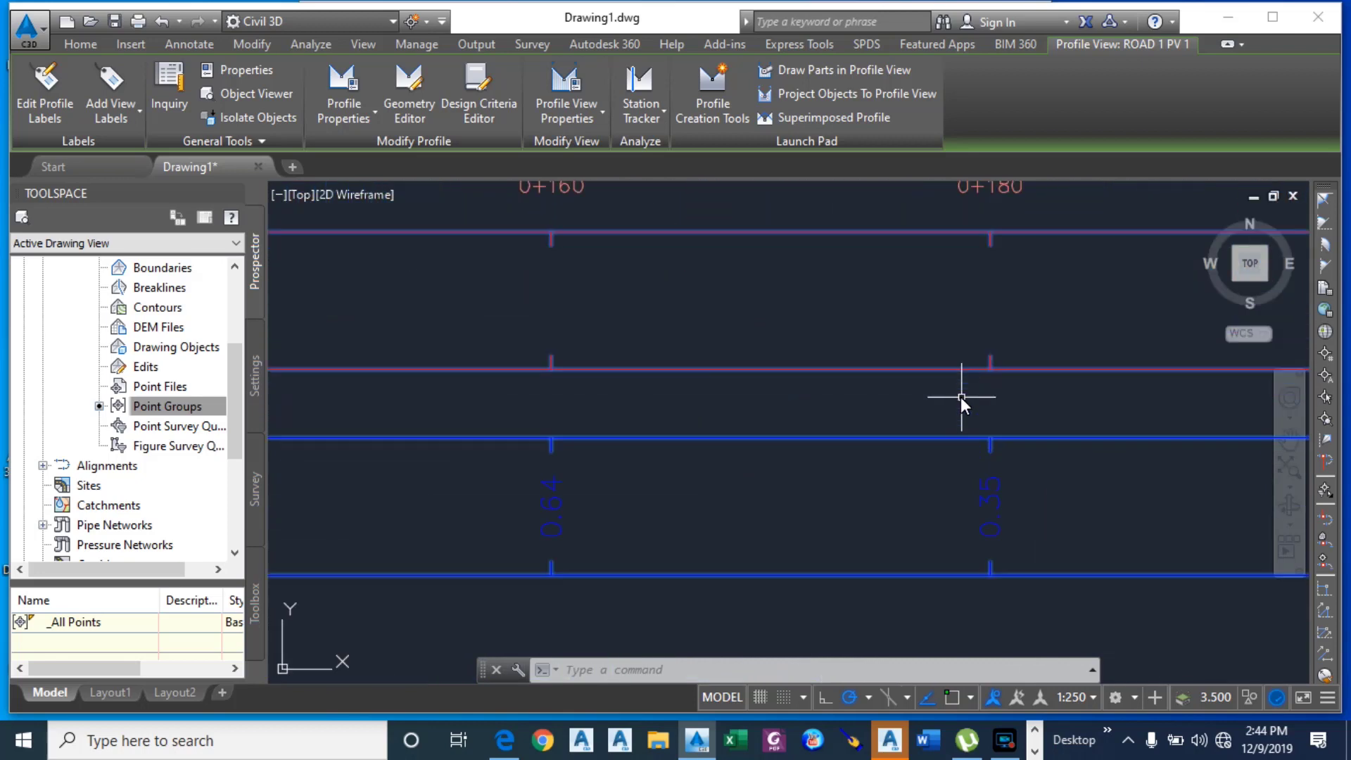
scroll(525, 414, "down", 3)
scroll(1084, 398, "up", 3)
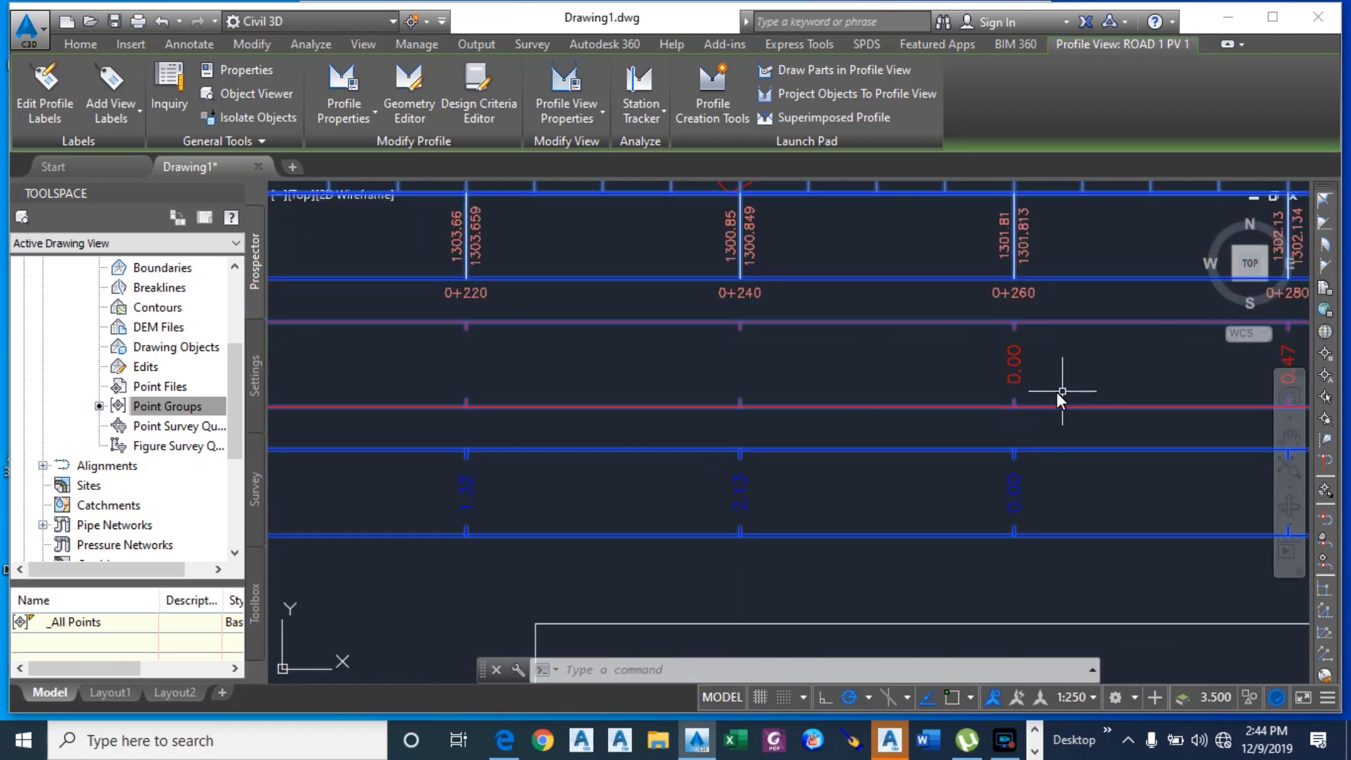
scroll(588, 383, "down", 4)
scroll(767, 359, "up", 3)
scroll(767, 357, "up", 2)
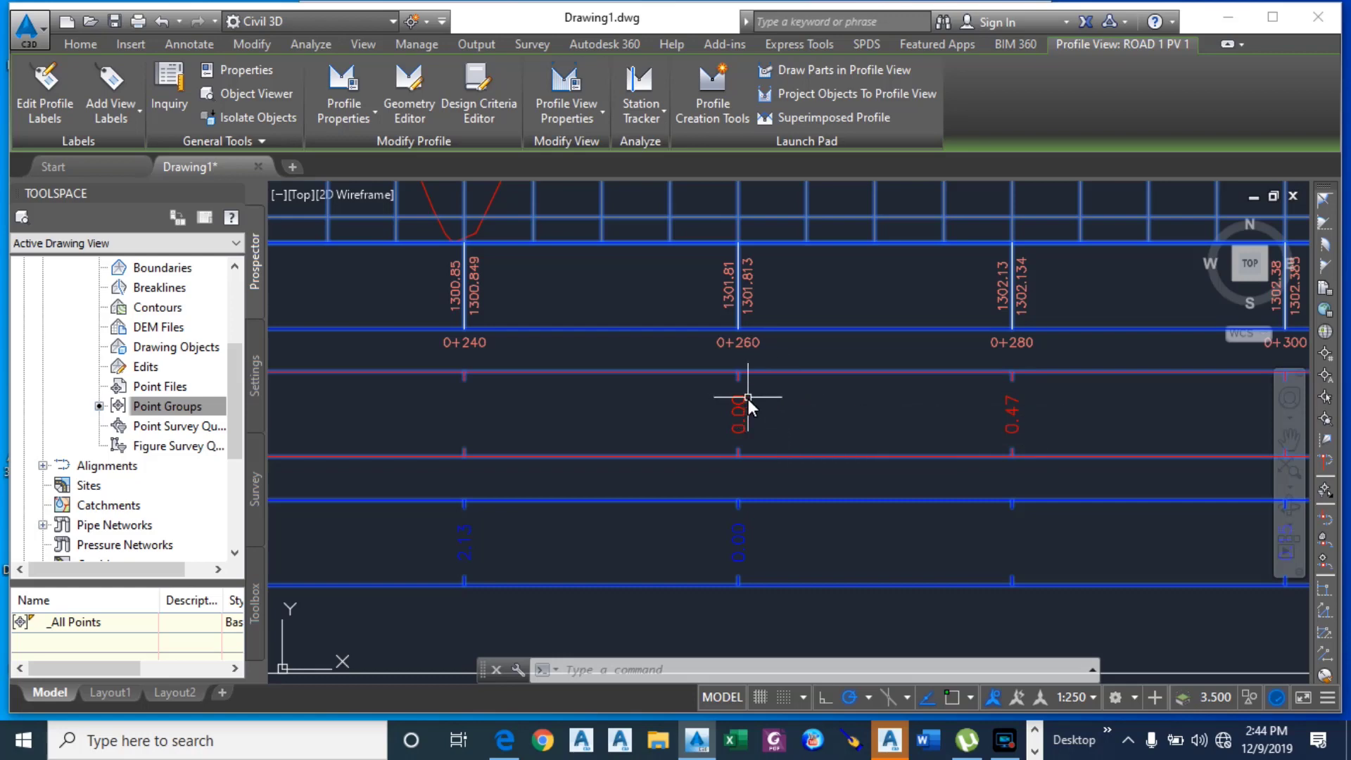
scroll(745, 400, "up", 4)
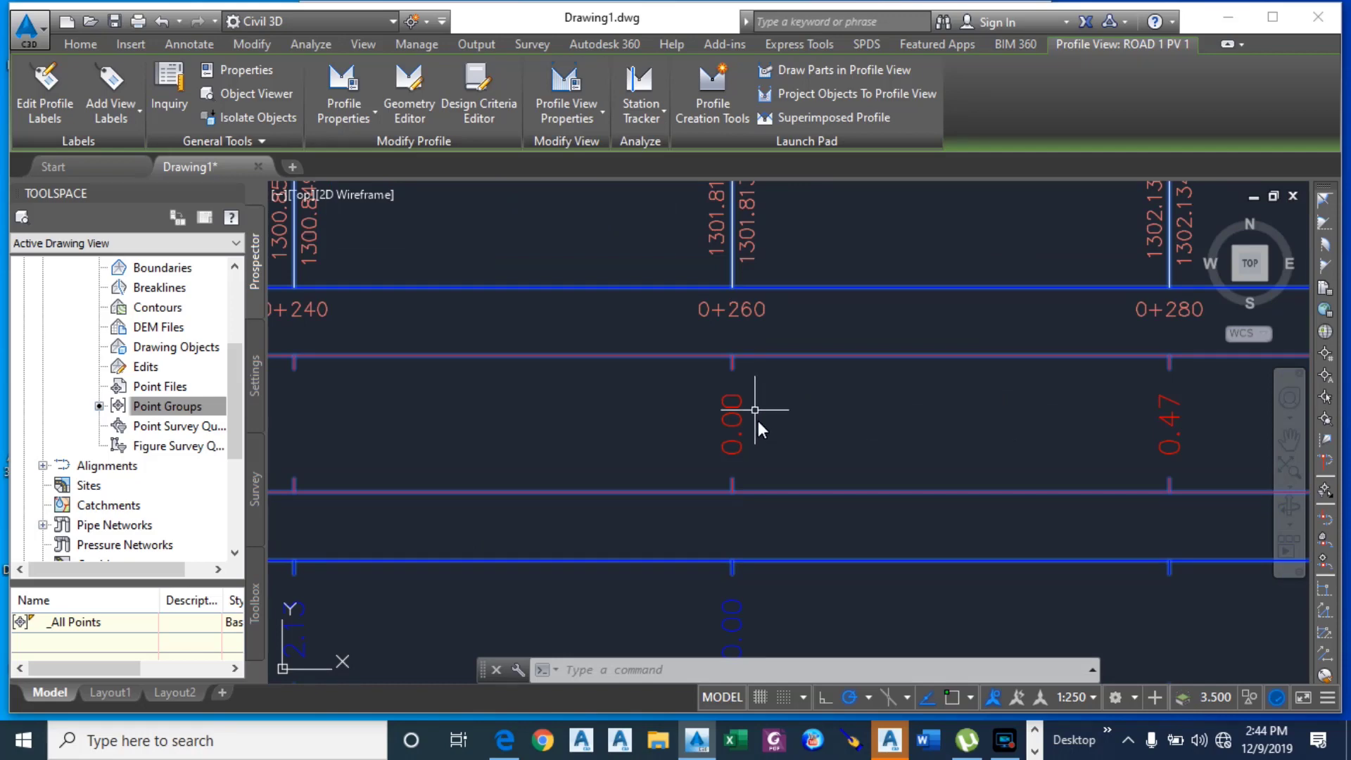
scroll(758, 429, "down", 4)
scroll(775, 448, "down", 6)
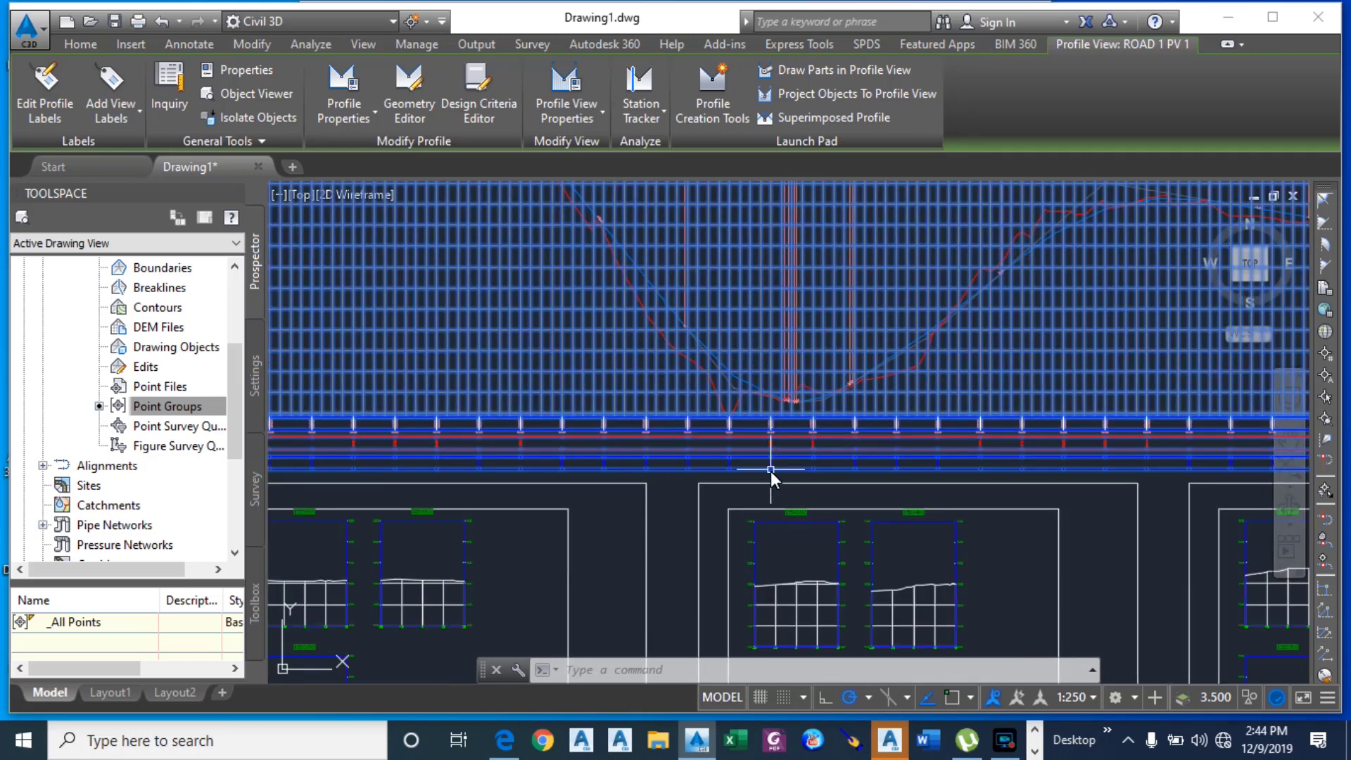
Step: Define a new assembly named PROPOSED ROAD ASSEMBLY with the description PRA1, keeping the assembly type Other
scroll(770, 391, "down", 4)
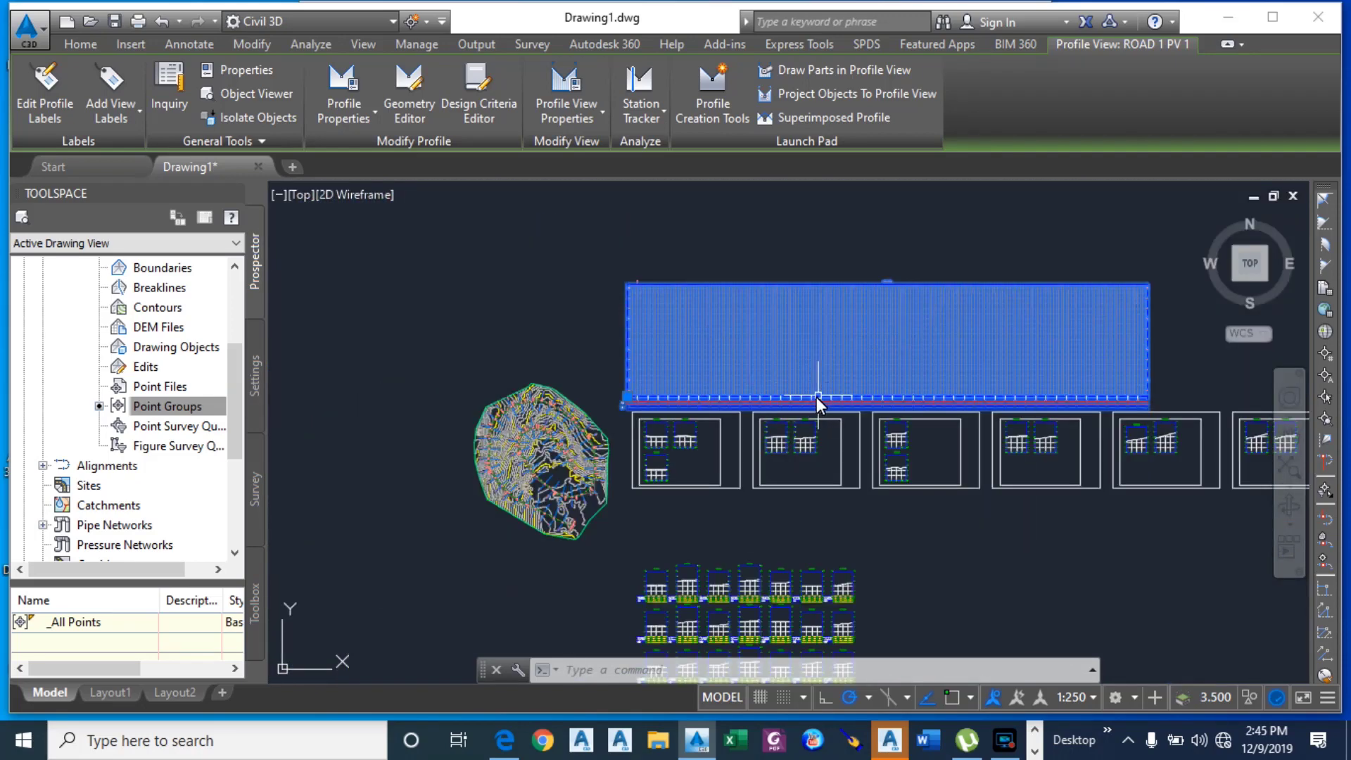
key("Escape")
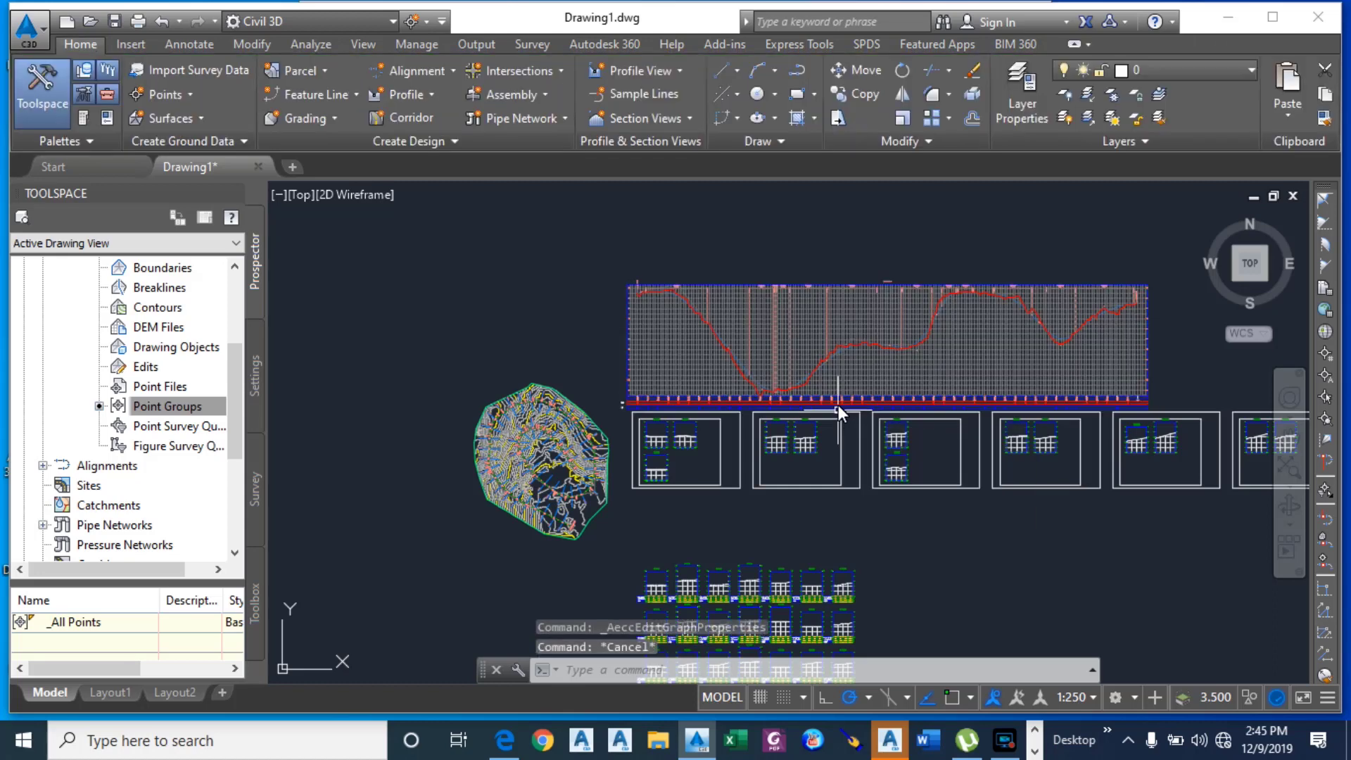
scroll(838, 413, "down", 5)
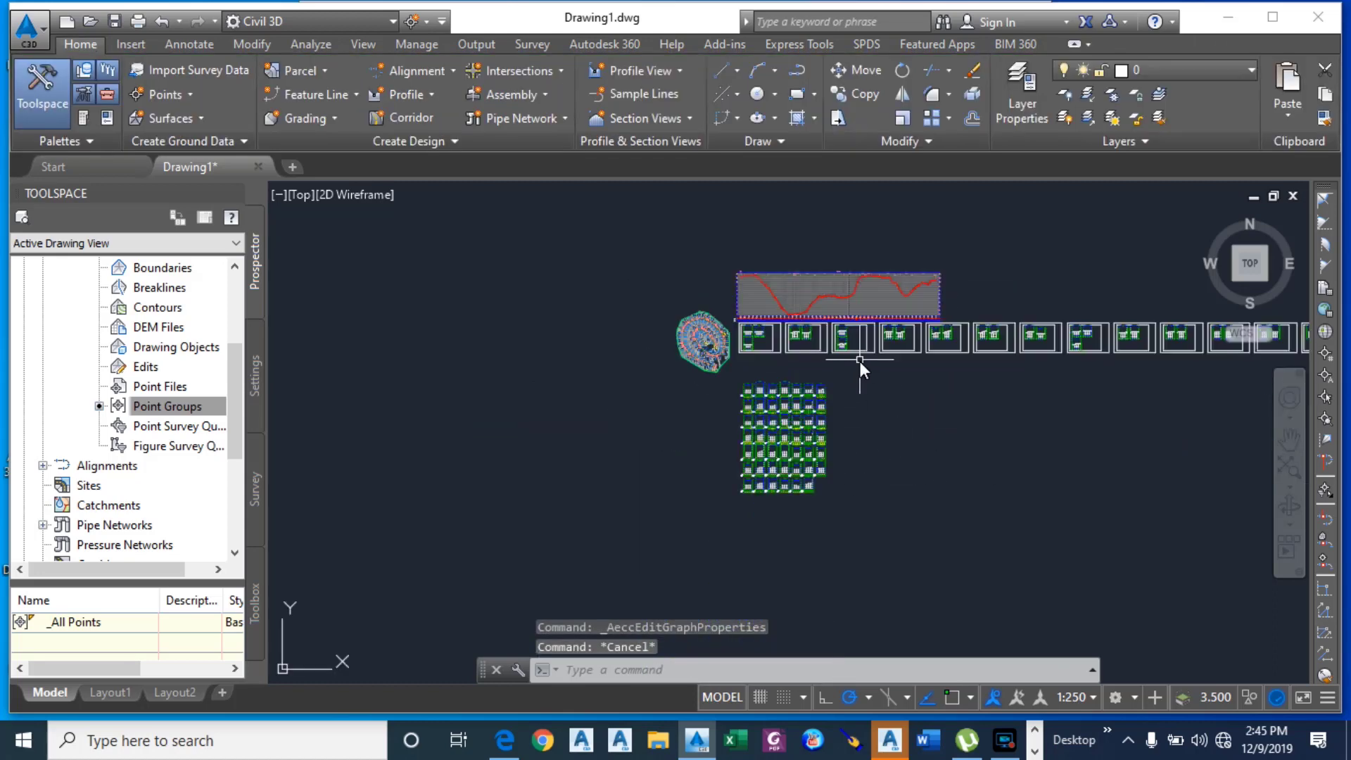
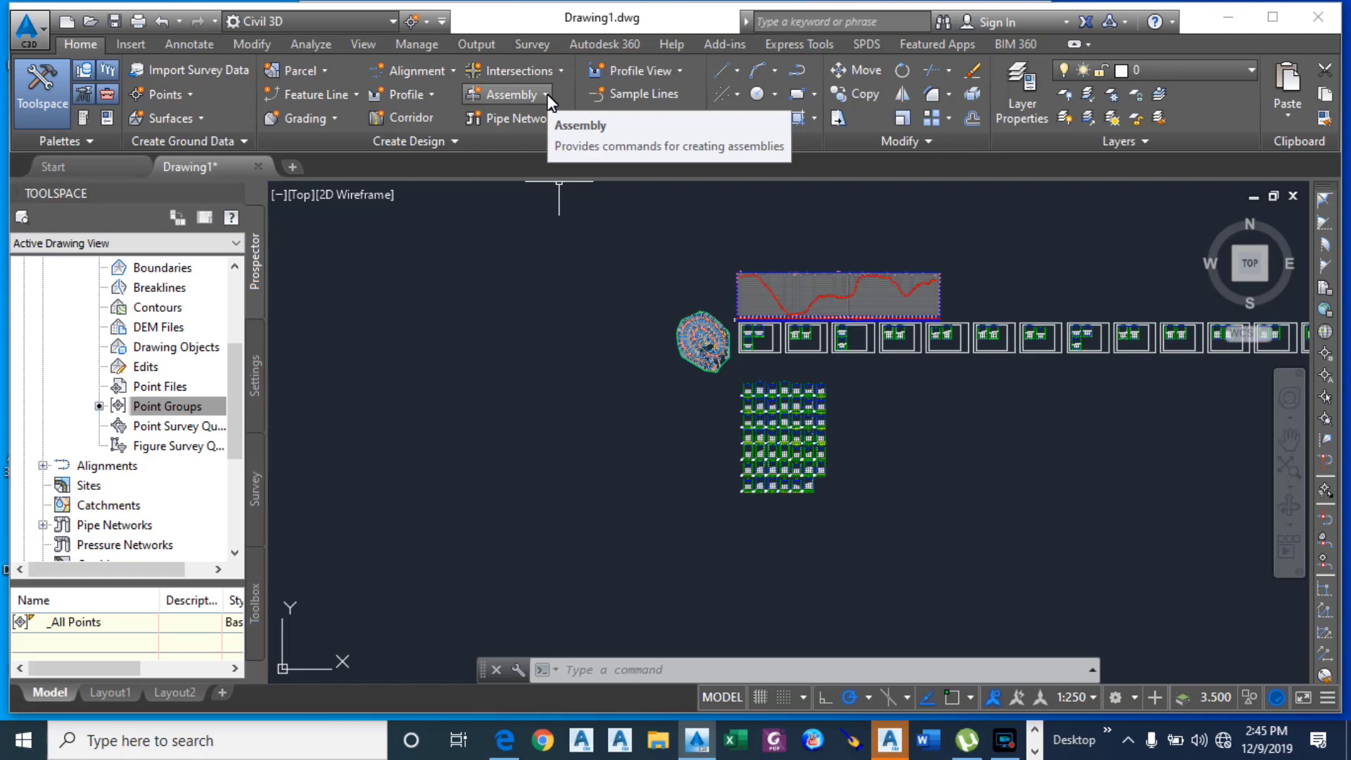
left_click(547, 94)
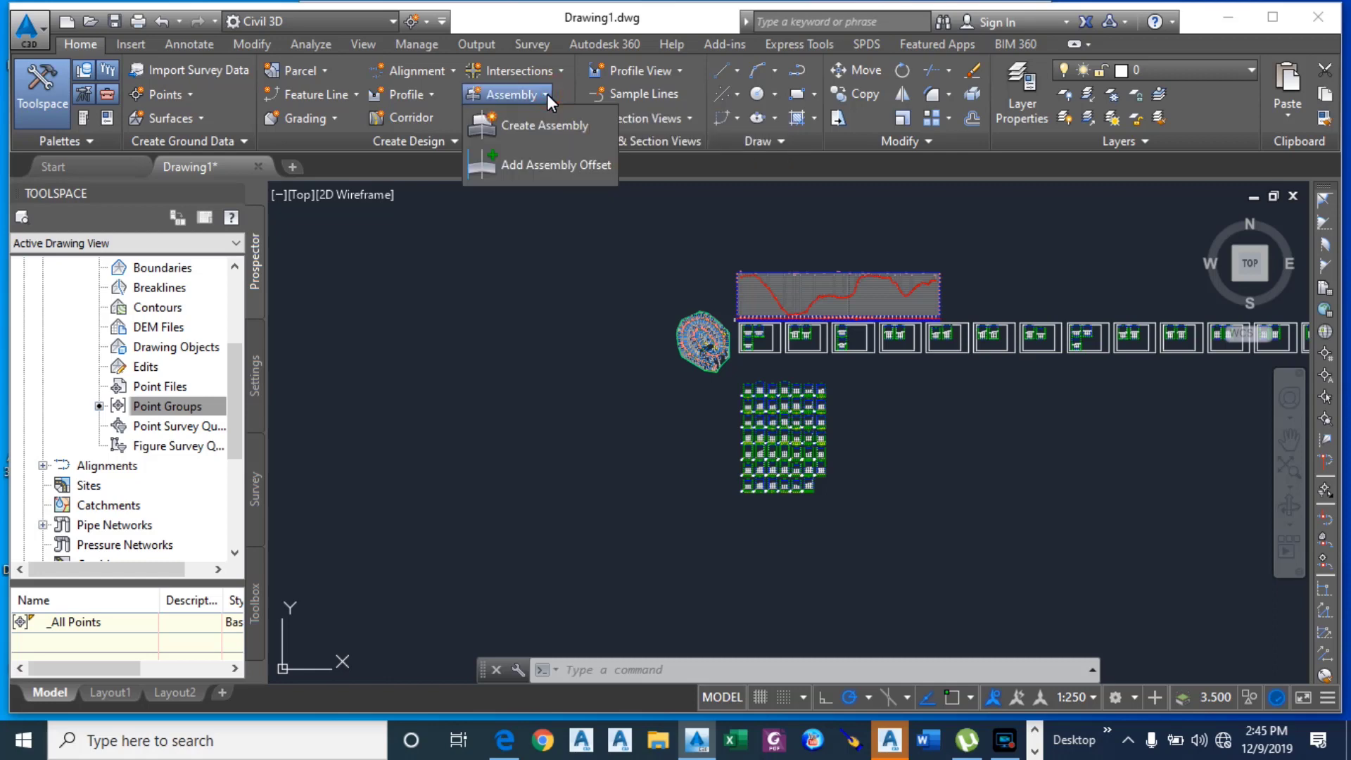
left_click(532, 127)
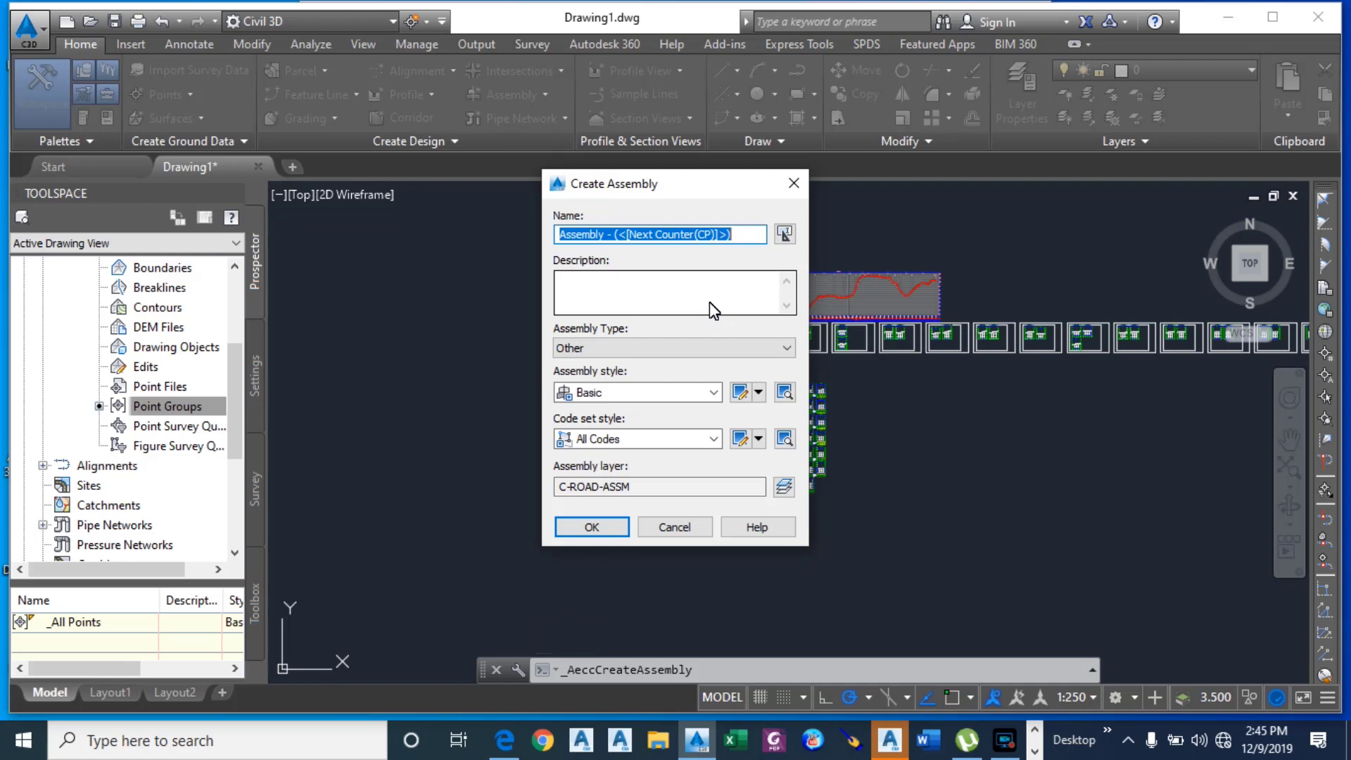
type("PROPO")
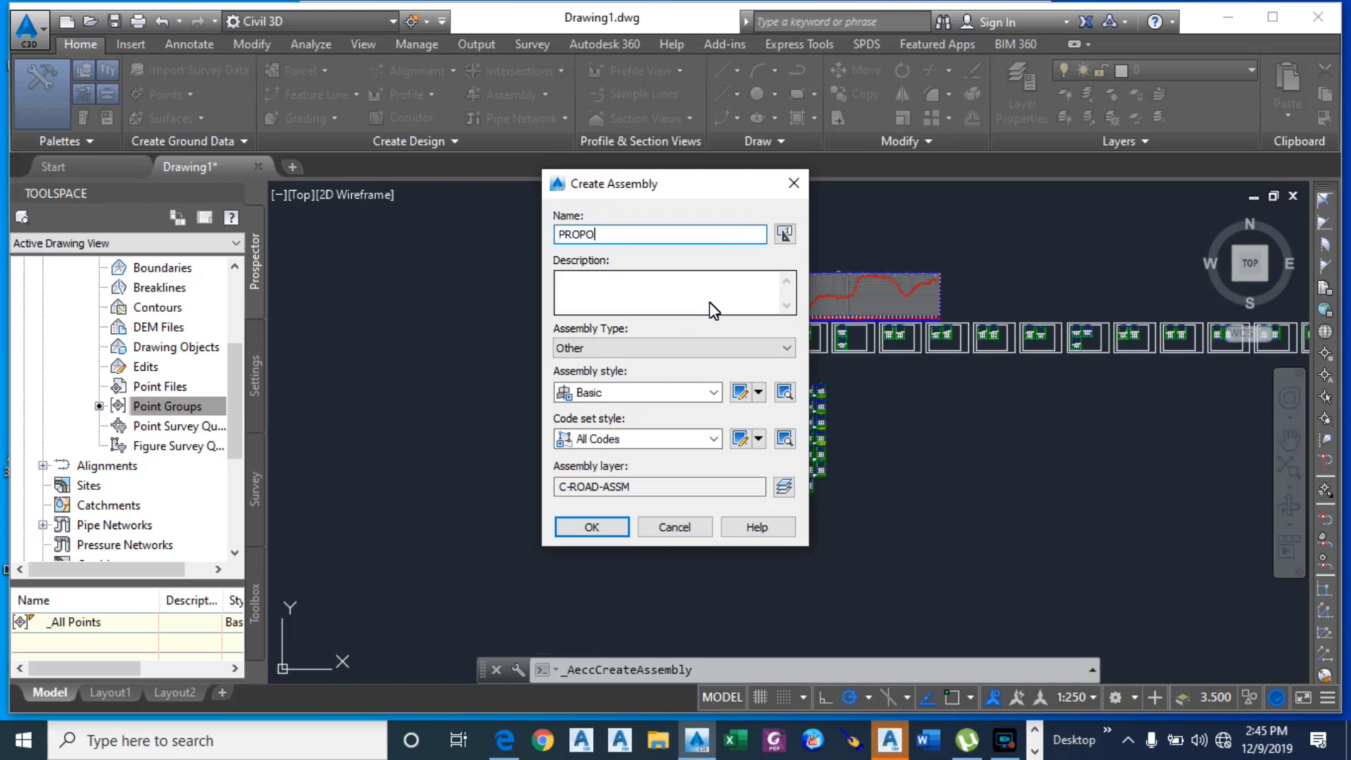
type("SED ROAD ASSEMBLY")
left_click(619, 288)
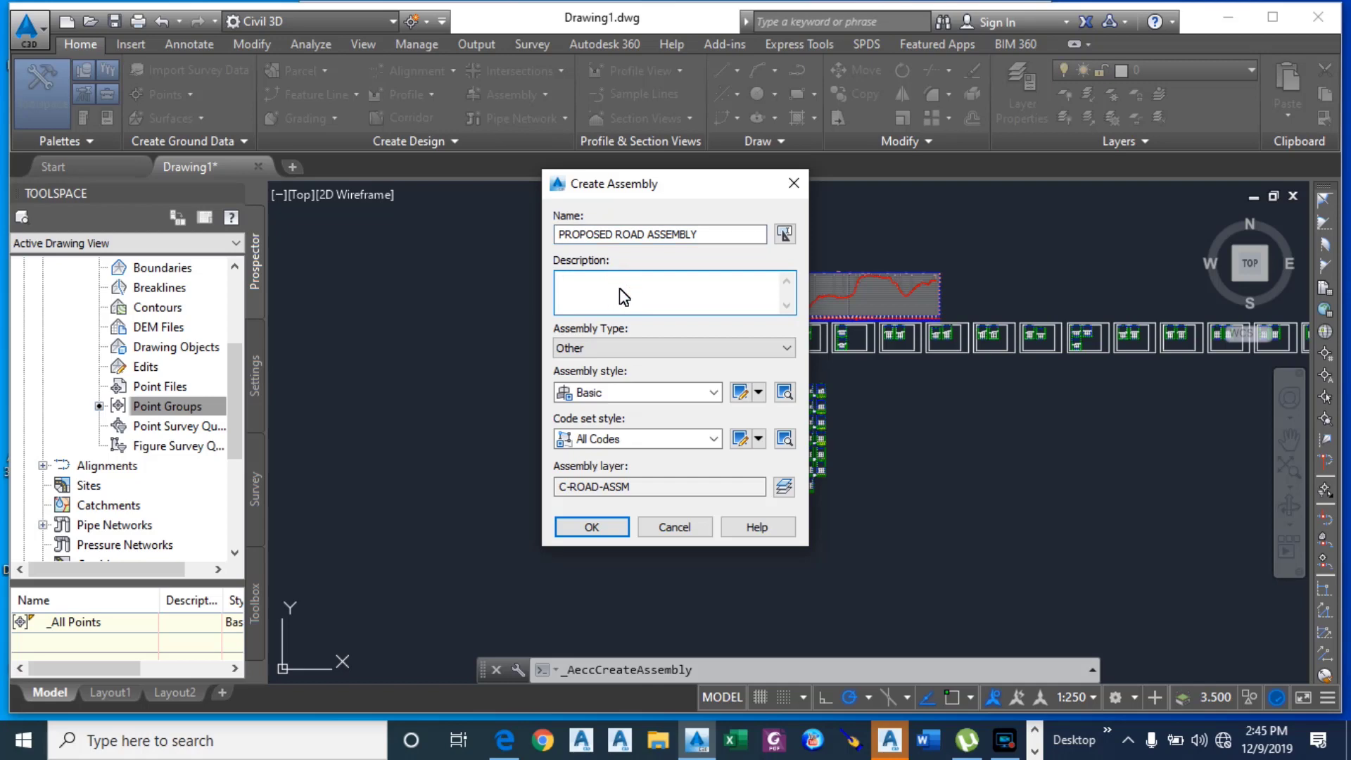
type("PRA1")
left_click(693, 350)
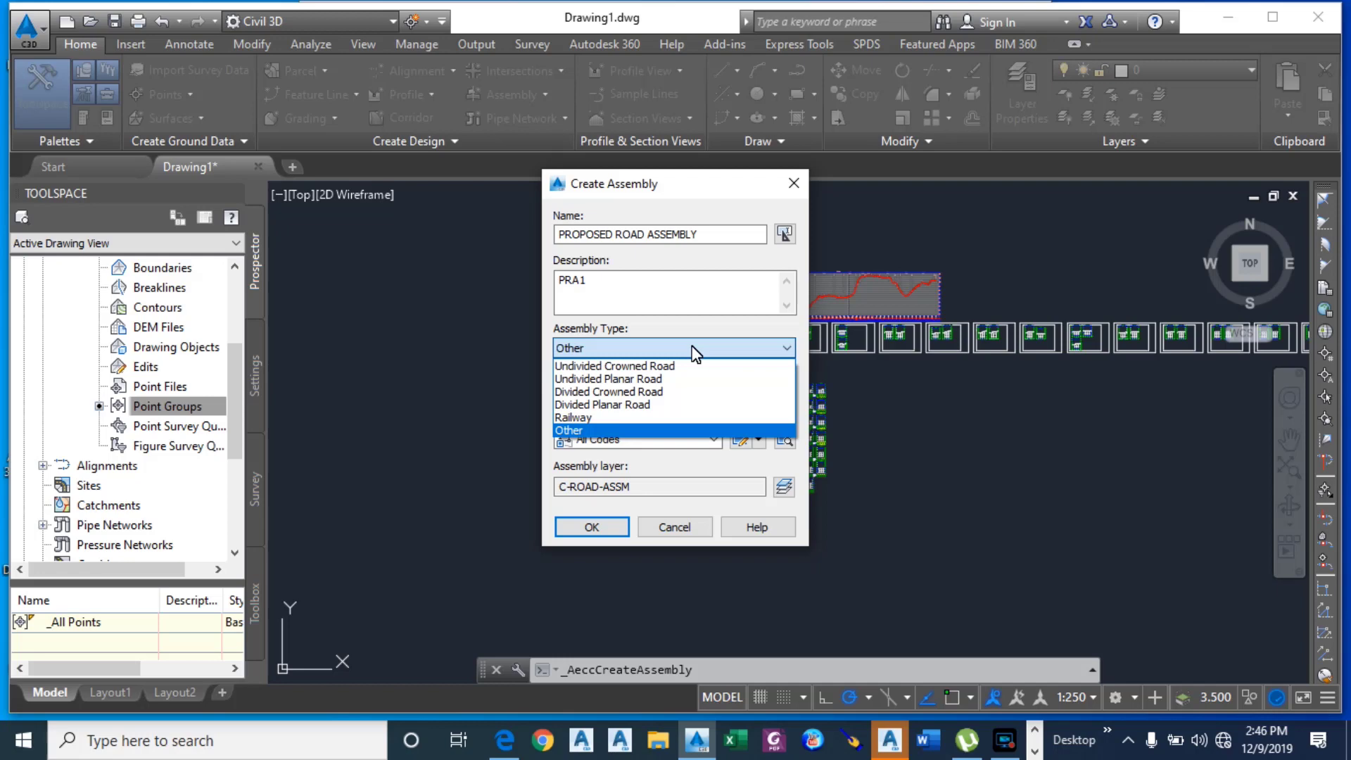
left_click(695, 352)
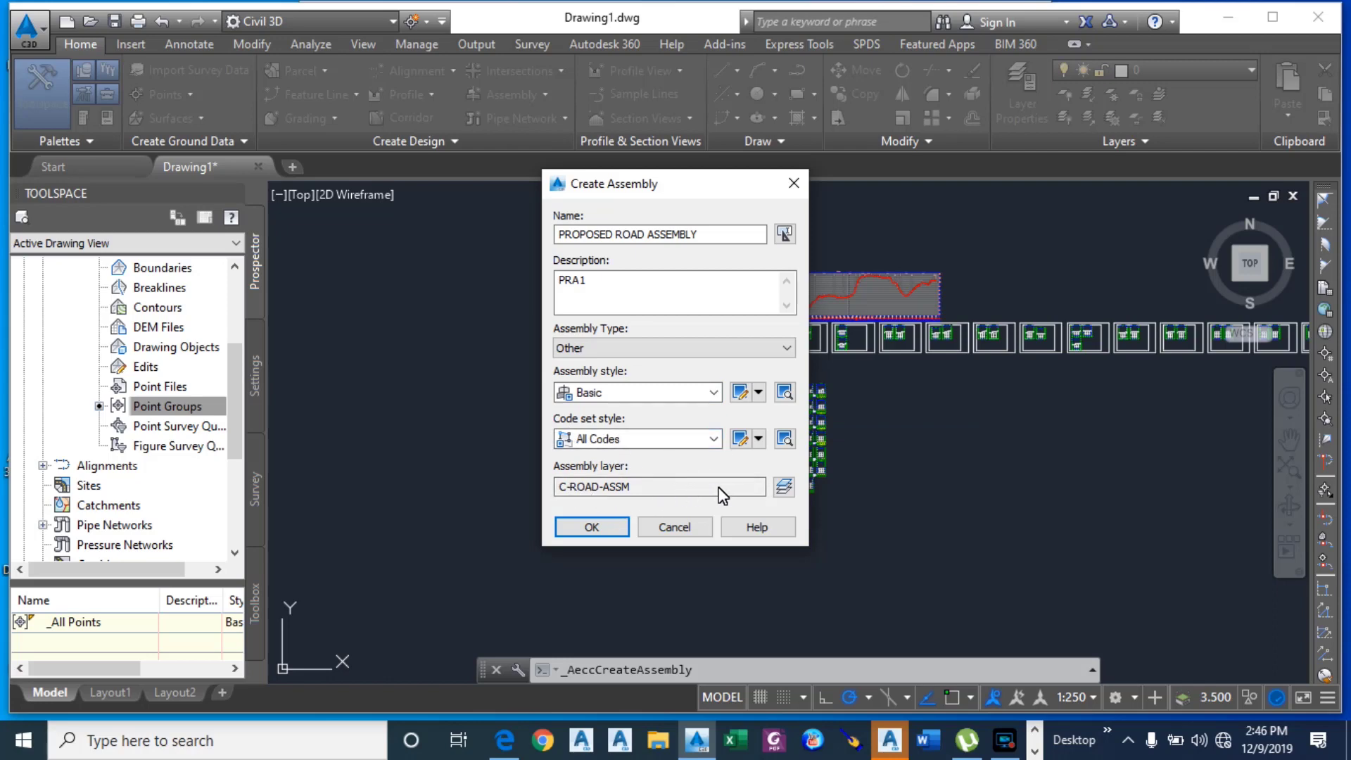
Step: Accept the assembly settings and place its baseline in the empty space just beside the top row of the draft section view grid
left_click(591, 528)
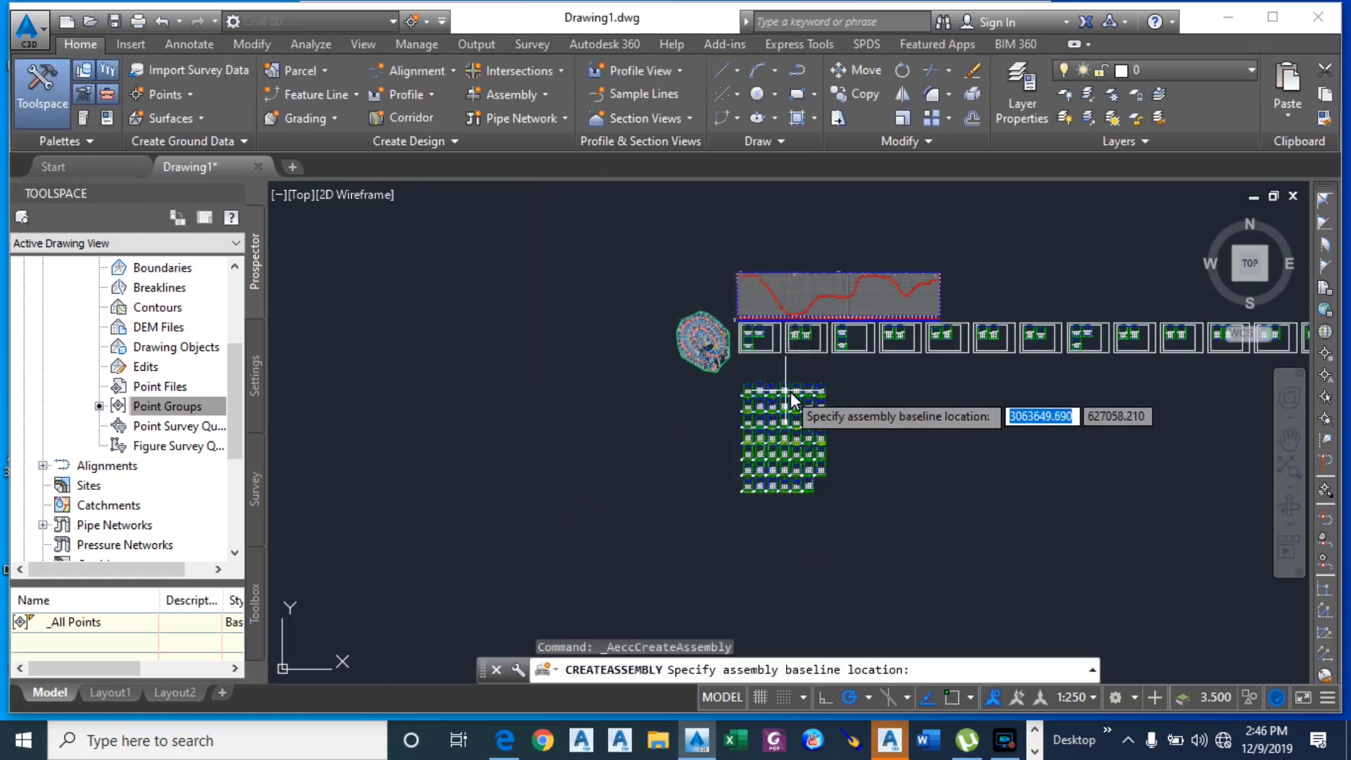
scroll(875, 399, "up", 4)
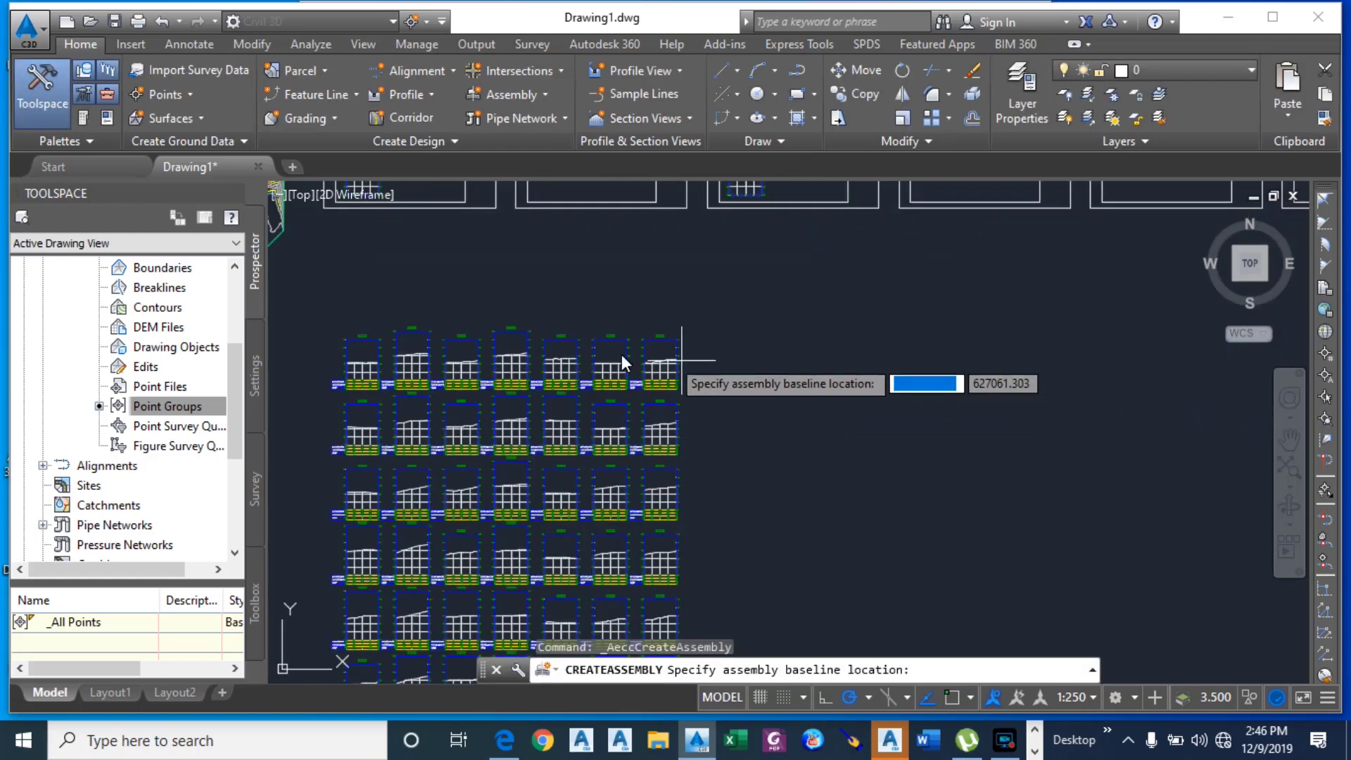
left_click(733, 349)
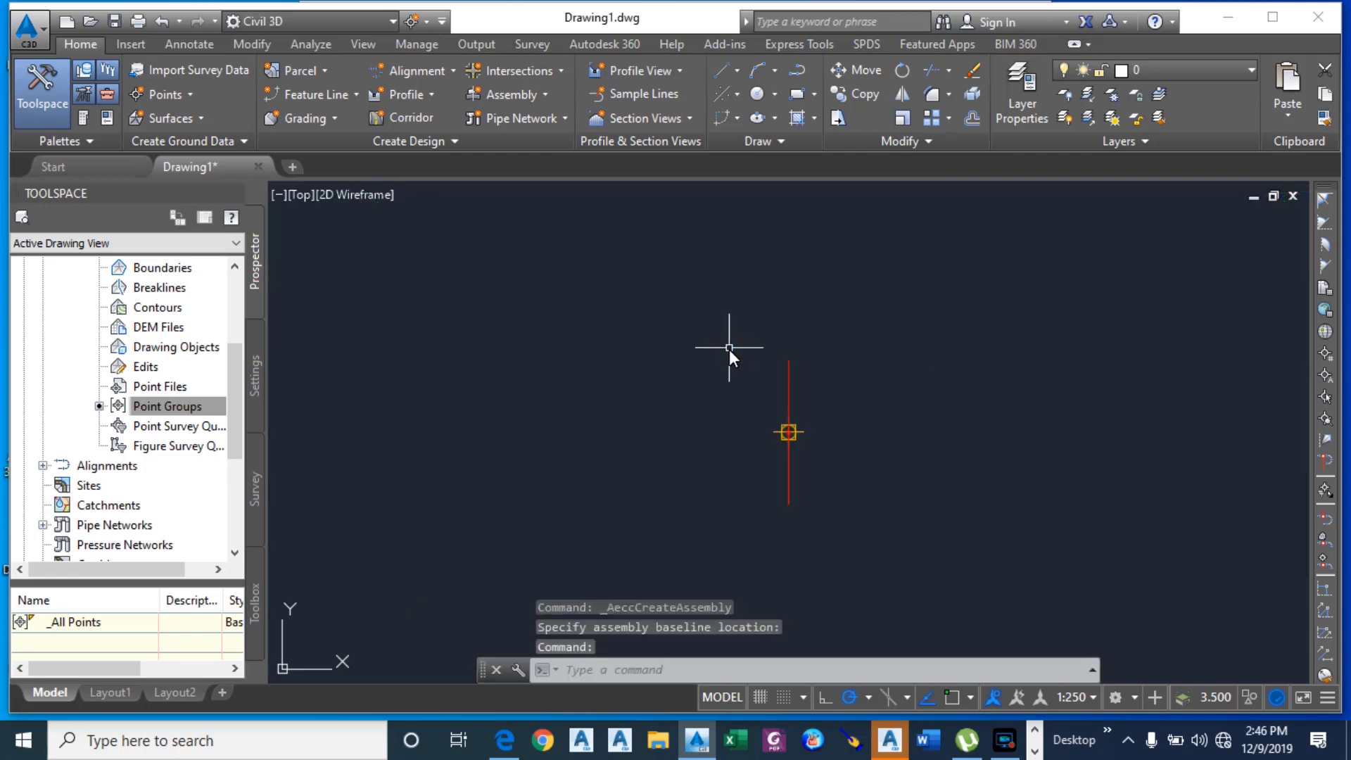
scroll(777, 377, "up", 2)
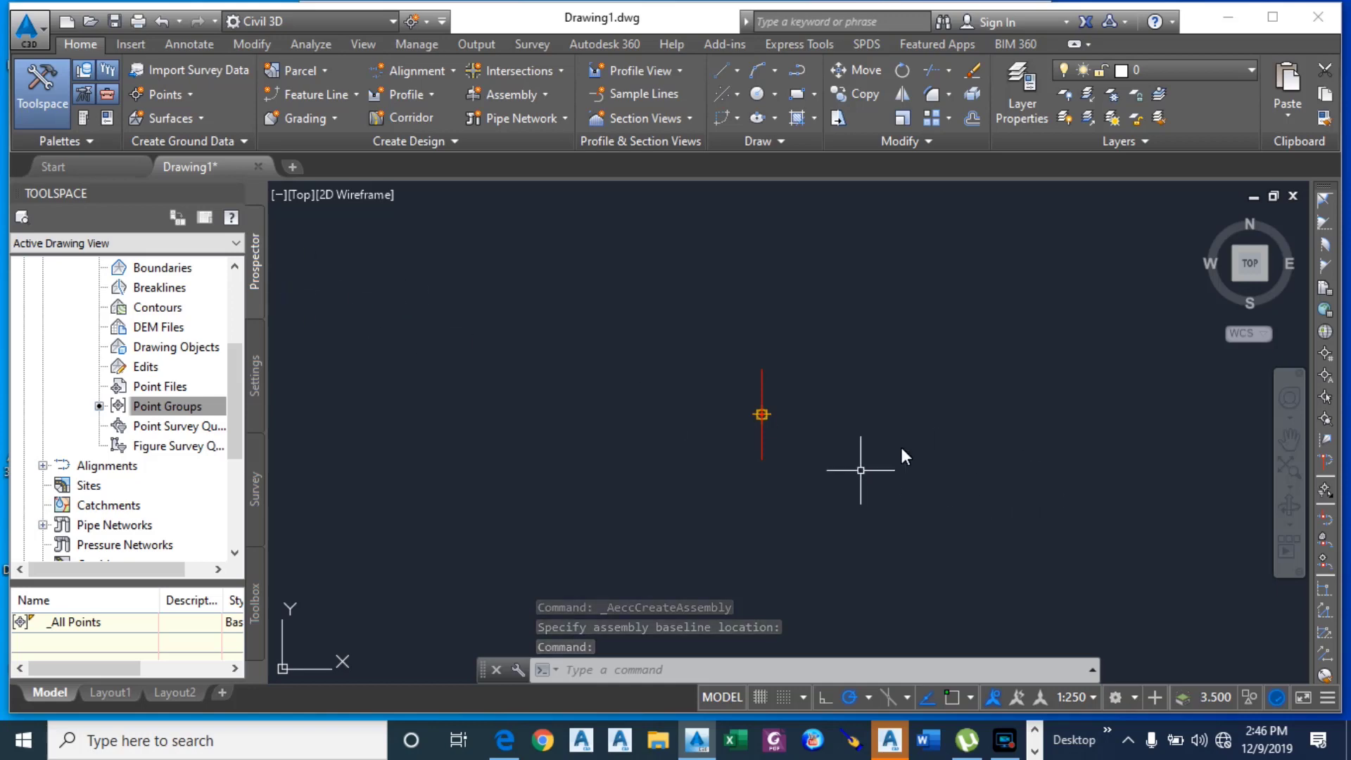
Step: Attach a right-side LaneSuperelevationAOR subassembly from the metric lane subassemblies to the assembly's baseline marker
left_click(82, 119)
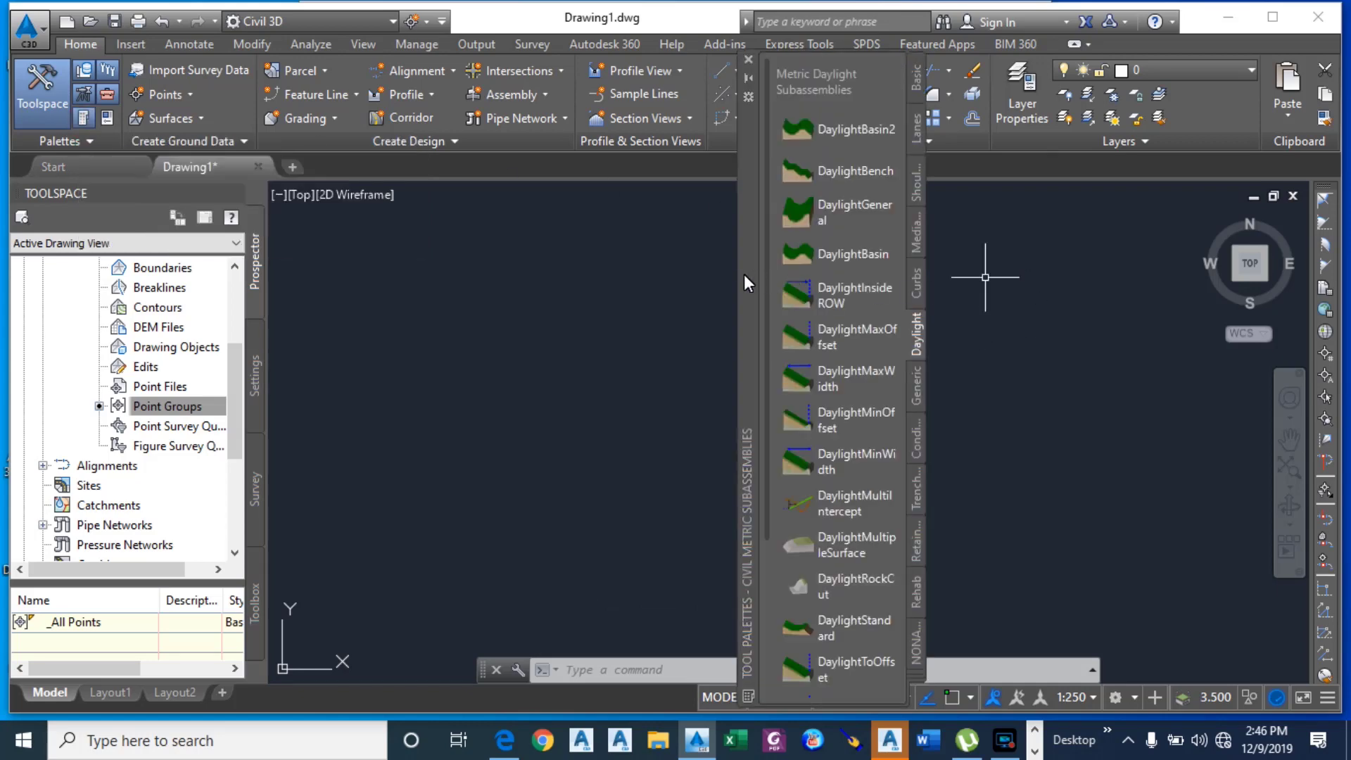
left_click_drag(745, 274, 356, 276)
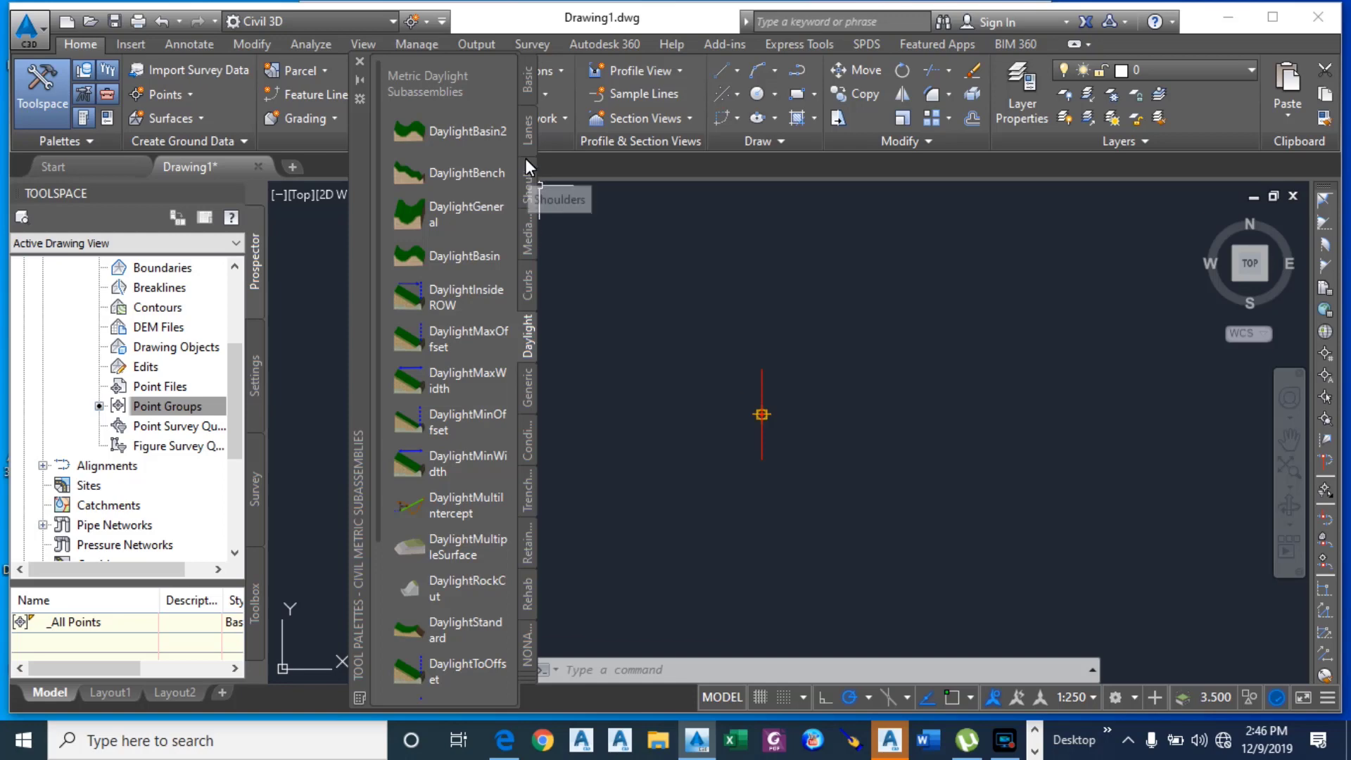
left_click(524, 132)
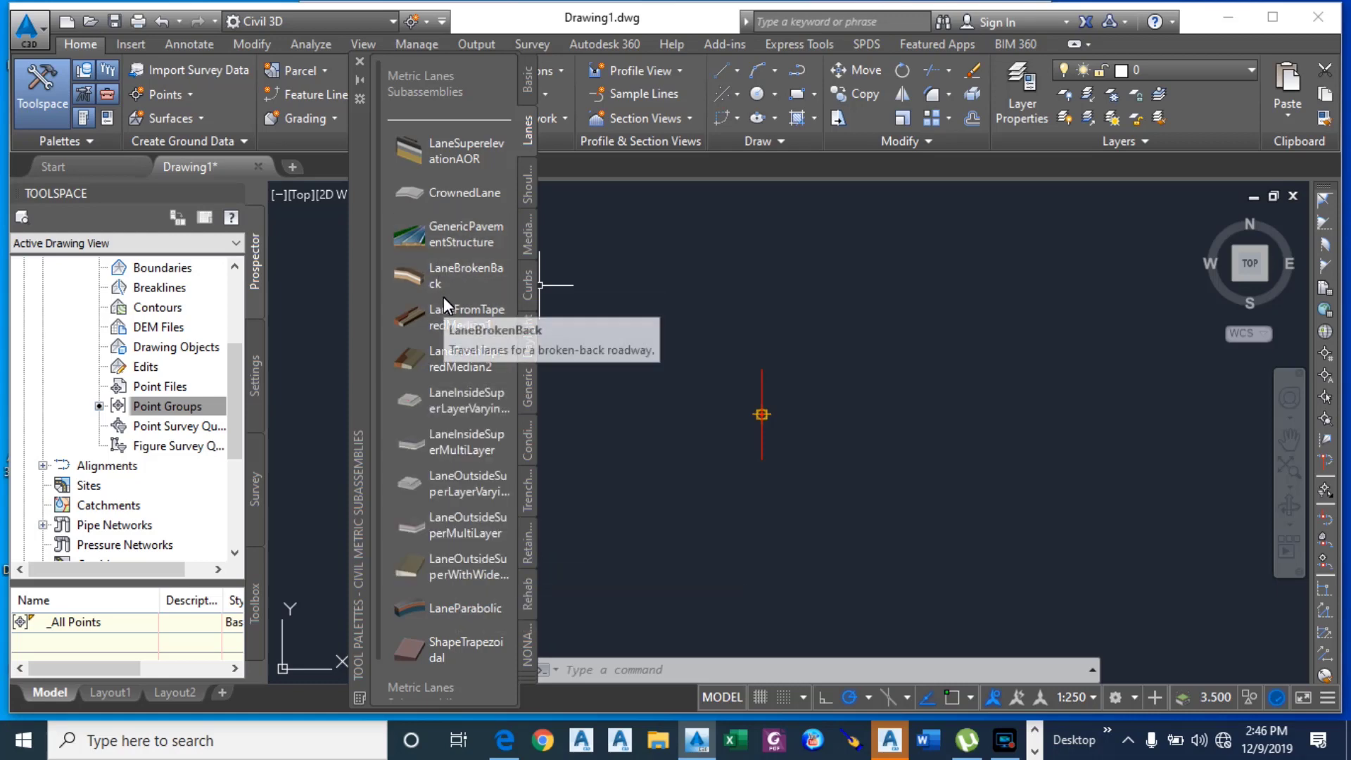
left_click(453, 160)
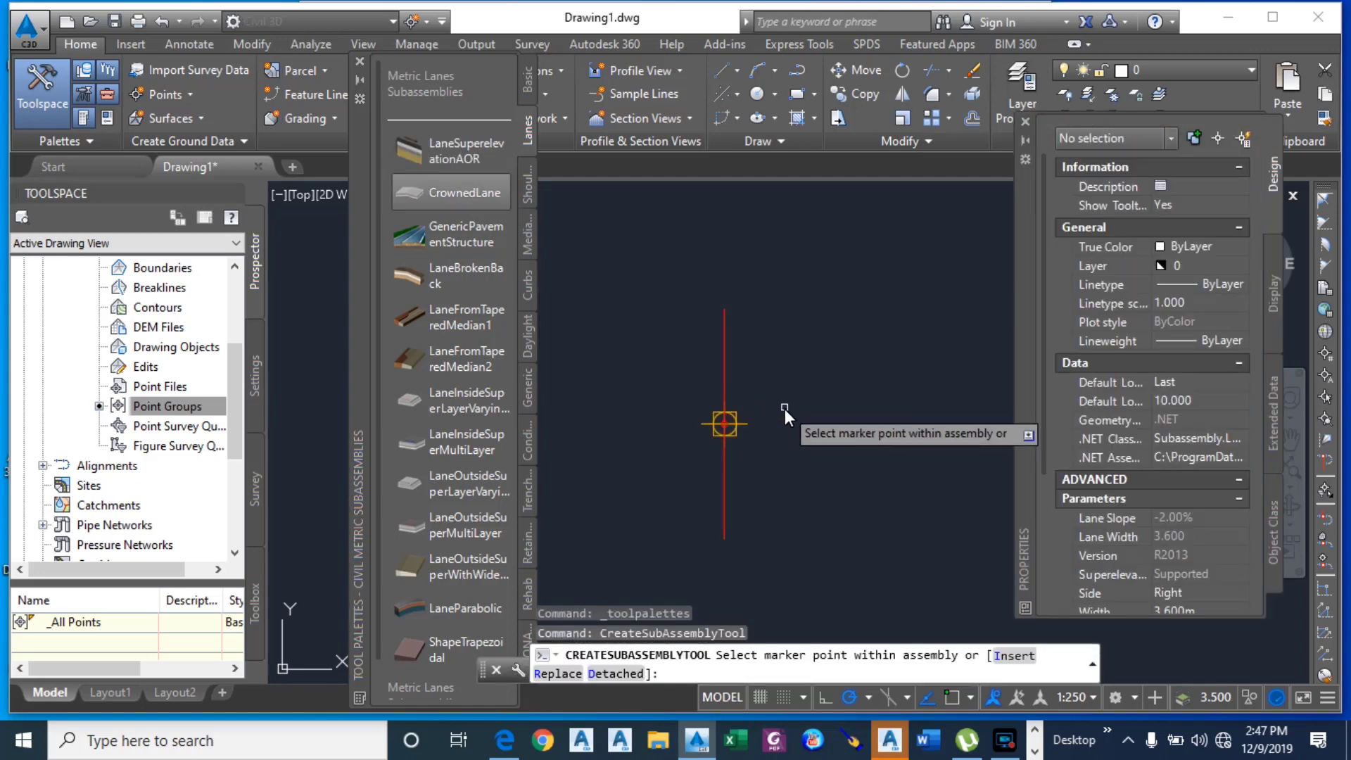
scroll(784, 408, "up", 2)
left_click(705, 419)
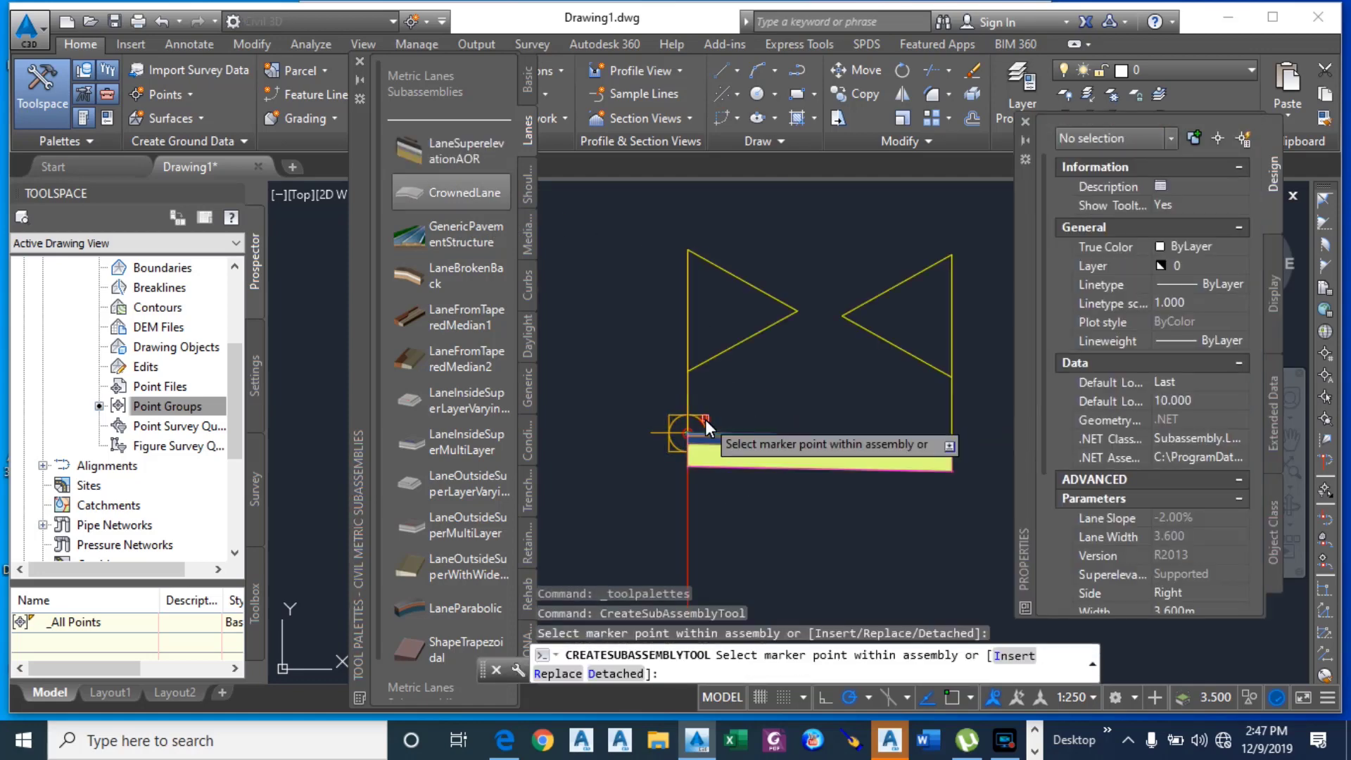
scroll(686, 356, "down", 2)
right_click(762, 374)
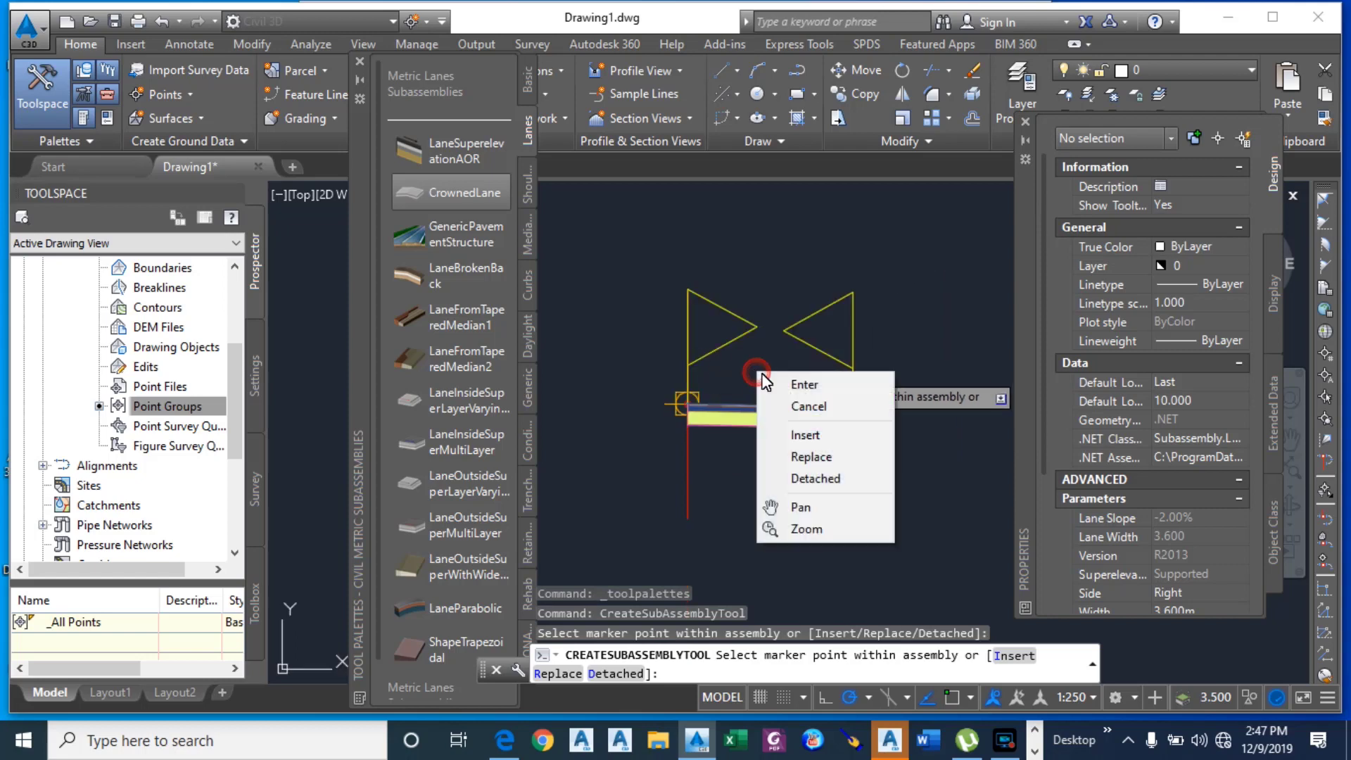
left_click(781, 384)
scroll(848, 419, "up", 3)
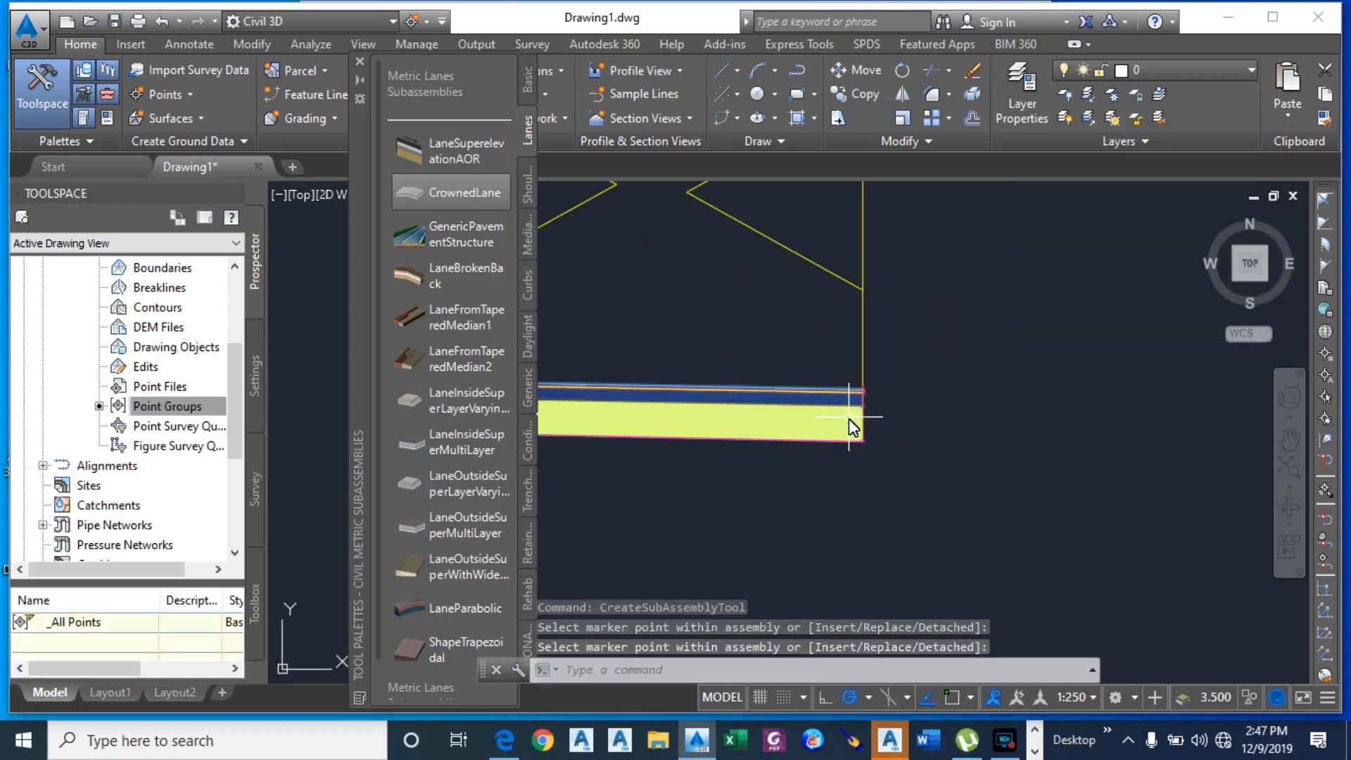
scroll(805, 416, "down", 3)
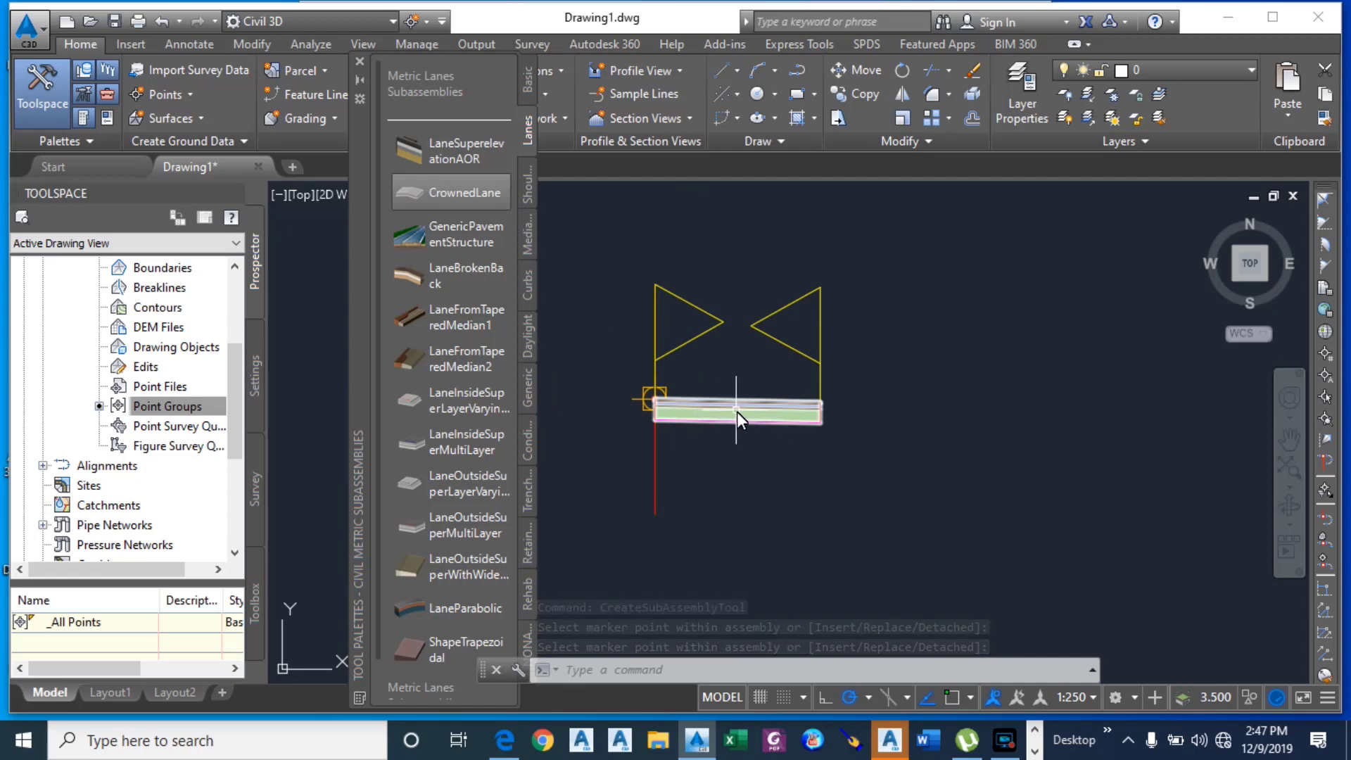
scroll(739, 411, "up", 2)
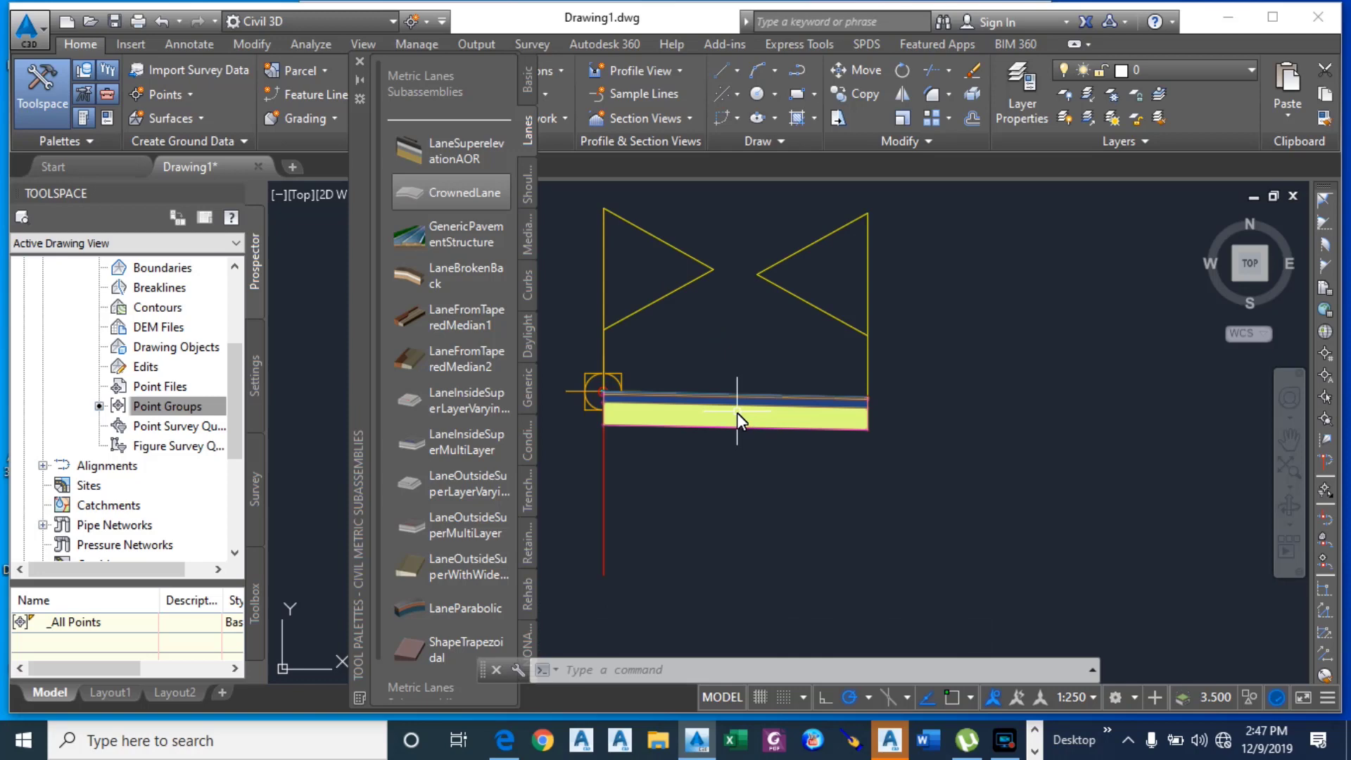
scroll(737, 412, "down", 2)
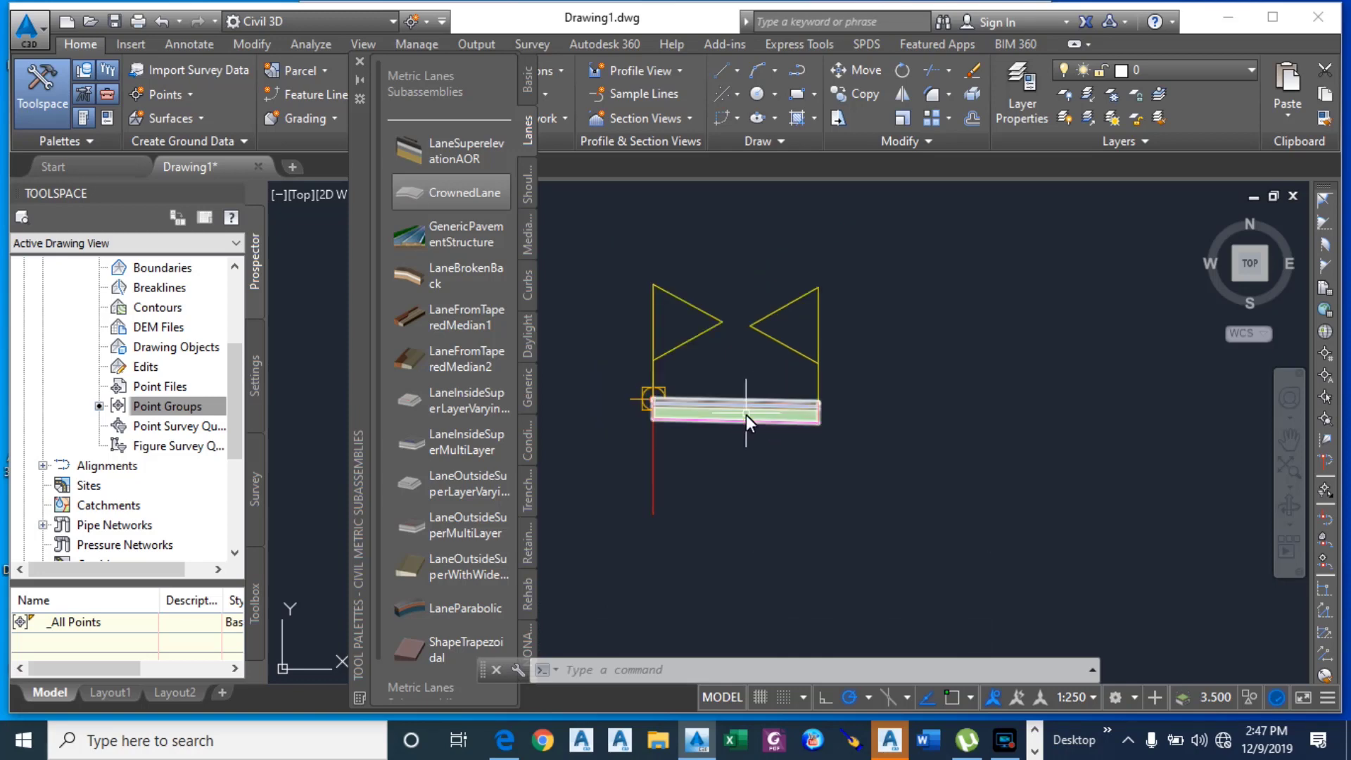
left_click(745, 415)
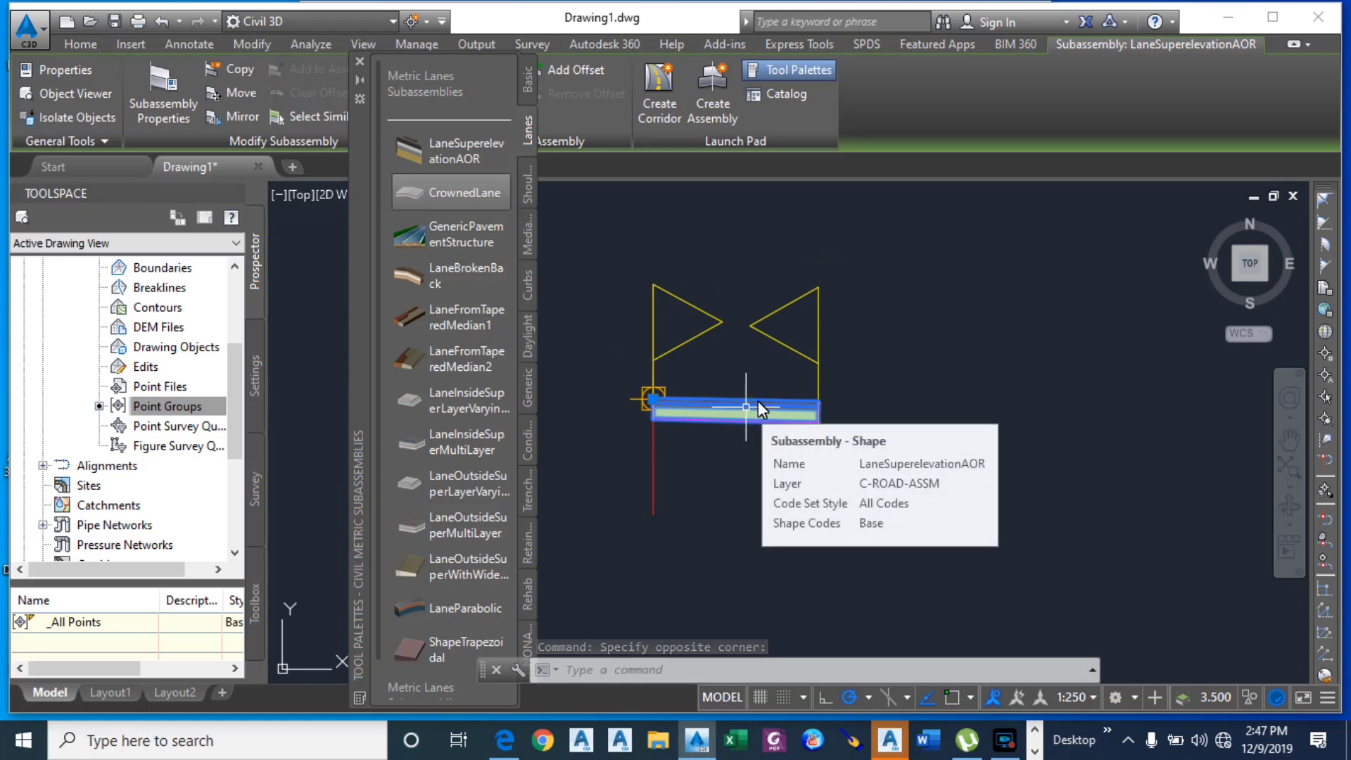
key("Escape")
right_click(782, 411)
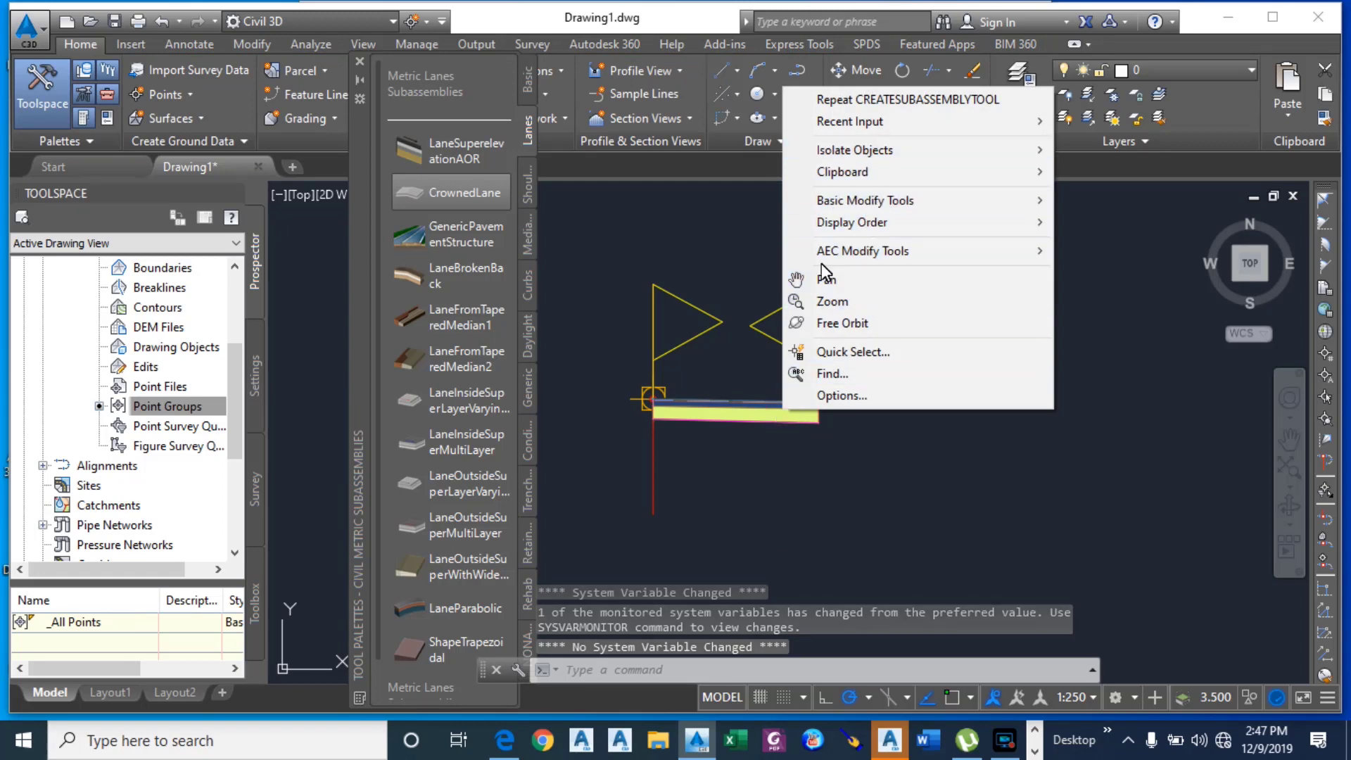
left_click(766, 425)
Step: Set the width parameter of the right LaneSuperelevationAOR subassembly to 7.2 m in its properties
left_click(745, 416)
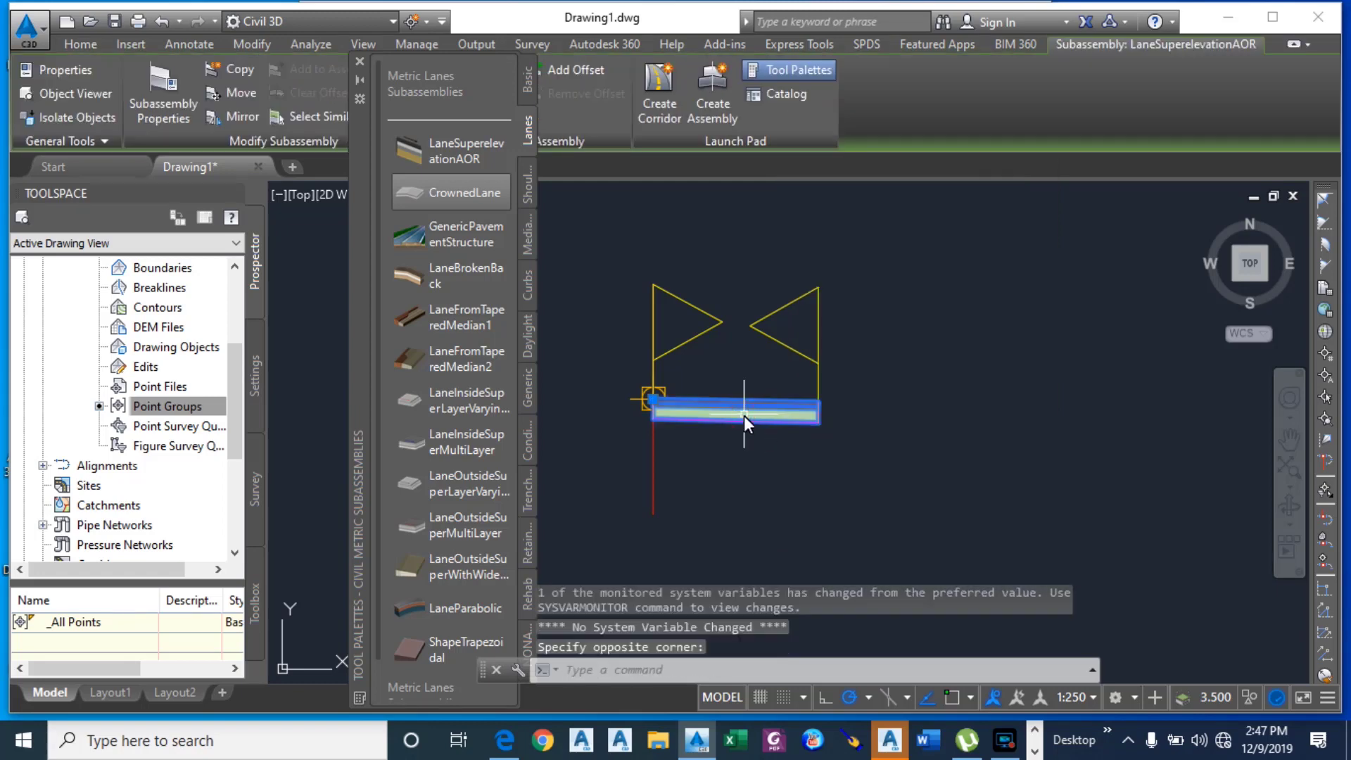
right_click(751, 411)
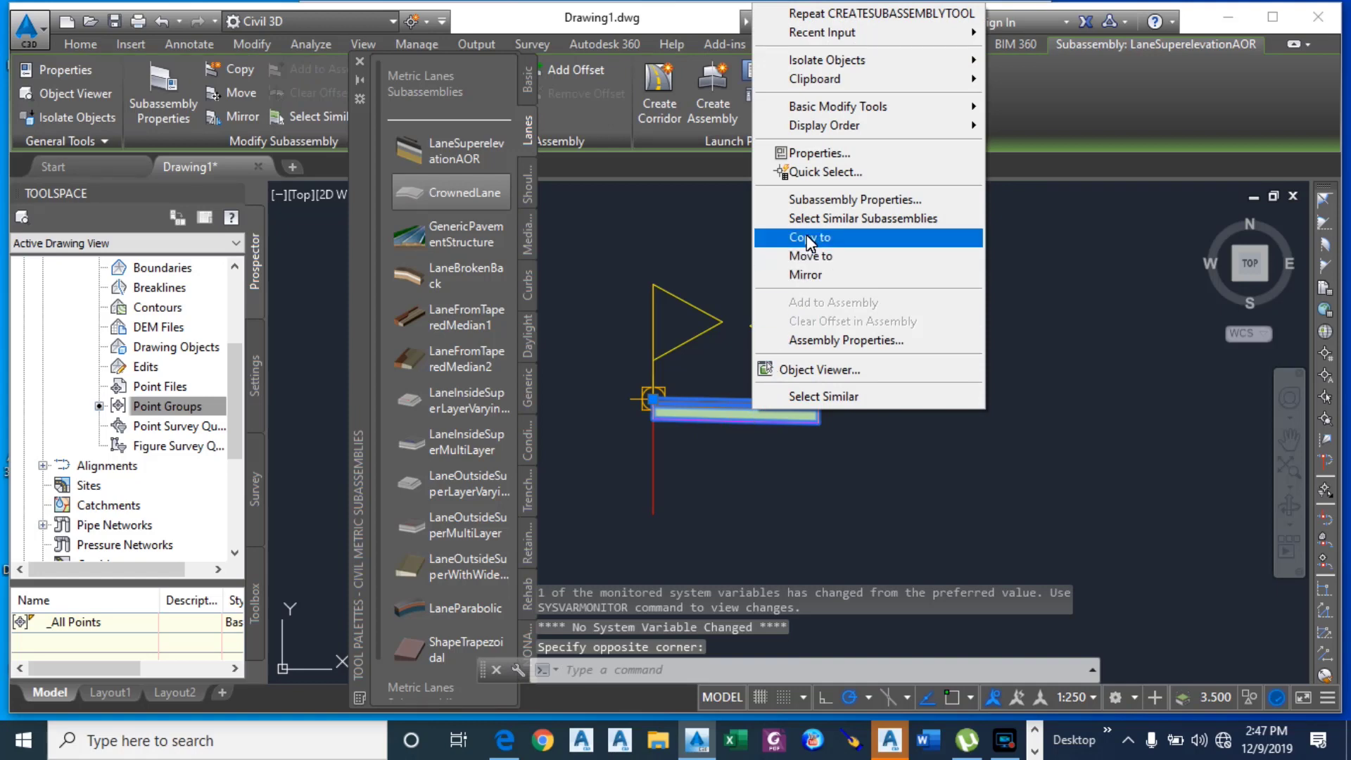
left_click(816, 157)
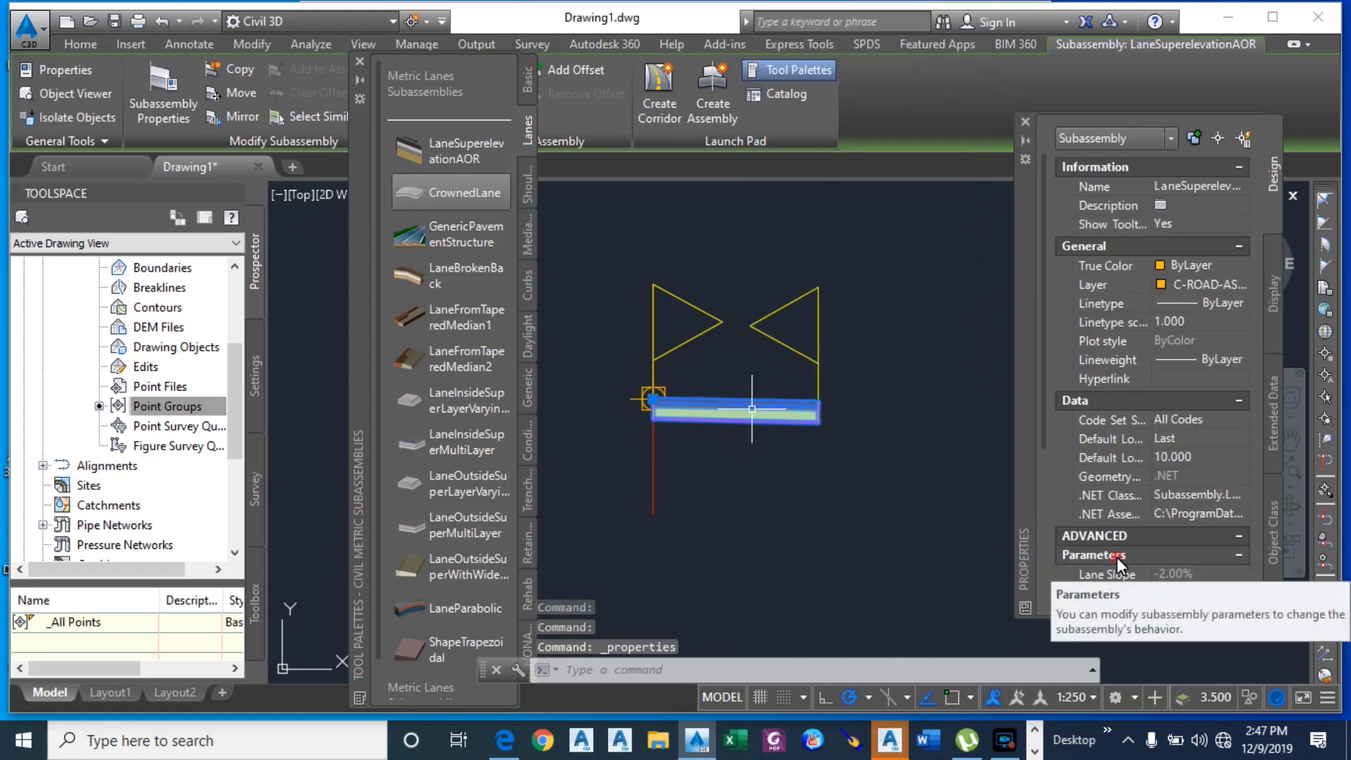
scroll(1120, 546, "down", 3)
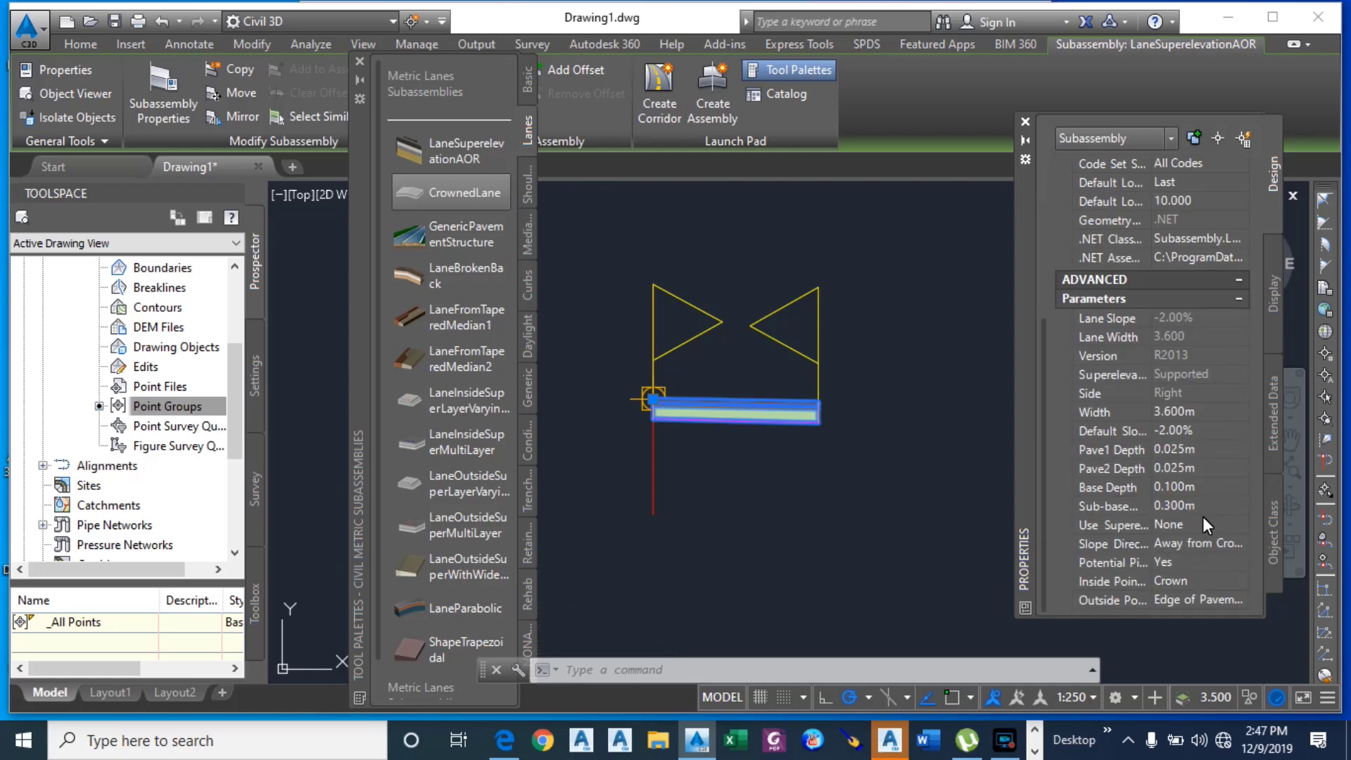
left_click(1177, 412)
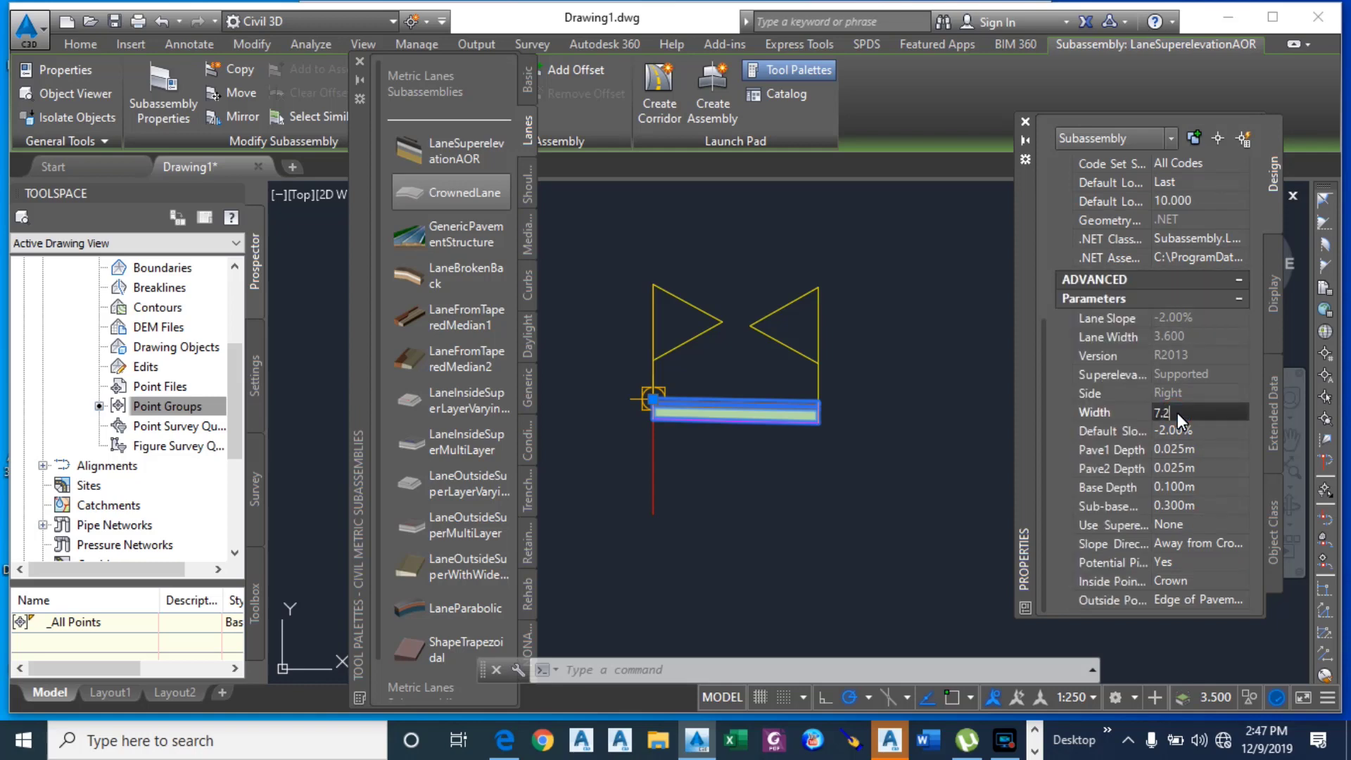
key("Tab")
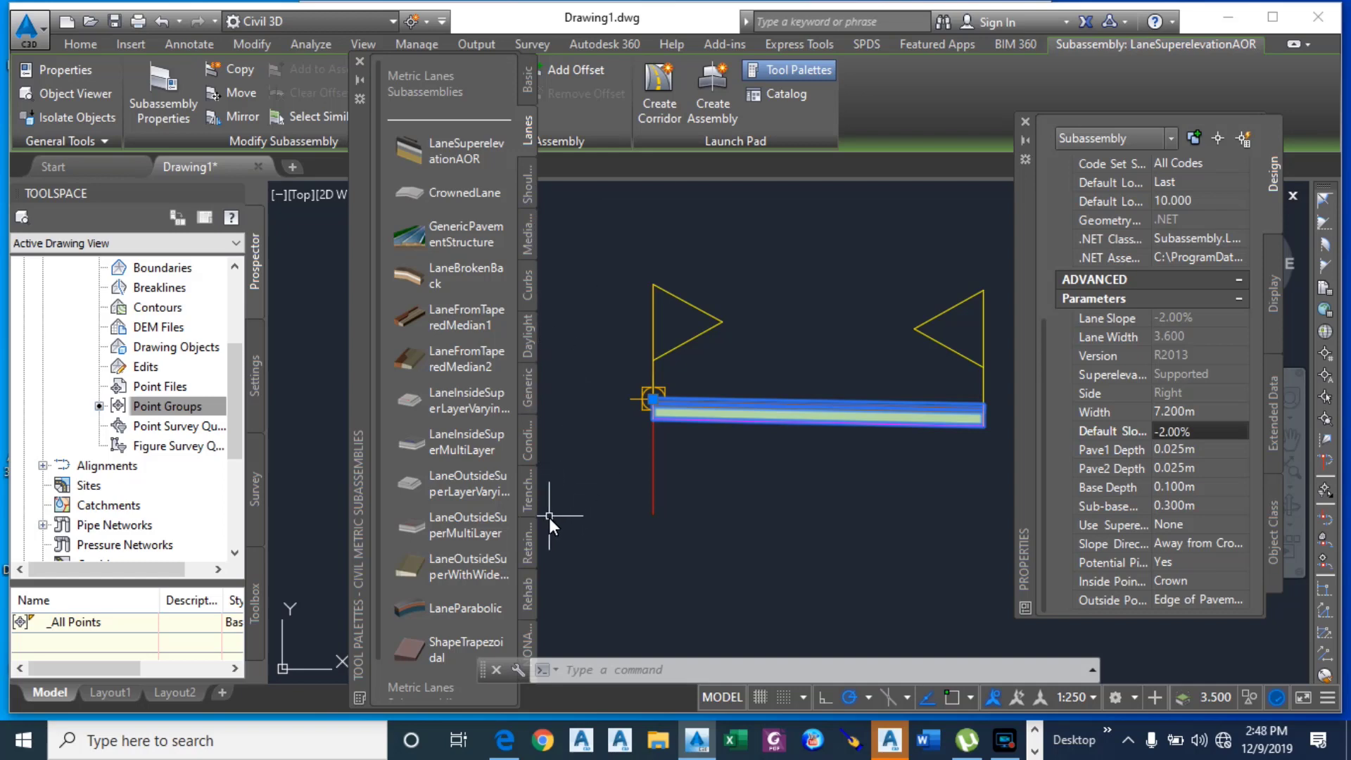
Step: Attach a right-side UrbanCurbGutterGeneral subassembly from the metric curbs to the topmost marker at the lane's outer edge
left_click(526, 293)
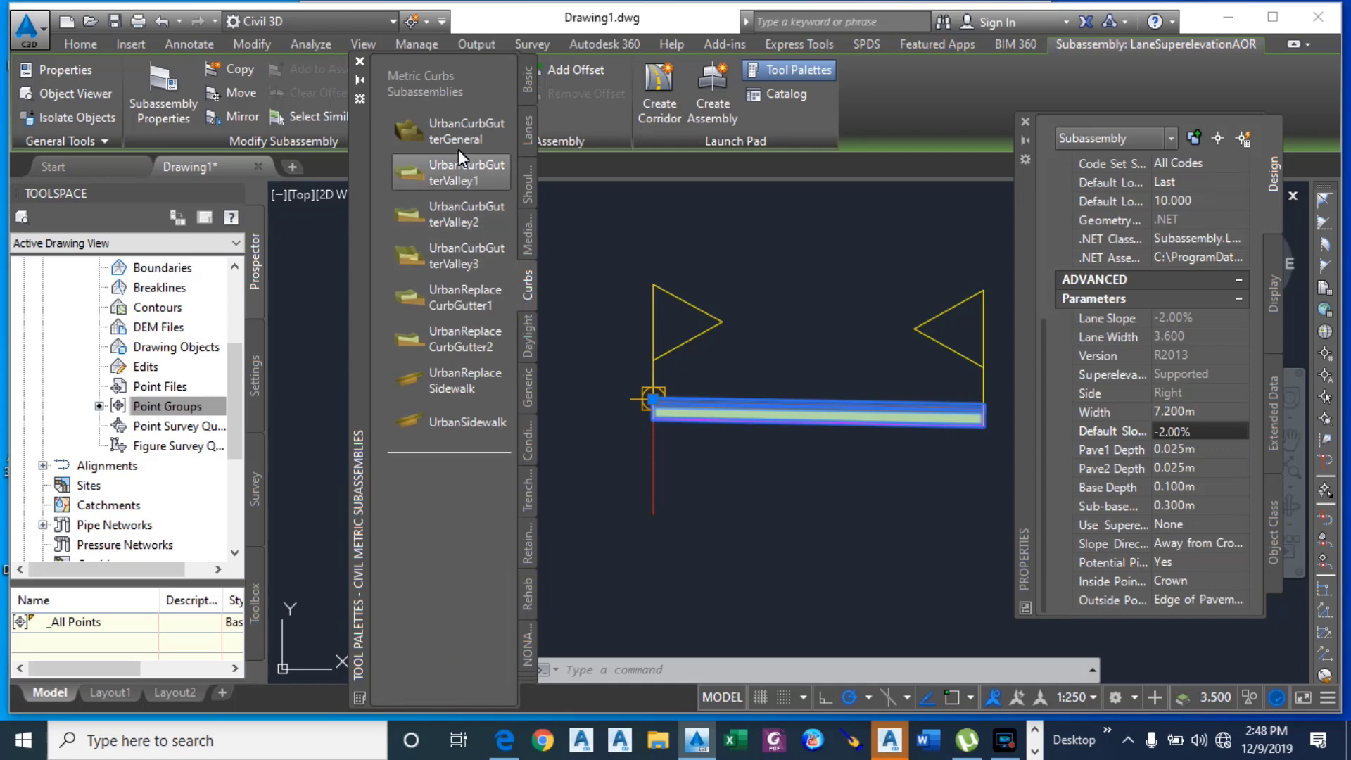
left_click(452, 132)
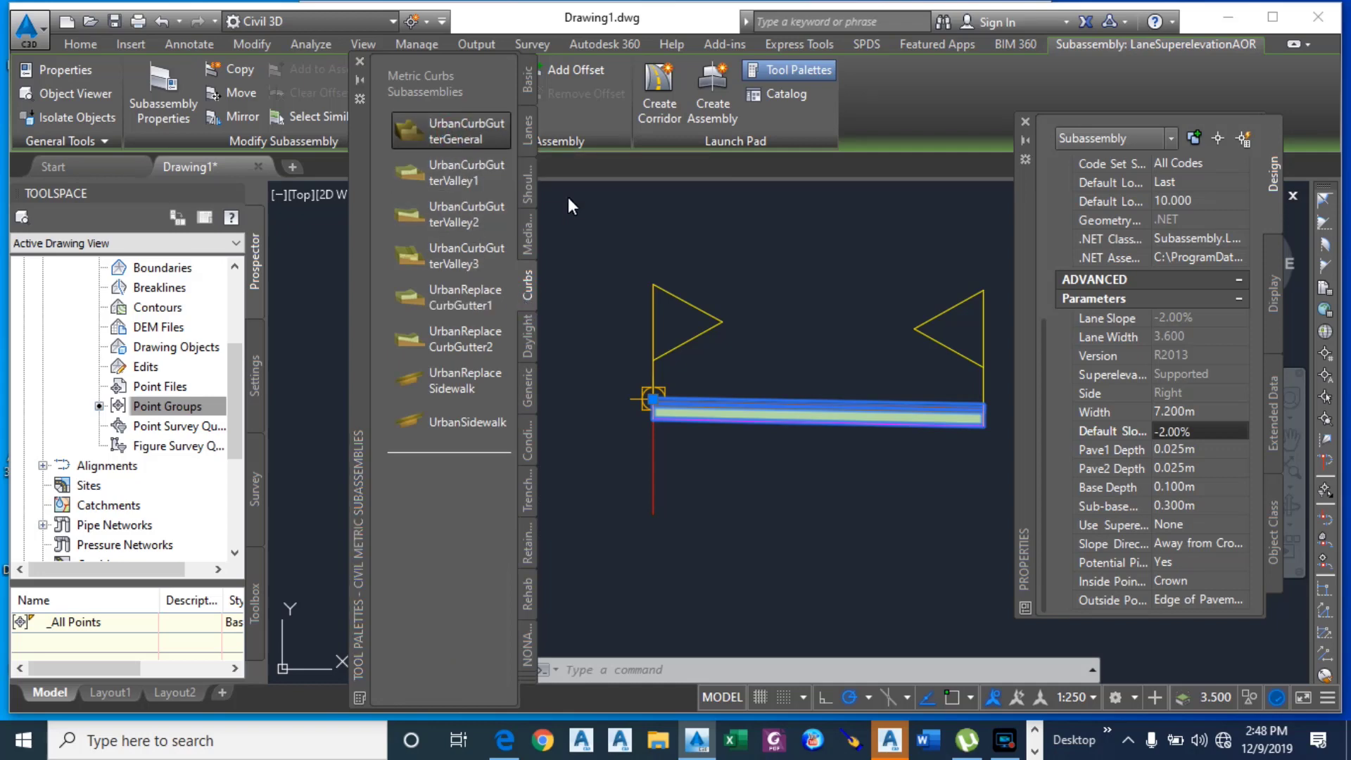
scroll(615, 403, "down", 2)
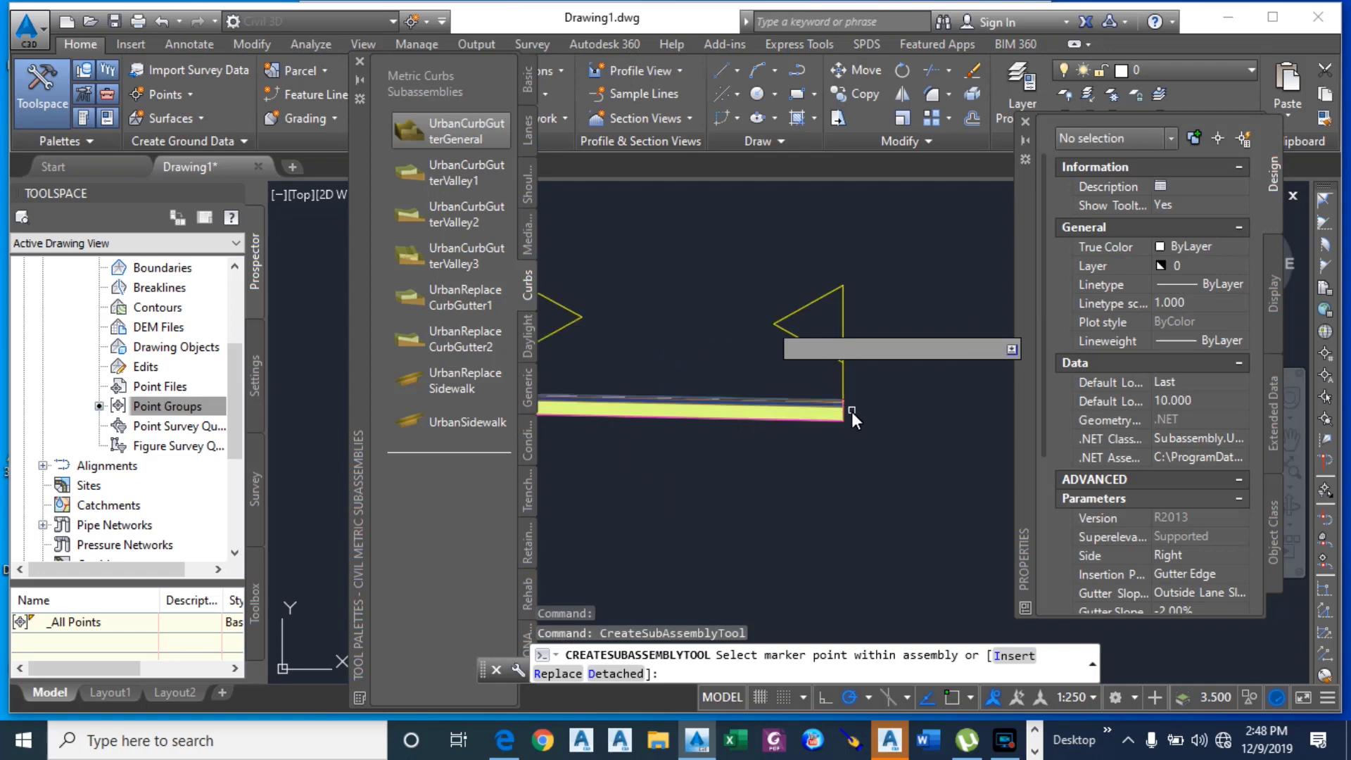
scroll(851, 409, "up", 5)
scroll(746, 432, "up", 3)
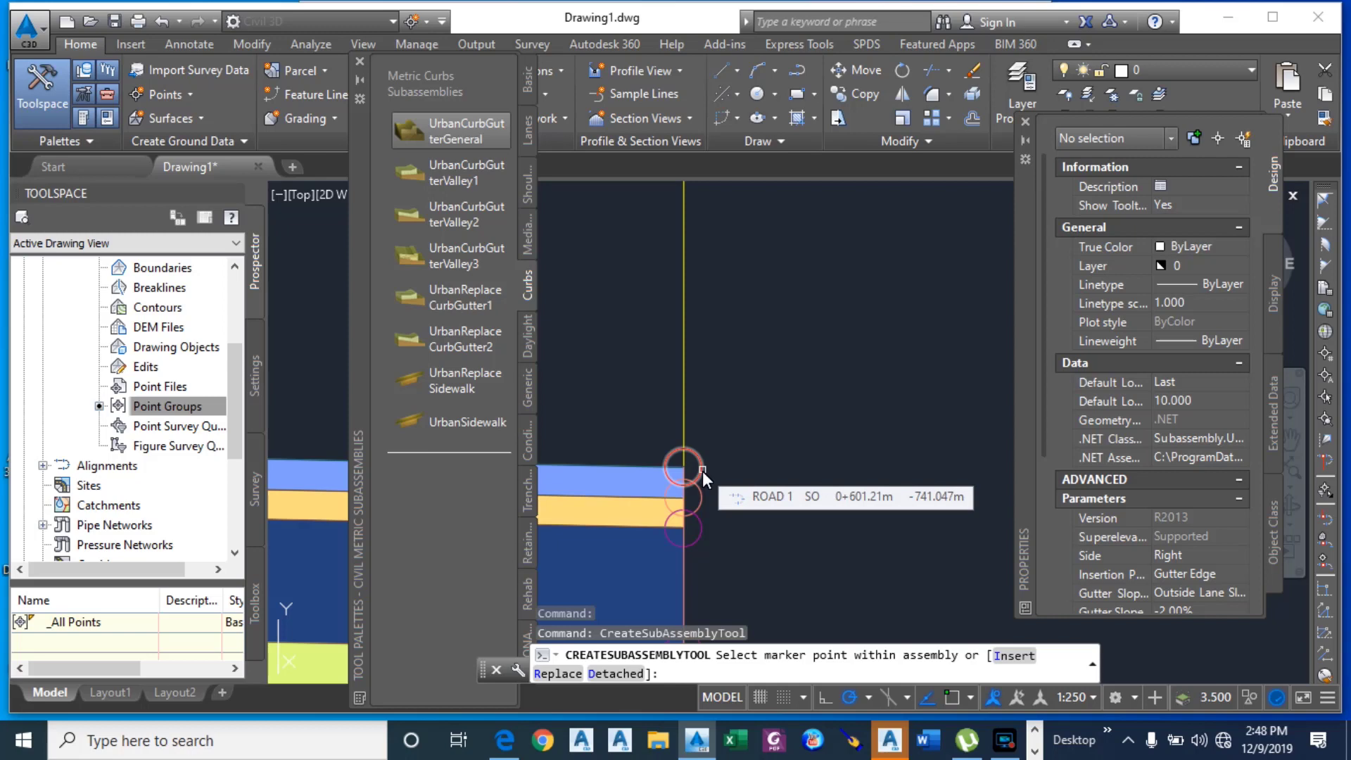
scroll(702, 470, "down", 3)
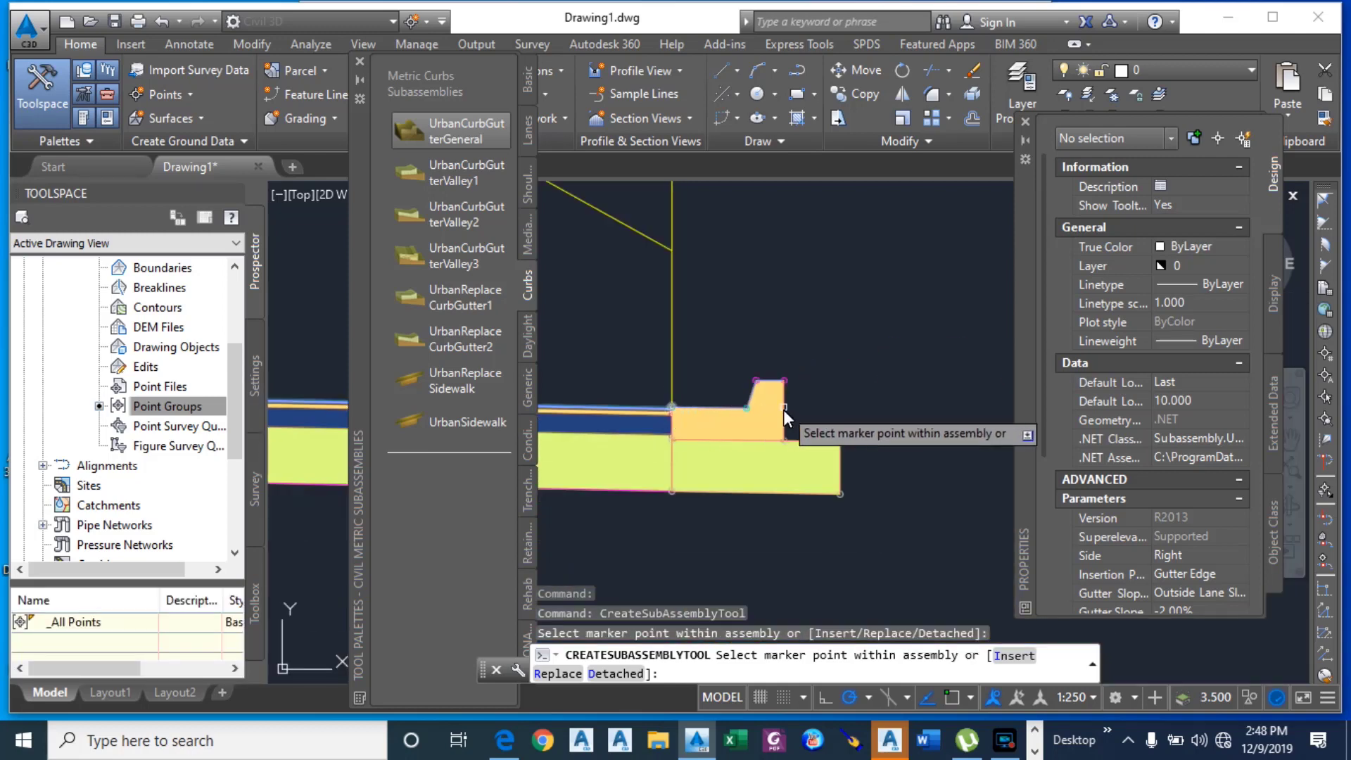
scroll(796, 396, "up", 2)
right_click(814, 323)
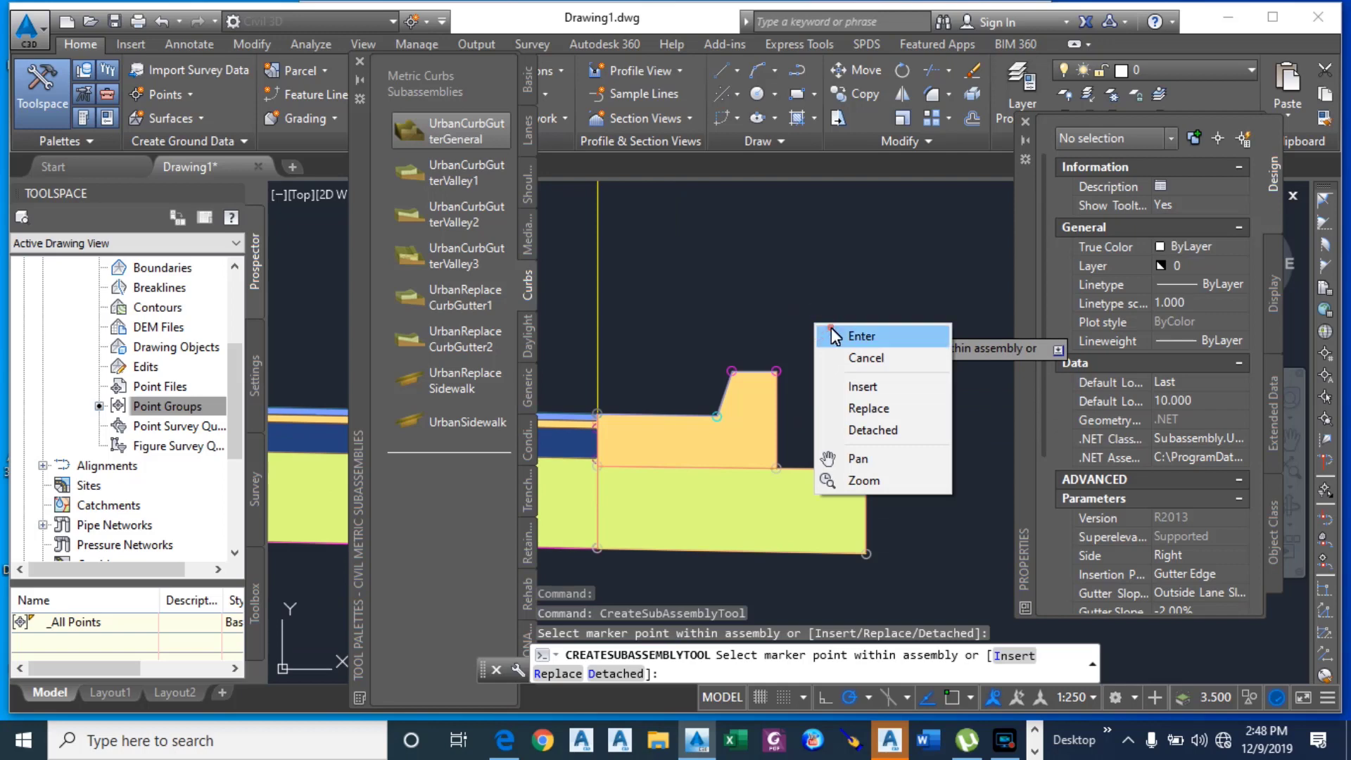
left_click(831, 330)
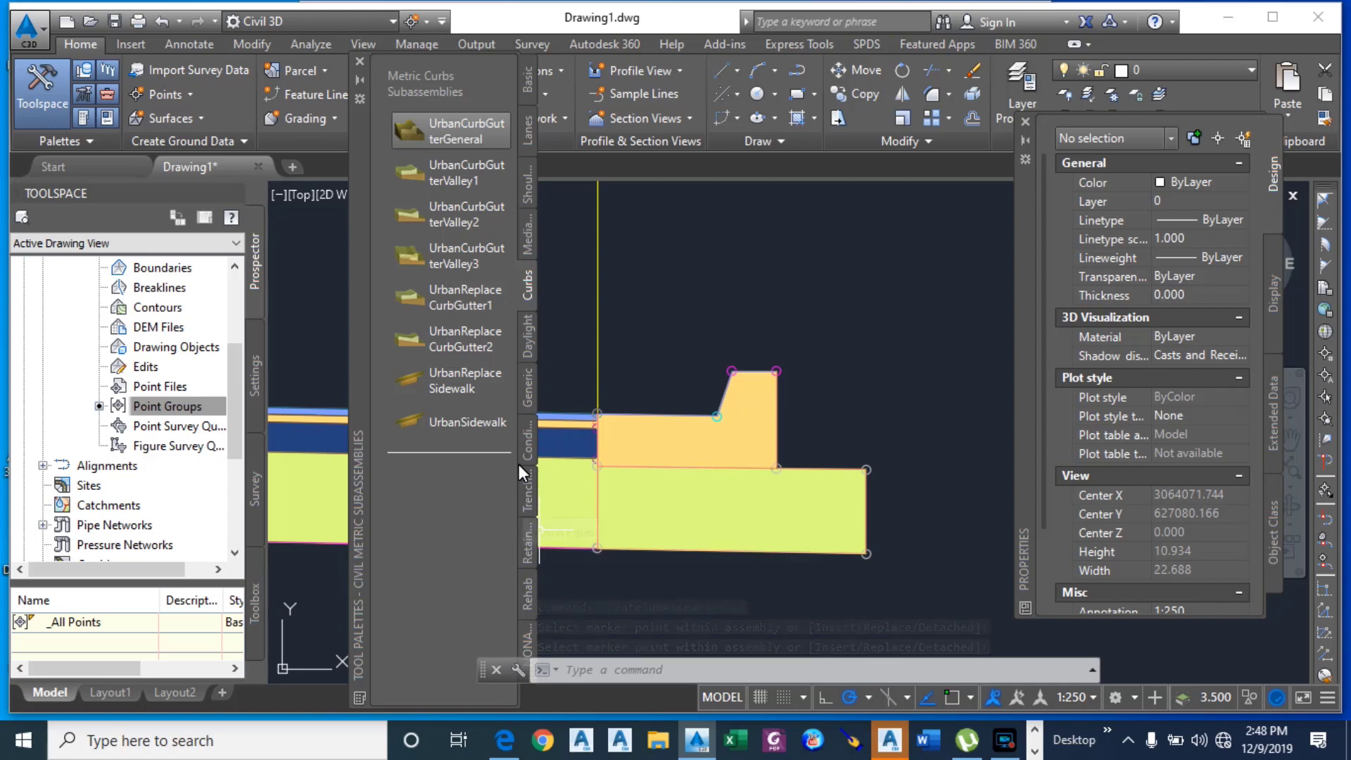
Step: Attach a right-side BasicShoulder subassembly from the metric basic set to the top back marker of the curb
left_click(526, 193)
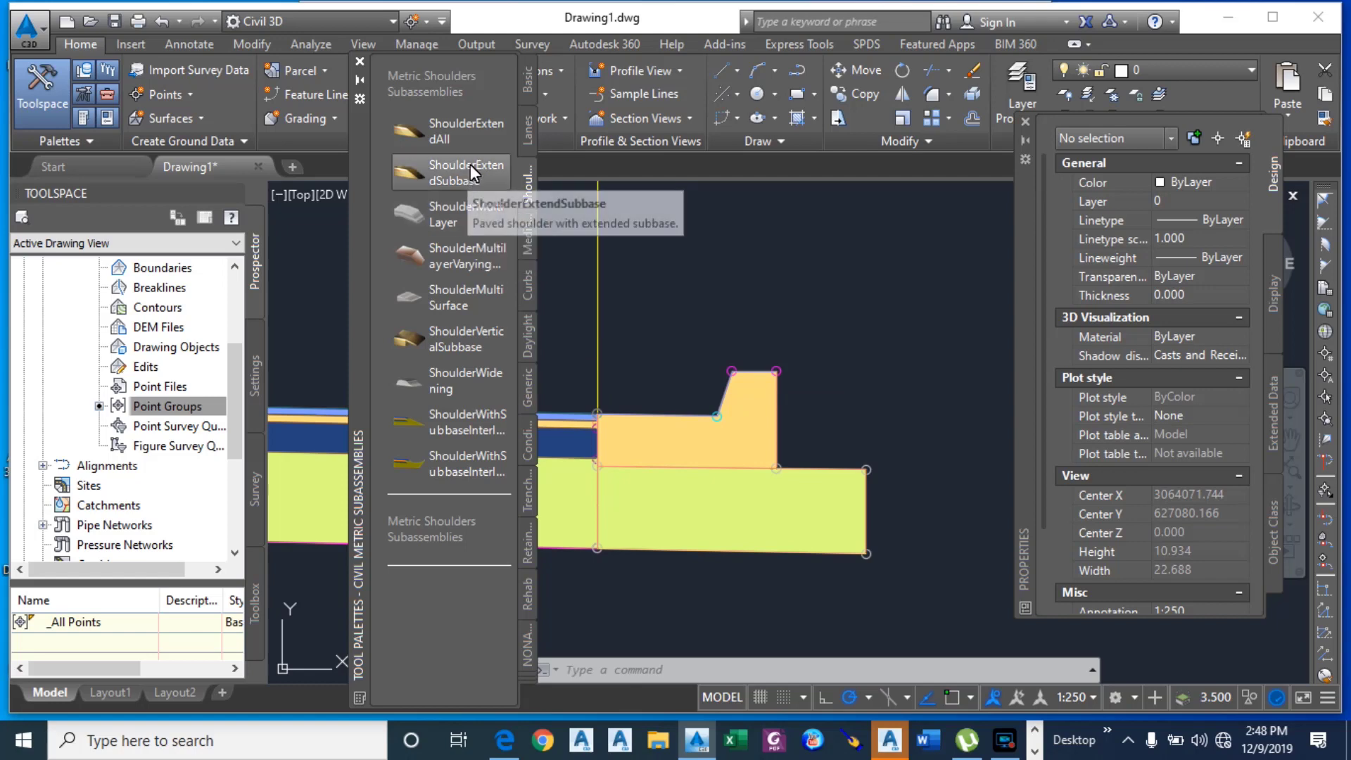
left_click(527, 80)
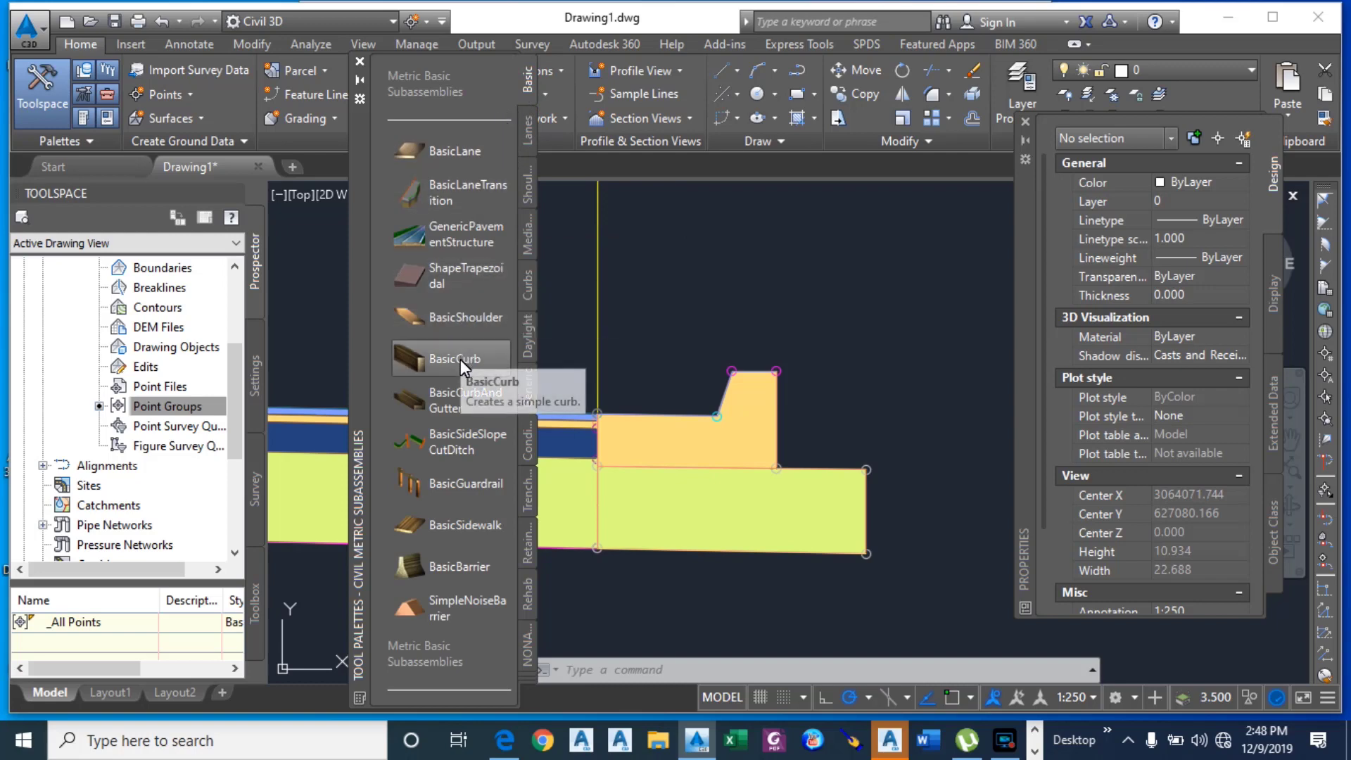
left_click(468, 318)
scroll(785, 375, "up", 3)
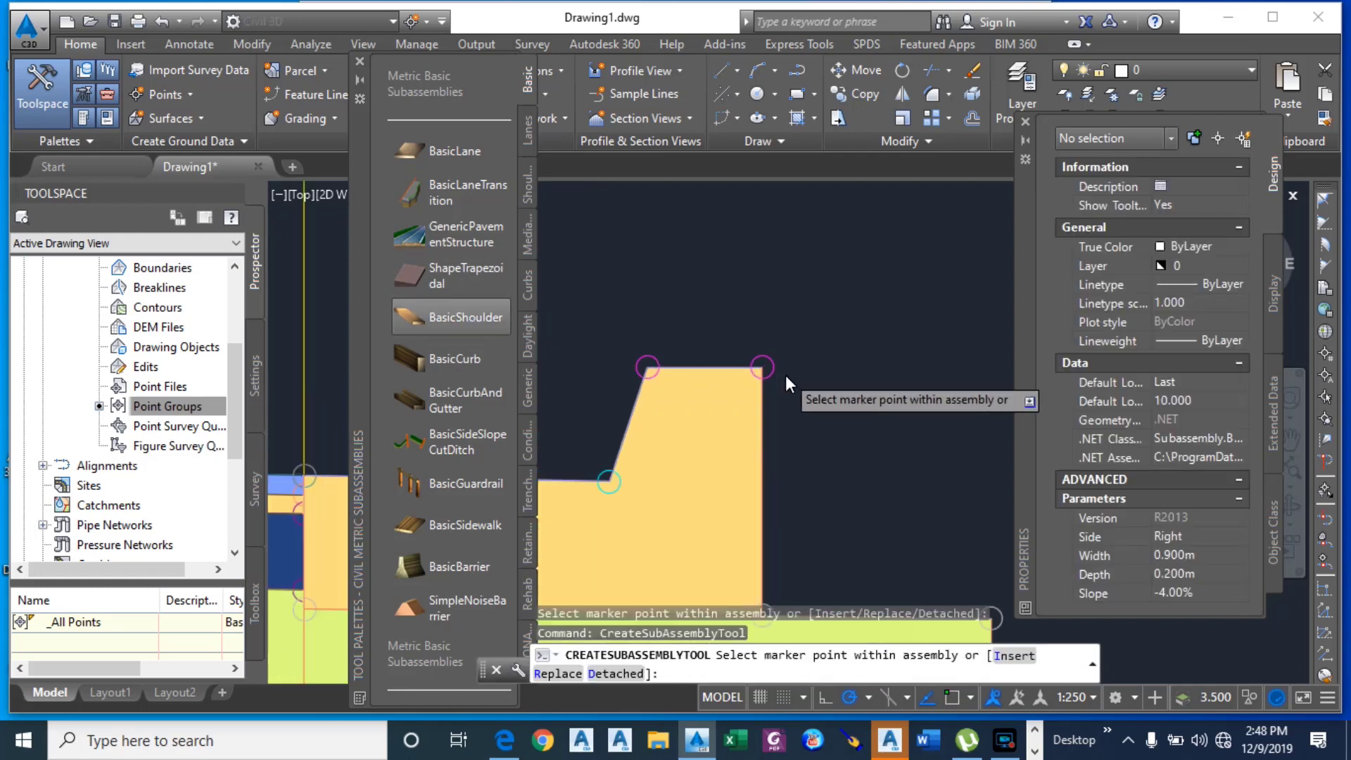
scroll(611, 323, "down", 5)
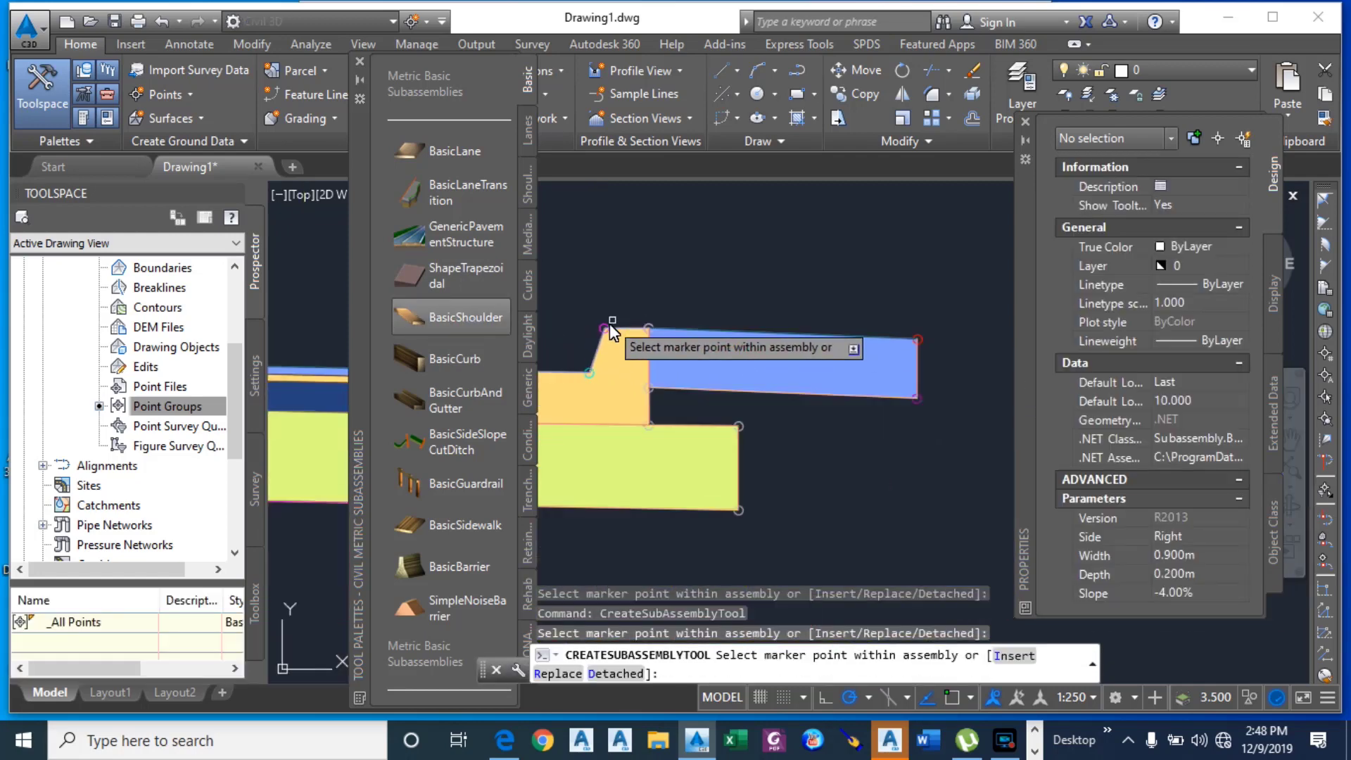
right_click(692, 279)
left_click(704, 290)
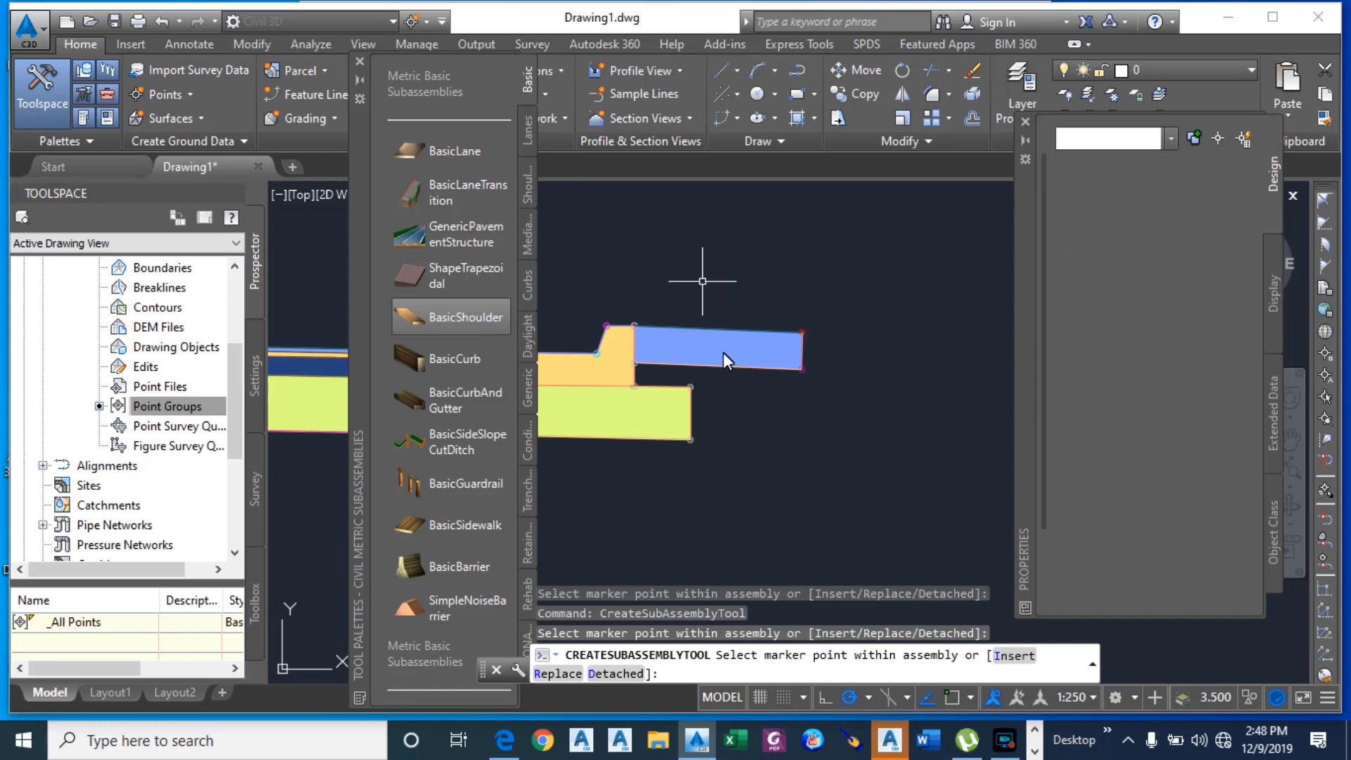
Step: Set the slope parameter of the BasicShoulder subassembly to 0% in its properties
left_click(812, 395)
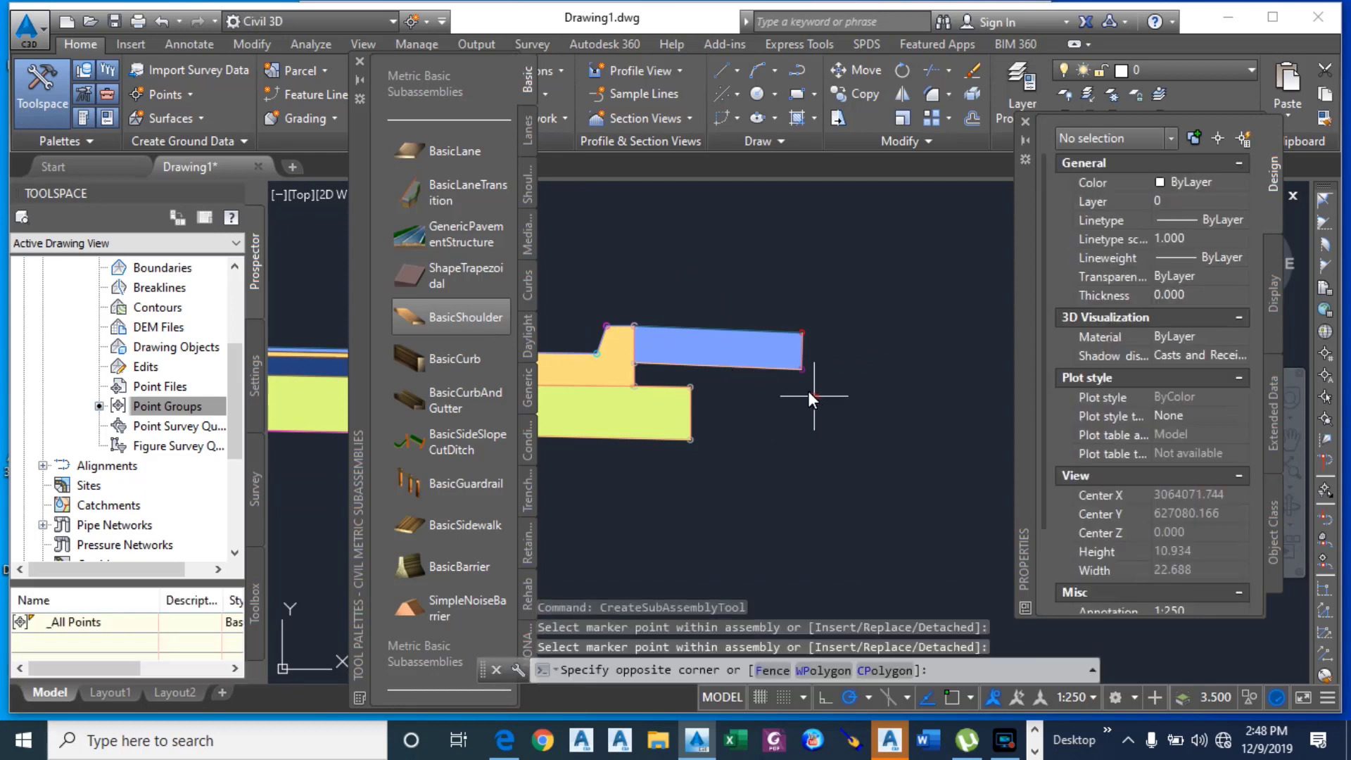
left_click(766, 314)
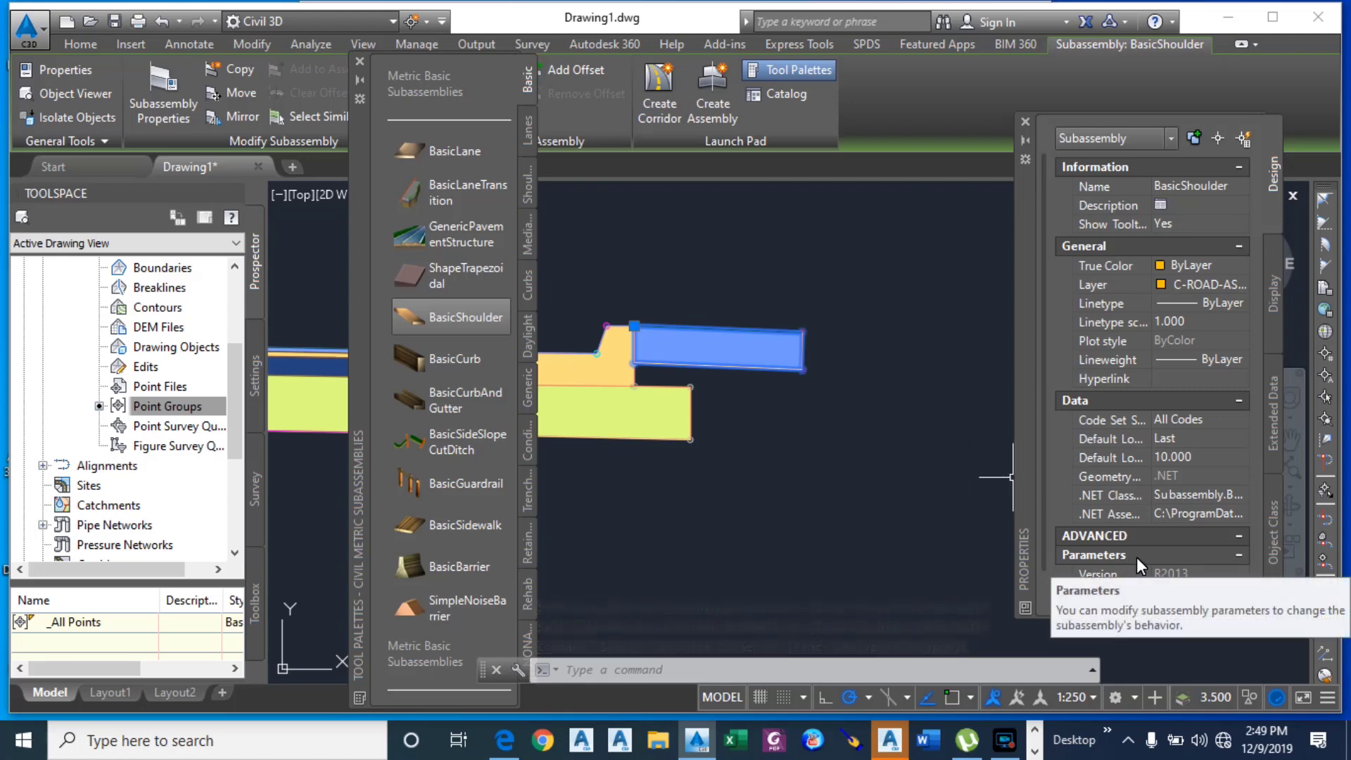
scroll(1137, 557, "down", 2)
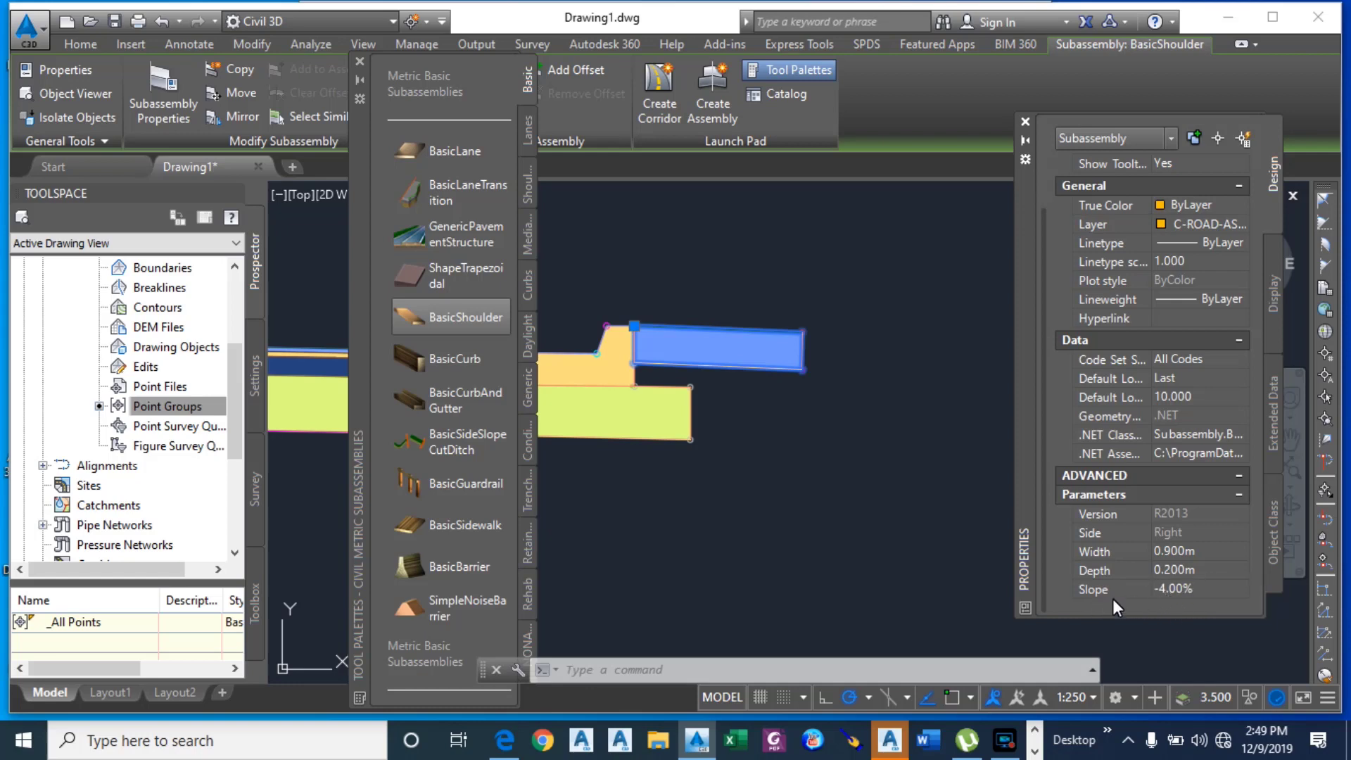
left_click(1171, 588)
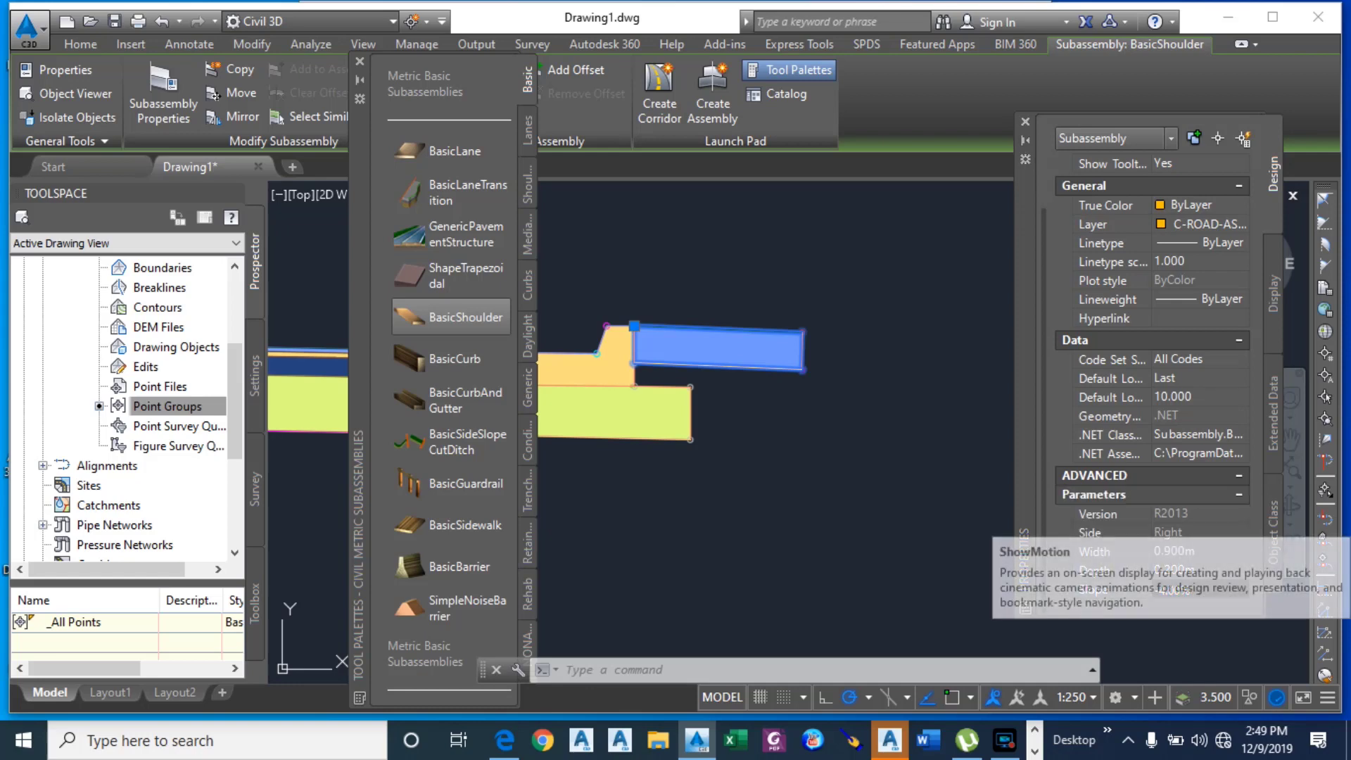
type("0")
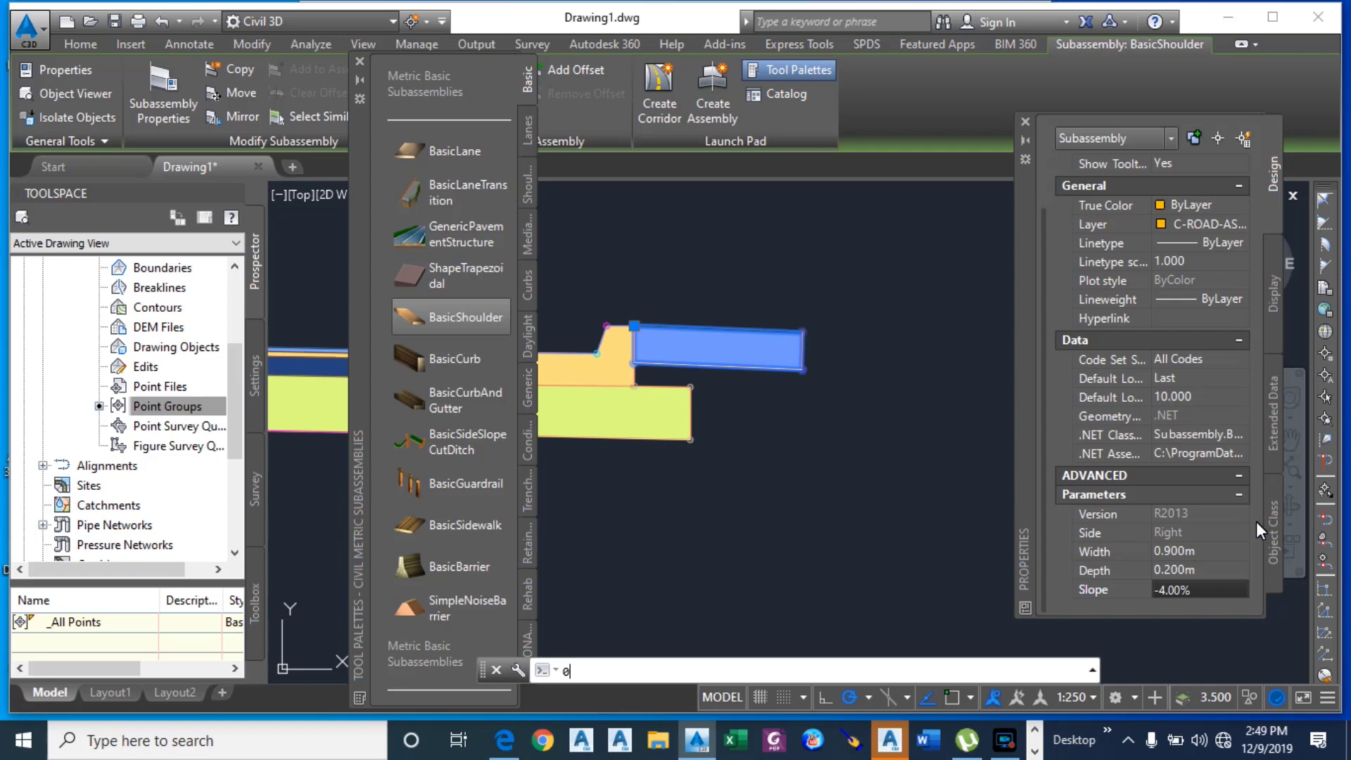
left_click(1197, 590)
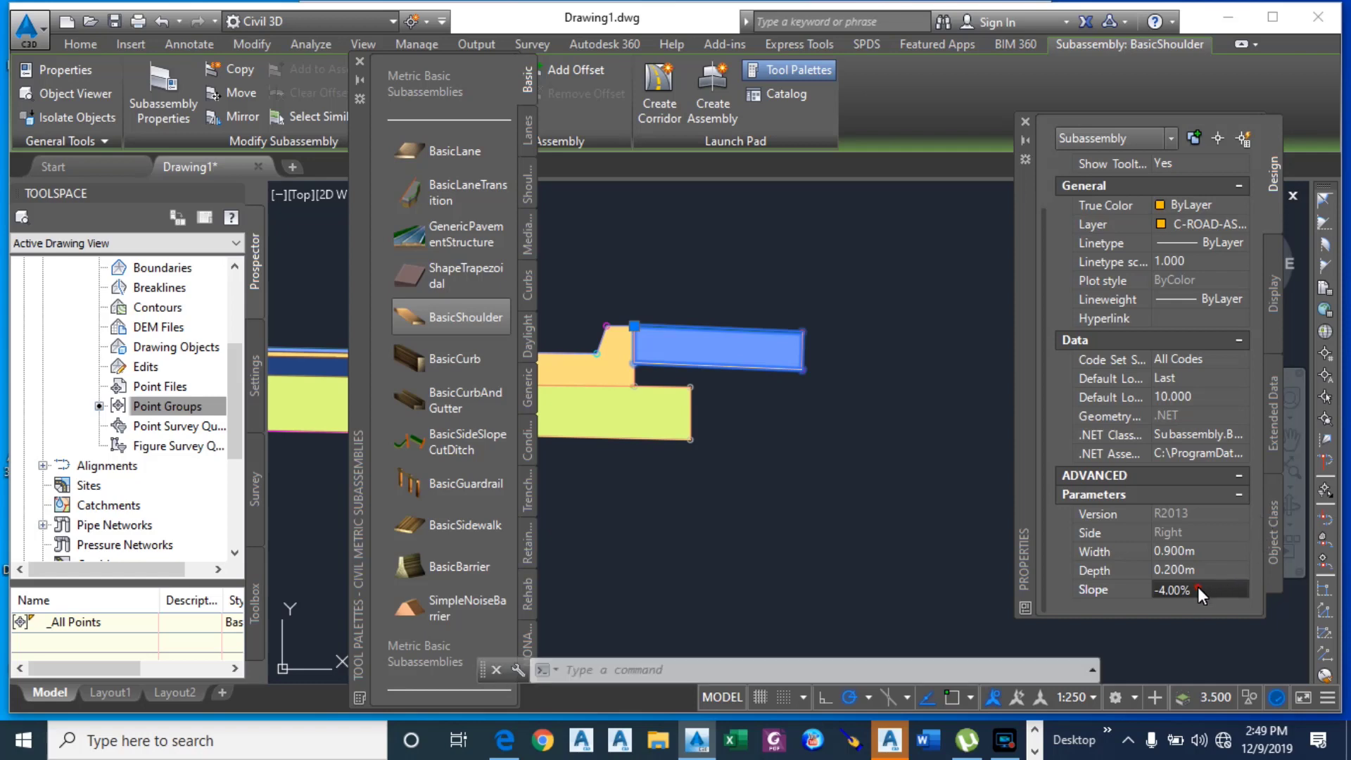
left_click(1224, 588)
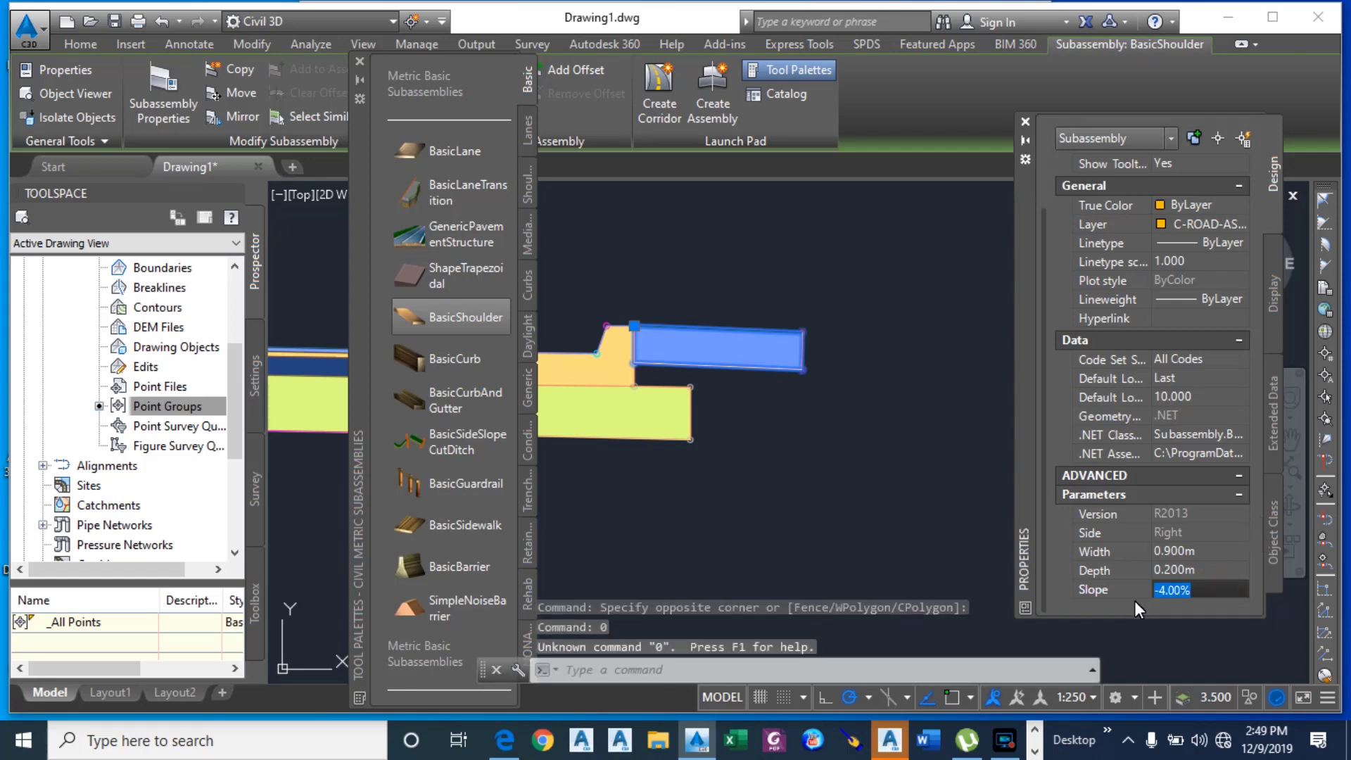
type("0")
key("Return")
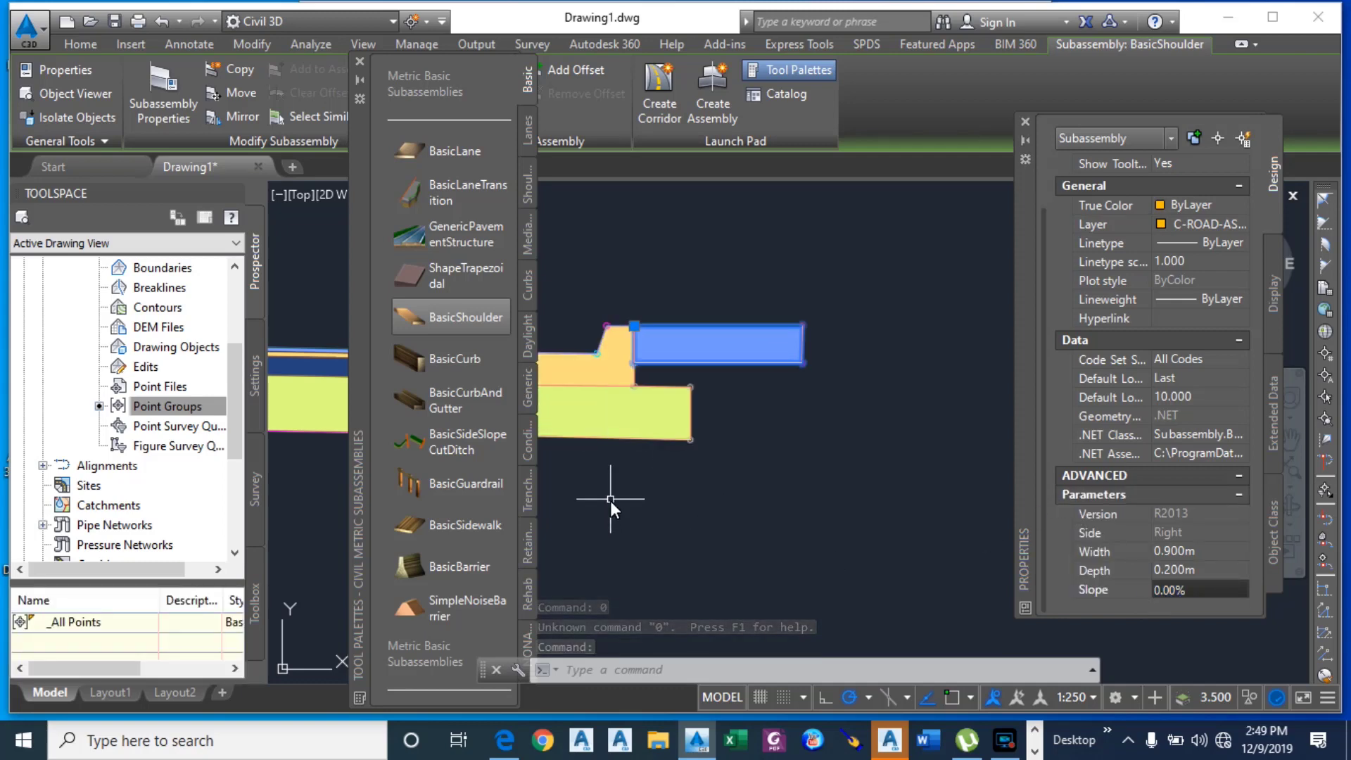
Step: Attach a right-side DaylightBasin2 subassembly to the shoulder's top outer marker and close the subassembly palette
left_click(526, 335)
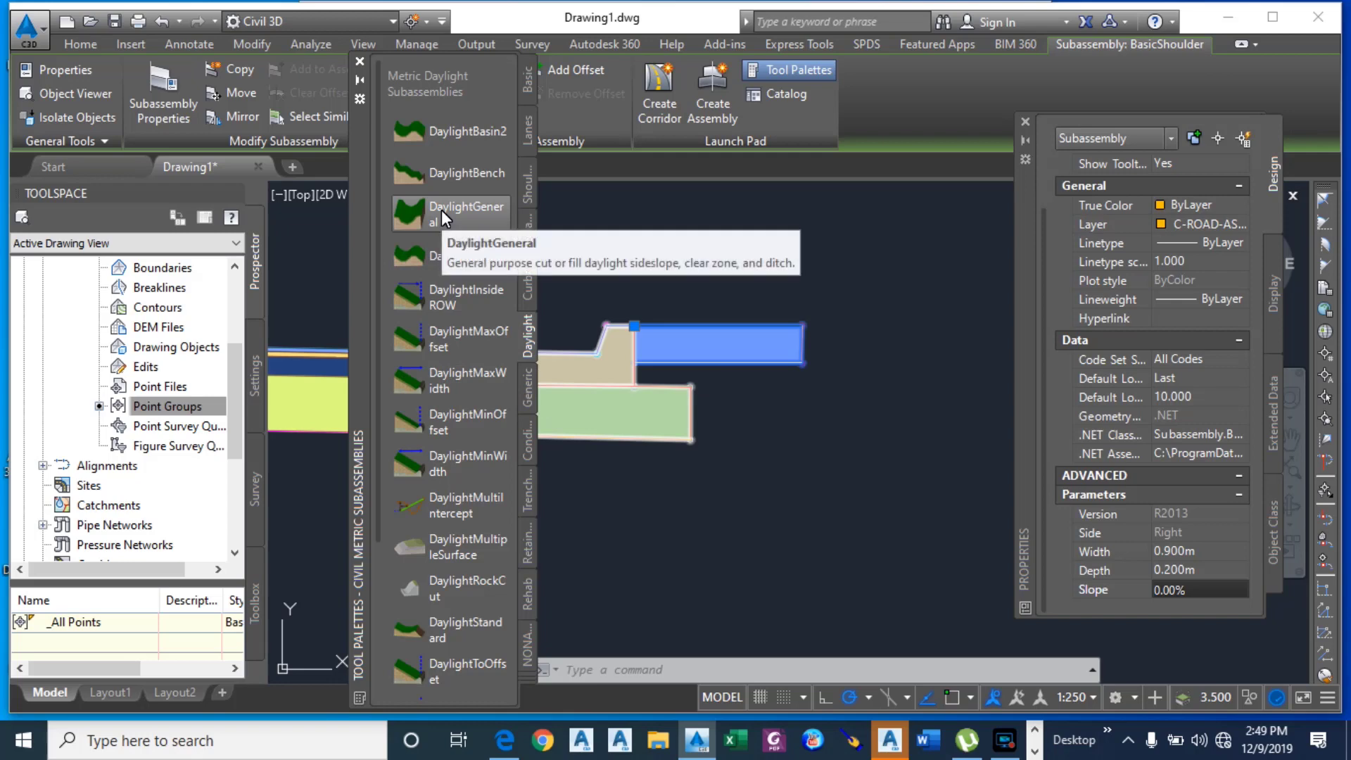
left_click(431, 132)
scroll(859, 340, "up", 2)
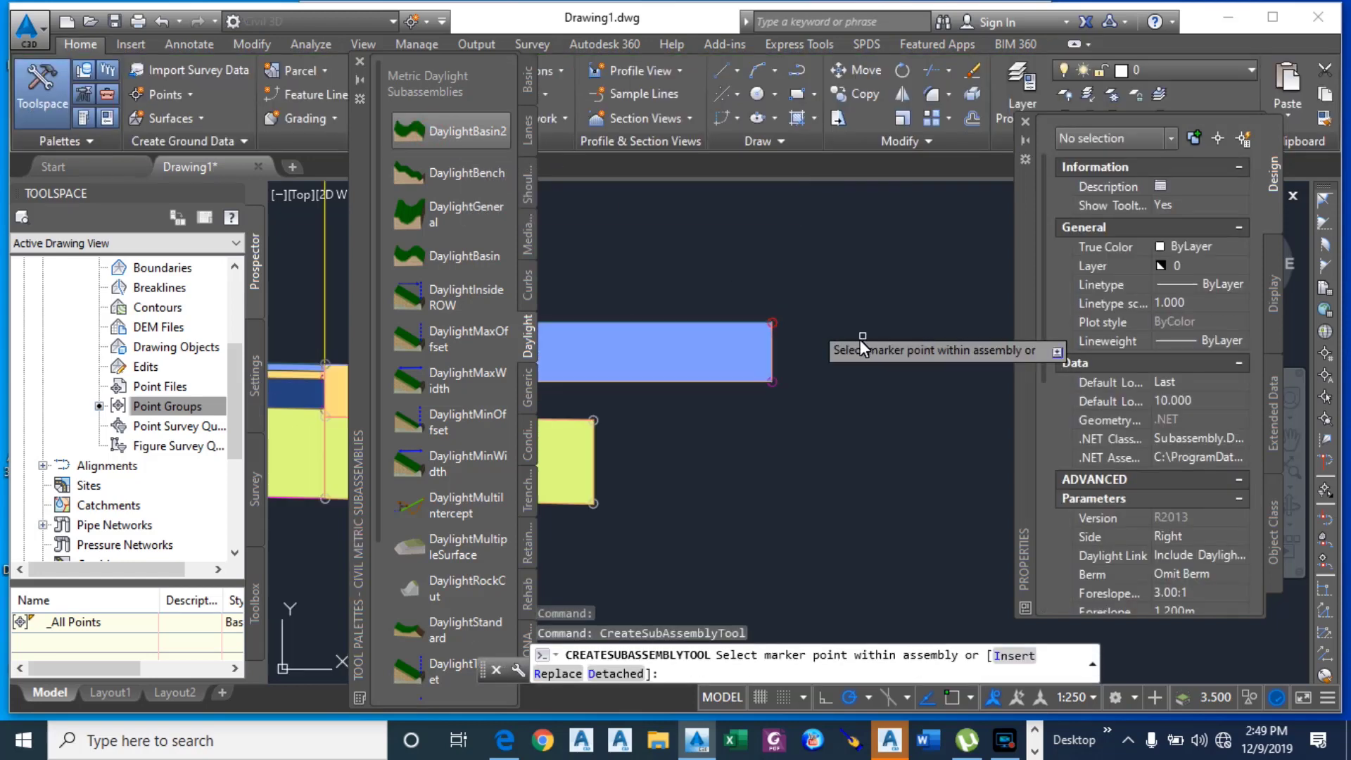
scroll(860, 339, "up", 1)
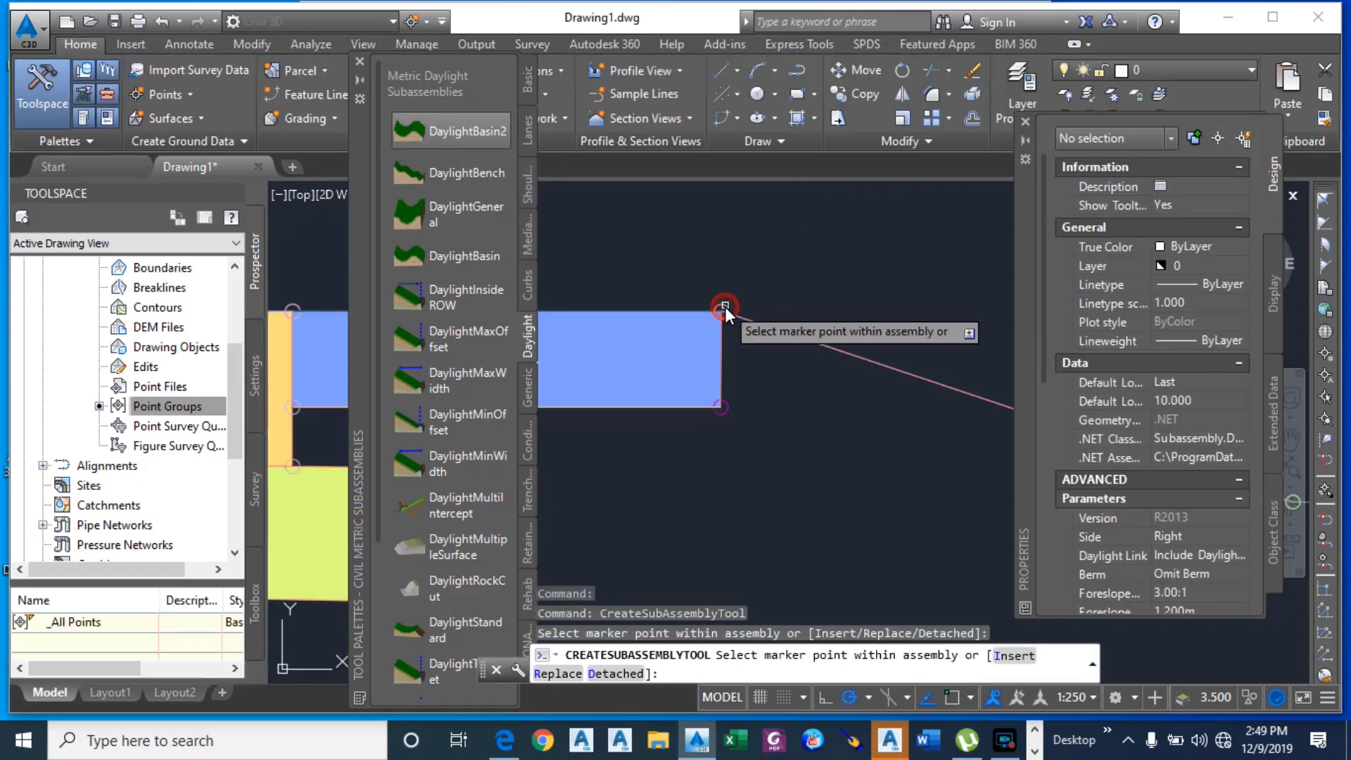
scroll(703, 400, "down", 3)
scroll(739, 401, "down", 2)
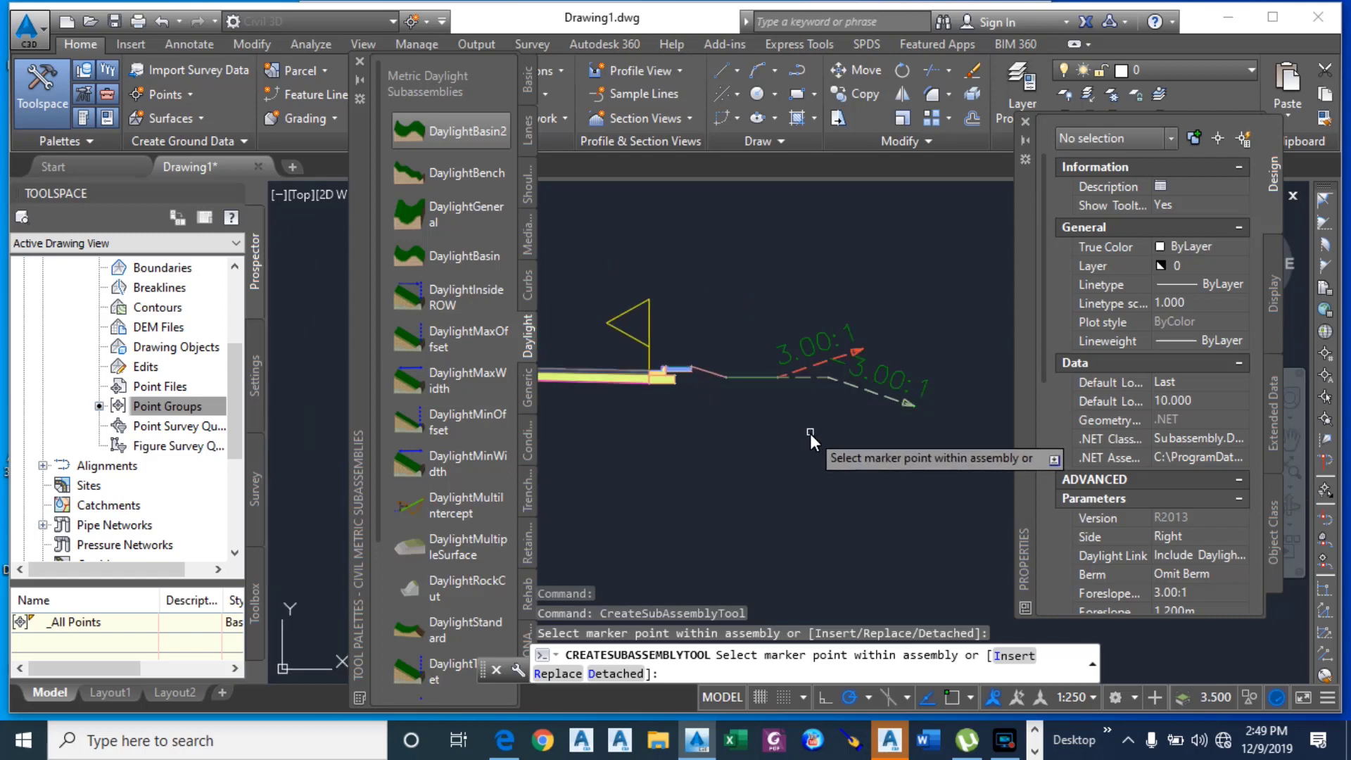
scroll(825, 416, "down", 3)
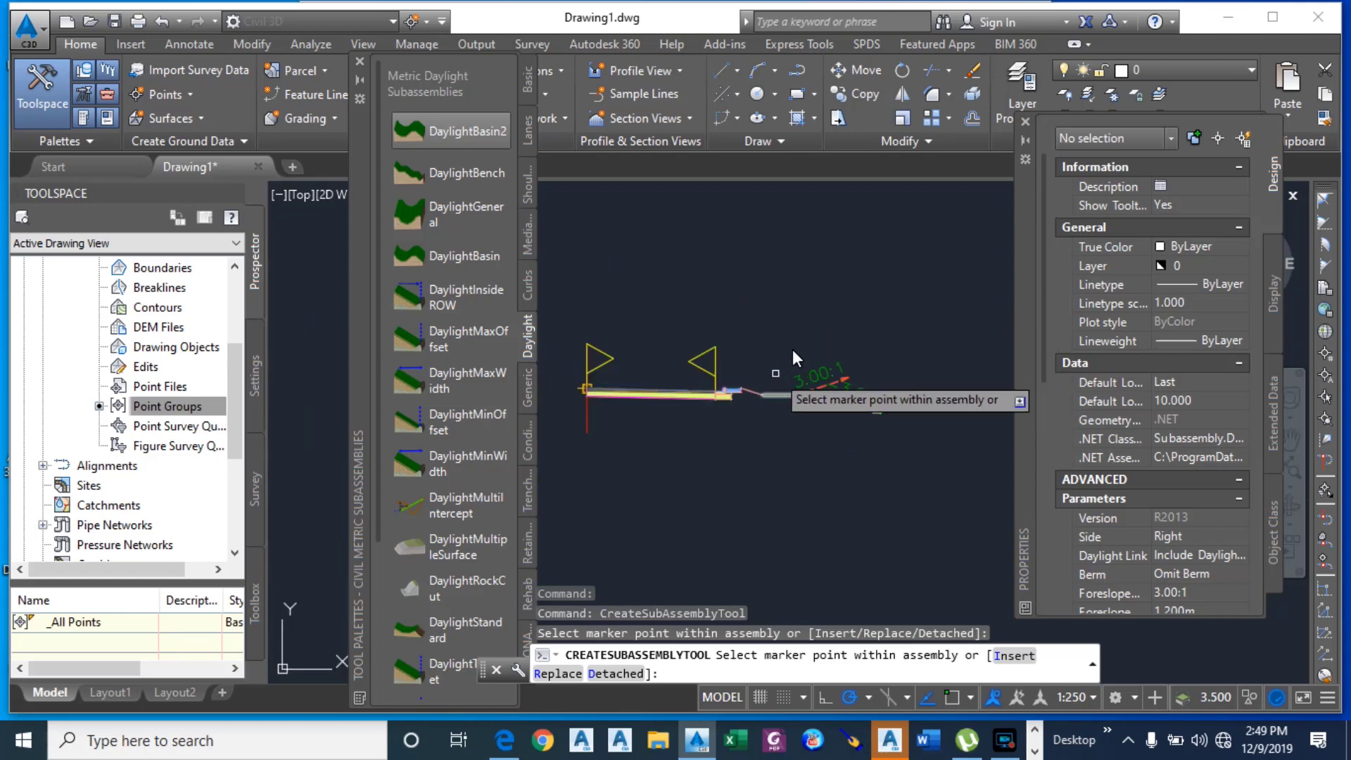
right_click(811, 297)
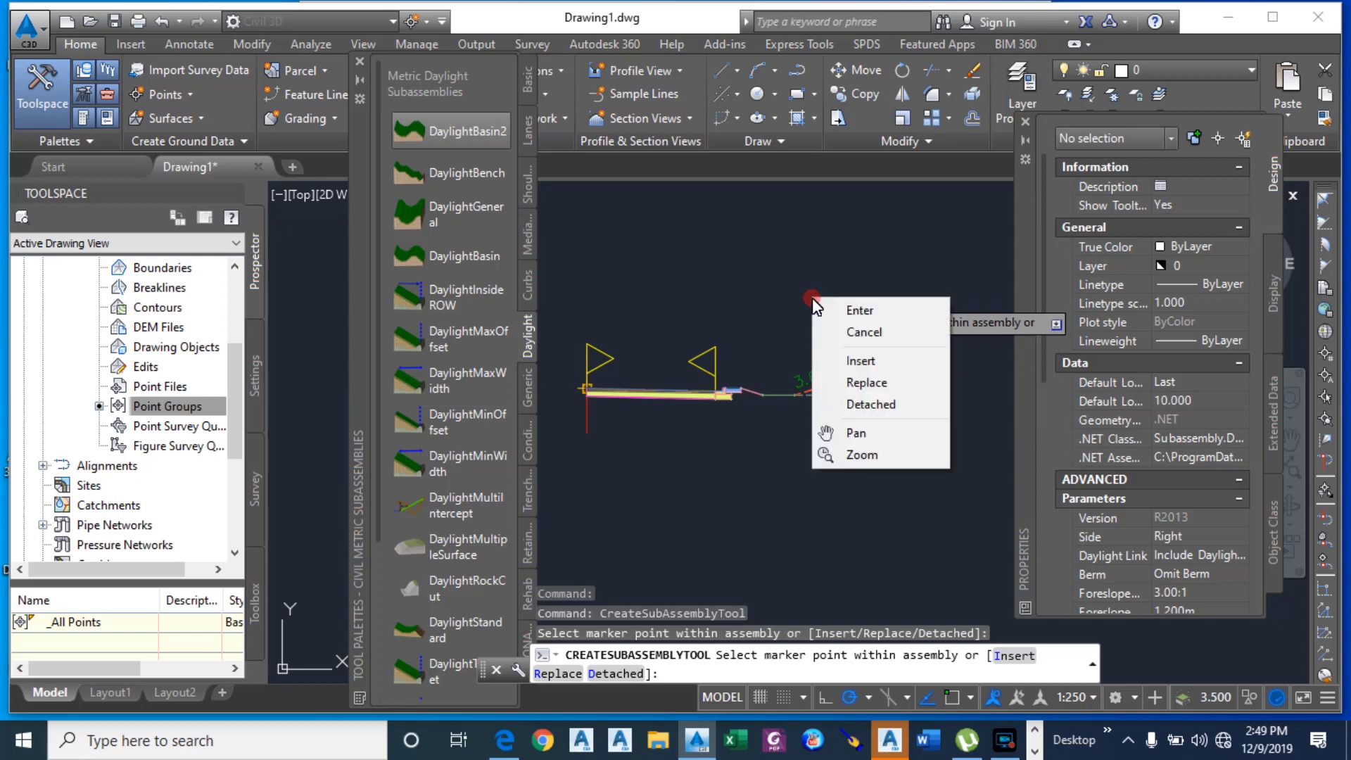
left_click(832, 305)
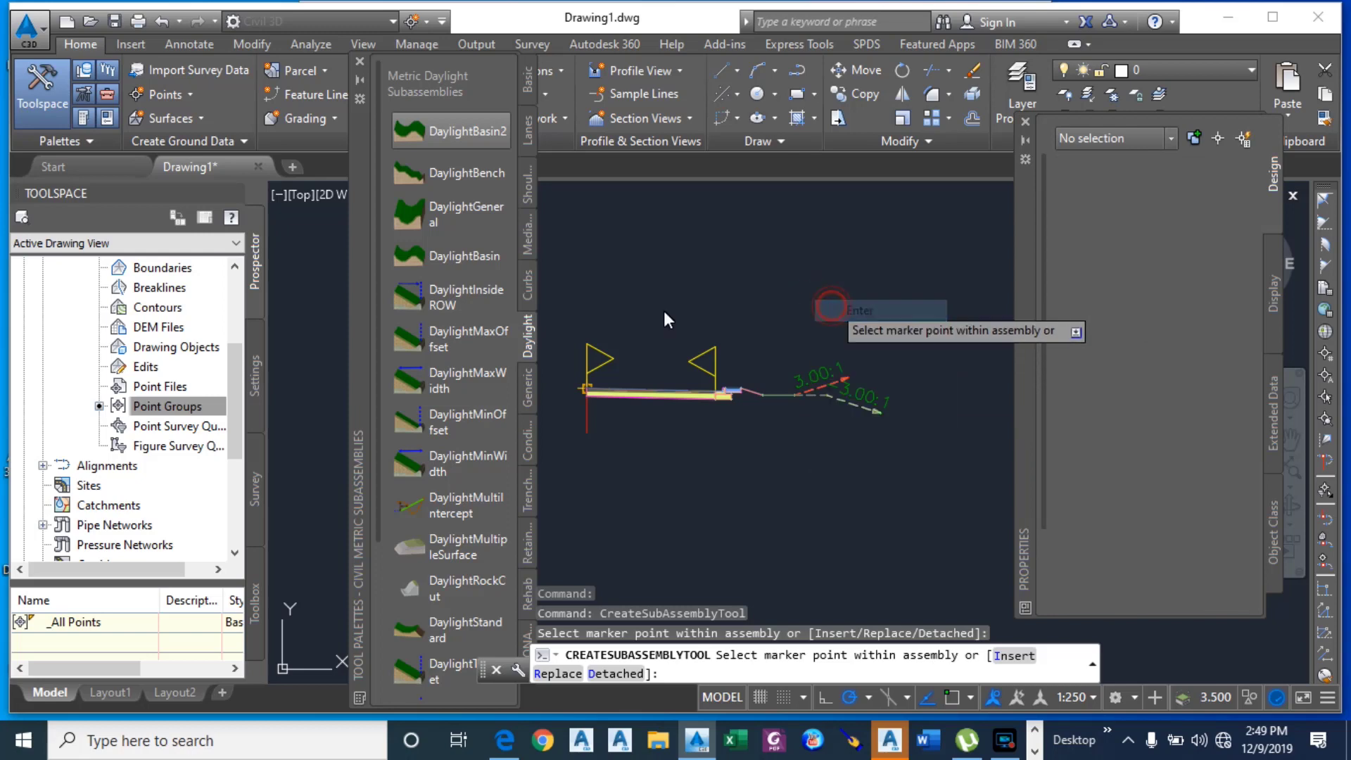
left_click(358, 63)
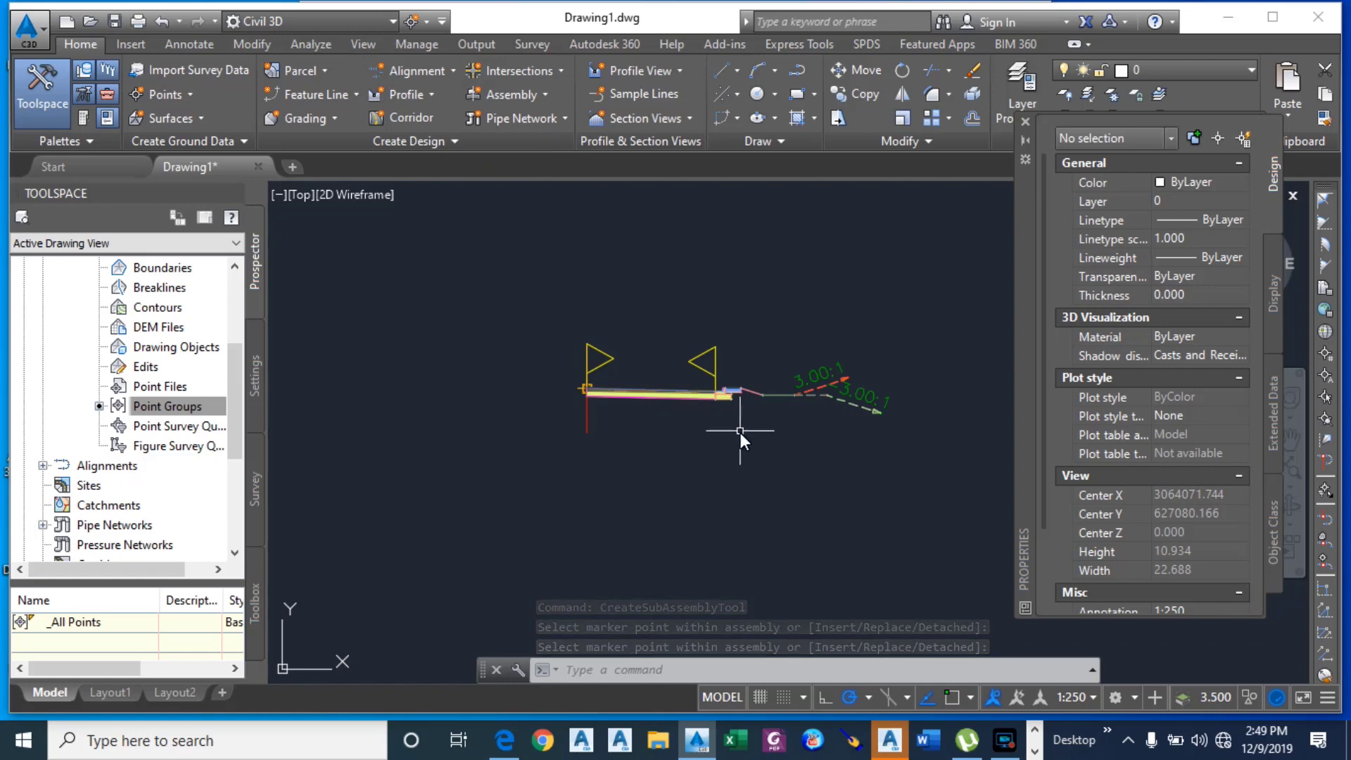
Step: Mirror all right-side subassemblies of the road assembly, from the lane to the daylight, to the left side about the assembly's baseline marker
scroll(719, 396, "down", 4)
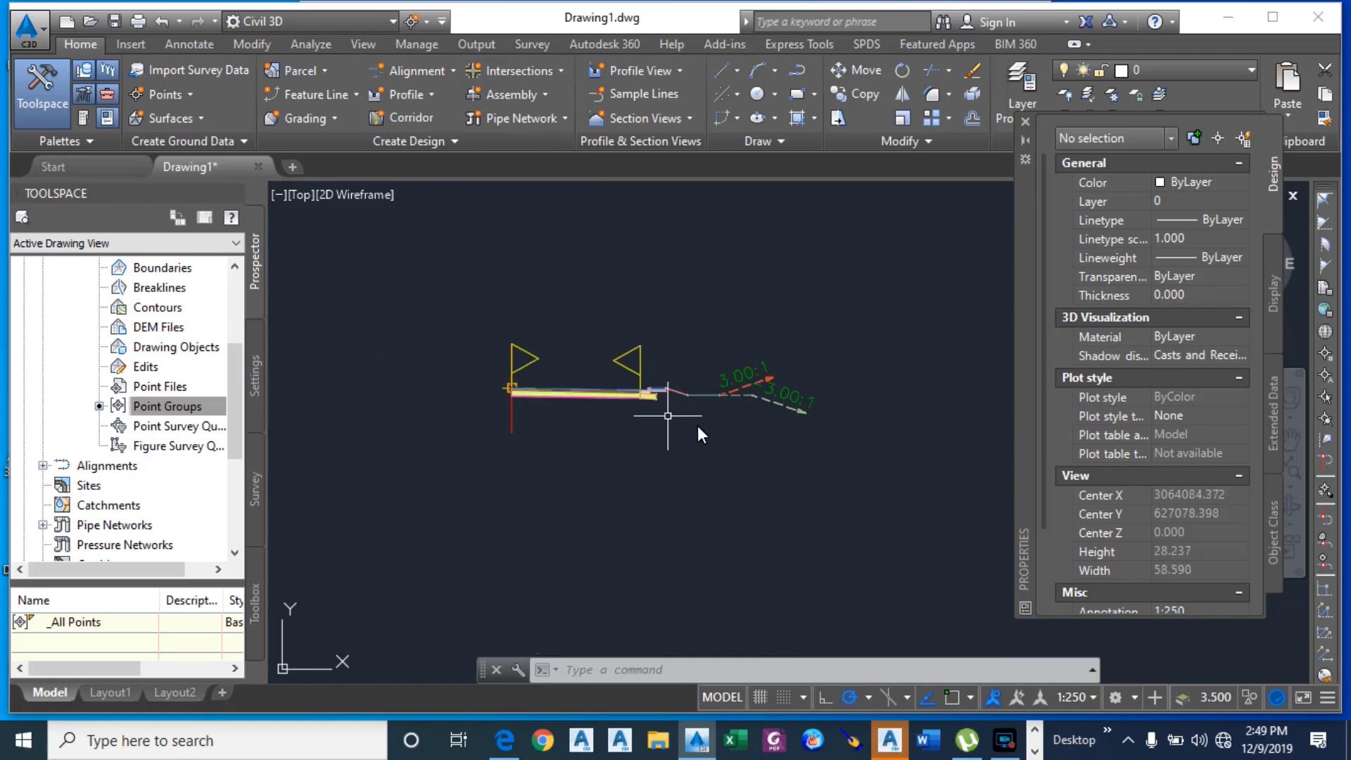
left_click_drag(809, 471, 724, 394)
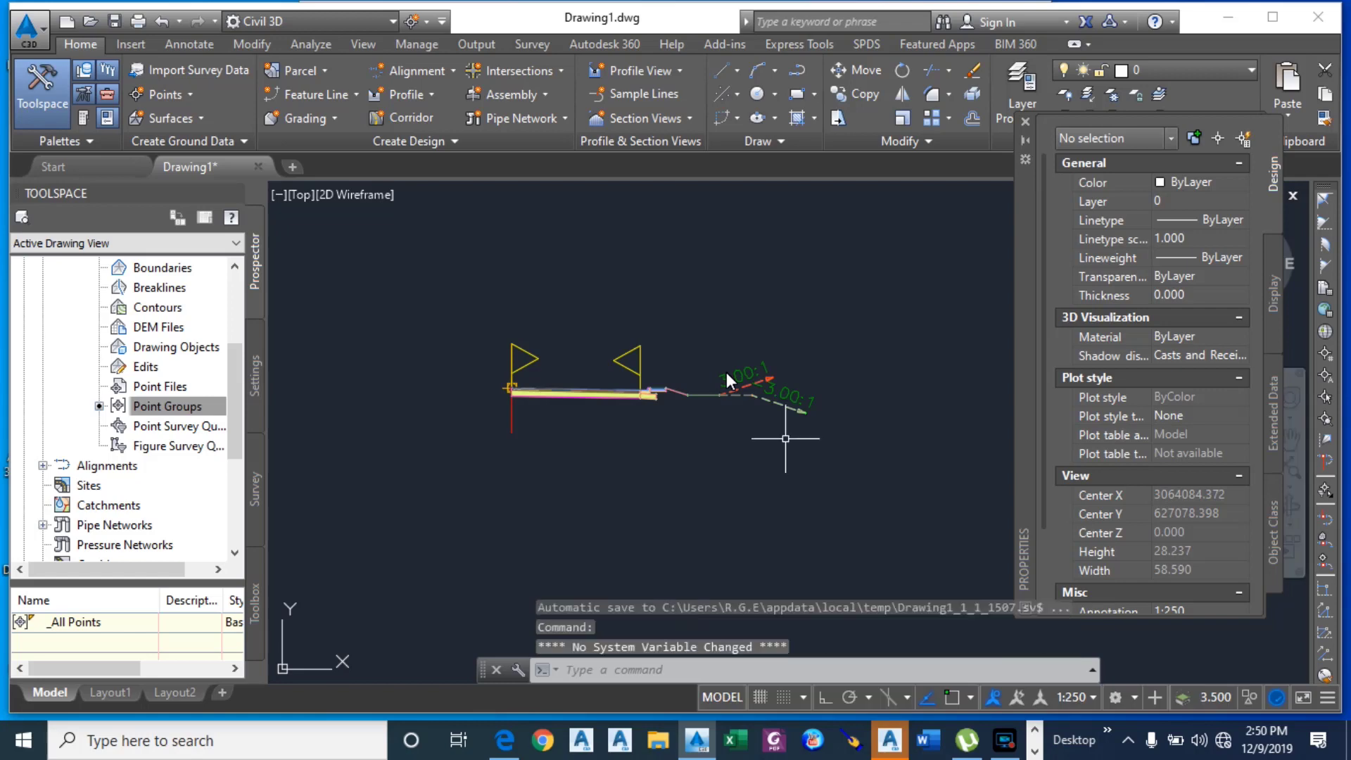
mouse_move(826, 441)
left_mouse_down()
mouse_move(614, 382)
mouse_move(615, 328)
left_mouse_up()
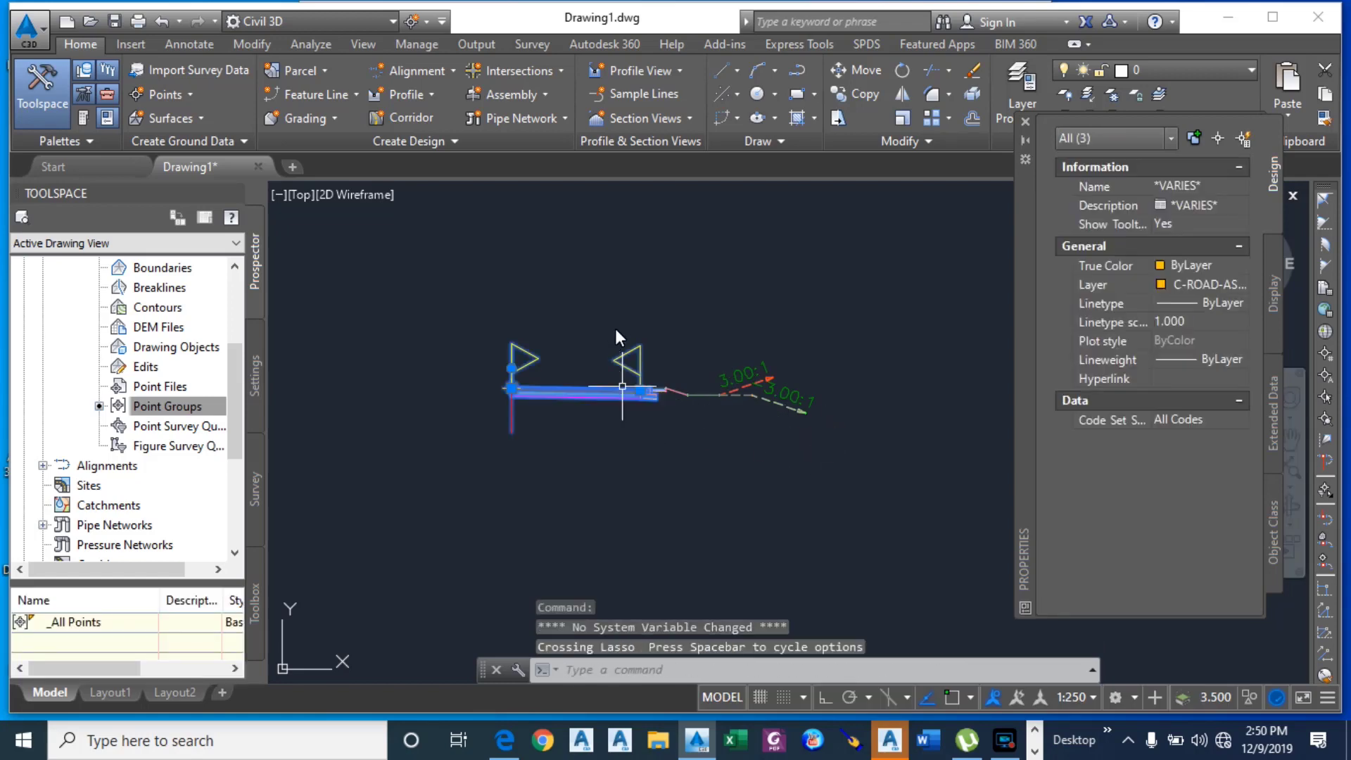
left_click_drag(503, 275, 754, 305)
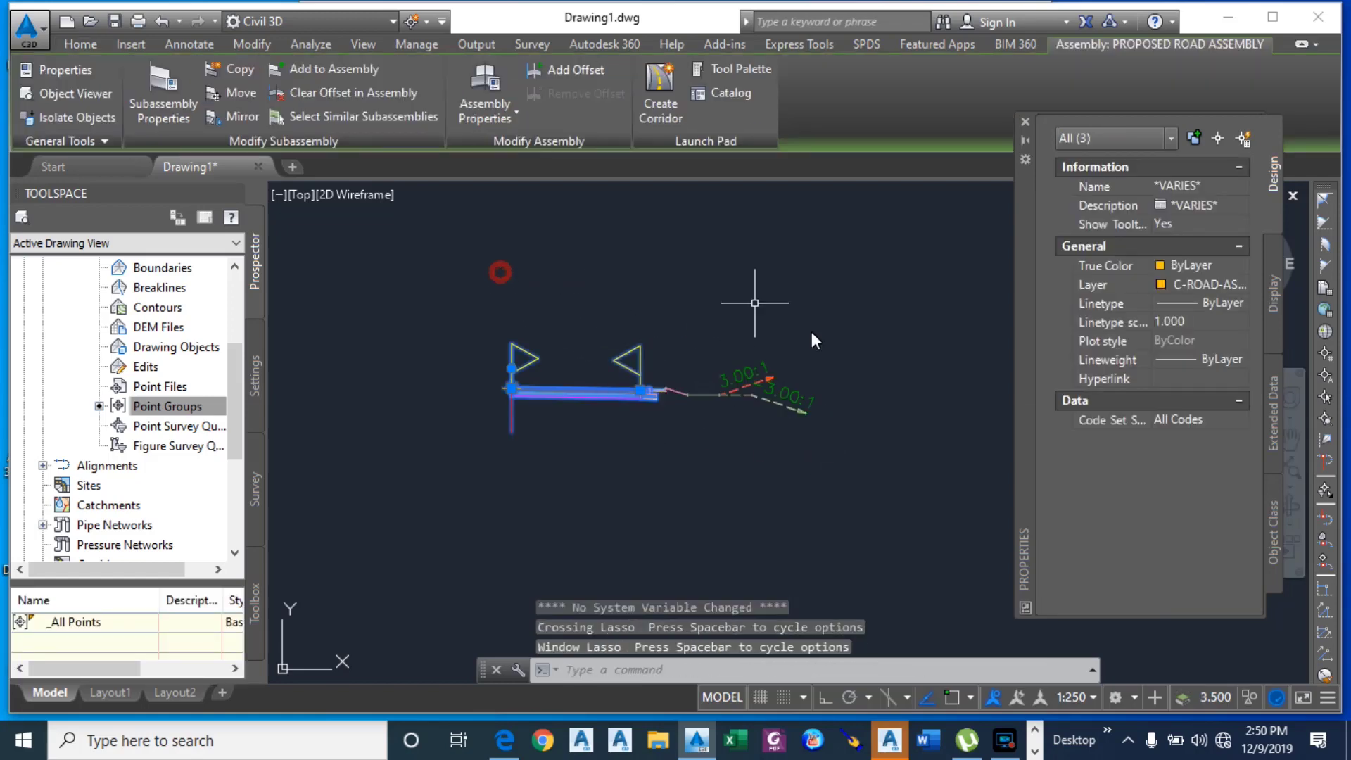
mouse_move(857, 505)
left_mouse_down()
mouse_move(727, 468)
mouse_move(619, 366)
left_mouse_up()
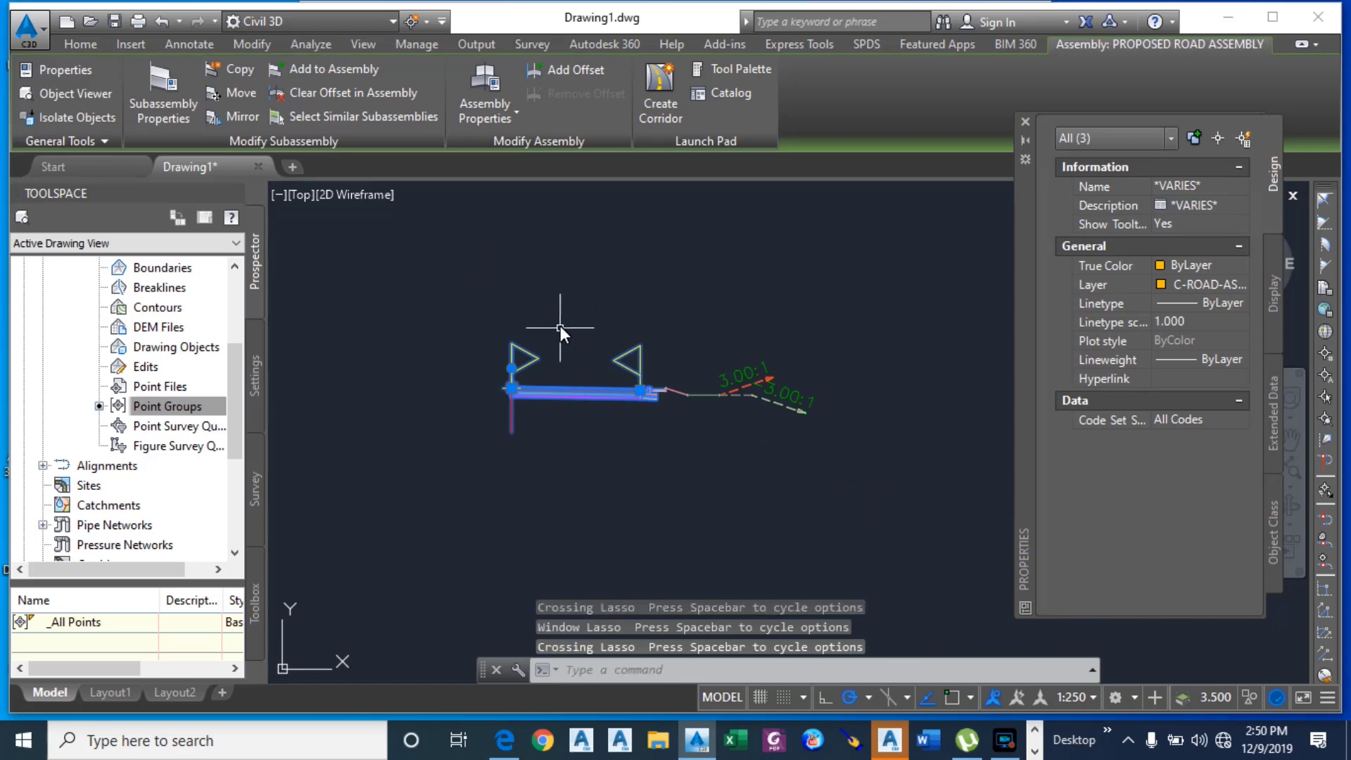
mouse_move(547, 301)
left_mouse_down()
mouse_move(721, 304)
mouse_move(834, 477)
mouse_move(681, 545)
mouse_move(626, 536)
left_mouse_up()
left_click_drag(831, 489, 760, 380)
mouse_move(871, 445)
left_mouse_down()
mouse_move(595, 376)
mouse_move(788, 294)
left_mouse_up()
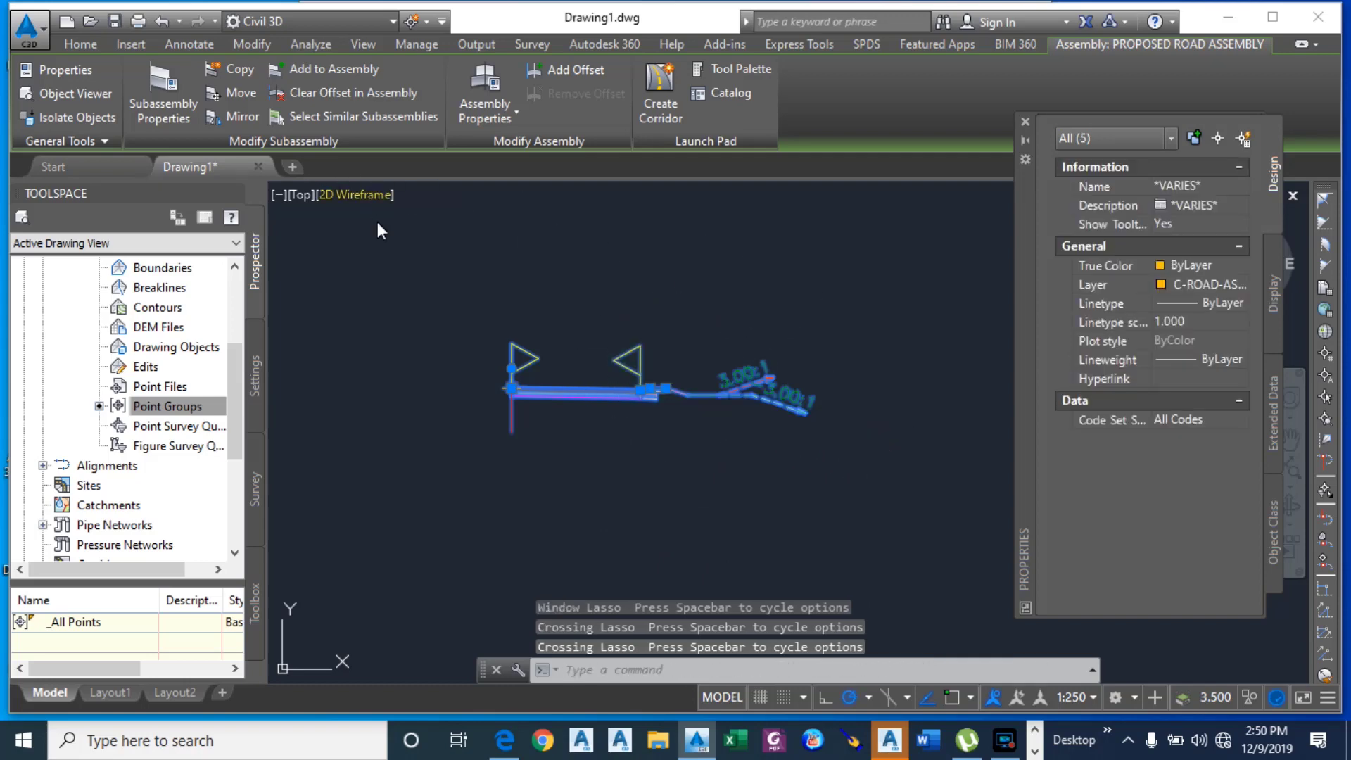
left_click(244, 115)
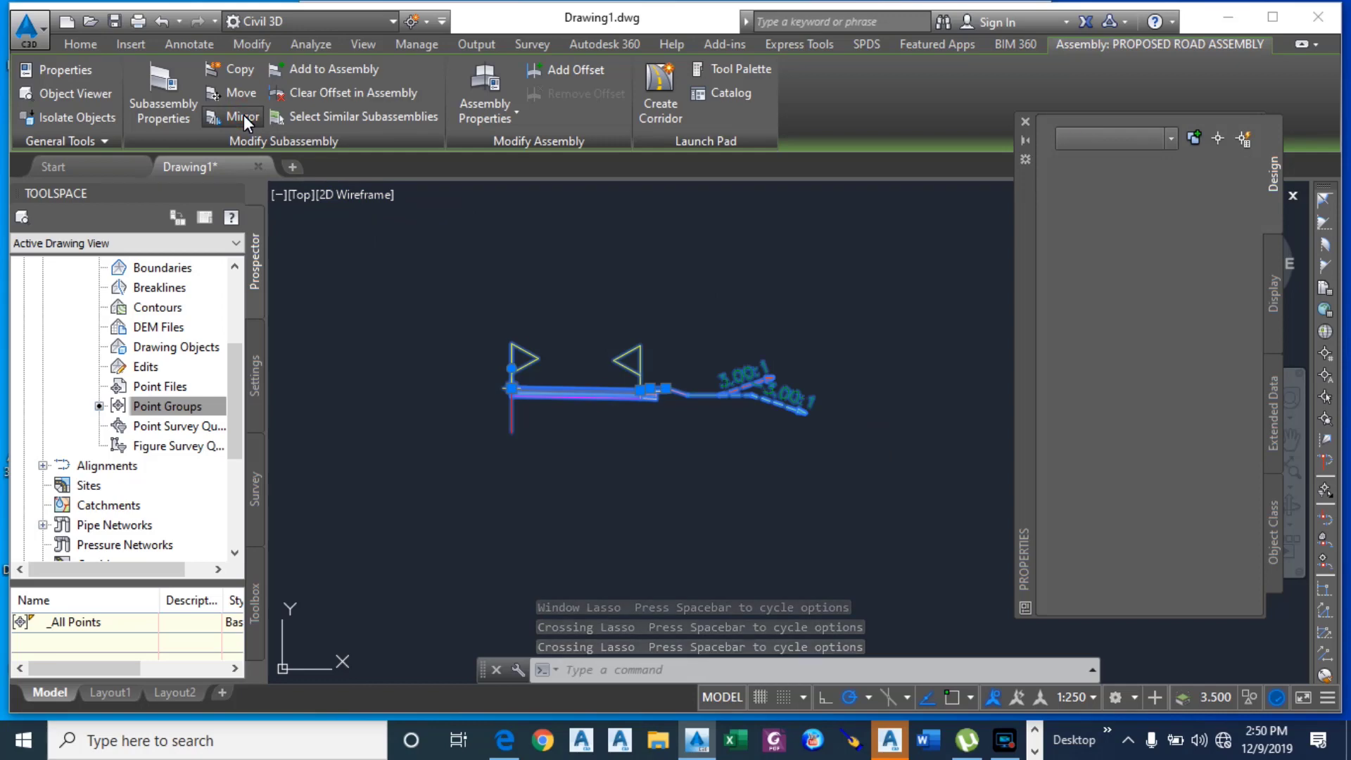
scroll(634, 302, "down", 2)
scroll(577, 349, "up", 5)
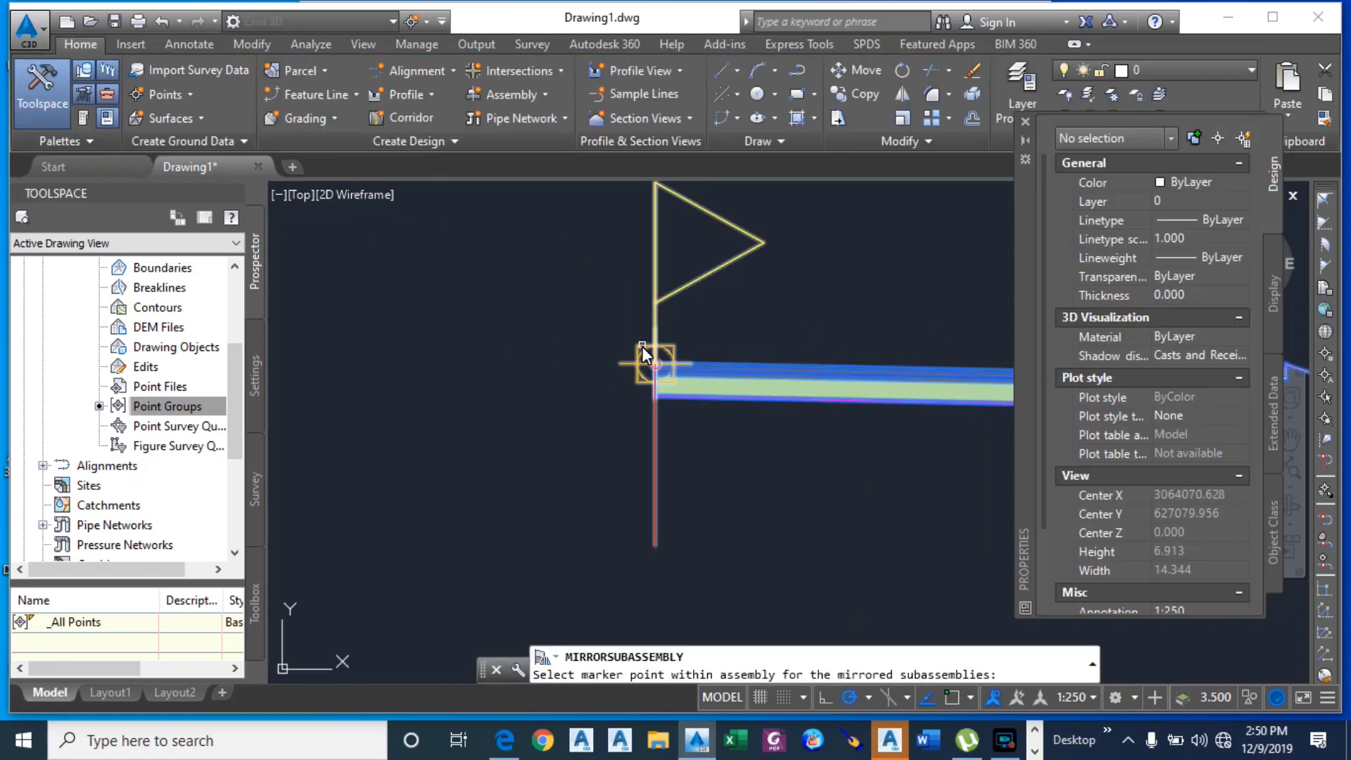
left_click(642, 347)
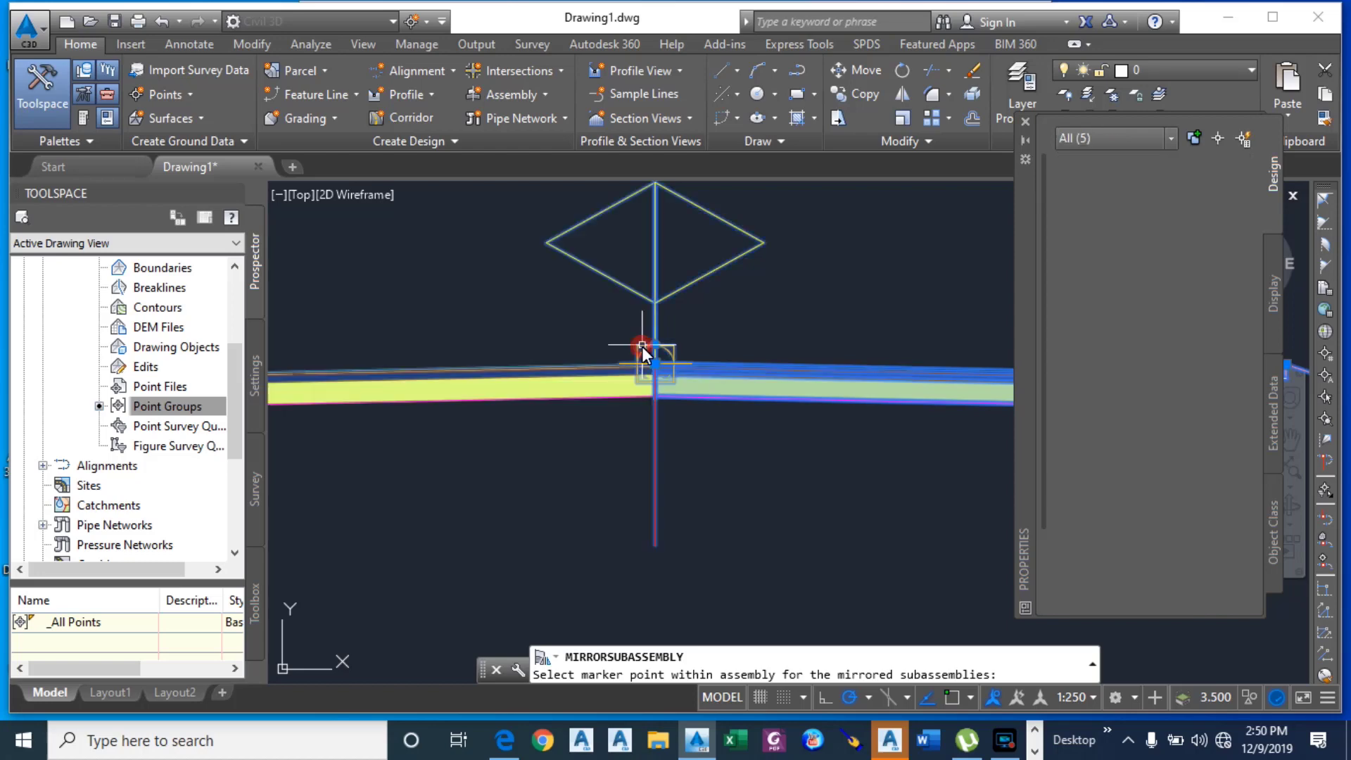
scroll(670, 382, "down", 7)
scroll(542, 377, "up", 4)
scroll(542, 379, "up", 2)
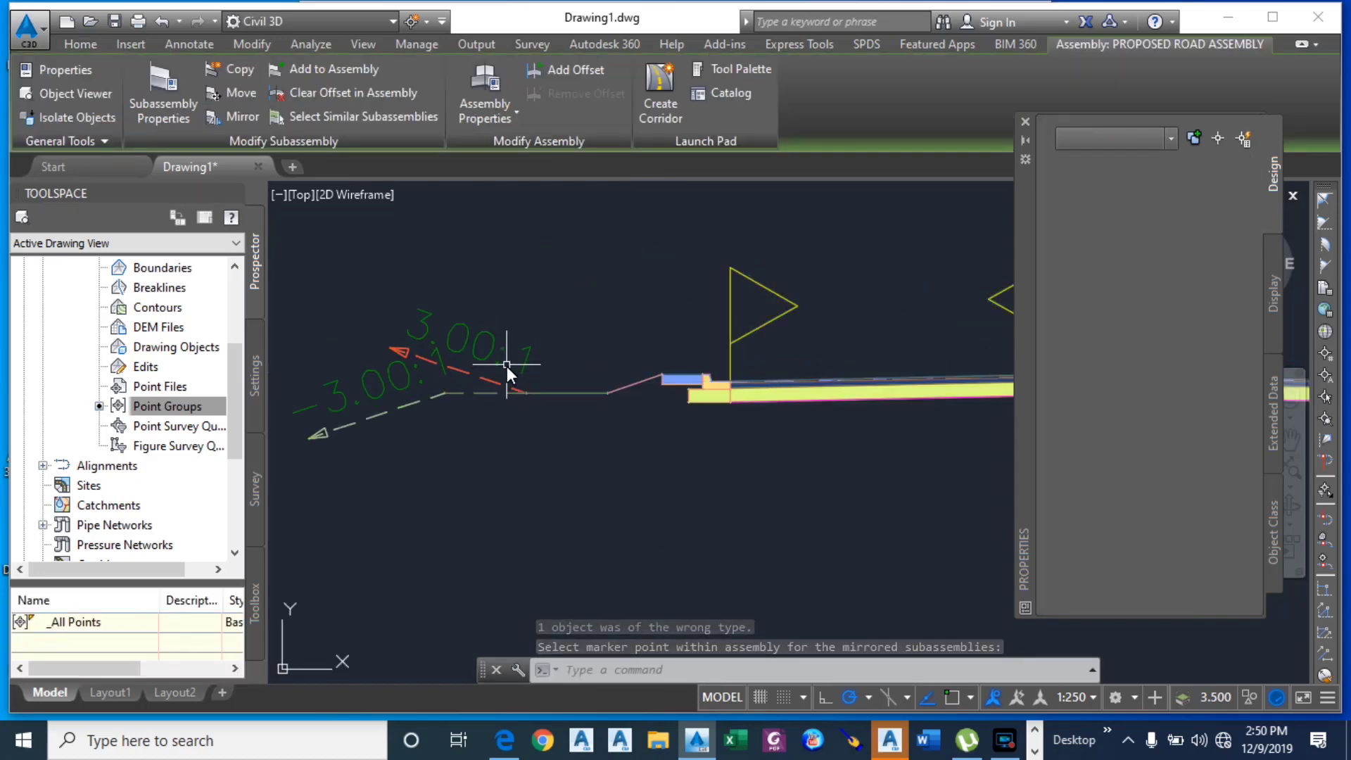
key("Escape")
scroll(506, 449, "down", 2)
scroll(648, 401, "down", 4)
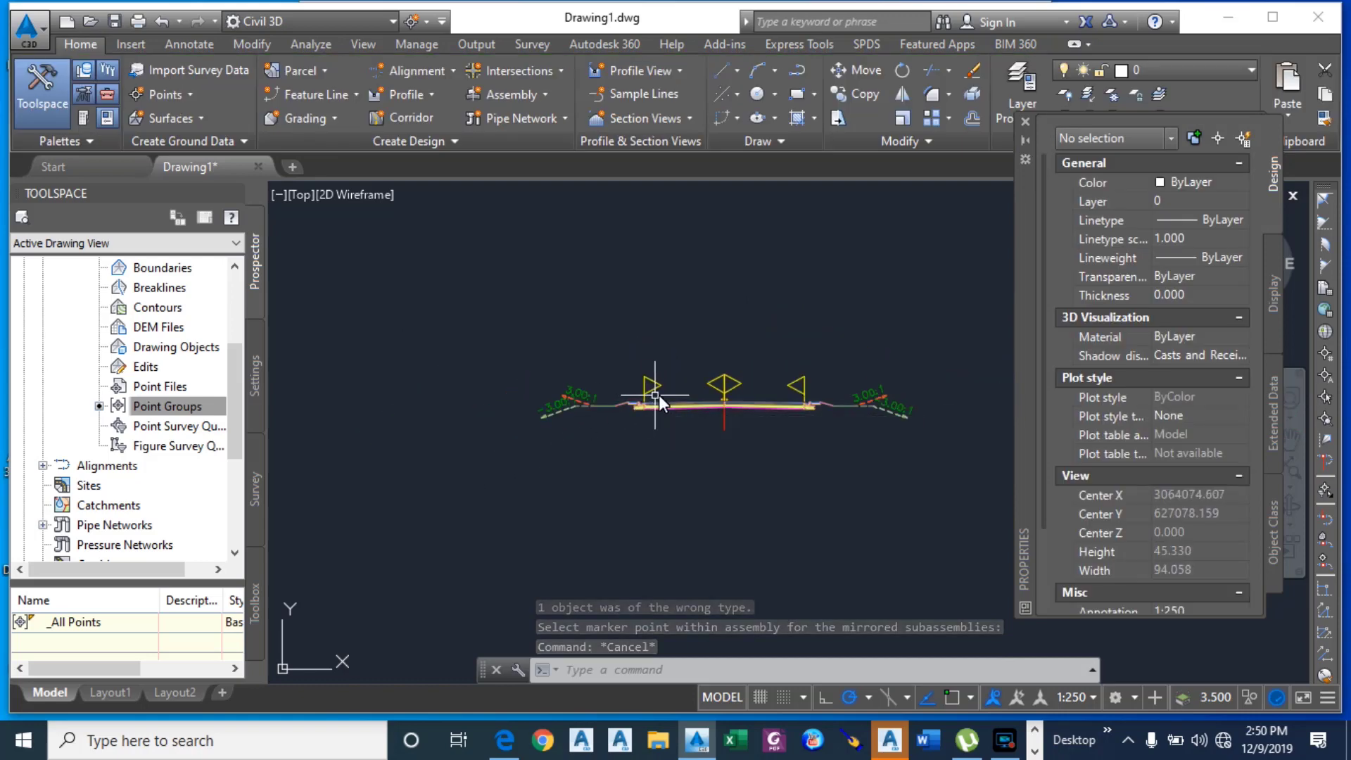
Step: Start a corridor from the complete road assembly, naming it PROPOSED CORRIDOR 1 with the description PC1
left_click(941, 445)
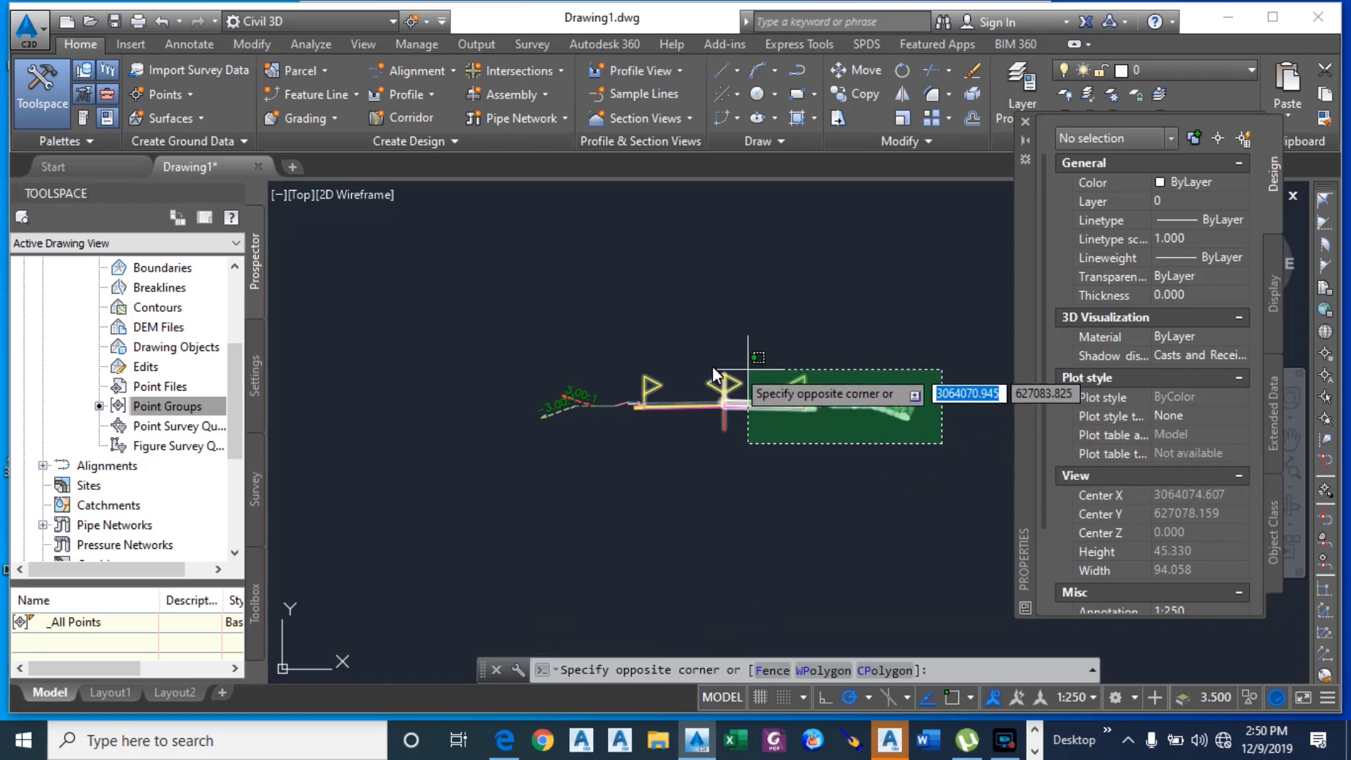
left_click(498, 336)
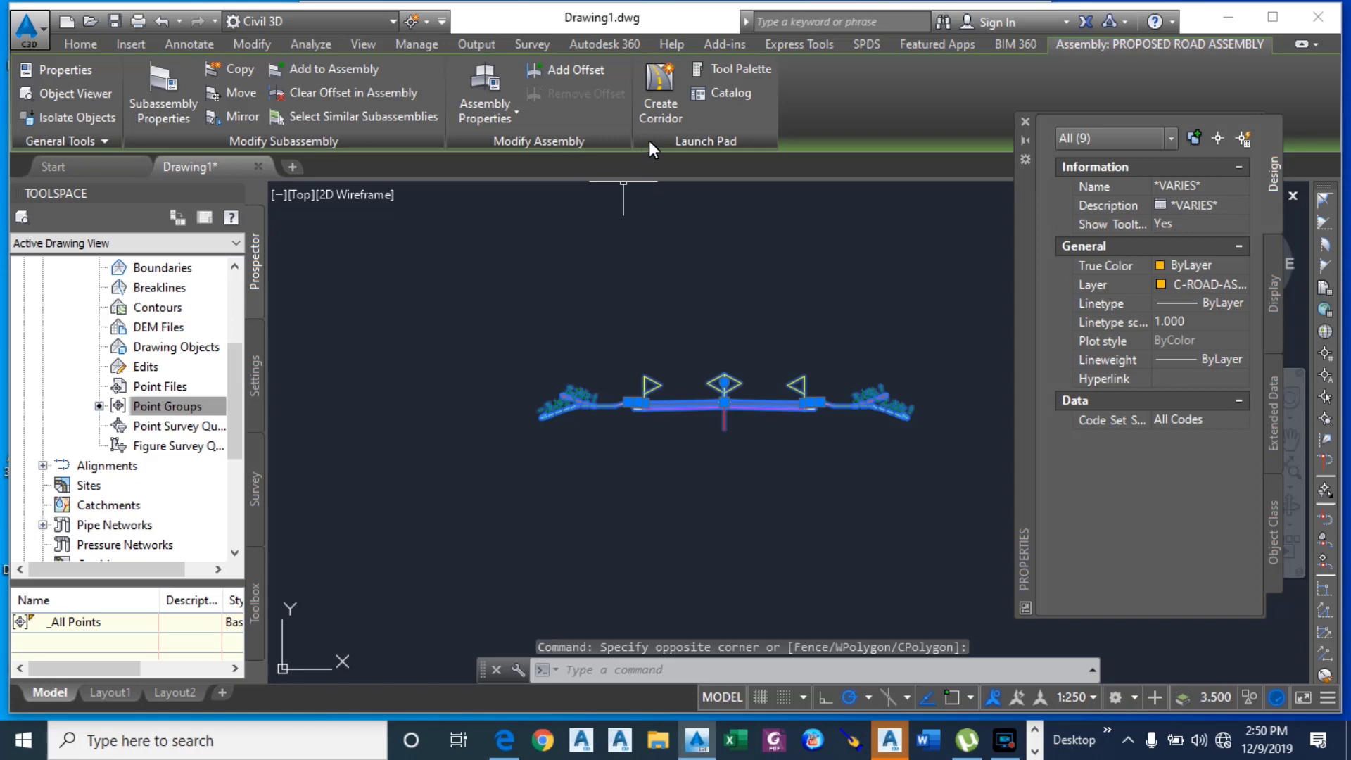
left_click(665, 105)
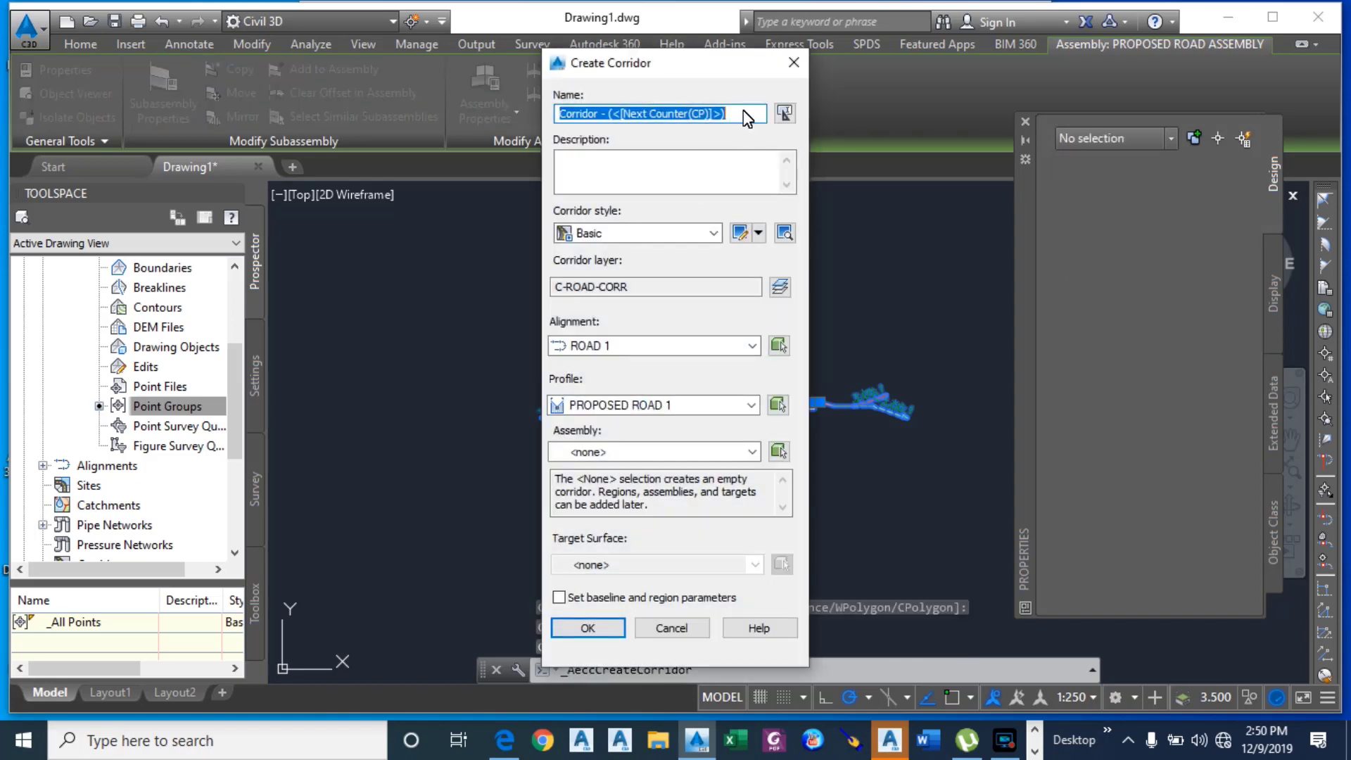
type("P")
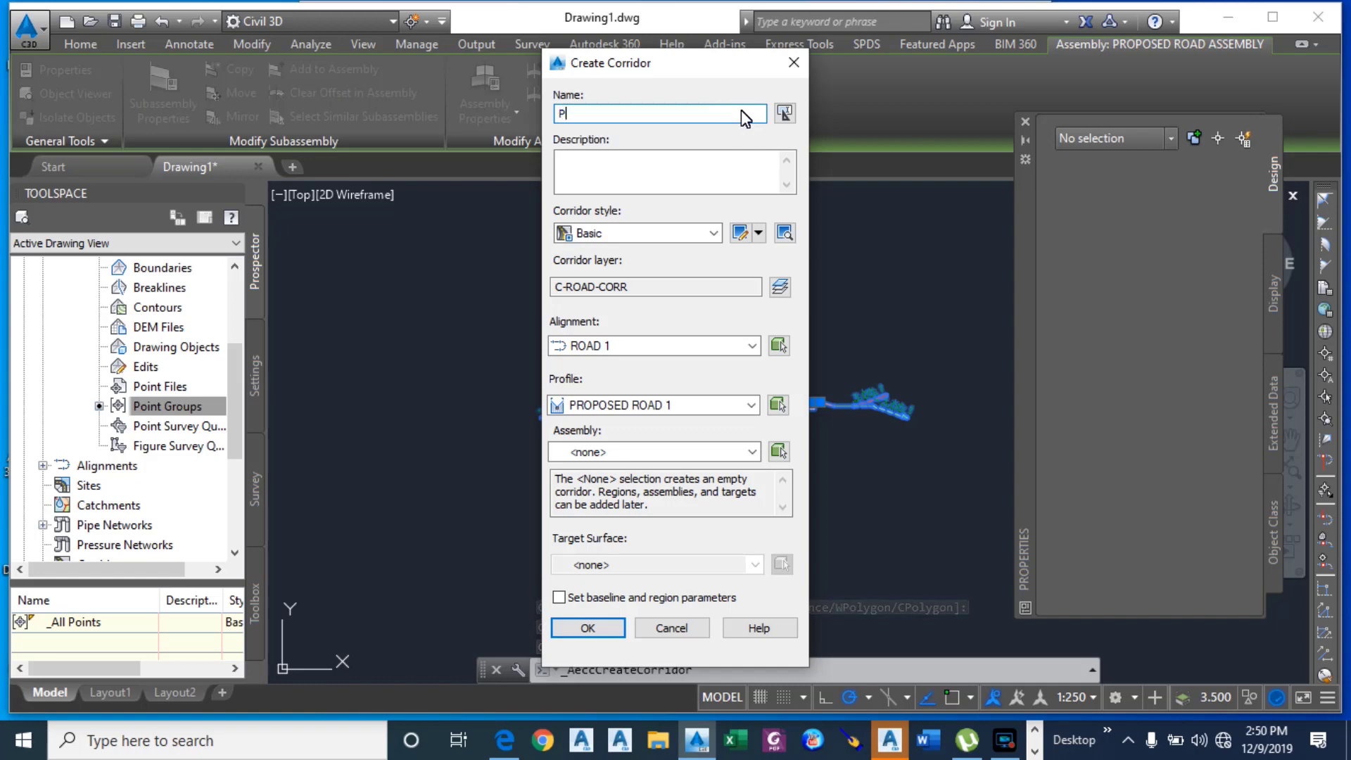
type("ROPOSED ")
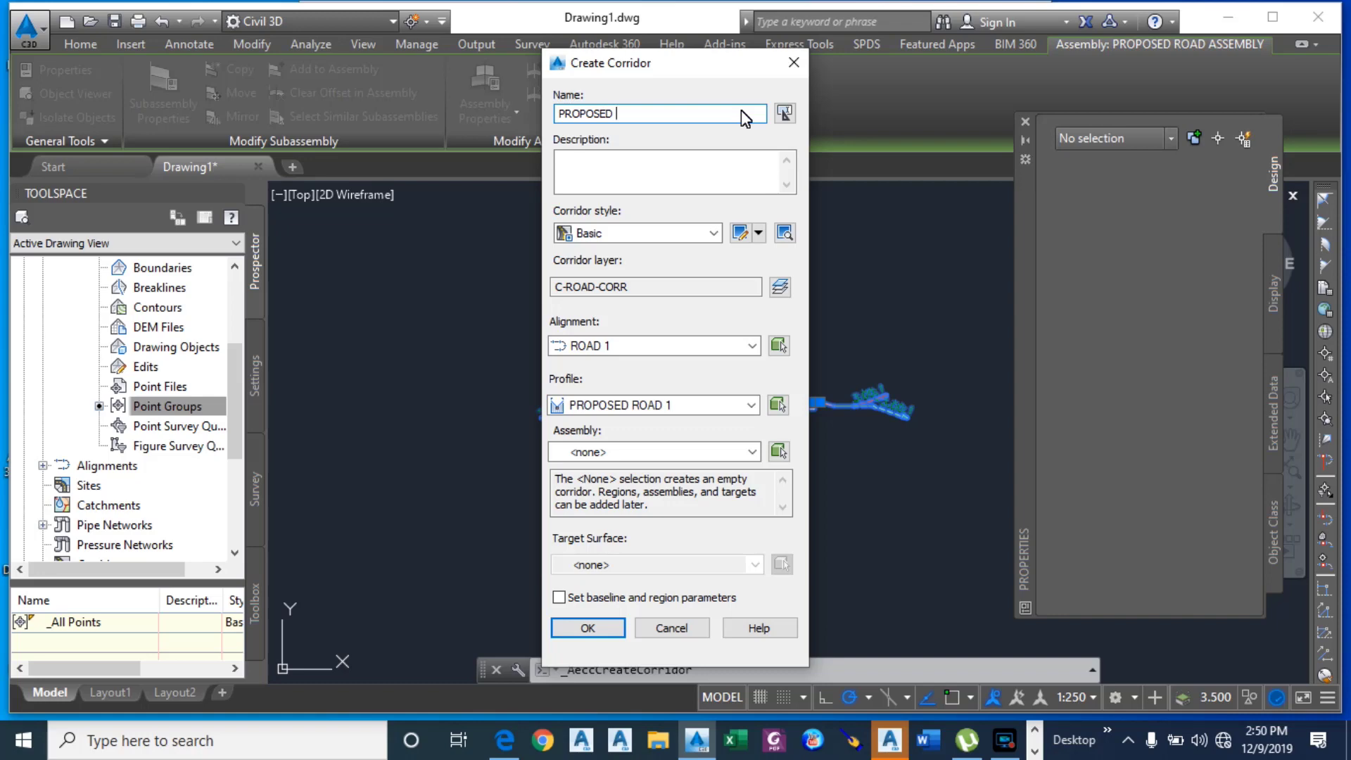
type("CORRIDOR 1")
left_click(639, 175)
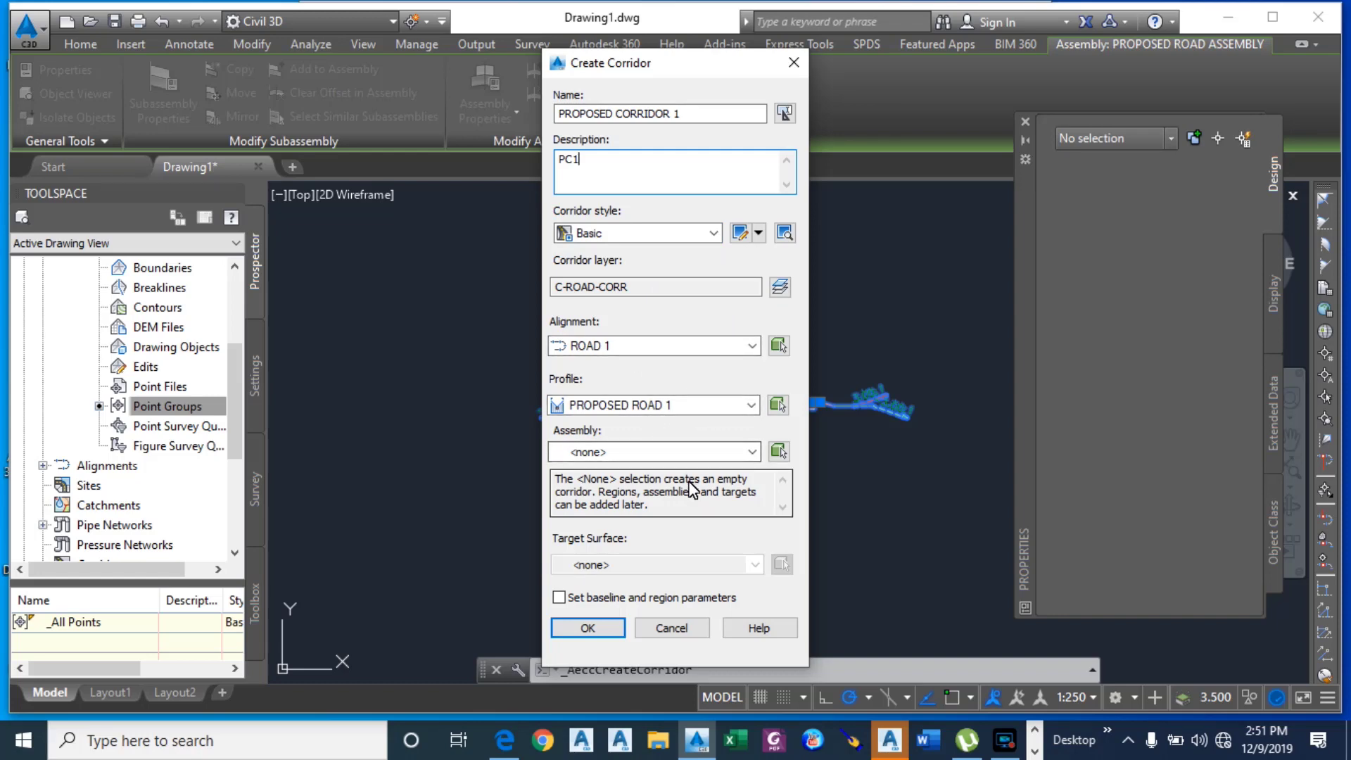
Step: Assign PROPOSED ROAD ASSEMBLY and the target surface Surface1 to the corridor and accept its creation settings
left_click(751, 451)
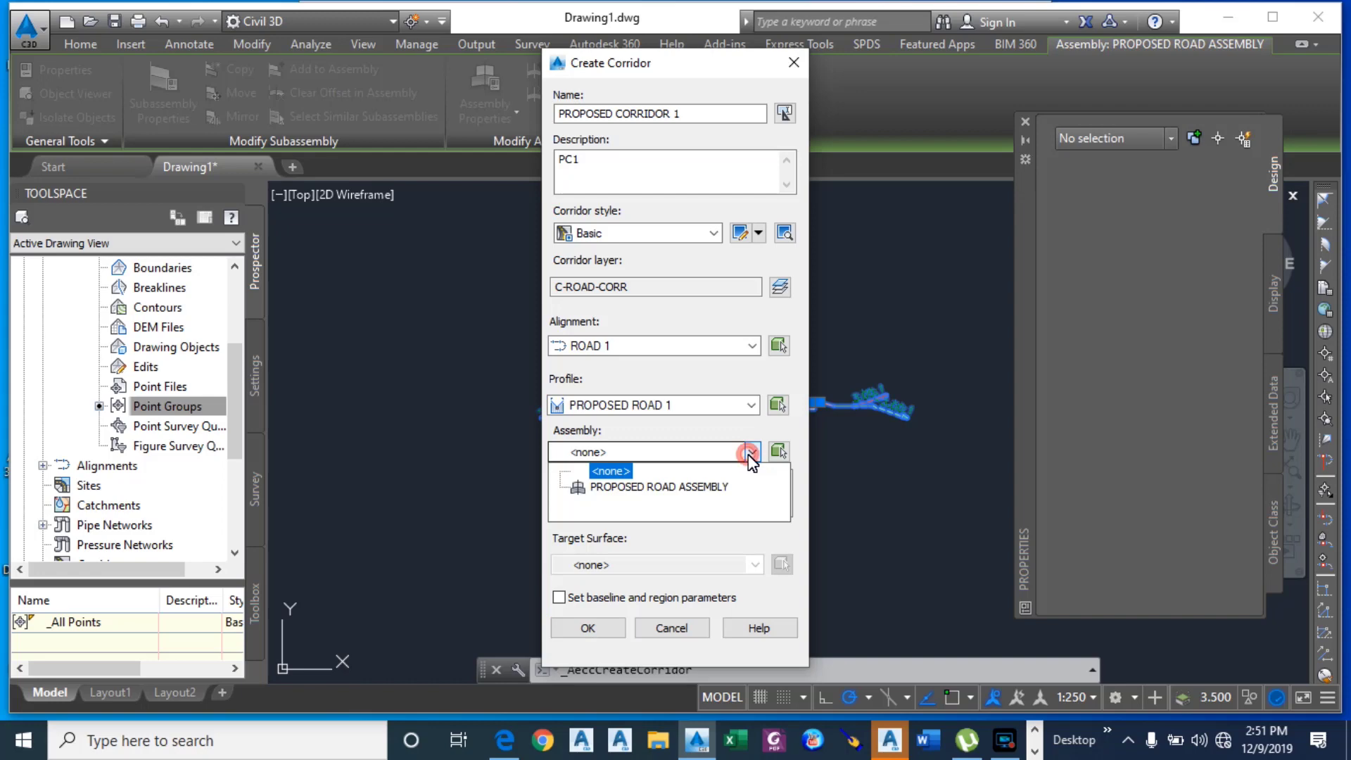
left_click(674, 487)
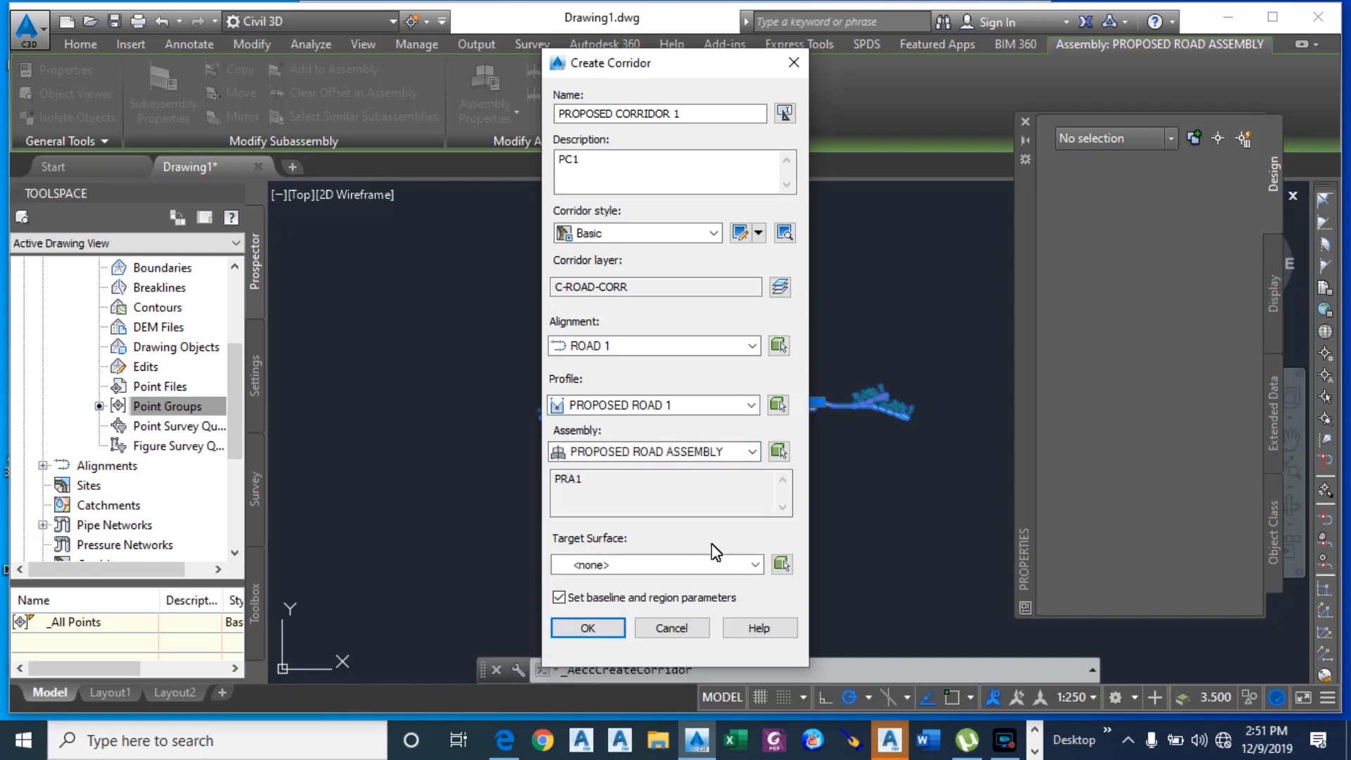
left_click(754, 564)
left_click(615, 599)
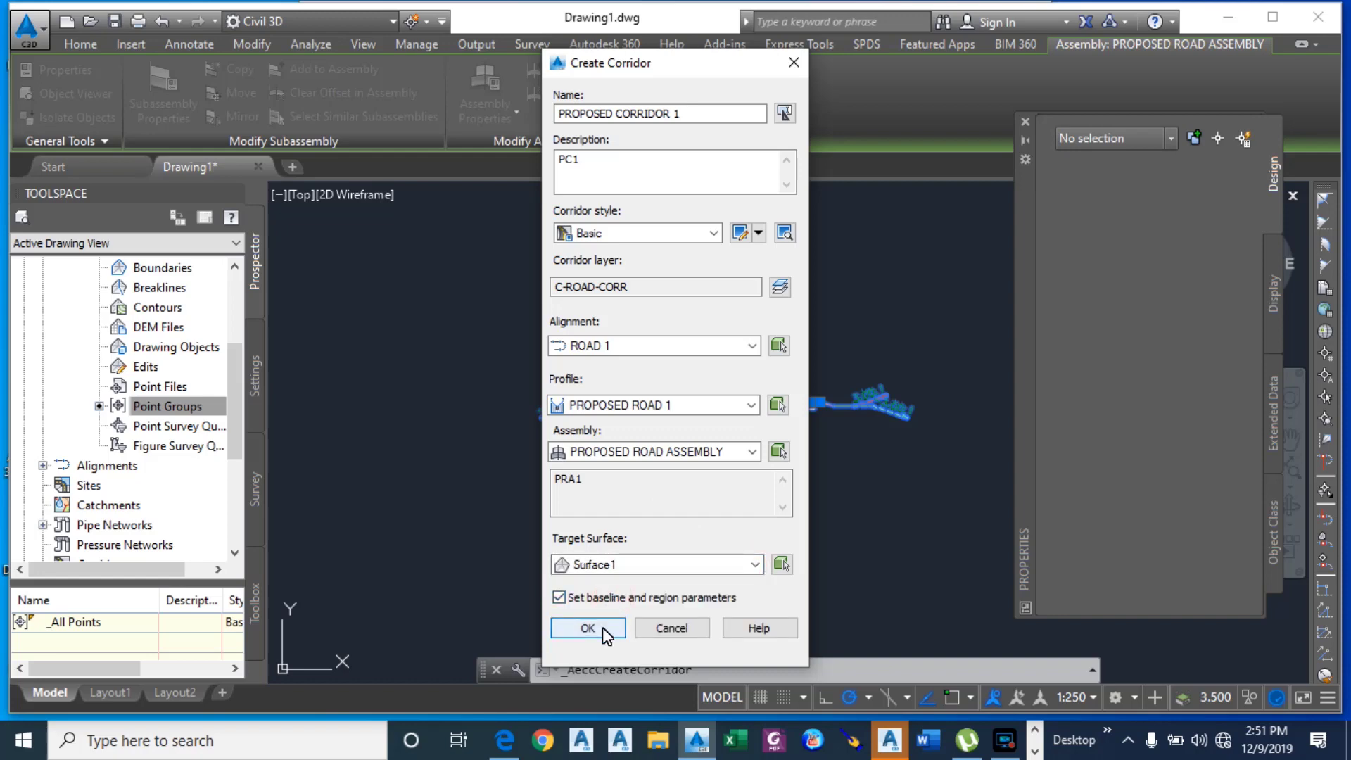
left_click(602, 627)
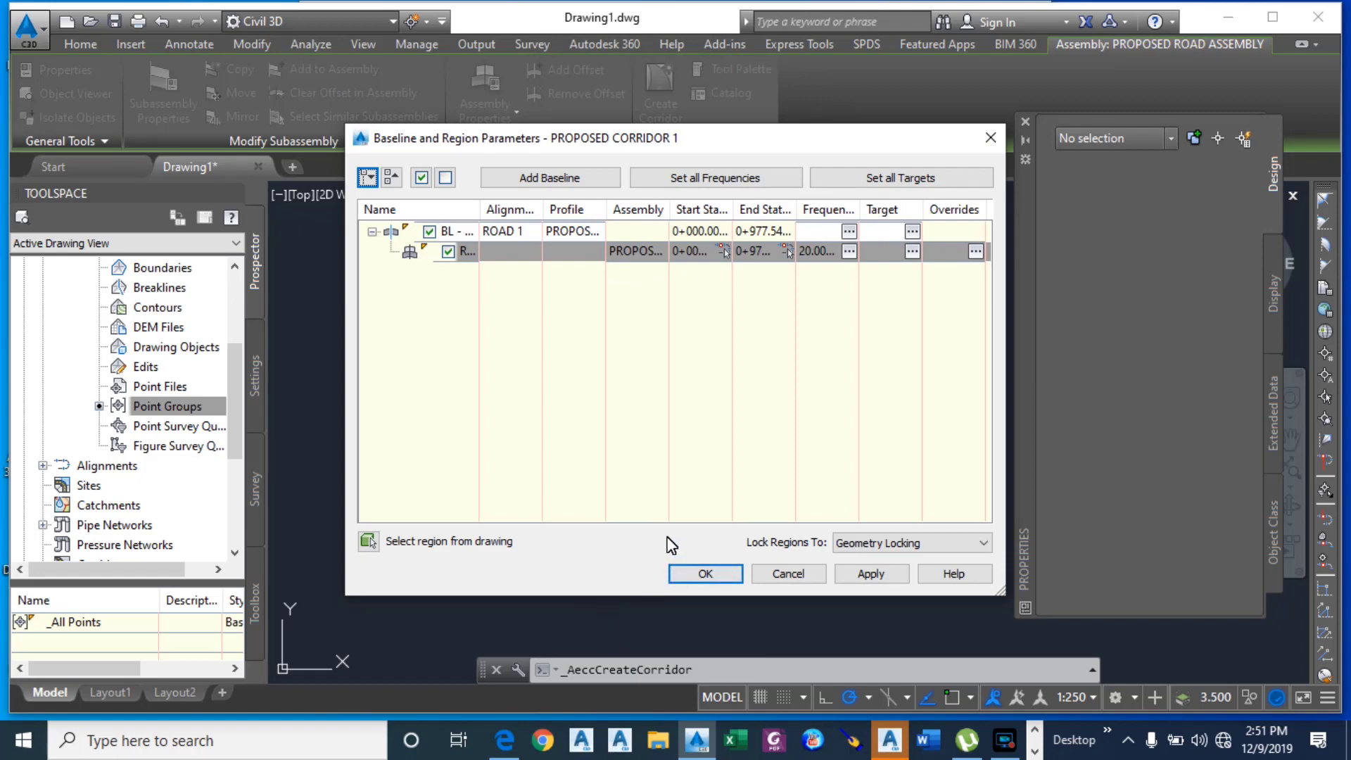
Step: Rebuild the corridor with the default baseline and region parameters and dismiss the event log
left_click(709, 575)
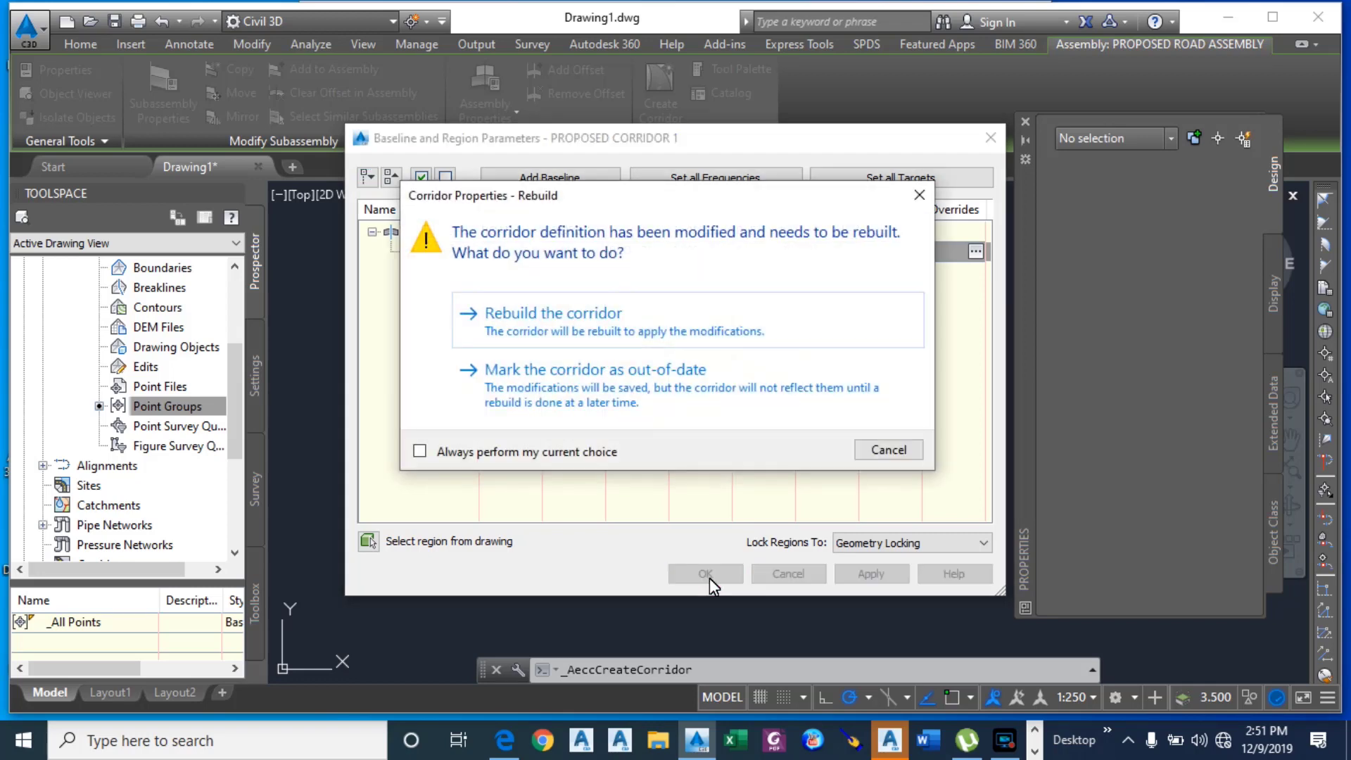
left_click(562, 335)
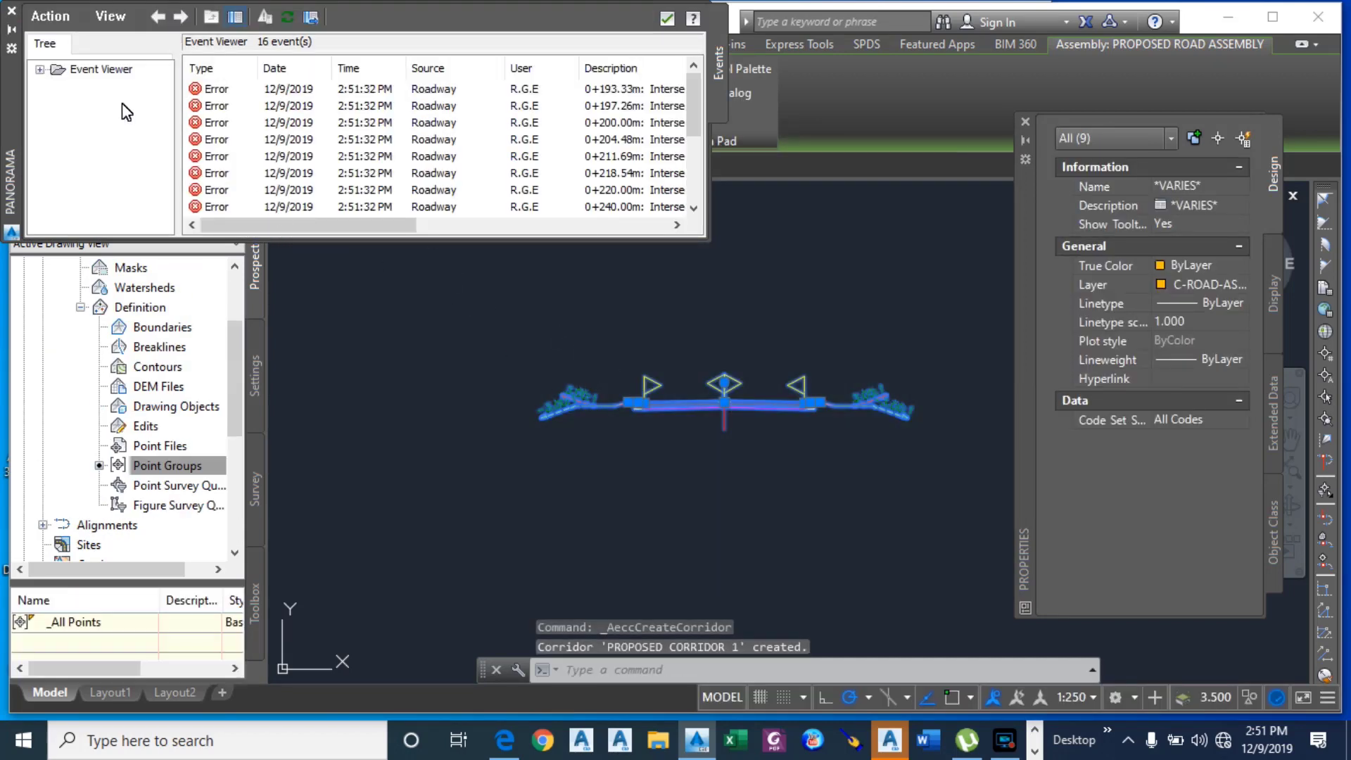
left_click(12, 12)
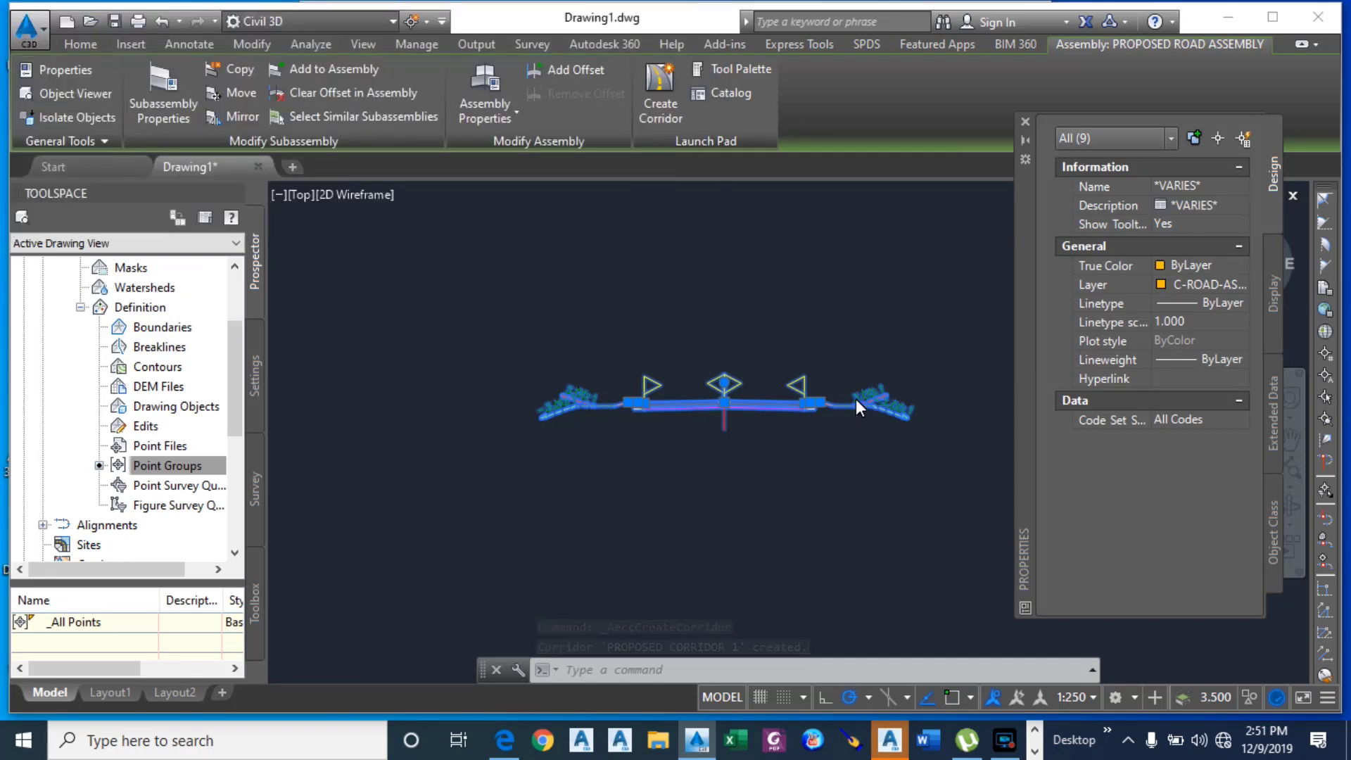
Step: Examine the new corridor in plan over the surface contours, checking the feature lines along its curb and outer slope edges
scroll(856, 399, "down", 5)
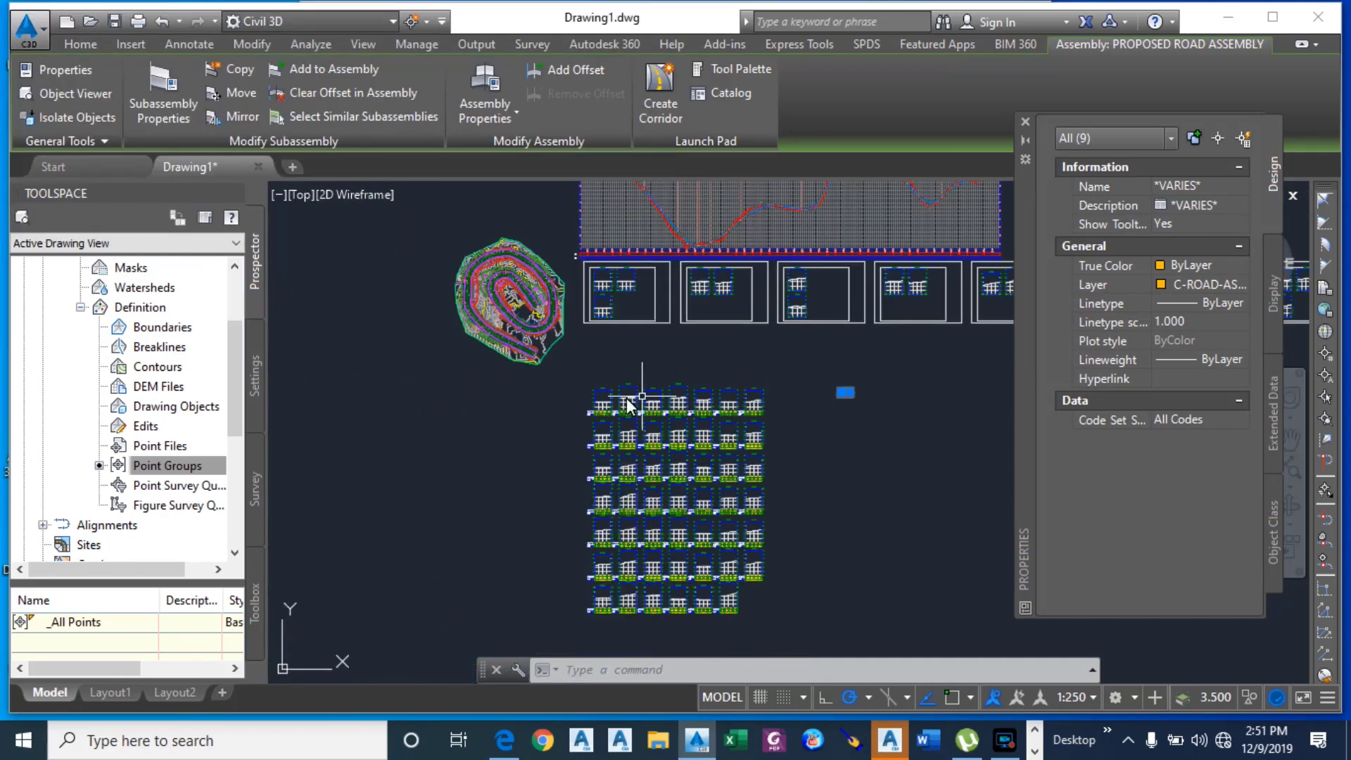
scroll(623, 409, "up", 10)
scroll(767, 480, "down", 6)
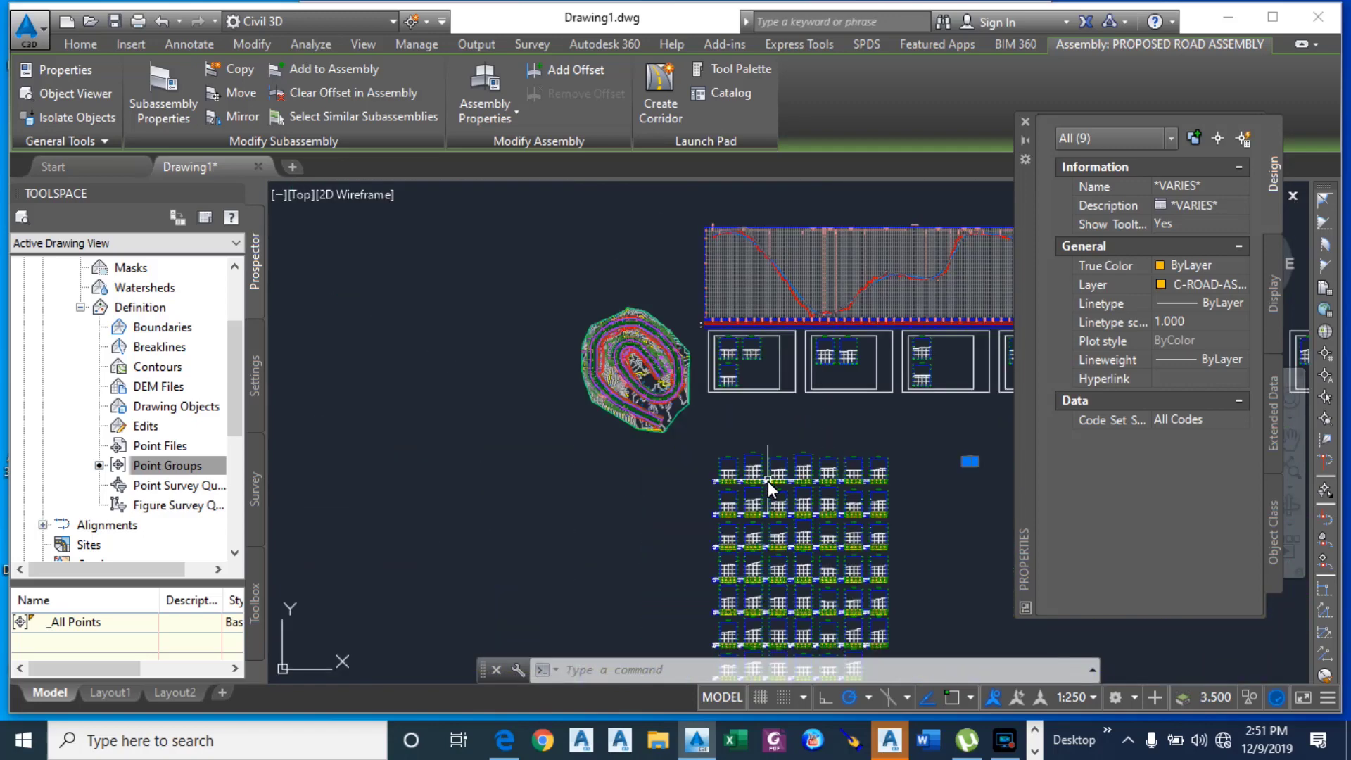
scroll(647, 365, "up", 5)
scroll(592, 436, "up", 4)
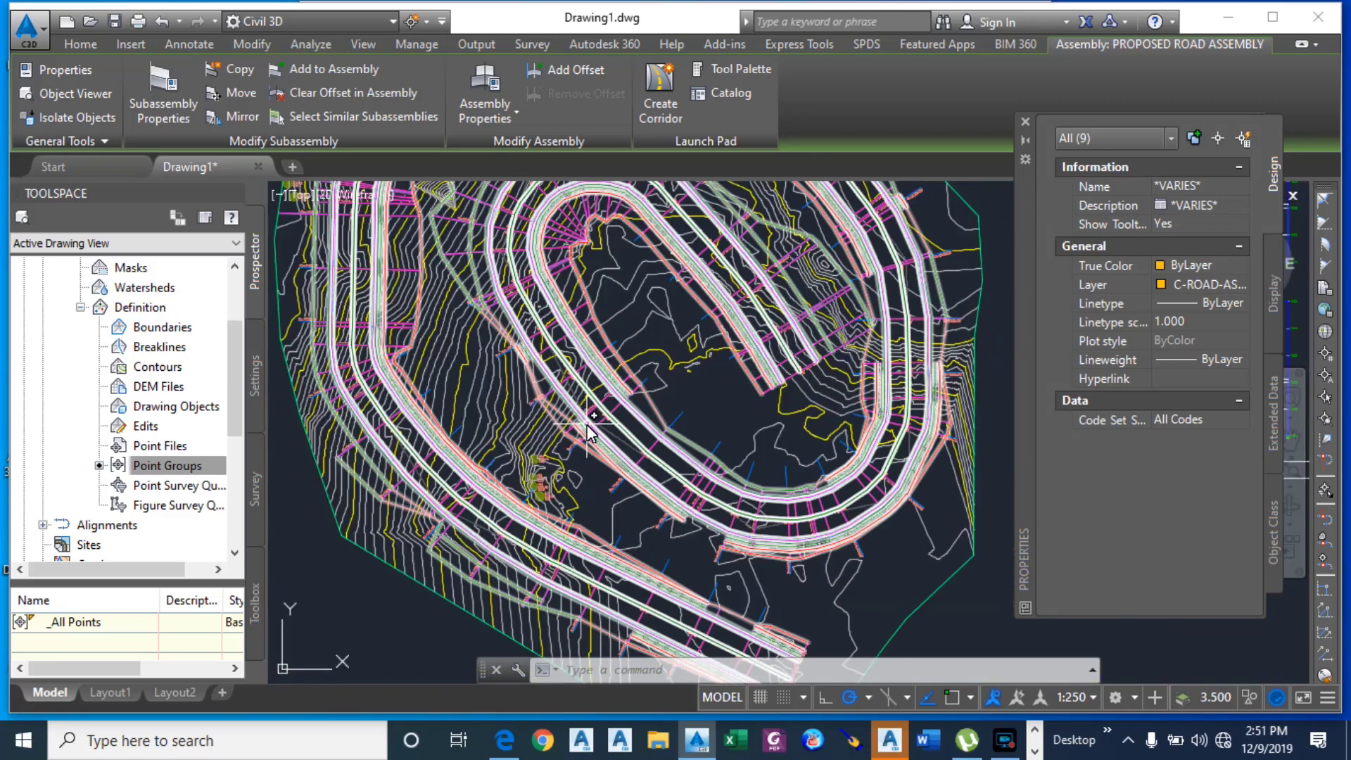
scroll(648, 466, "down", 7)
scroll(698, 365, "up", 3)
scroll(717, 429, "up", 3)
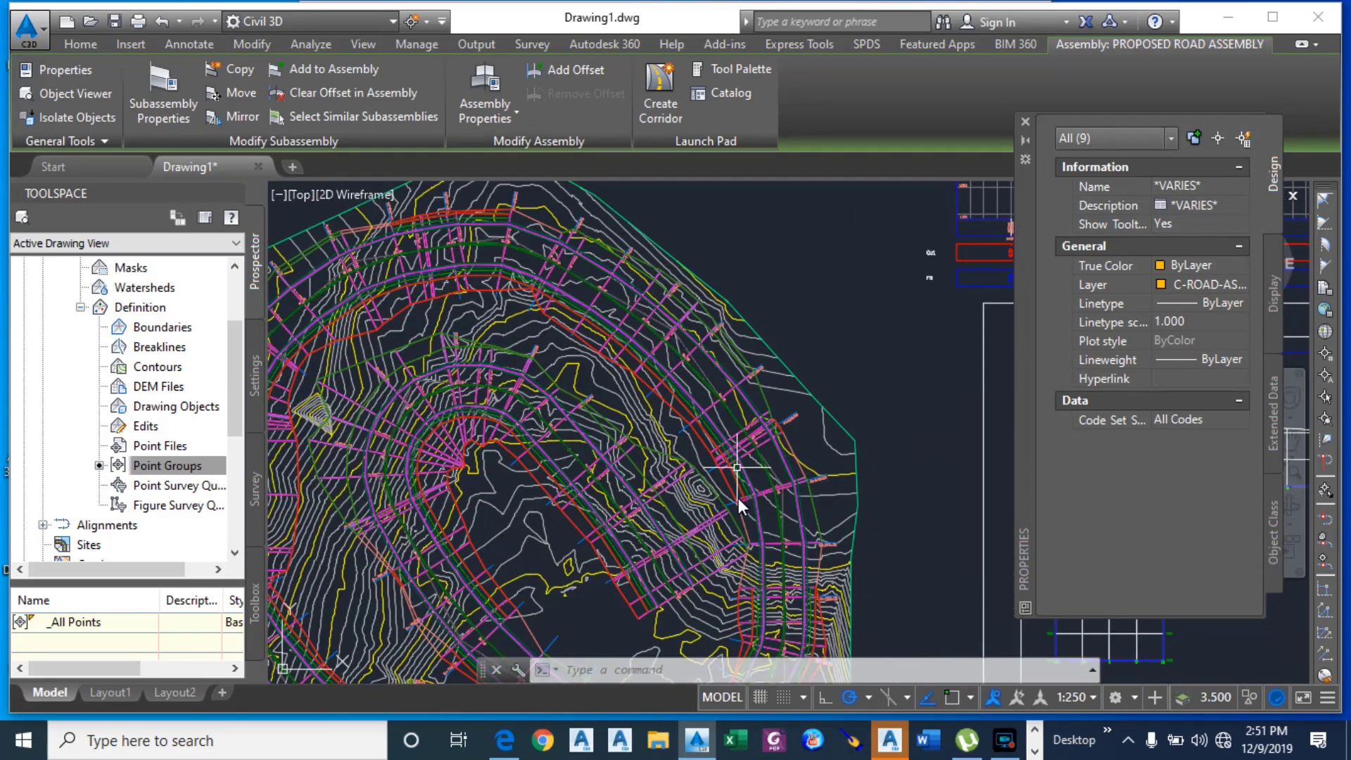
scroll(738, 496, "down", 3)
scroll(693, 514, "up", 6)
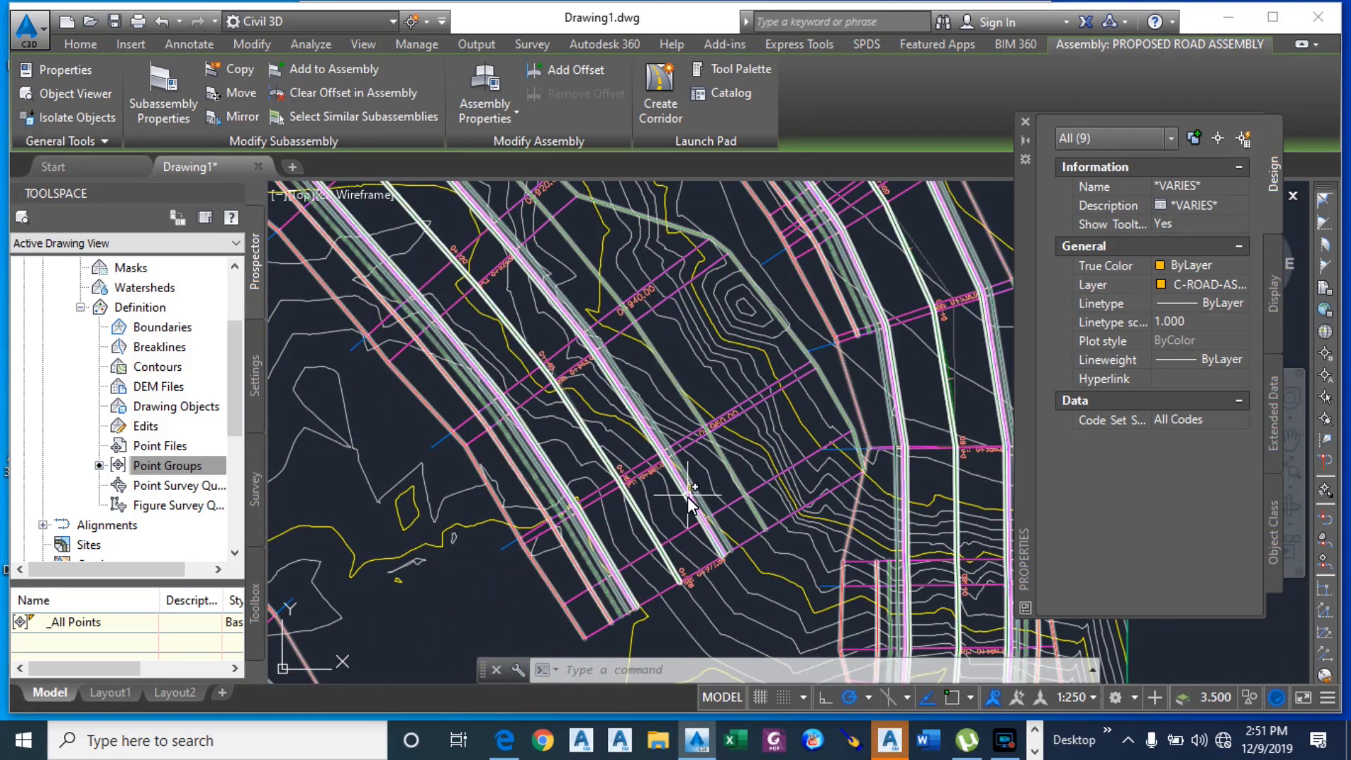
mouse_move(689, 498)
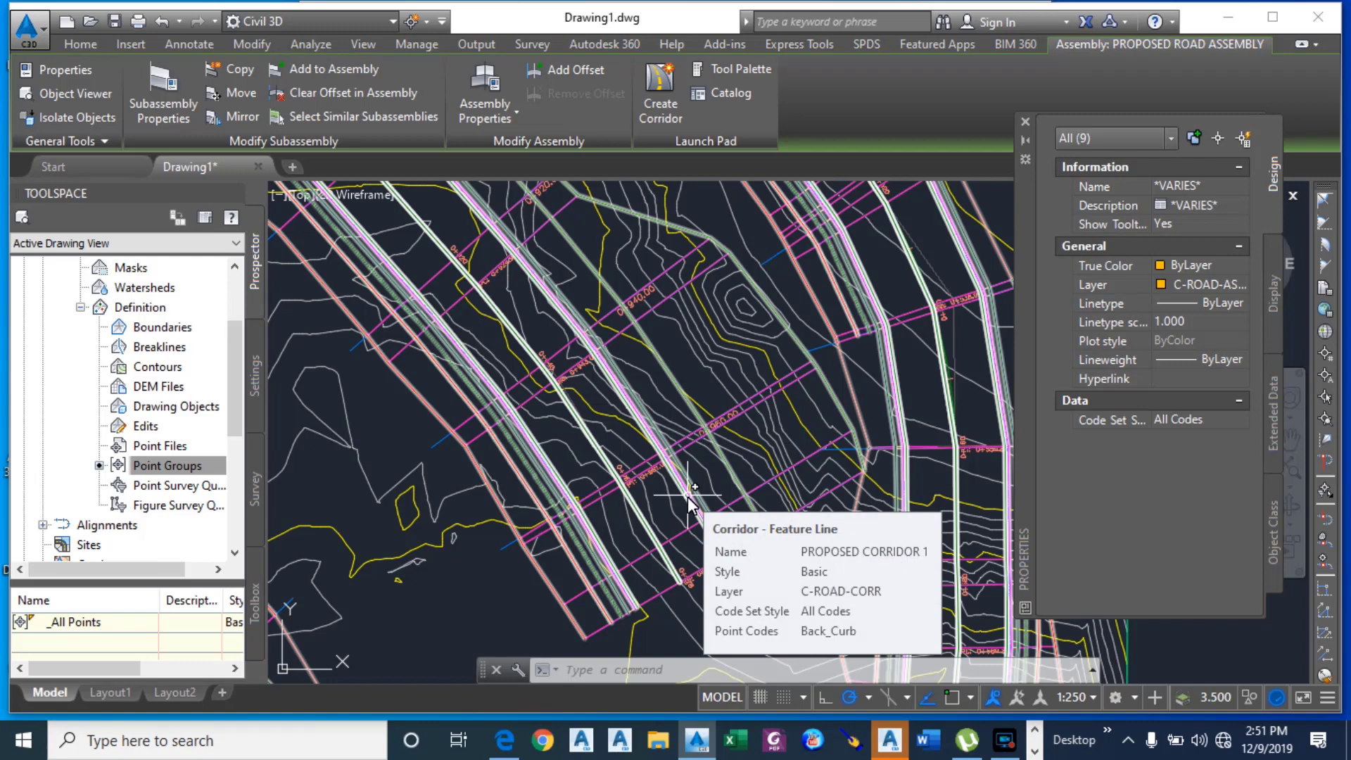
scroll(691, 501, "down", 6)
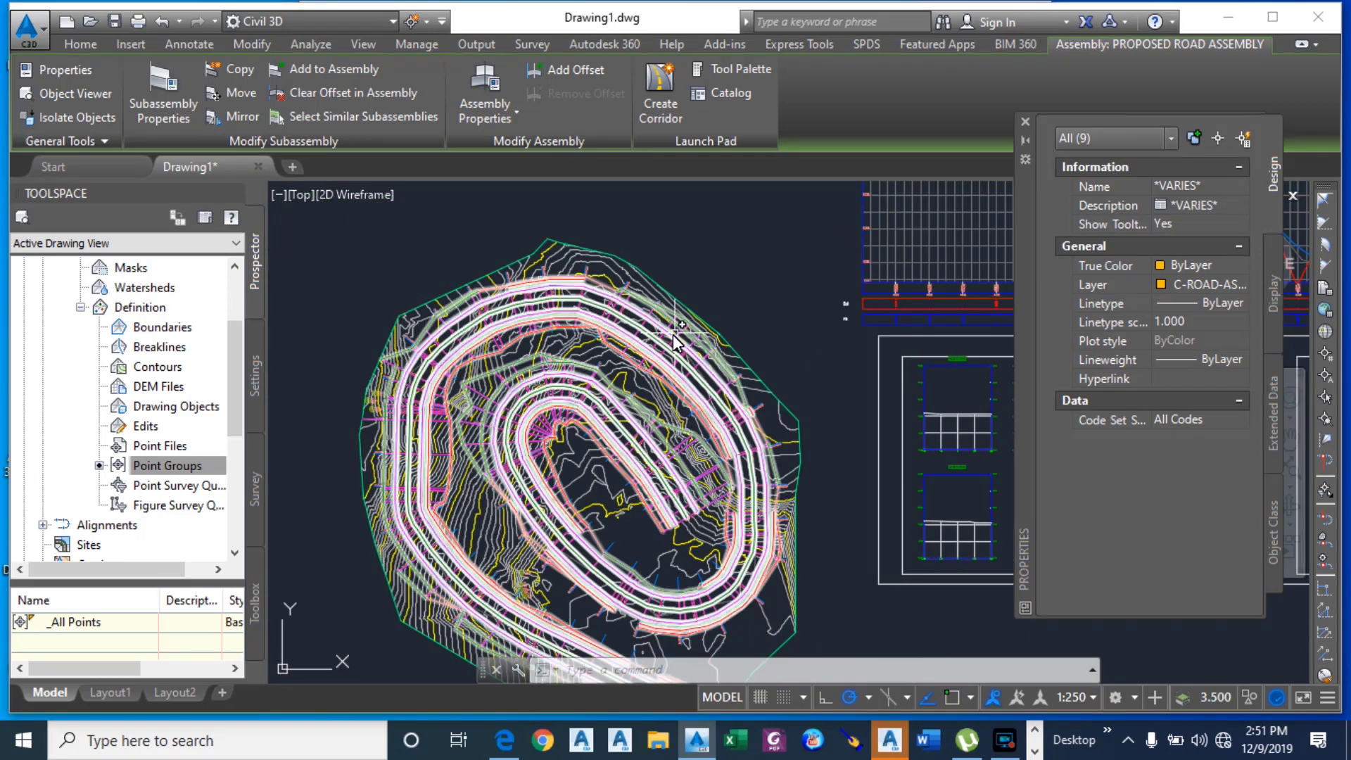
scroll(479, 425, "up", 8)
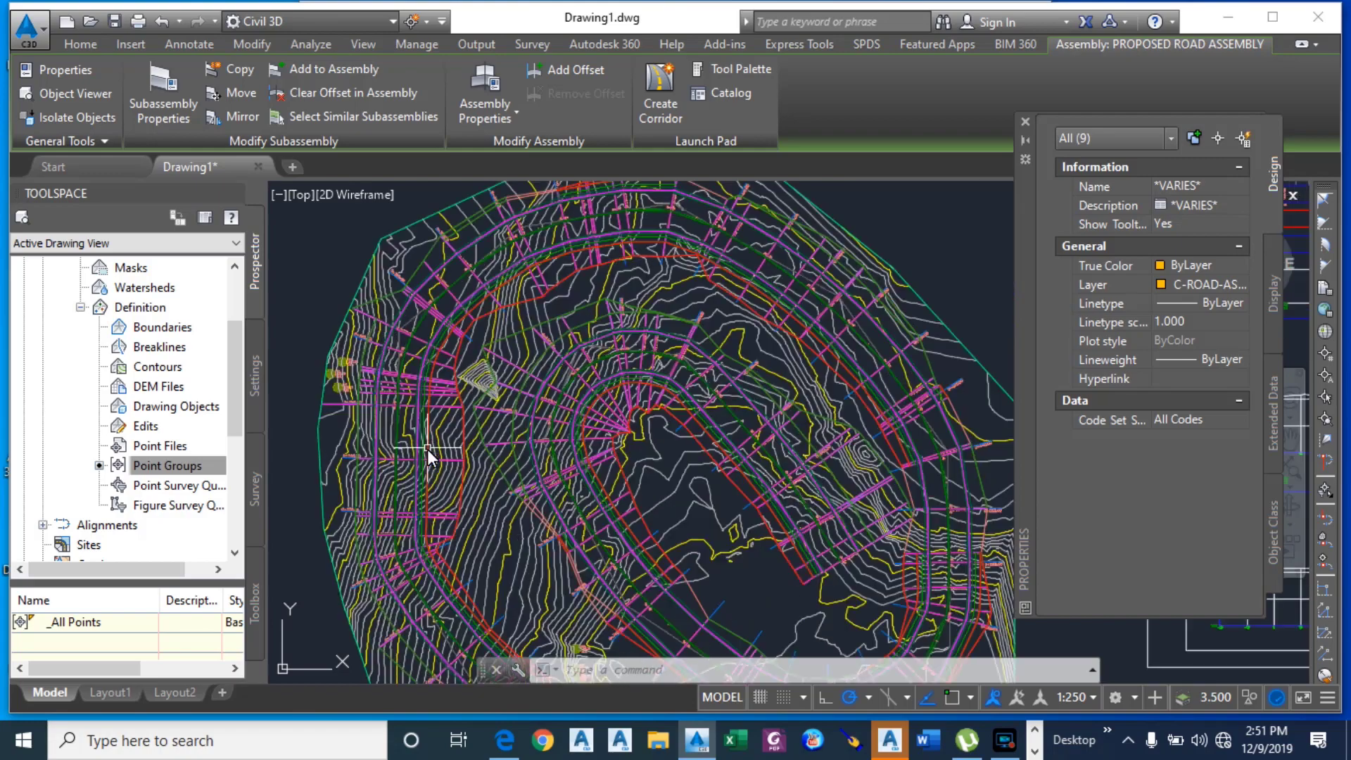
scroll(428, 449, "up", 2)
scroll(580, 424, "down", 2)
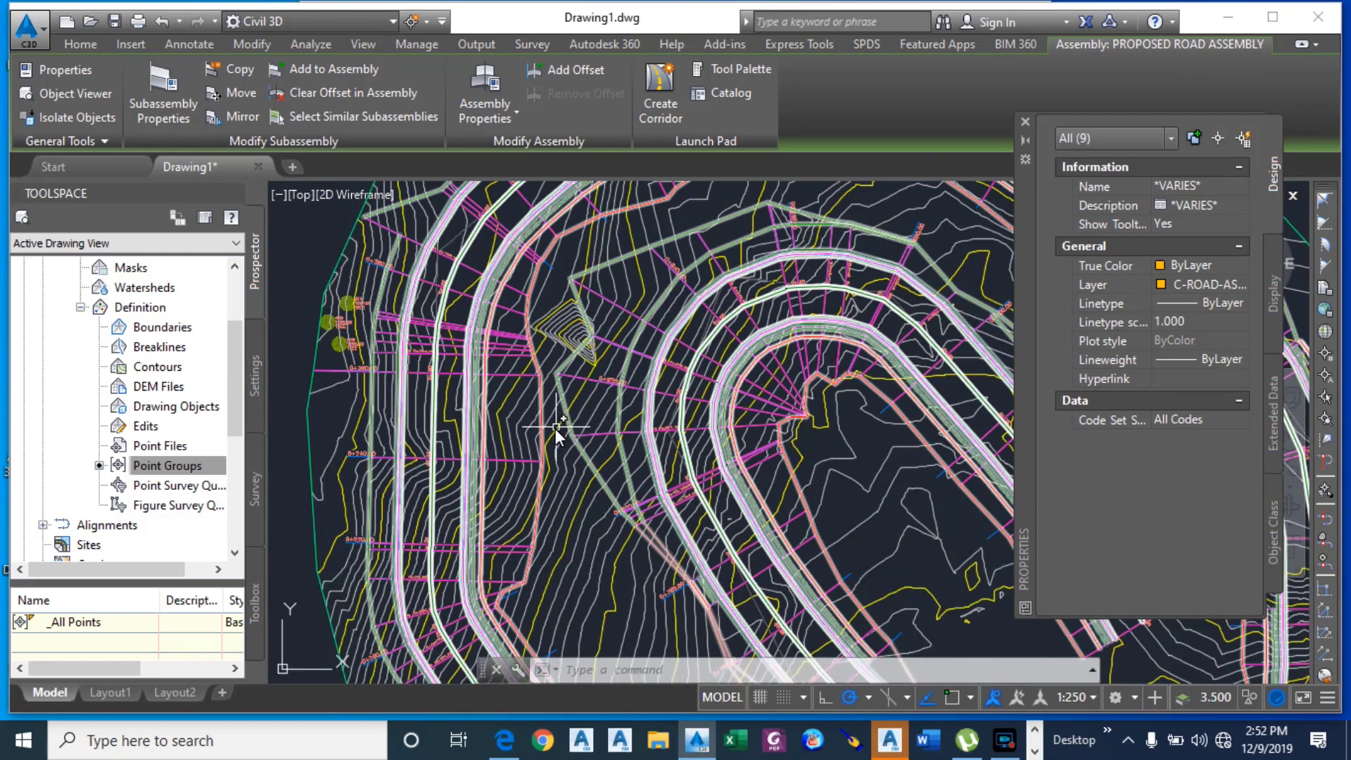
mouse_move(543, 422)
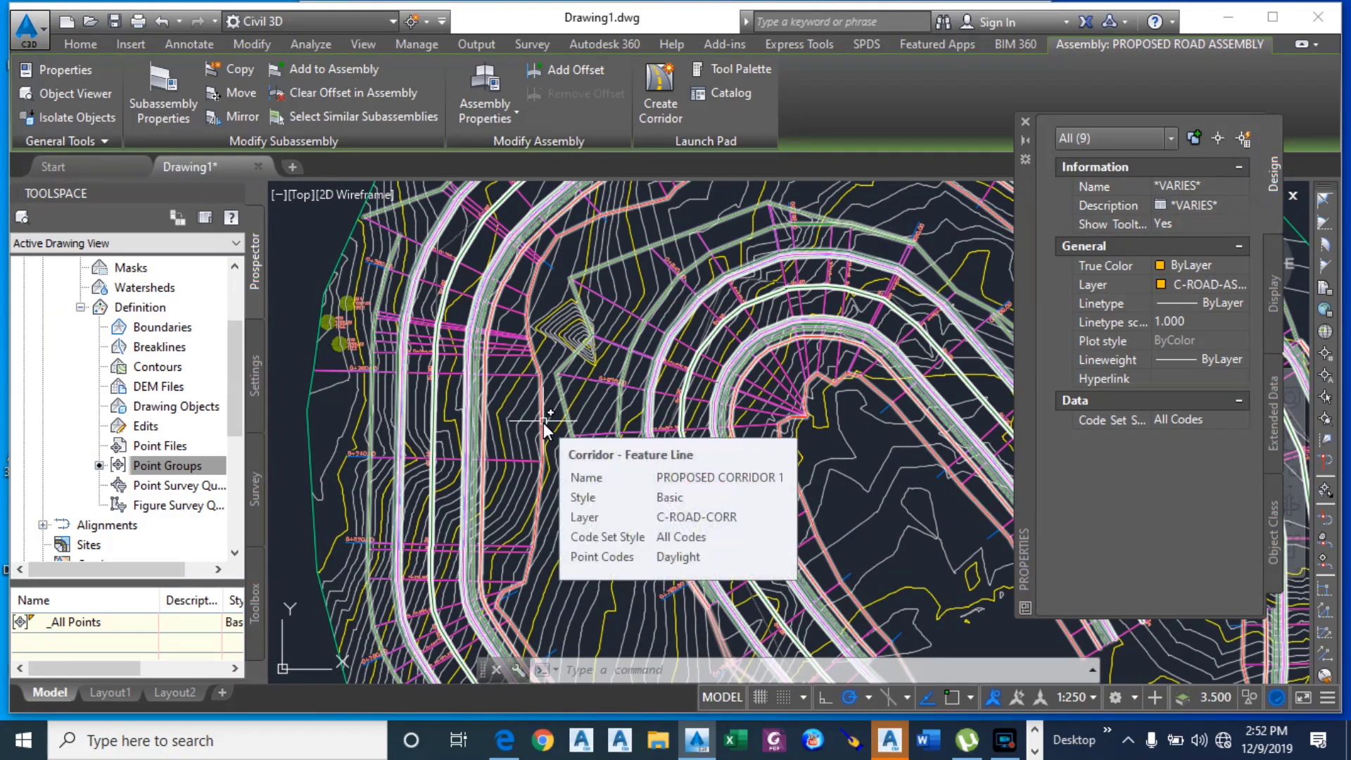
scroll(392, 422, "down", 5)
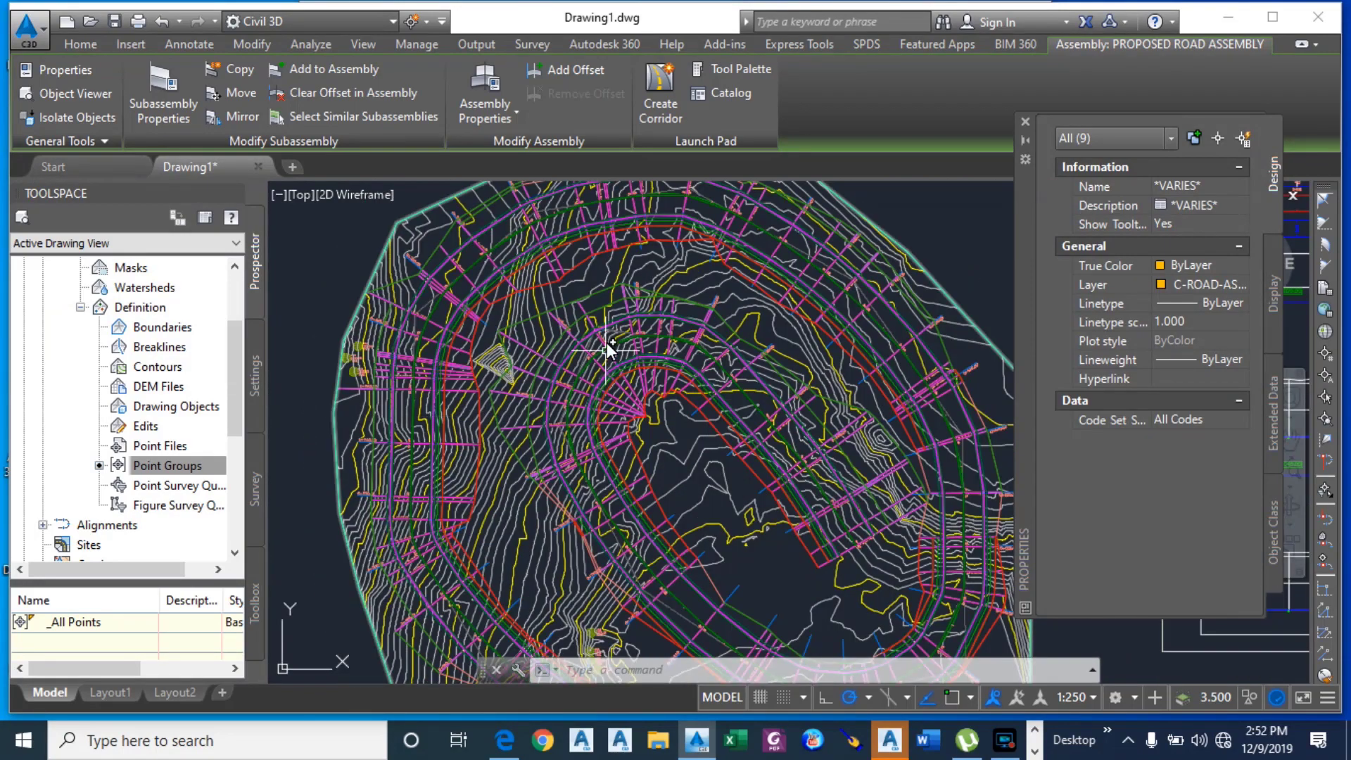
Step: Start creating sample lines along the ROAD 1 alignment at the centre of the corridor
scroll(539, 346, "up", 7)
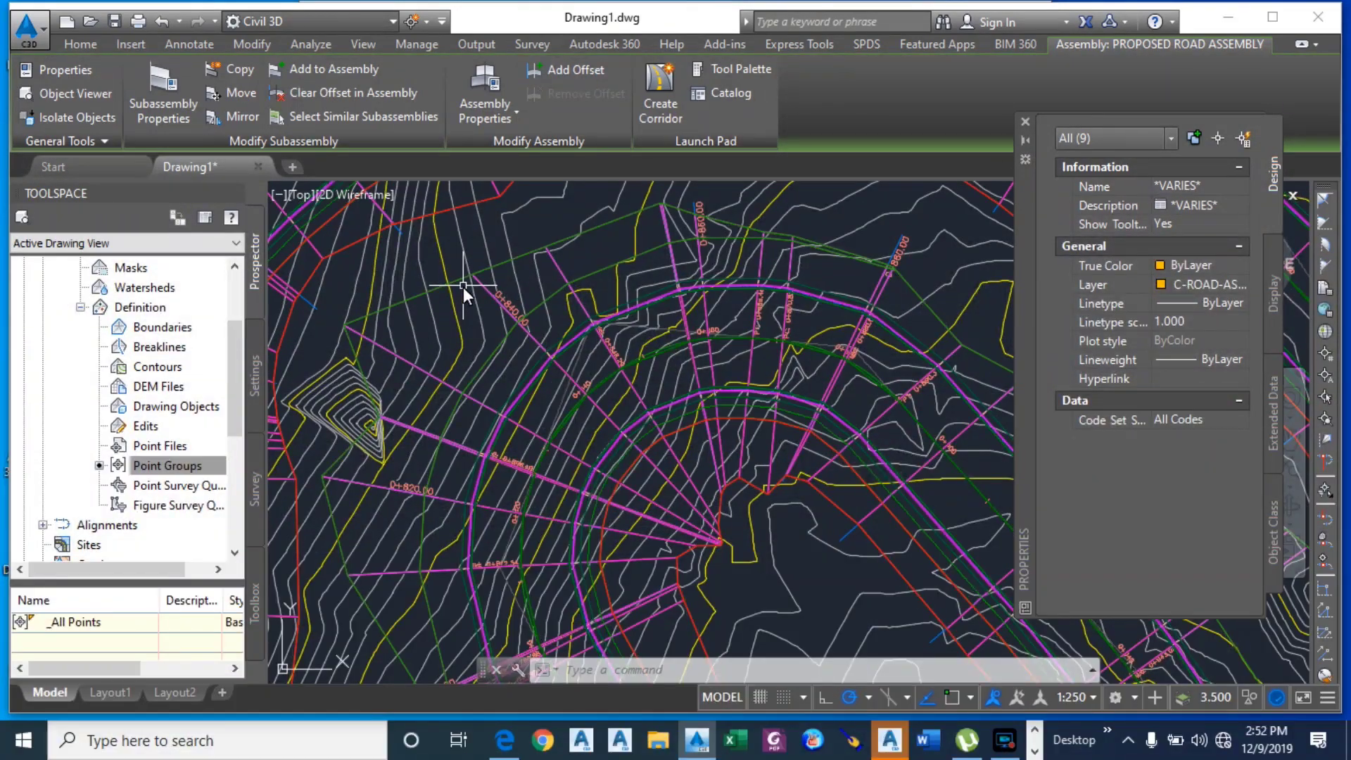
scroll(424, 346, "down", 7)
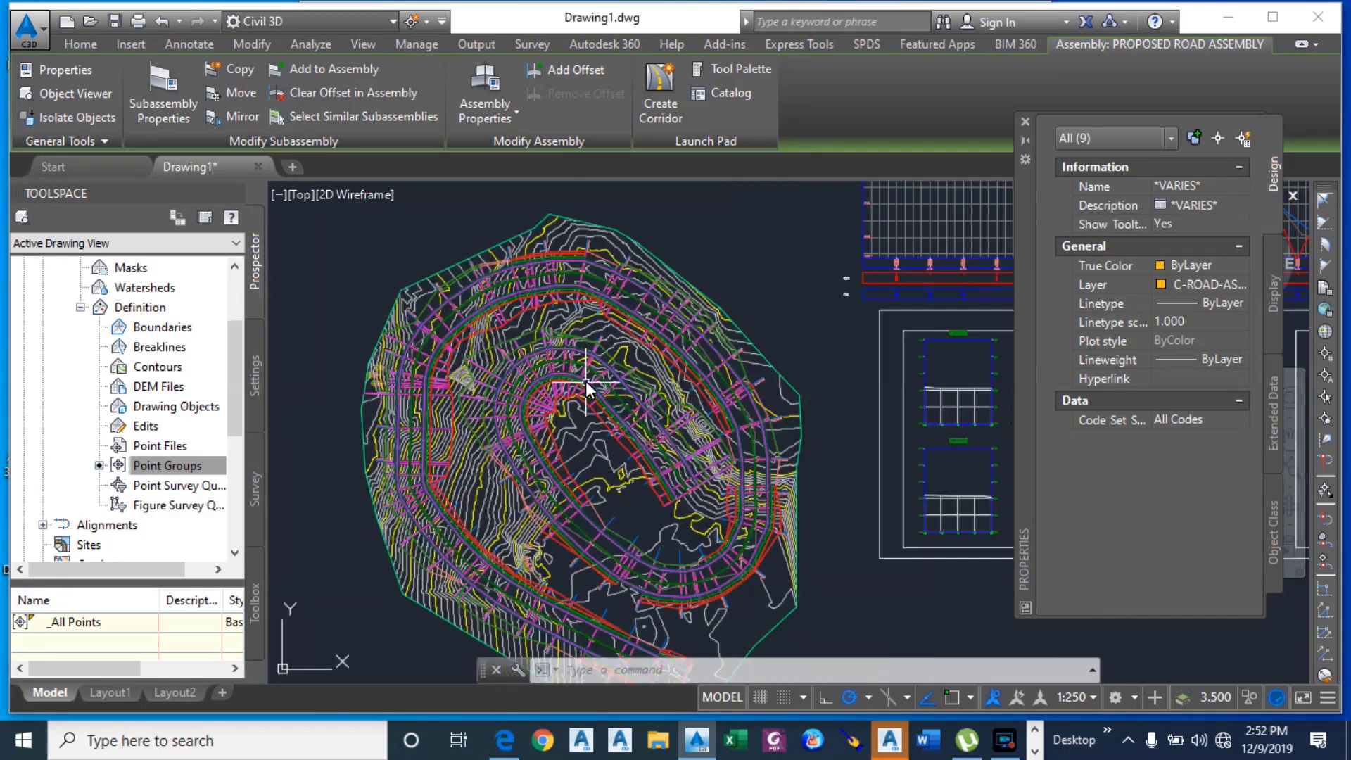
scroll(600, 440, "down", 2)
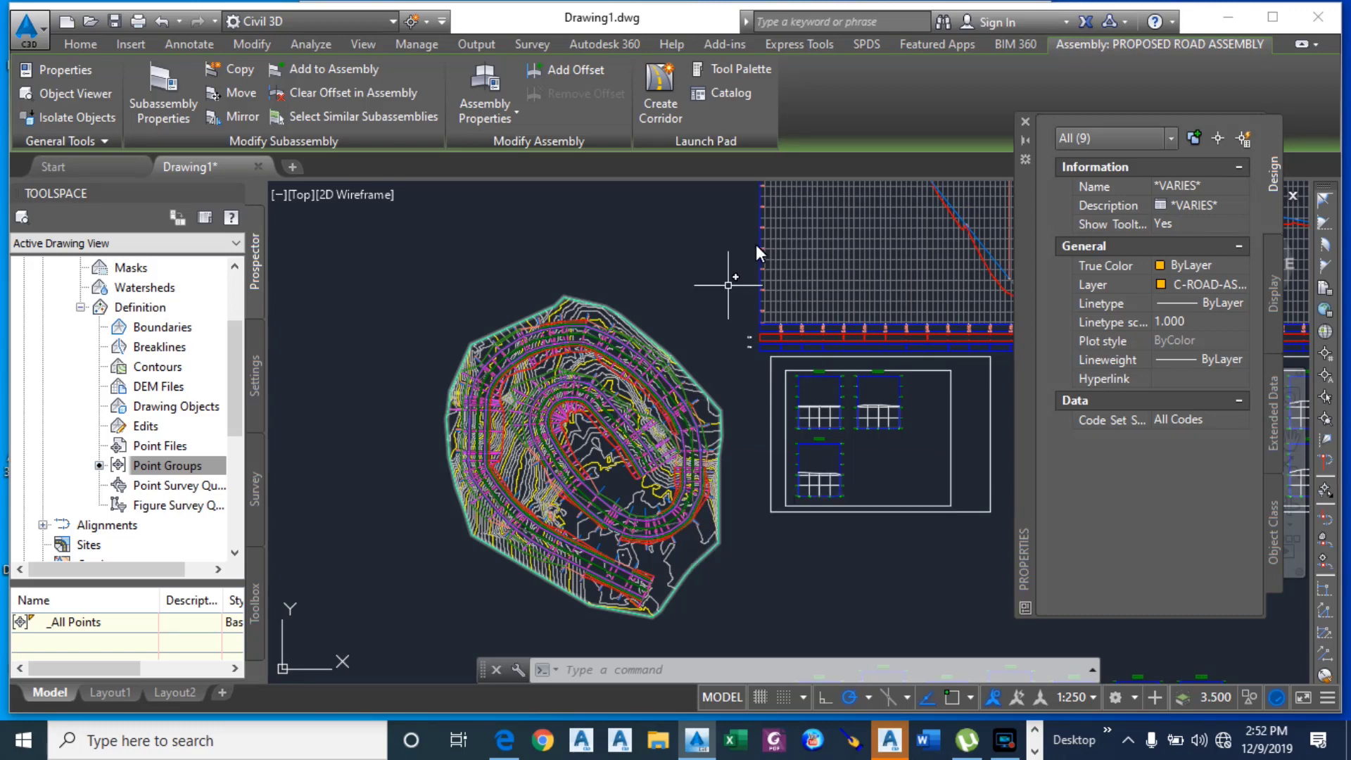
left_click(84, 43)
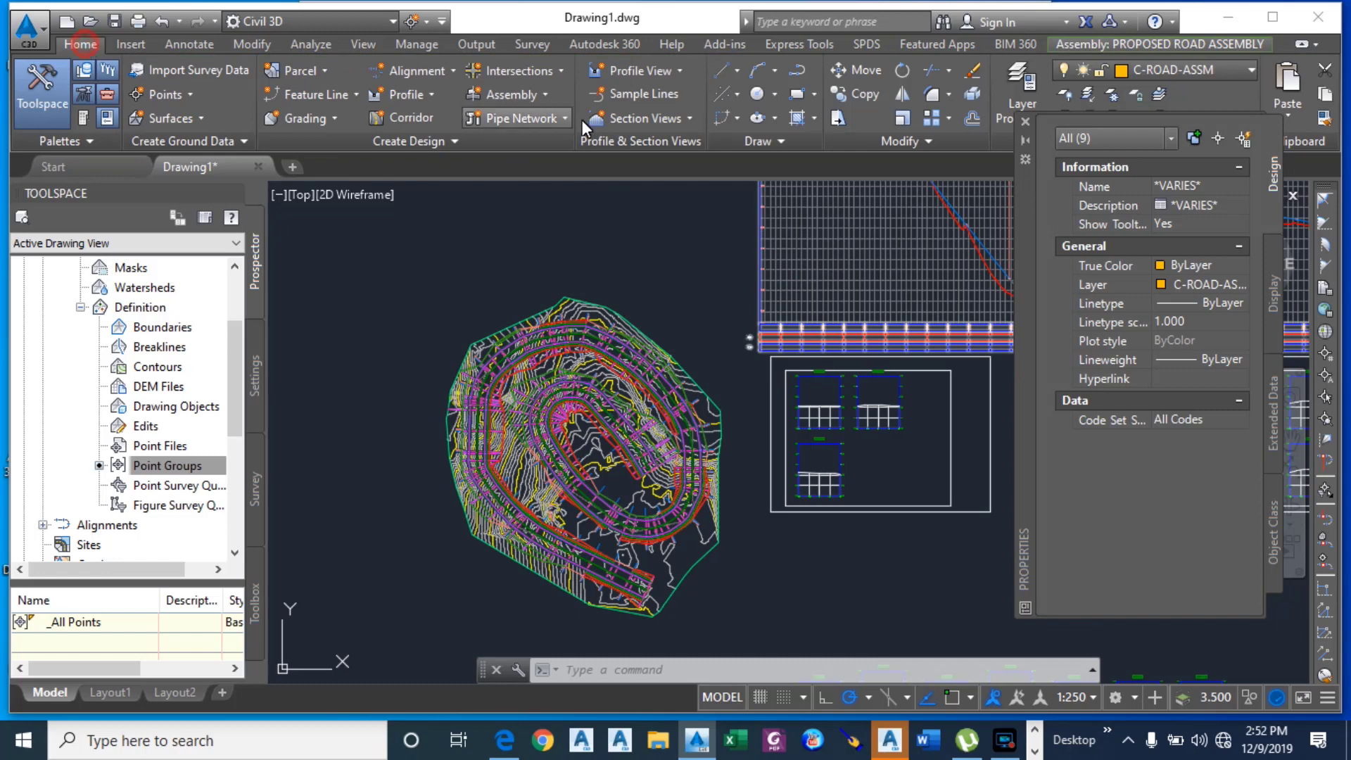
left_click(647, 99)
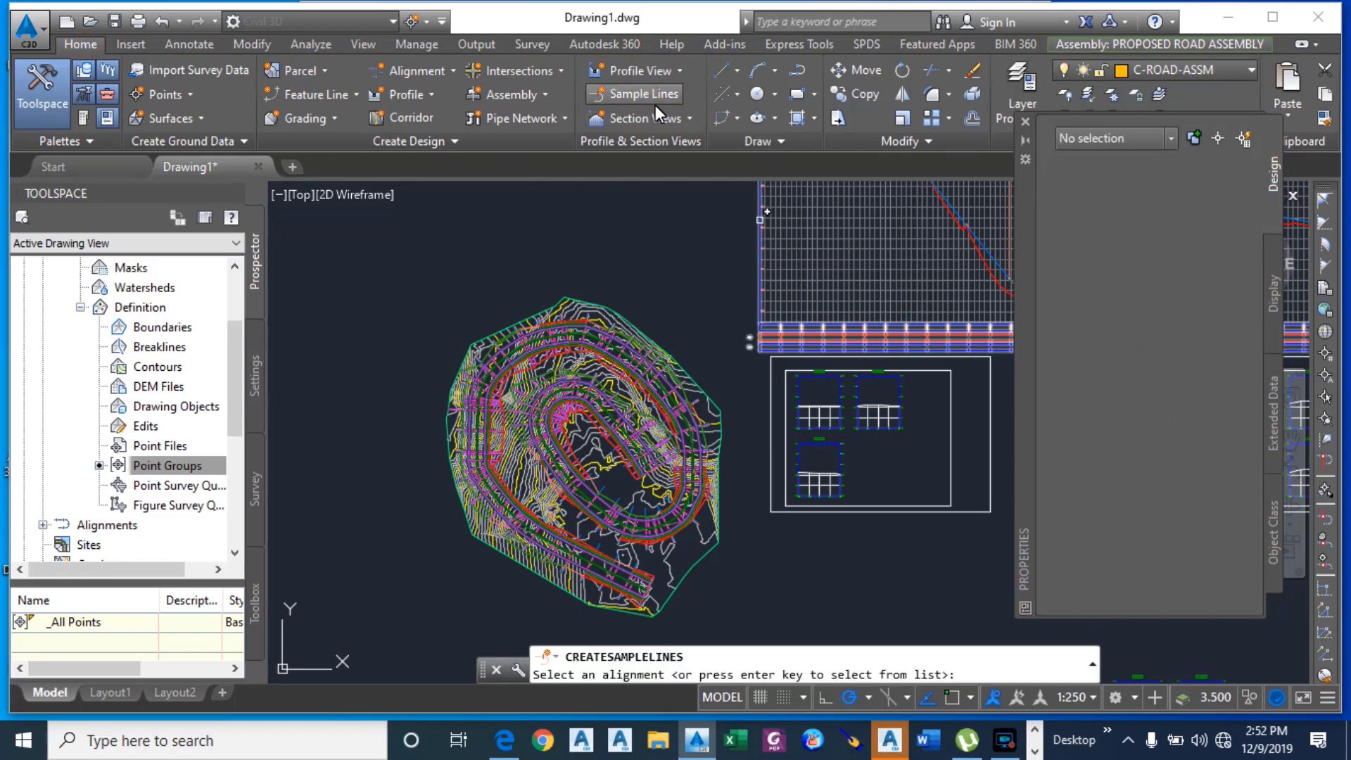
scroll(672, 512, "up", 6)
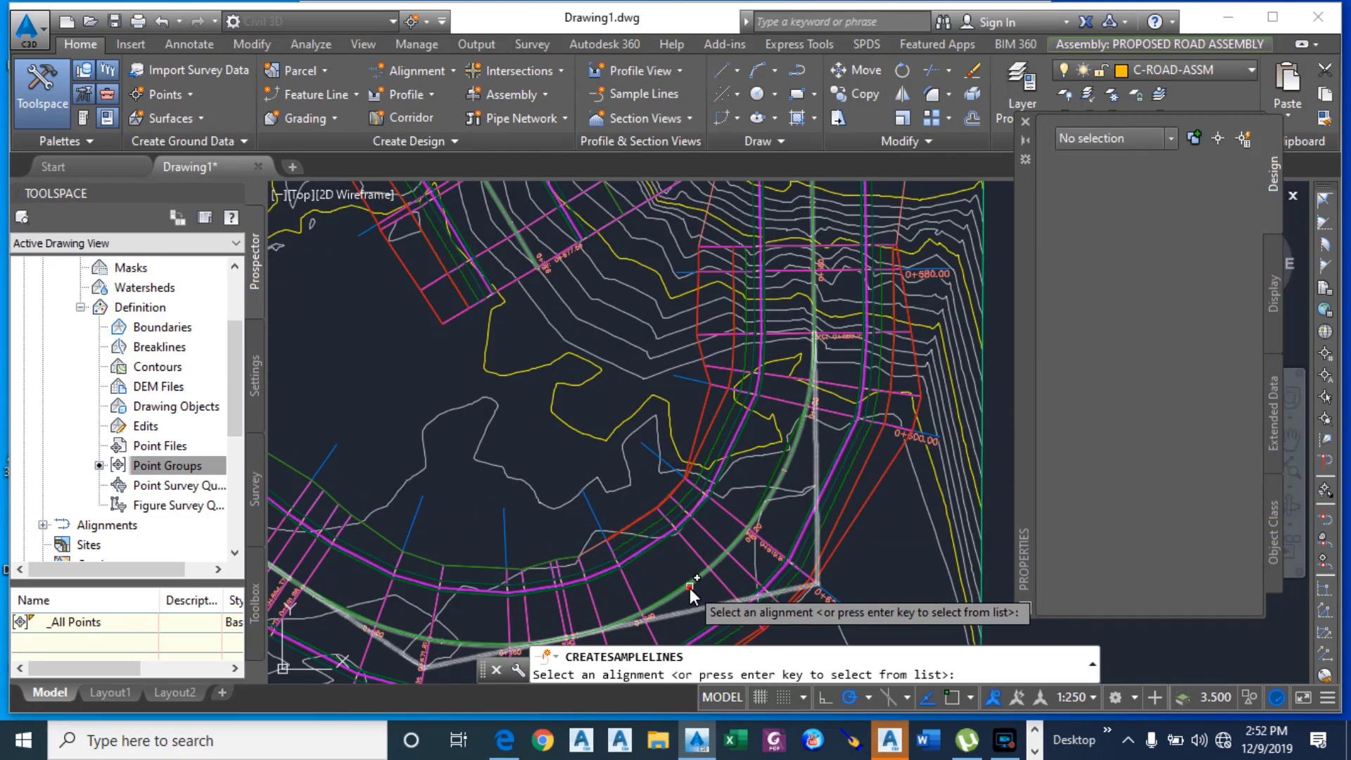
left_click(690, 583)
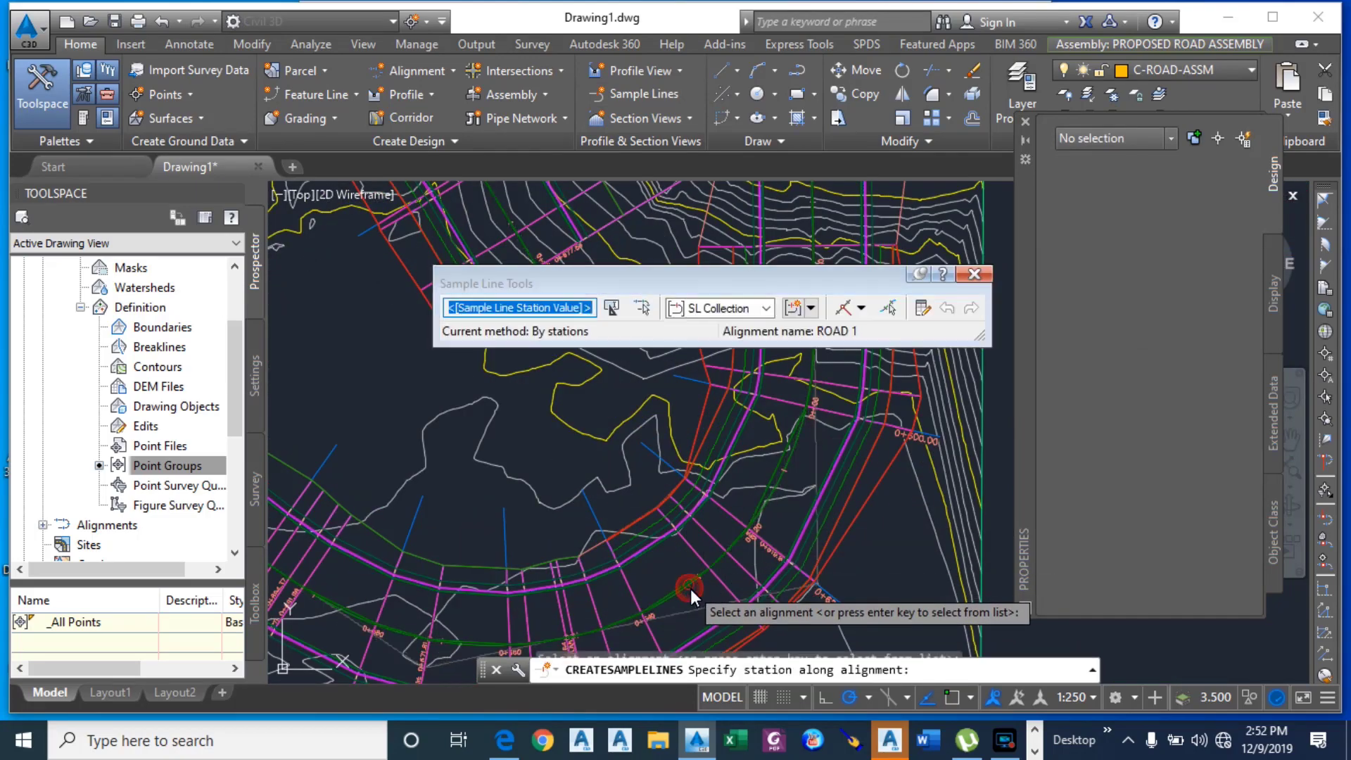
Step: Sample more sources for the ROAD 1 sample line group by adding PROPOSED CORRIDOR 1 to the sampled sources
left_click(812, 310)
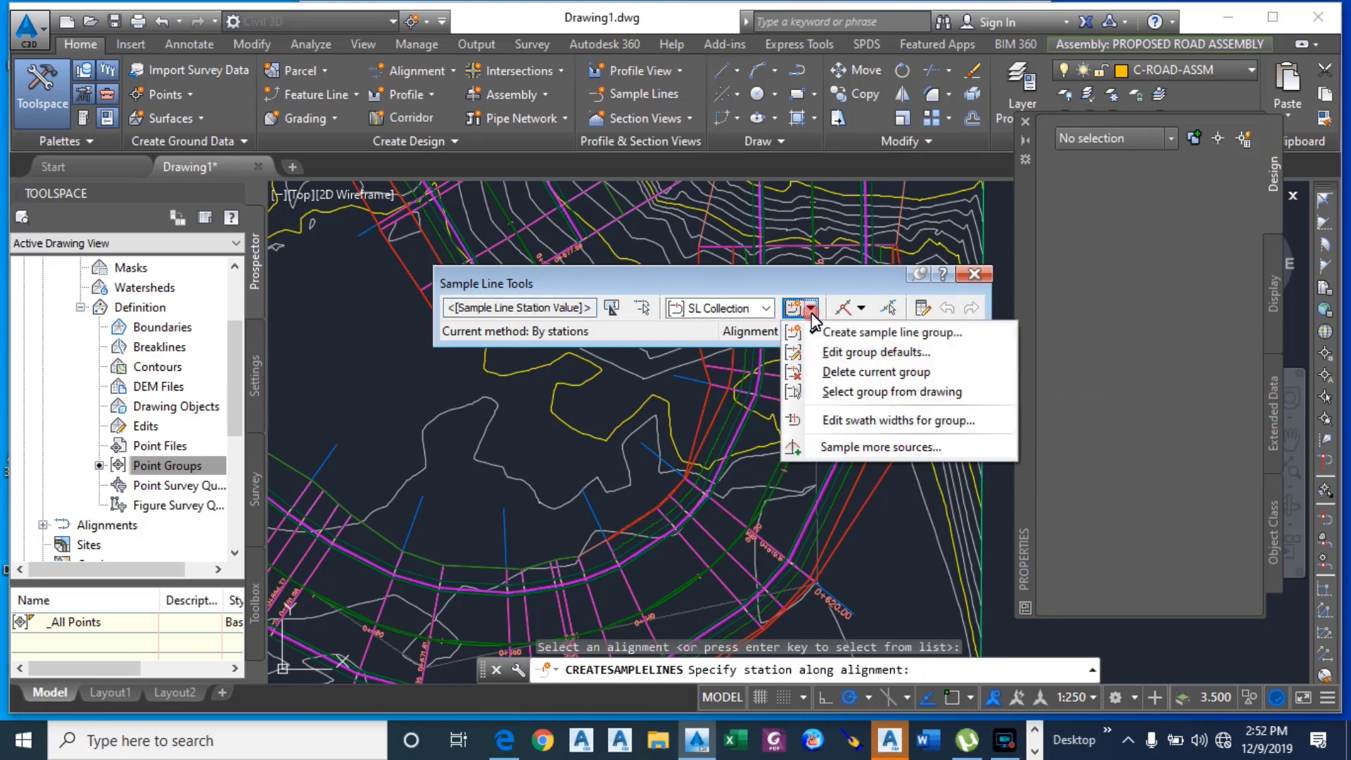
left_click(876, 449)
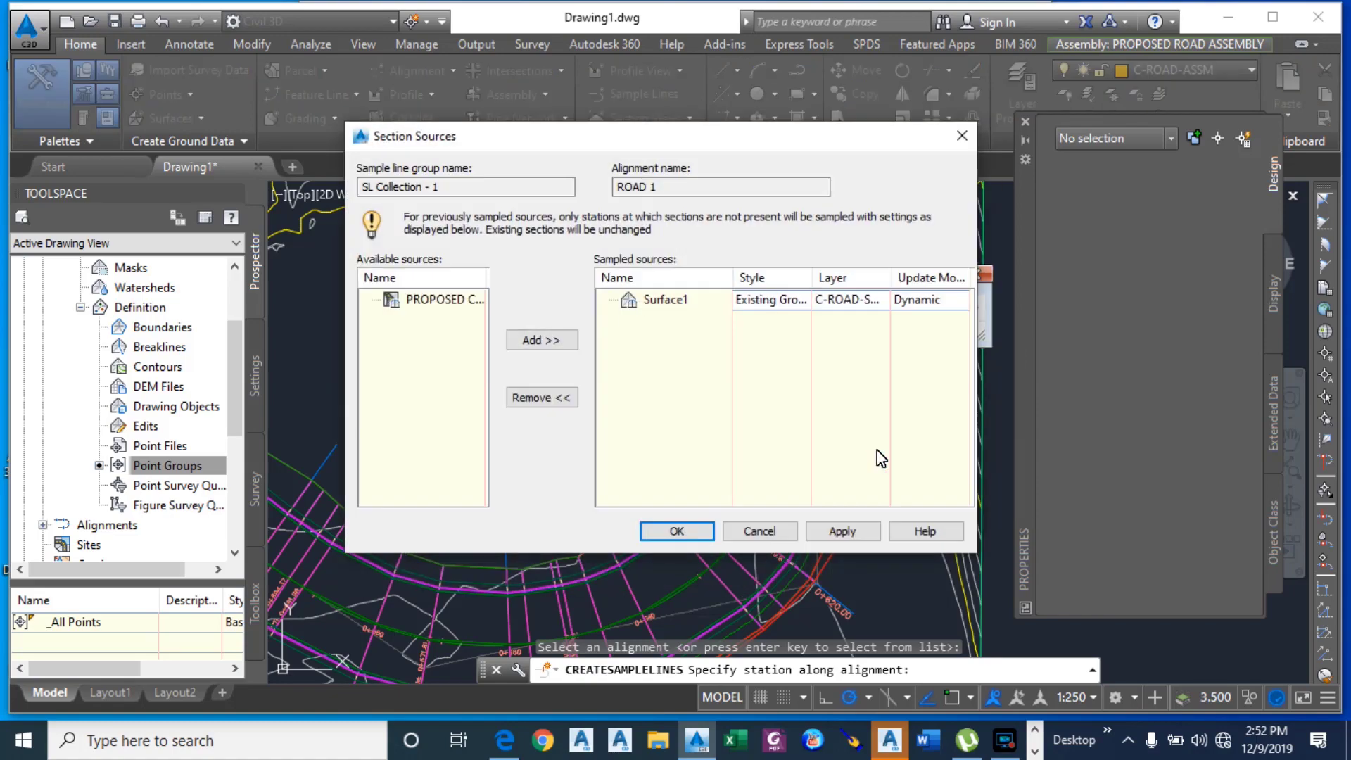
left_click(454, 301)
left_click(541, 344)
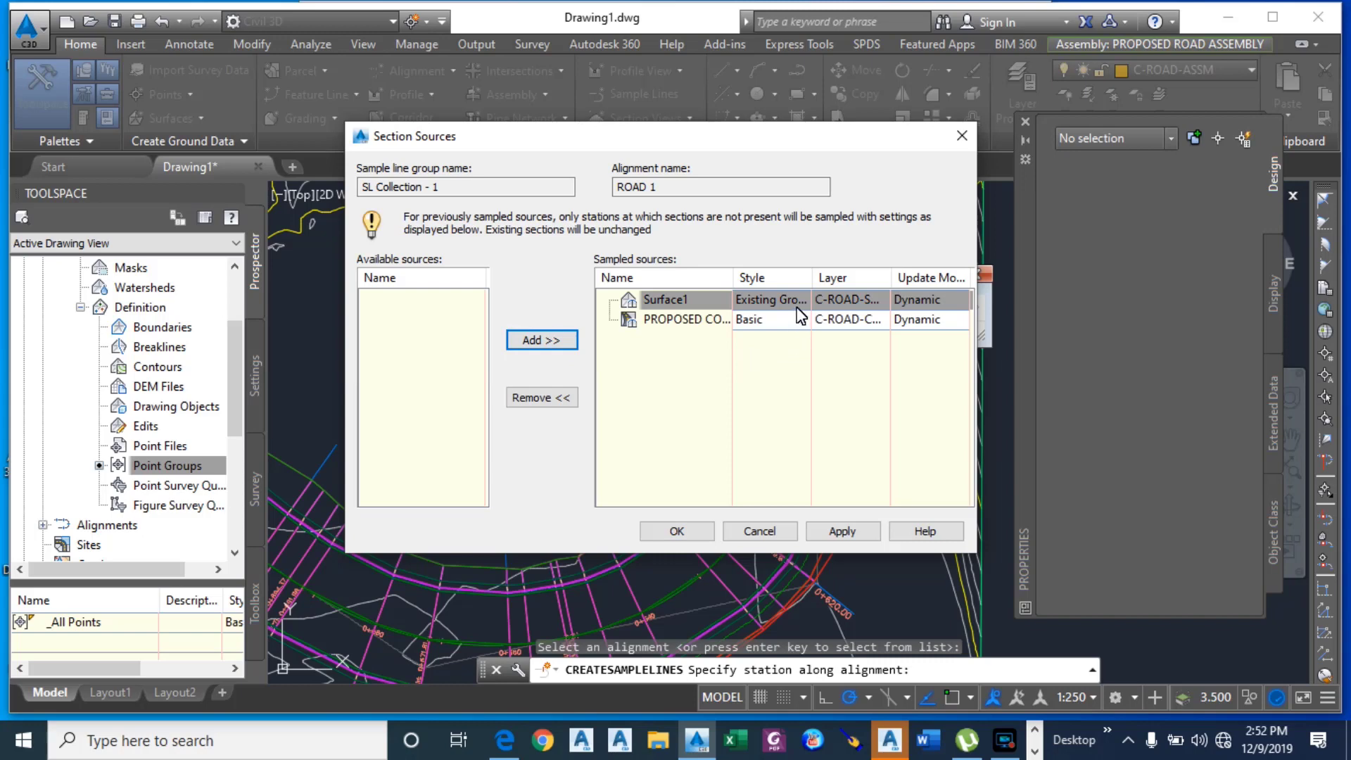
Step: Choose Basic as the code set style for the corridor's sampled sections
left_click(774, 325)
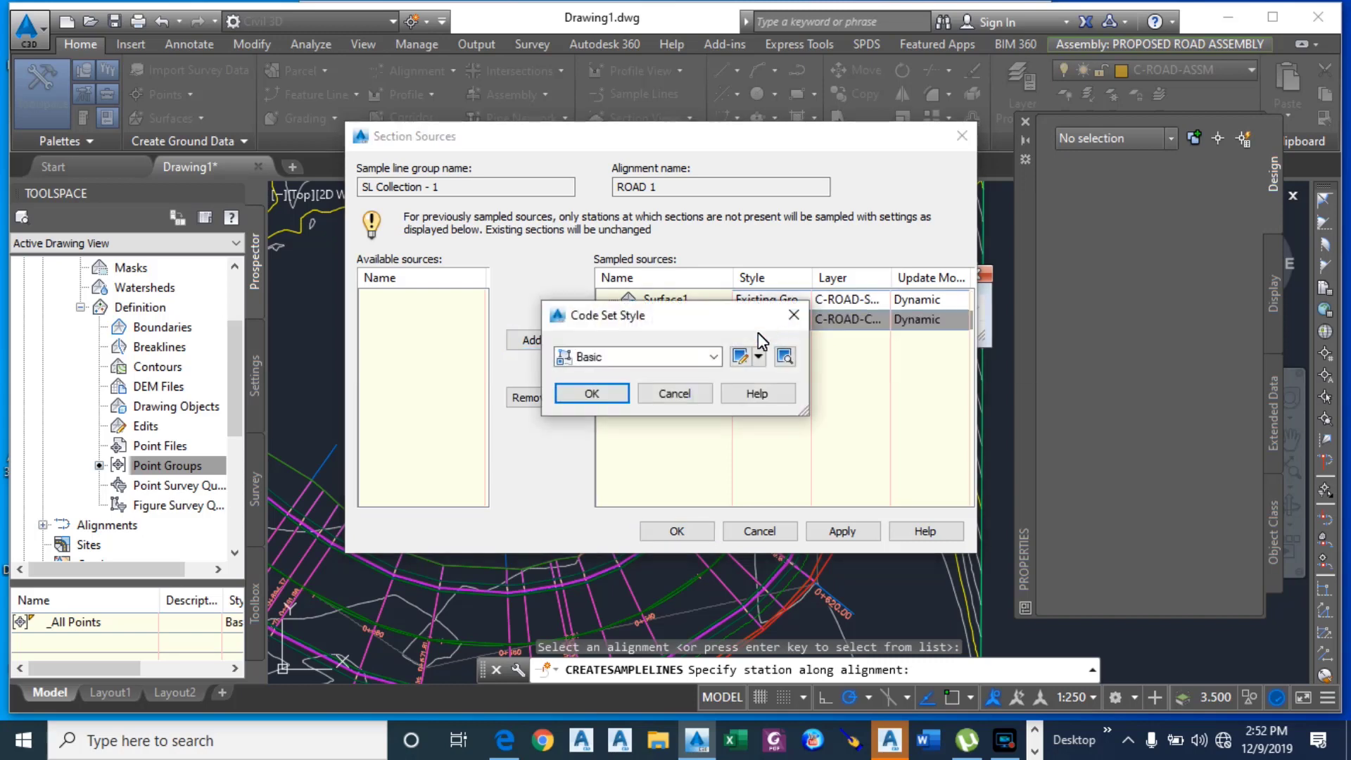
left_click(714, 357)
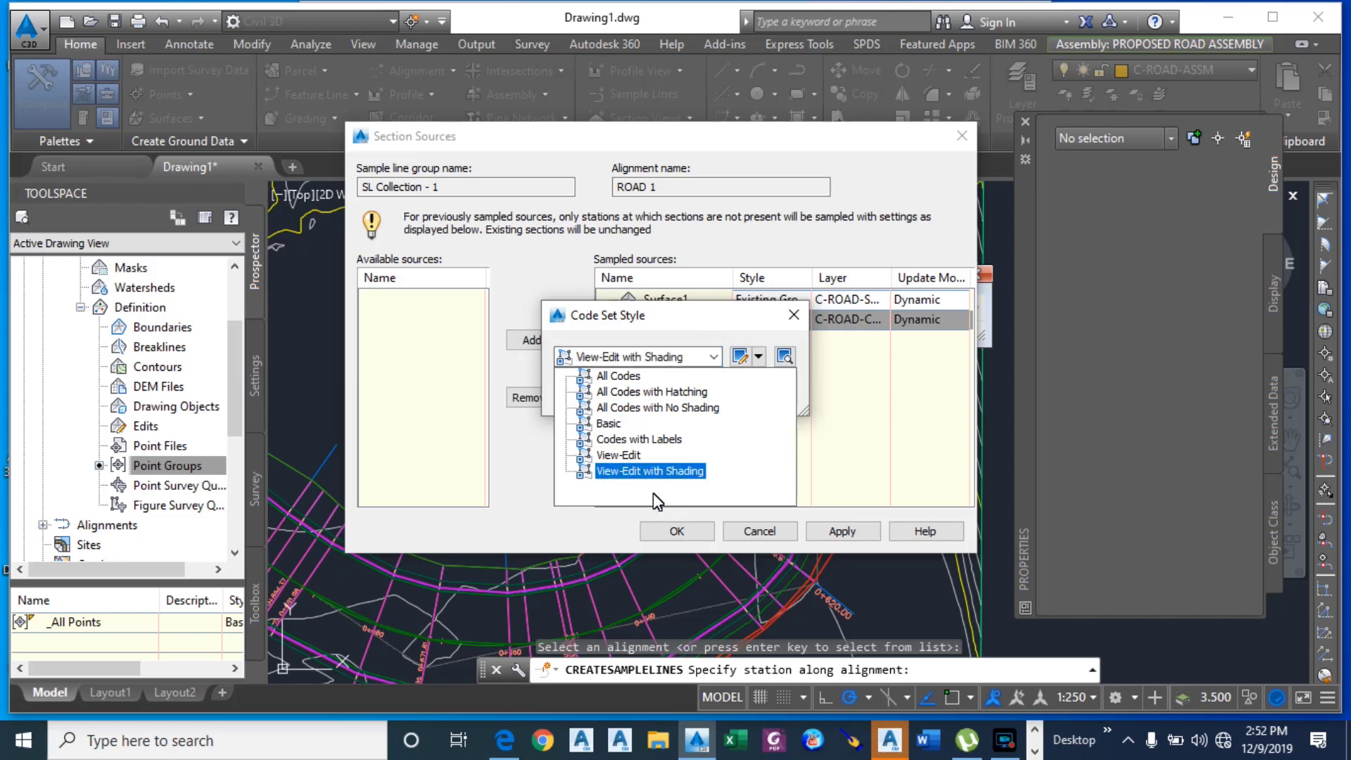
left_click(610, 423)
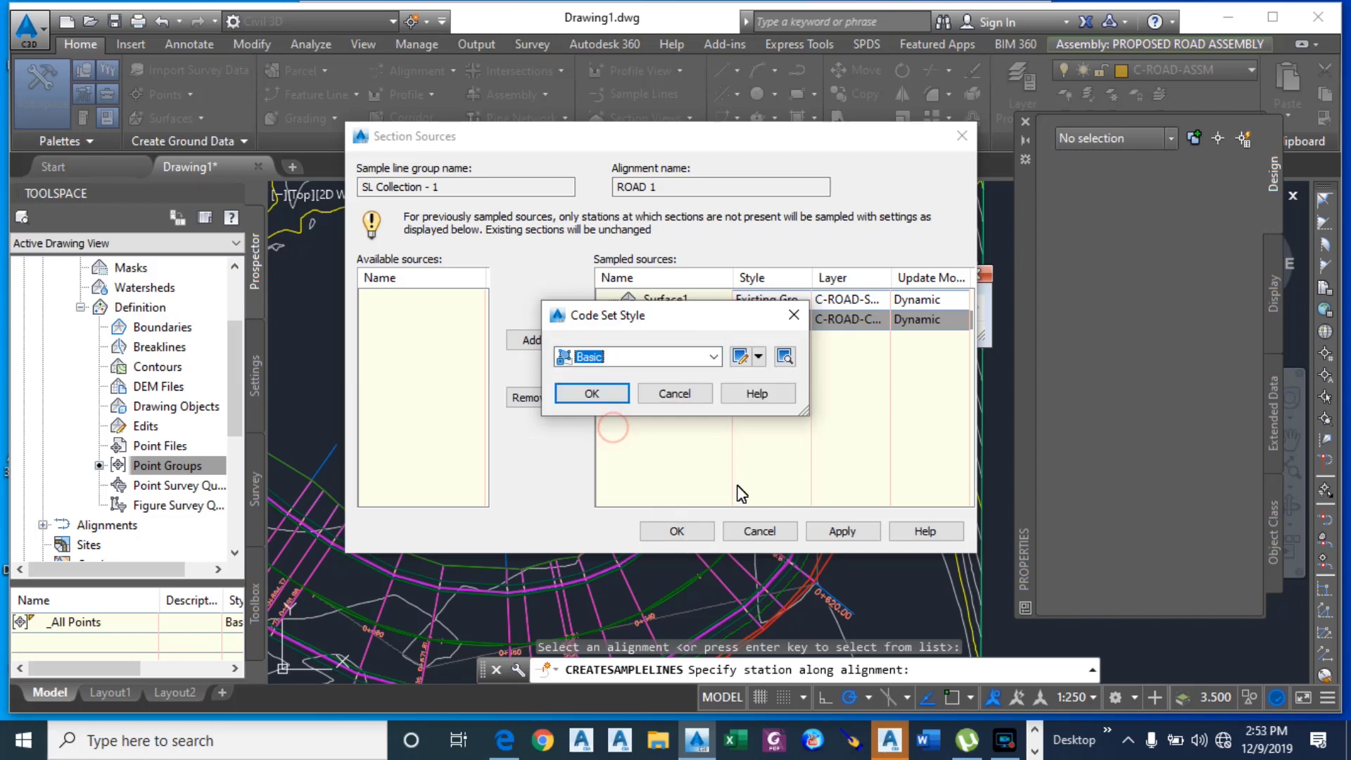
left_click(586, 386)
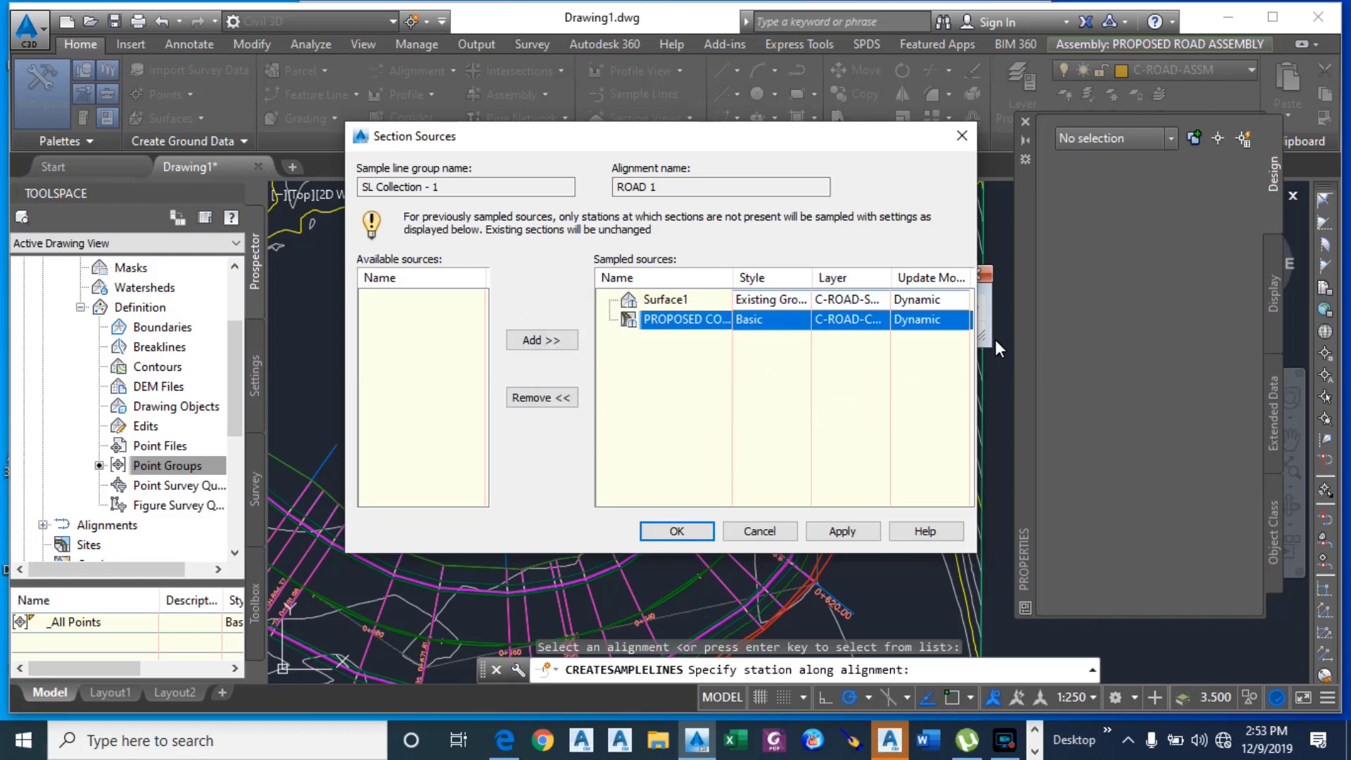
Step: Apply the section sources with the corridor's update mode kept on Dynamic, and end the sample line command
left_click_drag(865, 145, 748, 141)
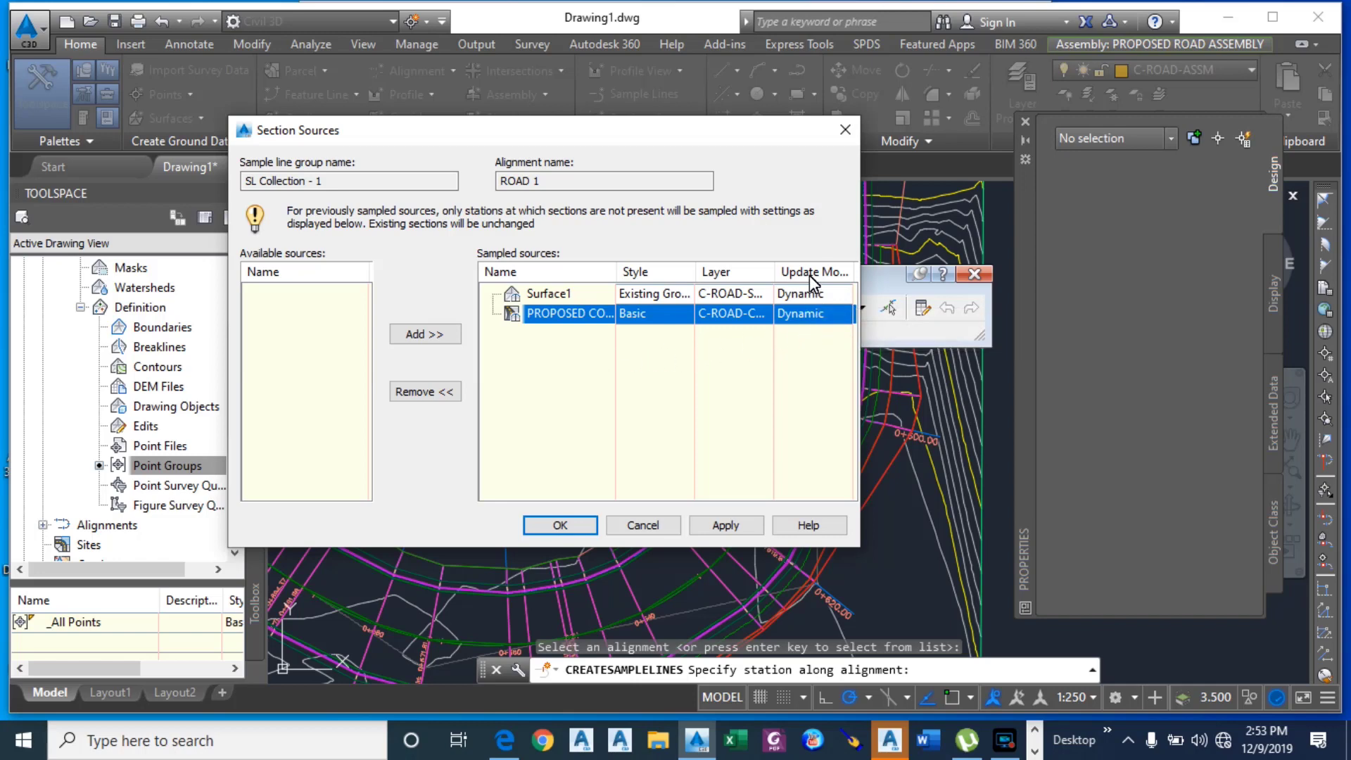
left_click(797, 316)
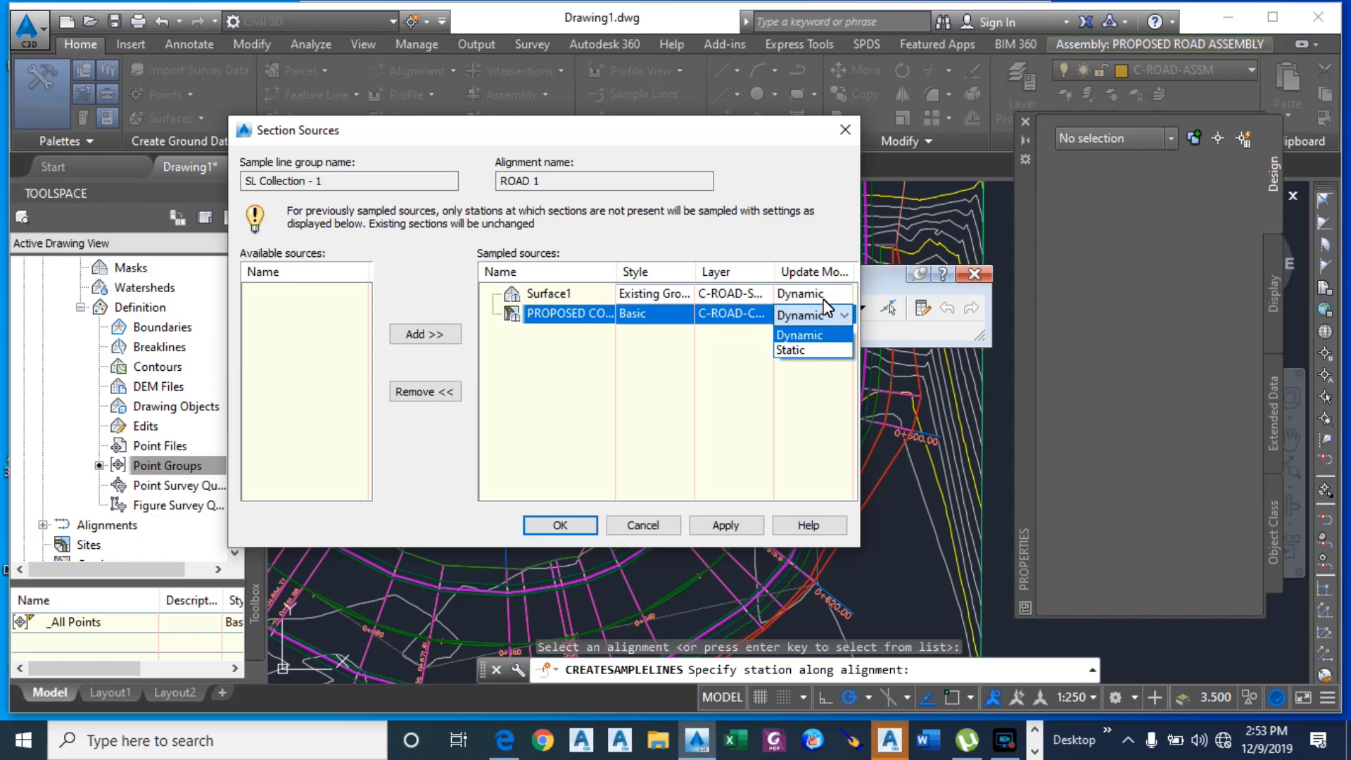
left_click(805, 296)
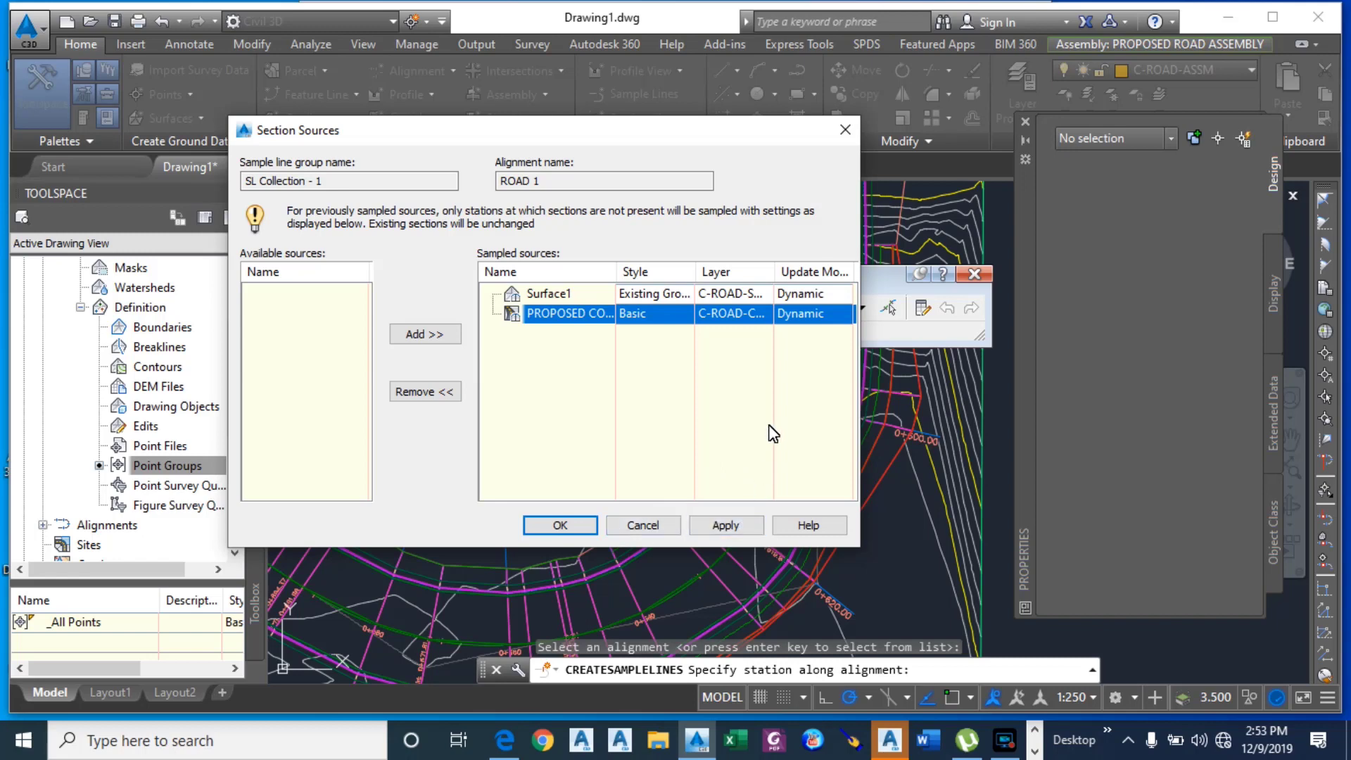
left_click(732, 522)
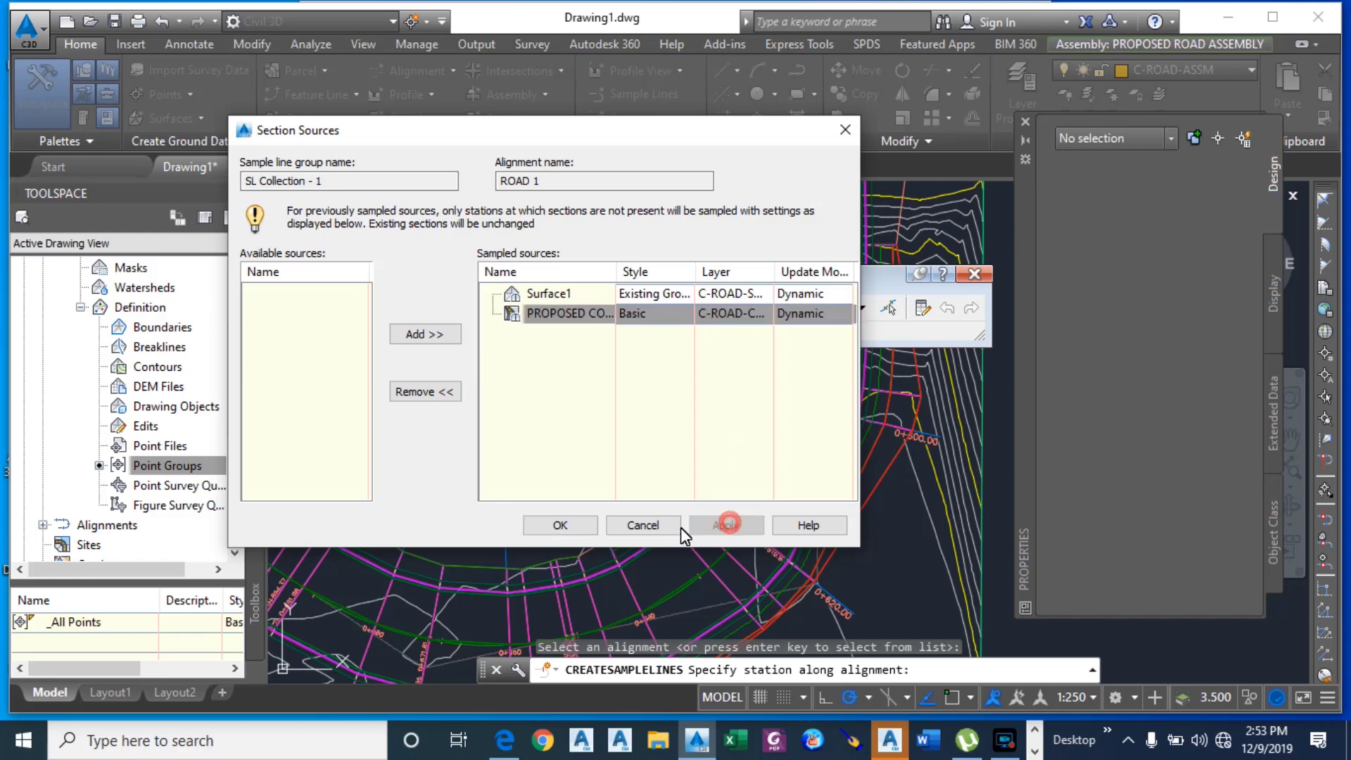
left_click(560, 526)
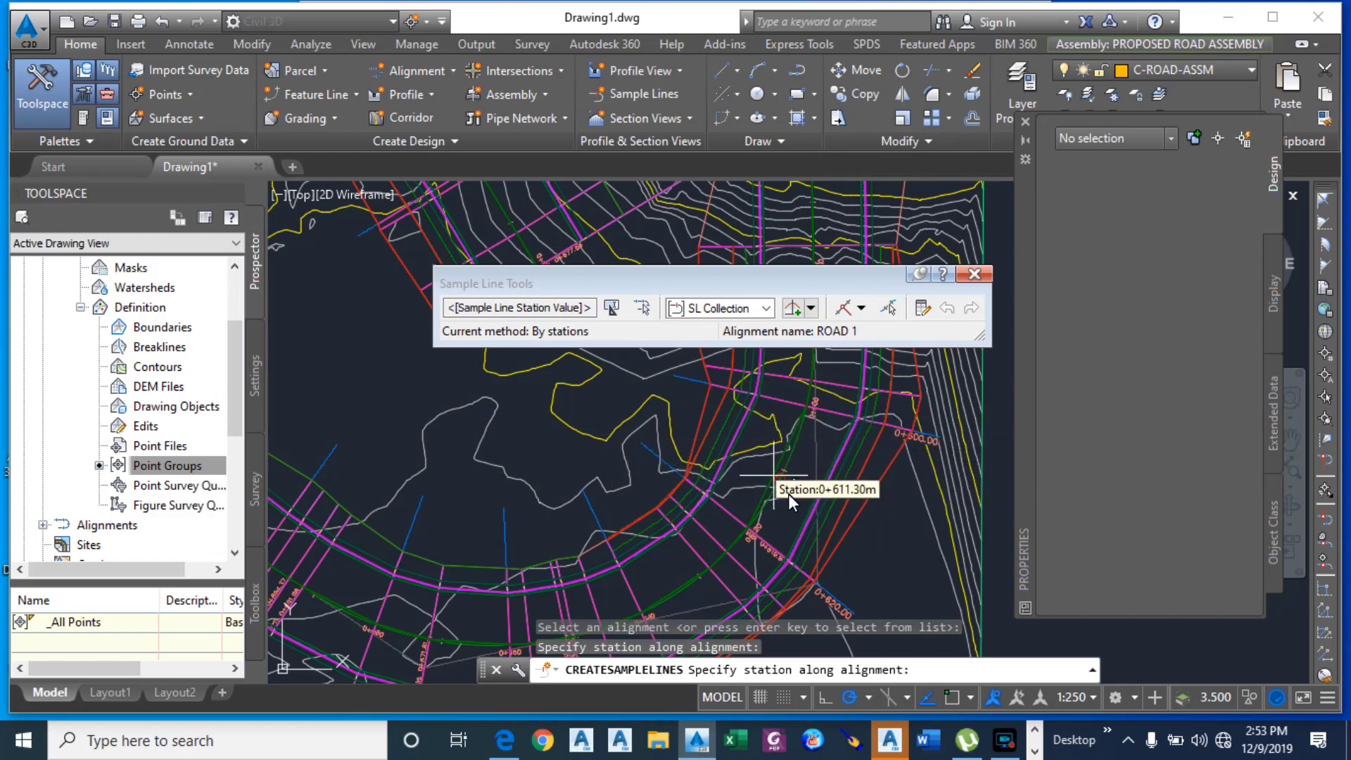
left_click(867, 527)
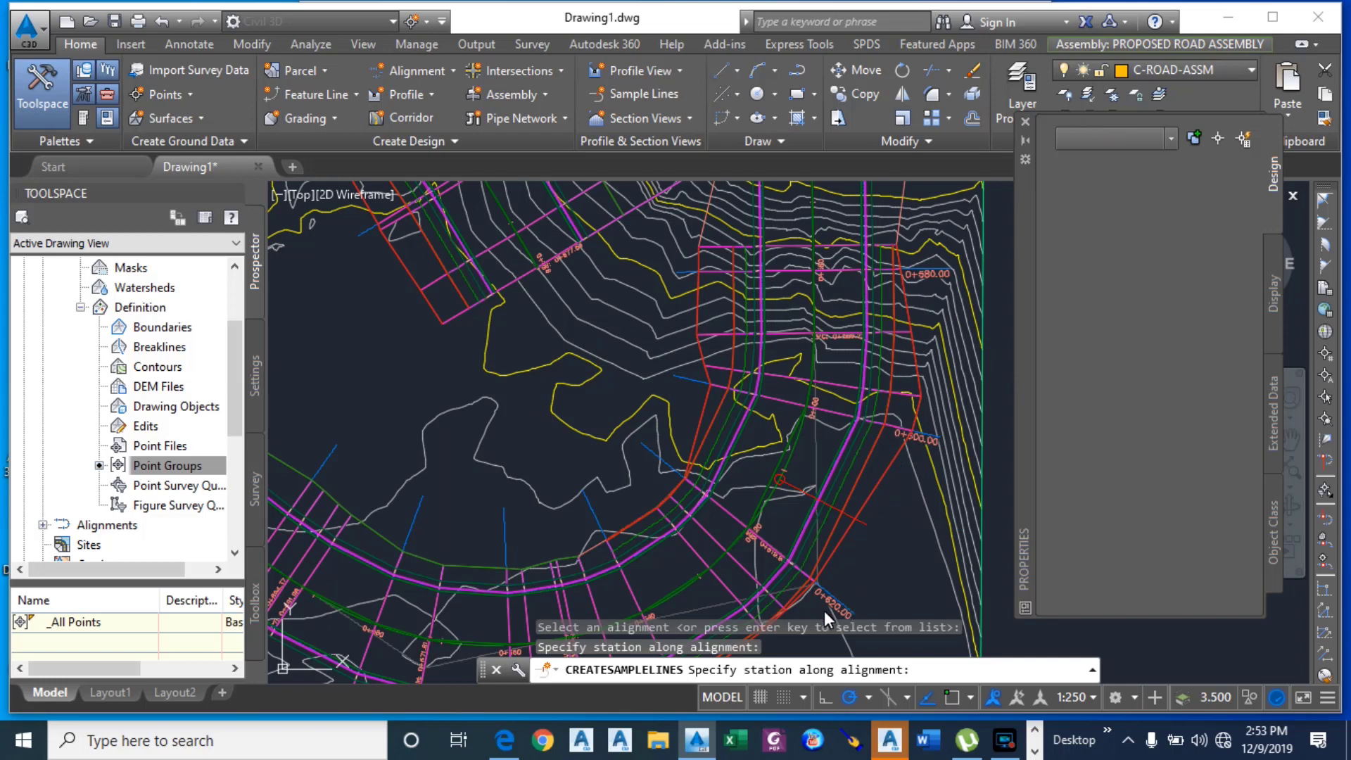
key("Return")
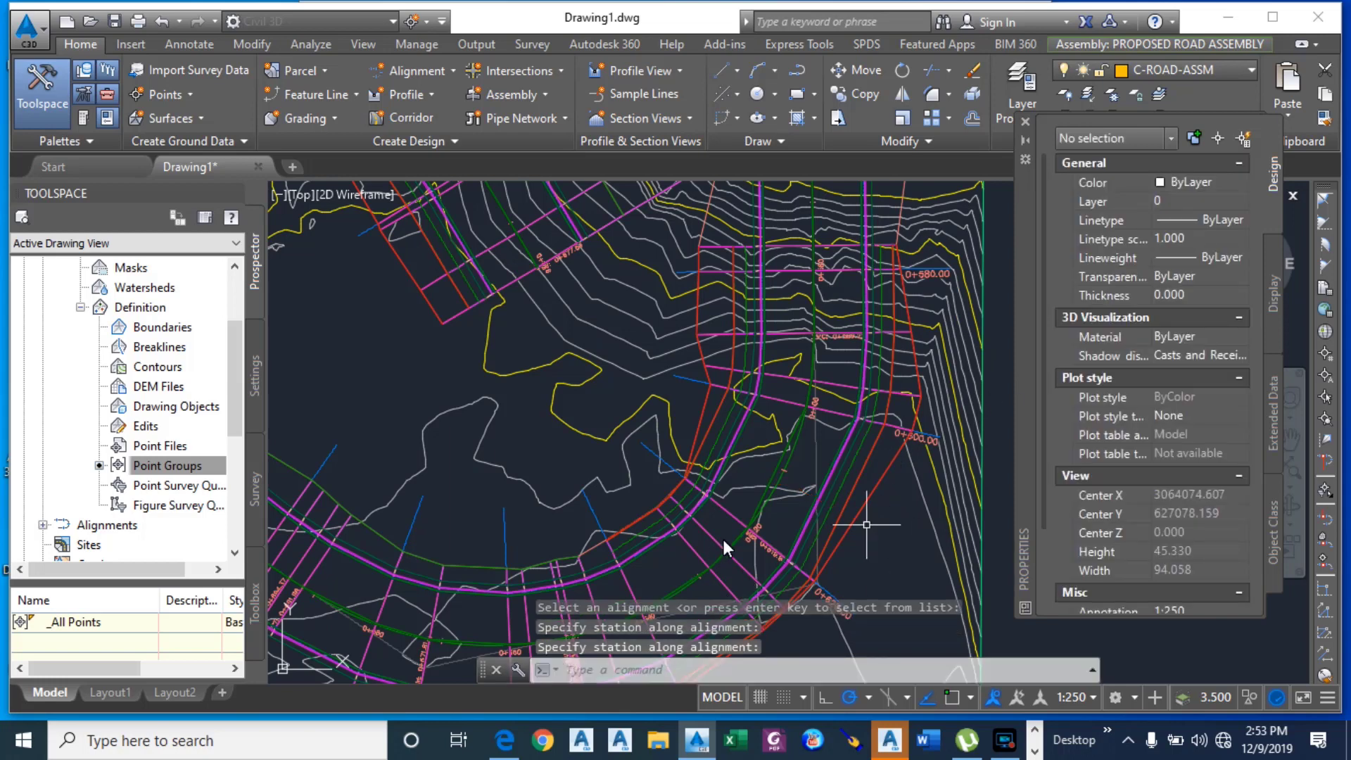
key("Return")
scroll(774, 527, "down", 2)
scroll(885, 506, "down", 3)
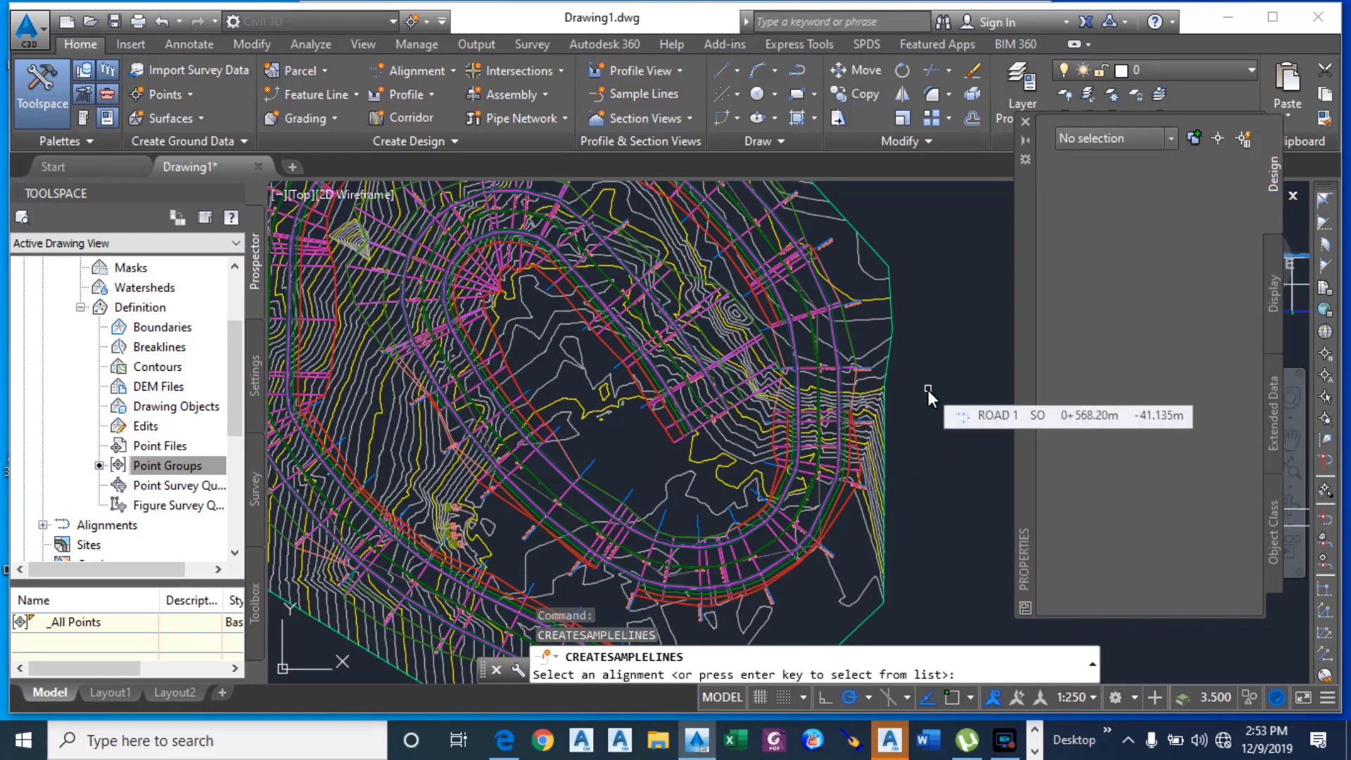
key("Escape")
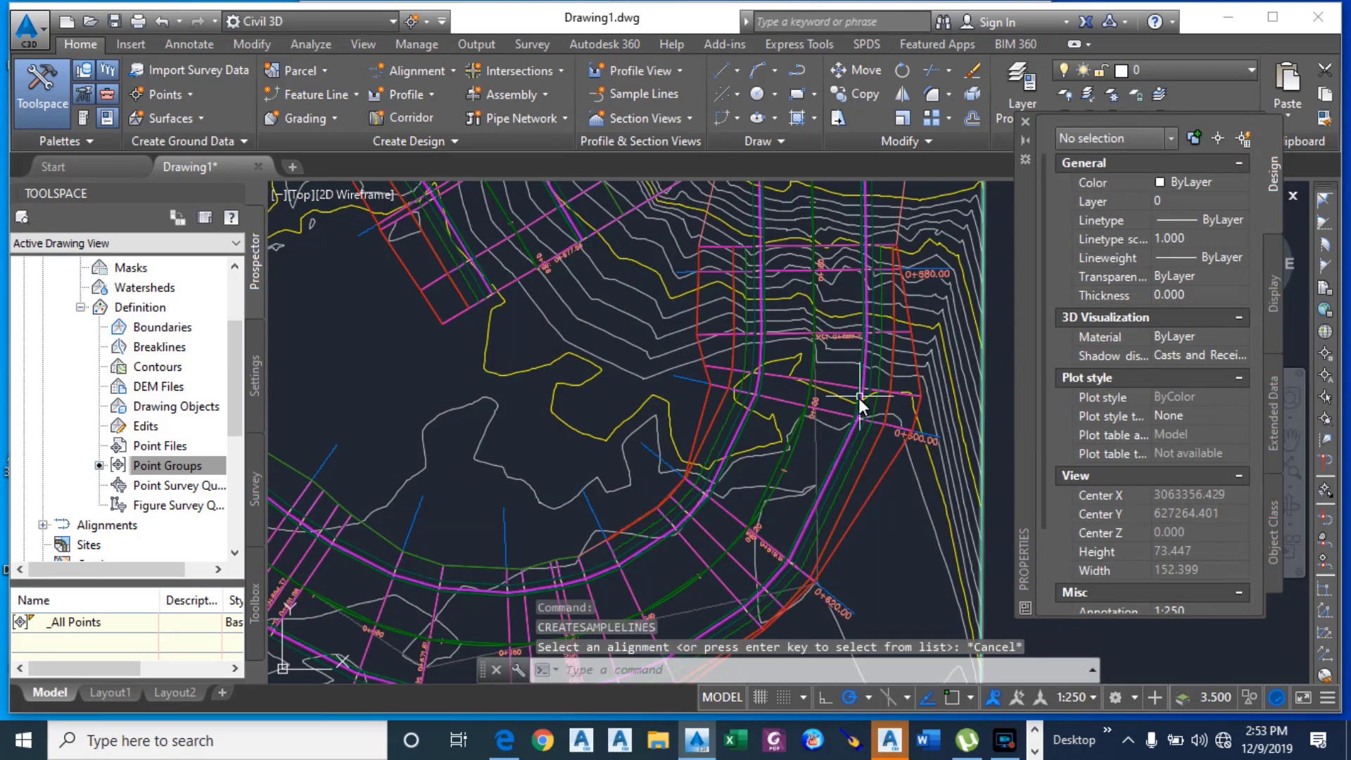
Step: Examine several section views across the sheet, comparing the sampled corridor cross-section with the existing ground line
scroll(850, 388, "down", 2)
scroll(800, 394, "down", 5)
scroll(762, 442, "up", 8)
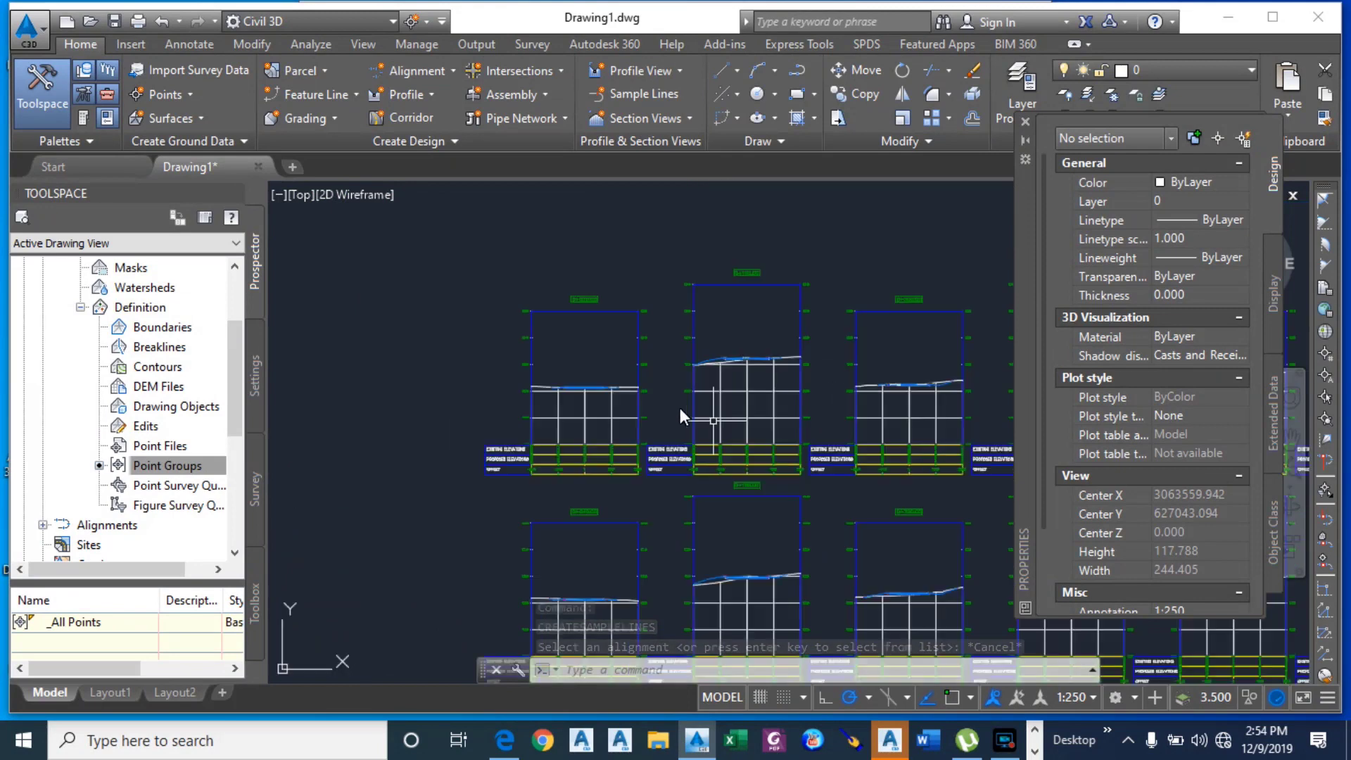
scroll(721, 395, "down", 2)
scroll(601, 402, "up", 5)
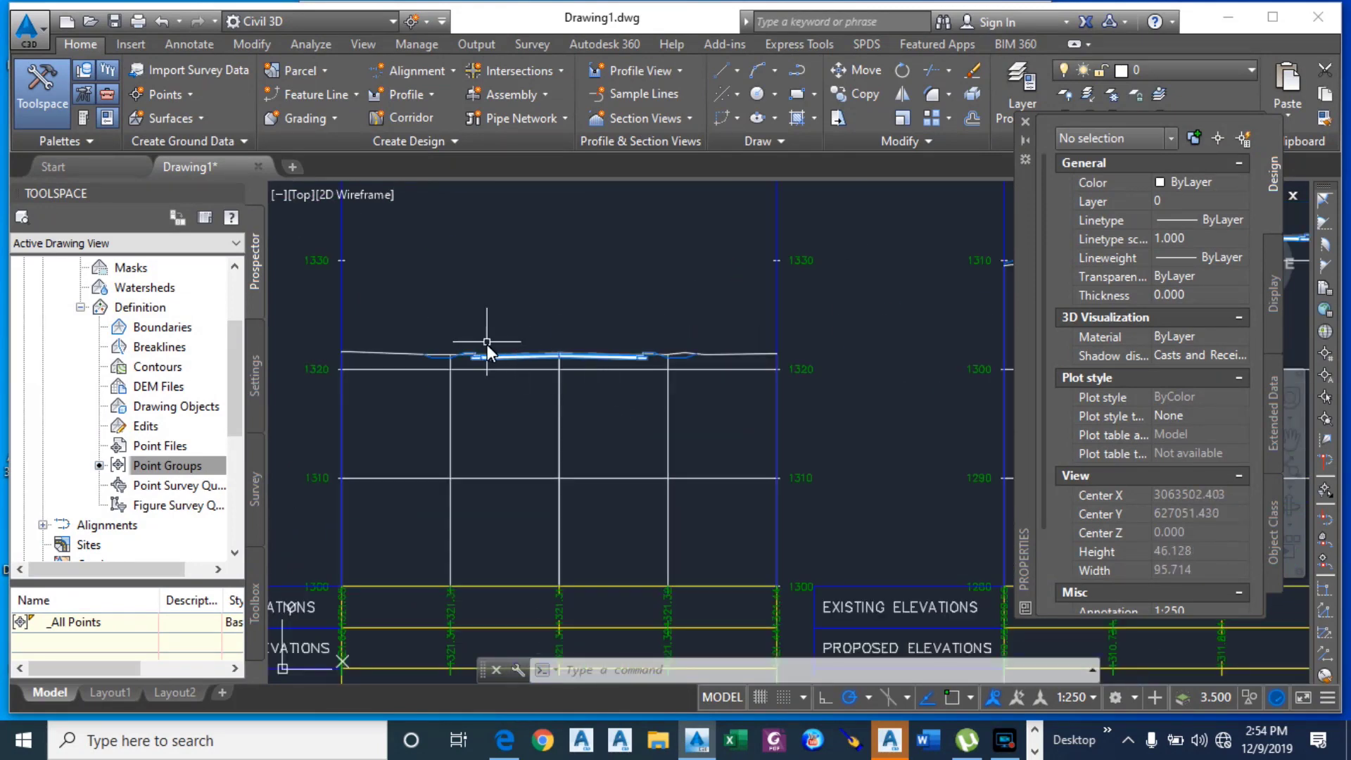
scroll(496, 350, "up", 3)
scroll(497, 351, "down", 3)
scroll(486, 374, "down", 3)
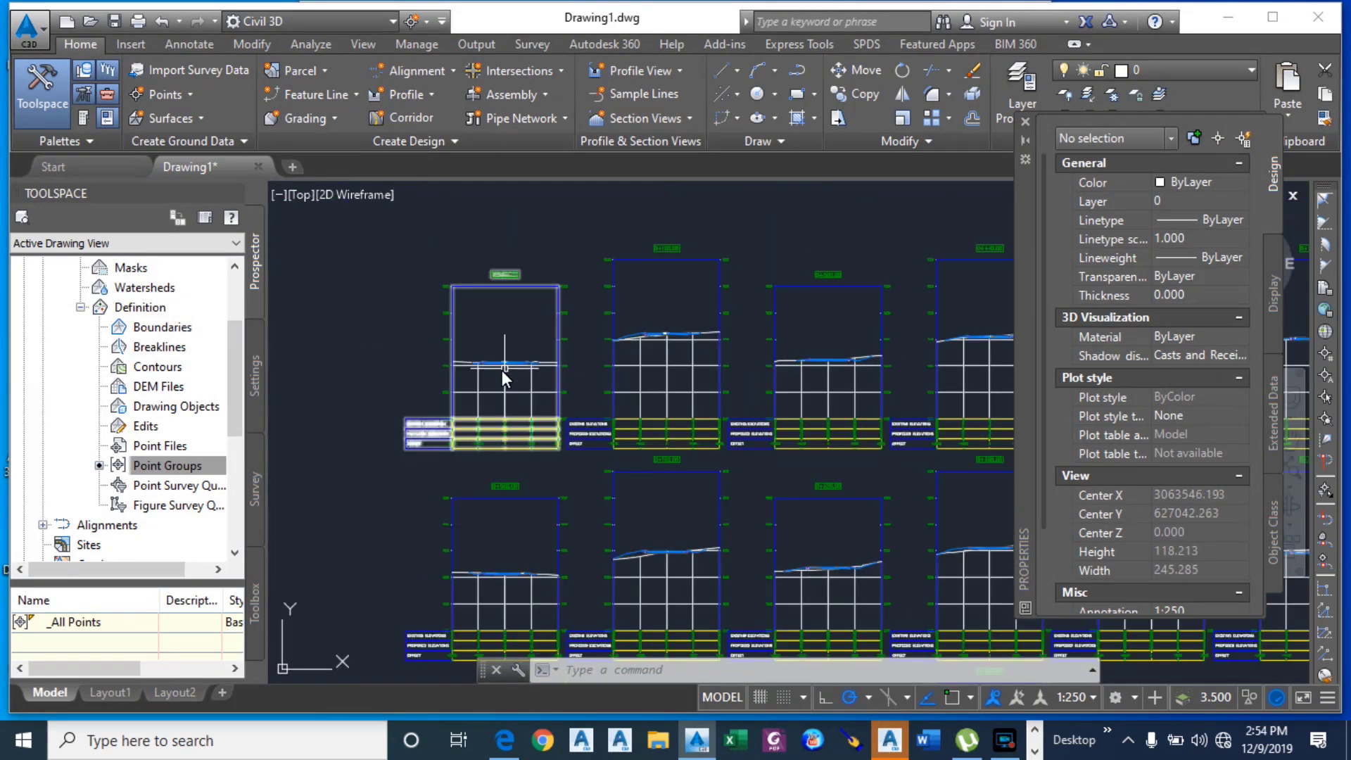
scroll(658, 339, "up", 7)
scroll(549, 365, "down", 3)
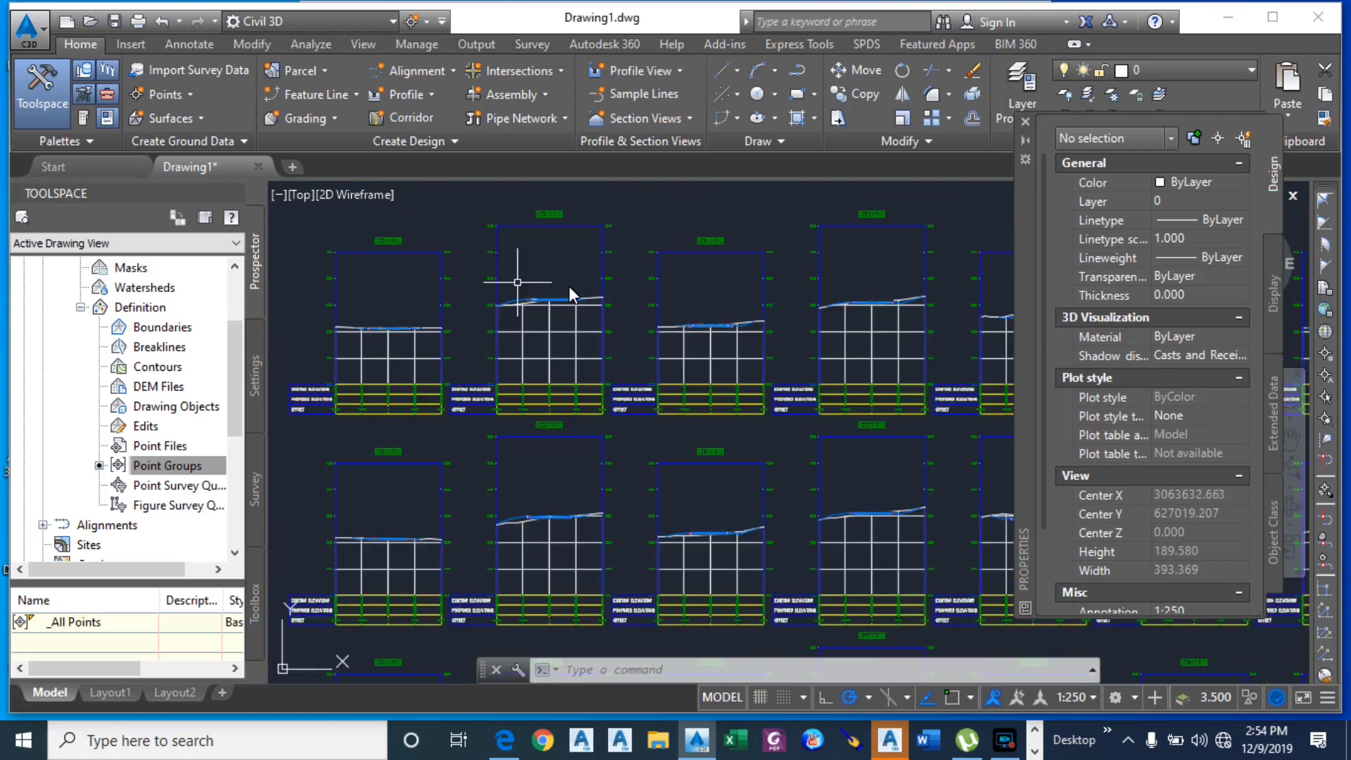
scroll(622, 299, "up", 4)
scroll(746, 273, "down", 5)
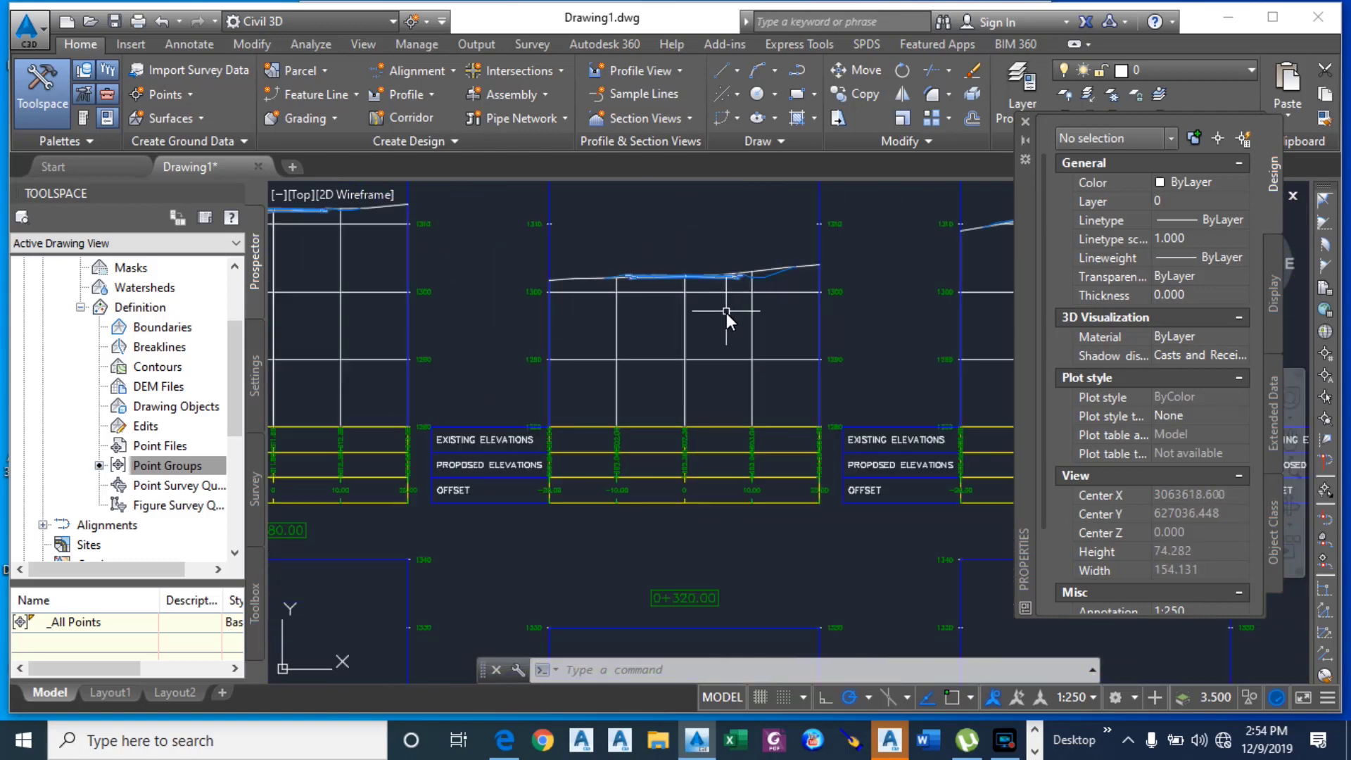
scroll(587, 348, "up", 3)
scroll(593, 320, "up", 2)
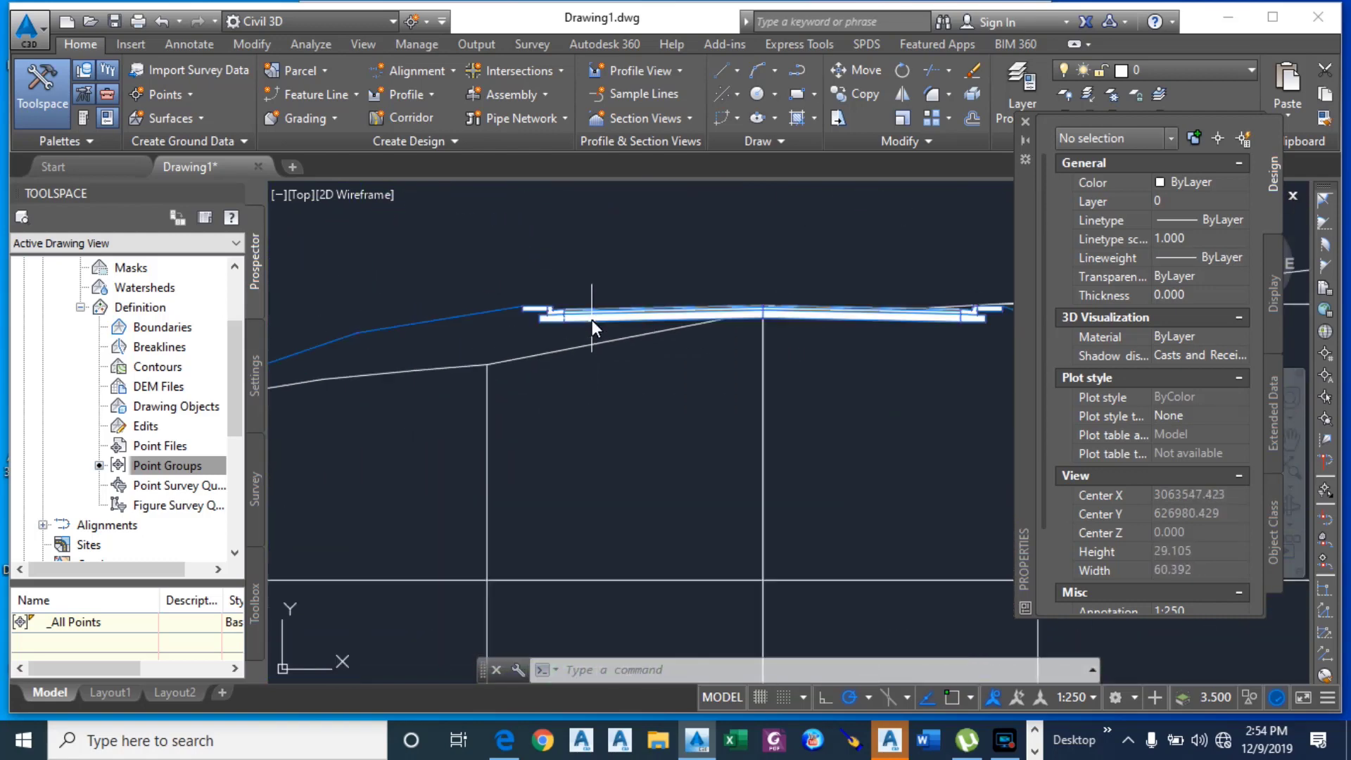
scroll(657, 321, "down", 8)
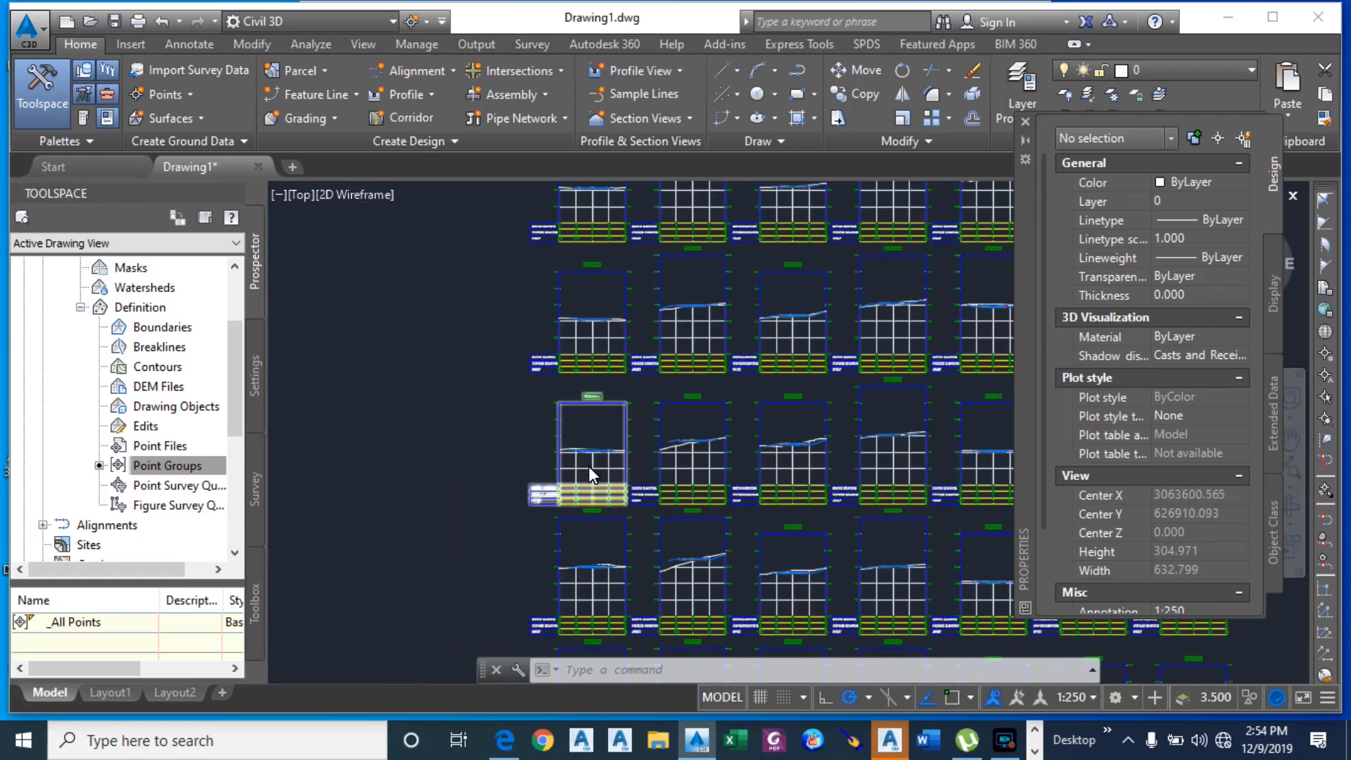
scroll(569, 403, "up", 15)
scroll(577, 402, "down", 3)
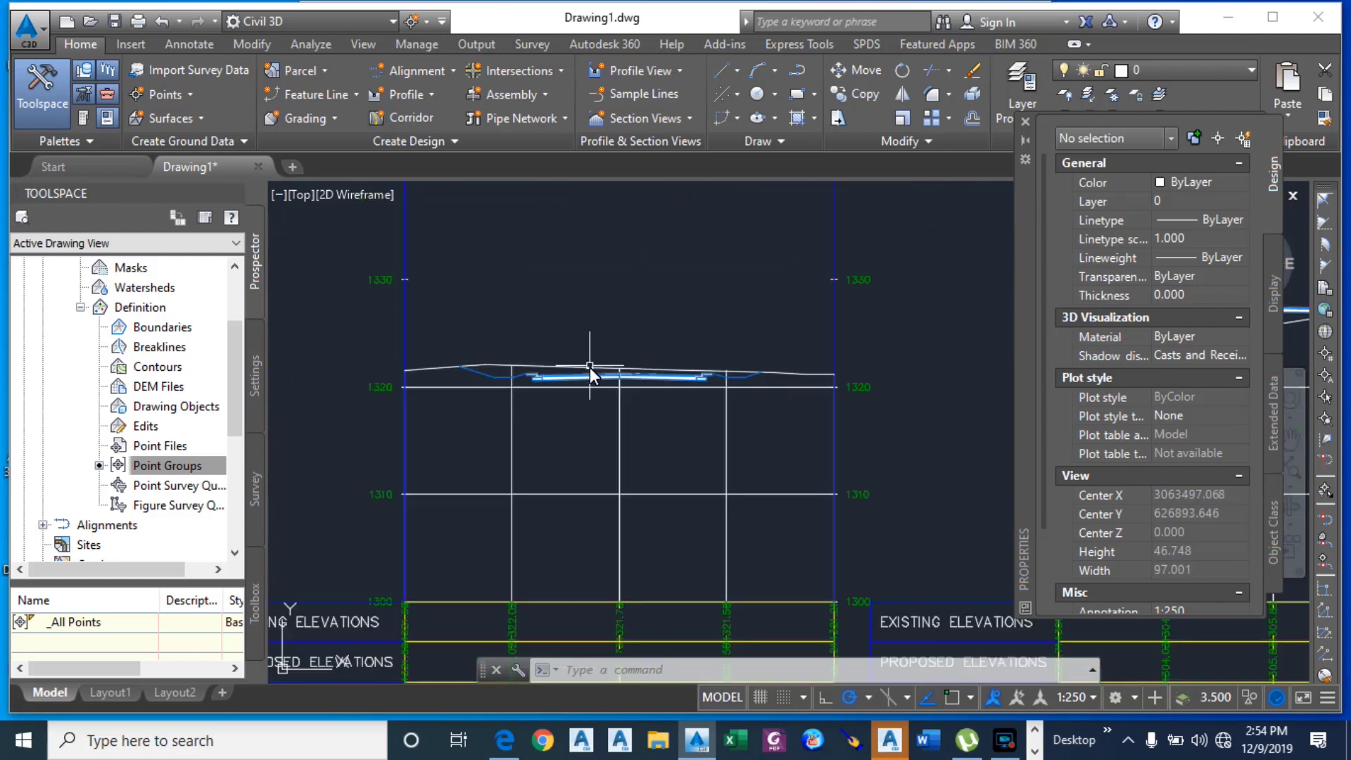
scroll(590, 367, "up", 2)
scroll(542, 335, "up", 1)
scroll(542, 316, "down", 5)
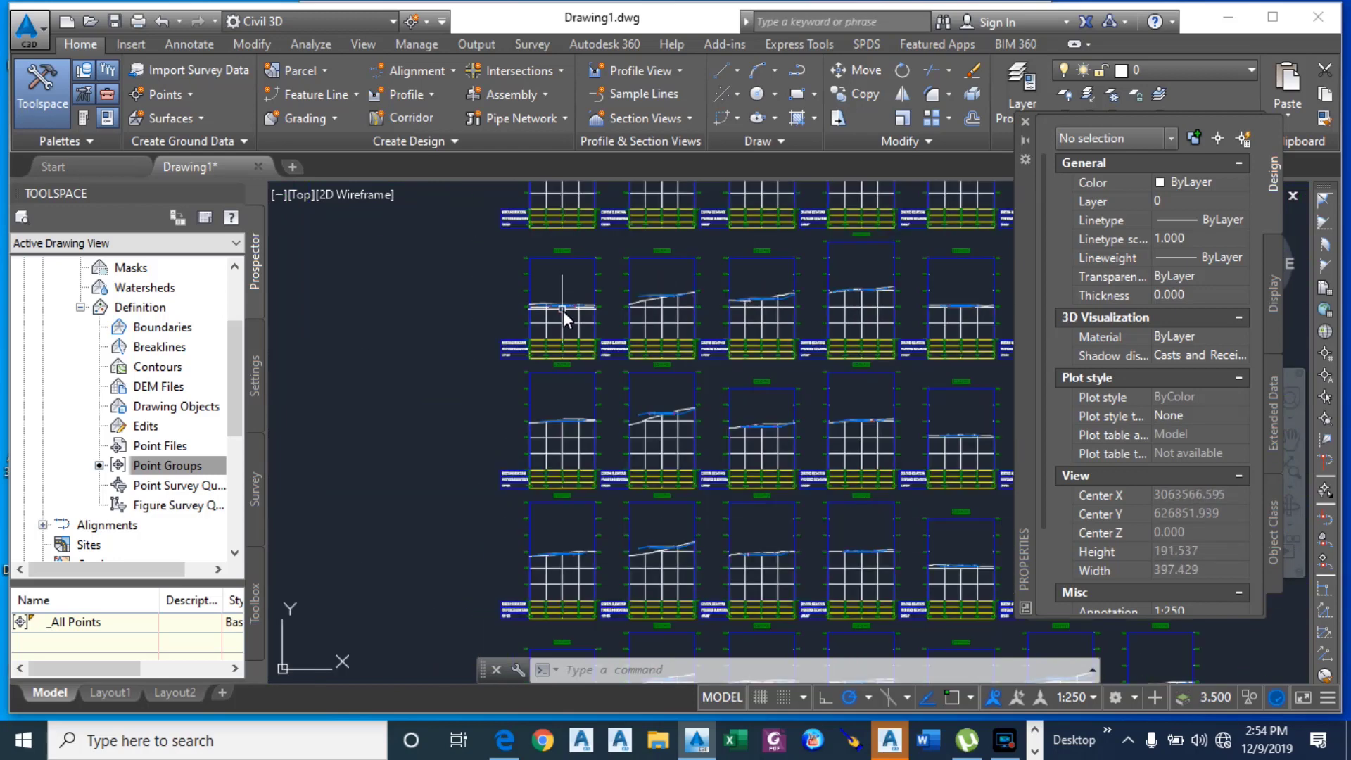
Step: Inspect the pavement, side slopes and ditch against existing ground in the section at station 0+200.00 and the neighbouring sections
scroll(649, 302, "up", 4)
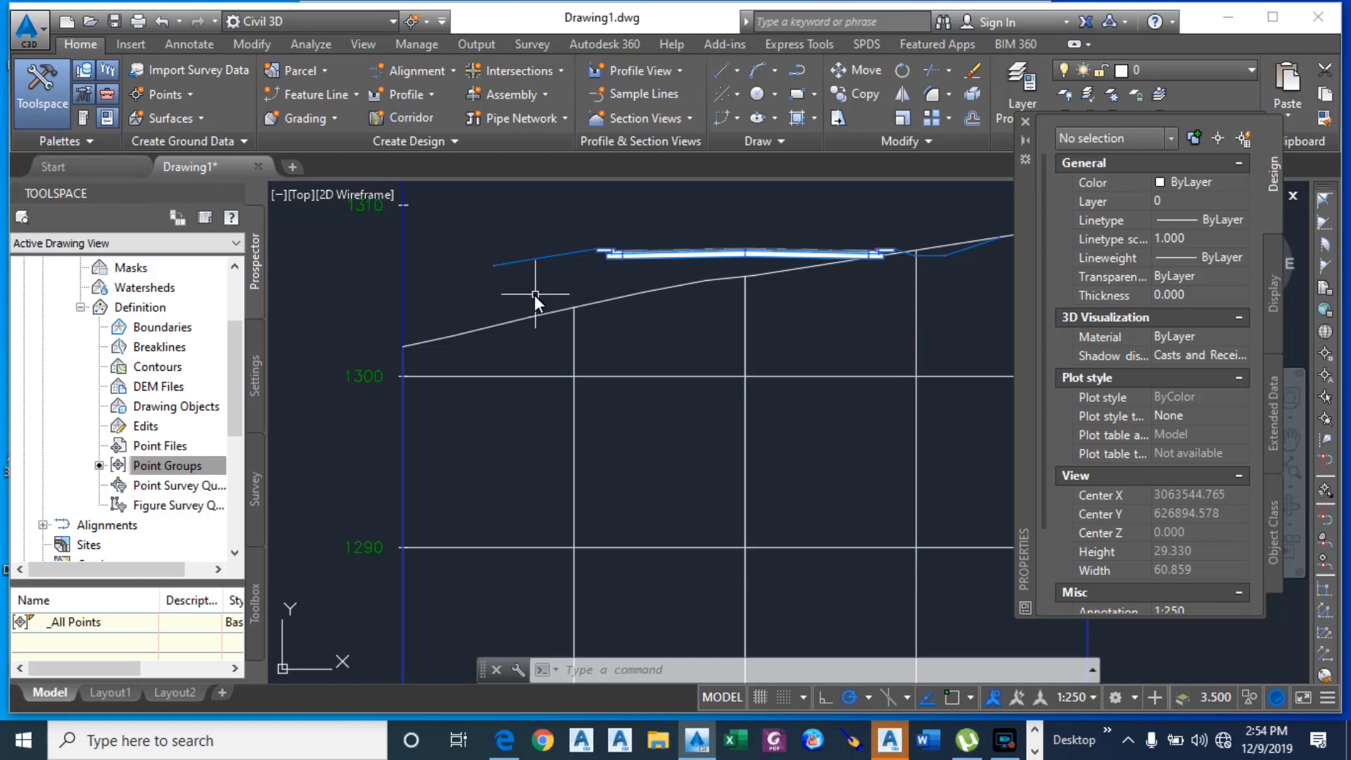
scroll(514, 268, "down", 6)
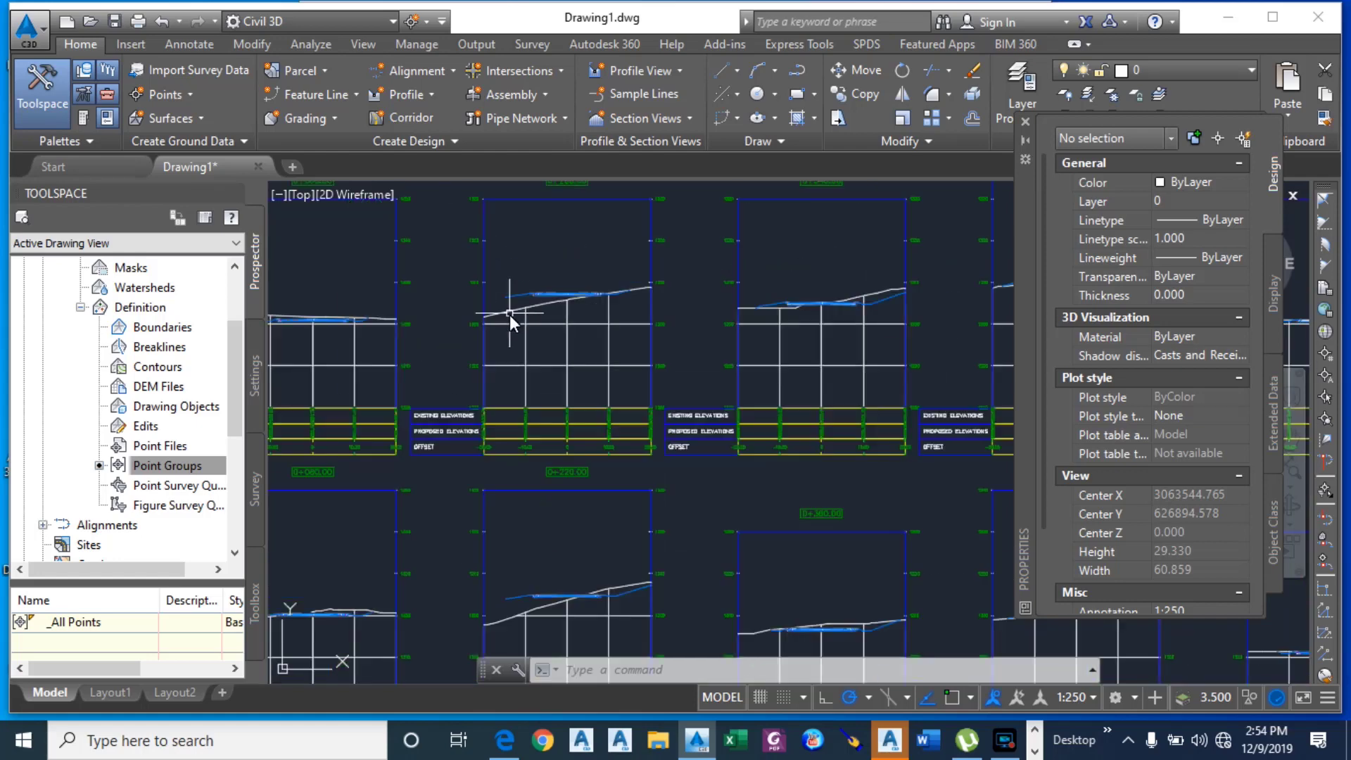
mouse_move(509, 315)
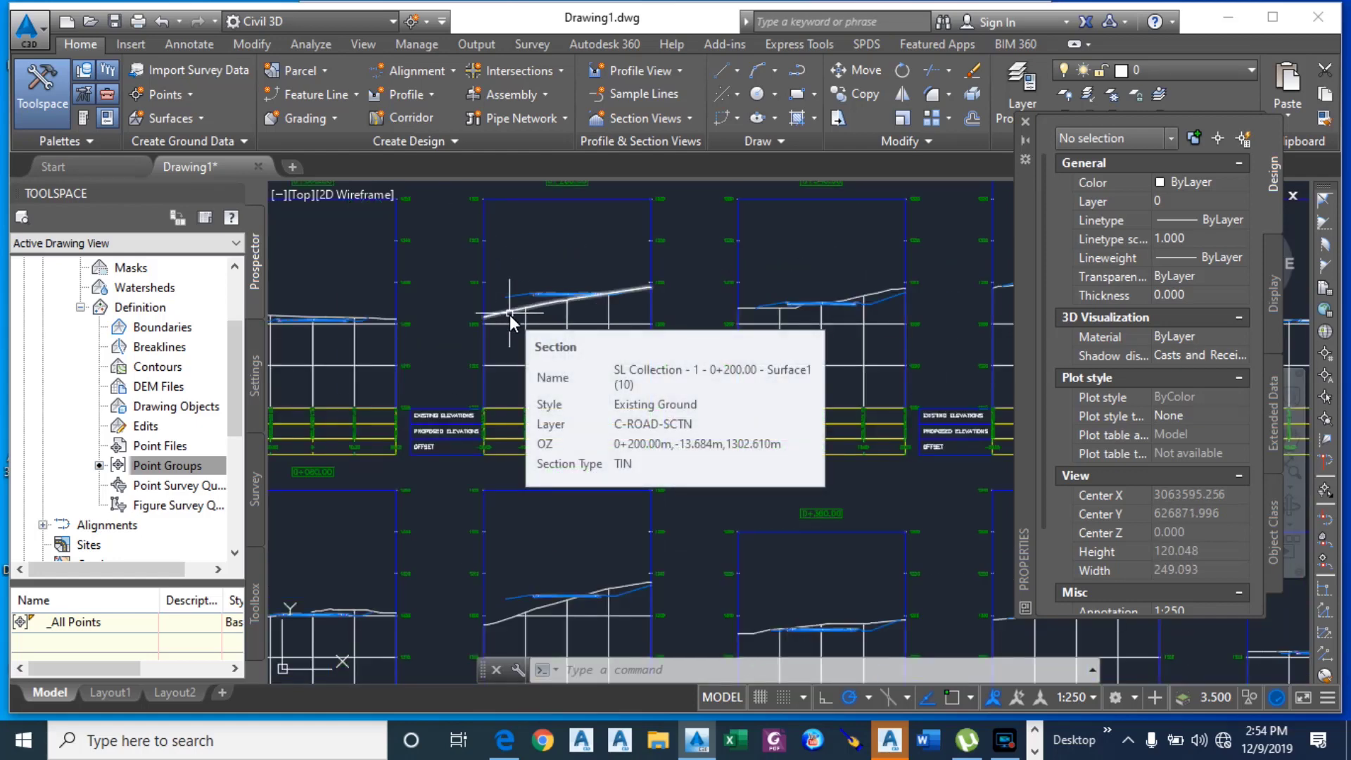
scroll(563, 287, "up", 8)
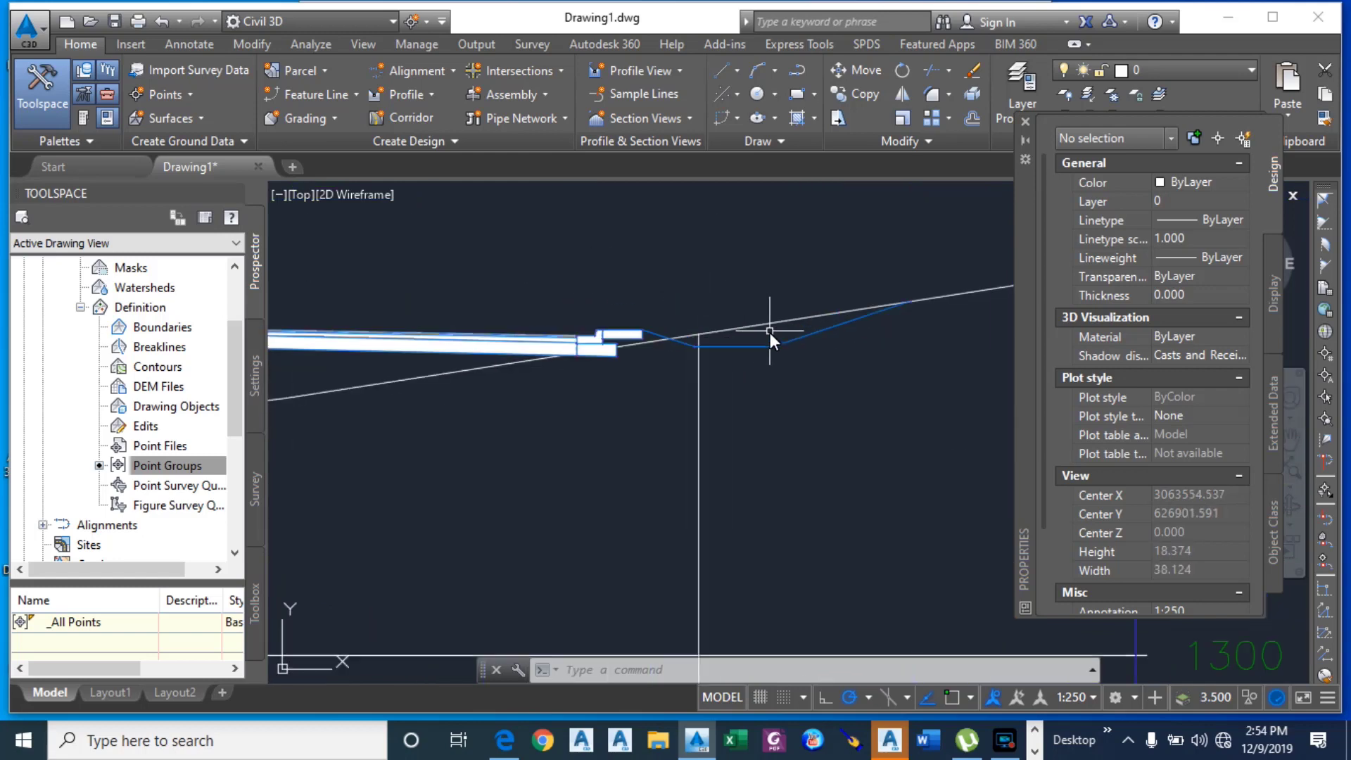
mouse_move(770, 386)
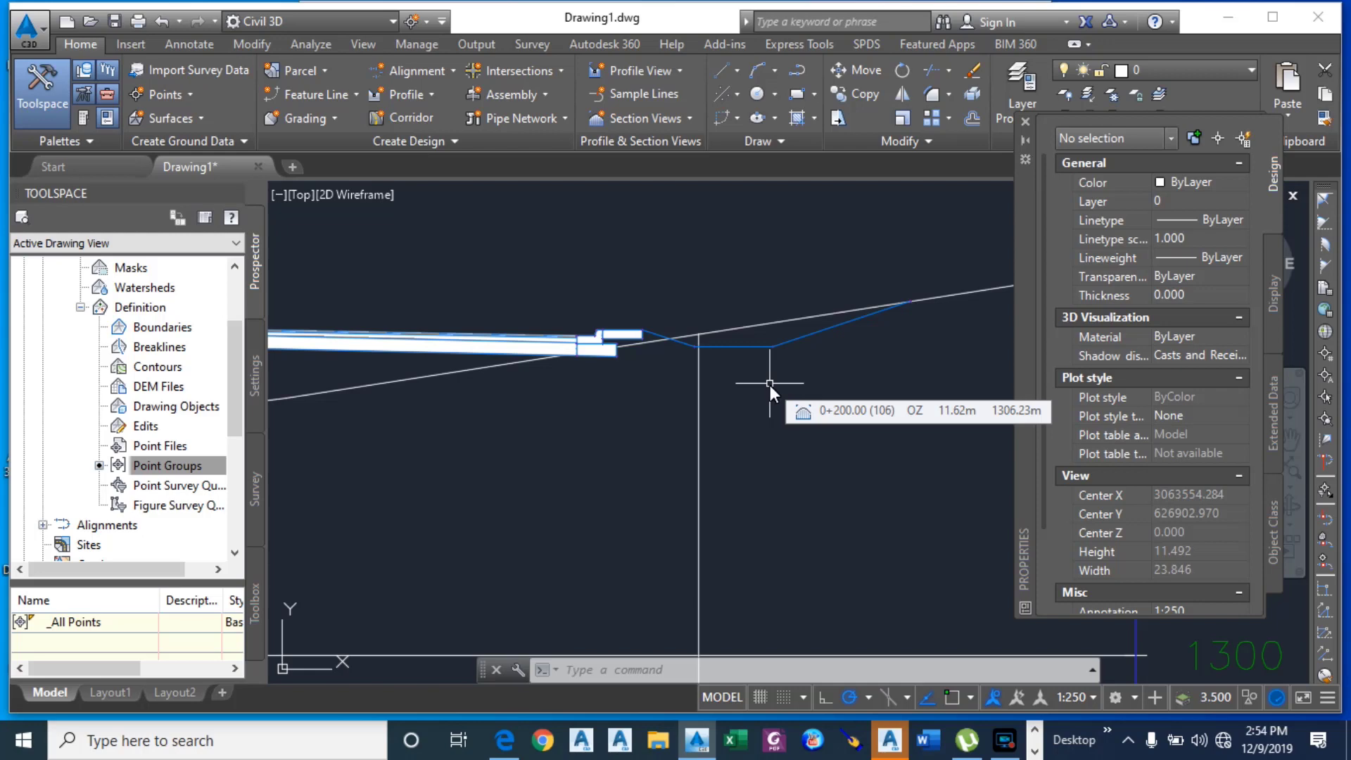
scroll(770, 386, "down", 8)
scroll(933, 349, "up", 4)
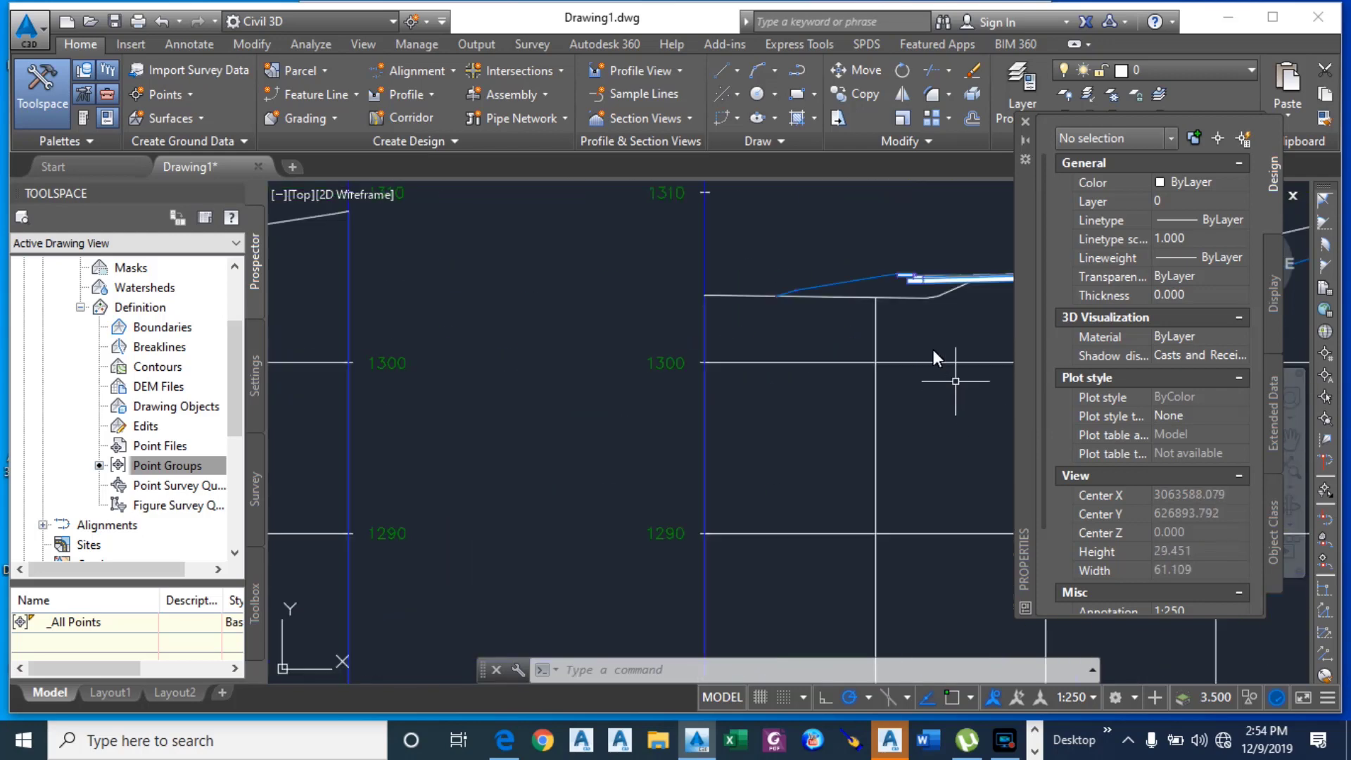
scroll(774, 290, "up", 3)
scroll(758, 369, "down", 8)
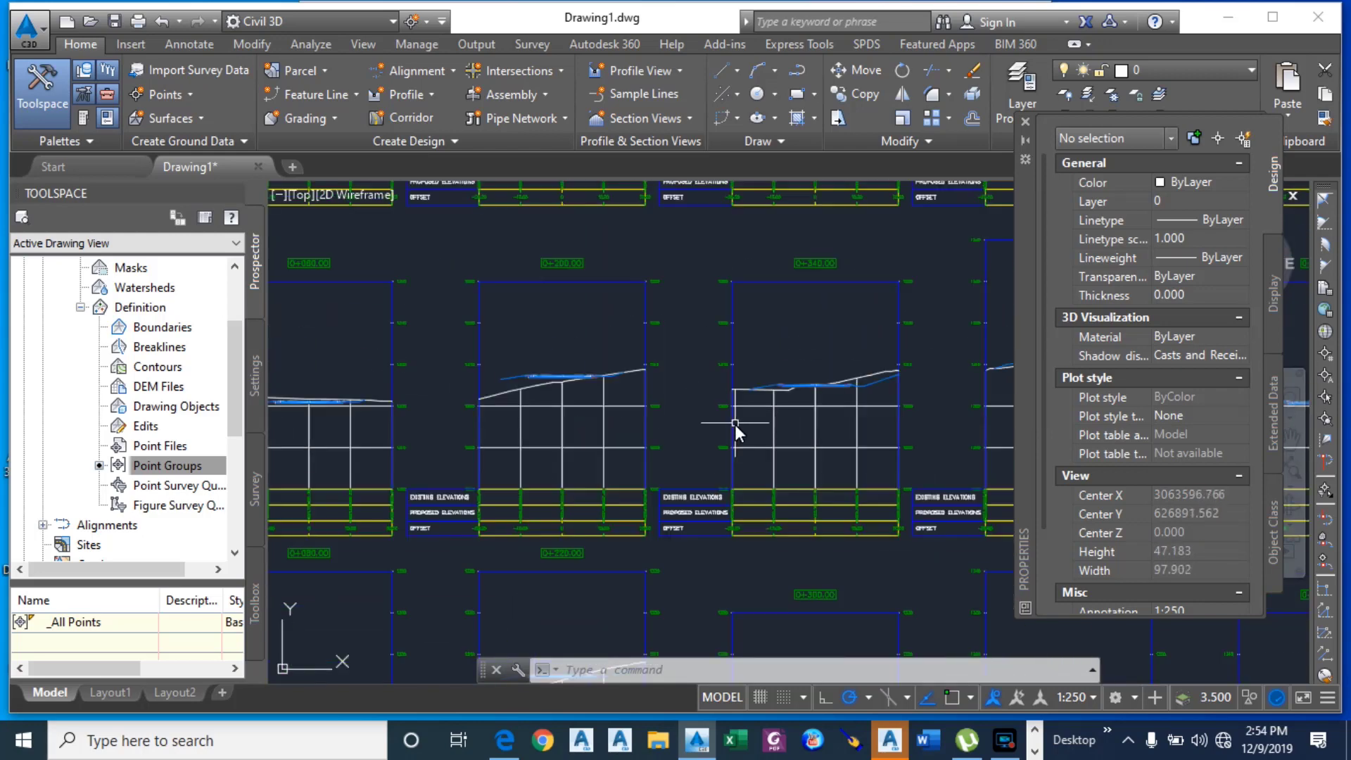
scroll(803, 416, "down", 3)
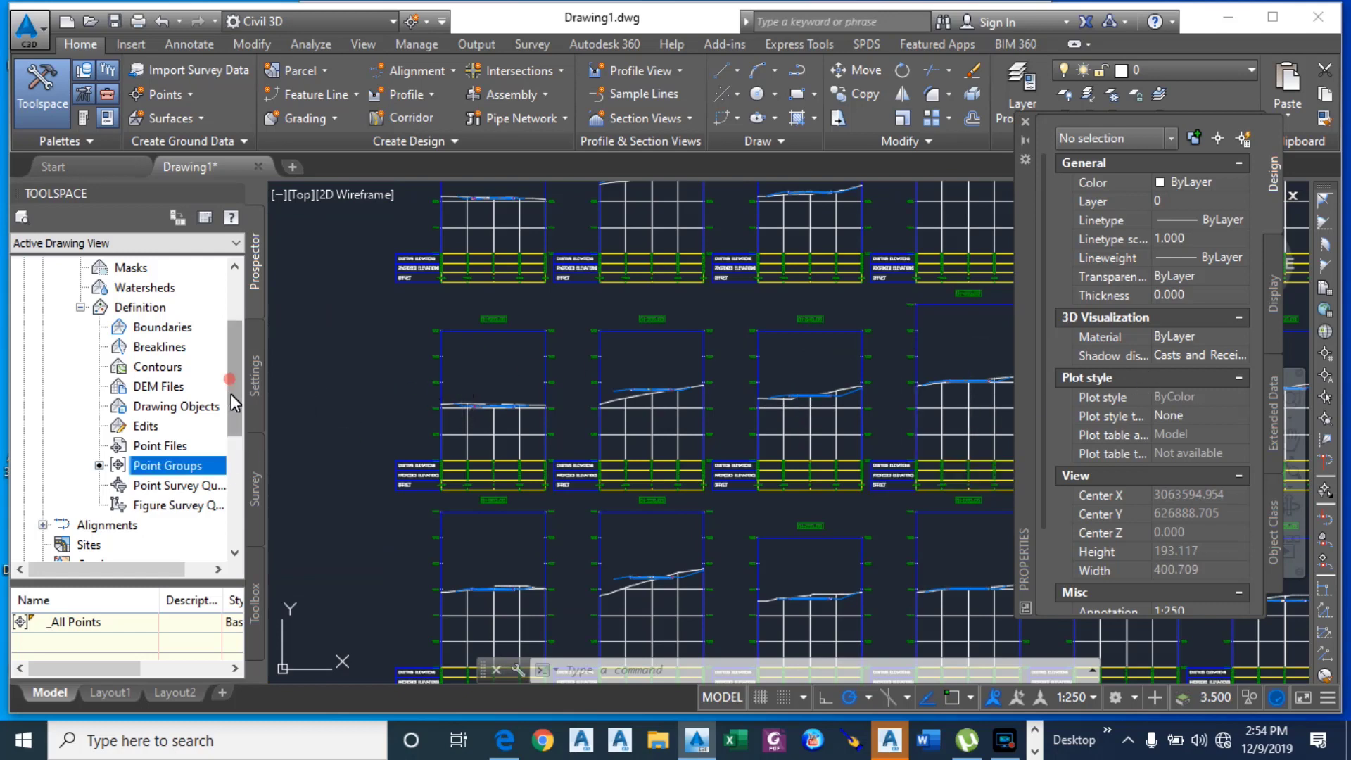
Step: Open the properties of PROPOSED CORRIDOR 1 at its surface definitions
left_click_drag(233, 398, 235, 466)
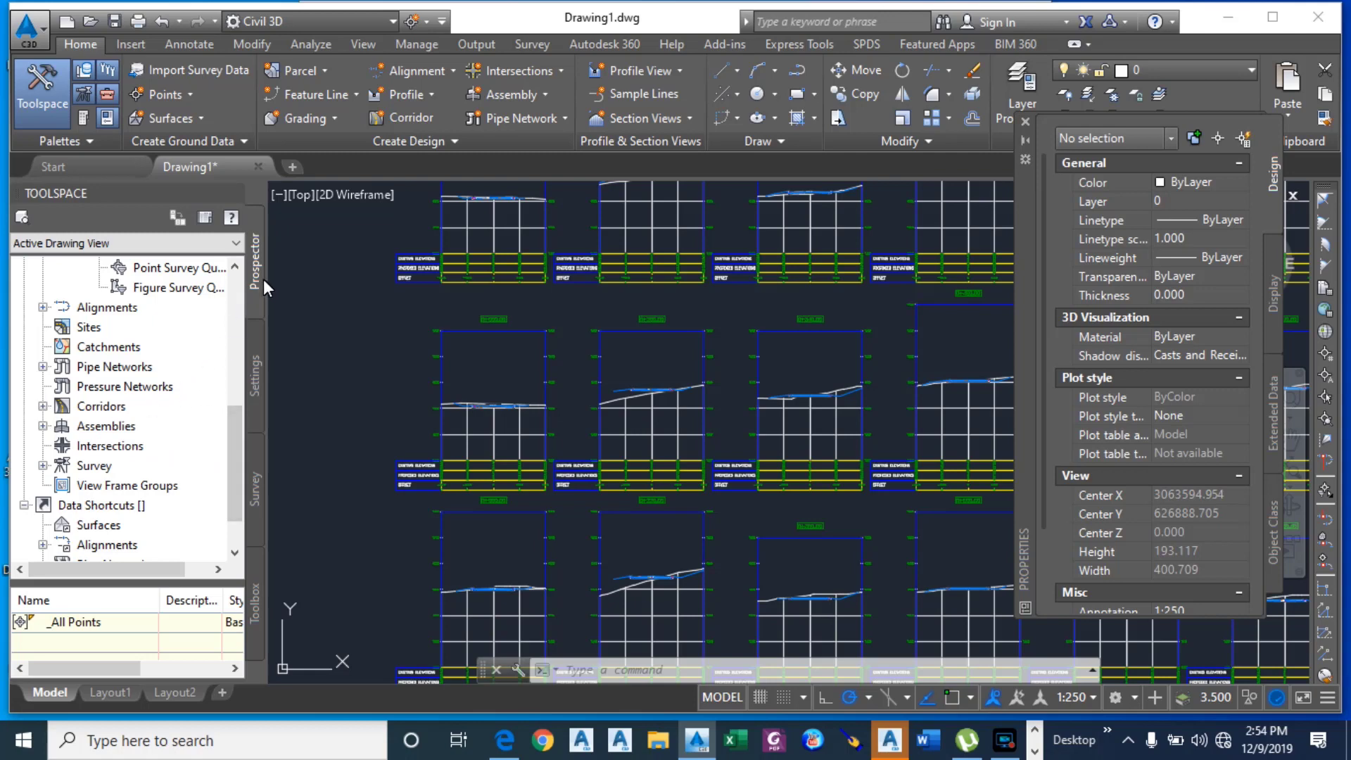
left_click(42, 406)
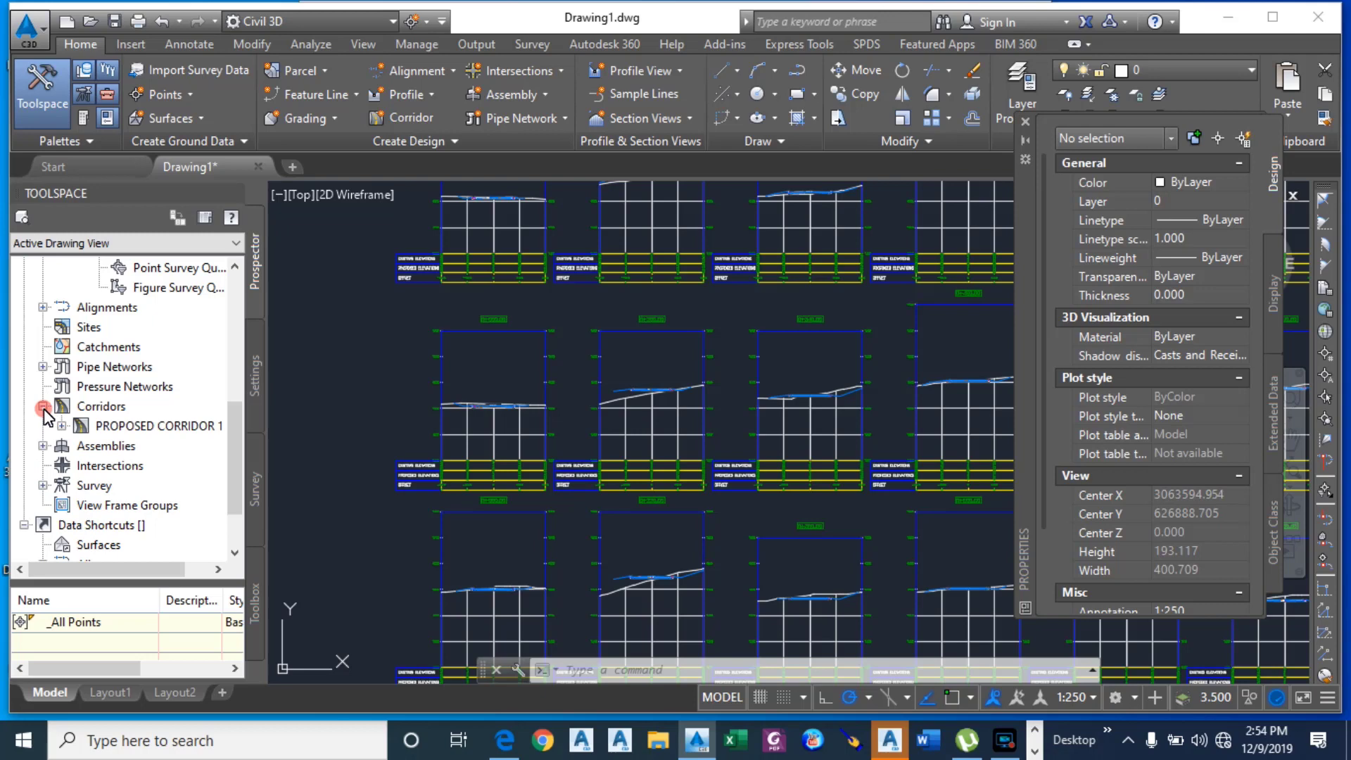
right_click(134, 427)
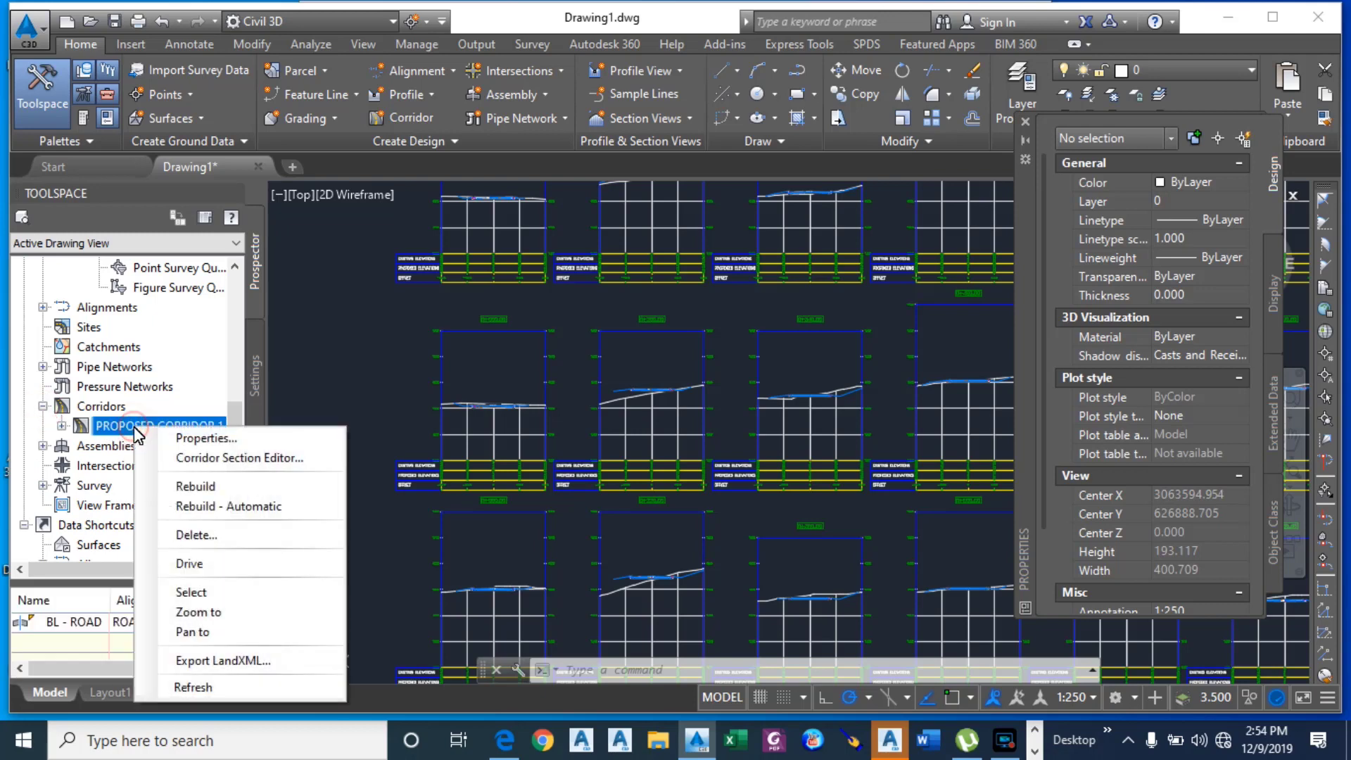
left_click(170, 437)
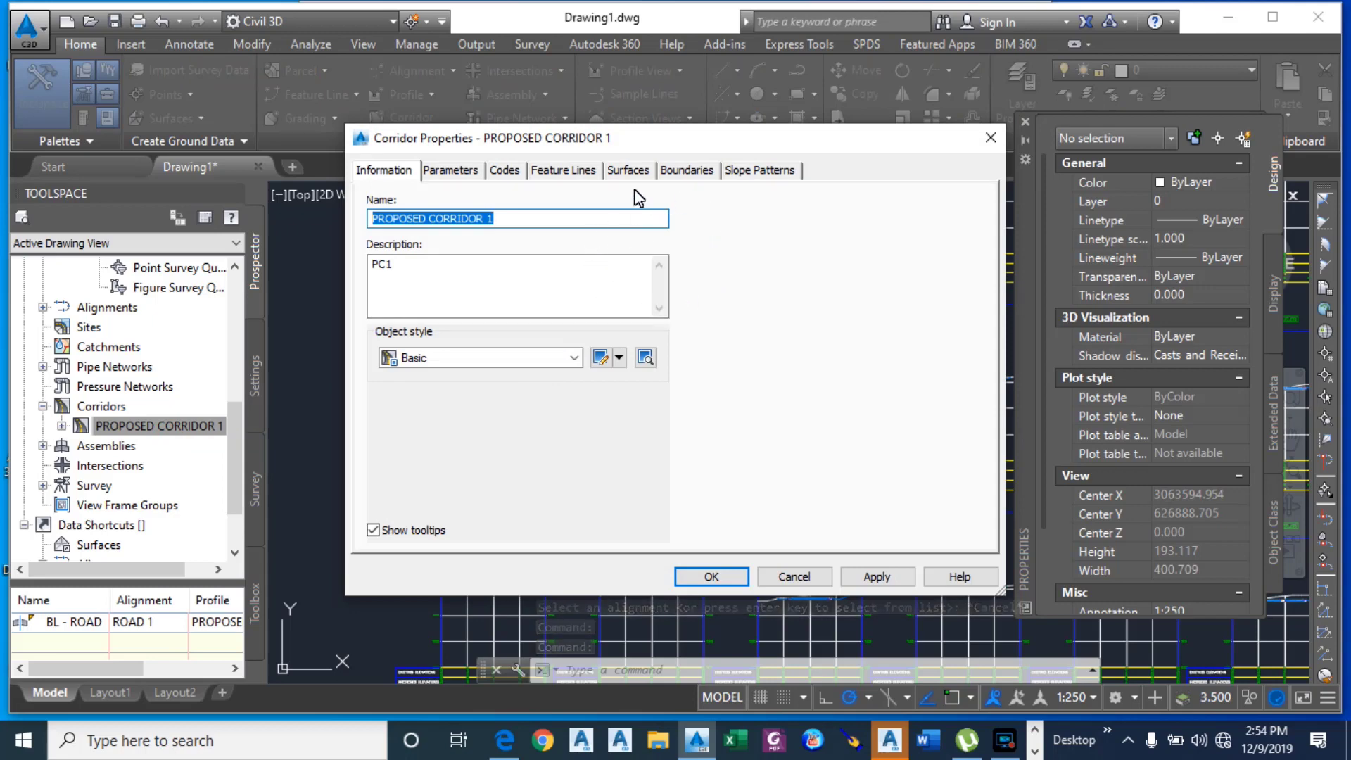
left_click(627, 171)
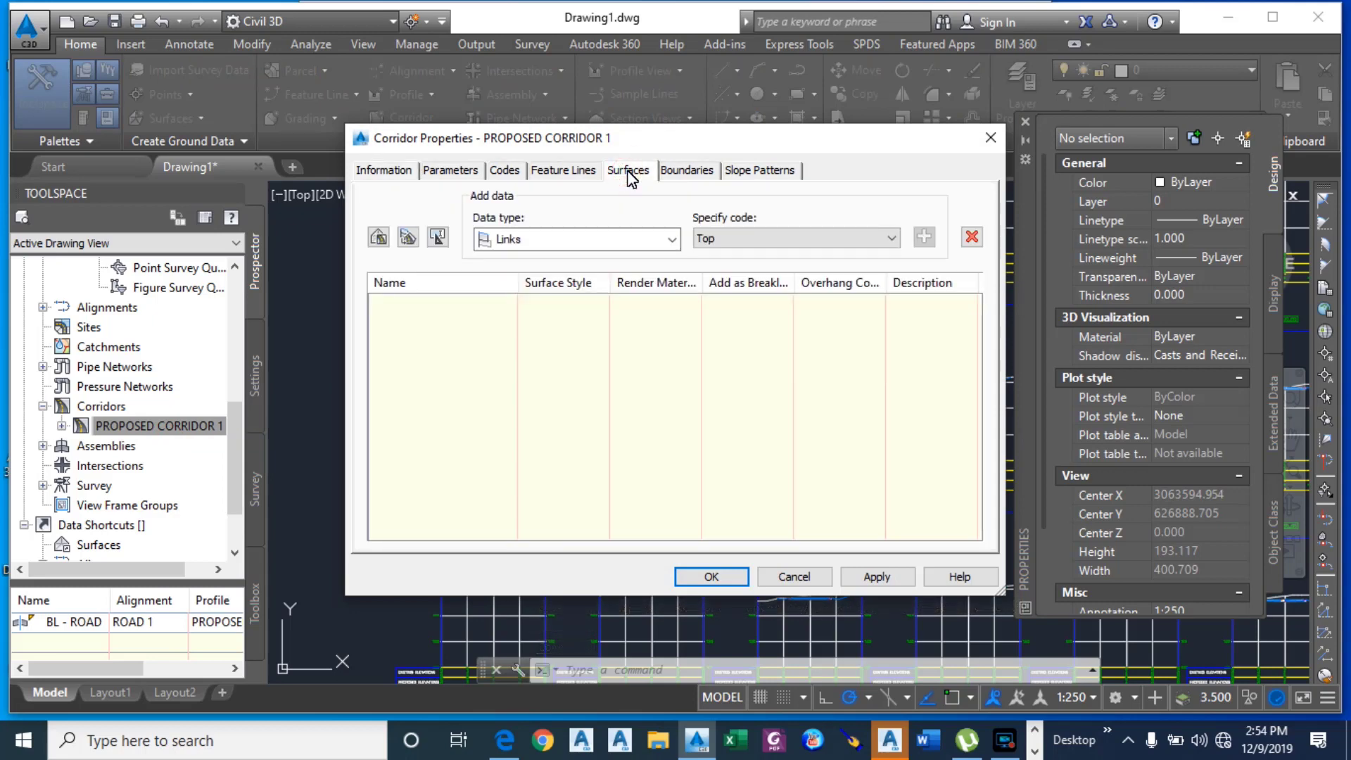
left_click(387, 173)
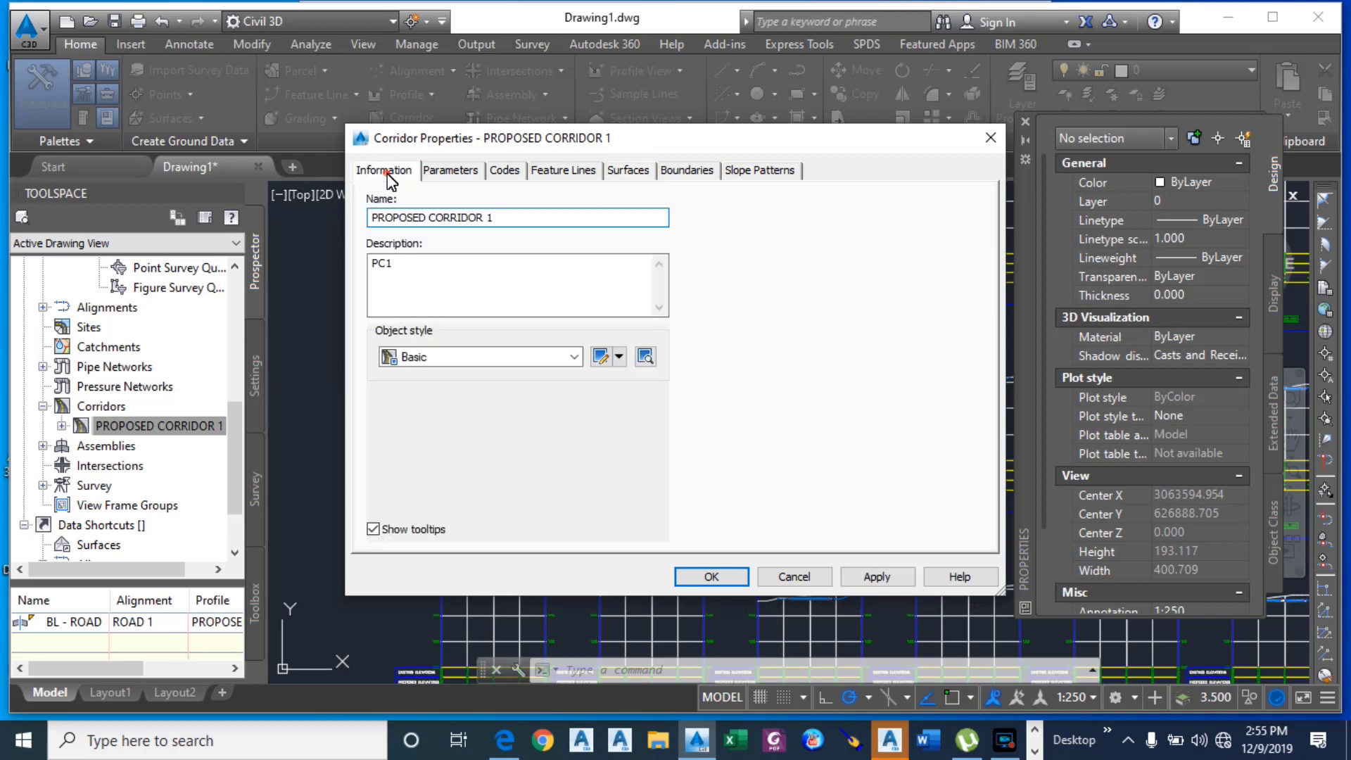
left_click(628, 173)
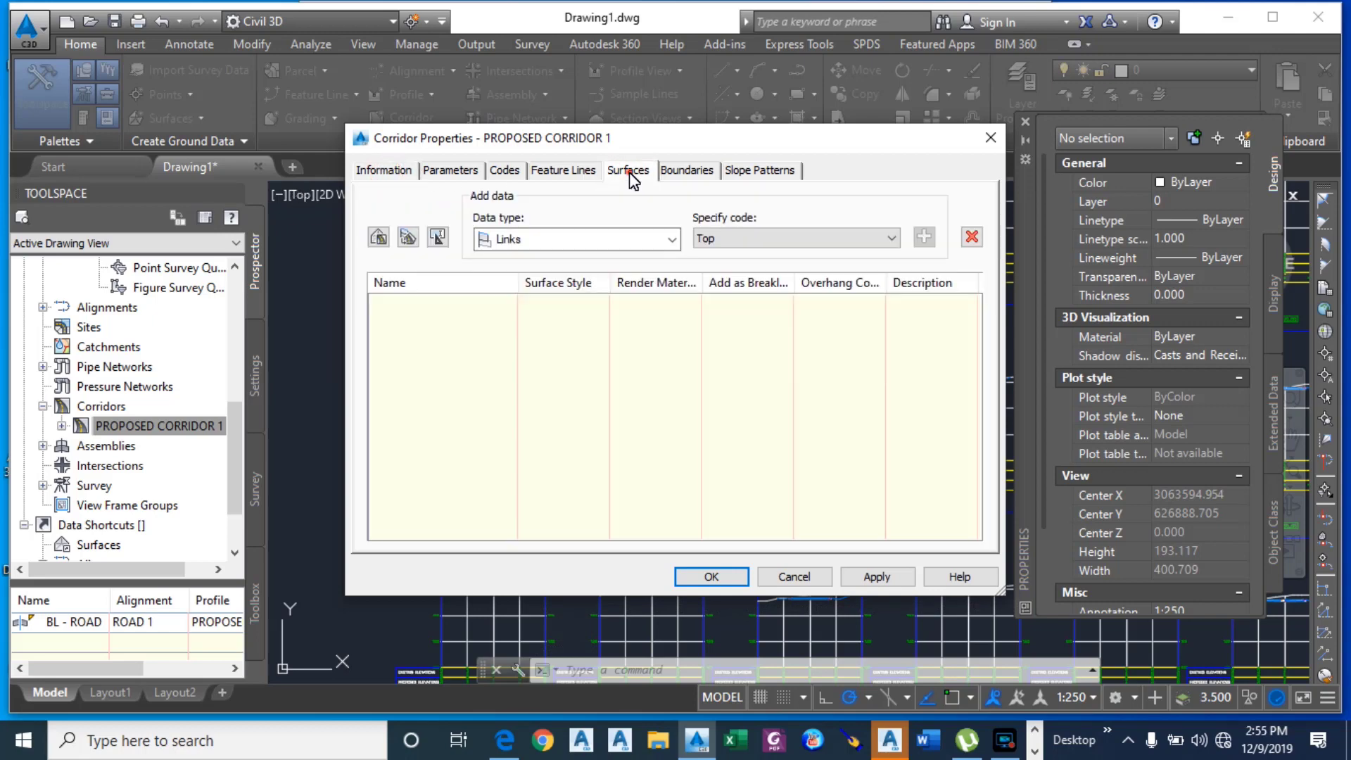
Step: Create a corridor surface and add links with the Base code to it as data
left_click(379, 237)
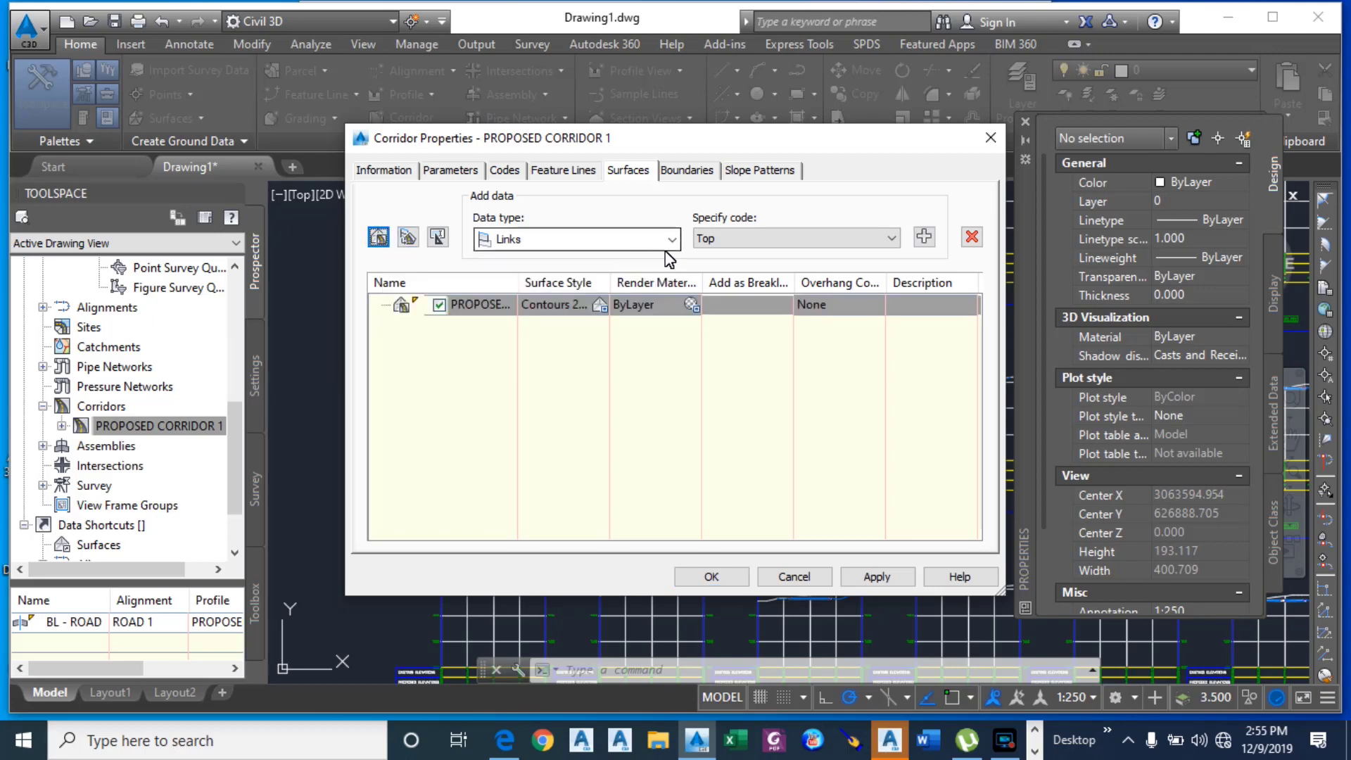
left_click(891, 241)
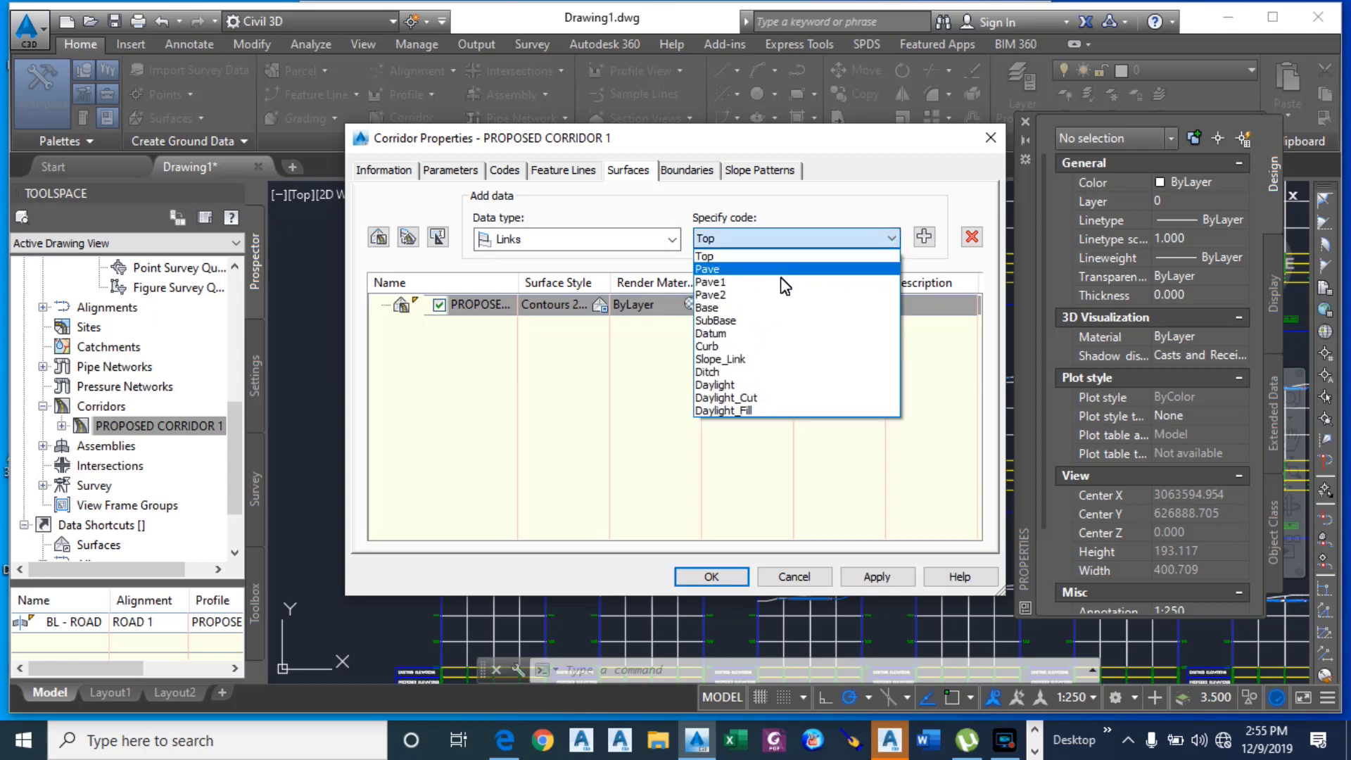
left_click(725, 310)
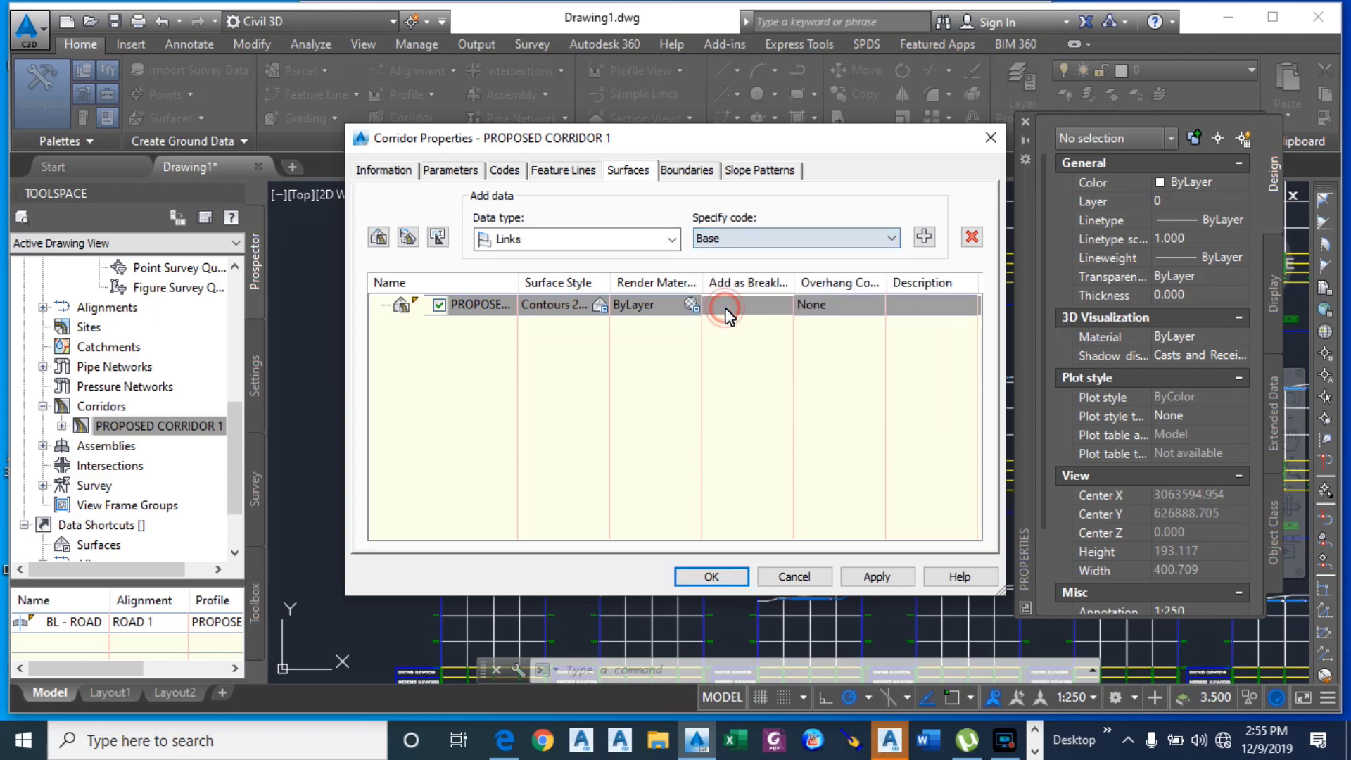
left_click(925, 239)
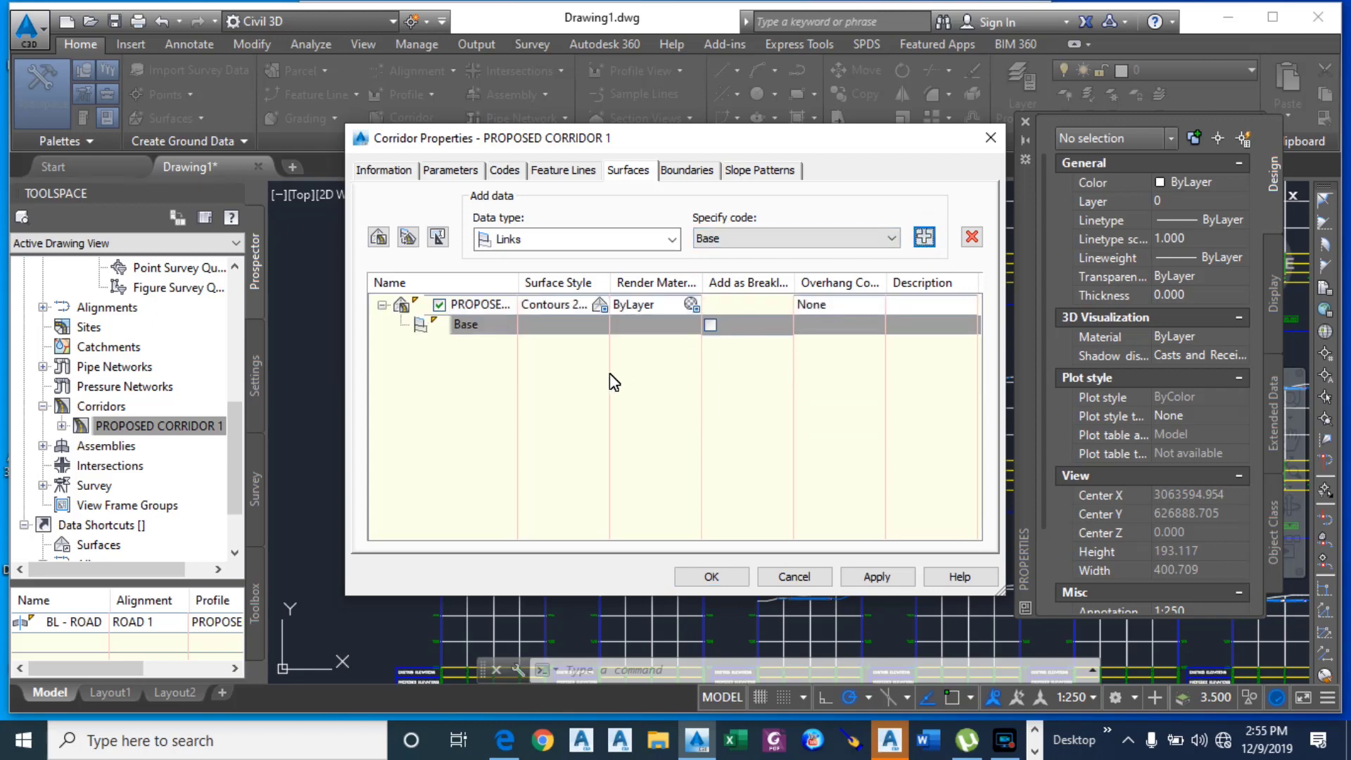
Step: Apply the corridor surface definition, rebuild the corridor and close its properties
left_click(885, 578)
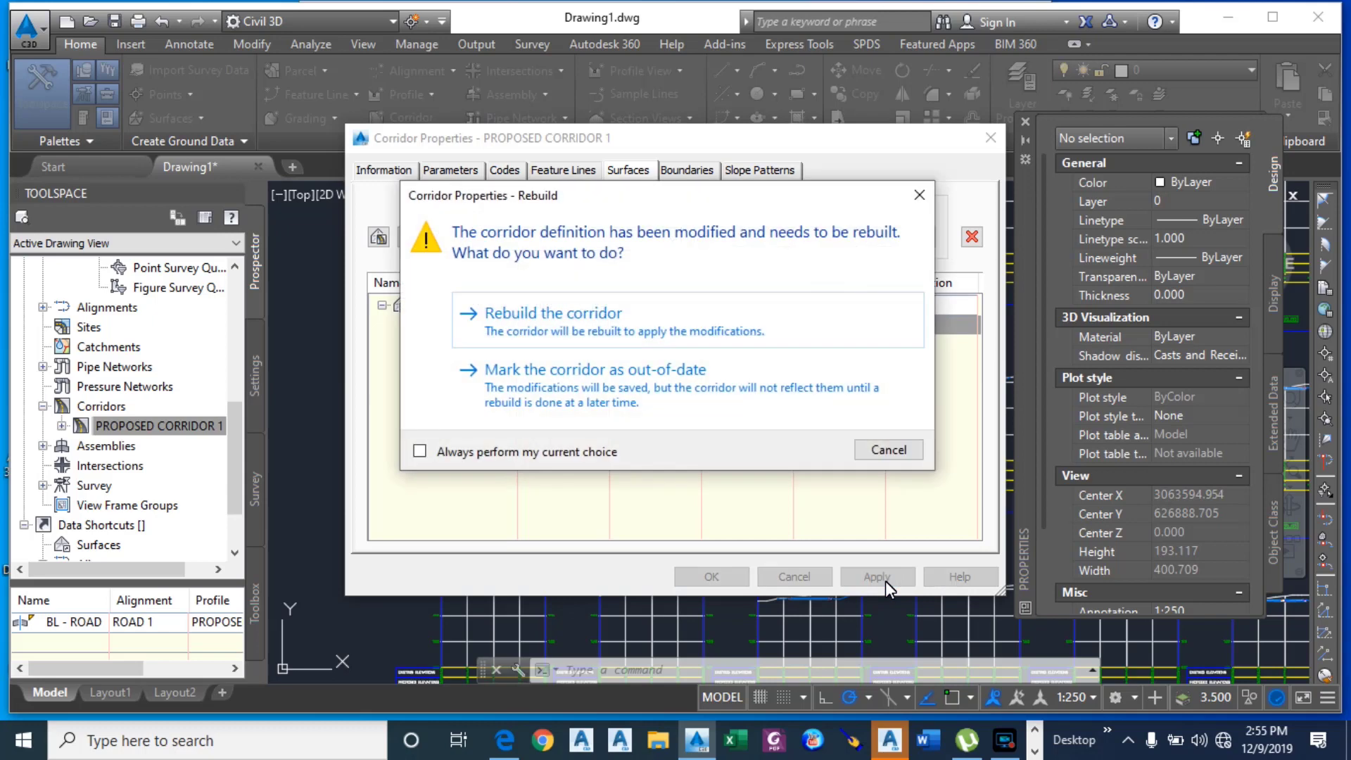
left_click(560, 327)
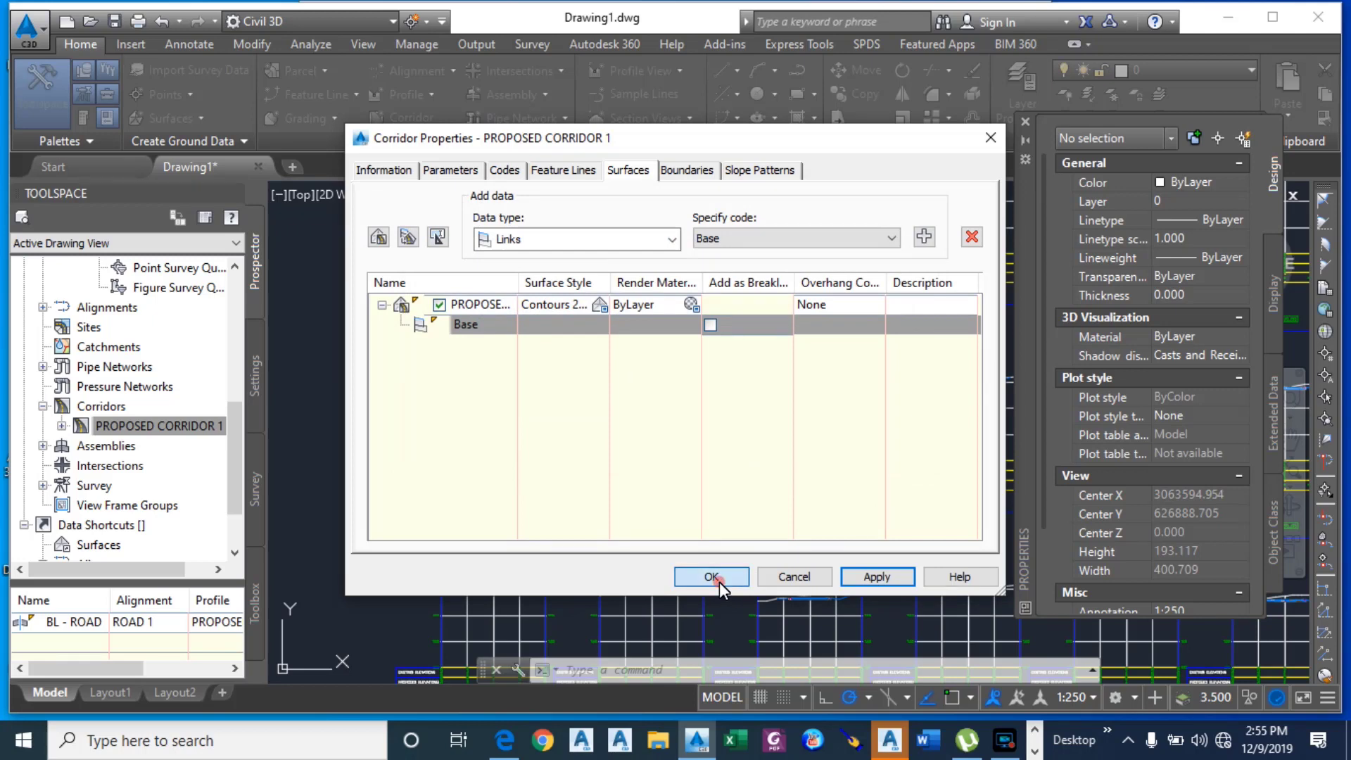
left_click(719, 581)
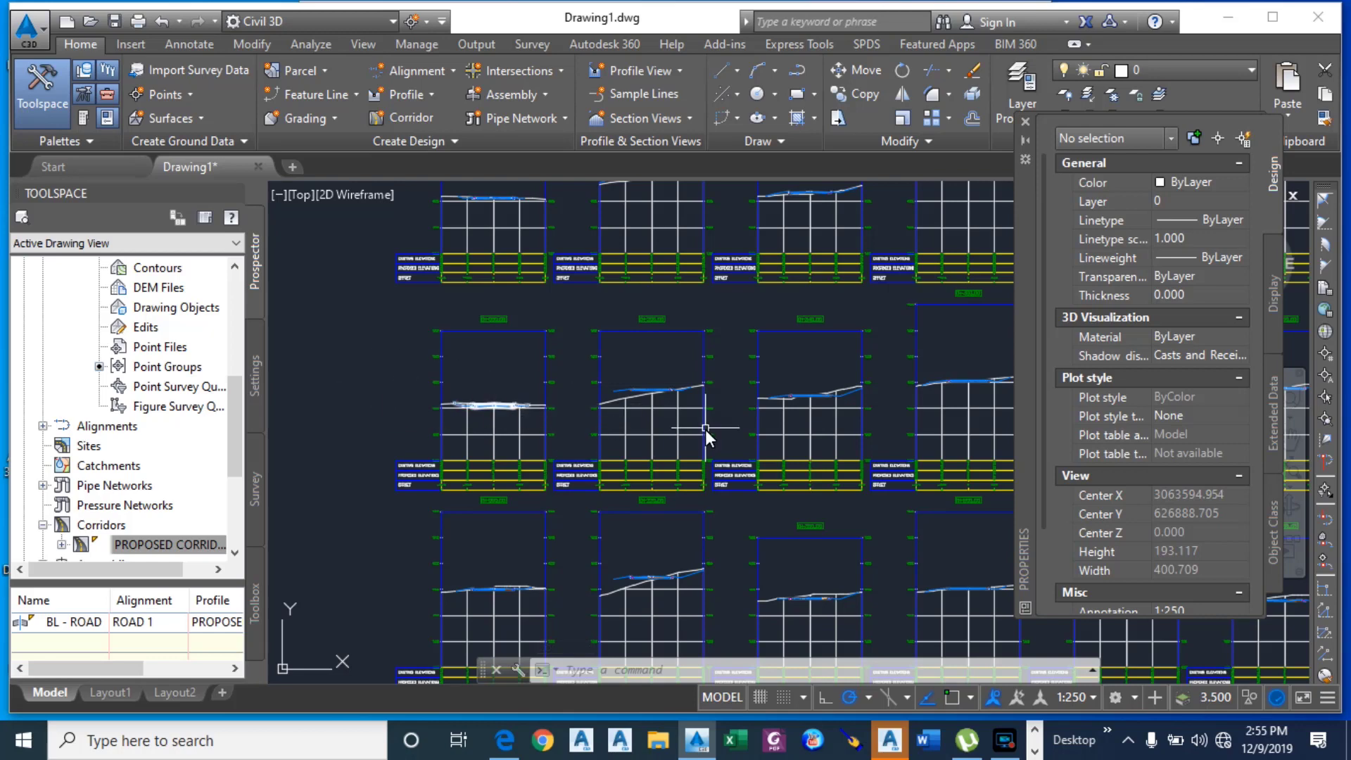
Step: Start the sample line command and choose ROAD 1 from the list of alignments
scroll(774, 422, "down", 4)
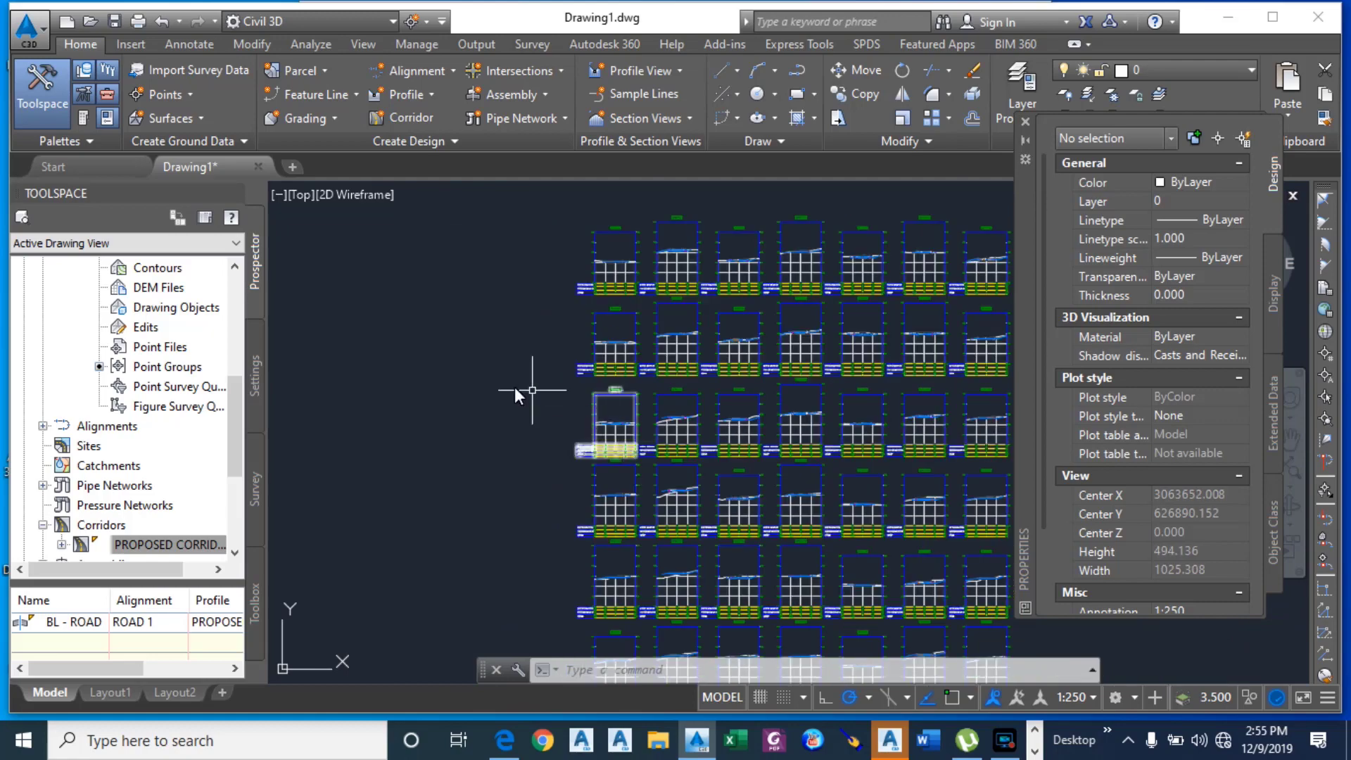
scroll(475, 382, "down", 4)
scroll(429, 267, "up", 4)
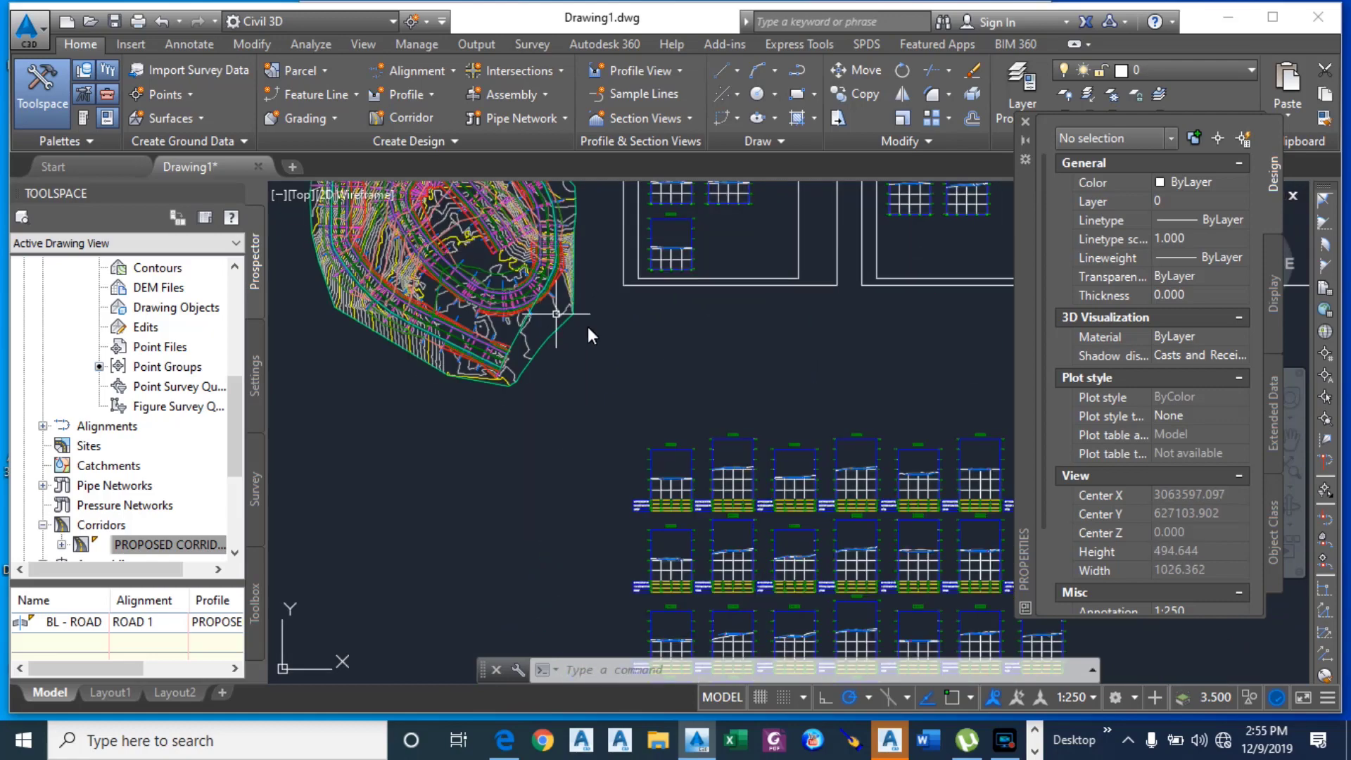
left_click(670, 102)
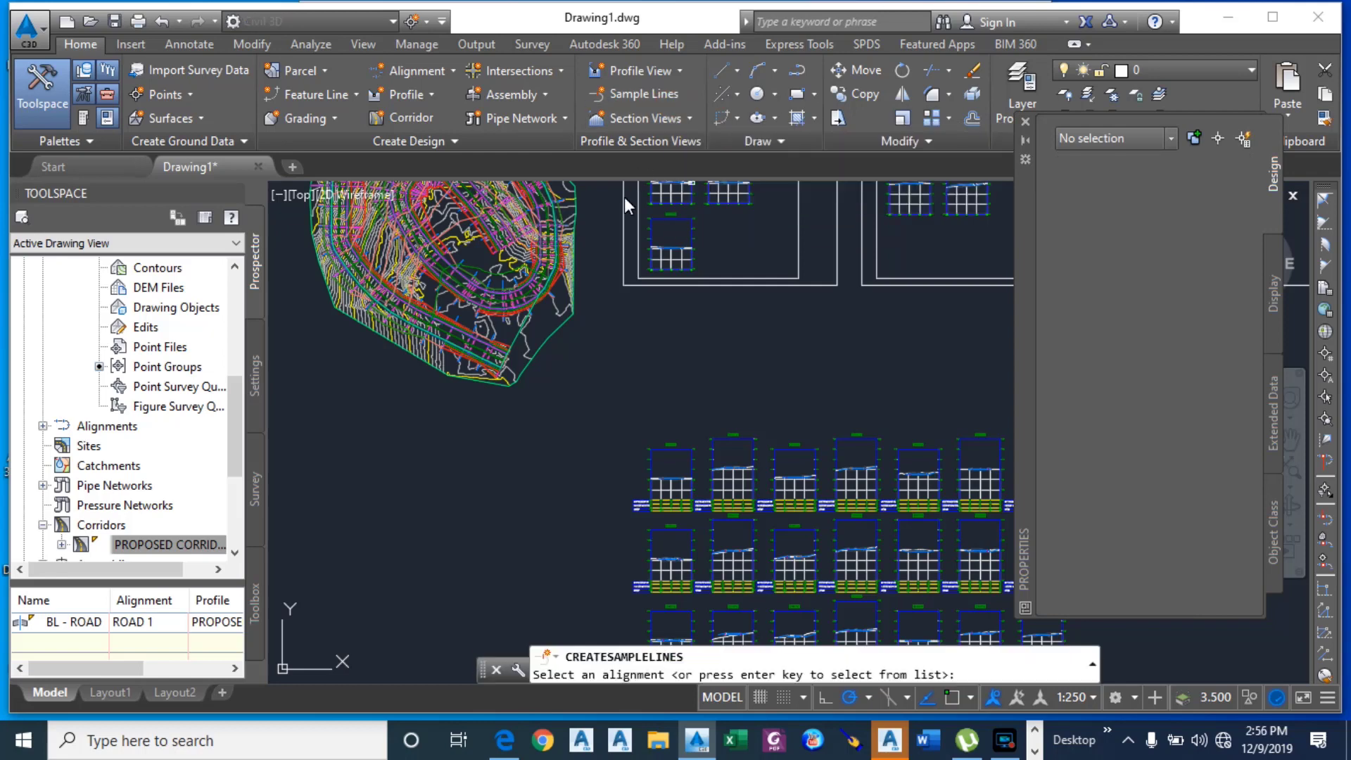
scroll(496, 319, "up", 5)
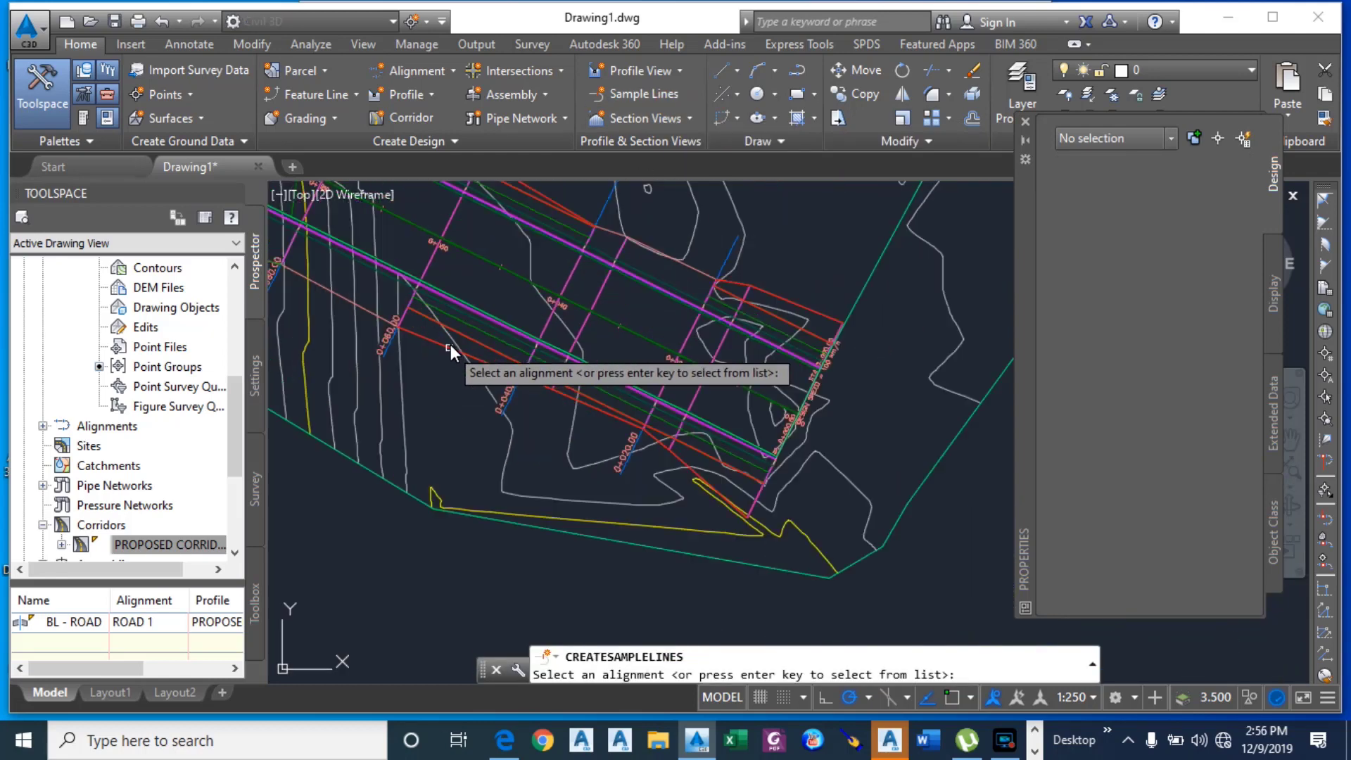
left_click(617, 325)
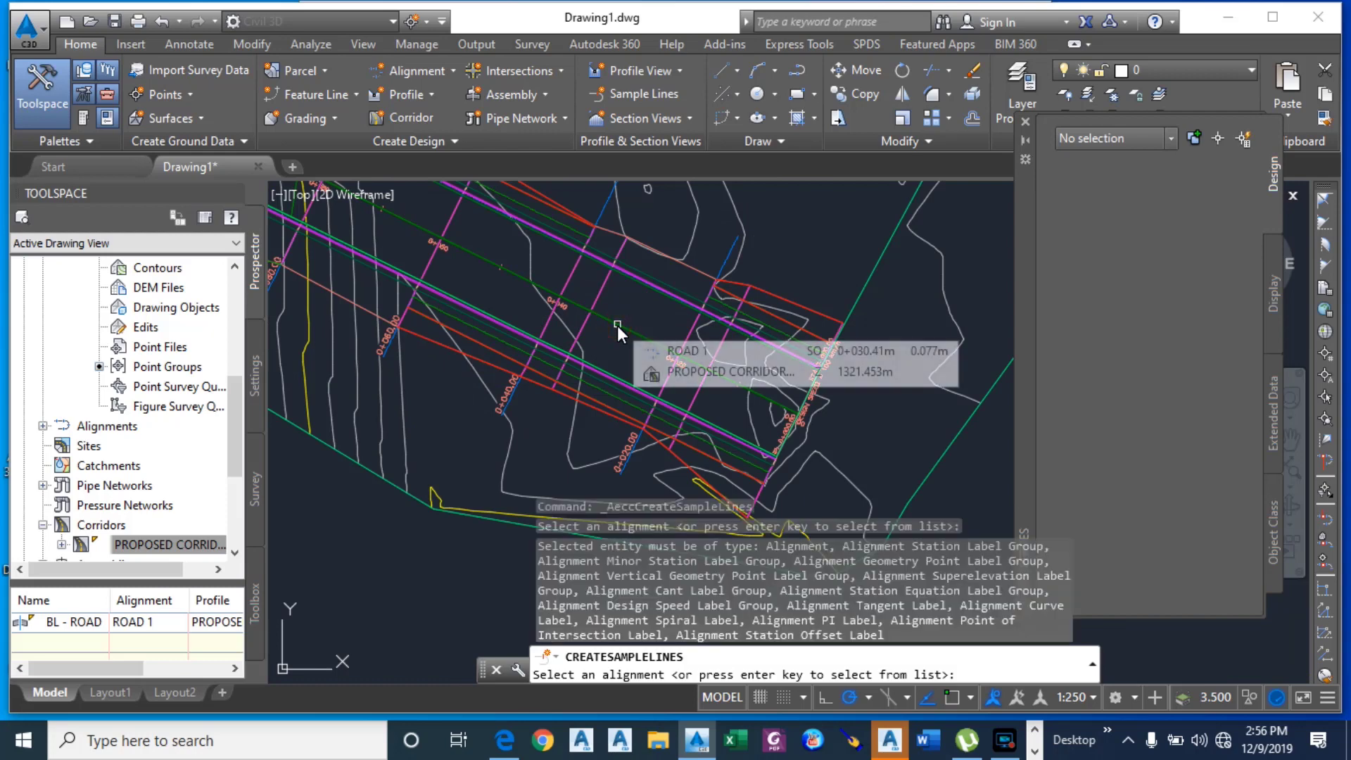
scroll(623, 332, "up", 5)
left_click(635, 315)
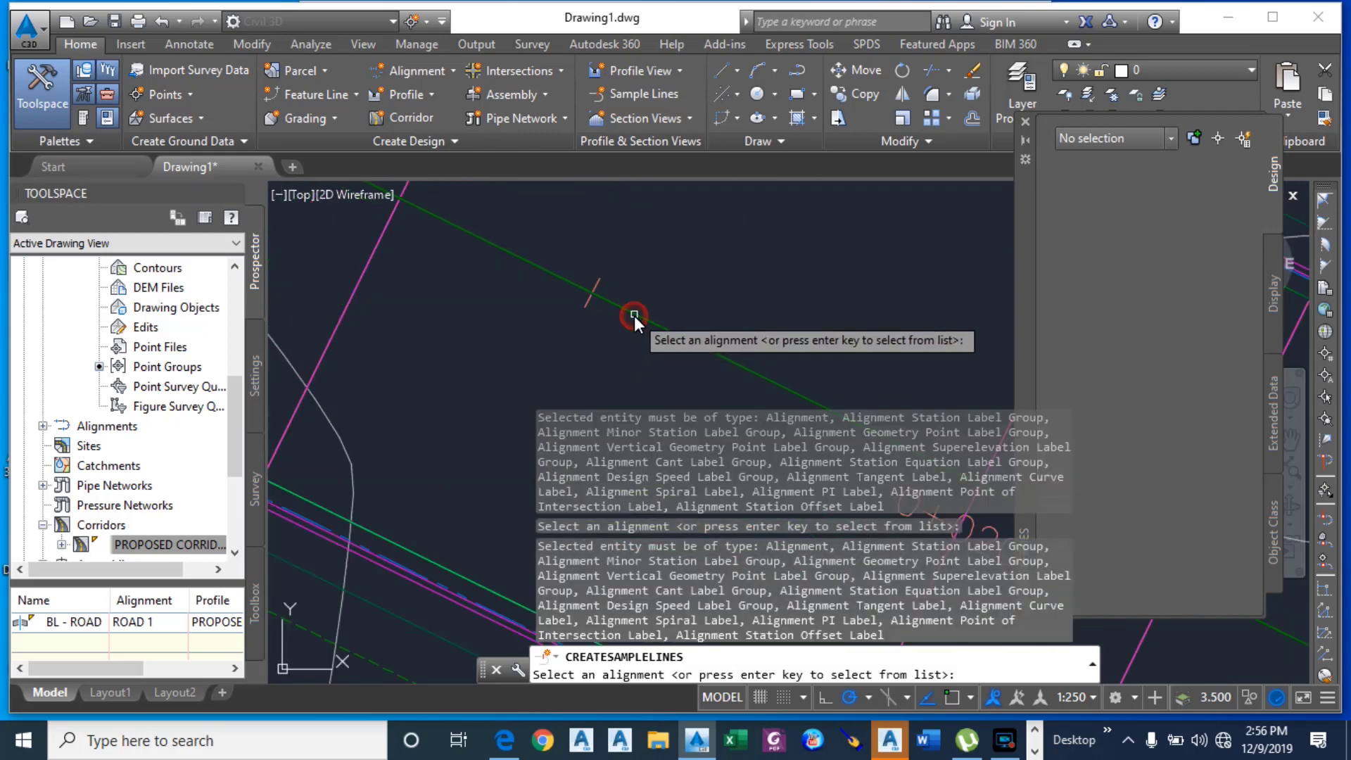
key("Return")
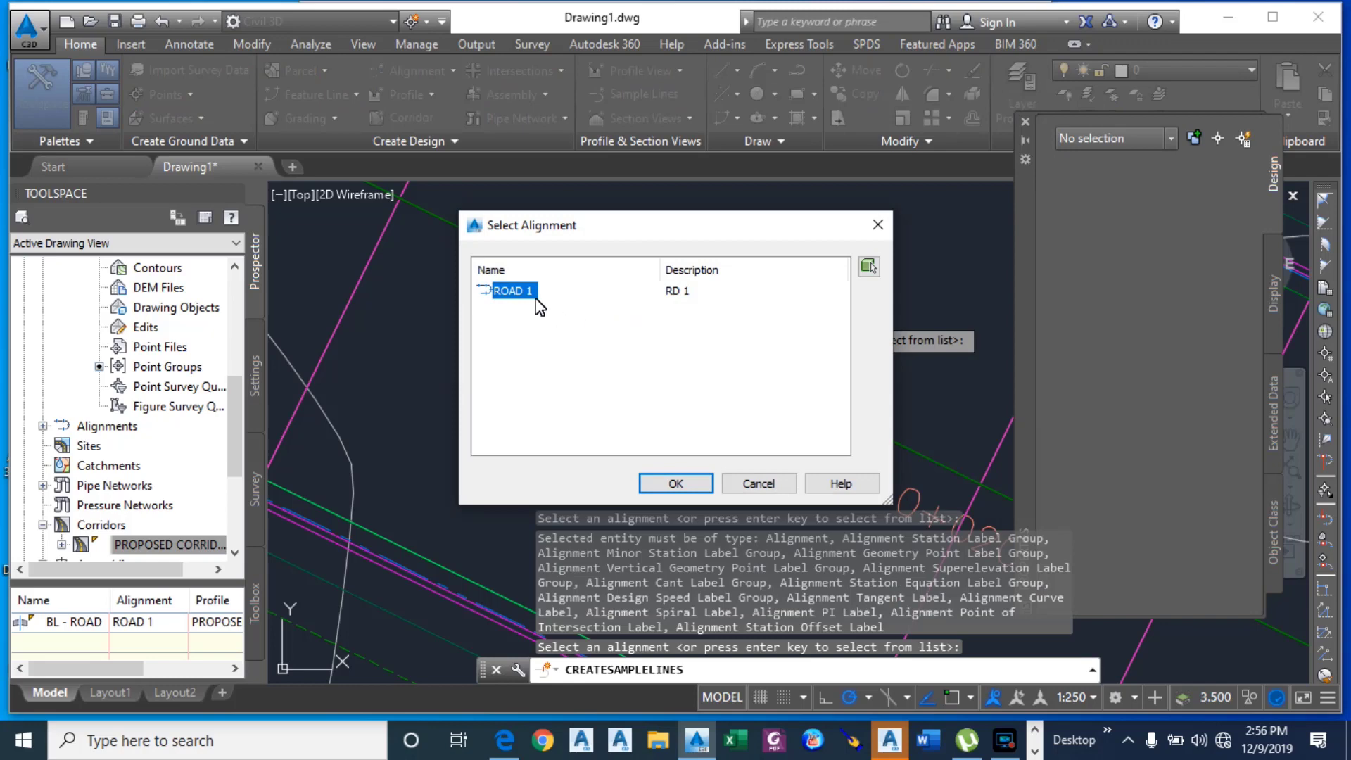
left_click(675, 483)
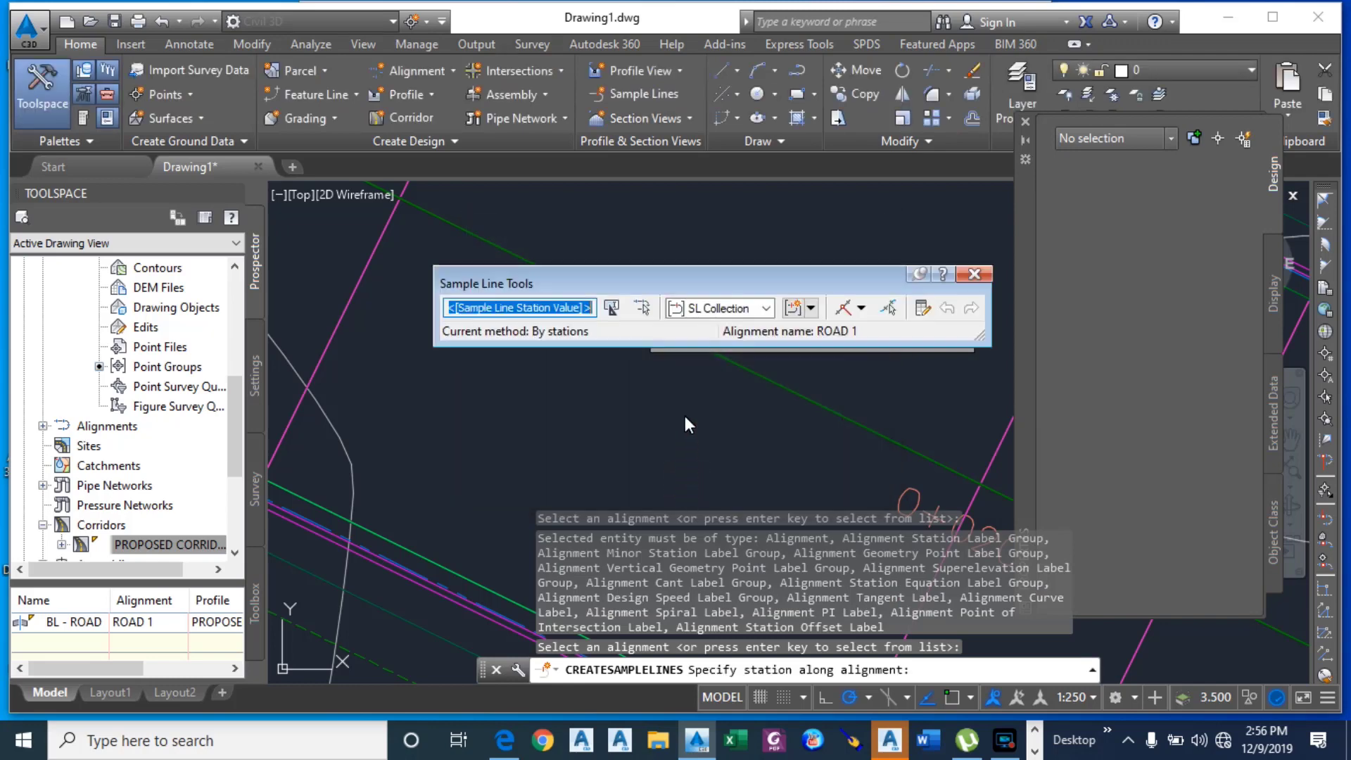
Step: Sample more sources for the ROAD 1 sample line group, adding the proposed corridor's surface to the sampled sources
left_click(811, 308)
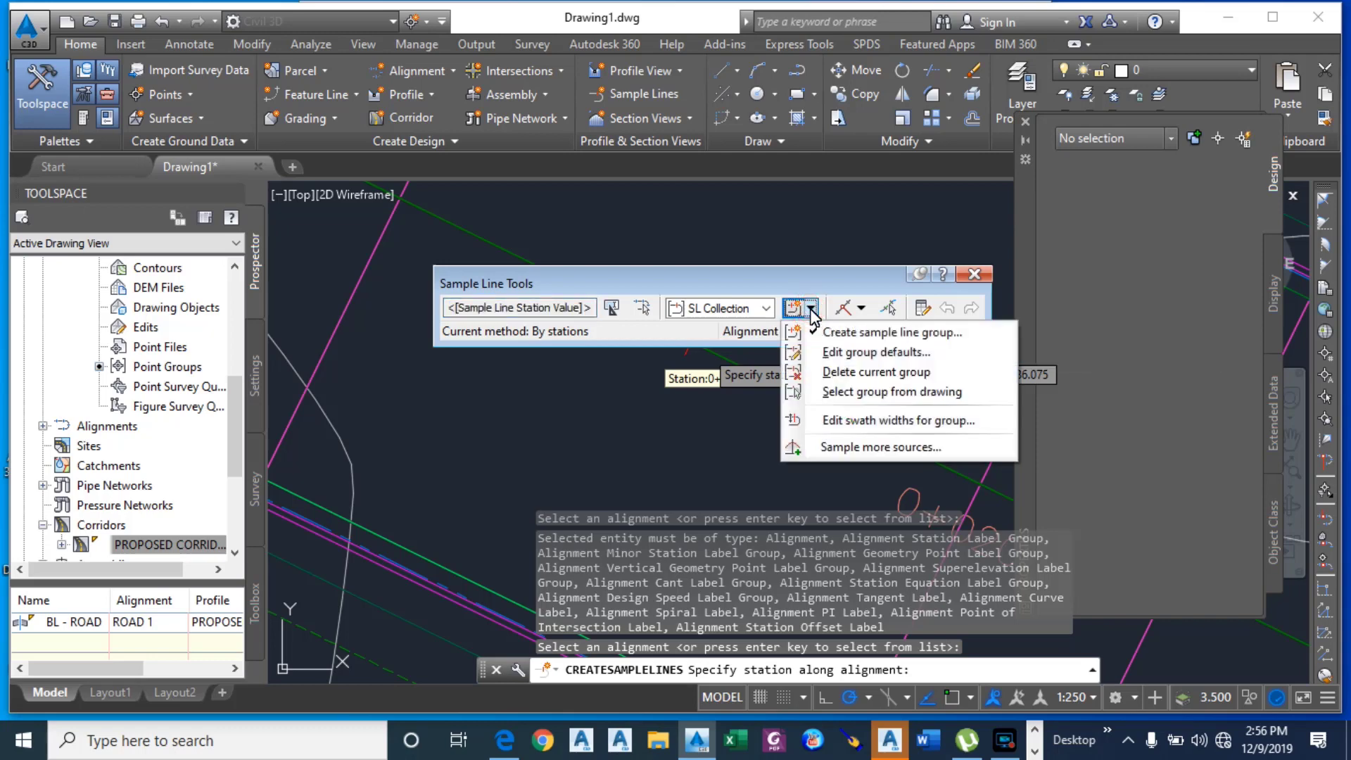
left_click(838, 446)
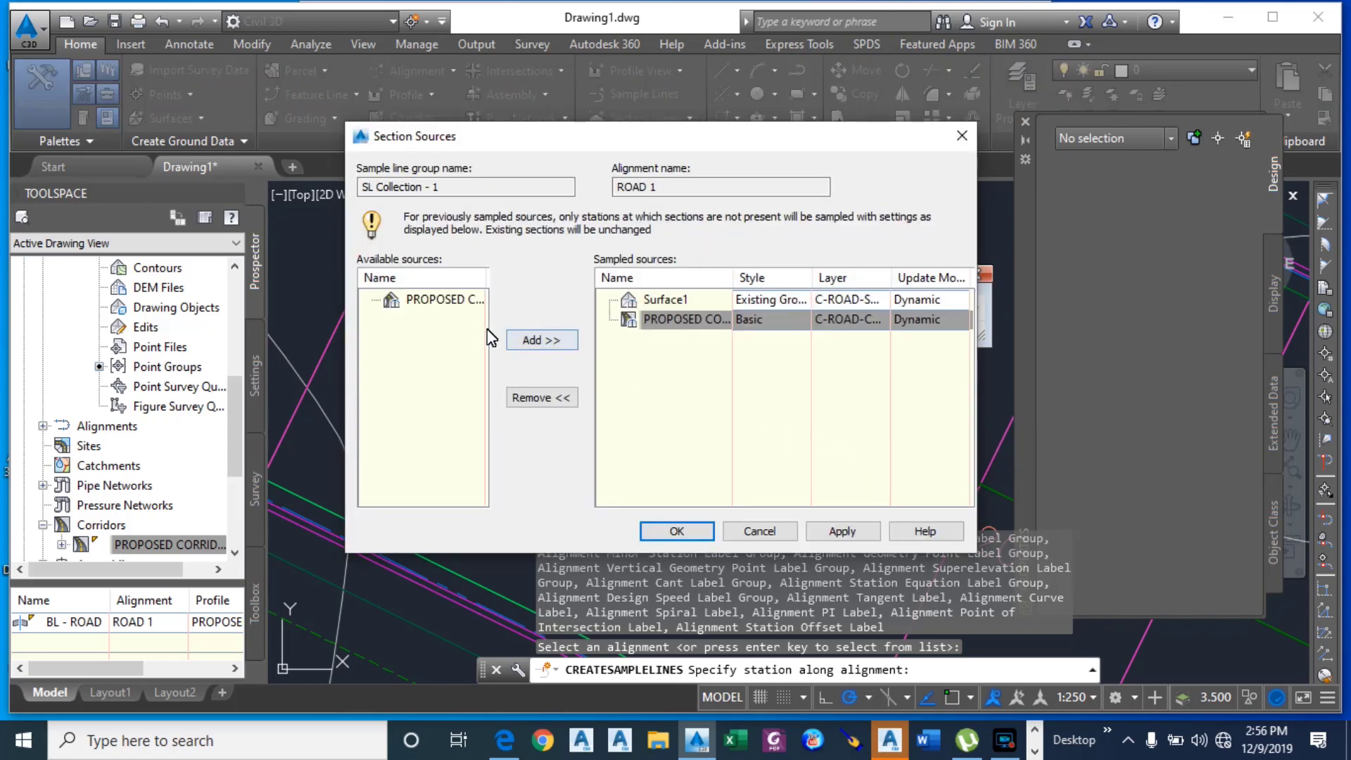
left_click(439, 303)
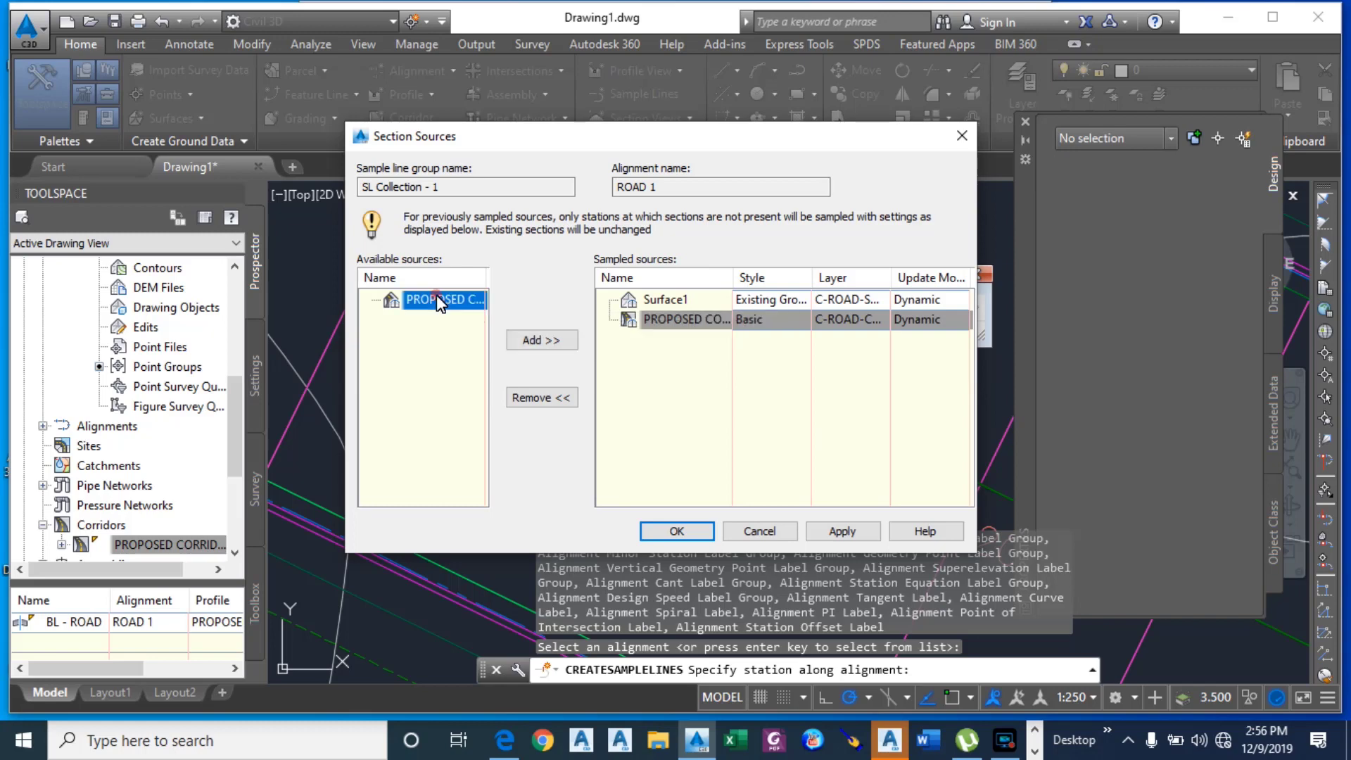
left_click(531, 341)
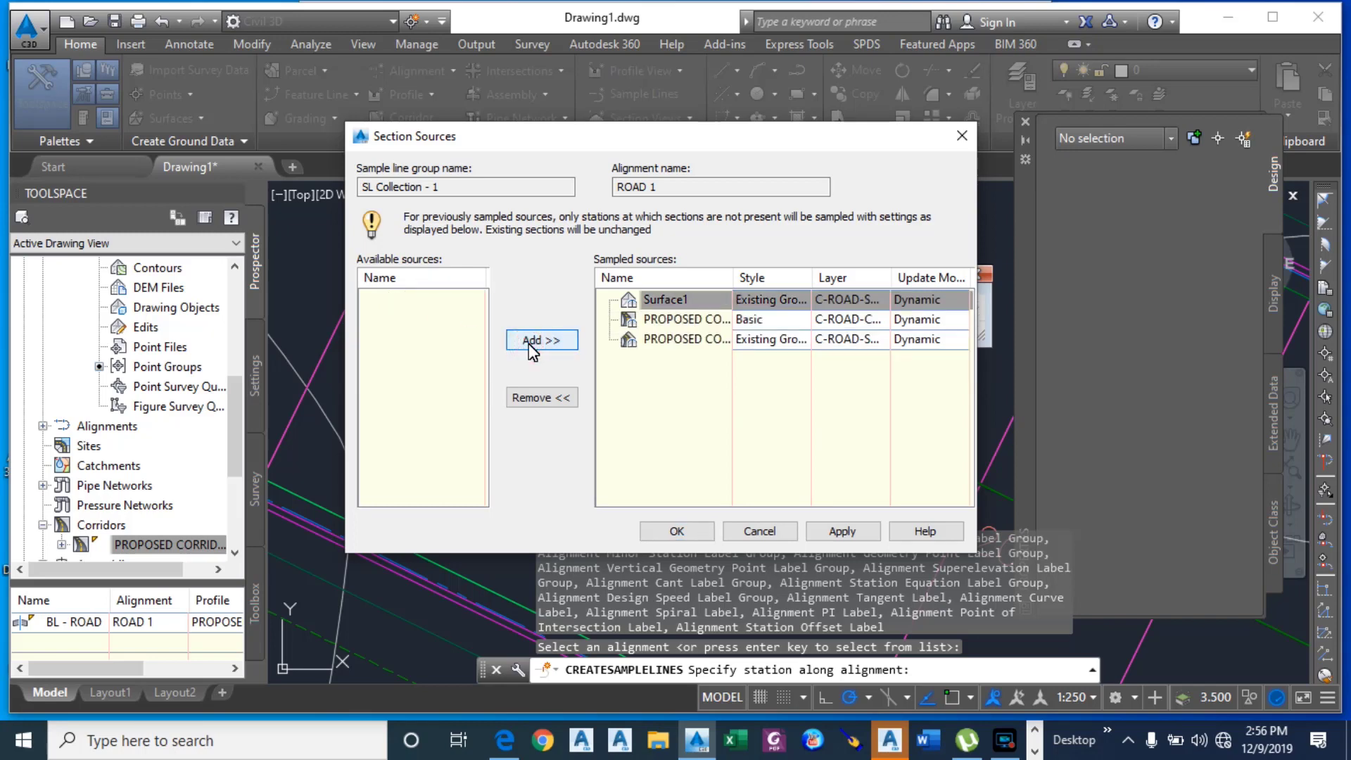
Step: Set the section style of the sampled corridor surface to Finished Ground
left_click(771, 340)
left_click(771, 341)
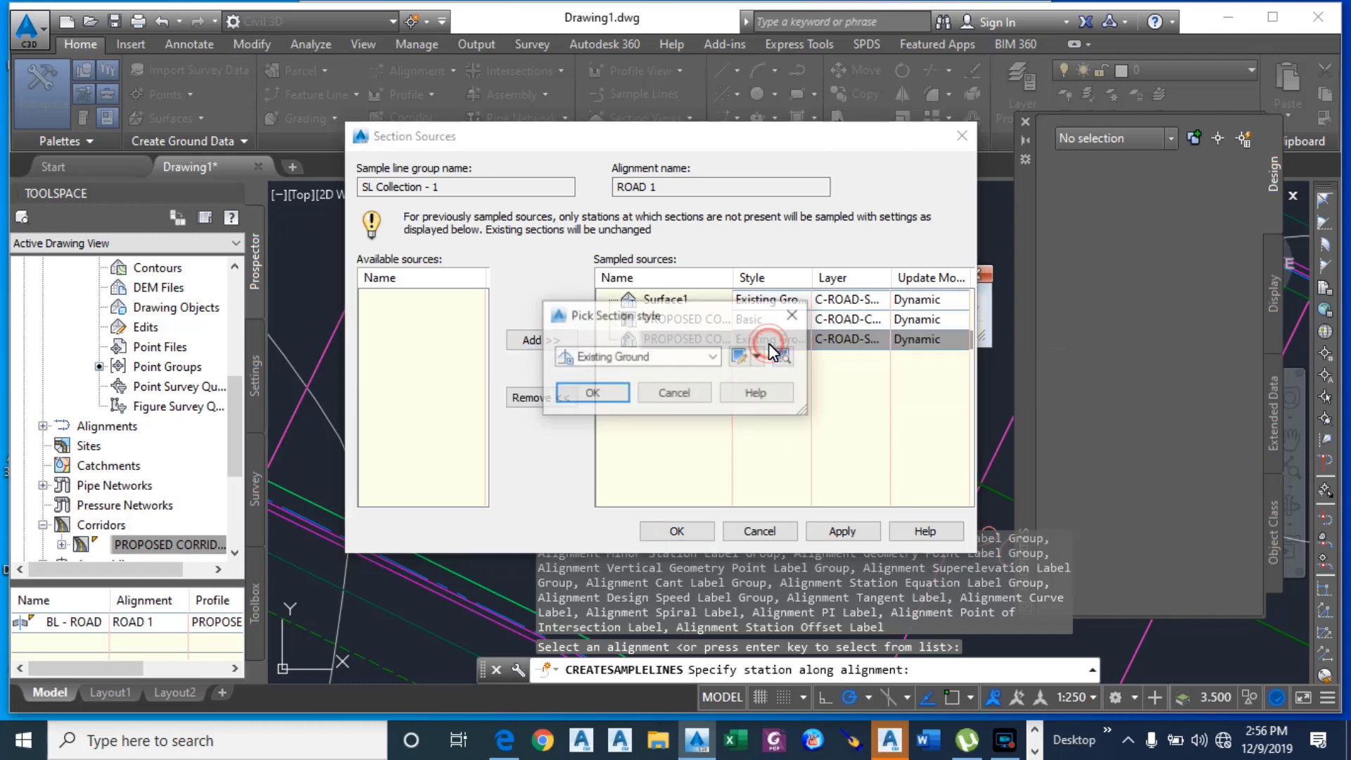
left_click(714, 357)
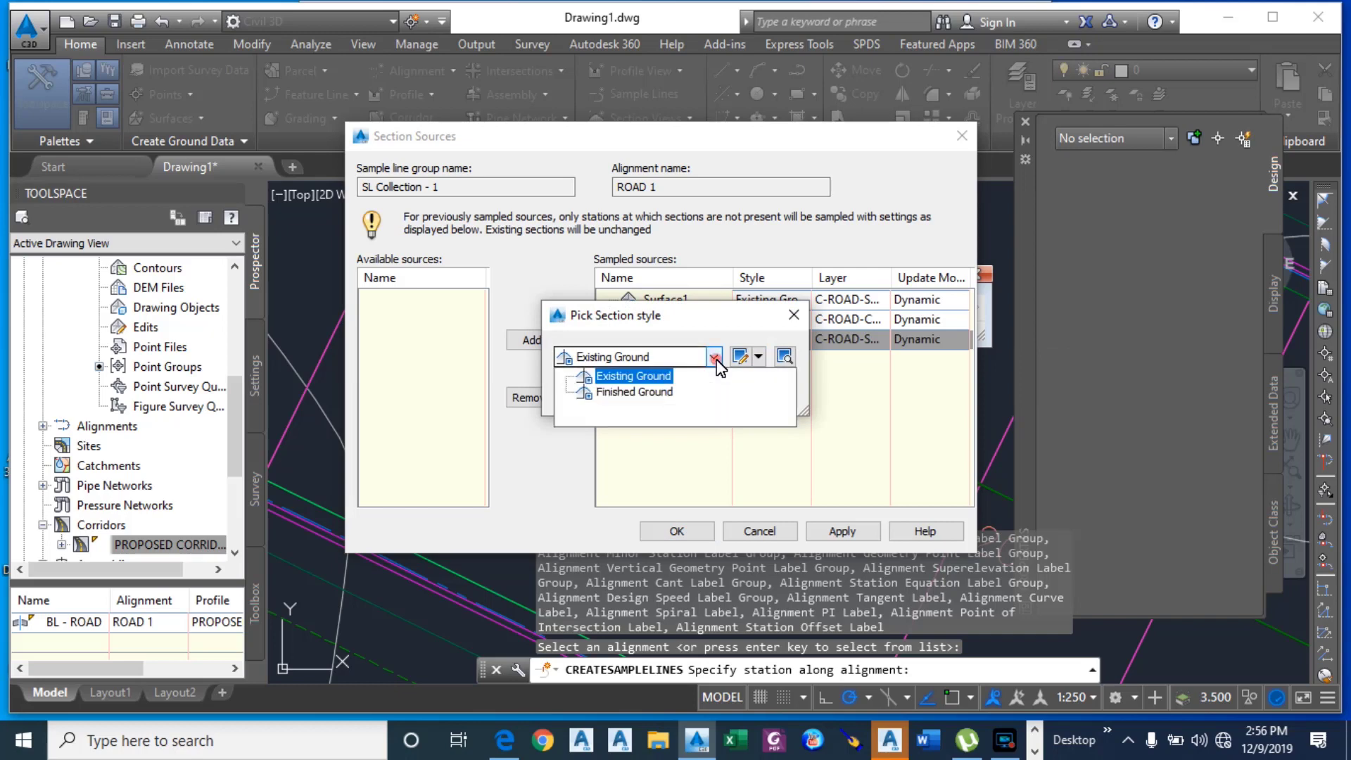
left_click(658, 394)
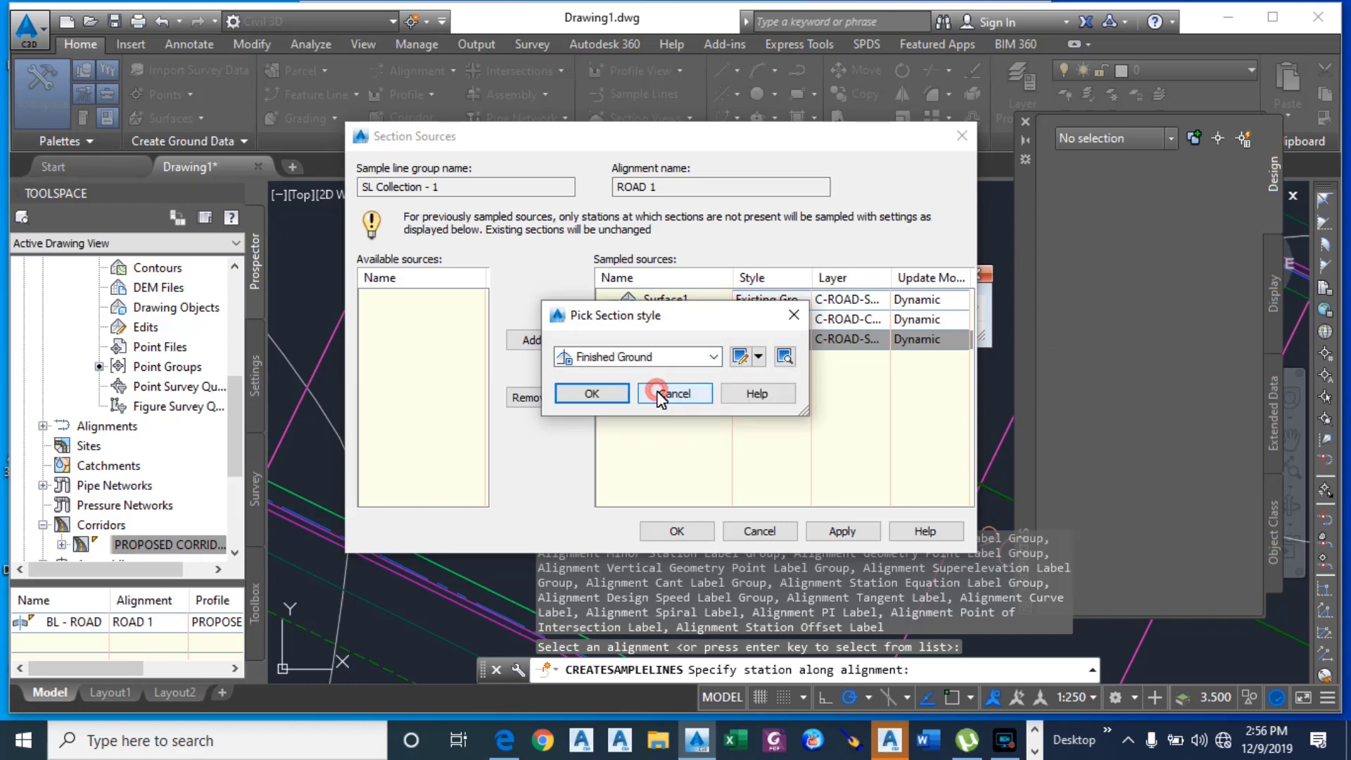
left_click(591, 394)
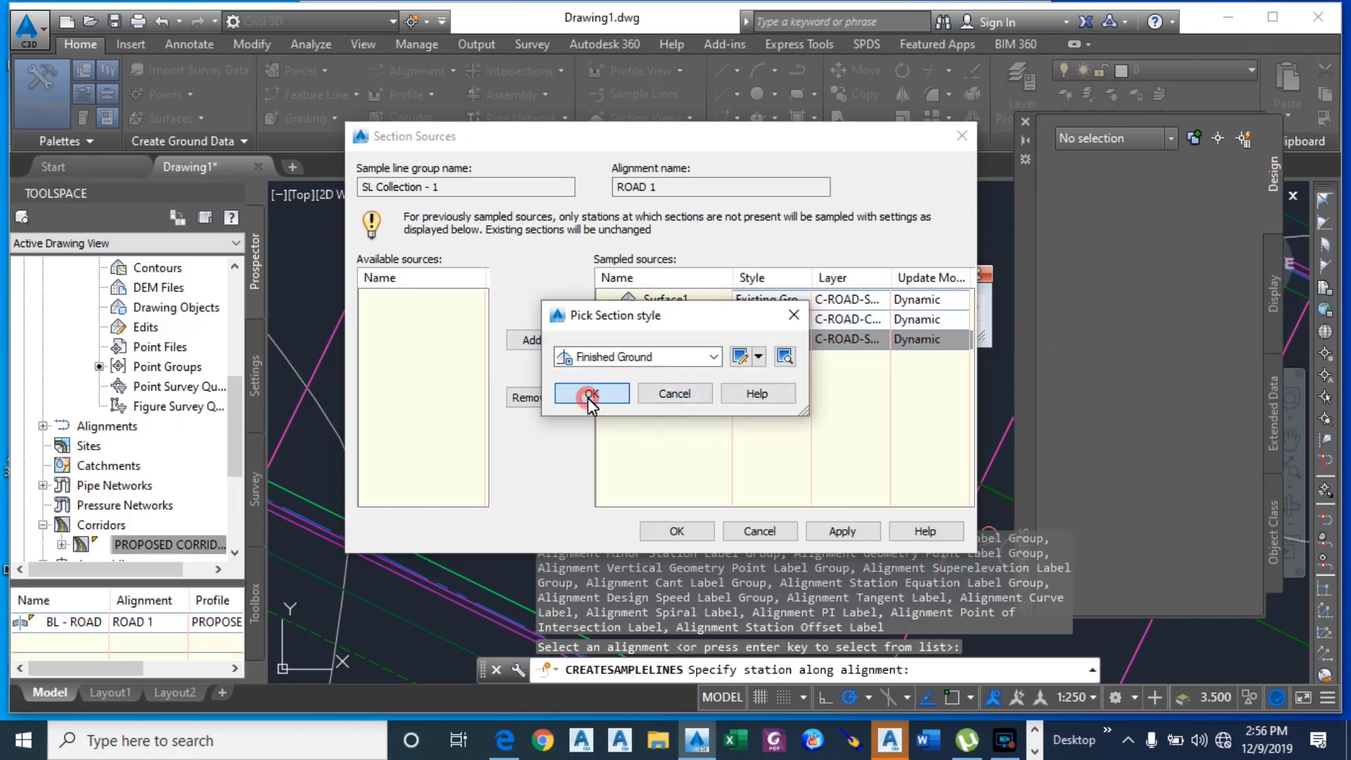
Step: Apply the updated section sources and end the sample line command
left_click(820, 533)
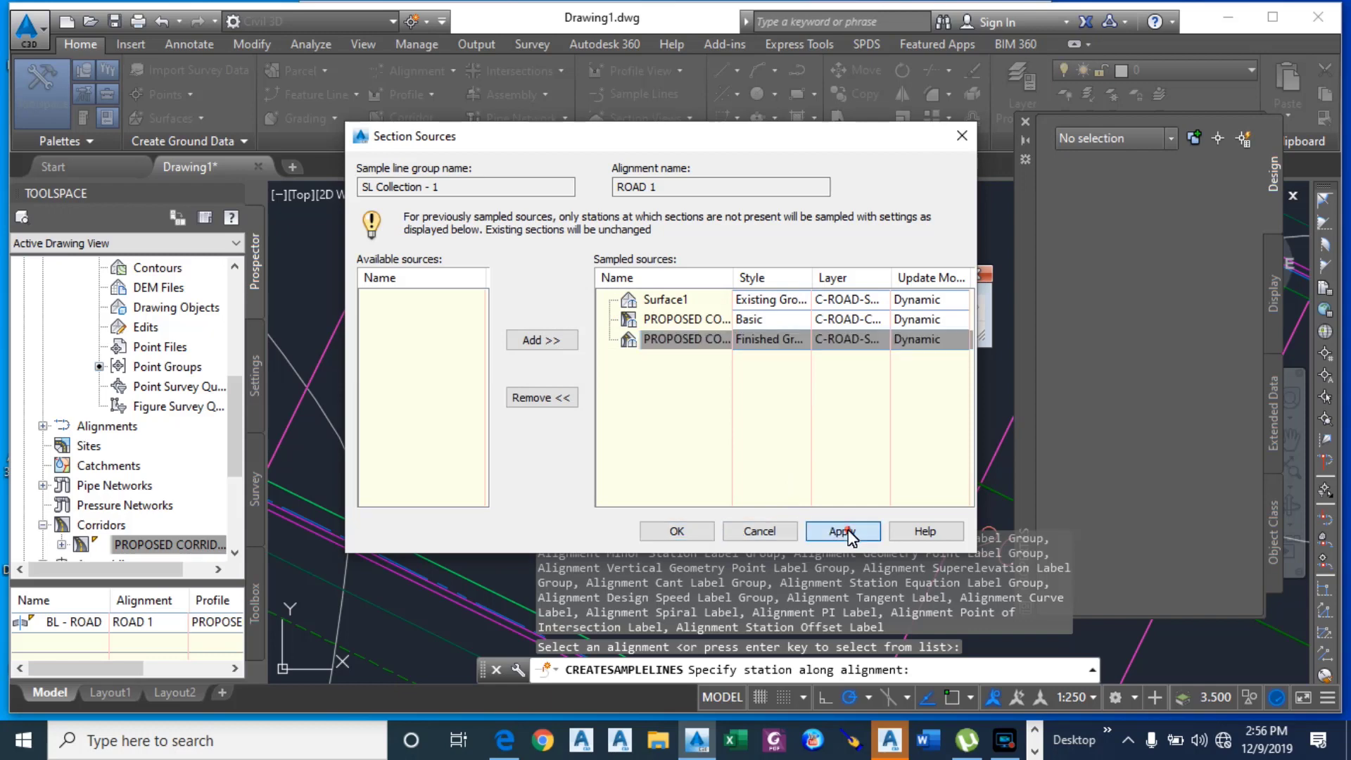
left_click(686, 532)
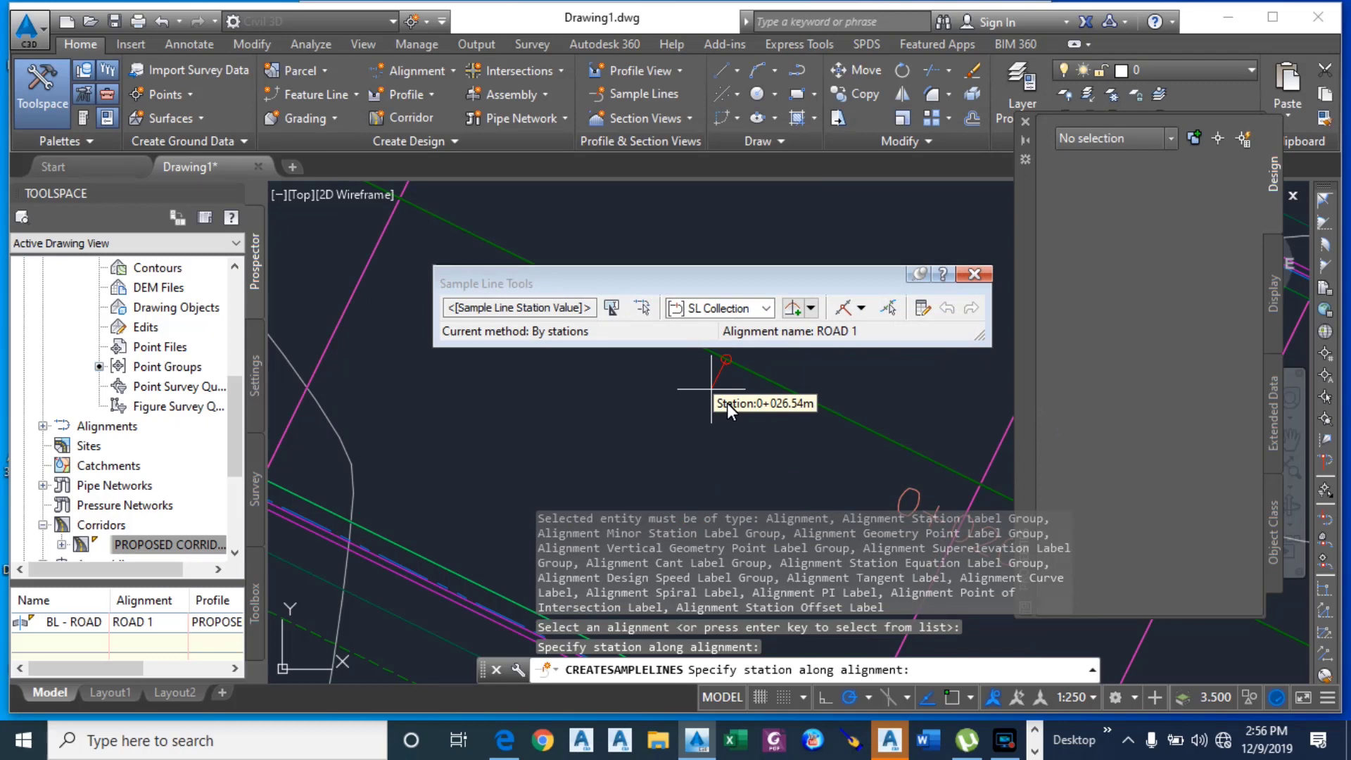
key("Escape")
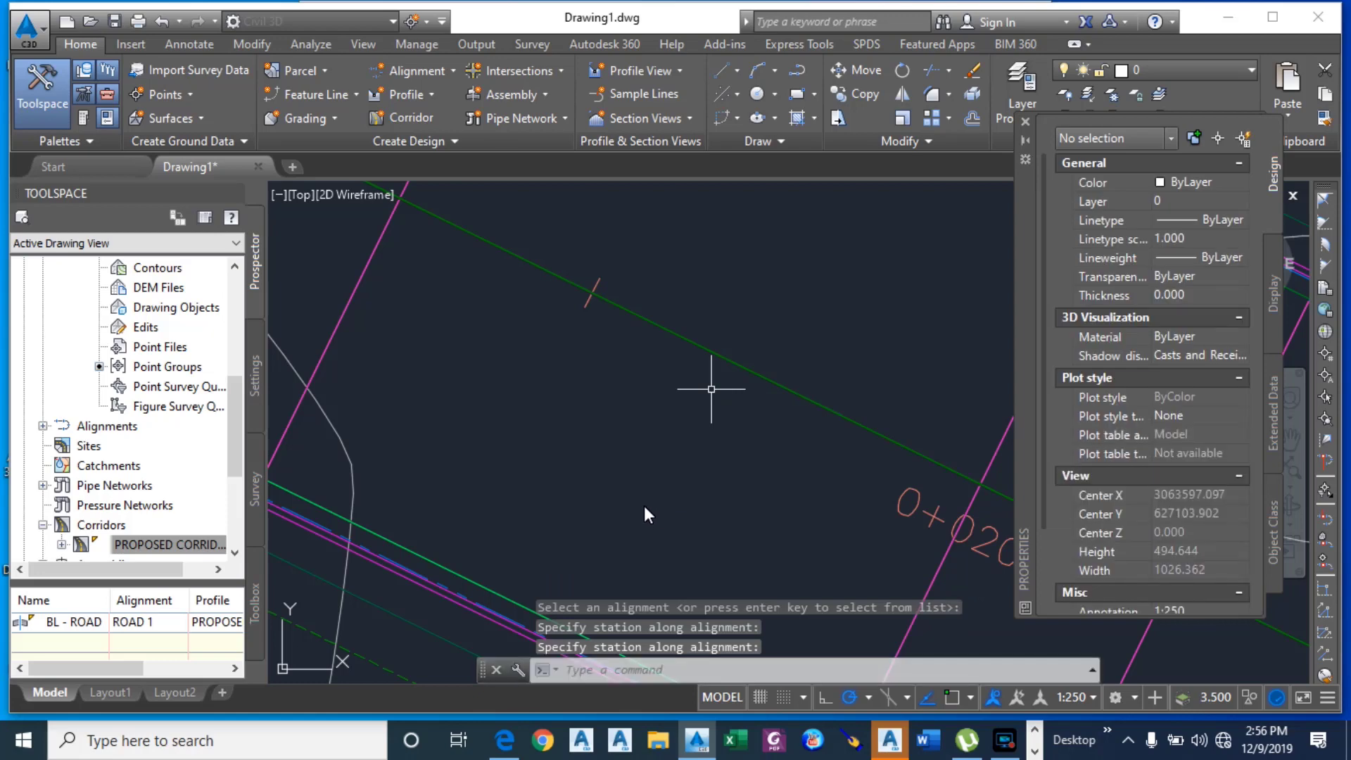
key("Return")
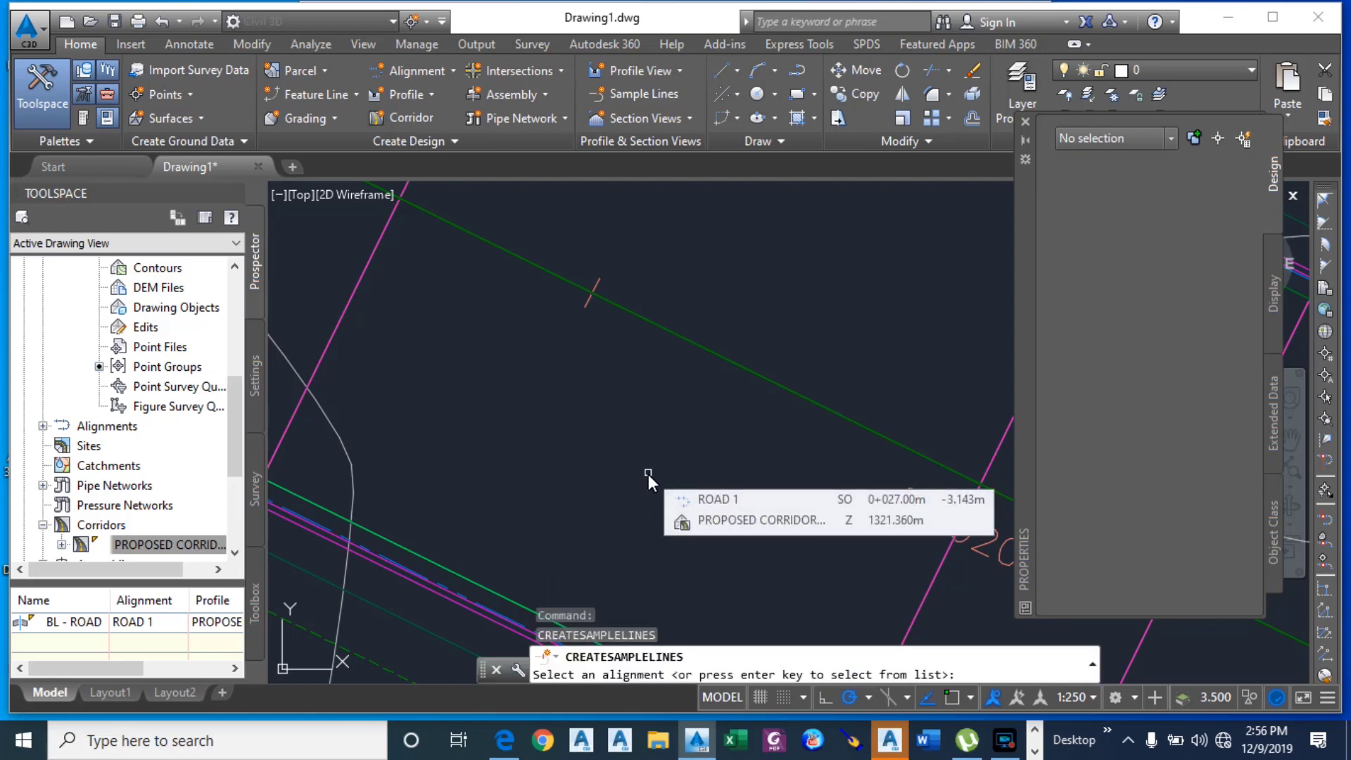
key("Escape")
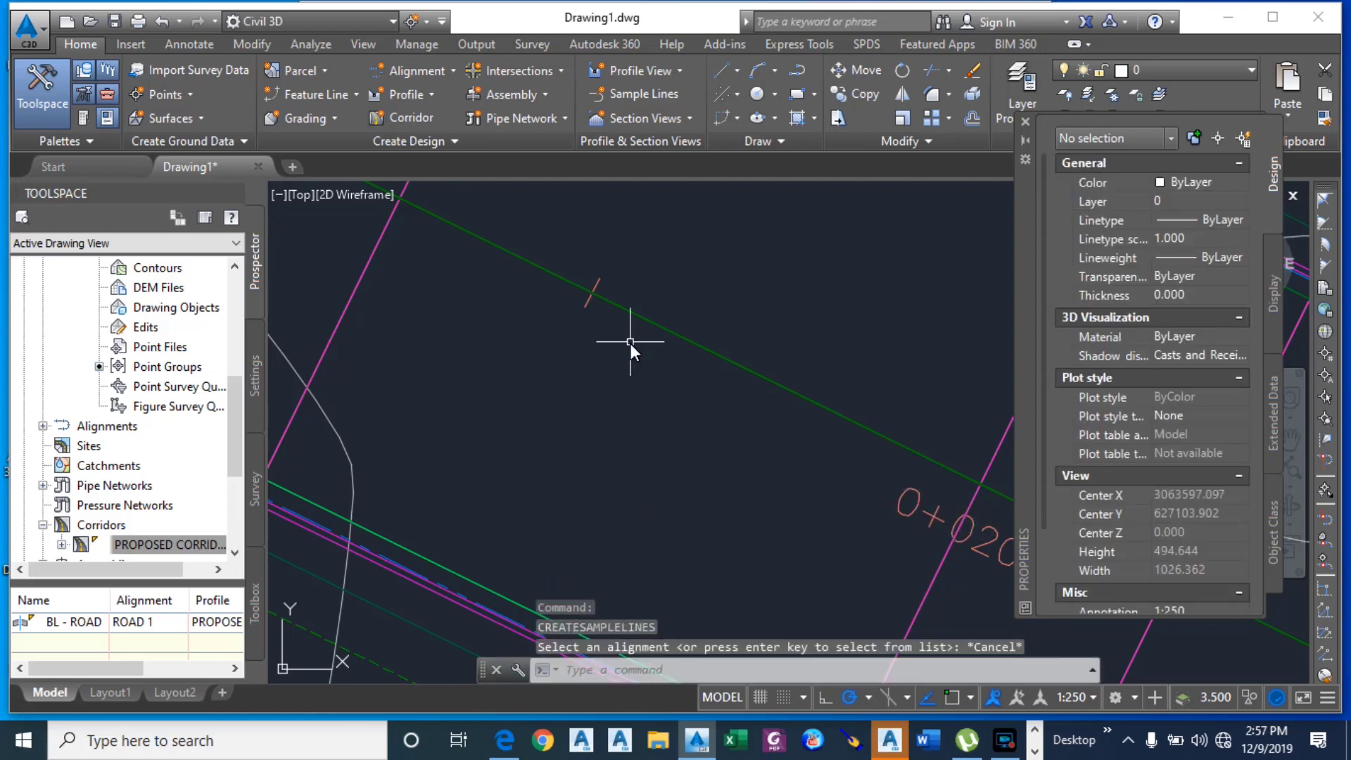
Step: Examine the corridor and its sample lines in plan, then the profile view and the section sheets below it
scroll(633, 352, "down", 5)
scroll(589, 335, "up", 2)
scroll(590, 404, "down", 3)
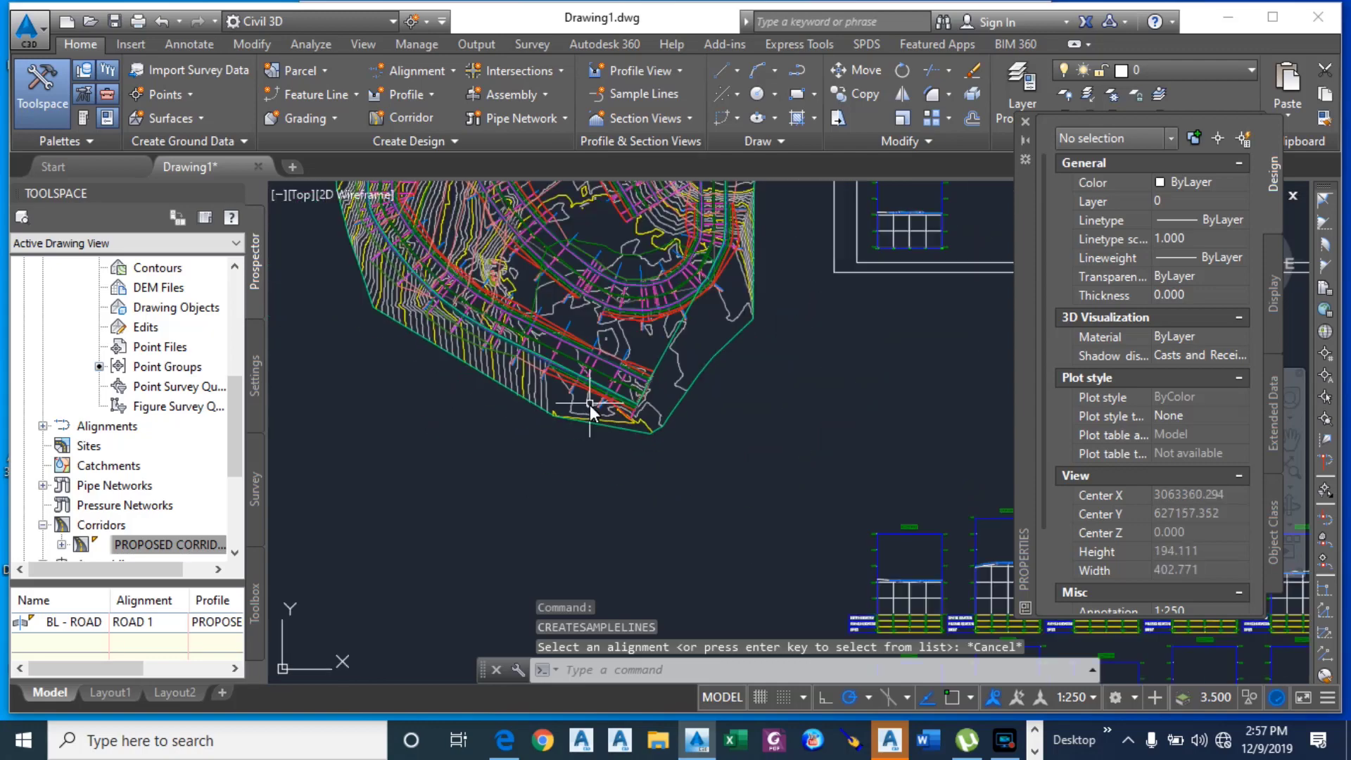
scroll(626, 325, "up", 6)
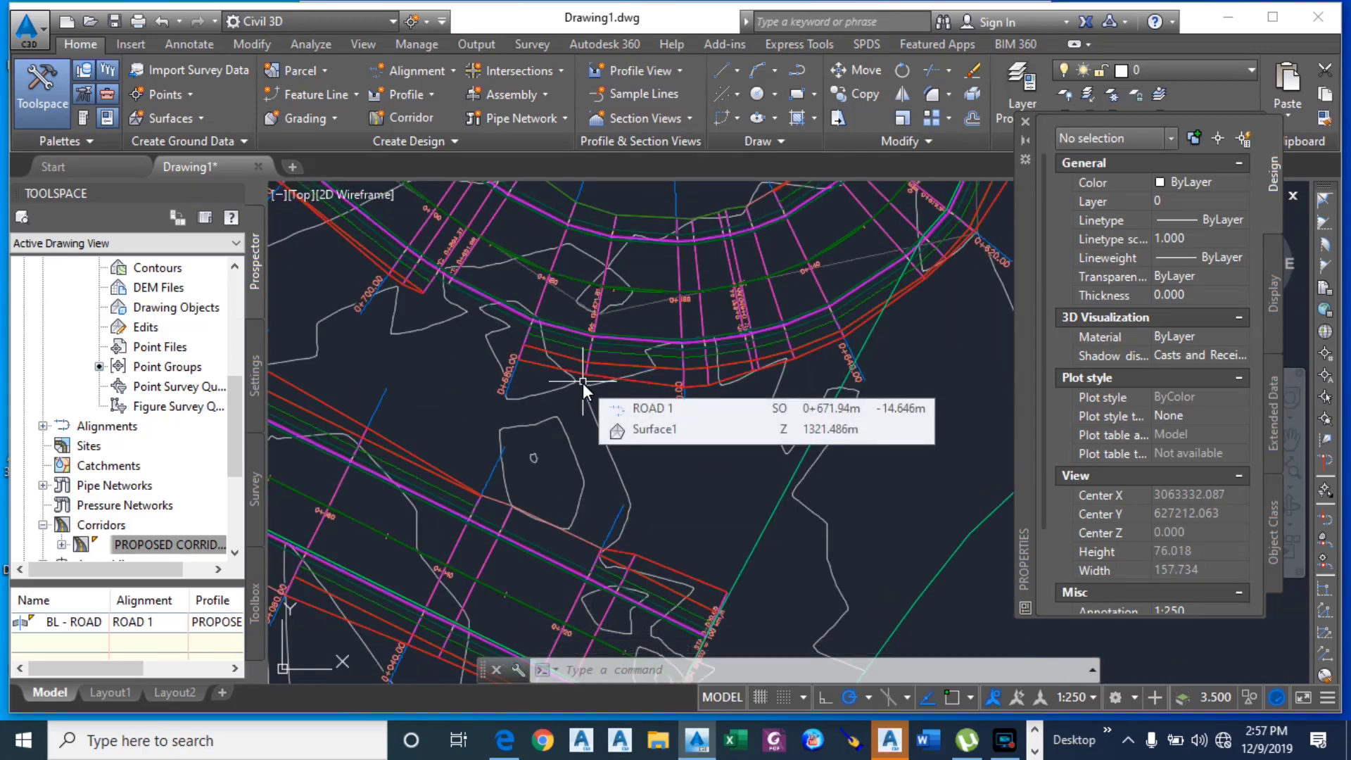
scroll(581, 357, "down", 2)
scroll(581, 357, "down", 8)
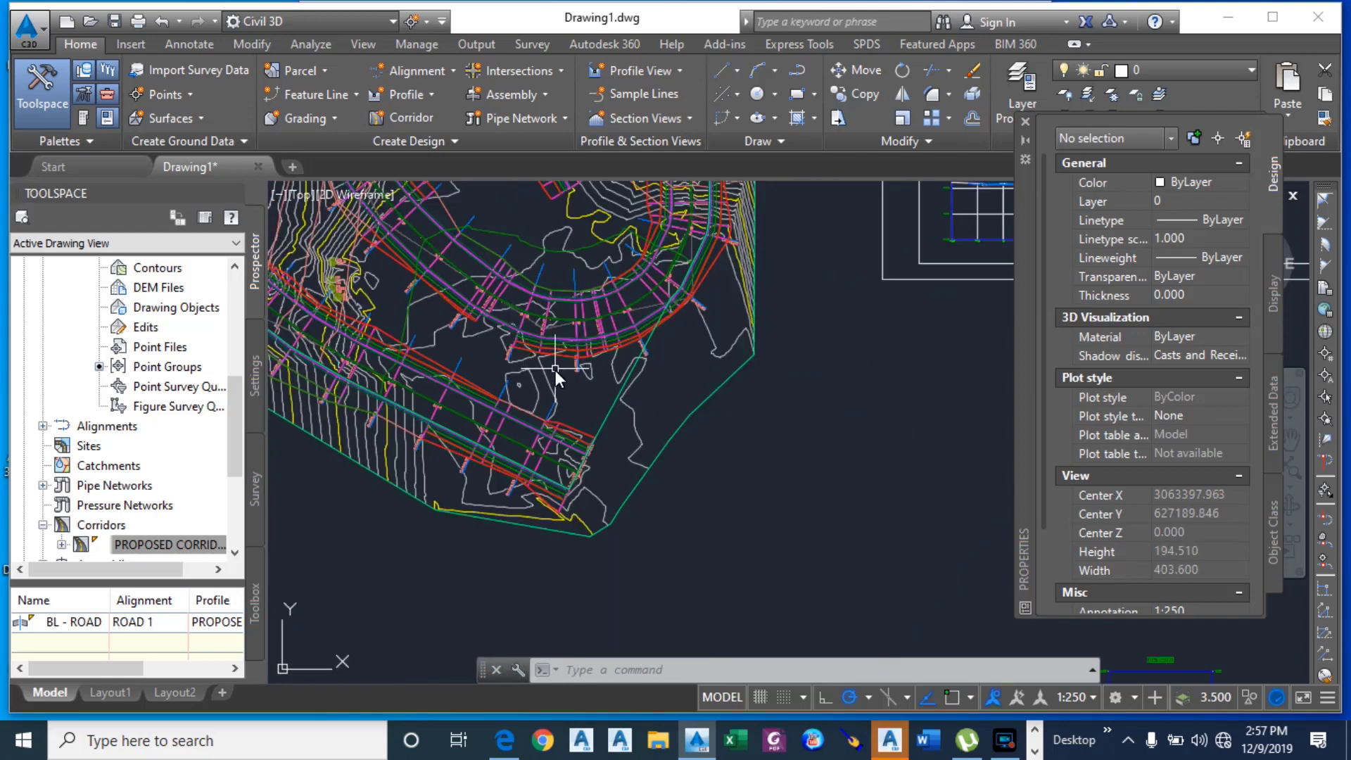
scroll(559, 249, "up", 5)
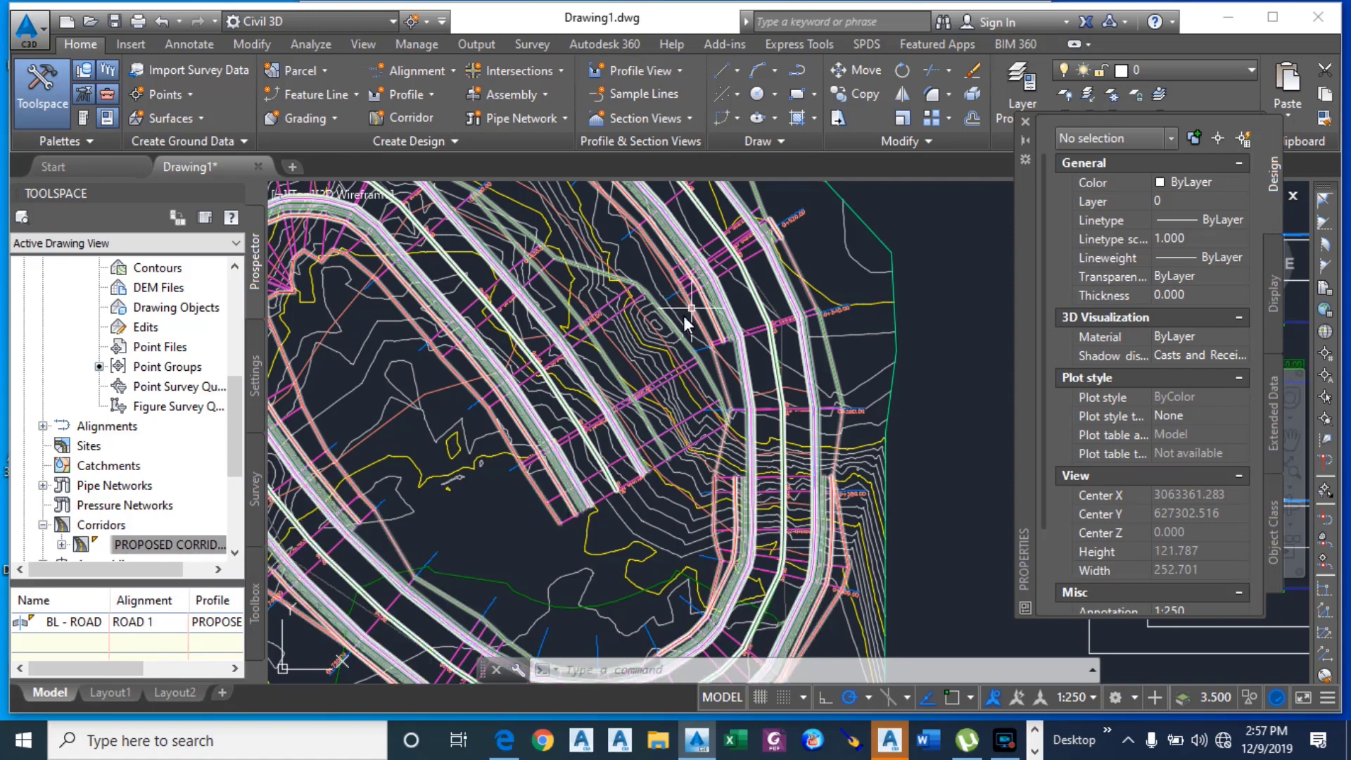
scroll(665, 379, "down", 4)
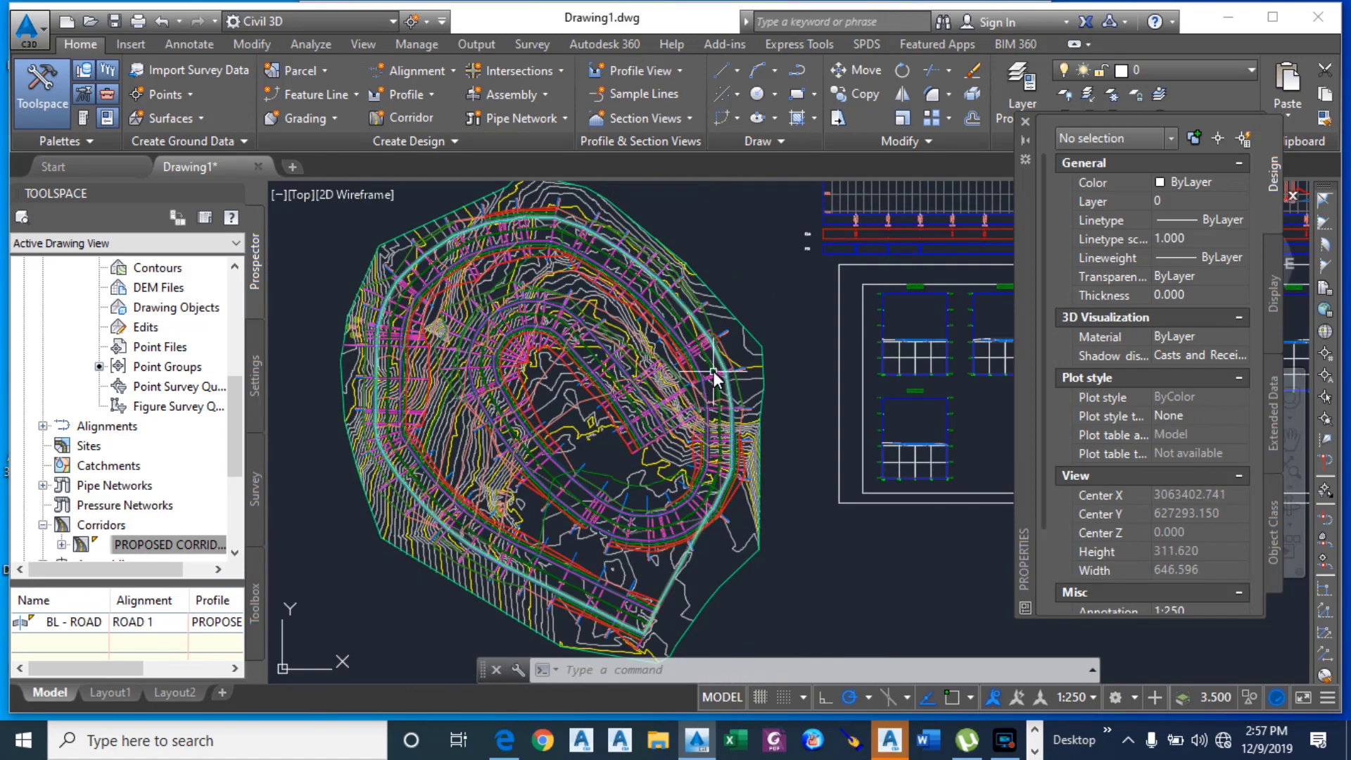
scroll(576, 310, "down", 3)
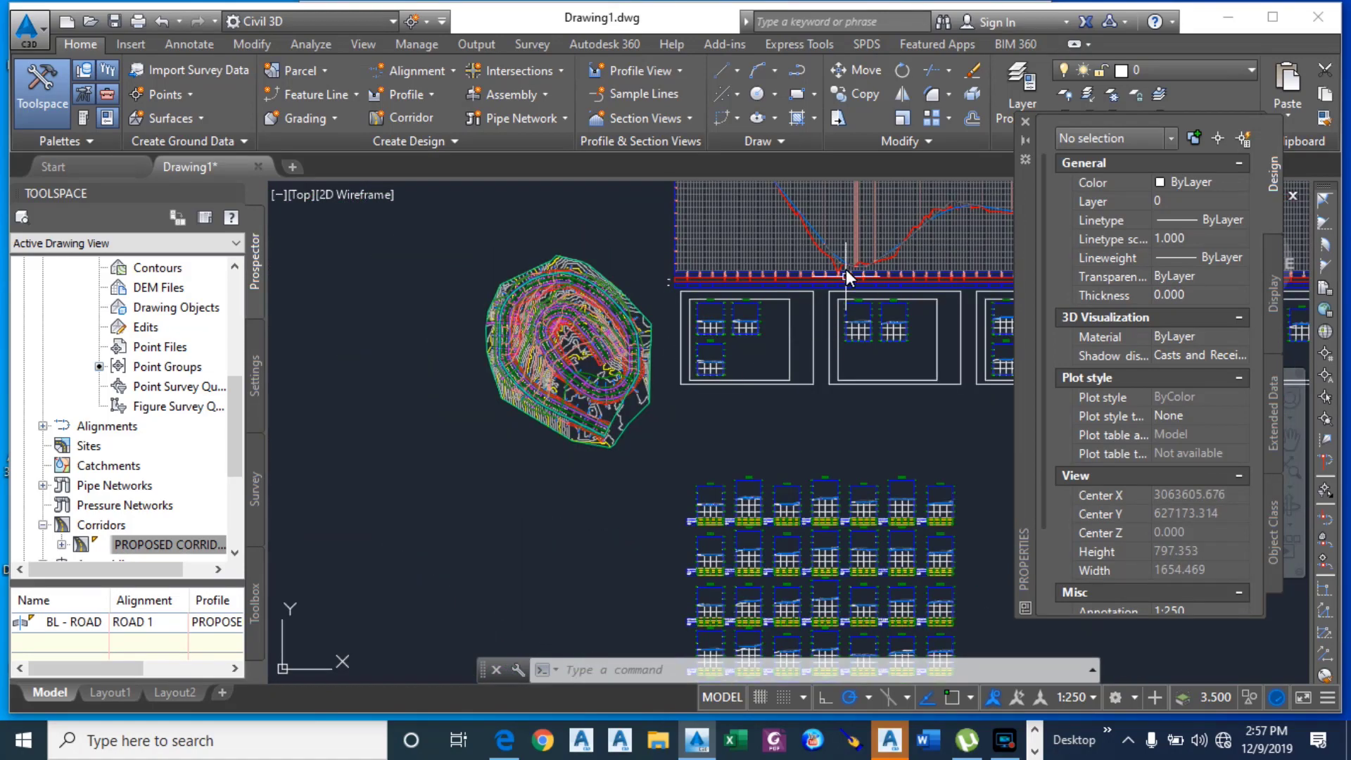
scroll(846, 260, "up", 3)
scroll(846, 260, "up", 2)
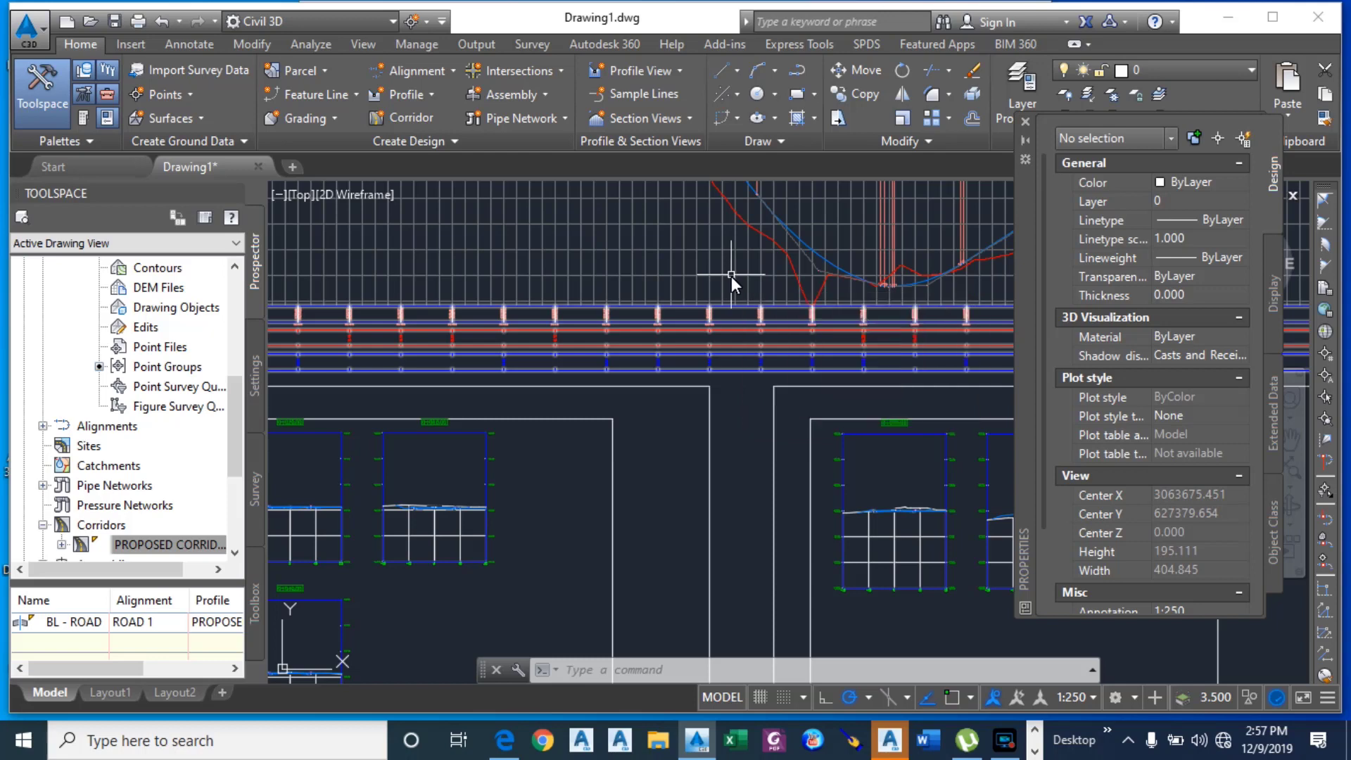
scroll(820, 383, "down", 2)
scroll(807, 415, "down", 6)
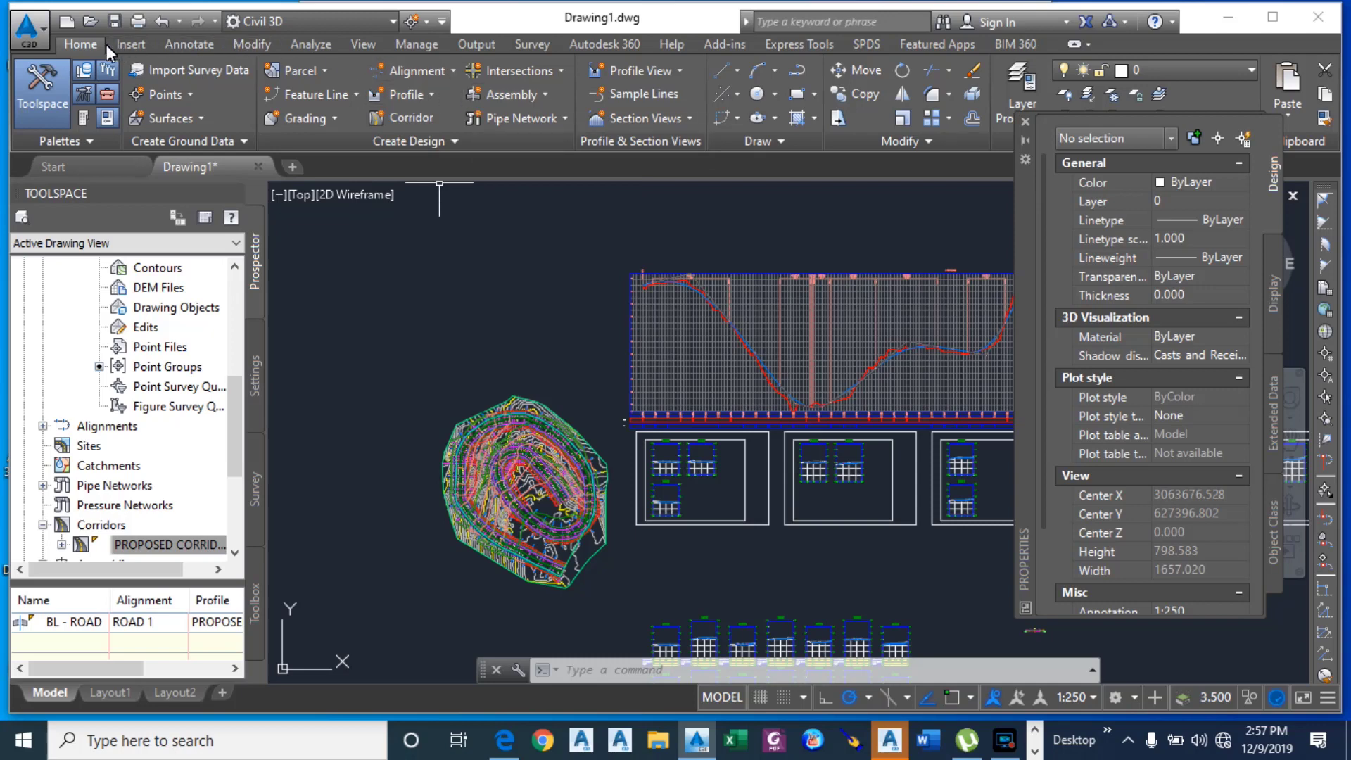
Step: Start Compute Materials for ROAD 1's sample line group SL Collection - 1 and choose the Earthworks quantity takeoff criteria
left_click(306, 49)
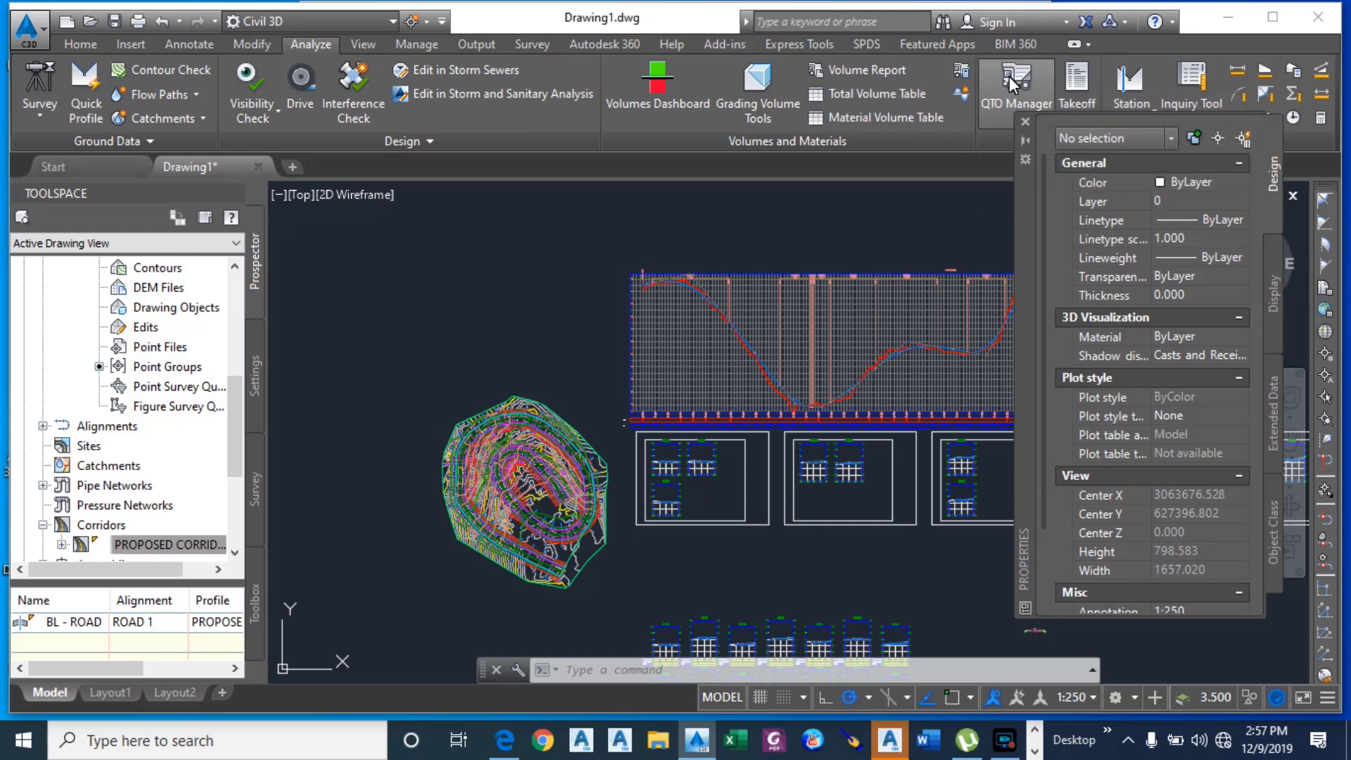
left_click(961, 71)
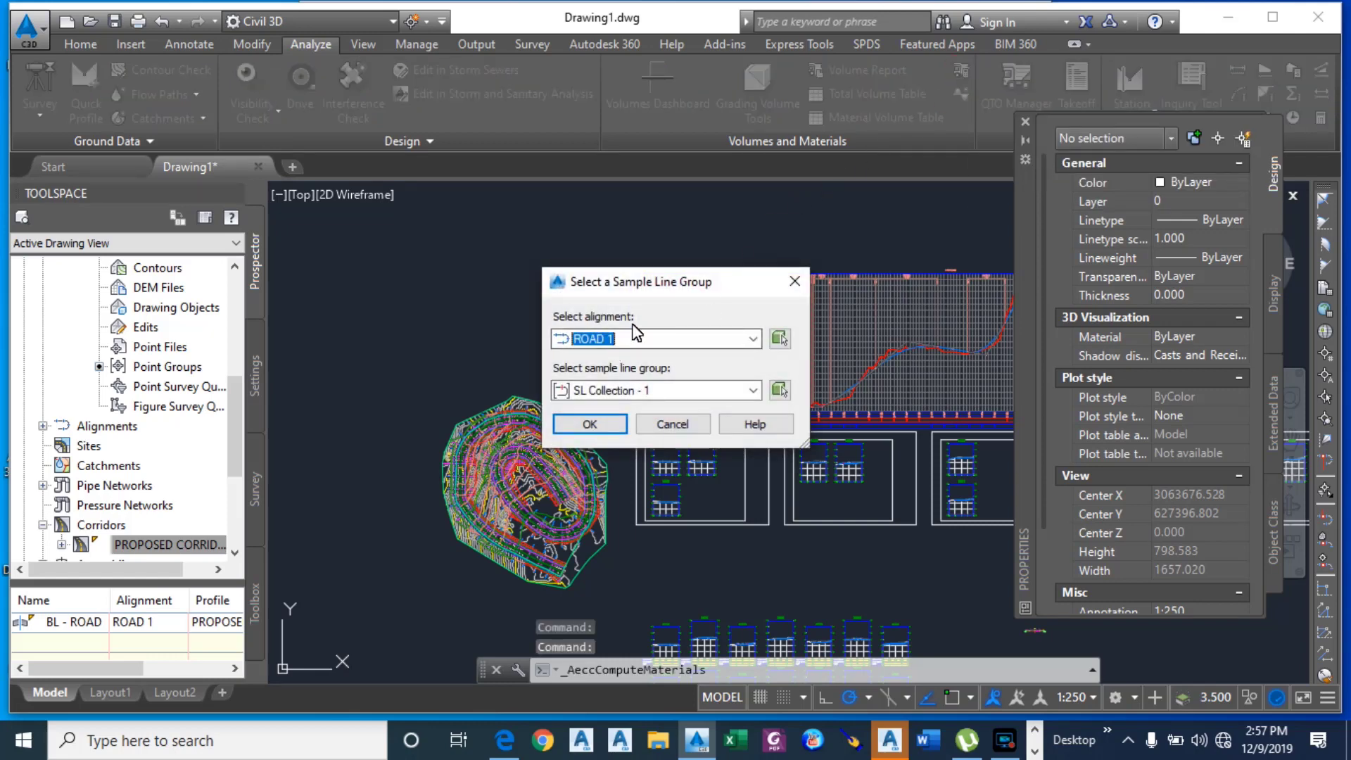
left_click(598, 431)
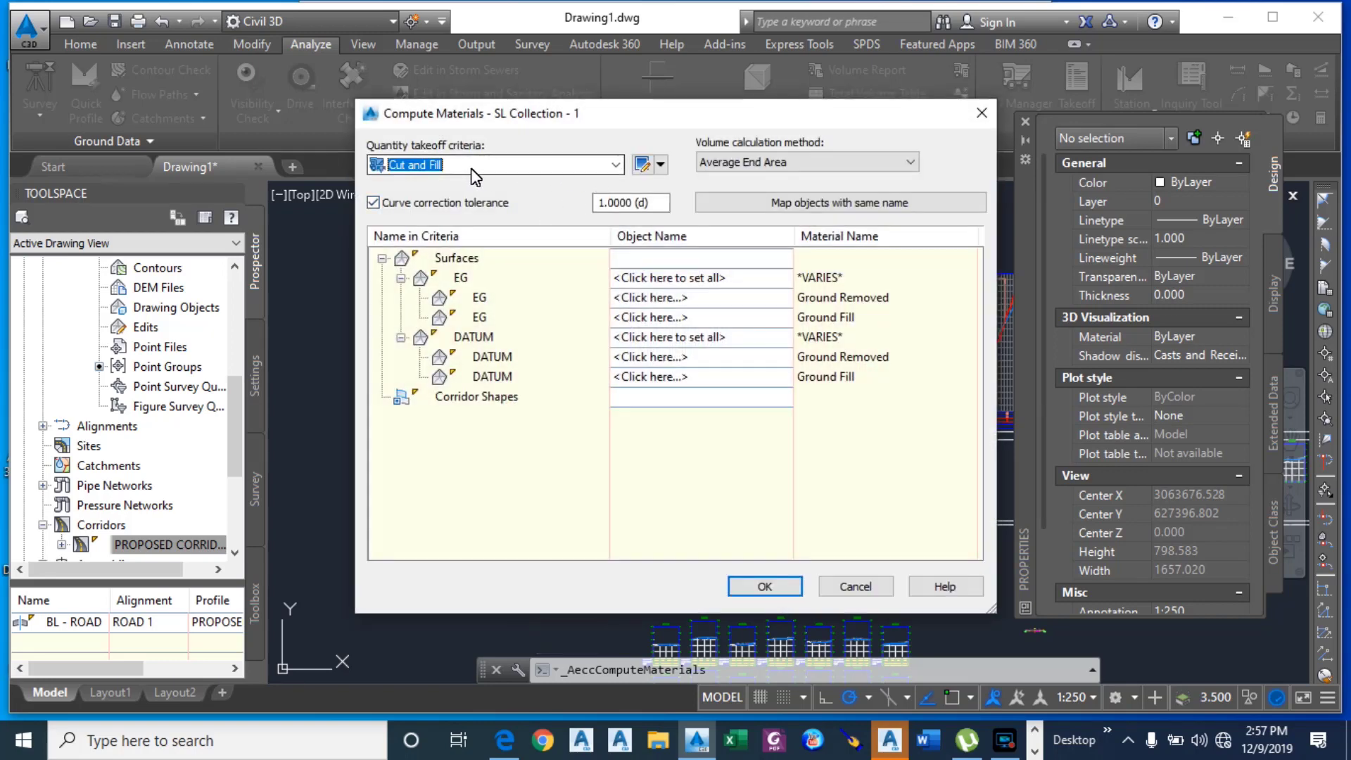
left_click(617, 165)
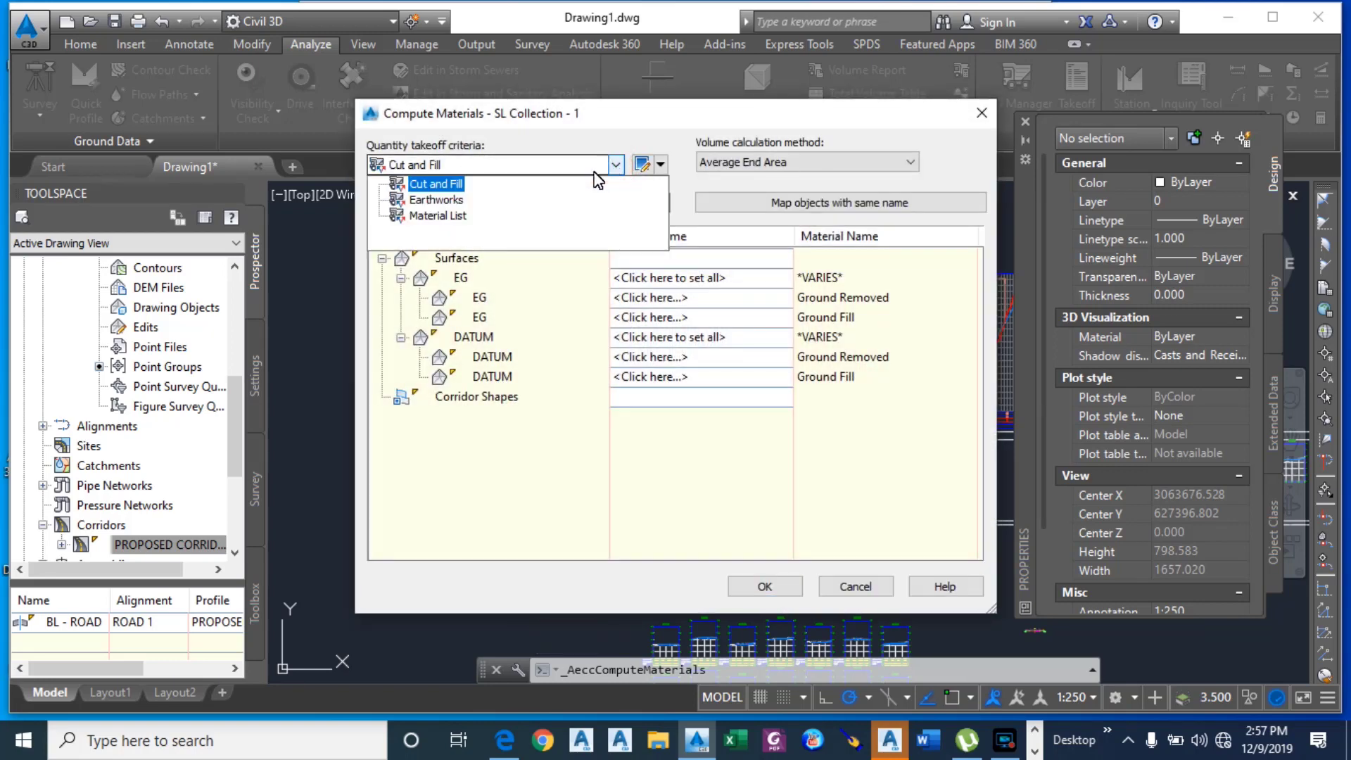
left_click(454, 198)
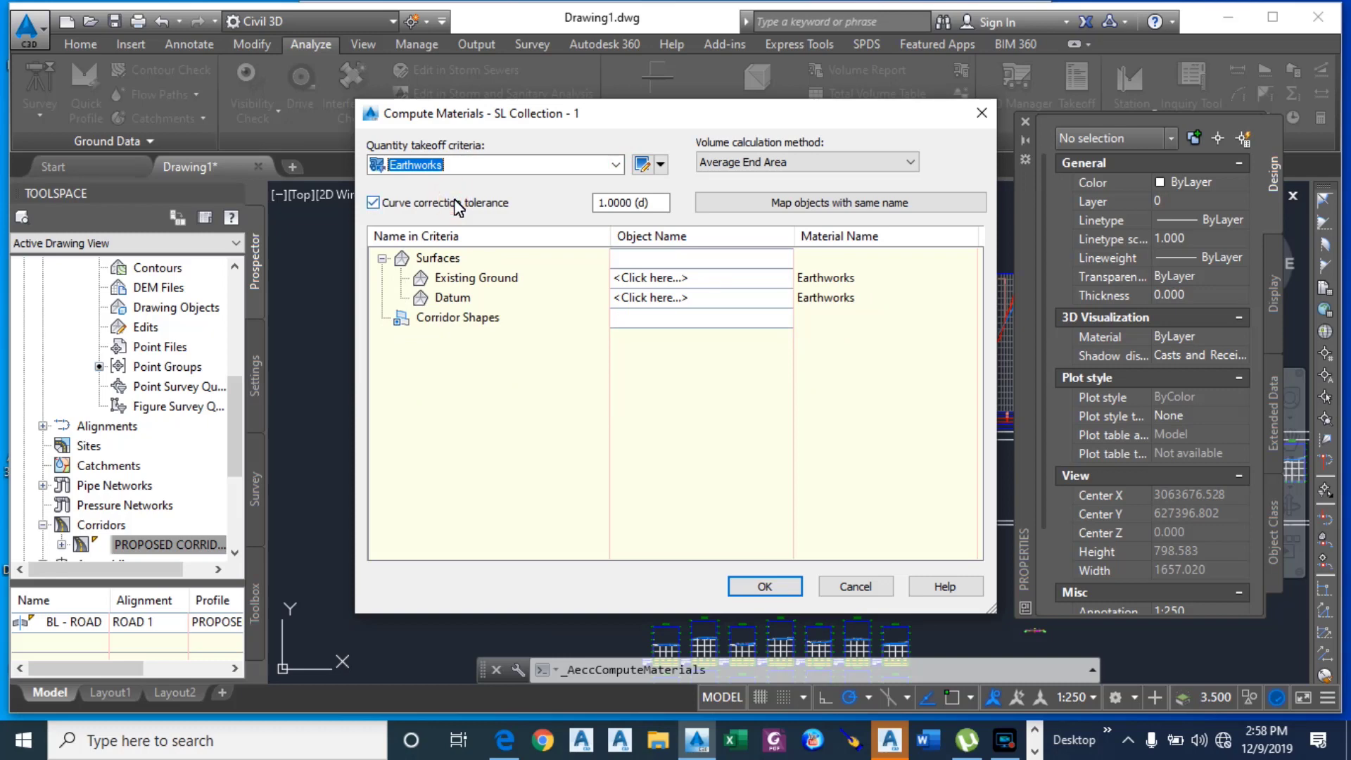
Step: Assign Surface1 as Existing Ground and the PROPOSED CORRIDOR 1 surface as Datum, and compute the materials
left_click(653, 288)
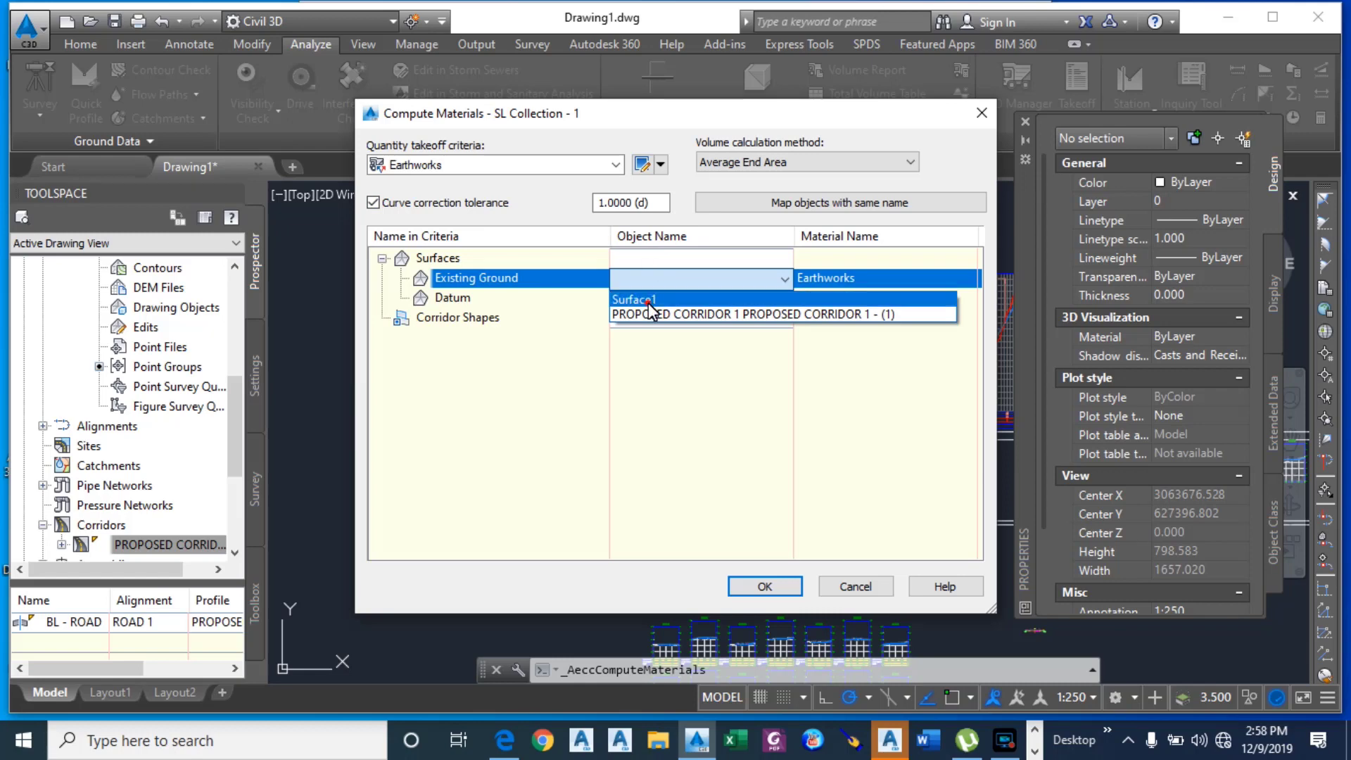
left_click(651, 300)
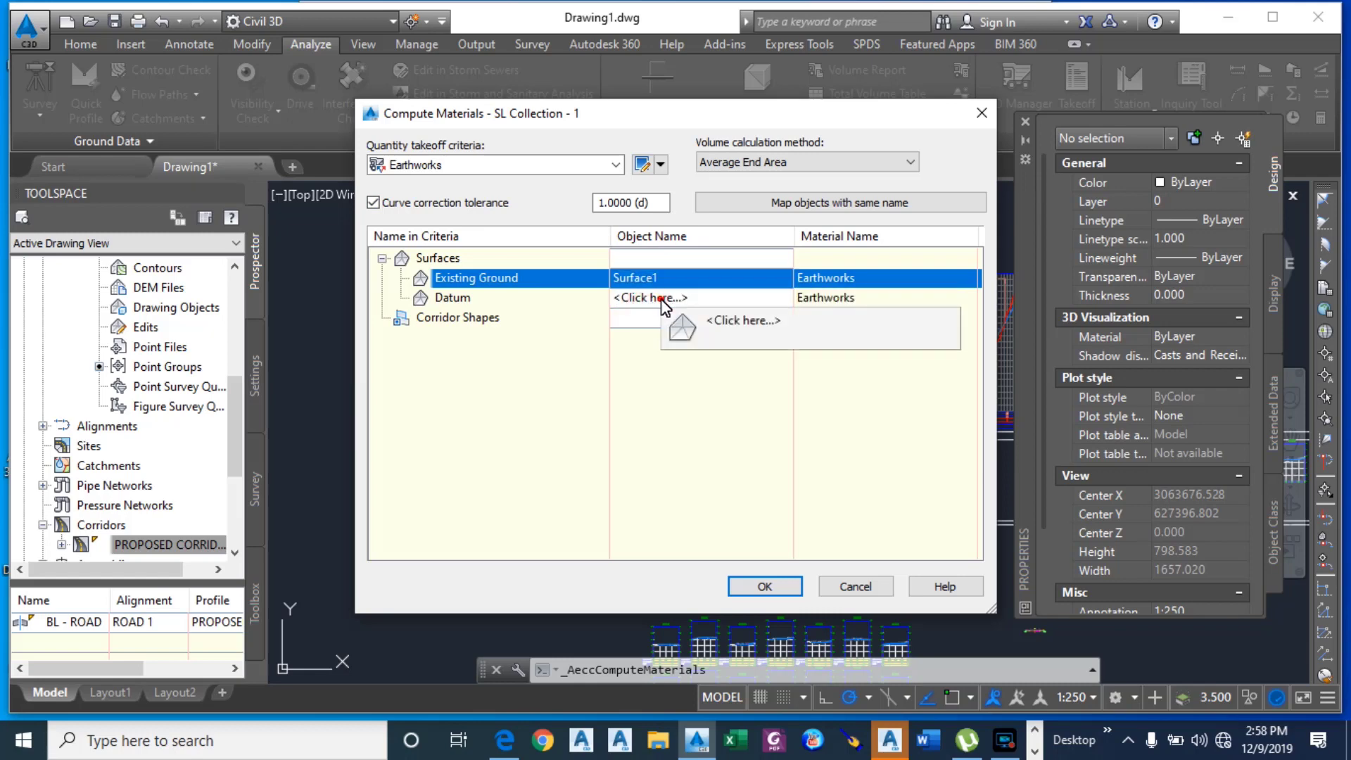
left_click(662, 303)
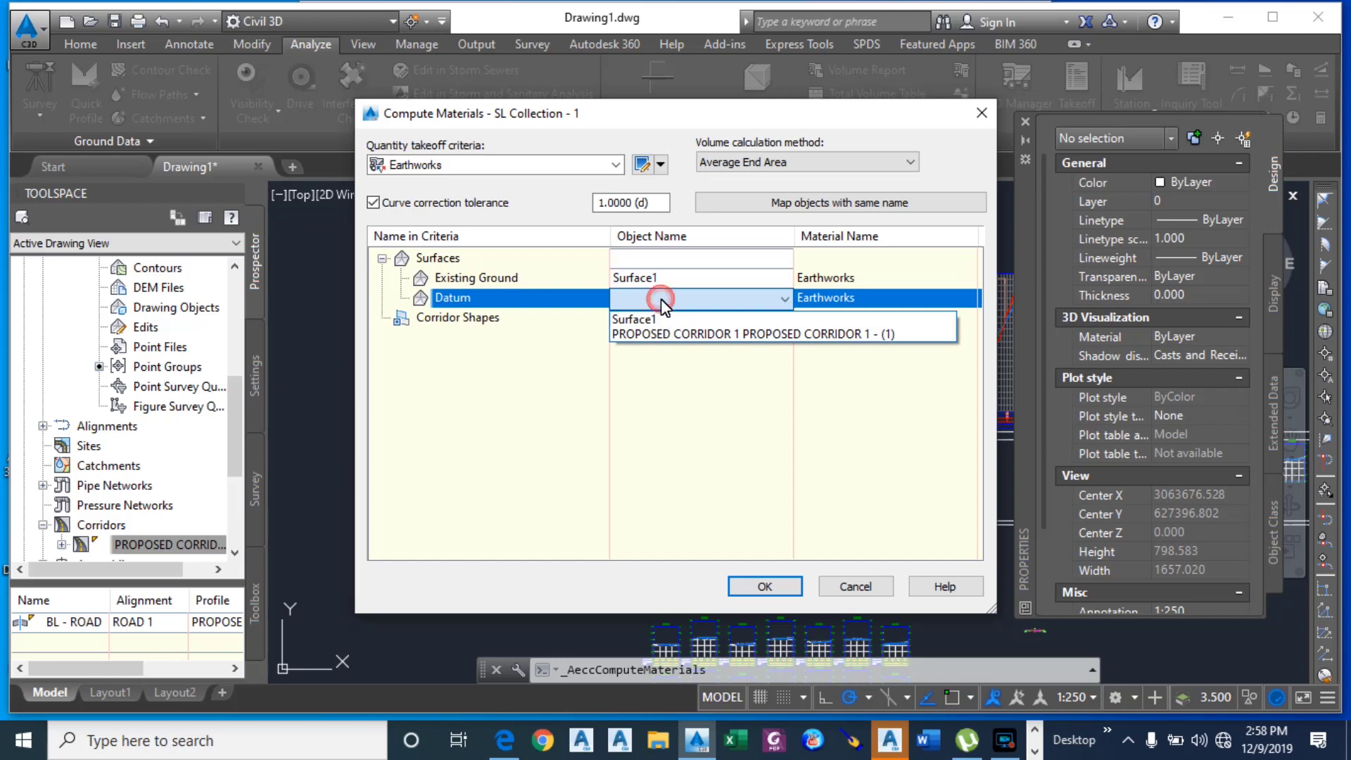
left_click(669, 334)
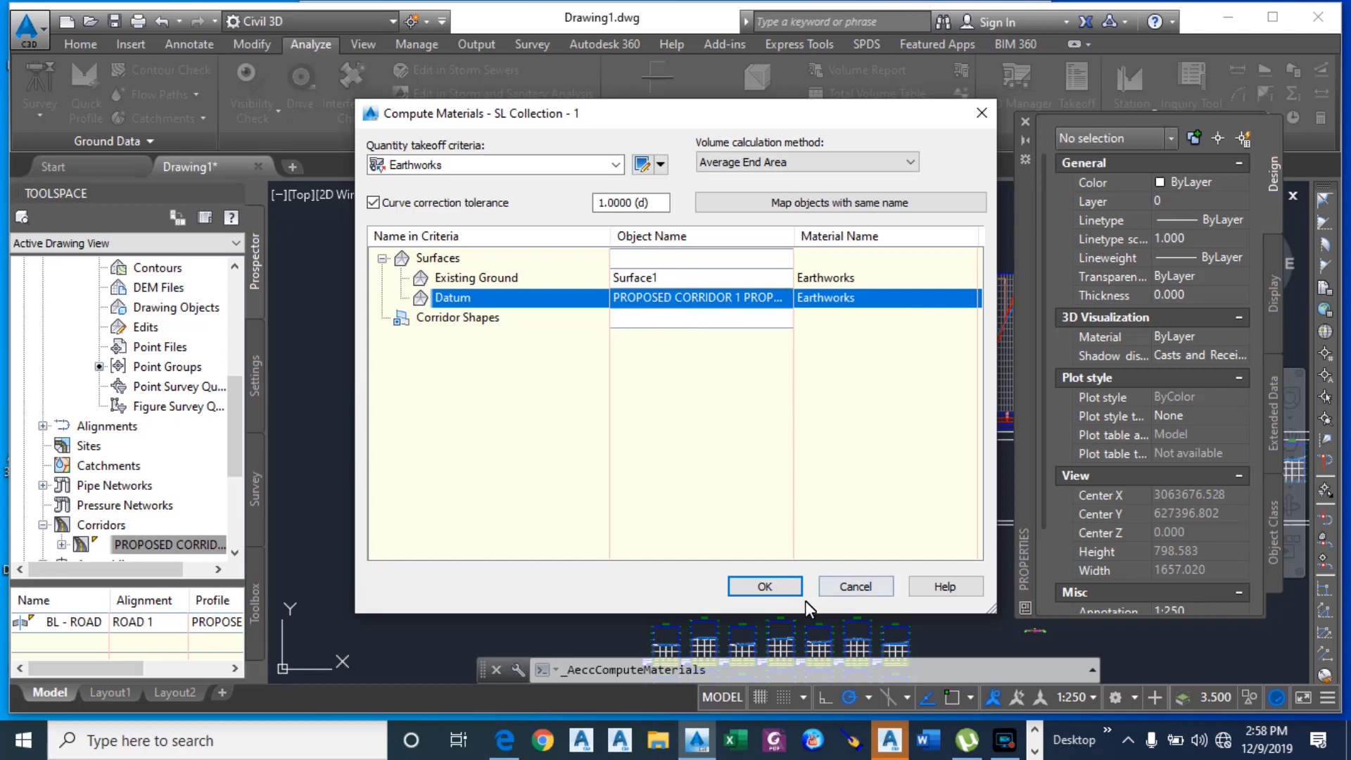
left_click(764, 586)
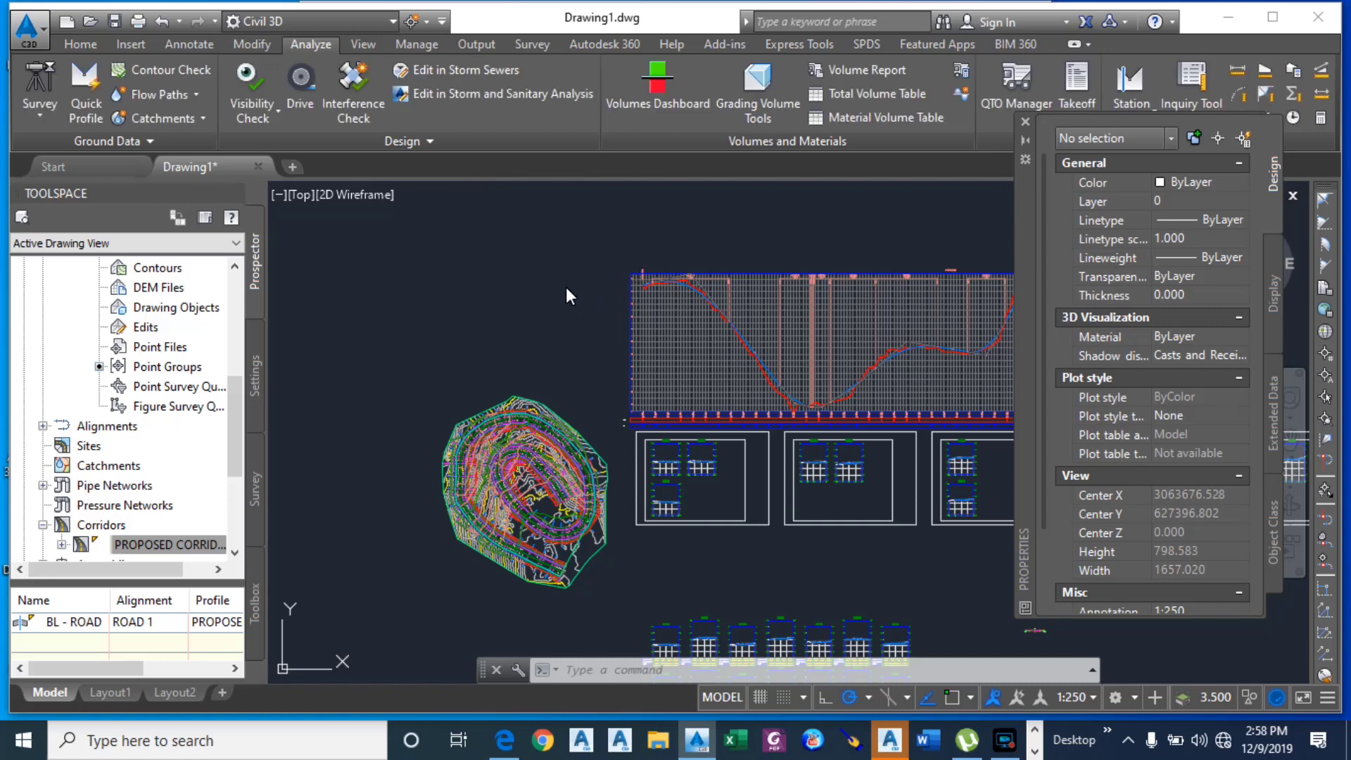
Step: Start a total volume table for ROAD 1, split into at most 10 rows per table and 3 tables per stack
scroll(493, 236, "down", 2)
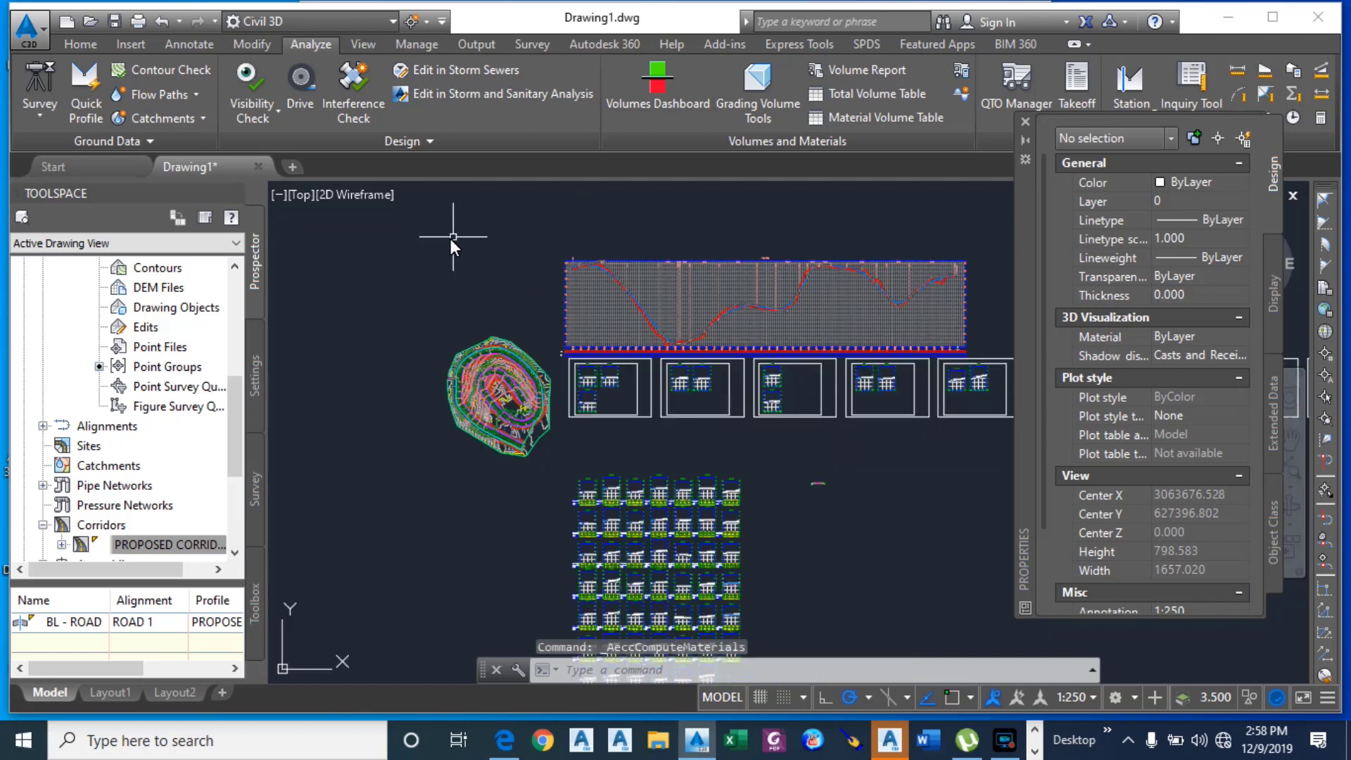
scroll(437, 238, "down", 2)
scroll(676, 403, "up", 2)
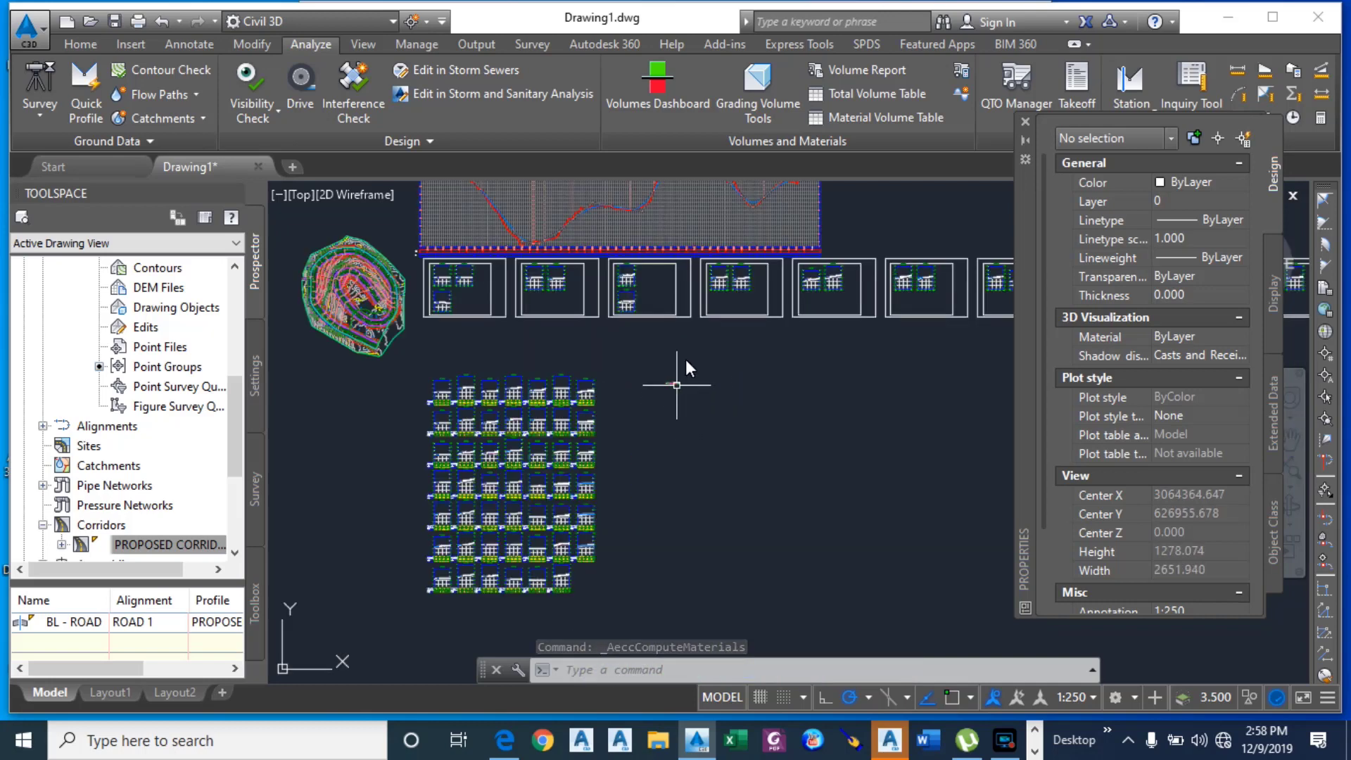
scroll(646, 368, "down", 2)
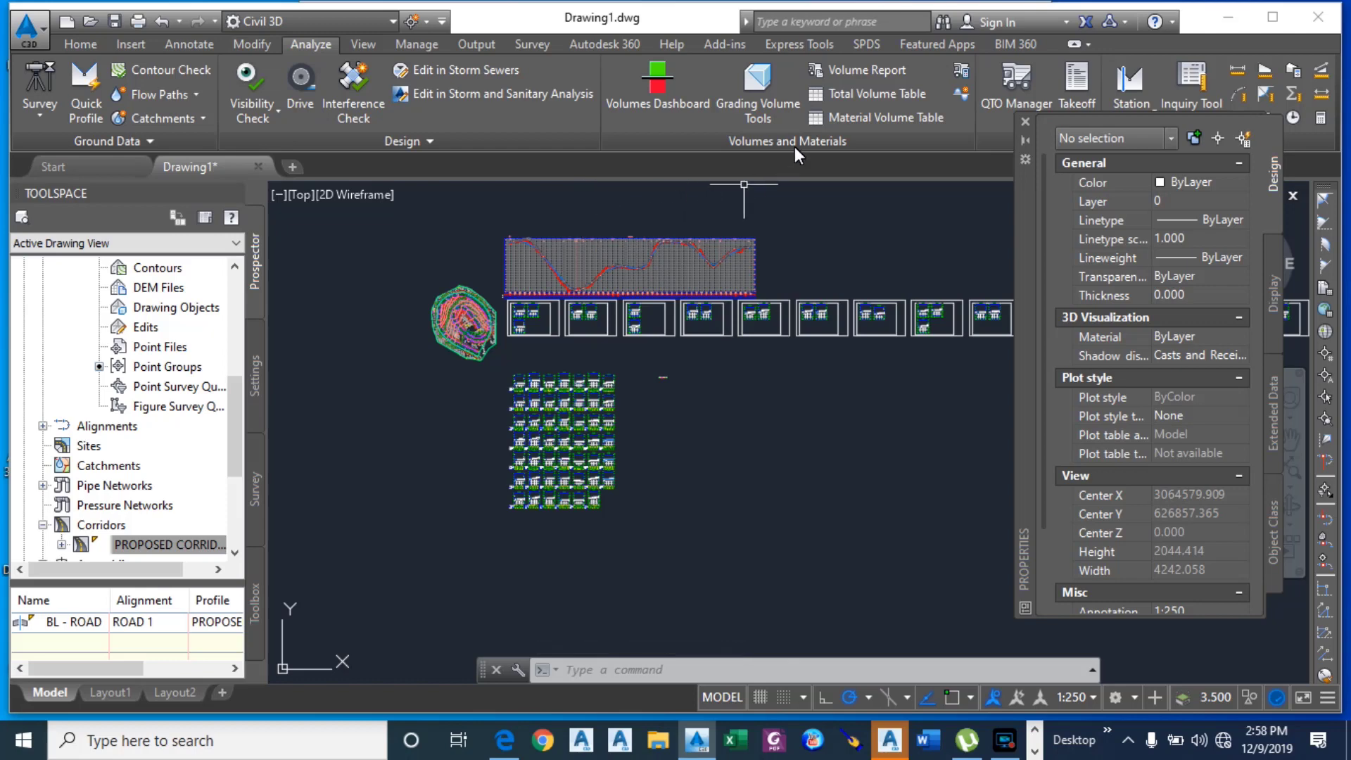
left_click(871, 100)
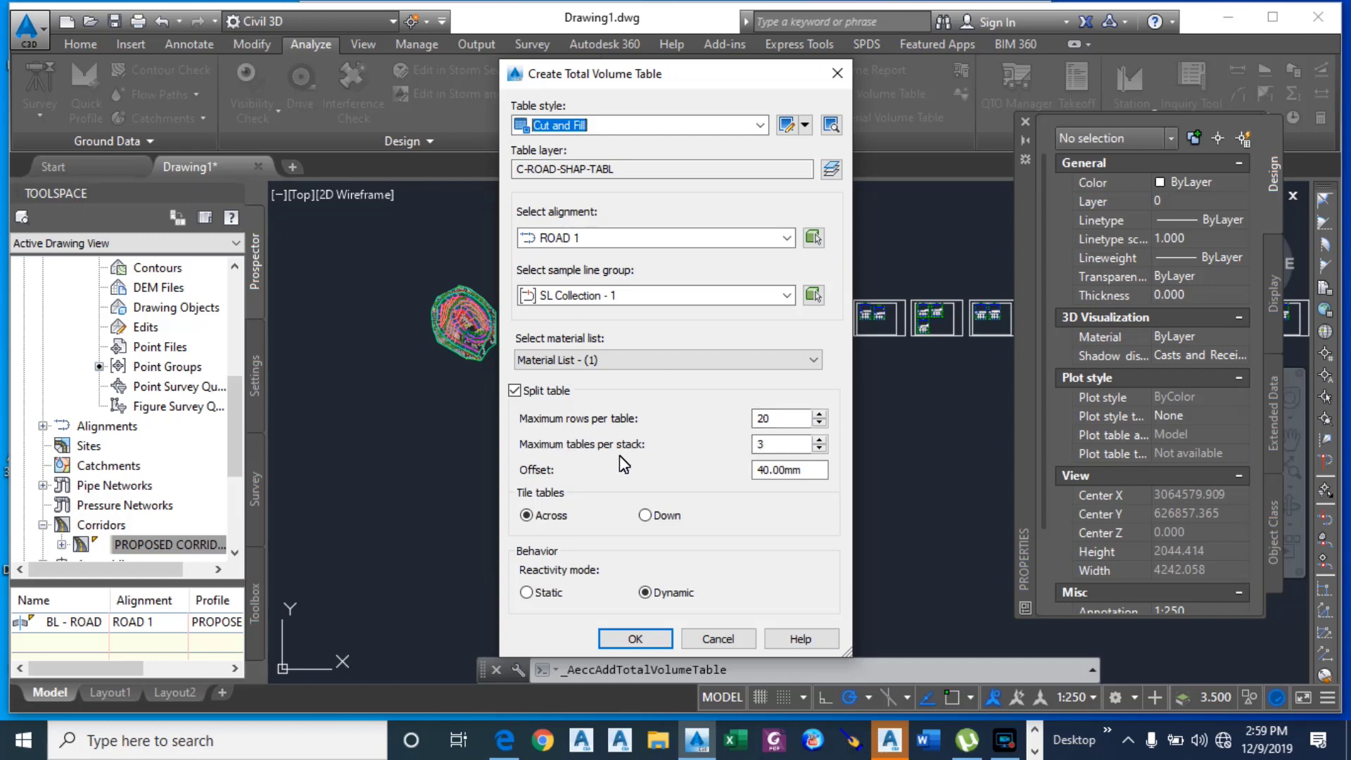
left_click(819, 422)
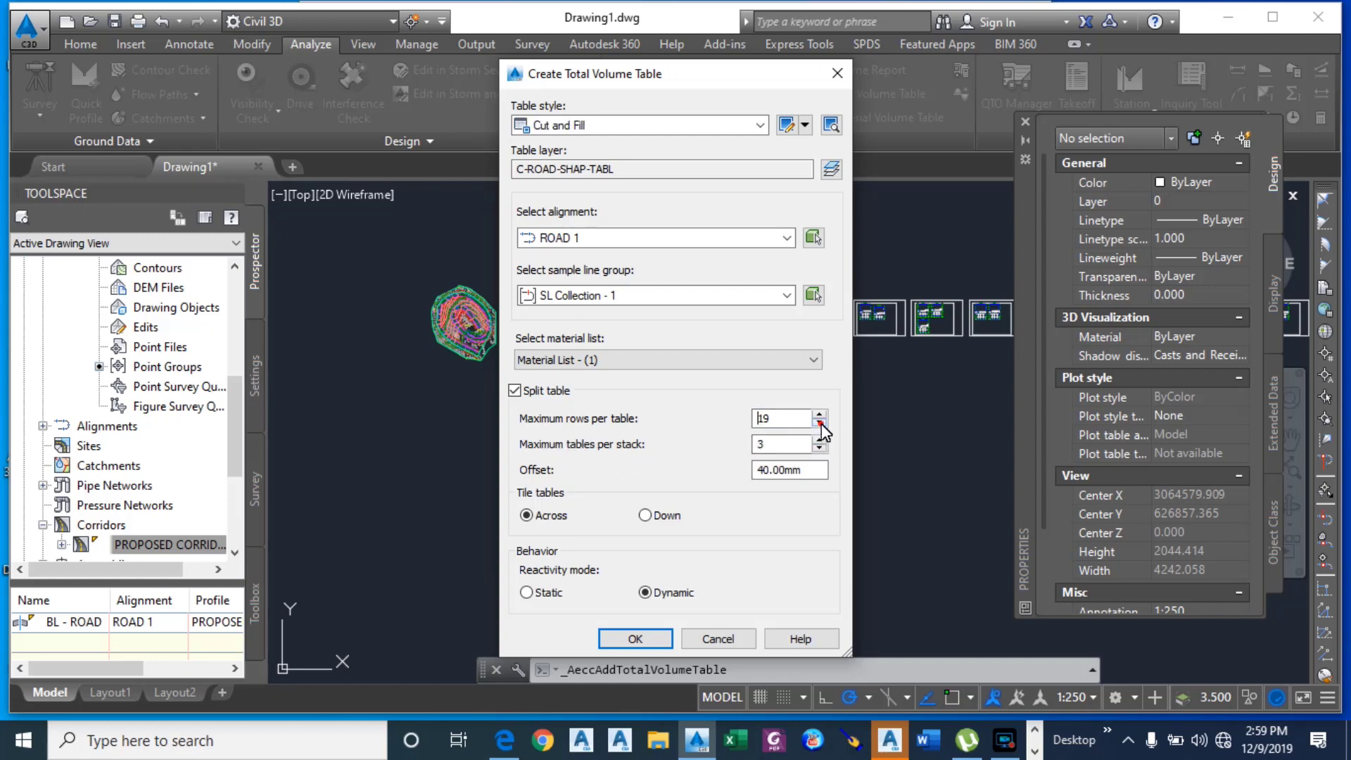
left_click(820, 424)
left_click(819, 424)
left_click(820, 425)
left_click(821, 423)
left_click(821, 423)
left_click(821, 424)
left_click(821, 423)
left_click(821, 424)
left_click(821, 424)
left_click(820, 450)
left_click(820, 450)
left_click(821, 440)
left_click(820, 440)
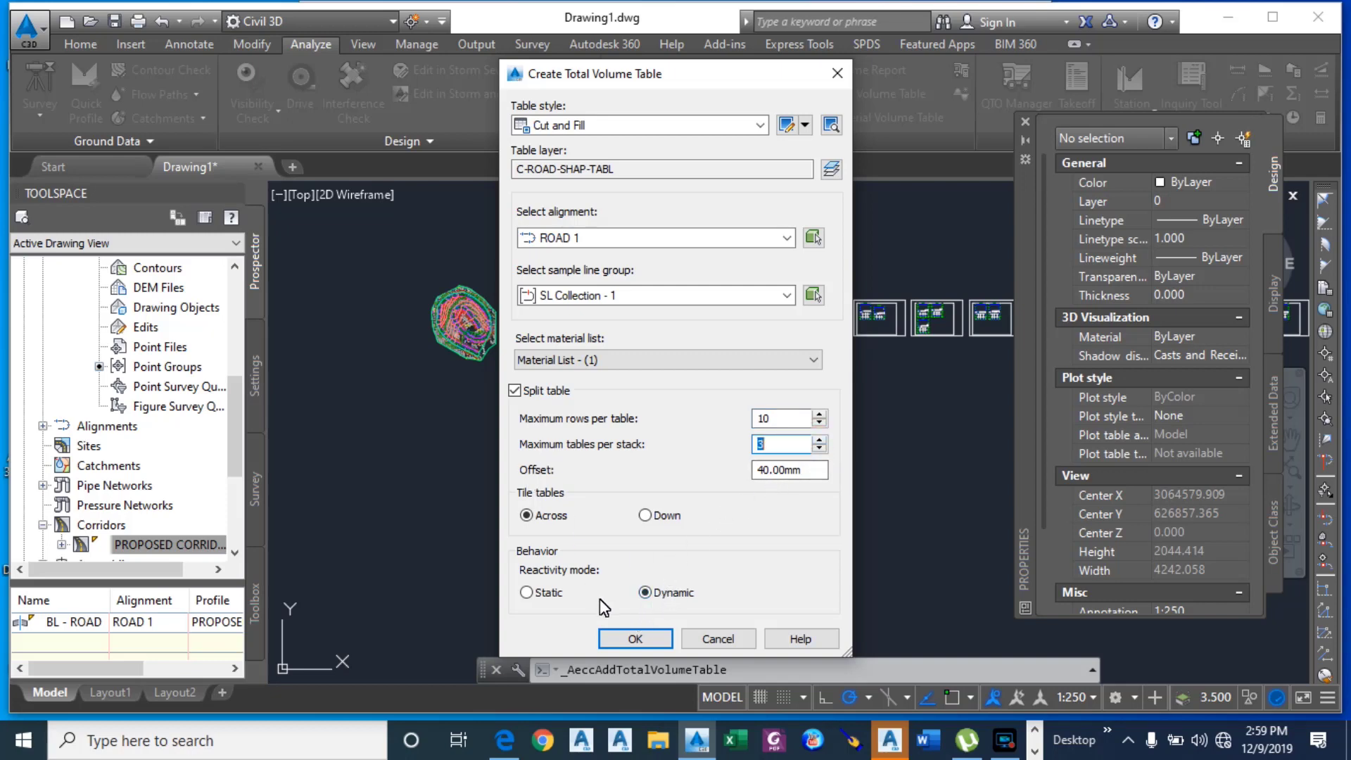
Step: Accept the table settings and place the total volume tables in the empty space beside the grid of section views
left_click(637, 638)
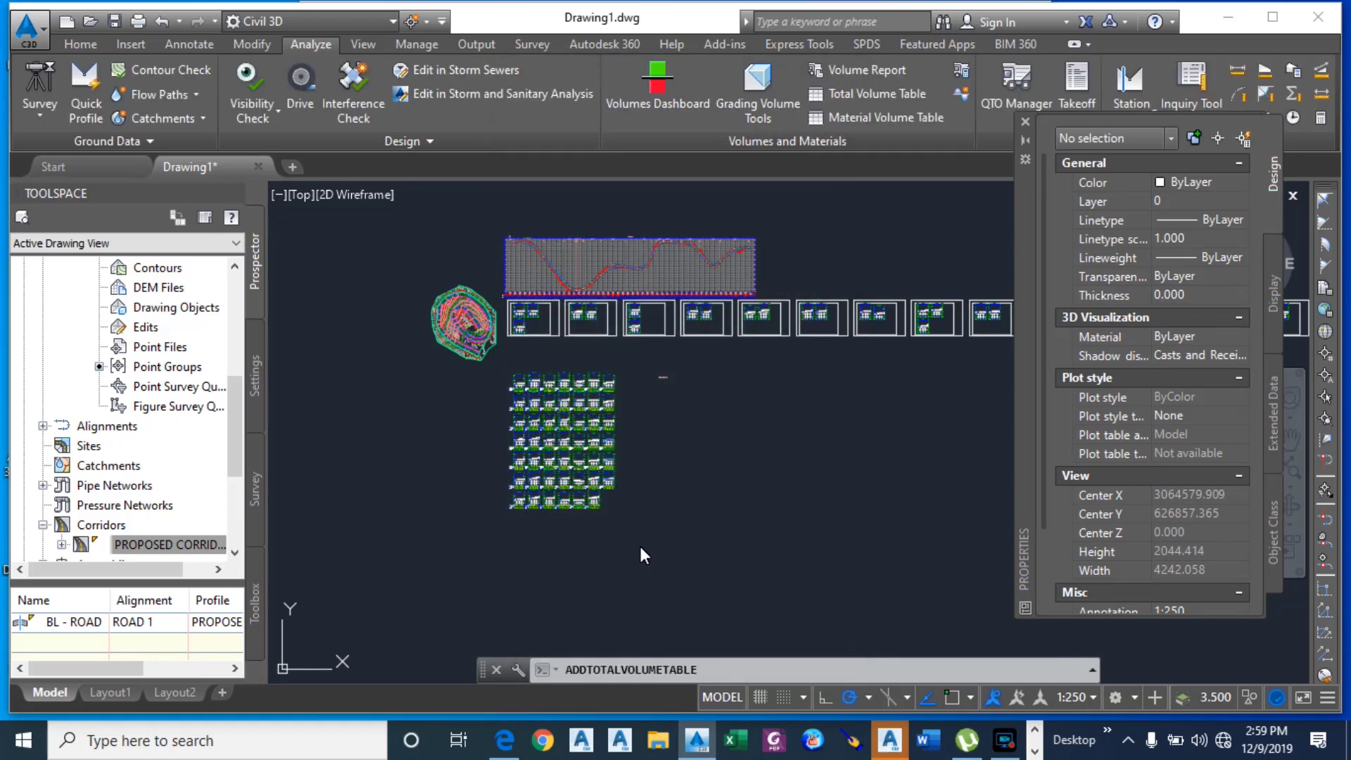
scroll(686, 399, "up", 2)
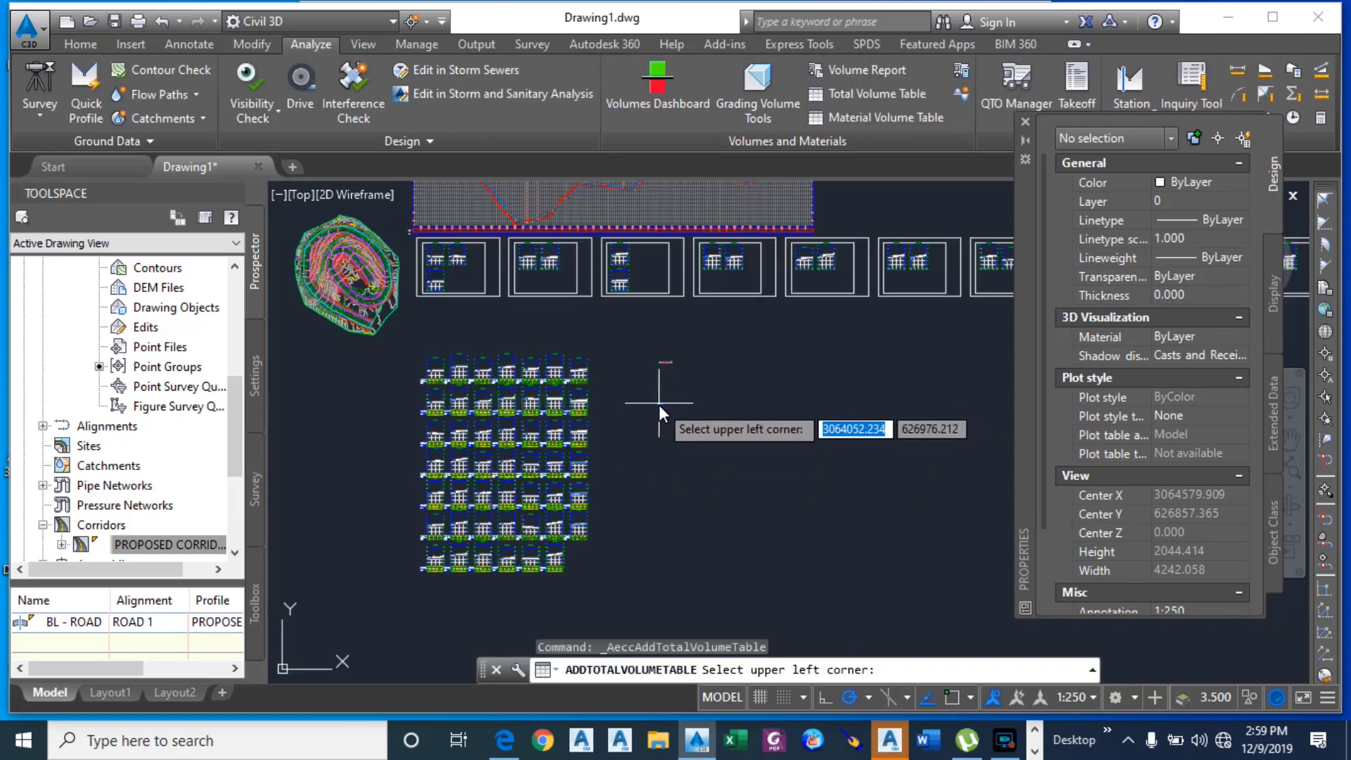
left_click(634, 394)
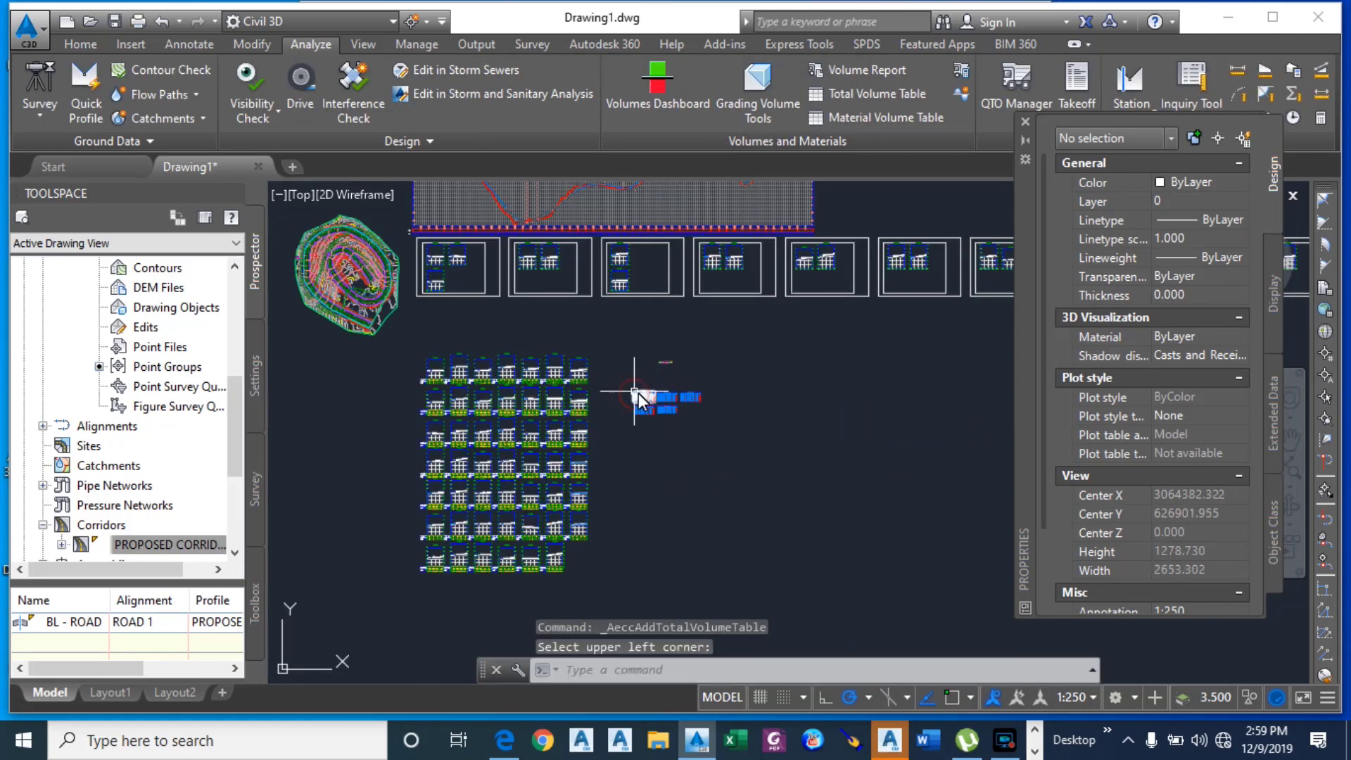
Step: Examine the stations and the cumulative cut and fill volumes in the total volume tables, up to the last row
scroll(683, 403, "up", 5)
scroll(687, 404, "up", 5)
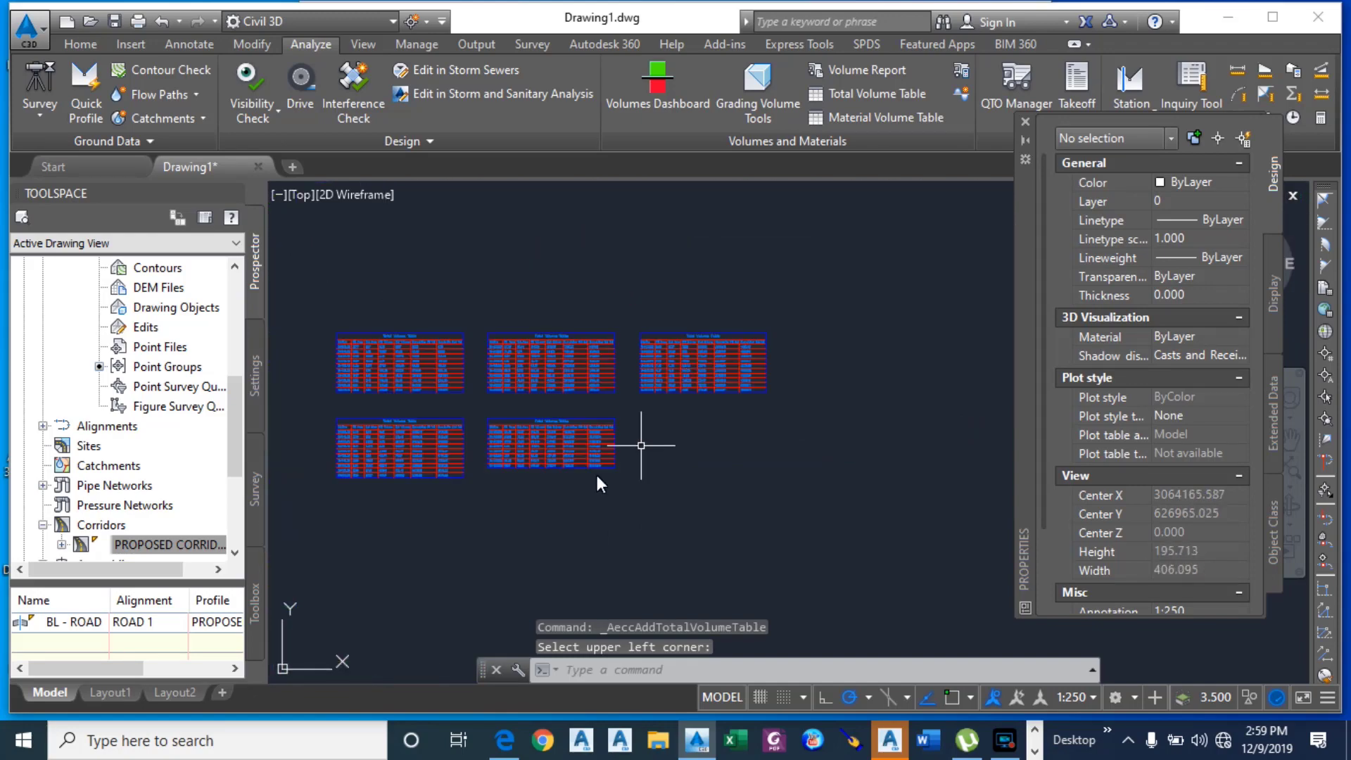
scroll(595, 472, "up", 6)
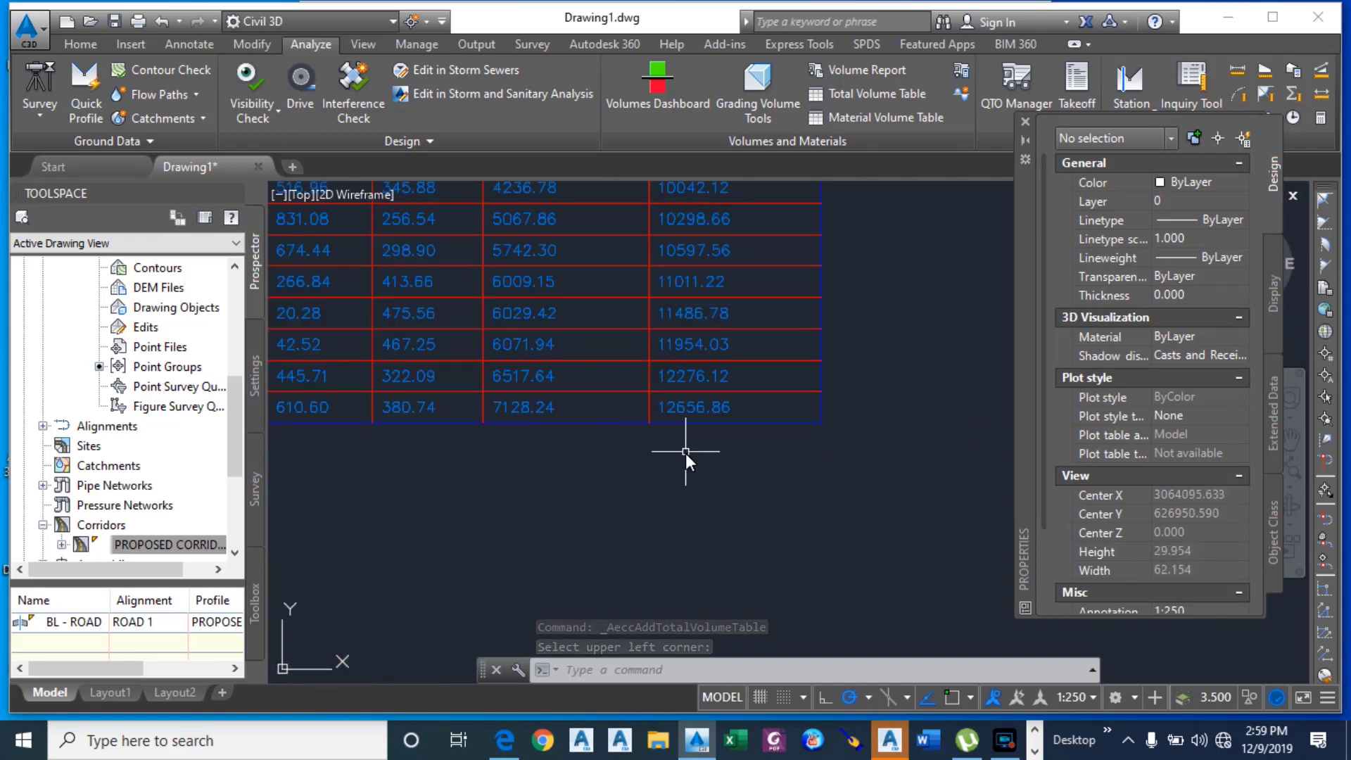
scroll(703, 470, "down", 4)
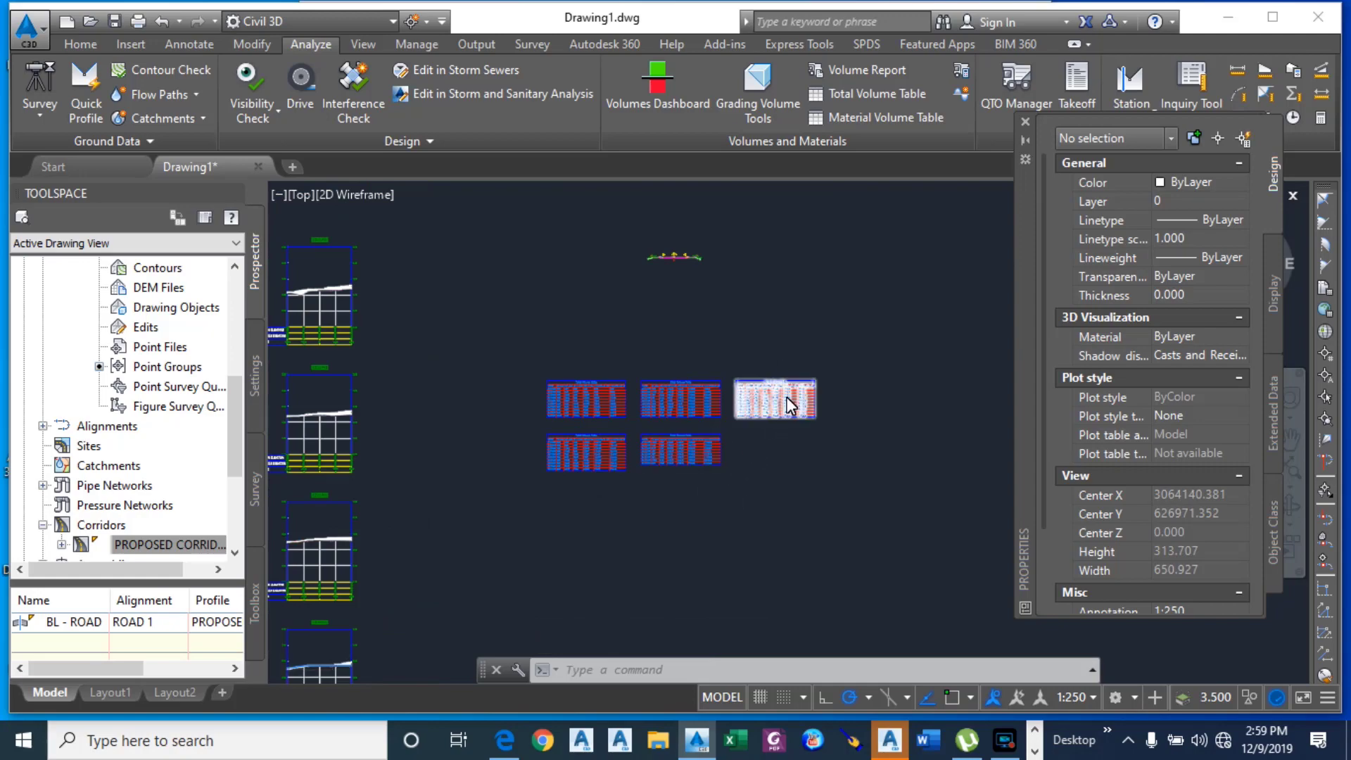
scroll(717, 461, "up", 4)
scroll(424, 529, "up", 6)
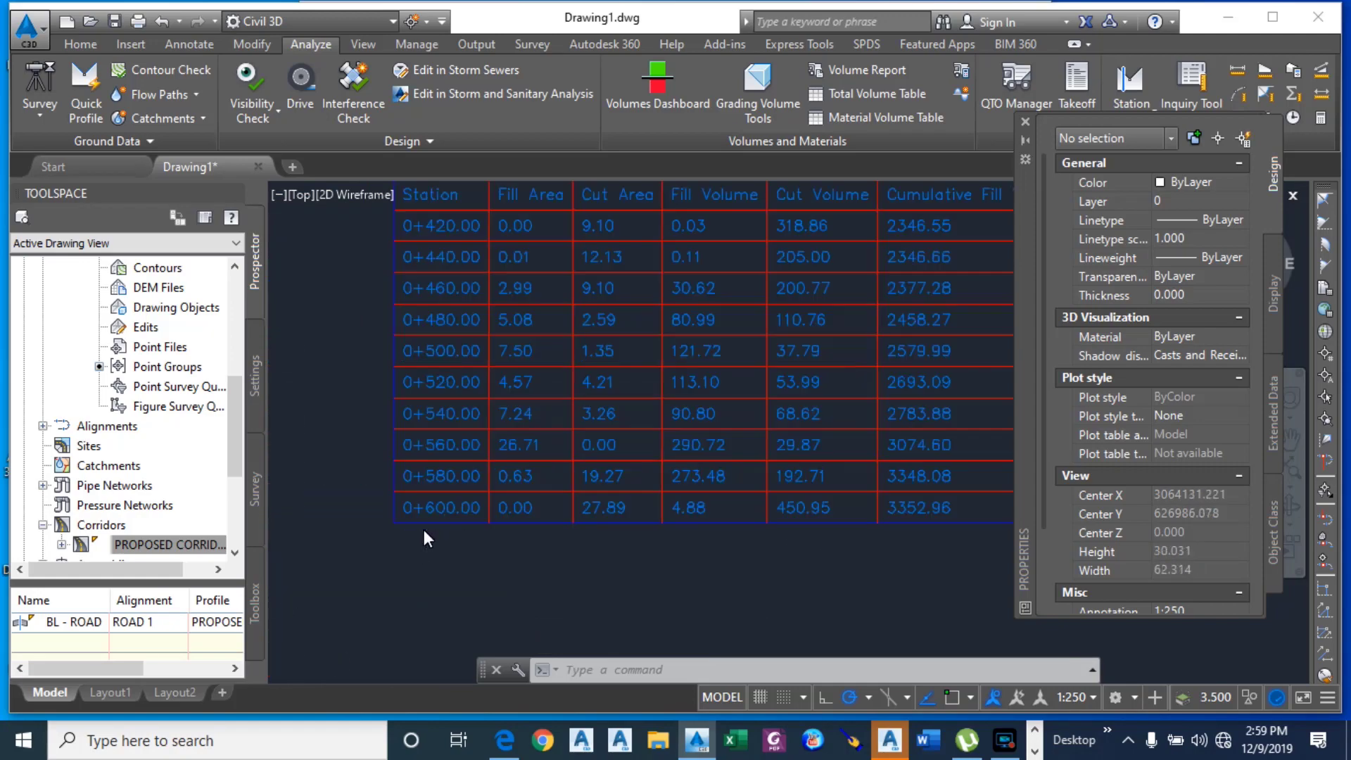
scroll(633, 303, "down", 4)
scroll(563, 409, "down", 6)
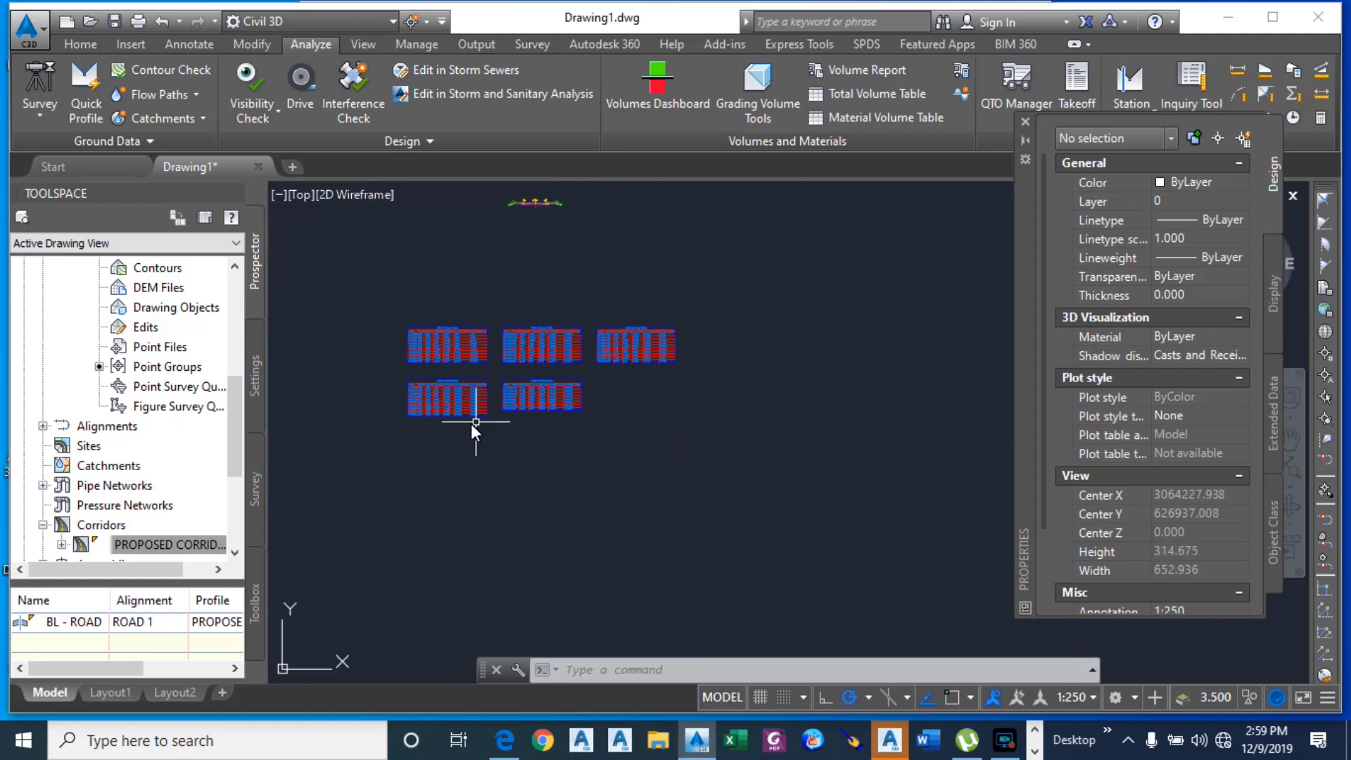
scroll(415, 417, "up", 6)
scroll(402, 412, "up", 1)
scroll(394, 422, "down", 3)
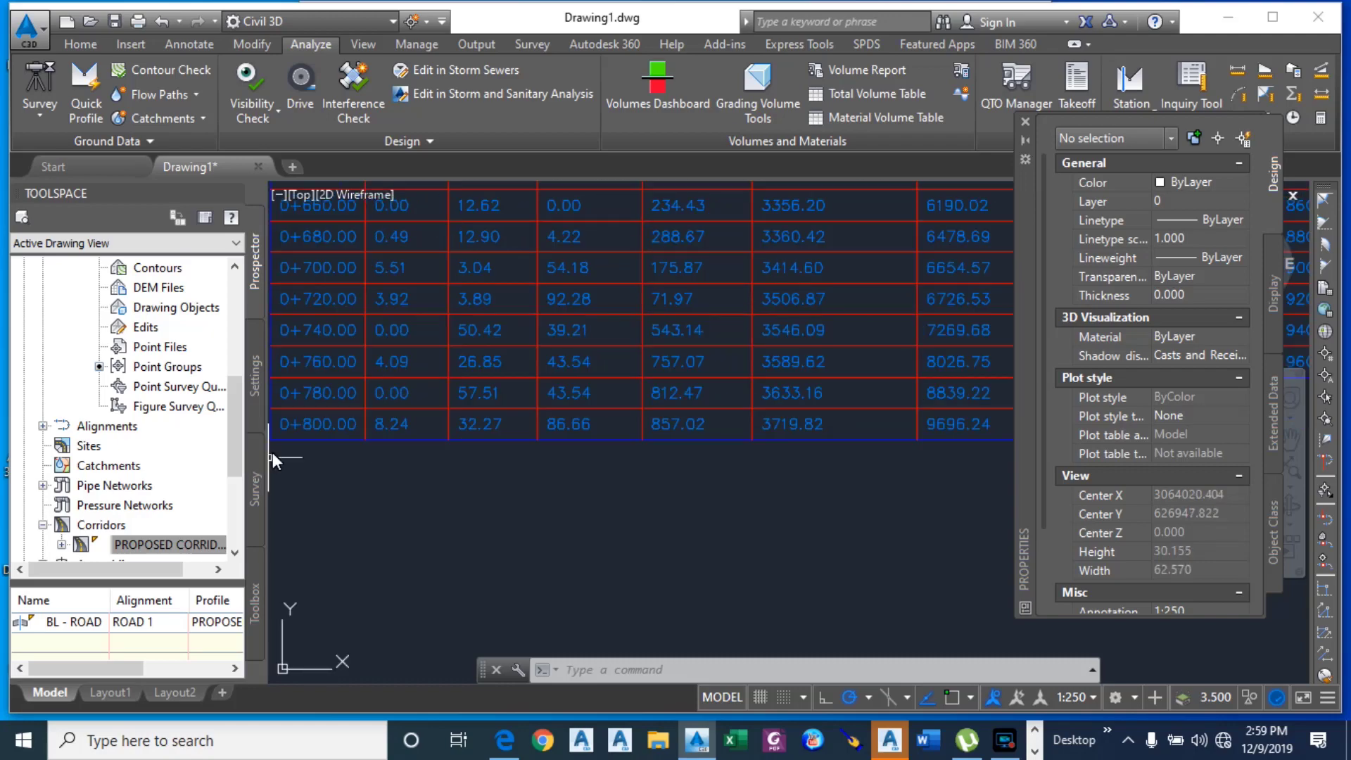
scroll(669, 461, "down", 2)
scroll(816, 429, "up", 5)
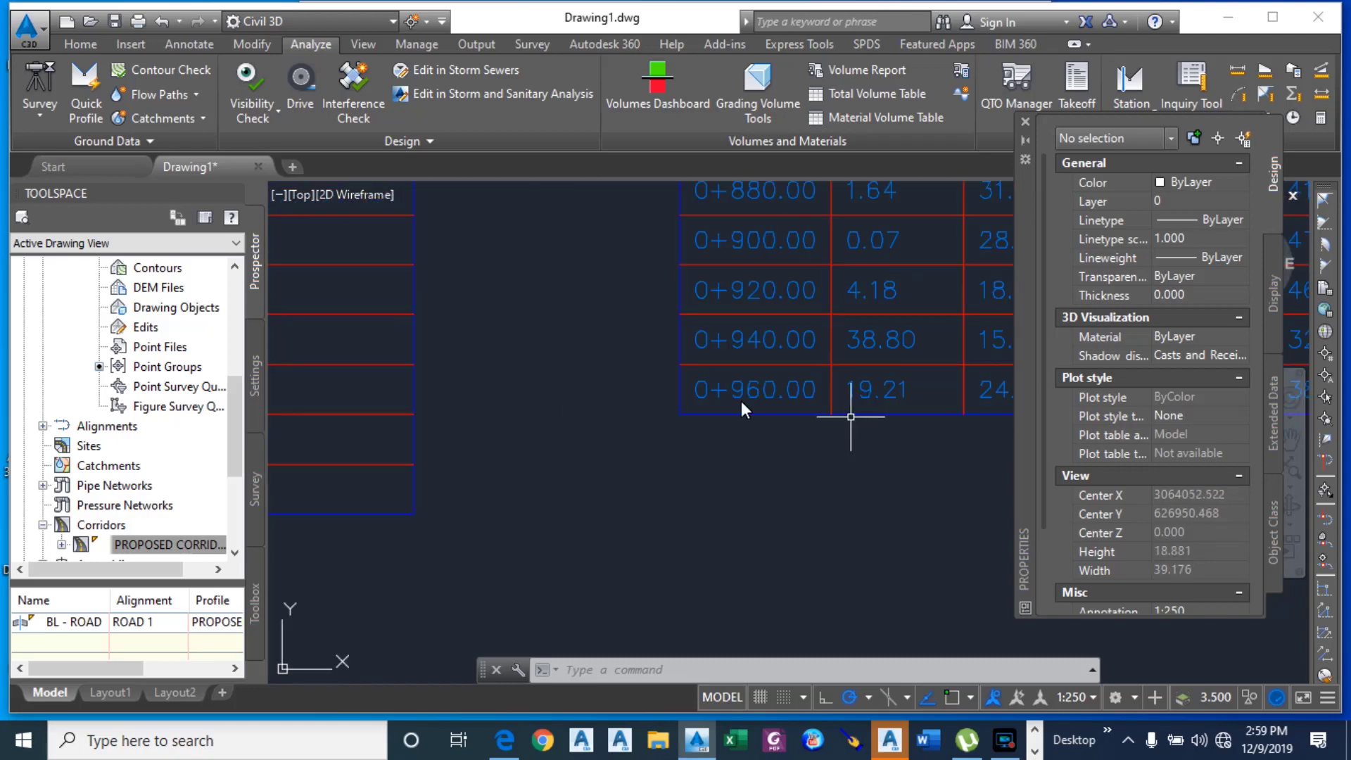
scroll(774, 398, "down", 5)
scroll(841, 387, "up", 6)
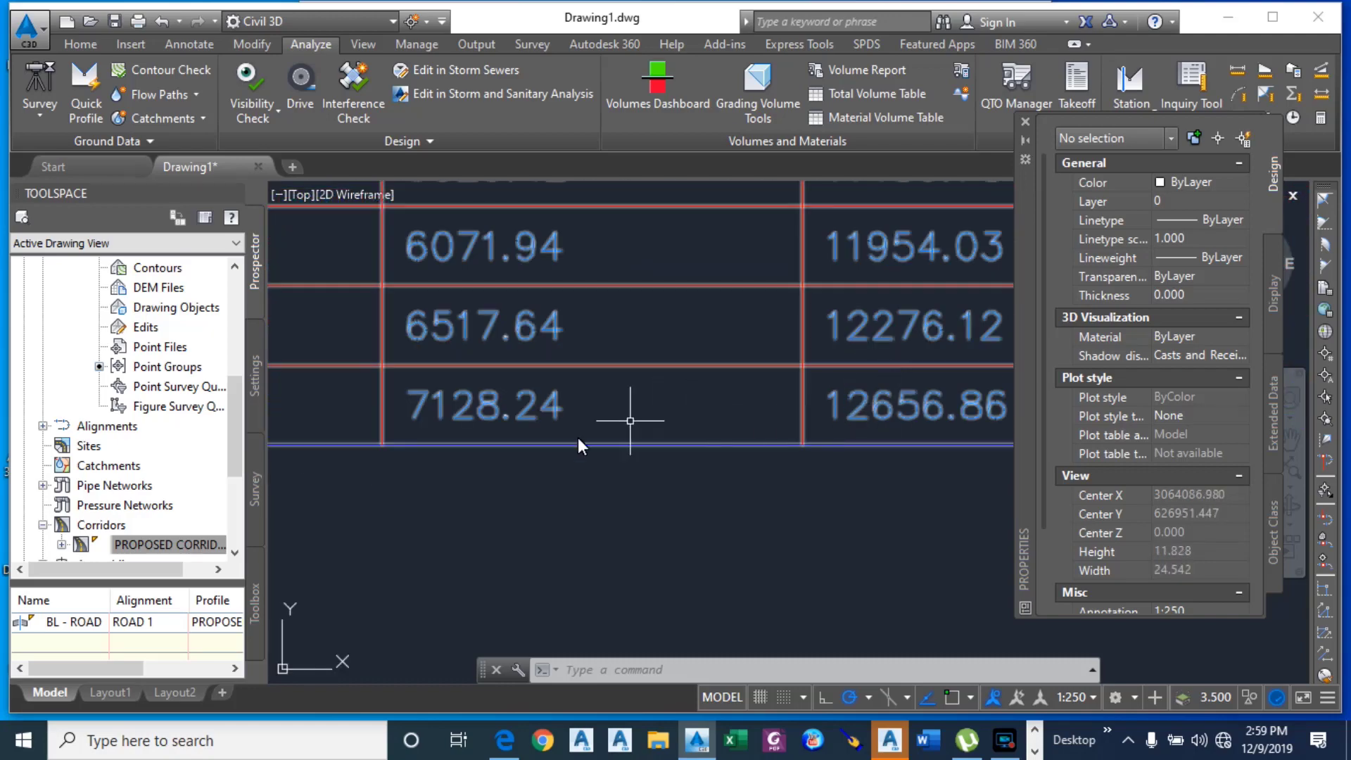
Step: Compare the cumulative fill and cumulative cut volumes in the last rows of the final total volume table
scroll(512, 454, "down", 3)
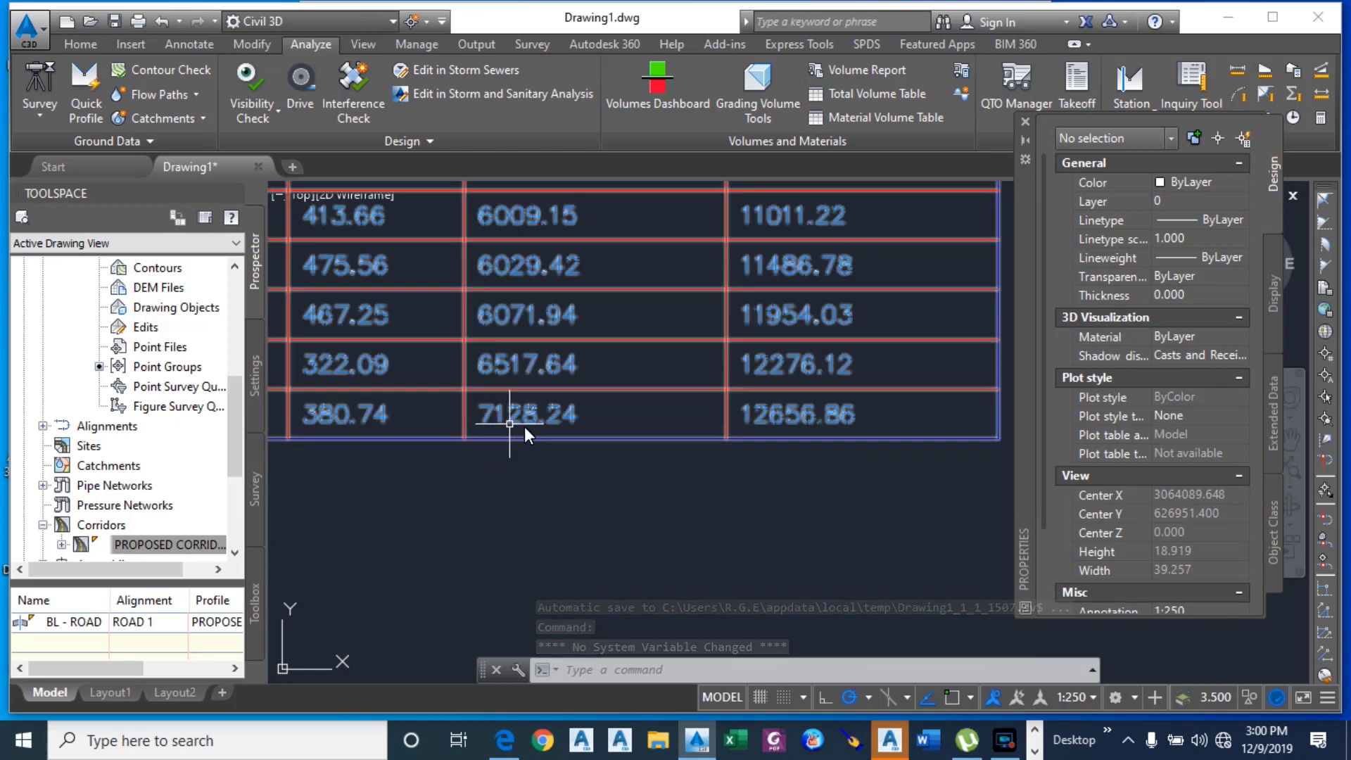
scroll(522, 422, "up", 4)
scroll(475, 420, "down", 3)
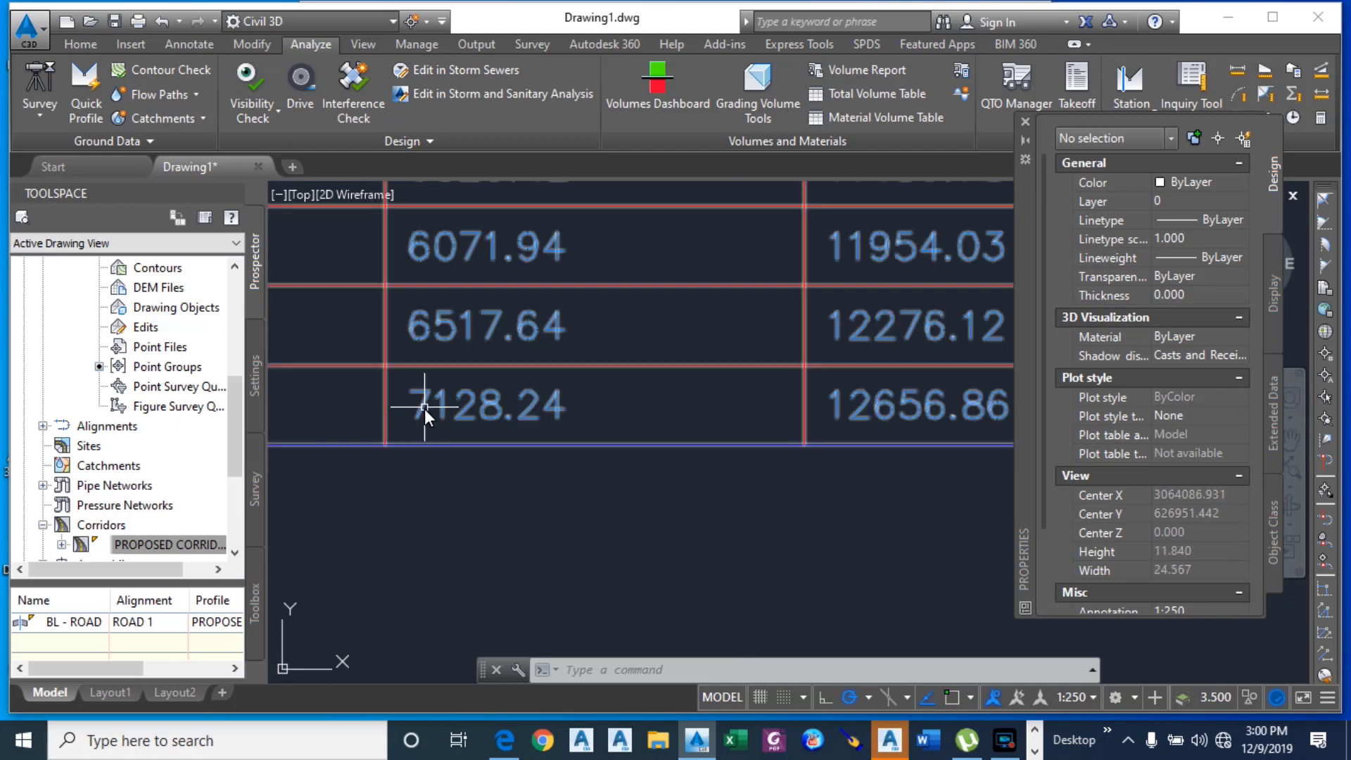
scroll(826, 417, "down", 3)
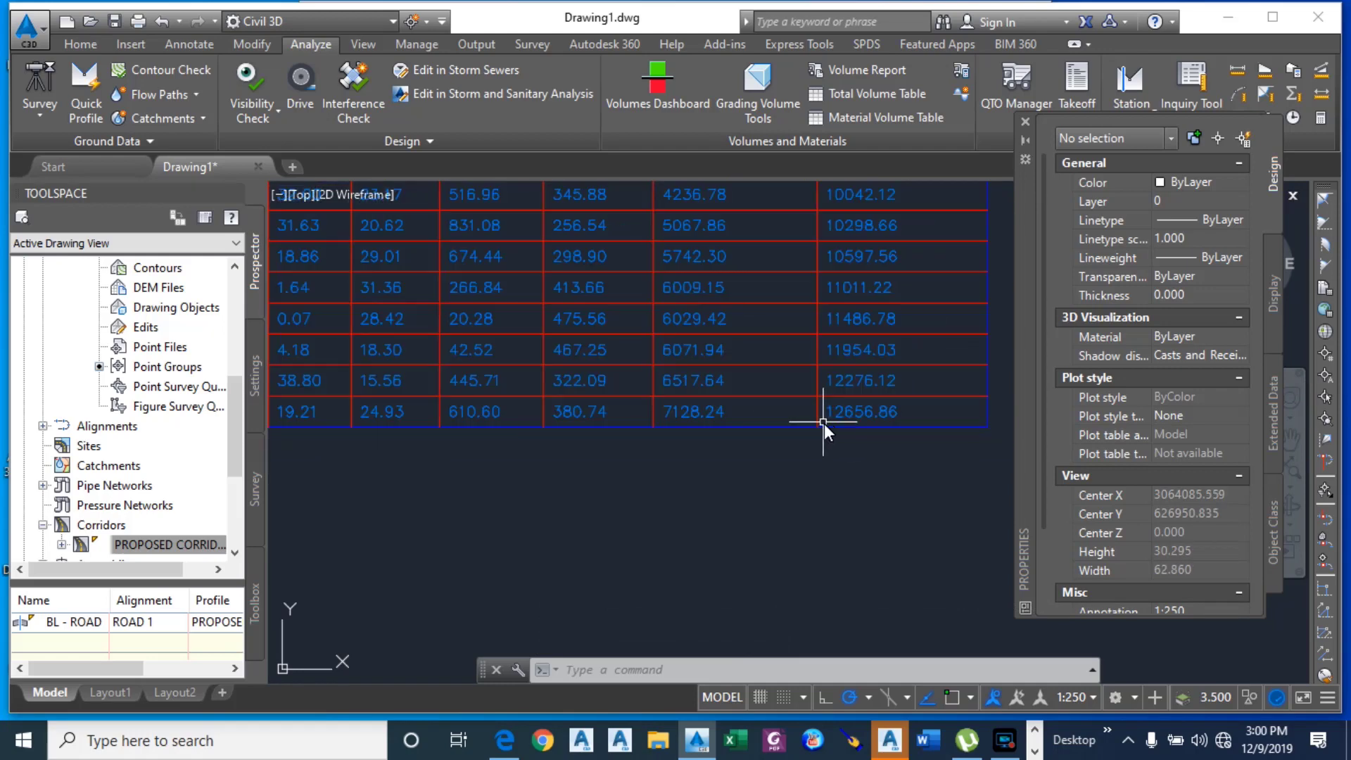
scroll(816, 415, "down", 2)
scroll(846, 413, "up", 2)
scroll(846, 413, "up", 8)
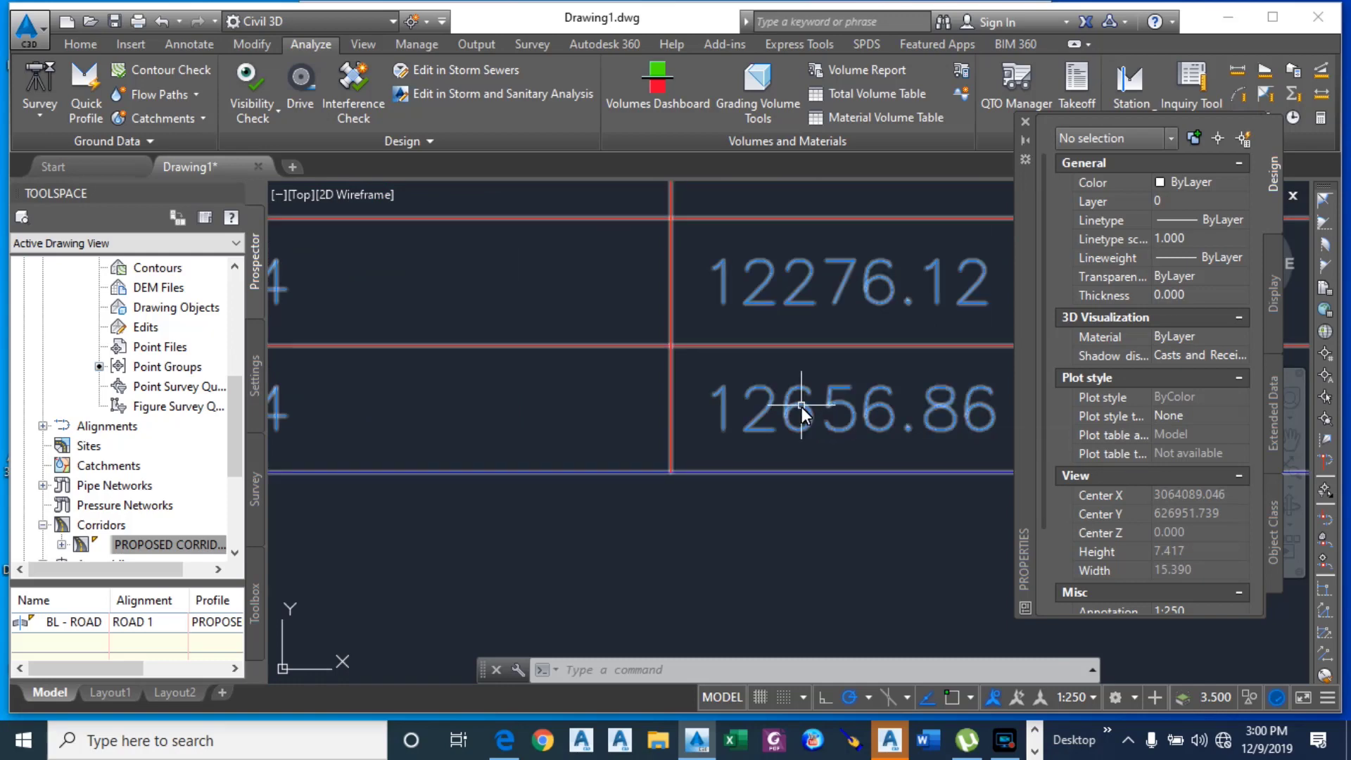
scroll(831, 436, "down", 4)
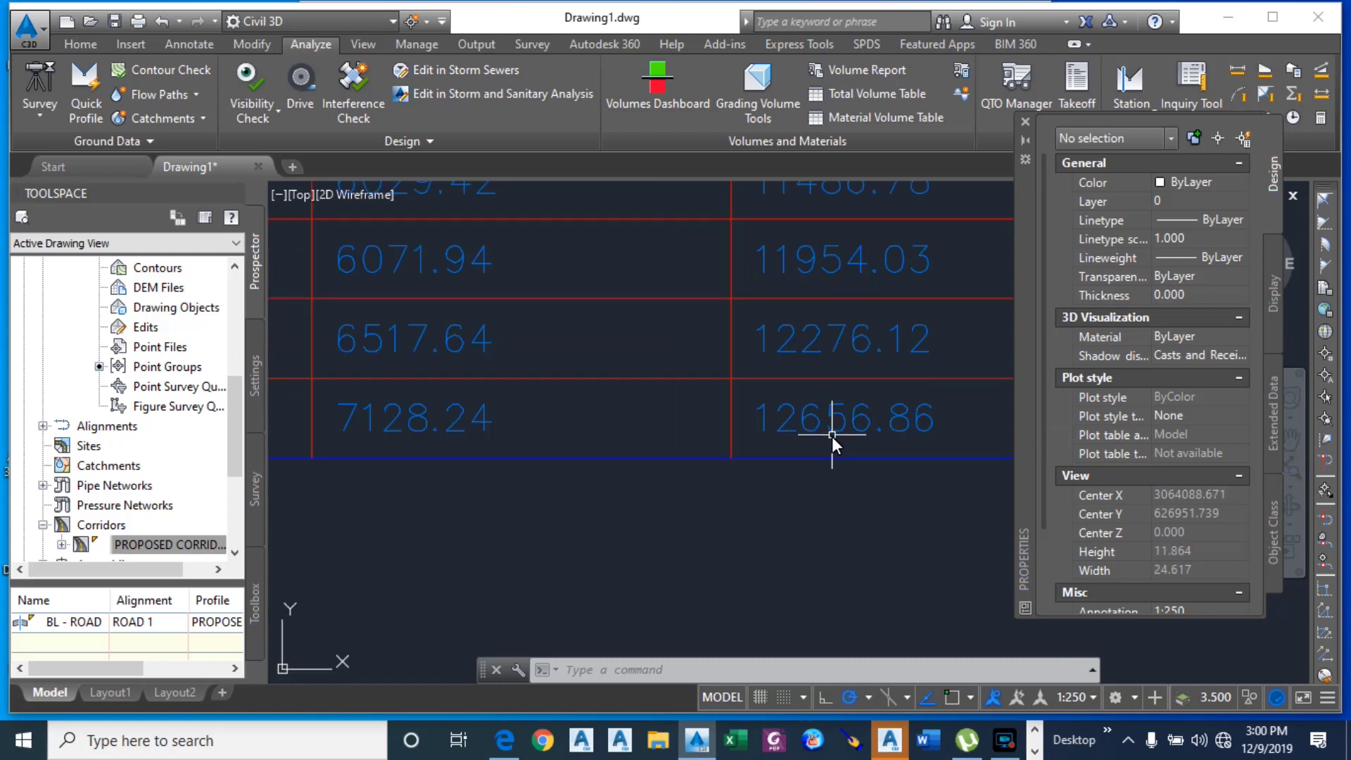
scroll(547, 421, "up", 2)
scroll(547, 420, "up", 2)
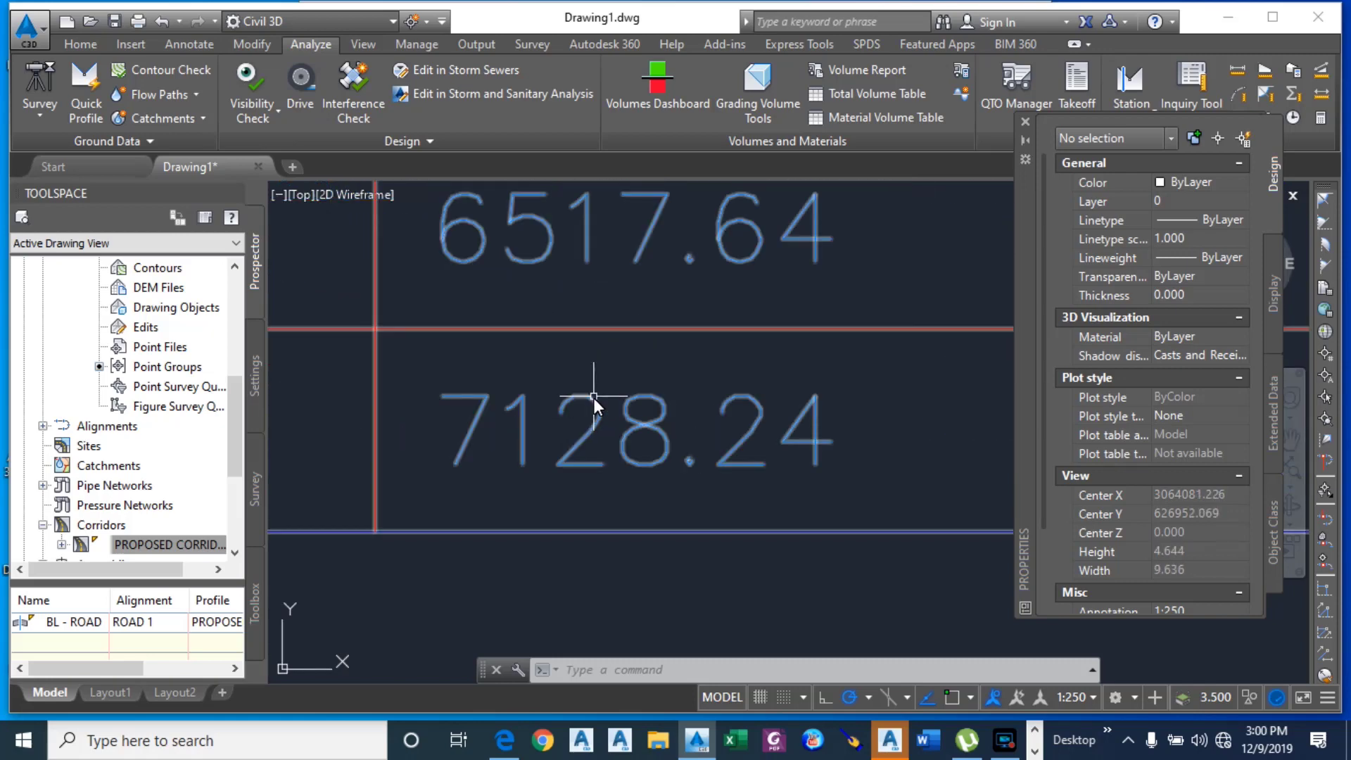
scroll(593, 405, "down", 4)
scroll(626, 443, "down", 6)
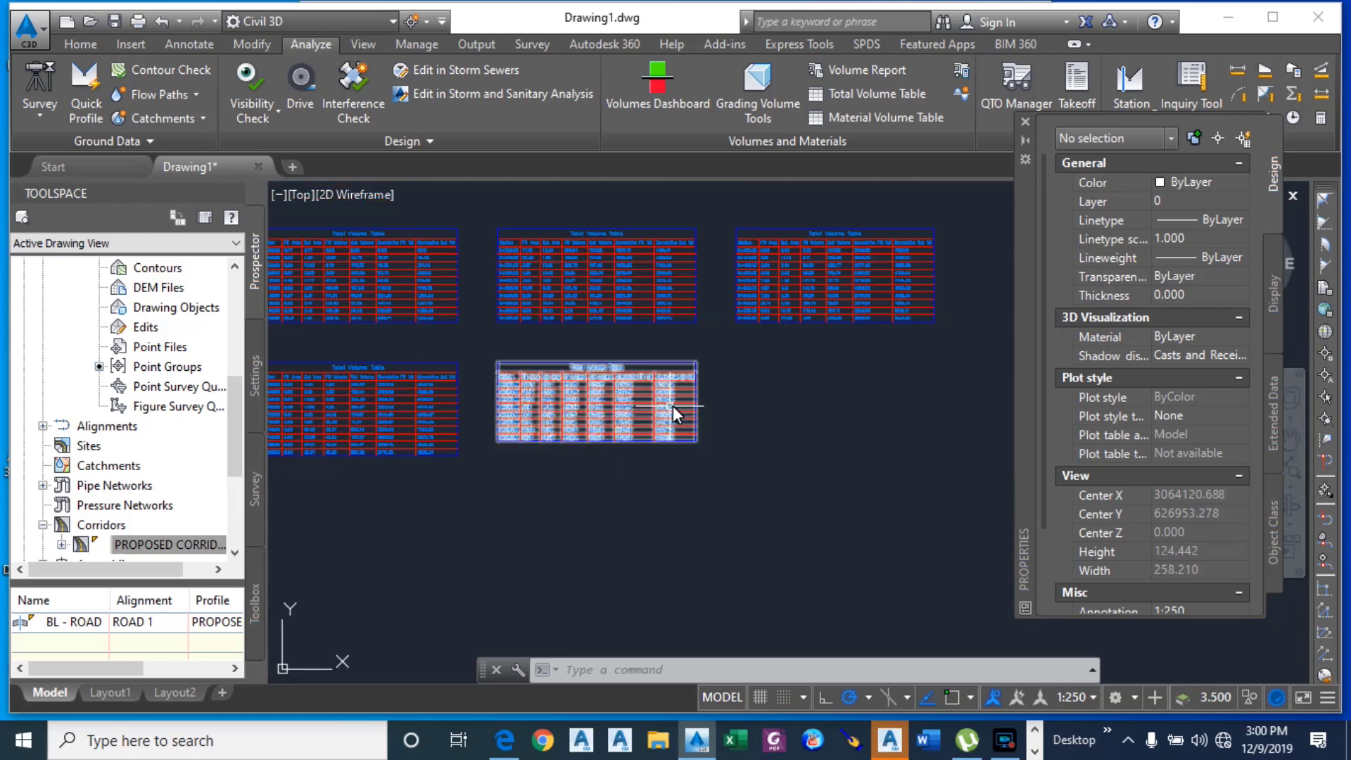
Step: Select the PROPOSED ROAD 1 design profile and stretch its short 8.66% tangent slightly upward towards the existing ground line
scroll(728, 415, "down", 2)
scroll(700, 436, "up", 2)
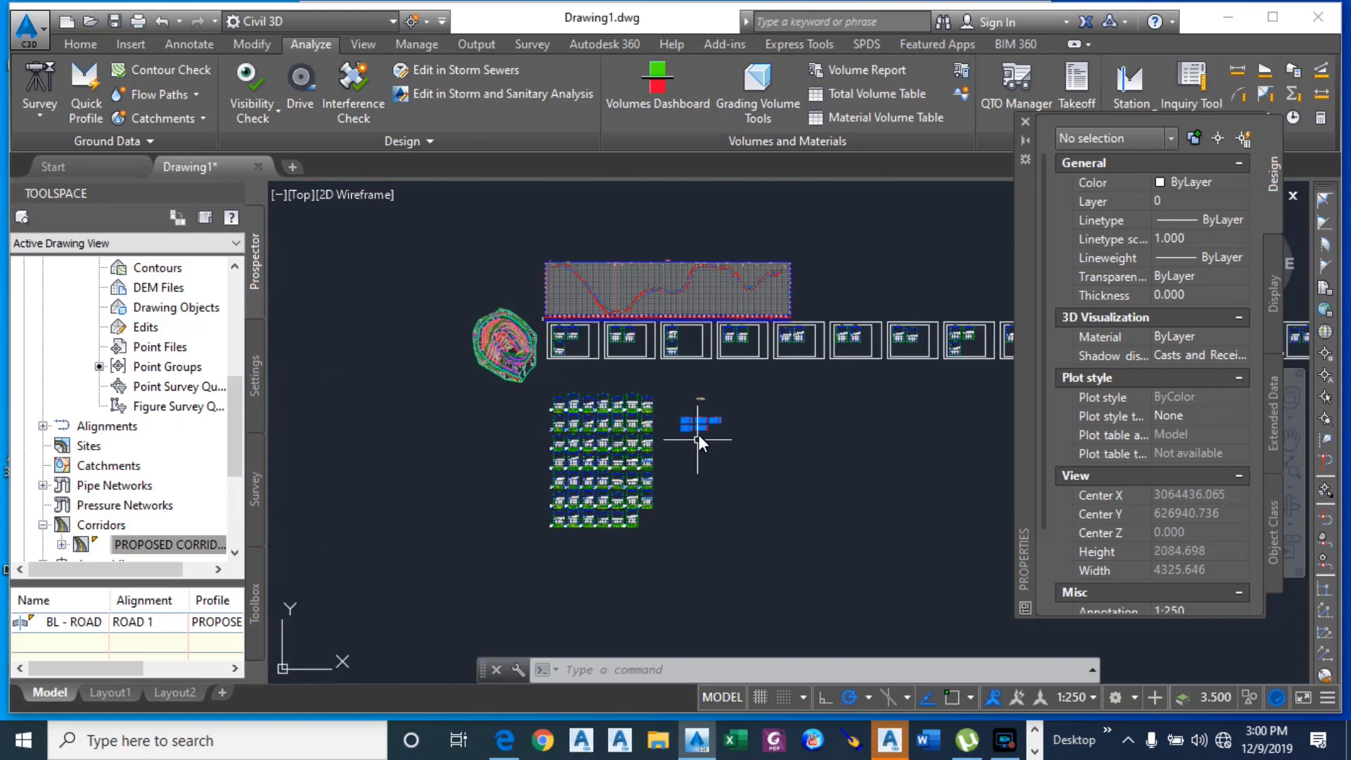
scroll(637, 281, "up", 2)
scroll(636, 397, "up", 3)
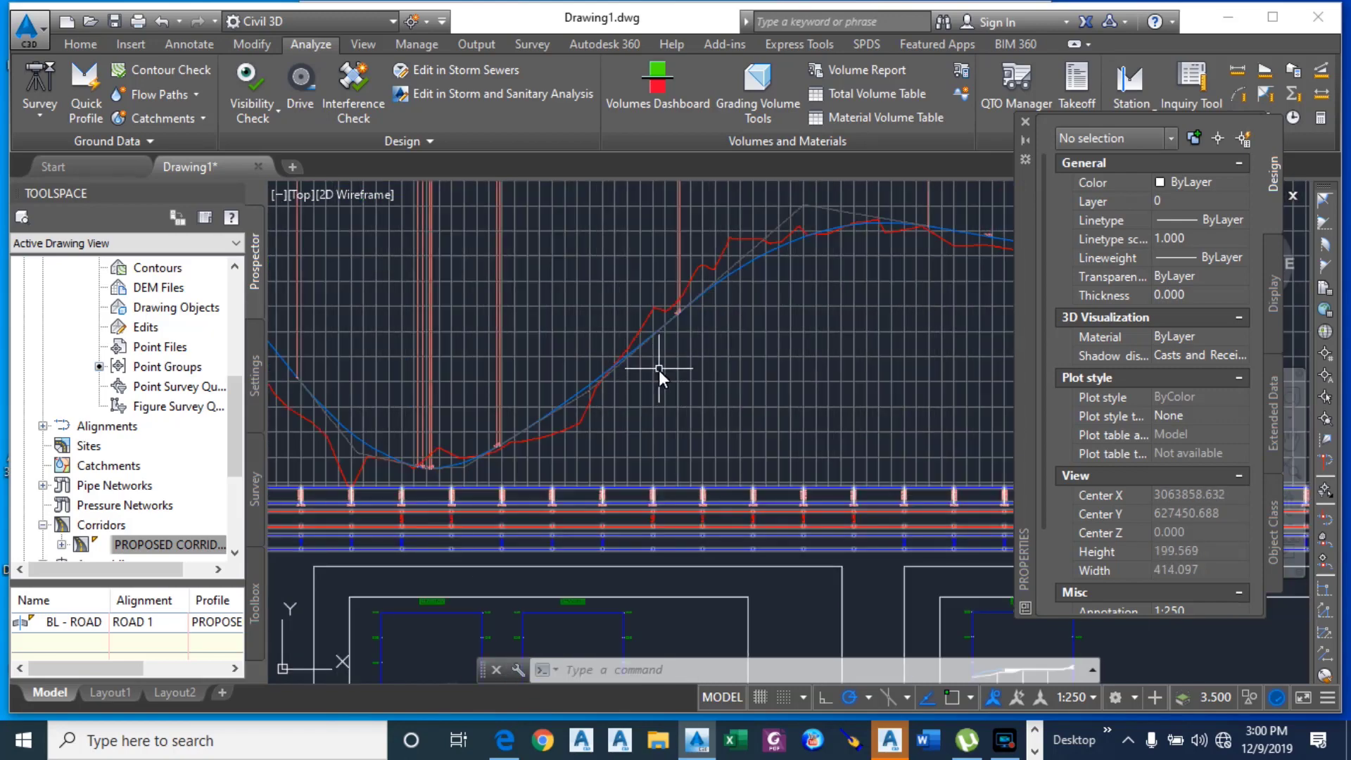
scroll(816, 222, "up", 2)
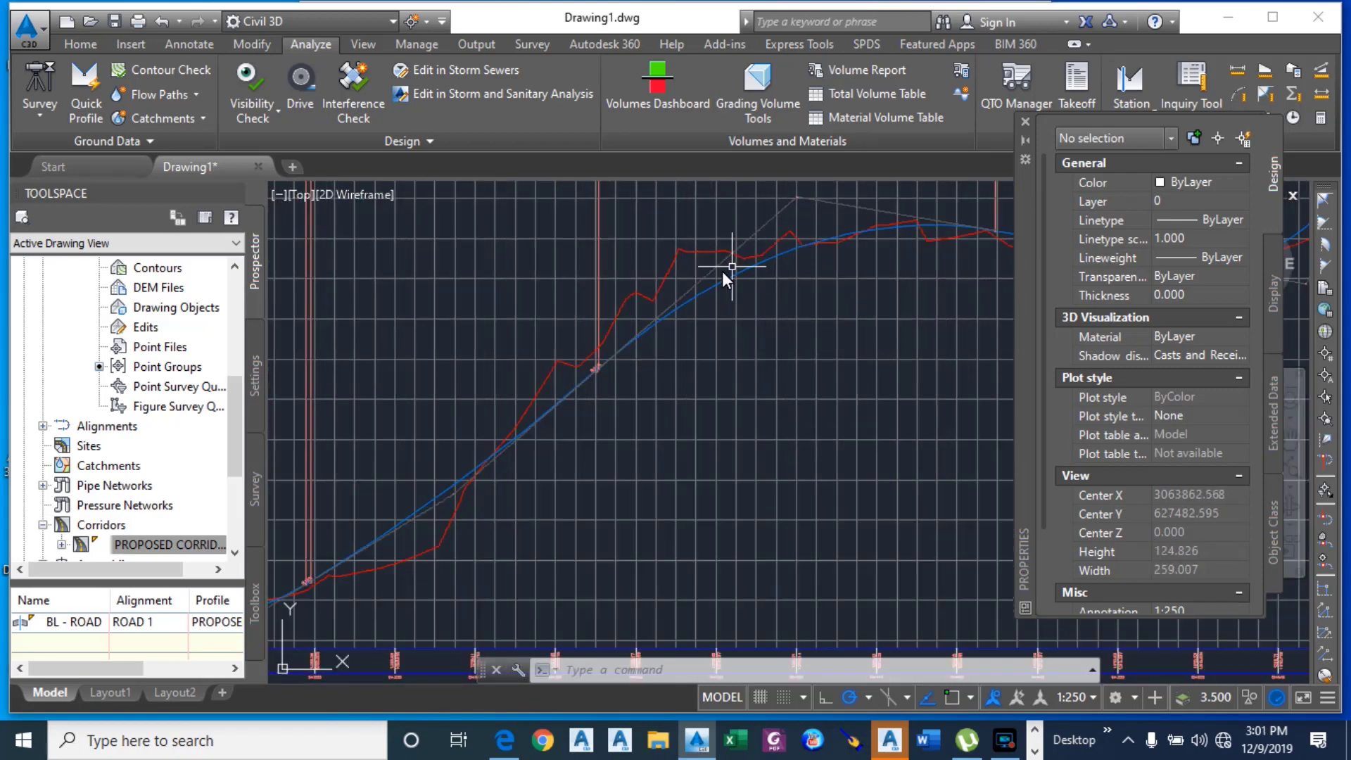
scroll(702, 285, "up", 2)
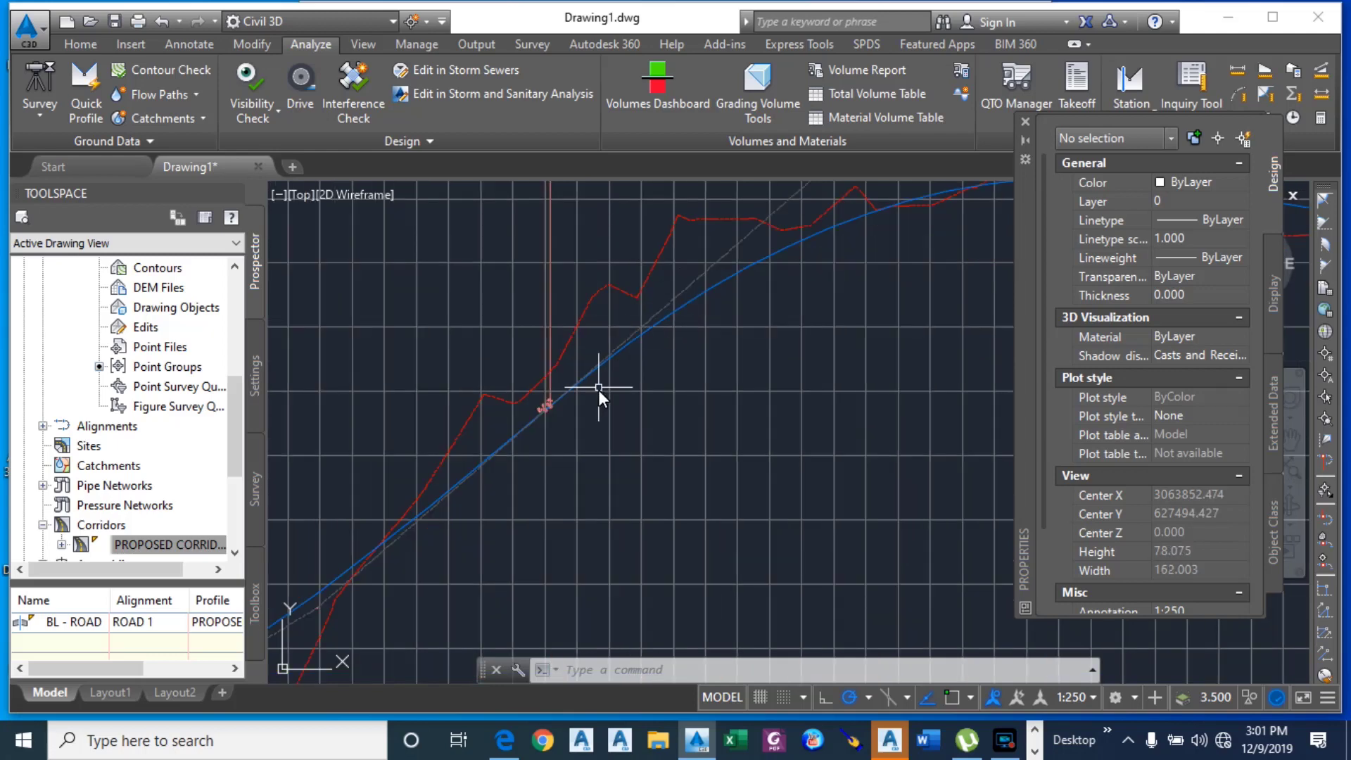
left_click(593, 370)
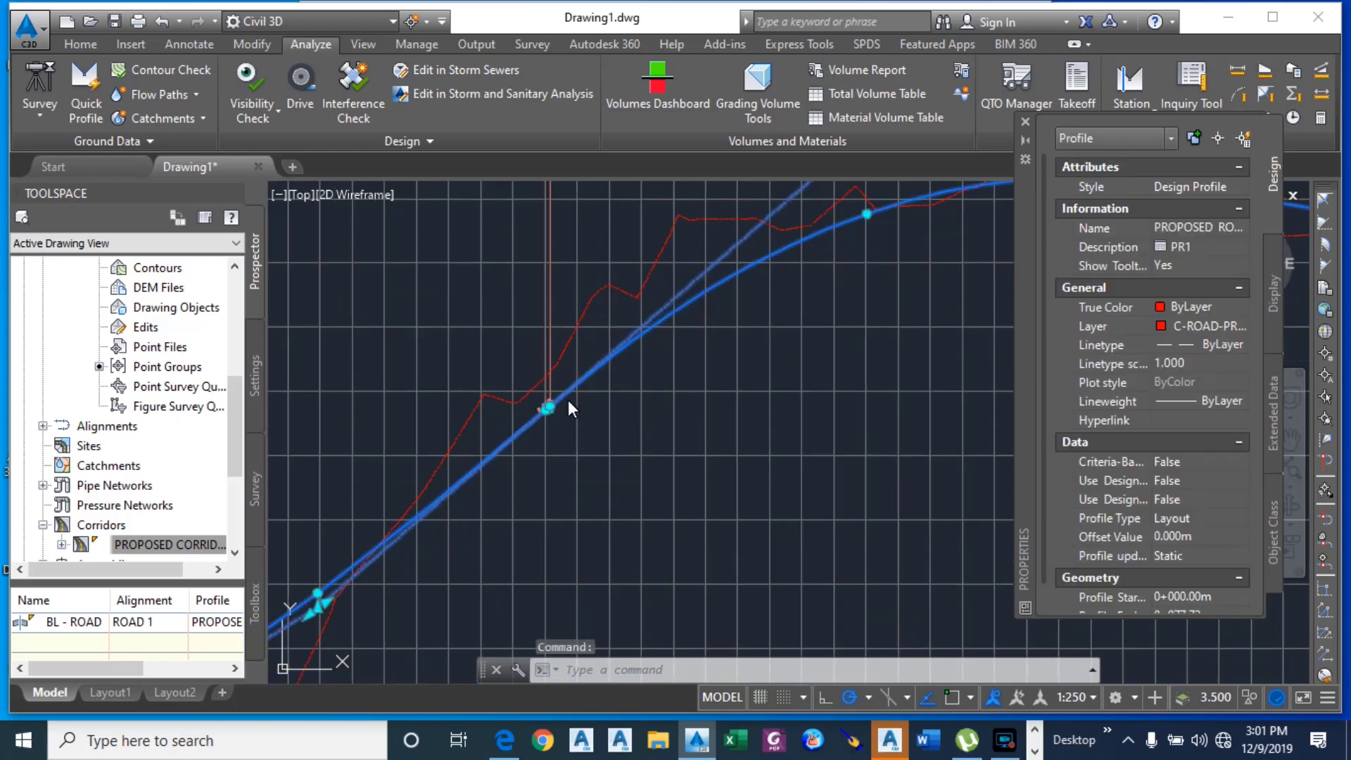
scroll(648, 352, "down", 3)
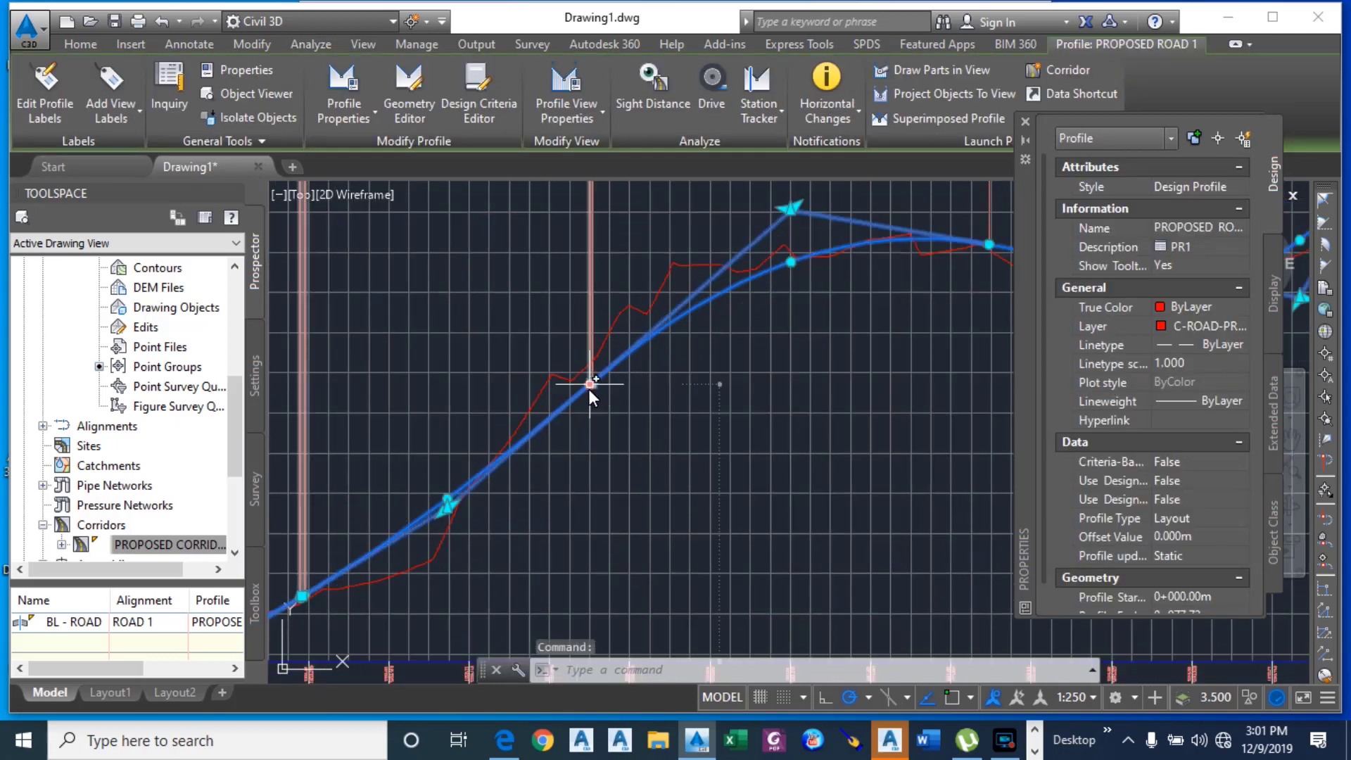
scroll(588, 388, "up", 5)
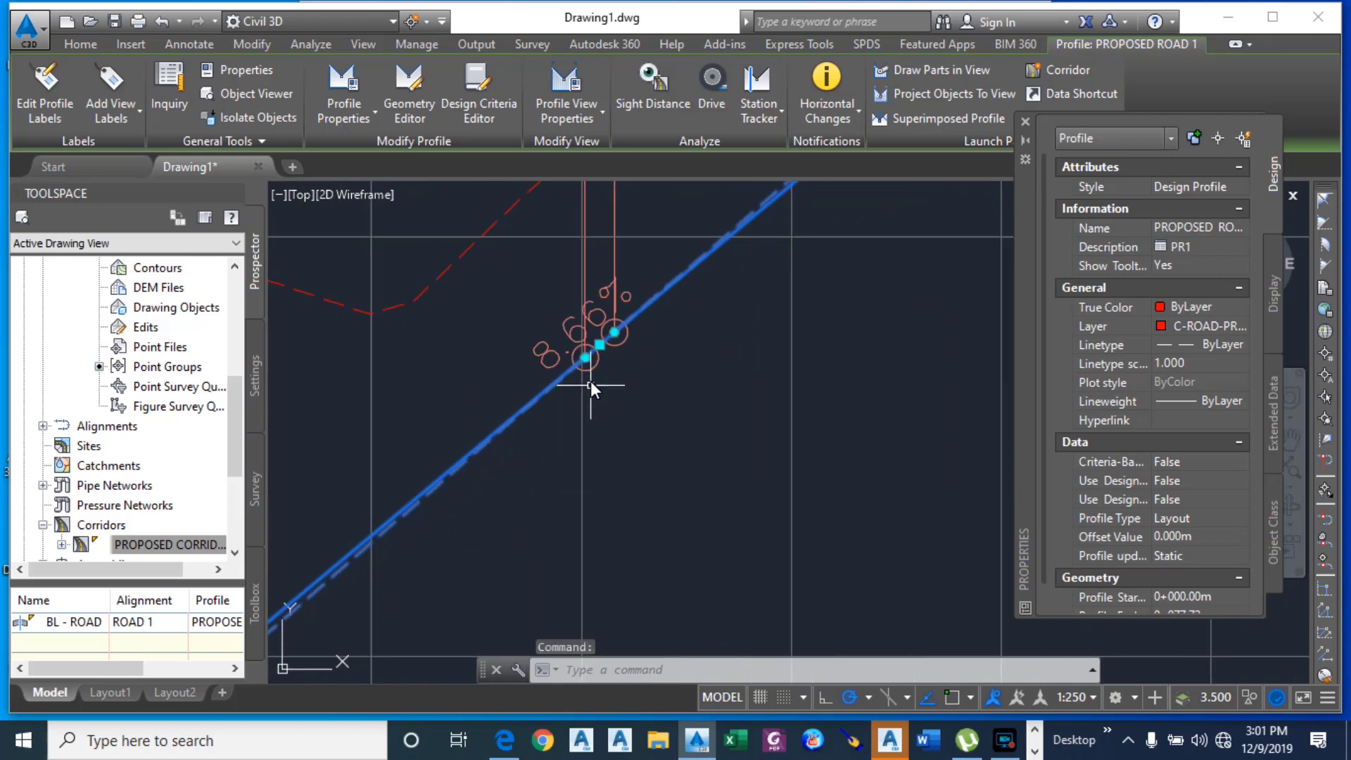
left_click(600, 343)
scroll(644, 377, "down", 4)
scroll(644, 378, "down", 3)
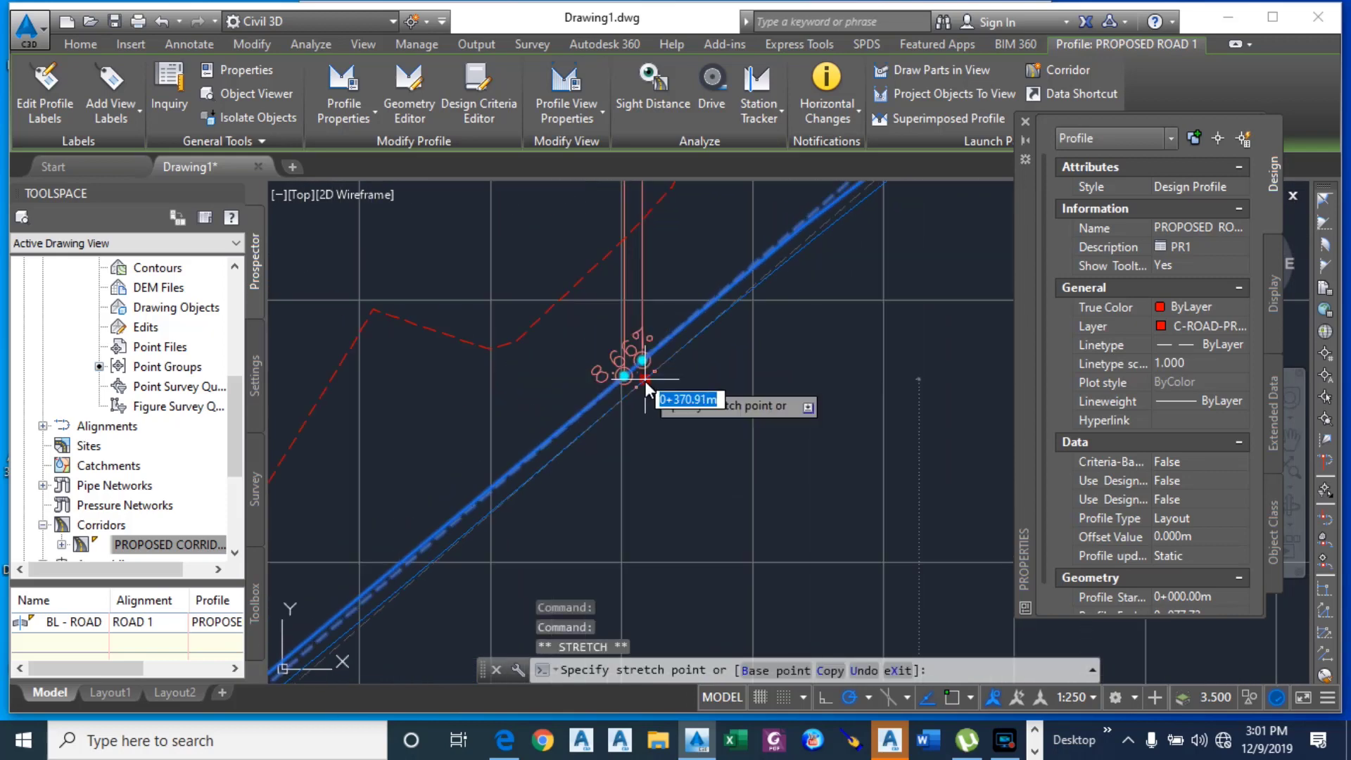
left_click(610, 338)
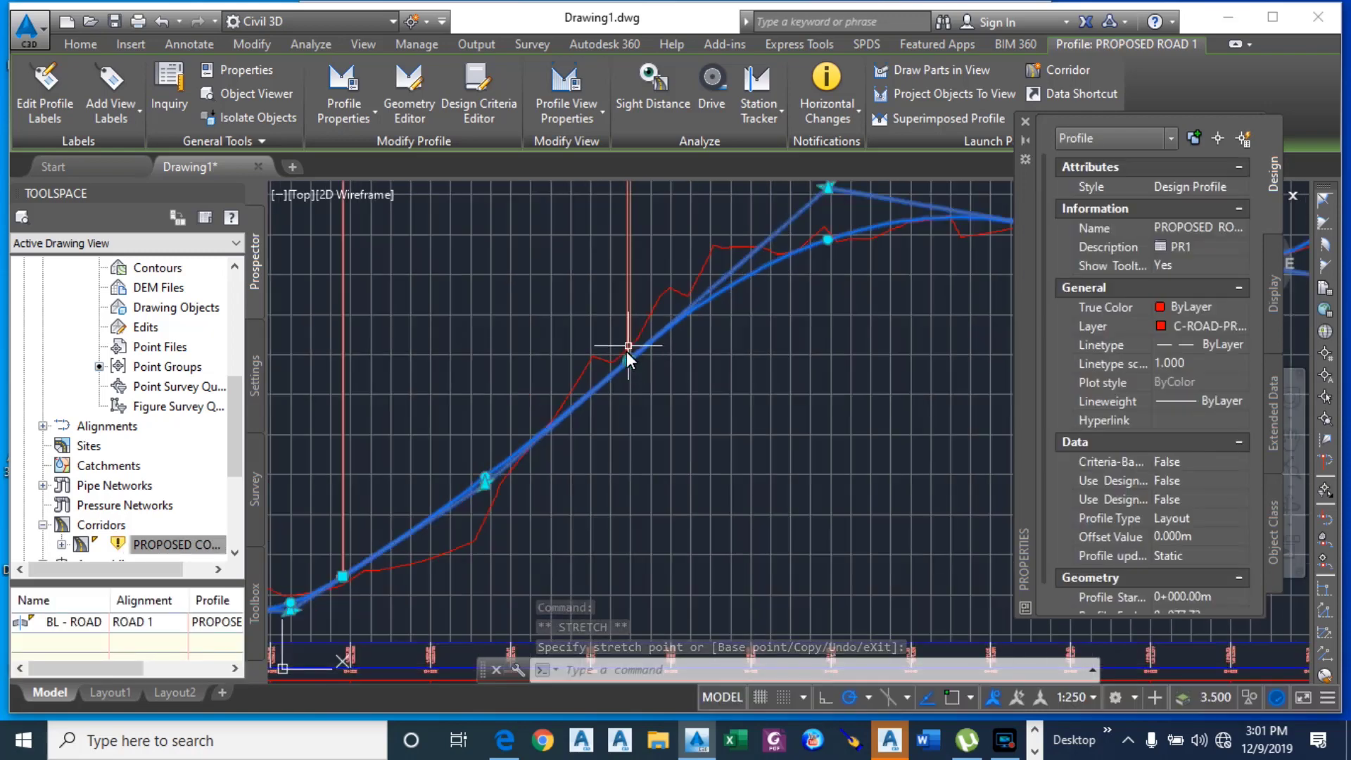
Step: Raise the same short tangent of the PROPOSED ROAD 1 profile a second time, a little closer to the ground line
scroll(633, 370, "up", 6)
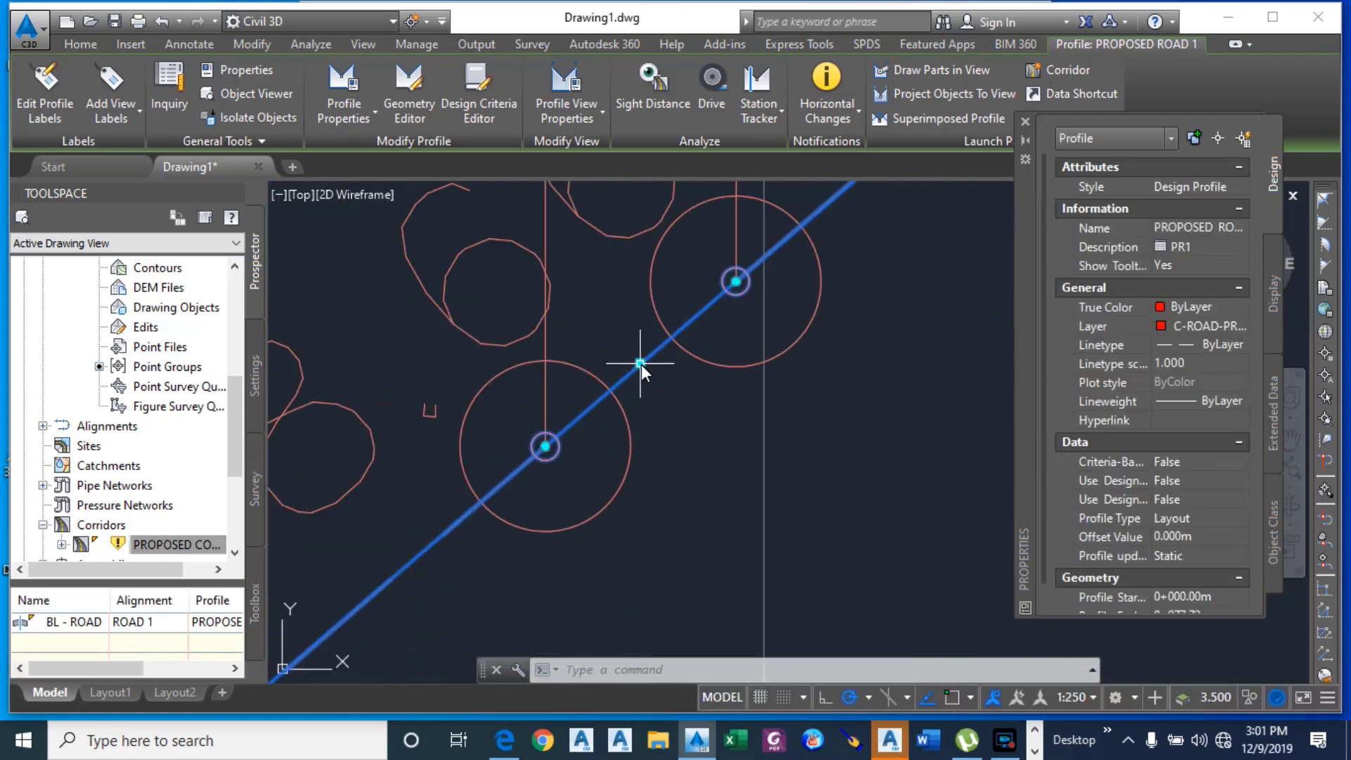
left_click(641, 364)
scroll(640, 370, "down", 6)
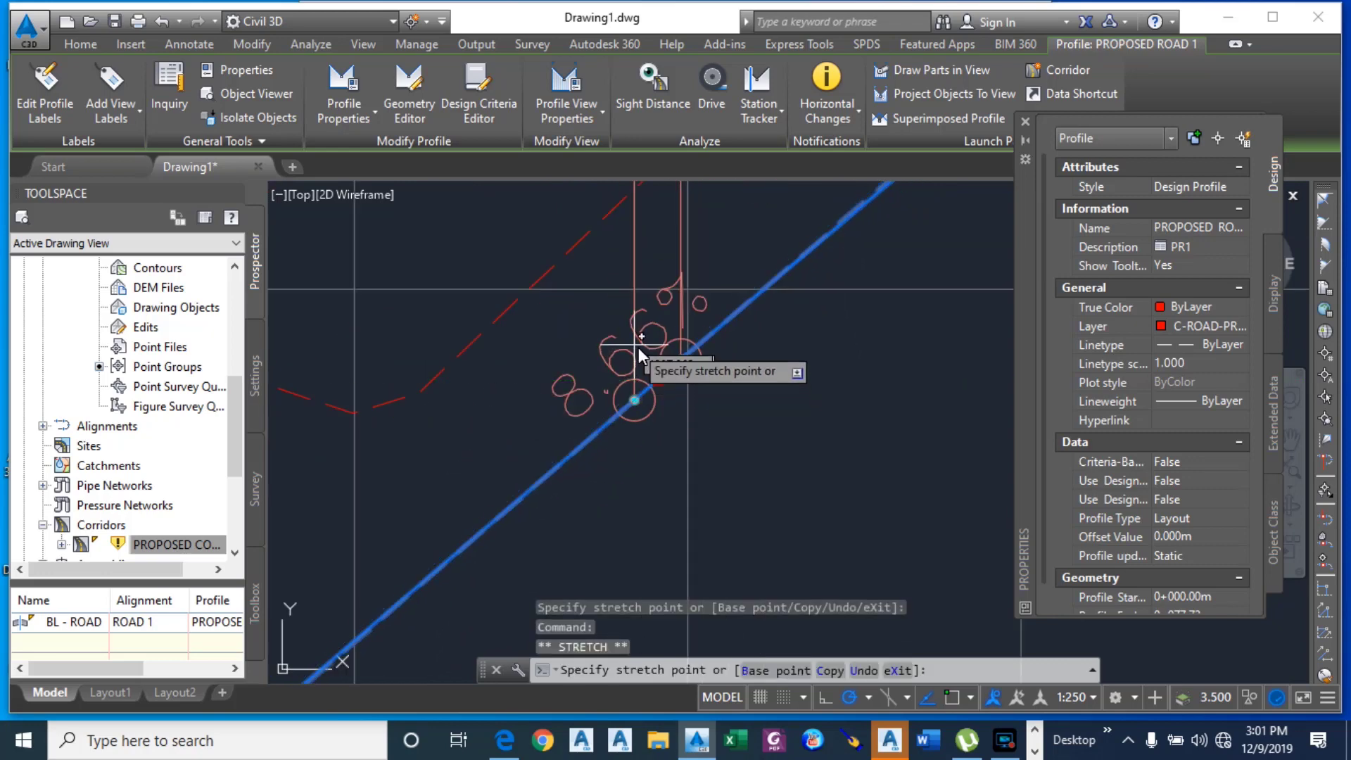
left_click(655, 300)
scroll(624, 305, "down", 6)
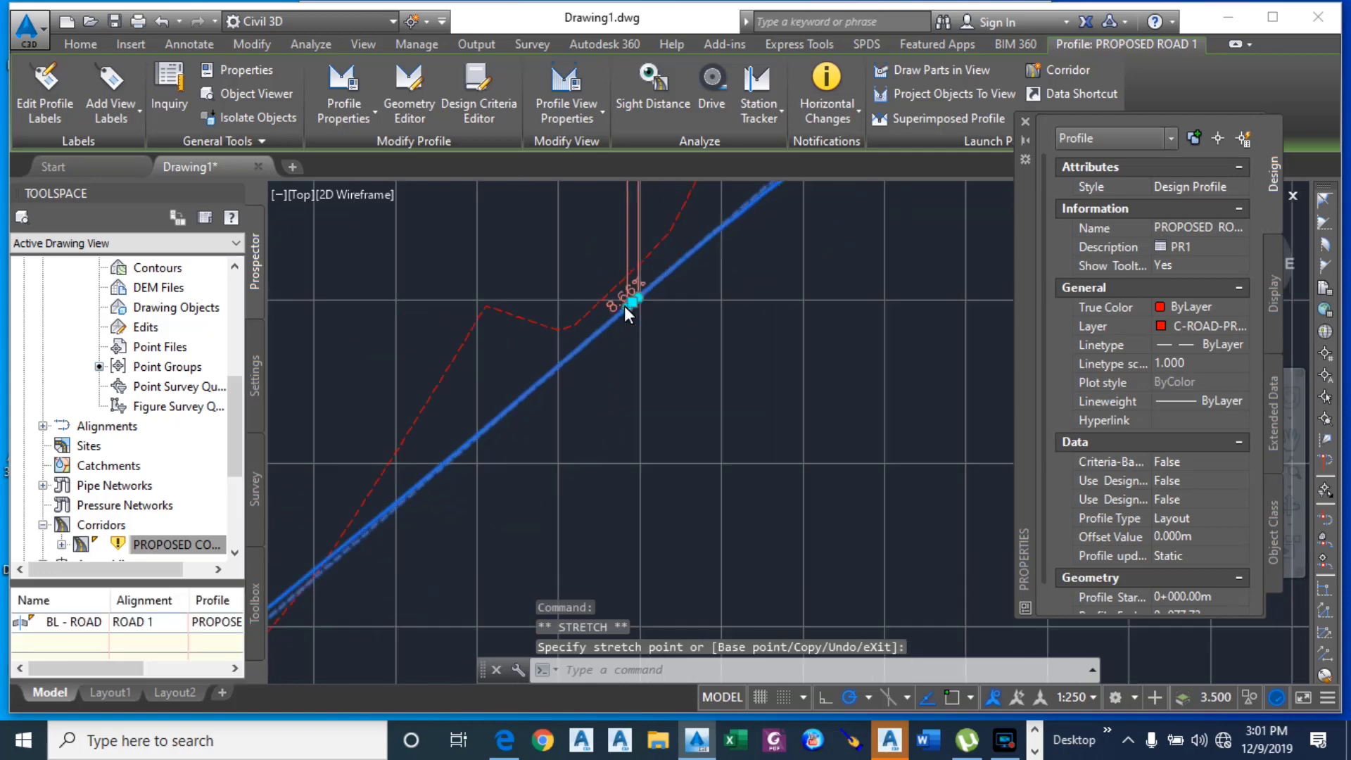
Step: Check the cumulative volumes in the last row of the total volume table against the edited profile
scroll(625, 306, "down", 6)
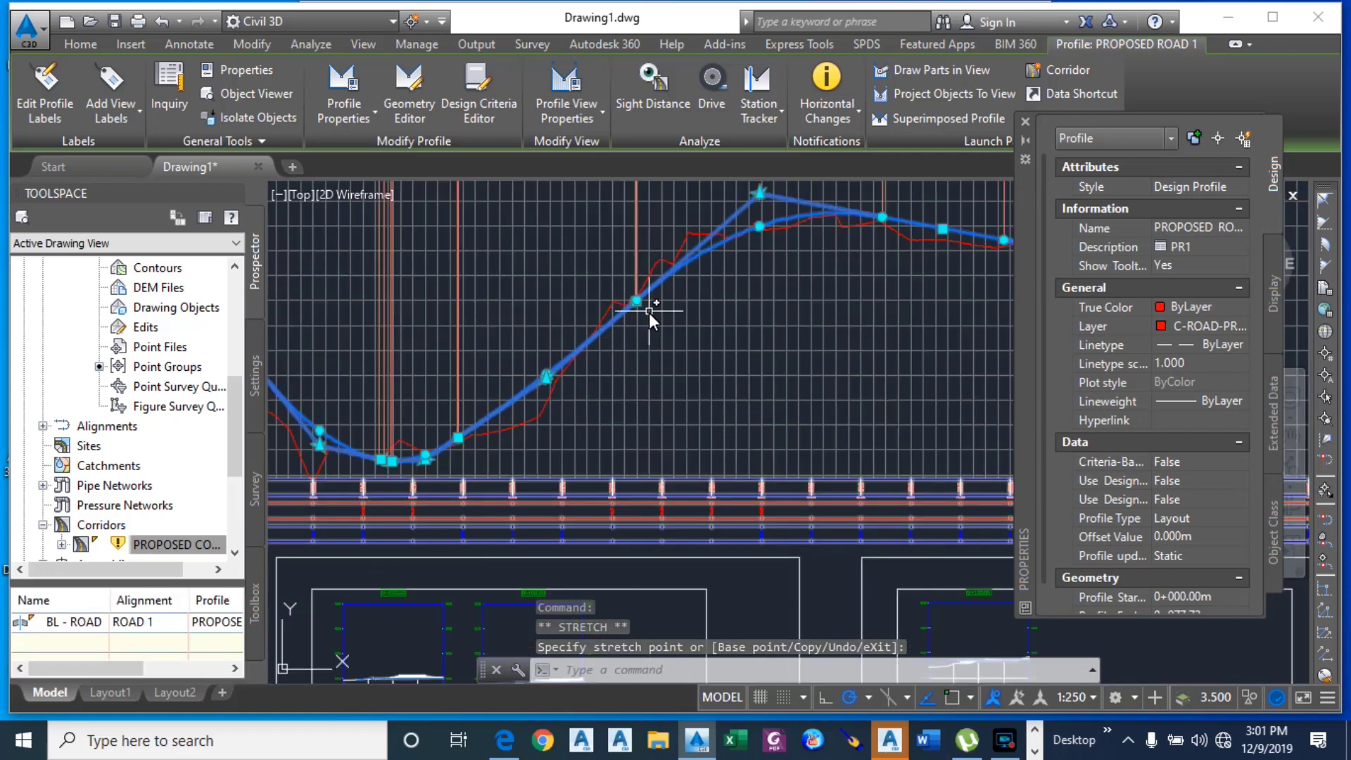
scroll(577, 259, "down", 3)
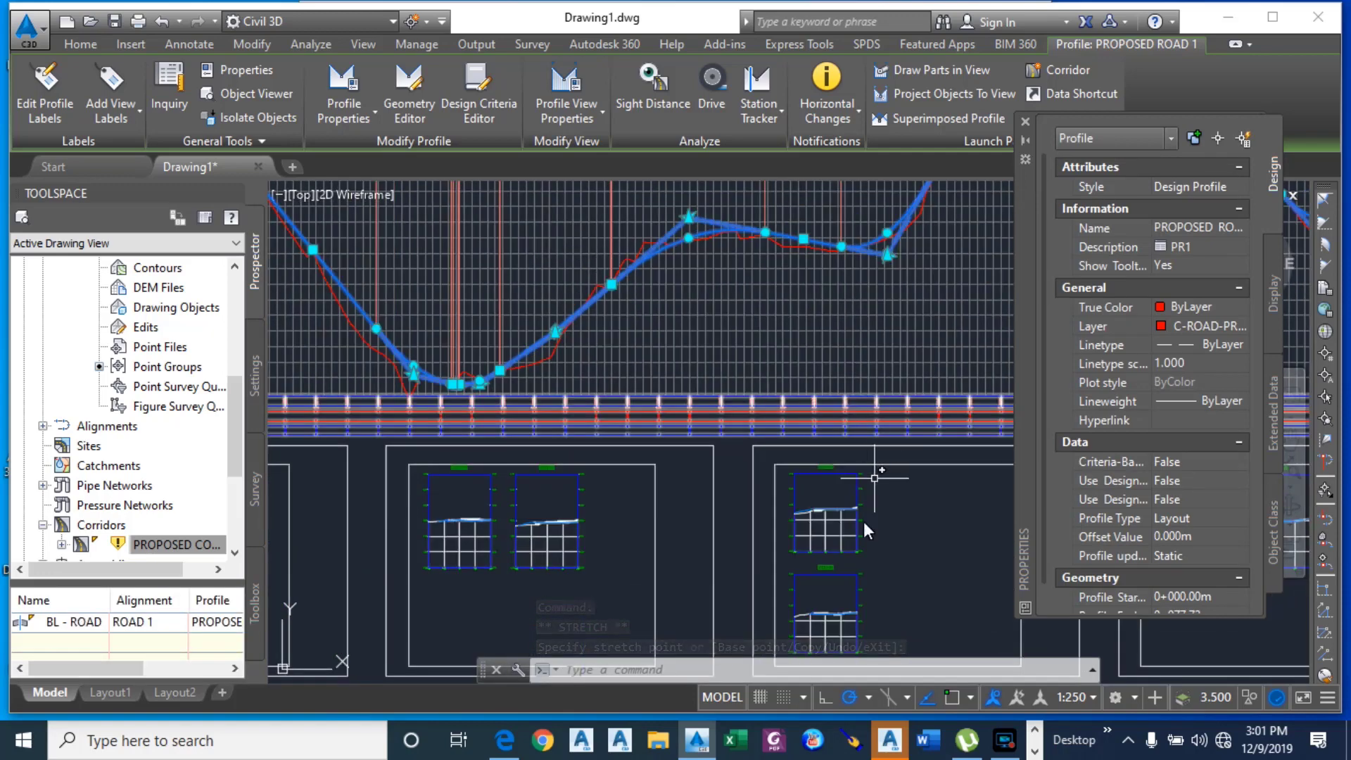
scroll(608, 445, "down", 9)
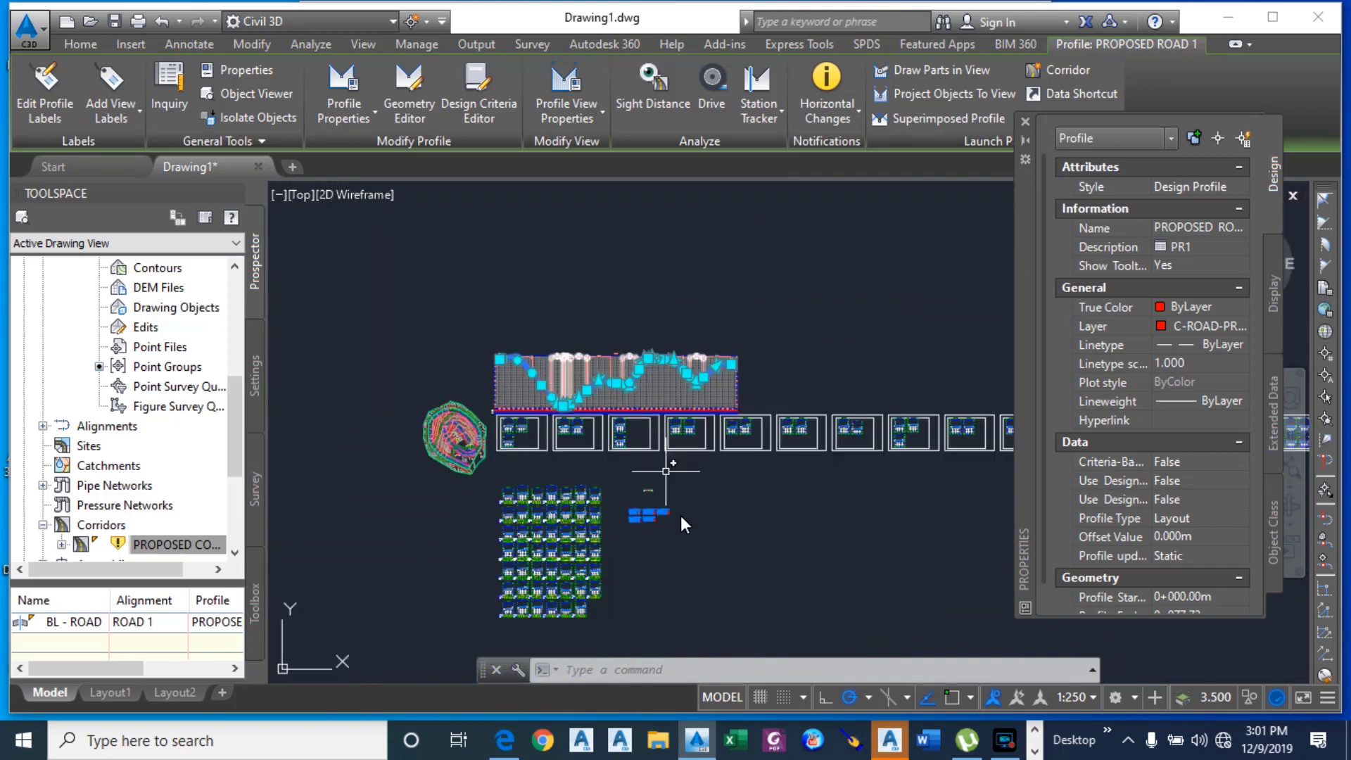
scroll(658, 511, "up", 4)
scroll(535, 562, "up", 8)
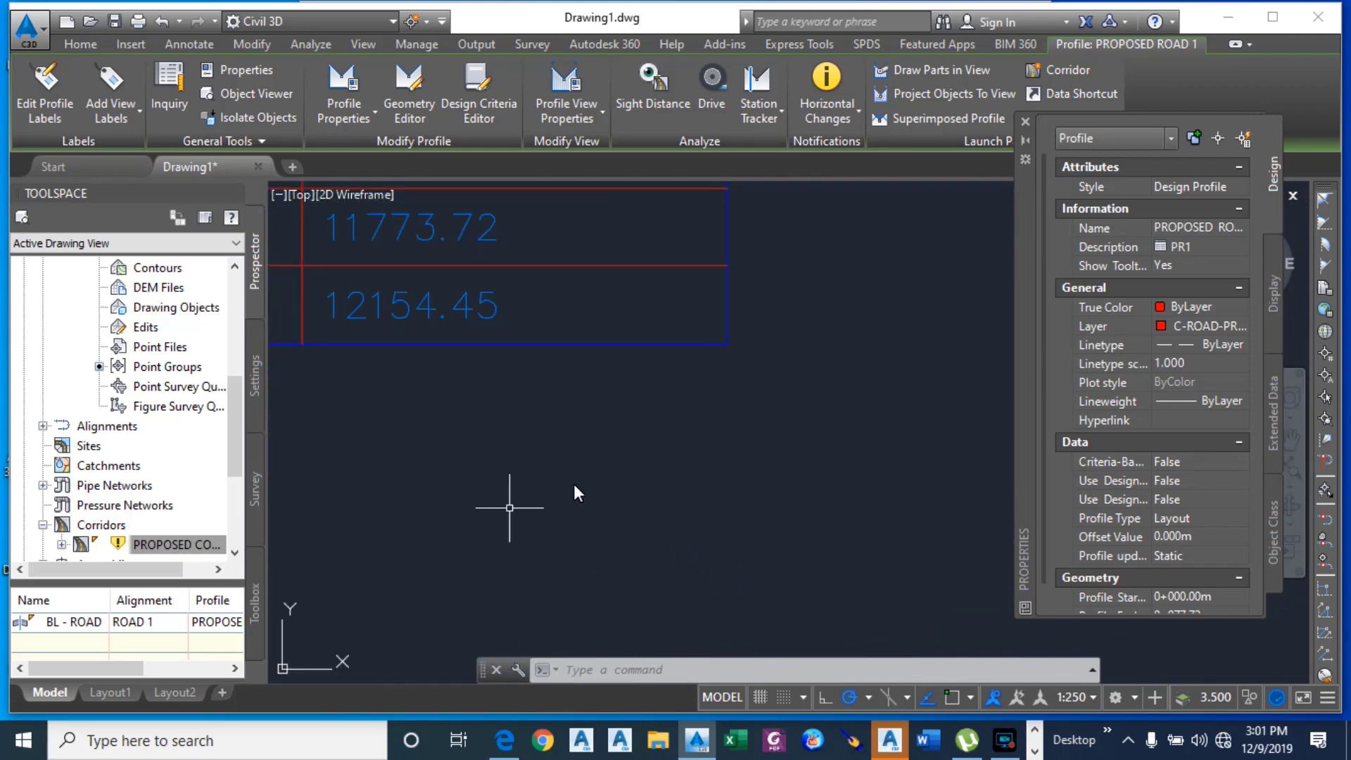
scroll(720, 446, "down", 5)
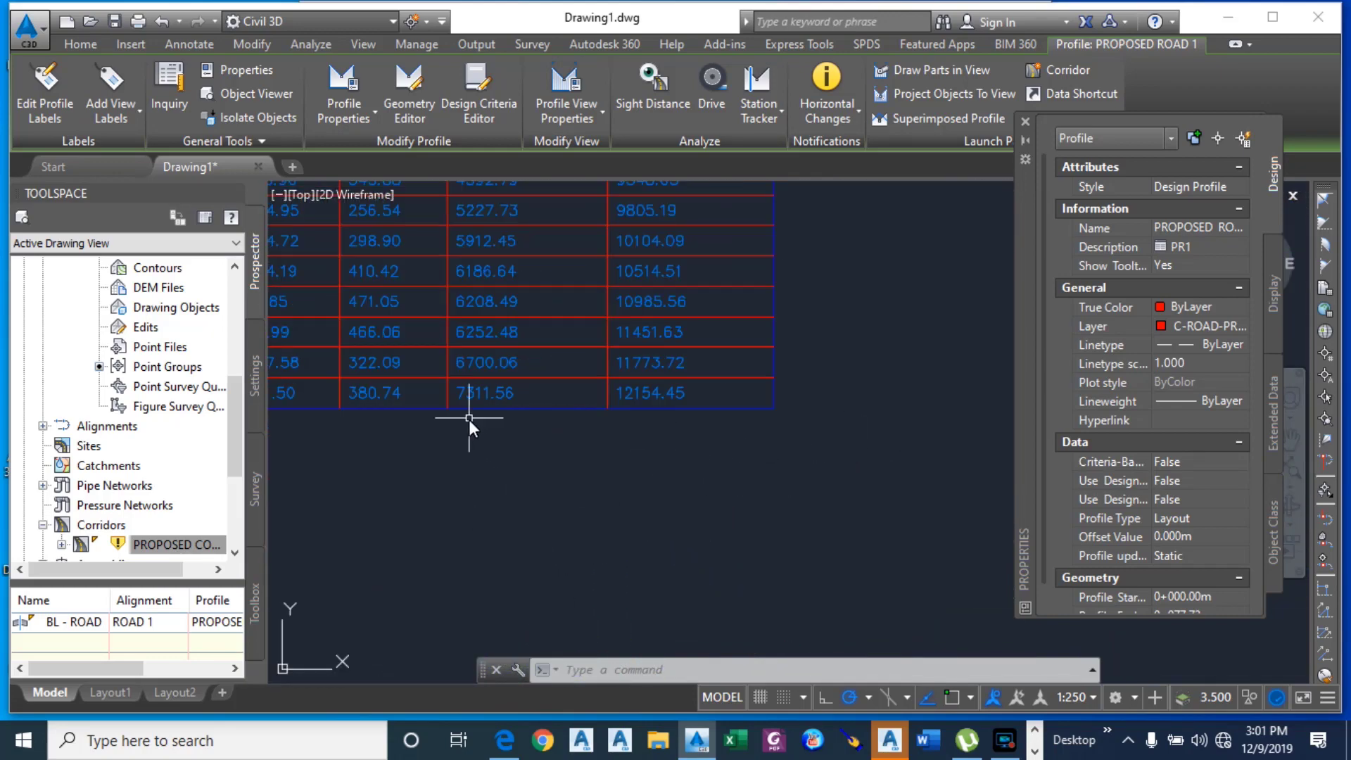
scroll(469, 420, "up", 2)
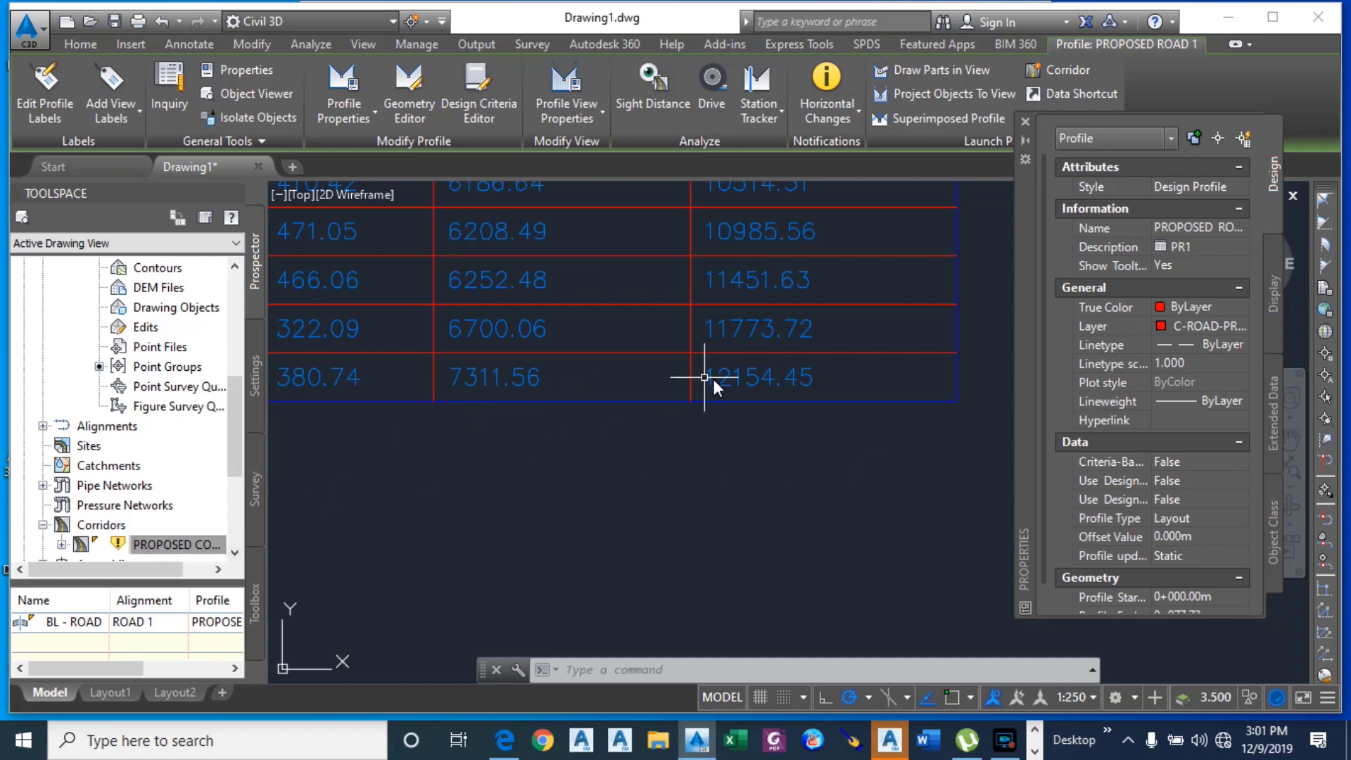
Step: Set the out-of-date PROPOSED CORRIDOR 1 to rebuild automatically and close the event viewer
left_click(176, 544)
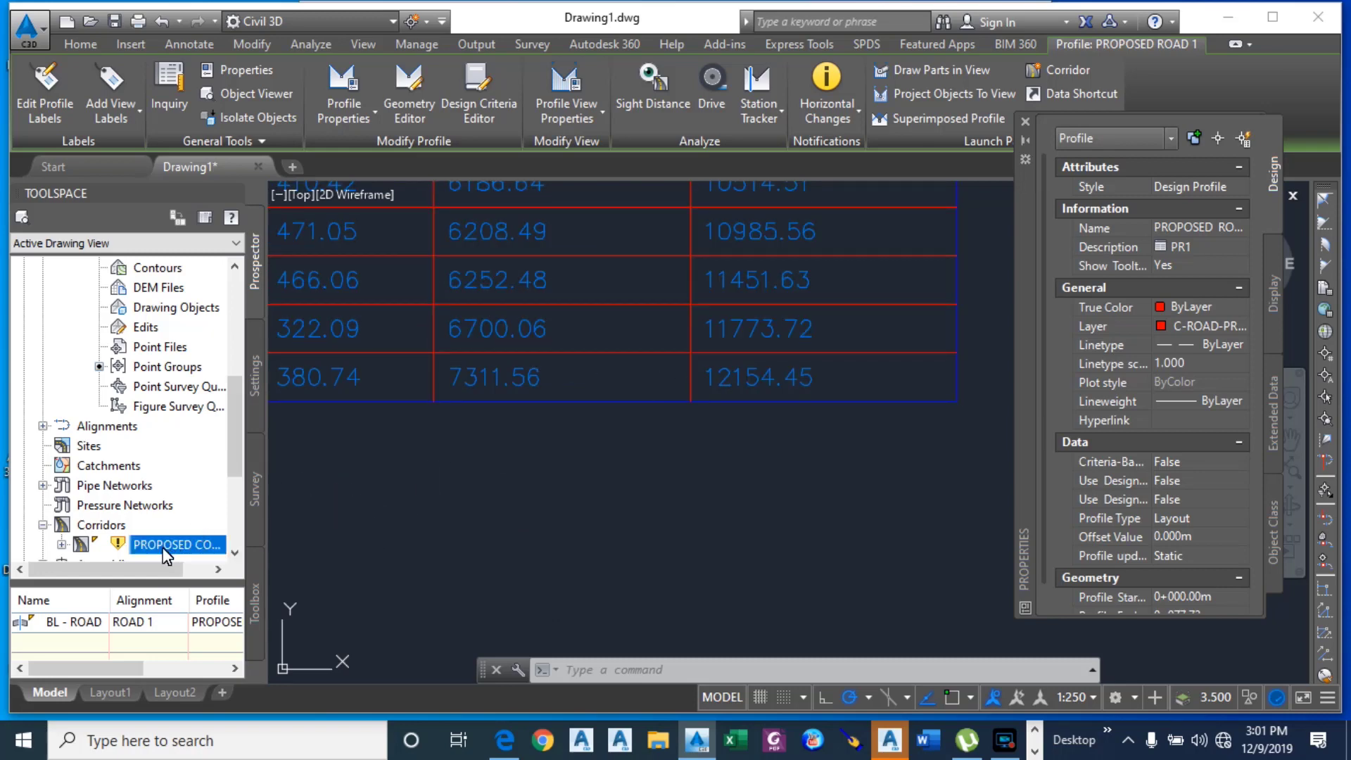
right_click(160, 549)
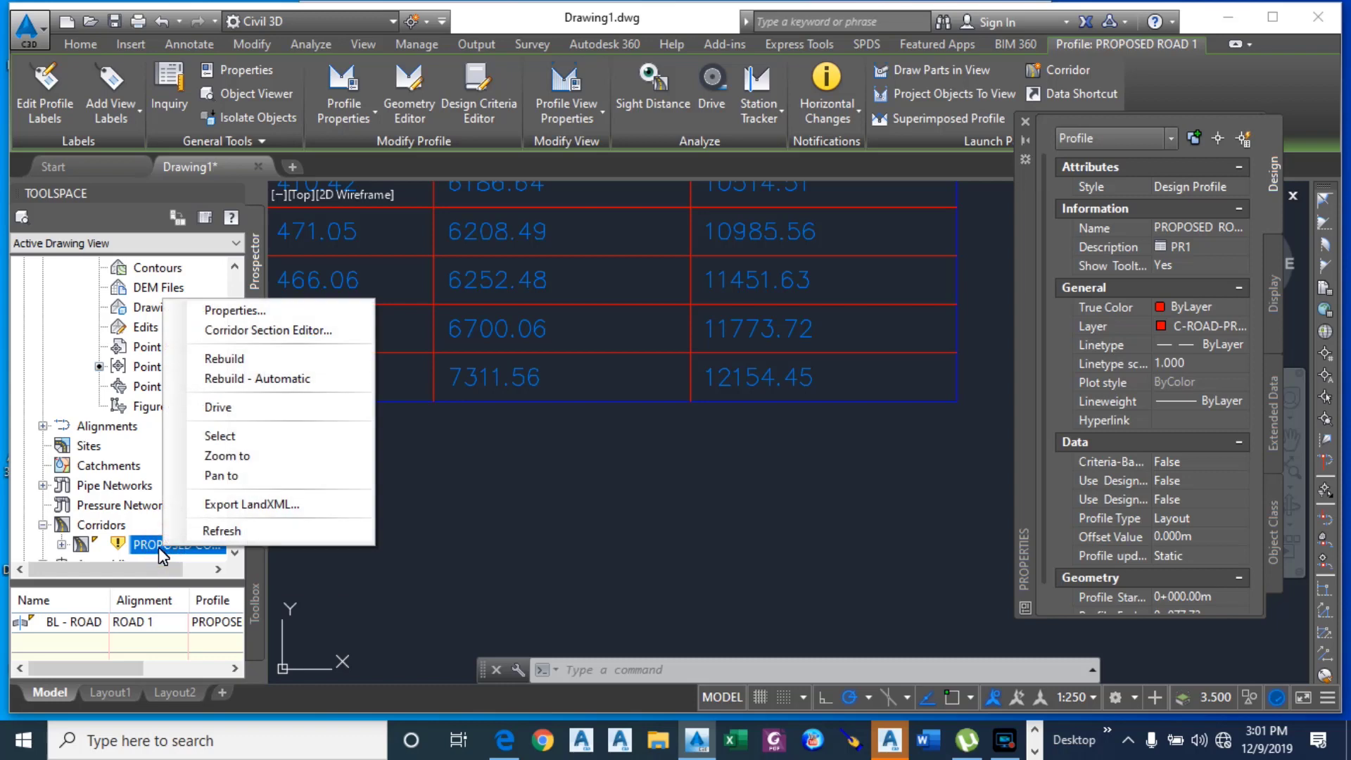
left_click(246, 385)
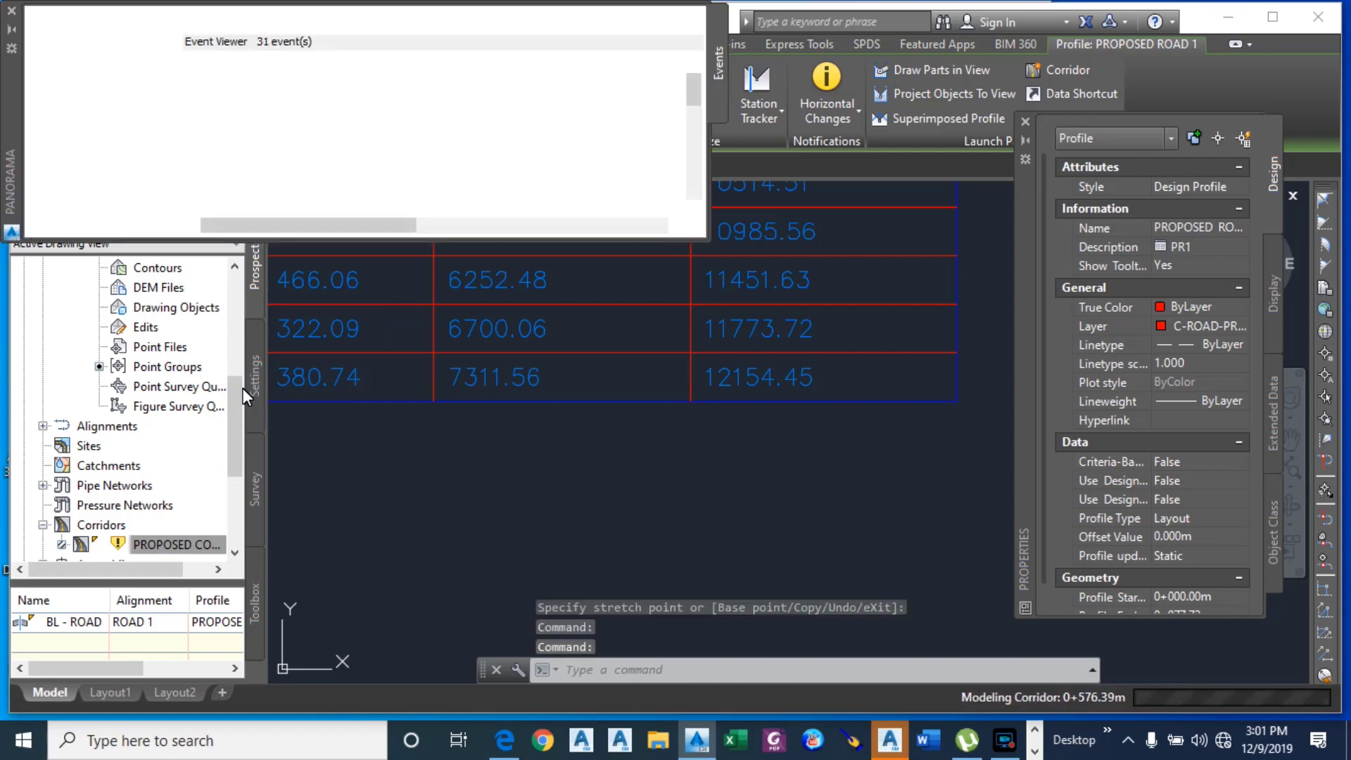
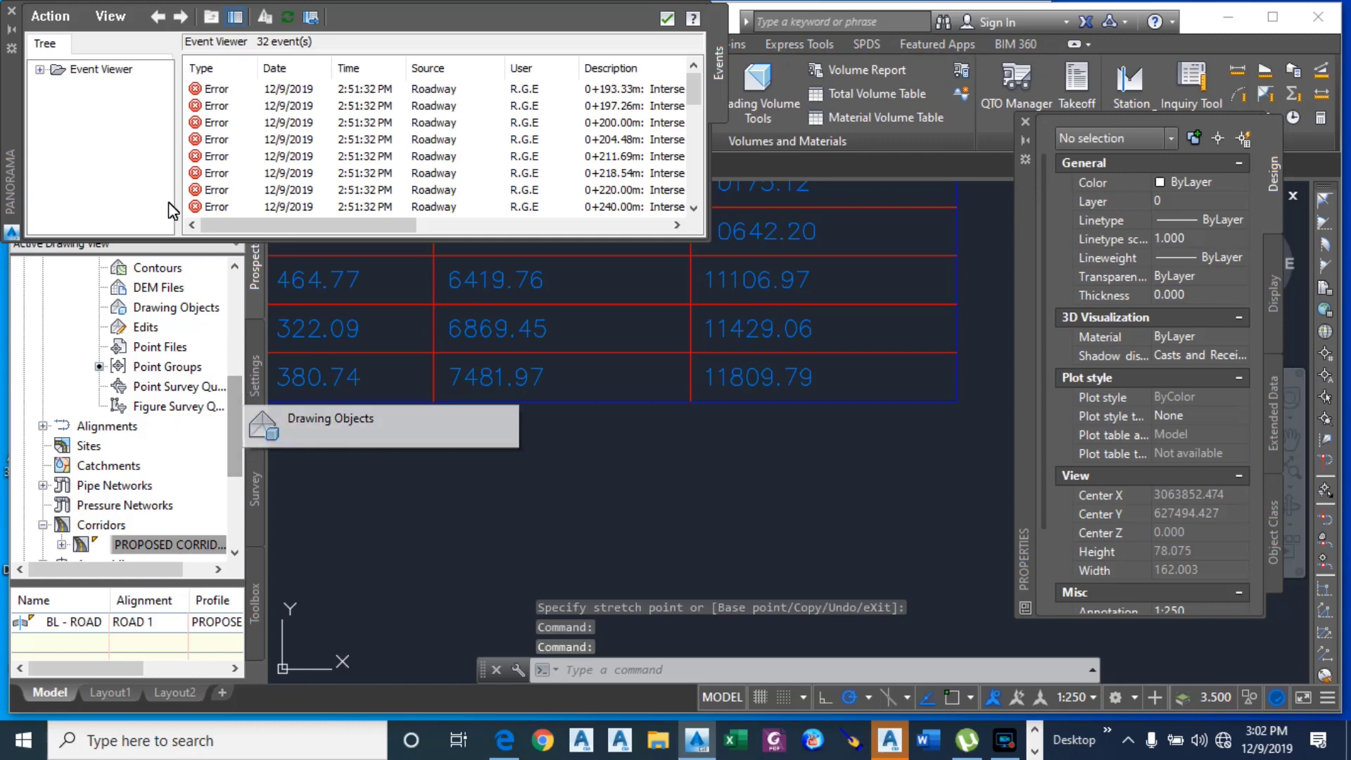
left_click(11, 12)
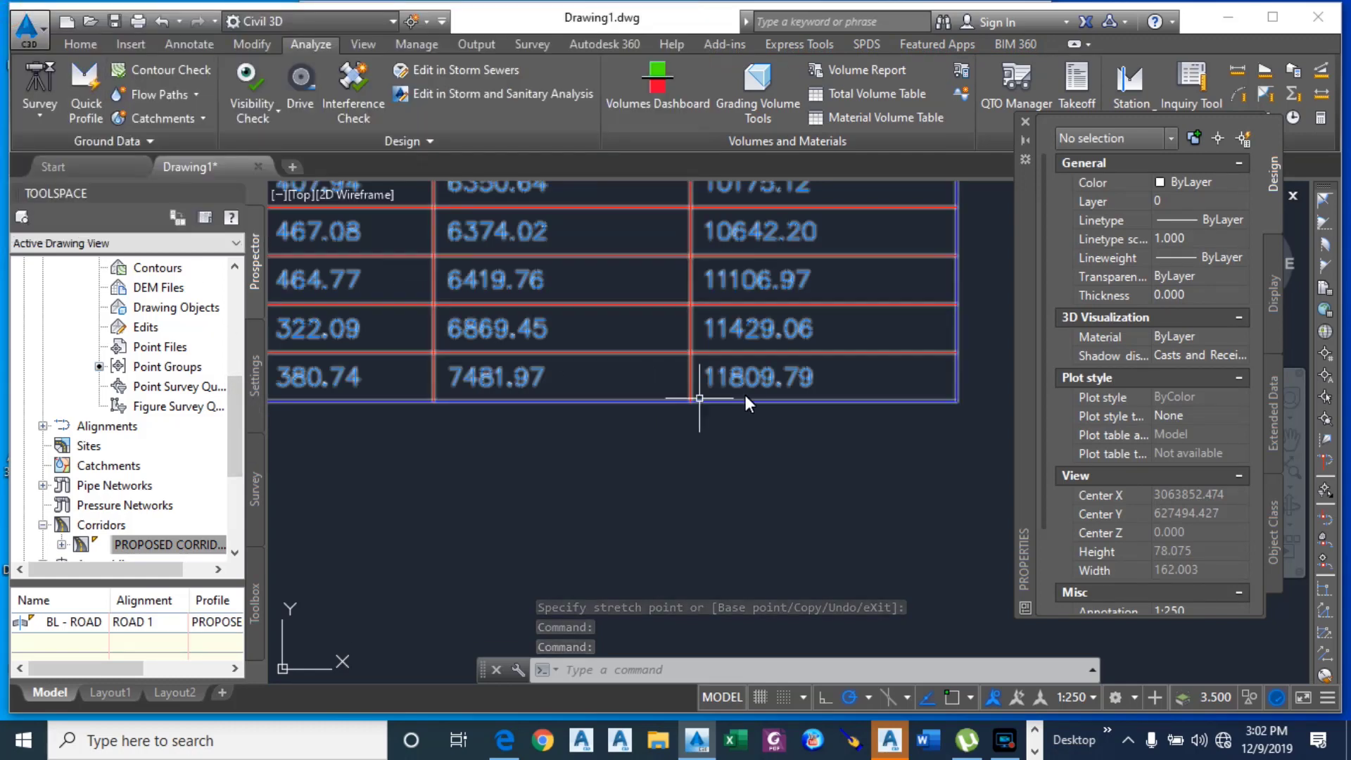
Step: Examine the recalculated cumulative volumes at the end of the last total volume table, then review the whole drawing
scroll(721, 381, "up", 2)
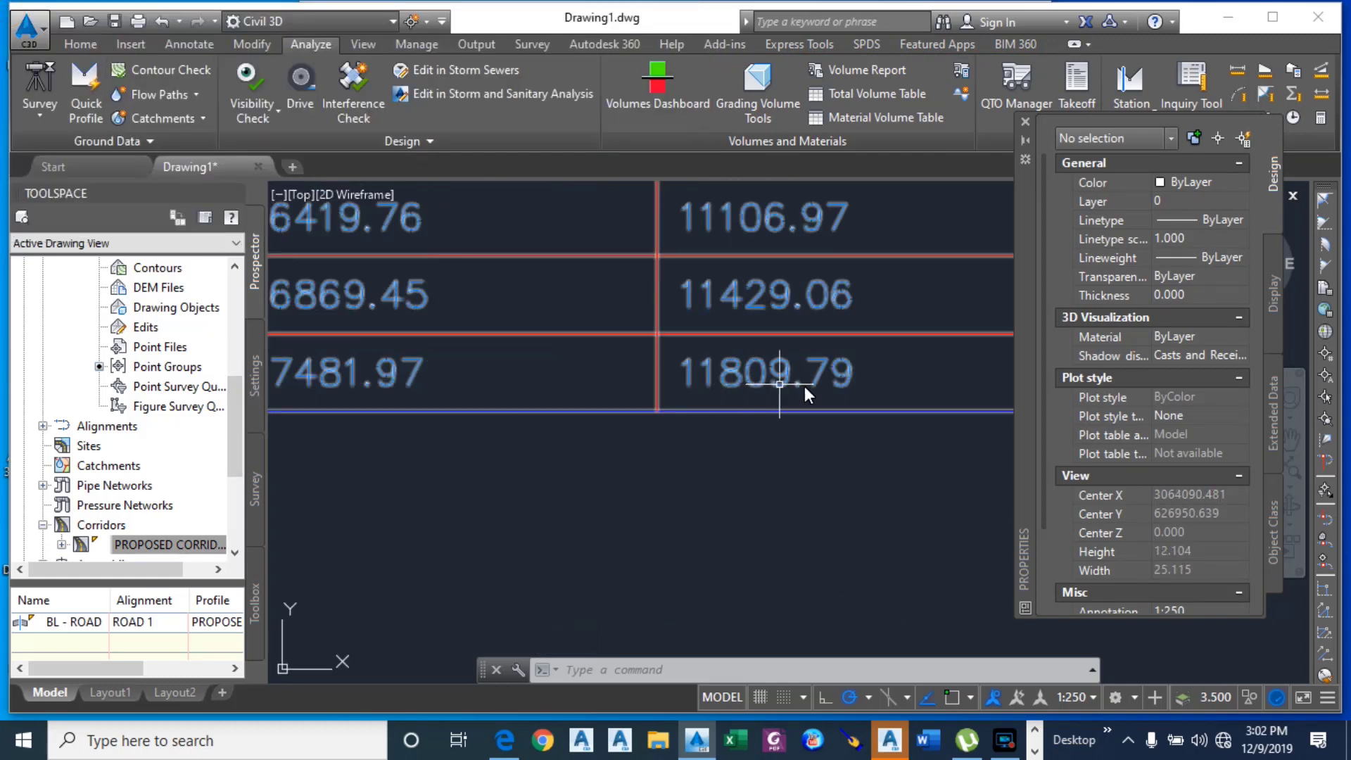
scroll(922, 387, "down", 4)
scroll(732, 386, "up", 5)
scroll(658, 374, "down", 3)
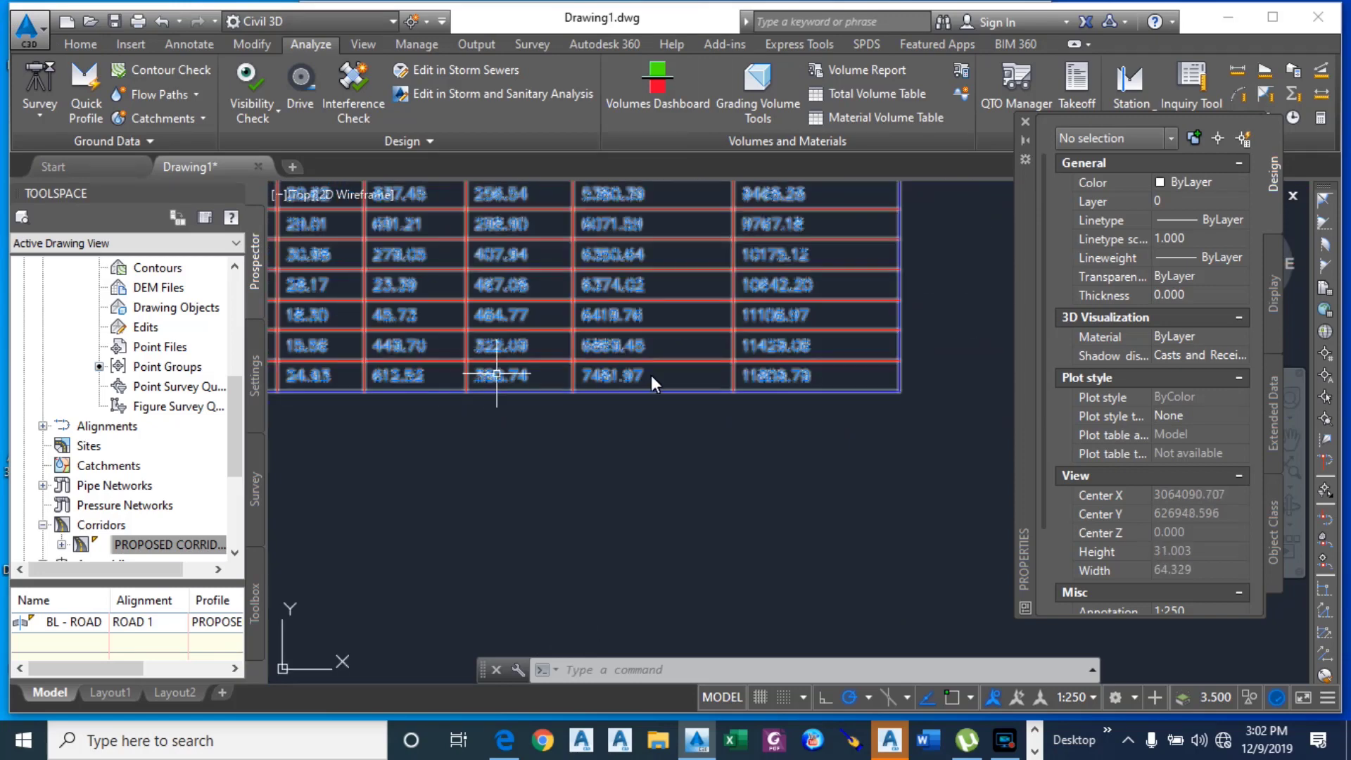
scroll(791, 376, "up", 3)
scroll(809, 397, "down", 2)
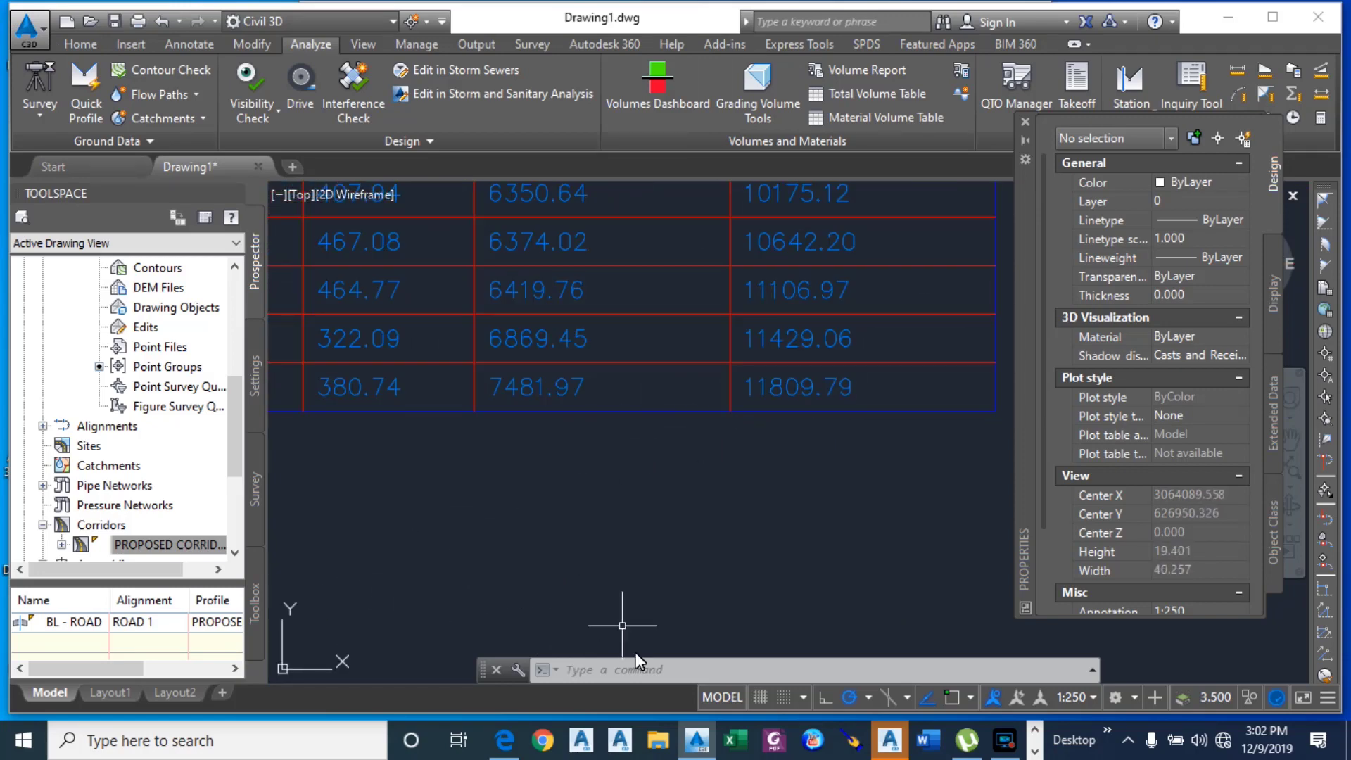
scroll(595, 502, "down", 2)
scroll(595, 503, "down", 3)
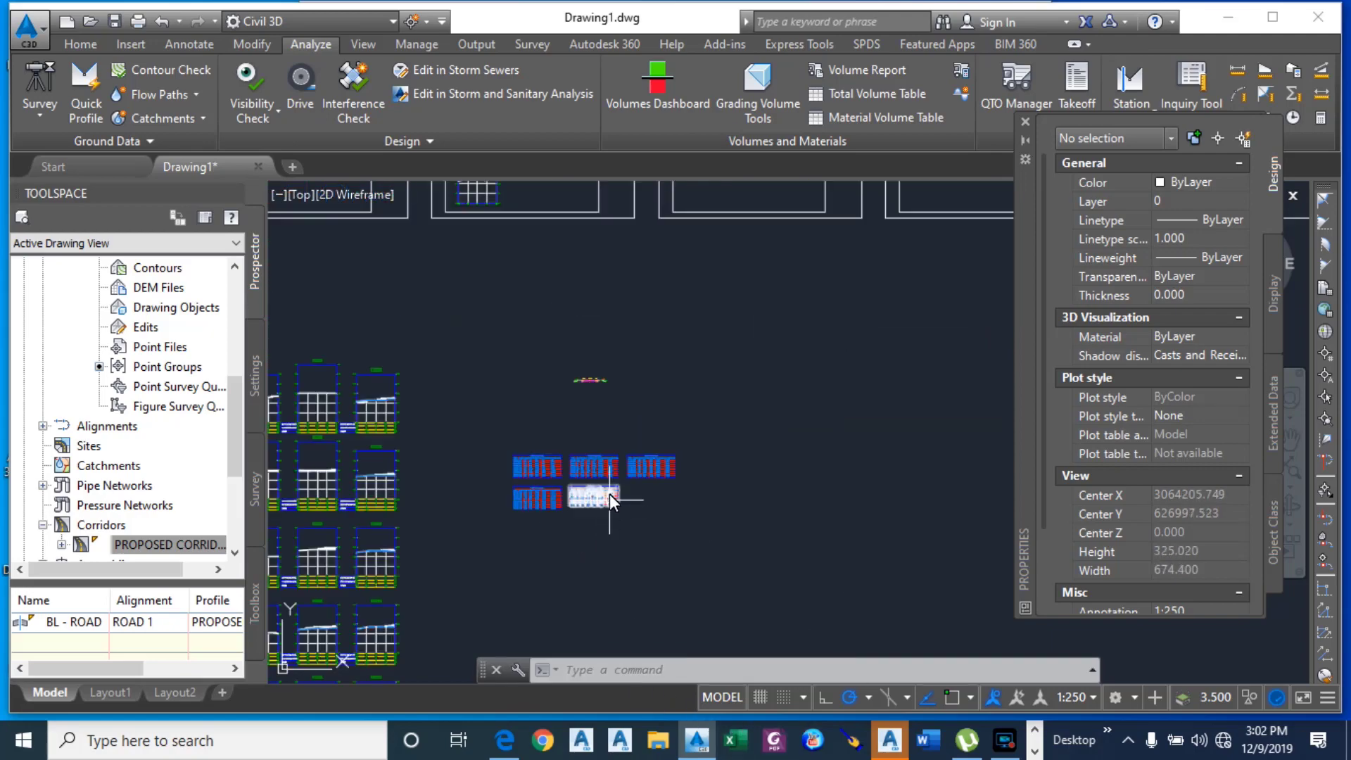
scroll(593, 395, "down", 5)
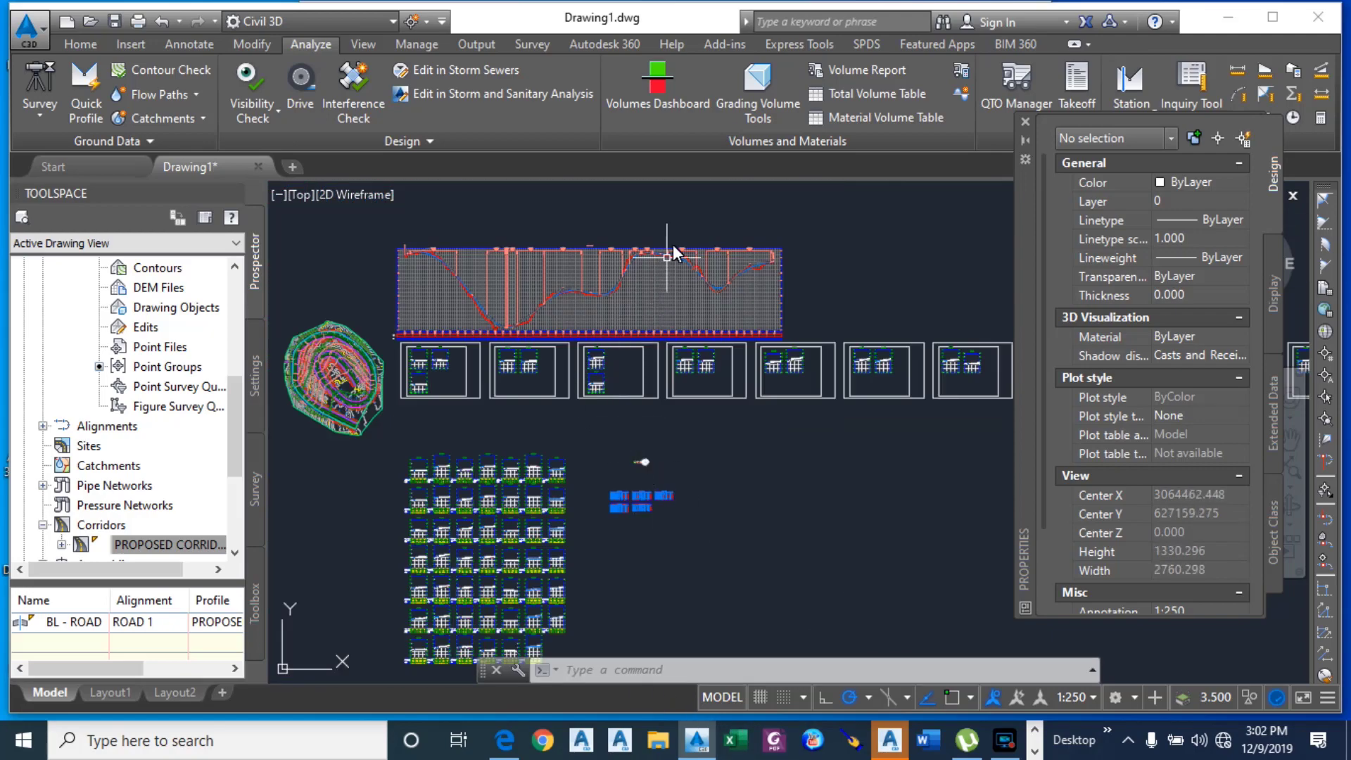
Step: Raise the steep uphill tangent of the PROPOSED ROAD 1 profile leading to the high plateau, closer to the ground line
scroll(673, 244, "up", 3)
scroll(562, 303, "up", 5)
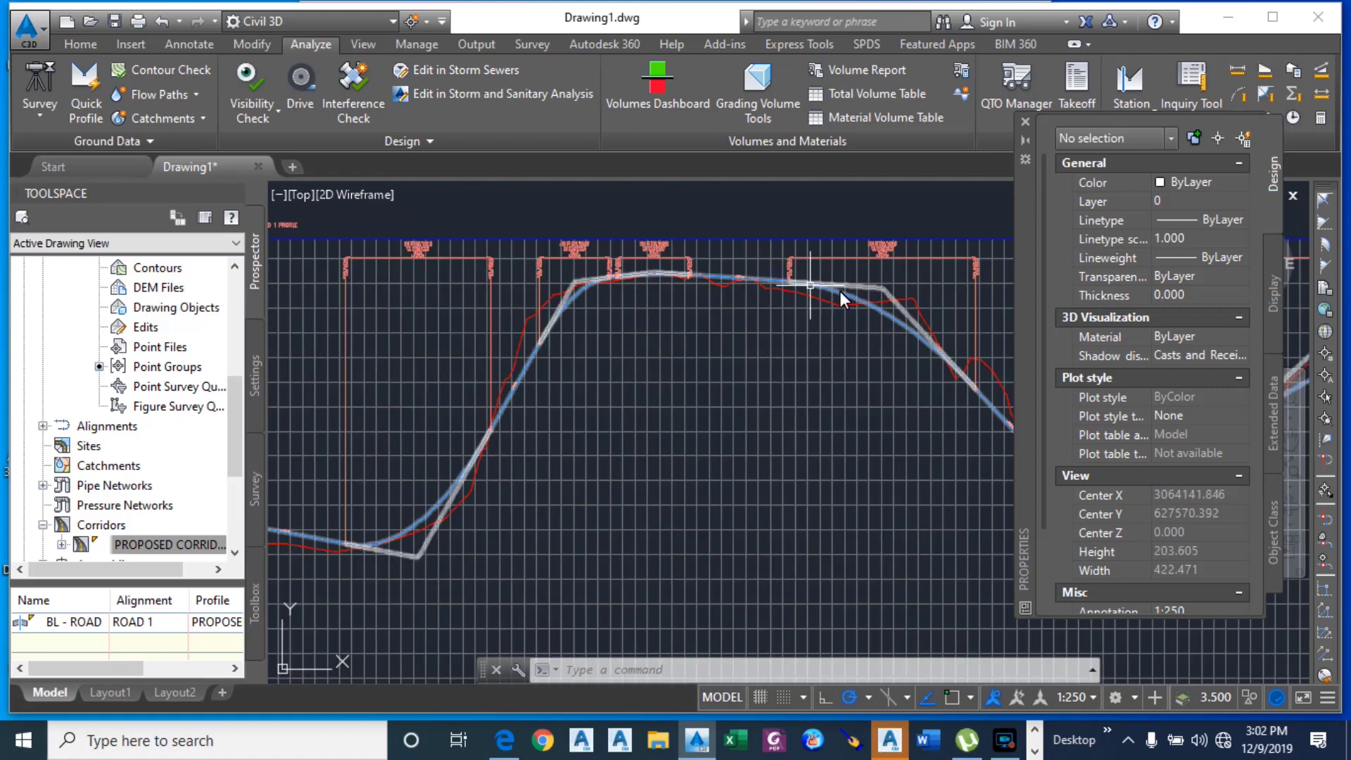
scroll(839, 290, "down", 3)
scroll(536, 407, "up", 4)
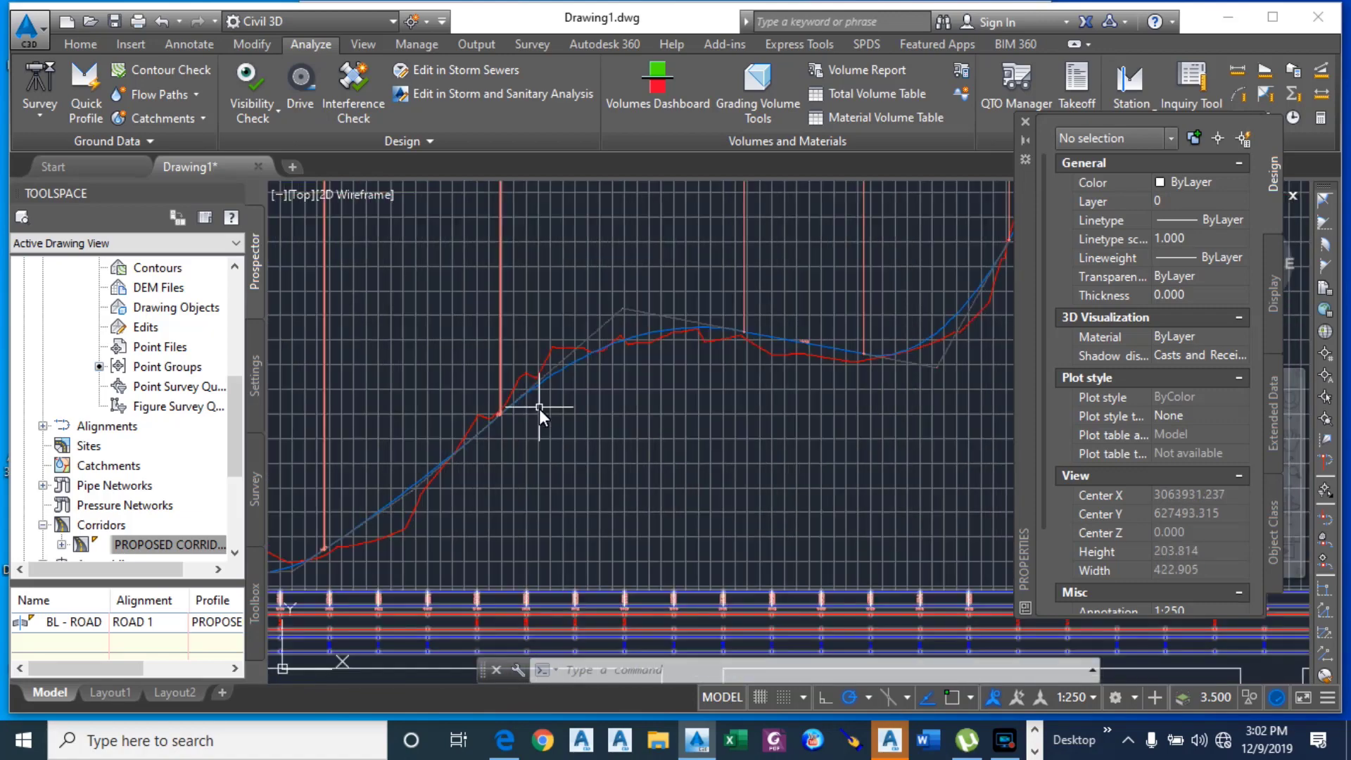
scroll(547, 341, "down", 3)
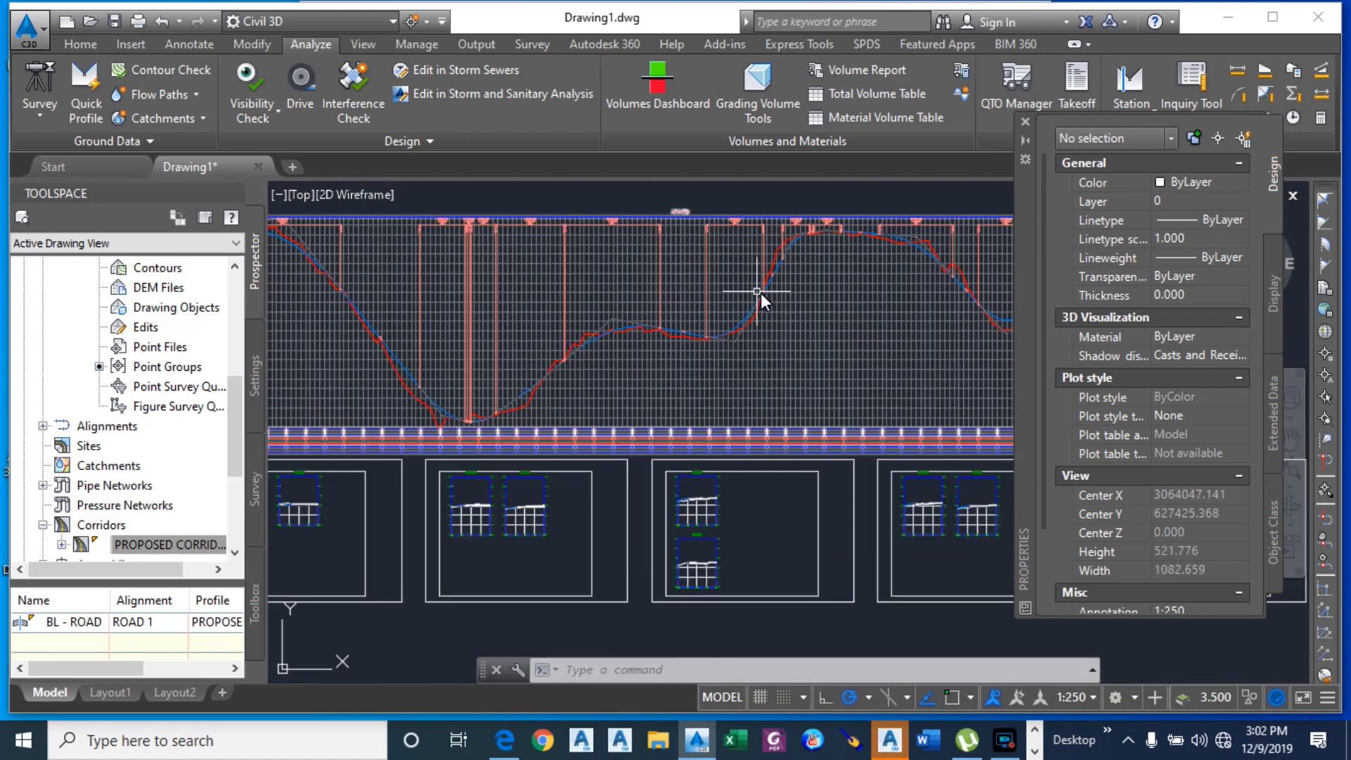
scroll(761, 293, "up", 2)
scroll(644, 423, "down", 1)
scroll(720, 307, "up", 1)
scroll(698, 370, "up", 1)
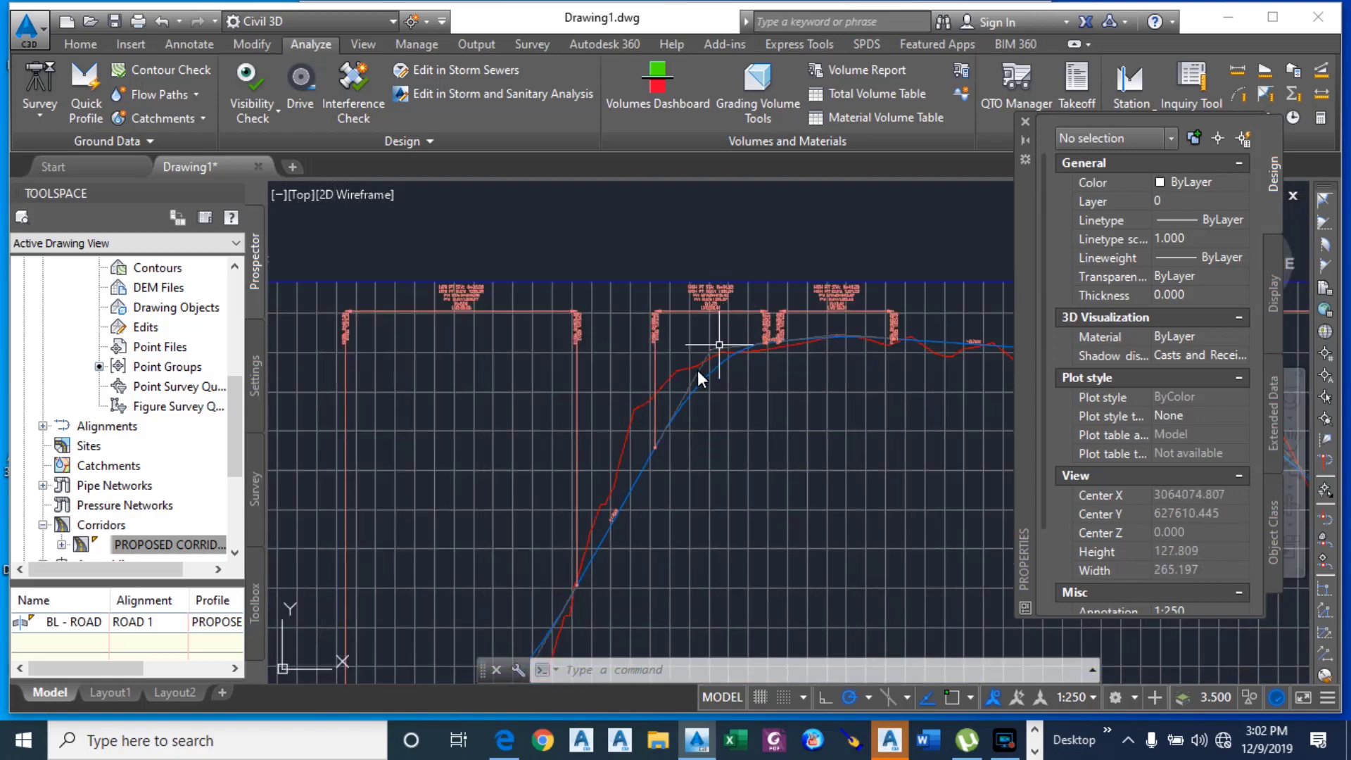
left_click(639, 479)
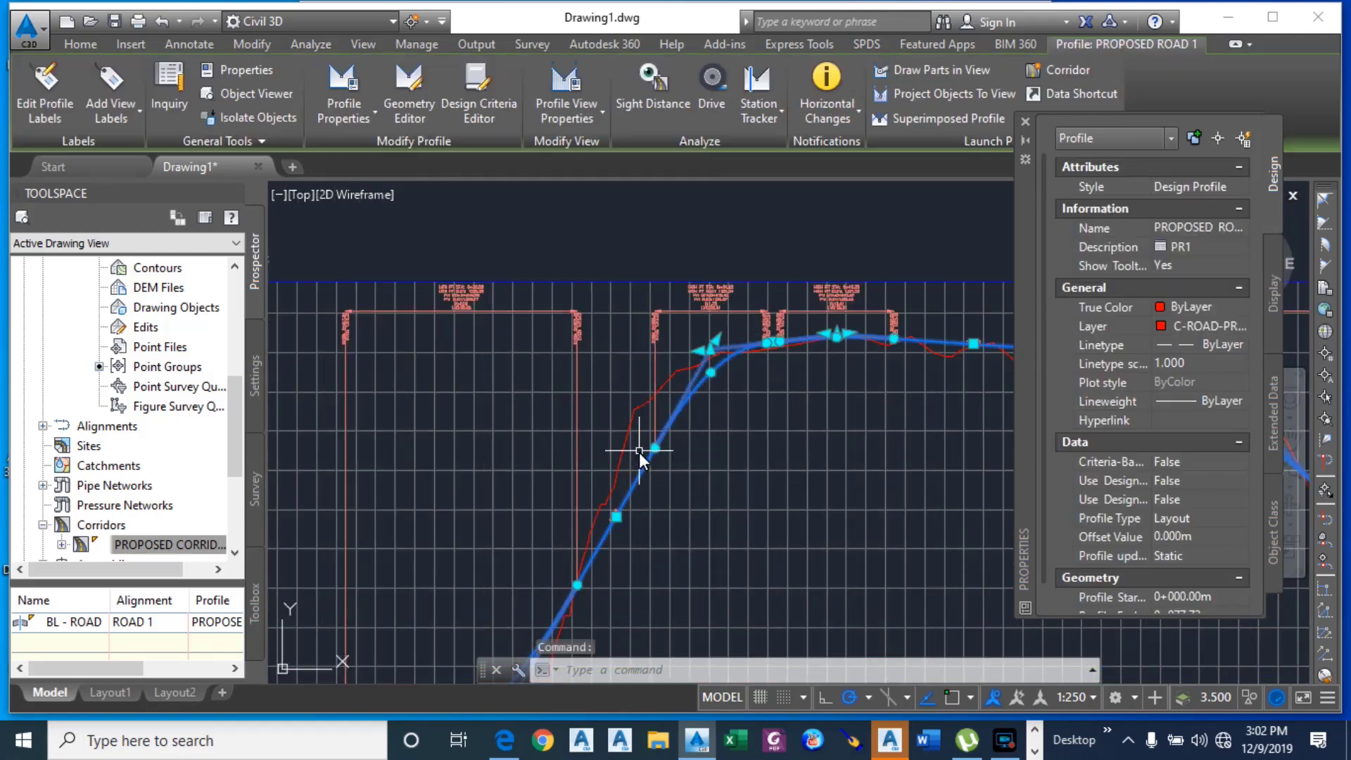
left_click(617, 516)
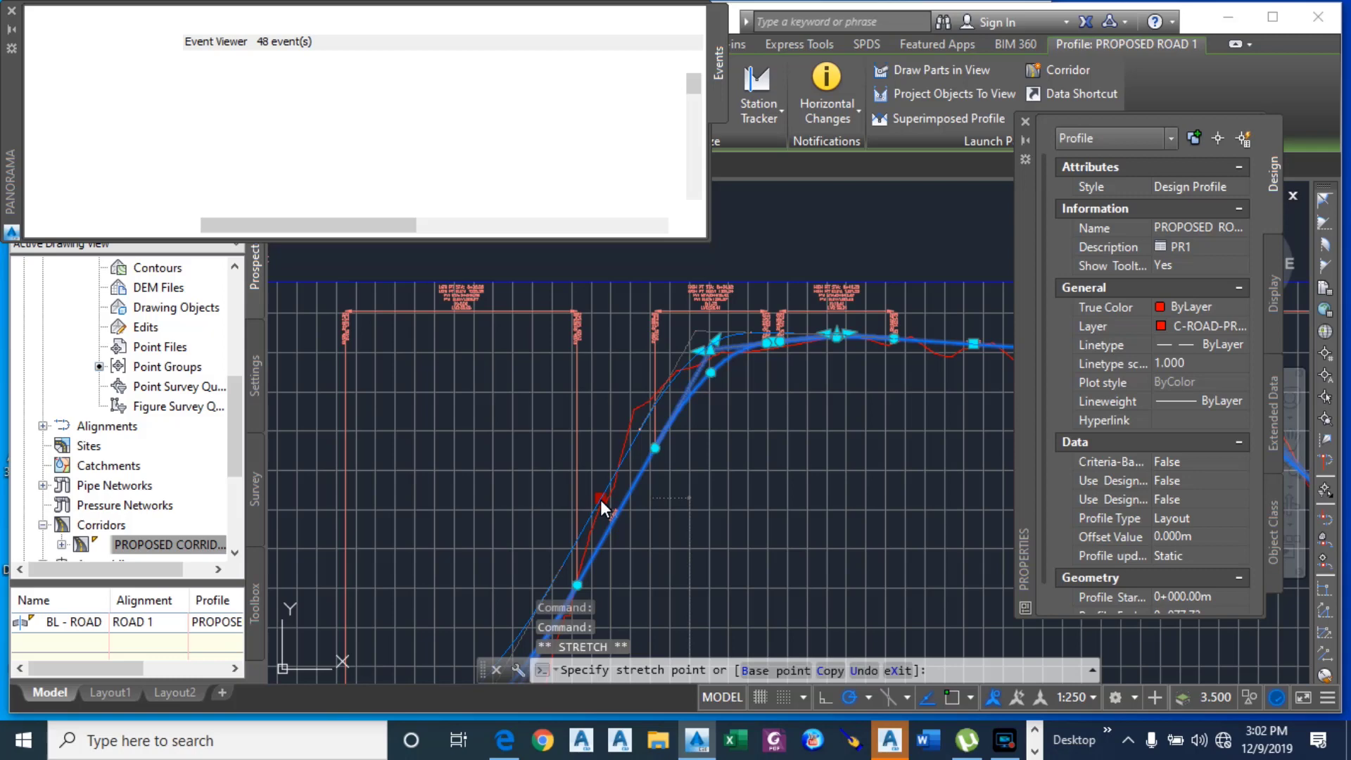
left_click(601, 499)
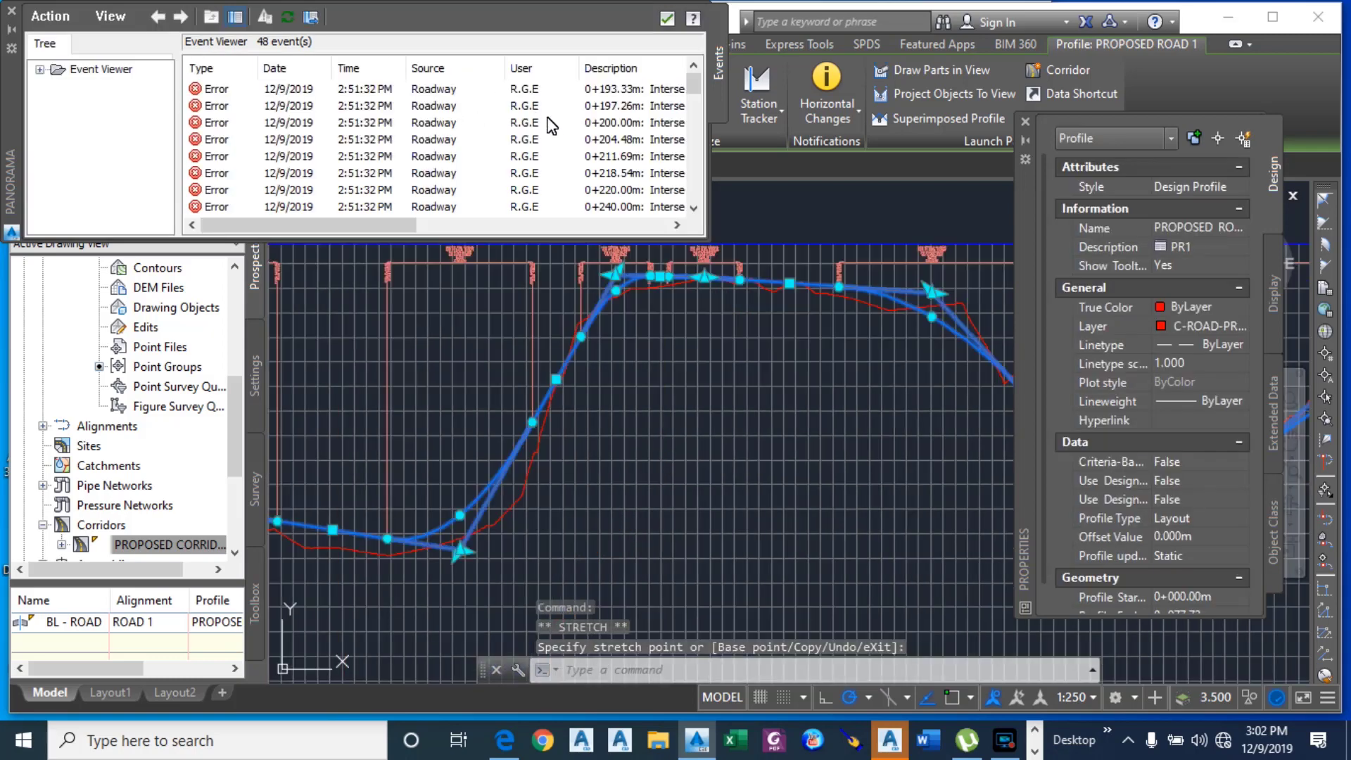
Step: Check the cumulative fill and cut volumes in the last row of the final total volume table
scroll(673, 294, "down", 5)
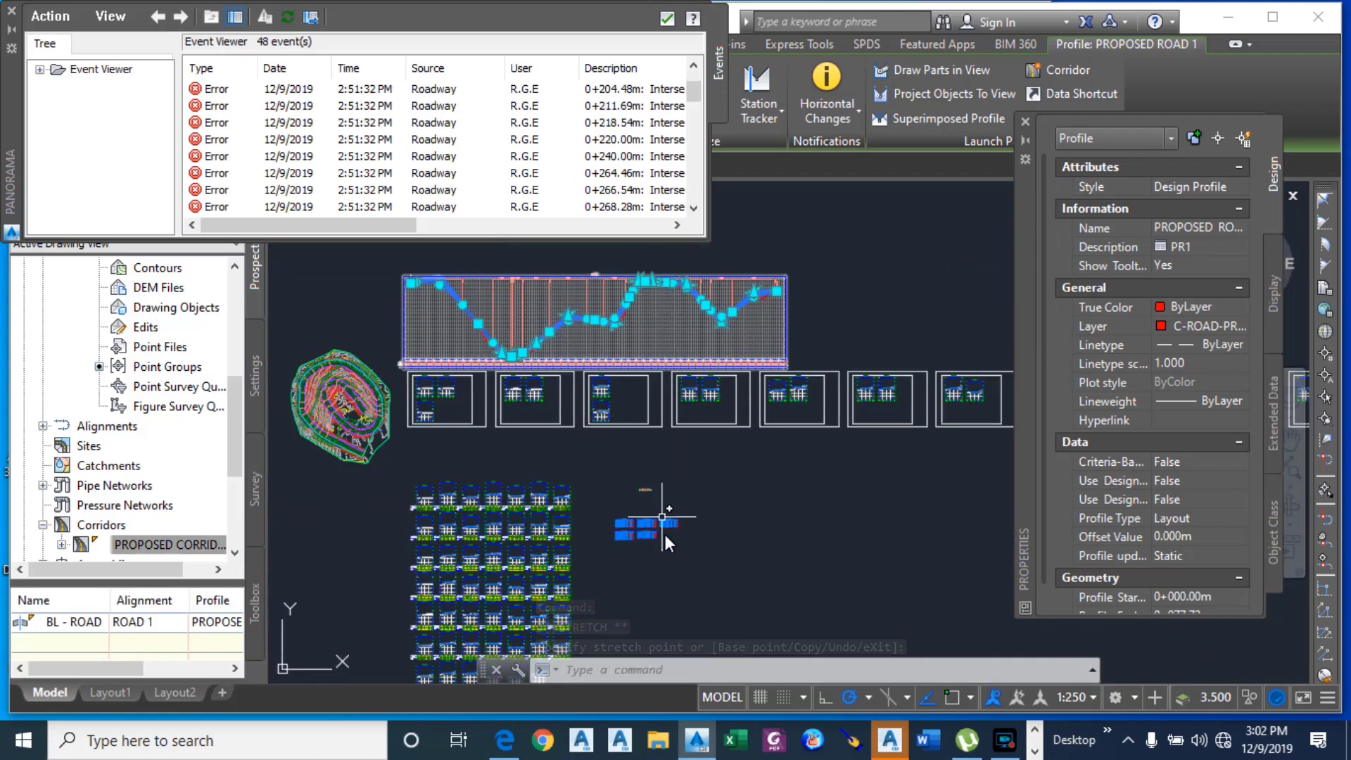
scroll(652, 551, "down", 3)
scroll(679, 477, "up", 6)
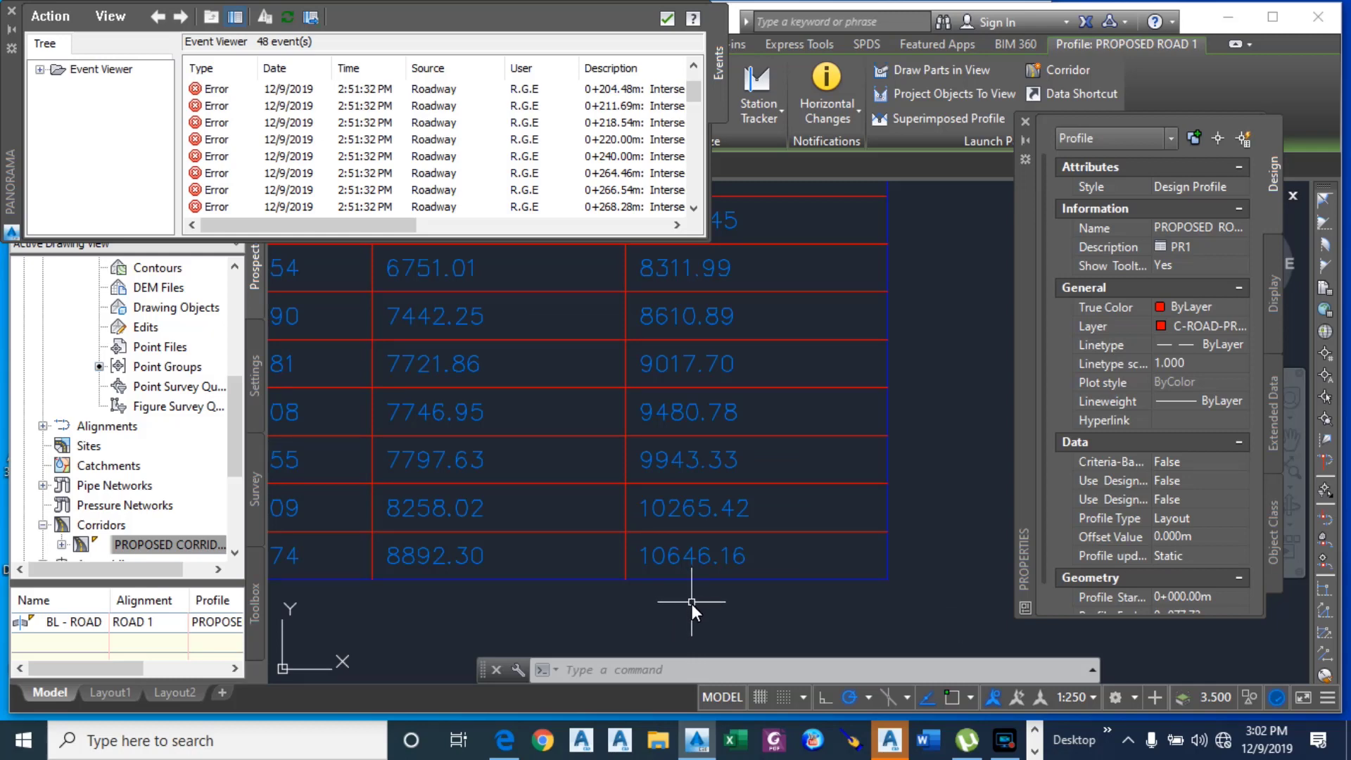
scroll(689, 597, "down", 5)
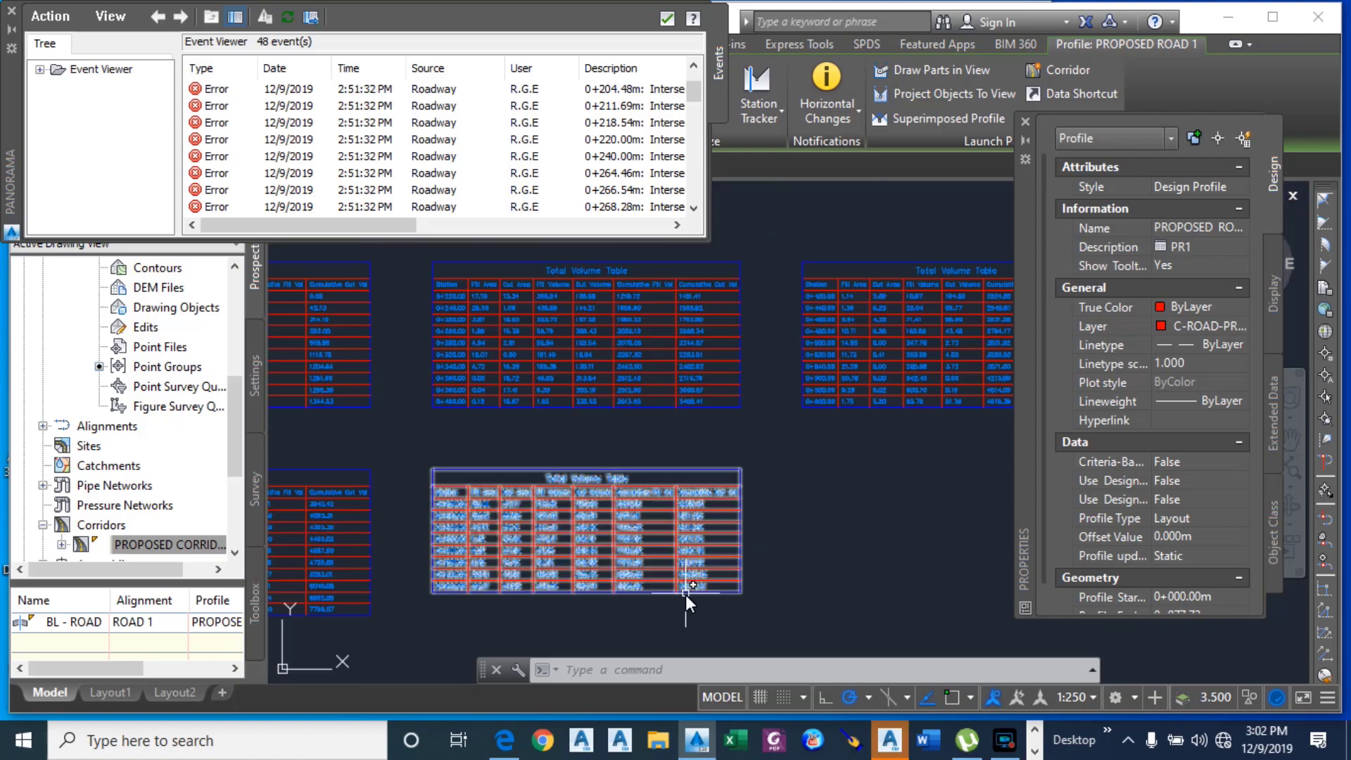
Step: Raise the midpoint of the first crest curve near the start of the PROPOSED ROAD 1 profile to the ground line
scroll(715, 475, "down", 6)
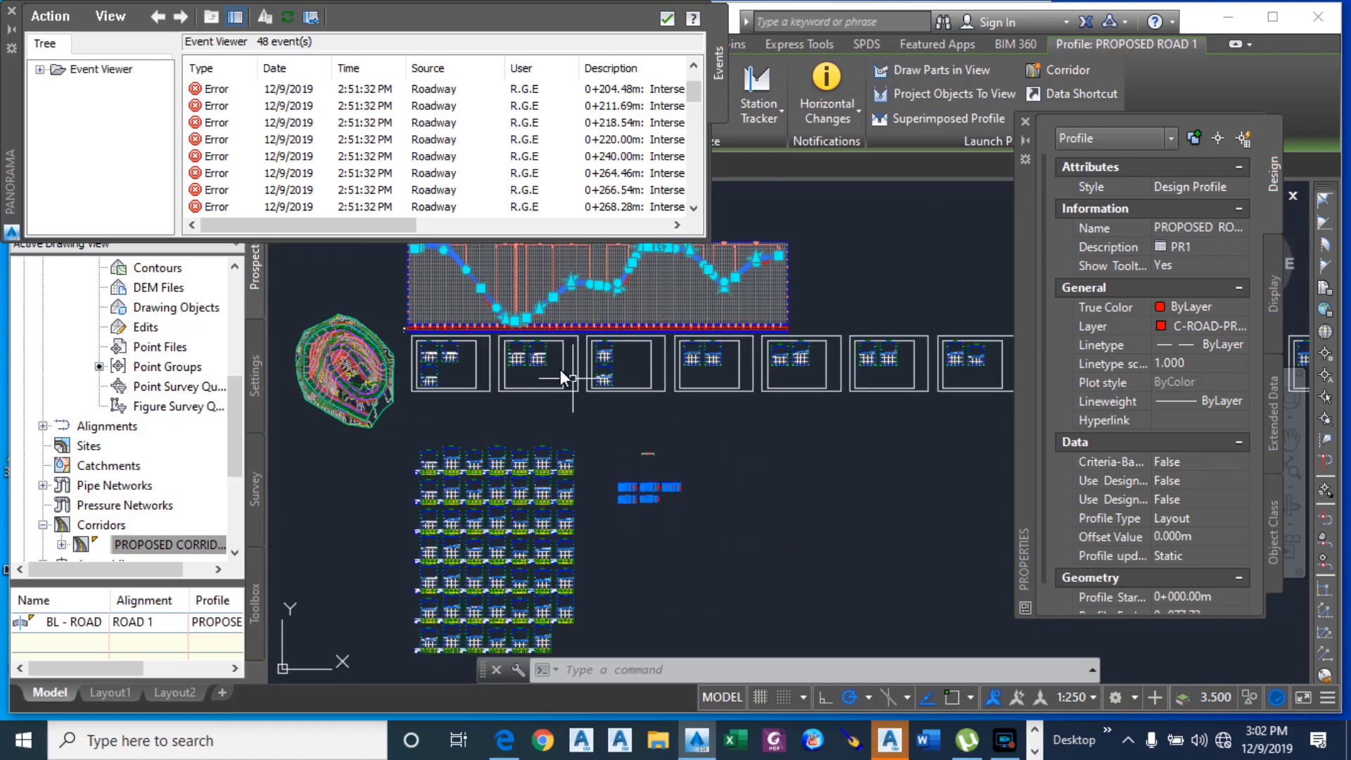
scroll(495, 302, "up", 6)
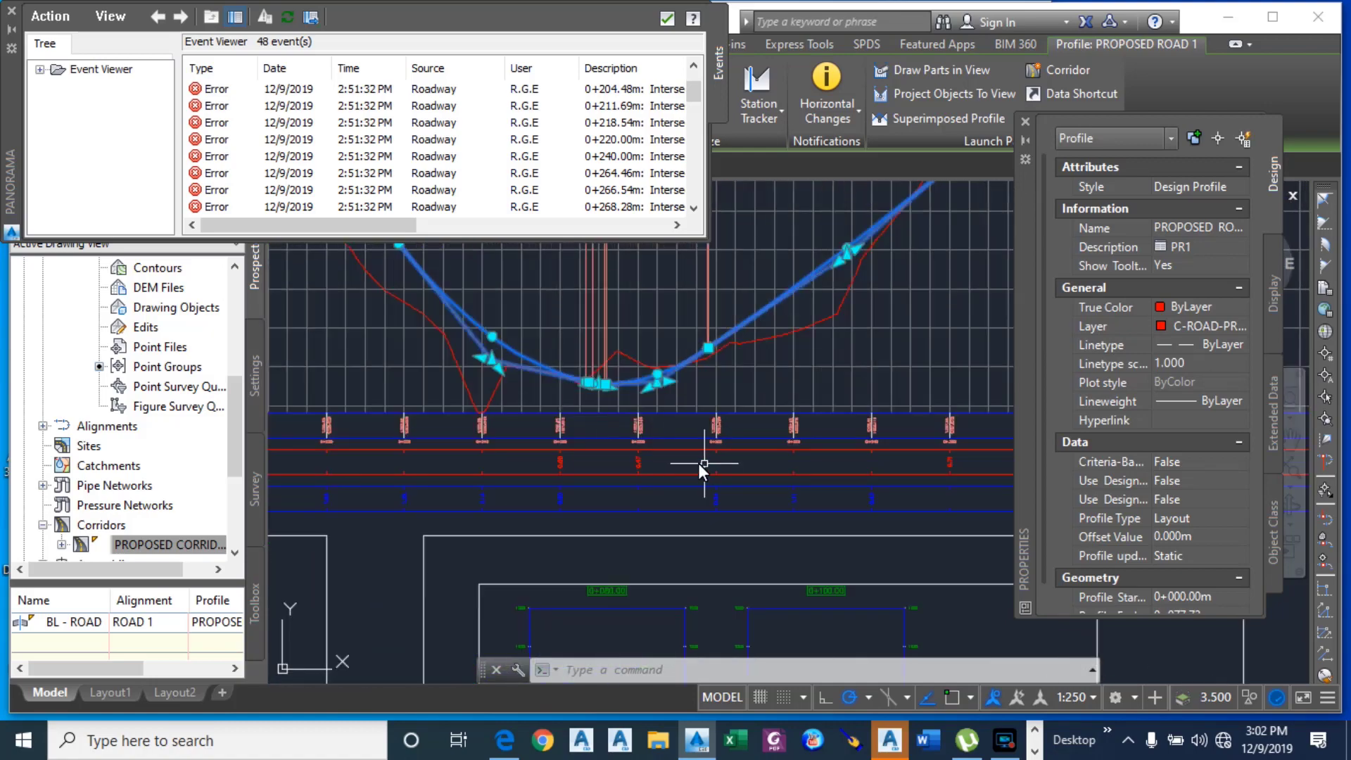
scroll(826, 521, "down", 5)
scroll(626, 309, "up", 6)
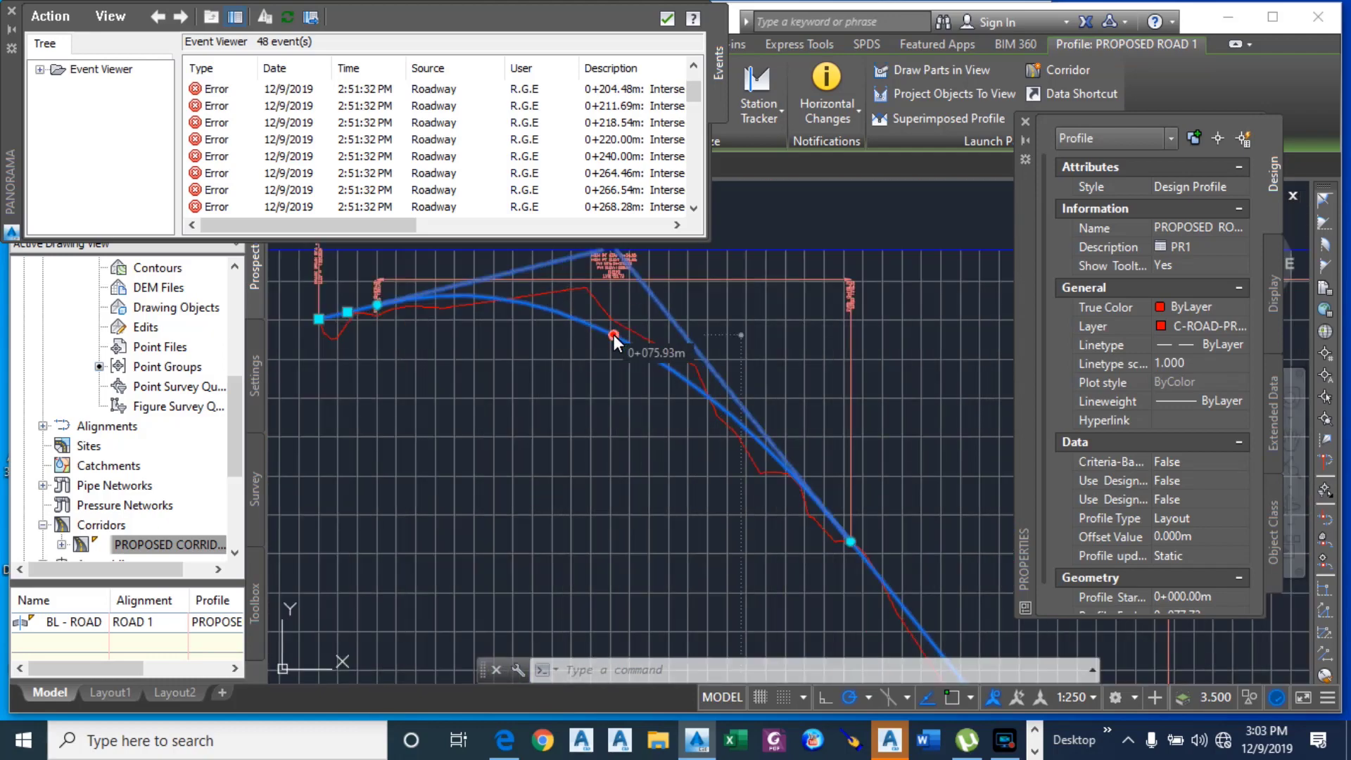
left_click(614, 335)
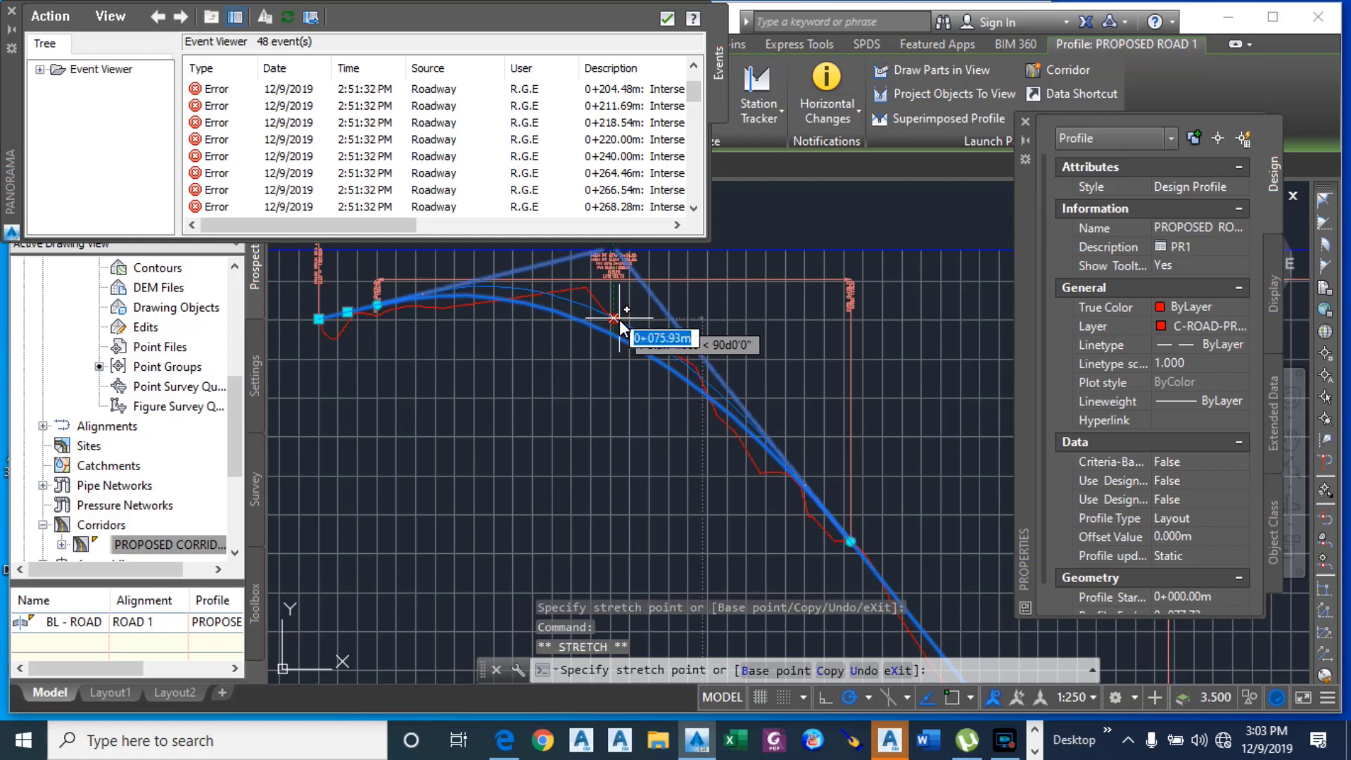
left_click(614, 314)
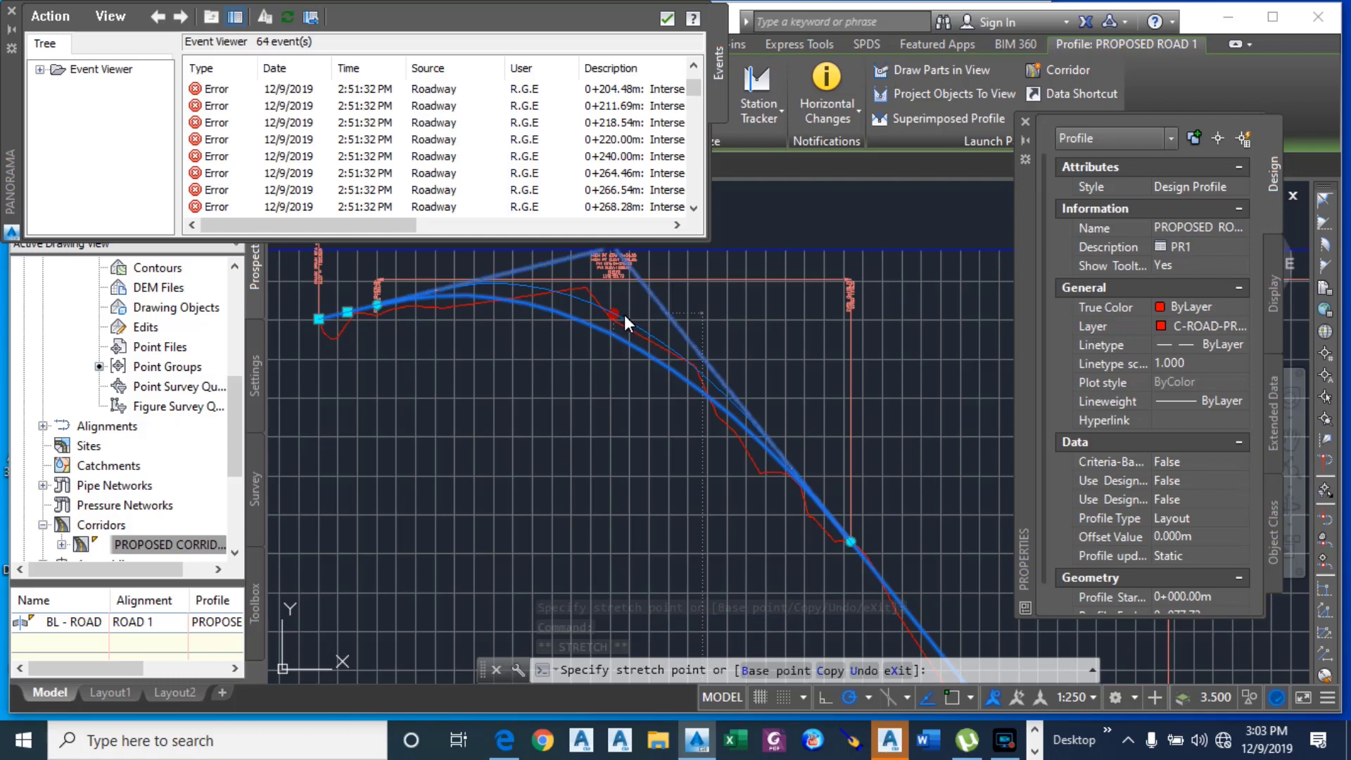
left_click(624, 315)
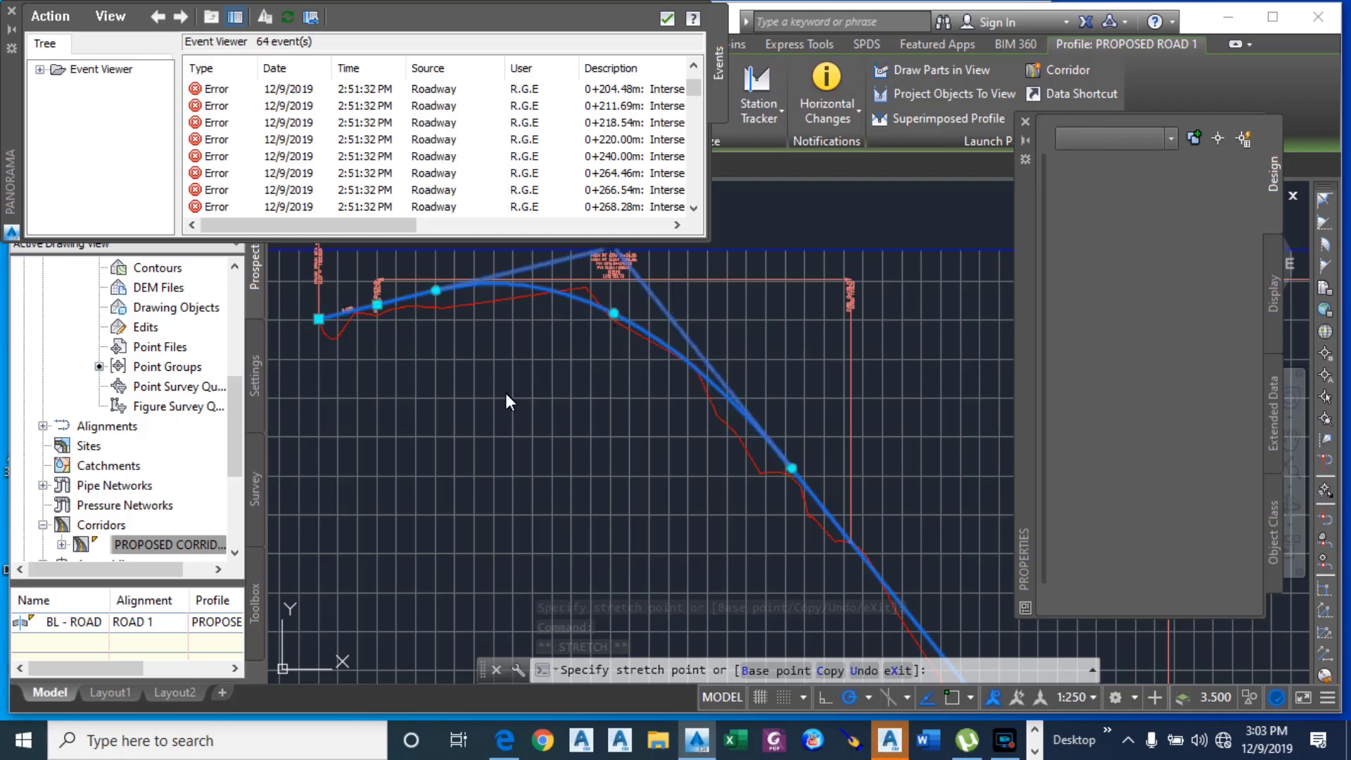
key("Escape")
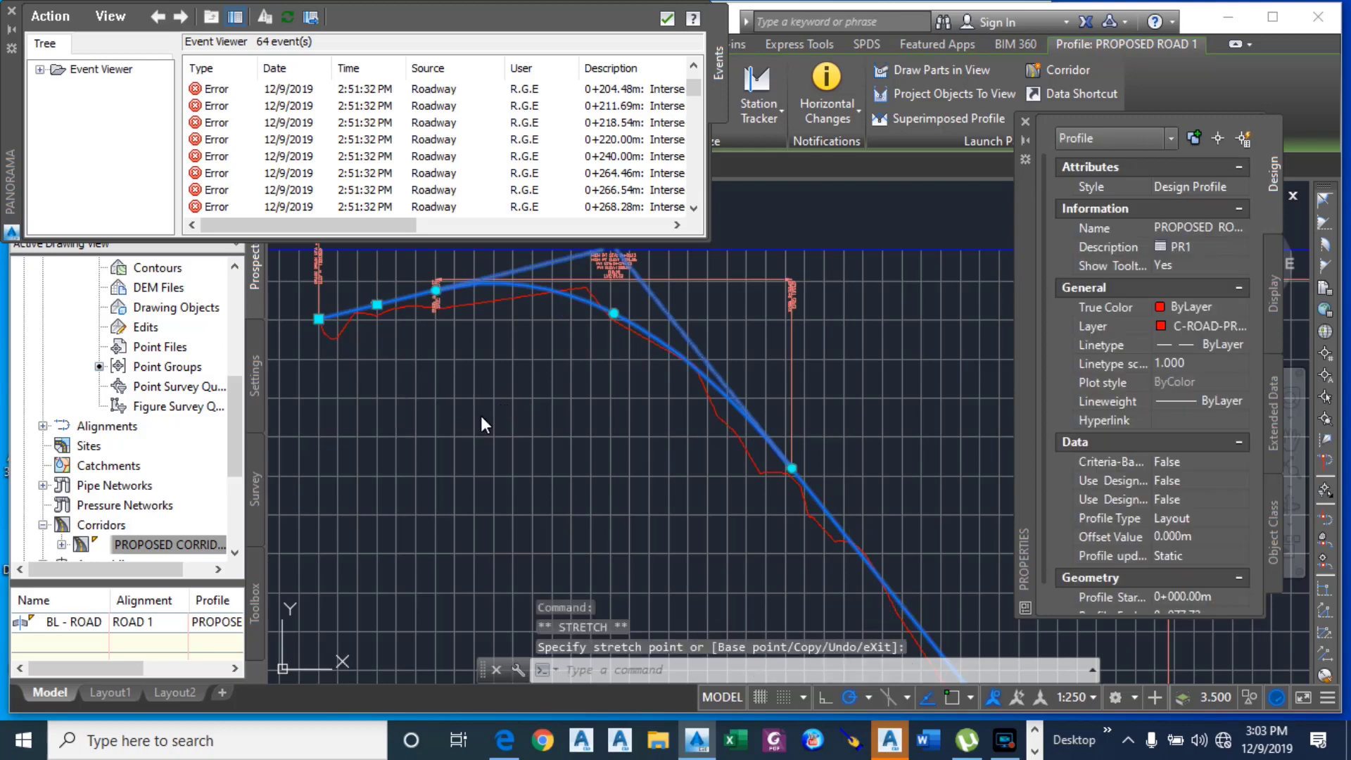
Step: Examine the recalculated cumulative fill and cut volumes at the end of the last total volume table, and close the event viewer
scroll(534, 390, "down", 5)
scroll(563, 394, "down", 3)
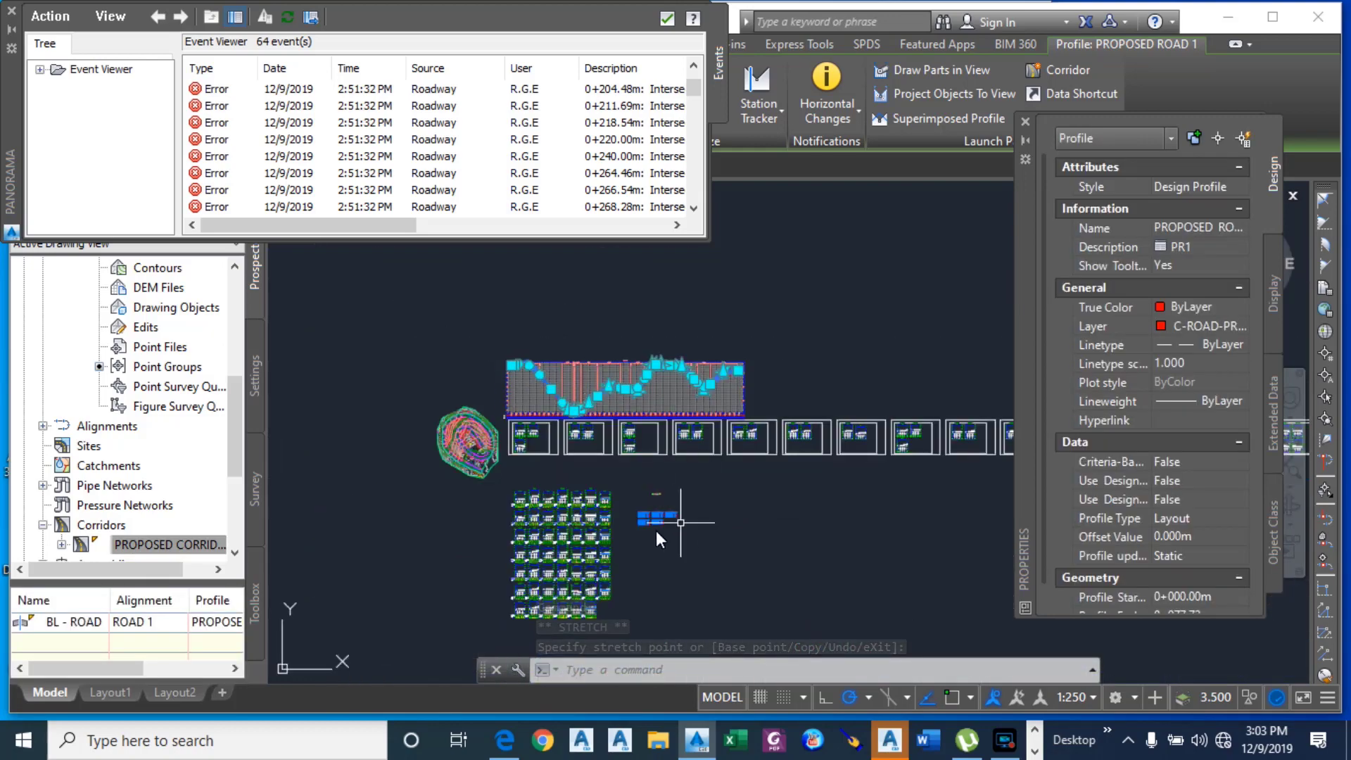
scroll(656, 530, "up", 3)
scroll(781, 484, "up", 3)
scroll(902, 446, "up", 4)
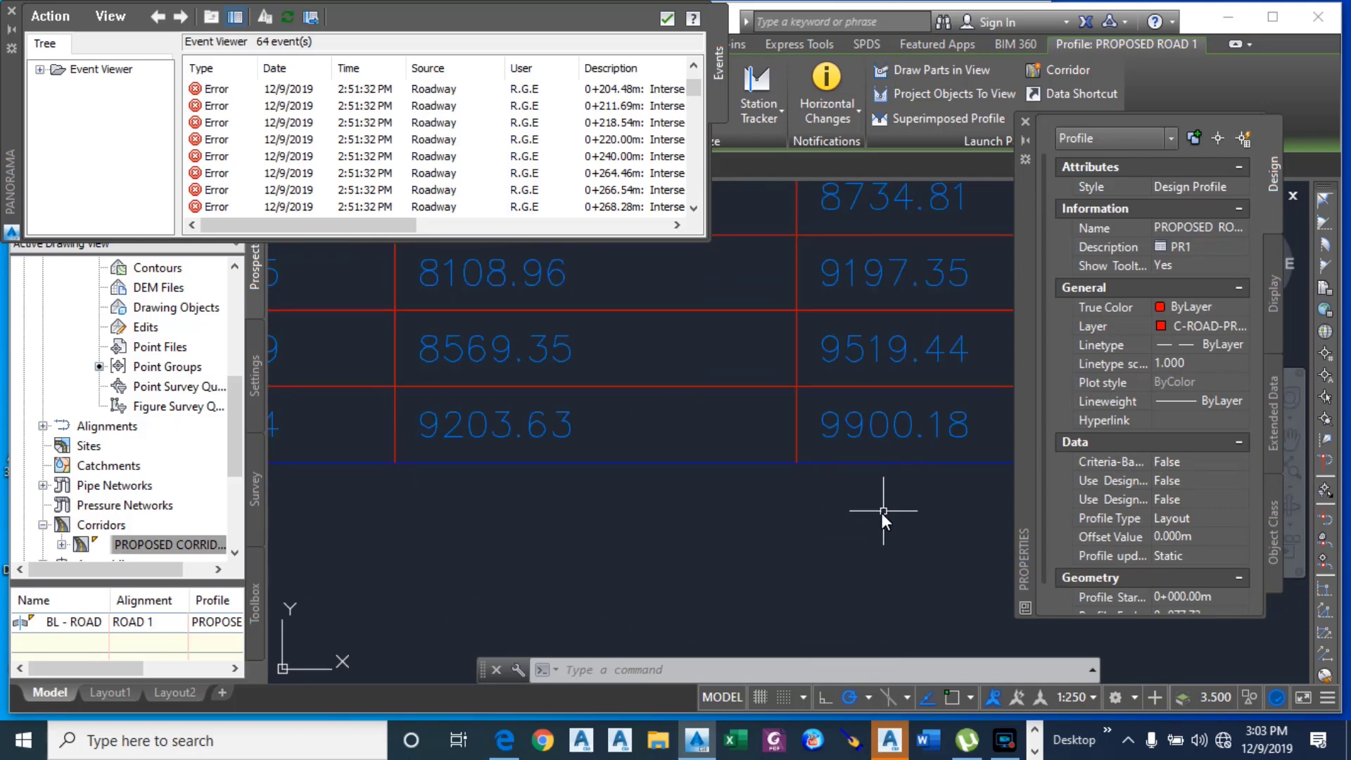
scroll(693, 535, "down", 2)
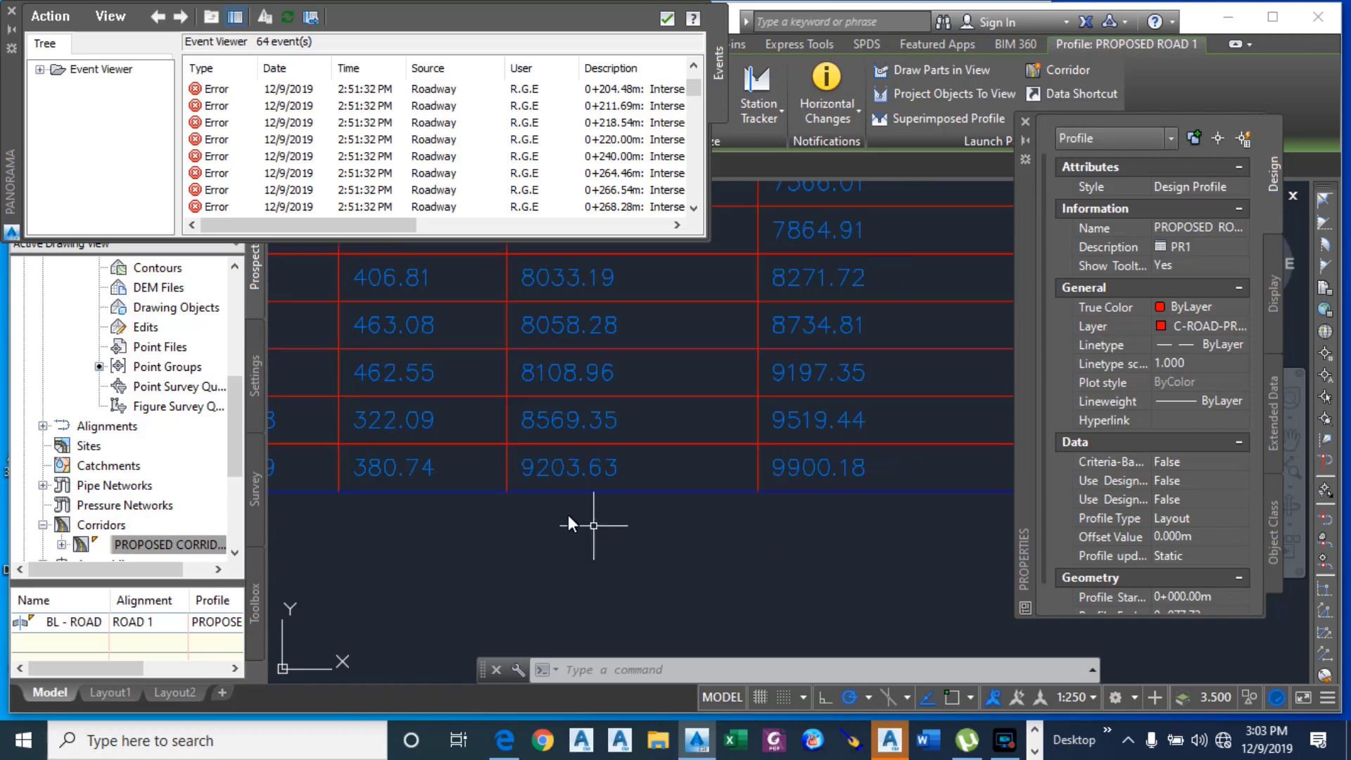
left_click(11, 20)
Step: Raise the downhill tangent between the high plateau and the last sag of the PROPOSED ROAD 1 profile, closer to the ground line
scroll(685, 513, "down", 5)
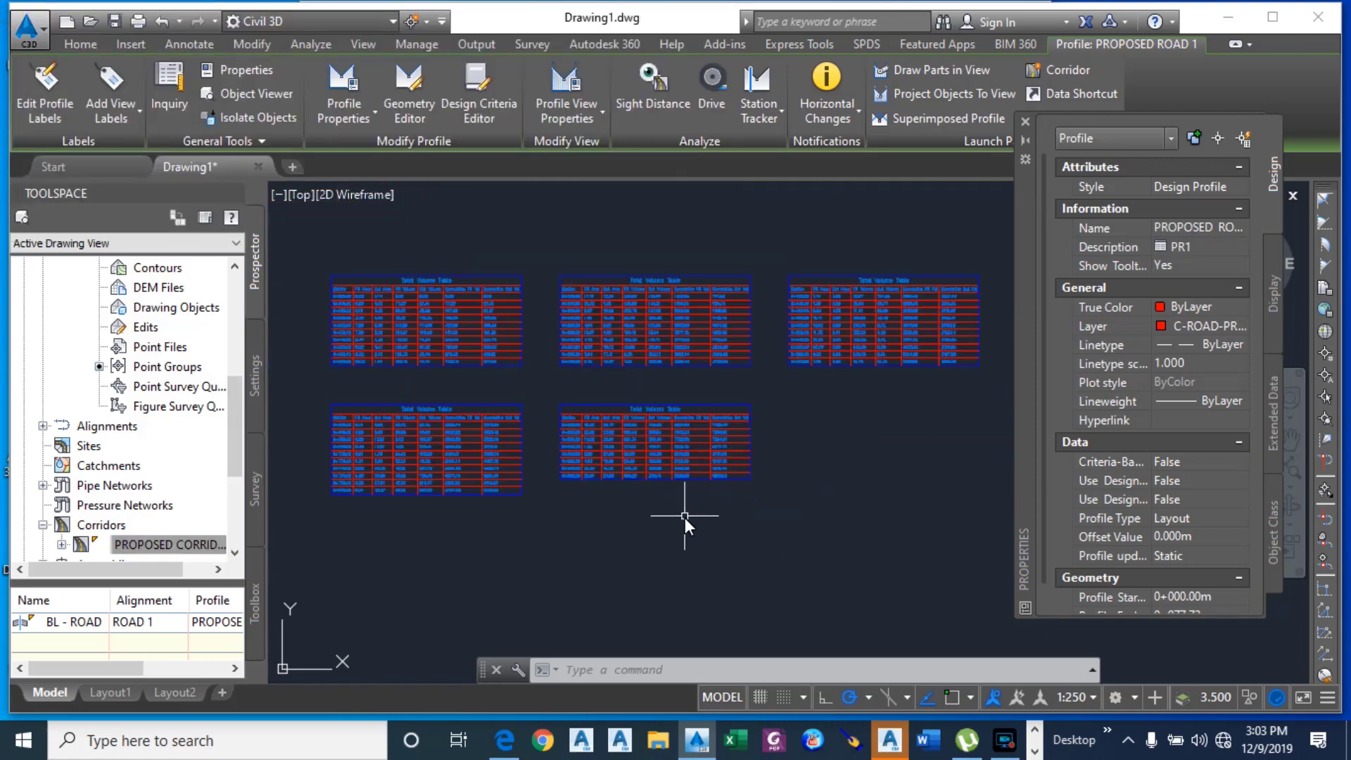
scroll(758, 516, "up", 10)
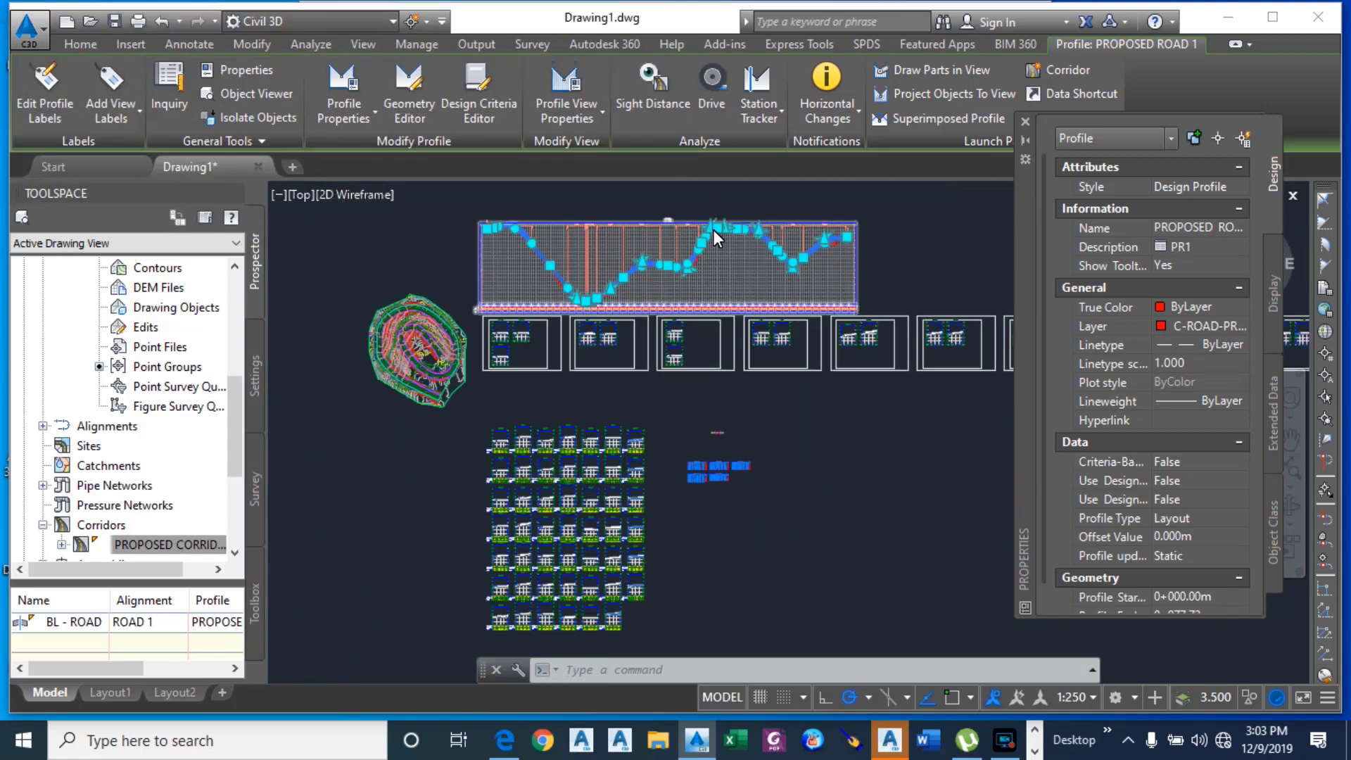
scroll(572, 497, "down", 4)
scroll(699, 468, "up", 5)
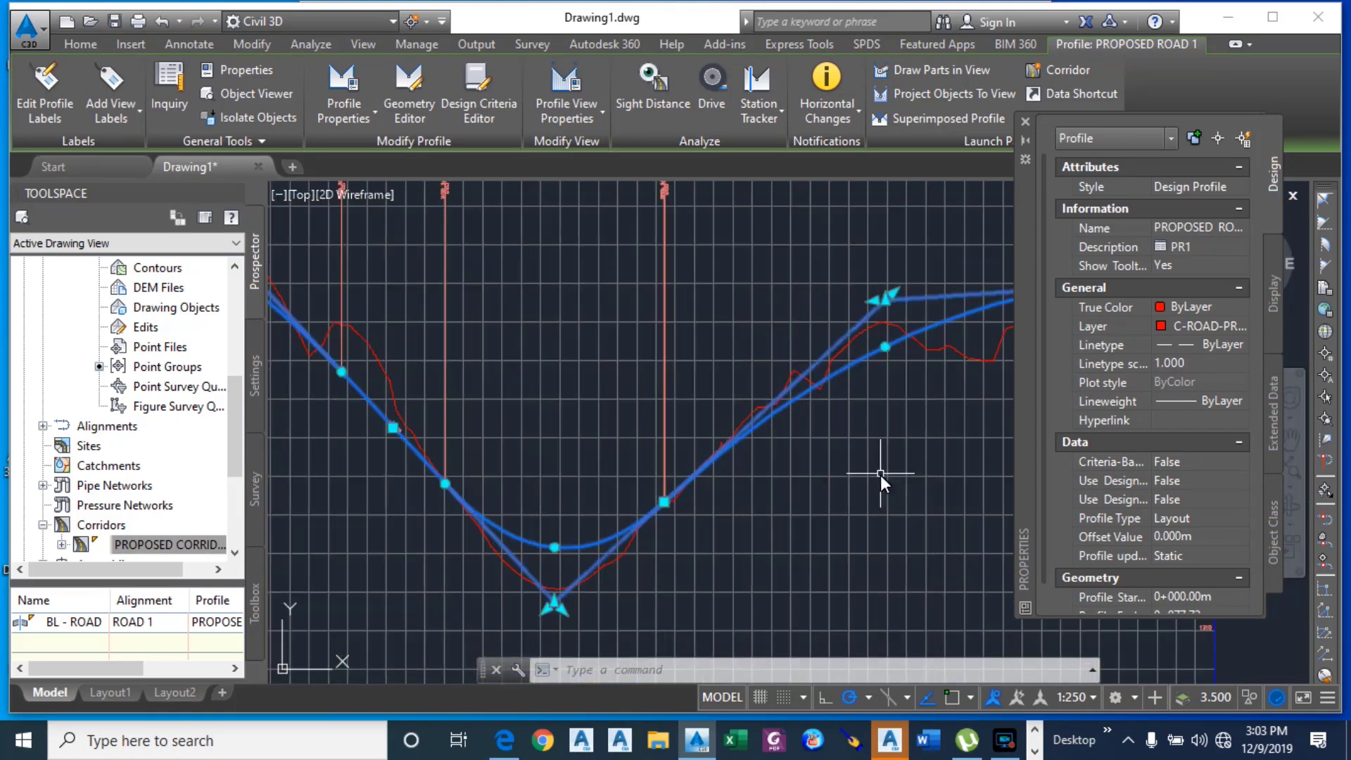
scroll(605, 394, "down", 4)
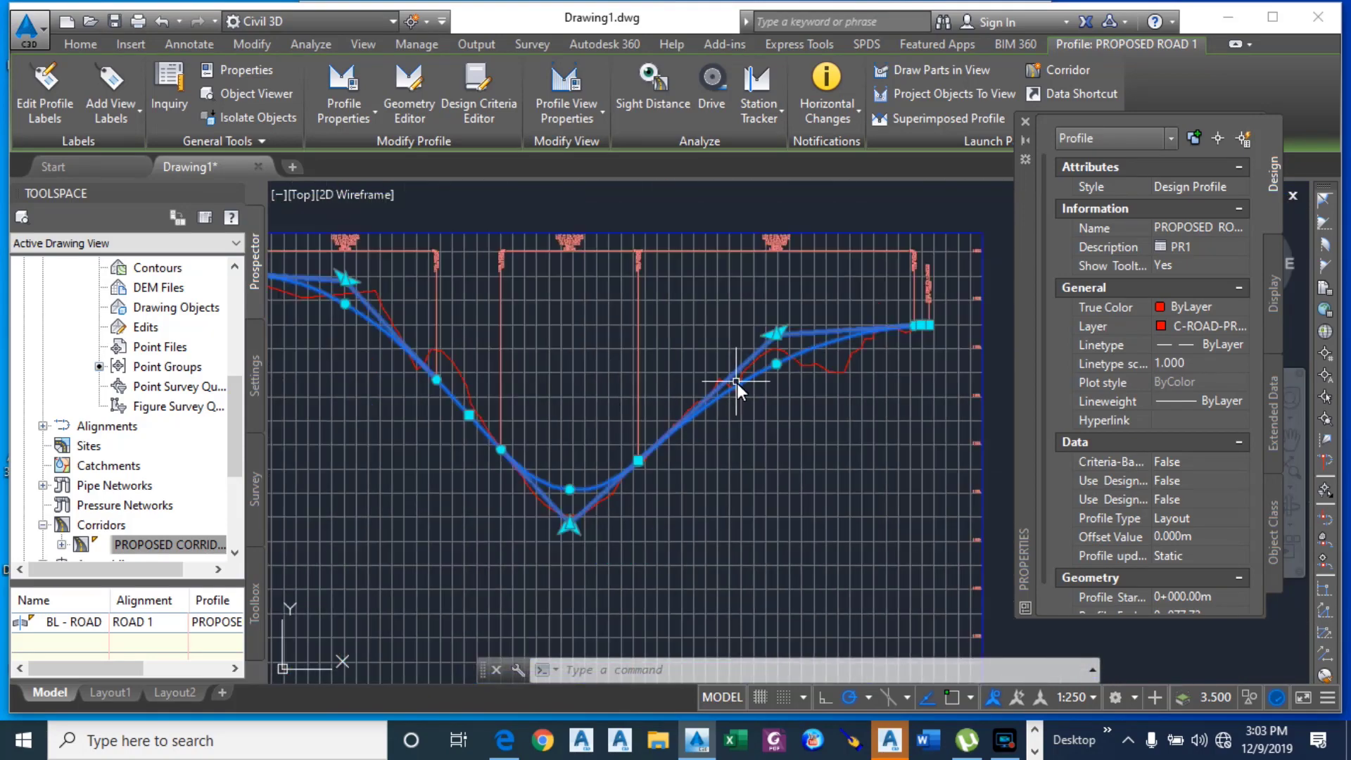
scroll(746, 382, "up", 4)
scroll(852, 405, "down", 4)
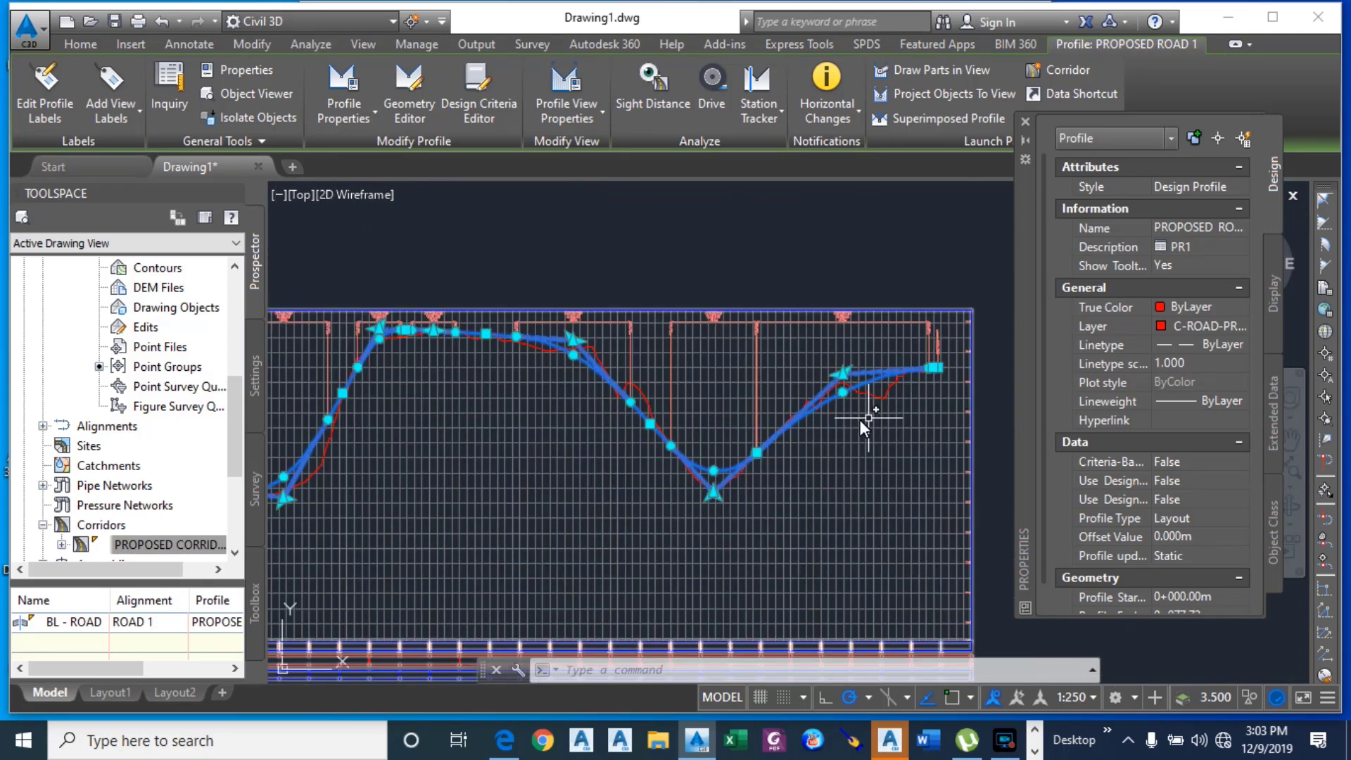
scroll(640, 394, "up", 5)
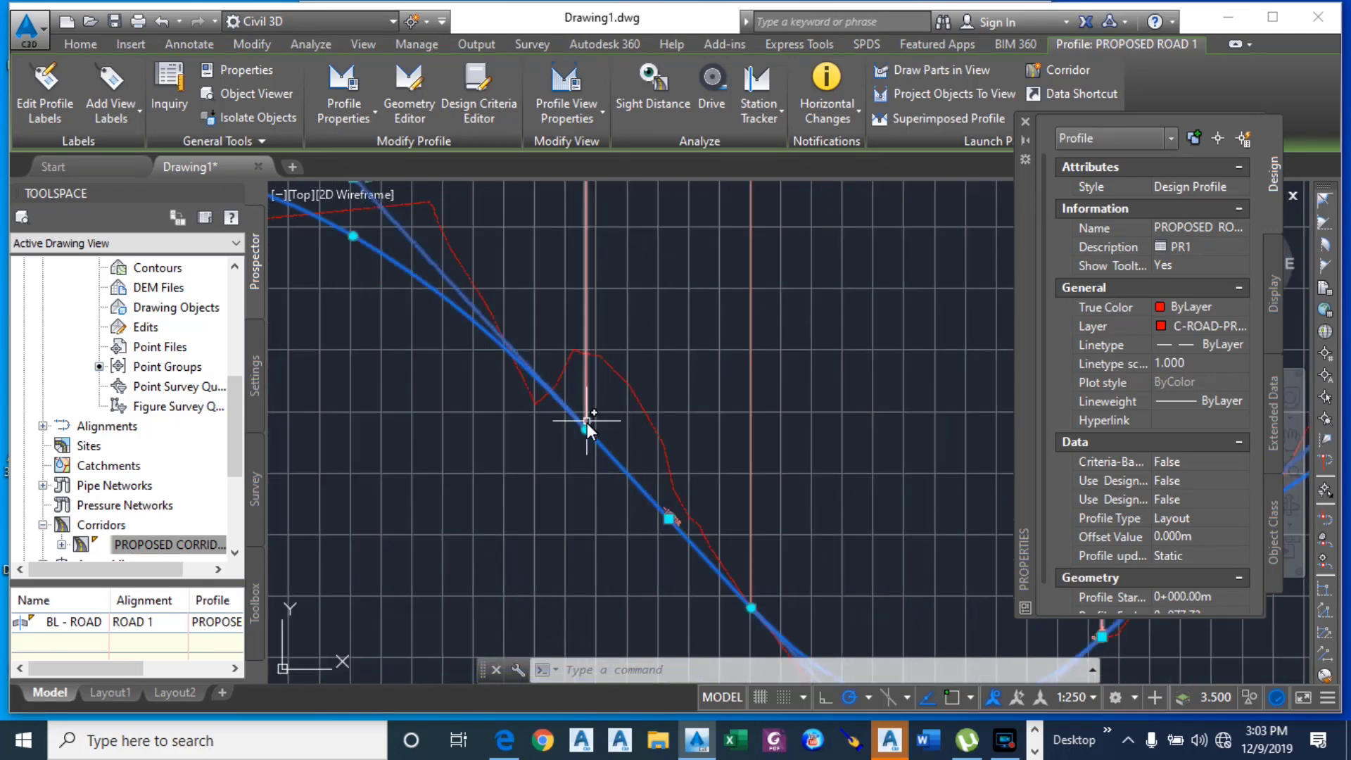
left_click(584, 428)
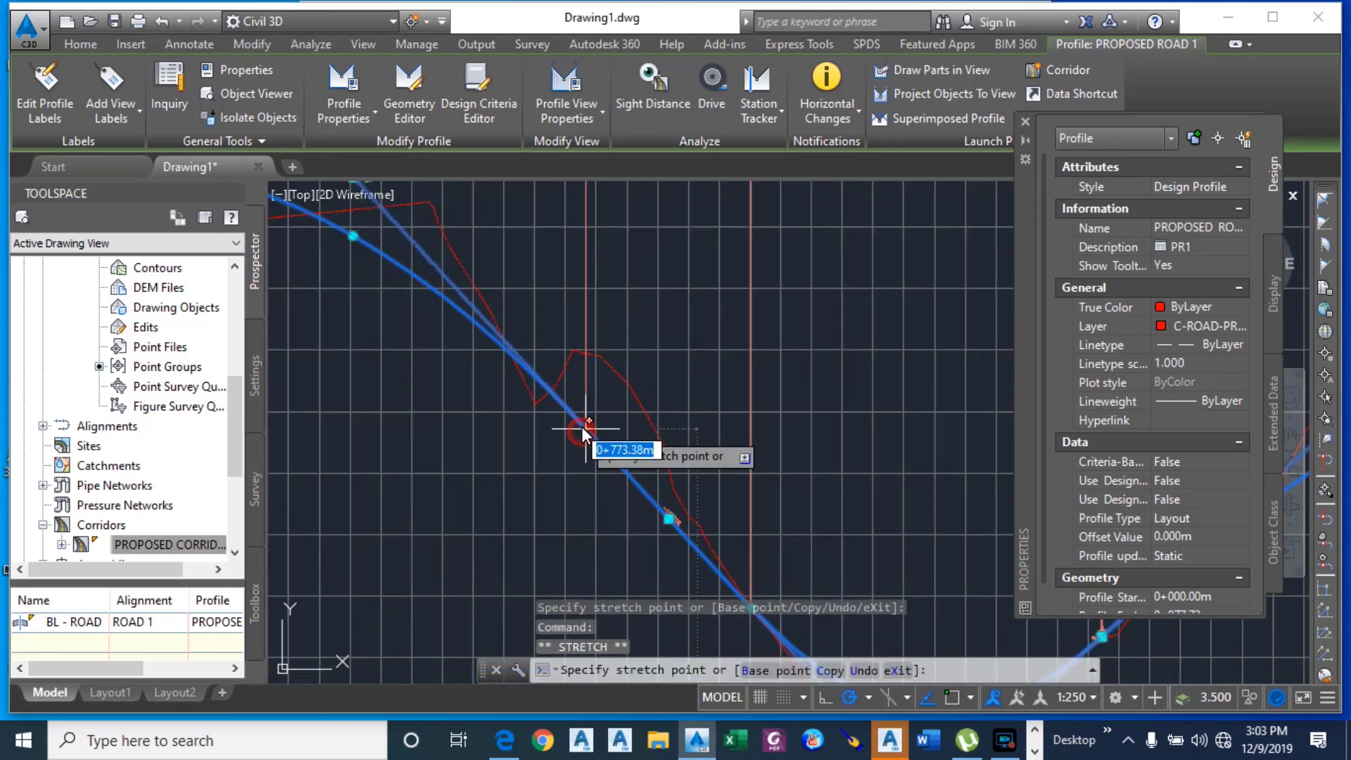
left_click(584, 431)
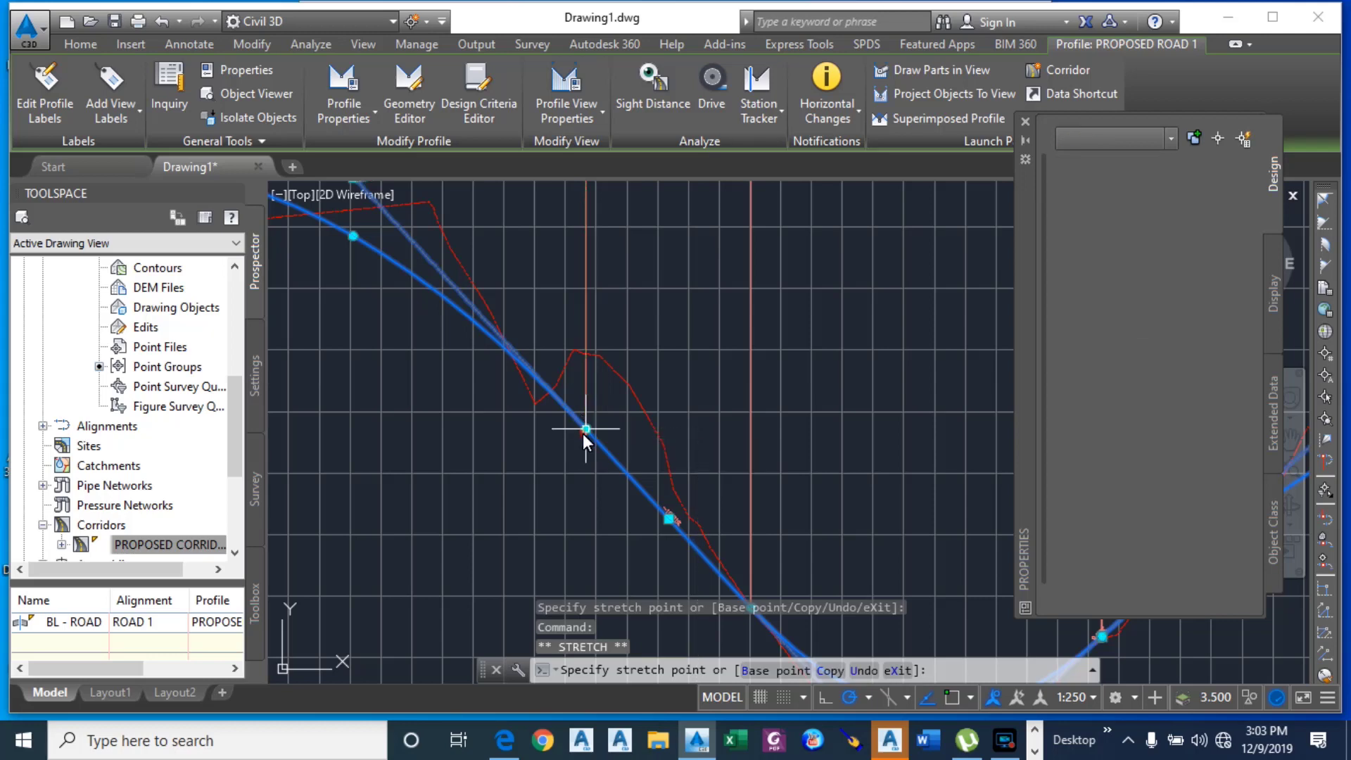
left_click(668, 519)
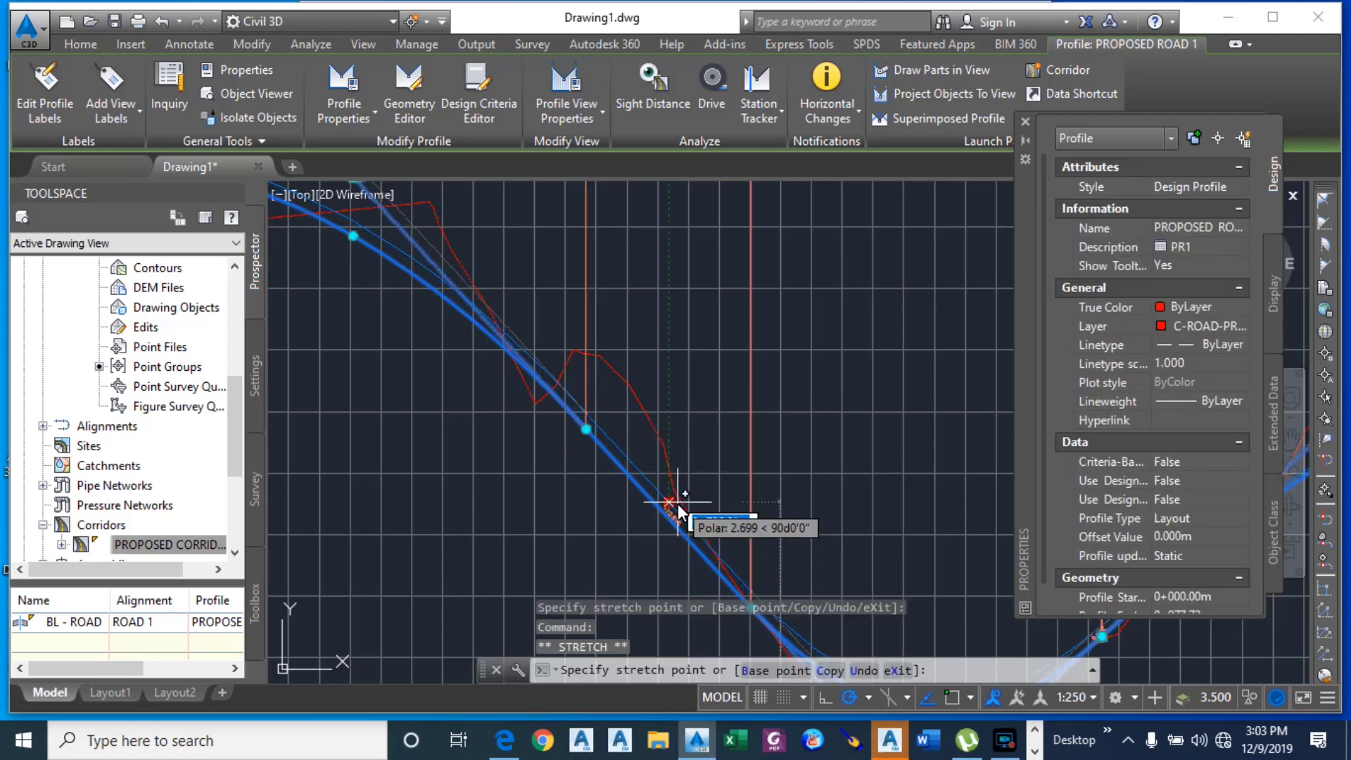
left_click(678, 504)
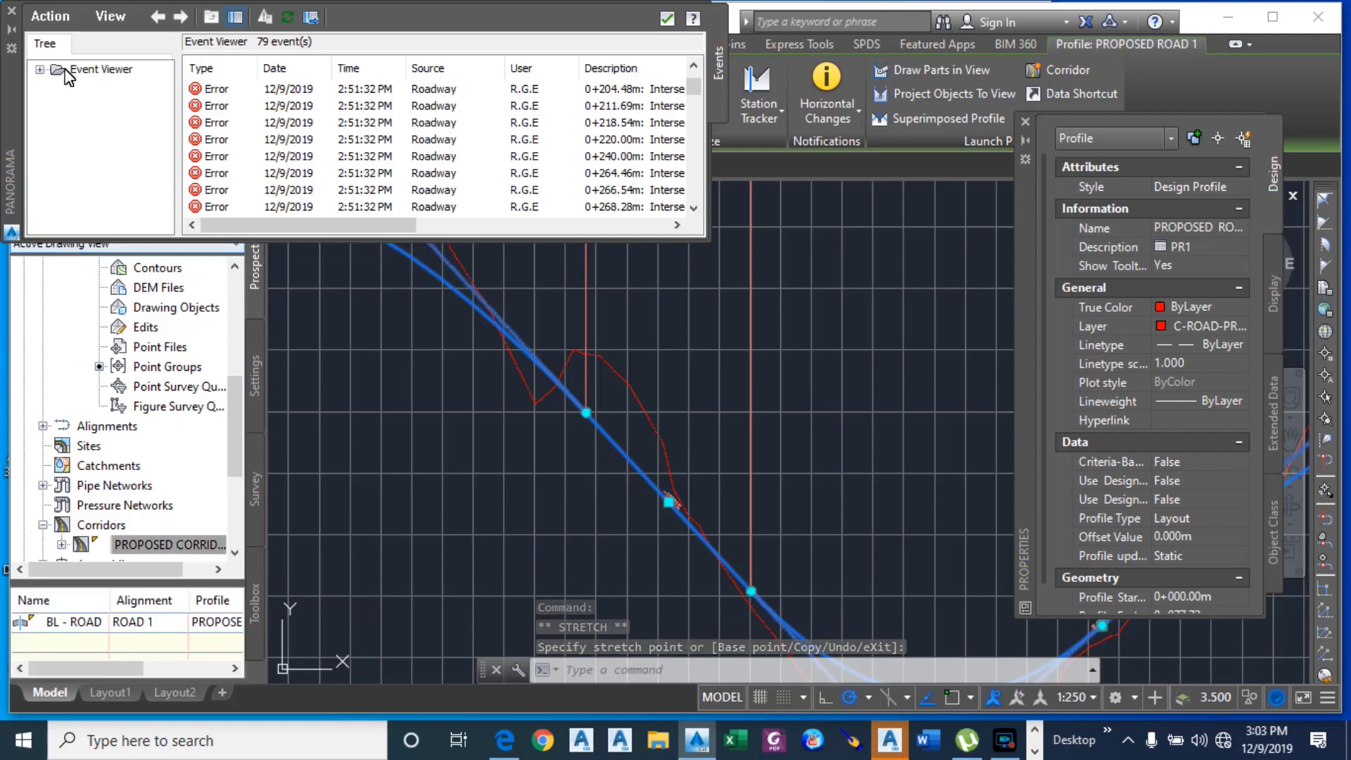
Step: Close the event viewer and compare the cumulative fill and cut volumes in the last total volume table
left_click(12, 12)
scroll(506, 281, "down", 6)
scroll(624, 395, "down", 8)
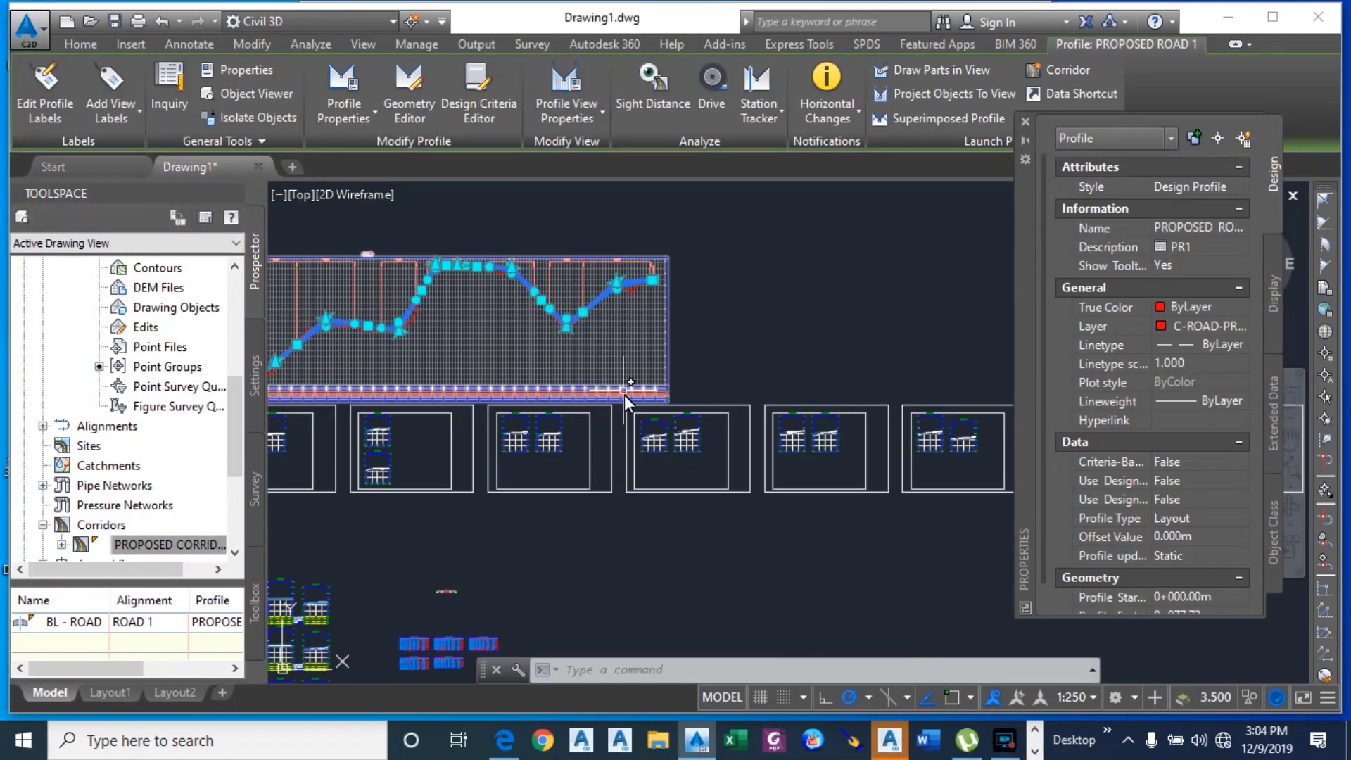
scroll(608, 443, "up", 10)
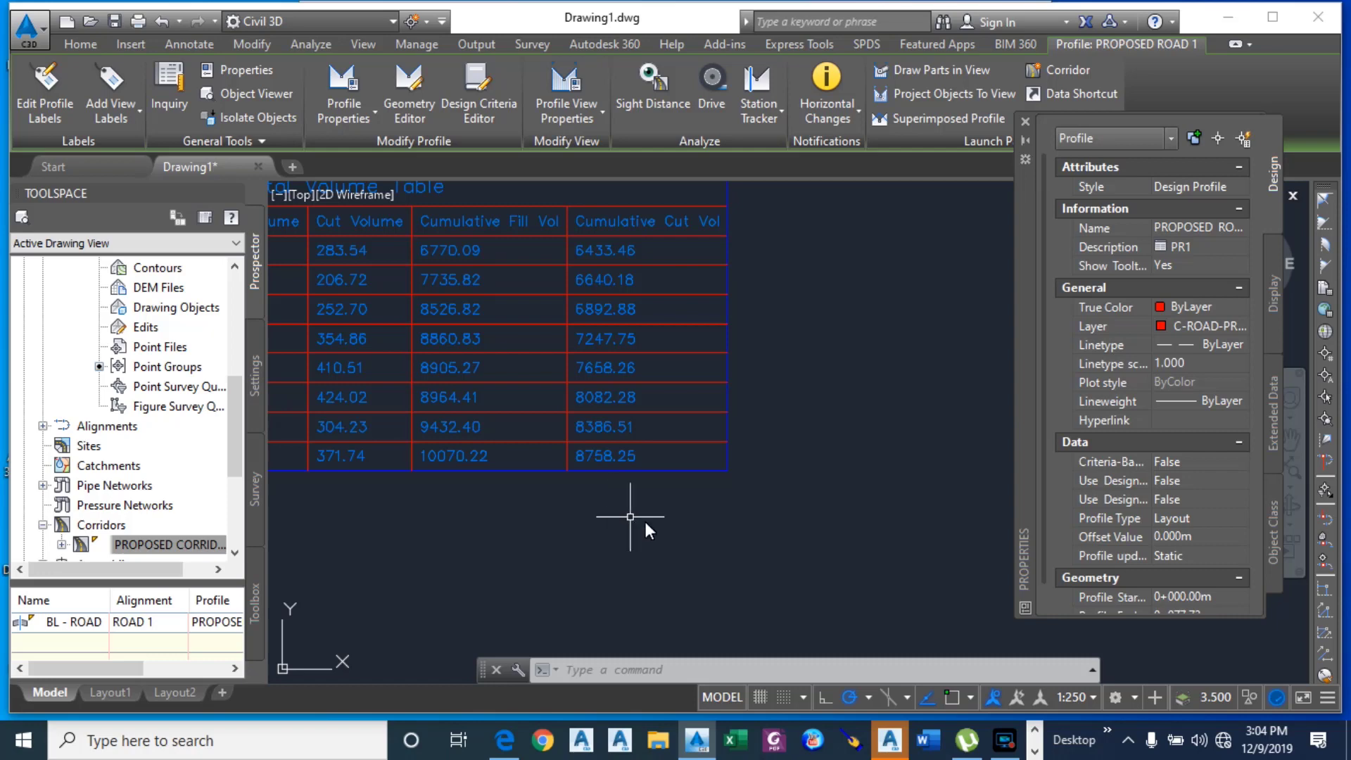
Step: Undo the last grip edit that raised the downhill tangent between the high plateau and the last sag of the profile
scroll(654, 528, "down", 10)
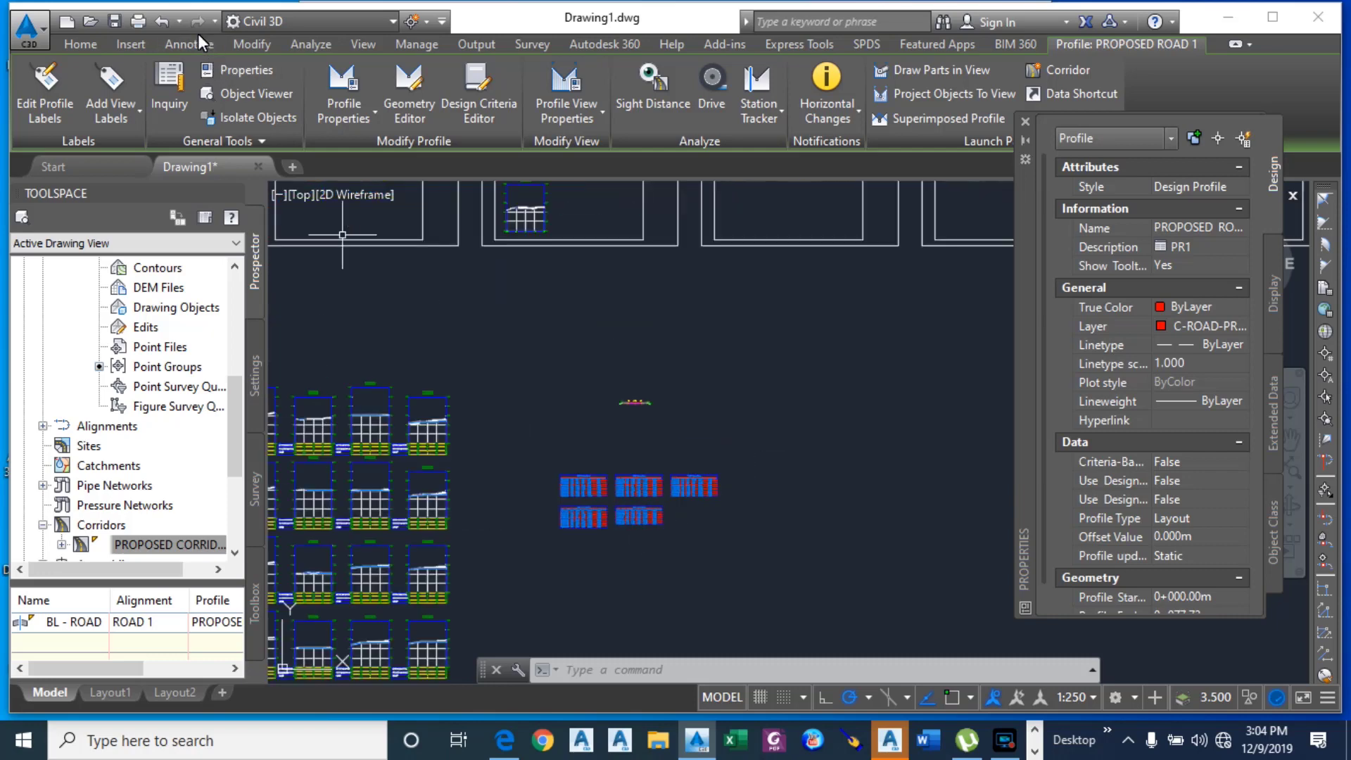
left_click(180, 24)
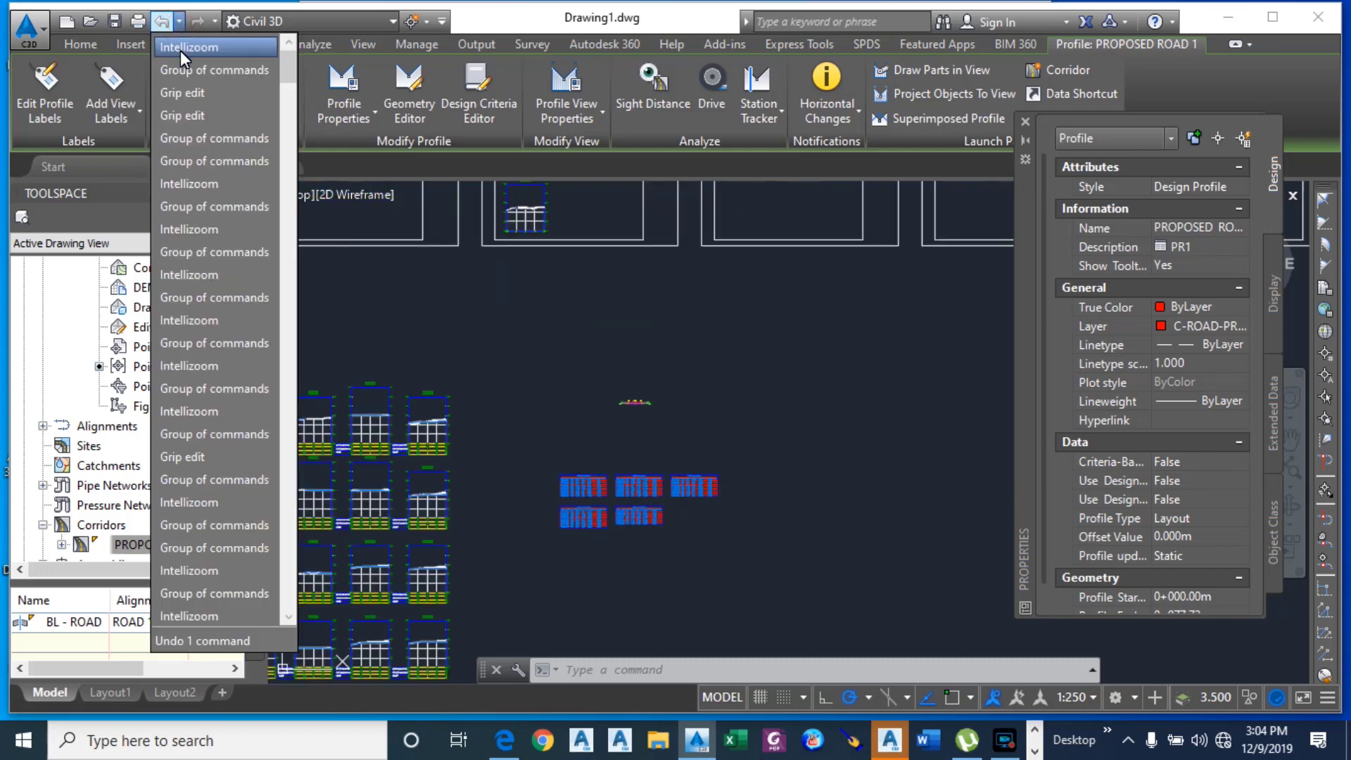
left_click(163, 23)
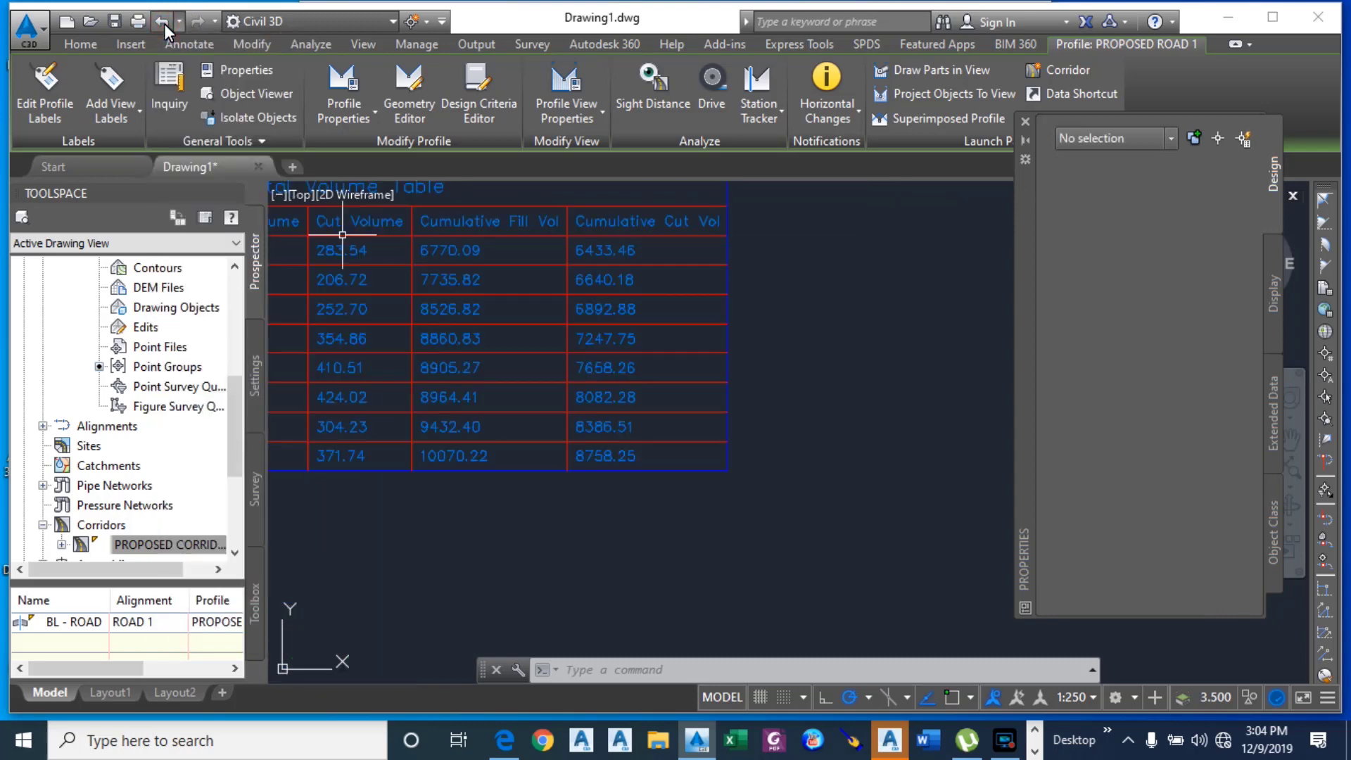
left_click(164, 24)
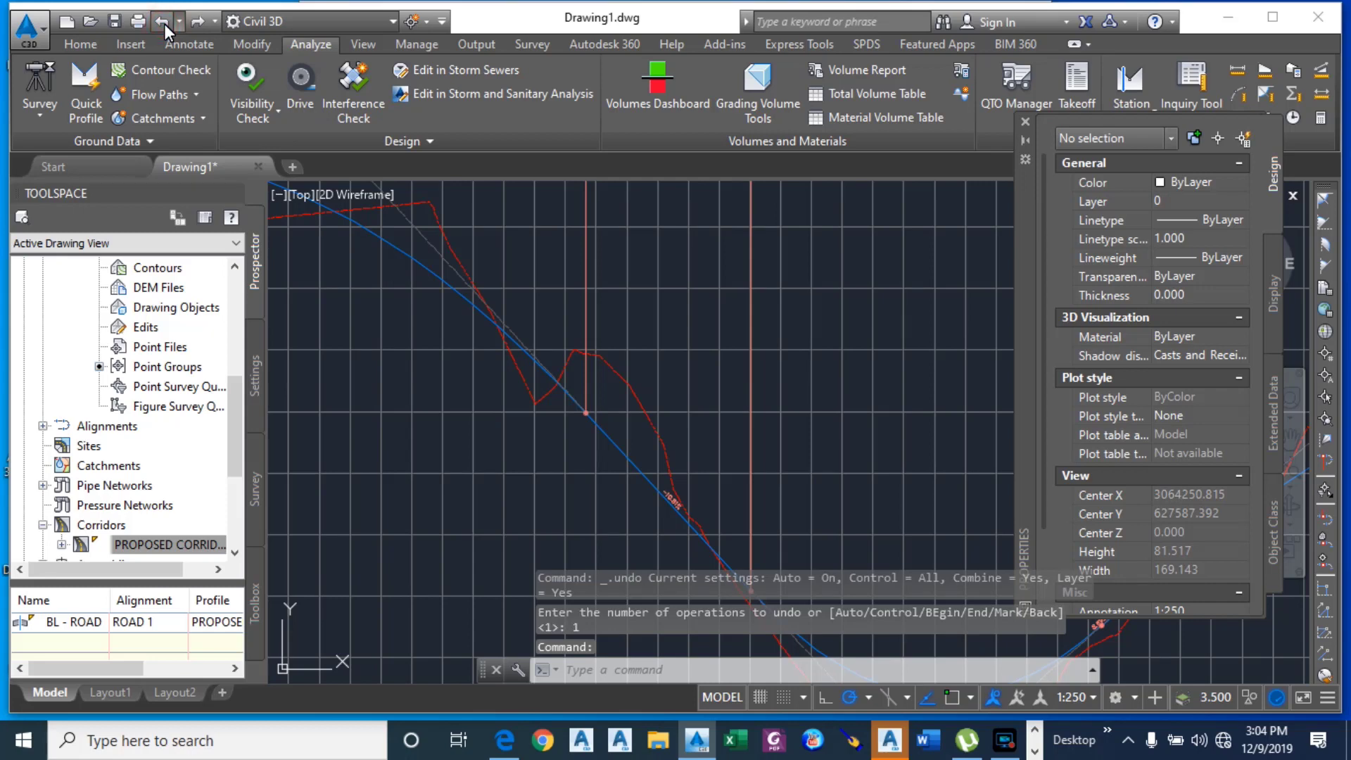
left_click(163, 24)
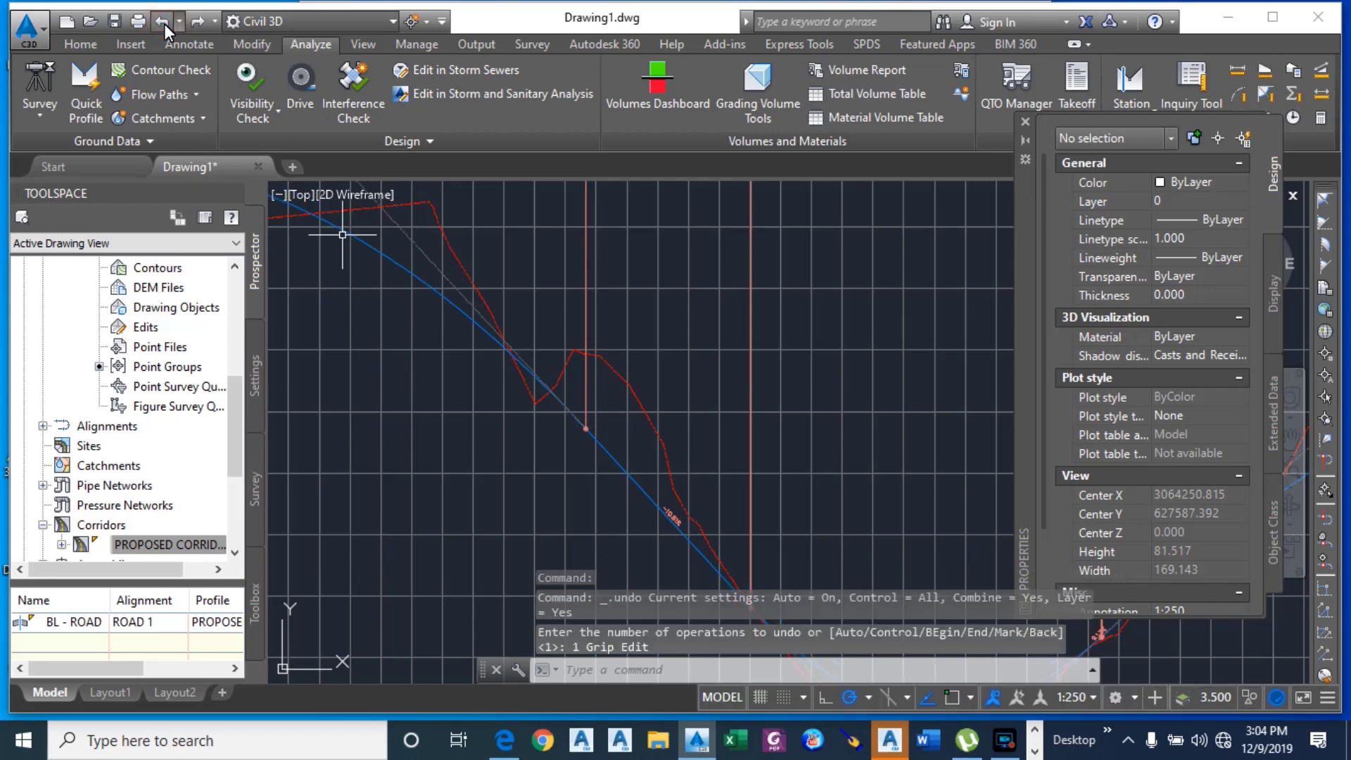
left_click(662, 327)
scroll(661, 325, "down", 2)
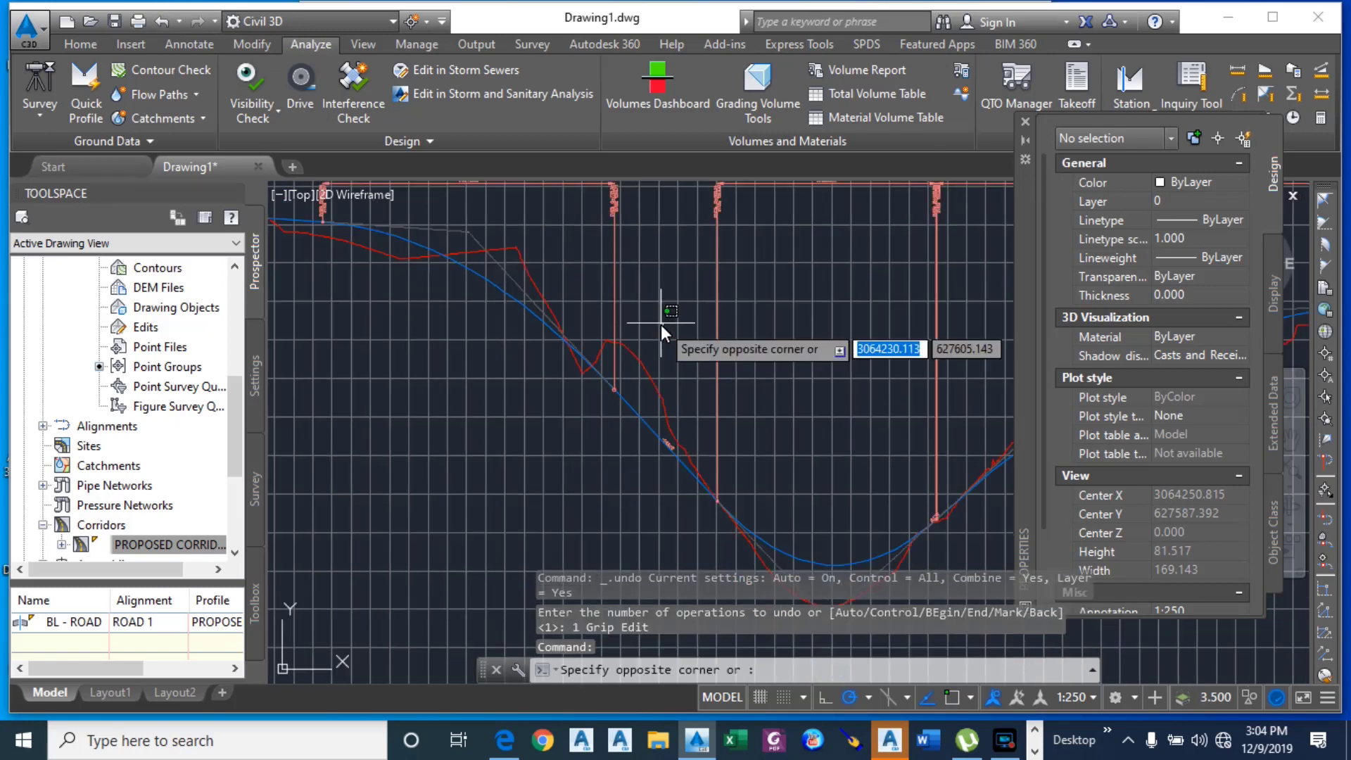
scroll(676, 302, "down", 6)
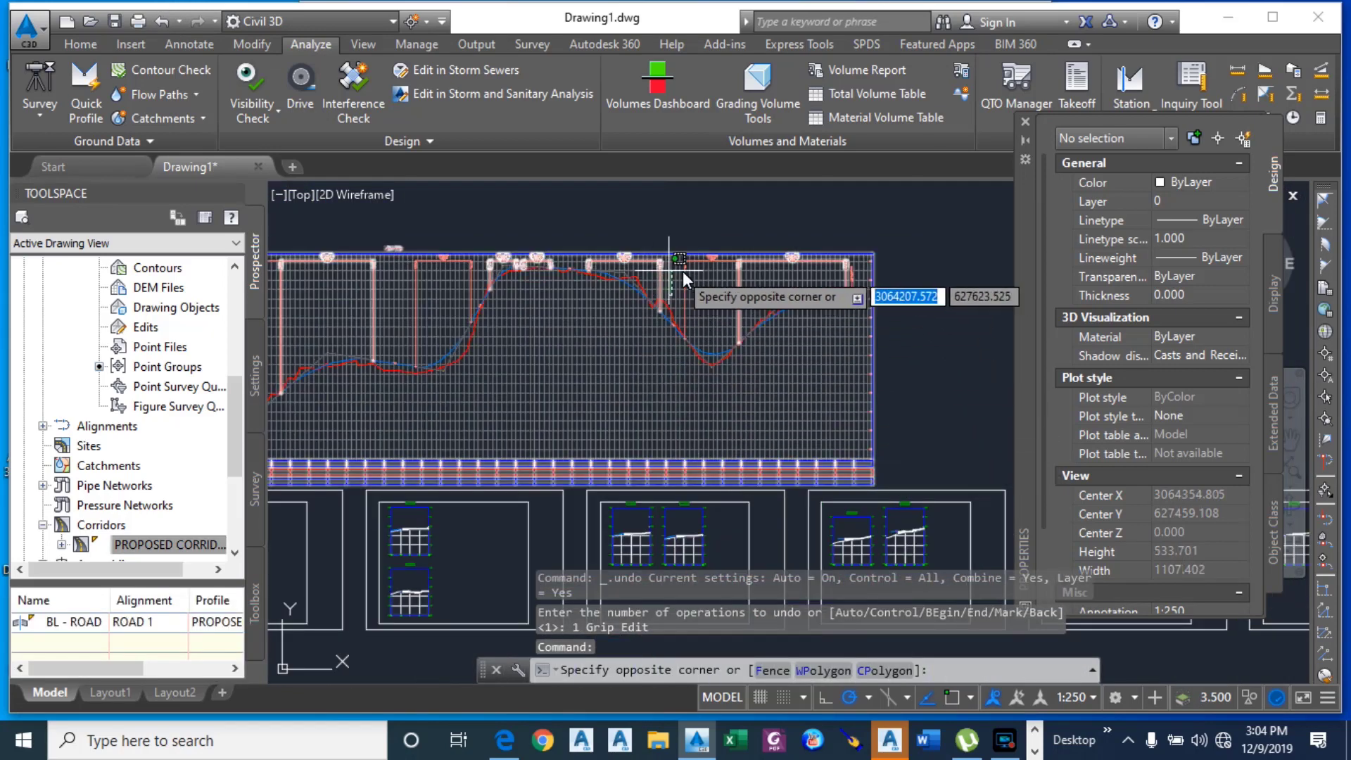
key("Escape")
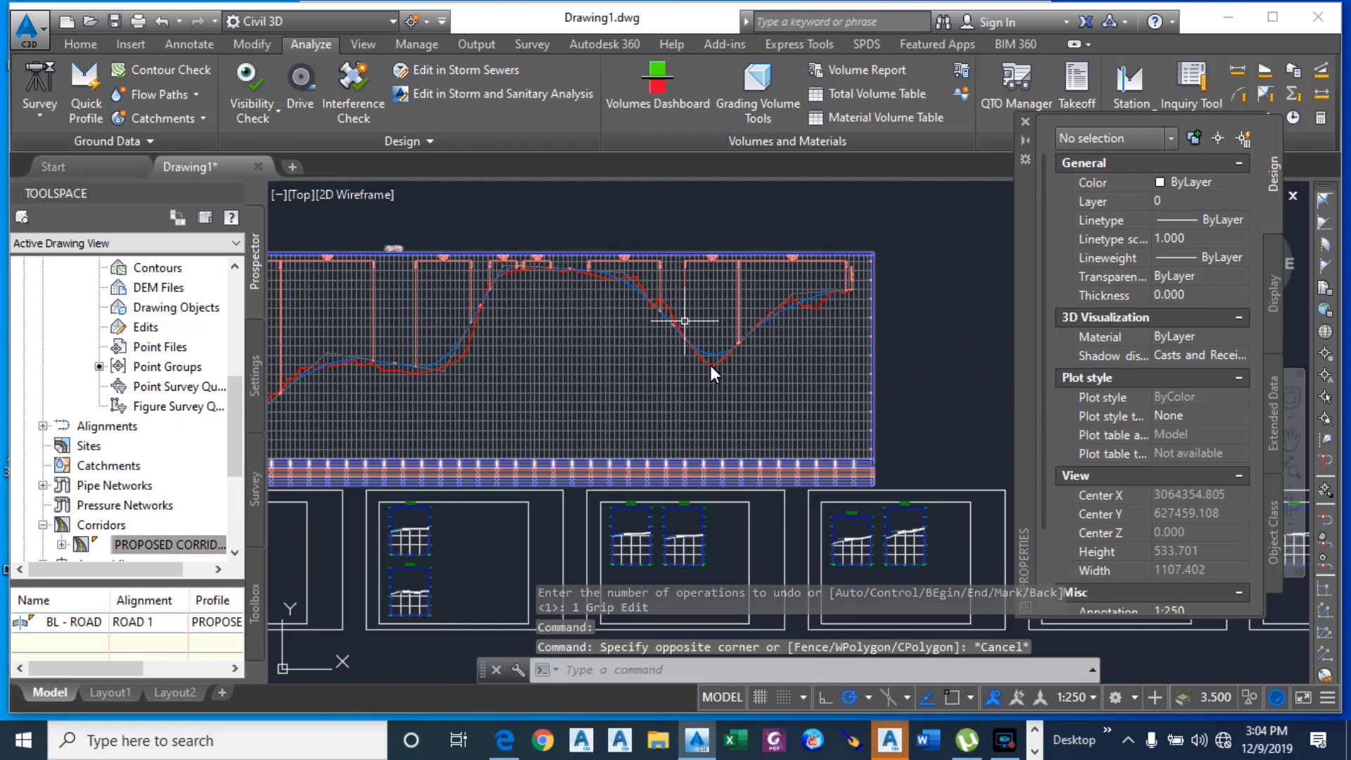
Step: Compare the restored cumulative fill and cut volumes at the end of the last total volume table
scroll(720, 458, "down", 4)
scroll(675, 513, "up", 5)
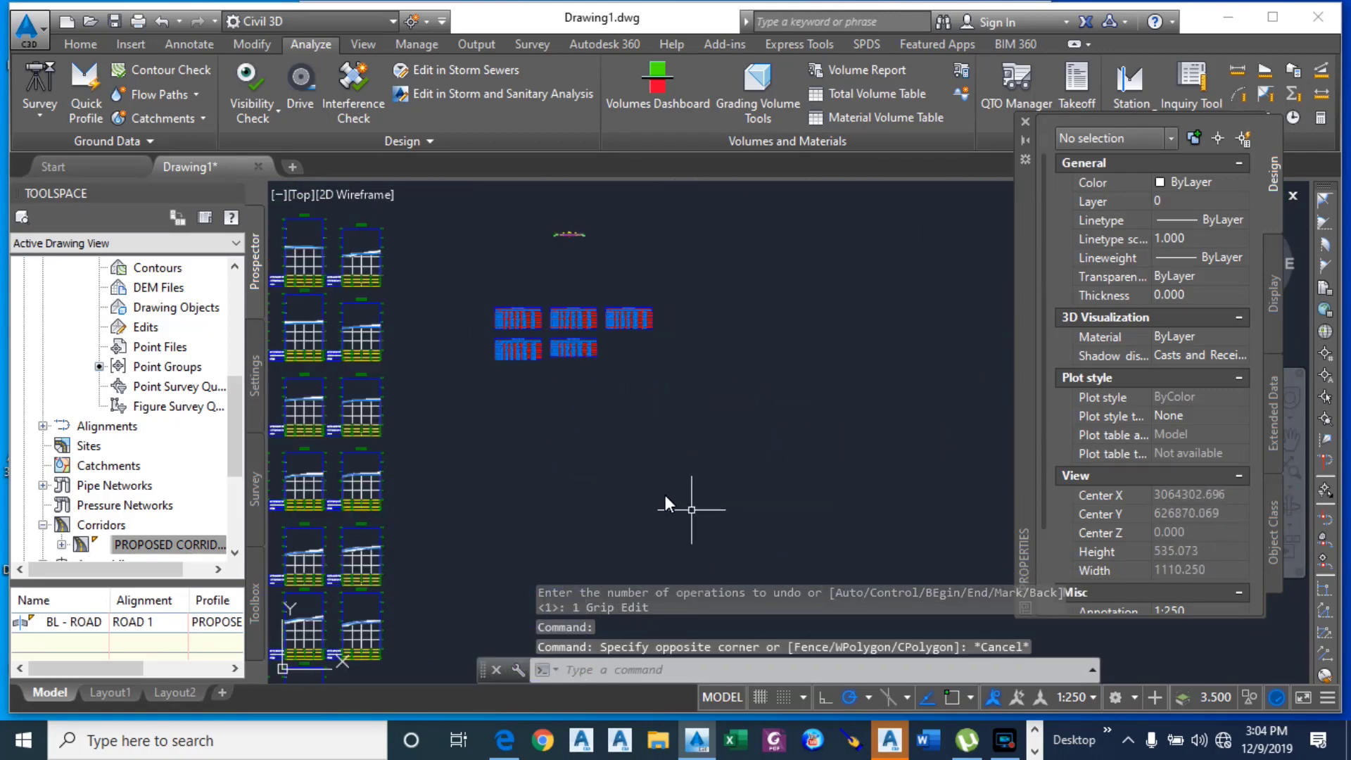
scroll(573, 352, "up", 4)
scroll(610, 344, "up", 4)
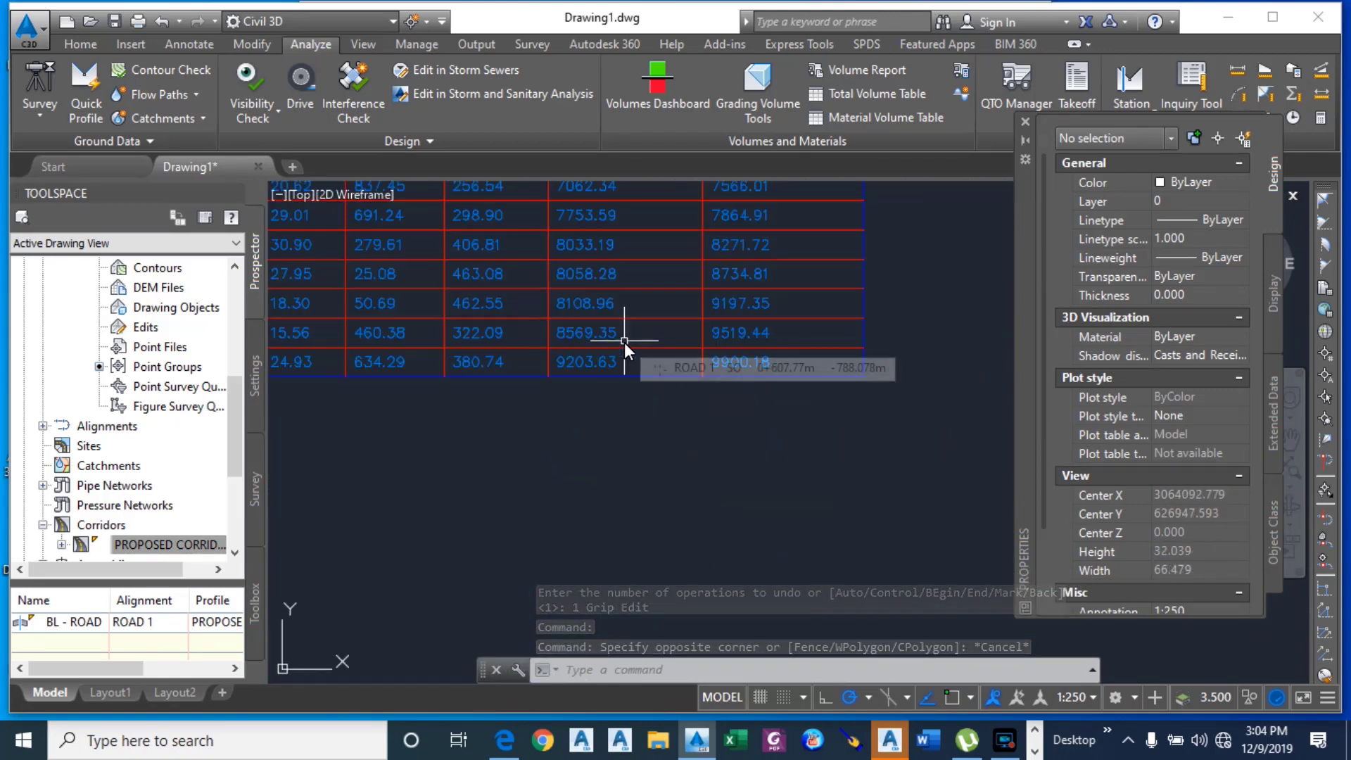
scroll(707, 352, "up", 1)
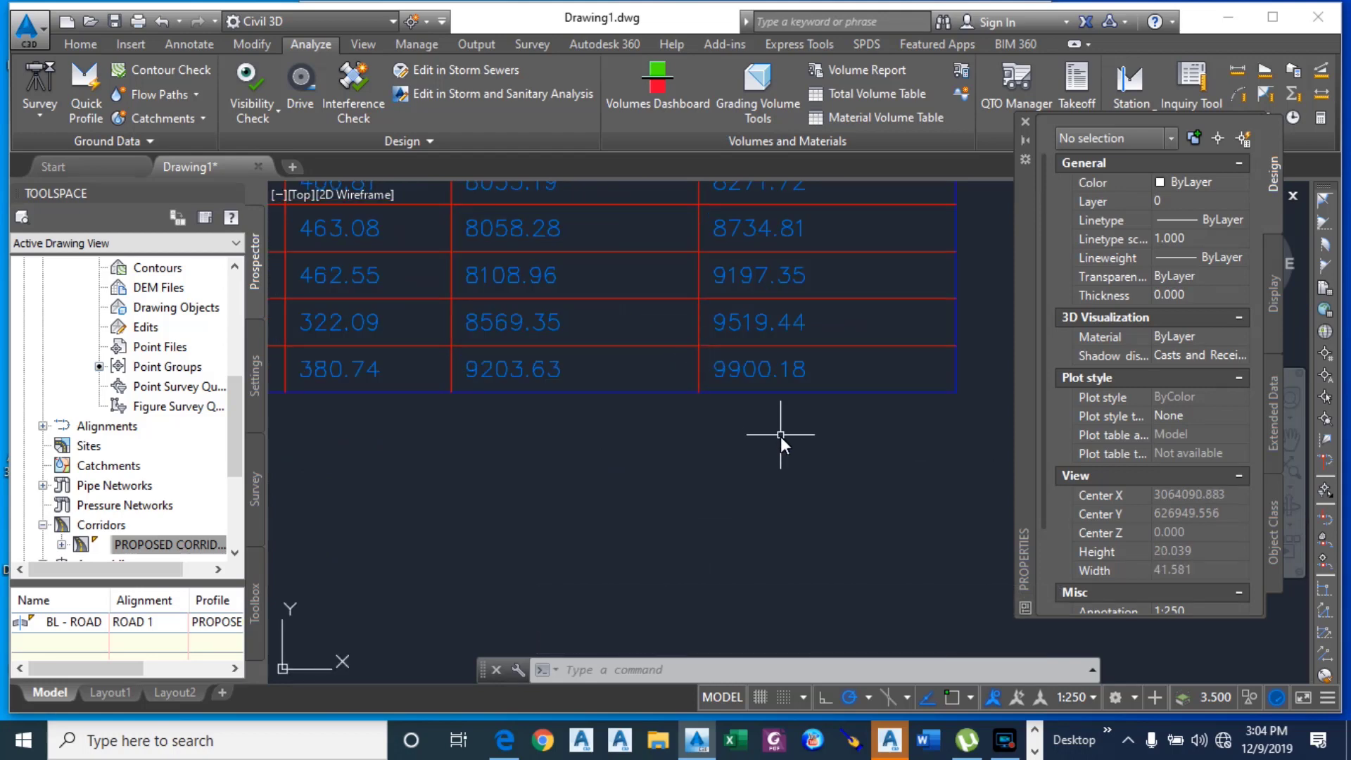
scroll(749, 450, "down", 6)
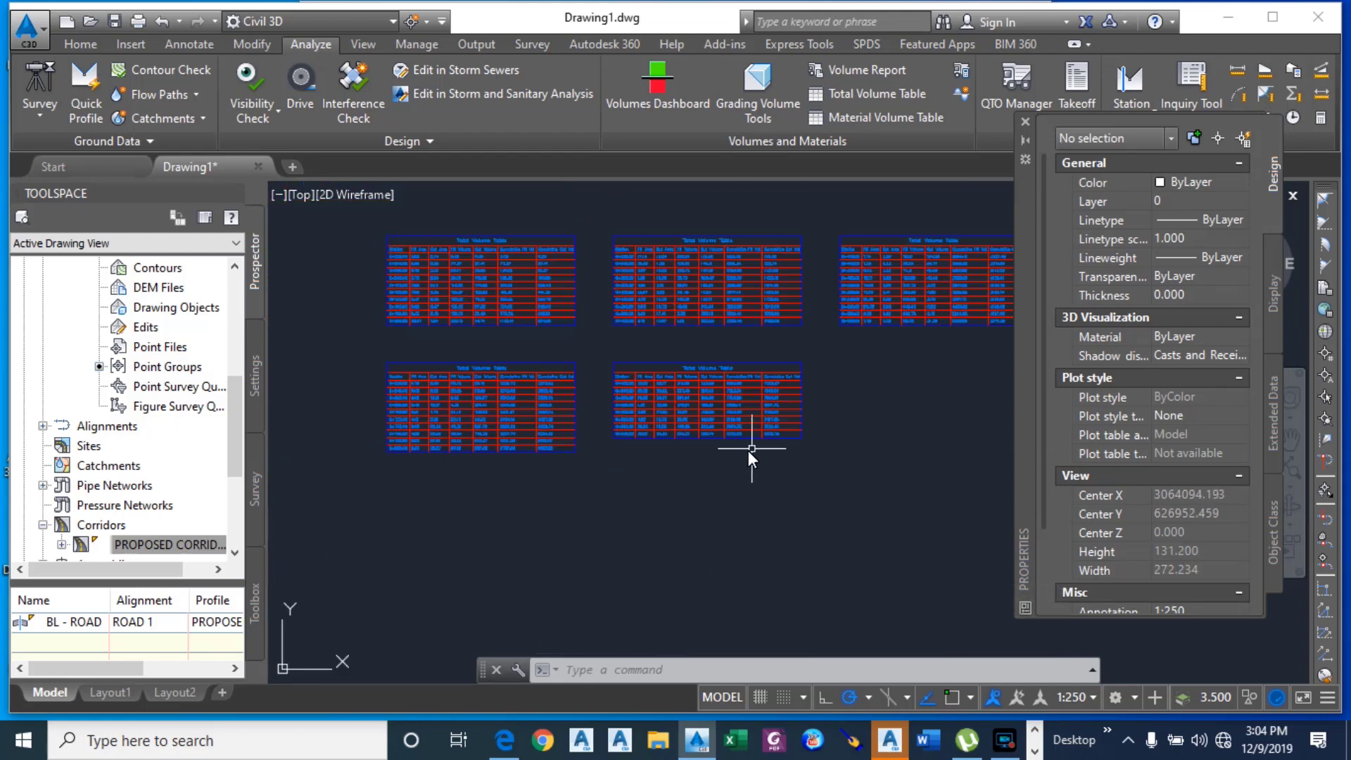
Step: Examine the design profile against the ground line from the high plateau back to the road's start, looking for places to adjust
scroll(739, 415, "down", 5)
scroll(736, 325, "up", 4)
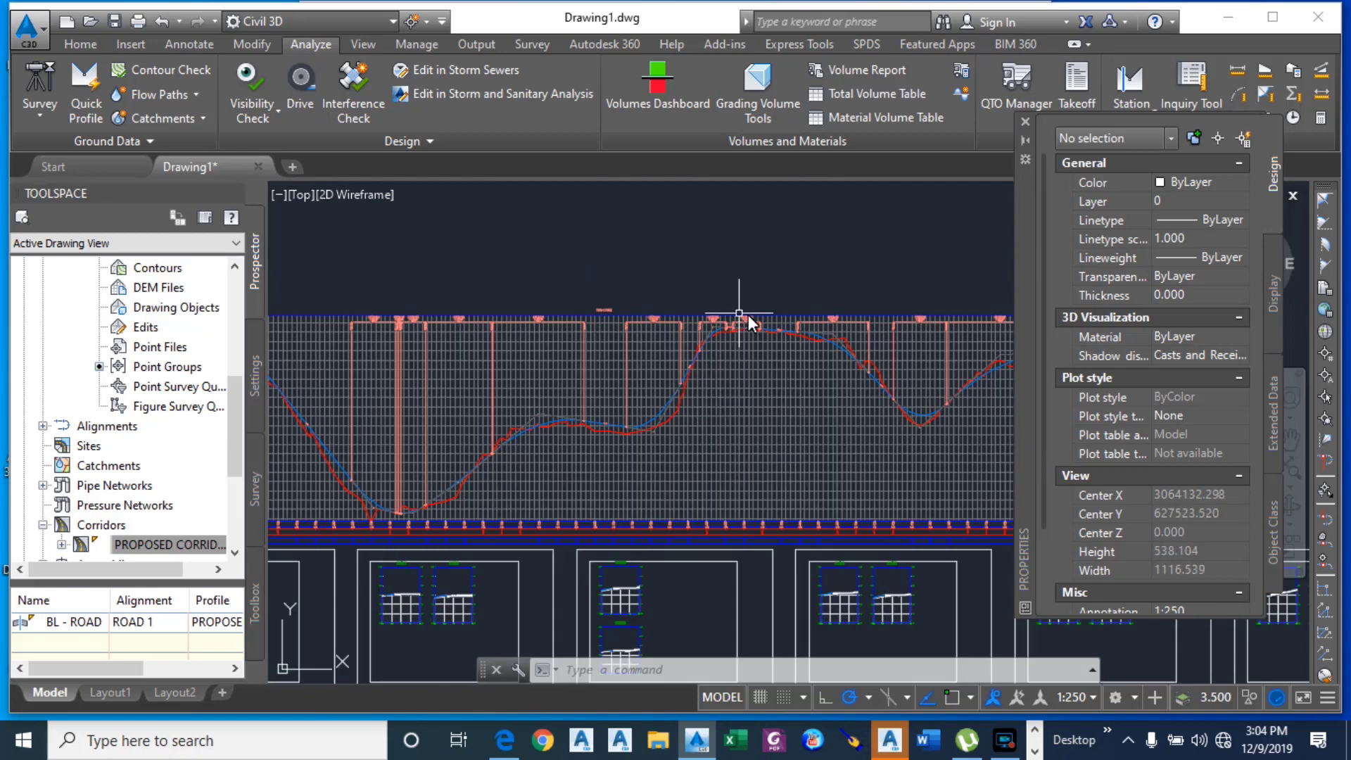
scroll(739, 314, "up", 2)
scroll(763, 326, "up", 3)
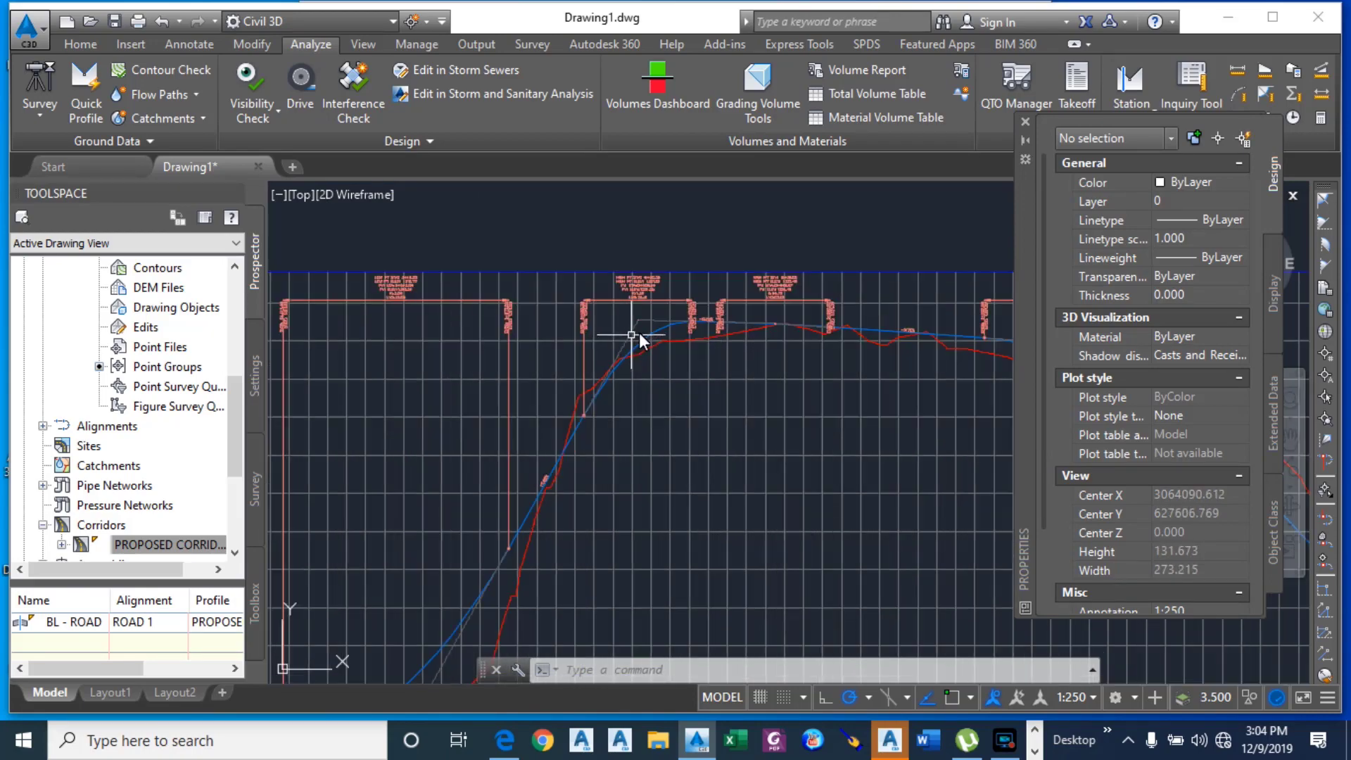
scroll(723, 296, "down", 4)
scroll(484, 399, "up", 2)
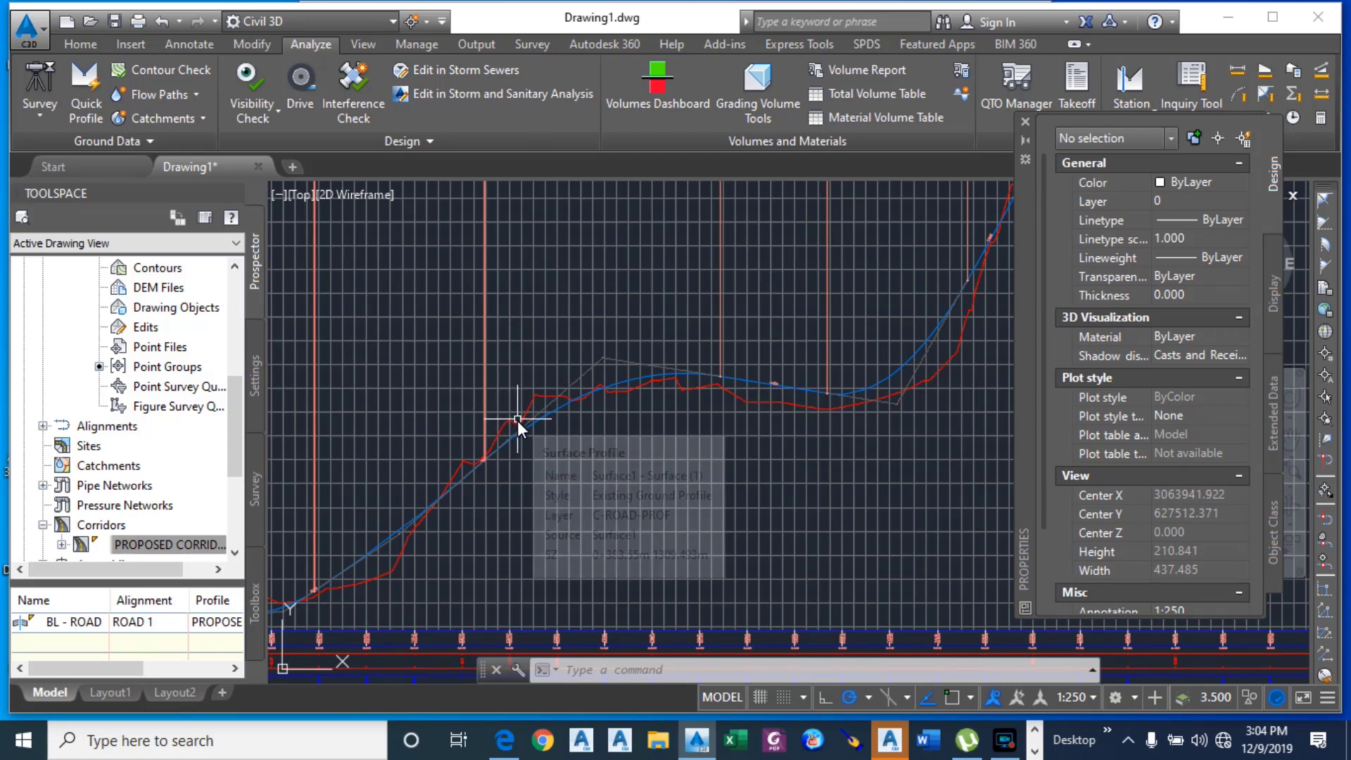
scroll(694, 433, "down", 2)
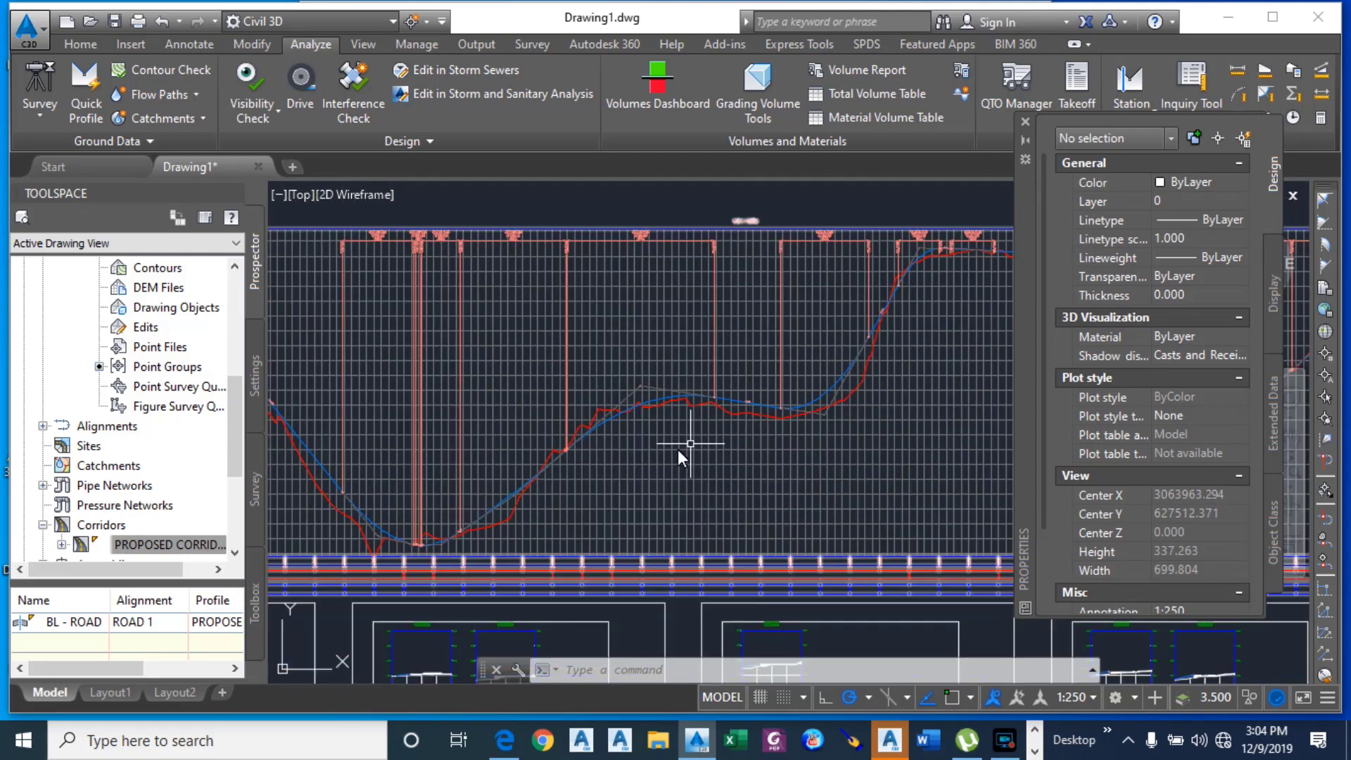
scroll(639, 495, "down", 2)
scroll(468, 540, "up", 6)
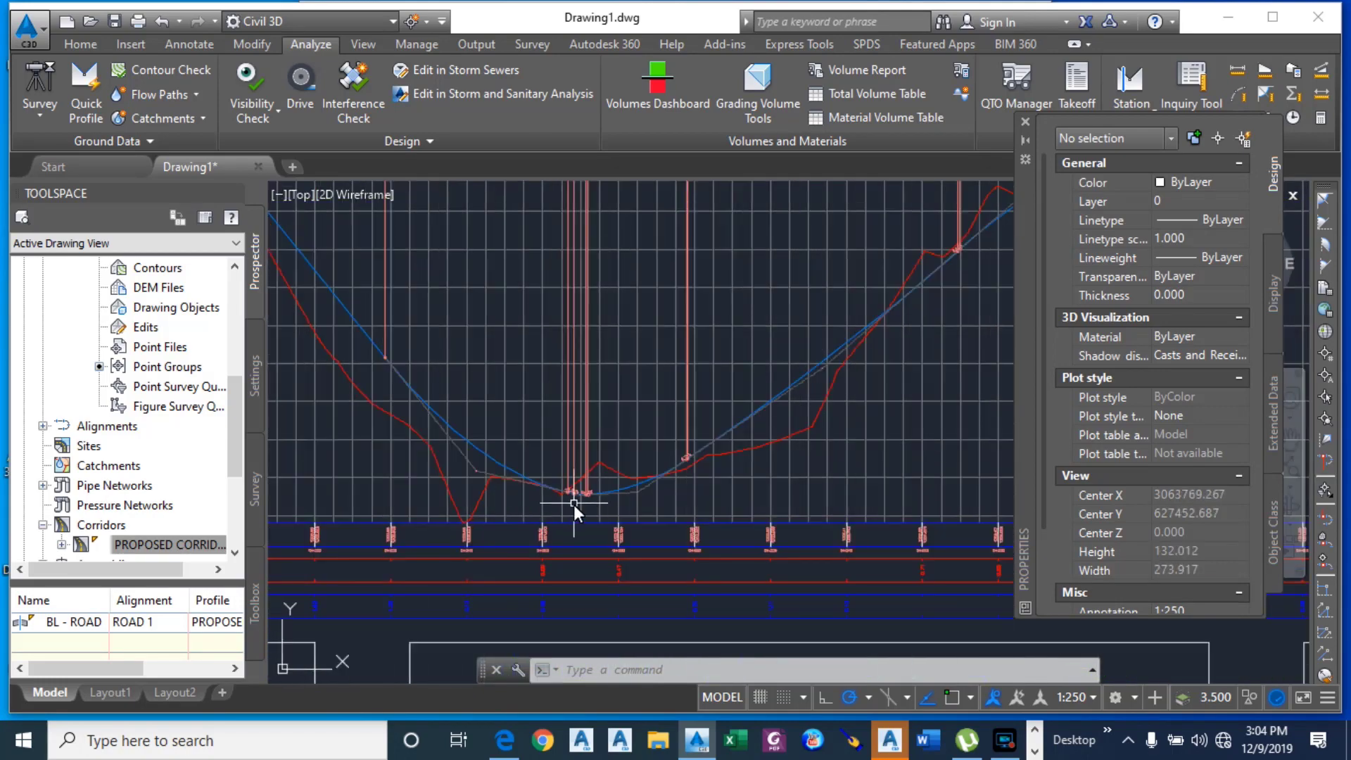
scroll(586, 496, "up", 4)
scroll(577, 501, "down", 2)
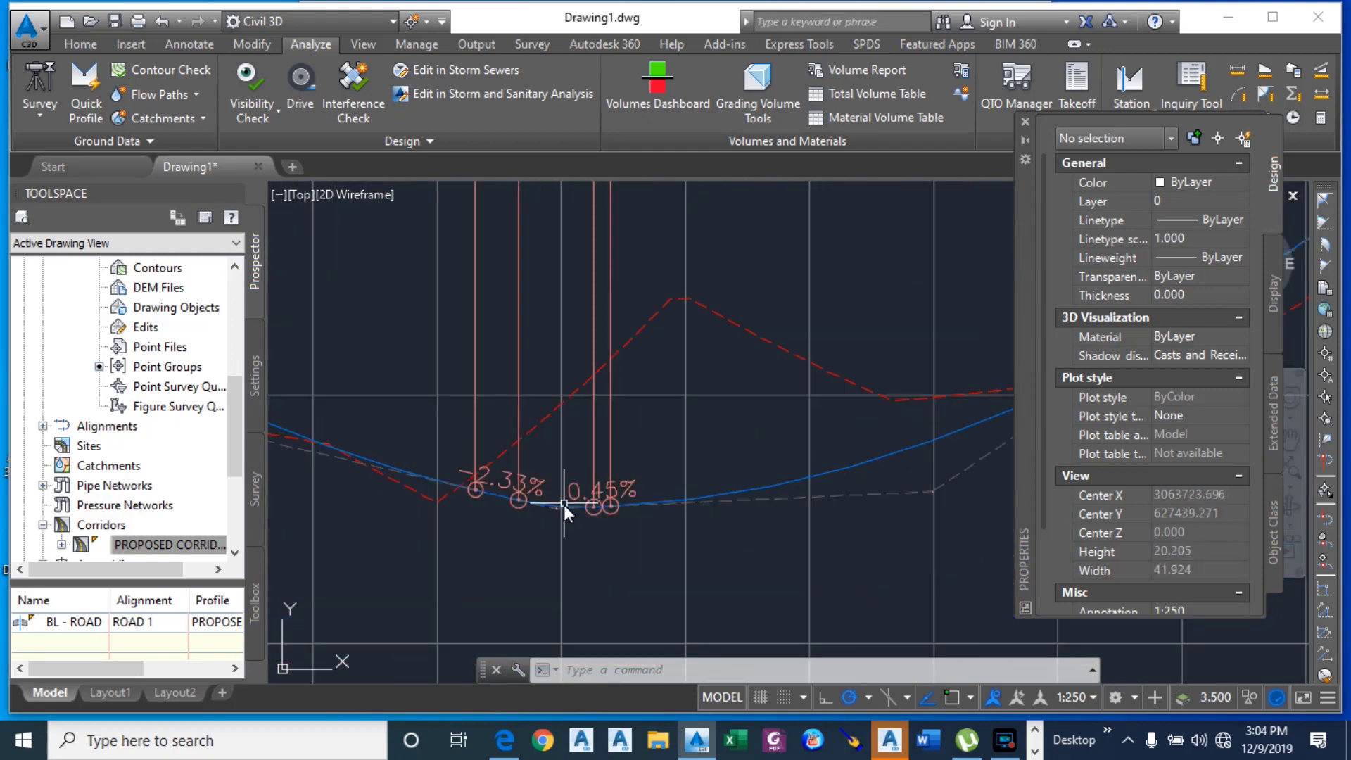
scroll(634, 525, "down", 4)
scroll(636, 526, "down", 2)
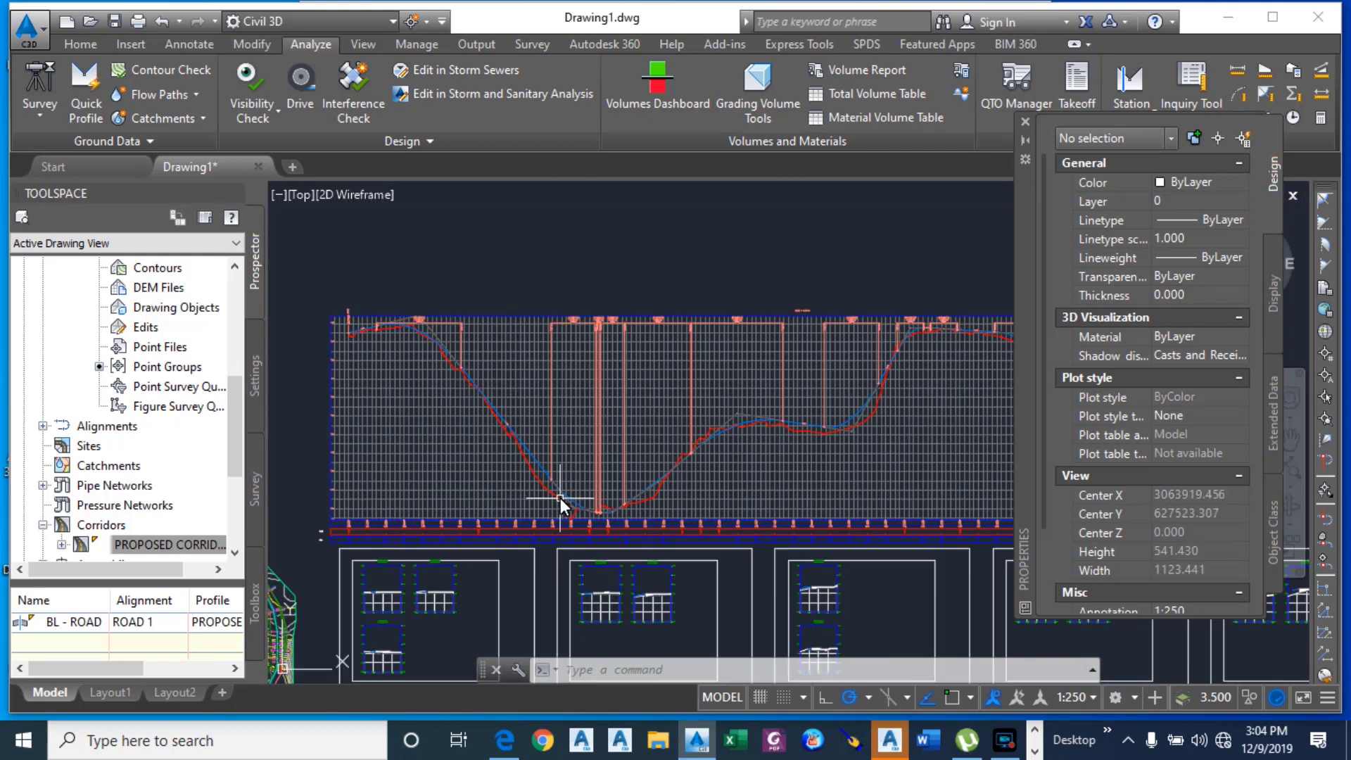
scroll(403, 310, "up", 4)
scroll(551, 374, "down", 5)
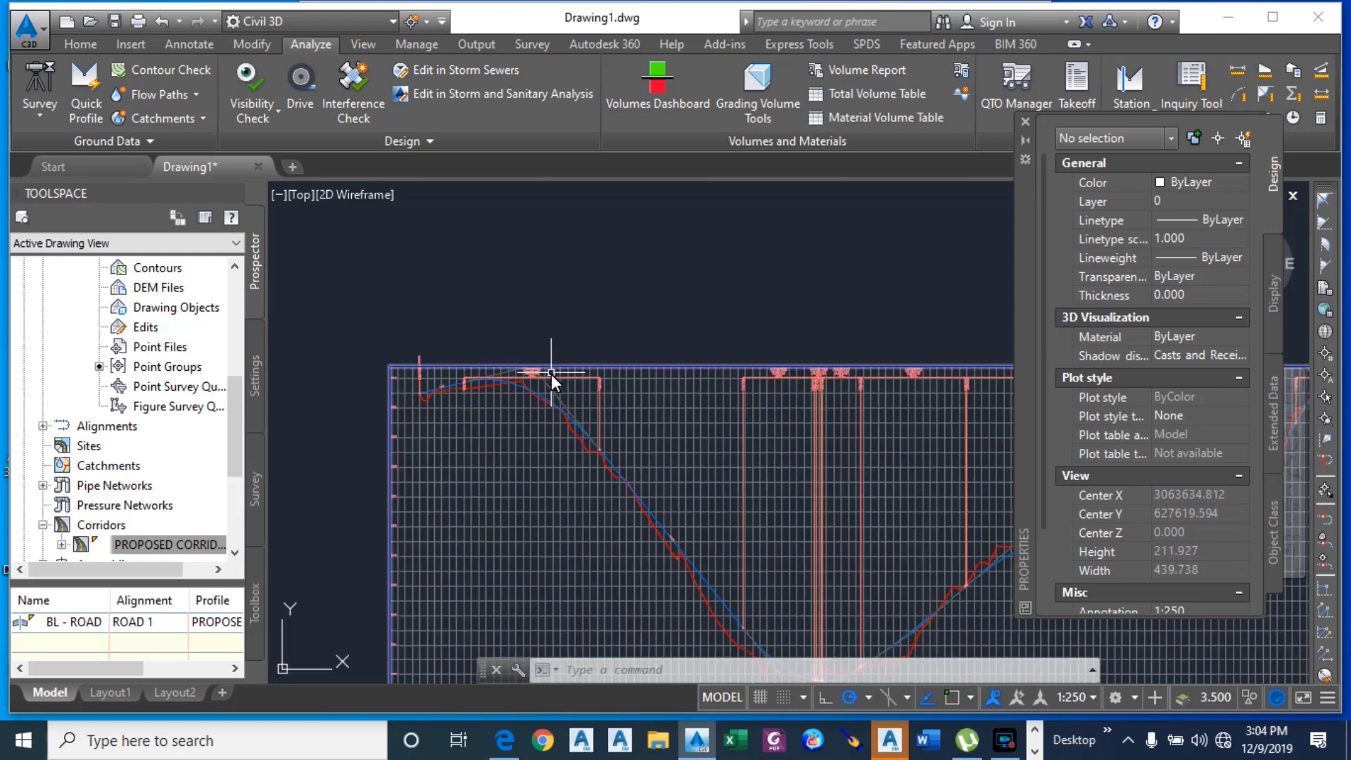
Step: Raise the midpoint of the last crest curve near the end of the PROPOSED ROAD 1 profile by about 1.34 units
scroll(650, 366, "up", 3)
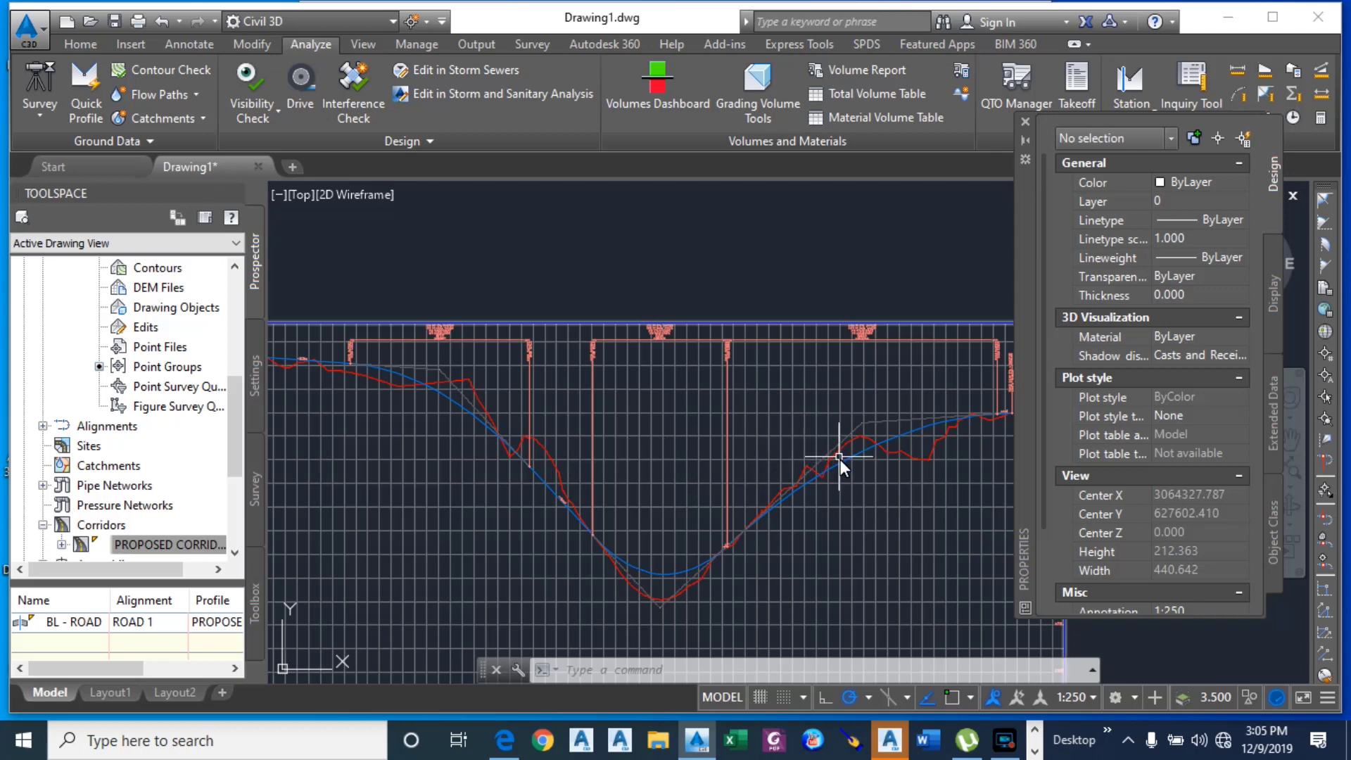
scroll(841, 463, "up", 4)
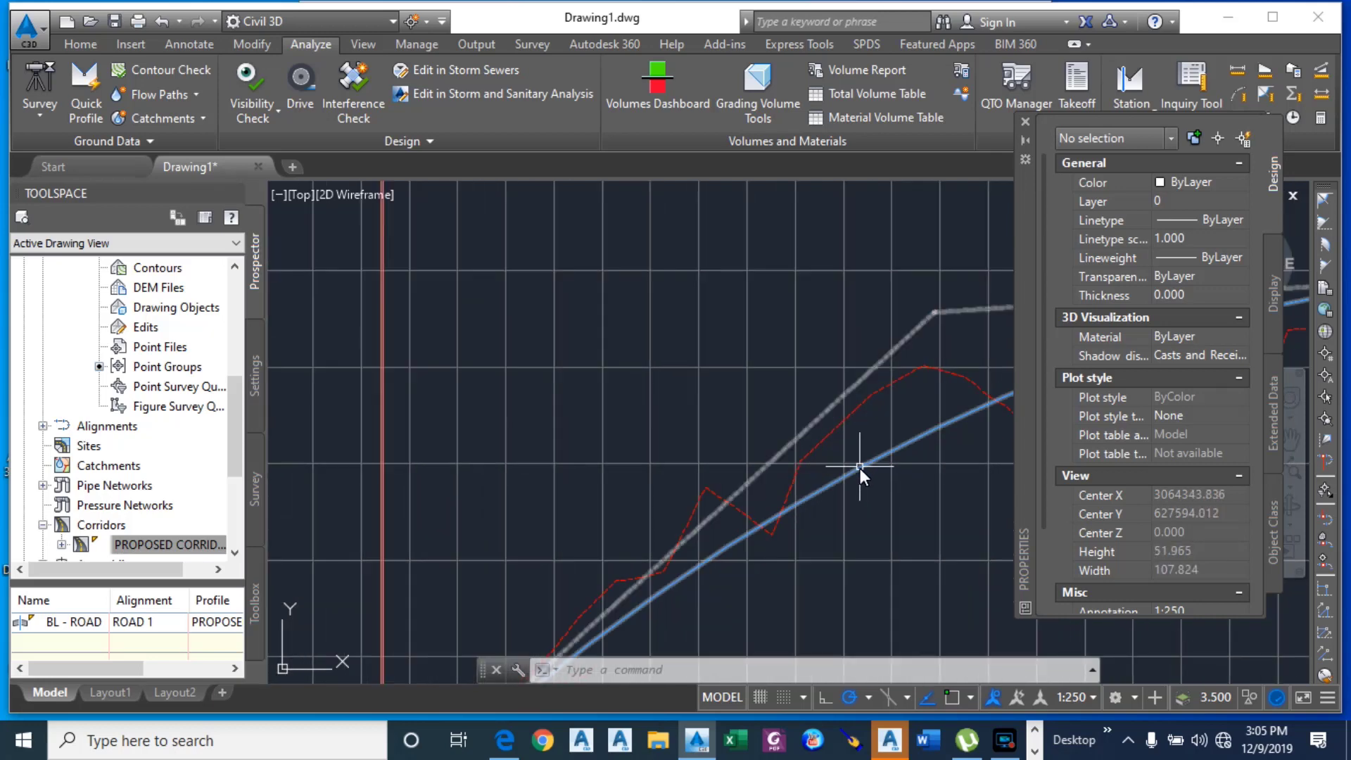
left_click(860, 467)
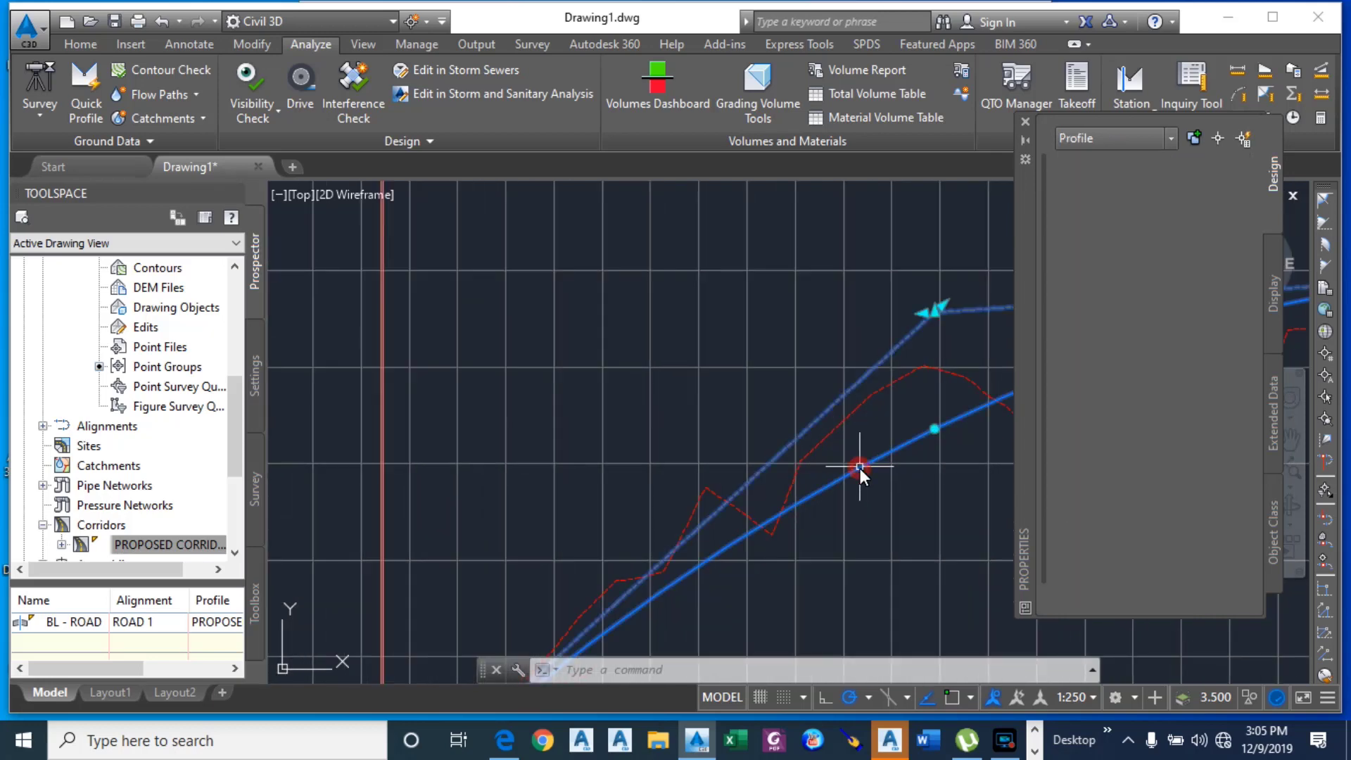
left_click(934, 429)
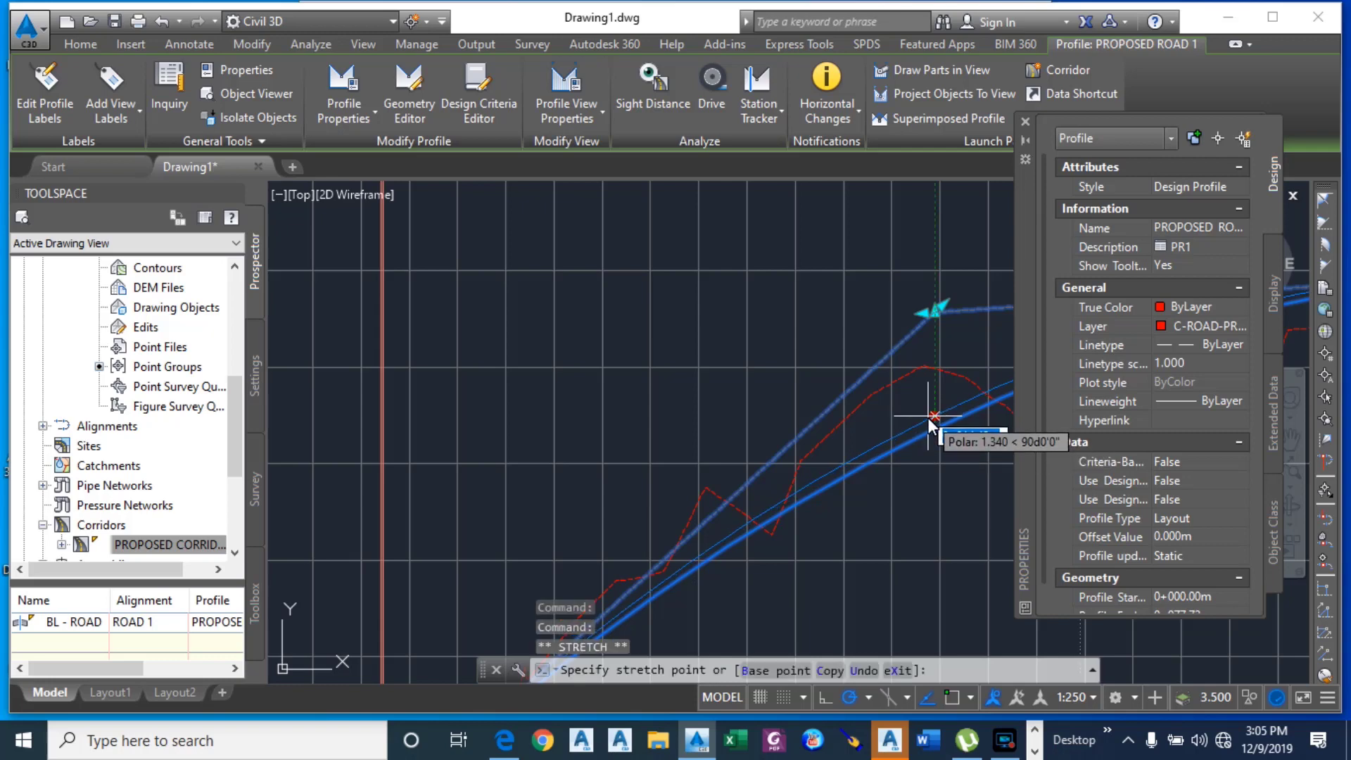
left_click(929, 417)
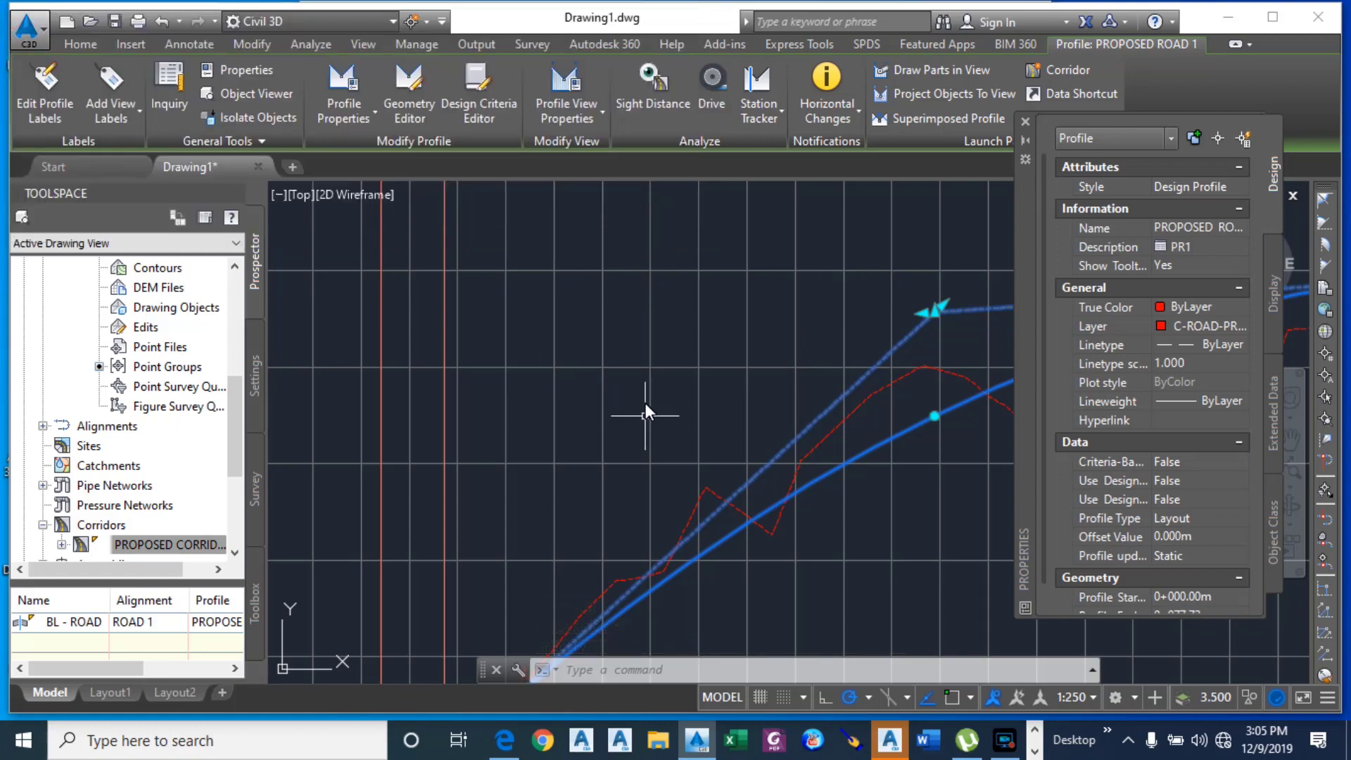
Step: Check the recalculated cumulative fill and cut volumes in the last rows of the final total volume table
scroll(778, 342, "down", 10)
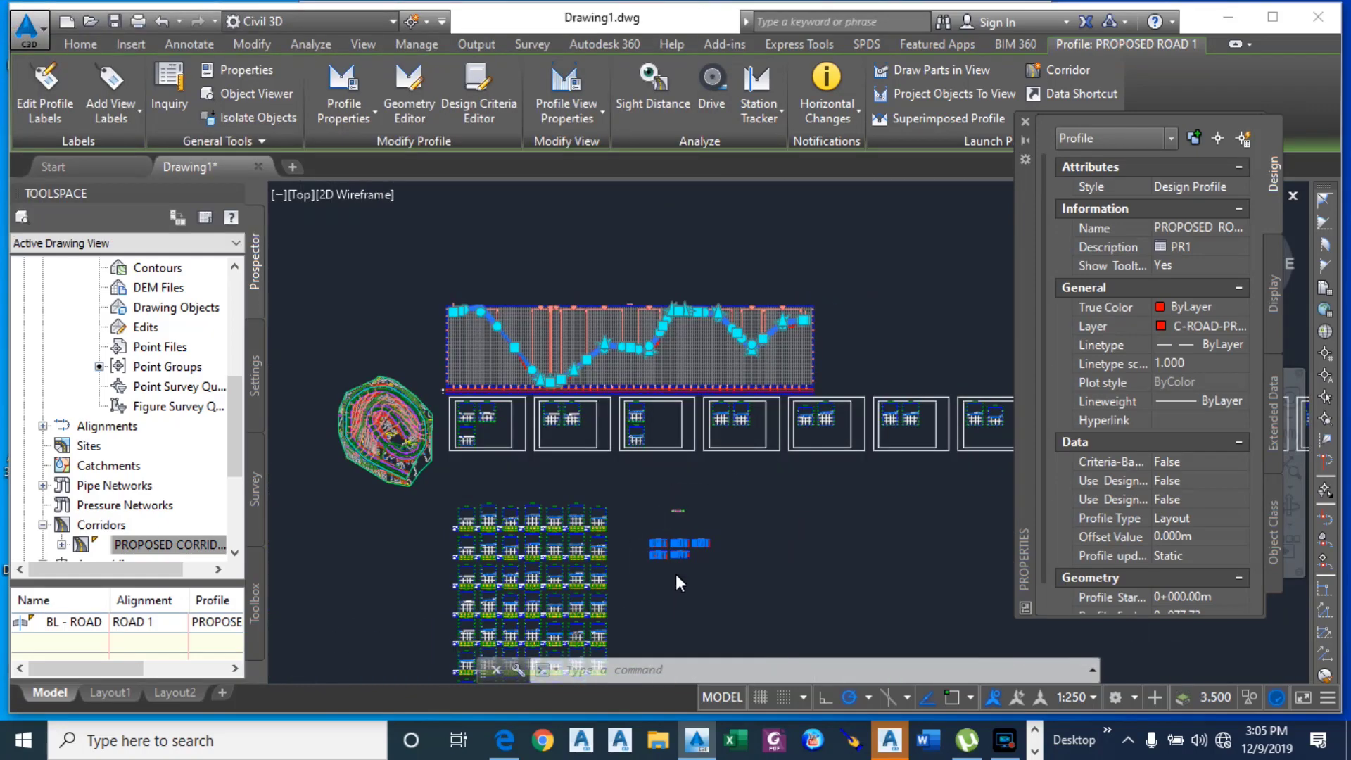
scroll(709, 461, "up", 12)
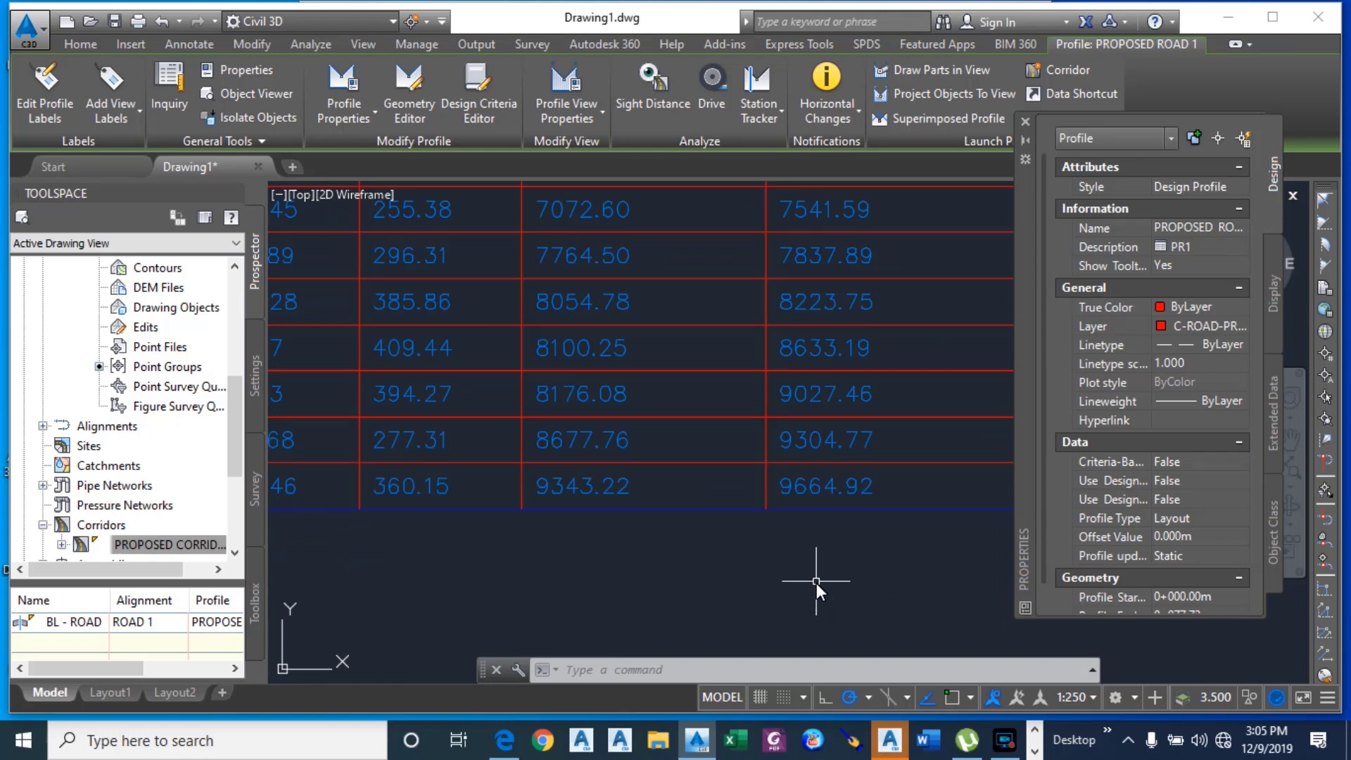
scroll(781, 581, "down", 6)
scroll(781, 582, "down", 5)
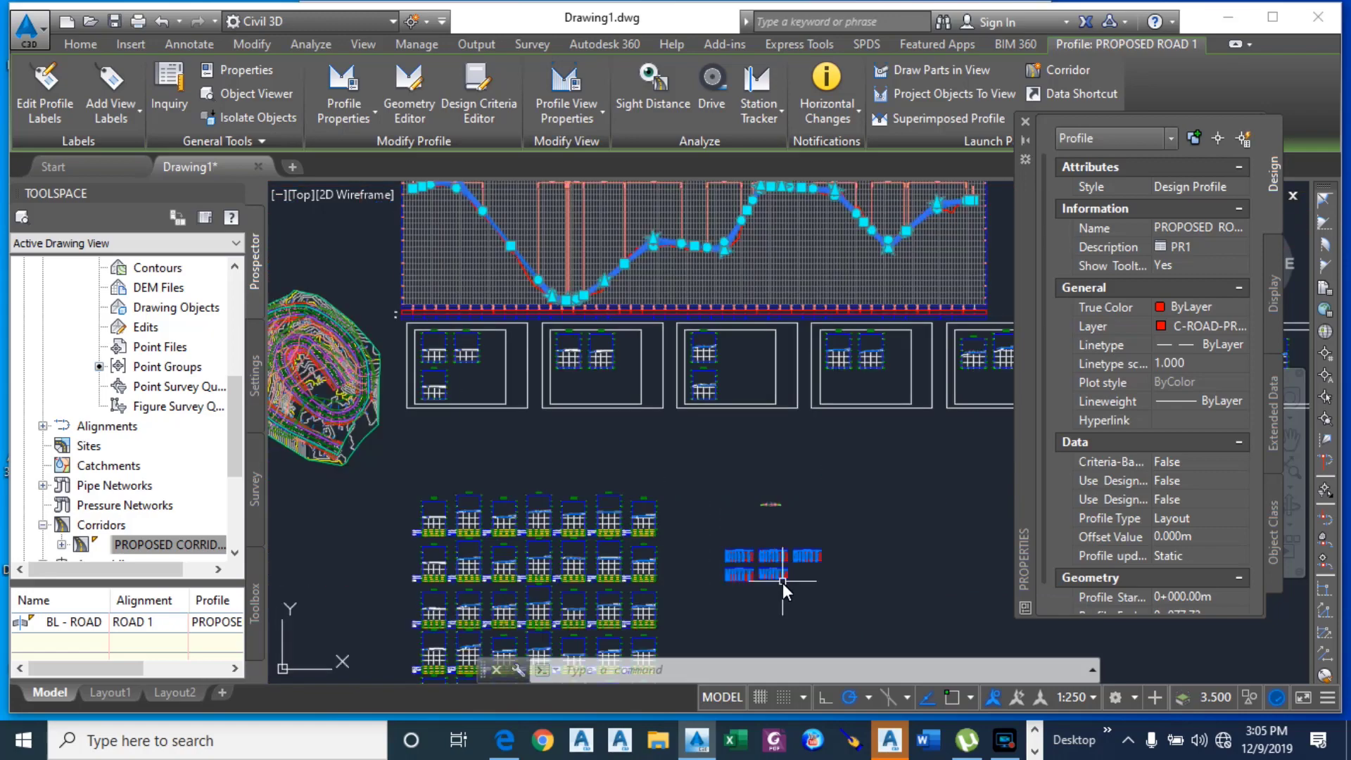
Step: Shift the midpoint of the downhill tangent between the high plateau and the last sag slightly toward the ground line
scroll(844, 450, "up", 8)
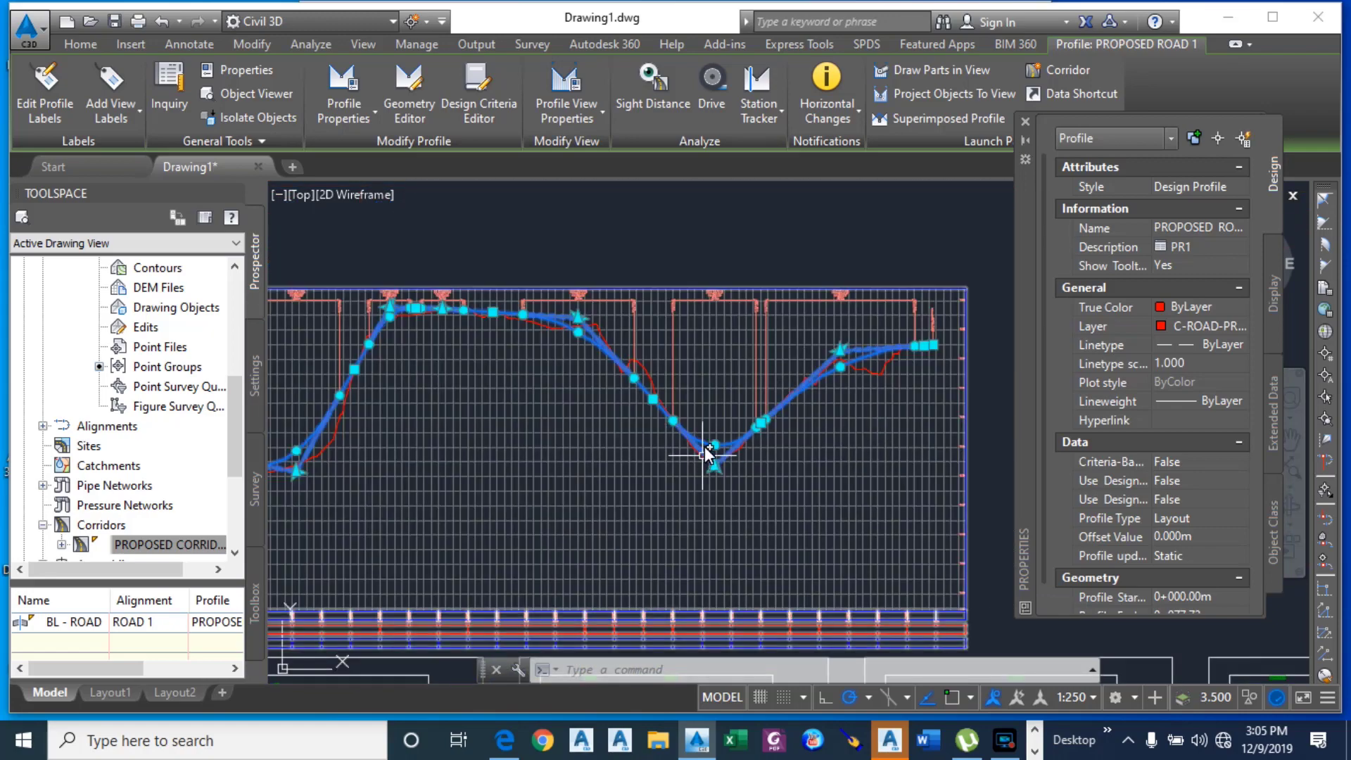
scroll(714, 450, "up", 4)
scroll(484, 466, "down", 2)
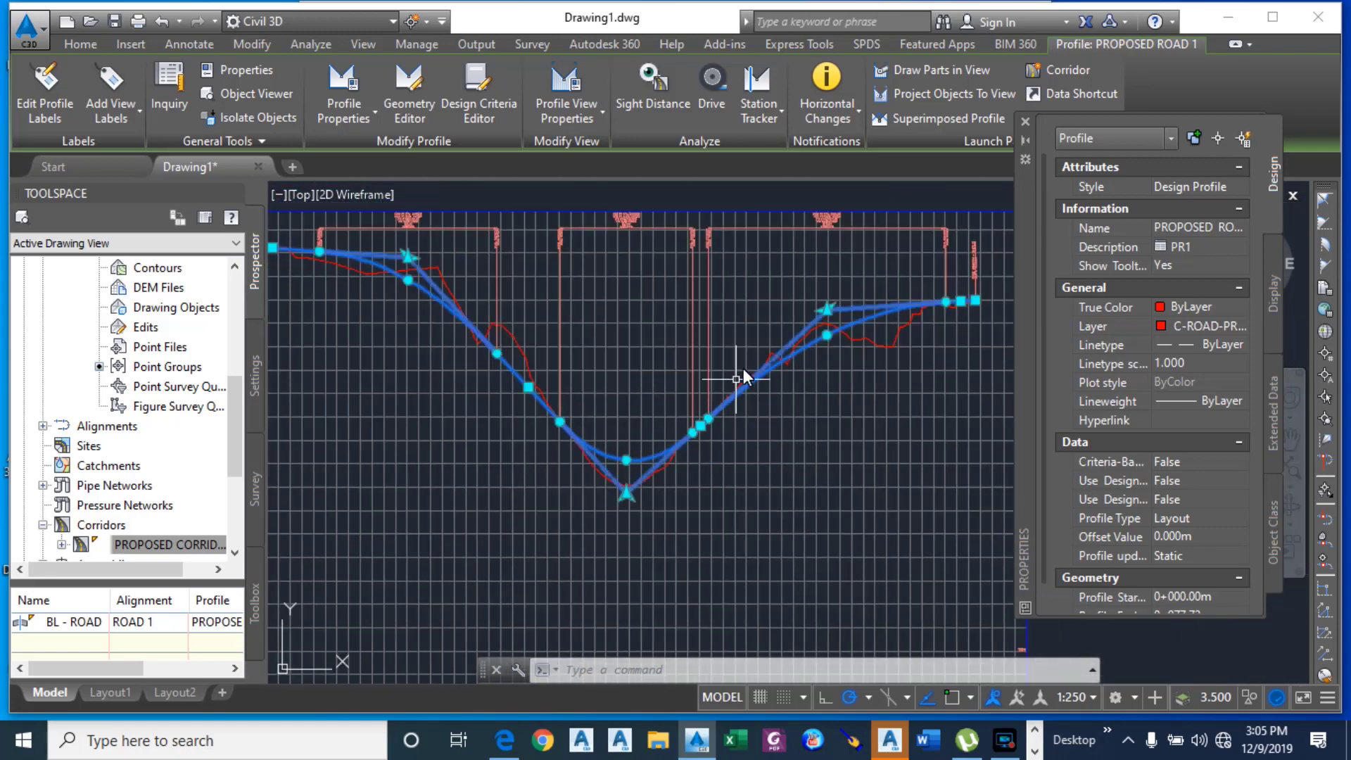
scroll(822, 340, "up", 4)
scroll(943, 386, "down", 4)
scroll(598, 374, "up", 8)
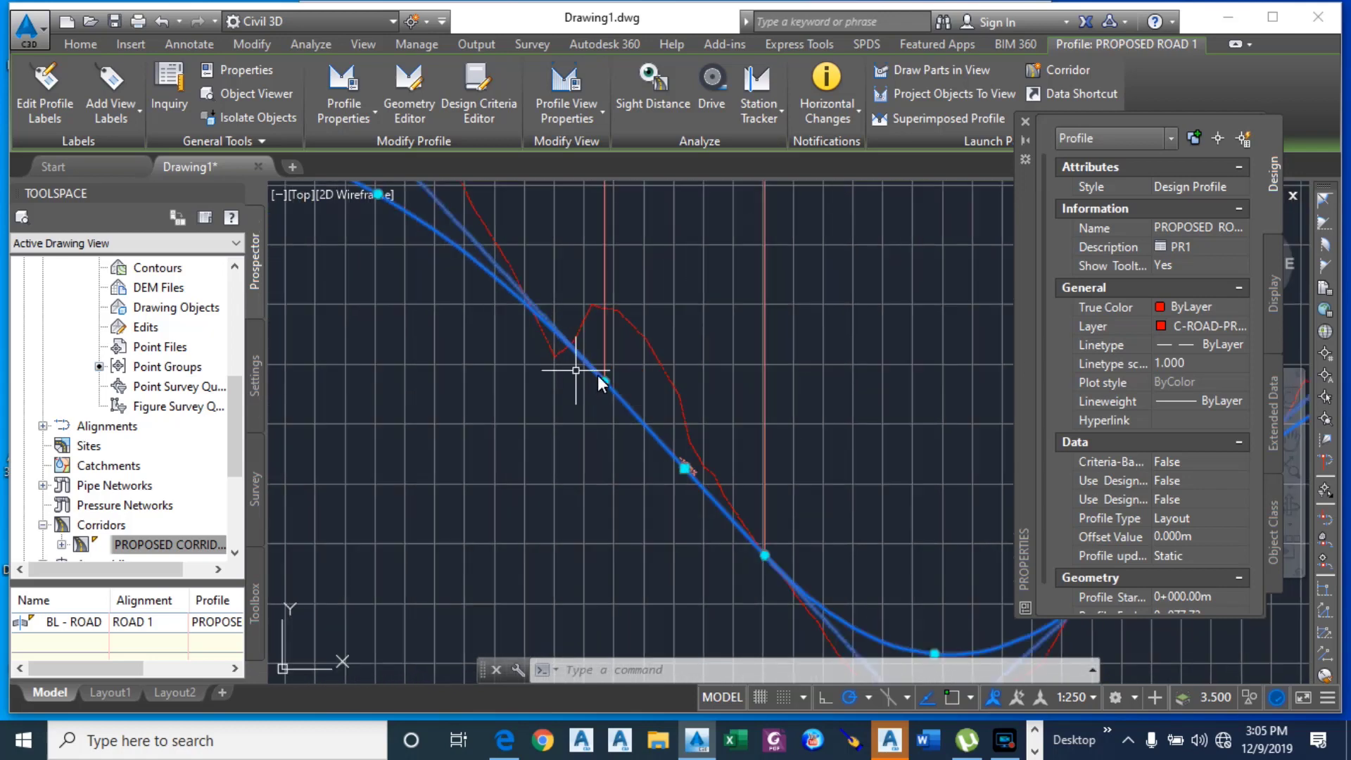
left_click(599, 379)
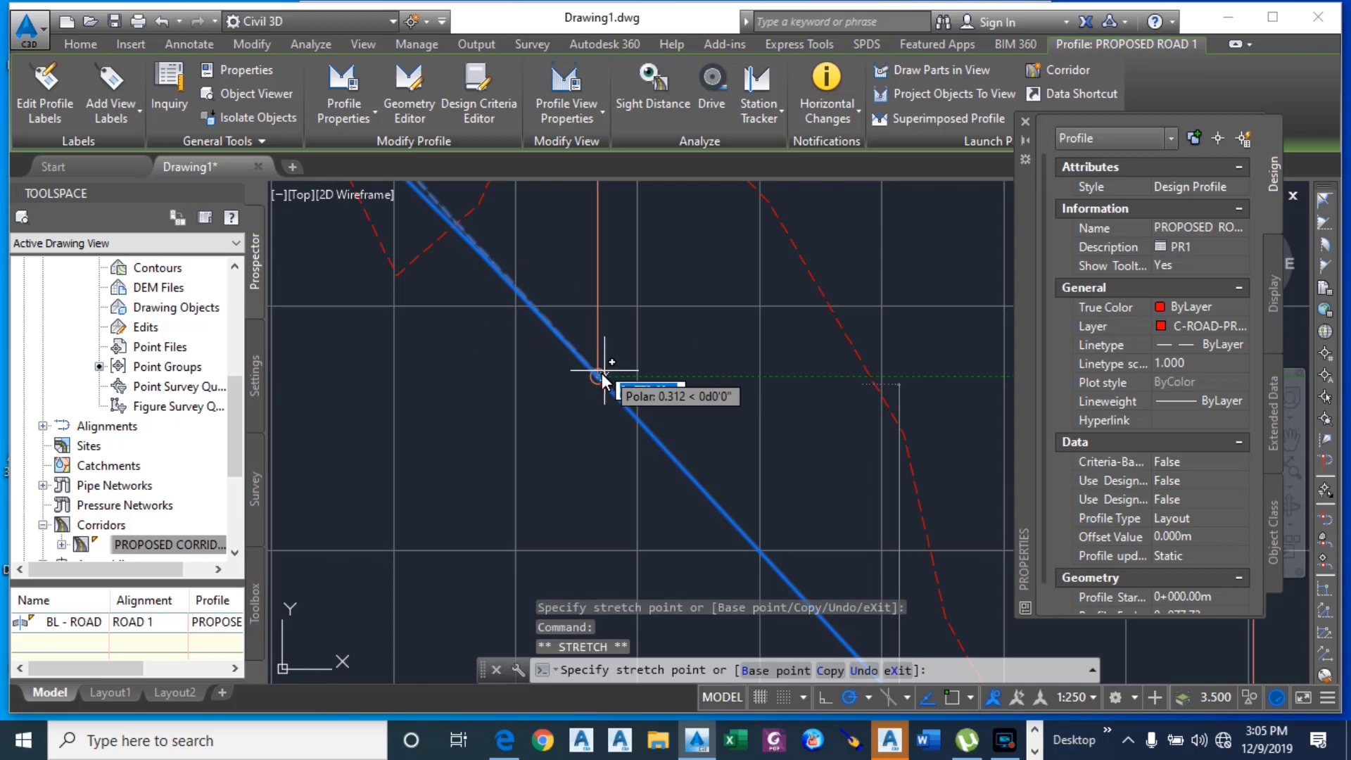
left_click(598, 379)
scroll(551, 366, "down", 2)
scroll(601, 373, "down", 2)
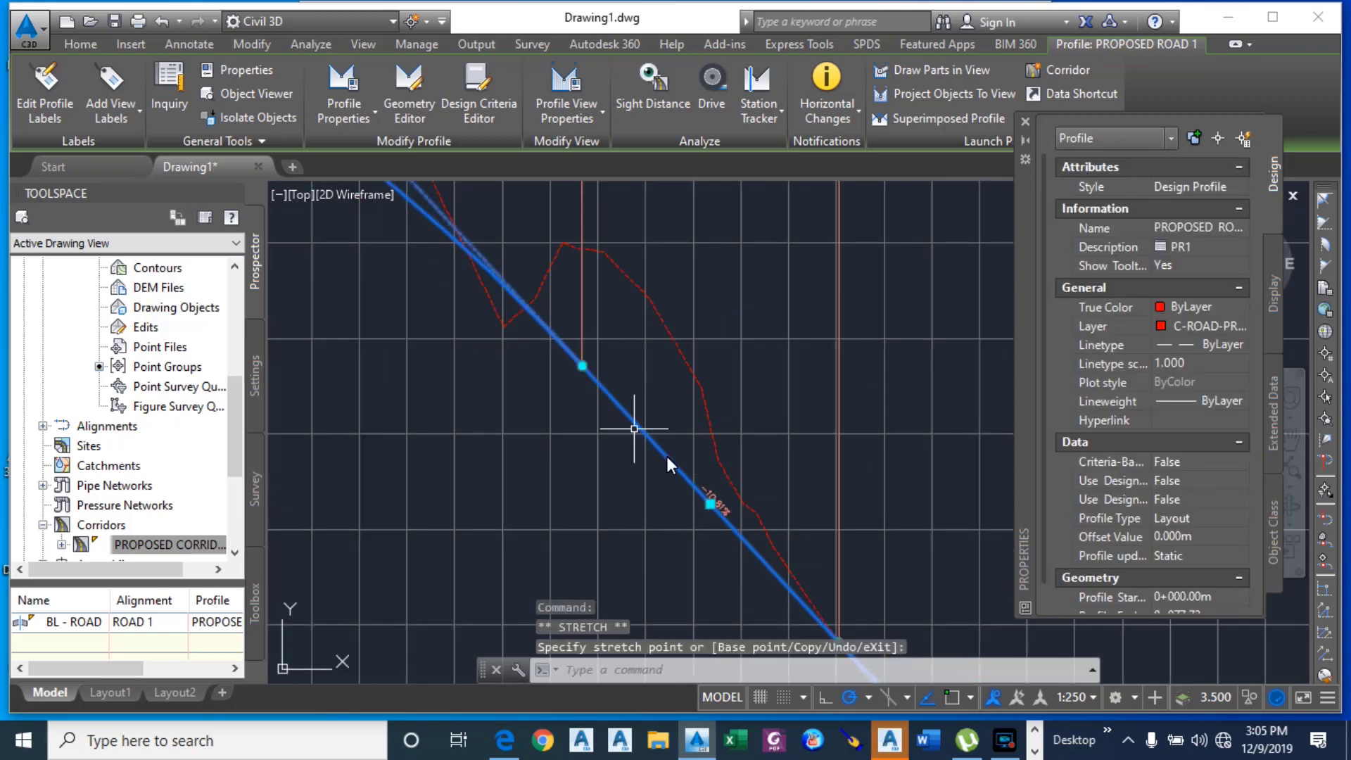
scroll(719, 511, "up", 8)
left_click(670, 439)
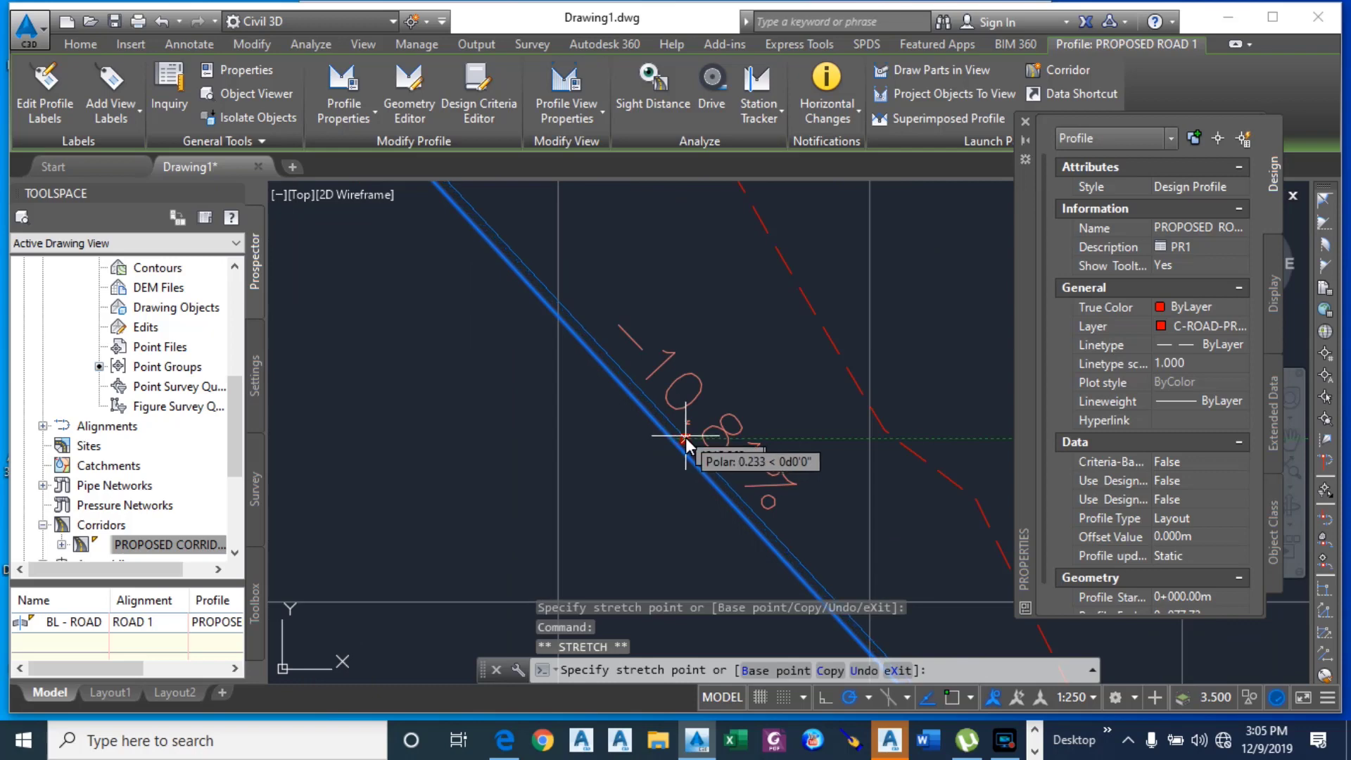
left_click(687, 442)
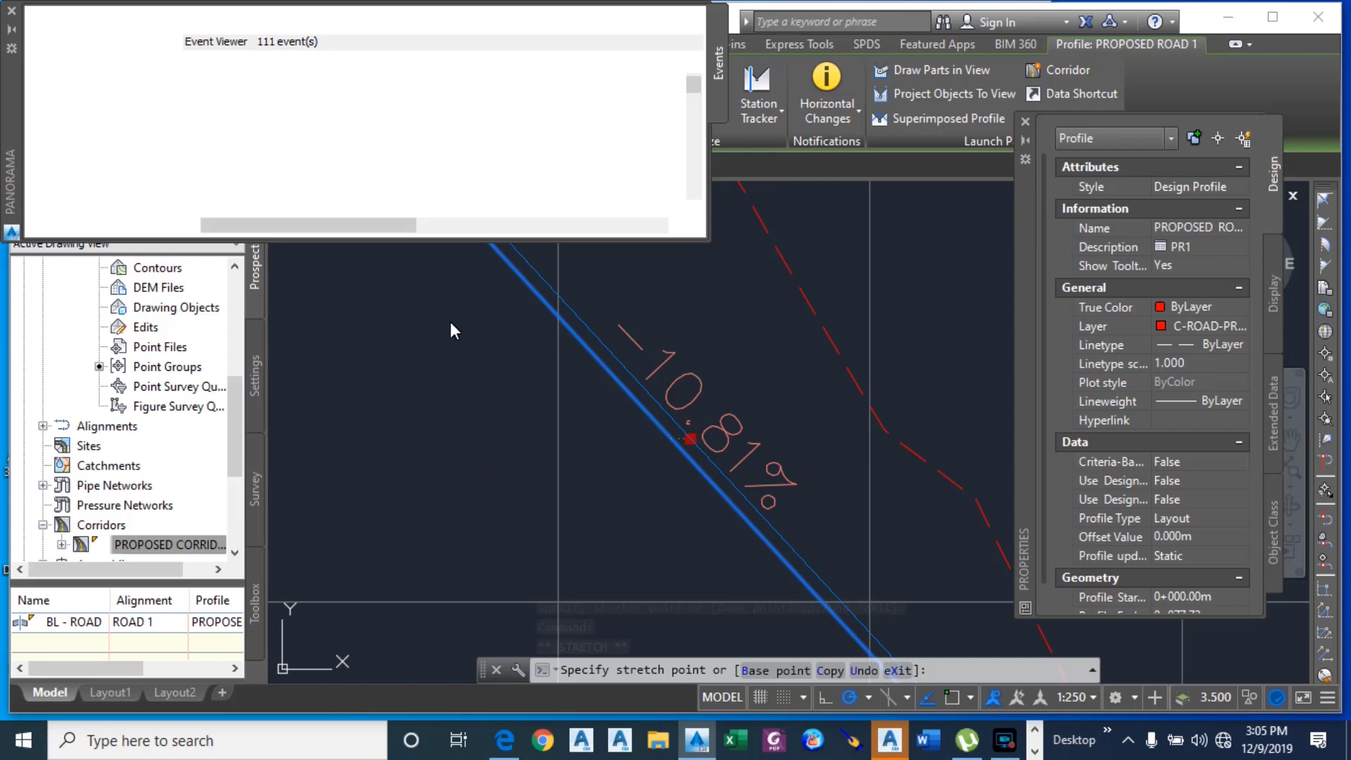
Step: Close the event list and check the updated cumulative fill and cut volumes at the end of the final total volume table
key("Escape")
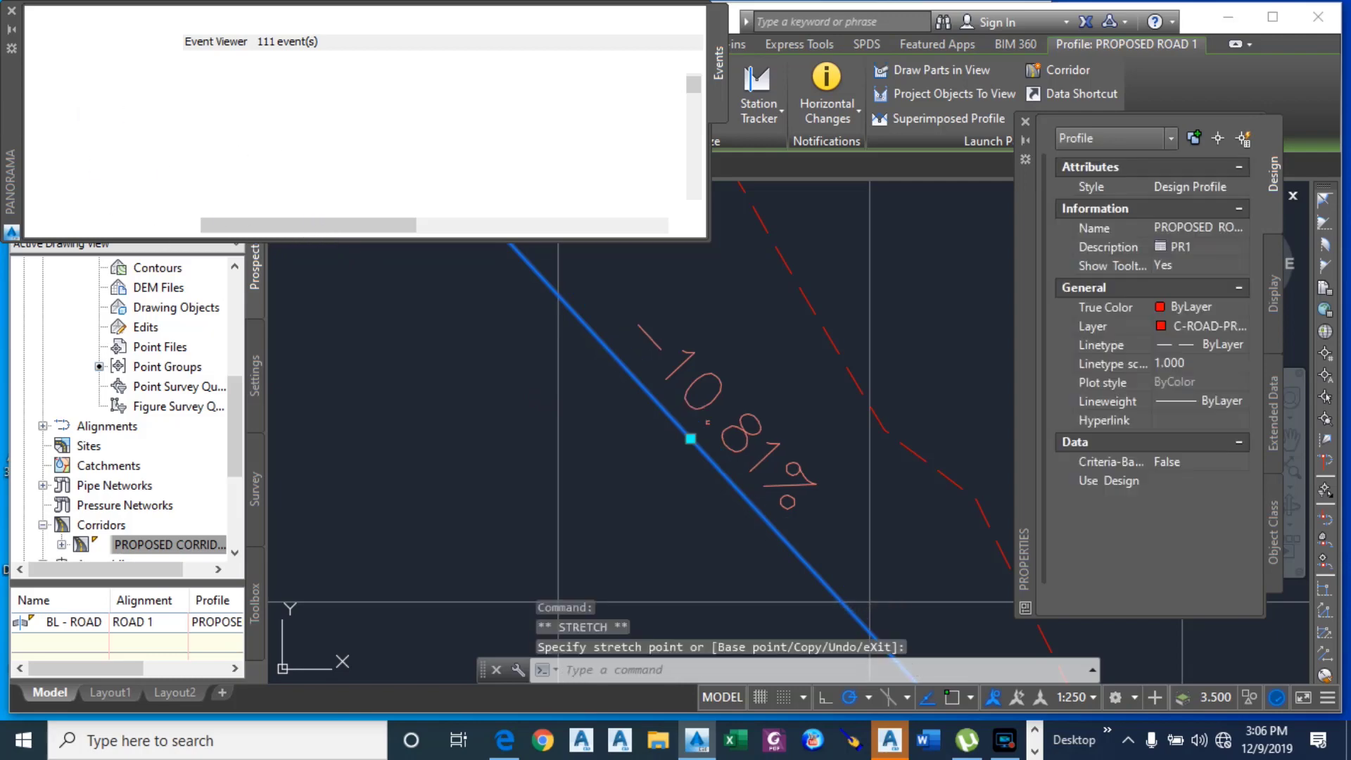
left_click(11, 11)
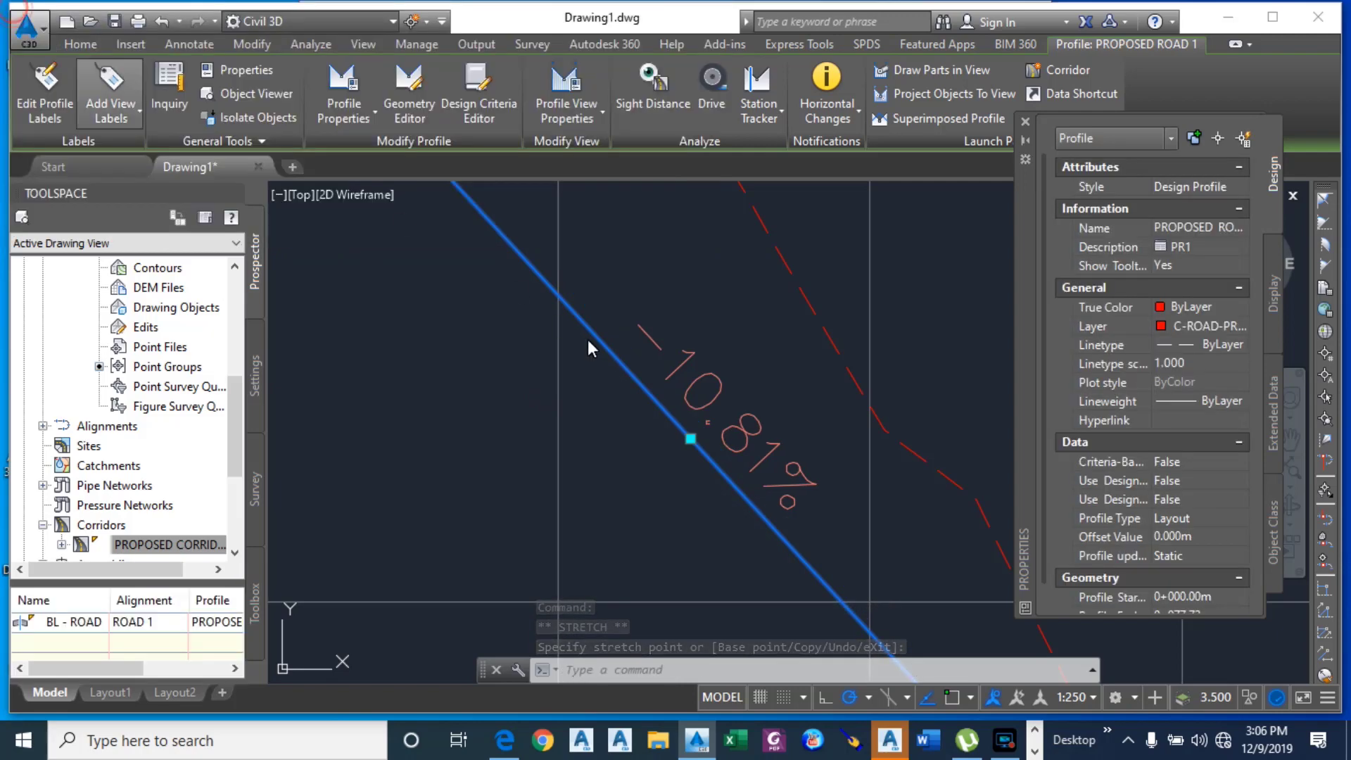
scroll(690, 422, "down", 5)
scroll(685, 390, "down", 6)
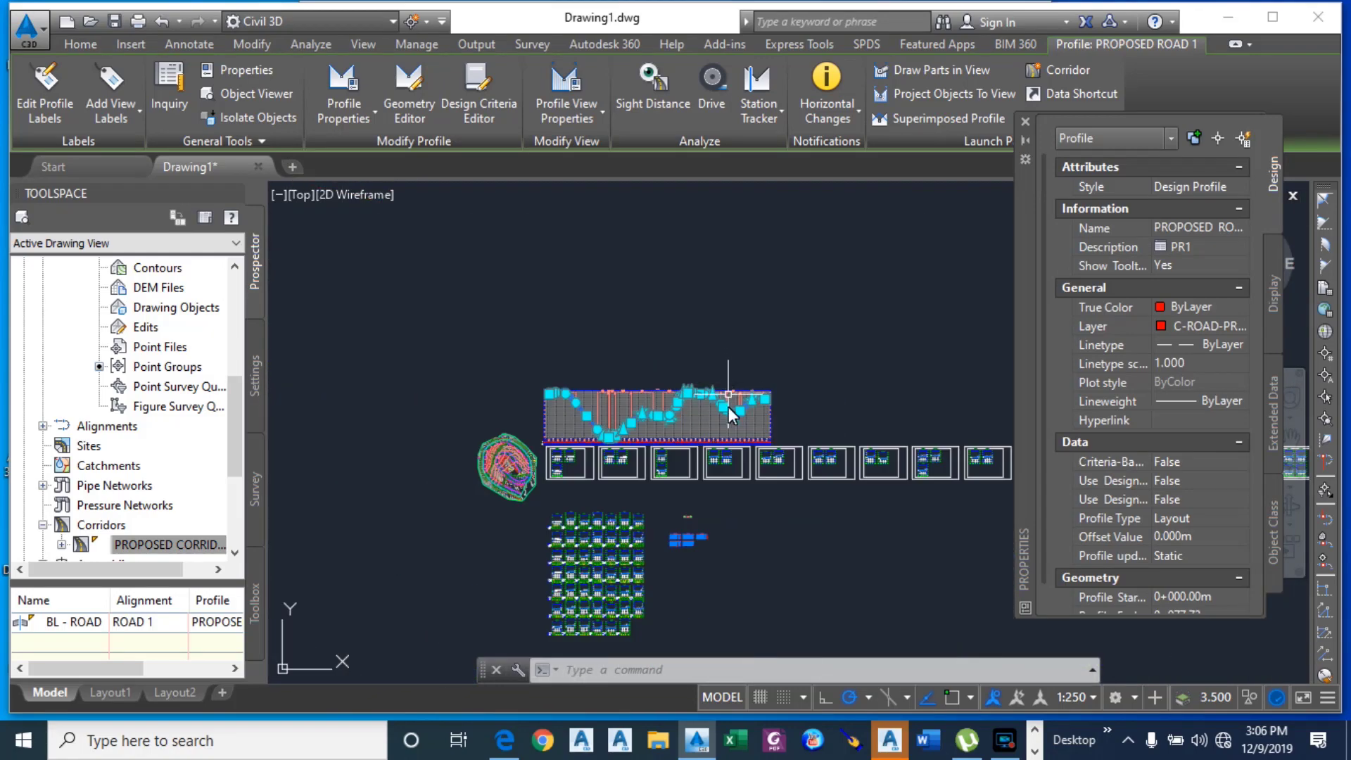
scroll(654, 492, "up", 8)
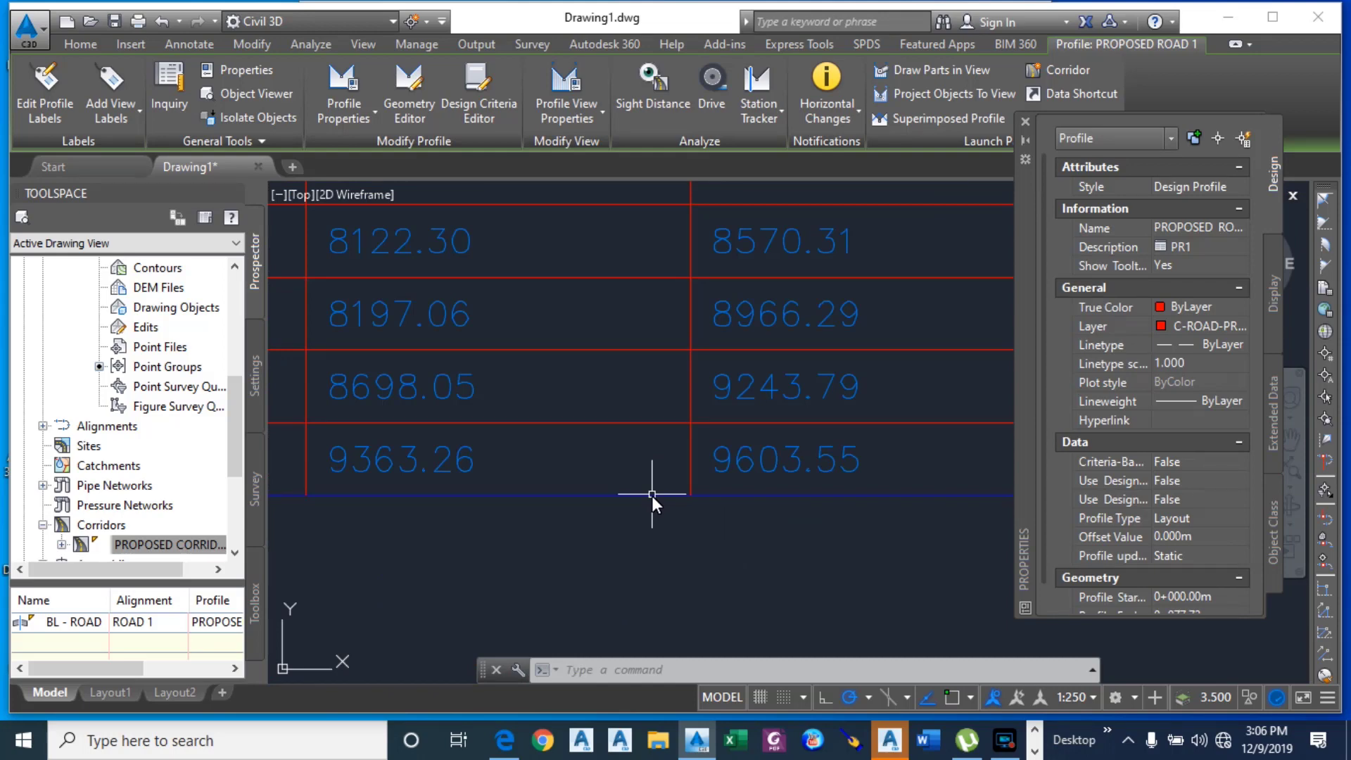
scroll(696, 539, "down", 7)
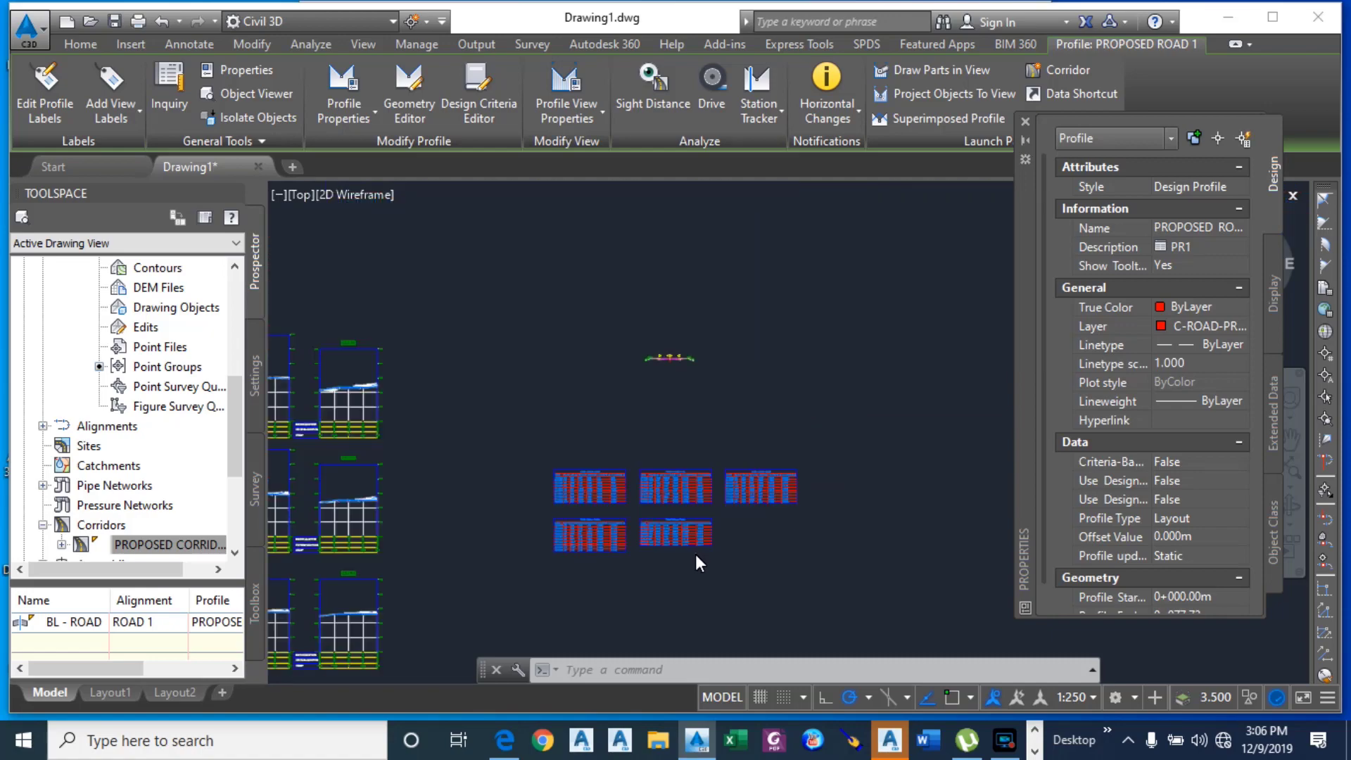
Step: Shift the midpoint of the -10.81% downhill tangent slightly further toward the ground line, to about station 0+788, and close the event list
scroll(720, 415, "up", 6)
scroll(859, 380, "up", 4)
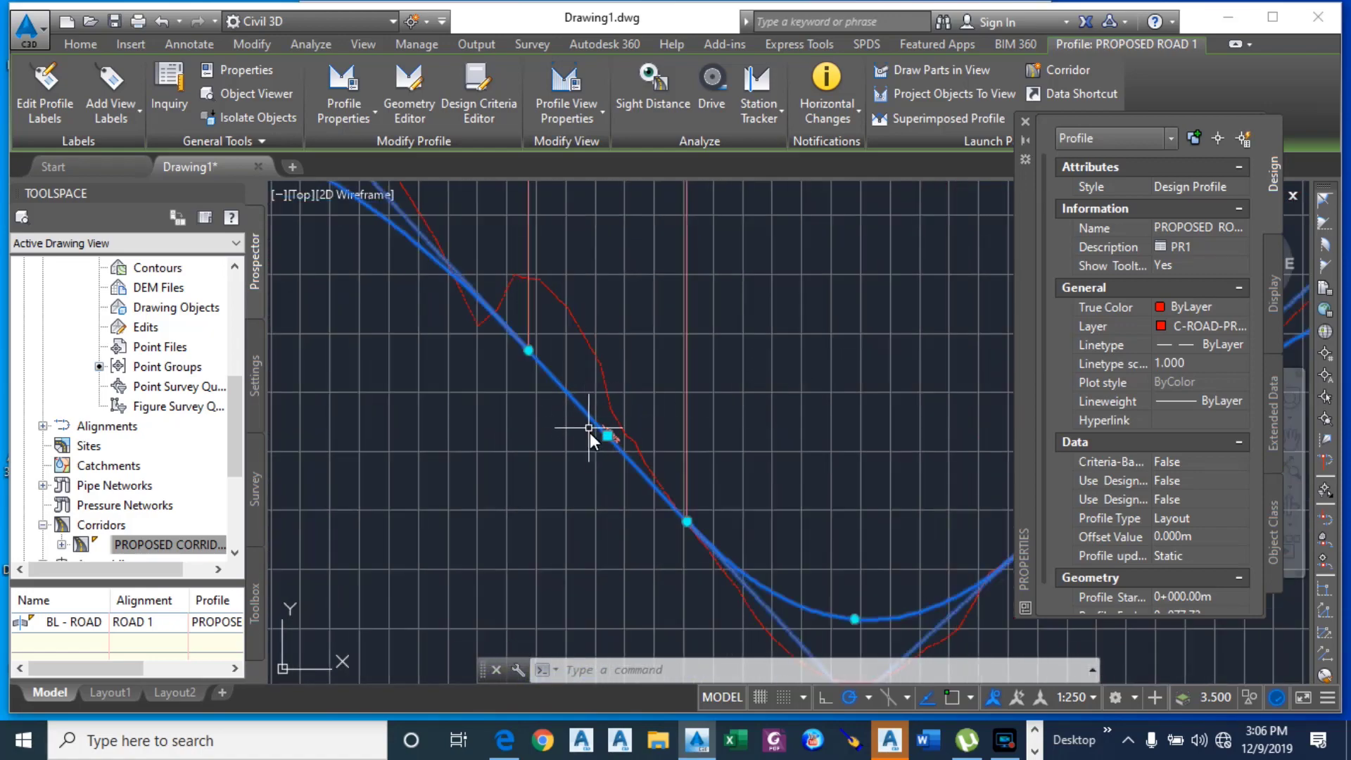
scroll(604, 445, "up", 3)
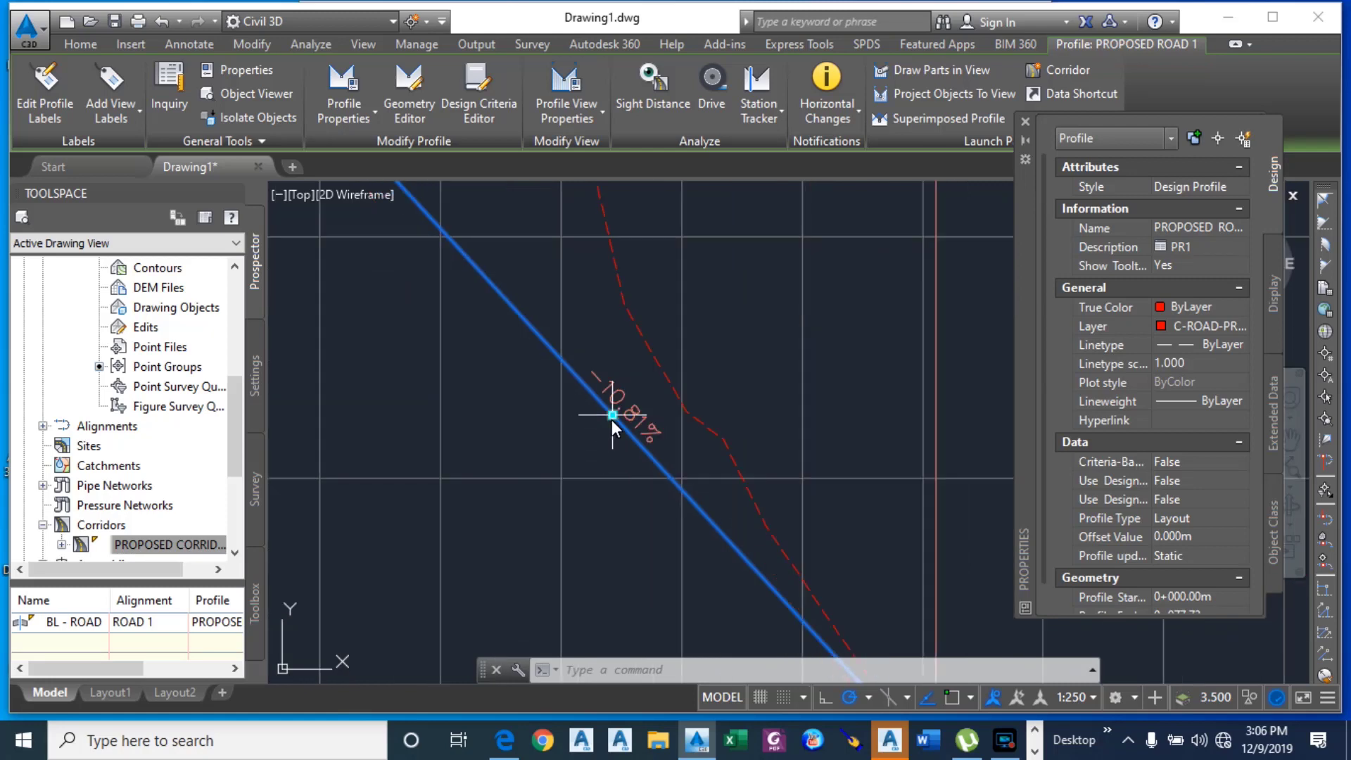
left_click(612, 416)
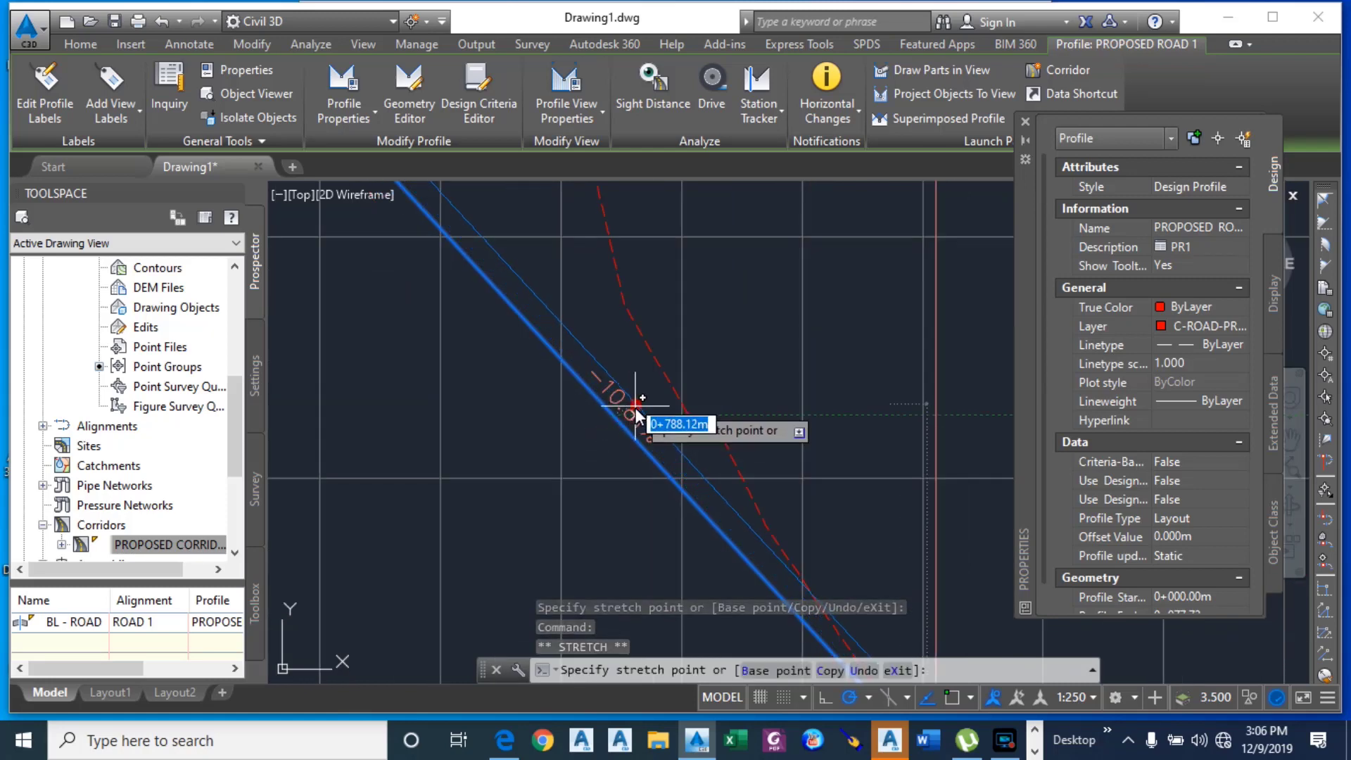
left_click(636, 410)
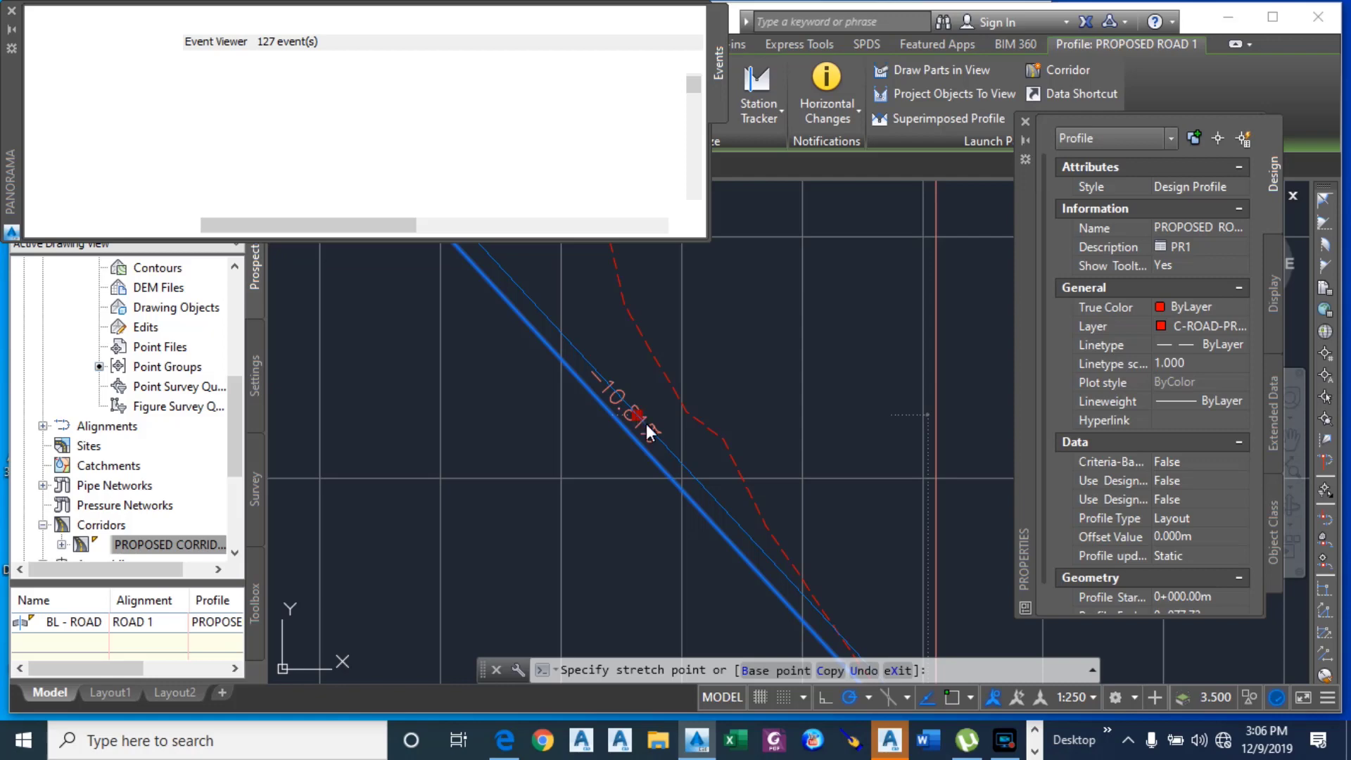
left_click(594, 439)
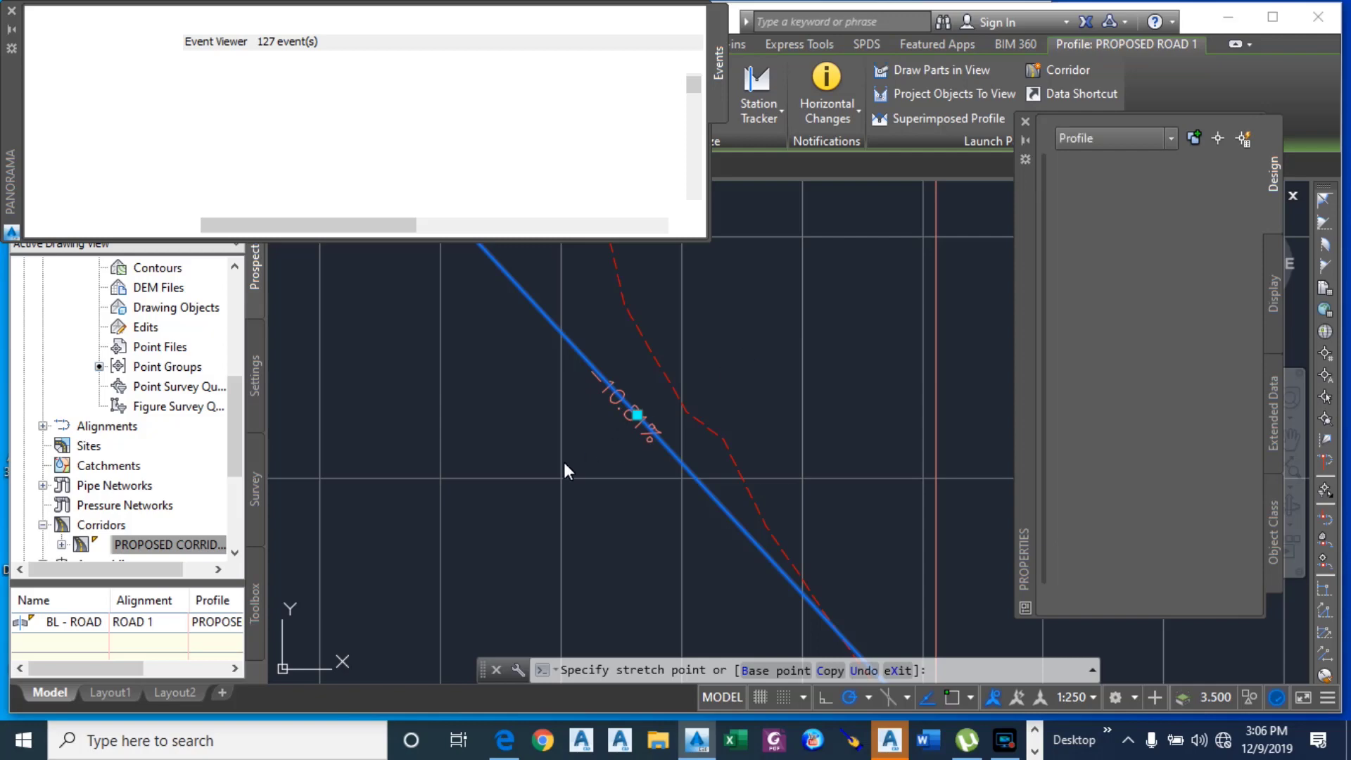
left_click(11, 11)
Step: Compare the cumulative fill and cut volumes at station 0+960.00 in the last total volume table after the tangent shift
scroll(710, 355, "down", 6)
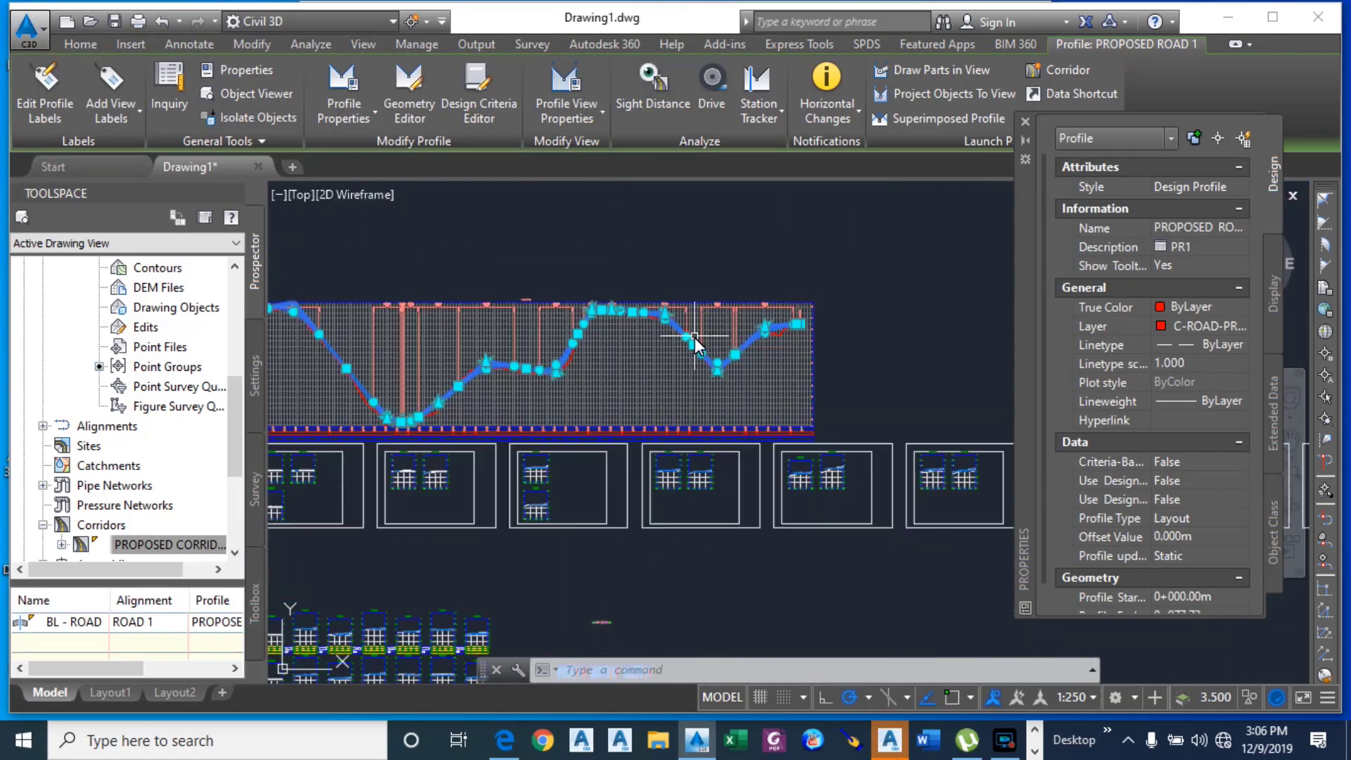
scroll(668, 567, "down", 2)
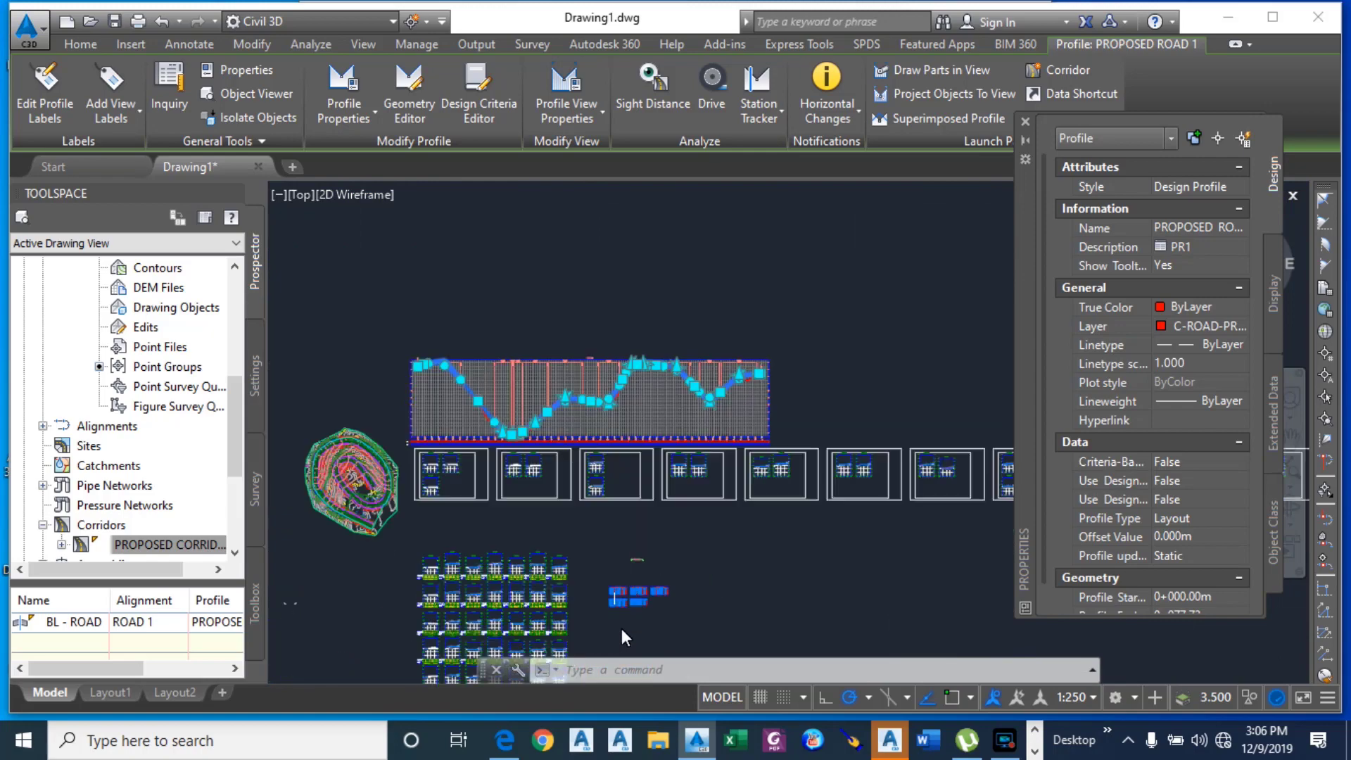
scroll(692, 553, "up", 12)
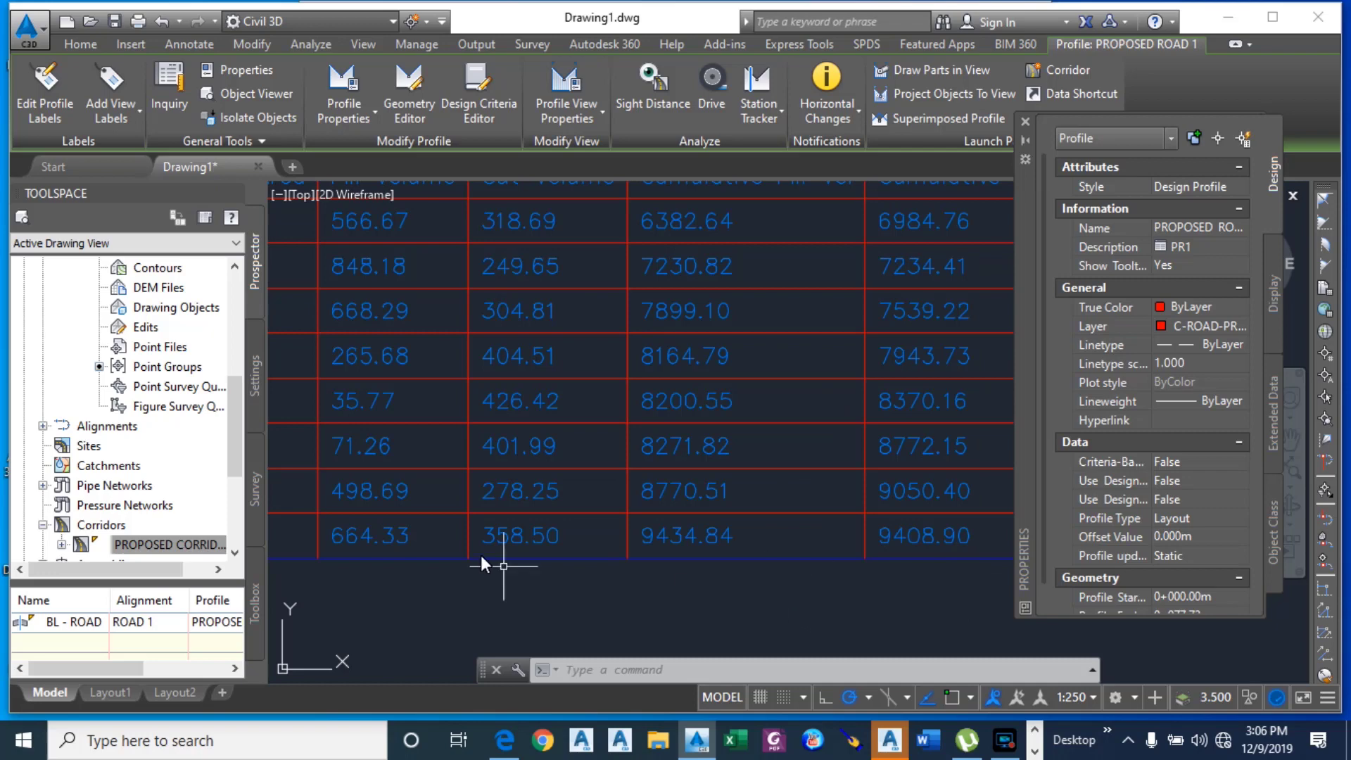
scroll(535, 573, "down", 3)
scroll(672, 565, "up", 5)
scroll(876, 571, "down", 2)
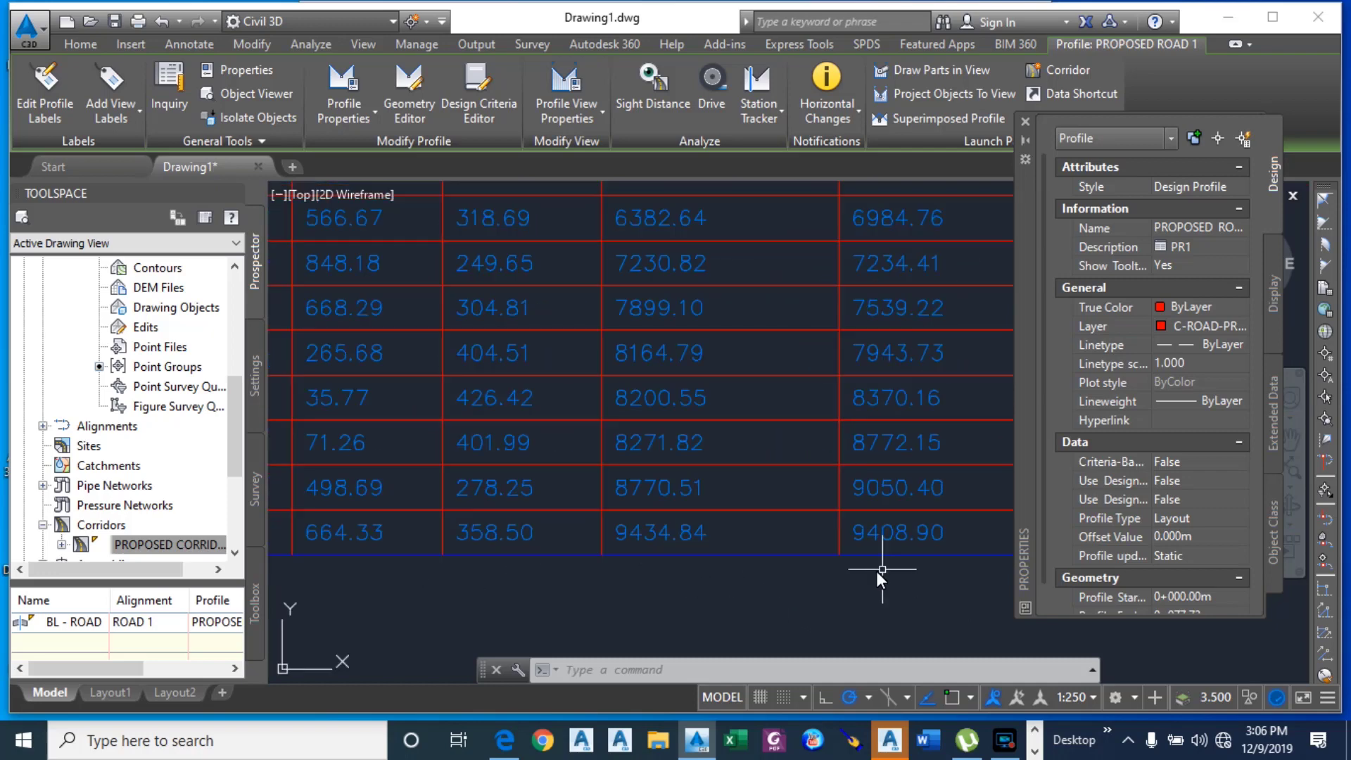
scroll(520, 532, "down", 5)
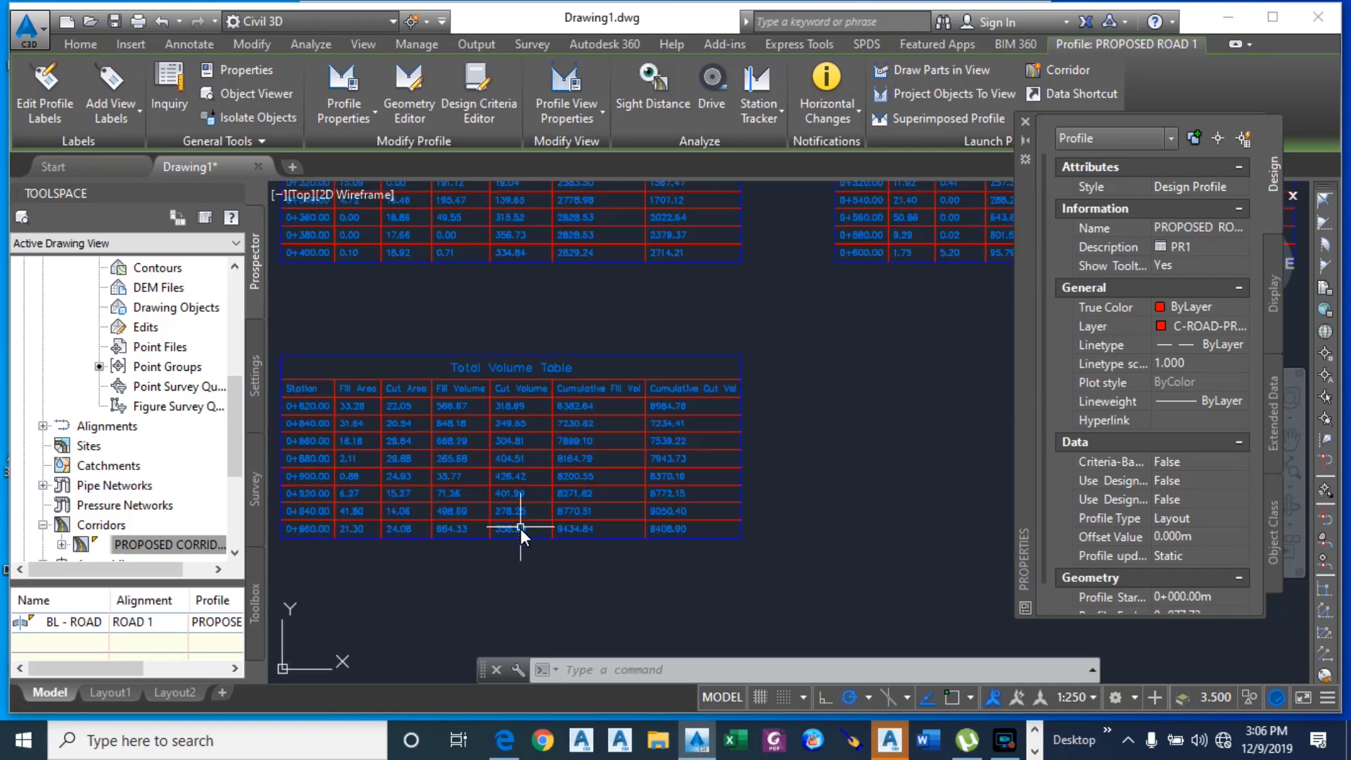
scroll(692, 539, "up", 5)
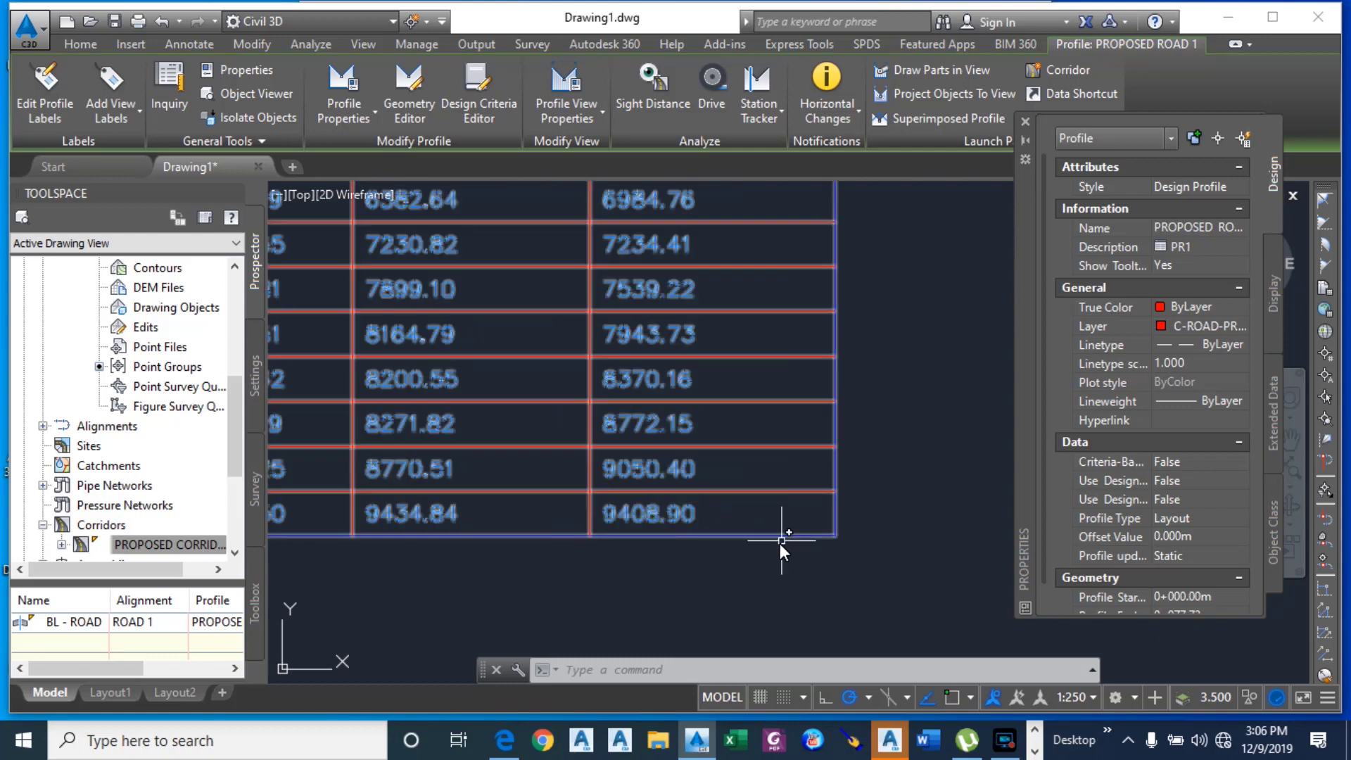
scroll(690, 542, "down", 5)
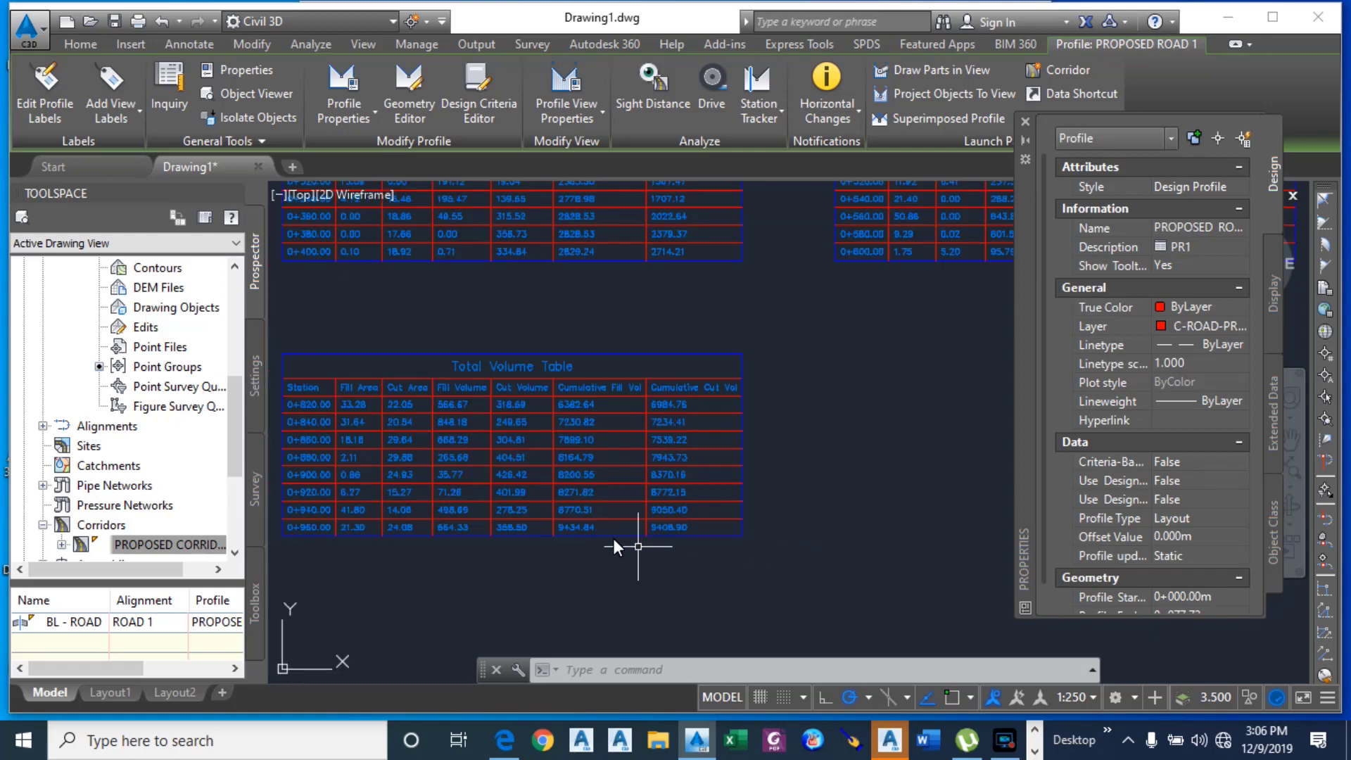
scroll(626, 538, "up", 3)
scroll(781, 563, "down", 5)
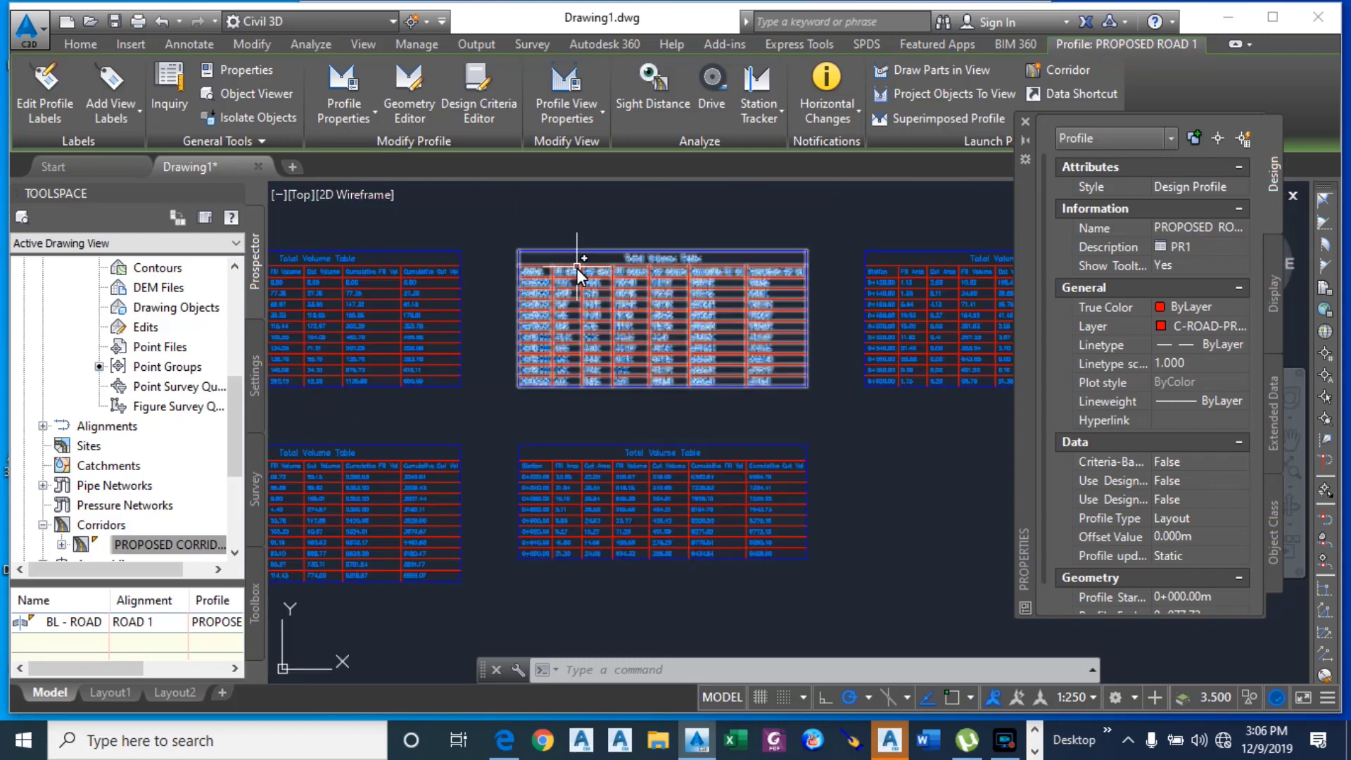
Step: Create a corridor Volume Report for ROAD 1 using SL Collection - 1 and Material List - (1), from station 0+000.00 to 0+977.54
left_click(73, 44)
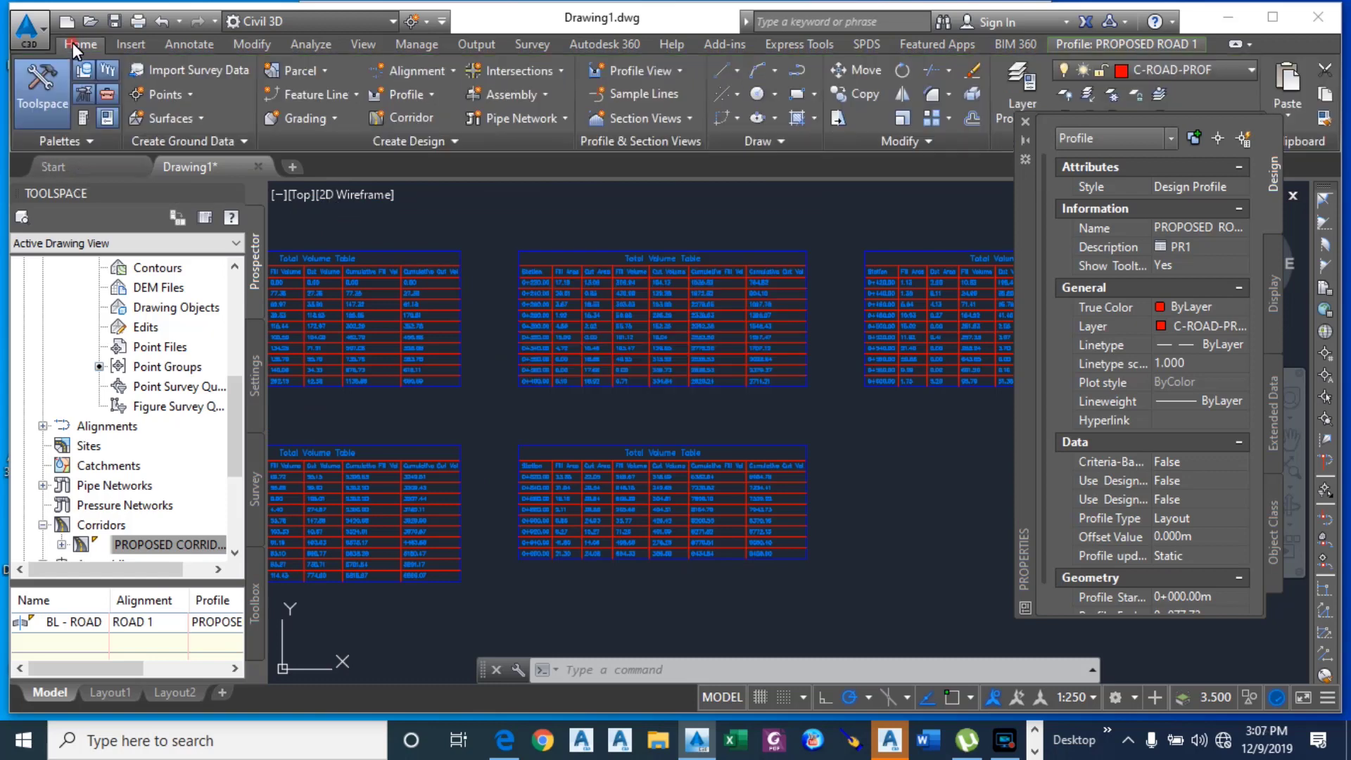
left_click(108, 96)
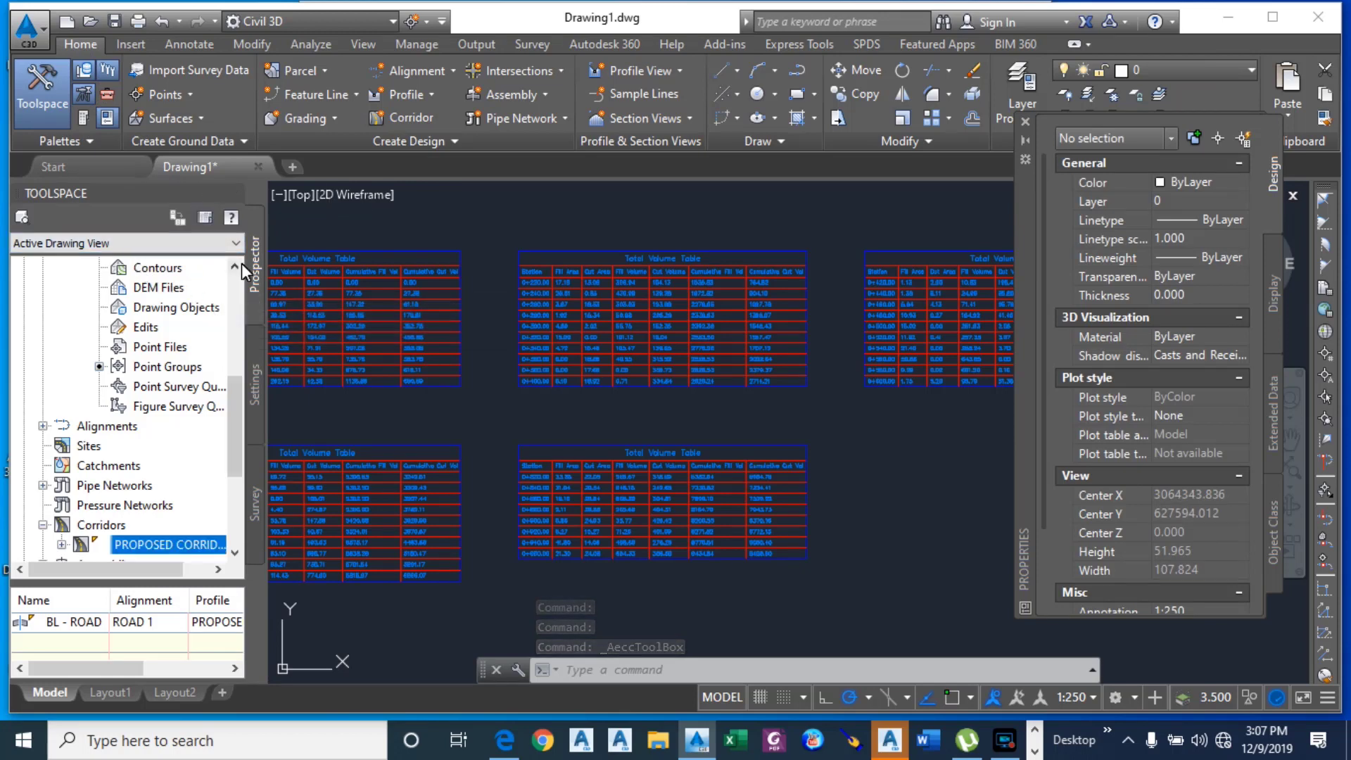
left_click(108, 96)
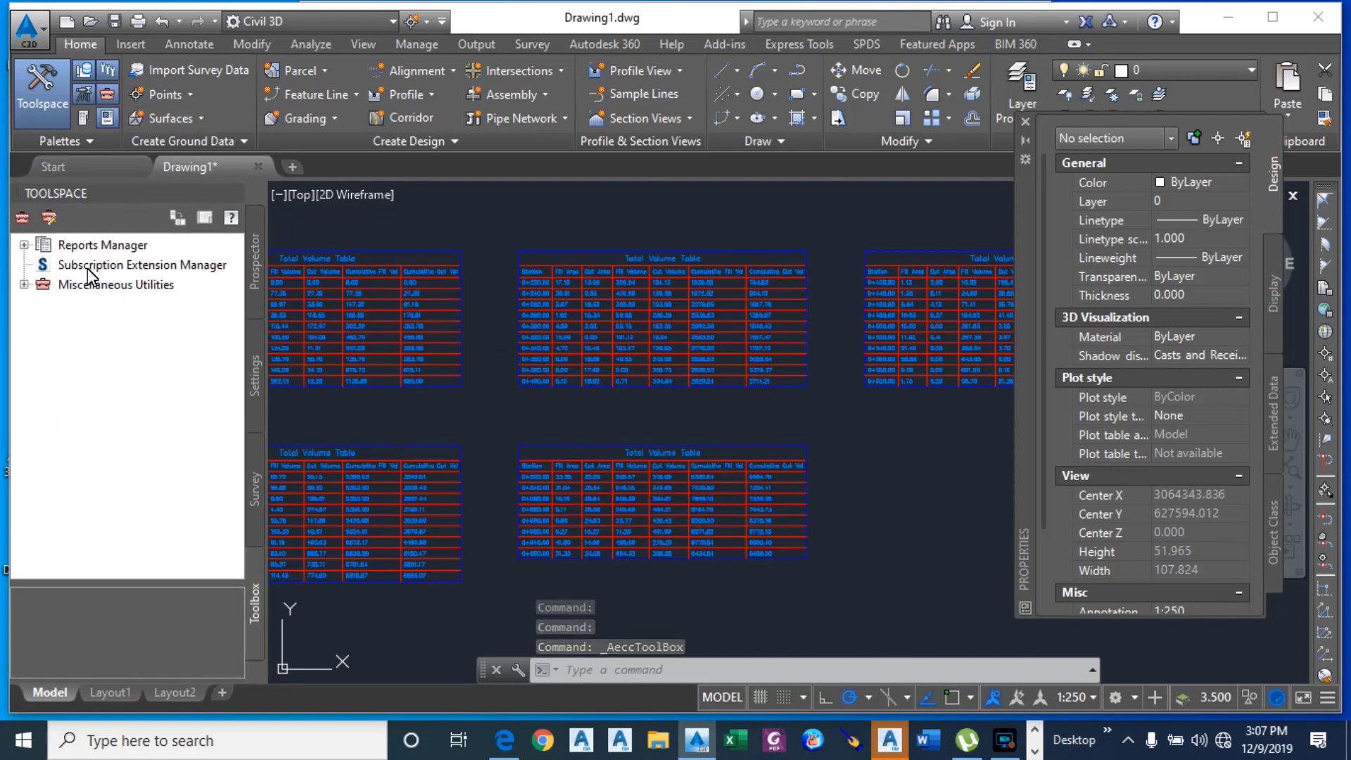
double_click(87, 248)
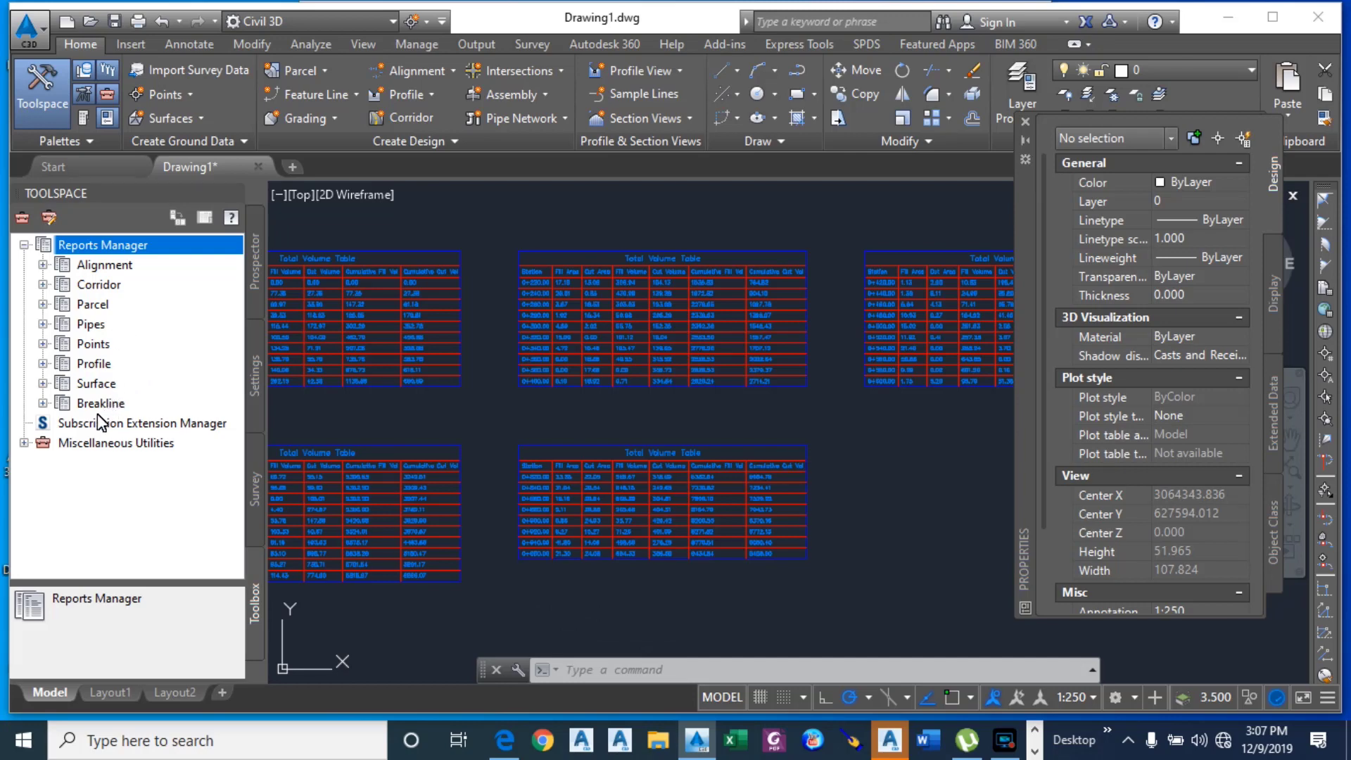
left_click(43, 284)
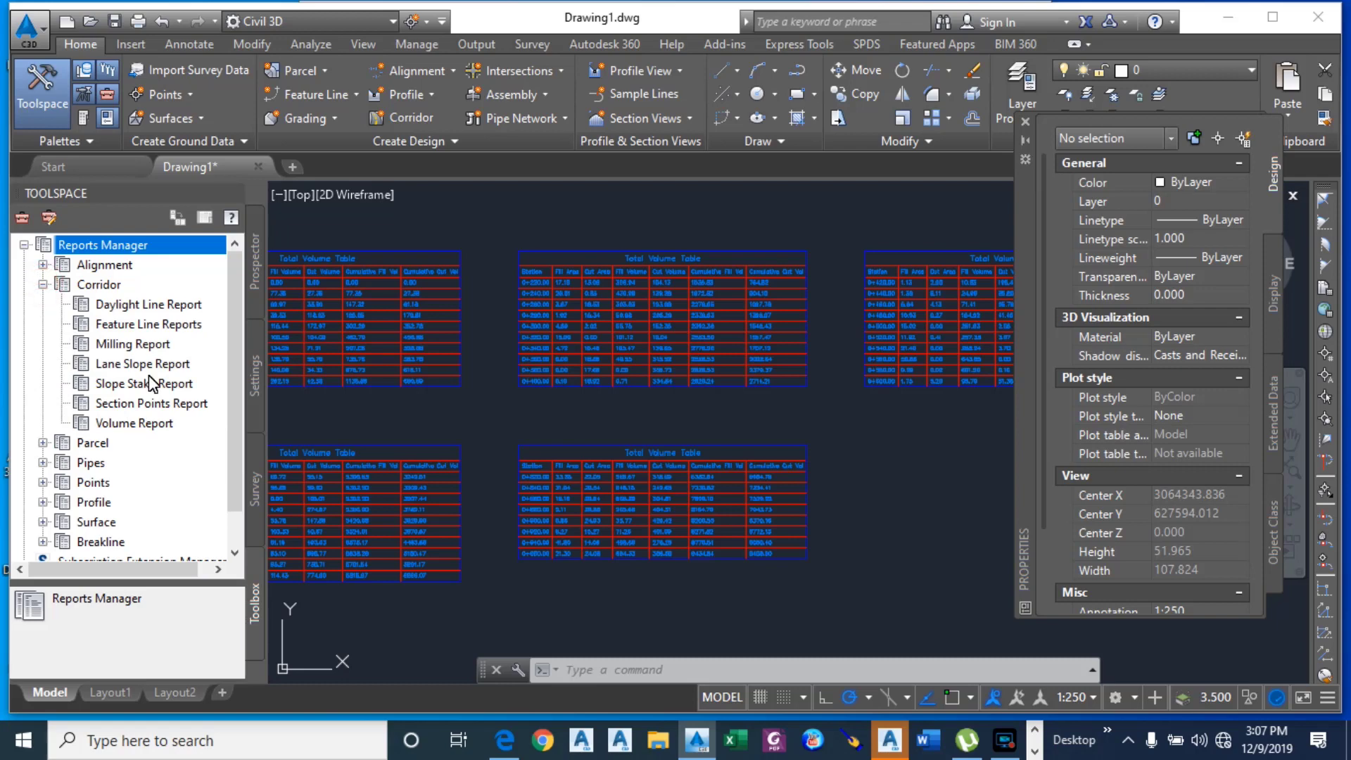
left_click(112, 425)
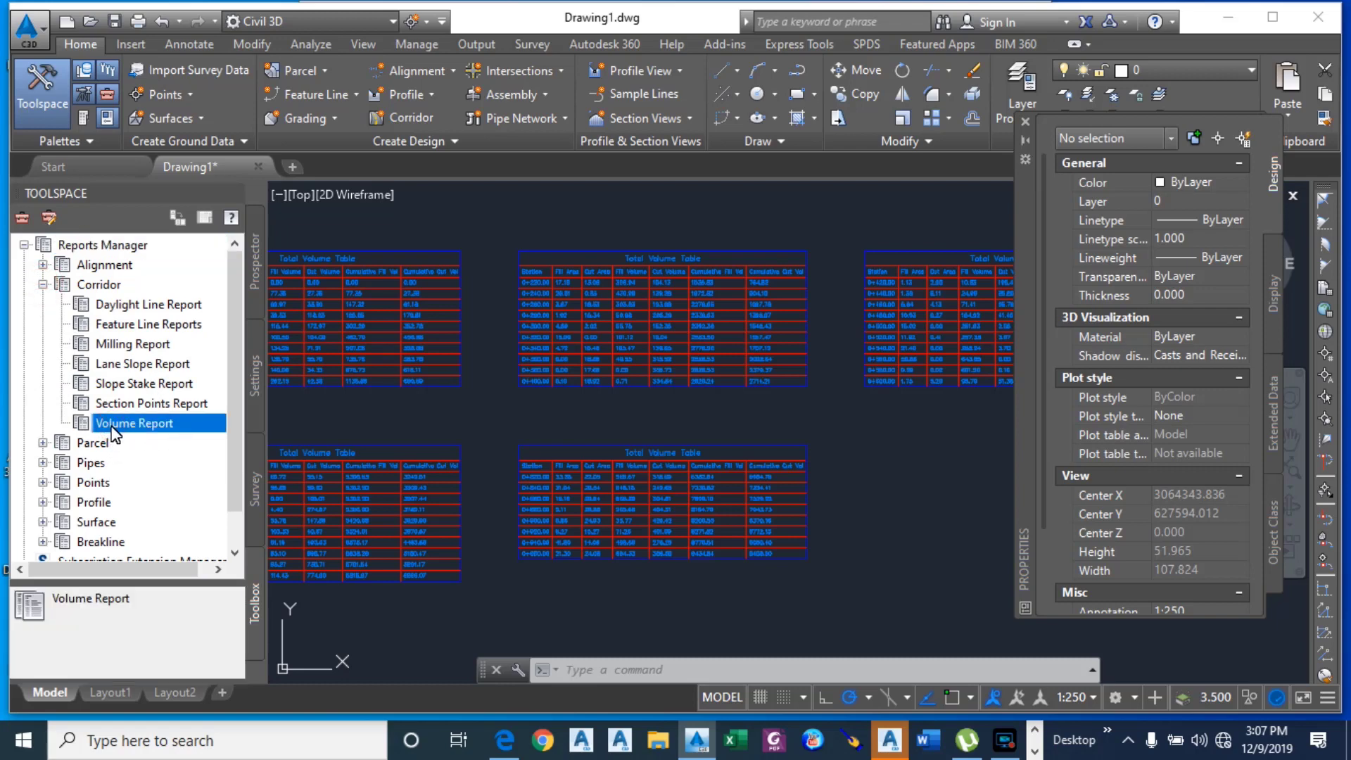
right_click(114, 426)
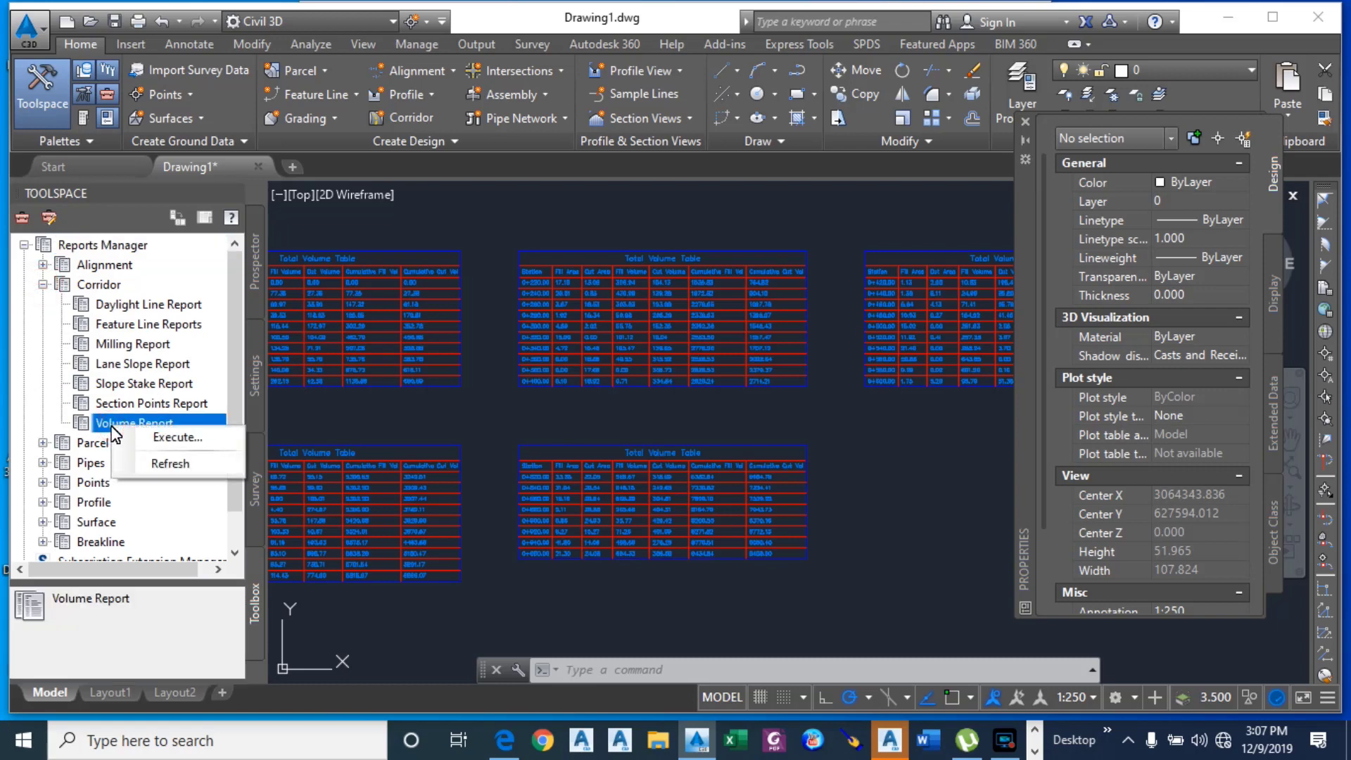
left_click(176, 437)
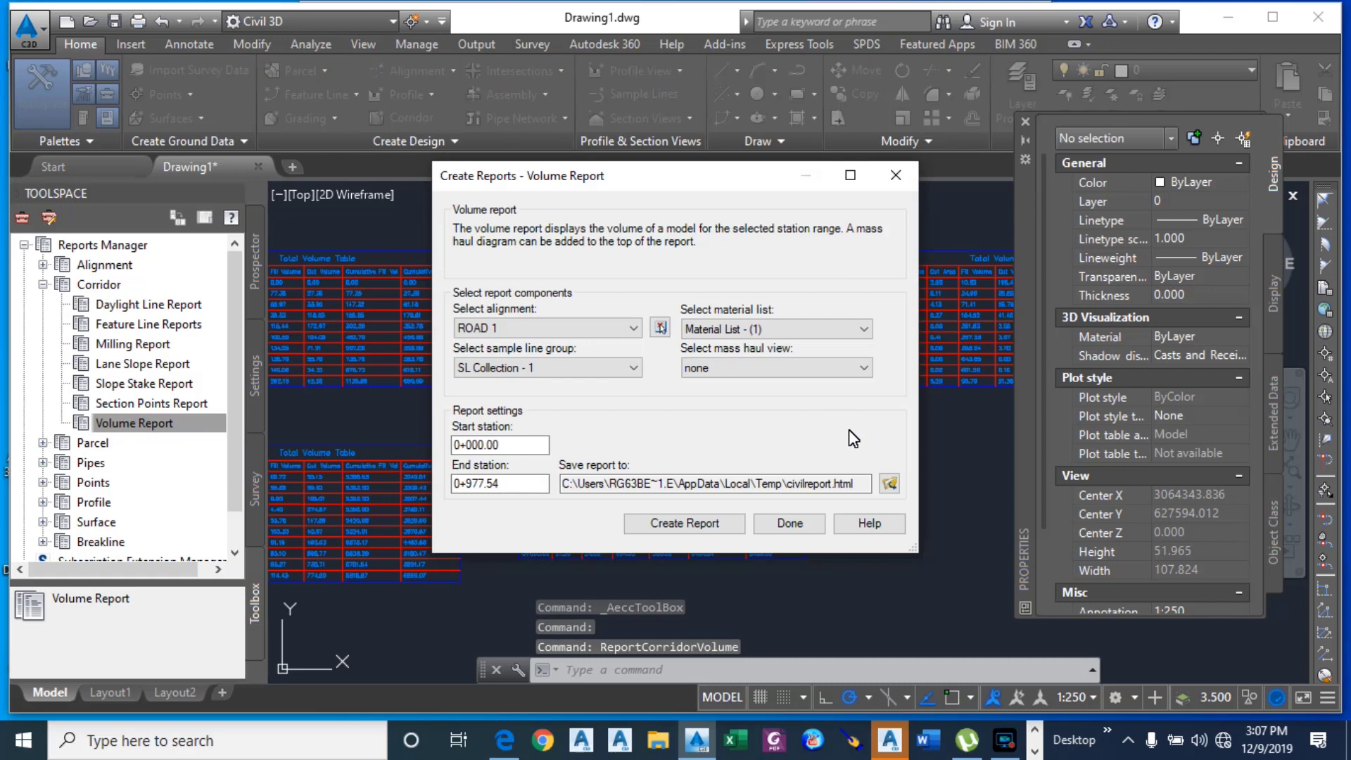
left_click(704, 523)
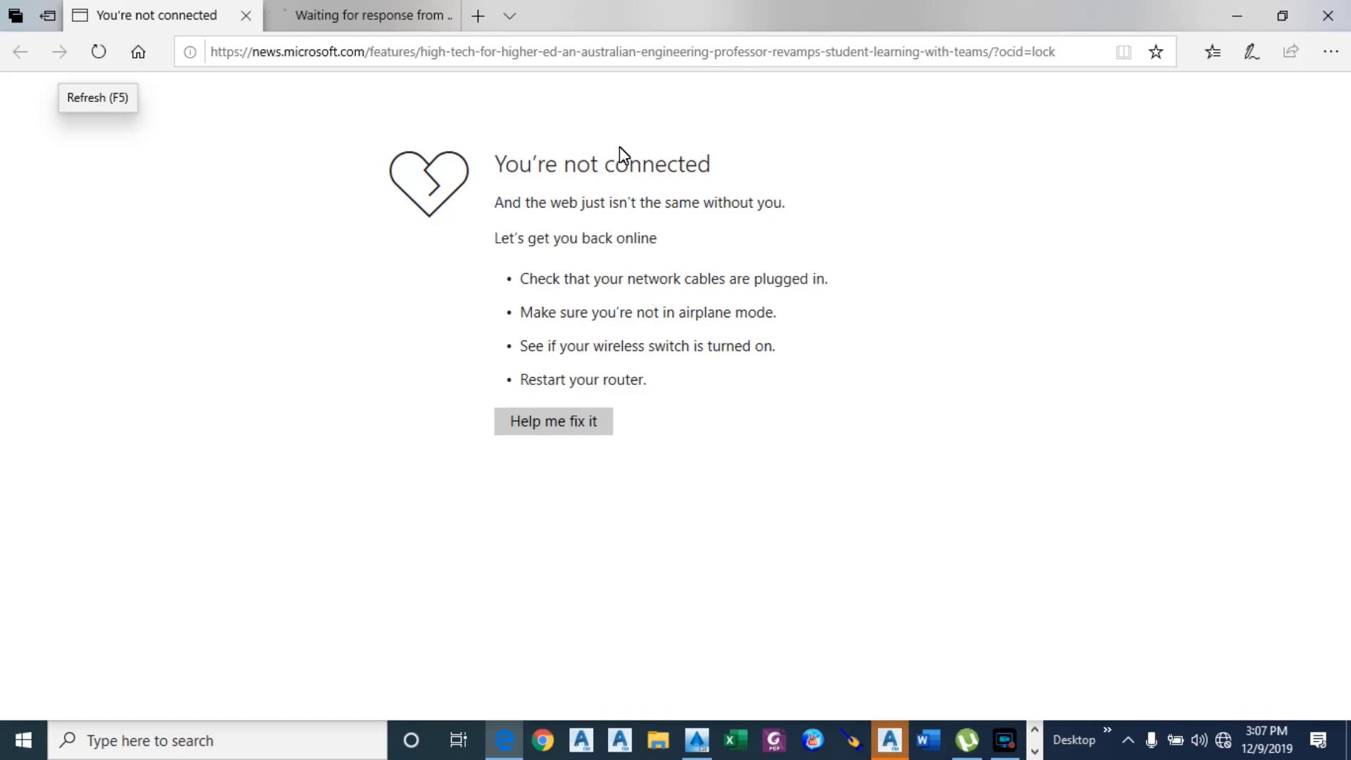
Step: Review the generated volume report in the browser down to station 0+960.00, highlighting its final cumulative net volume
left_click(394, 19)
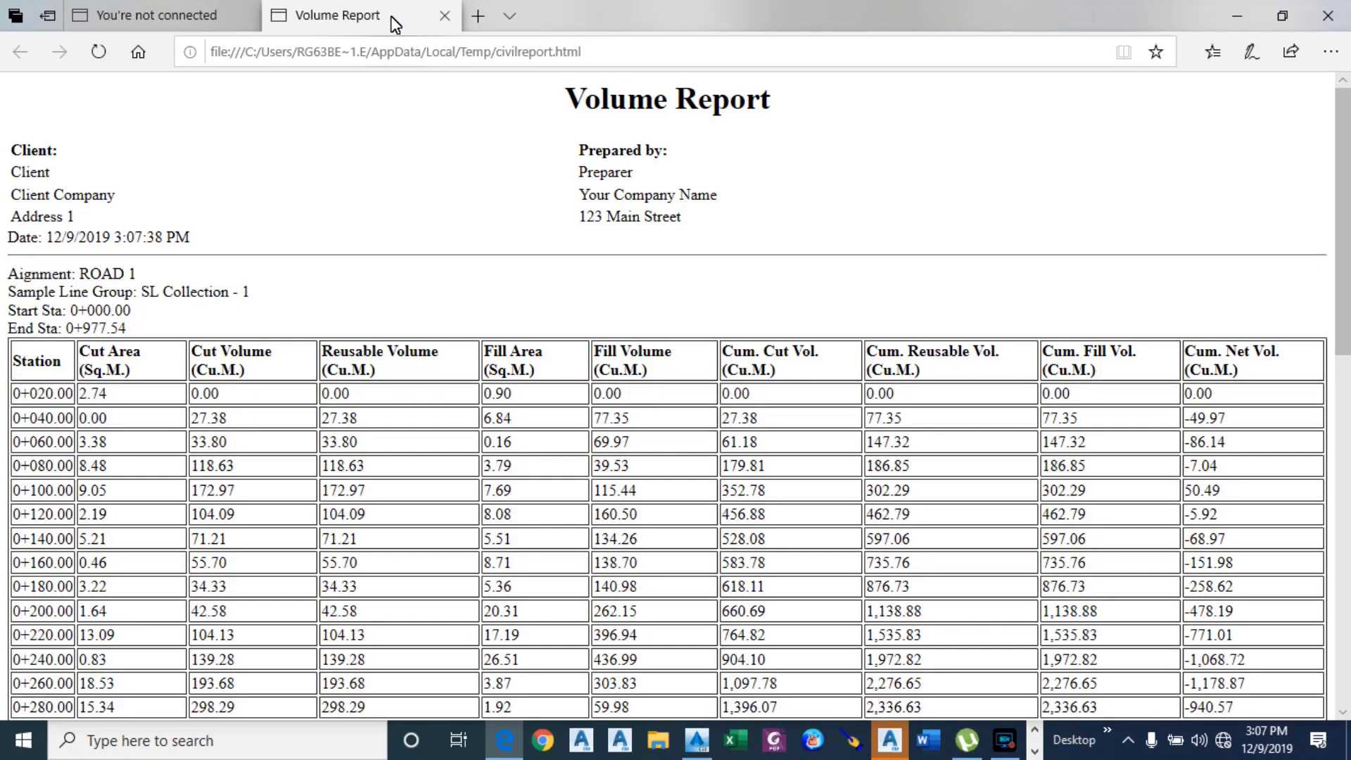
scroll(1076, 292, "down", 8)
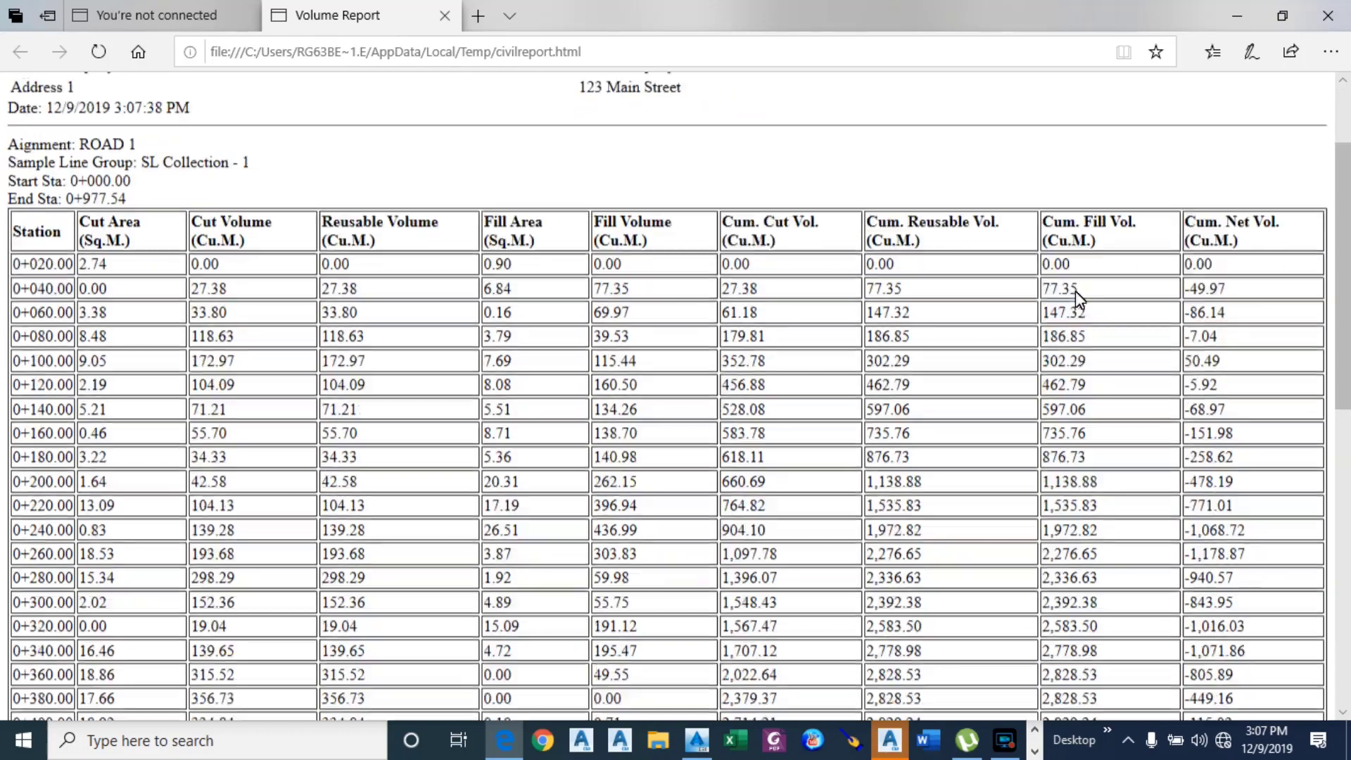
scroll(1076, 290, "down", 4)
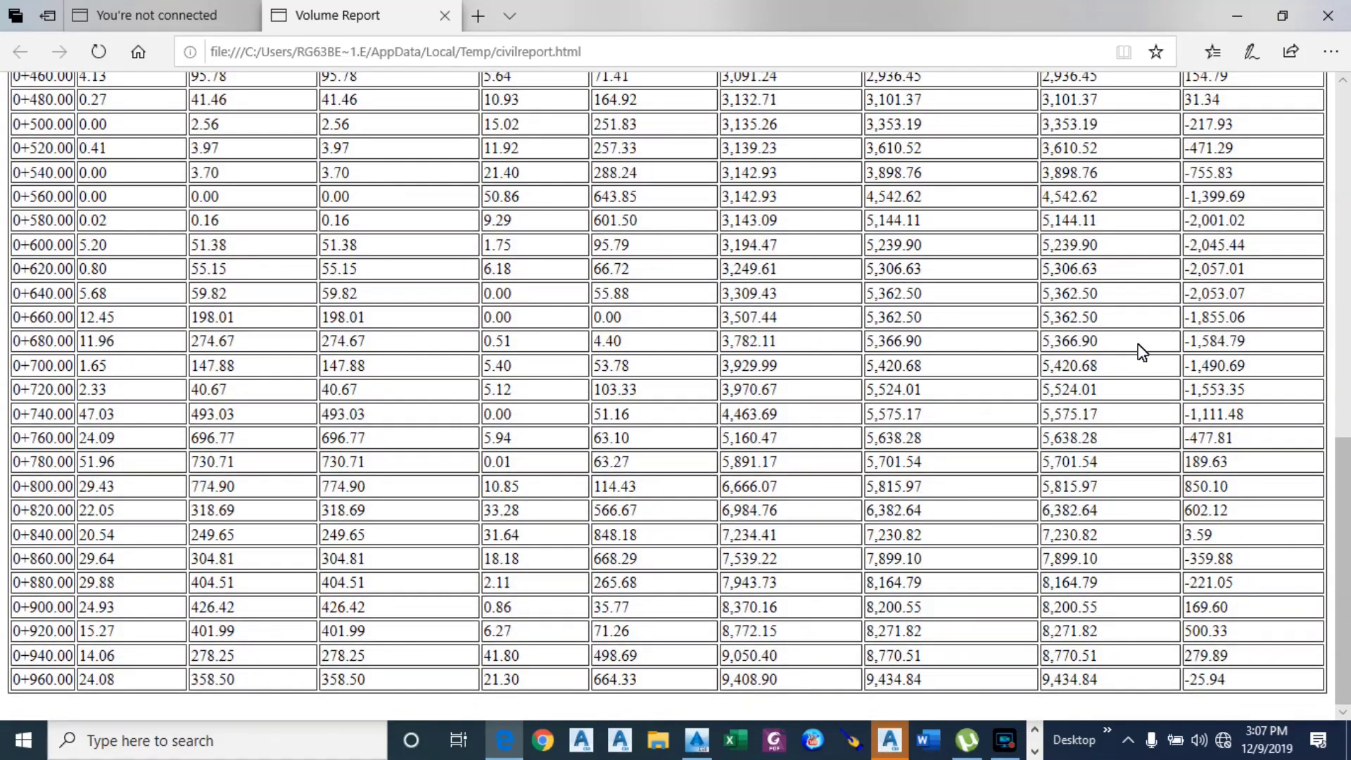
left_click(1242, 681)
left_click_drag(1242, 681, 1173, 682)
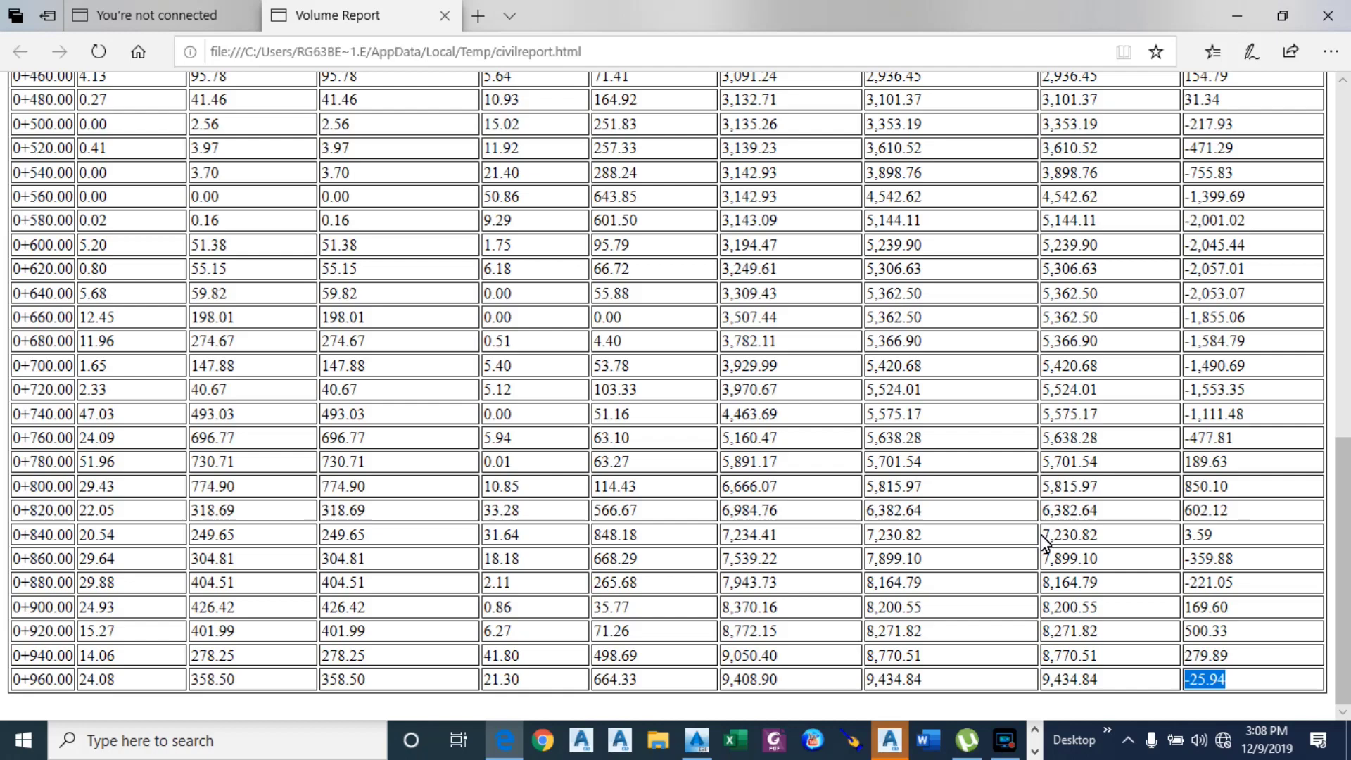
scroll(1044, 542, "up", 15)
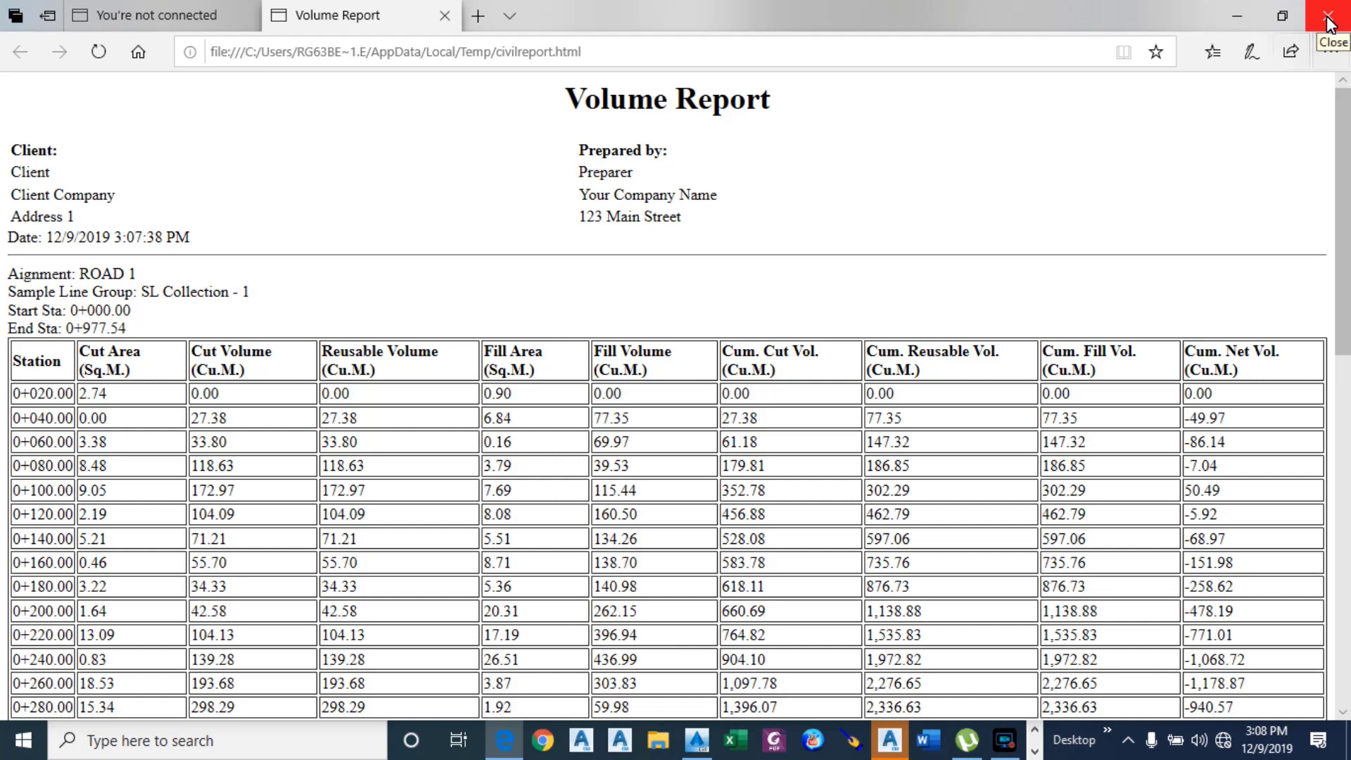
Step: Close the browser report and finish the volume report dialog to return to the drawing's total volume tables
left_click(1327, 21)
left_click(1327, 22)
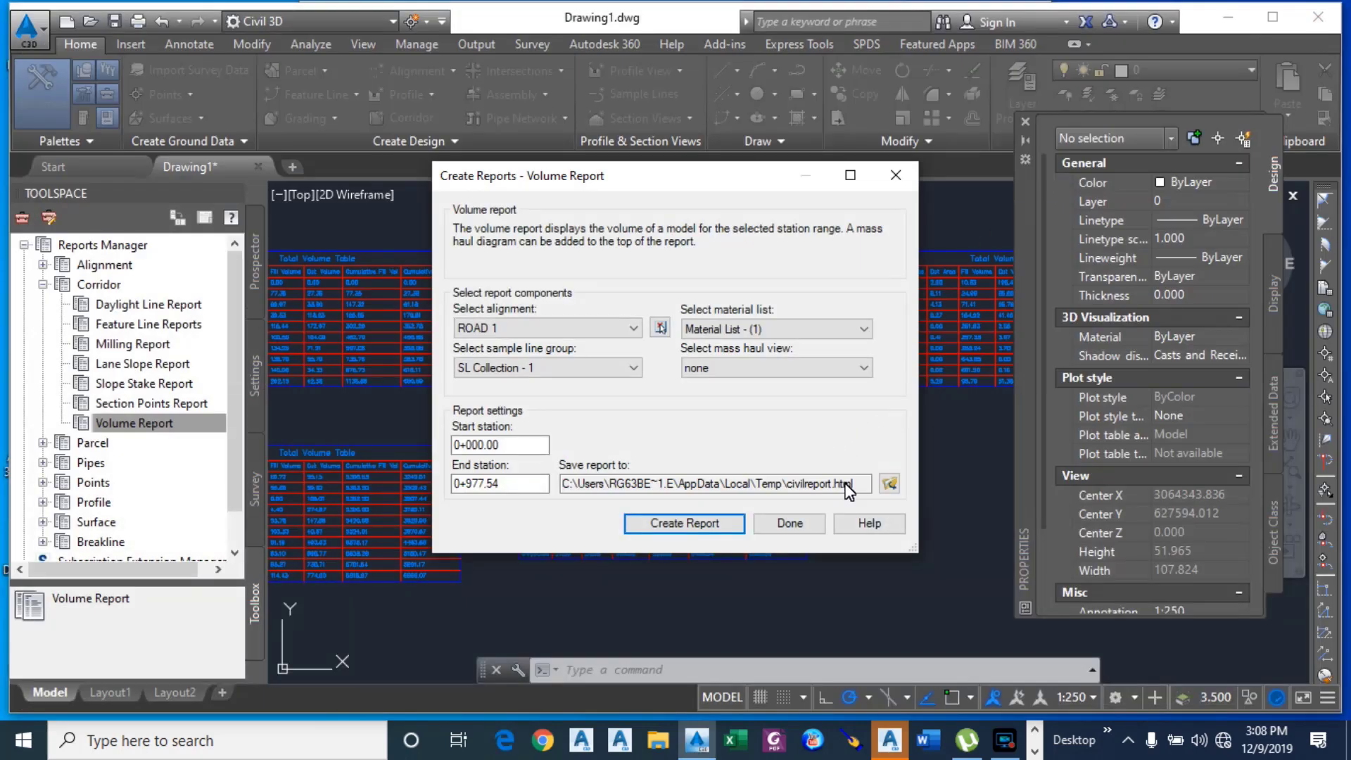
left_click(787, 522)
left_click(808, 353)
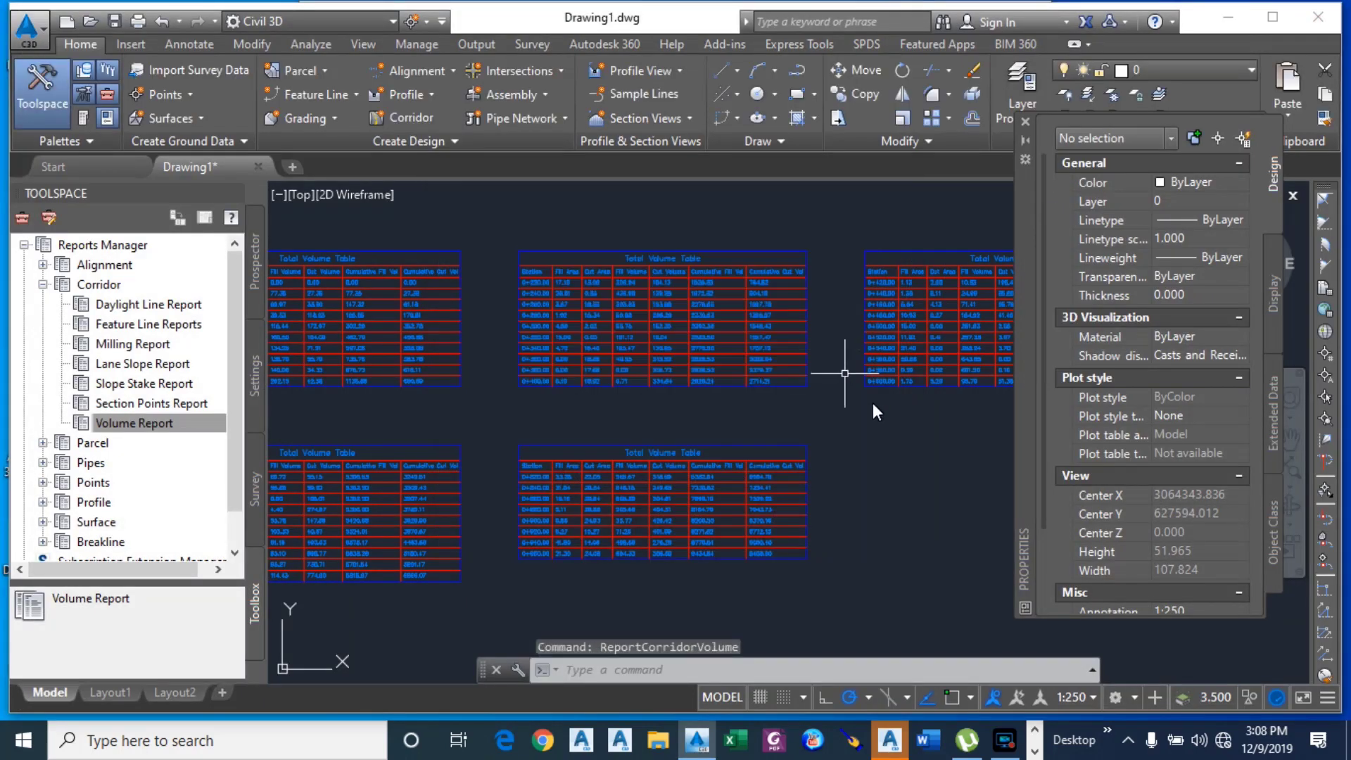
scroll(791, 414, "down", 5)
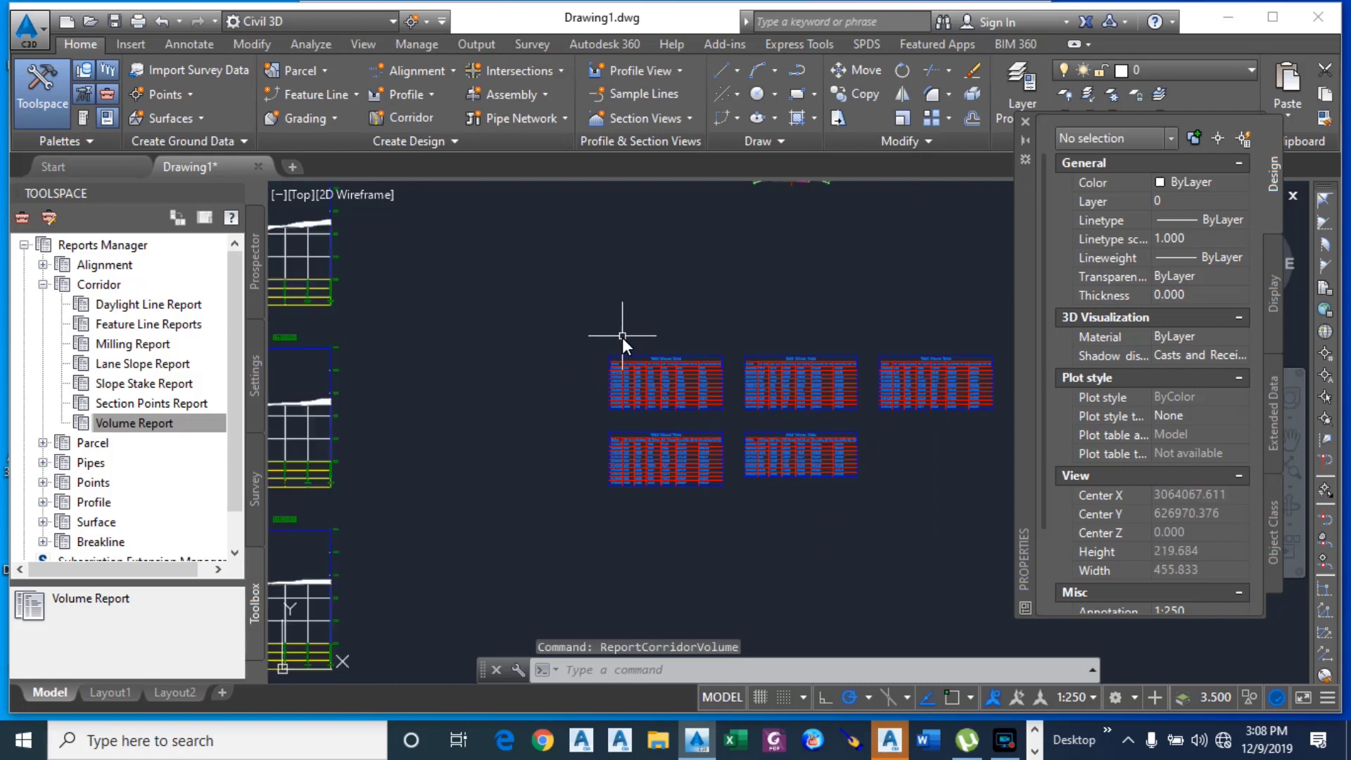
Step: Start a Drive through PROPOSED CORRIDOR 1 along its Back_Curb feature line
scroll(538, 308, "down", 2)
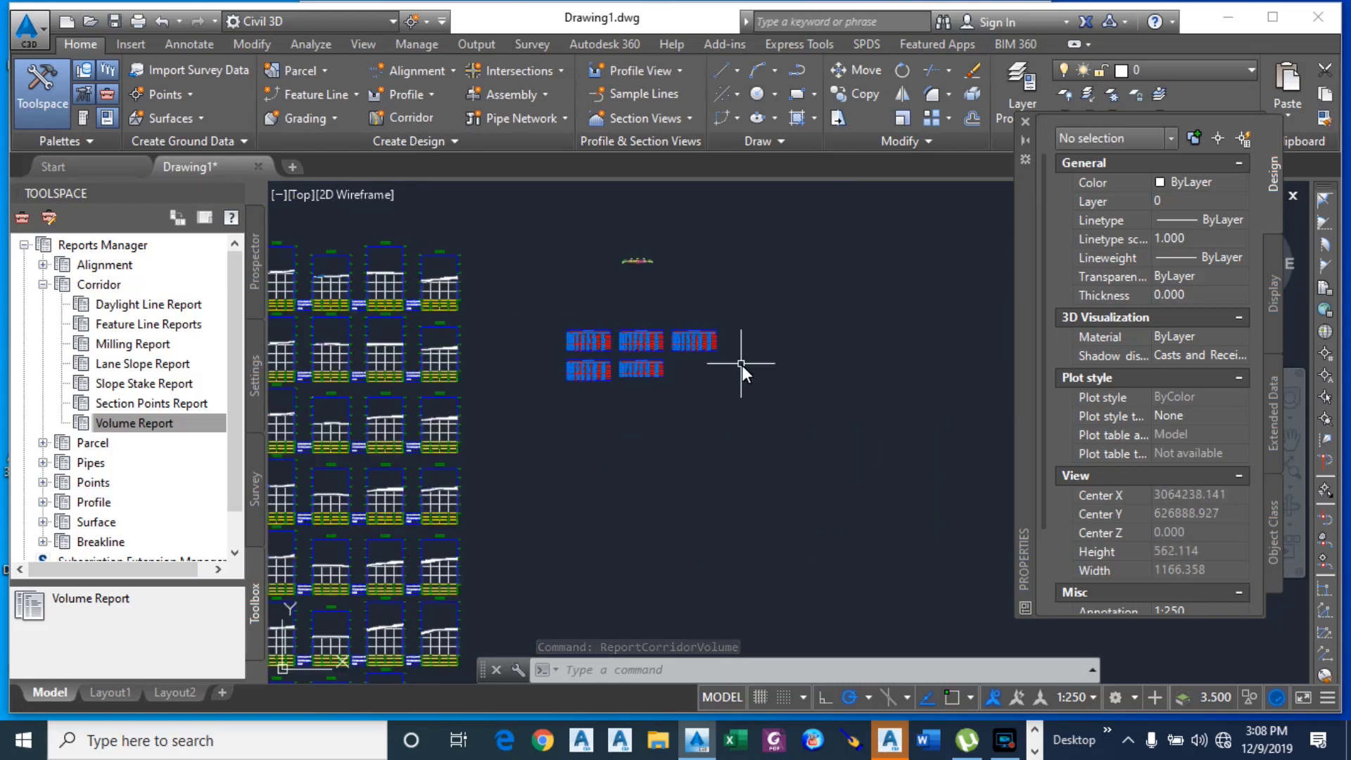
scroll(746, 299, "down", 6)
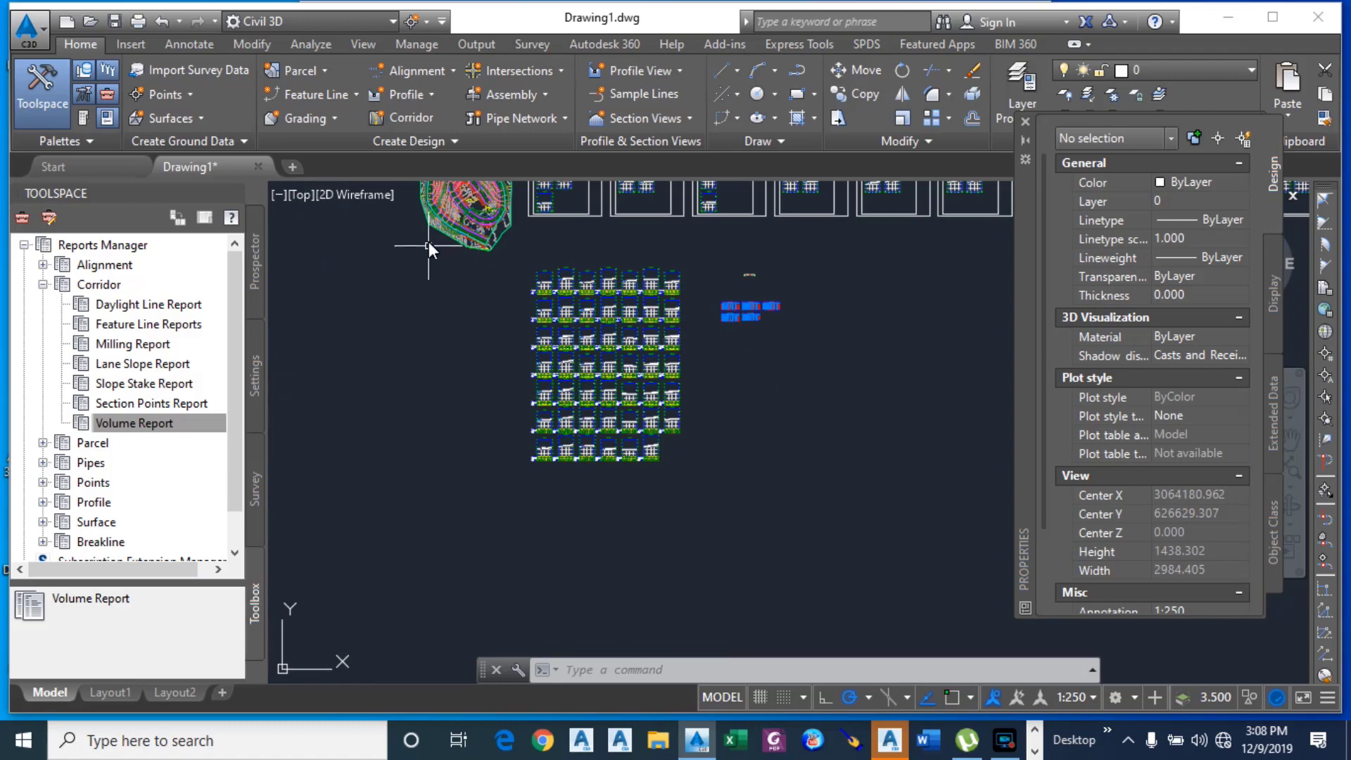
scroll(437, 195, "up", 5)
scroll(518, 365, "down", 2)
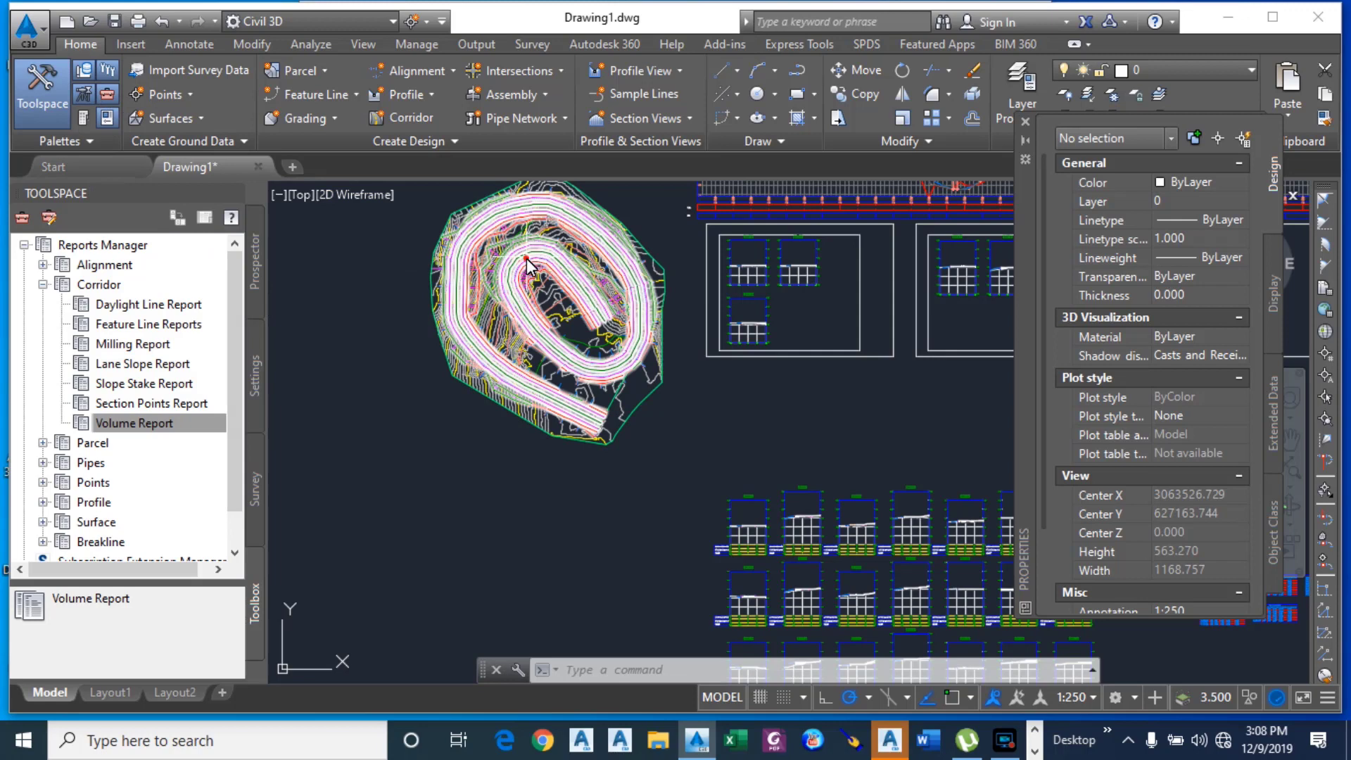
left_click(526, 260)
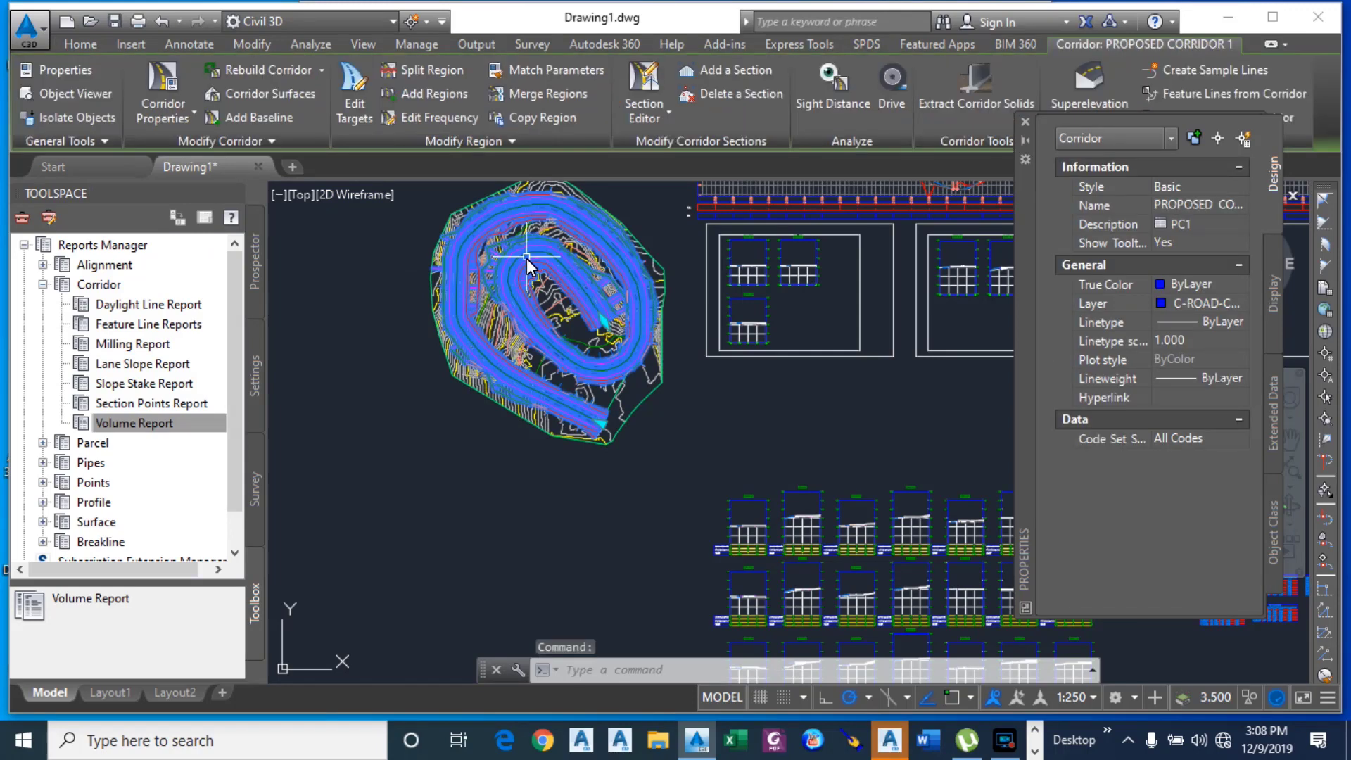
right_click(526, 259)
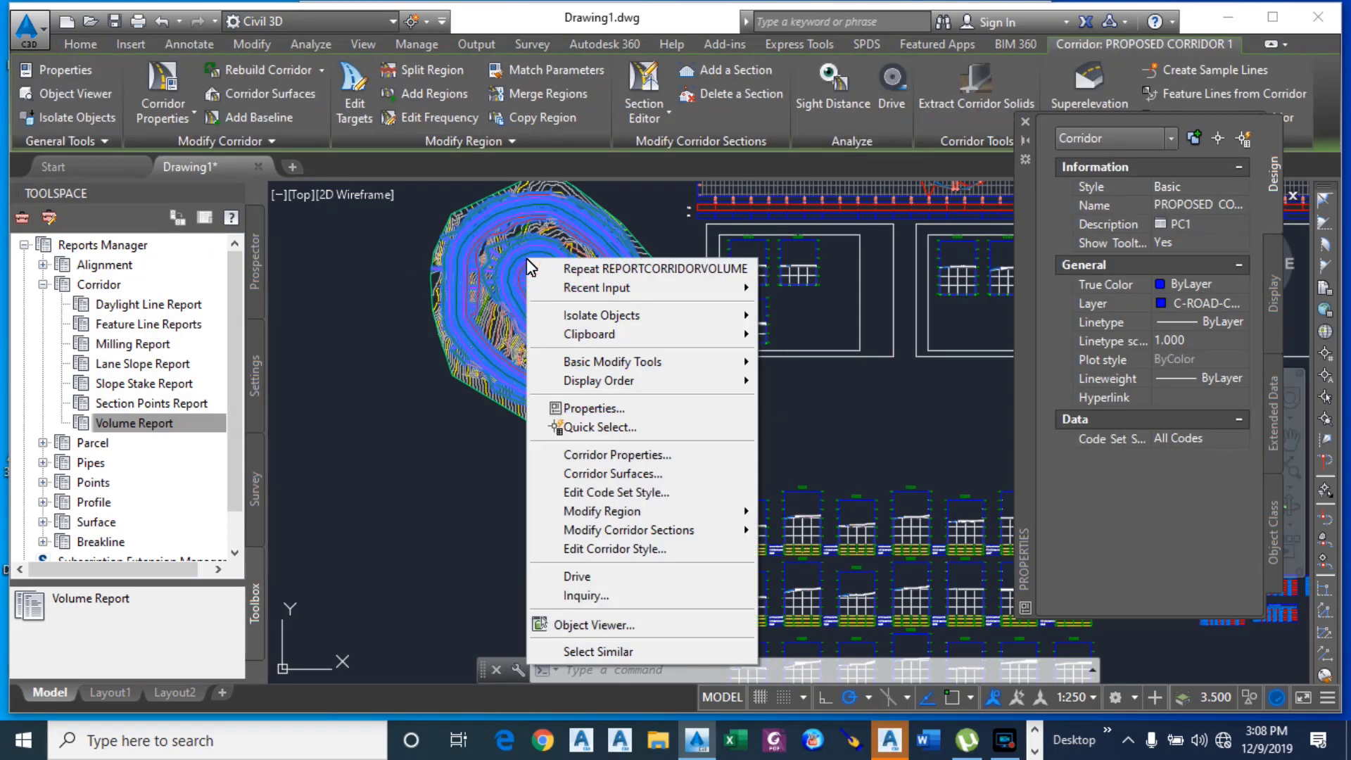
left_click(623, 577)
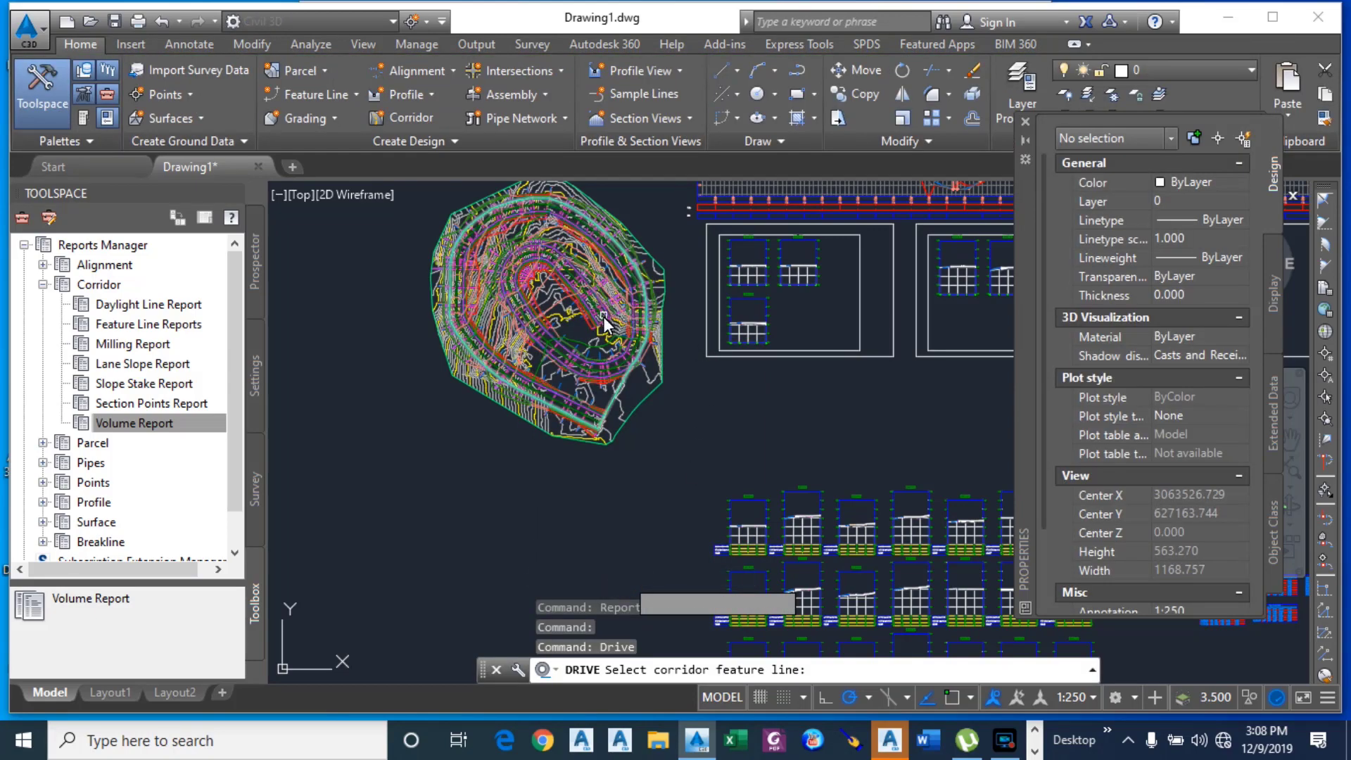
left_click(631, 300)
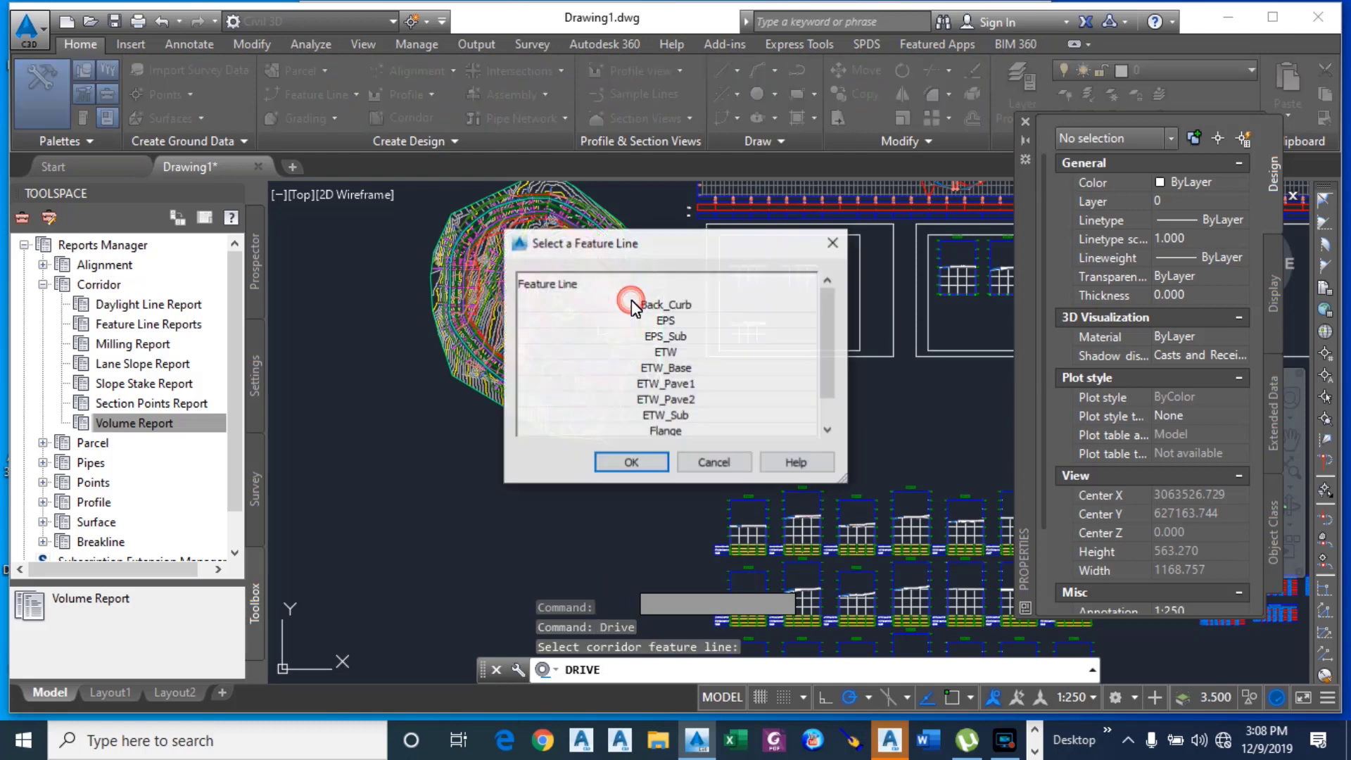
left_click(629, 462)
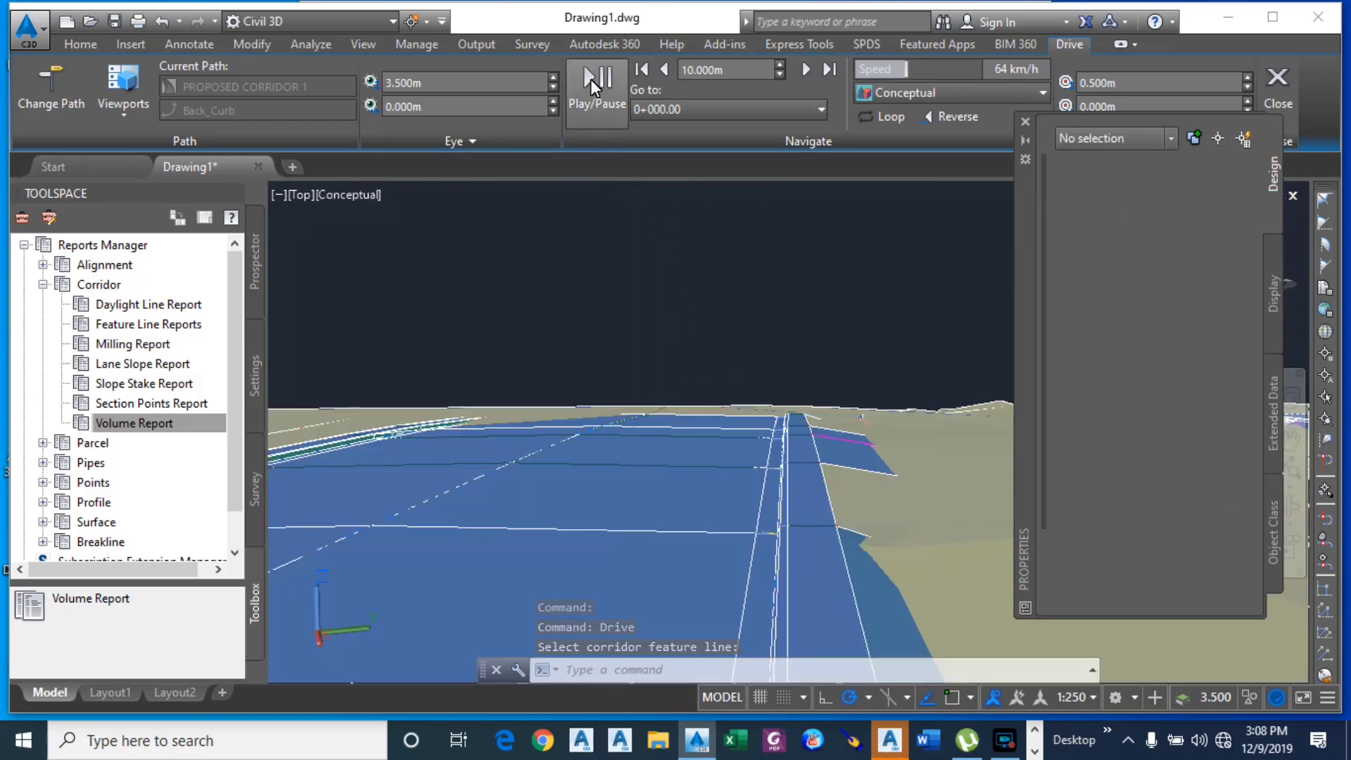
Step: Set the drive's eye offset to -5.000 m, keeping the camera over the carriageway
left_click(553, 103)
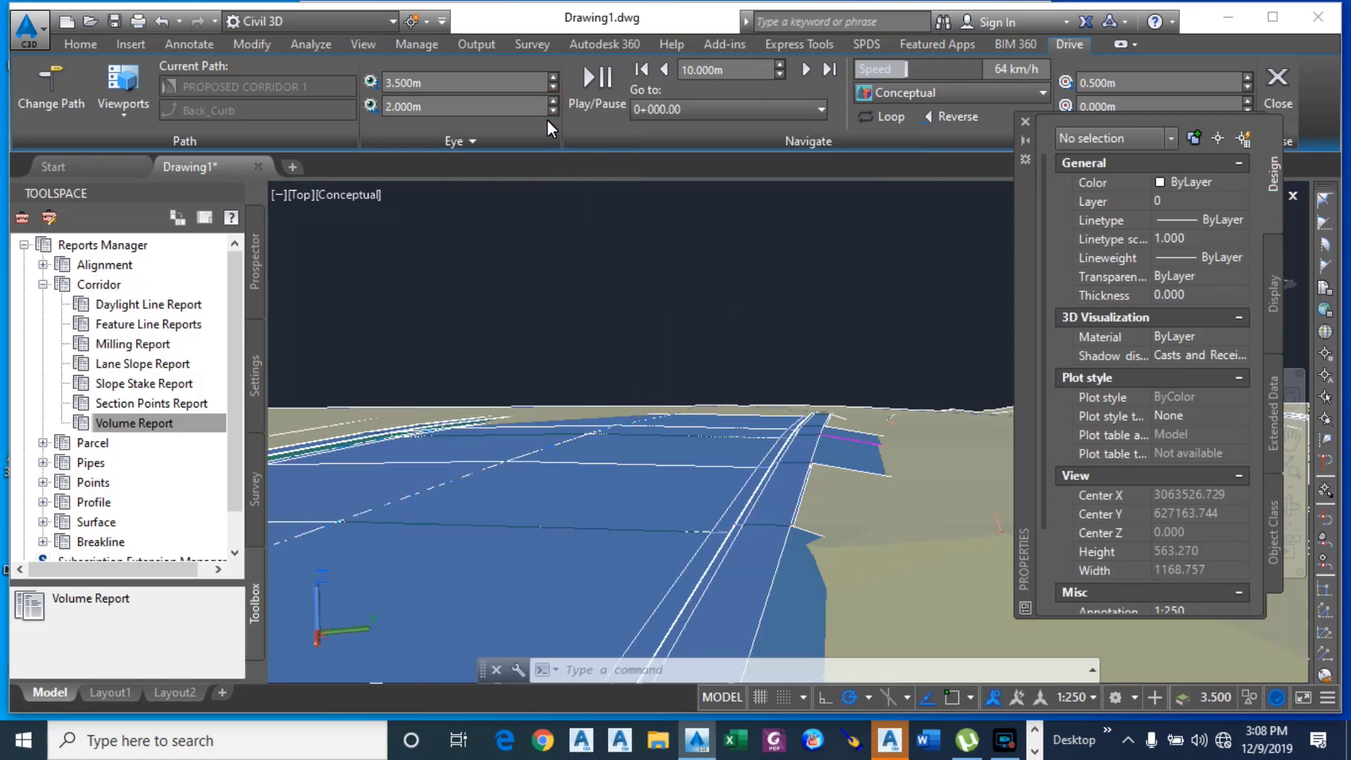
left_click(552, 111)
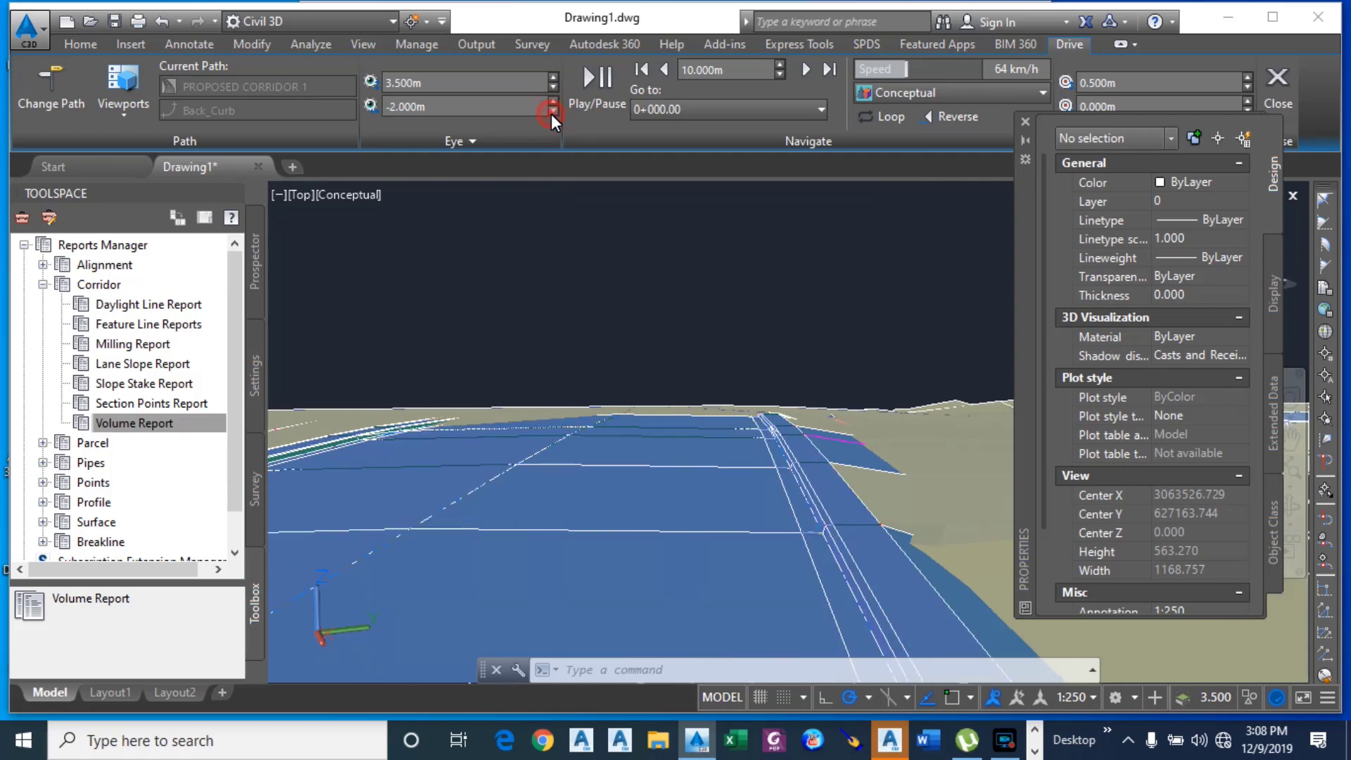
left_click(552, 112)
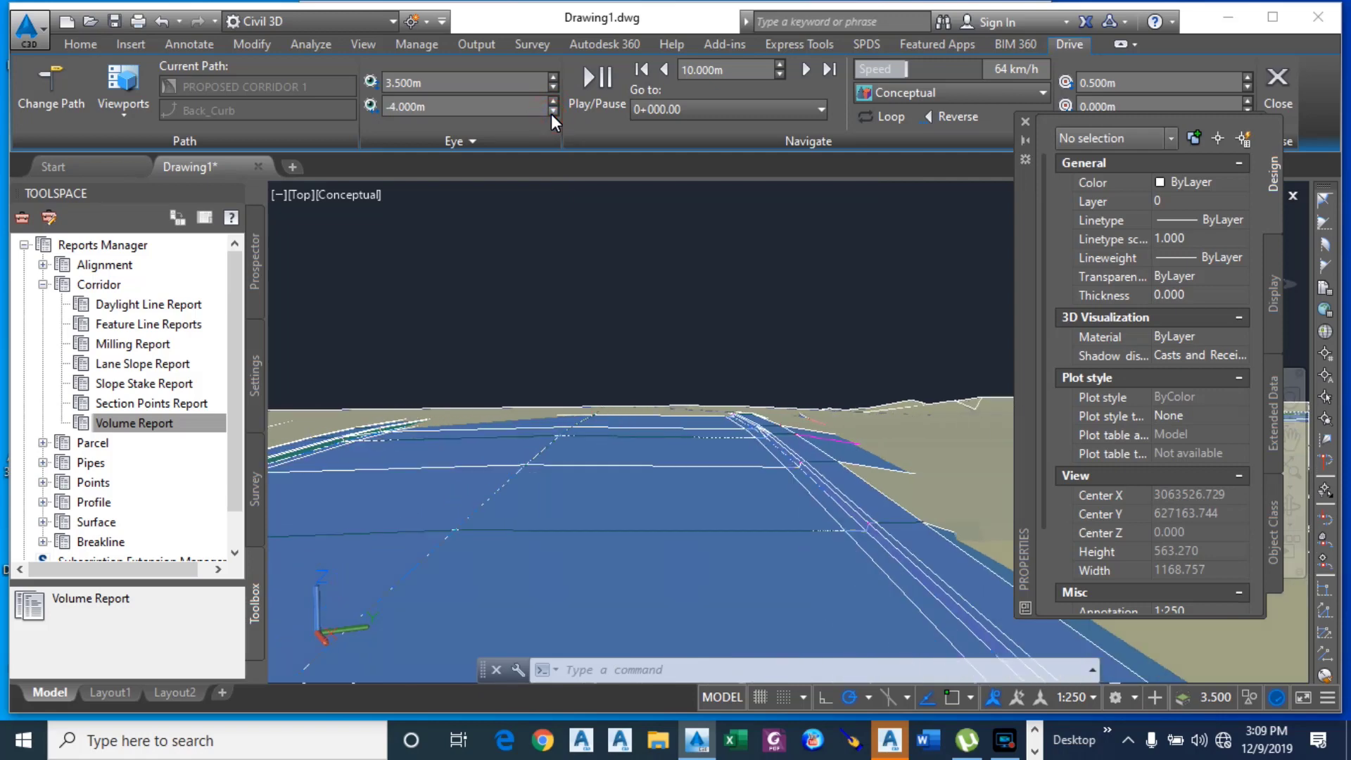
left_click(552, 111)
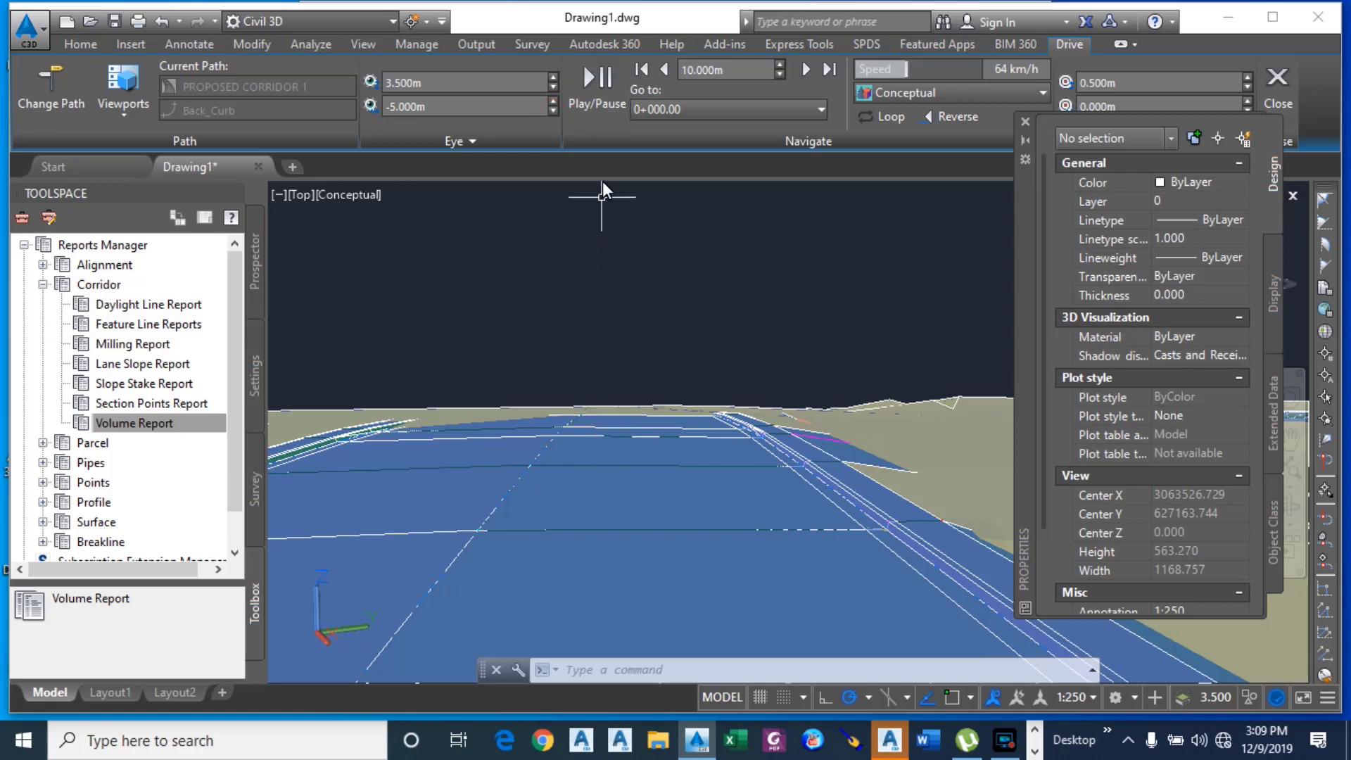
Step: Play the Back_Curb drive-through to its end, replay it with the Properties palette closed, and pause it
left_click(587, 81)
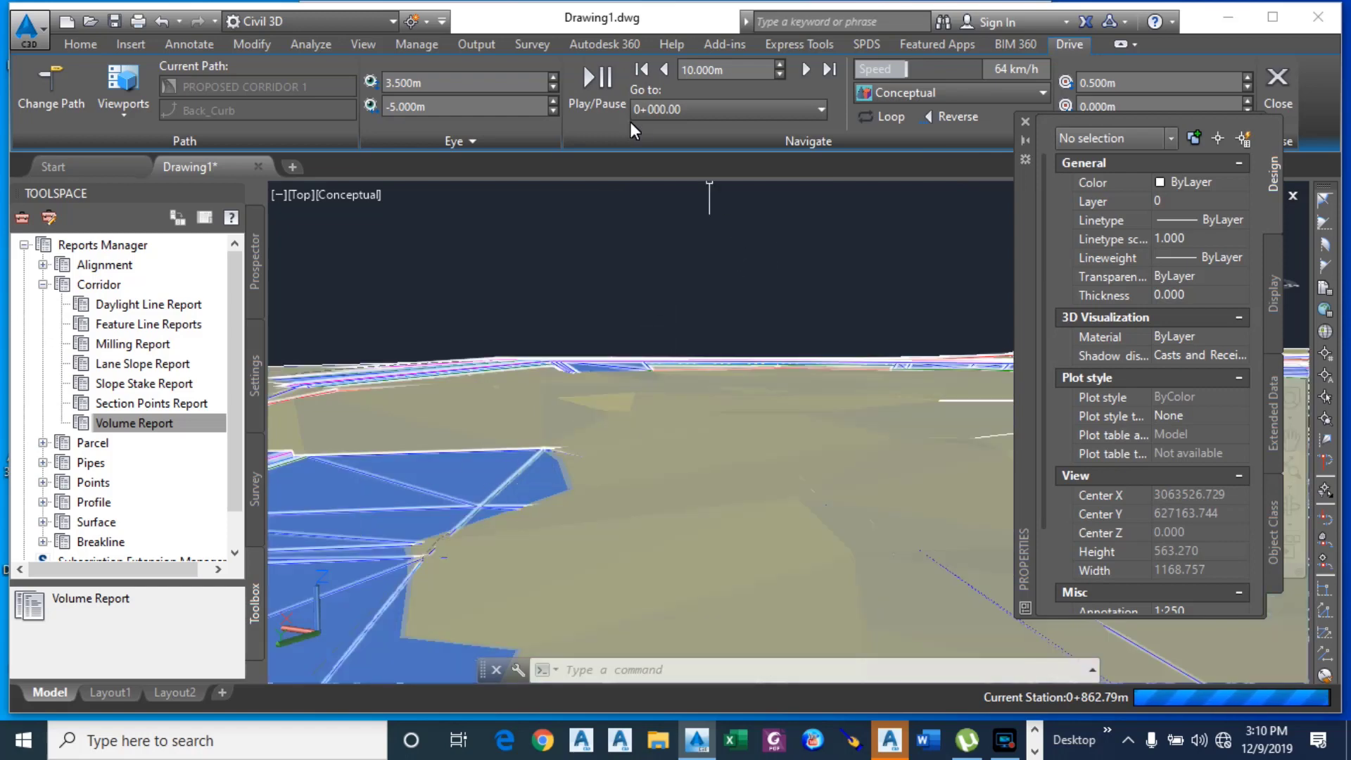
left_click(591, 81)
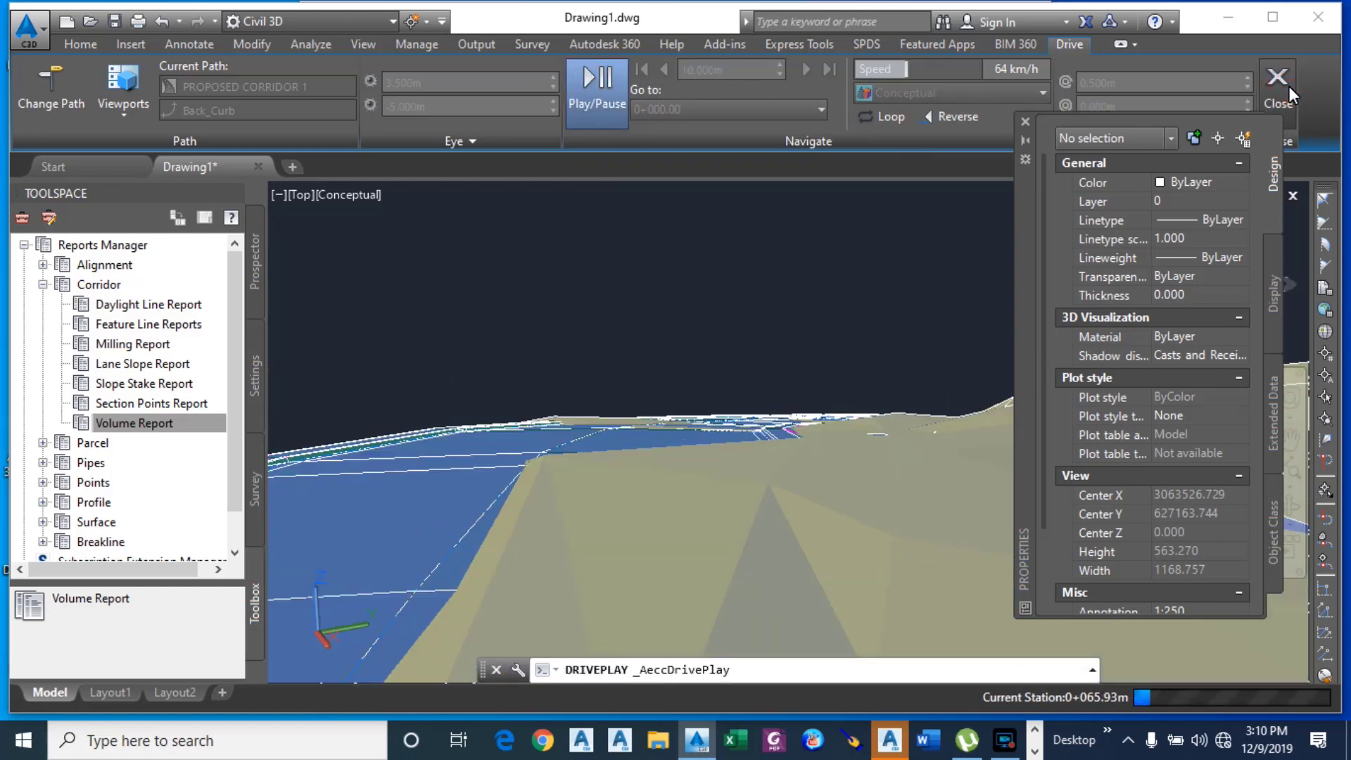
left_click(1025, 121)
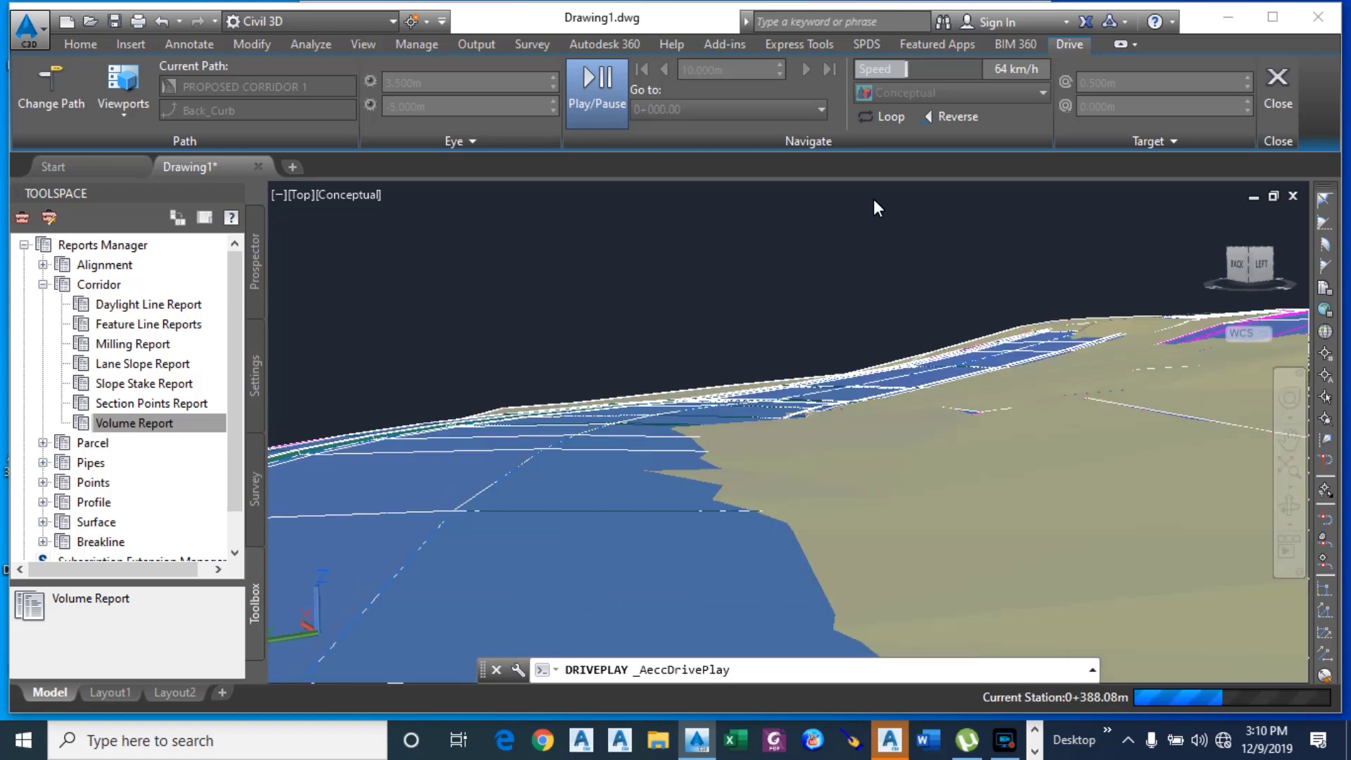
left_click(601, 90)
Step: Exit drive mode and return to the 2D Wireframe plan view of the drawing
left_click(1278, 103)
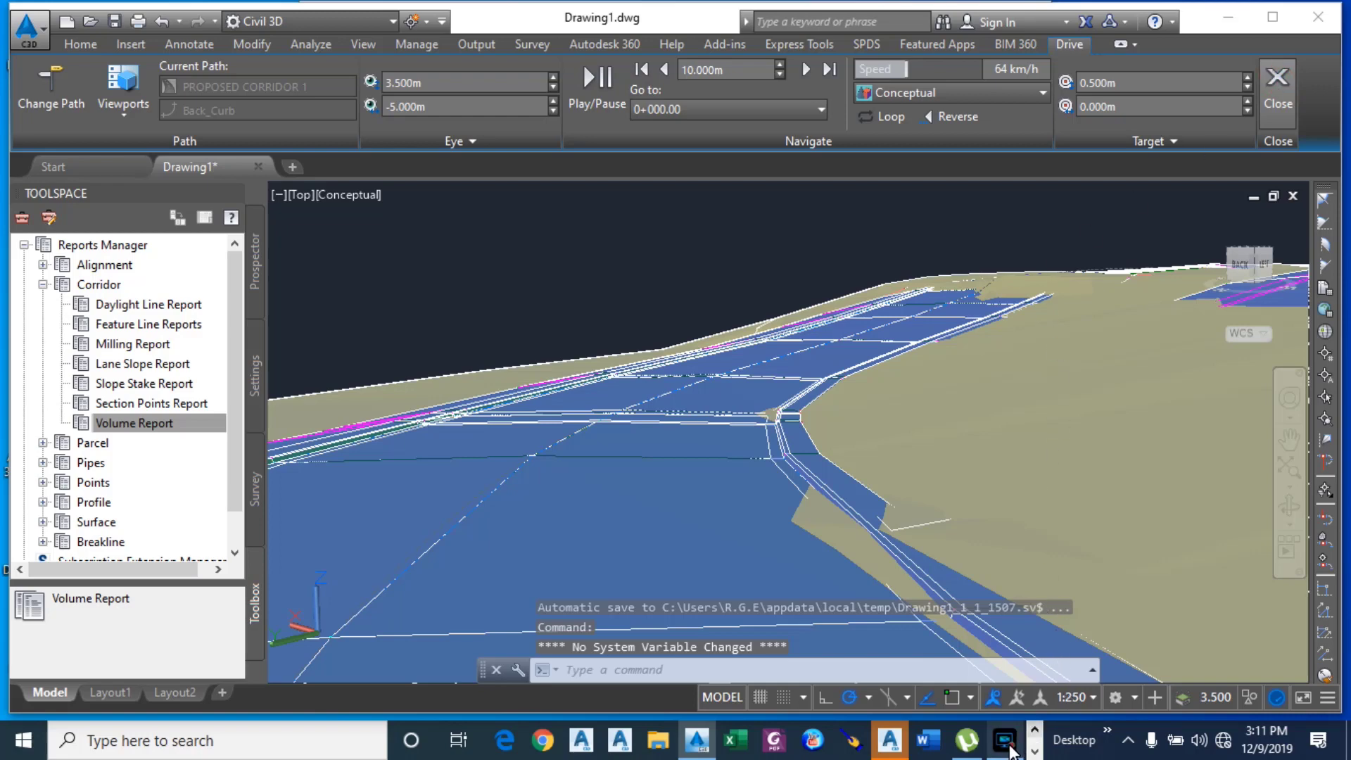
mouse_move(1010, 750)
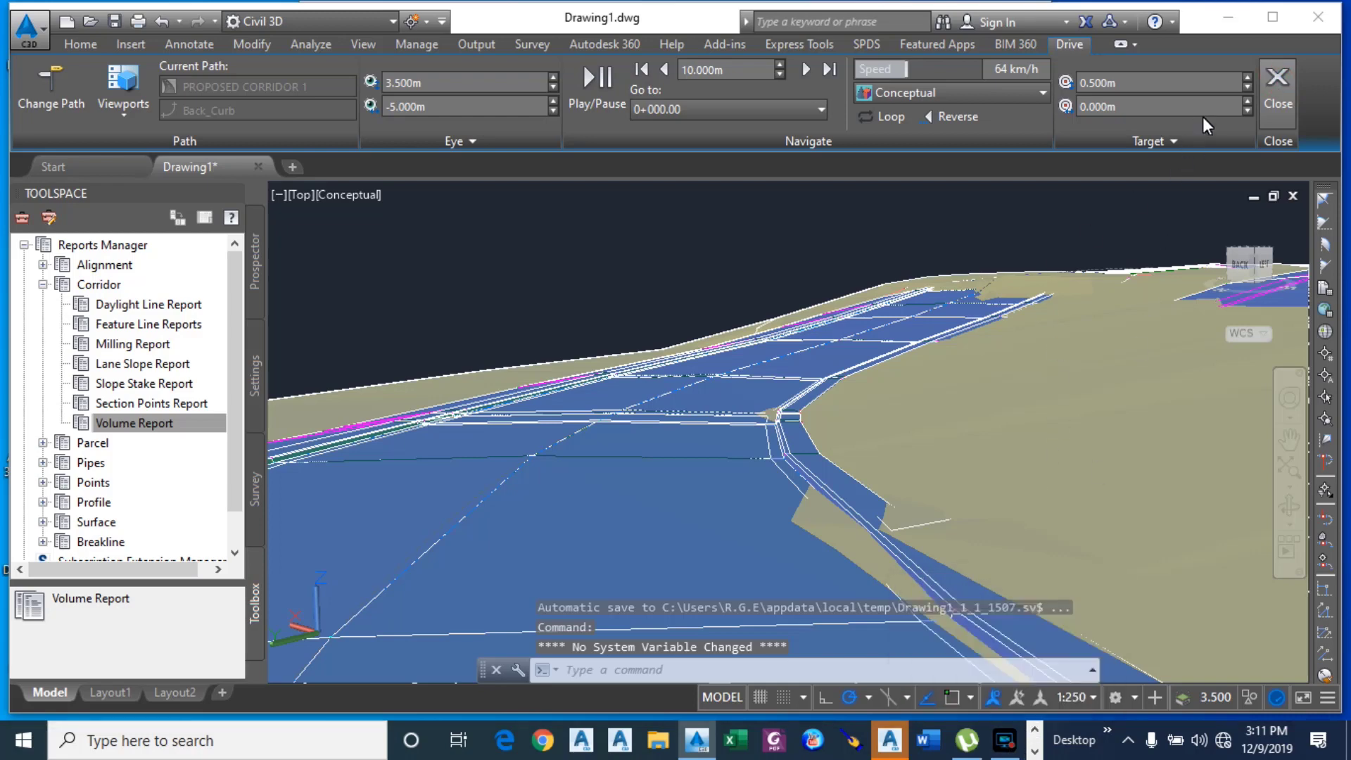
left_click(1272, 82)
mouse_move(972, 727)
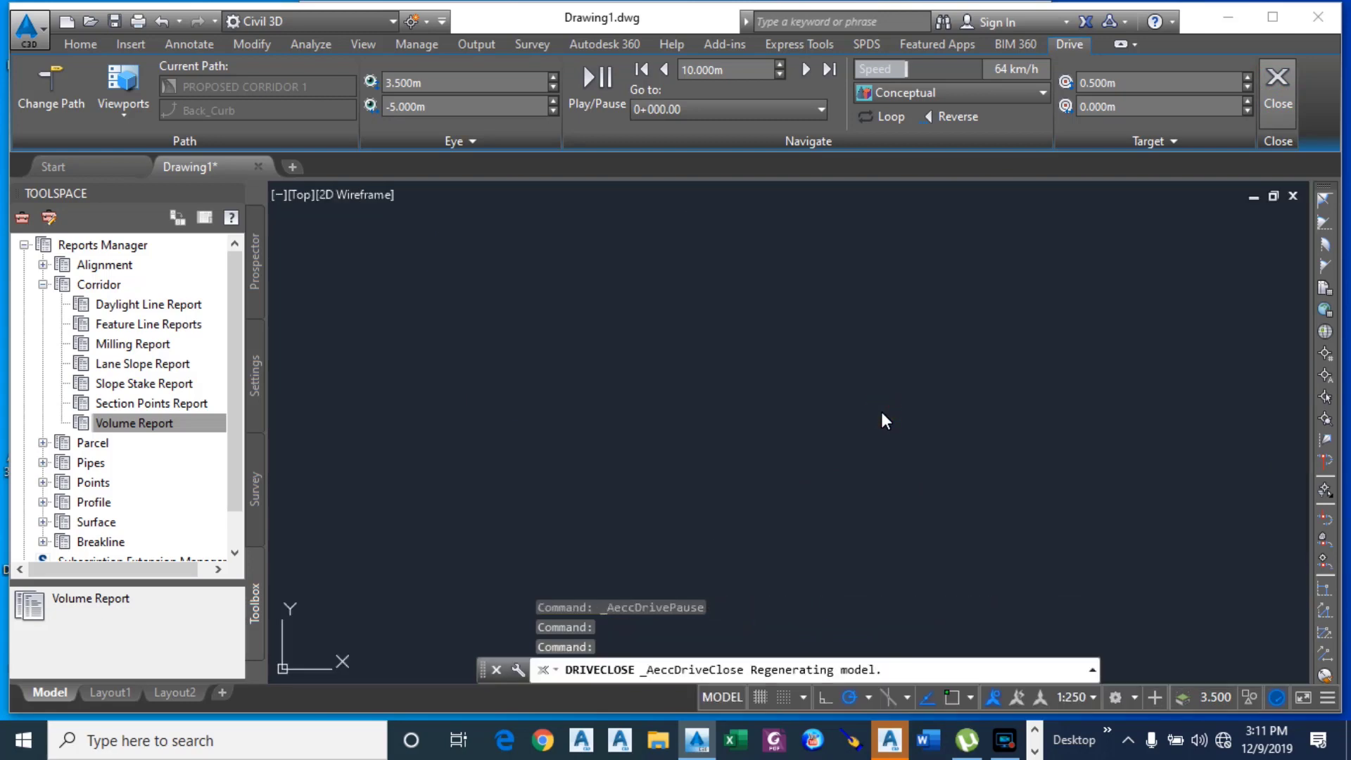
left_click(868, 412)
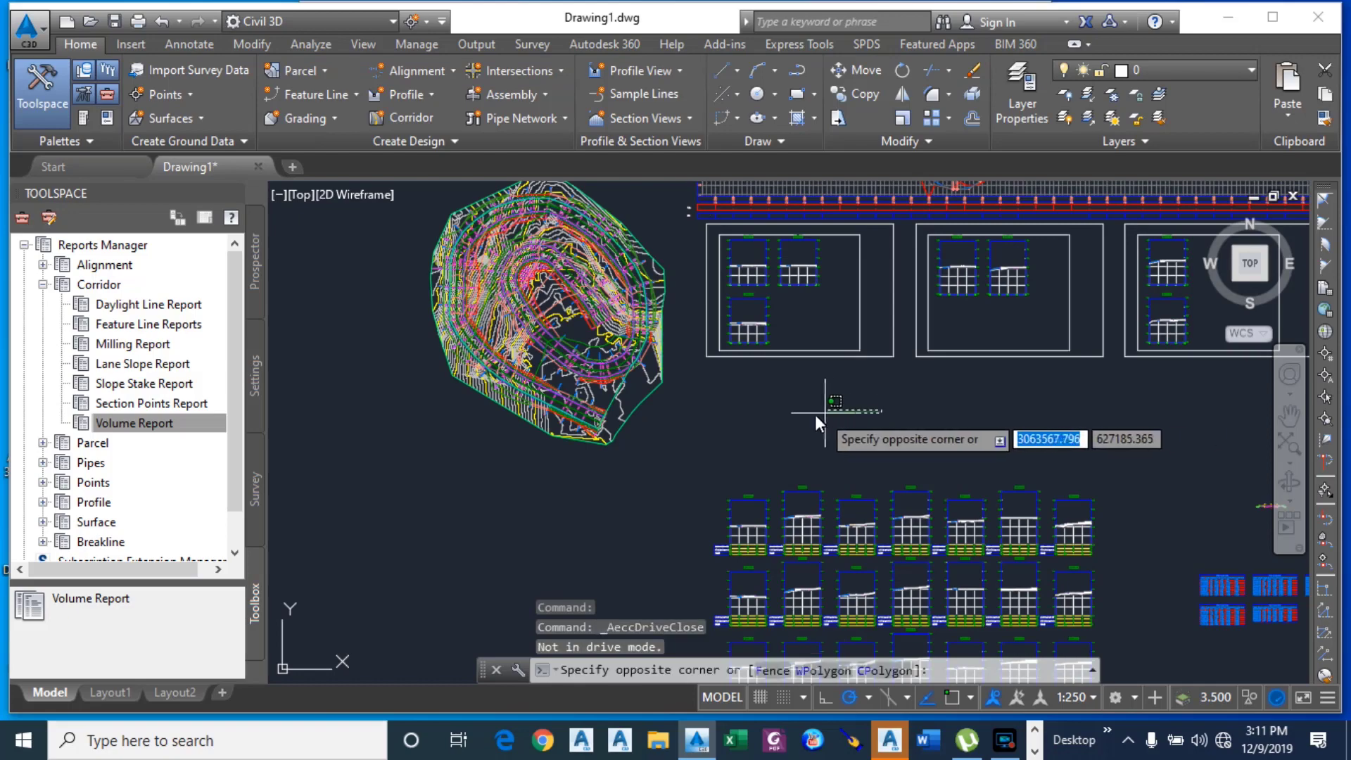
scroll(748, 408, "down", 5)
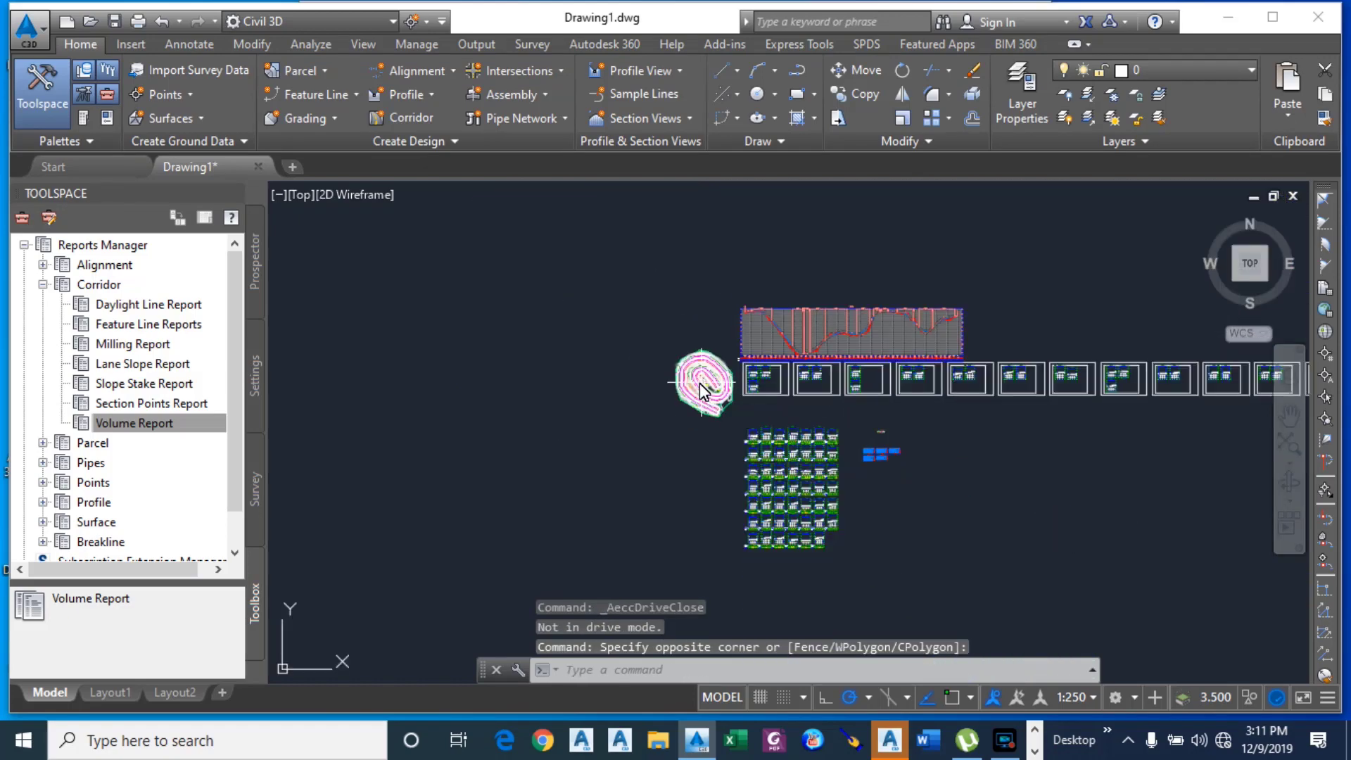
scroll(709, 389, "up", 8)
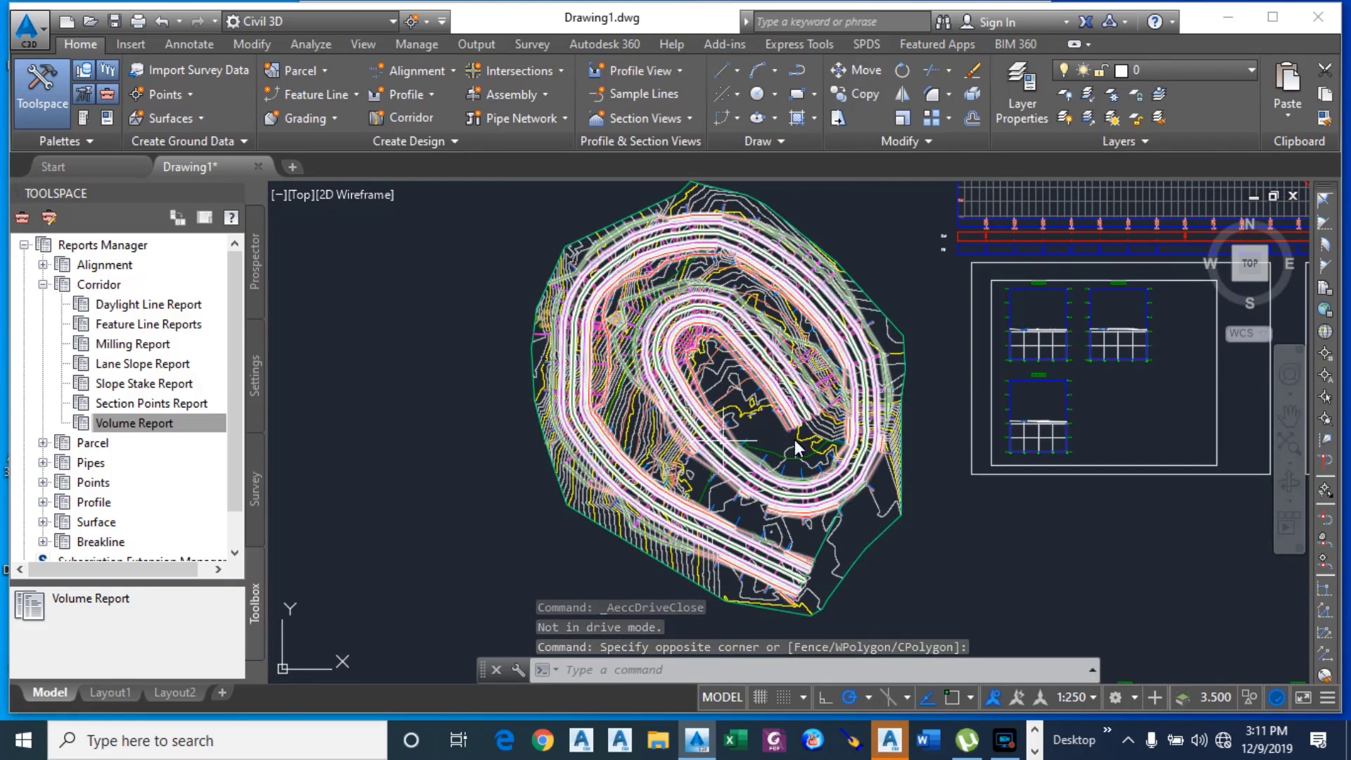
right_click(344, 344)
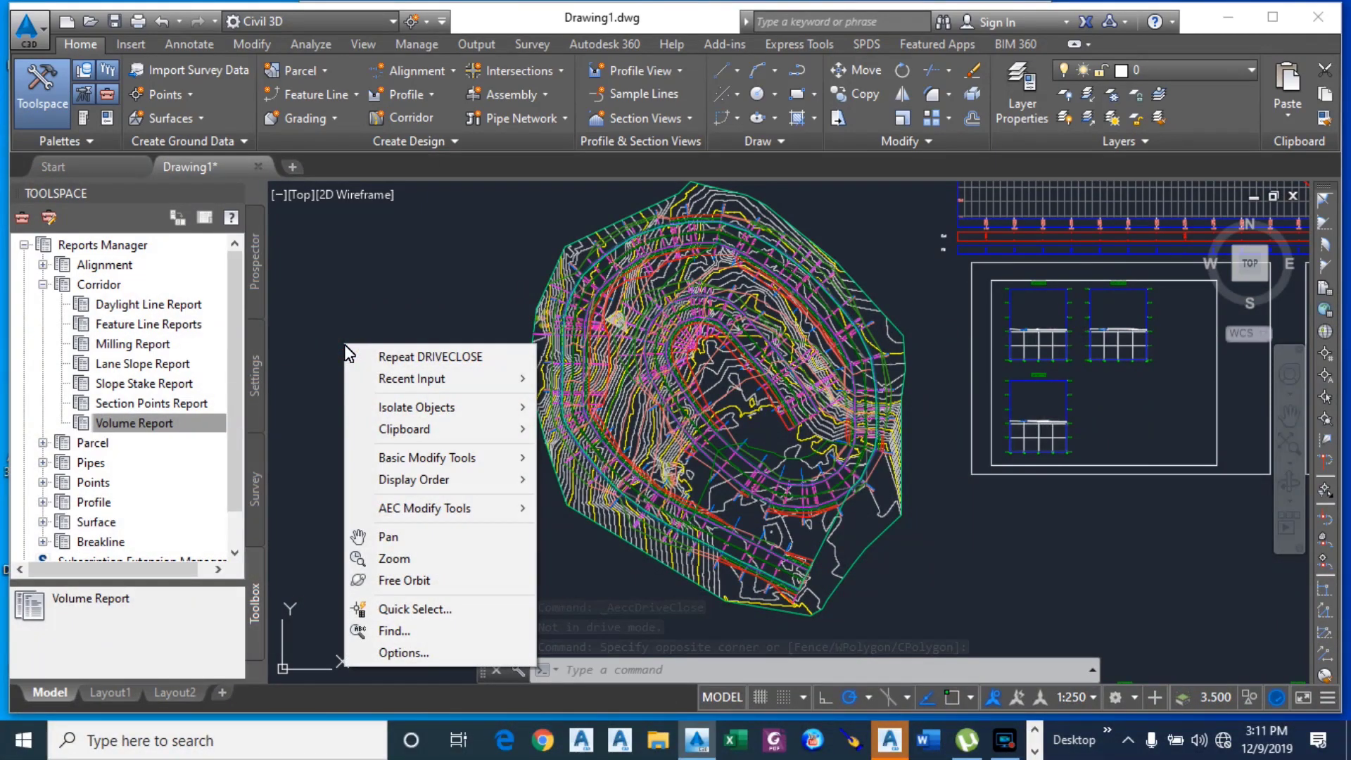
left_click(680, 428)
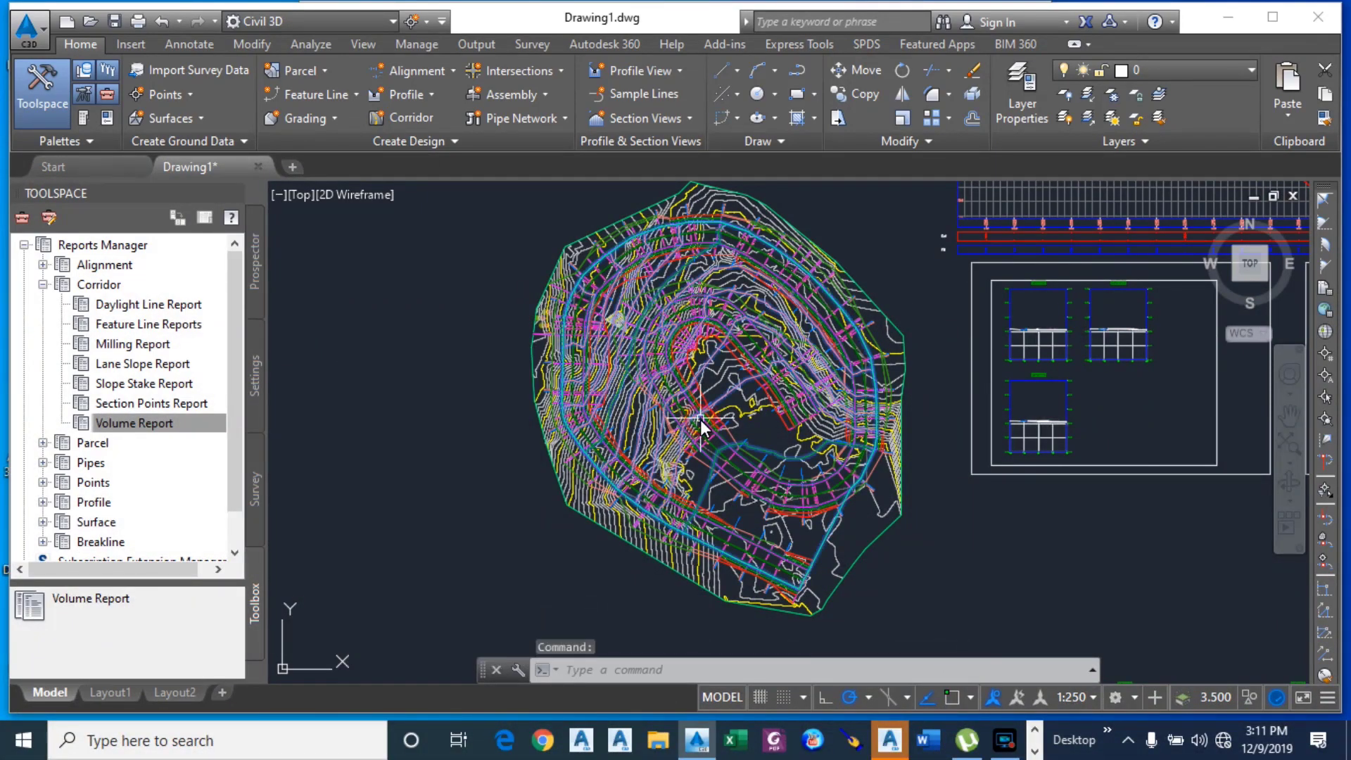
left_click(700, 419)
left_click(712, 450)
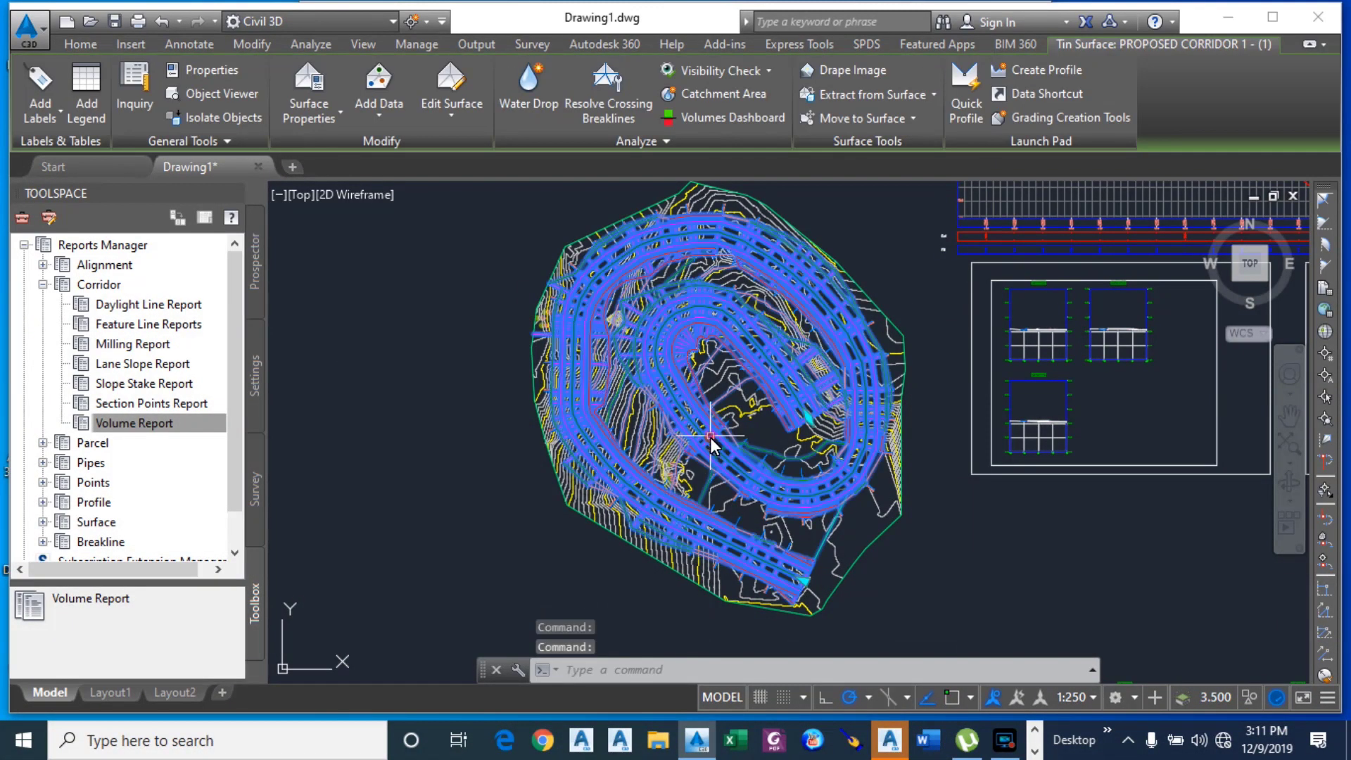
right_click(712, 442)
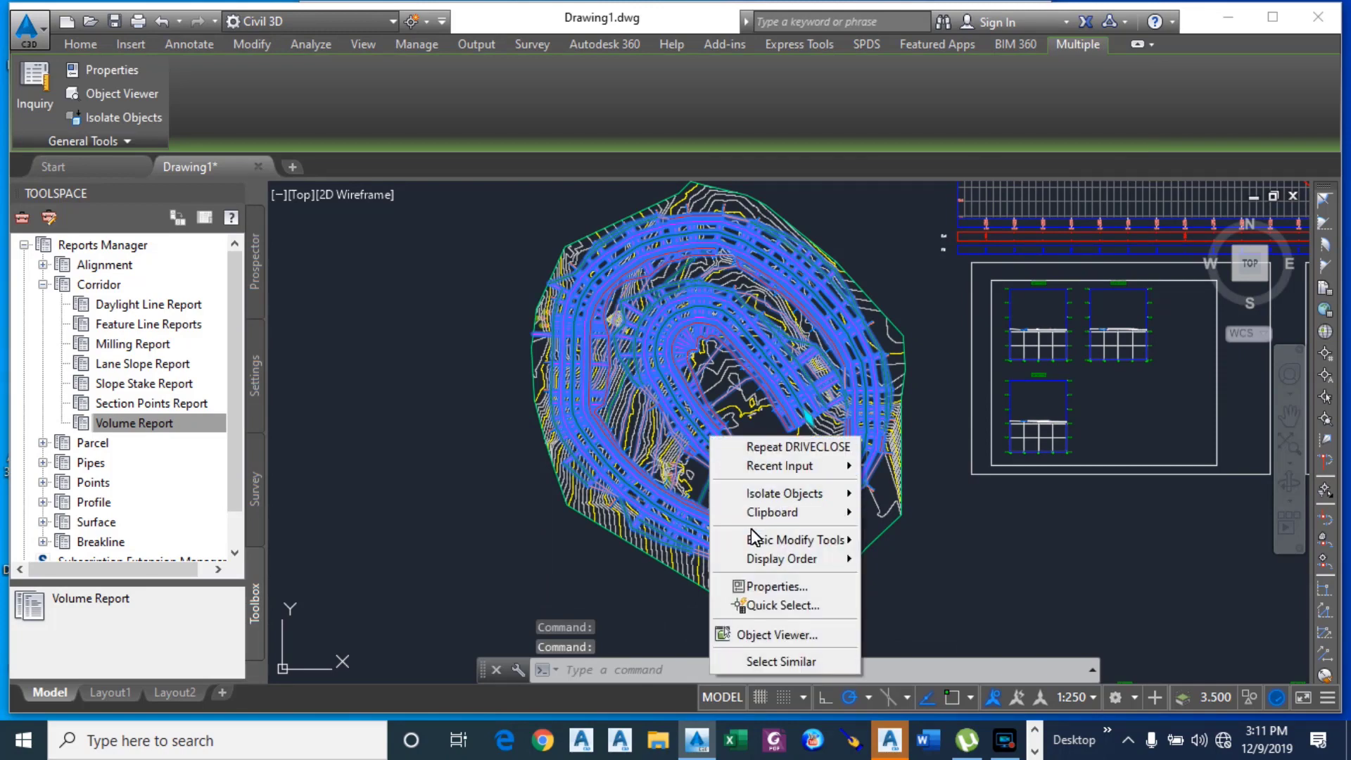
mouse_move(751, 539)
right_click(630, 495)
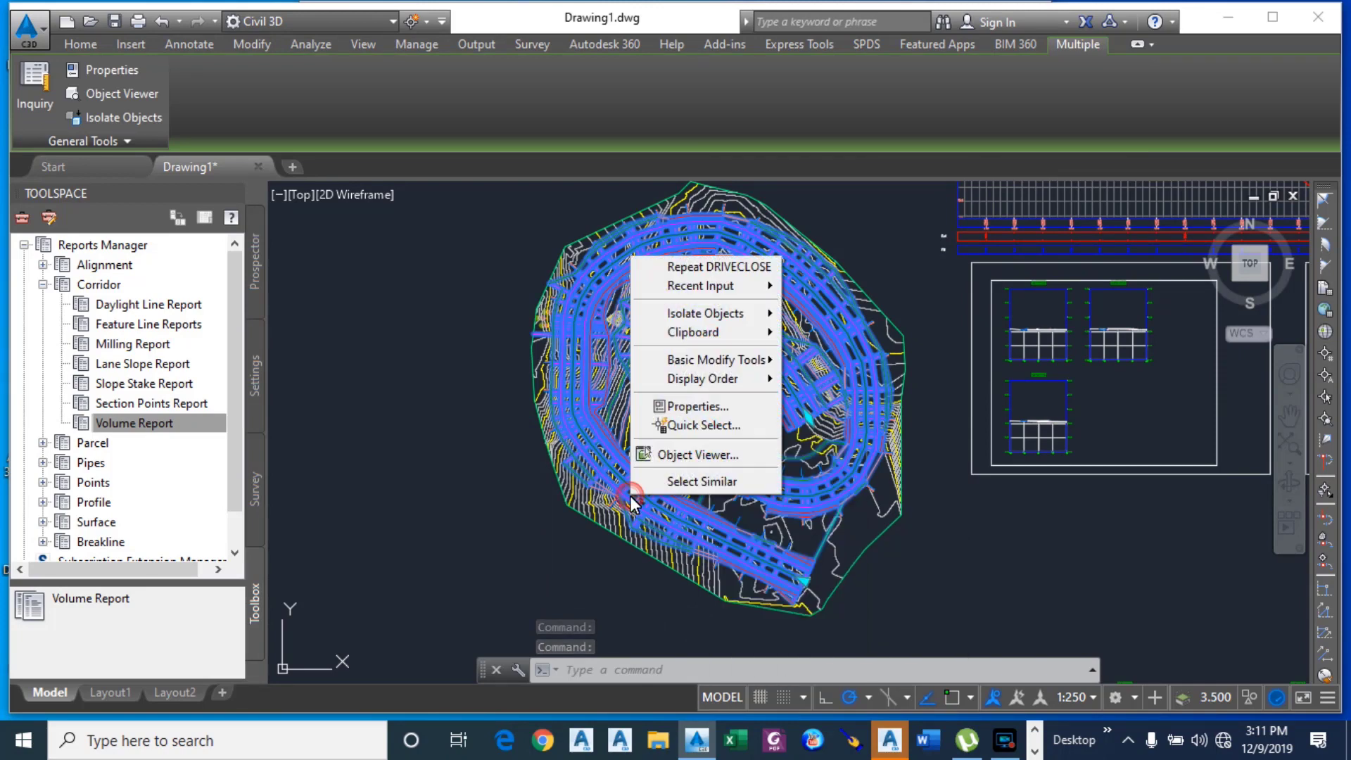
left_click(610, 466)
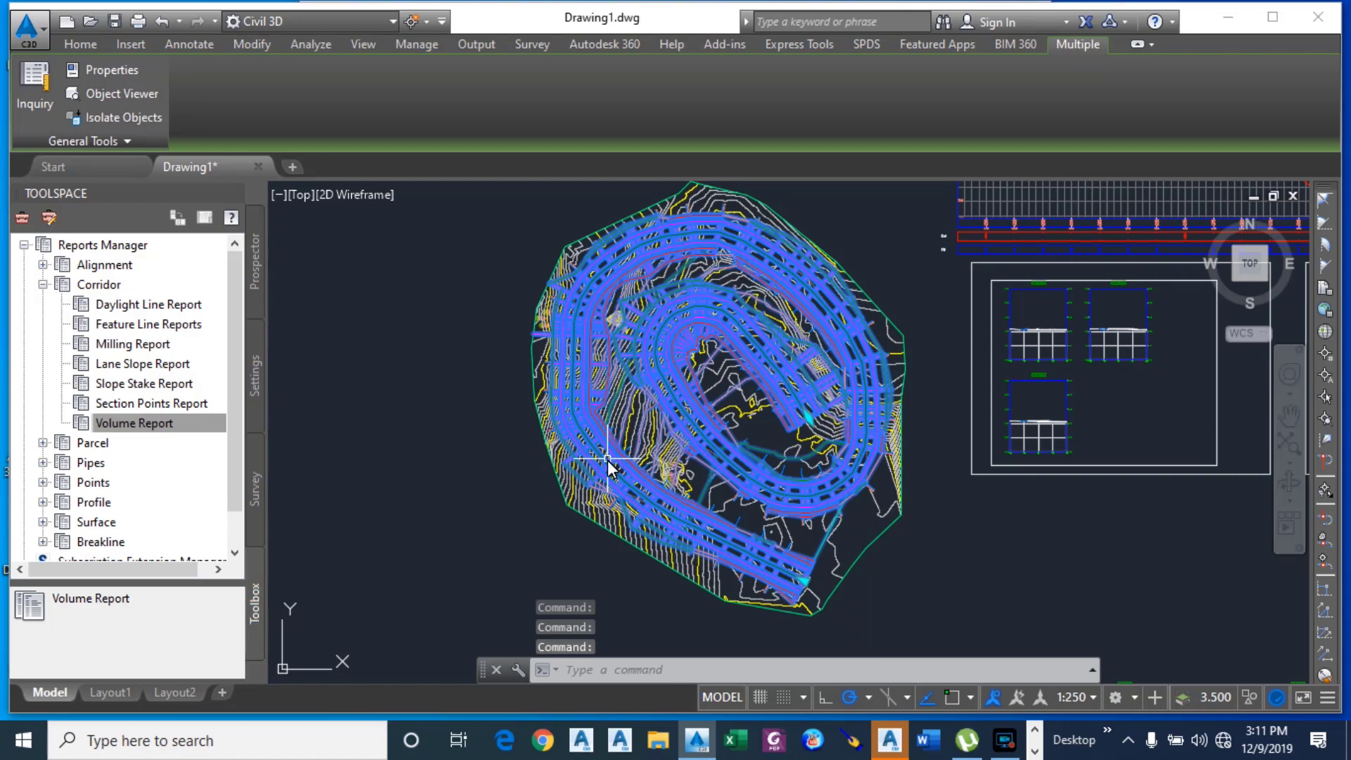
scroll(641, 442, "up", 5)
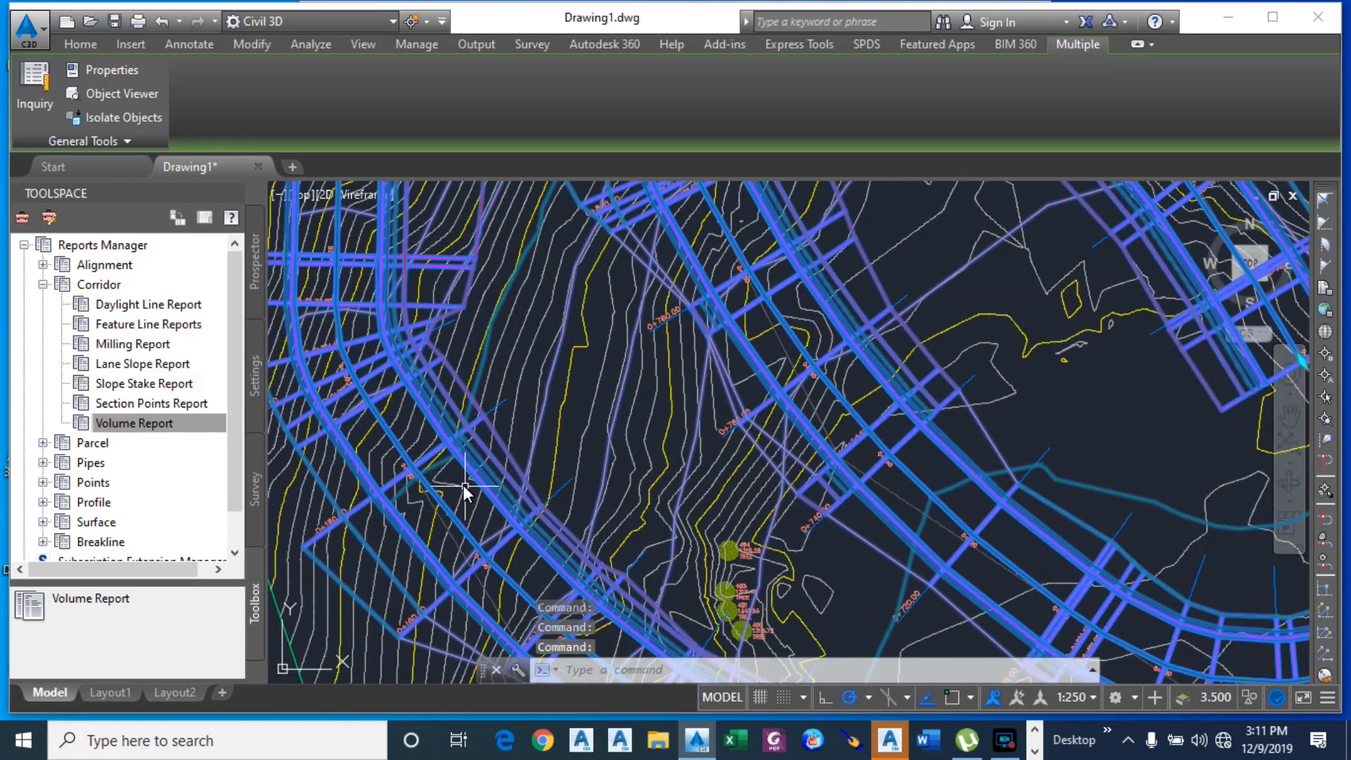
key("Escape")
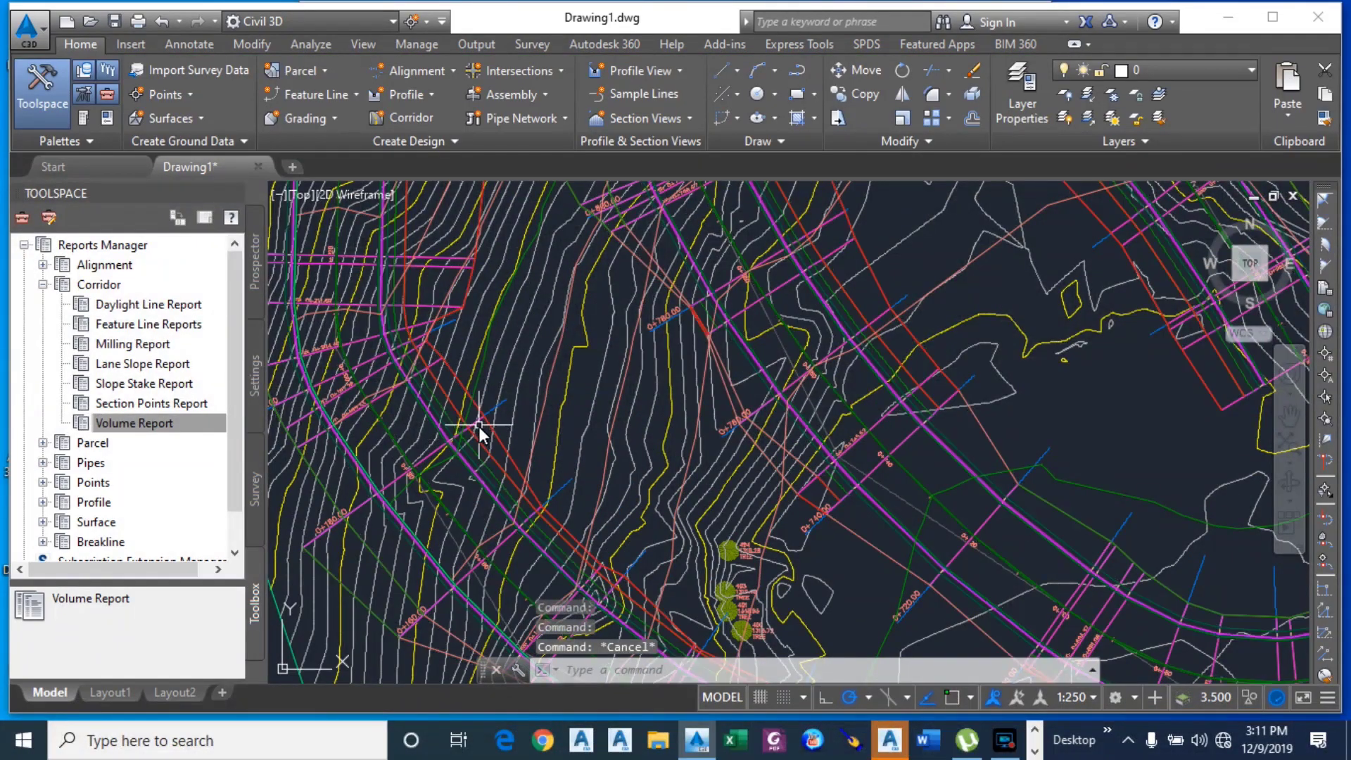
Step: Start a second Drive through PROPOSED CORRIDOR 1 along its Ditch_Out feature line and play it to the end
left_click(493, 429)
right_click(492, 431)
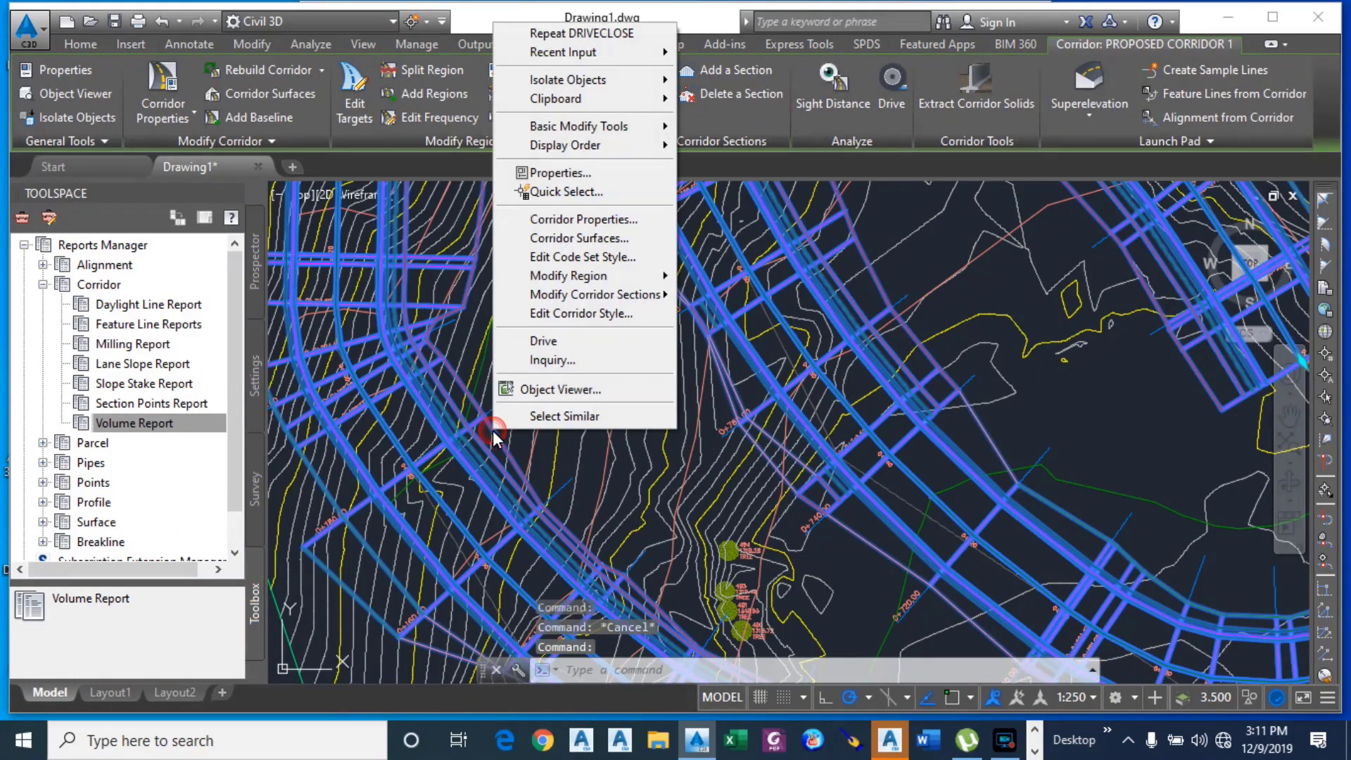
left_click(553, 340)
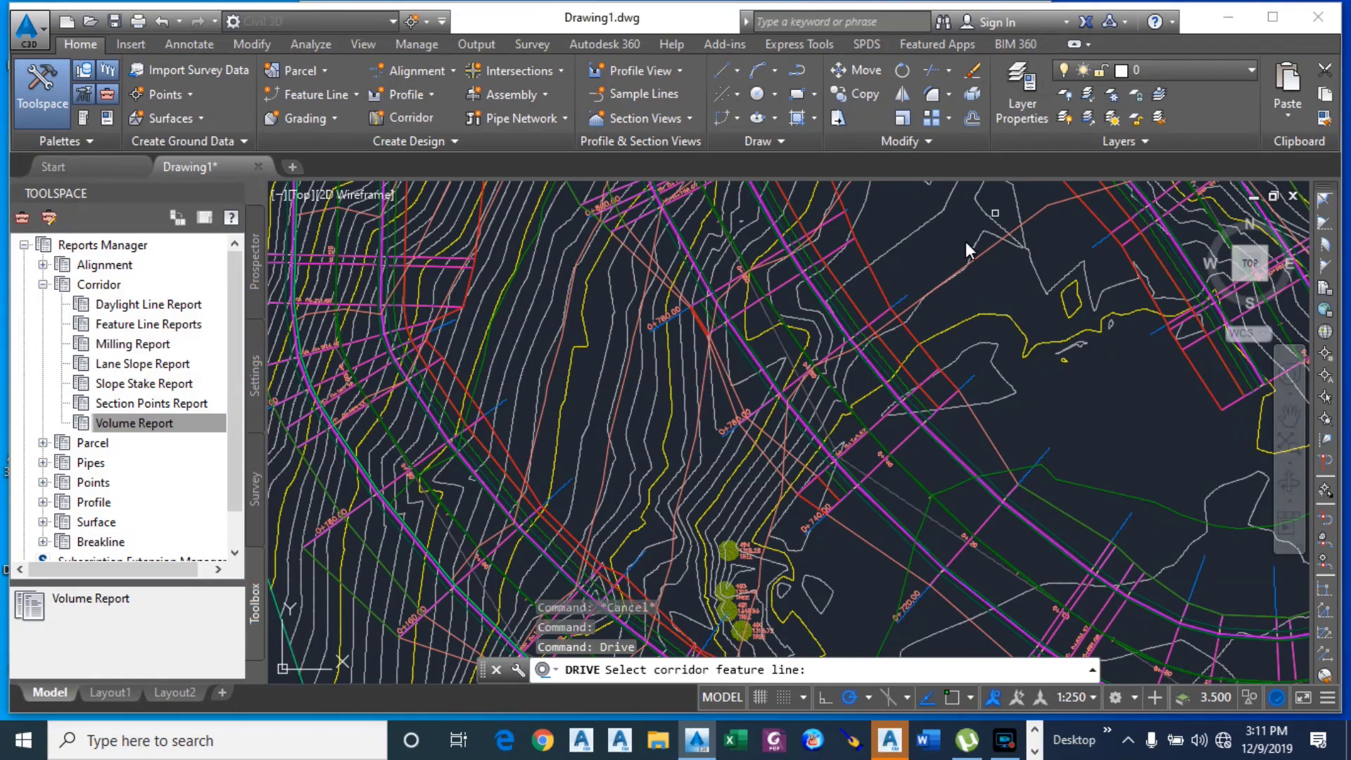
left_click(468, 434)
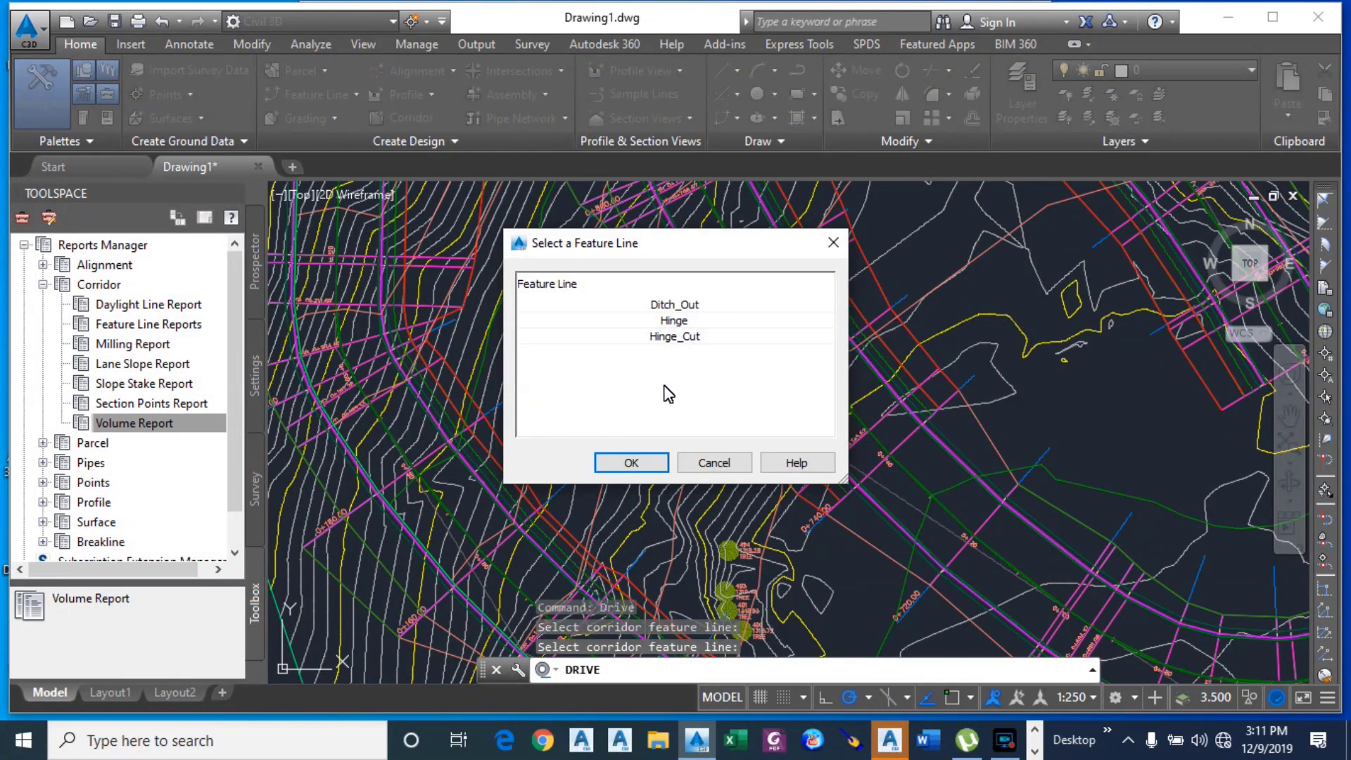
left_click(642, 467)
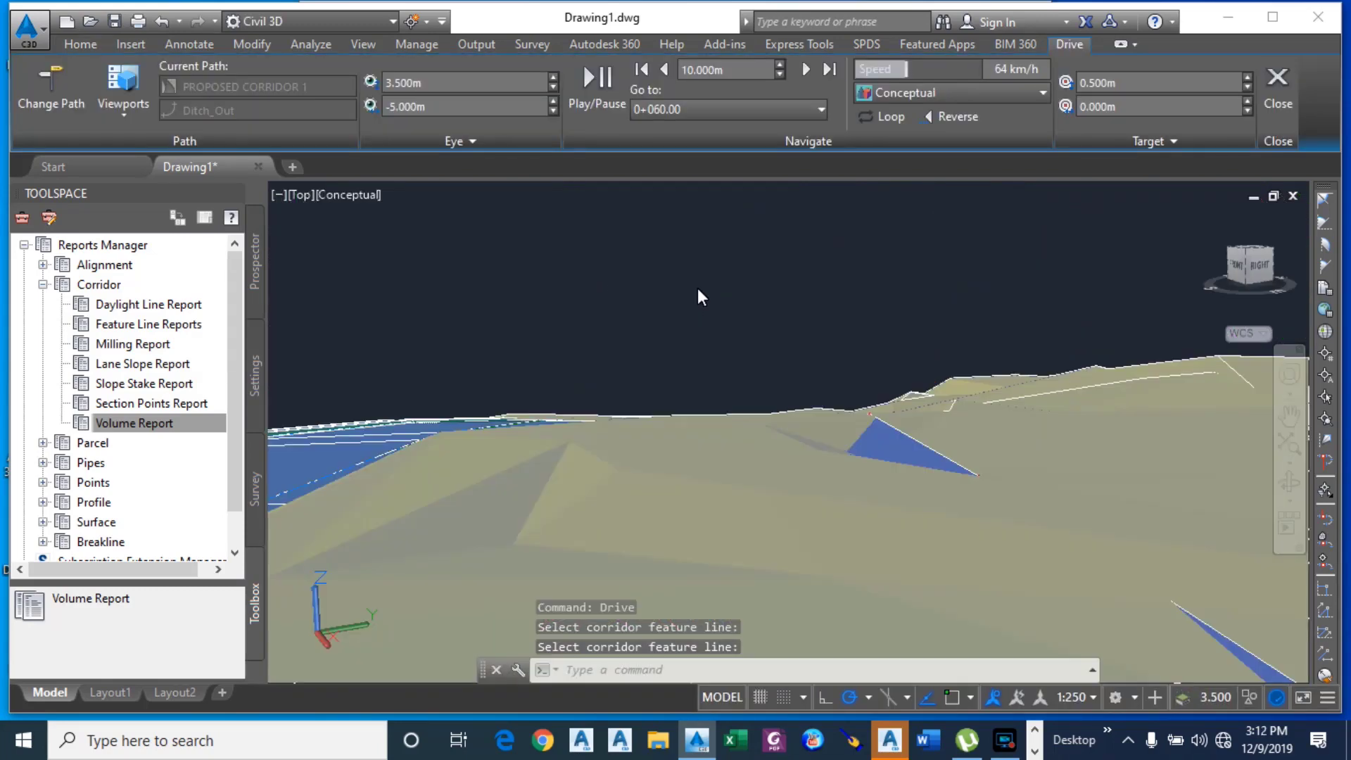
left_click(592, 78)
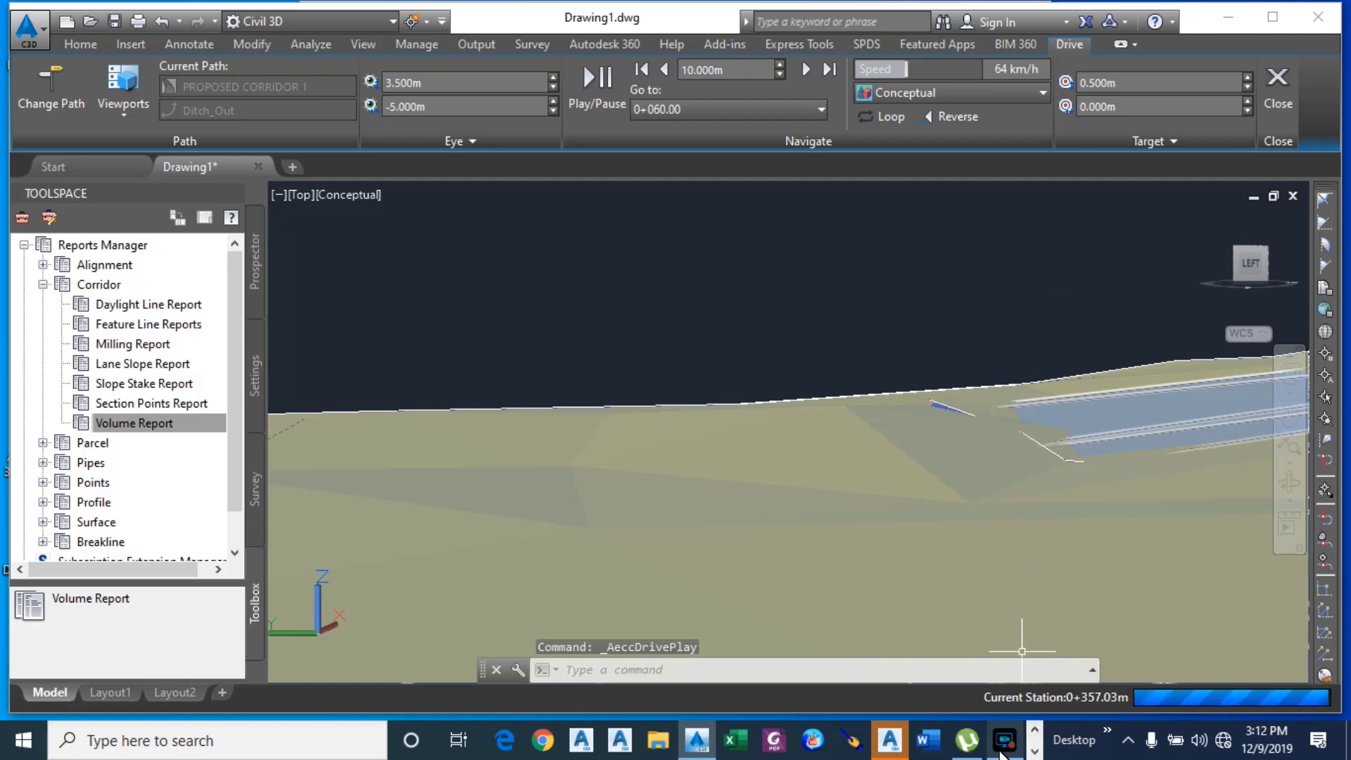
mouse_move(1004, 740)
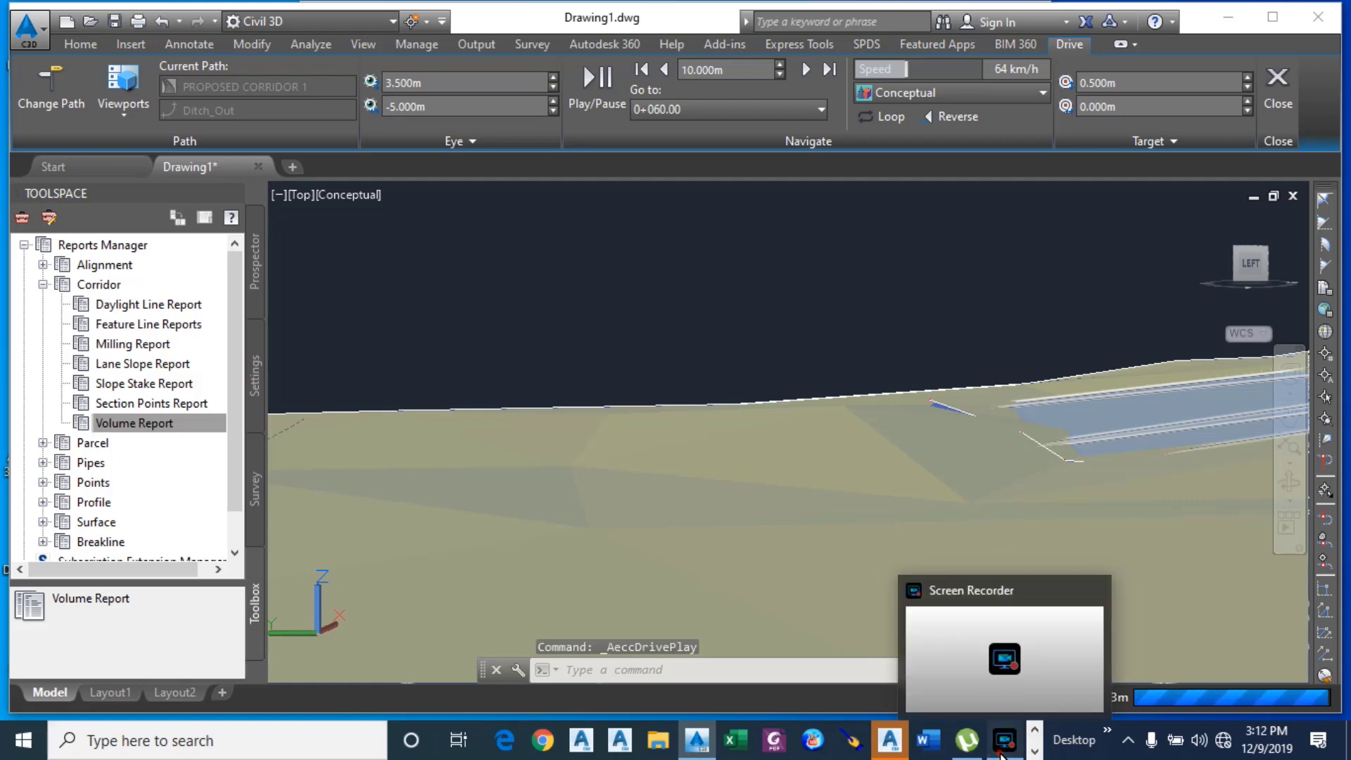
left_click(1002, 752)
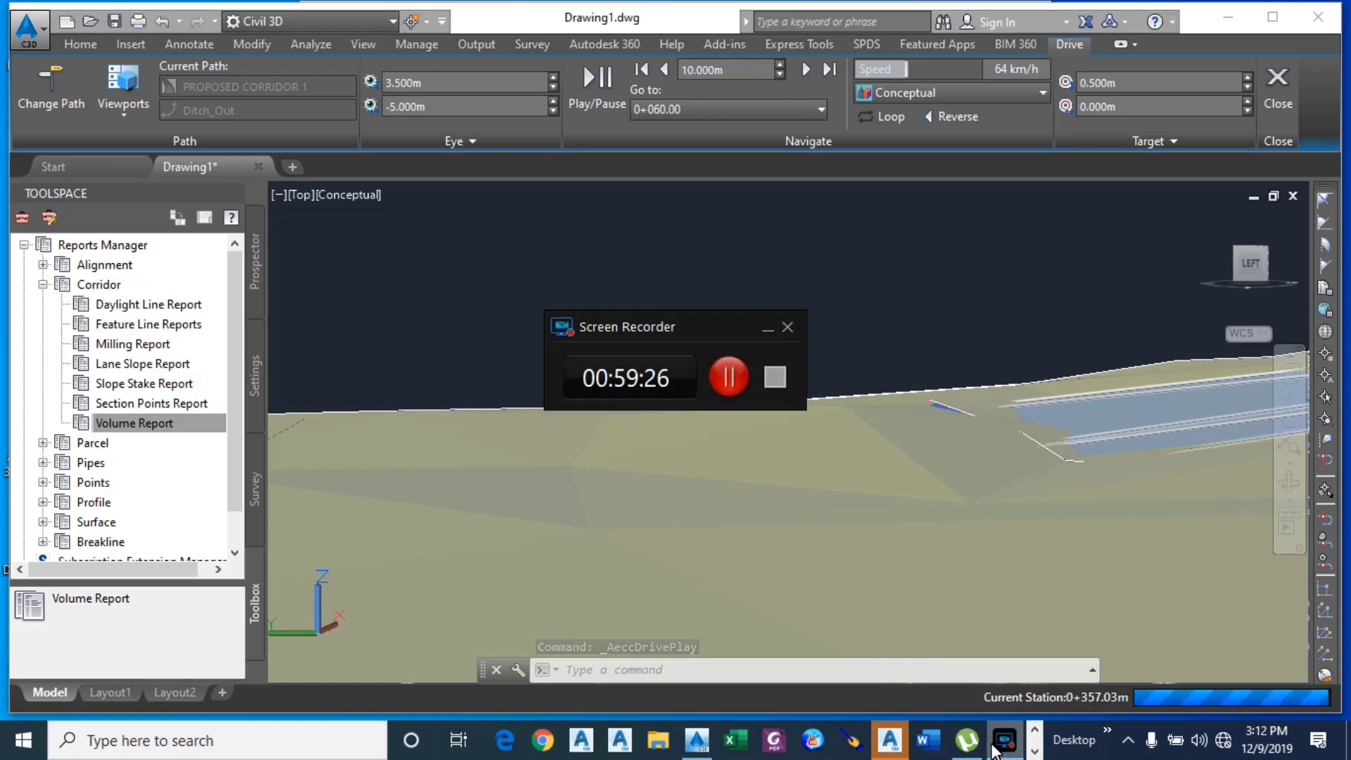